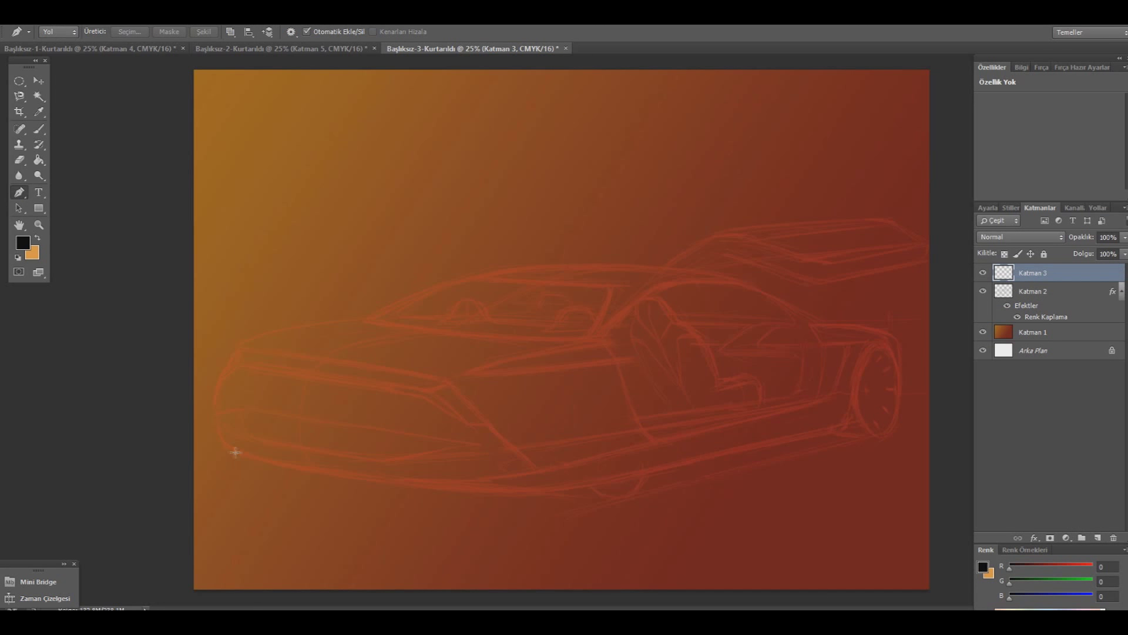
- Trace the car's lower edge with pen anchors from the front toward the rear wheel
{"action": "left_click", "coordinate": [226, 447]}
{"action": "left_click", "coordinate": [454, 489]}
{"action": "left_click_drag", "start_coordinate": [320, 463], "coordinate": [316, 472]}
{"action": "left_click_drag", "start_coordinate": [540, 490], "coordinate": [550, 493]}
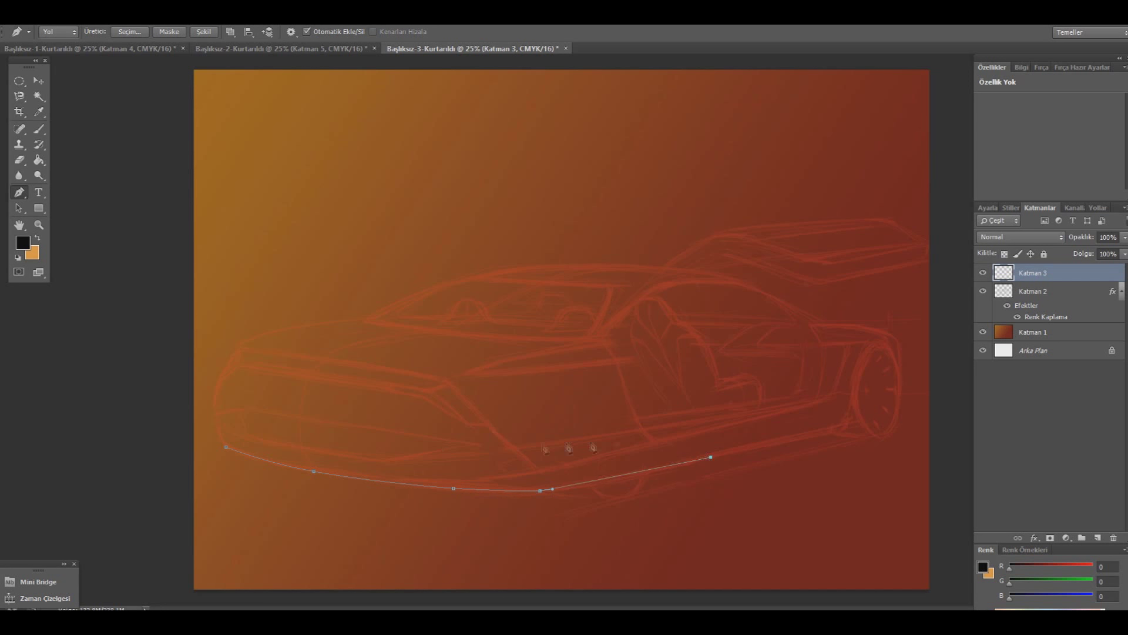
{"action": "left_click", "coordinate": [712, 456]}
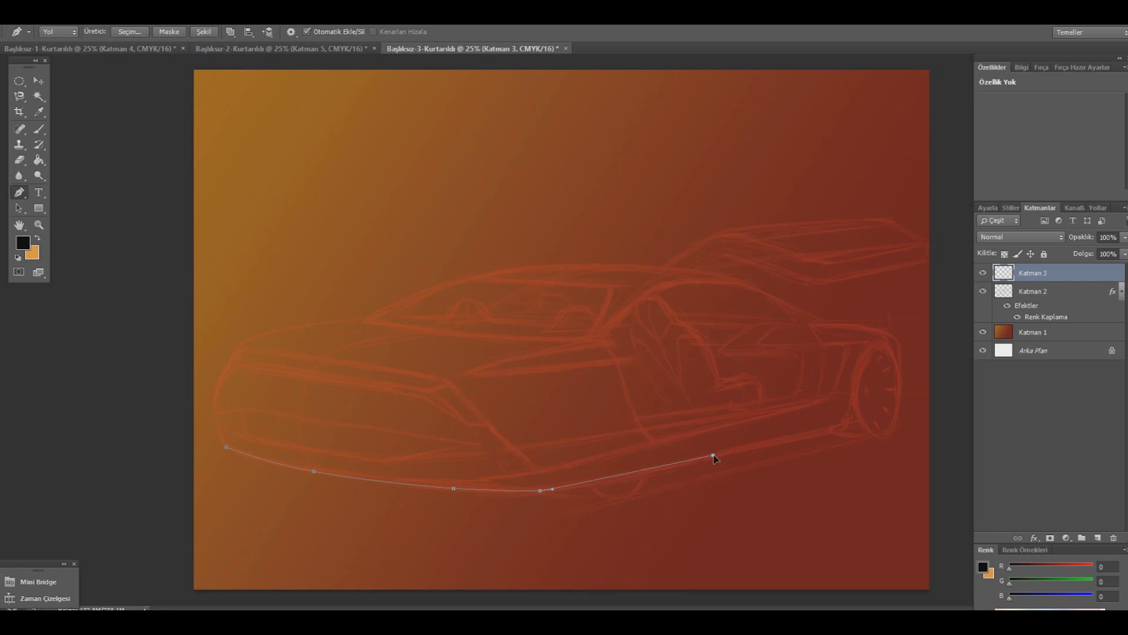
{"action": "left_click", "coordinate": [847, 427]}
- Curve the outline up and around the car's rear end, redoing misplaced anchors
{"action": "left_click_drag", "start_coordinate": [849, 418], "coordinate": [850, 412]}
{"action": "left_click_drag", "start_coordinate": [874, 345], "coordinate": [883, 342]}
{"action": "key", "text": "ctrl+z"}
{"action": "key", "text": "ctrl+z"}
{"action": "left_click_drag", "start_coordinate": [897, 415], "coordinate": [899, 414]}
{"action": "left_click_drag", "start_coordinate": [899, 345], "coordinate": [902, 353]}
{"action": "left_click_drag", "start_coordinate": [891, 335], "coordinate": [883, 332]}
{"action": "left_click", "coordinate": [839, 324]}
{"action": "left_click_drag", "start_coordinate": [891, 336], "coordinate": [893, 339]}
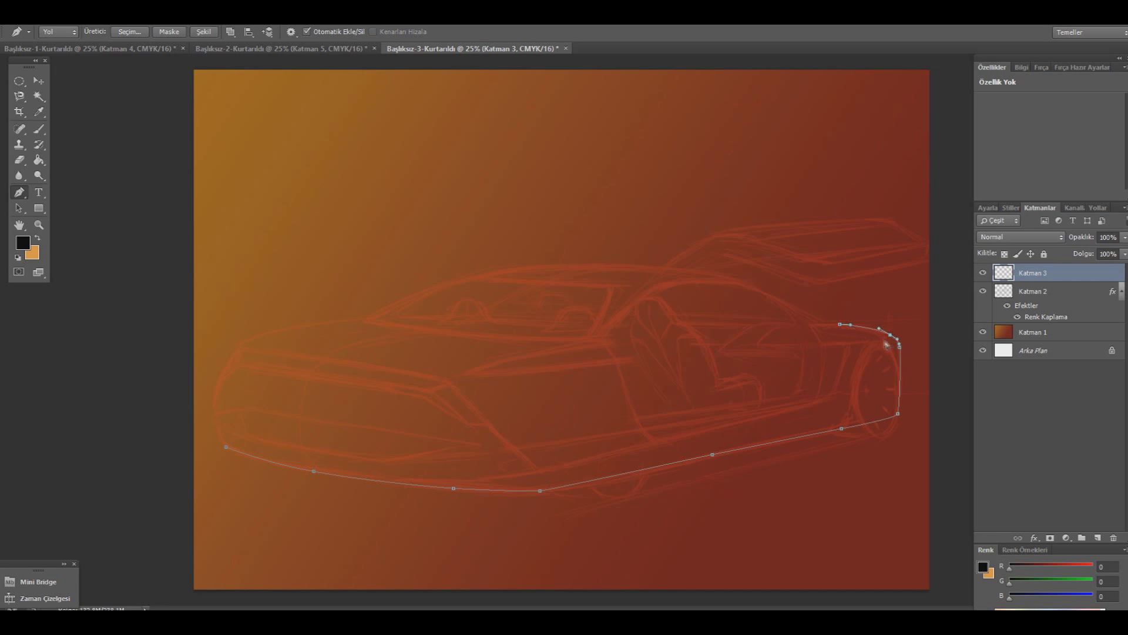
- Continue the path over the rear window and roof and down the windshield
{"action": "left_click", "coordinate": [820, 323]}
{"action": "mouse_move", "coordinate": [735, 280]}
{"action": "left_mouse_down"}
{"action": "mouse_move", "coordinate": [717, 276]}
{"action": "mouse_move", "coordinate": [734, 276]}
{"action": "left_mouse_up"}
{"action": "left_click_drag", "start_coordinate": [824, 322], "coordinate": [817, 322]}
{"action": "left_click", "coordinate": [481, 276]}
{"action": "left_click", "coordinate": [612, 277]}
{"action": "left_click_drag", "start_coordinate": [612, 276], "coordinate": [608, 263]}
{"action": "left_click_drag", "start_coordinate": [486, 280], "coordinate": [486, 276]}
{"action": "left_click", "coordinate": [372, 316]}
{"action": "left_click_drag", "start_coordinate": [430, 293], "coordinate": [430, 291]}
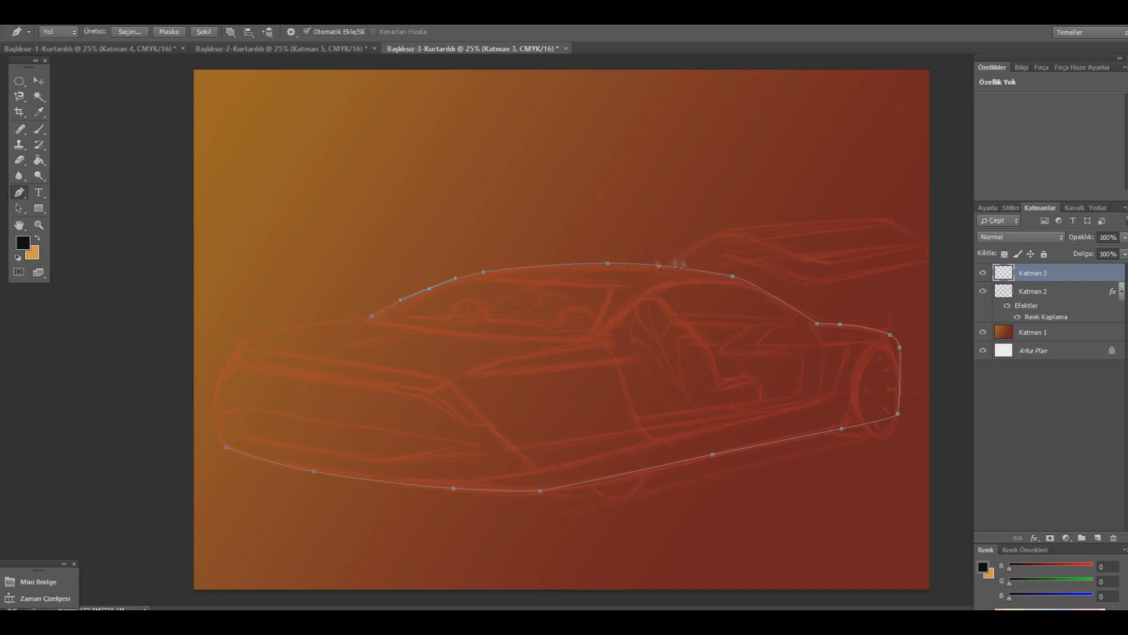
{"action": "left_click_drag", "start_coordinate": [818, 324], "coordinate": [820, 322]}
- Extend the outline across the hood and down the car's front to the bottom
{"action": "left_click", "coordinate": [260, 335]}
{"action": "left_click", "coordinate": [434, 377]}
{"action": "mouse_move", "coordinate": [435, 376]}
{"action": "left_mouse_down"}
{"action": "mouse_move", "coordinate": [448, 388]}
{"action": "mouse_move", "coordinate": [427, 380]}
{"action": "left_mouse_up"}
{"action": "left_click", "coordinate": [533, 472]}
{"action": "left_click_drag", "start_coordinate": [474, 478], "coordinate": [476, 482]}
{"action": "key", "text": "ctrl+z"}
{"action": "left_click", "coordinate": [464, 486]}
- Close the outline at its starting point and choose to make a selection from it
{"action": "left_click_drag", "start_coordinate": [233, 447], "coordinate": [241, 455]}
{"action": "left_click_drag", "start_coordinate": [320, 468], "coordinate": [384, 479]}
{"action": "left_click", "coordinate": [228, 446]}
{"action": "right_click", "coordinate": [423, 450]}
{"action": "left_click", "coordinate": [588, 214]}
- Confirm the body selection and pick a saturated red foreground colour
{"action": "left_click", "coordinate": [636, 191]}
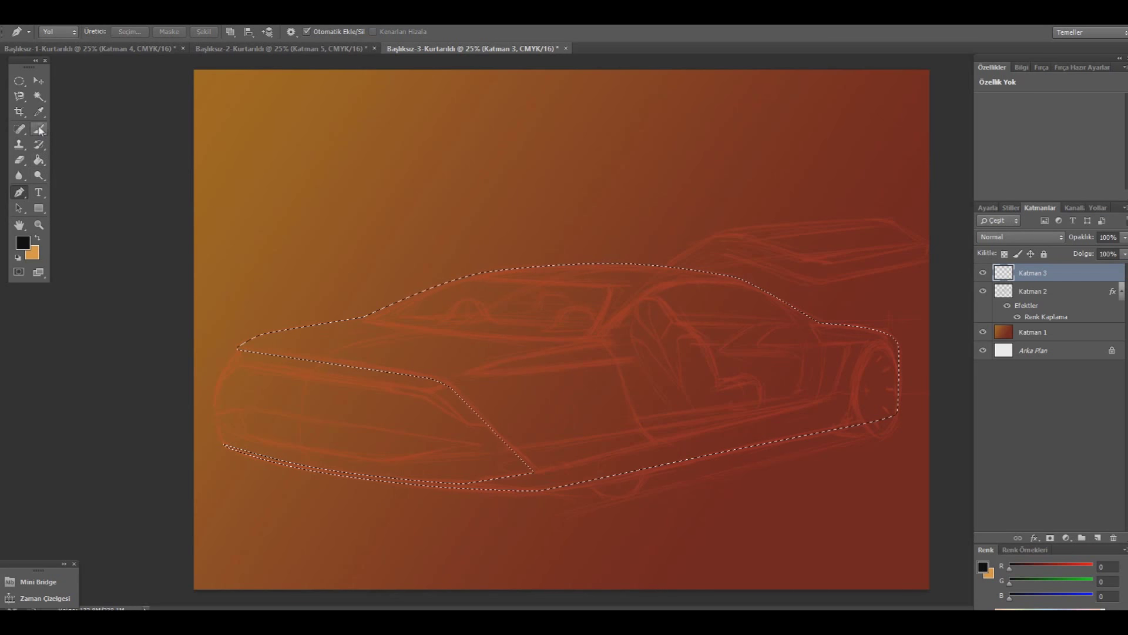
{"action": "left_click", "coordinate": [39, 129]}
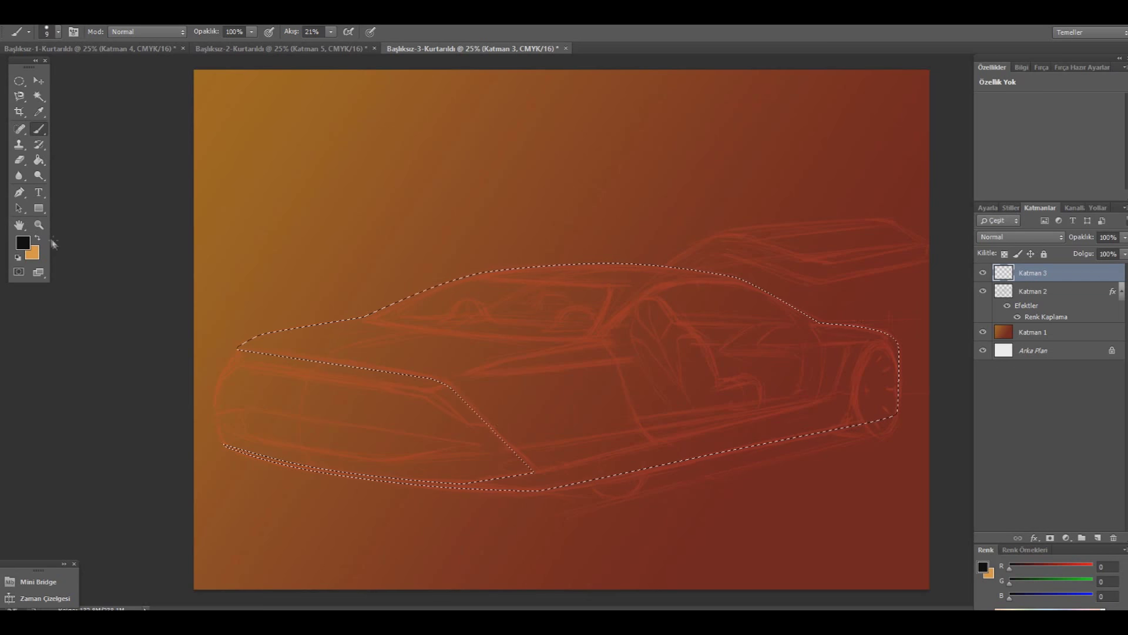
{"action": "left_click", "coordinate": [23, 242]}
{"action": "left_click", "coordinate": [834, 415]}
{"action": "left_click", "coordinate": [814, 438]}
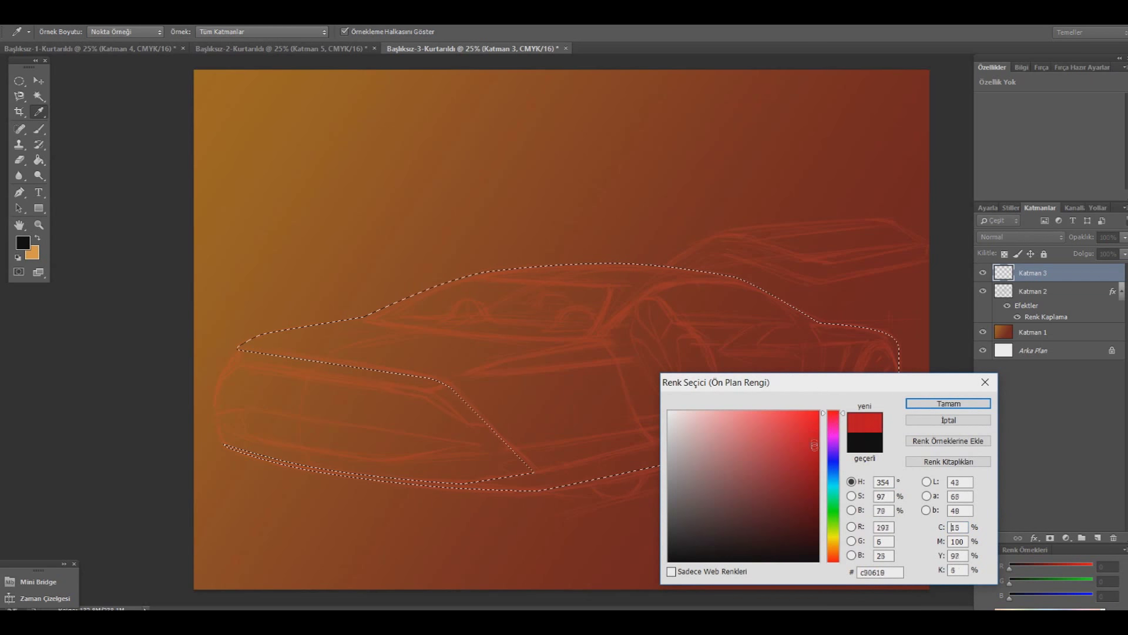
{"action": "left_click", "coordinate": [948, 403]}
- Set the brush to a large soft round preset at 319 px
{"action": "left_click", "coordinate": [38, 129]}
{"action": "left_click", "coordinate": [57, 33]}
{"action": "left_click", "coordinate": [98, 123]}
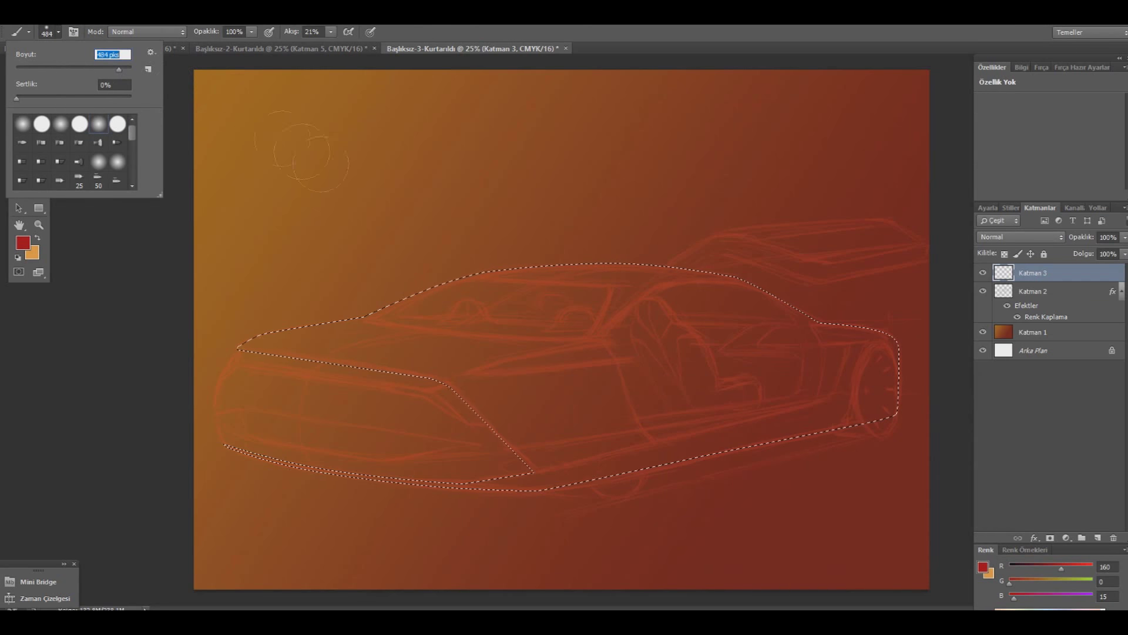
{"action": "left_click_drag", "start_coordinate": [119, 70], "coordinate": [110, 73]}
{"action": "key", "text": "Return"}
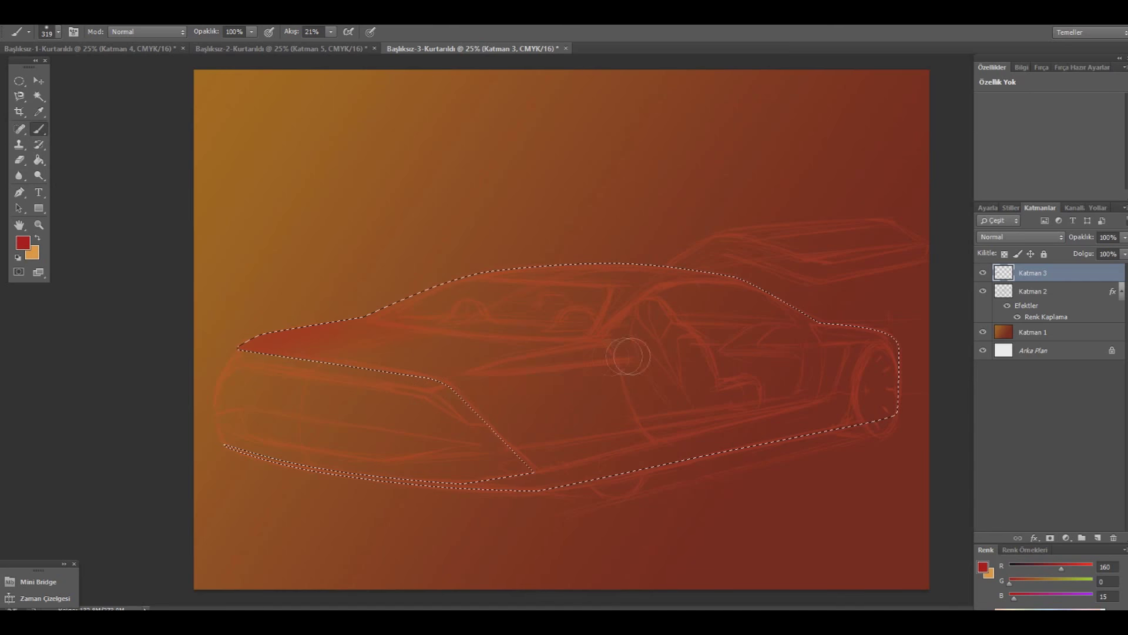
- Set brush flow to 3% and airbrush red over the body toward the rear wheel
{"action": "left_click", "coordinate": [331, 32]}
{"action": "left_click_drag", "start_coordinate": [329, 46], "coordinate": [315, 50]}
{"action": "left_click", "coordinate": [331, 31]}
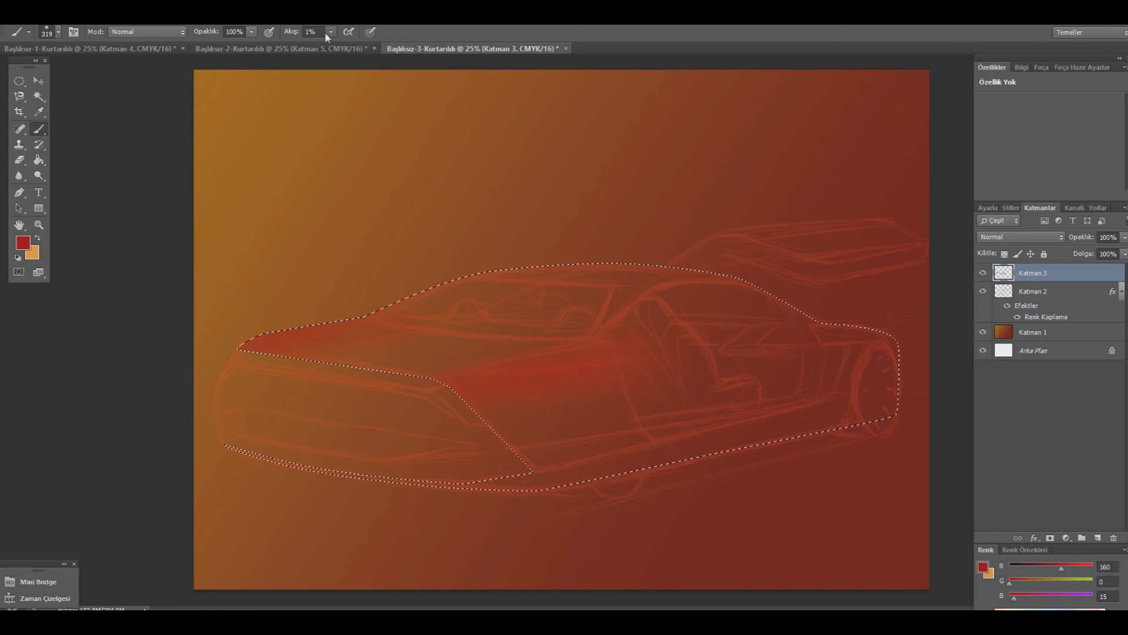
{"action": "left_click_drag", "start_coordinate": [315, 51], "coordinate": [317, 51]}
{"action": "mouse_move", "coordinate": [487, 423]}
{"action": "left_mouse_down"}
{"action": "mouse_move", "coordinate": [655, 363]}
{"action": "mouse_move", "coordinate": [559, 335]}
{"action": "mouse_move", "coordinate": [432, 322]}
{"action": "left_mouse_up"}
{"action": "left_click_drag", "start_coordinate": [779, 430], "coordinate": [896, 369]}
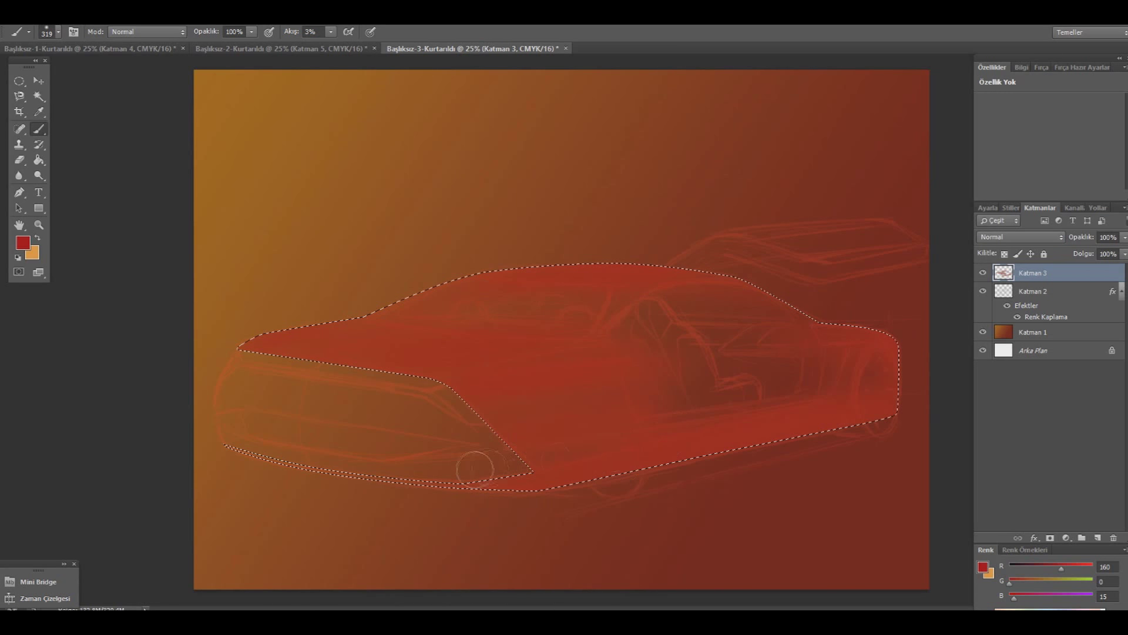
- Pick a darker red and airbrush shading over the tail, mid-body, lower edge and roof
{"action": "left_click", "coordinate": [23, 243]}
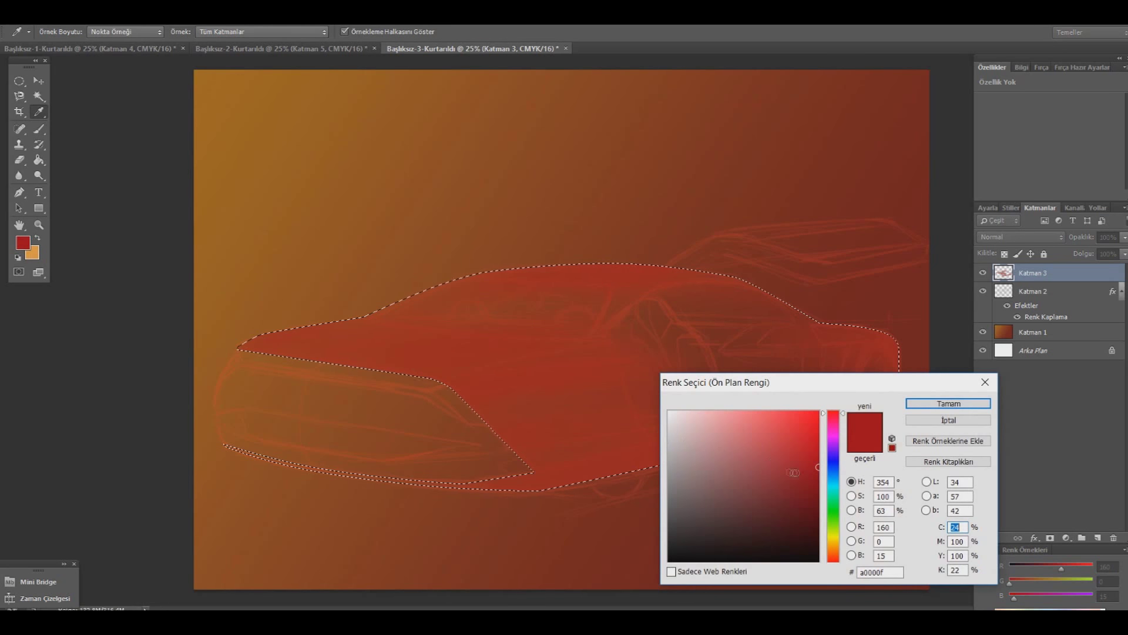
{"action": "left_click", "coordinate": [819, 511]}
{"action": "left_click", "coordinate": [949, 403]}
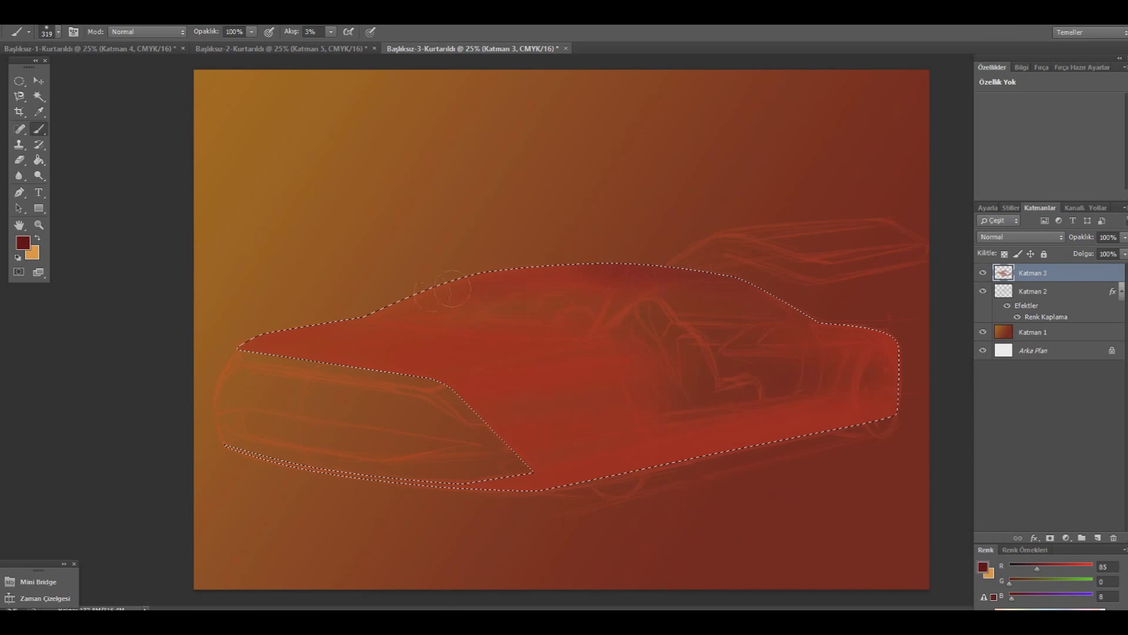
{"action": "left_click_drag", "start_coordinate": [885, 355], "coordinate": [864, 404]}
{"action": "left_click_drag", "start_coordinate": [579, 479], "coordinate": [434, 438]}
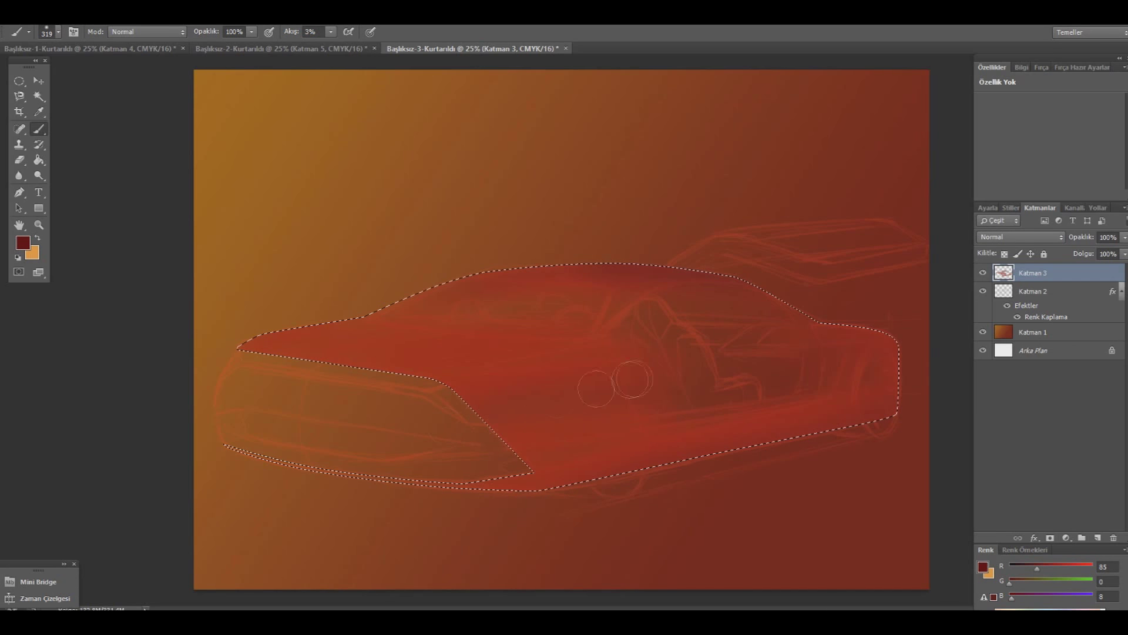
{"action": "left_click_drag", "start_coordinate": [454, 402], "coordinate": [737, 371]}
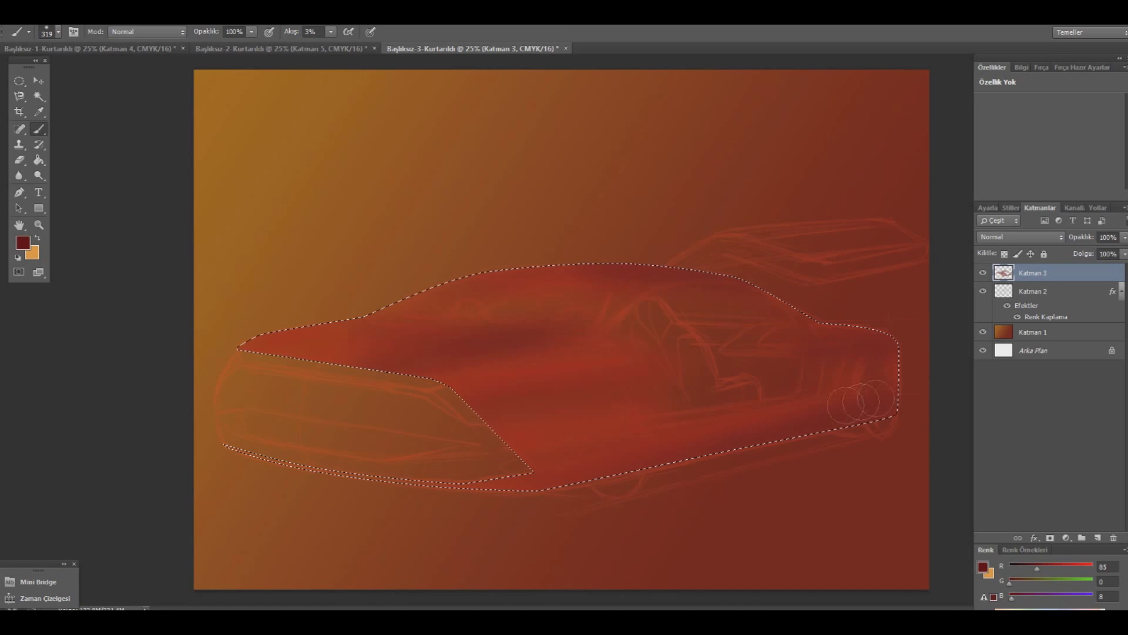
{"action": "mouse_move", "coordinate": [569, 479]}
{"action": "left_mouse_down"}
{"action": "mouse_move", "coordinate": [893, 410]}
{"action": "mouse_move", "coordinate": [837, 418]}
{"action": "left_mouse_up"}
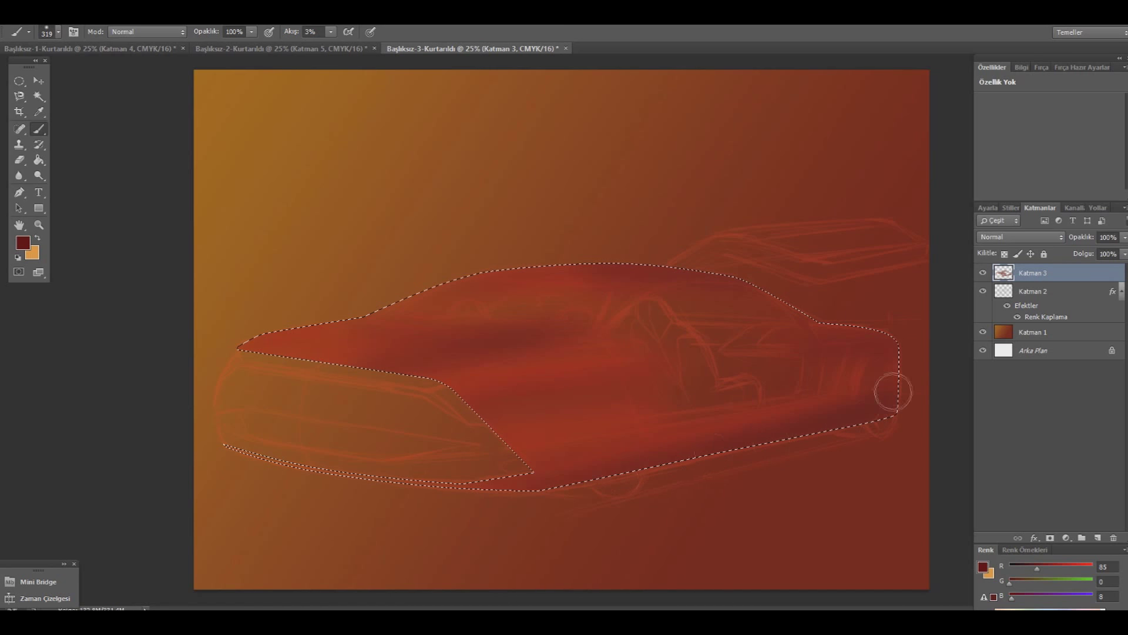
{"action": "mouse_move", "coordinate": [531, 290]}
{"action": "left_mouse_down"}
{"action": "mouse_move", "coordinate": [708, 325]}
{"action": "mouse_move", "coordinate": [781, 323]}
{"action": "mouse_move", "coordinate": [849, 410]}
{"action": "left_mouse_up"}
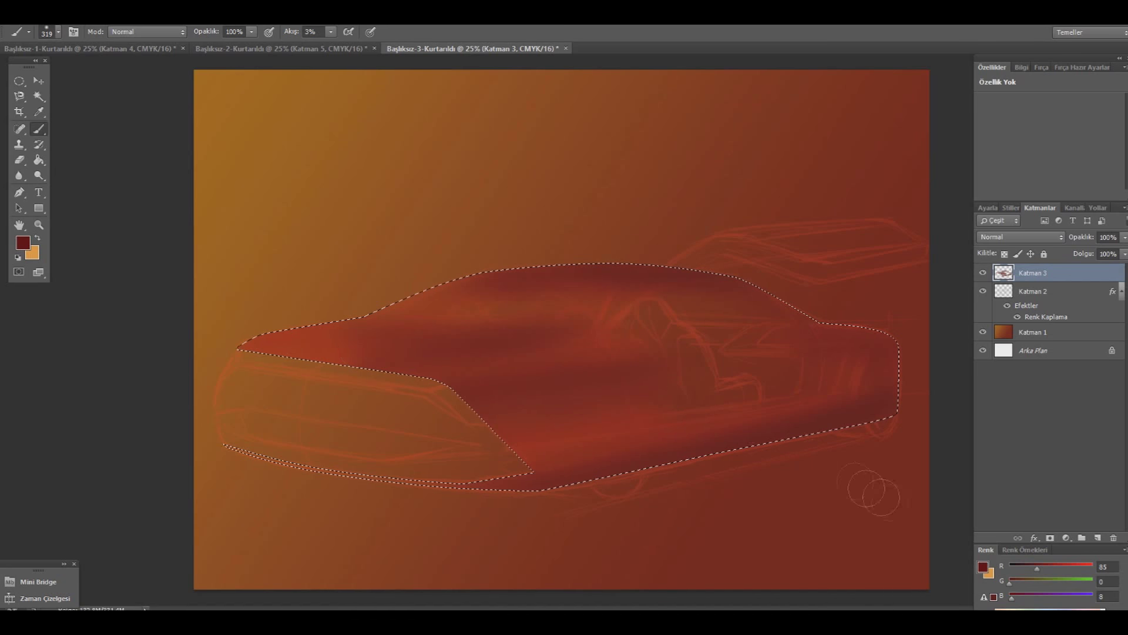
{"action": "left_click", "coordinate": [1098, 537]}
- Set the foreground to pale pink, then switch to Elliptical Marquee and deselect the body
{"action": "left_click", "coordinate": [23, 243]}
{"action": "left_click", "coordinate": [717, 398]}
{"action": "left_click", "coordinate": [945, 402]}
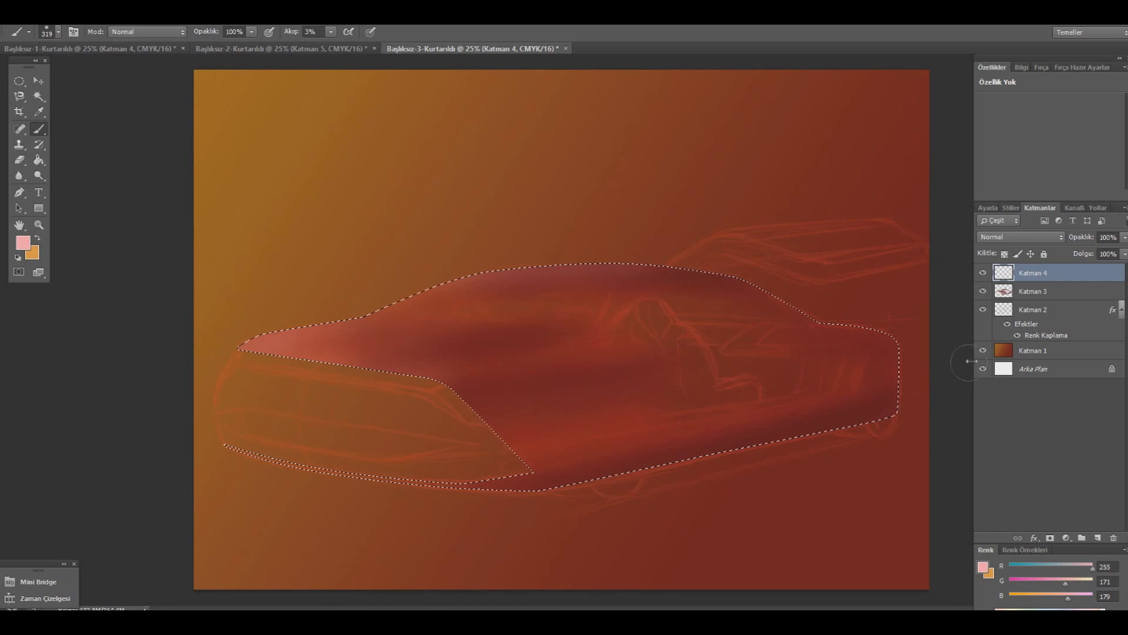
{"action": "key", "text": "m"}
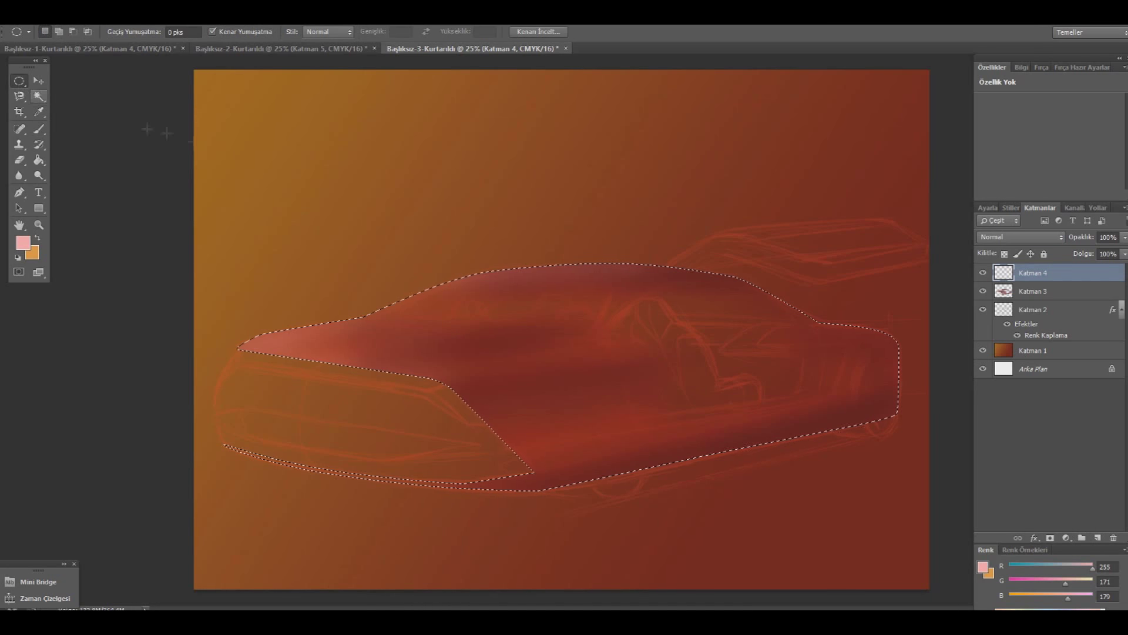
{"action": "key", "text": "ctrl+d"}
- On a new layer, draw a curved pen shape for the reflection streak on the hood
{"action": "left_click", "coordinate": [1098, 537]}
{"action": "key", "text": "p"}
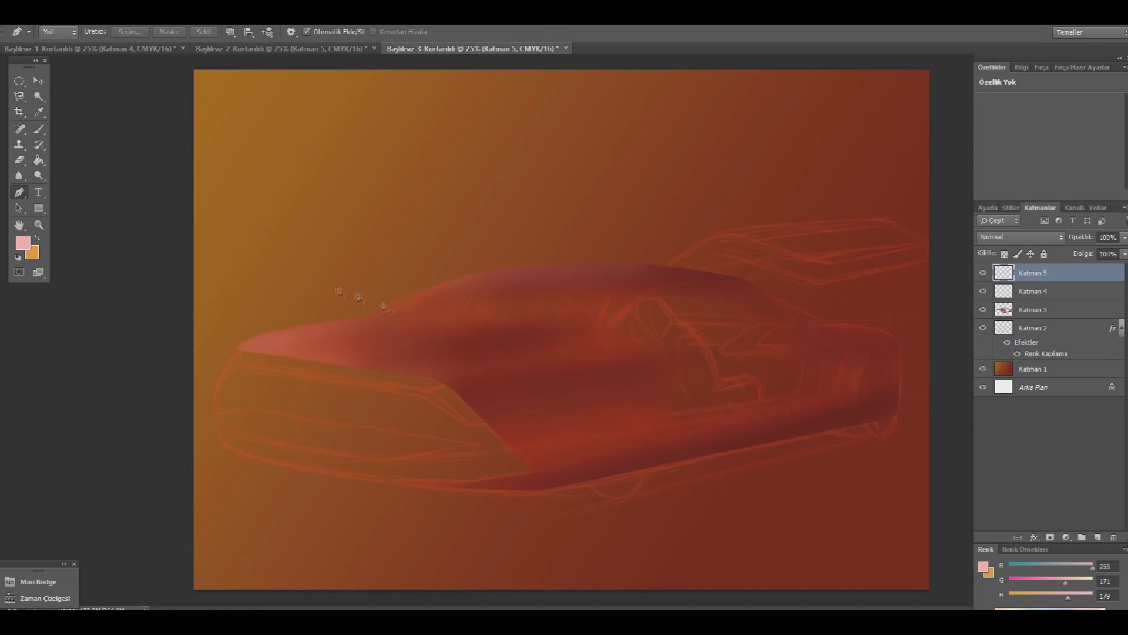
{"action": "left_click", "coordinate": [605, 343]}
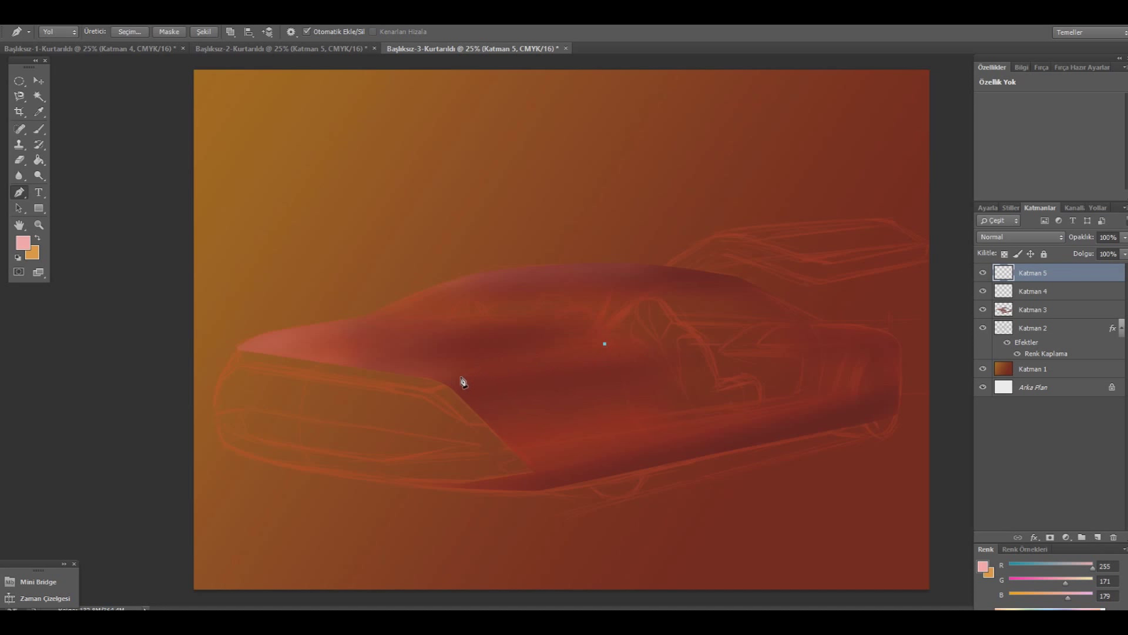
{"action": "left_click_drag", "start_coordinate": [499, 362], "coordinate": [452, 380]}
{"action": "left_click", "coordinate": [494, 375]}
{"action": "left_click", "coordinate": [615, 362]}
{"action": "left_click_drag", "start_coordinate": [615, 362], "coordinate": [616, 365]}
{"action": "left_click", "coordinate": [493, 364], "text": "ctrl"}
{"action": "left_click", "coordinate": [614, 371], "text": "ctrl"}
- Turn the reflection path into a selection and fill it with pink using the Paint Bucket
{"action": "right_click", "coordinate": [483, 207]}
{"action": "left_click", "coordinate": [528, 264]}
{"action": "right_click", "coordinate": [546, 294]}
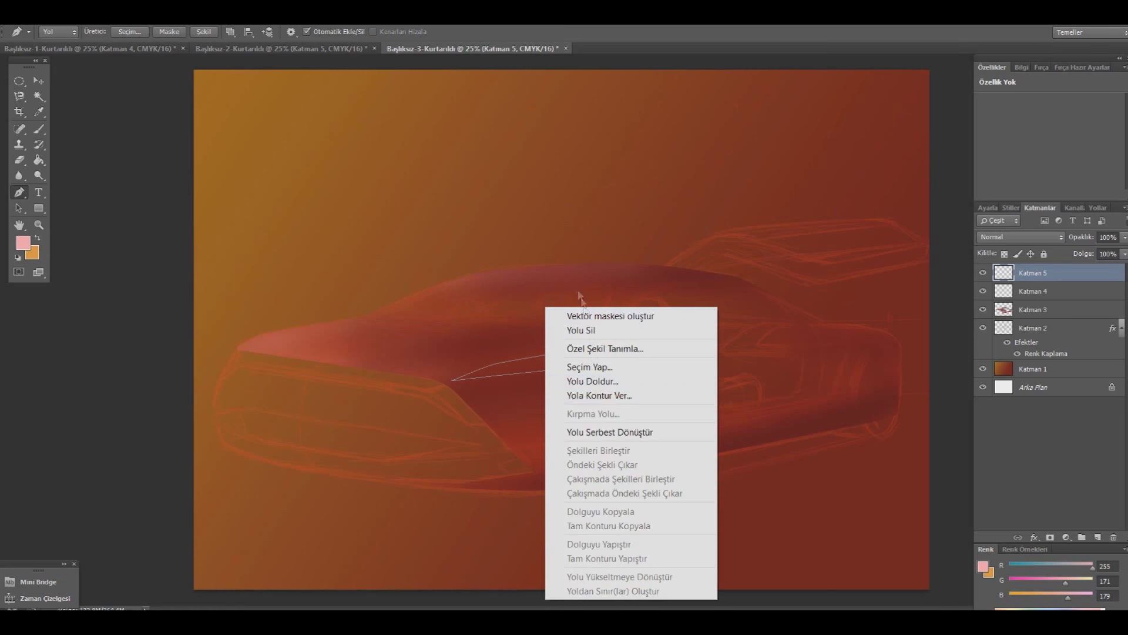
{"action": "left_click", "coordinate": [581, 366]}
{"action": "left_click", "coordinate": [634, 194]}
{"action": "left_click", "coordinate": [39, 160]}
{"action": "left_click", "coordinate": [588, 364]}
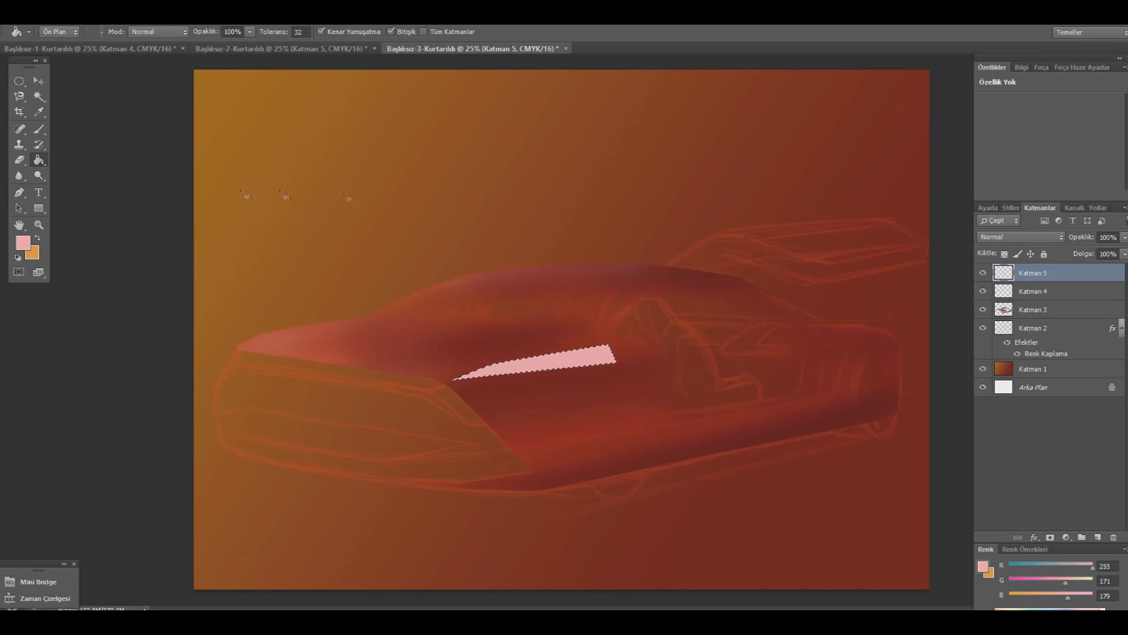
- Set a 100 px eraser at 1% flow, fade the layer to 72% opacity, and deselect
{"action": "left_click", "coordinate": [19, 159]}
{"action": "left_click", "coordinate": [58, 32]}
{"action": "left_click_drag", "start_coordinate": [103, 55], "coordinate": [127, 54]}
{"action": "left_click", "coordinate": [307, 32]}
{"action": "left_click_drag", "start_coordinate": [307, 44], "coordinate": [294, 43]}
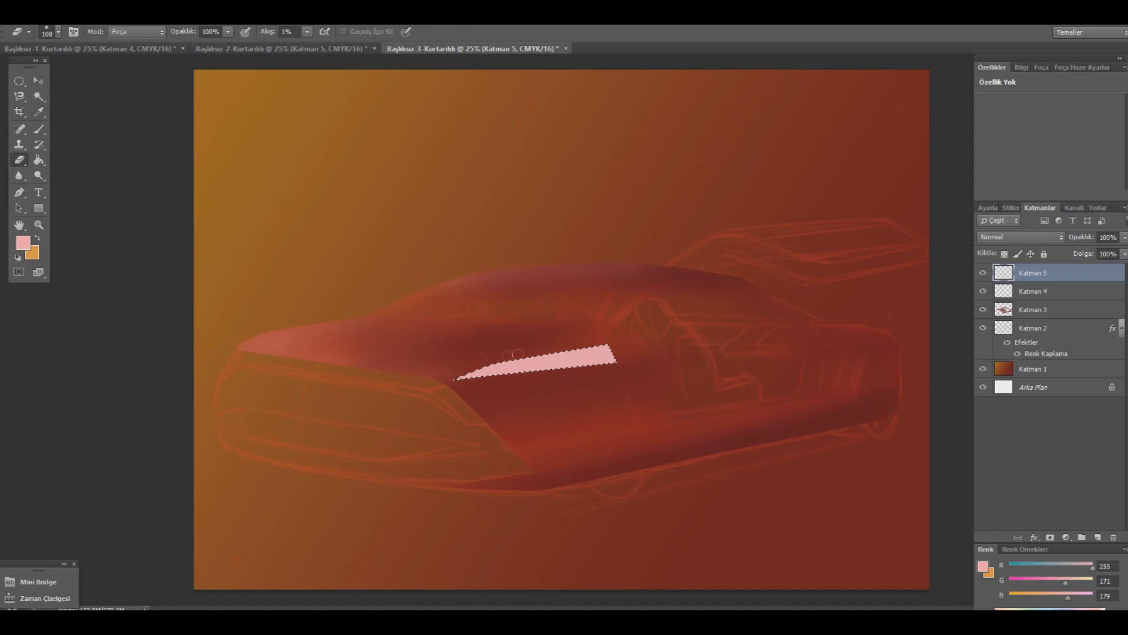
{"action": "left_click_drag", "start_coordinate": [1081, 237], "coordinate": [1065, 237]}
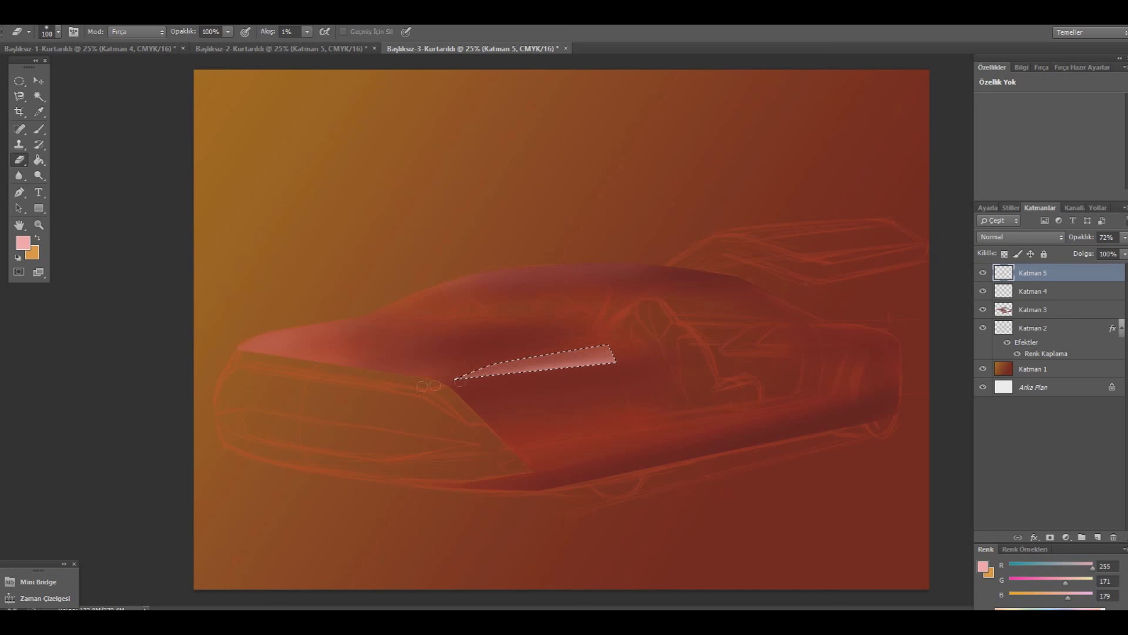
{"action": "left_click", "coordinate": [19, 81]}
{"action": "key", "text": "ctrl+d"}
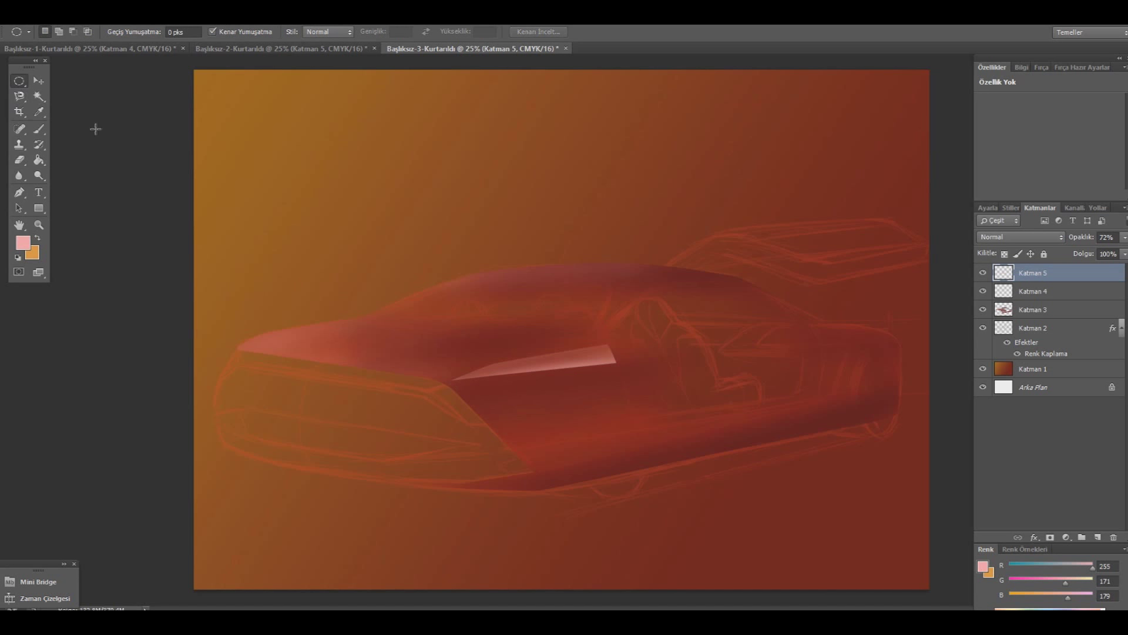
- Select the body shading layer and start a pen path along the side window's front and roofline
{"action": "left_click", "coordinate": [983, 309]}
{"action": "left_click", "coordinate": [1031, 310]}
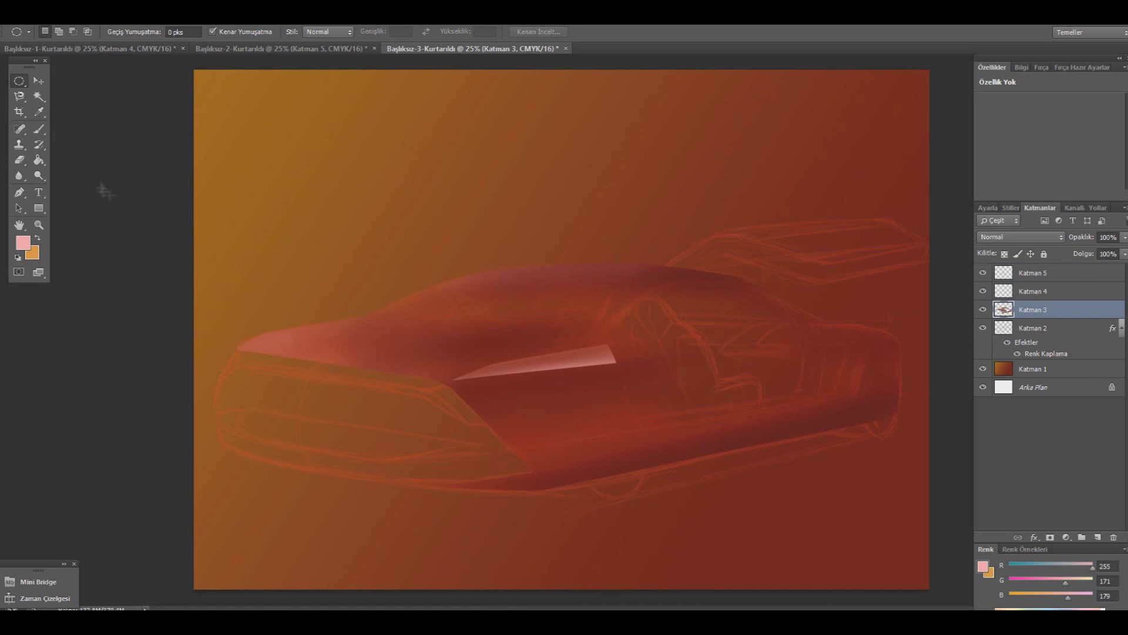
{"action": "left_click", "coordinate": [19, 192]}
{"action": "left_click", "coordinate": [605, 335]}
{"action": "left_click_drag", "start_coordinate": [657, 288], "coordinate": [667, 286]}
{"action": "left_click_drag", "start_coordinate": [741, 288], "coordinate": [749, 288]}
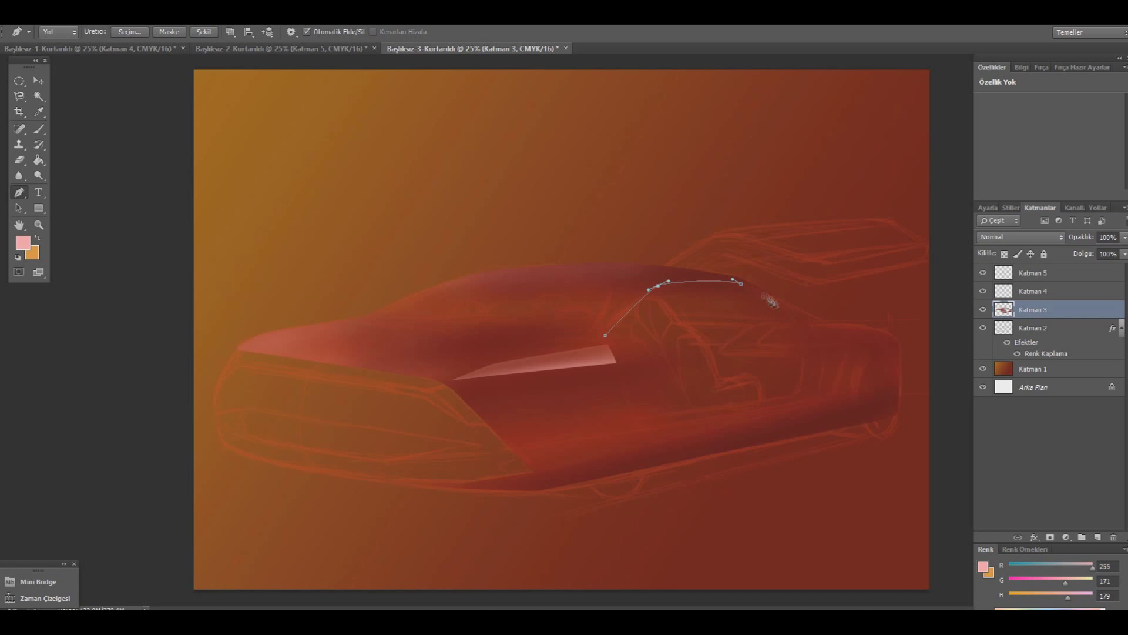
{"action": "left_click", "coordinate": [812, 325]}
{"action": "left_click_drag", "start_coordinate": [738, 285], "coordinate": [701, 281]}
- Continue the window path down the rear, across the lower corners, and close it
{"action": "left_click", "coordinate": [811, 324], "text": "ctrl"}
{"action": "left_click", "coordinate": [824, 353]}
{"action": "left_click", "coordinate": [817, 398]}
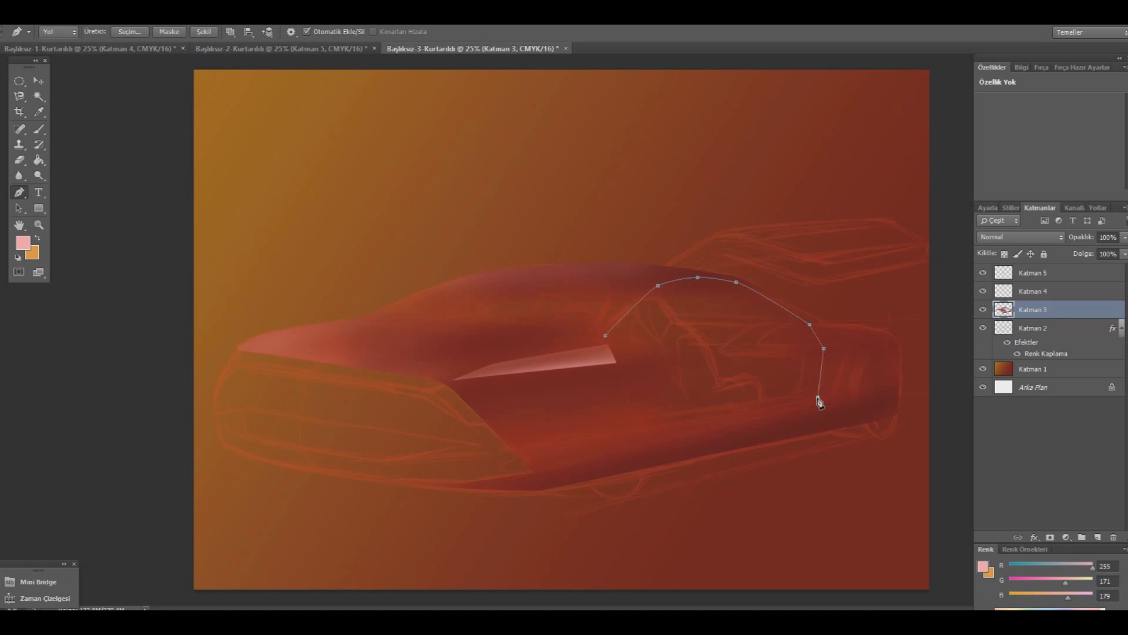
{"action": "left_click", "coordinate": [643, 425]}
{"action": "left_click_drag", "start_coordinate": [644, 425], "coordinate": [622, 374]}
{"action": "left_click", "coordinate": [606, 338]}
{"action": "left_click_drag", "start_coordinate": [662, 290], "coordinate": [699, 280]}
{"action": "left_click", "coordinate": [602, 343], "text": "ctrl"}
- Adjust the window path's left anchor and convert the path into a selection
{"action": "right_click", "coordinate": [552, 345]}
{"action": "left_click", "coordinate": [529, 229]}
{"action": "left_click", "coordinate": [612, 353], "text": "ctrl"}
{"action": "left_click_drag", "start_coordinate": [607, 341], "coordinate": [610, 343], "text": "ctrl"}
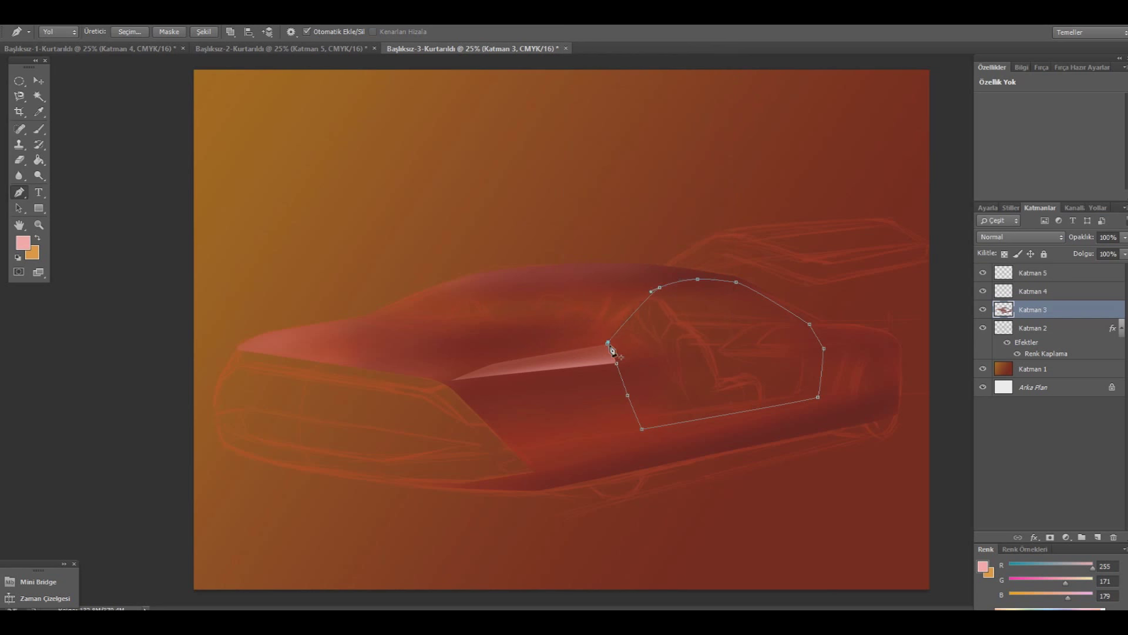
{"action": "right_click", "coordinate": [596, 332]}
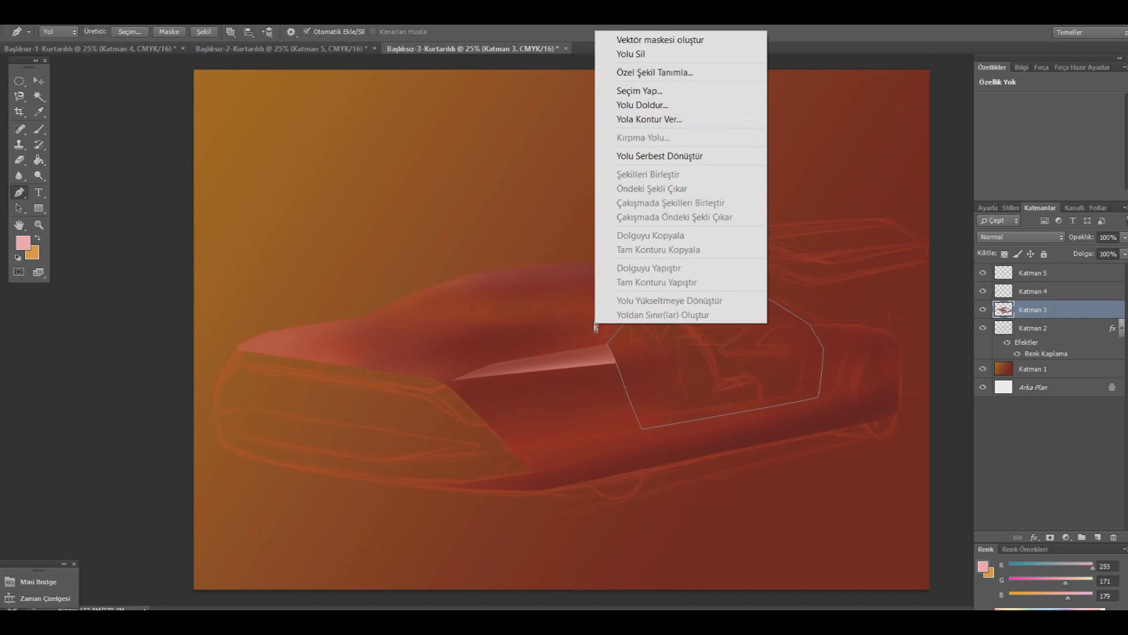
{"action": "left_click", "coordinate": [648, 89]}
{"action": "left_click", "coordinate": [647, 191]}
{"action": "key", "text": "e"}
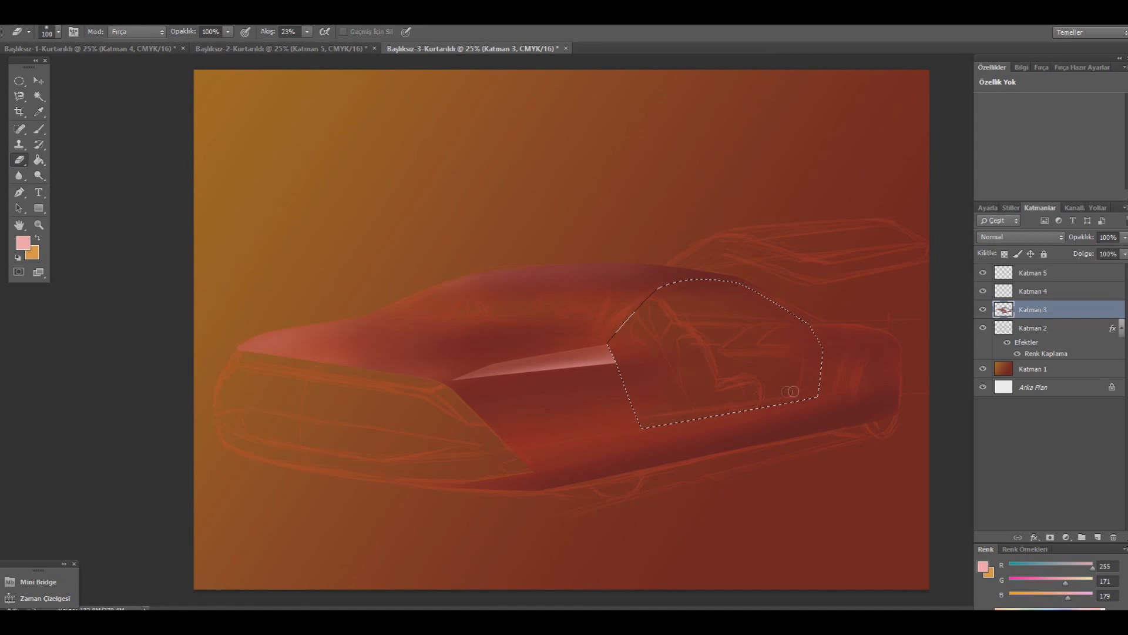
- Set the eraser to 57% flow and 349 px size, then clear the window selection
{"action": "key", "text": "shift+5"}
{"action": "key", "text": "shift+7"}
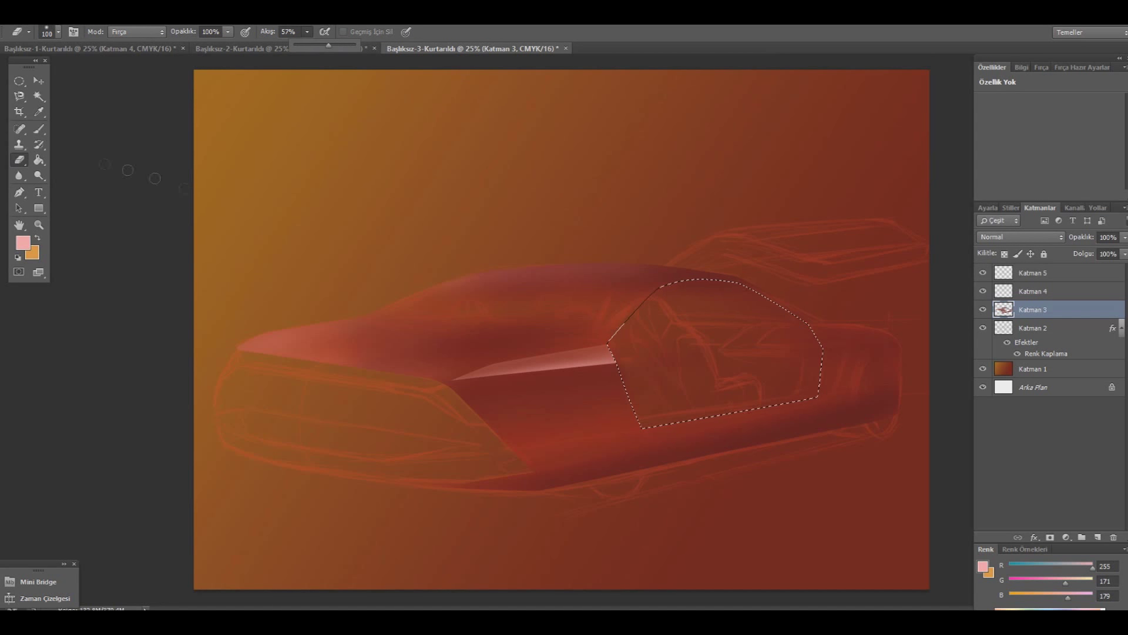
{"action": "left_click", "coordinate": [57, 32]}
{"action": "left_click_drag", "start_coordinate": [108, 76], "coordinate": [115, 76]}
{"action": "key", "text": "Return"}
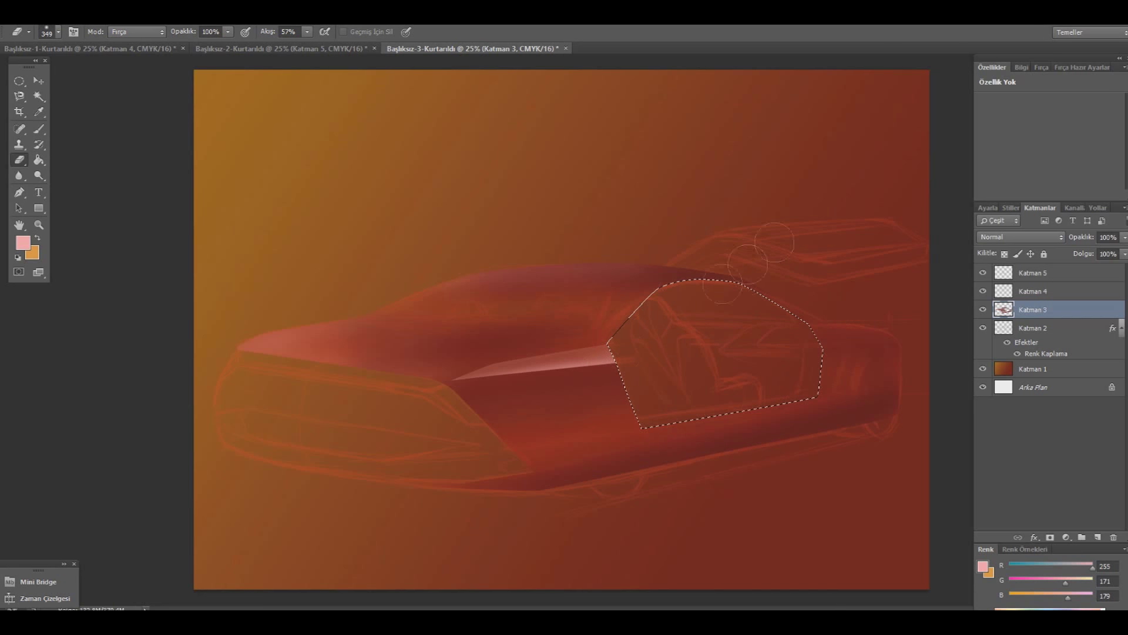
{"action": "key", "text": "m"}
{"action": "left_click", "coordinate": [207, 149]}
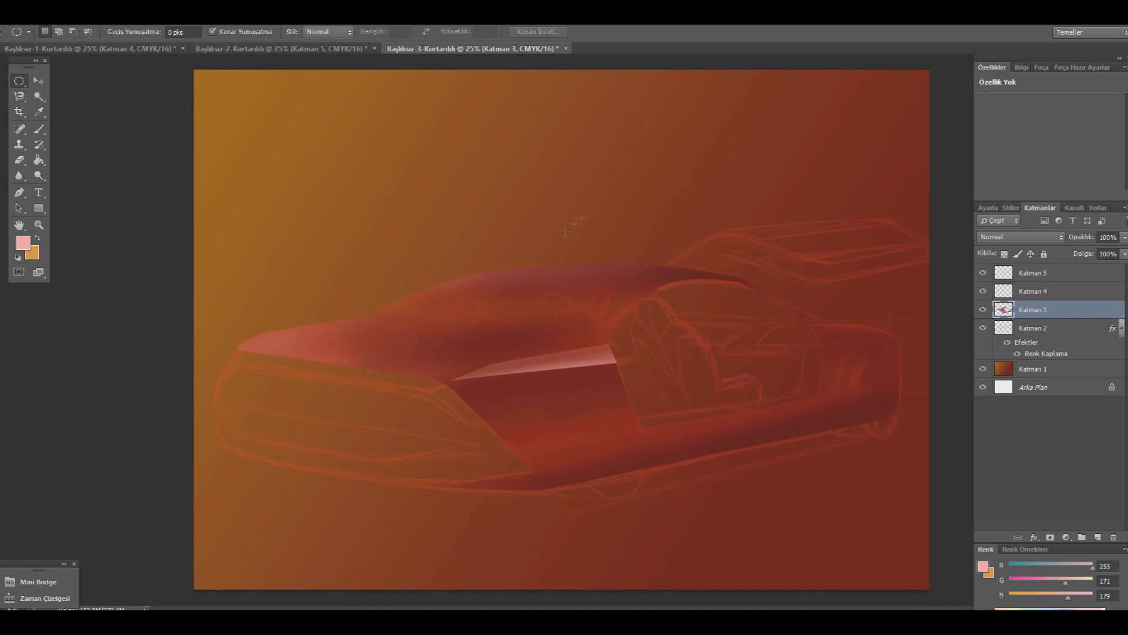
- Compare layers by toggling visibility, select Katman 5, and add new layer Katman 6
{"action": "left_click", "coordinate": [983, 291]}
{"action": "left_click", "coordinate": [983, 291]}
{"action": "left_click", "coordinate": [982, 277]}
{"action": "left_click", "coordinate": [1042, 275]}
{"action": "left_click", "coordinate": [1097, 537]}
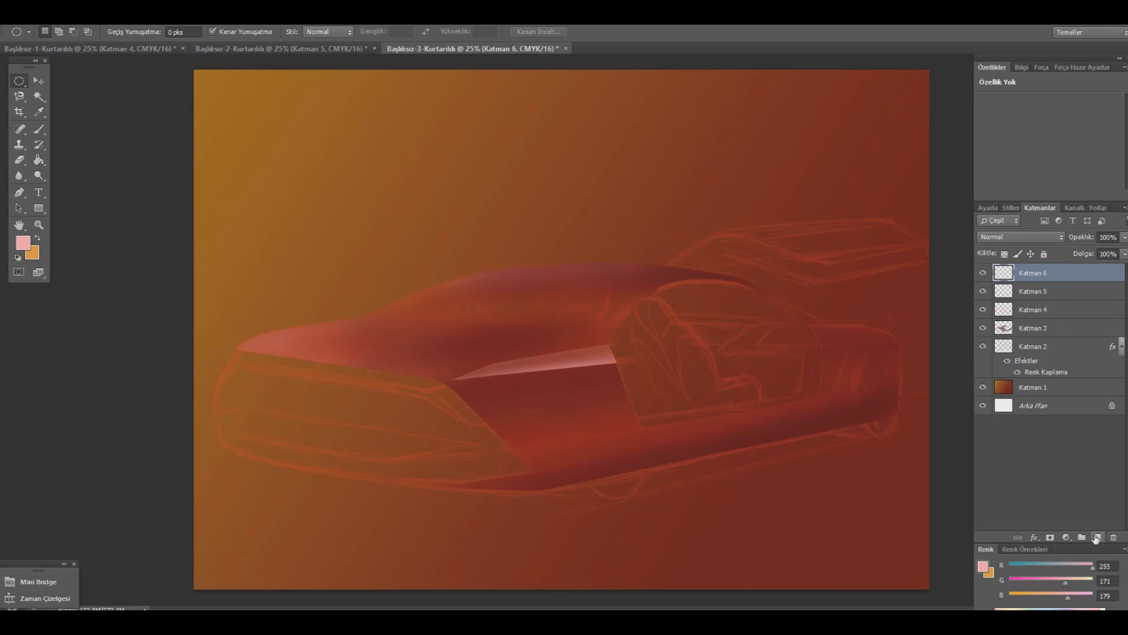
- Draw a closed pen path along the car's lower side sill
{"action": "key", "text": "p"}
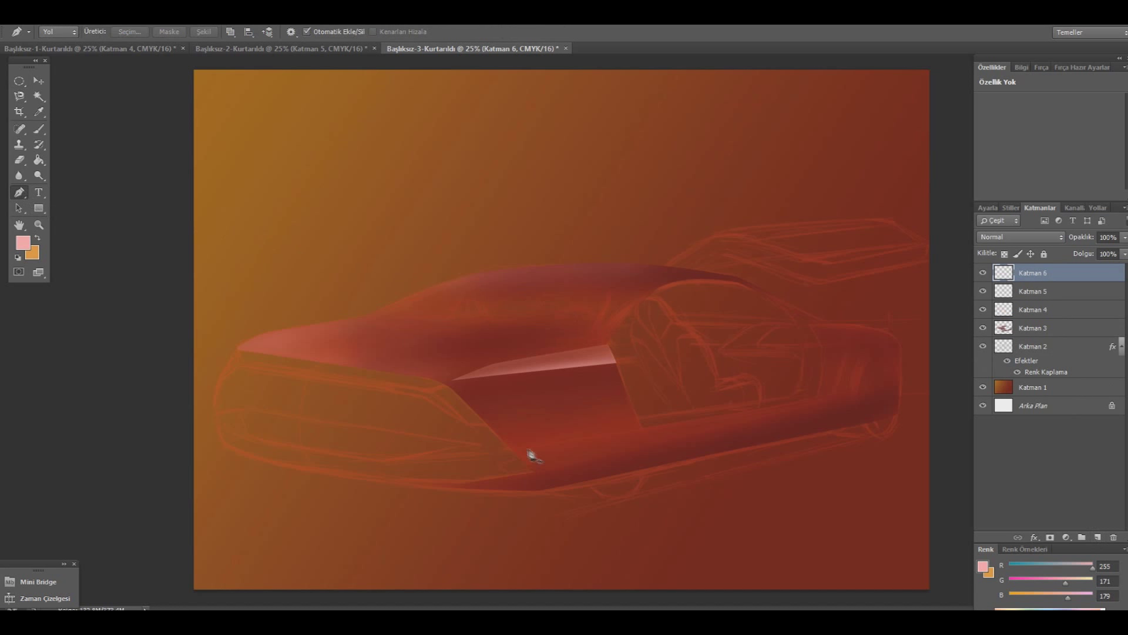
{"action": "left_click", "coordinate": [514, 450]}
{"action": "left_click", "coordinate": [839, 396]}
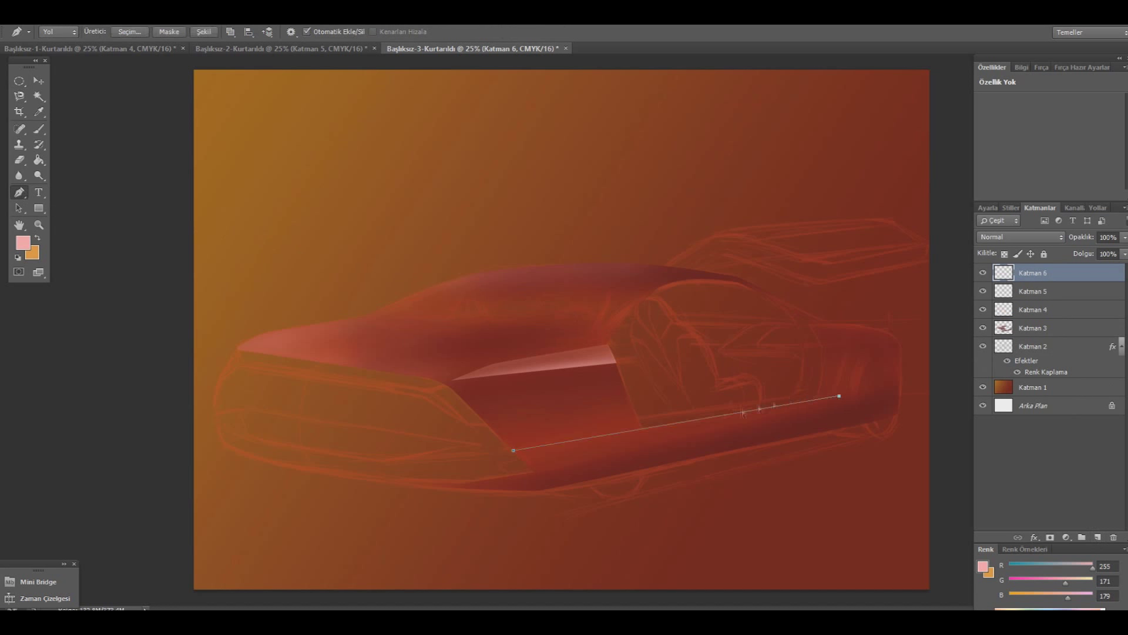
{"action": "left_click", "coordinate": [514, 450]}
{"action": "left_click_drag", "start_coordinate": [839, 396], "coordinate": [827, 399]}
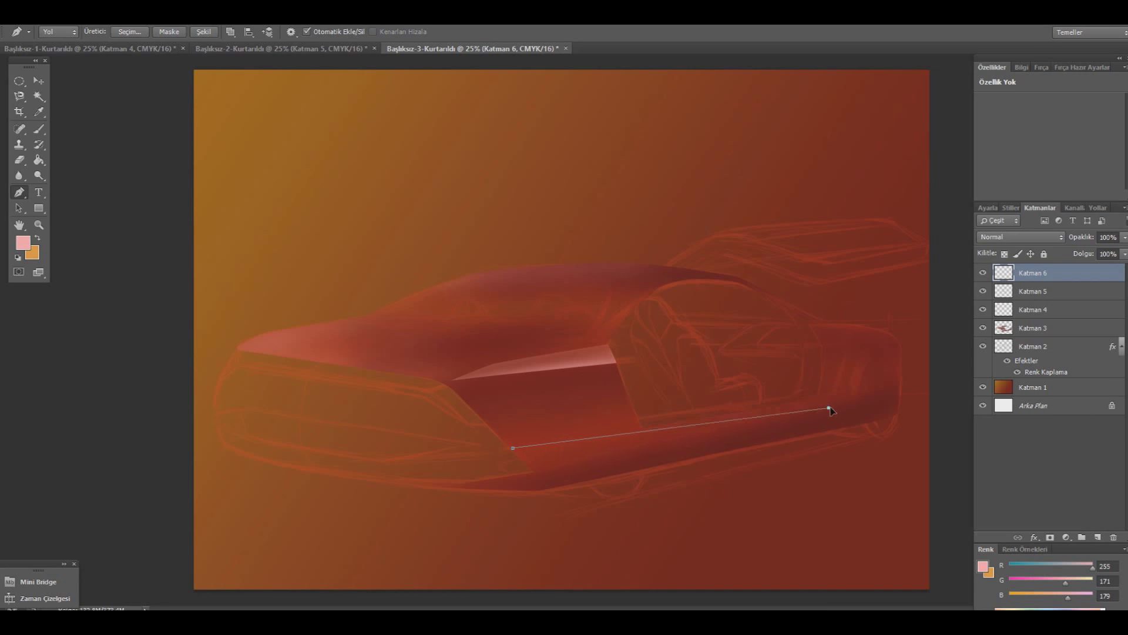
{"action": "left_click_drag", "start_coordinate": [830, 399], "coordinate": [831, 395]}
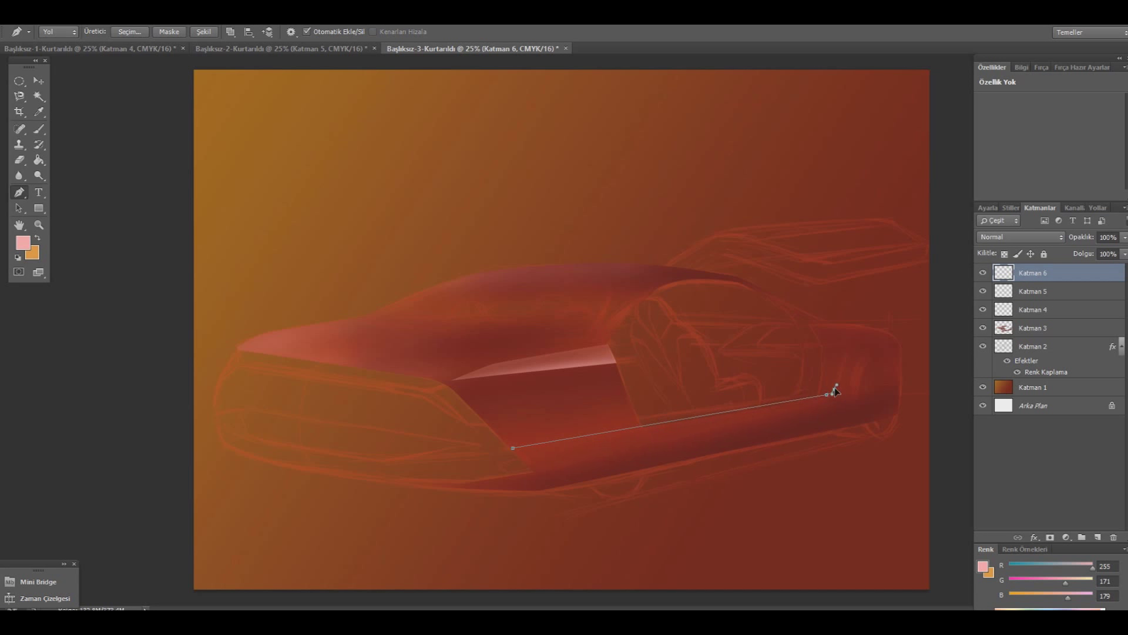
{"action": "left_click", "coordinate": [851, 345]}
{"action": "left_click", "coordinate": [840, 400]}
{"action": "left_click", "coordinate": [540, 471]}
{"action": "left_click", "coordinate": [513, 448]}
- Convert the sill path to a selection, fill it pink, and set layer opacity to 38%
{"action": "right_click", "coordinate": [576, 307]}
{"action": "left_click", "coordinate": [622, 366]}
{"action": "left_click", "coordinate": [647, 194]}
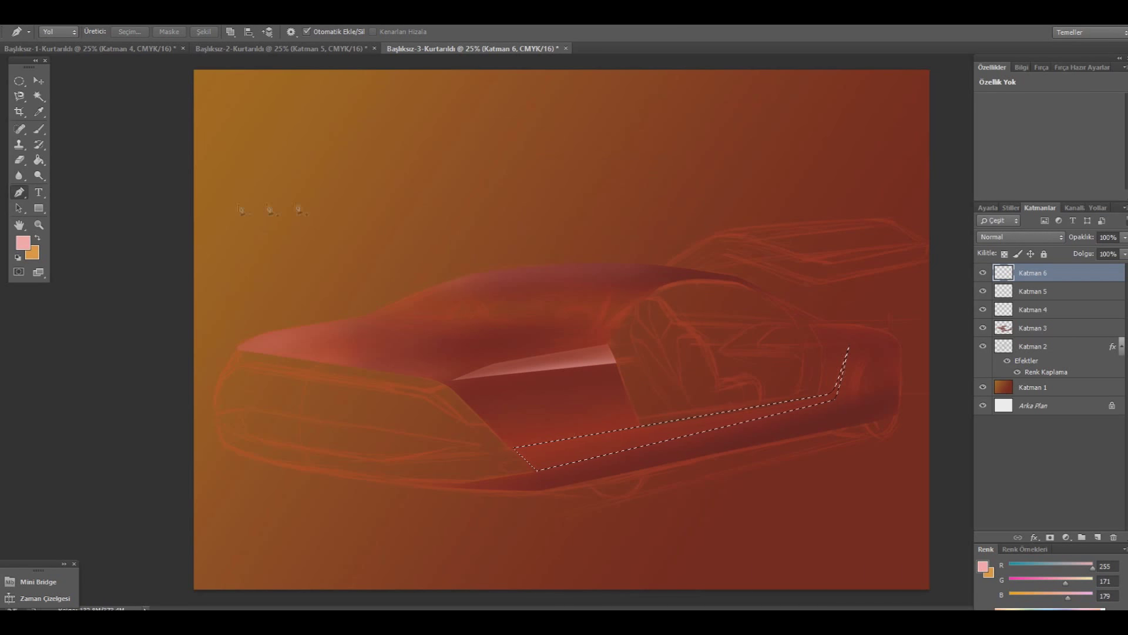
{"action": "left_click", "coordinate": [39, 159]}
{"action": "left_click", "coordinate": [627, 435]}
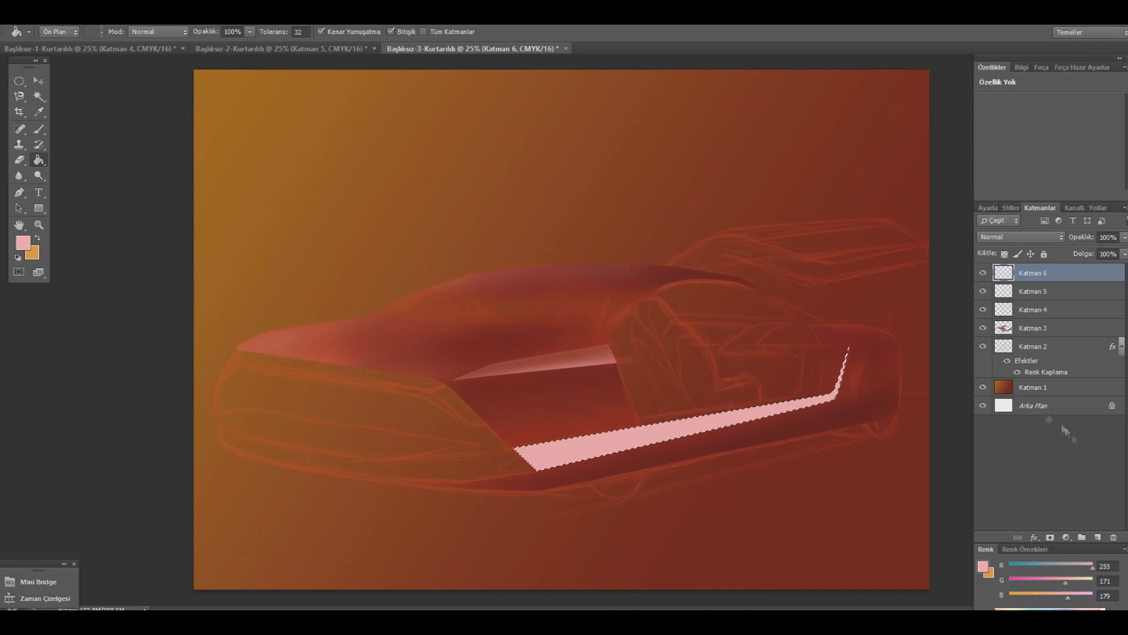
{"action": "left_click", "coordinate": [1124, 237]}
{"action": "left_click_drag", "start_coordinate": [1123, 251], "coordinate": [1091, 253]}
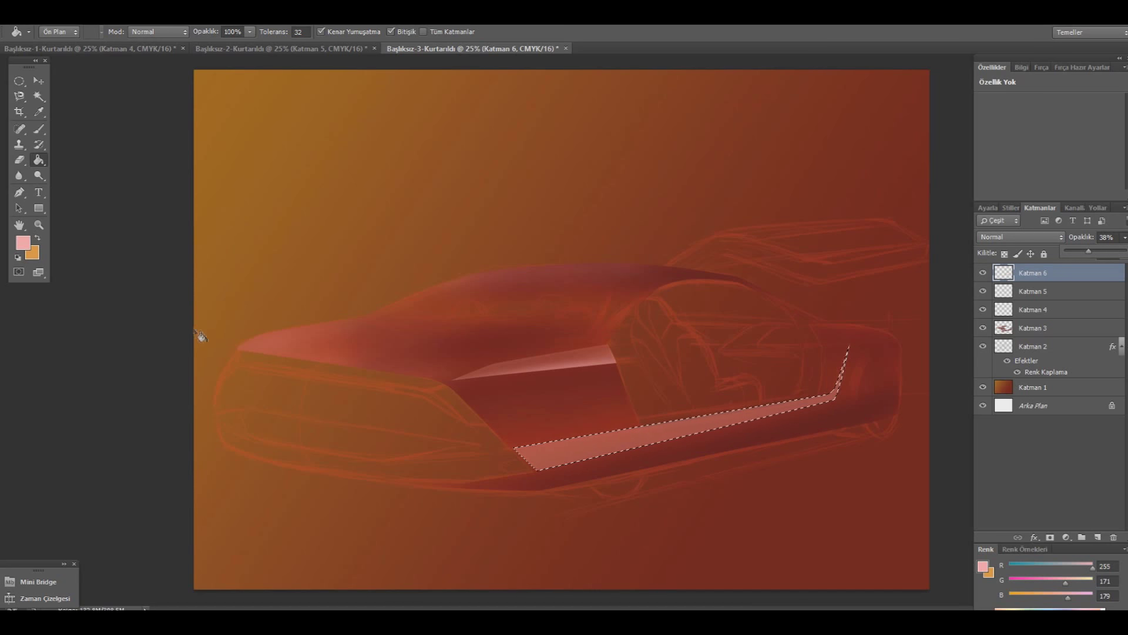
- Softly erase part of the pink strip at 7% flow, deselect, and add layer Katman 7
{"action": "left_click", "coordinate": [23, 162]}
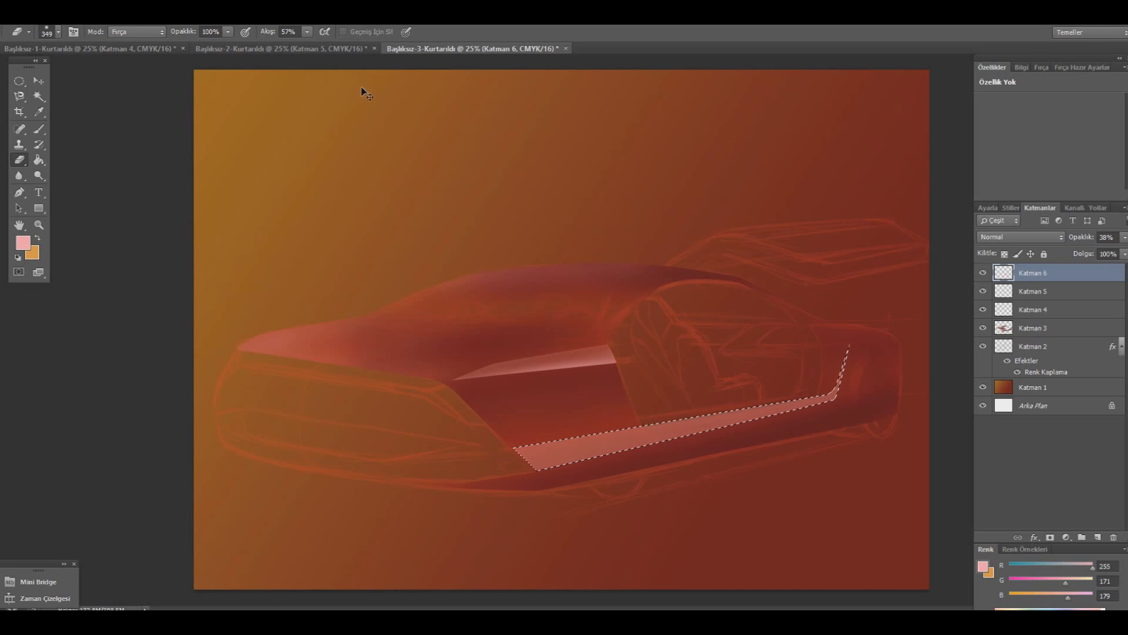
{"action": "left_click", "coordinate": [306, 32]}
{"action": "left_click_drag", "start_coordinate": [310, 46], "coordinate": [277, 45]}
{"action": "left_click", "coordinate": [479, 445]}
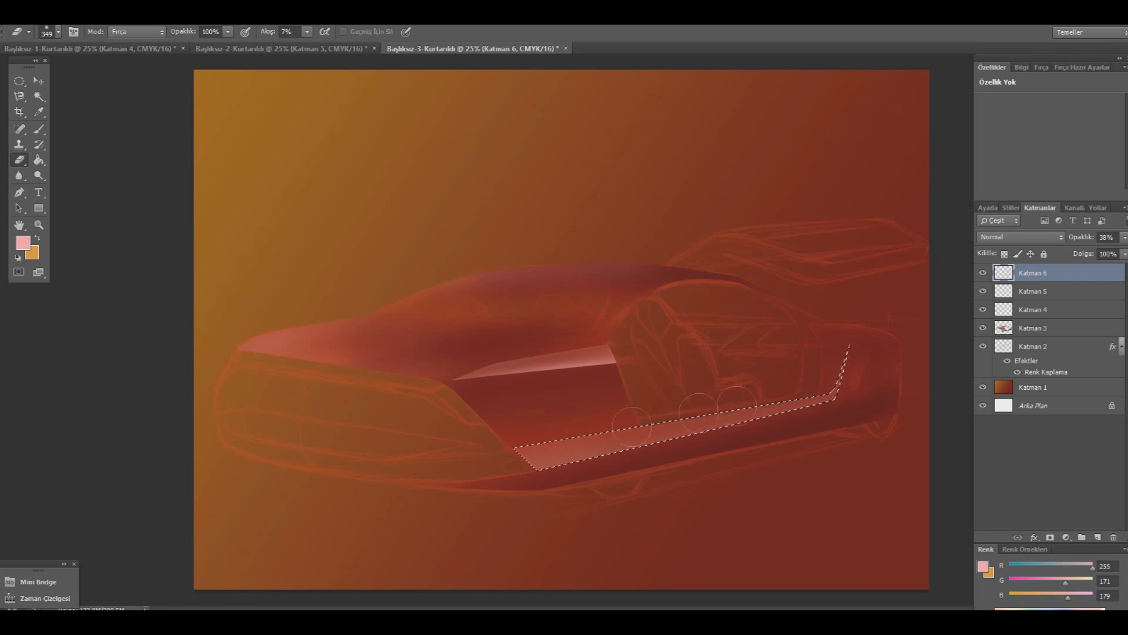
{"action": "left_click_drag", "start_coordinate": [635, 444], "coordinate": [708, 413]}
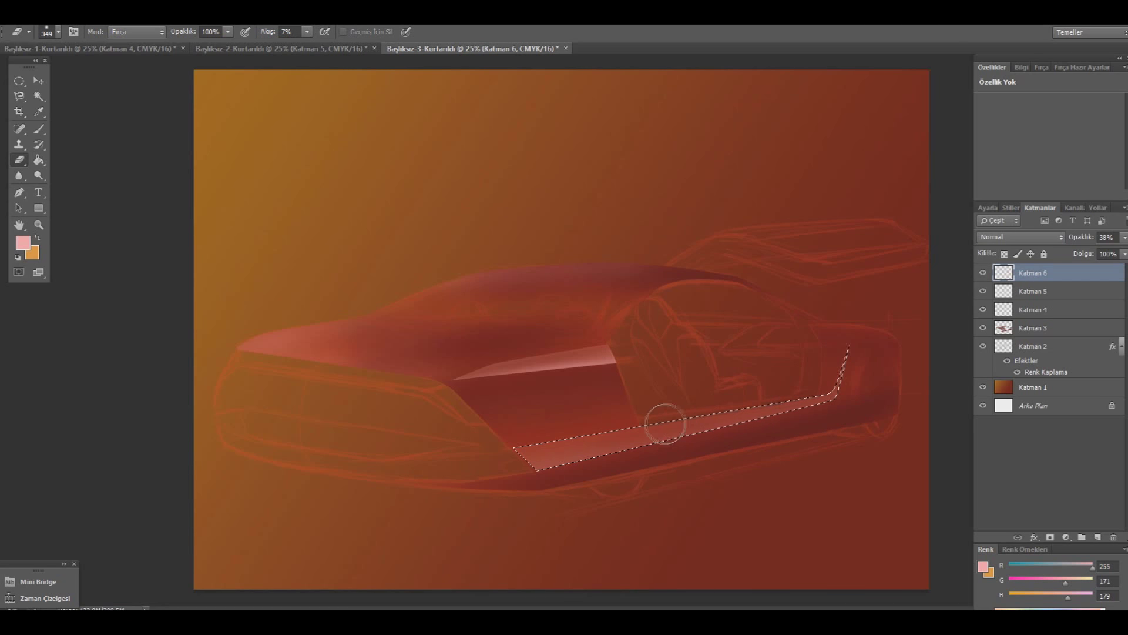
{"action": "left_click", "coordinate": [19, 82]}
{"action": "key", "text": "ctrl+d"}
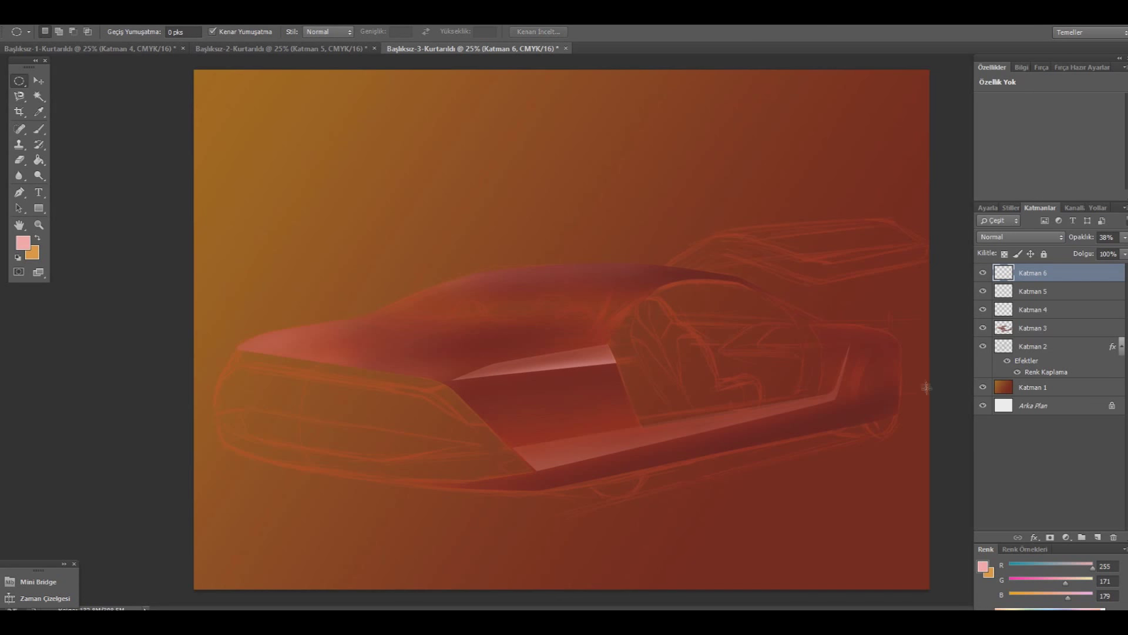
{"action": "left_click", "coordinate": [1096, 537]}
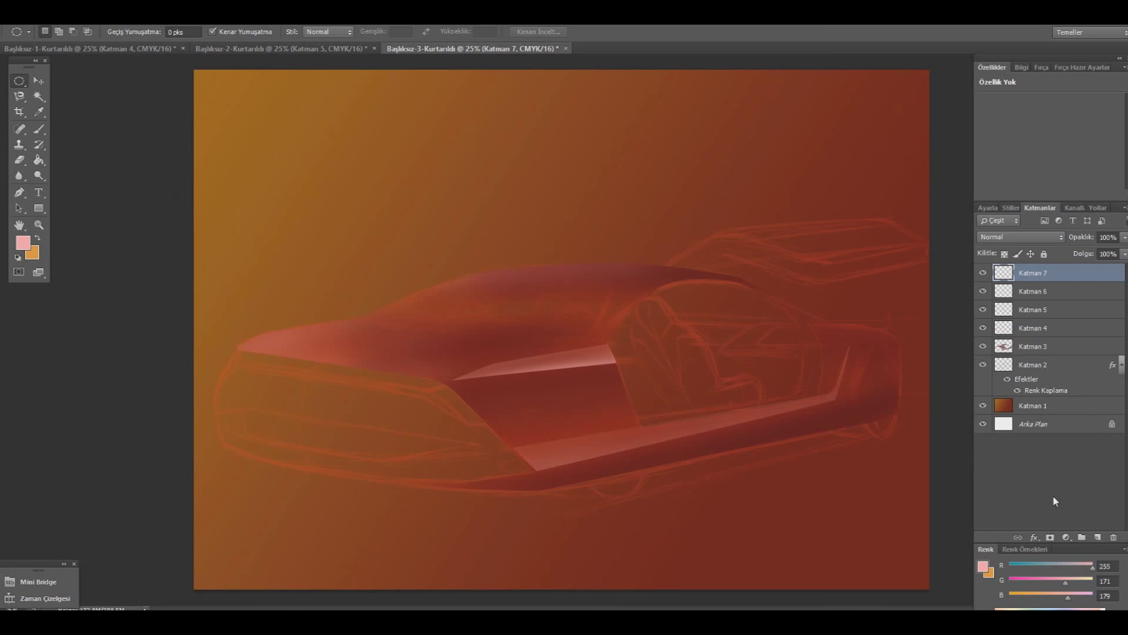
- Place curved pen anchors around the windshield's lower-right, right and top edges
{"action": "left_click", "coordinate": [19, 192]}
{"action": "left_click", "coordinate": [369, 316]}
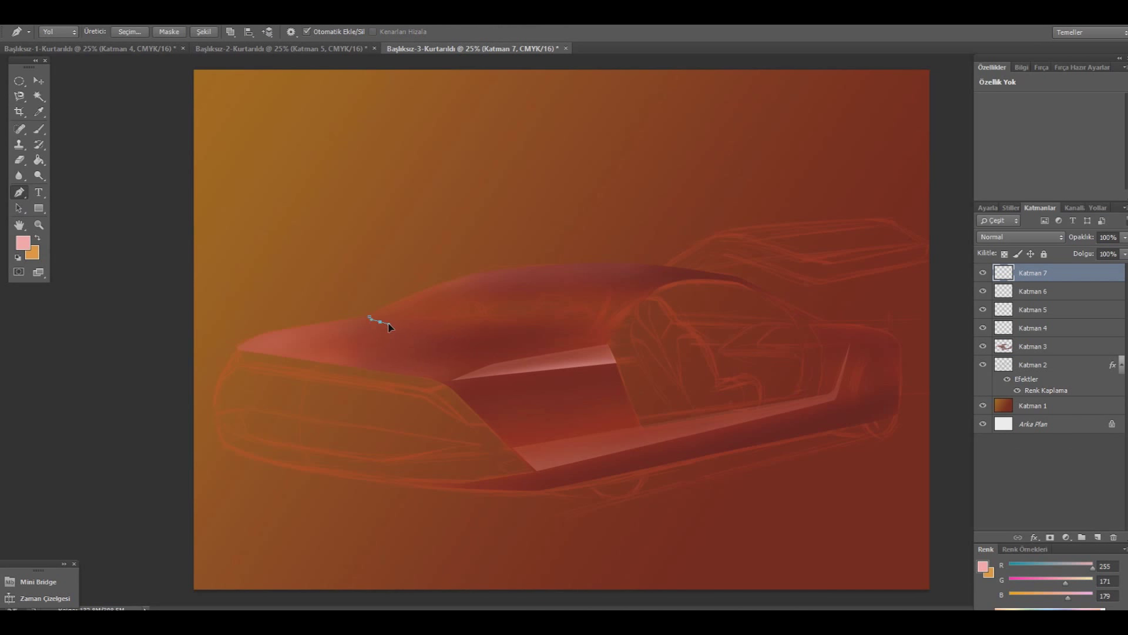
{"action": "left_click_drag", "start_coordinate": [390, 326], "coordinate": [395, 328]}
{"action": "left_click_drag", "start_coordinate": [584, 337], "coordinate": [472, 332]}
{"action": "left_click_drag", "start_coordinate": [586, 338], "coordinate": [591, 340]}
{"action": "left_click", "coordinate": [469, 280]}
{"action": "left_click_drag", "start_coordinate": [613, 286], "coordinate": [611, 283]}
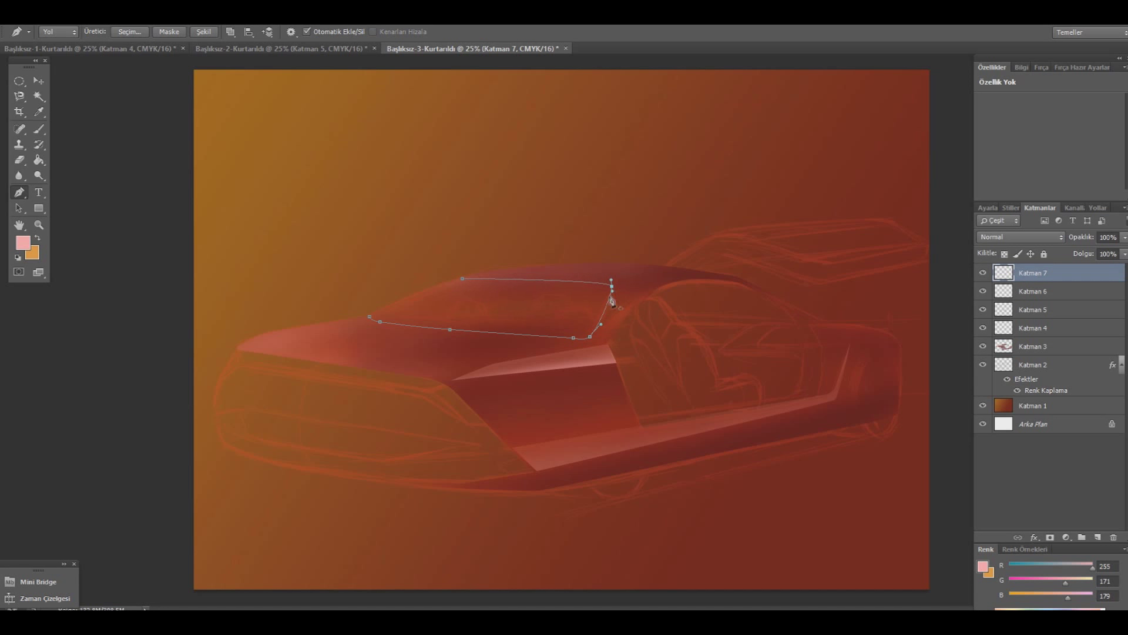
{"action": "left_click_drag", "start_coordinate": [463, 279], "coordinate": [461, 279]}
- Refine the windshield outline's corners and close the path at its left starting point
{"action": "left_click", "coordinate": [376, 316]}
{"action": "left_click", "coordinate": [444, 283]}
{"action": "left_click_drag", "start_coordinate": [595, 342], "coordinate": [584, 341]}
{"action": "left_click", "coordinate": [597, 321]}
{"action": "left_click", "coordinate": [574, 337]}
{"action": "left_click_drag", "start_coordinate": [371, 318], "coordinate": [381, 323]}
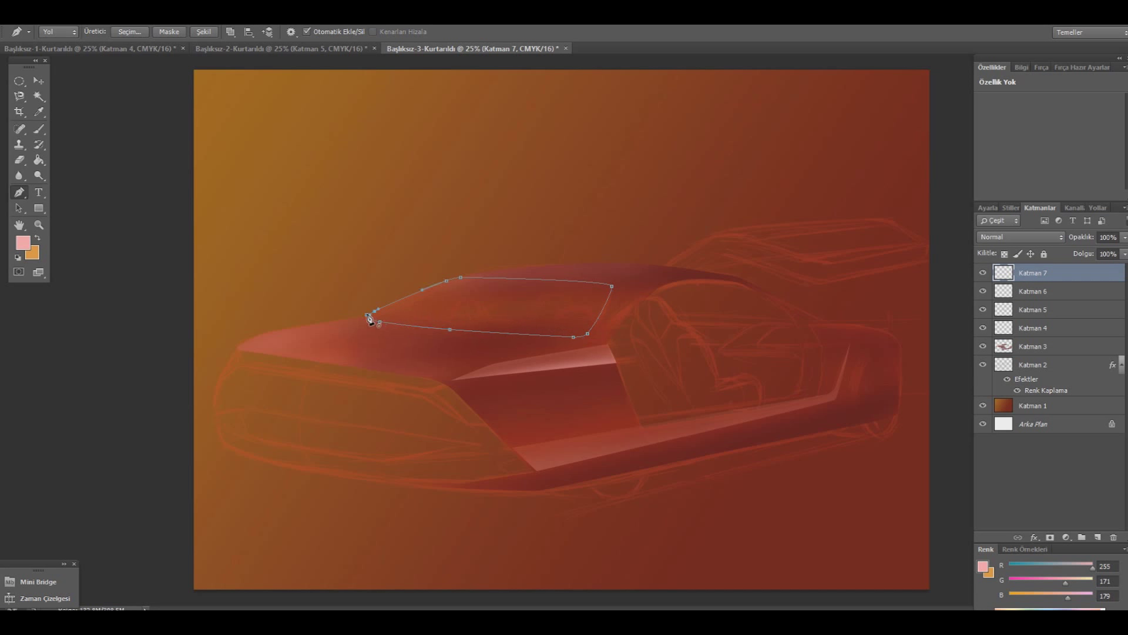
{"action": "left_click", "coordinate": [378, 310], "text": "ctrl"}
{"action": "left_click", "coordinate": [357, 327], "text": "ctrl"}
{"action": "right_click", "coordinate": [427, 268]}
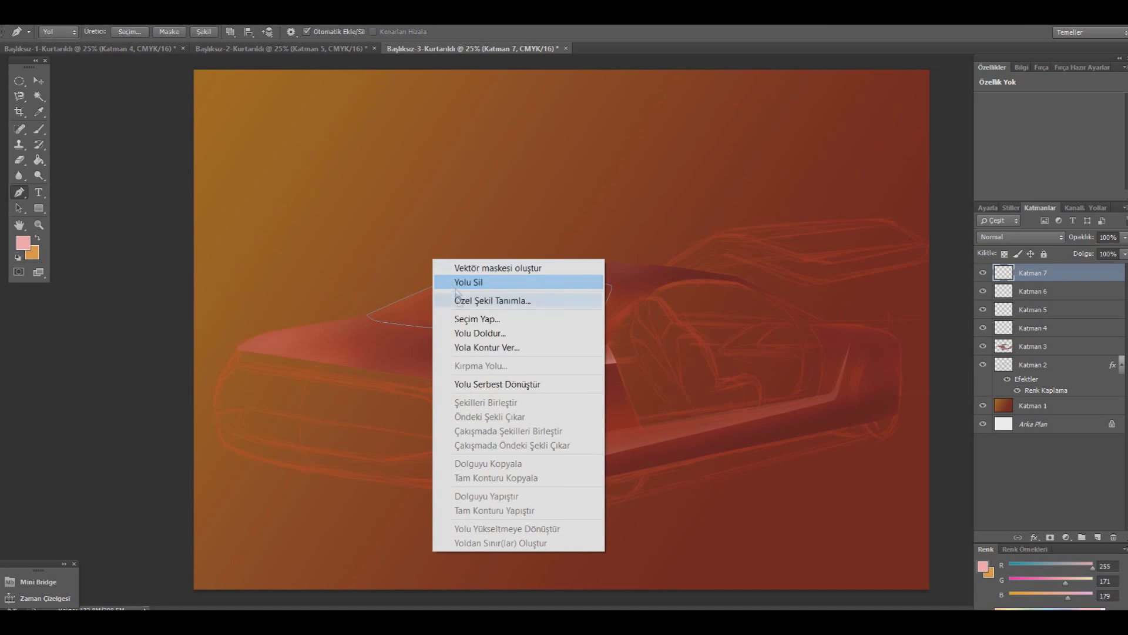
- Convert the windshield path to a selection and set the foreground colour to black
{"action": "left_click", "coordinate": [479, 280]}
{"action": "left_click", "coordinate": [647, 192]}
{"action": "left_click", "coordinate": [23, 243]}
{"action": "left_click", "coordinate": [668, 561]}
{"action": "left_click", "coordinate": [932, 404]}
- Set up the Brush at 10 px size with 25% flow
{"action": "key", "text": "p"}
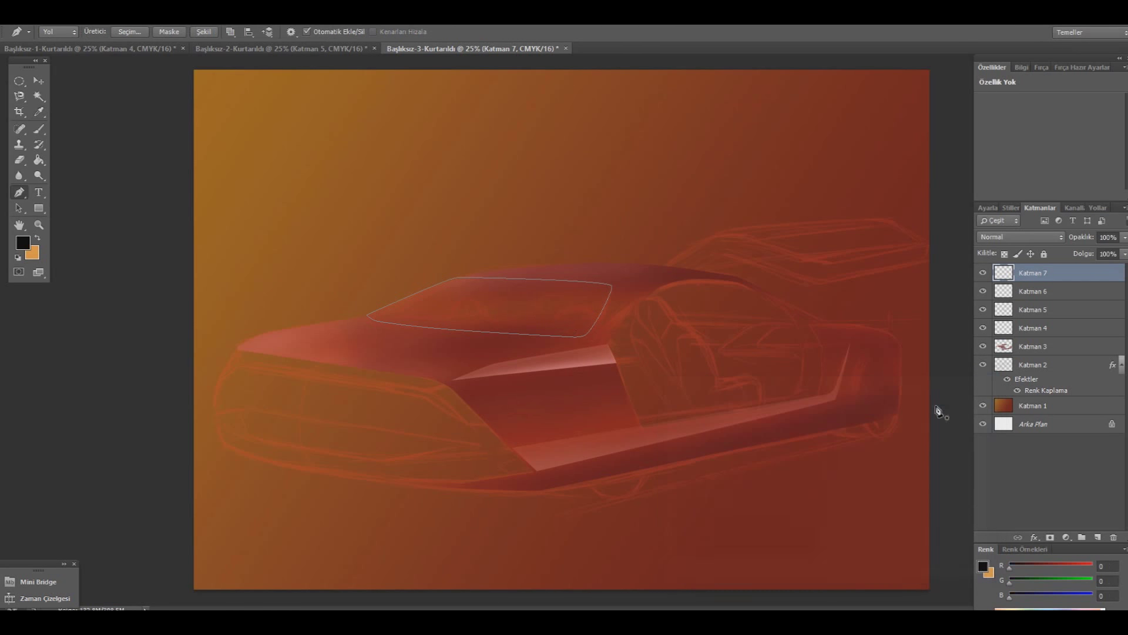
{"action": "right_click", "coordinate": [416, 220]}
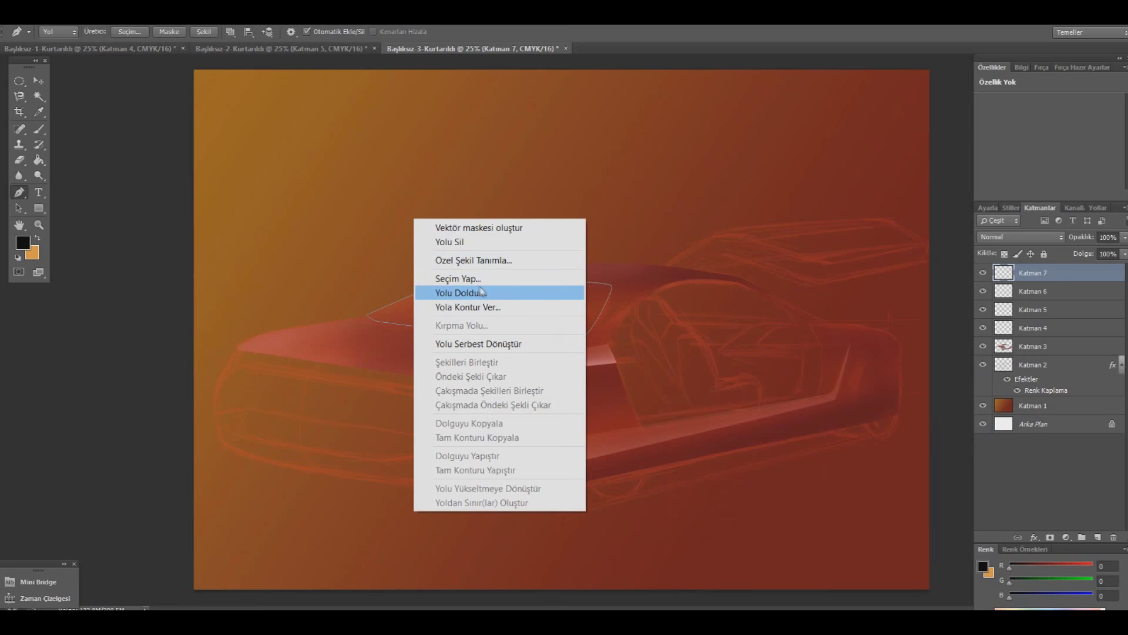
{"action": "left_click", "coordinate": [423, 214]}
{"action": "left_click", "coordinate": [24, 83]}
{"action": "left_click", "coordinate": [39, 129]}
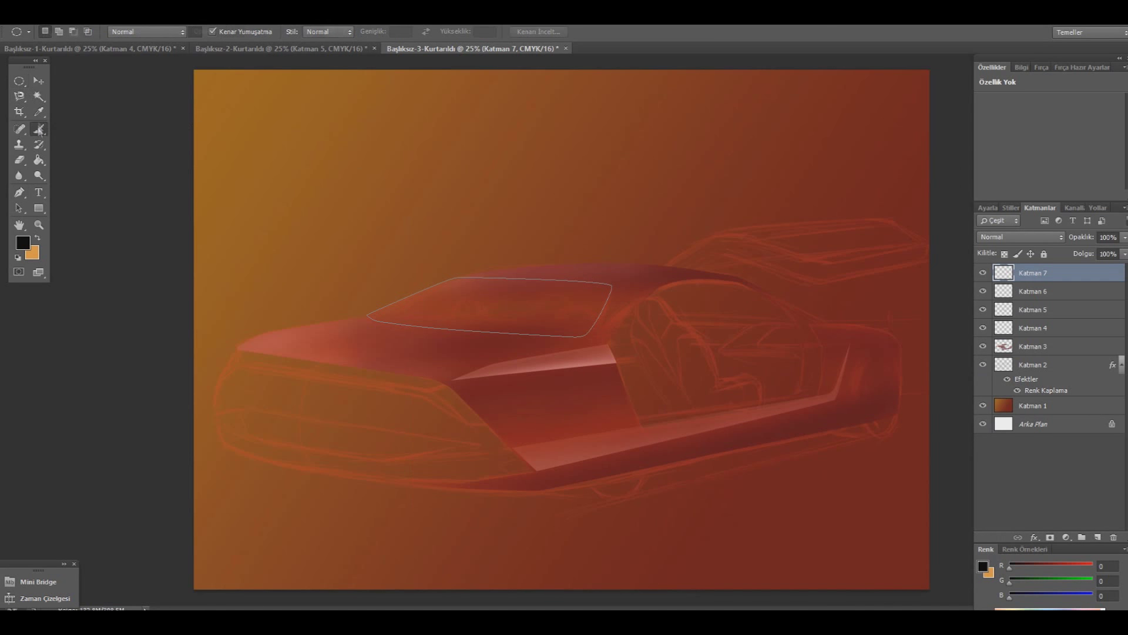
{"action": "left_click", "coordinate": [47, 32]}
{"action": "left_click_drag", "start_coordinate": [41, 68], "coordinate": [20, 70]}
{"action": "type", "text": "10"}
{"action": "key", "text": "Return"}
{"action": "key", "text": "shift+2"}
{"action": "key", "text": "shift+5"}
- Stroke the windshield path with the thin black brush
{"action": "left_click", "coordinate": [19, 81]}
{"action": "right_click", "coordinate": [340, 267]}
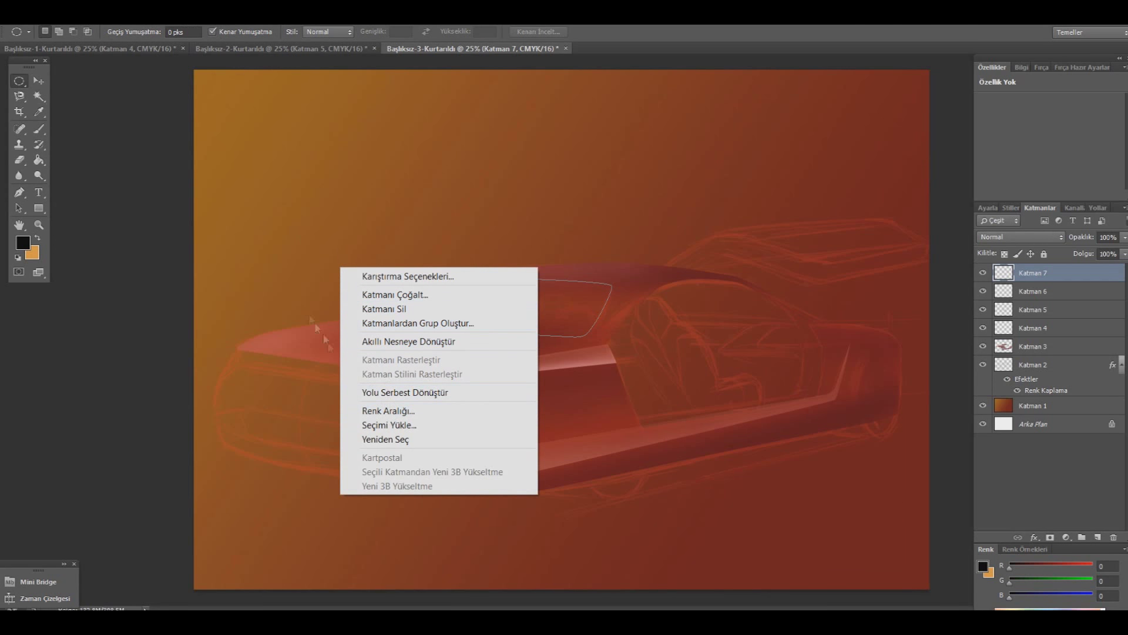
{"action": "left_click", "coordinate": [286, 224]}
{"action": "right_click", "coordinate": [372, 316]}
{"action": "left_click", "coordinate": [19, 192]}
{"action": "right_click", "coordinate": [415, 323]}
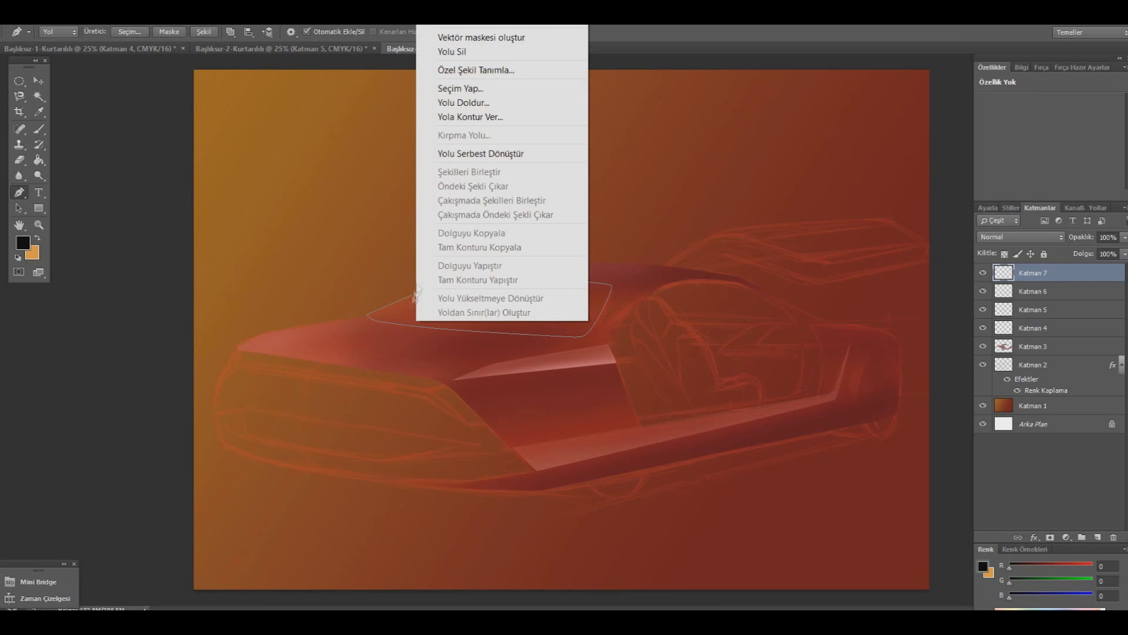
{"action": "left_click", "coordinate": [470, 117]}
{"action": "left_click", "coordinate": [657, 218]}
- Turn the windshield path into a selection again and add new layer Katman 8
{"action": "right_click", "coordinate": [602, 198]}
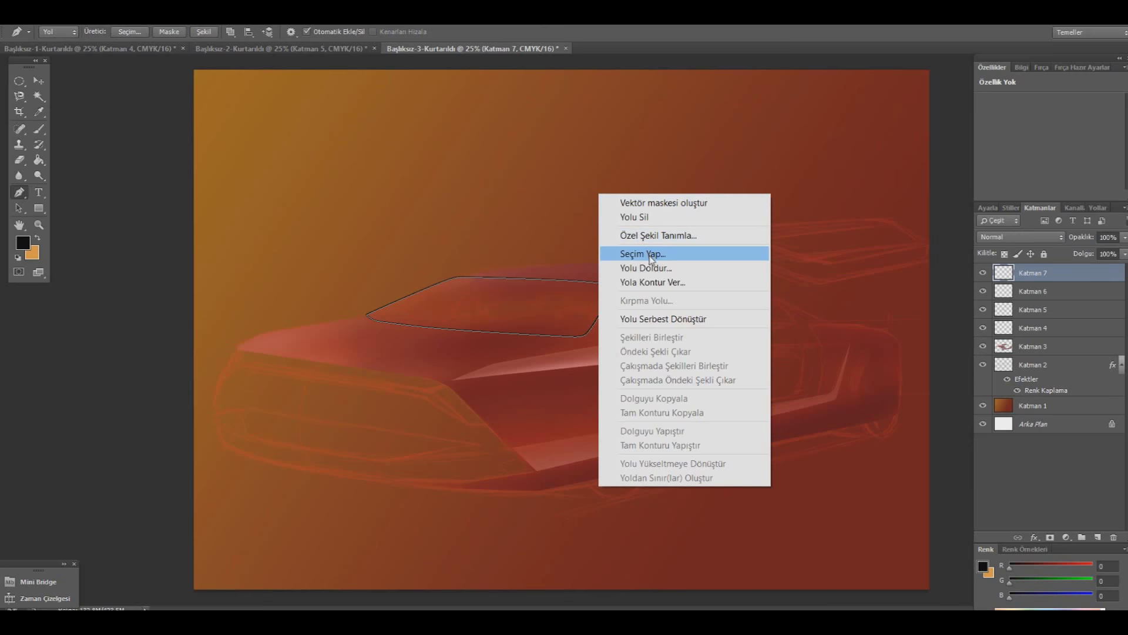
{"action": "left_click", "coordinate": [629, 252]}
{"action": "left_click", "coordinate": [647, 191]}
{"action": "left_click", "coordinate": [1097, 537]}
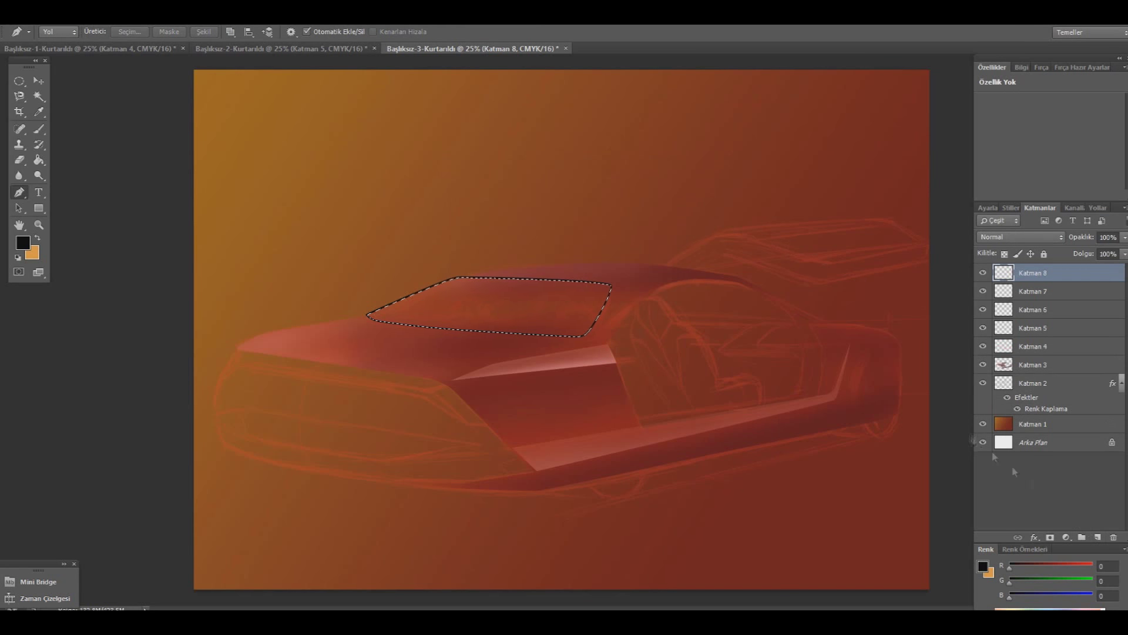
{"action": "left_click", "coordinate": [38, 159]}
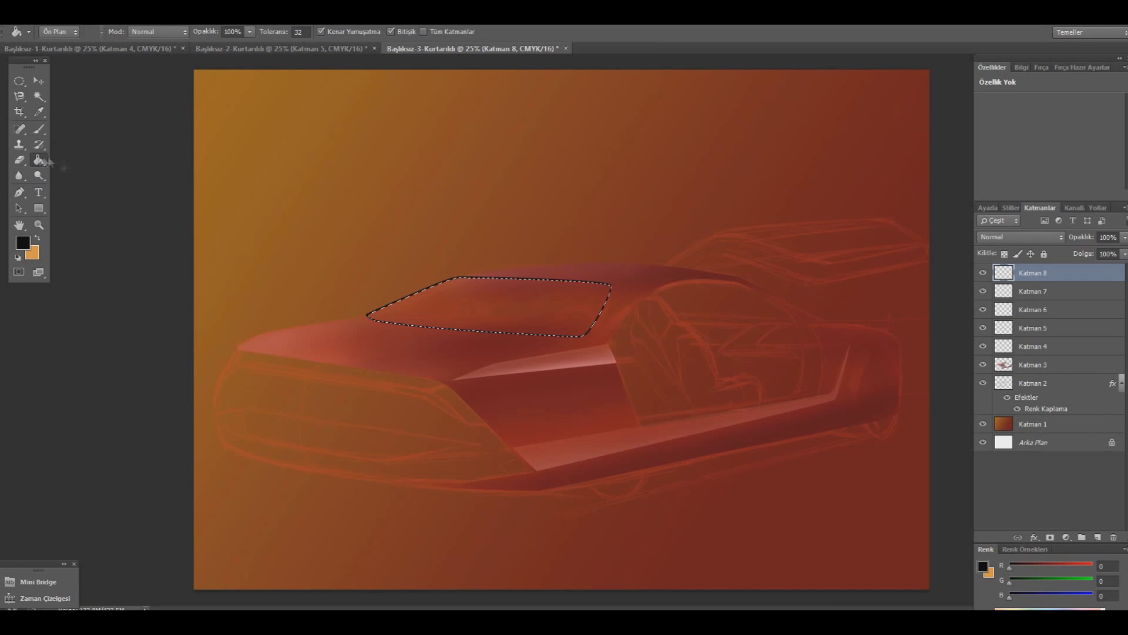
- Fill the windshield selection black, add a new layer, and choose a pale pink foreground
{"action": "left_click", "coordinate": [526, 329]}
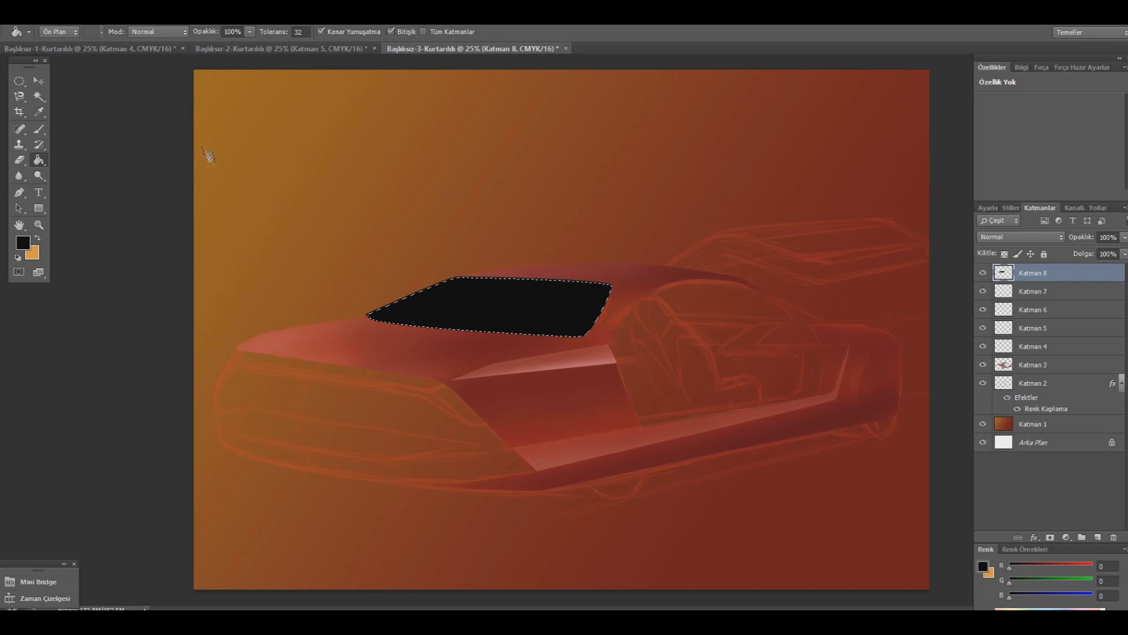
{"action": "key", "text": "ctrl+shift+alt+n"}
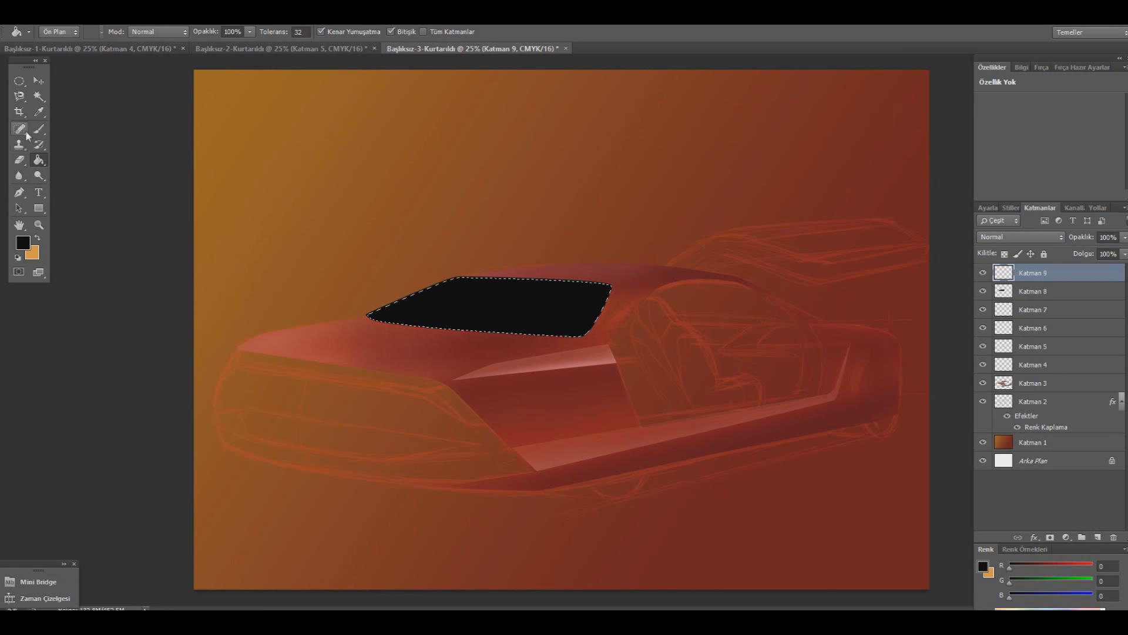
{"action": "left_click", "coordinate": [23, 243]}
{"action": "left_click_drag", "start_coordinate": [699, 414], "coordinate": [682, 393]}
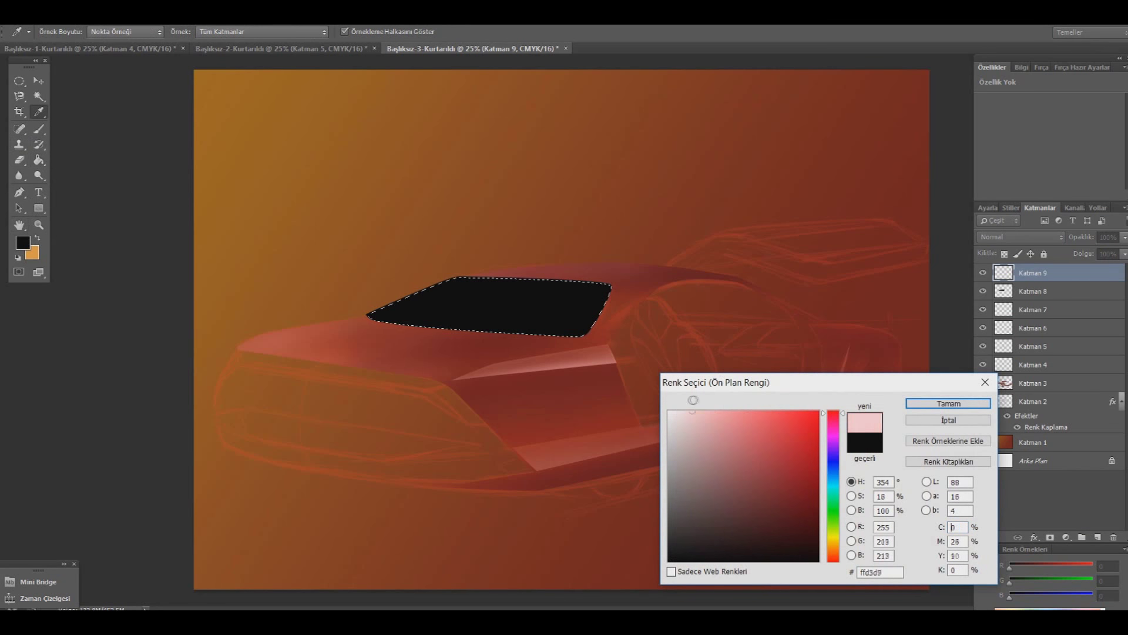
{"action": "left_click_drag", "start_coordinate": [681, 392], "coordinate": [677, 394]}
{"action": "left_click", "coordinate": [948, 403]}
- Paint a faint pale-pink tone across the windshield with a large soft brush at 1% flow
{"action": "left_click", "coordinate": [39, 128]}
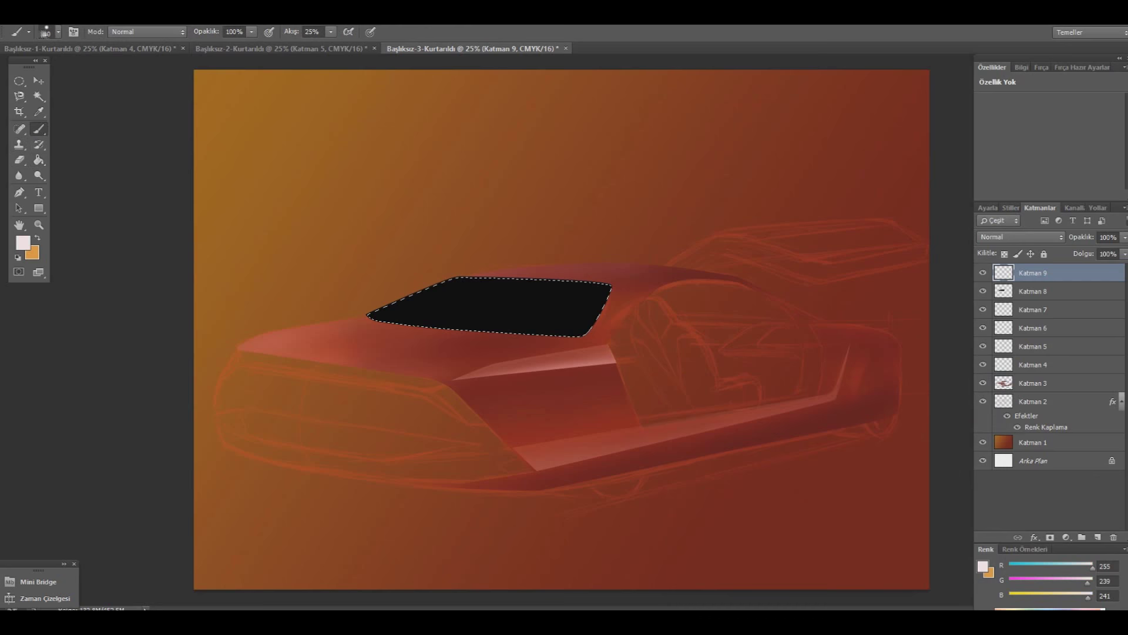
{"action": "left_click", "coordinate": [53, 31]}
{"action": "left_click", "coordinate": [104, 125]}
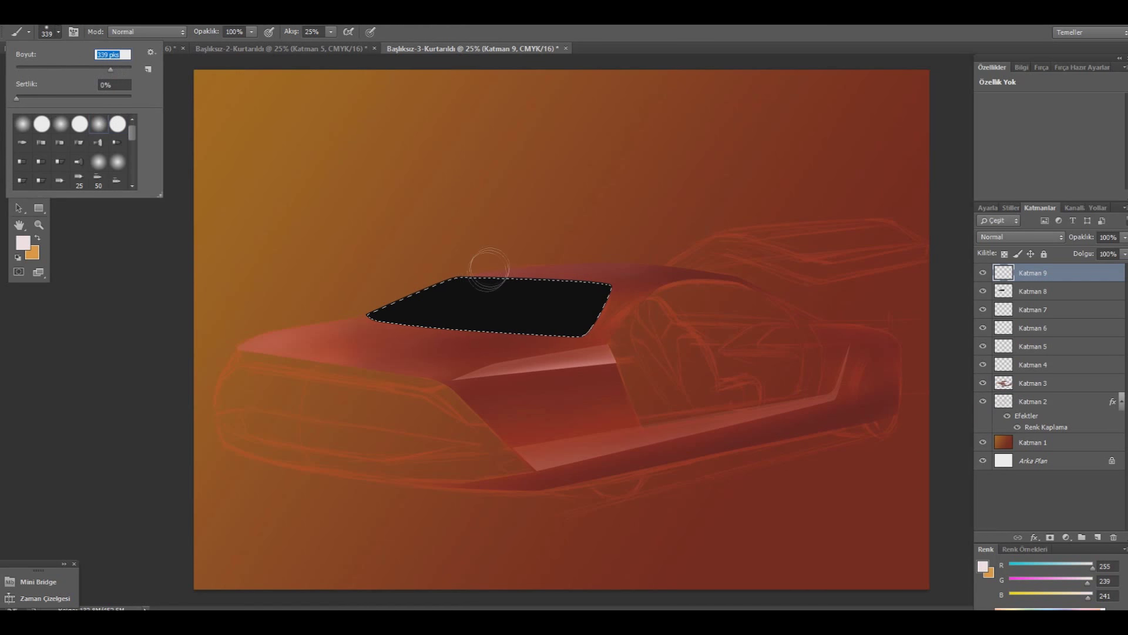
{"action": "left_click", "coordinate": [330, 32]}
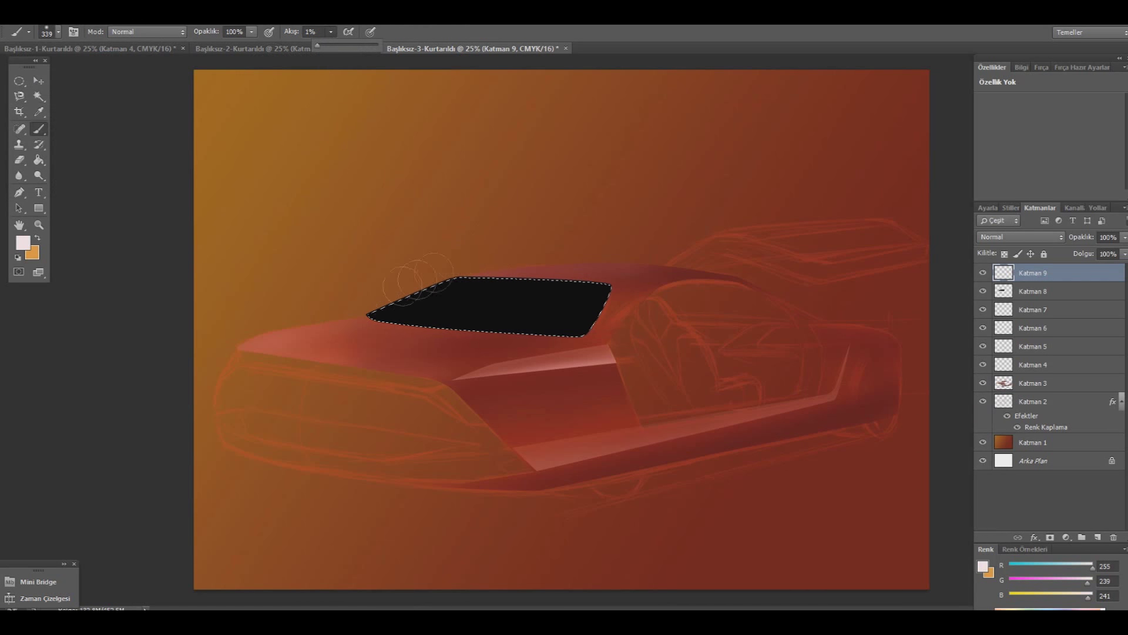
{"action": "mouse_move", "coordinate": [405, 299]}
{"action": "left_mouse_down"}
{"action": "mouse_move", "coordinate": [487, 273]}
{"action": "mouse_move", "coordinate": [449, 300]}
{"action": "mouse_move", "coordinate": [273, 346]}
{"action": "left_mouse_up"}
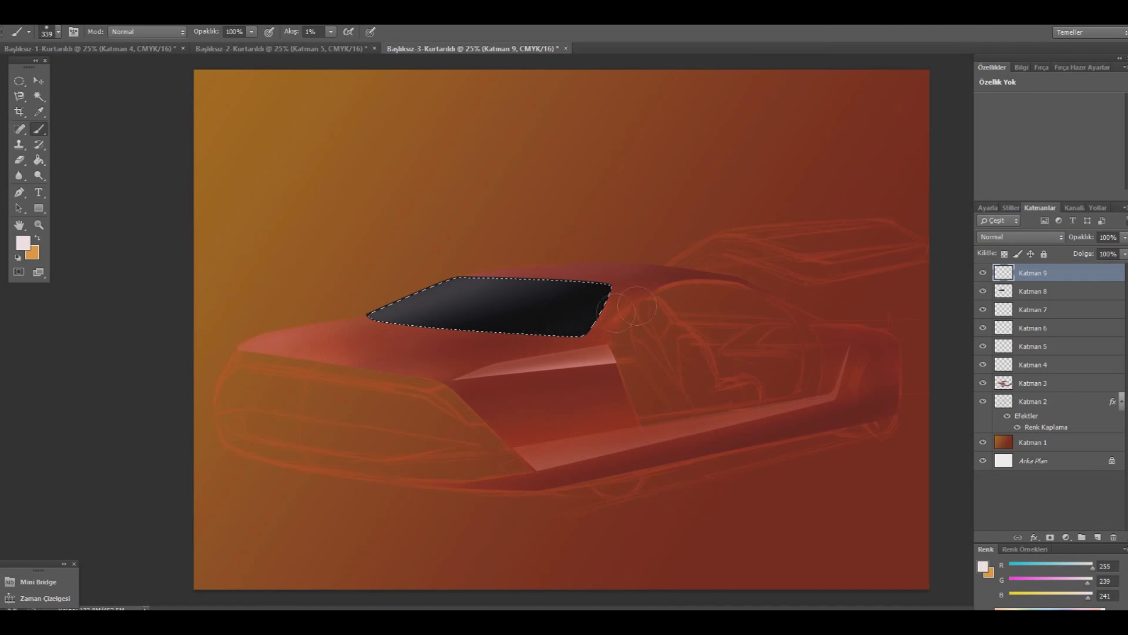
- Add more soft pink sheen on the windshield's right and upper glass, then deselect
{"action": "left_click", "coordinate": [57, 32]}
{"action": "key", "text": "Return"}
{"action": "left_click_drag", "start_coordinate": [499, 356], "coordinate": [403, 388]}
{"action": "left_click_drag", "start_coordinate": [582, 294], "coordinate": [528, 300]}
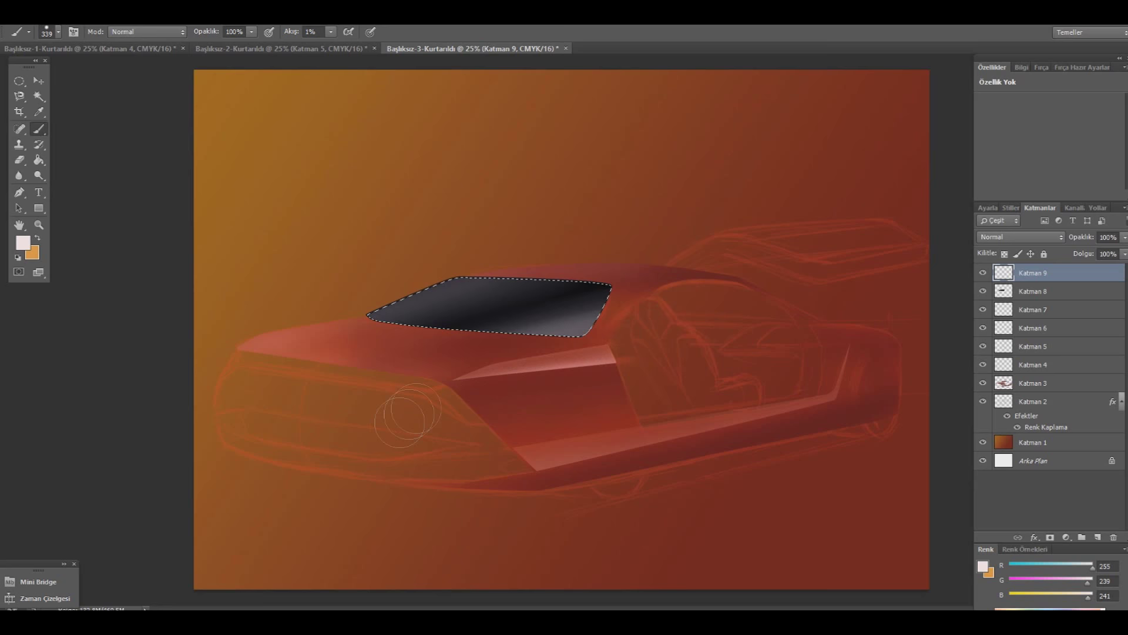
{"action": "left_click", "coordinate": [59, 33]}
{"action": "left_click", "coordinate": [350, 318]}
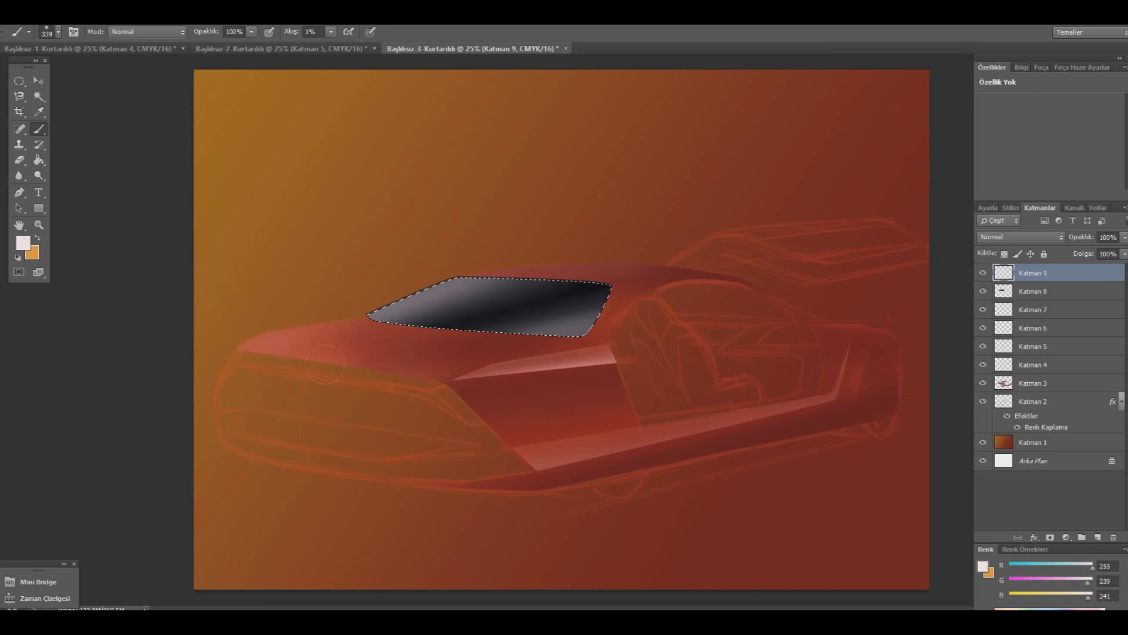
{"action": "left_click", "coordinate": [19, 81]}
{"action": "left_click", "coordinate": [233, 142]}
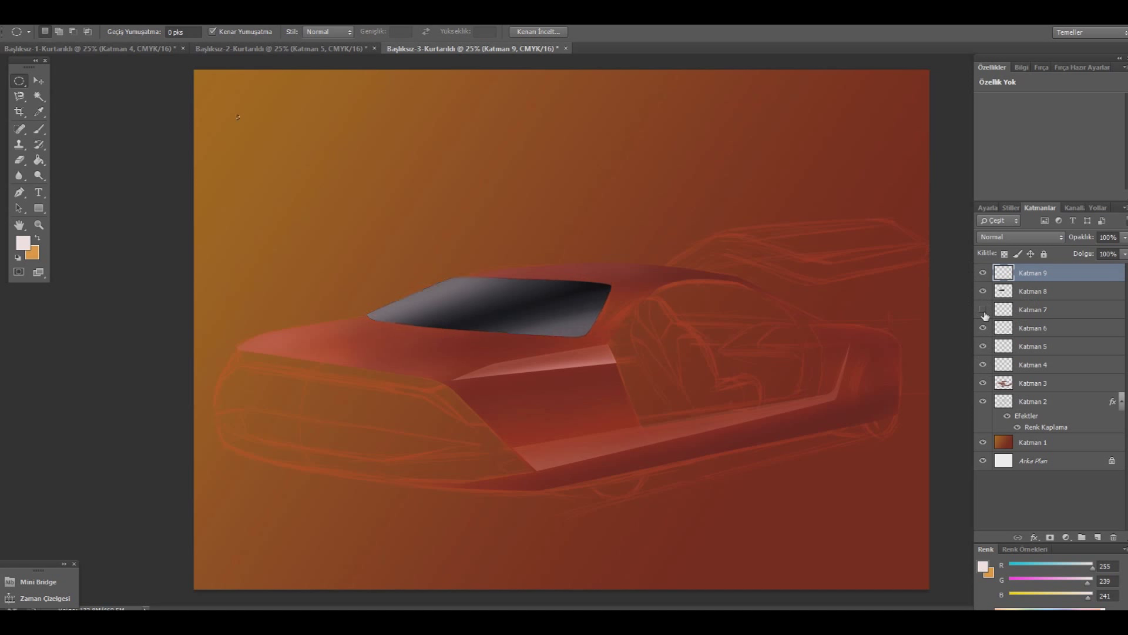
- Rename Katman 7 to 'glass çıt' and Katman 8 to 'glass cam'
{"action": "double_click", "coordinate": [1032, 309]}
{"action": "type", "text": "glass gt"}
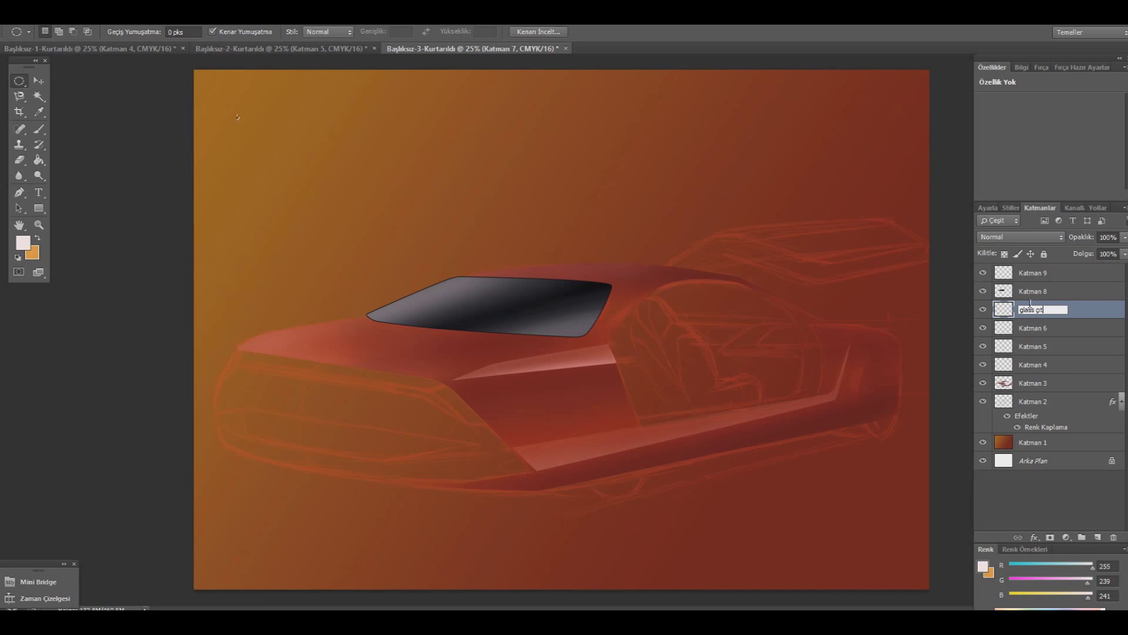
{"action": "left_click", "coordinate": [1074, 330]}
{"action": "double_click", "coordinate": [1034, 291]}
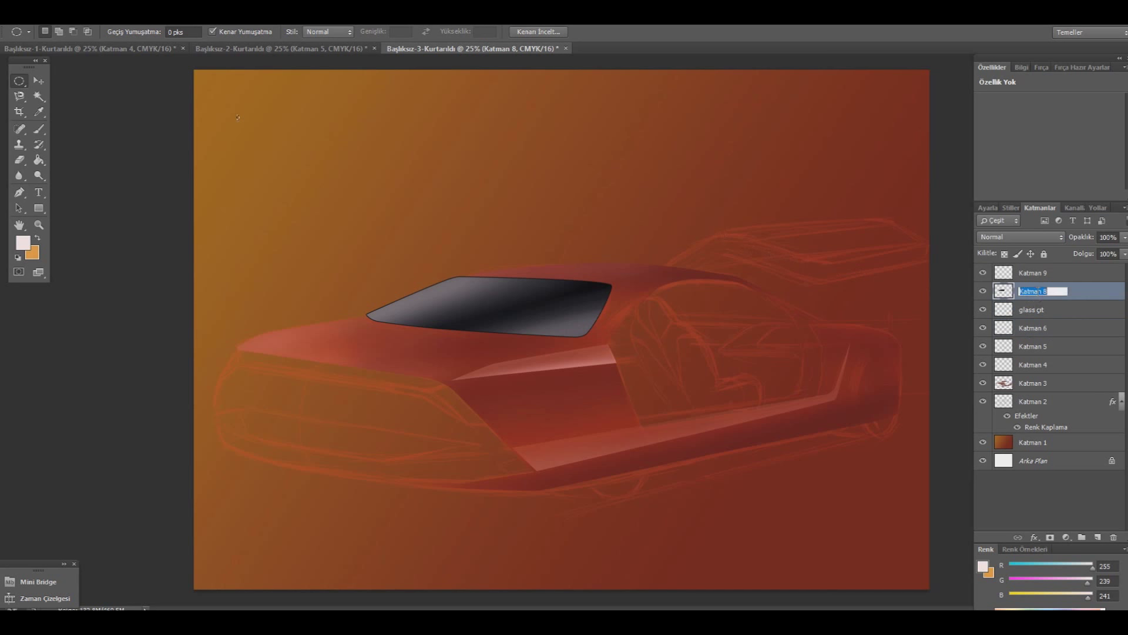
{"action": "type", "text": "gla"}
{"action": "left_click", "coordinate": [1029, 277]}
- Rename Katman 9 to 'glas cam byaz white', deselect, and add a new layer above Katman 2
{"action": "double_click", "coordinate": [1032, 276]}
{"action": "type", "text": "gl"}
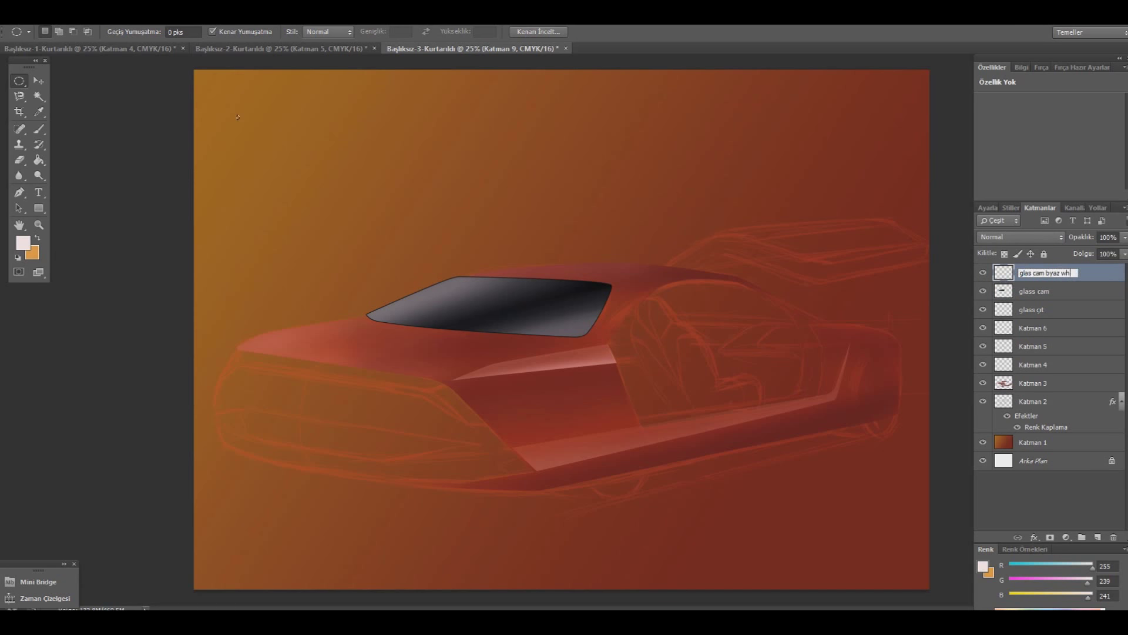
{"action": "key", "text": "Return"}
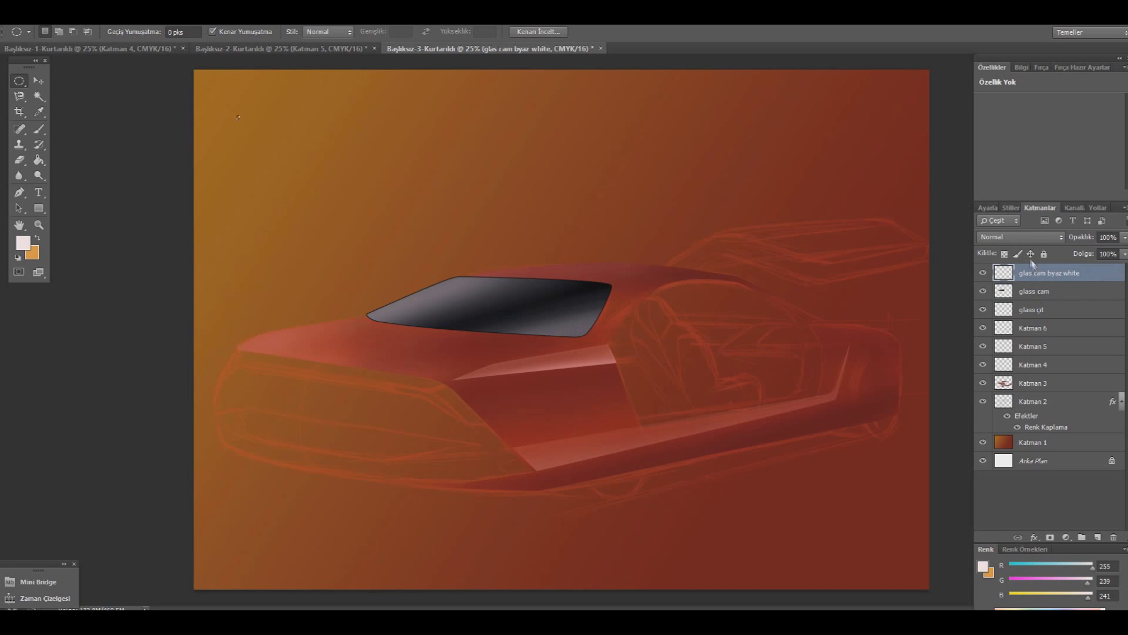
{"action": "key", "text": "ctrl+d"}
{"action": "left_click_drag", "start_coordinate": [1036, 402], "coordinate": [1098, 537]}
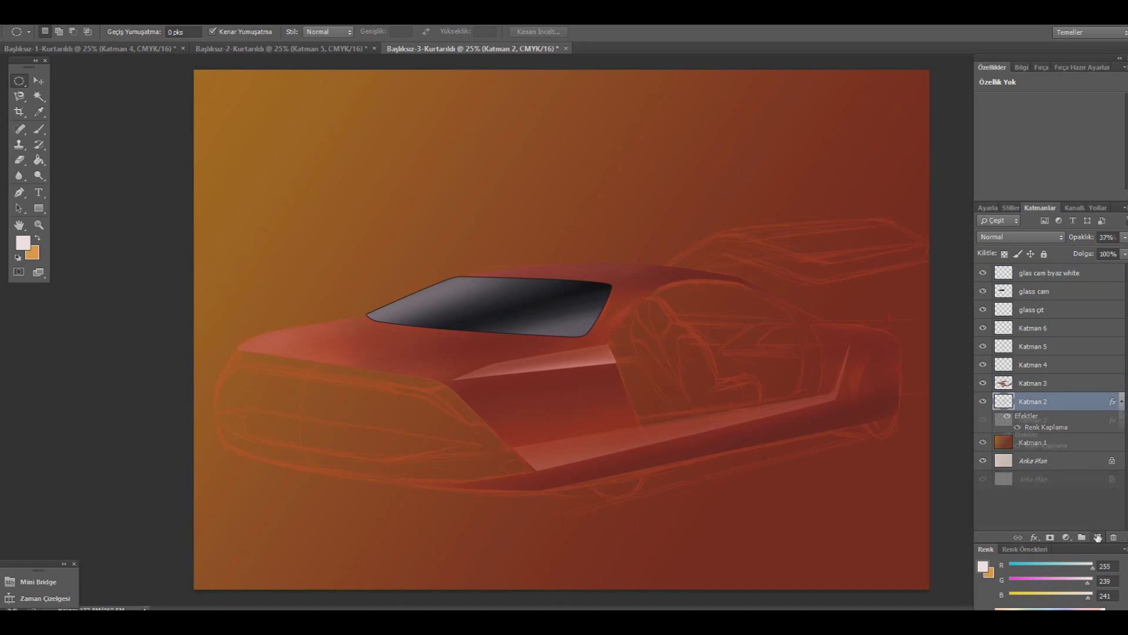
- Start the front grille pen outline from the front corner down to its bottom edge
{"action": "key", "text": "p"}
{"action": "left_click", "coordinate": [238, 350]}
{"action": "left_click", "coordinate": [433, 380]}
{"action": "left_click", "coordinate": [505, 444]}
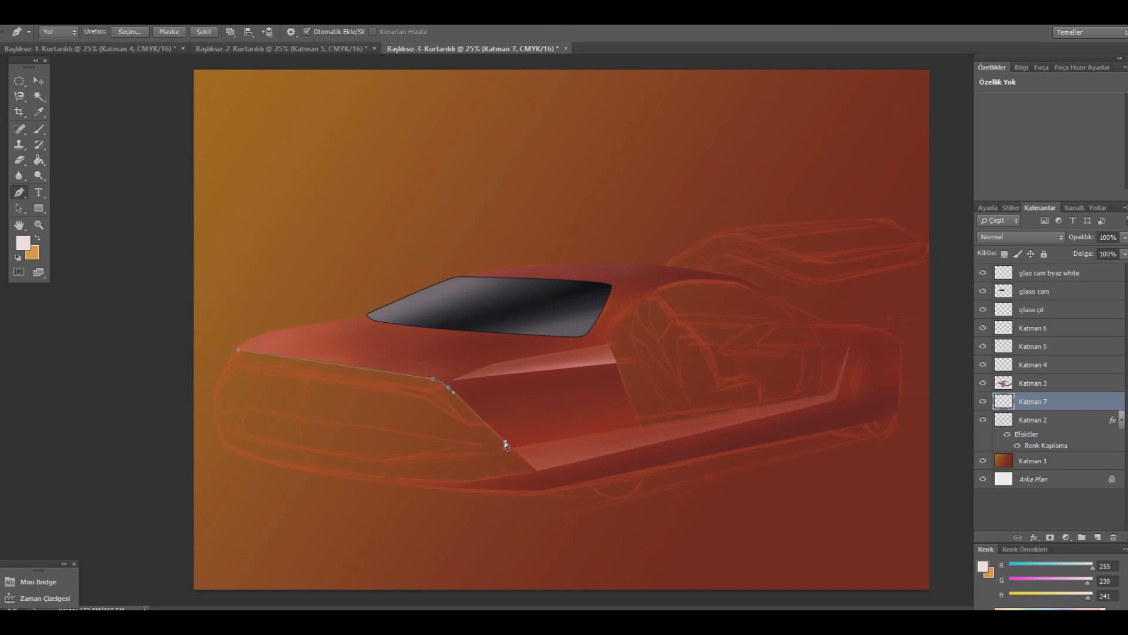
{"action": "left_click", "coordinate": [533, 471]}
{"action": "left_click_drag", "start_coordinate": [464, 486], "coordinate": [463, 485]}
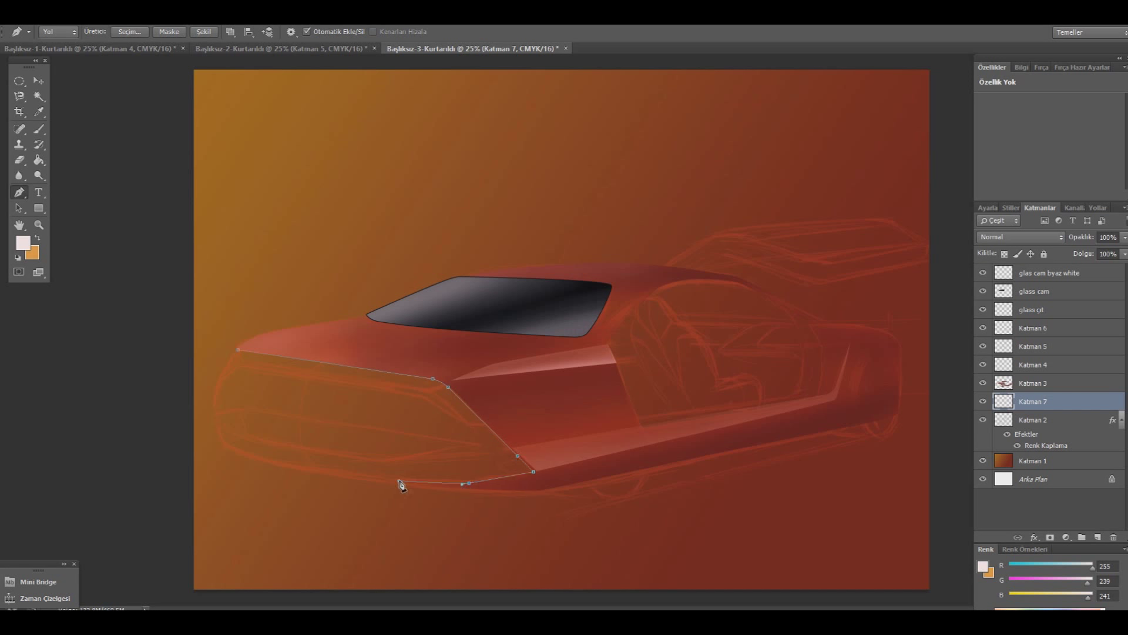
{"action": "left_click", "coordinate": [392, 480]}
{"action": "left_click_drag", "start_coordinate": [393, 481], "coordinate": [401, 484]}
- Finish the grille outline along the bumper, close it, and choose Make Selection
{"action": "left_click", "coordinate": [229, 448]}
{"action": "left_click", "coordinate": [288, 468]}
{"action": "left_click_drag", "start_coordinate": [288, 468], "coordinate": [308, 472]}
{"action": "left_click_drag", "start_coordinate": [398, 488], "coordinate": [400, 487]}
{"action": "left_click", "coordinate": [235, 349]}
{"action": "right_click", "coordinate": [338, 347]}
{"action": "left_click", "coordinate": [376, 104]}
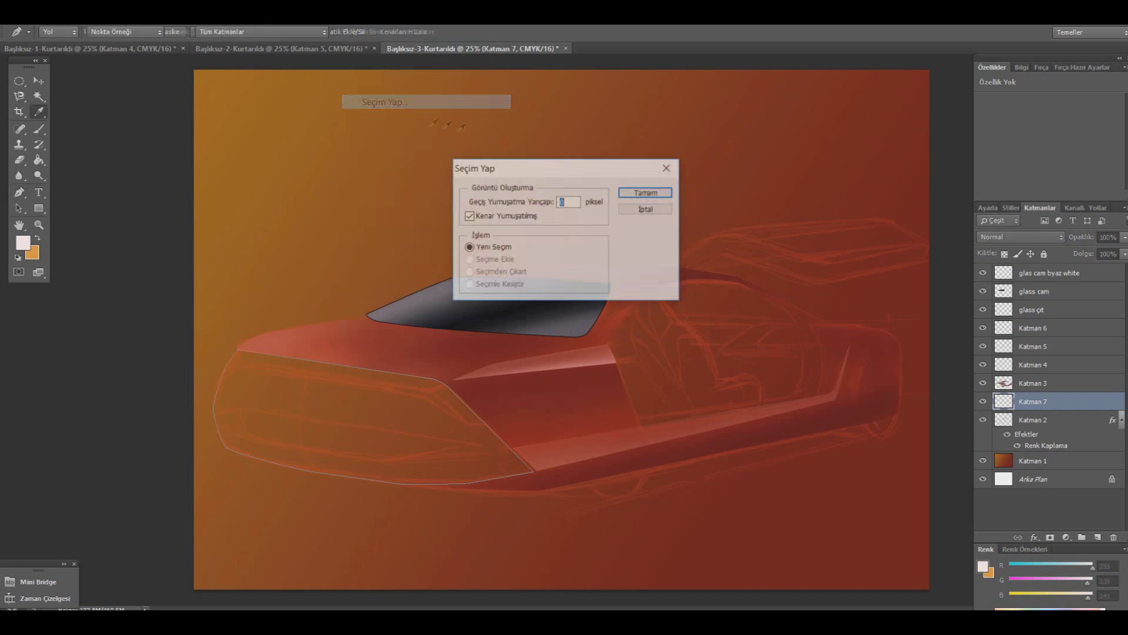
- Confirm the grille selection and brush dark grey over the top of the grille area
{"action": "left_click", "coordinate": [639, 196]}
{"action": "left_click", "coordinate": [24, 242]}
{"action": "left_click", "coordinate": [812, 509]}
{"action": "left_click_drag", "start_coordinate": [813, 509], "coordinate": [648, 541]}
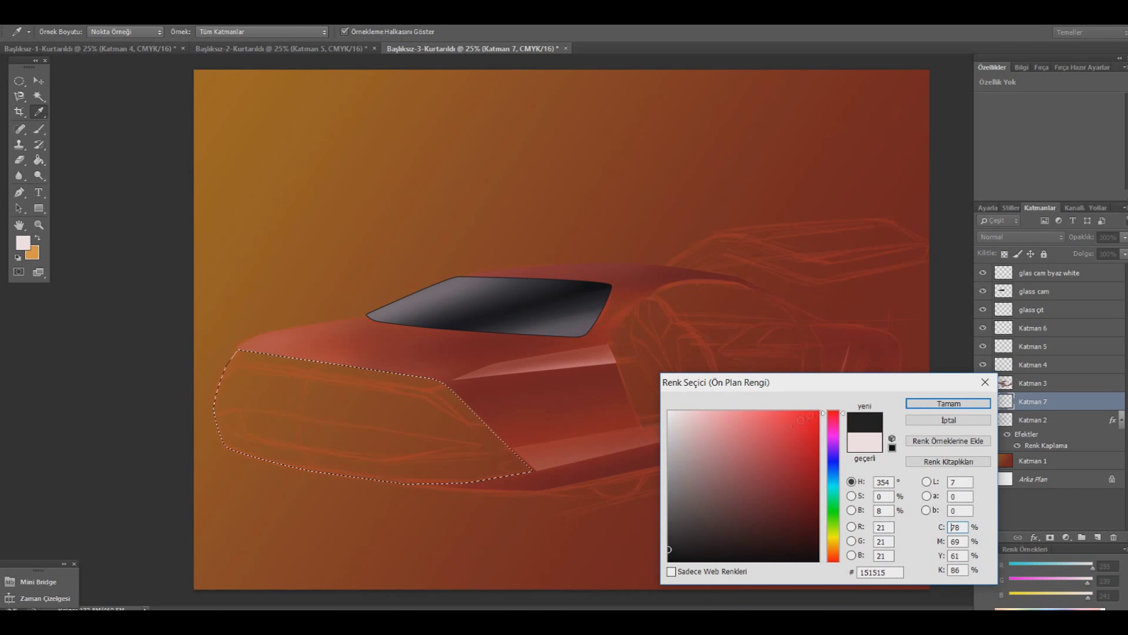
{"action": "left_click", "coordinate": [949, 404]}
{"action": "key", "text": "b"}
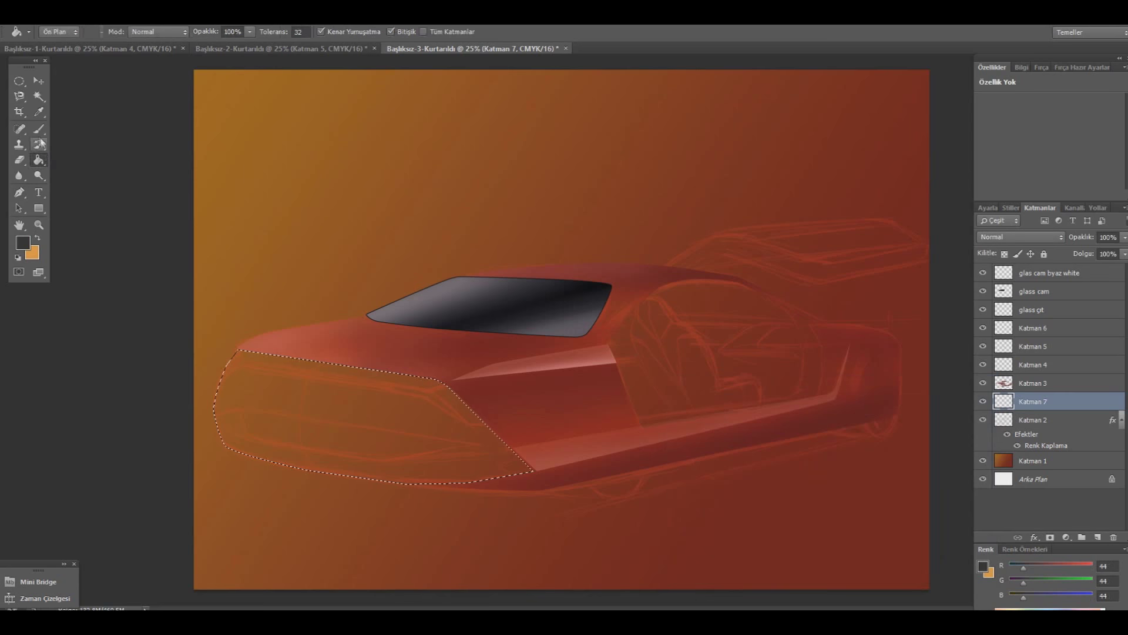
{"action": "left_click", "coordinate": [58, 32]}
{"action": "left_click", "coordinate": [305, 389]}
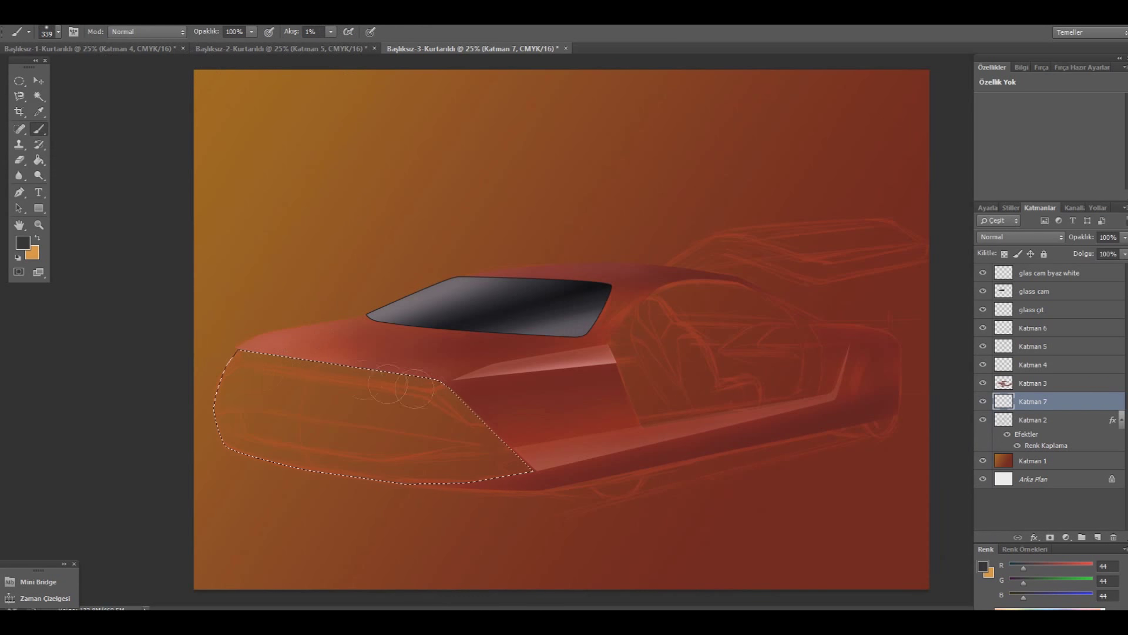
{"action": "left_click_drag", "start_coordinate": [357, 381], "coordinate": [258, 348]}
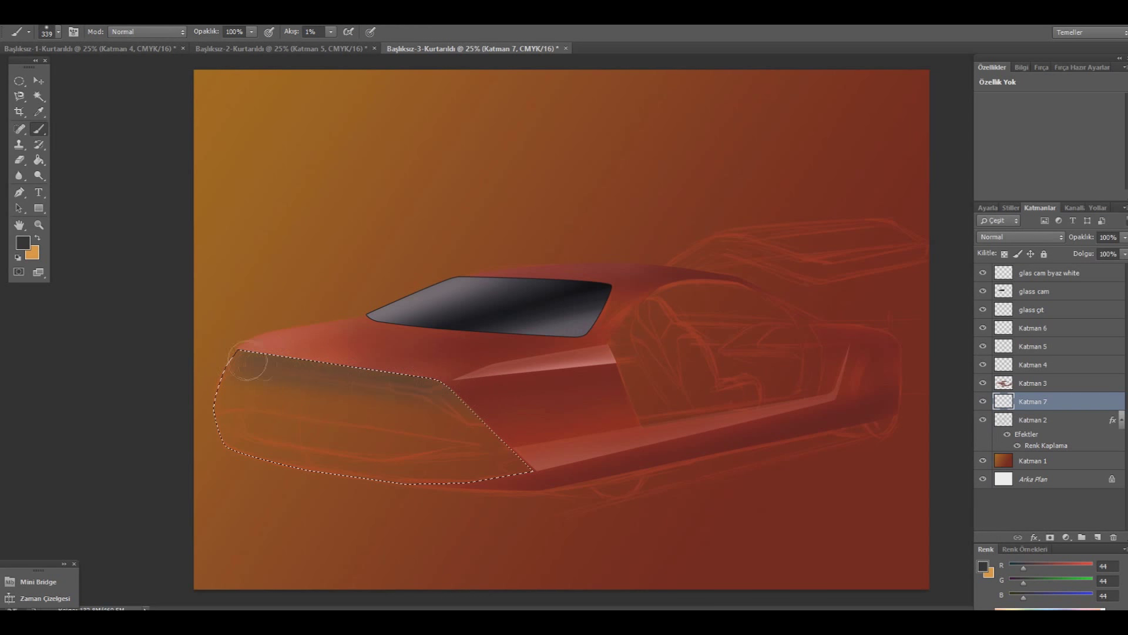
- Fill the grille area and its upper band solid black with the Paint Bucket
{"action": "left_click", "coordinate": [23, 242]}
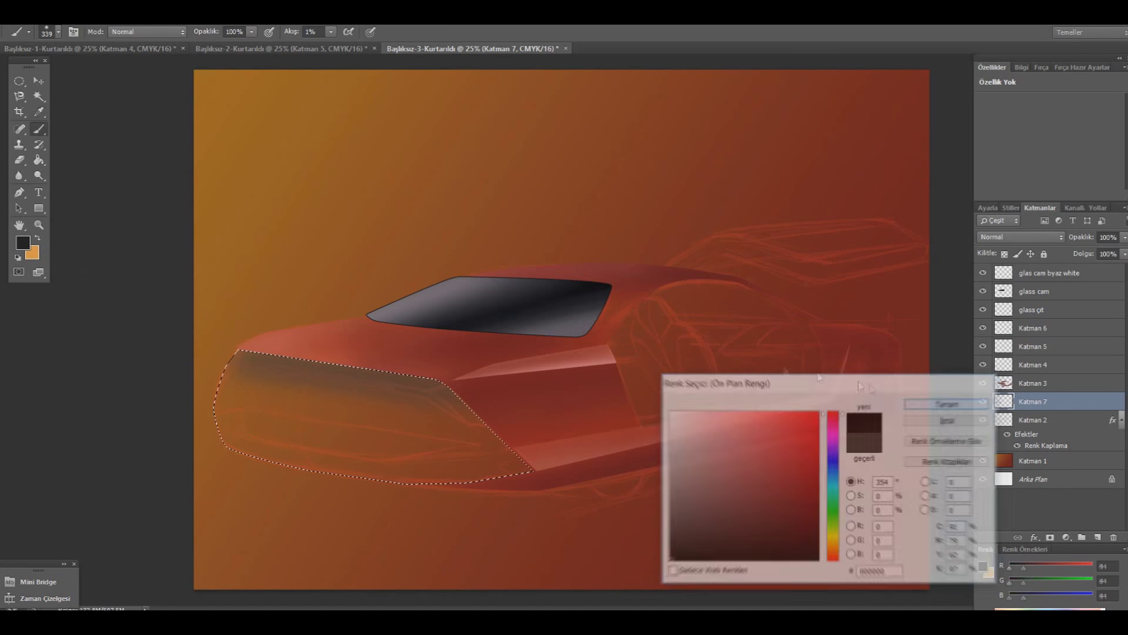
{"action": "left_click", "coordinate": [39, 160]}
{"action": "left_click", "coordinate": [354, 440]}
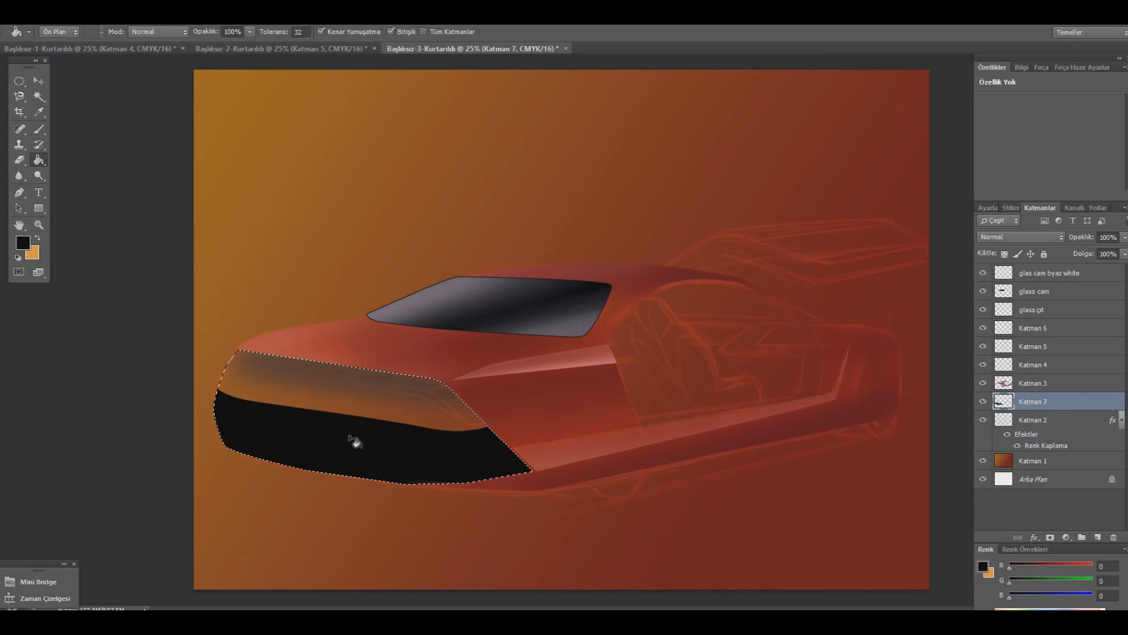
{"action": "left_click", "coordinate": [366, 412]}
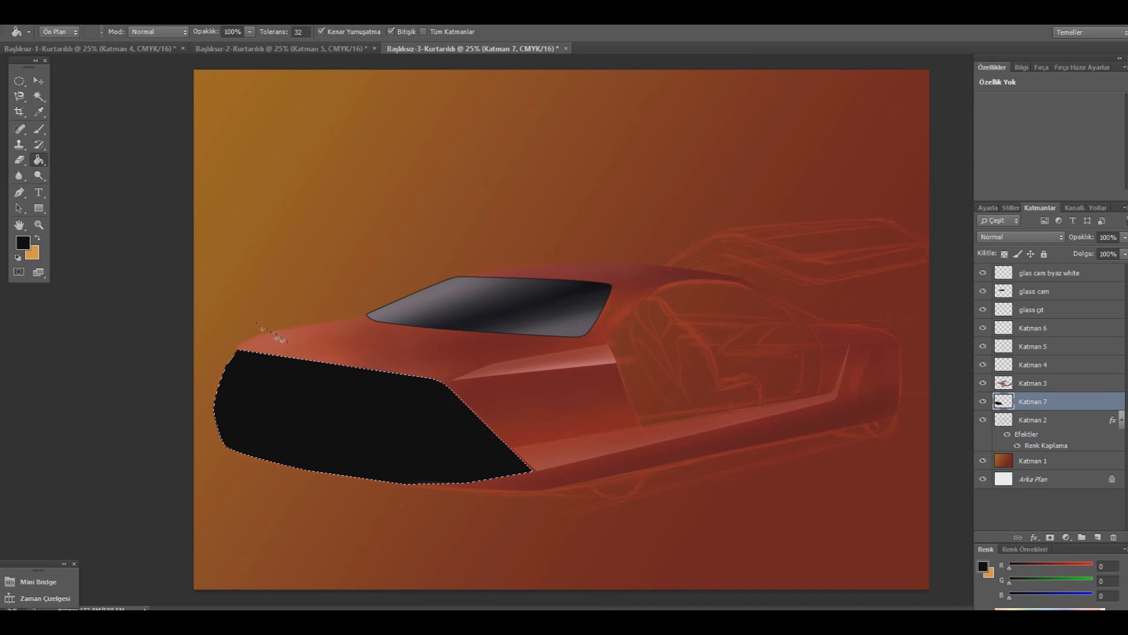
- Add a new layer above the black grille layer and set the foreground to light grey
{"action": "left_click", "coordinate": [1097, 537]}
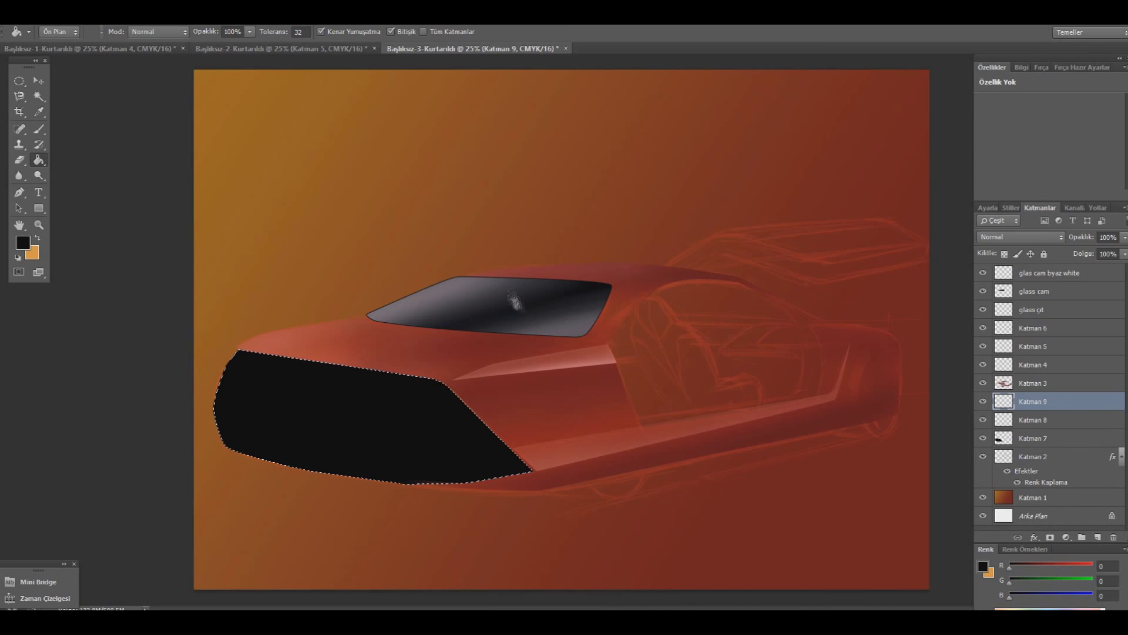
{"action": "left_click", "coordinate": [983, 420]}
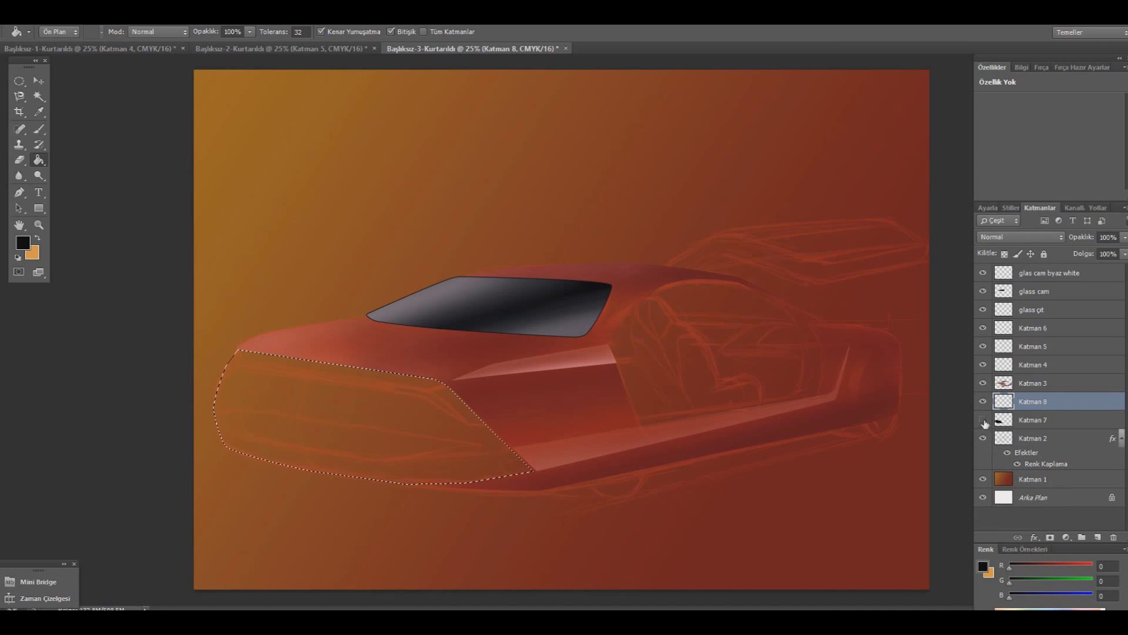
{"action": "left_click", "coordinate": [983, 419]}
{"action": "left_click", "coordinate": [1045, 420]}
{"action": "double_click", "coordinate": [1044, 420]}
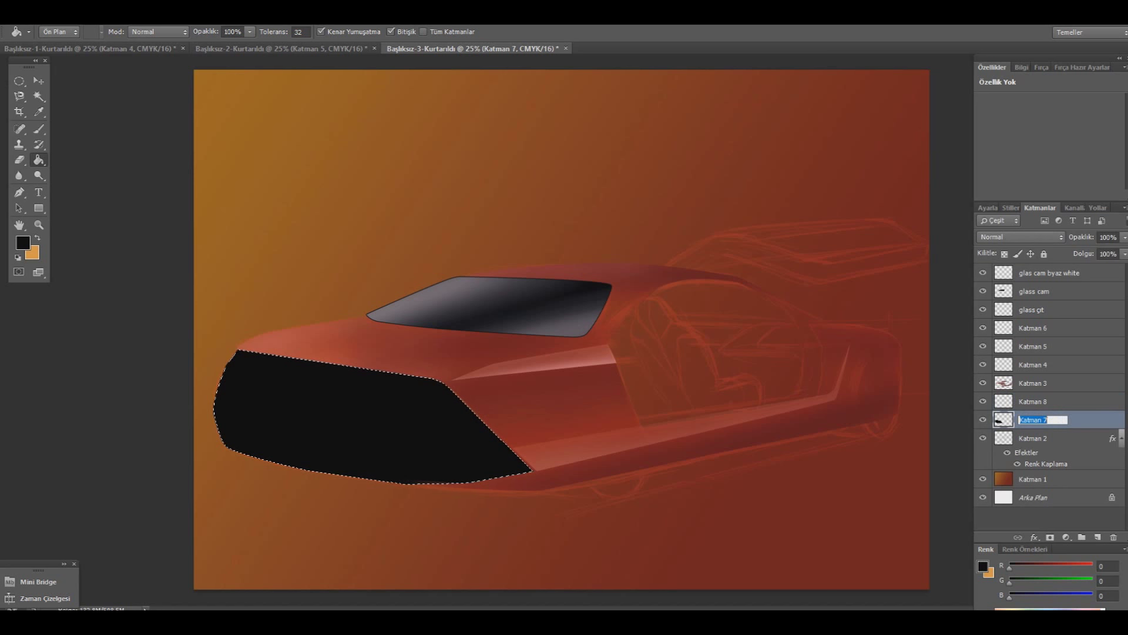
{"action": "left_click", "coordinate": [1034, 406]}
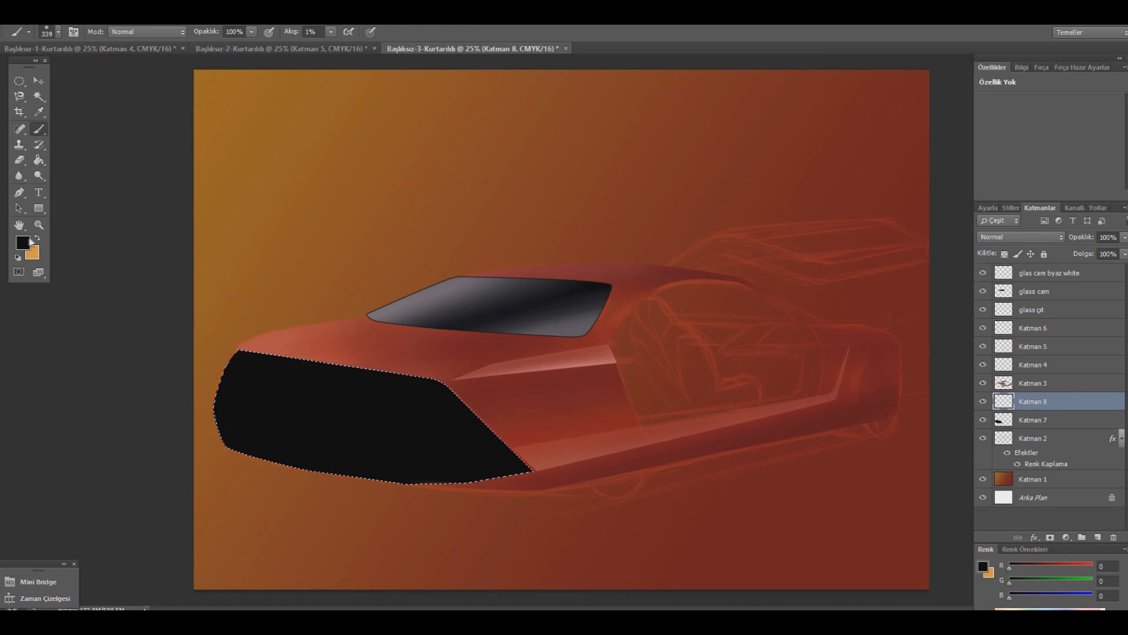
{"action": "left_click", "coordinate": [23, 242]}
{"action": "left_click_drag", "start_coordinate": [681, 528], "coordinate": [638, 433]}
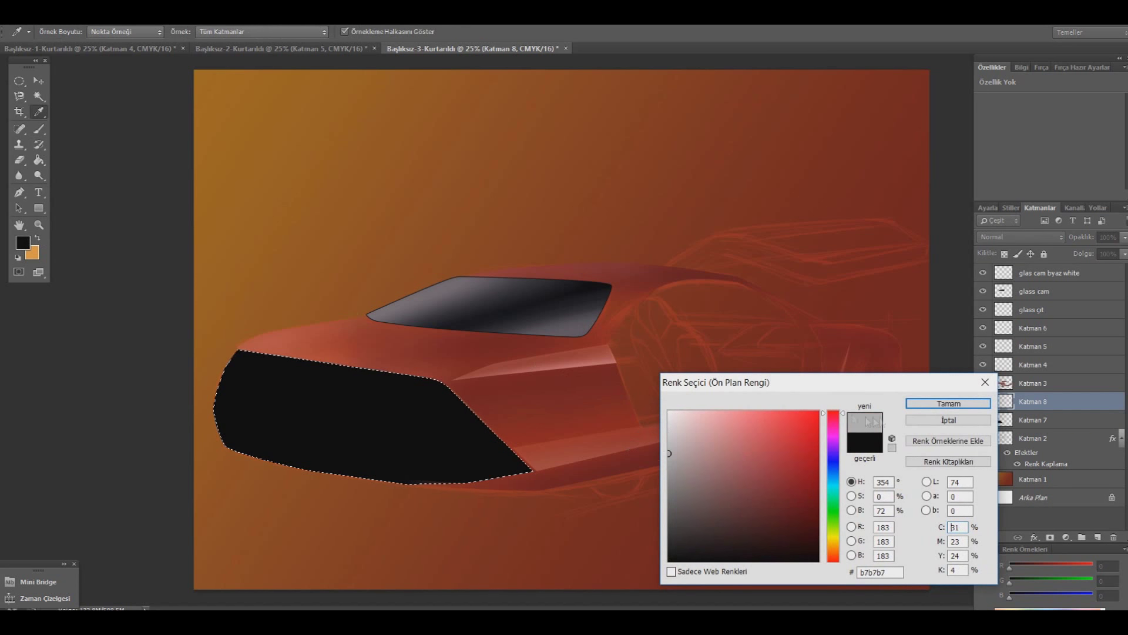
{"action": "left_click", "coordinate": [948, 404]}
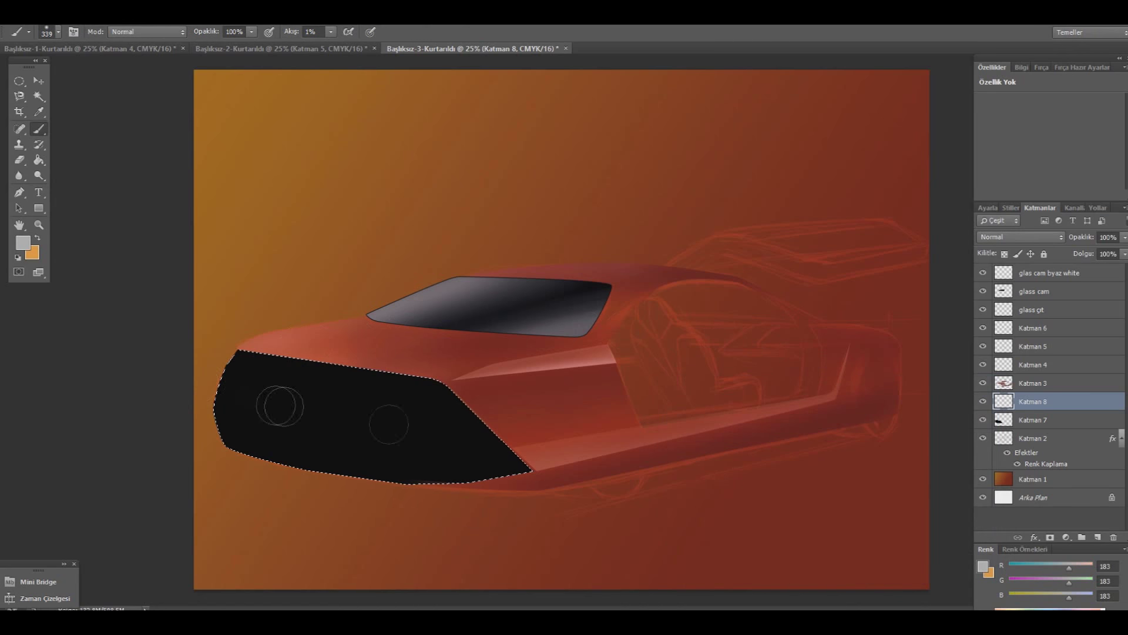
- Paint a soft grey highlight sheen across the grille's upper half
{"action": "mouse_move", "coordinate": [176, 373]}
{"action": "left_mouse_down"}
{"action": "mouse_move", "coordinate": [447, 417]}
{"action": "mouse_move", "coordinate": [349, 427]}
{"action": "mouse_move", "coordinate": [470, 435]}
{"action": "left_mouse_up"}
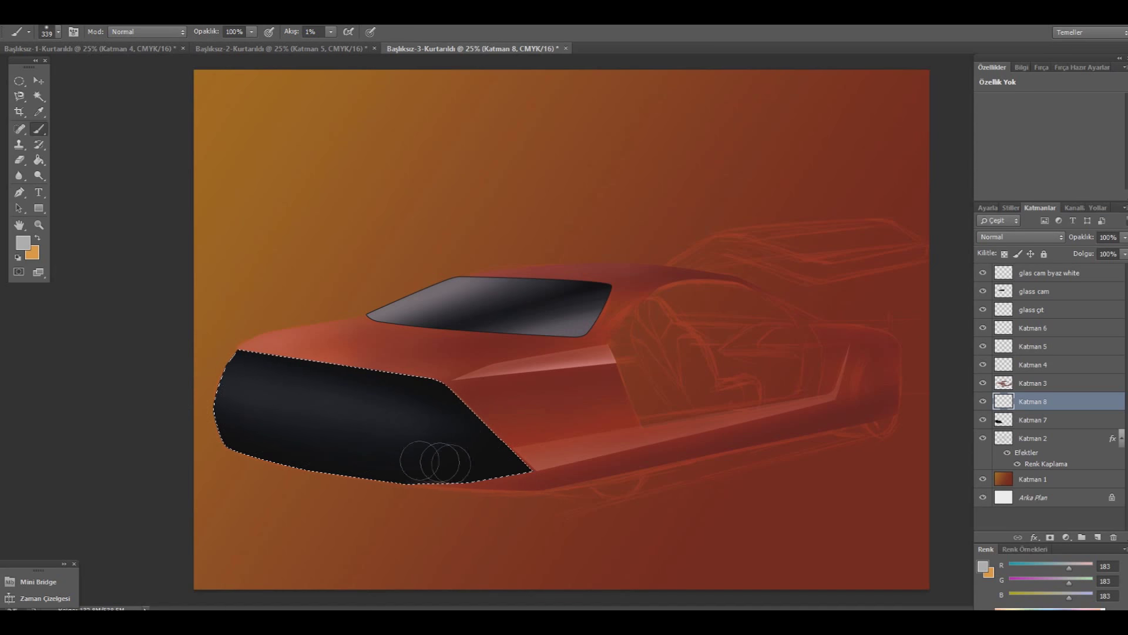
{"action": "mouse_move", "coordinate": [470, 435]}
{"action": "left_mouse_down"}
{"action": "mouse_move", "coordinate": [241, 389]}
{"action": "mouse_move", "coordinate": [281, 398]}
{"action": "mouse_move", "coordinate": [295, 381]}
{"action": "left_mouse_up"}
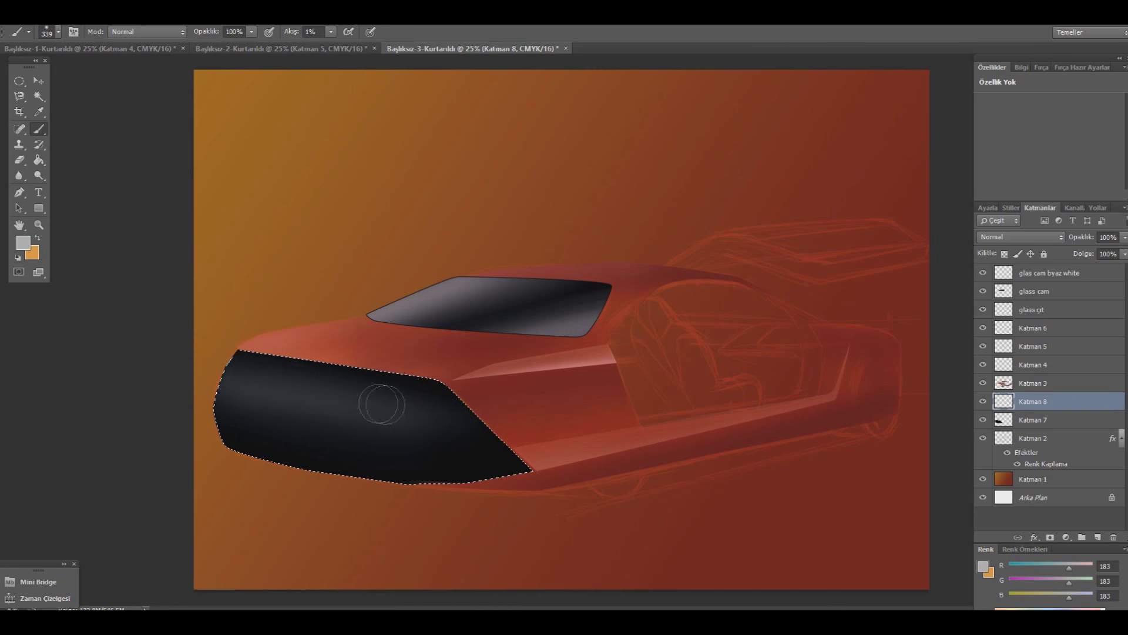
{"action": "left_click_drag", "start_coordinate": [211, 365], "coordinate": [317, 393]}
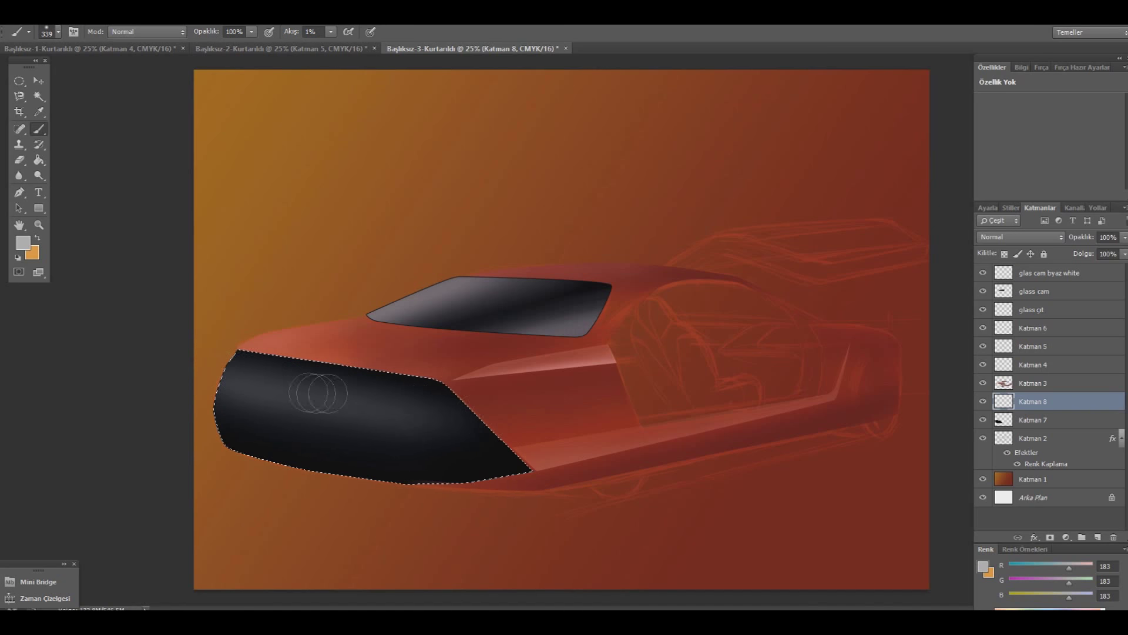
{"action": "left_click_drag", "start_coordinate": [317, 393], "coordinate": [429, 440]}
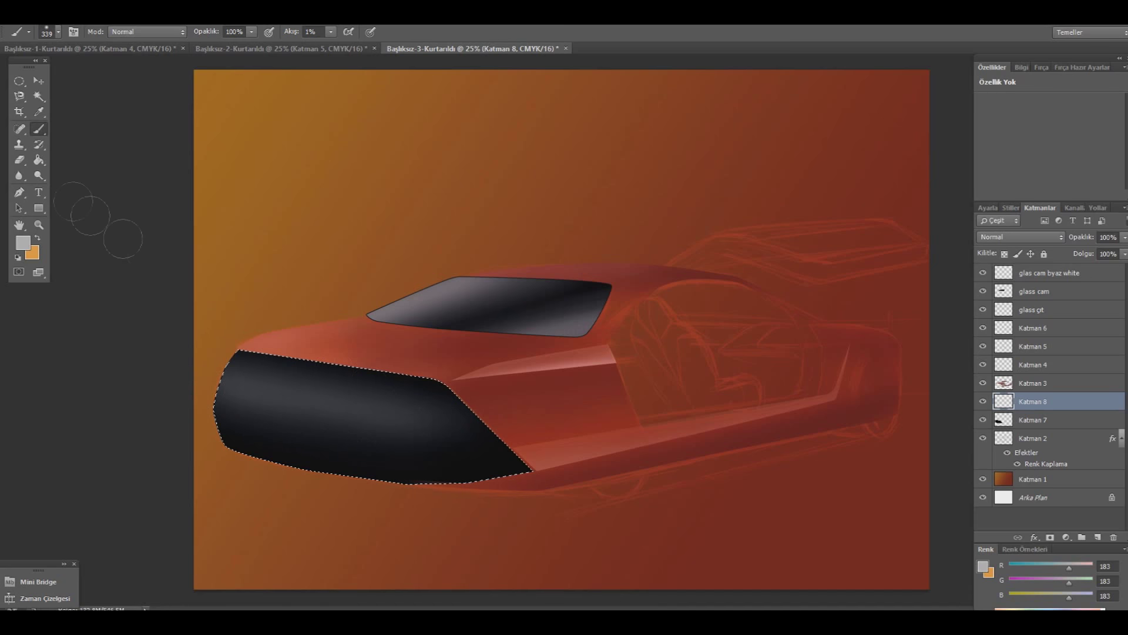
- Lightly erase the grille shading with a 1% flow eraser, then add empty layer Katman 9
{"action": "key", "text": "e"}
{"action": "left_click", "coordinate": [58, 31]}
{"action": "left_click", "coordinate": [289, 32]}
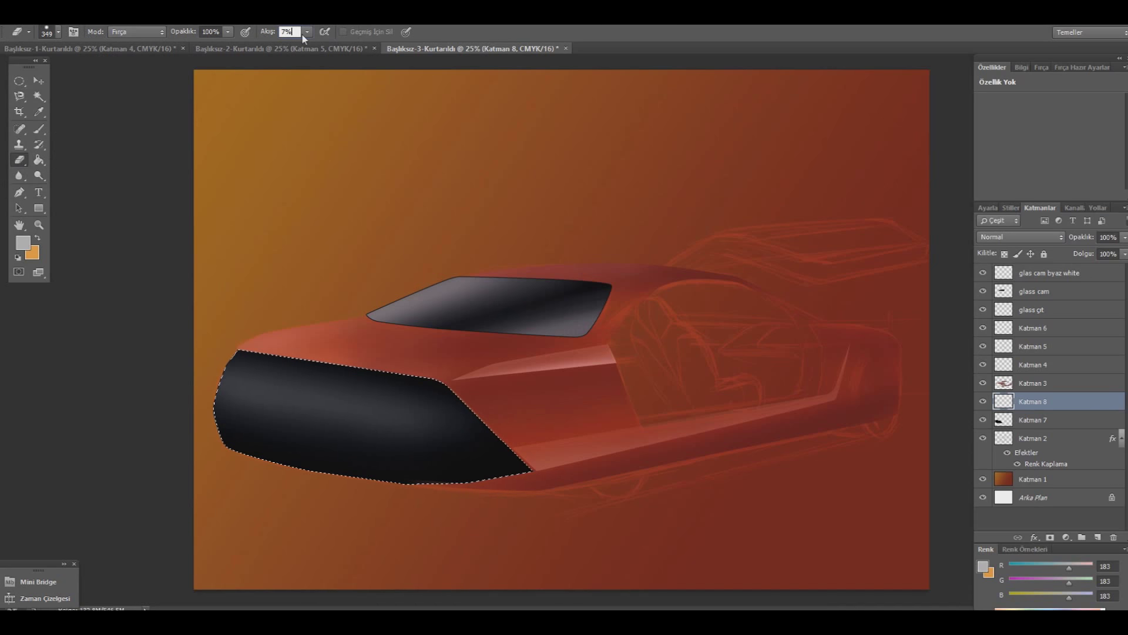
{"action": "type", "text": "1"}
{"action": "key", "text": "Return"}
{"action": "mouse_move", "coordinate": [417, 455]}
{"action": "left_mouse_down"}
{"action": "mouse_move", "coordinate": [345, 458]}
{"action": "mouse_move", "coordinate": [455, 453]}
{"action": "mouse_move", "coordinate": [405, 448]}
{"action": "mouse_move", "coordinate": [511, 494]}
{"action": "left_mouse_up"}
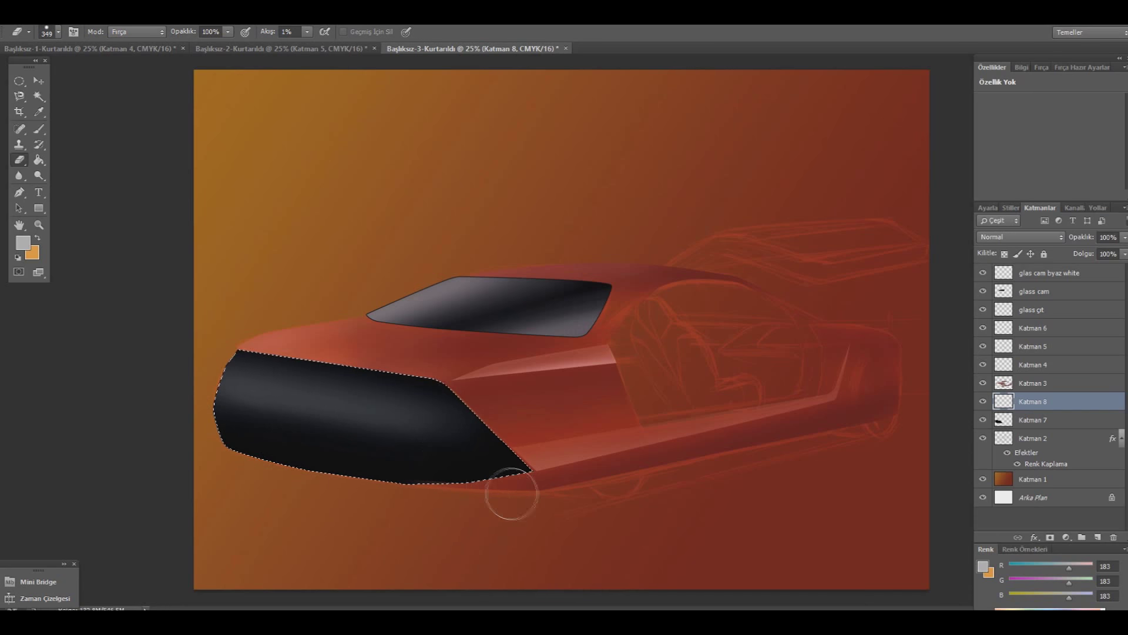
{"action": "mouse_move", "coordinate": [575, 486]}
{"action": "left_mouse_down"}
{"action": "mouse_move", "coordinate": [330, 446]}
{"action": "mouse_move", "coordinate": [423, 466]}
{"action": "left_mouse_up"}
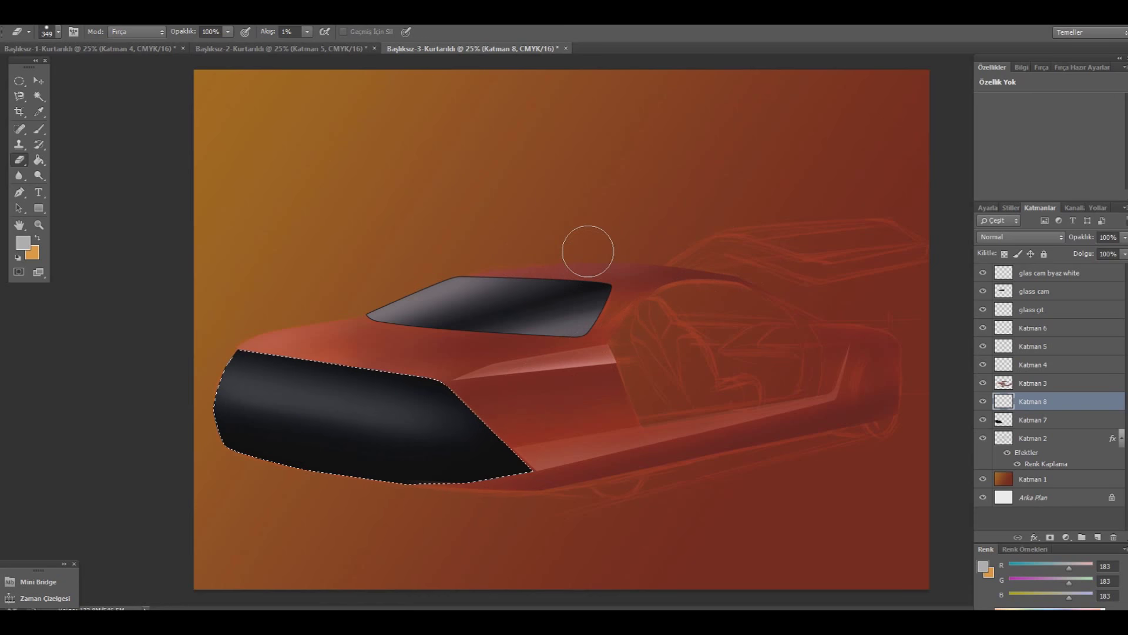
{"action": "left_click", "coordinate": [1097, 537]}
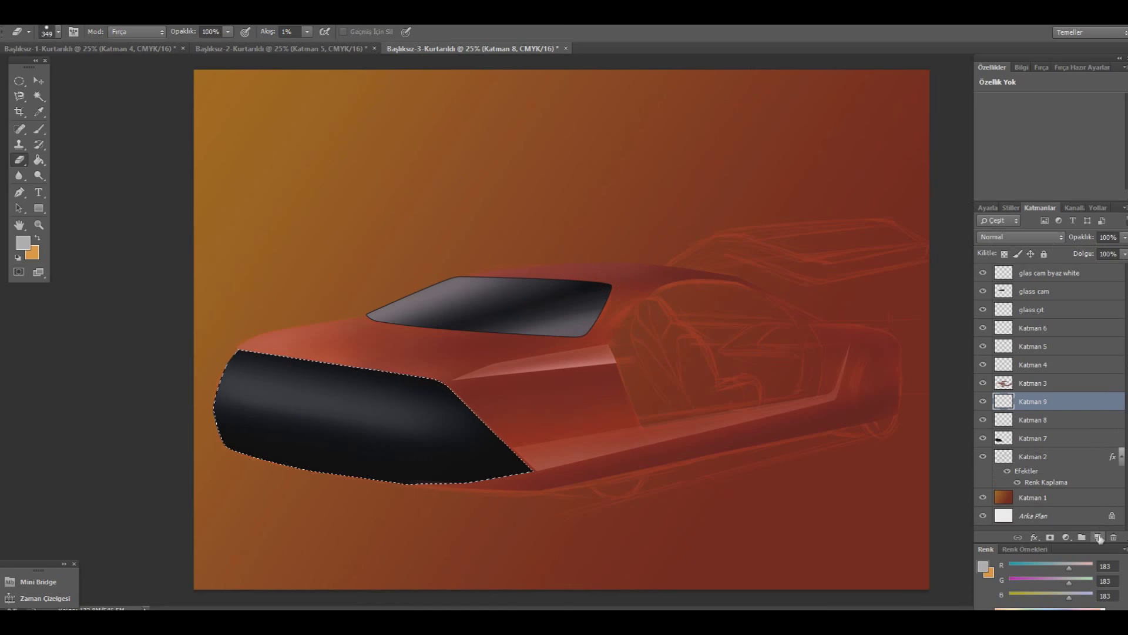
- Stroke the grille selection with an 8 px white outline via Kontur
{"action": "left_click", "coordinate": [19, 80]}
{"action": "right_click", "coordinate": [345, 283]}
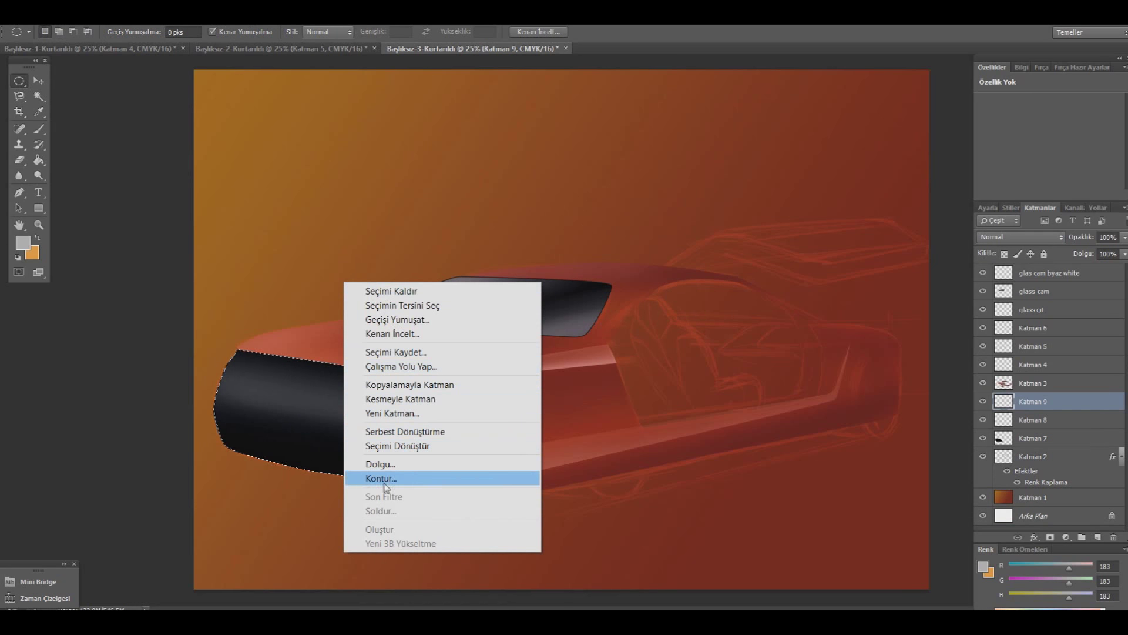
{"action": "left_click", "coordinate": [384, 478]}
{"action": "type", "text": "35"}
{"action": "type", "text": "8"}
{"action": "left_click", "coordinate": [505, 208]}
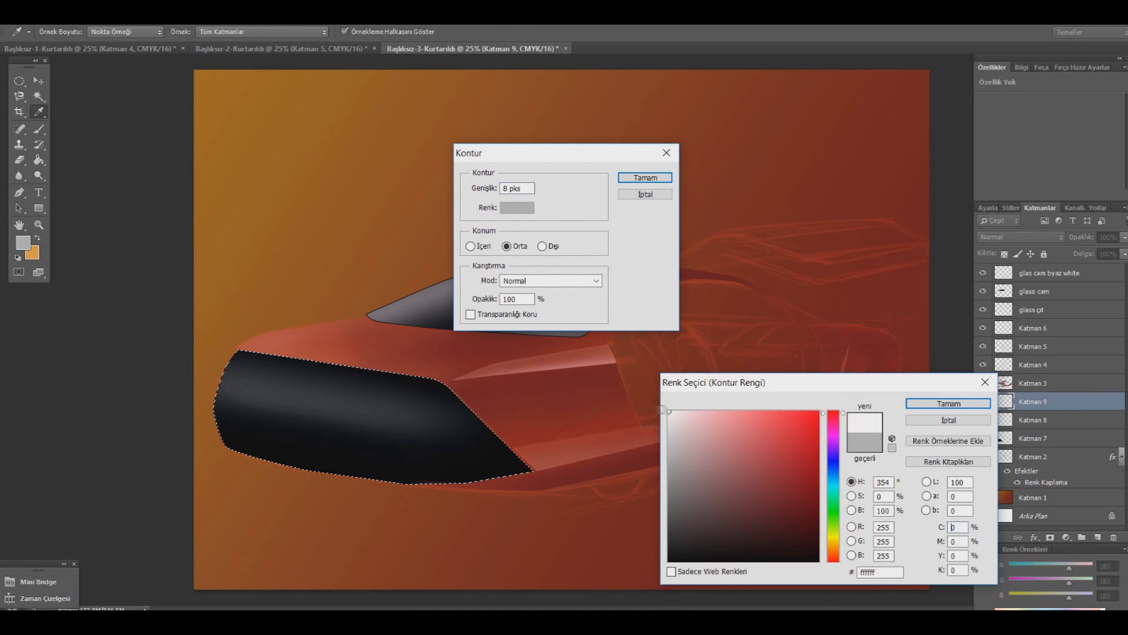
{"action": "left_click", "coordinate": [949, 404]}
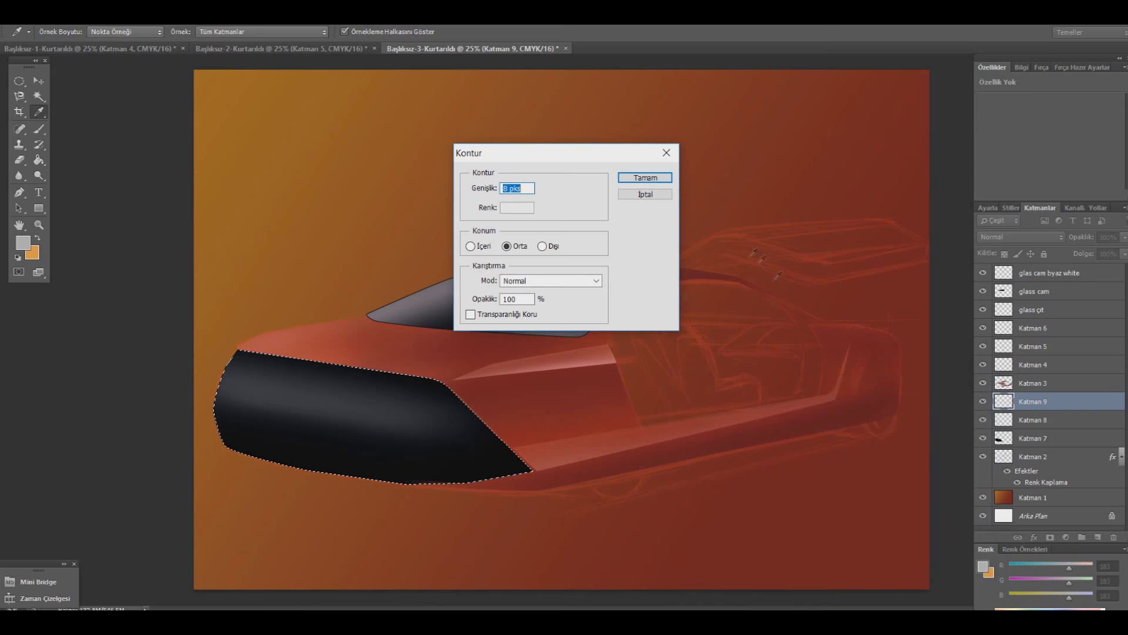
{"action": "left_click", "coordinate": [645, 178]}
{"action": "key", "text": "m"}
- Deselect and move the outline layer Katman 9 above Katman 3
{"action": "right_click", "coordinate": [624, 217]}
{"action": "left_click", "coordinate": [656, 220]}
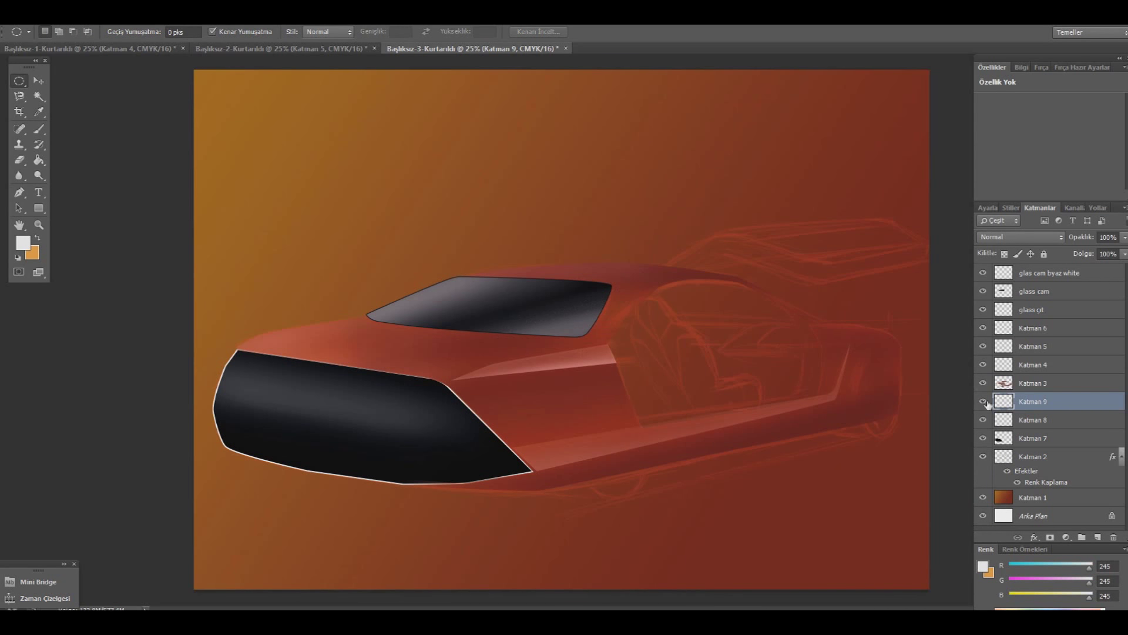
{"action": "left_click", "coordinate": [39, 83]}
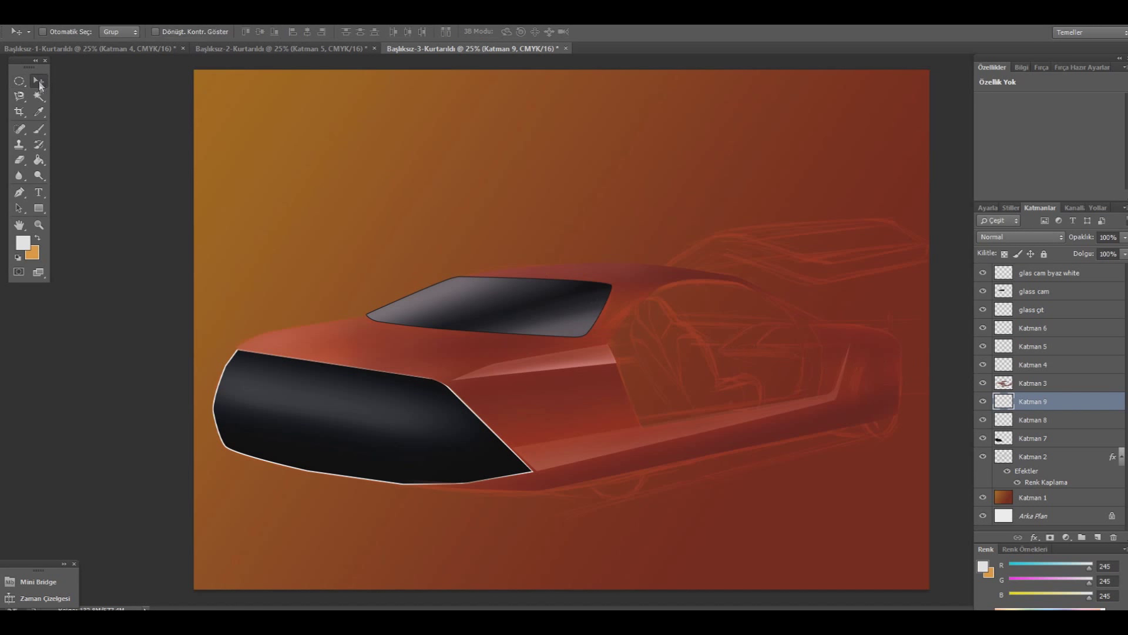
{"action": "left_click_drag", "start_coordinate": [293, 407], "coordinate": [294, 408]}
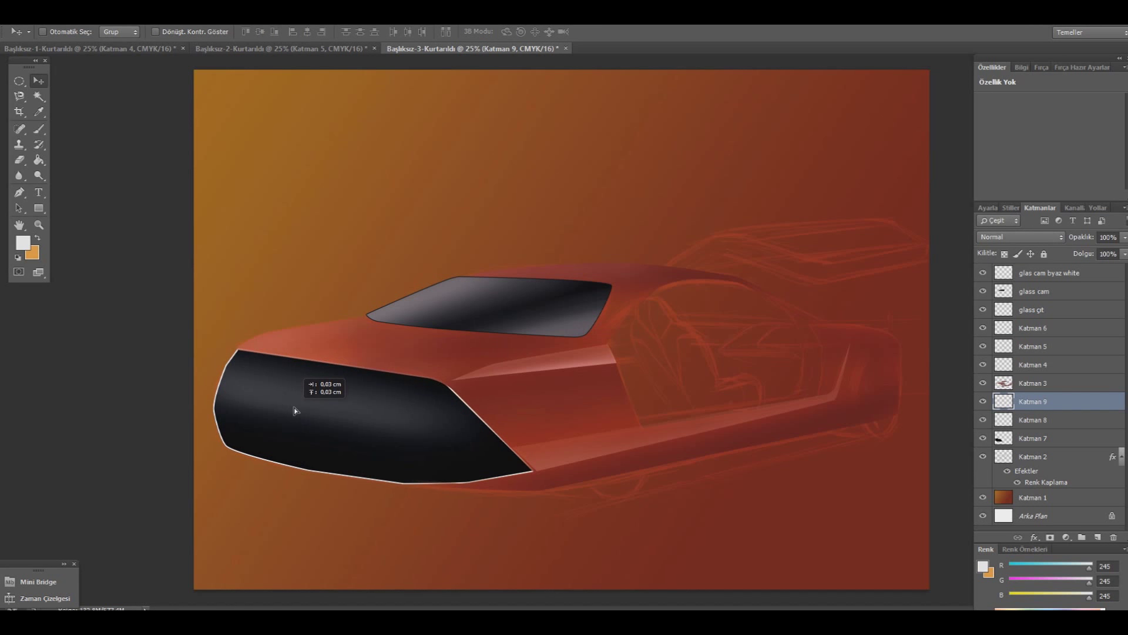
{"action": "left_click_drag", "start_coordinate": [1047, 404], "coordinate": [1040, 382]}
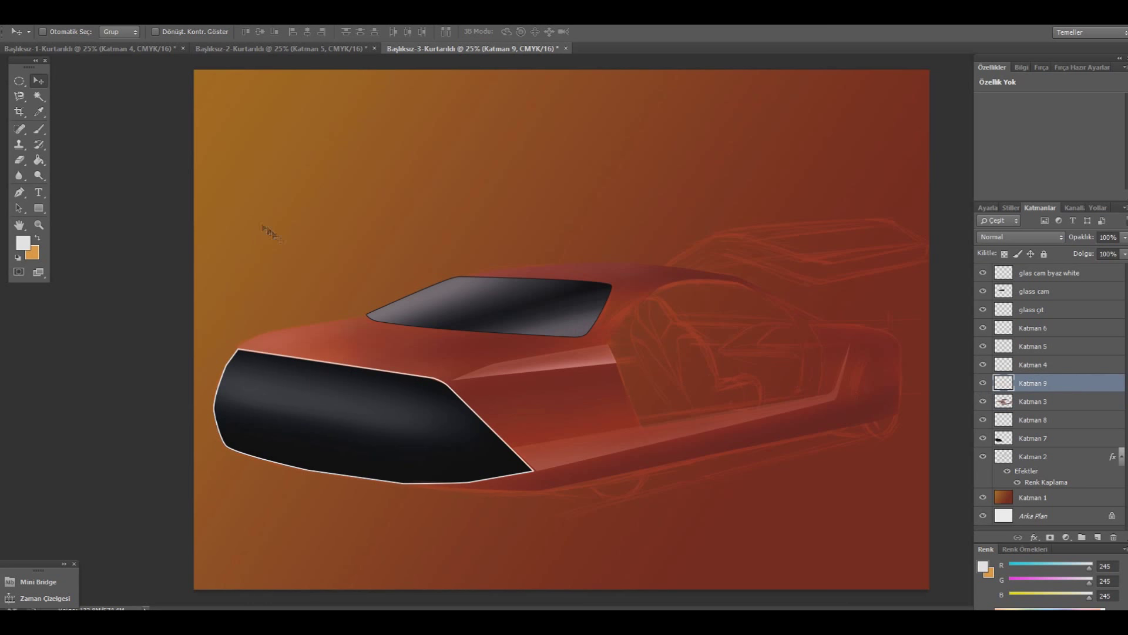
{"action": "key", "text": "e"}
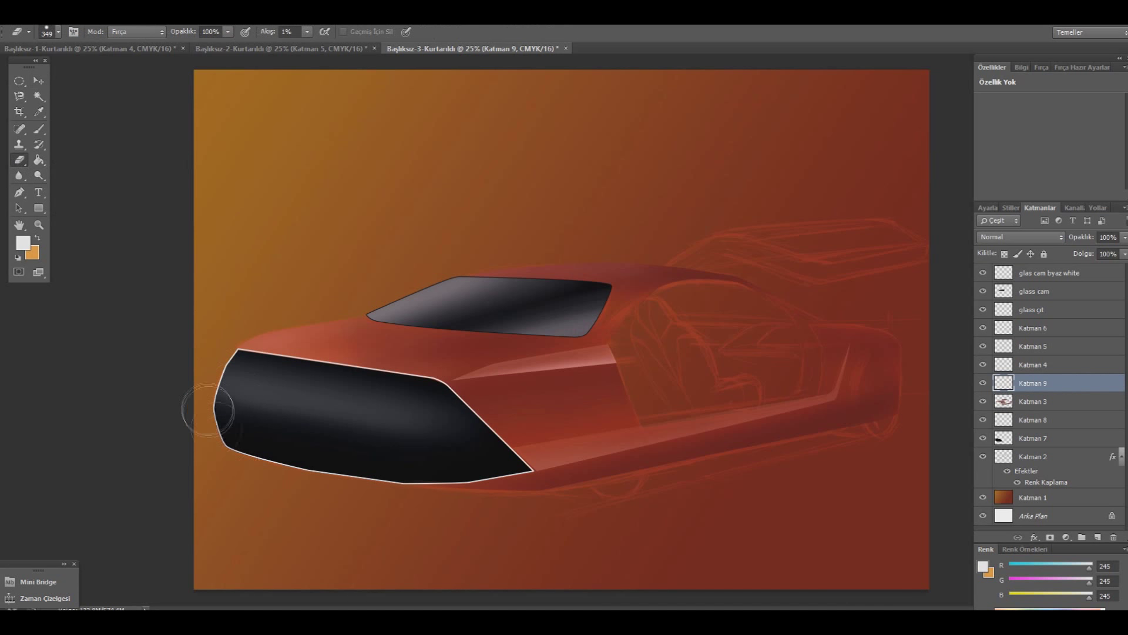
- Erase the outline's lower edges, show Katman 8 again, and add empty layer Katman 10
{"action": "left_click_drag", "start_coordinate": [300, 463], "coordinate": [440, 495]}
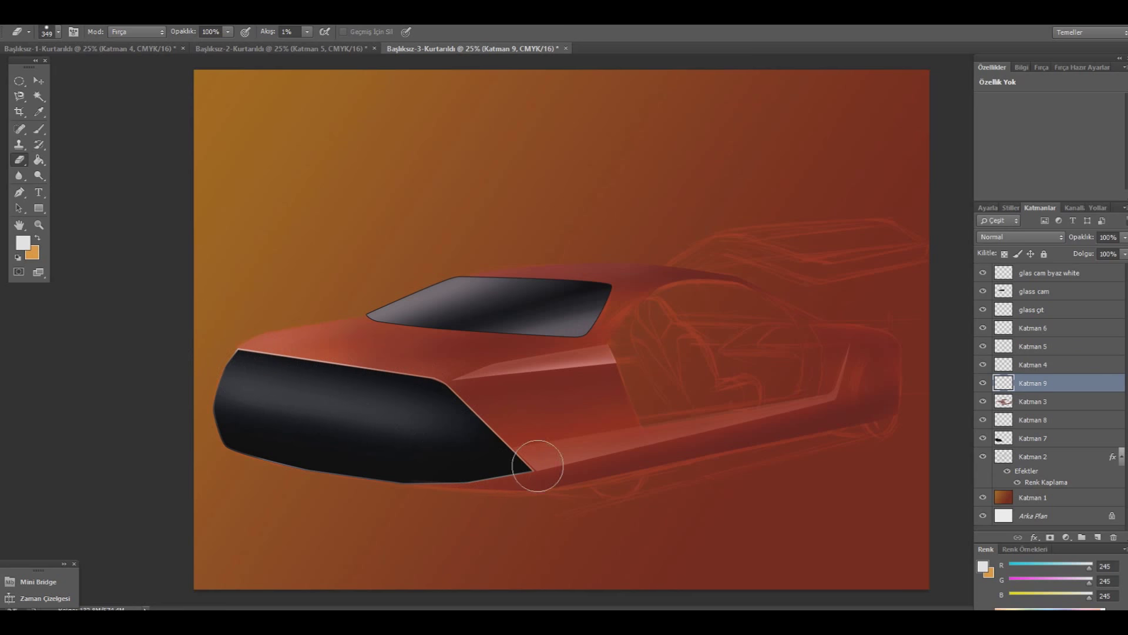
{"action": "key", "text": "m"}
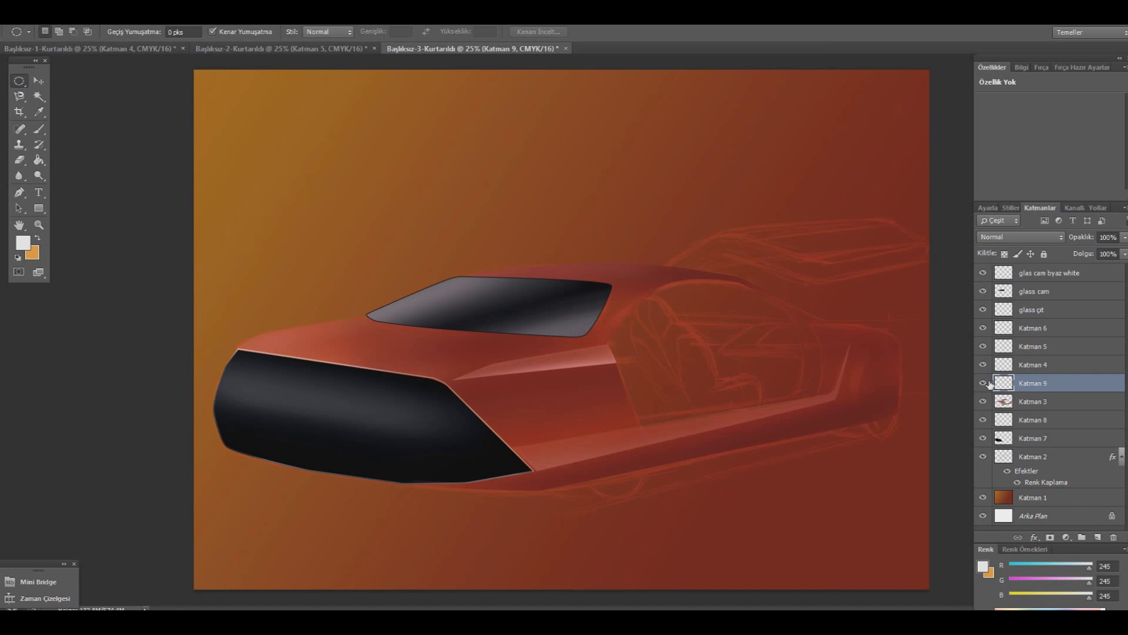
{"action": "left_click", "coordinate": [983, 420]}
{"action": "left_click", "coordinate": [38, 82]}
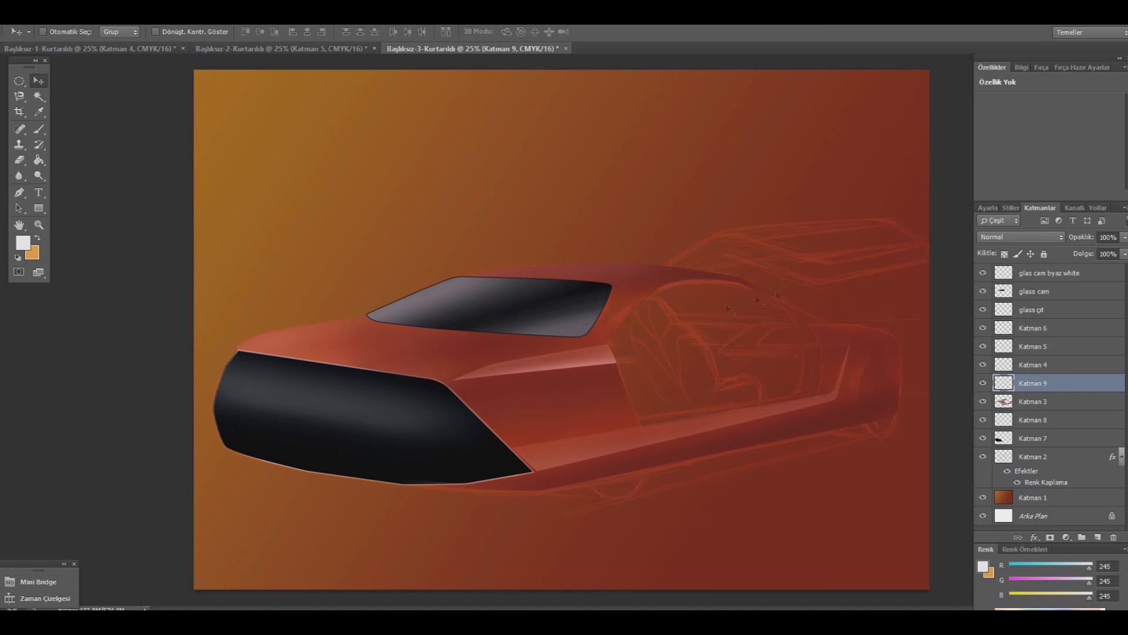
{"action": "left_click", "coordinate": [1097, 537]}
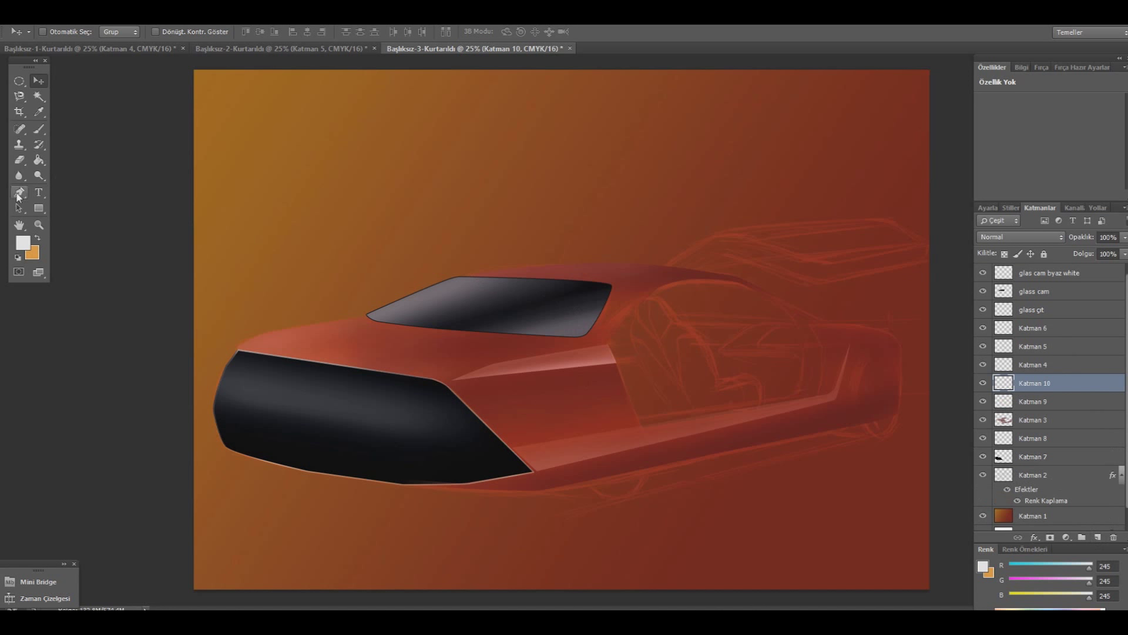
- Delete the added layer and create a fresh empty top layer Katman 10
{"action": "key", "text": "Delete"}
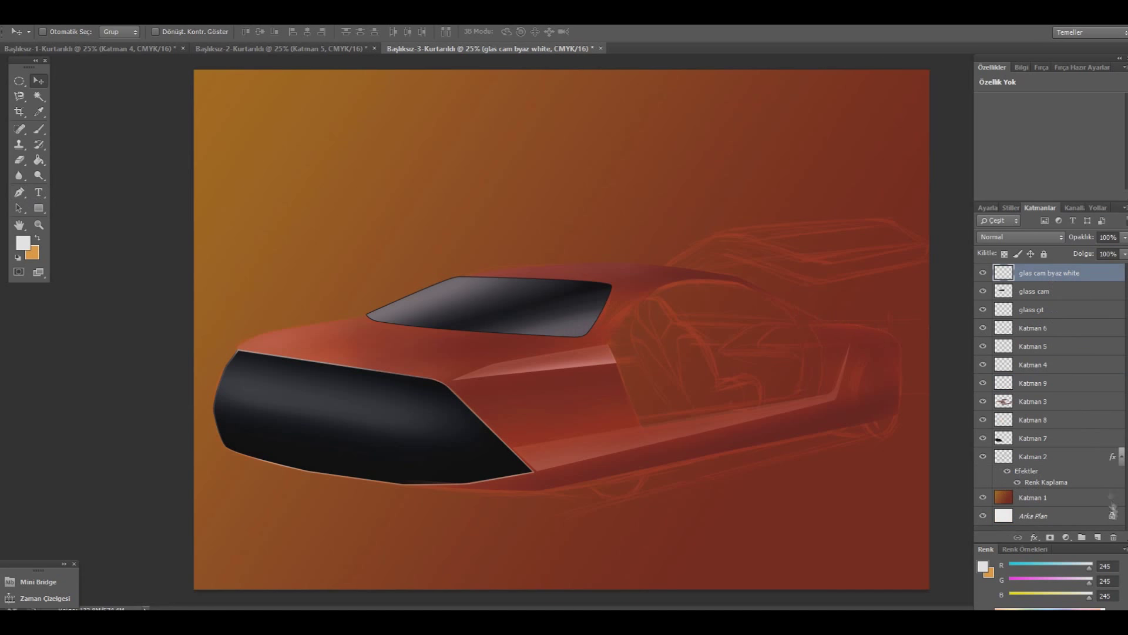
{"action": "left_click", "coordinate": [1097, 537]}
{"action": "left_click", "coordinate": [19, 192]}
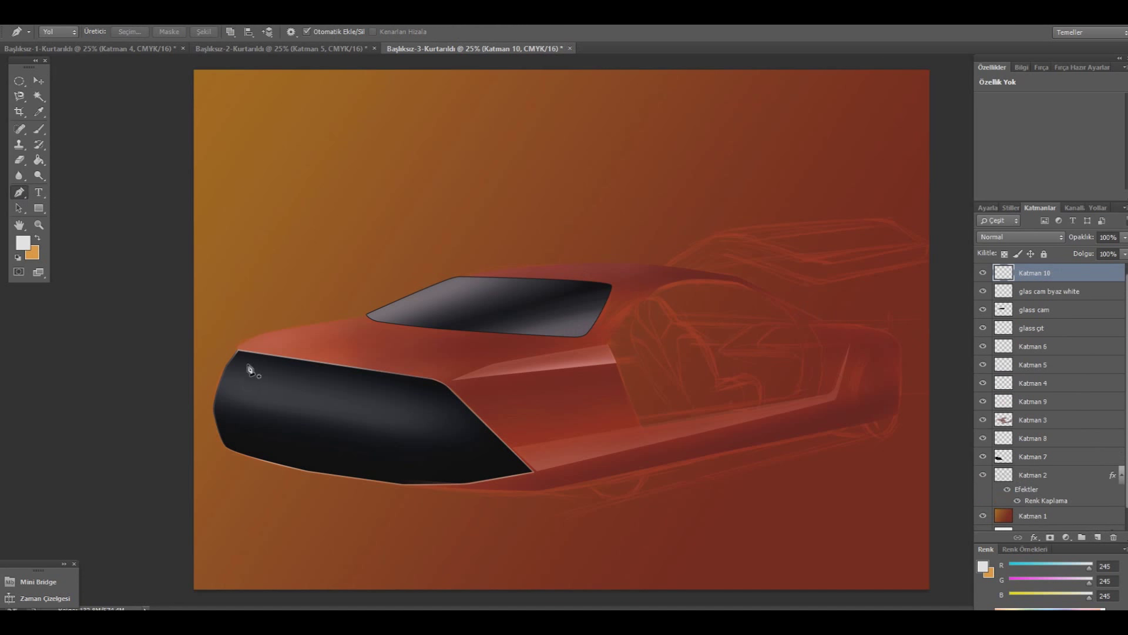
- Draw a closed Pen path tracing a thin strip along the grille's top edge
{"action": "left_click", "coordinate": [442, 416]}
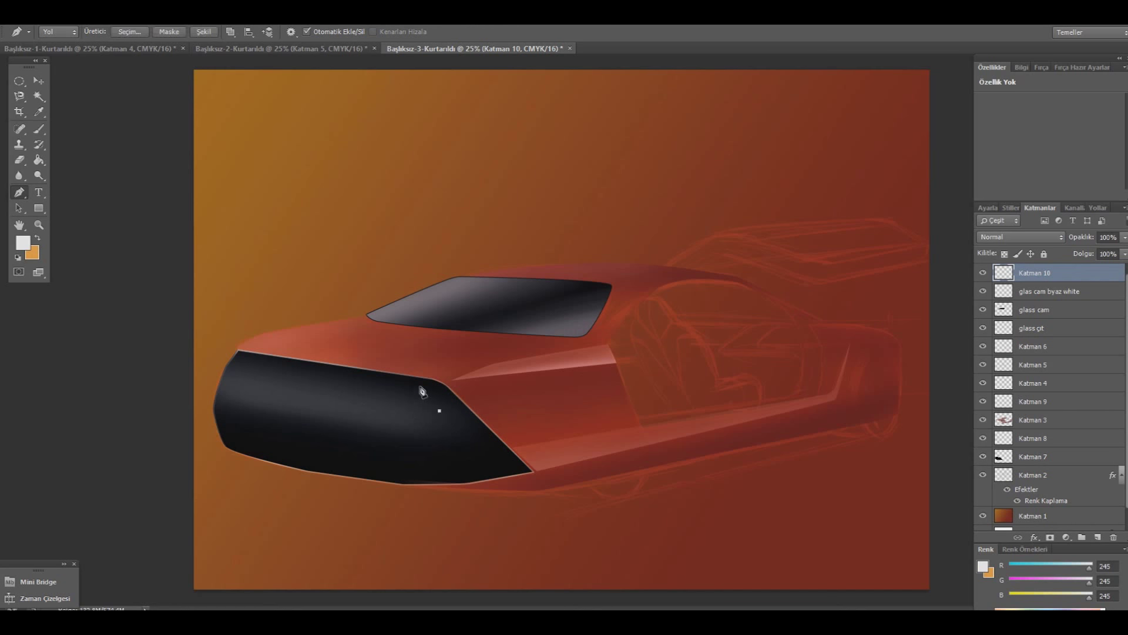
{"action": "left_click_drag", "start_coordinate": [421, 391], "coordinate": [367, 377]}
{"action": "left_click", "coordinate": [365, 385]}
{"action": "left_click", "coordinate": [237, 362]}
{"action": "left_click", "coordinate": [233, 359]}
{"action": "left_click", "coordinate": [292, 368]}
{"action": "left_click", "coordinate": [233, 359]}
{"action": "key", "text": "ctrl+plus"}
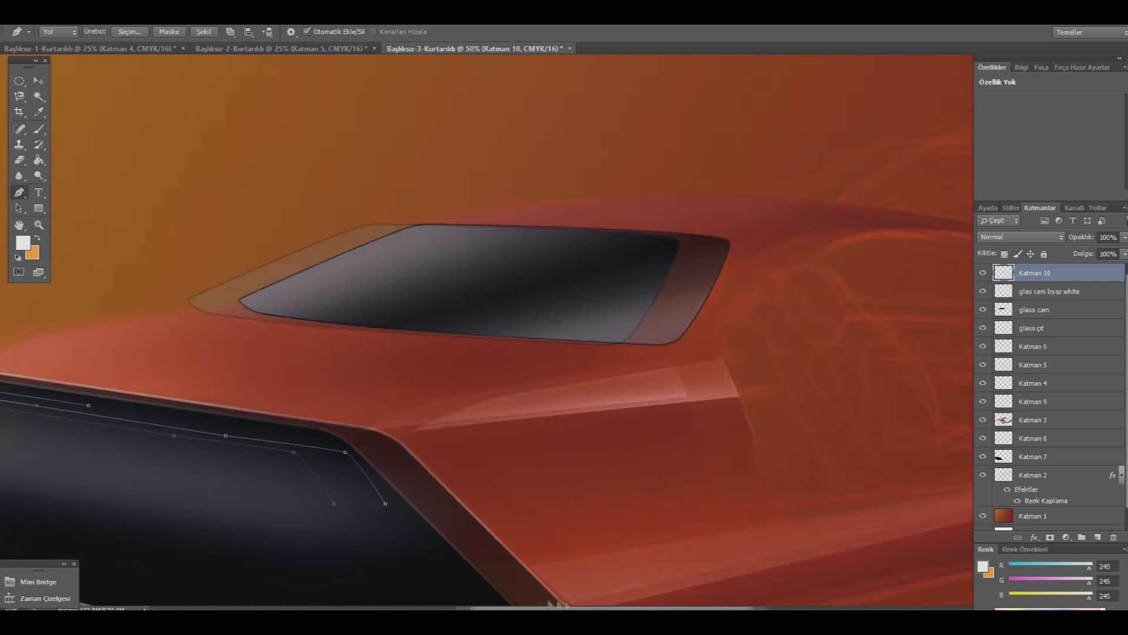
- Reshape the strip path's left end by adjusting its lower-left and top-left anchors
{"action": "scroll", "coordinate": [479, 428], "scroll_direction": "left", "scroll_amount": 10}
{"action": "scroll", "coordinate": [479, 429], "scroll_direction": "down", "scroll_amount": 3}
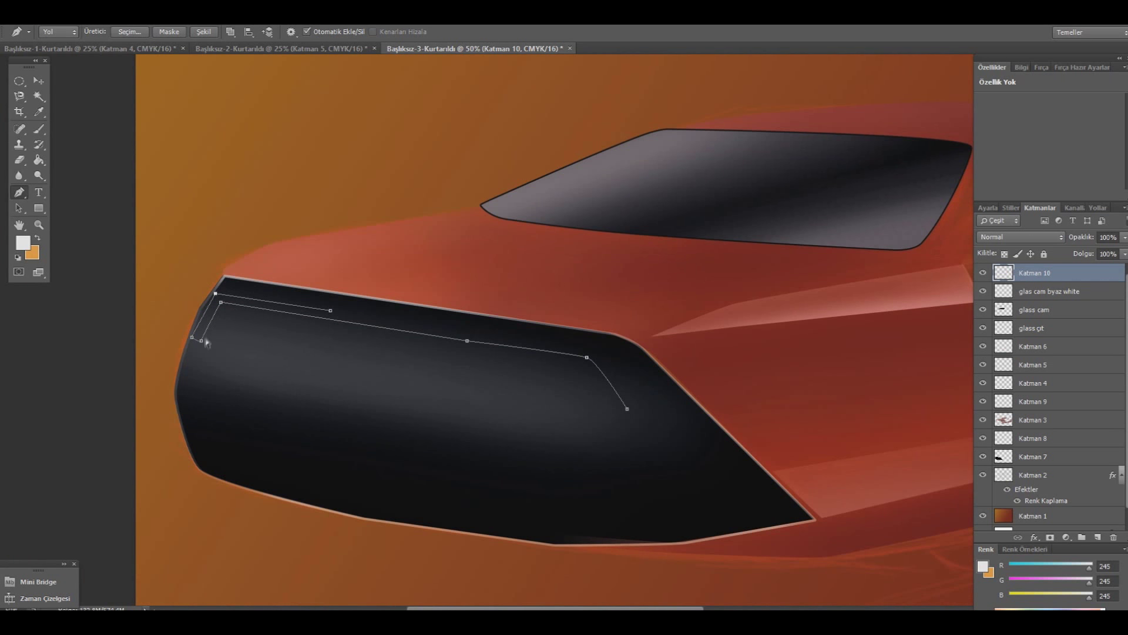
{"action": "left_click_drag", "start_coordinate": [201, 340], "coordinate": [201, 342]}
{"action": "left_click_drag", "start_coordinate": [222, 304], "coordinate": [219, 308]}
{"action": "mouse_move", "coordinate": [215, 293]}
{"action": "left_mouse_down"}
{"action": "mouse_move", "coordinate": [217, 312]}
{"action": "mouse_move", "coordinate": [213, 298]}
{"action": "mouse_move", "coordinate": [228, 295]}
{"action": "left_mouse_up"}
{"action": "left_click_drag", "start_coordinate": [206, 341], "coordinate": [205, 352]}
- Extend the path along the grille's top edge and make the middle anchor a corner
{"action": "left_click", "coordinate": [582, 346]}
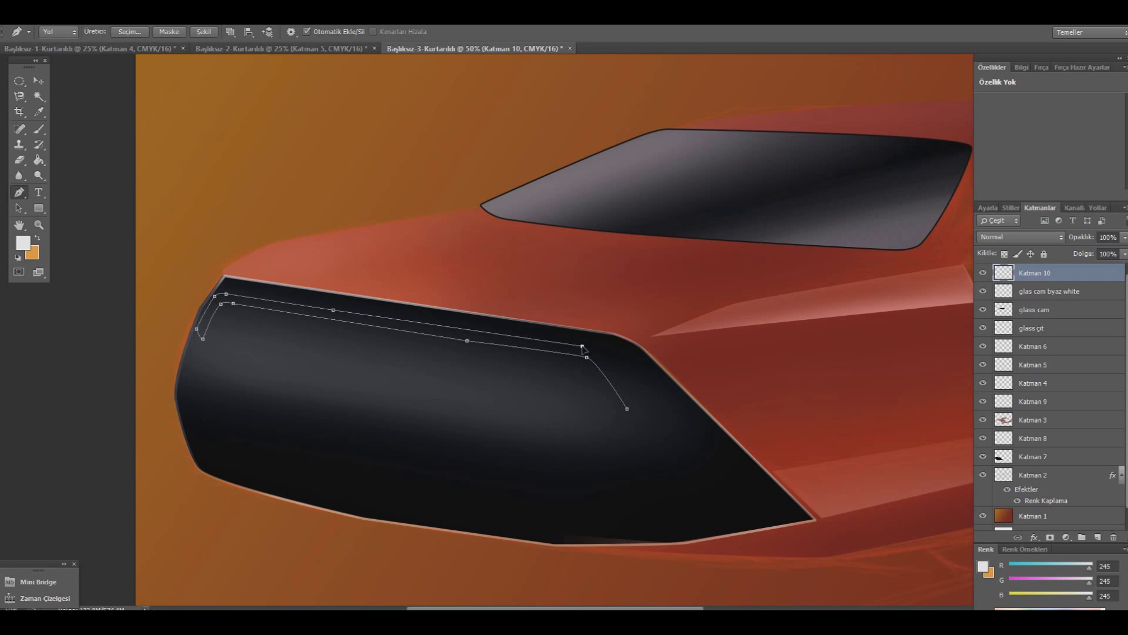
{"action": "left_click", "coordinate": [467, 340], "text": "ctrl"}
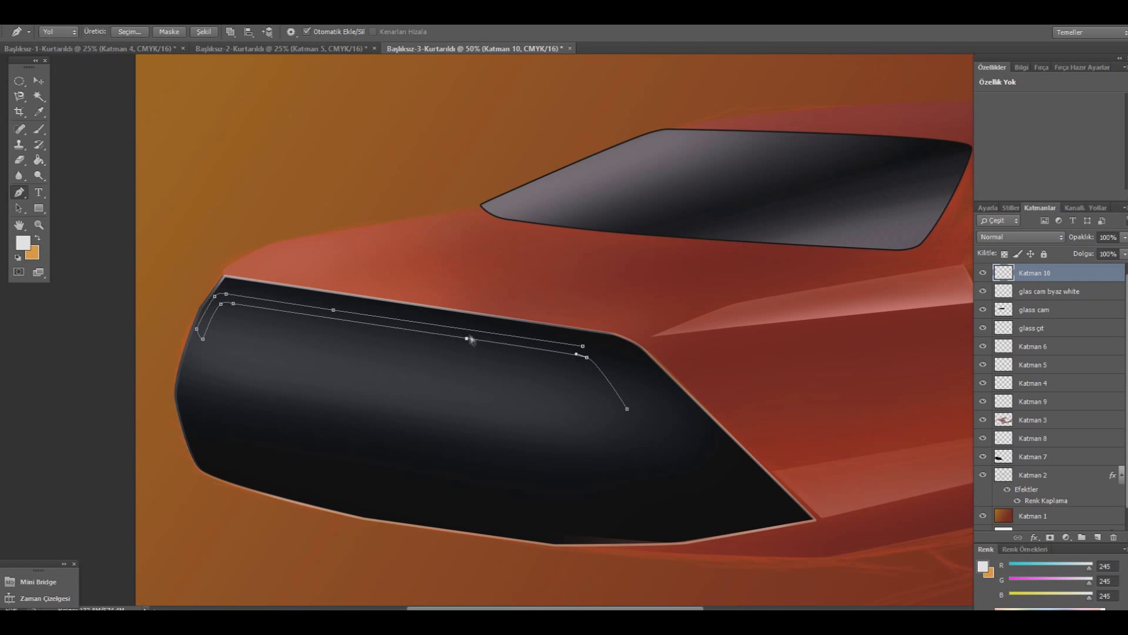
{"action": "left_click_drag", "start_coordinate": [583, 346], "coordinate": [587, 347]}
{"action": "left_click_drag", "start_coordinate": [467, 340], "coordinate": [465, 339]}
{"action": "left_click", "coordinate": [464, 339], "text": "ctrl"}
{"action": "left_click", "coordinate": [464, 339], "text": "alt"}
- Bend the path down around the grille's right corner and refine that curve
{"action": "left_click", "coordinate": [639, 404]}
{"action": "left_click_drag", "start_coordinate": [587, 358], "coordinate": [587, 360]}
{"action": "left_click", "coordinate": [587, 348]}
{"action": "left_click", "coordinate": [608, 360]}
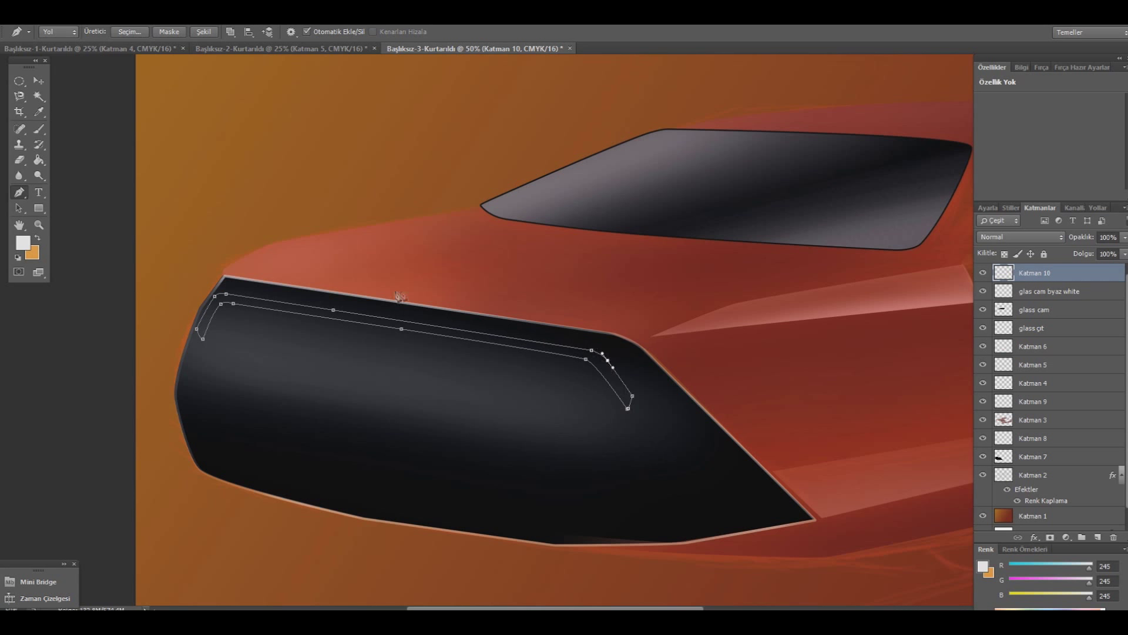
{"action": "left_click_drag", "start_coordinate": [606, 360], "coordinate": [609, 362]}
{"action": "right_click", "coordinate": [360, 329]}
- Convert the strip path to a selection and fill it with dark red using the Paint Bucket
{"action": "left_click", "coordinate": [382, 84]}
{"action": "left_click", "coordinate": [644, 202]}
{"action": "right_click", "coordinate": [525, 78]}
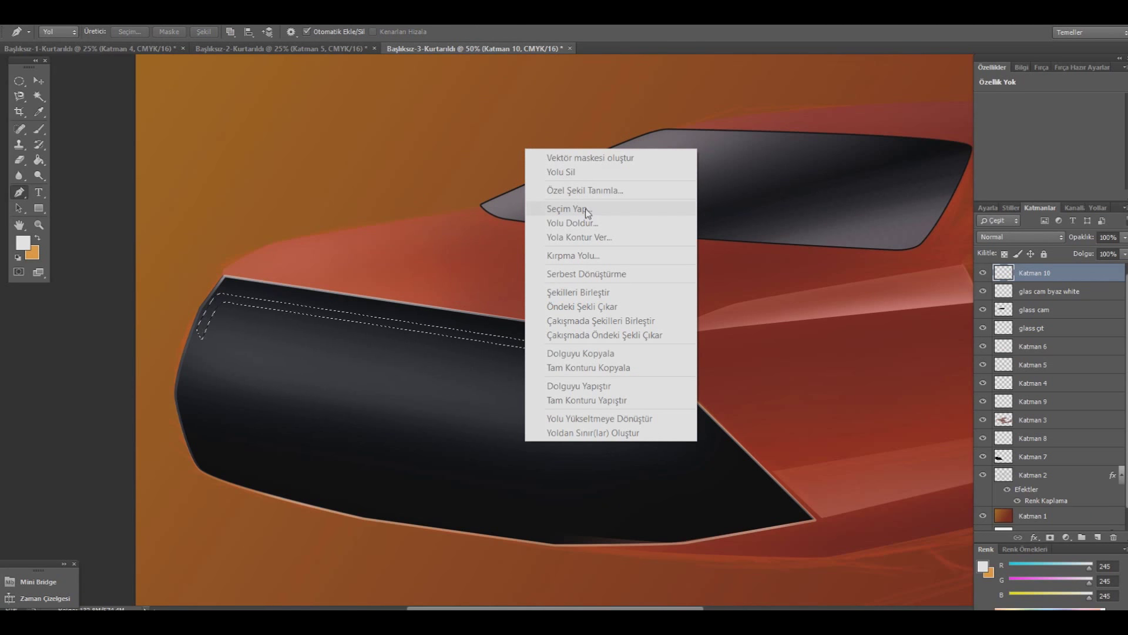
{"action": "left_click", "coordinate": [503, 120]}
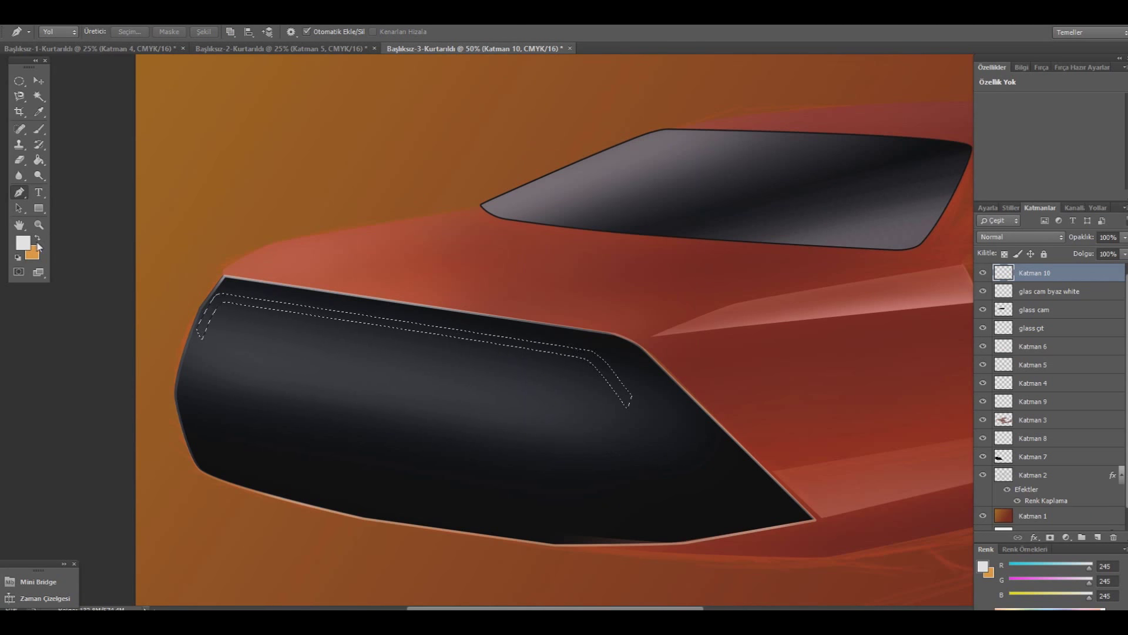
{"action": "left_click", "coordinate": [23, 242]}
{"action": "left_click_drag", "start_coordinate": [825, 420], "coordinate": [832, 470]}
{"action": "left_click", "coordinate": [949, 403]}
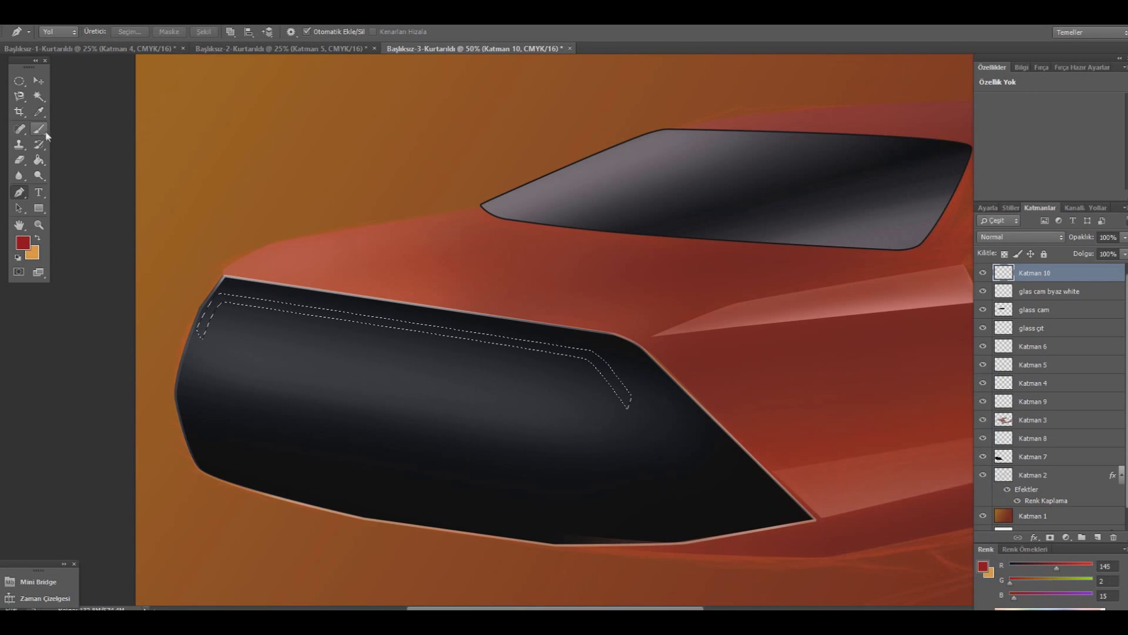
{"action": "left_click", "coordinate": [41, 134]}
{"action": "key", "text": "g"}
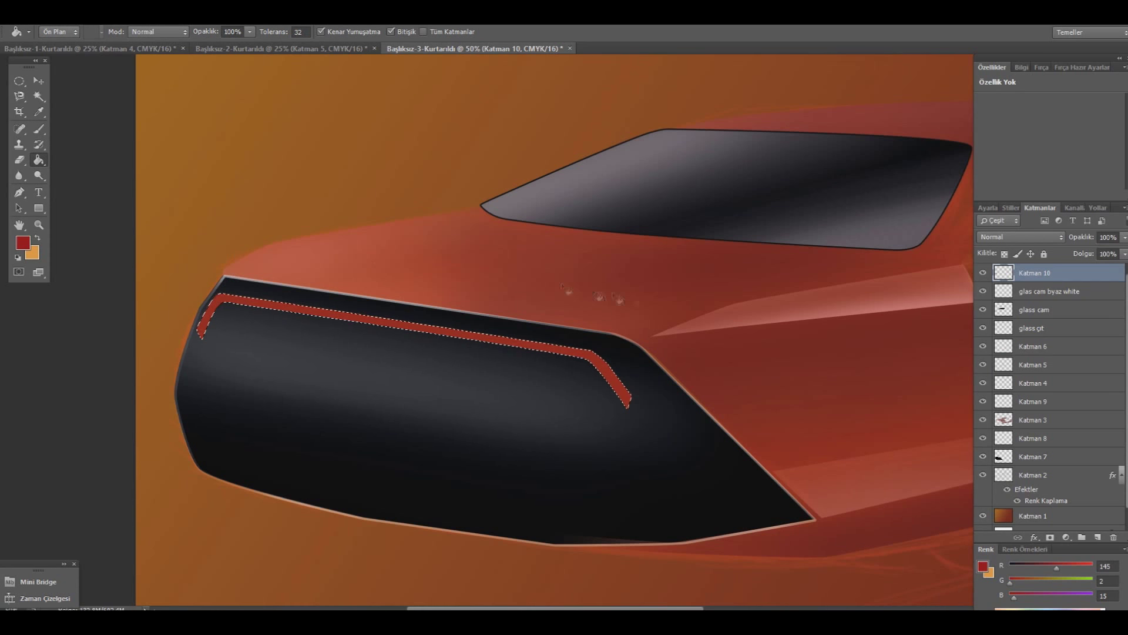
- Add a new empty layer above the red stripe and return to the rectangular marquee
{"action": "left_click", "coordinate": [1097, 537]}
{"action": "right_click", "coordinate": [303, 179]}
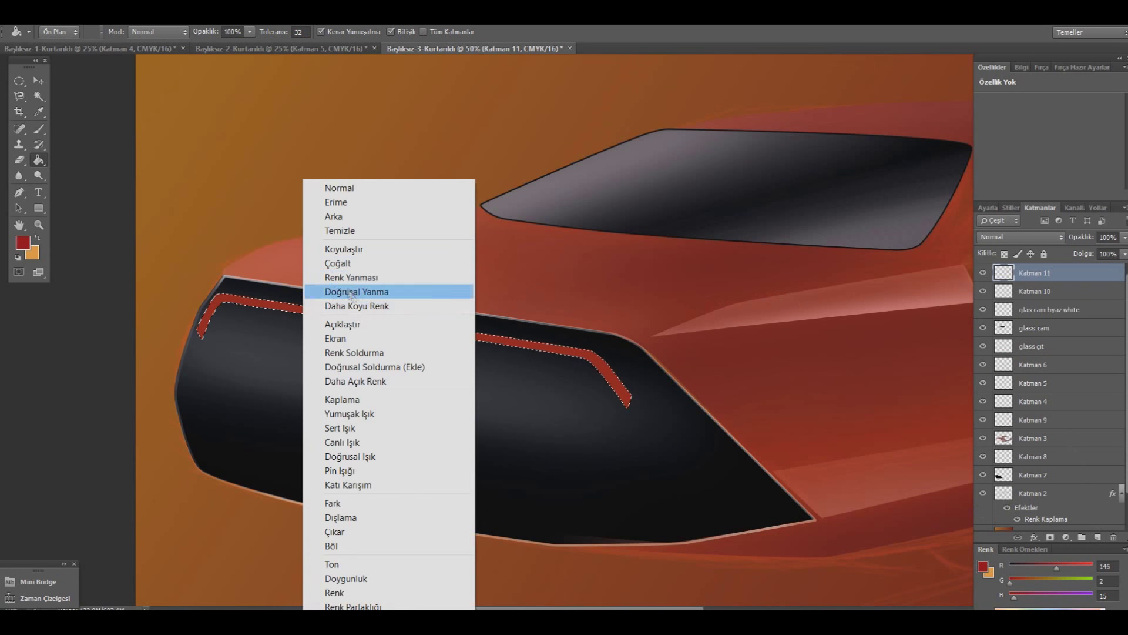
{"action": "key", "text": "Escape"}
{"action": "left_click", "coordinate": [21, 193]}
{"action": "right_click", "coordinate": [232, 348]}
{"action": "key", "text": "Escape"}
{"action": "left_click", "coordinate": [19, 80]}
- Try a very dark red Stroke on the stripe, cancel it, and keep the selection
{"action": "right_click", "coordinate": [291, 292]}
{"action": "left_click", "coordinate": [364, 487]}
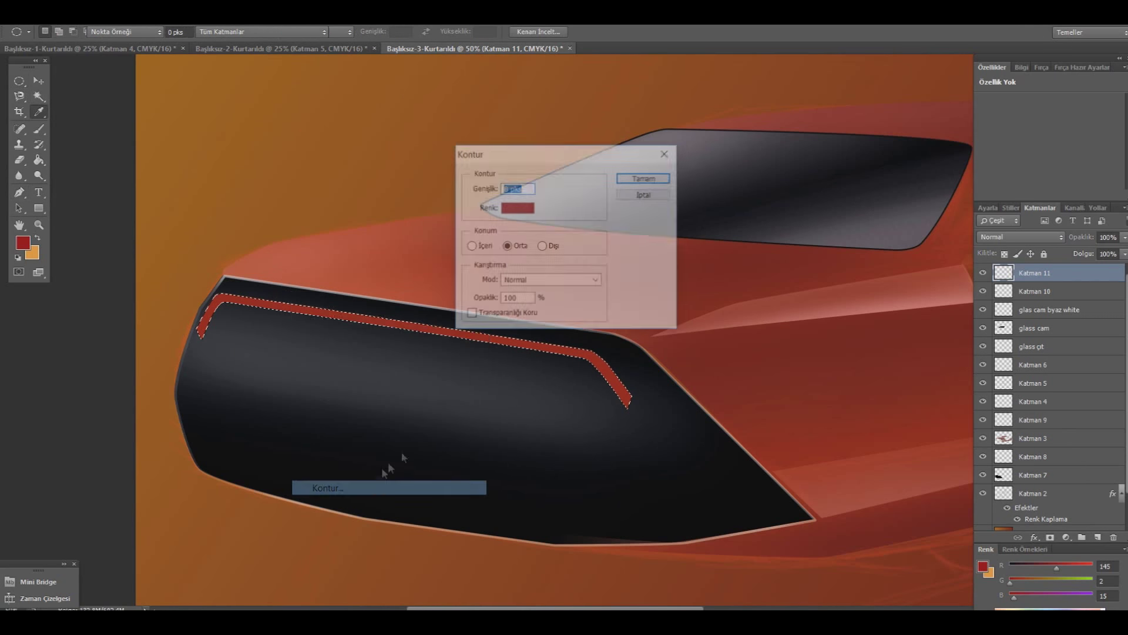
{"action": "left_click", "coordinate": [517, 207]}
{"action": "left_click", "coordinate": [819, 542]}
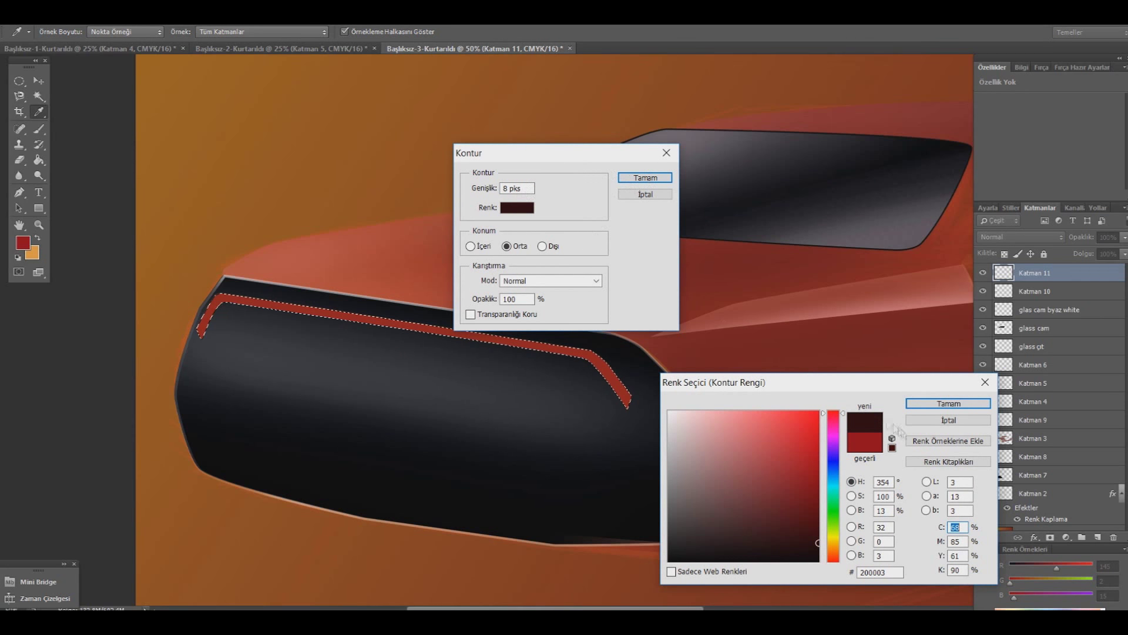
{"action": "left_click", "coordinate": [949, 403]}
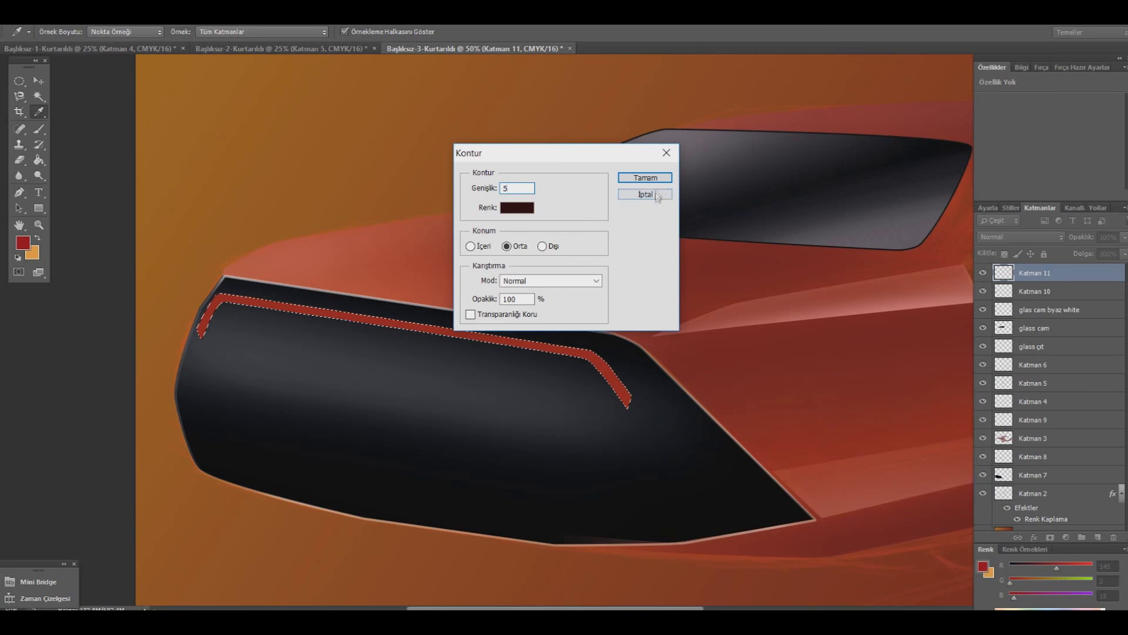
{"action": "left_click", "coordinate": [646, 177]}
{"action": "right_click", "coordinate": [620, 192]}
{"action": "left_click", "coordinate": [670, 208]}
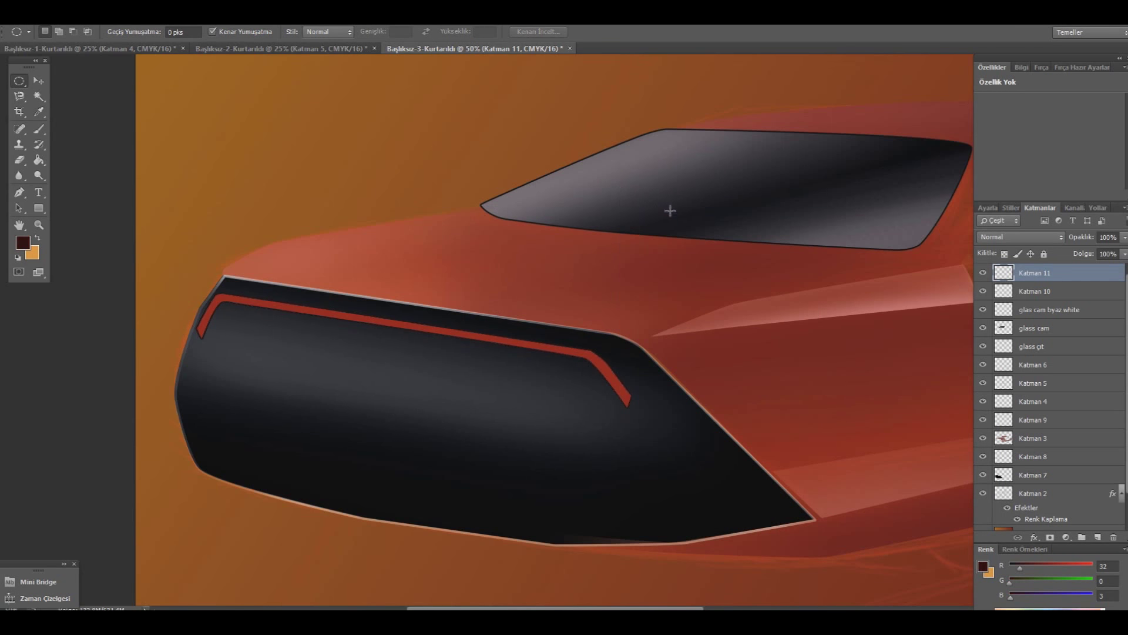
{"action": "key", "text": "ctrl+z"}
- Stroke the stripe selection with a 5 px pale-pink outline
{"action": "left_click", "coordinate": [26, 245]}
{"action": "left_click", "coordinate": [915, 407]}
{"action": "right_click", "coordinate": [464, 314]}
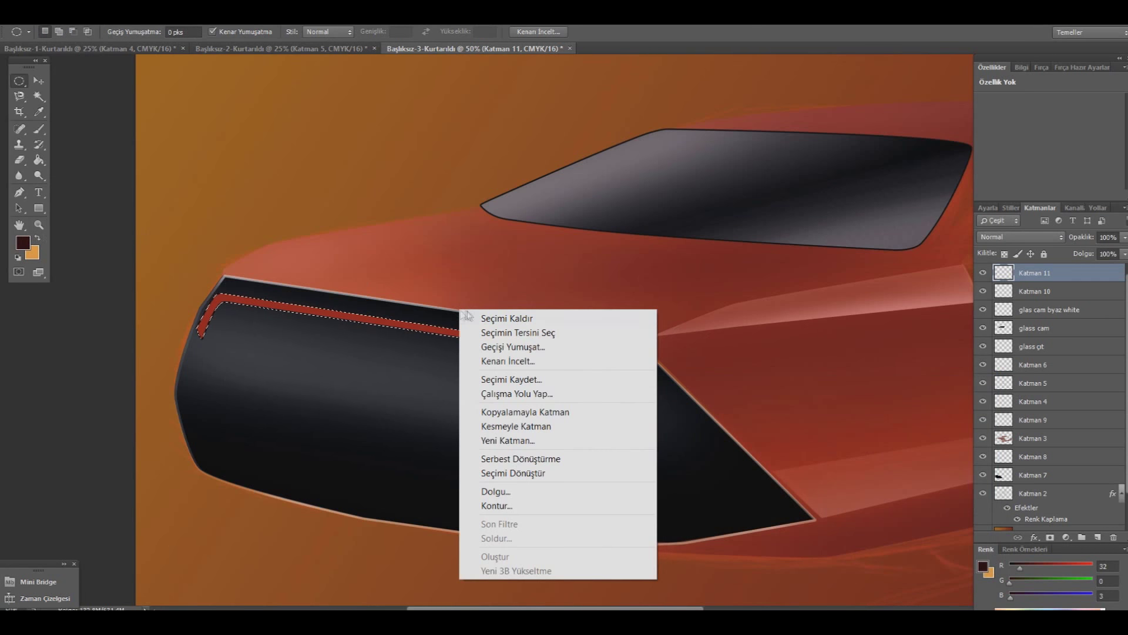
{"action": "left_click", "coordinate": [497, 506]}
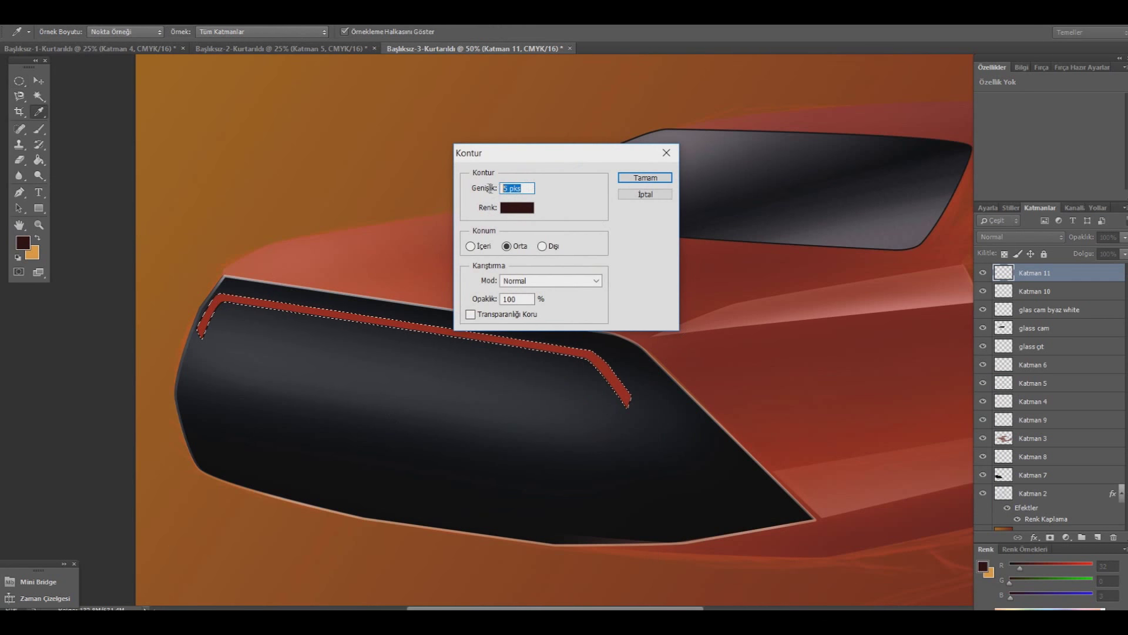
{"action": "left_click", "coordinate": [517, 207]}
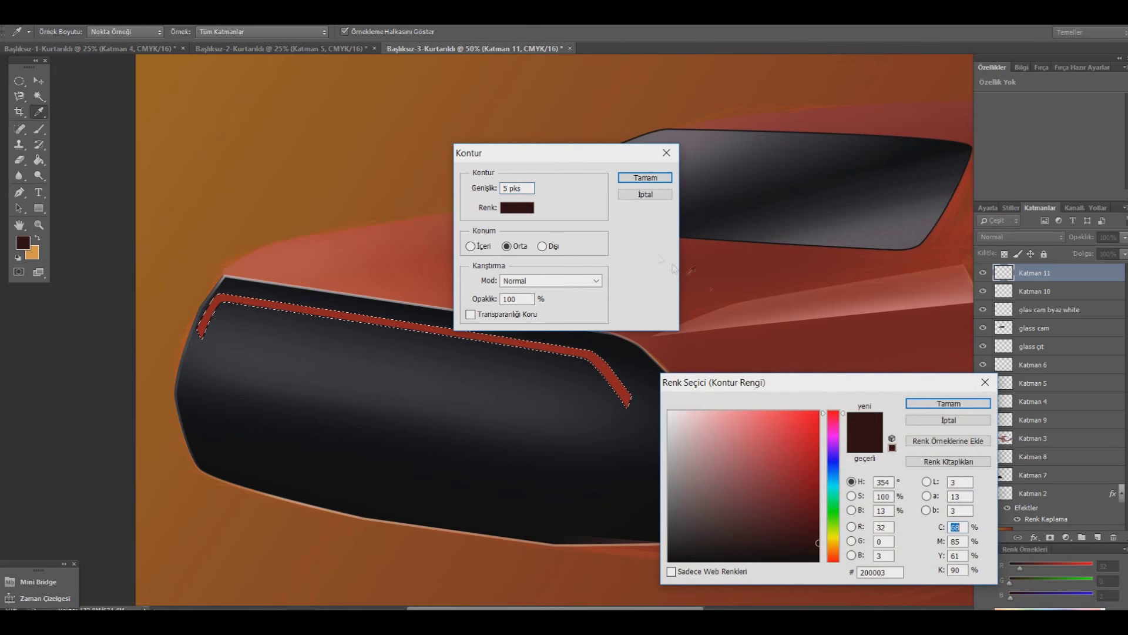
{"action": "left_click_drag", "start_coordinate": [713, 412], "coordinate": [686, 411]}
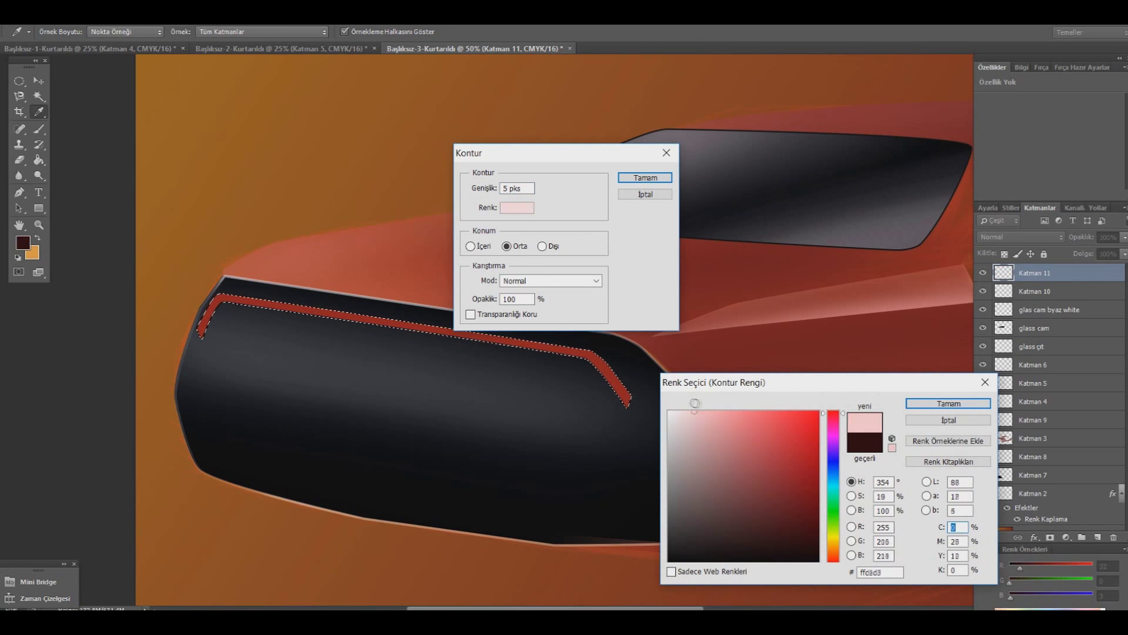
{"action": "left_click", "coordinate": [935, 403]}
{"action": "left_click", "coordinate": [637, 179]}
- Deselect, reselect the stripe, and set the Eraser size to 189
{"action": "right_click", "coordinate": [621, 208]}
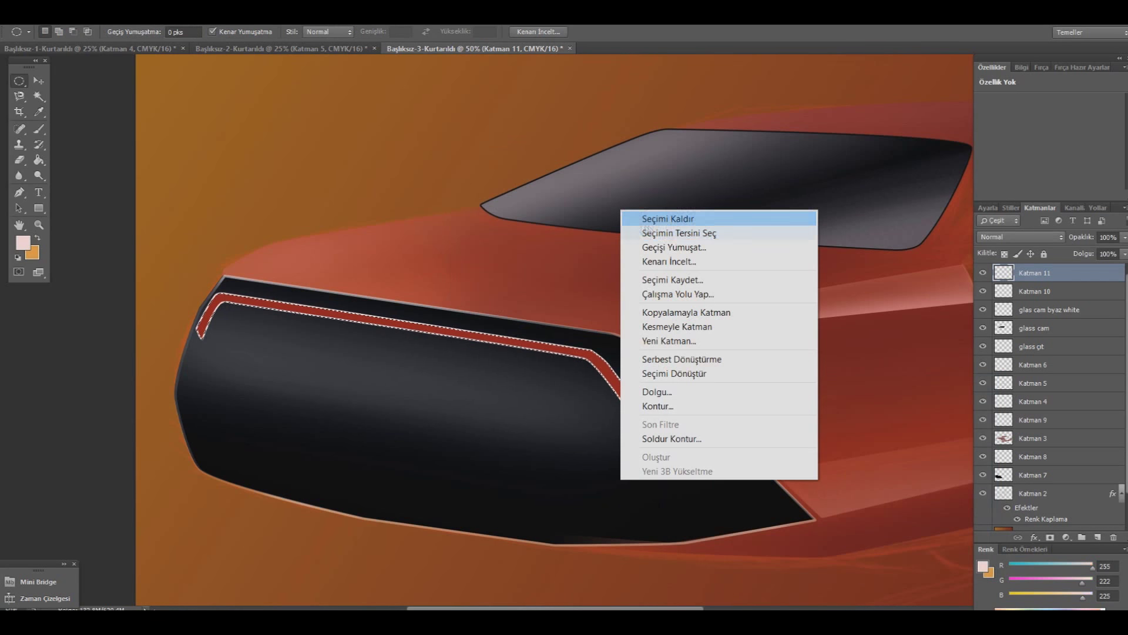
{"action": "left_click", "coordinate": [677, 218]}
{"action": "key", "text": "ctrl+shift+d"}
{"action": "key", "text": "e"}
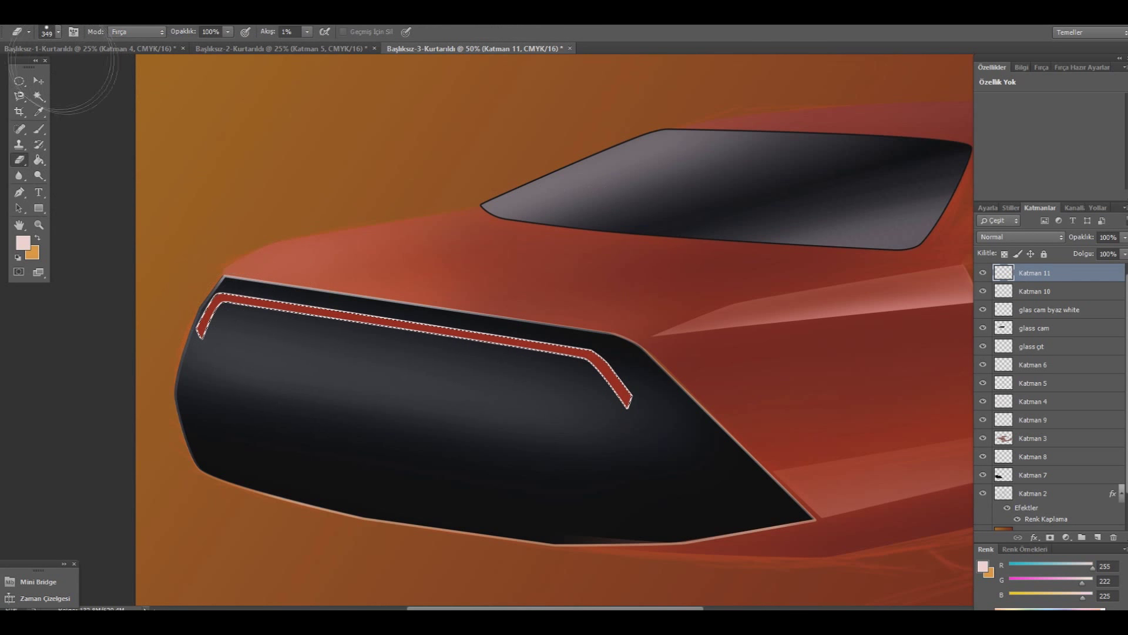
{"action": "left_click", "coordinate": [62, 37]}
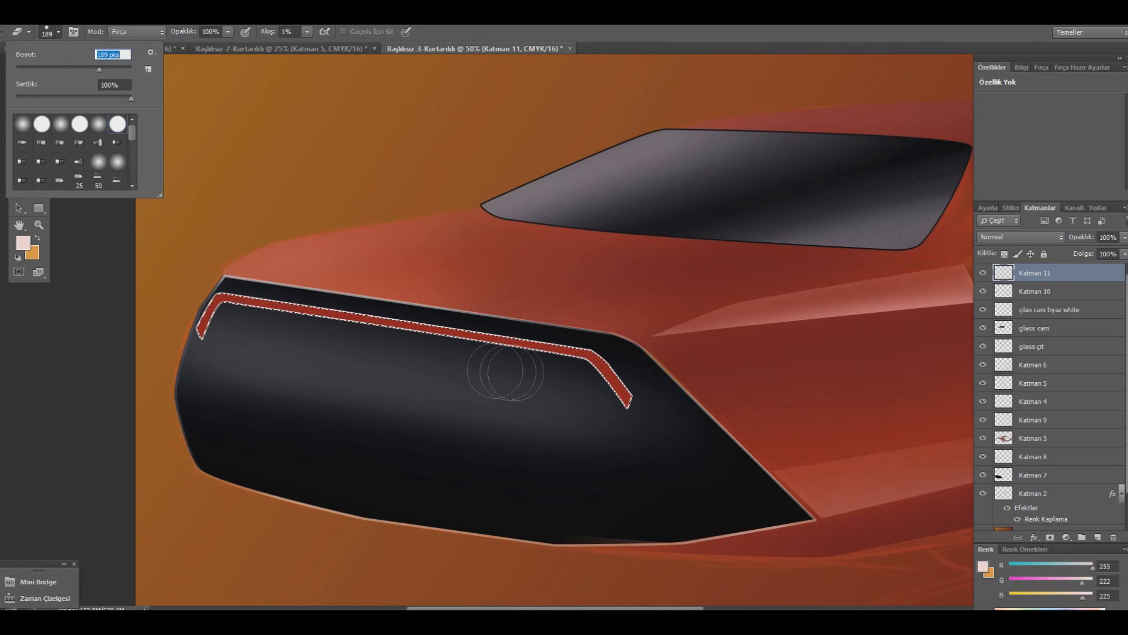
{"action": "left_click", "coordinate": [588, 388]}
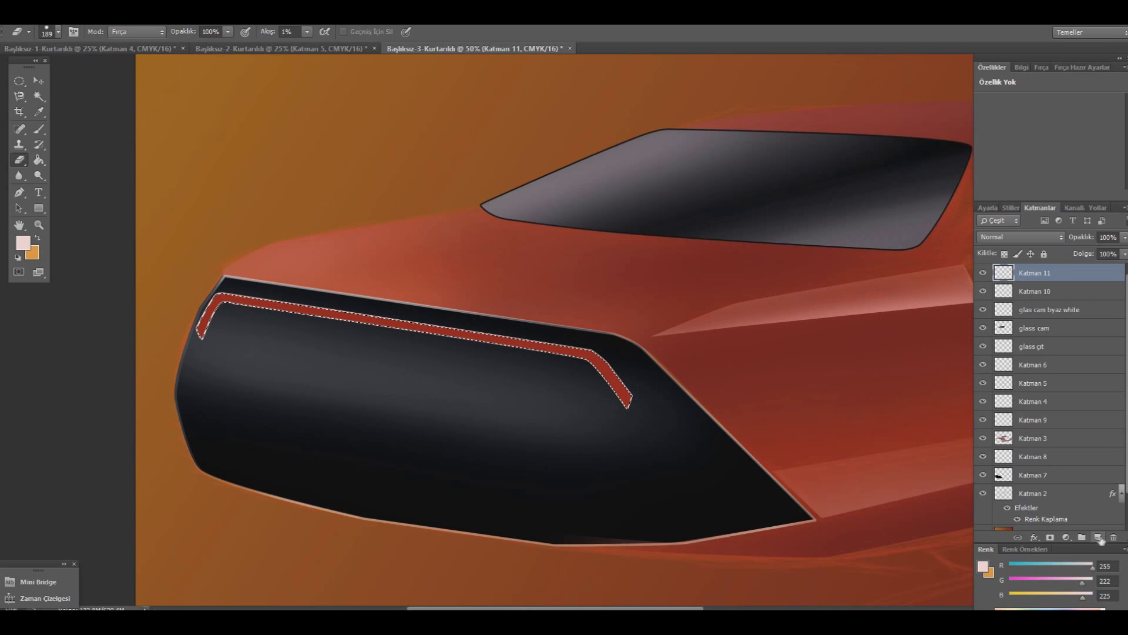
- On a new layer, shade along the stripe in dark red with a size-119 brush
{"action": "left_click", "coordinate": [1098, 537]}
{"action": "left_click", "coordinate": [22, 242]}
{"action": "left_click_drag", "start_coordinate": [730, 480], "coordinate": [812, 509]}
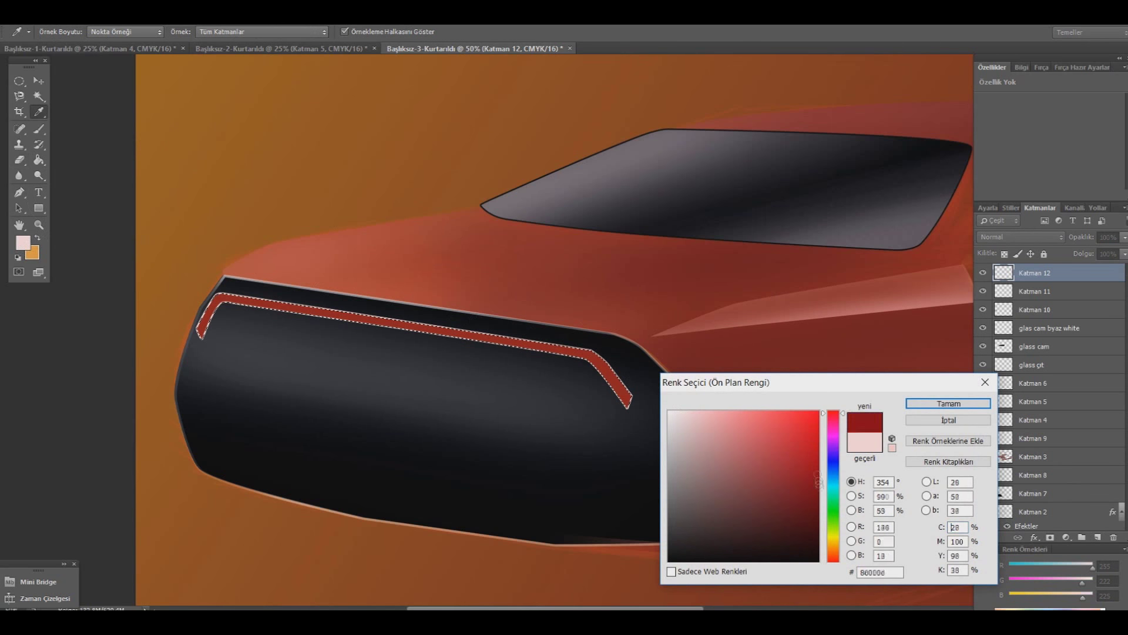
{"action": "left_click", "coordinate": [948, 403]}
{"action": "left_click", "coordinate": [38, 130]}
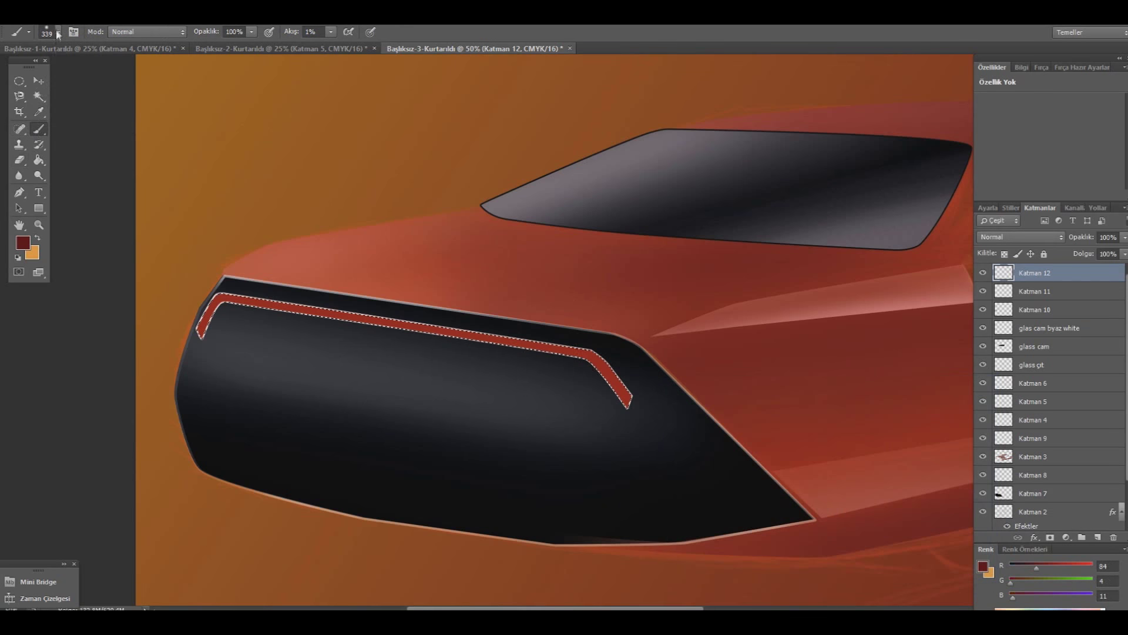
{"action": "left_click", "coordinate": [58, 32]}
{"action": "key", "text": "Return"}
{"action": "left_click", "coordinate": [58, 31]}
{"action": "type", "text": "119"}
{"action": "key", "text": "Return"}
{"action": "mouse_move", "coordinate": [428, 310]}
{"action": "left_mouse_down"}
{"action": "mouse_move", "coordinate": [536, 328]}
{"action": "mouse_move", "coordinate": [637, 395]}
{"action": "left_mouse_up"}
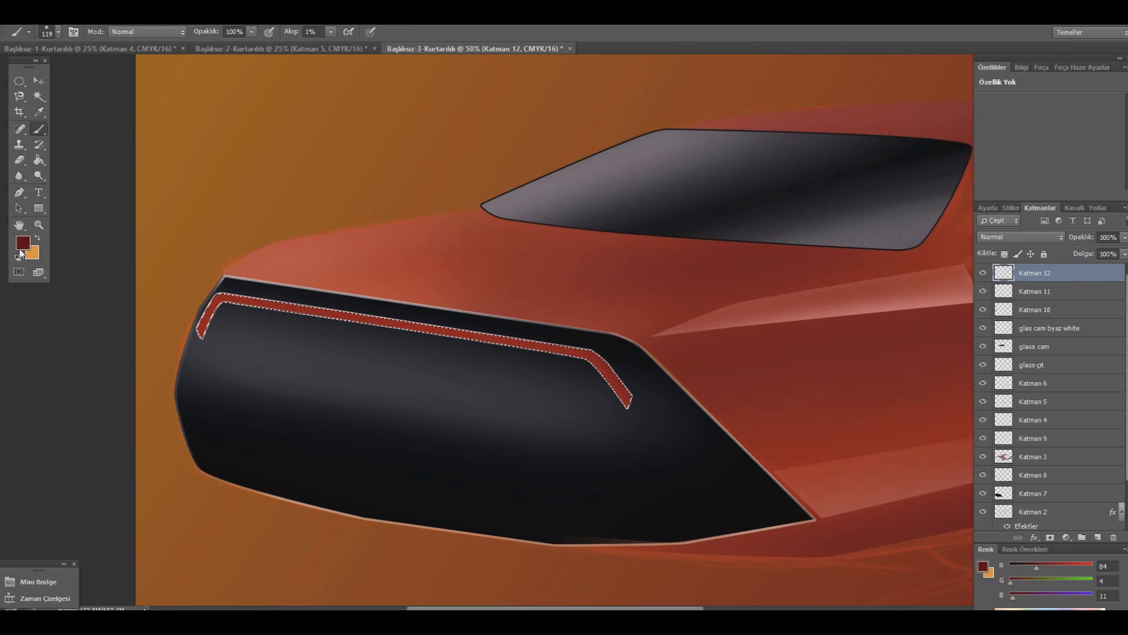
- Darken the stripe further with a deeper red at low flow, including its left end
{"action": "left_click", "coordinate": [23, 242]}
{"action": "left_click", "coordinate": [803, 537]}
{"action": "left_click", "coordinate": [939, 408]}
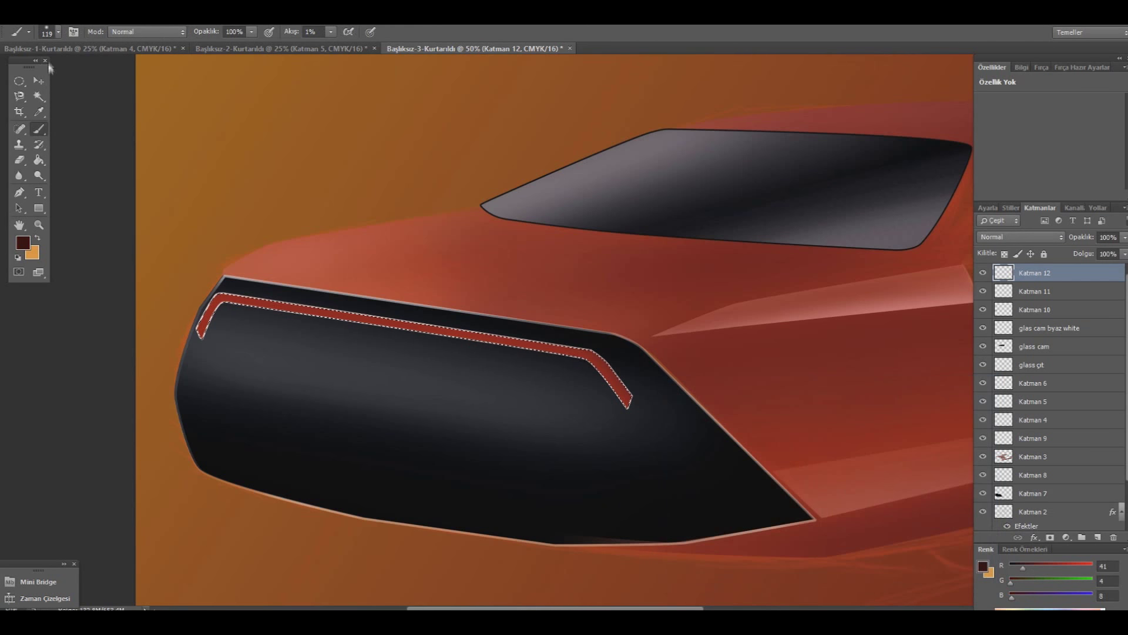
{"action": "left_click", "coordinate": [58, 33]}
{"action": "left_click", "coordinate": [331, 32]}
{"action": "left_click", "coordinate": [644, 401]}
{"action": "left_click_drag", "start_coordinate": [511, 335], "coordinate": [447, 324]}
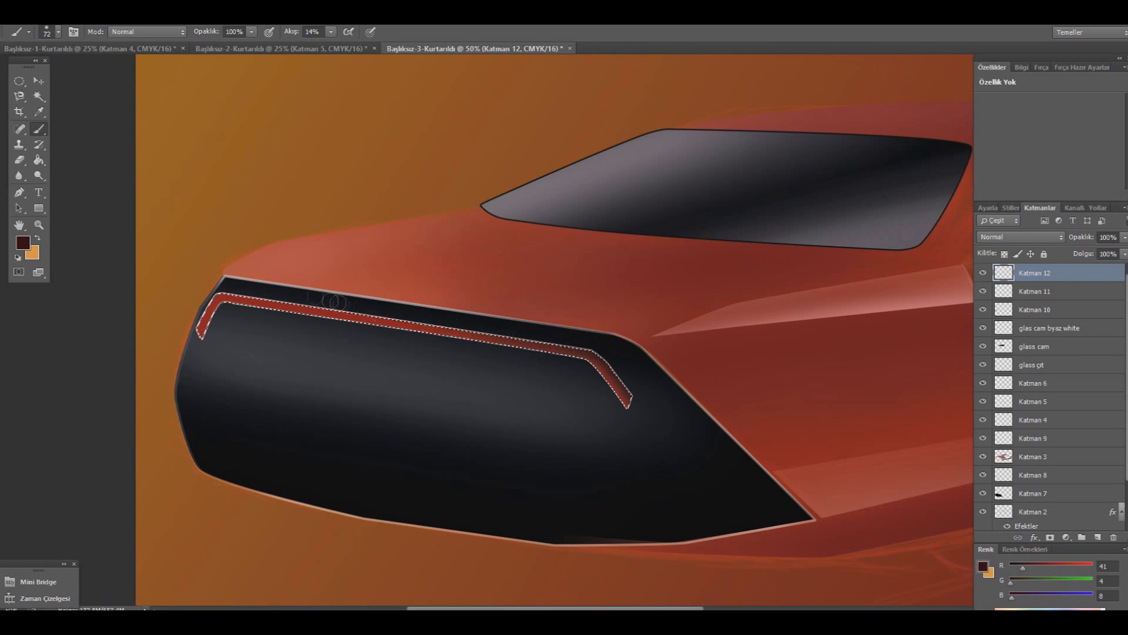
{"action": "mouse_move", "coordinate": [447, 324]}
{"action": "left_mouse_down"}
{"action": "mouse_move", "coordinate": [254, 293]}
{"action": "mouse_move", "coordinate": [218, 309]}
{"action": "left_mouse_up"}
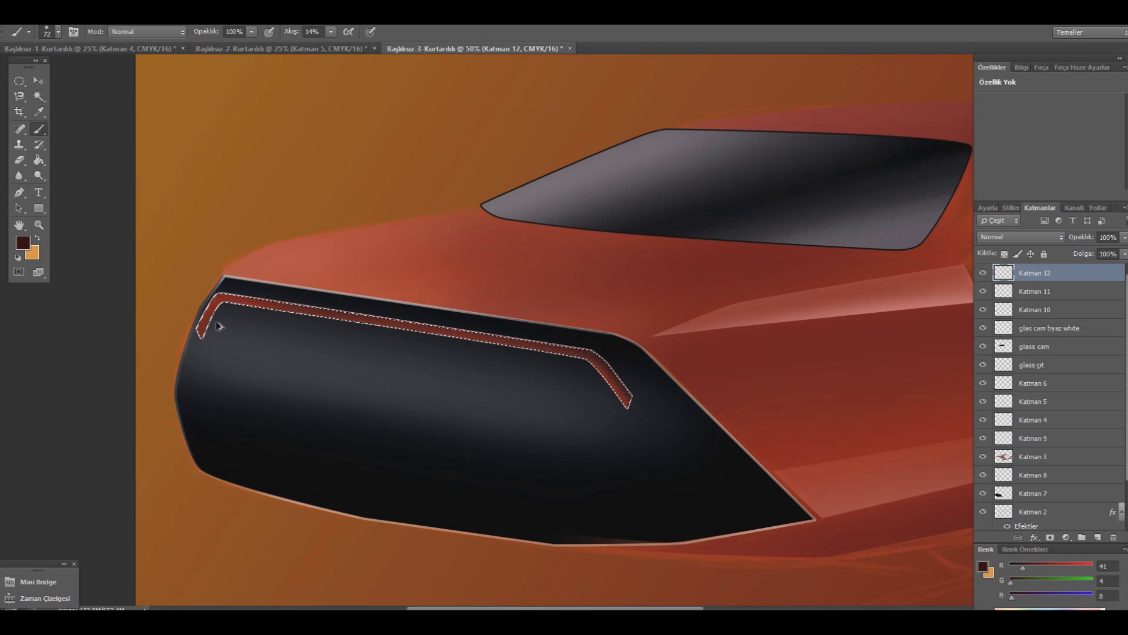
{"action": "left_click_drag", "start_coordinate": [233, 308], "coordinate": [249, 292]}
{"action": "left_click_drag", "start_coordinate": [397, 312], "coordinate": [529, 328]}
{"action": "left_click", "coordinate": [19, 160]}
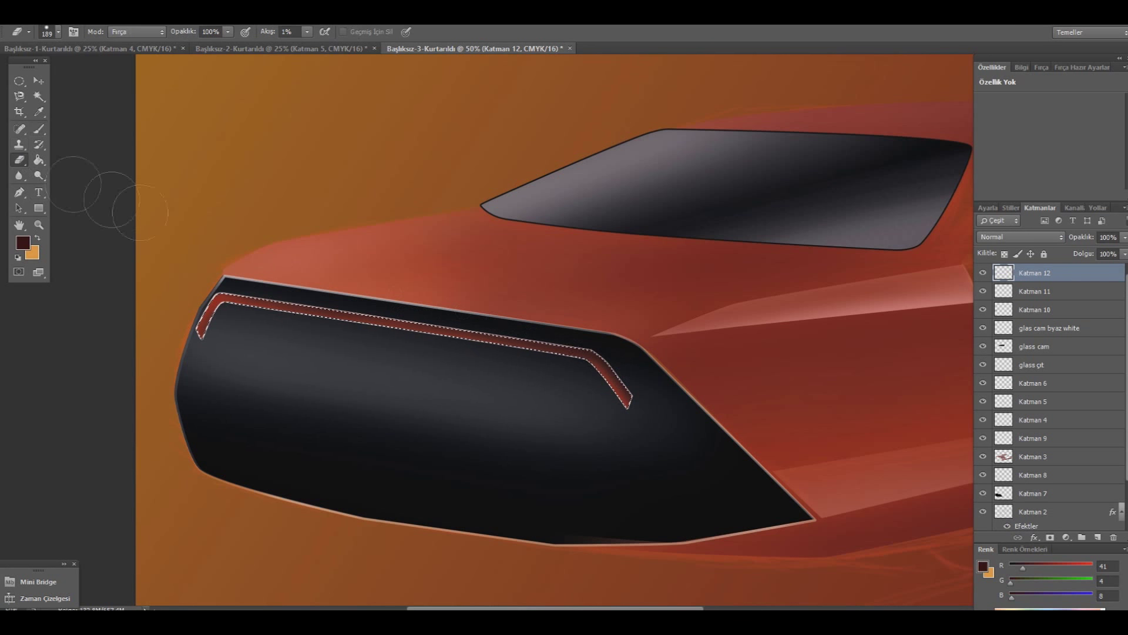
- Soften the stripe's right-end shading, then duplicate the red stripe and move the copy lower
{"action": "left_click_drag", "start_coordinate": [559, 373], "coordinate": [607, 411]}
{"action": "key", "text": "v"}
{"action": "left_click", "coordinate": [618, 394], "text": "ctrl"}
{"action": "key", "text": "ctrl+d"}
{"action": "left_click_drag", "start_coordinate": [504, 347], "coordinate": [507, 372]}
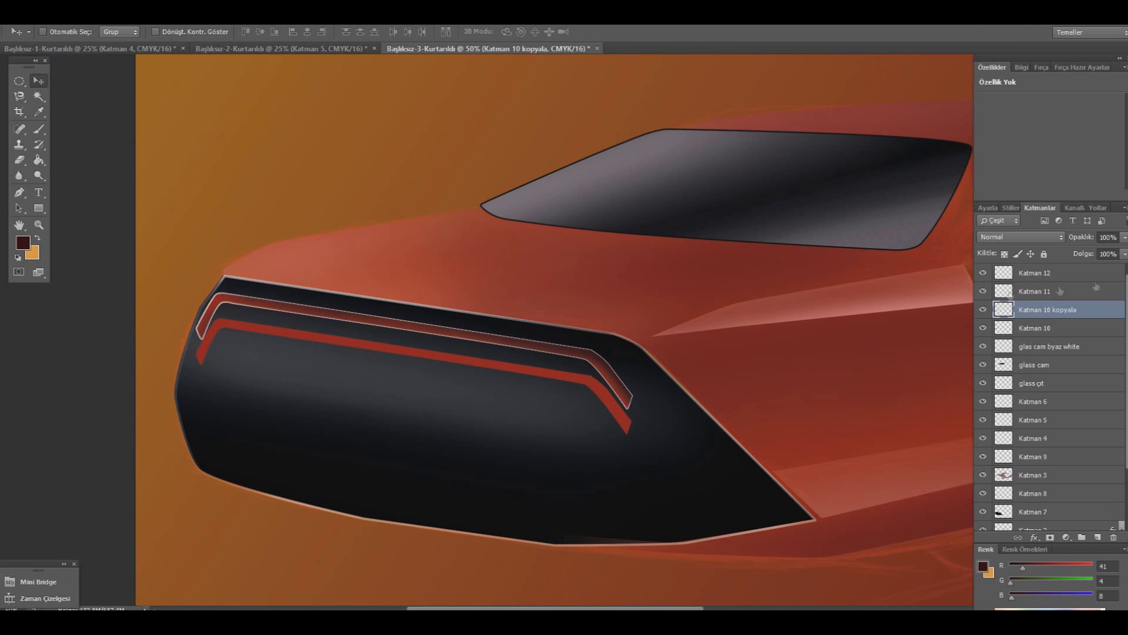
- Narrow the stripe copy to about 93%, move its layer to the top and over the original
{"action": "left_click", "coordinate": [59, 12]}
{"action": "left_click", "coordinate": [117, 291]}
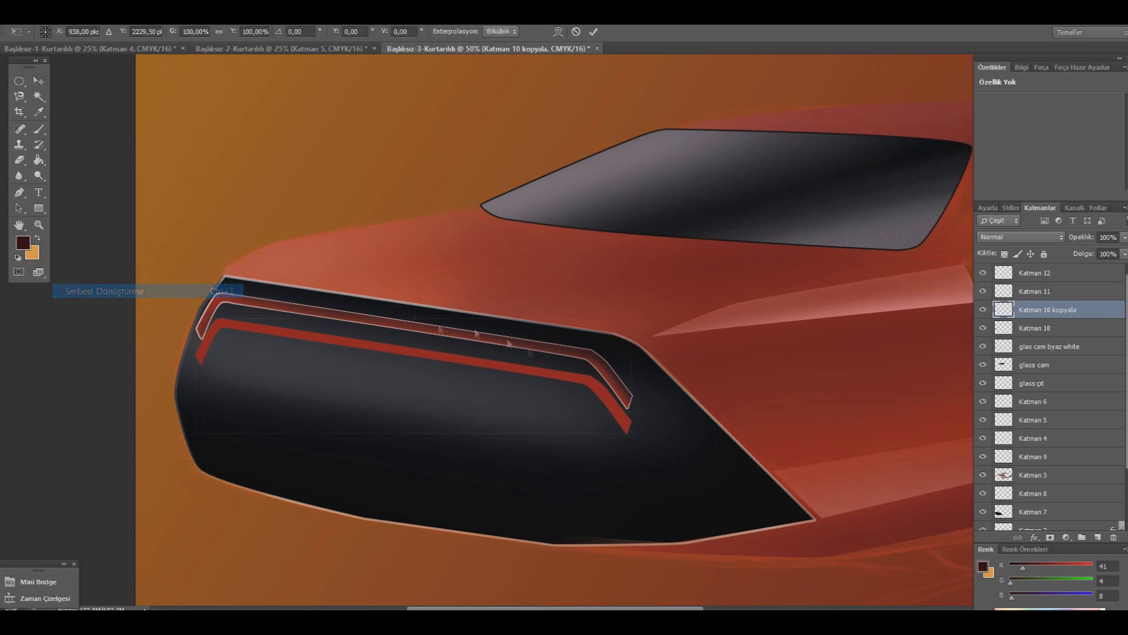
{"action": "left_click_drag", "start_coordinate": [633, 313], "coordinate": [522, 402]}
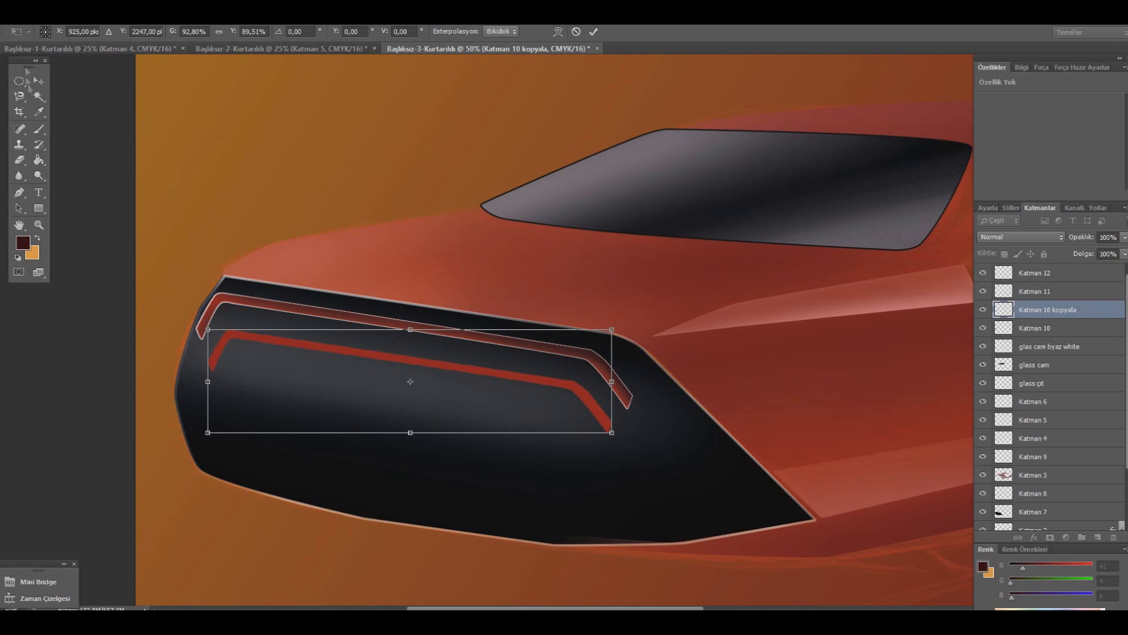
{"action": "key", "text": "v"}
{"action": "left_click", "coordinate": [509, 238]}
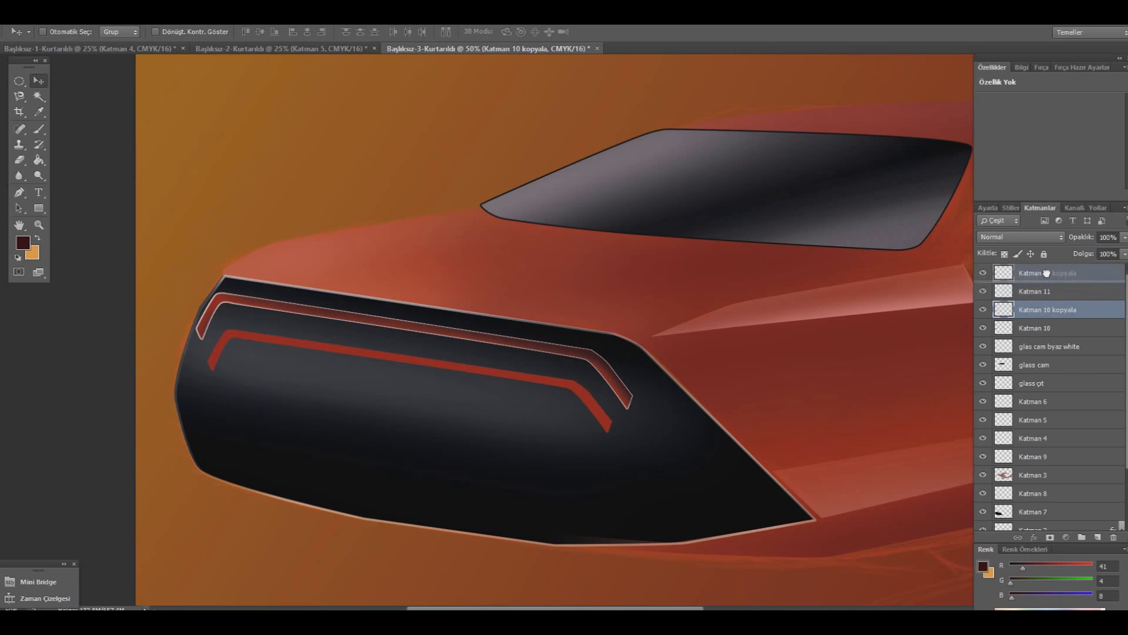
{"action": "left_click_drag", "start_coordinate": [1056, 317], "coordinate": [1044, 272]}
{"action": "left_click_drag", "start_coordinate": [453, 363], "coordinate": [445, 313]}
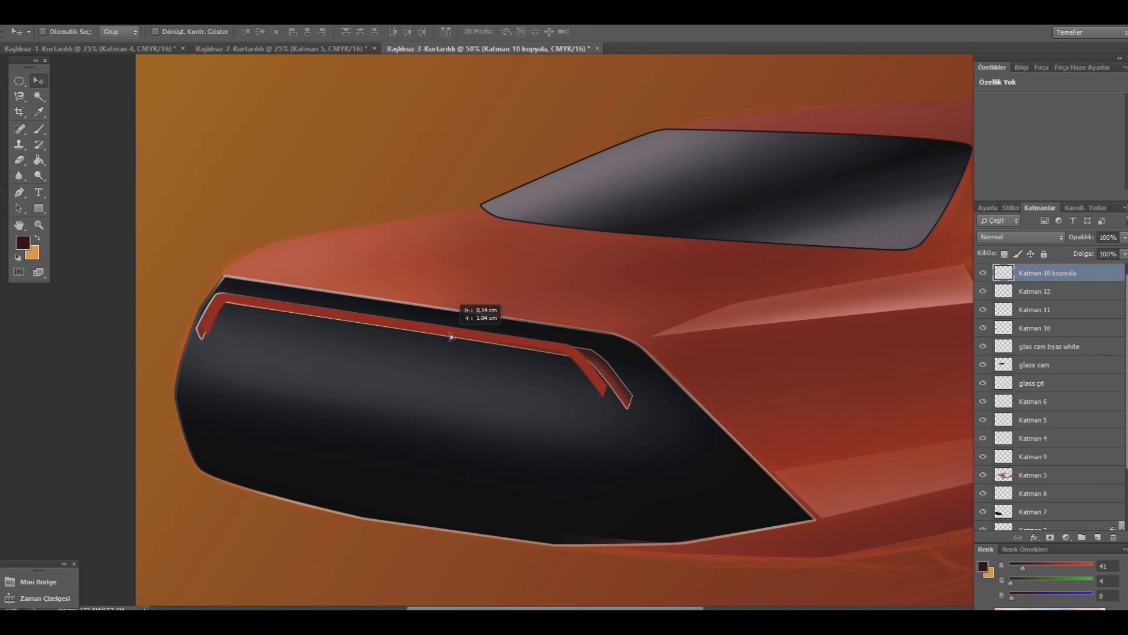
- Widen the stripe copy to about 105%, flatten it vertically and adjust its rotation
{"action": "left_click", "coordinate": [59, 17]}
{"action": "left_click", "coordinate": [147, 292]}
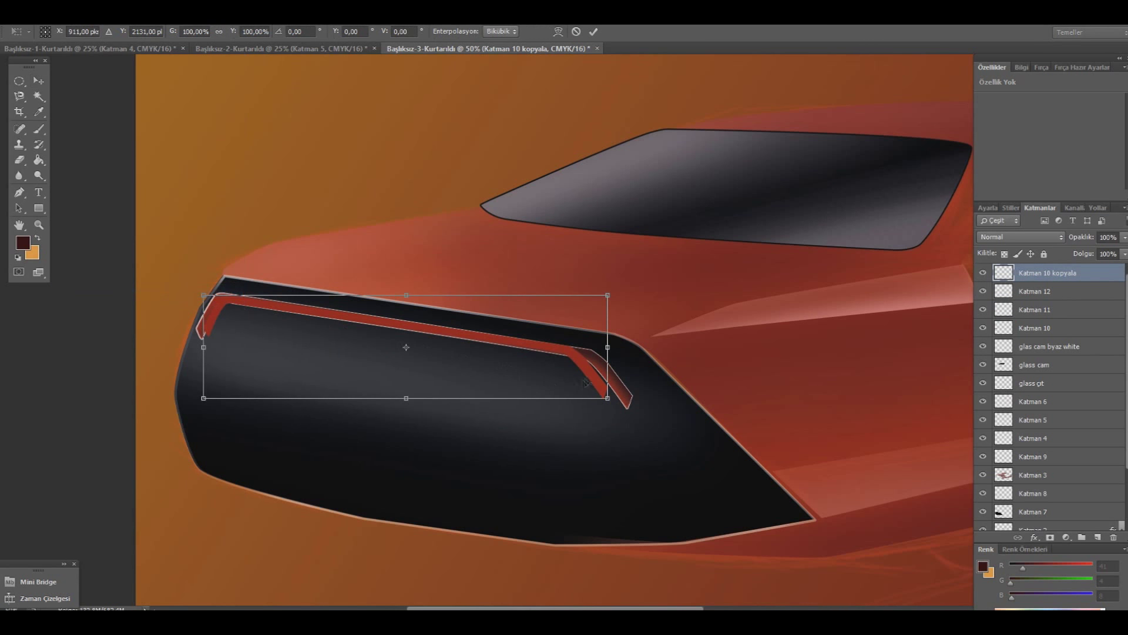
{"action": "left_click_drag", "start_coordinate": [610, 347], "coordinate": [627, 347]}
{"action": "left_click_drag", "start_coordinate": [203, 346], "coordinate": [195, 345]}
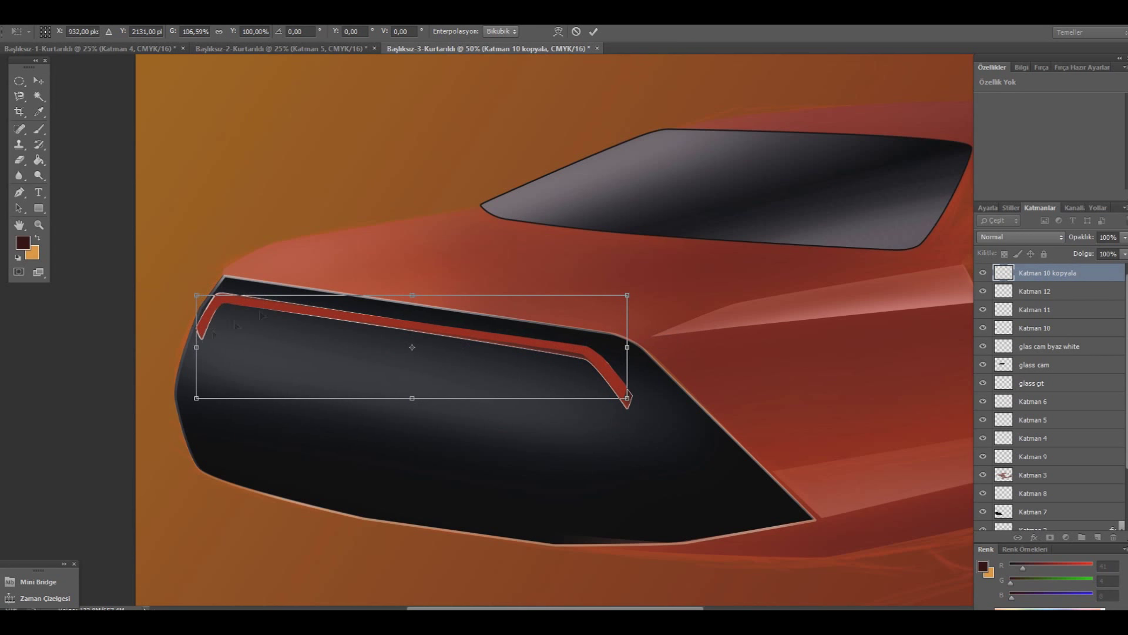
{"action": "left_click_drag", "start_coordinate": [412, 297], "coordinate": [413, 329]}
{"action": "mouse_move", "coordinate": [602, 208]}
{"action": "left_mouse_down"}
{"action": "mouse_move", "coordinate": [615, 228]}
{"action": "mouse_move", "coordinate": [605, 217]}
{"action": "left_mouse_up"}
{"action": "left_click_drag", "start_coordinate": [579, 322], "coordinate": [582, 334]}
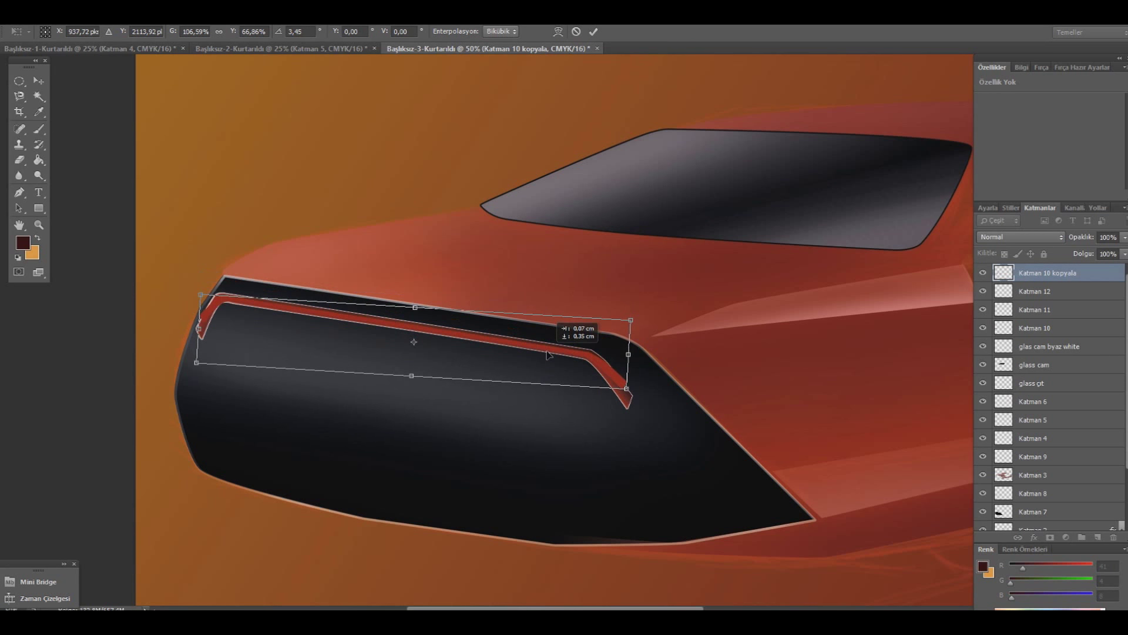
- Skew the stripe copy to the grille angle and apply, then delete it and add a new layer
{"action": "left_click_drag", "start_coordinate": [195, 365], "coordinate": [196, 361]}
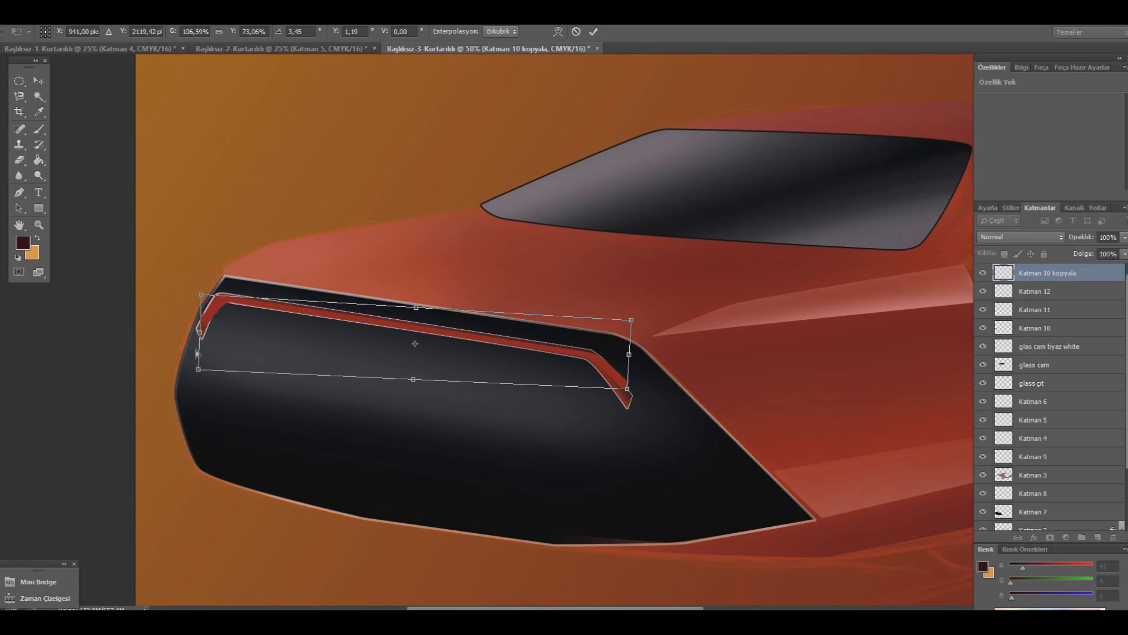
{"action": "left_click_drag", "start_coordinate": [201, 295], "coordinate": [179, 283]}
{"action": "left_click_drag", "start_coordinate": [198, 369], "coordinate": [210, 388]}
{"action": "key", "text": "Return"}
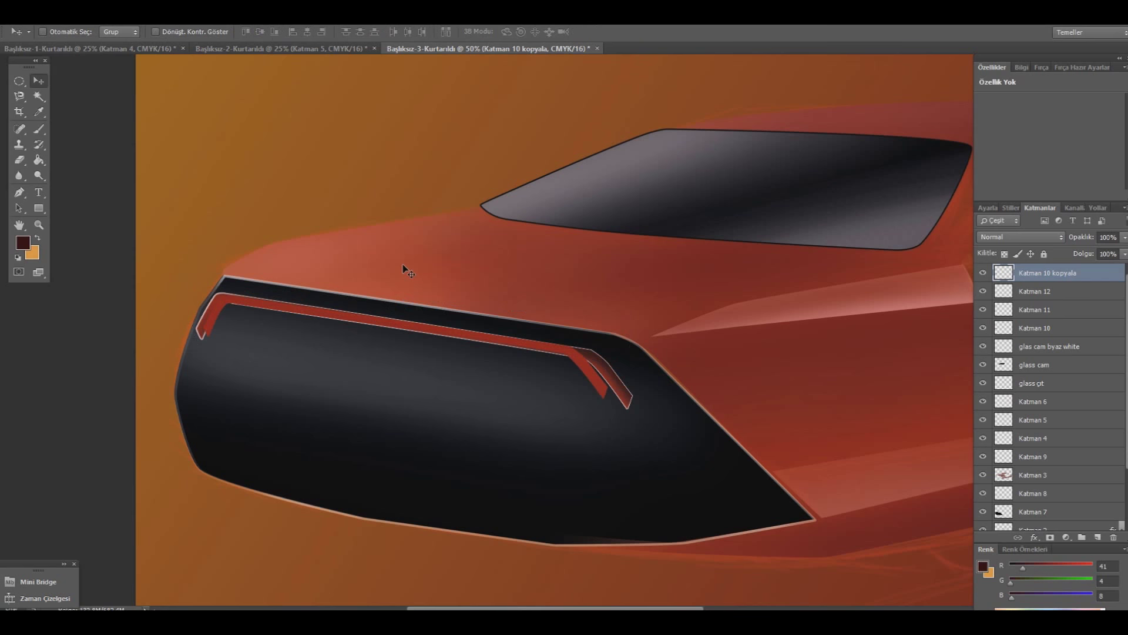
{"action": "key", "text": "Delete"}
{"action": "left_click", "coordinate": [1097, 537]}
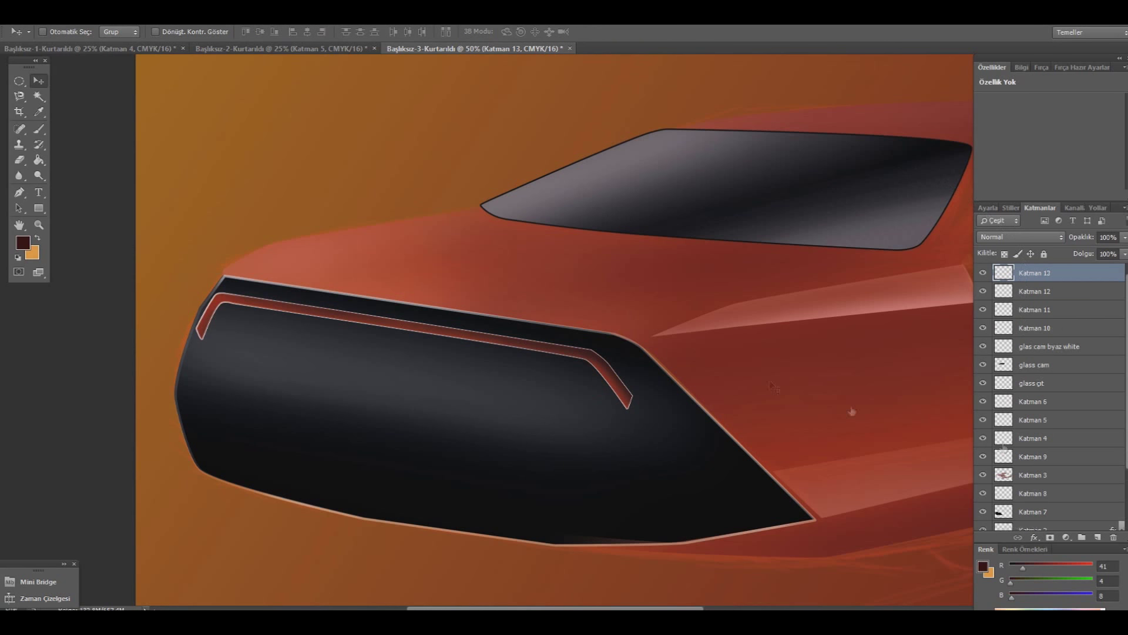
- Draw a Pen path along the red stripe from its left end around the right bend, cancelling Stroke Path
{"action": "left_click", "coordinate": [20, 193]}
{"action": "left_click", "coordinate": [201, 327]}
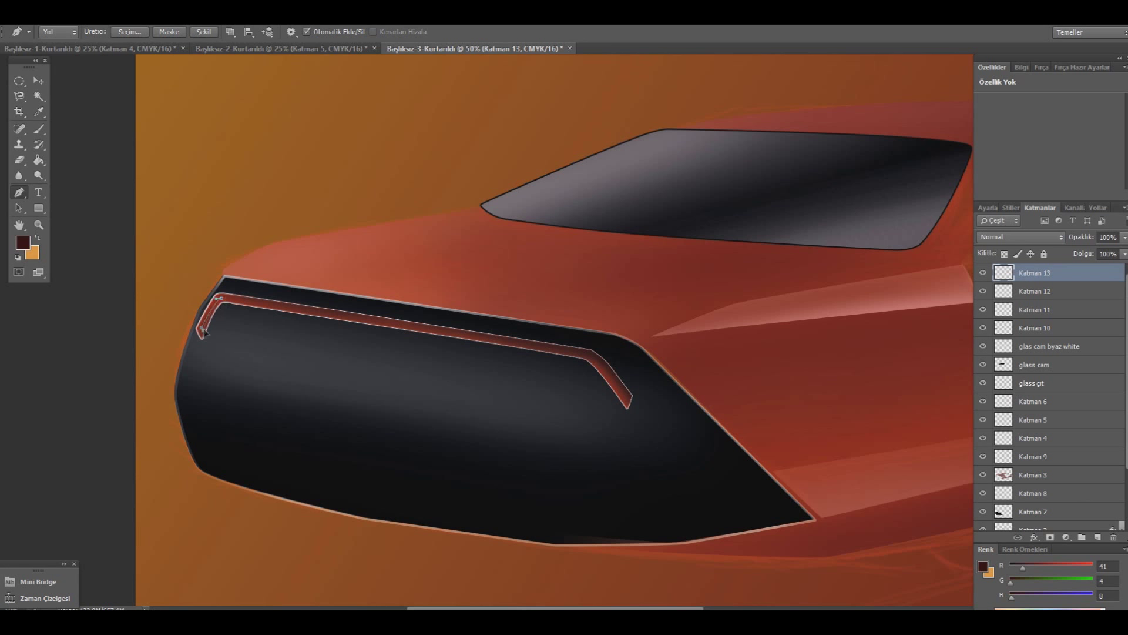
{"action": "left_click", "coordinate": [586, 355]}
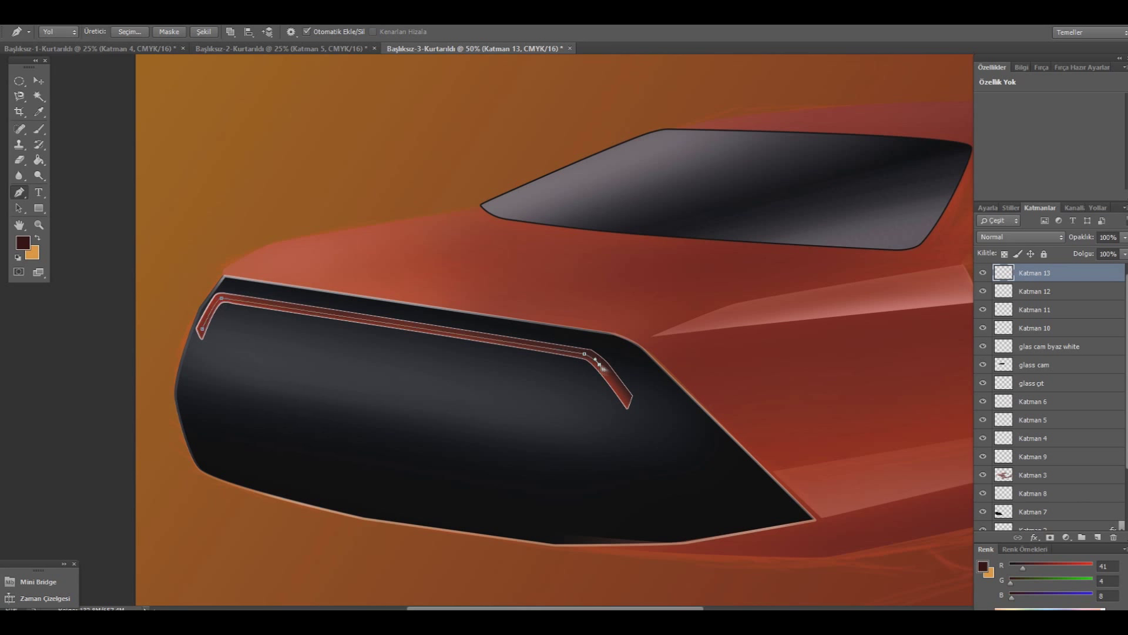
{"action": "left_click_drag", "start_coordinate": [603, 370], "coordinate": [605, 368]}
{"action": "right_click", "coordinate": [430, 259]}
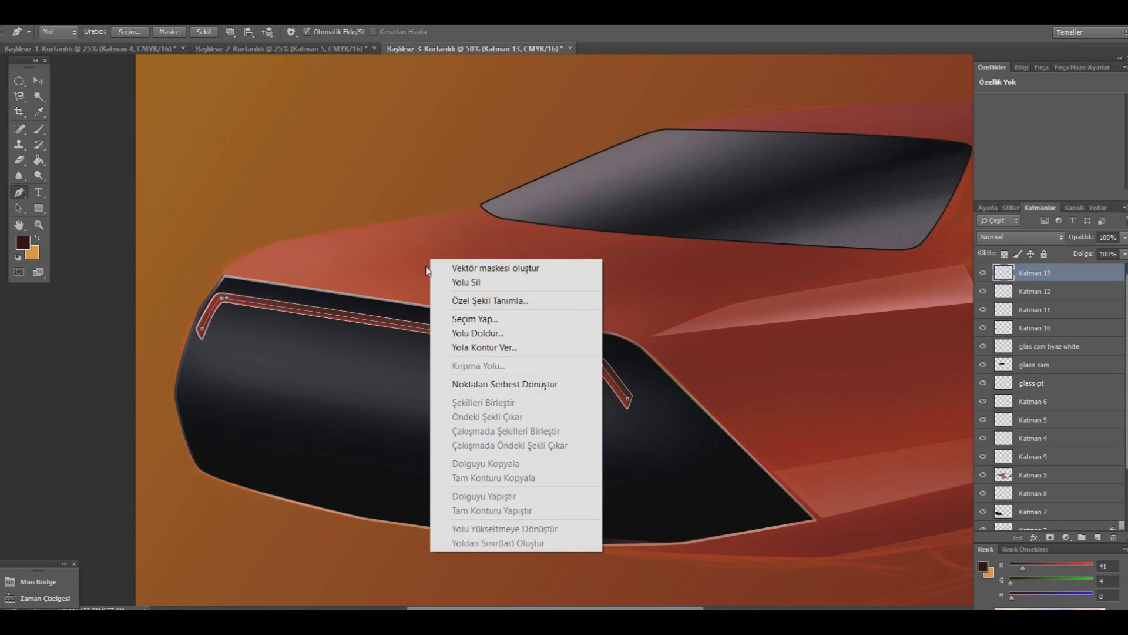
{"action": "left_click", "coordinate": [499, 320]}
{"action": "left_click", "coordinate": [506, 348]}
{"action": "left_click", "coordinate": [659, 246]}
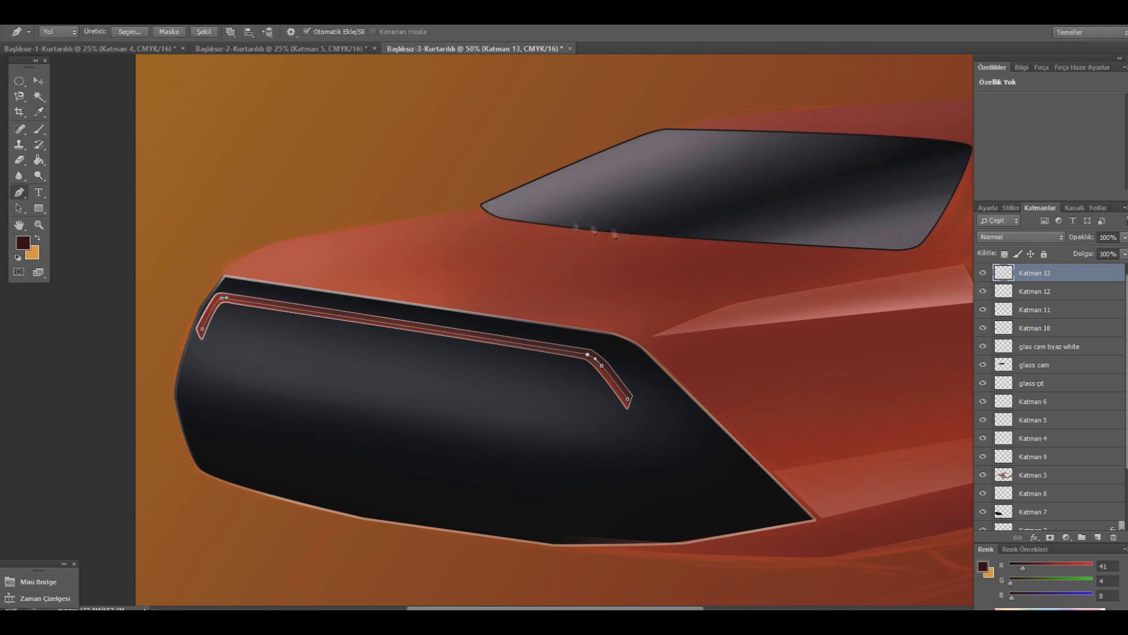
- Set the foreground colour to a near-white pale pink, #fff1f1
{"action": "left_click", "coordinate": [23, 242]}
{"action": "left_click", "coordinate": [680, 411]}
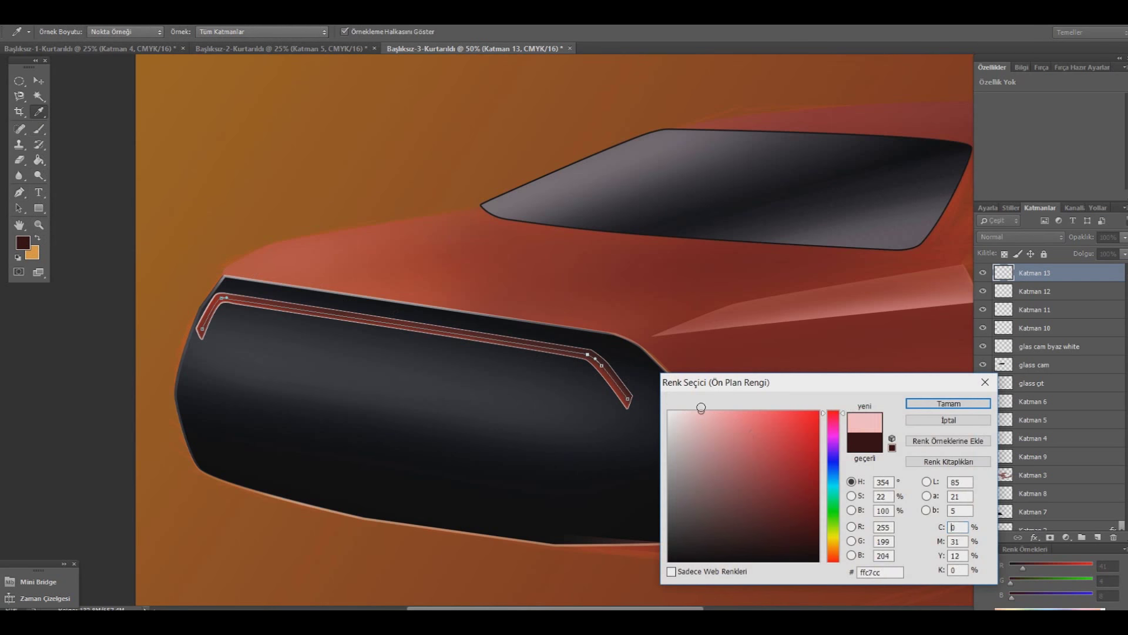
{"action": "left_click", "coordinate": [839, 542]}
{"action": "left_click_drag", "start_coordinate": [839, 546], "coordinate": [840, 551]}
{"action": "left_click", "coordinate": [697, 412]}
{"action": "left_click", "coordinate": [833, 411]}
{"action": "left_click", "coordinate": [685, 411]}
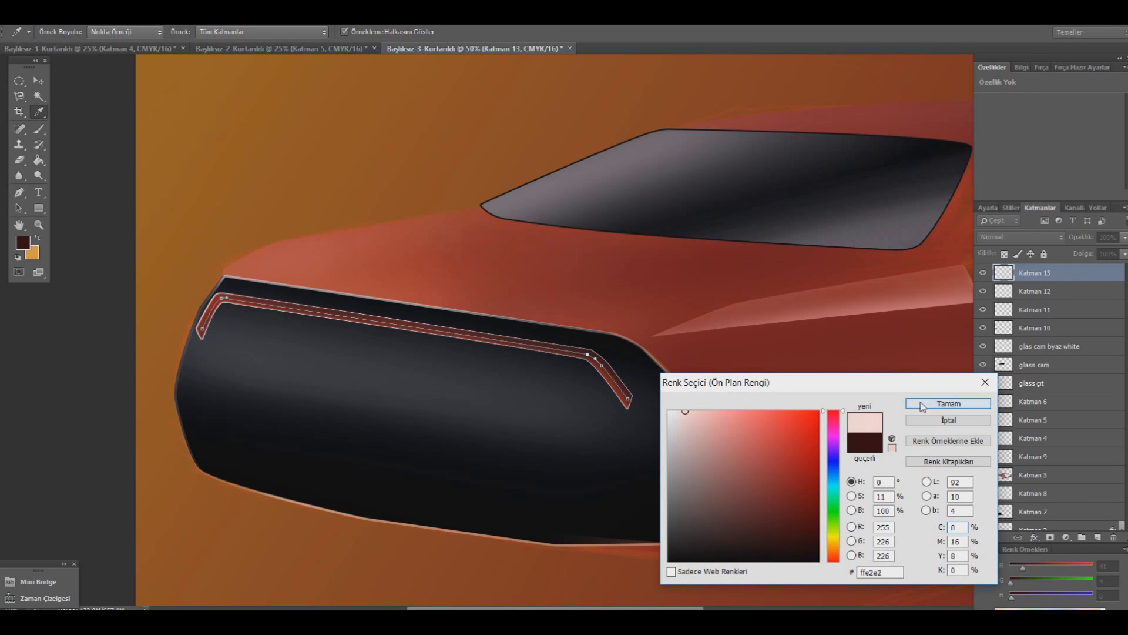
{"action": "left_click", "coordinate": [677, 411]}
{"action": "left_click", "coordinate": [938, 403]}
- Choose a hard round 23 px brush with slightly lowered flow
{"action": "key", "text": "b"}
{"action": "left_click", "coordinate": [52, 32]}
{"action": "left_click", "coordinate": [120, 124]}
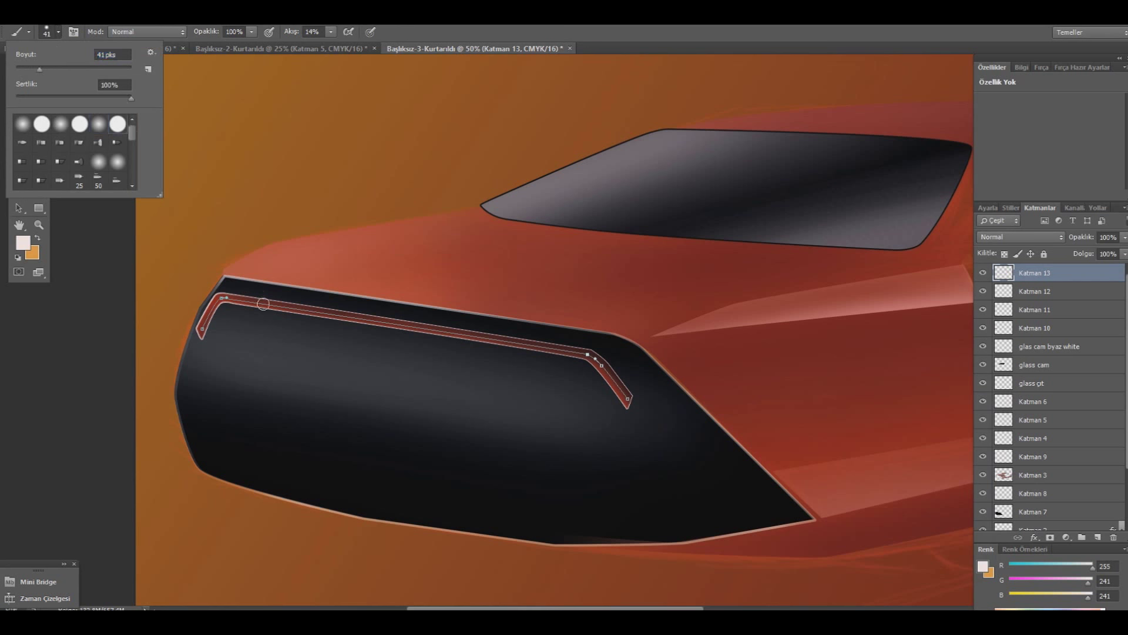
{"action": "left_click_drag", "start_coordinate": [44, 71], "coordinate": [30, 71]}
{"action": "left_click_drag", "start_coordinate": [331, 31], "coordinate": [333, 49]}
- Stroke the path with the pale brush, delete the path, and open the layer's Blending Options
{"action": "key", "text": "p"}
{"action": "right_click", "coordinate": [443, 327]}
{"action": "left_click", "coordinate": [520, 123]}
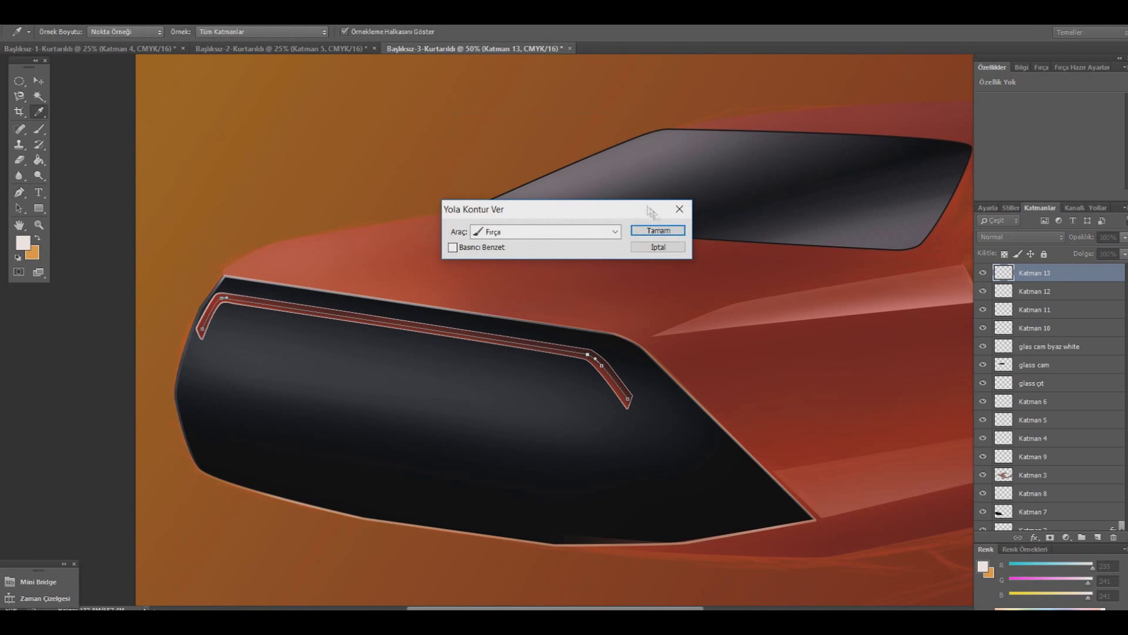
{"action": "left_click", "coordinate": [656, 216]}
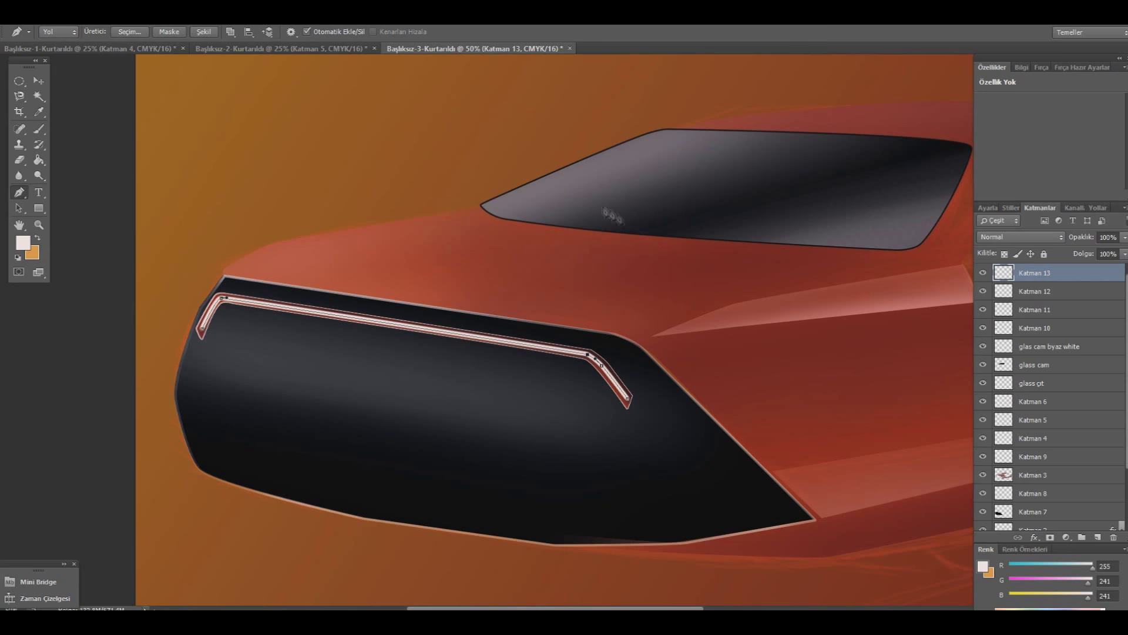
{"action": "right_click", "coordinate": [552, 184]}
{"action": "left_click", "coordinate": [588, 198]}
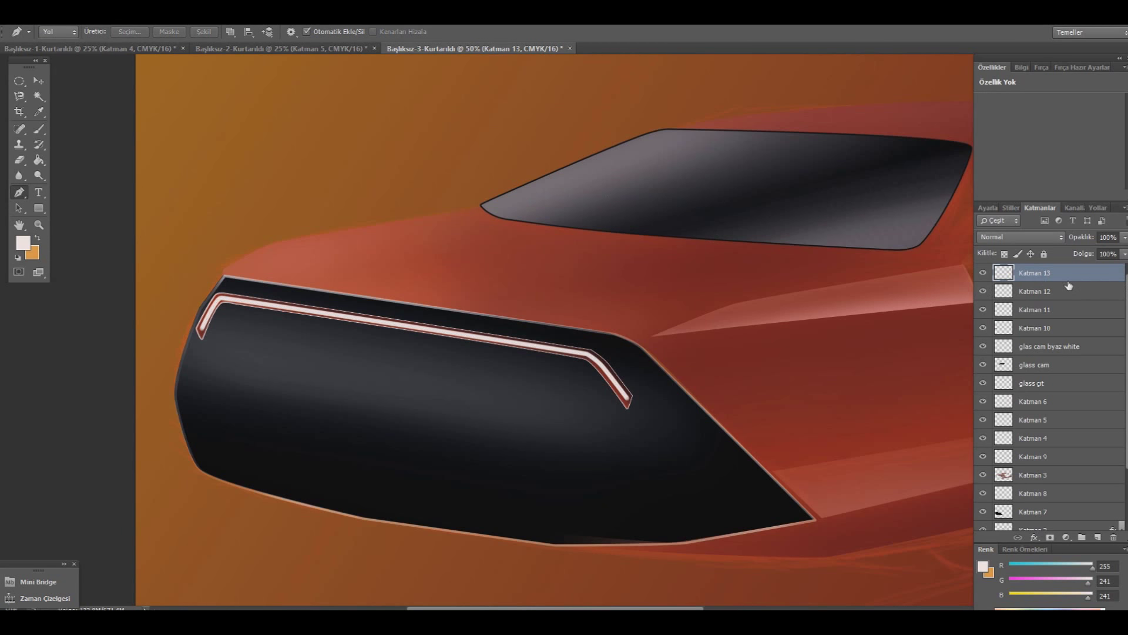
{"action": "right_click", "coordinate": [1069, 285]}
{"action": "left_click", "coordinate": [947, 110]}
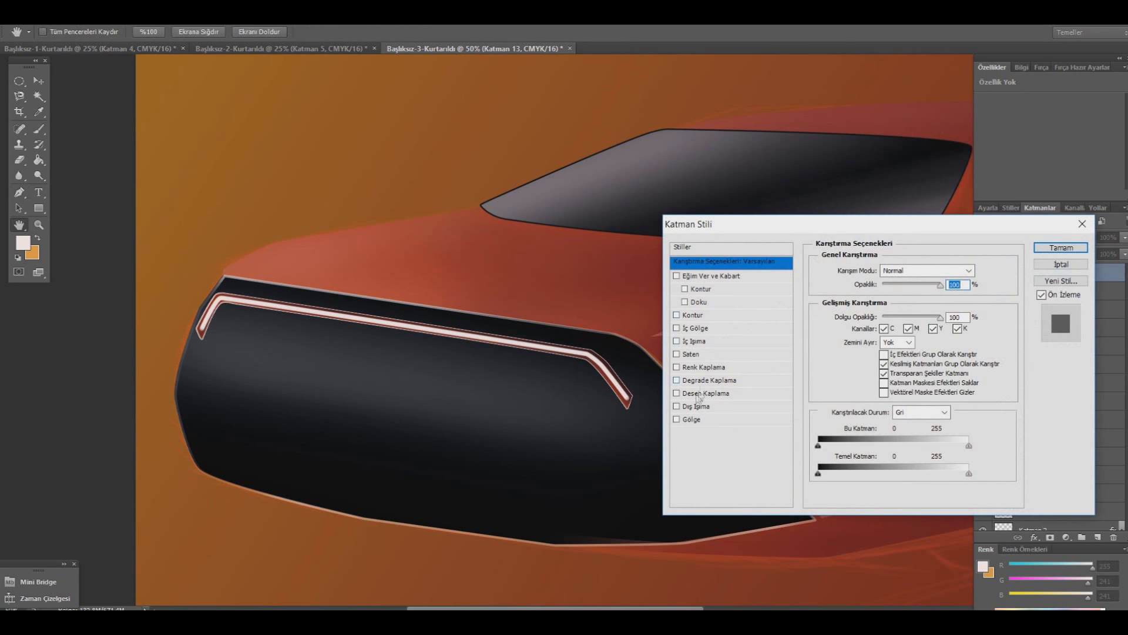
- Enable a pure red Outer Glow with wider spread on the pale line layer
{"action": "left_click", "coordinate": [699, 410]}
{"action": "left_click", "coordinate": [850, 312]}
{"action": "left_click_drag", "start_coordinate": [837, 430], "coordinate": [834, 406]}
{"action": "left_click", "coordinate": [817, 413]}
{"action": "left_click", "coordinate": [949, 403]}
{"action": "left_click_drag", "start_coordinate": [869, 363], "coordinate": [909, 386]}
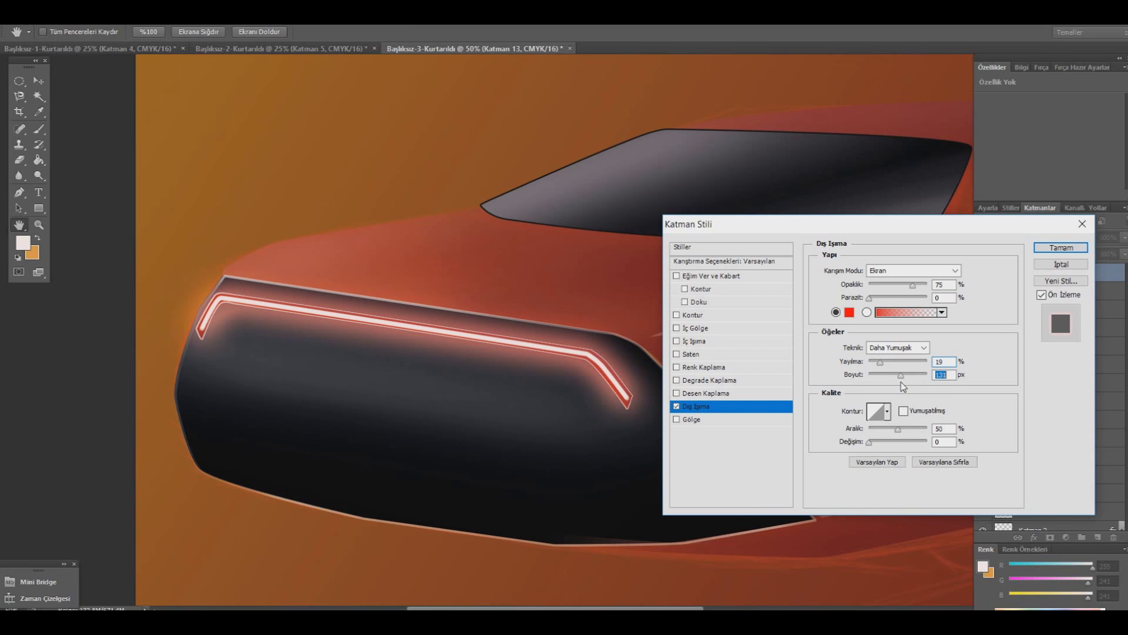
{"action": "left_click", "coordinate": [1061, 248]}
{"action": "key", "text": "ctrl+minus"}
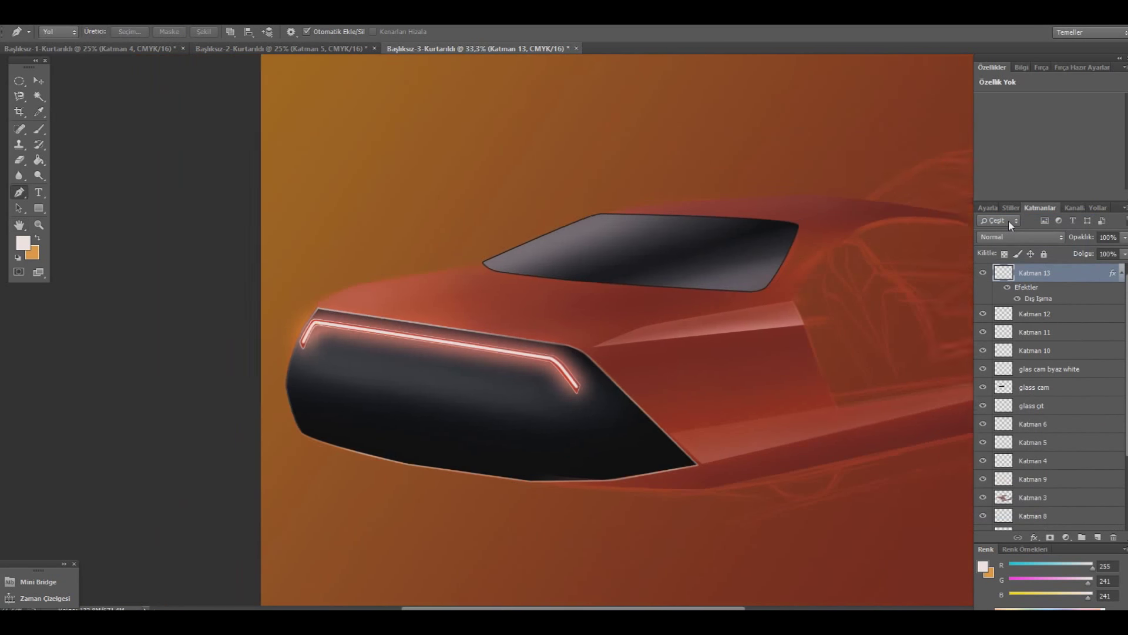
- Rename the glowing line layer to 'ışma glow' at 50% zoom
{"action": "key", "text": "ctrl+minus"}
{"action": "key", "text": "ctrl+plus"}
{"action": "key", "text": "ctrl+plus"}
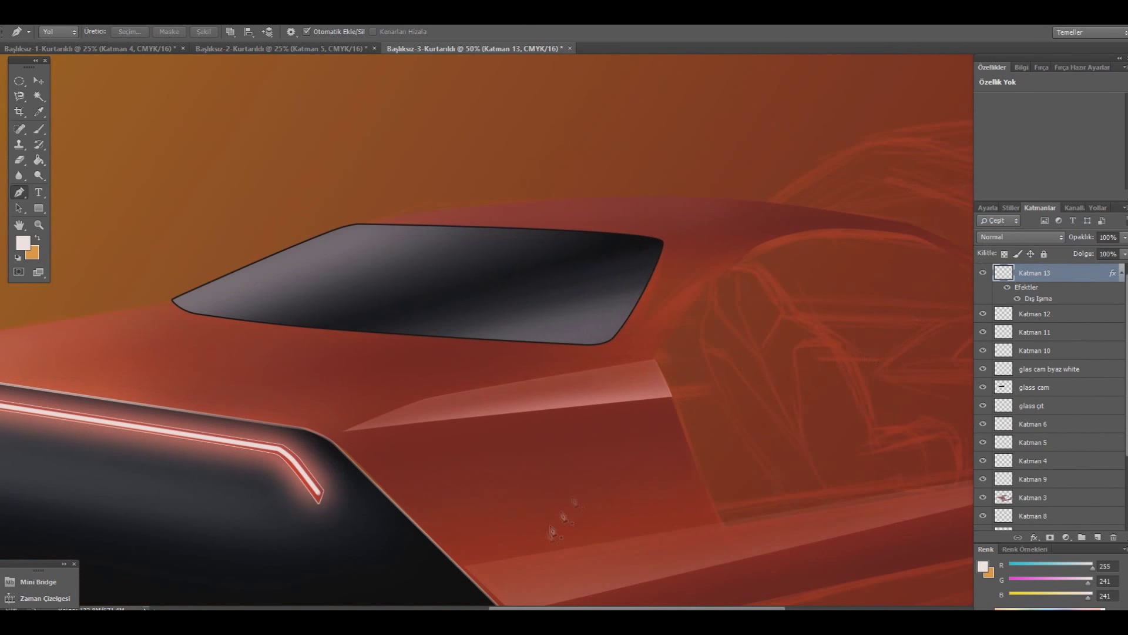
{"action": "left_click_drag", "start_coordinate": [213, 546], "coordinate": [469, 452]}
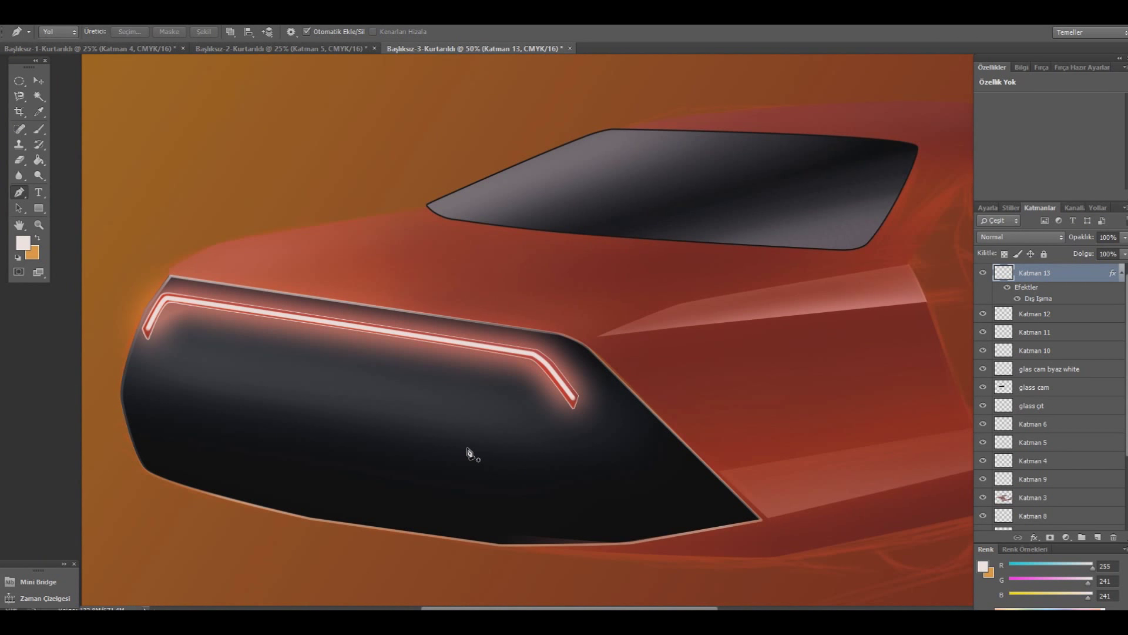
{"action": "double_click", "coordinate": [1045, 274]}
{"action": "type", "text": "ışıma glow"}
{"action": "left_click", "coordinate": [1046, 317]}
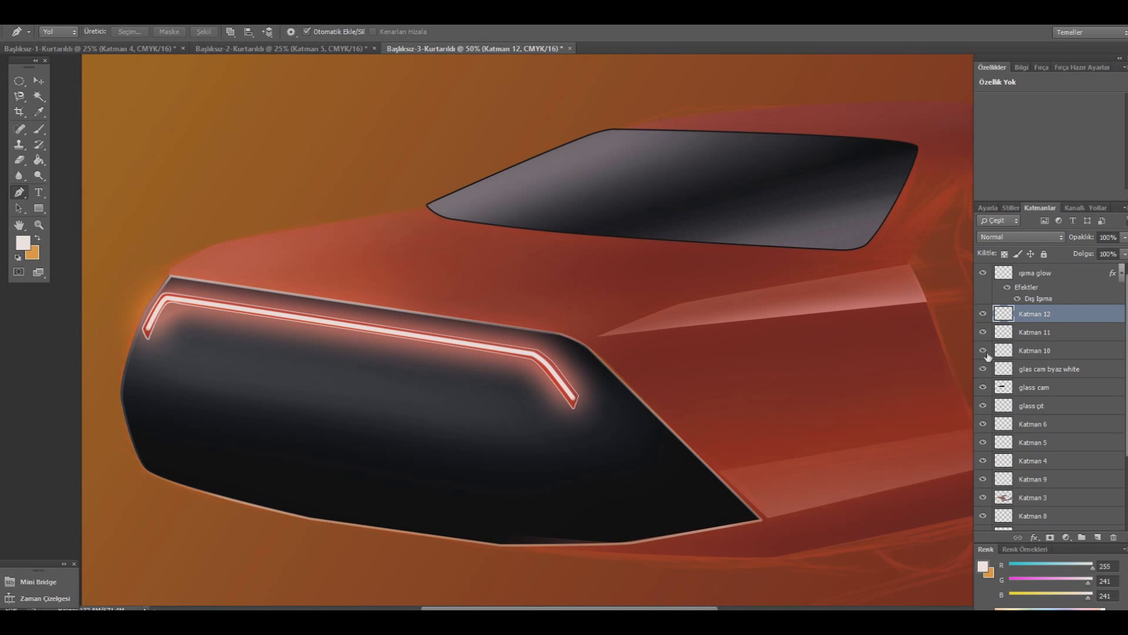
- Compare Katman 10 and 11 visibility, then add a new empty layer above Katman 10
{"action": "left_click", "coordinate": [983, 351]}
{"action": "left_click", "coordinate": [984, 333]}
{"action": "left_click", "coordinate": [983, 369]}
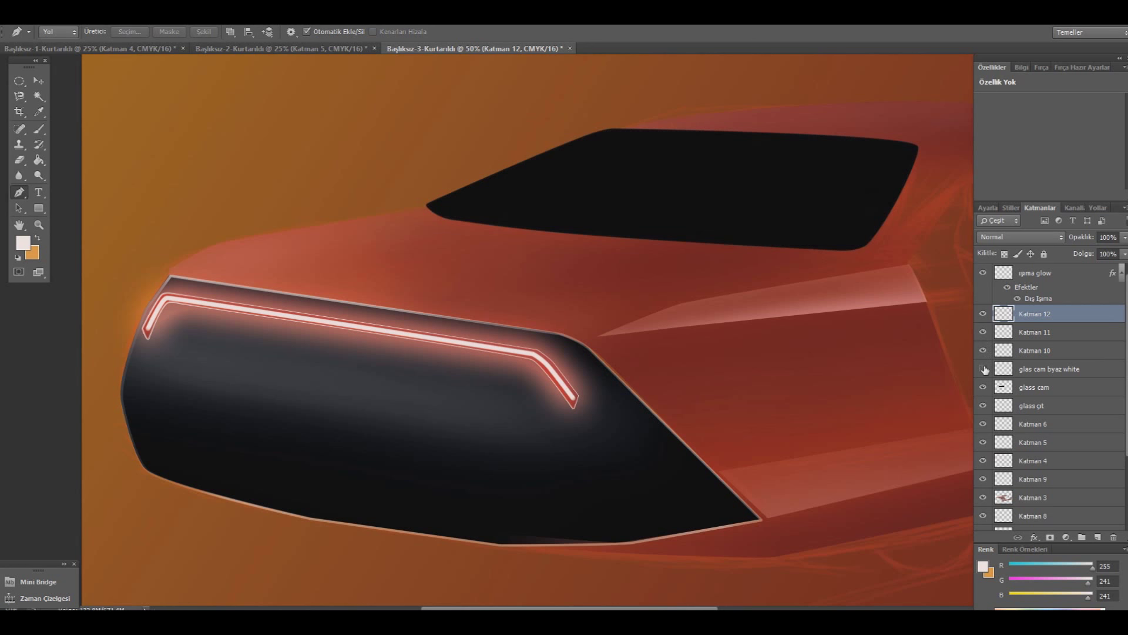
{"action": "left_click", "coordinate": [1041, 336]}
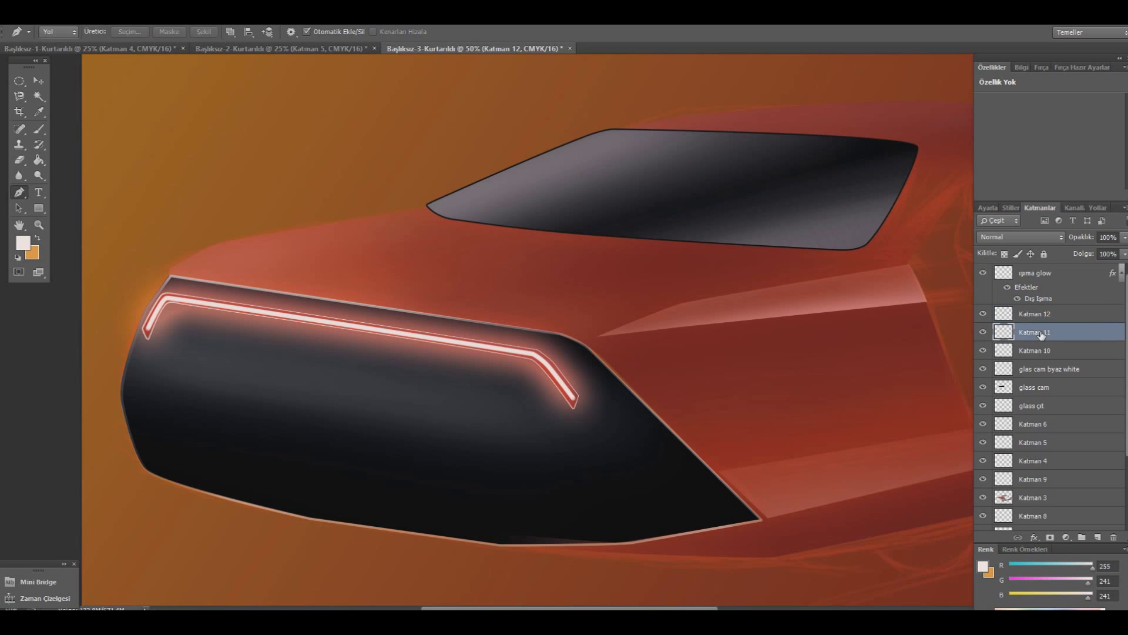
{"action": "left_click", "coordinate": [1045, 352]}
{"action": "left_click", "coordinate": [1098, 537]}
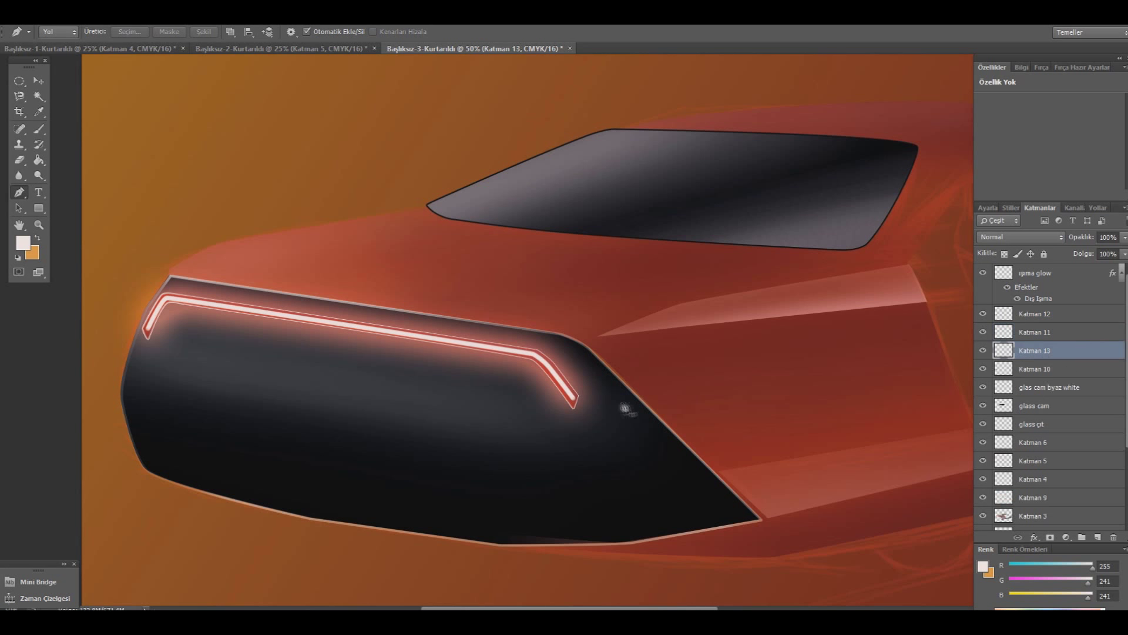
- Outline a thin triangle at the grille's upper-right corner with the Pen tool
{"action": "left_click", "coordinate": [576, 412]}
{"action": "left_click", "coordinate": [613, 393]}
{"action": "left_click_drag", "start_coordinate": [615, 393], "coordinate": [627, 402]}
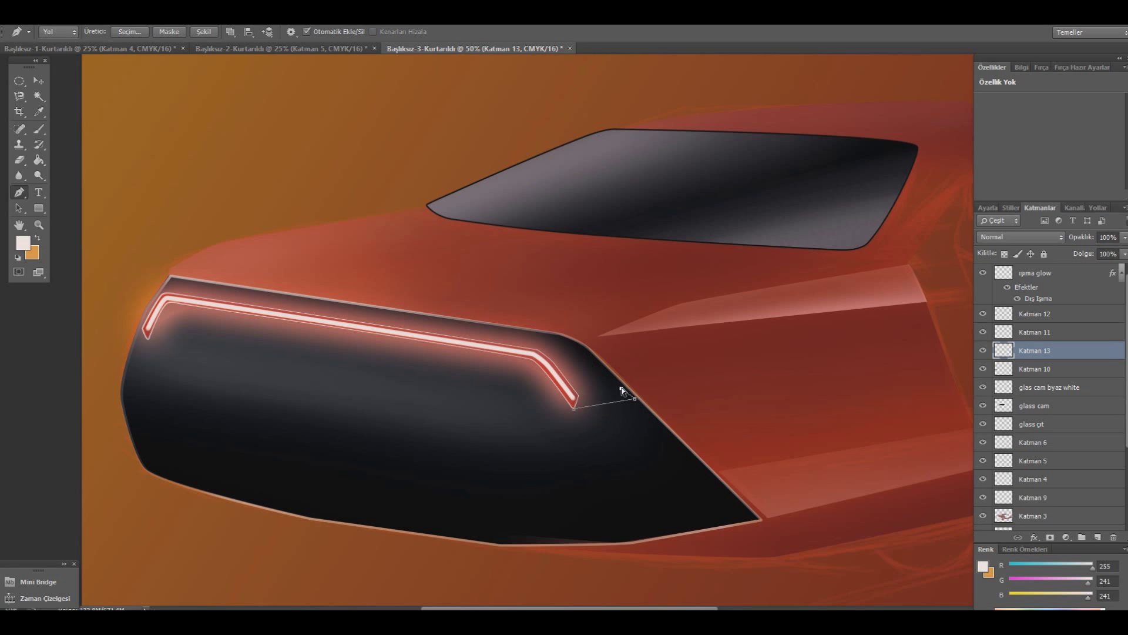
{"action": "left_click", "coordinate": [581, 396]}
{"action": "left_click", "coordinate": [624, 395]}
{"action": "left_click", "coordinate": [599, 363]}
- Extend the path along the body edge and grille top, then select its segments with Direct Selection
{"action": "left_click", "coordinate": [586, 350]}
{"action": "left_click", "coordinate": [546, 335]}
{"action": "left_click_drag", "start_coordinate": [586, 350], "coordinate": [579, 345]}
{"action": "left_click", "coordinate": [531, 331]}
{"action": "left_click", "coordinate": [175, 279]}
{"action": "left_click", "coordinate": [583, 347]}
{"action": "left_click", "coordinate": [552, 340]}
{"action": "left_click", "coordinate": [178, 277], "text": "ctrl"}
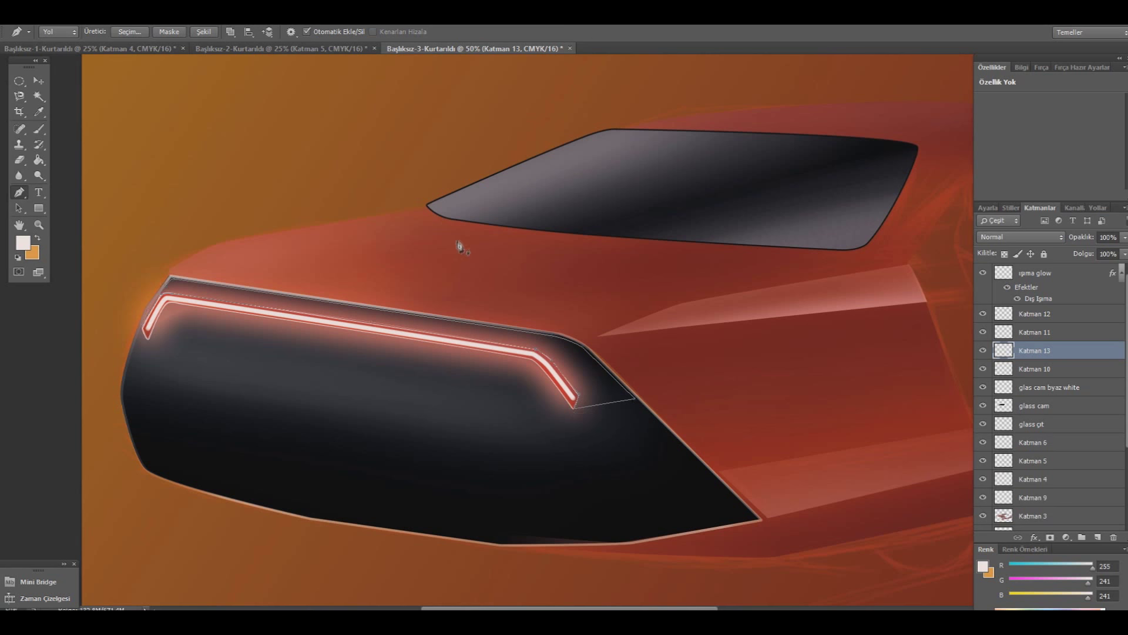
- Turn the outlined path into a selection and set the foreground colour to 575757
{"action": "right_click", "coordinate": [431, 226]}
{"action": "left_click", "coordinate": [473, 279]}
{"action": "left_click", "coordinate": [647, 194]}
{"action": "left_click", "coordinate": [22, 242]}
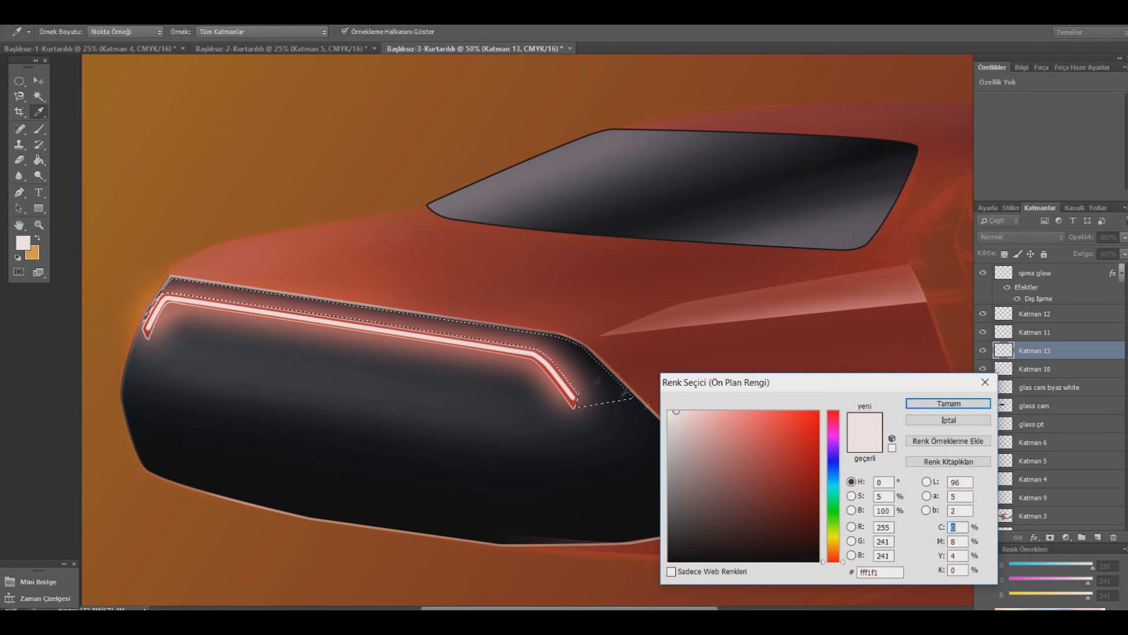
{"action": "left_click", "coordinate": [949, 403]}
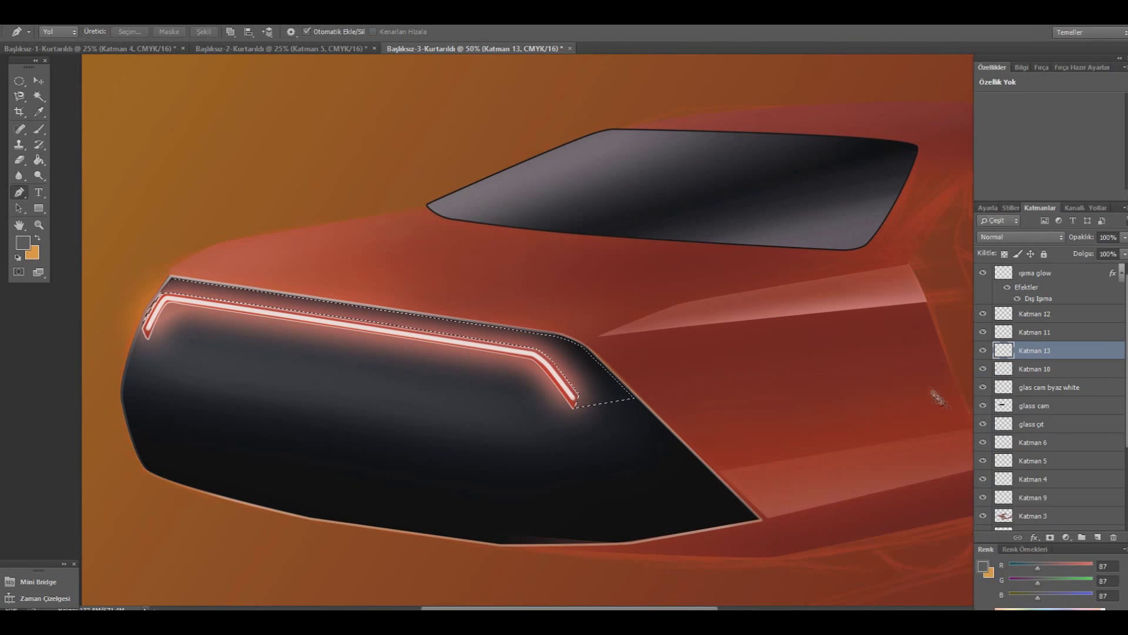
- Softly shade the panel's top edge grey with a soft brush at 1% flow
{"action": "left_click", "coordinate": [39, 128]}
{"action": "left_click", "coordinate": [50, 32]}
{"action": "left_click_drag", "start_coordinate": [331, 31], "coordinate": [314, 44]}
{"action": "left_click", "coordinate": [665, 388]}
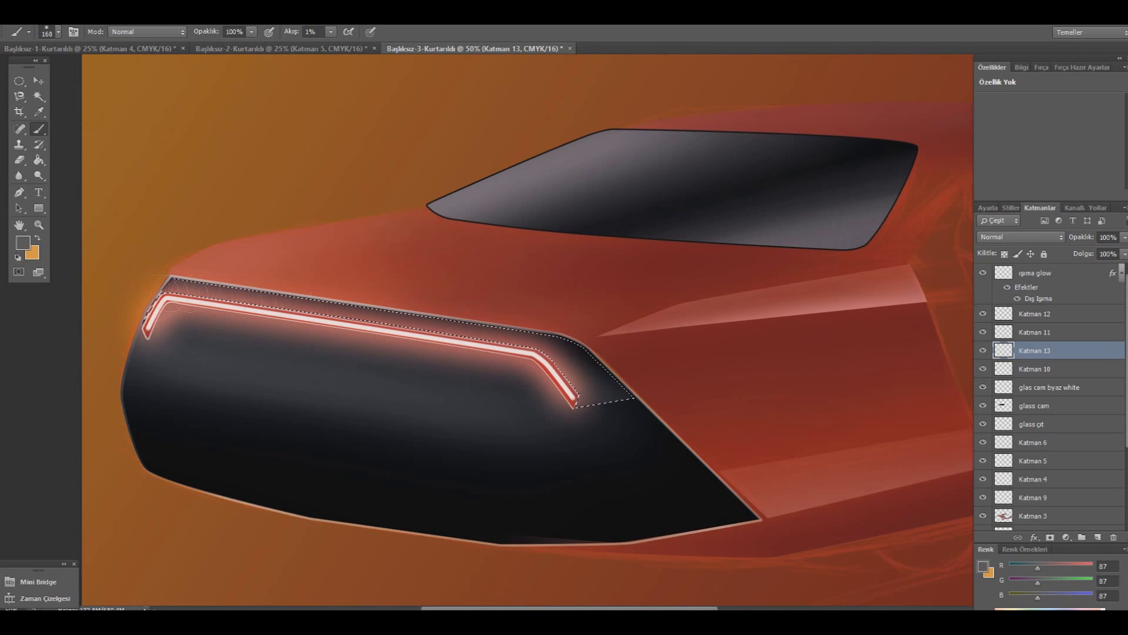
{"action": "left_click_drag", "start_coordinate": [532, 362], "coordinate": [573, 369]}
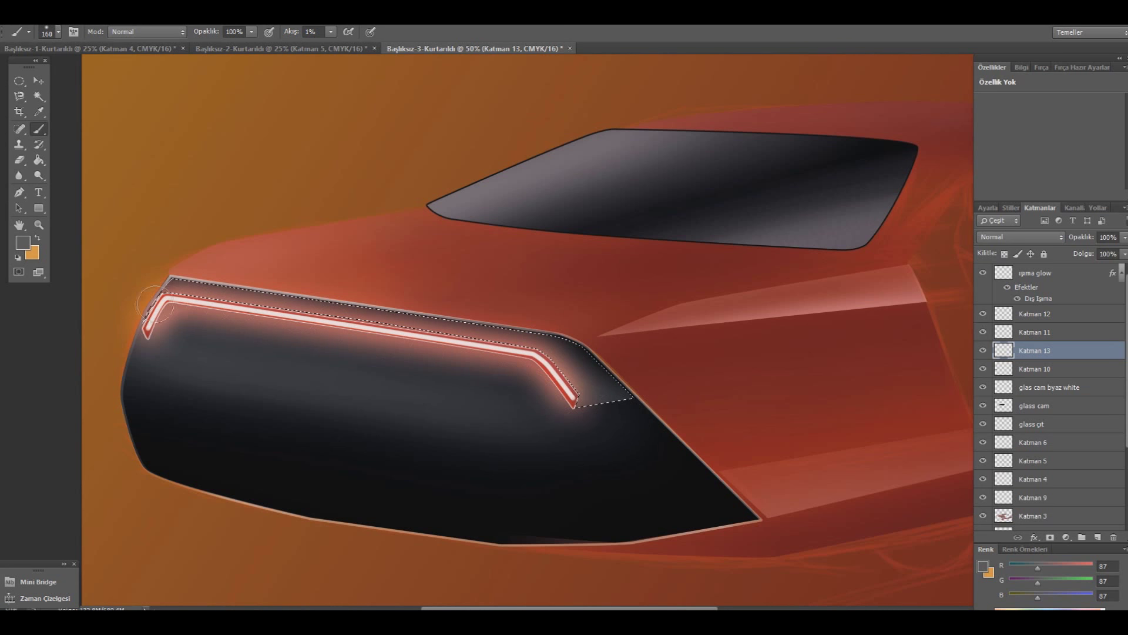
- Lightly erase parts of the grey shading, then deselect
{"action": "left_click", "coordinate": [19, 160]}
{"action": "left_click", "coordinate": [47, 32]}
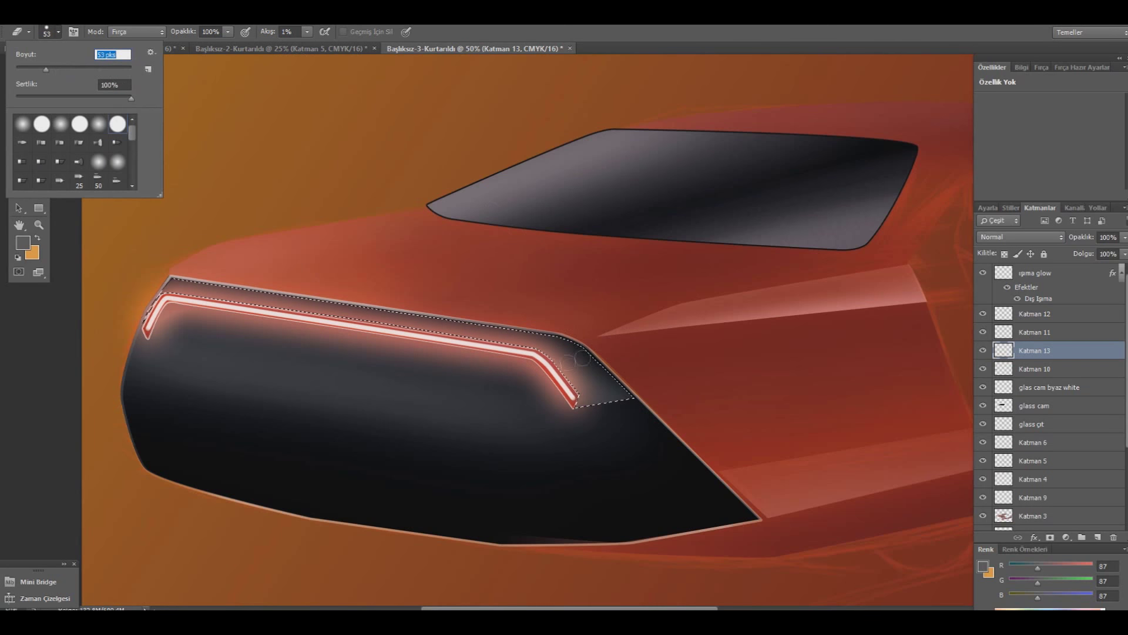
{"action": "key", "text": "Return"}
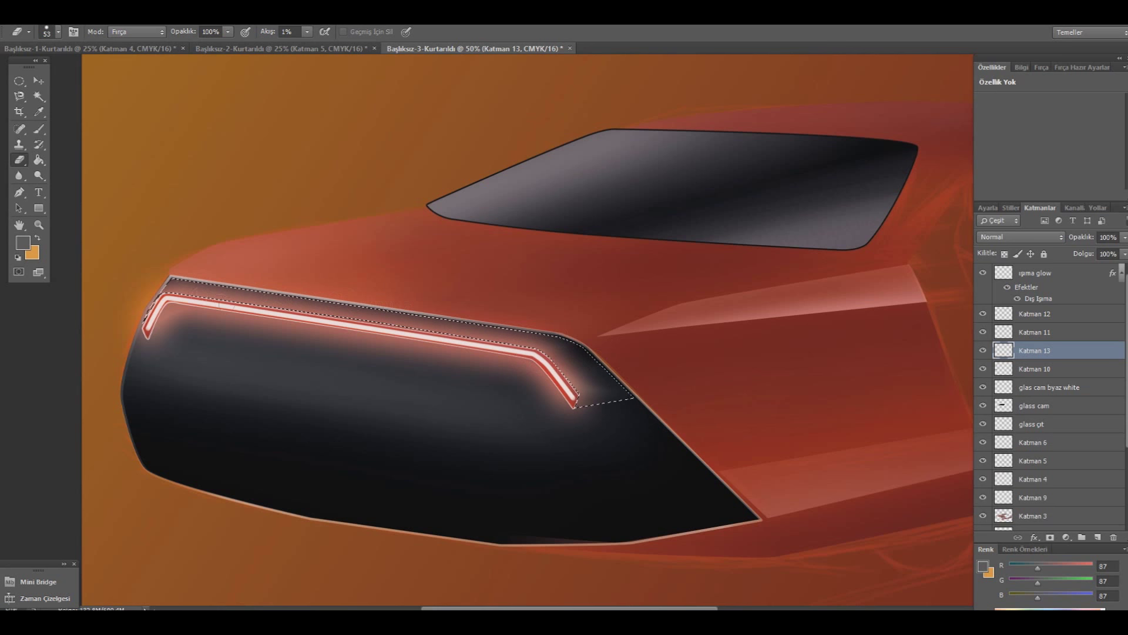
{"action": "left_click_drag", "start_coordinate": [198, 289], "coordinate": [346, 303]}
{"action": "left_click", "coordinate": [19, 80]}
{"action": "key", "text": "ctrl+d"}
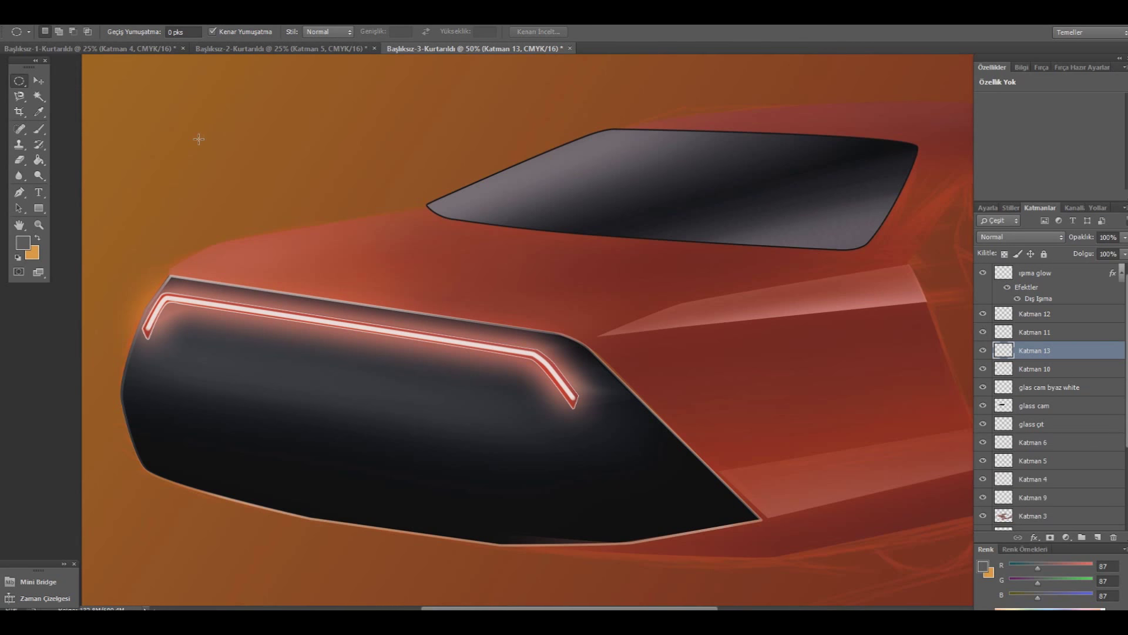
- Reload the selection above the light strip and set the foreground to light grey 235
{"action": "key", "text": "ctrl+minus"}
{"action": "key", "text": "ctrl+plus"}
{"action": "key", "text": "ctrl+plus"}
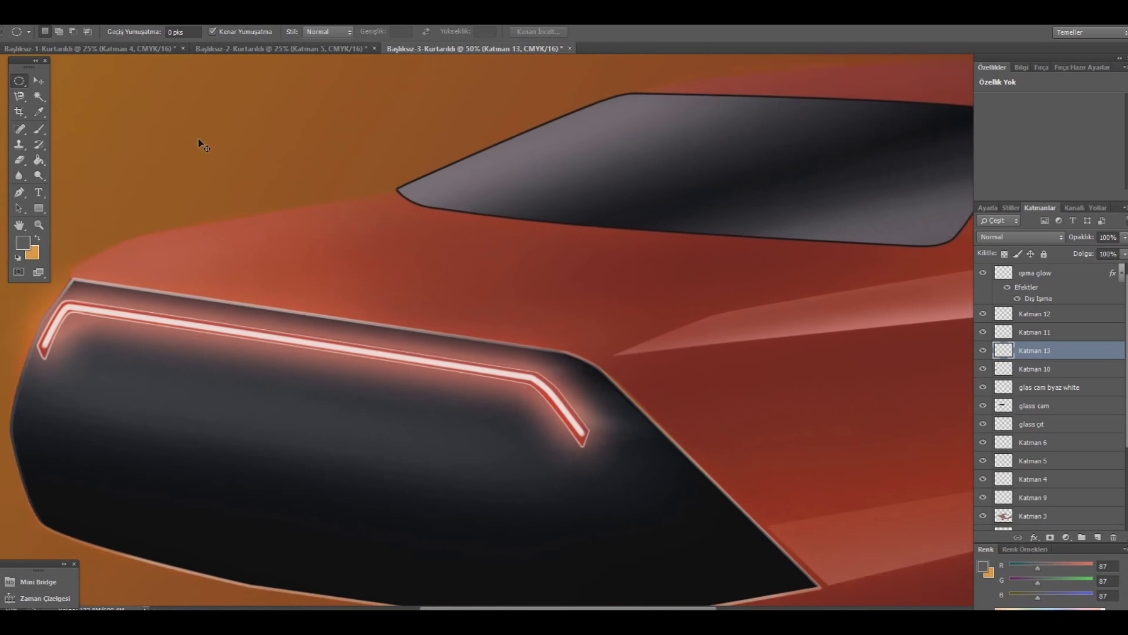
{"action": "key", "text": "ctrl+shift+d"}
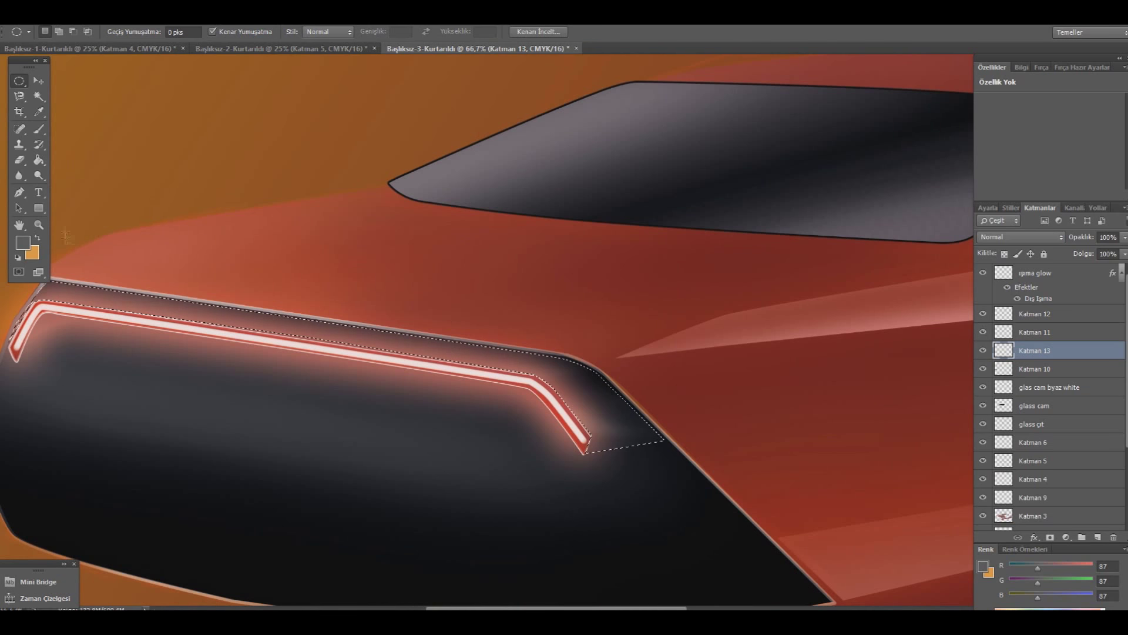
{"action": "left_click", "coordinate": [23, 248]}
{"action": "left_click", "coordinate": [352, 344]}
{"action": "left_click", "coordinate": [949, 405]}
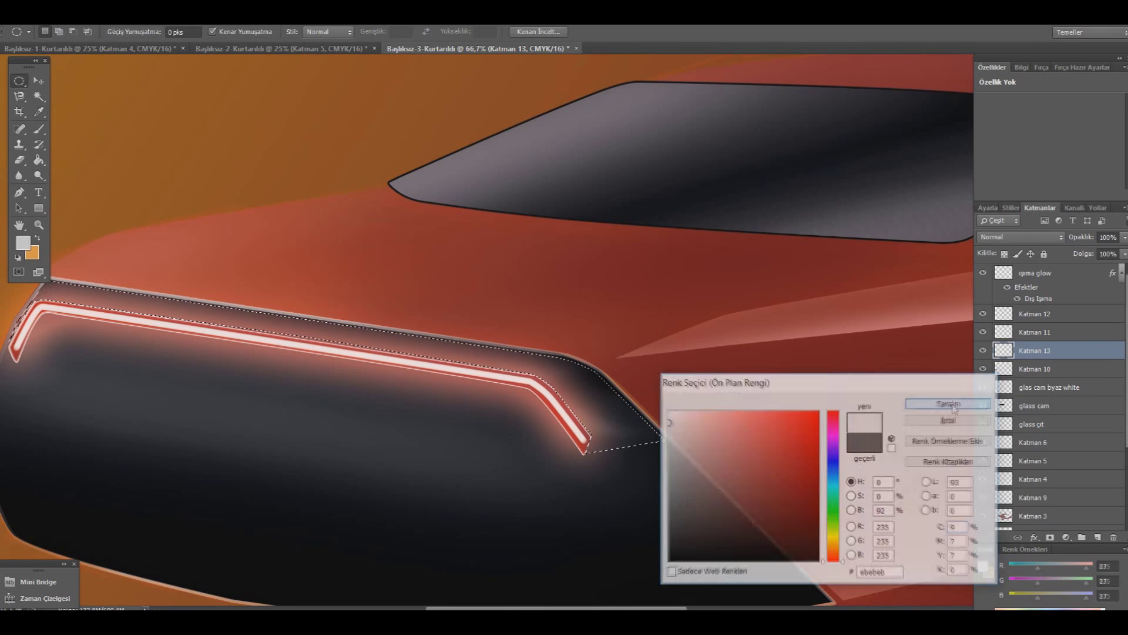
- Brush a soft highlight at the strip's right end, soften it with the Eraser, deselect and zoom out
{"action": "key", "text": "b"}
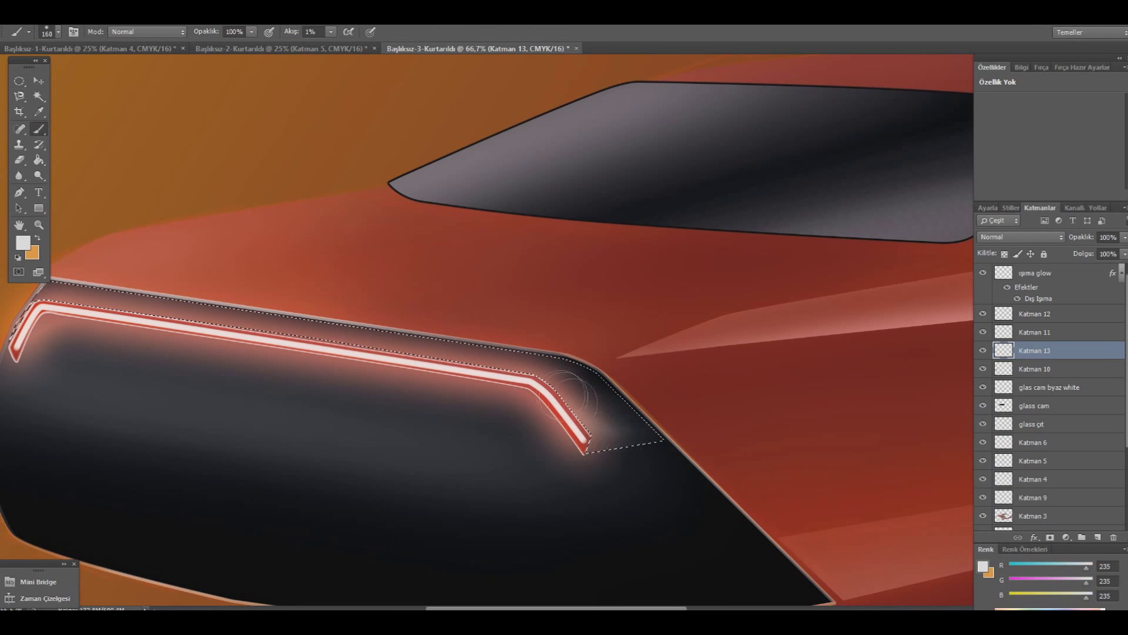
{"action": "mouse_move", "coordinate": [588, 406]}
{"action": "left_mouse_down"}
{"action": "mouse_move", "coordinate": [604, 453]}
{"action": "mouse_move", "coordinate": [623, 423]}
{"action": "left_mouse_up"}
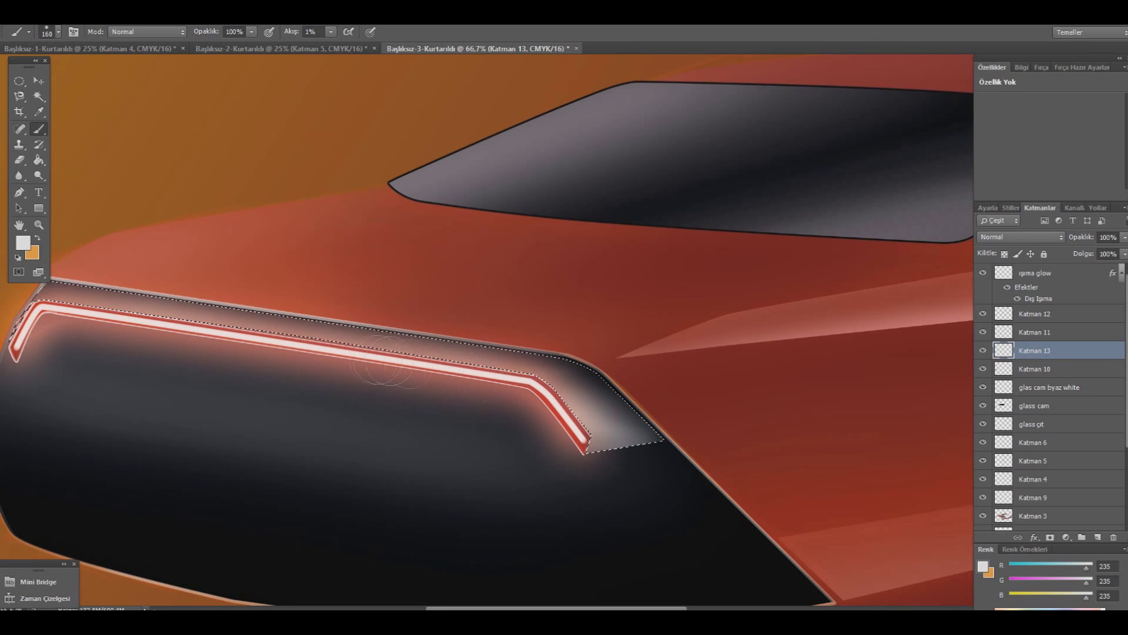
{"action": "left_click_drag", "start_coordinate": [643, 453], "coordinate": [585, 385]}
{"action": "left_click", "coordinate": [19, 160]}
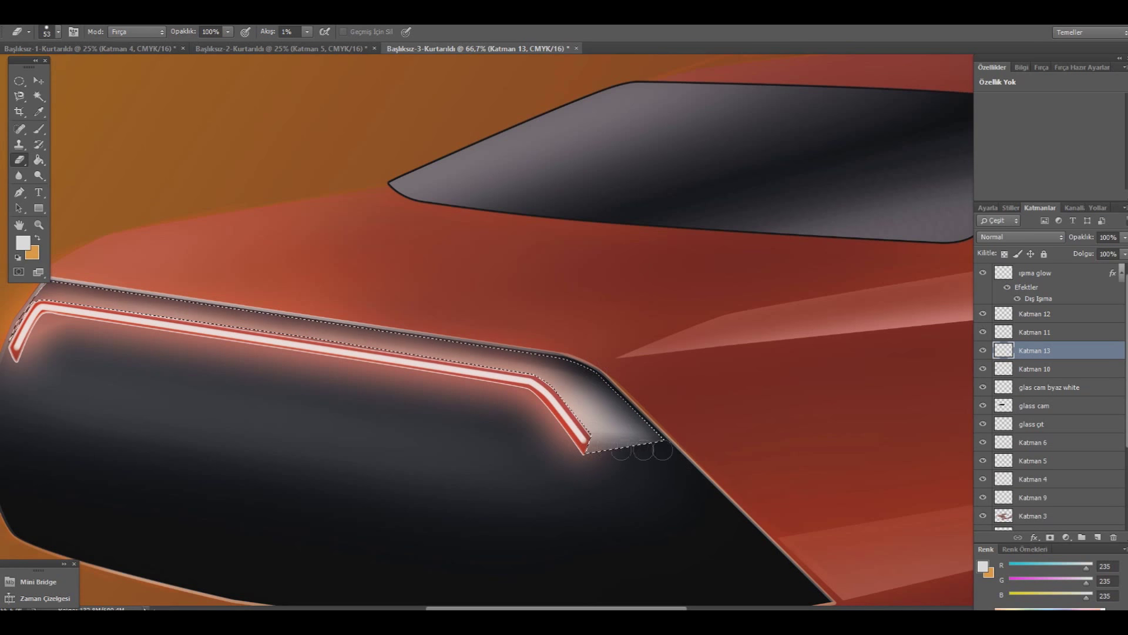
{"action": "left_click_drag", "start_coordinate": [667, 446], "coordinate": [629, 450]}
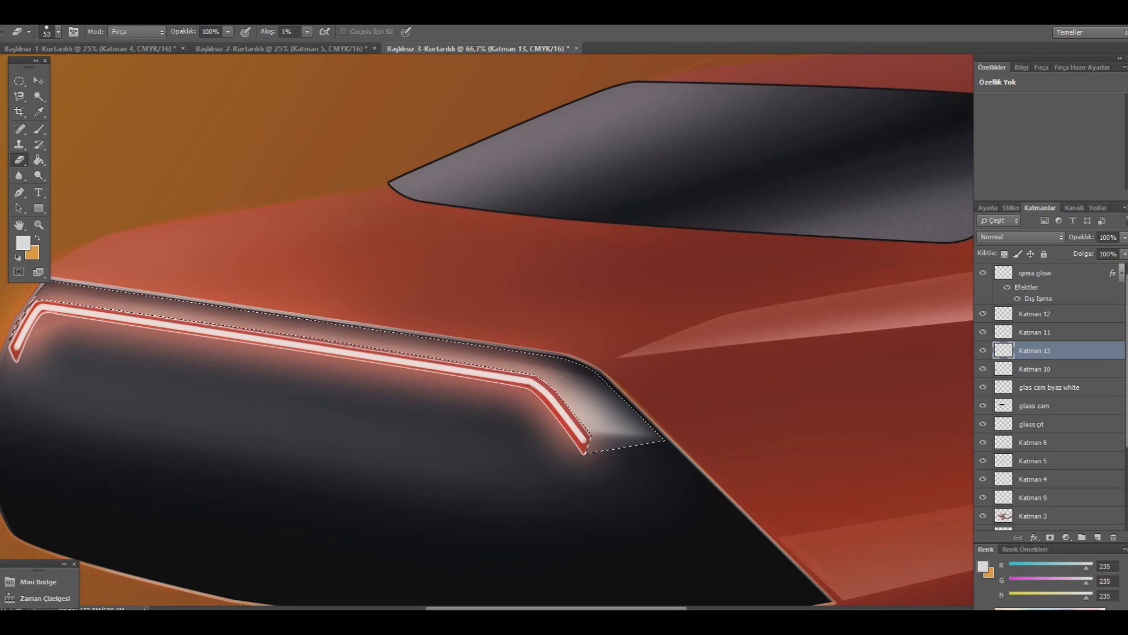
{"action": "left_click_drag", "start_coordinate": [495, 395], "coordinate": [588, 400]}
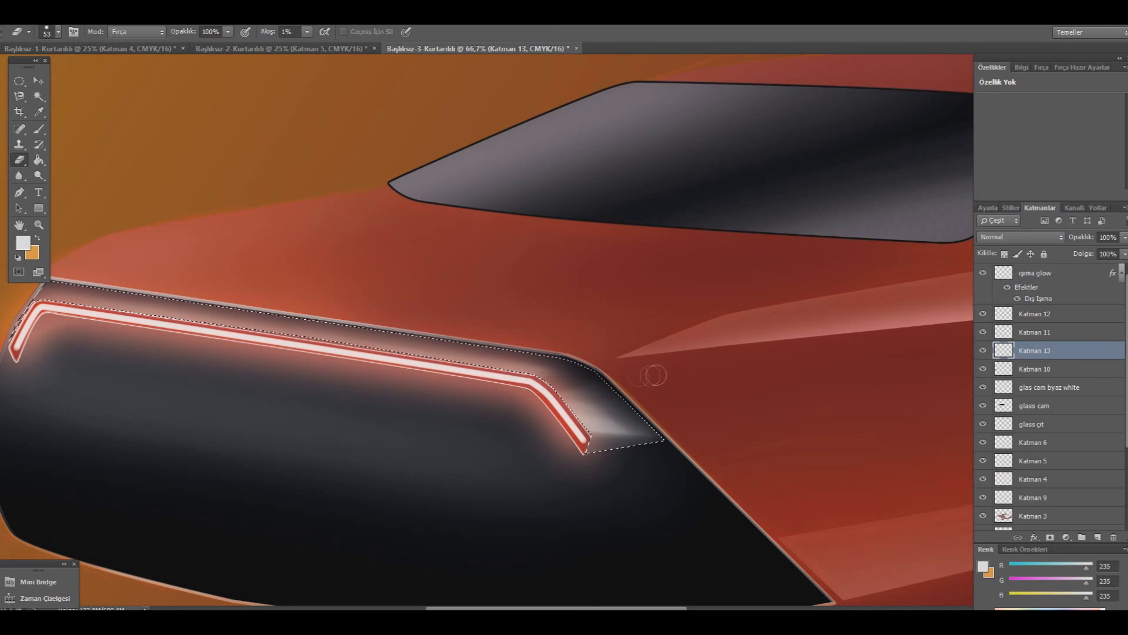
{"action": "key", "text": "ctrl+d"}
{"action": "key", "text": "m"}
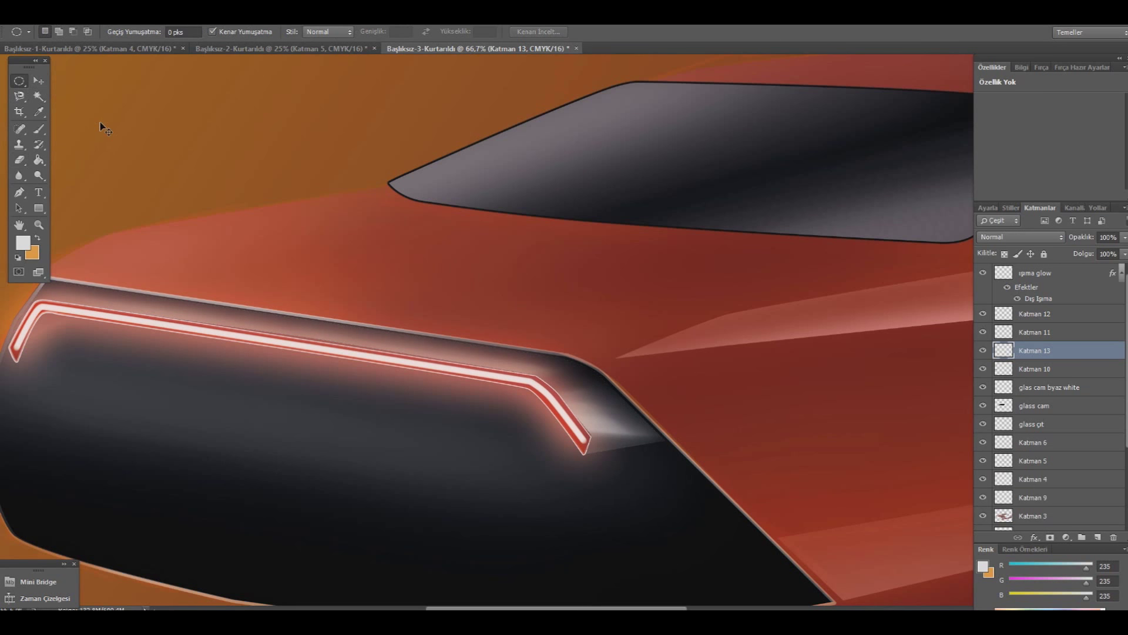
{"action": "key", "text": "ctrl+minus"}
{"action": "key", "text": "ctrl+minus"}
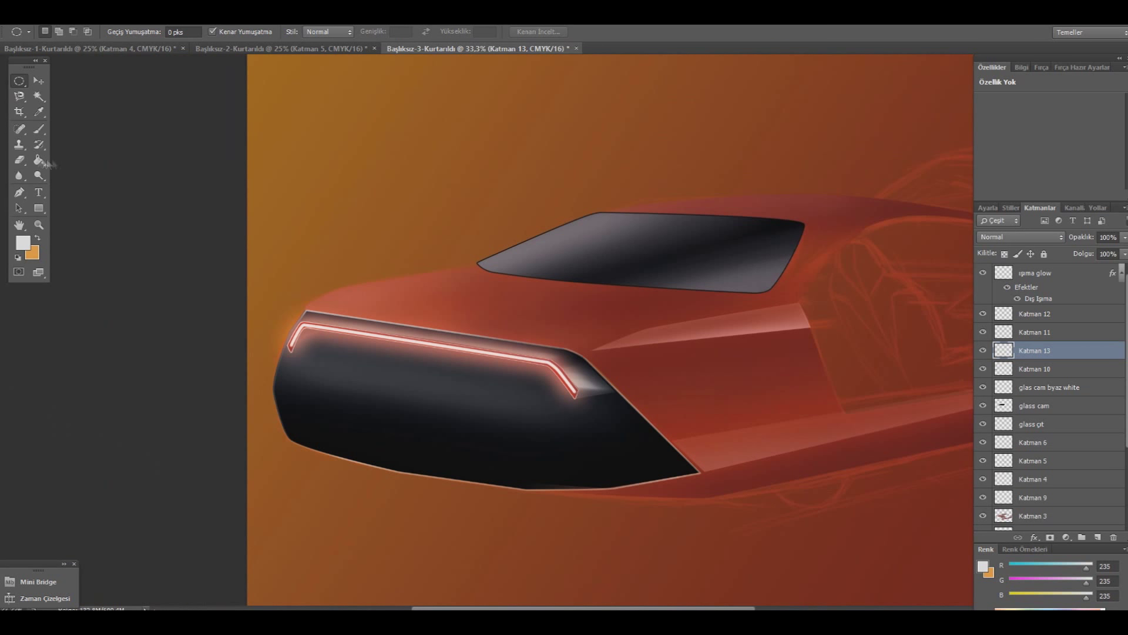
- Merge the four tail-light layers Katman 10–13 into one layer
{"action": "left_click", "coordinate": [20, 160]}
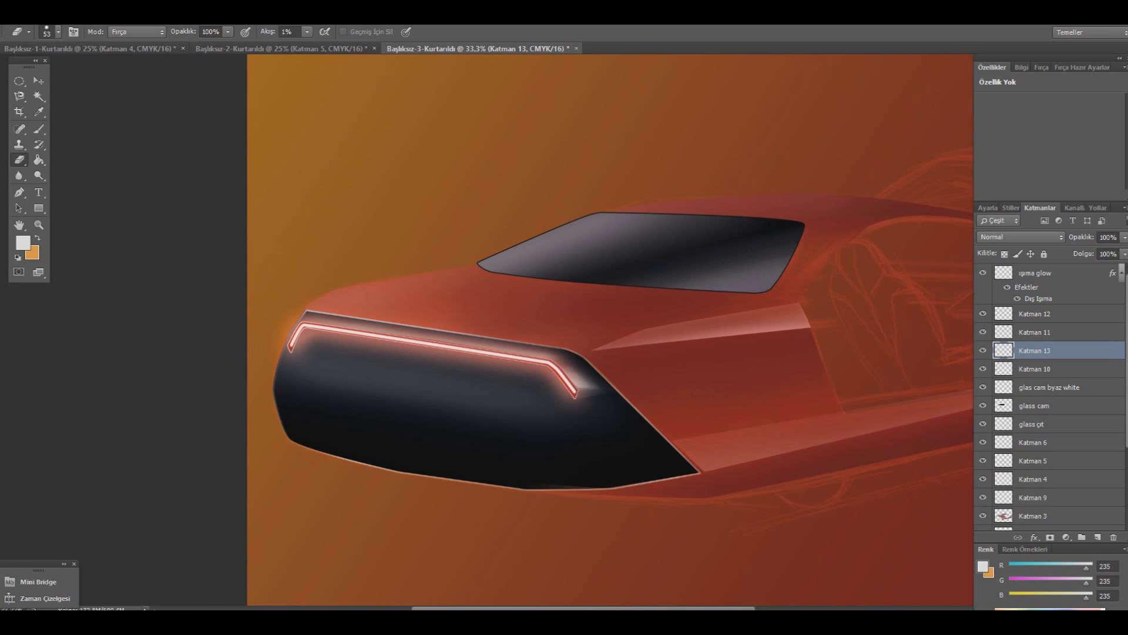
{"action": "scroll", "coordinate": [580, 329], "scroll_direction": "right", "scroll_amount": 3}
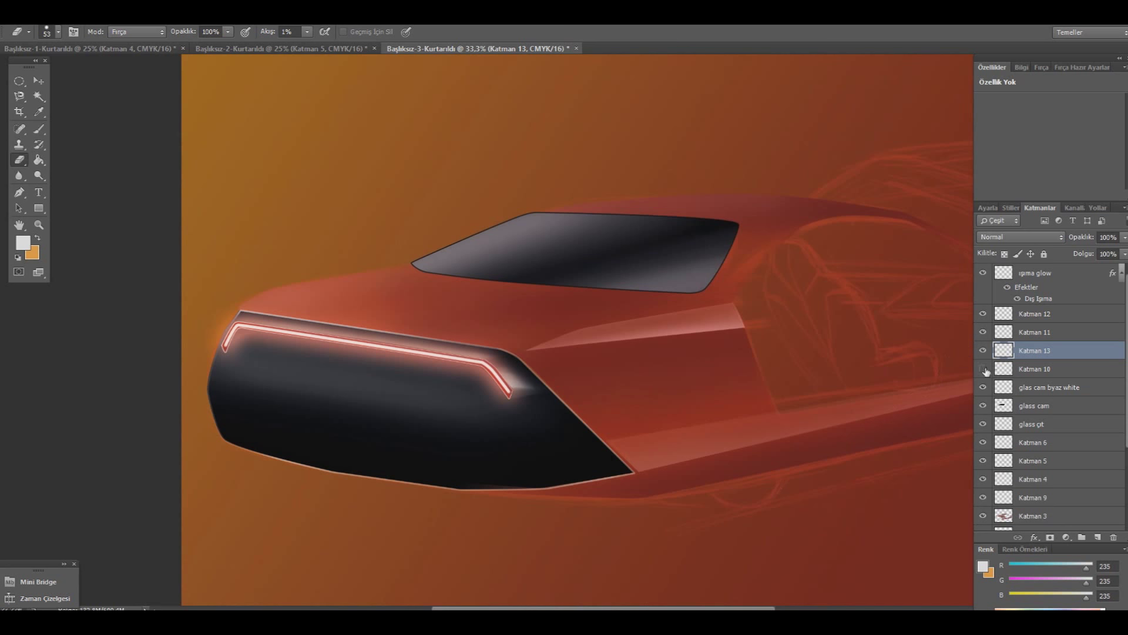
{"action": "left_click", "coordinate": [1033, 368], "text": "ctrl"}
{"action": "left_click", "coordinate": [1033, 314], "text": "shift"}
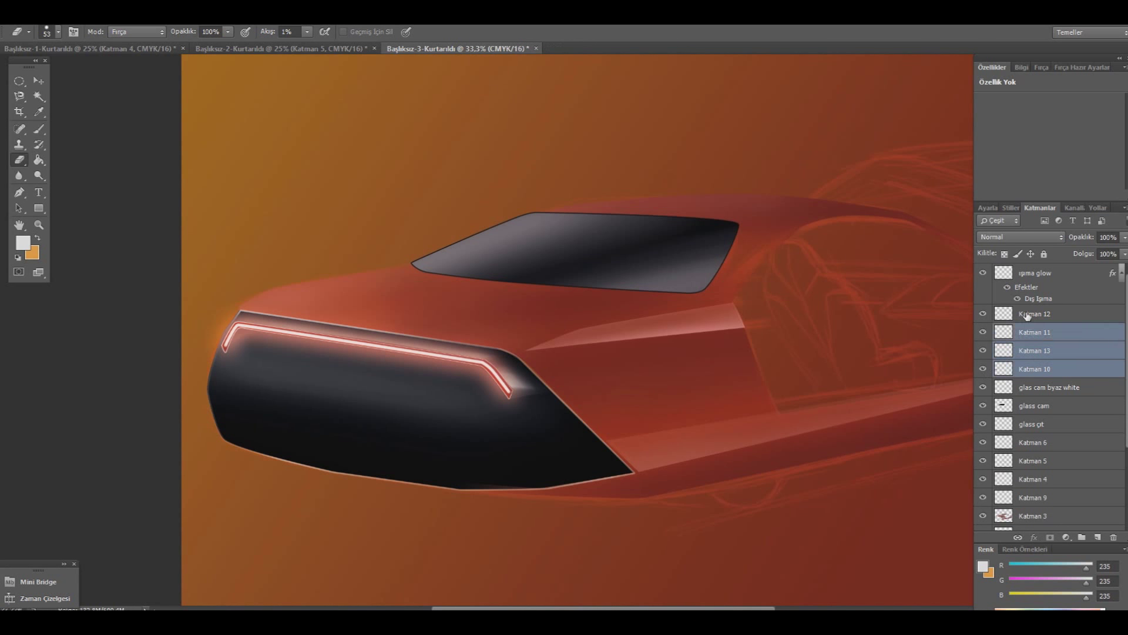
{"action": "right_click", "coordinate": [1030, 326]}
{"action": "left_click", "coordinate": [895, 414]}
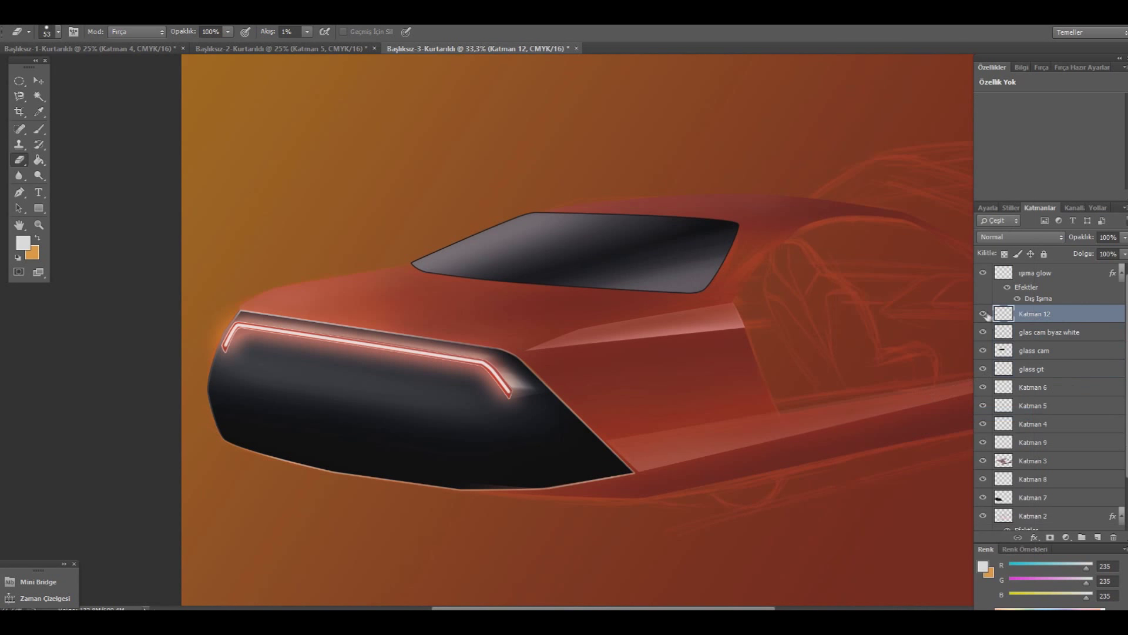
- Rename the merged layer to 'arka light', then select the glas cam byaz white layer
{"action": "left_click", "coordinate": [983, 314]}
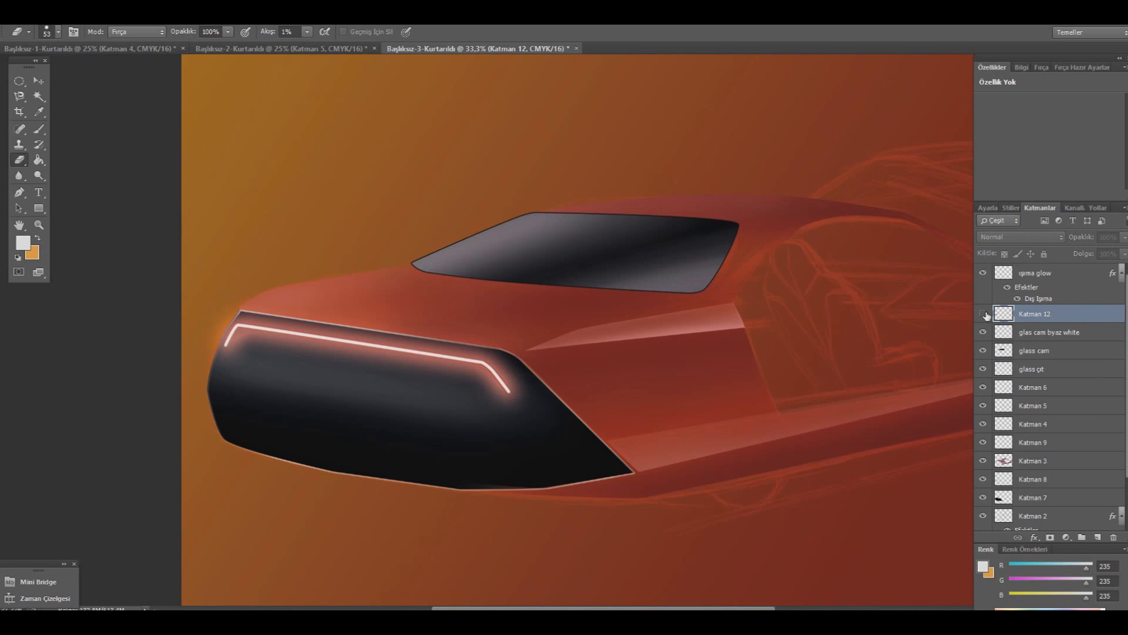
{"action": "left_click", "coordinate": [983, 313]}
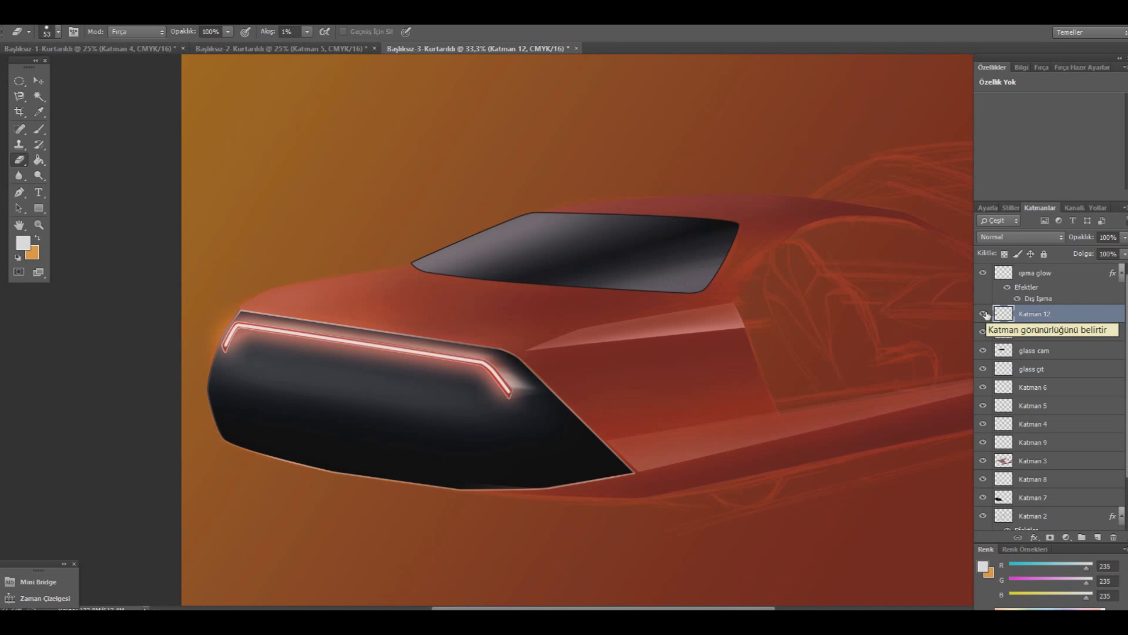
{"action": "double_click", "coordinate": [1047, 313]}
{"action": "type", "text": "arka light"}
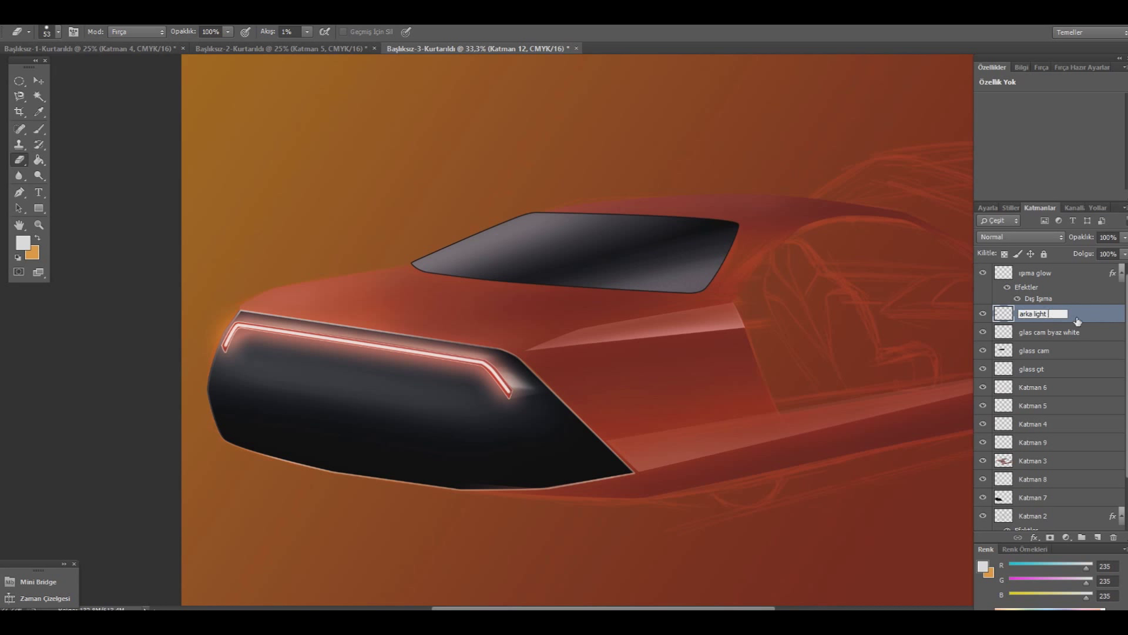
{"action": "key", "text": "Return"}
{"action": "left_click", "coordinate": [983, 314]}
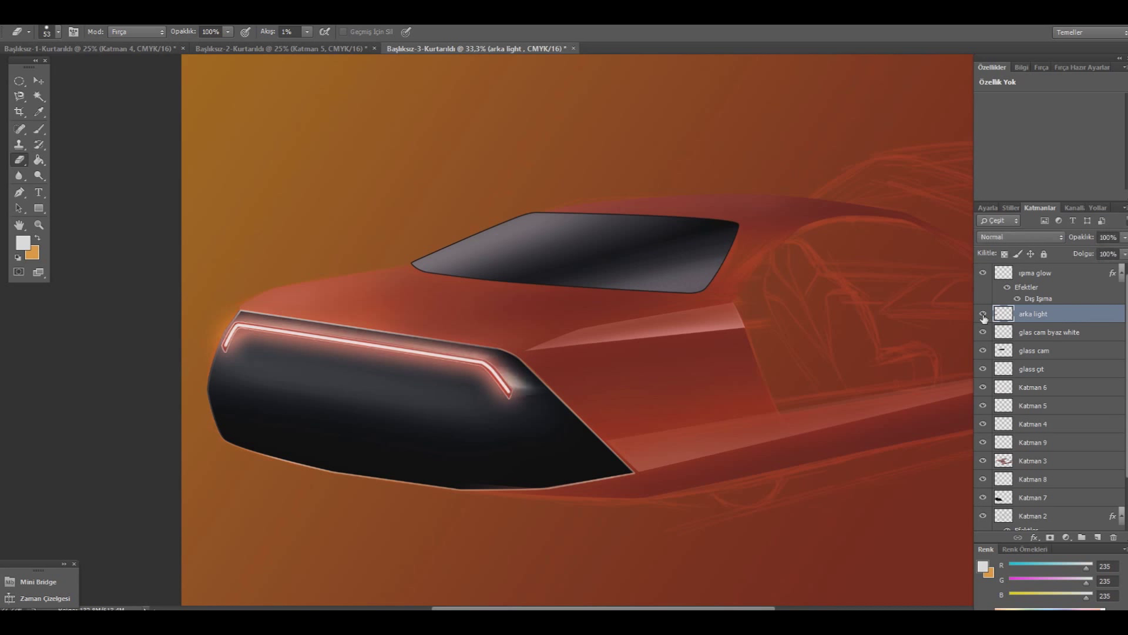
{"action": "left_click", "coordinate": [1052, 332]}
{"action": "left_click", "coordinate": [1039, 314]}
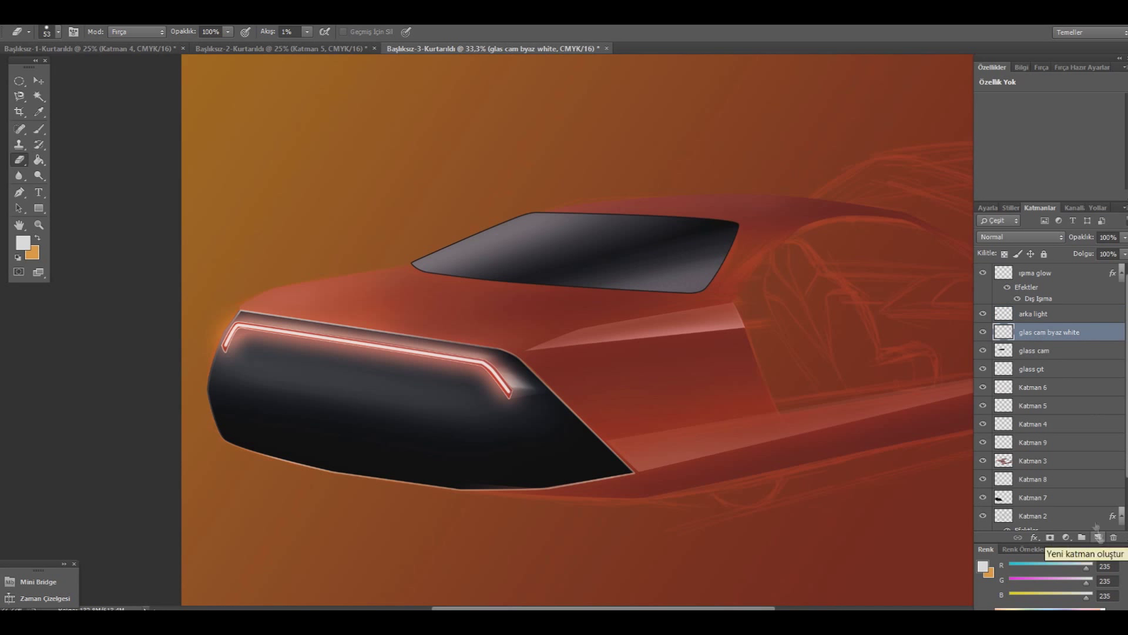
- On a new layer, draw a curved Pen path across the rear panel below the strip
{"action": "left_click", "coordinate": [1098, 537]}
{"action": "left_click", "coordinate": [19, 192]}
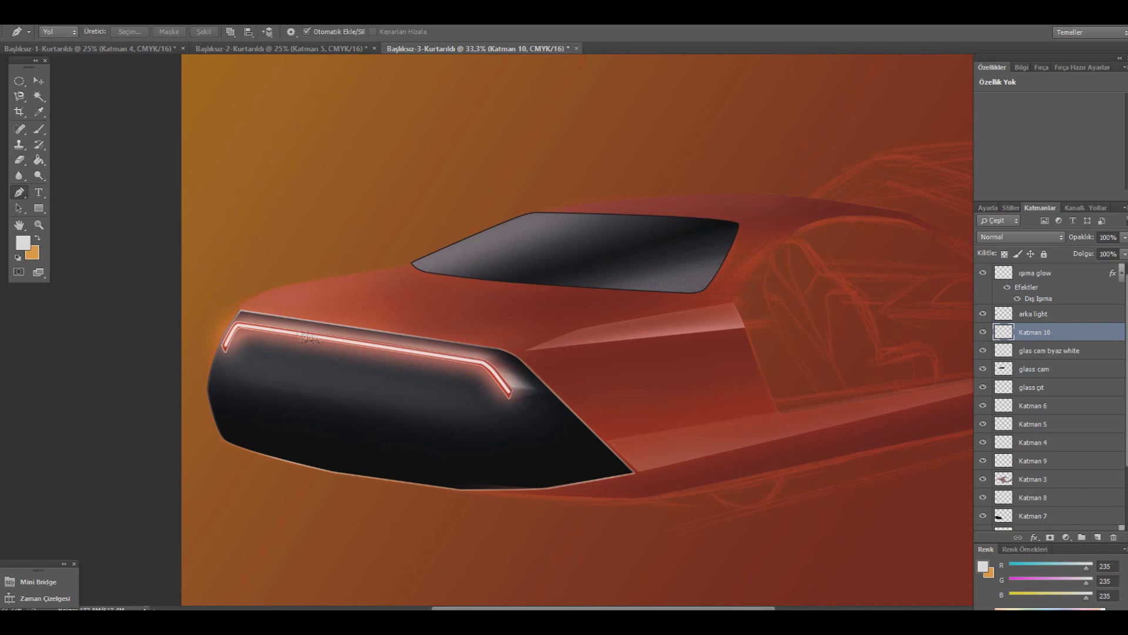
{"action": "left_click", "coordinate": [211, 383]}
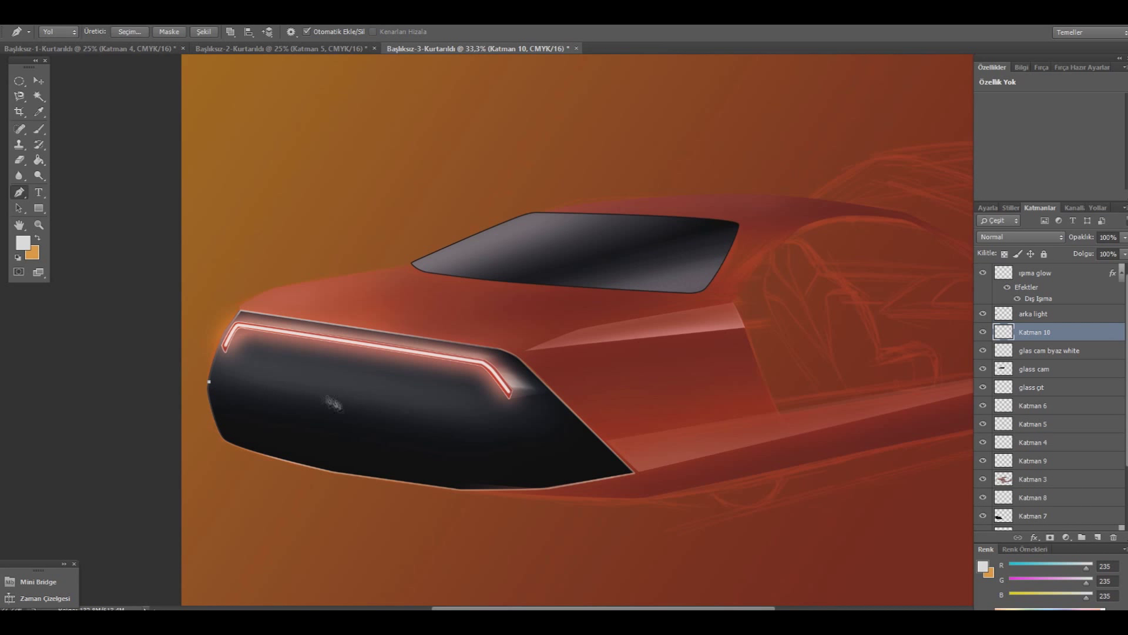
{"action": "left_click", "coordinate": [336, 411]}
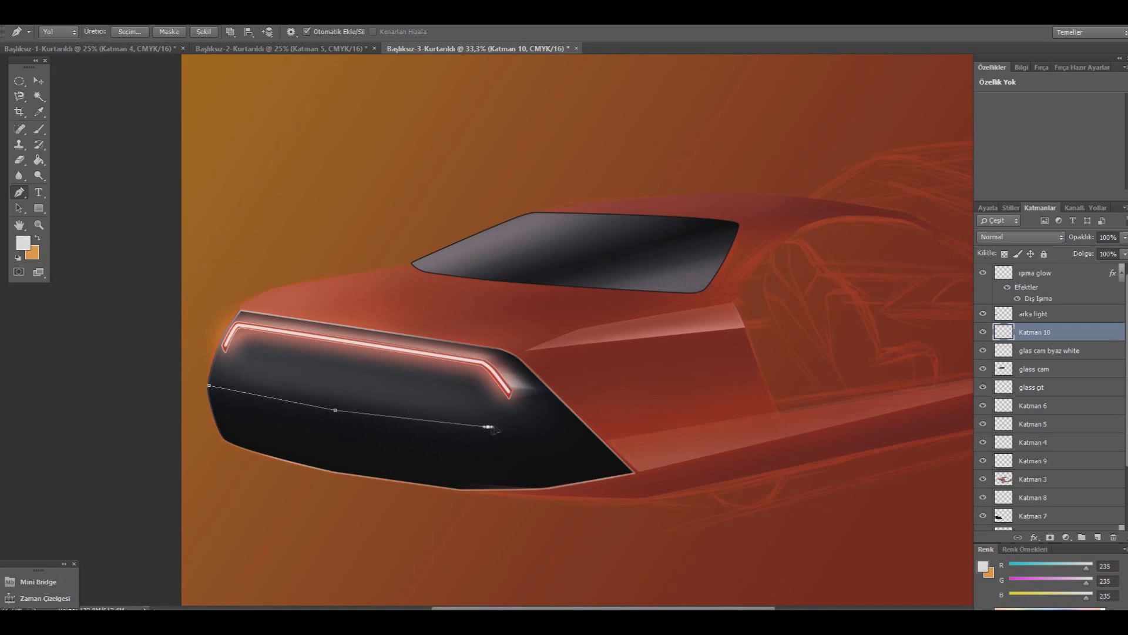
{"action": "left_click_drag", "start_coordinate": [489, 426], "coordinate": [506, 426]}
{"action": "left_click", "coordinate": [574, 421]}
{"action": "left_click_drag", "start_coordinate": [577, 421], "coordinate": [565, 408]}
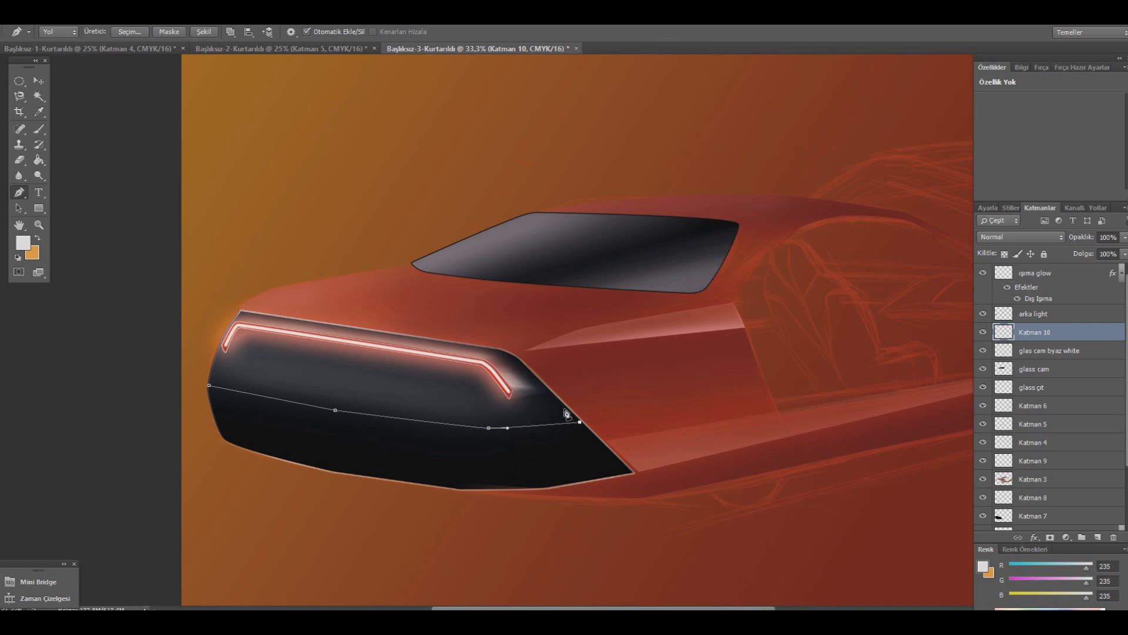
- Add and curve an upper path line across the rear panel
{"action": "left_click", "coordinate": [491, 414]}
{"action": "left_click", "coordinate": [218, 372]}
{"action": "left_click_drag", "start_coordinate": [348, 397], "coordinate": [415, 408]}
{"action": "left_click_drag", "start_coordinate": [494, 413], "coordinate": [502, 415]}
{"action": "mouse_move", "coordinate": [218, 372]}
{"action": "left_mouse_down"}
{"action": "mouse_move", "coordinate": [229, 377]}
{"action": "mouse_move", "coordinate": [237, 357]}
{"action": "left_mouse_up"}
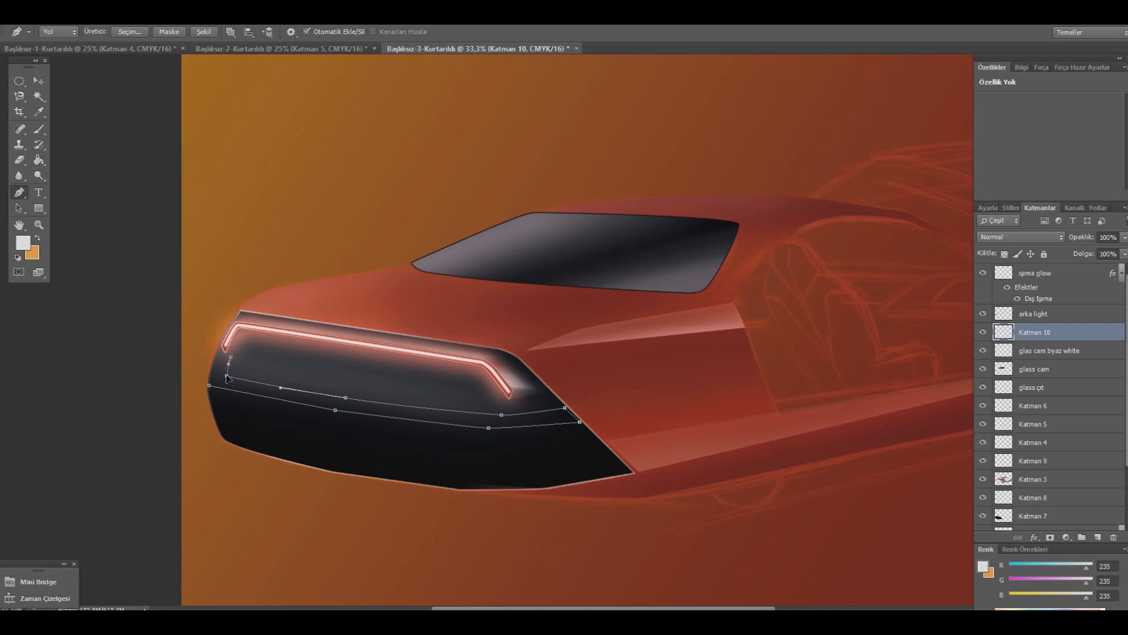
{"action": "left_click", "coordinate": [281, 388]}
{"action": "key", "text": "super"}
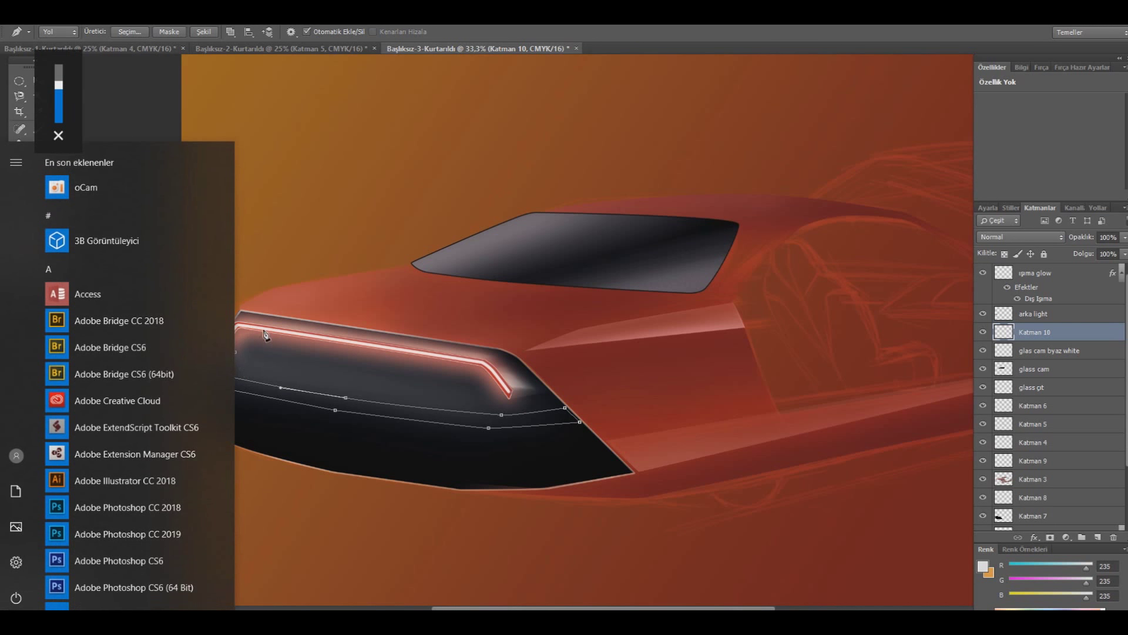
{"action": "left_click", "coordinate": [265, 335]}
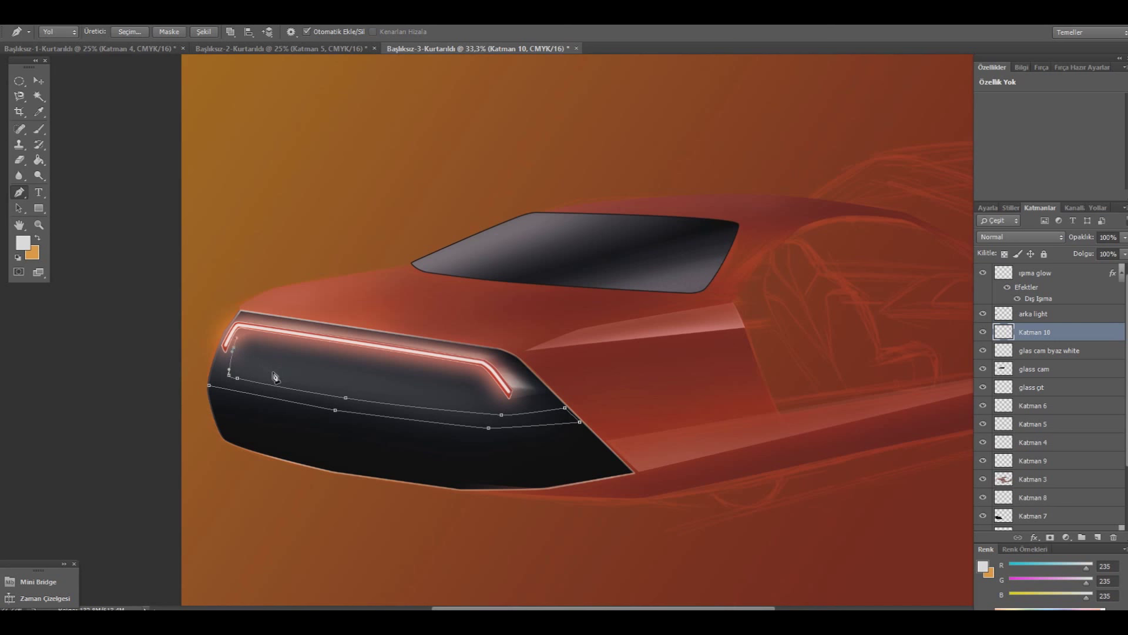
- Put away the current outline and start a new path from the panel's left edge
{"action": "key", "text": "Escape"}
{"action": "left_click", "coordinate": [209, 388]}
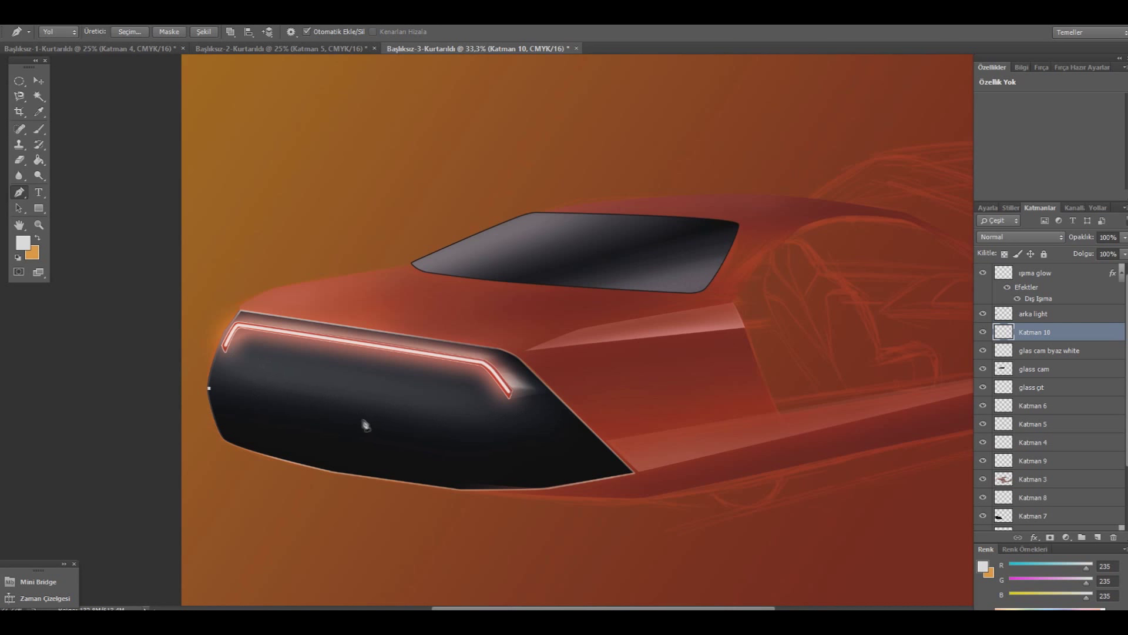
{"action": "left_click", "coordinate": [343, 414]}
- Extend the curved lower path edge across the panel to the right corner
{"action": "left_click", "coordinate": [509, 429]}
{"action": "left_click", "coordinate": [341, 414]}
{"action": "left_click_drag", "start_coordinate": [509, 429], "coordinate": [510, 436]}
{"action": "left_click_drag", "start_coordinate": [347, 410], "coordinate": [344, 418]}
{"action": "left_click", "coordinate": [510, 438]}
{"action": "left_click", "coordinate": [588, 424]}
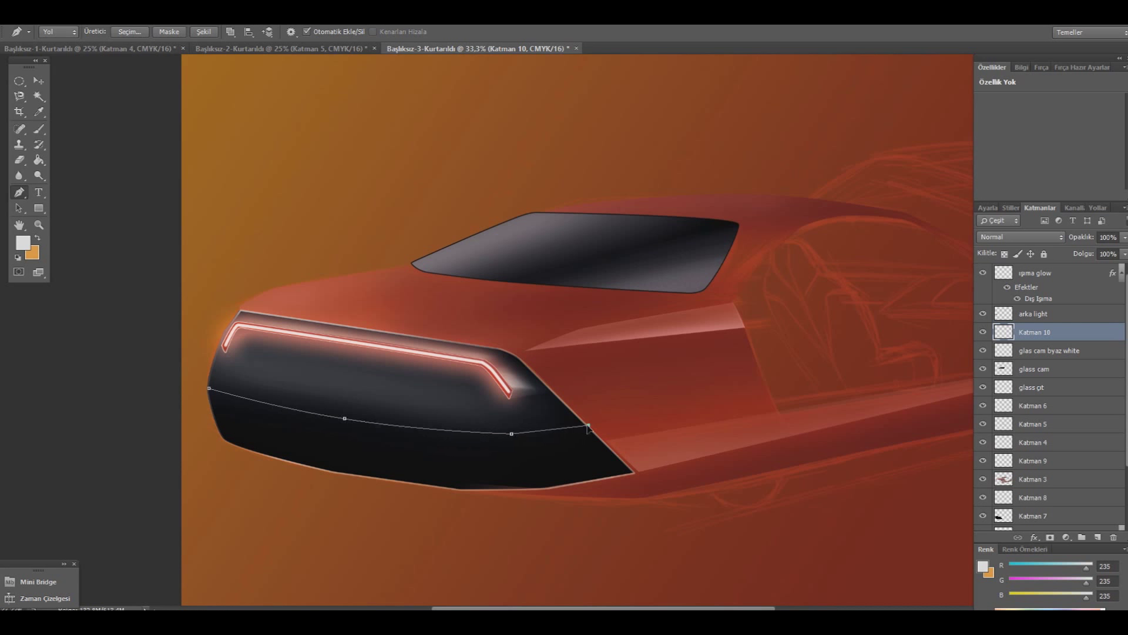
{"action": "left_click_drag", "start_coordinate": [512, 433], "coordinate": [505, 432]}
{"action": "left_click_drag", "start_coordinate": [588, 425], "coordinate": [584, 426]}
- Carry the path up to the strip's right end and back to the left end, closing it
{"action": "left_click", "coordinate": [553, 397]}
{"action": "left_click", "coordinate": [511, 400]}
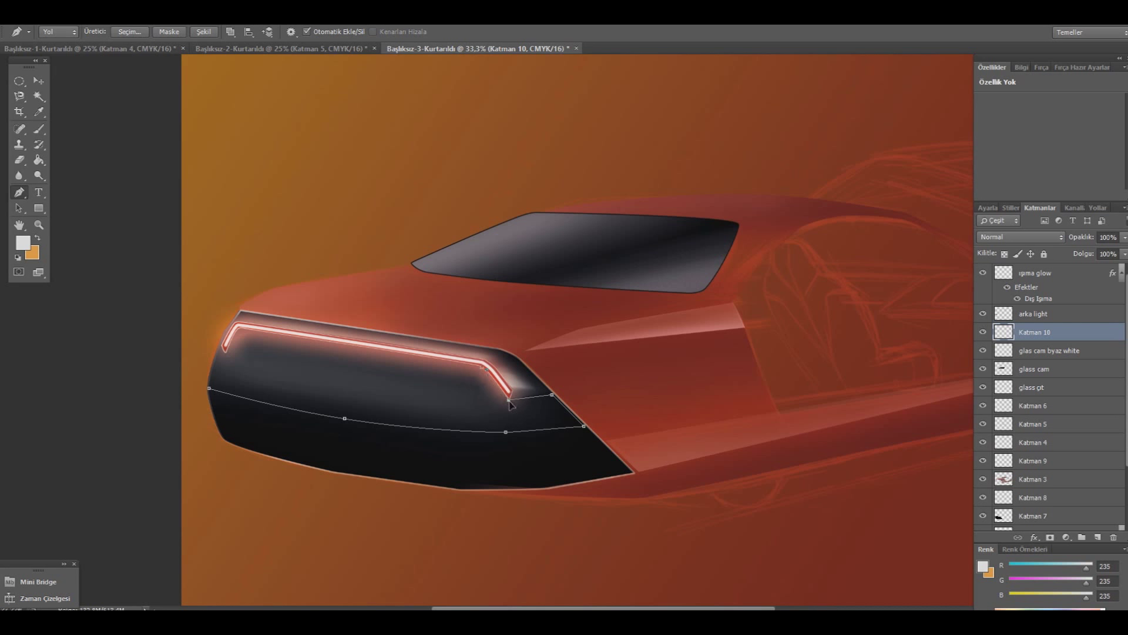
{"action": "left_click", "coordinate": [215, 381]}
{"action": "left_click_drag", "start_coordinate": [215, 381], "coordinate": [211, 381]}
{"action": "left_click_drag", "start_coordinate": [215, 385], "coordinate": [217, 387]}
{"action": "key", "text": "Return"}
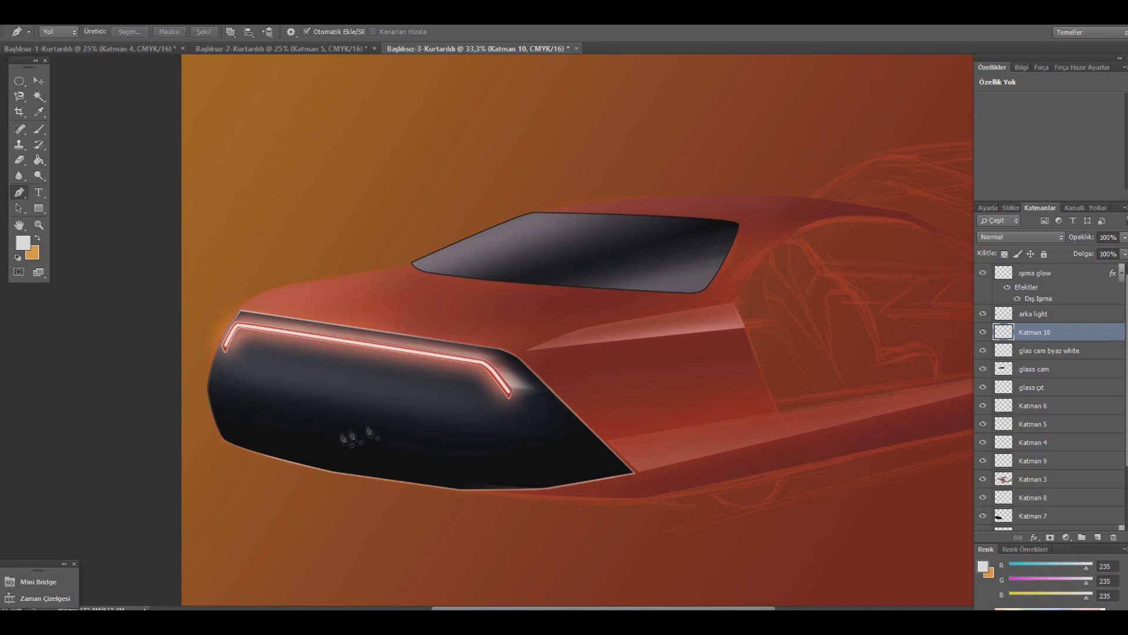
- Toggle the windshield glass and tail-light layer visibility to compare the image
{"action": "left_click", "coordinate": [983, 351]}
{"action": "left_click", "coordinate": [982, 351]}
{"action": "left_click", "coordinate": [983, 368]}
{"action": "left_click", "coordinate": [983, 313]}
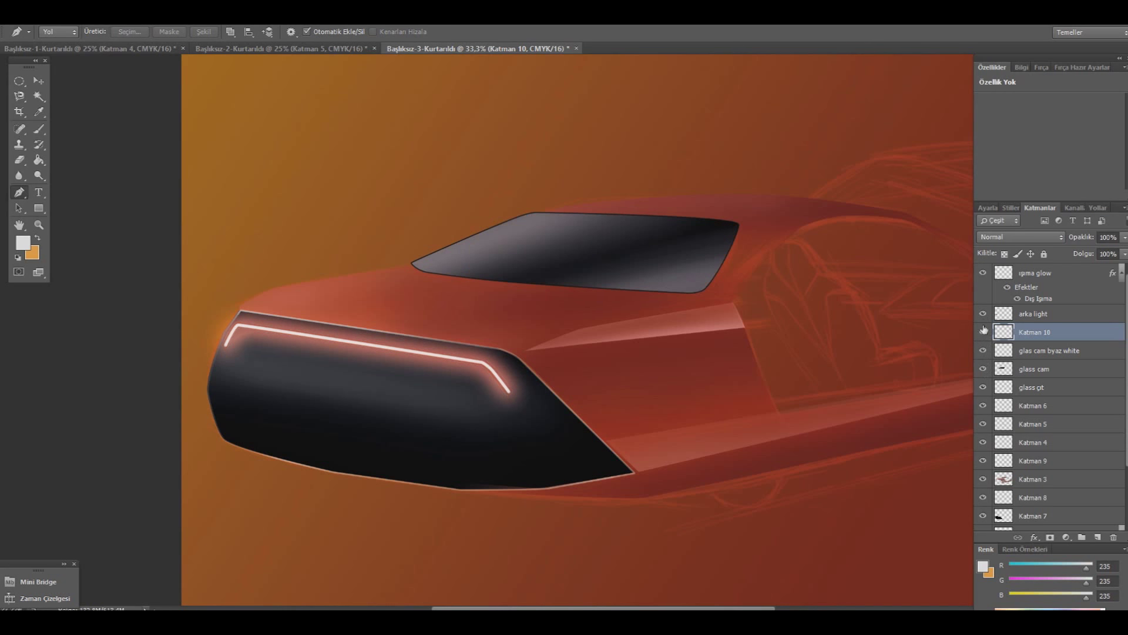
- Turn the path at the strip's left end into a selection and fill it with the Paint Bucket
{"action": "left_click", "coordinate": [226, 352]}
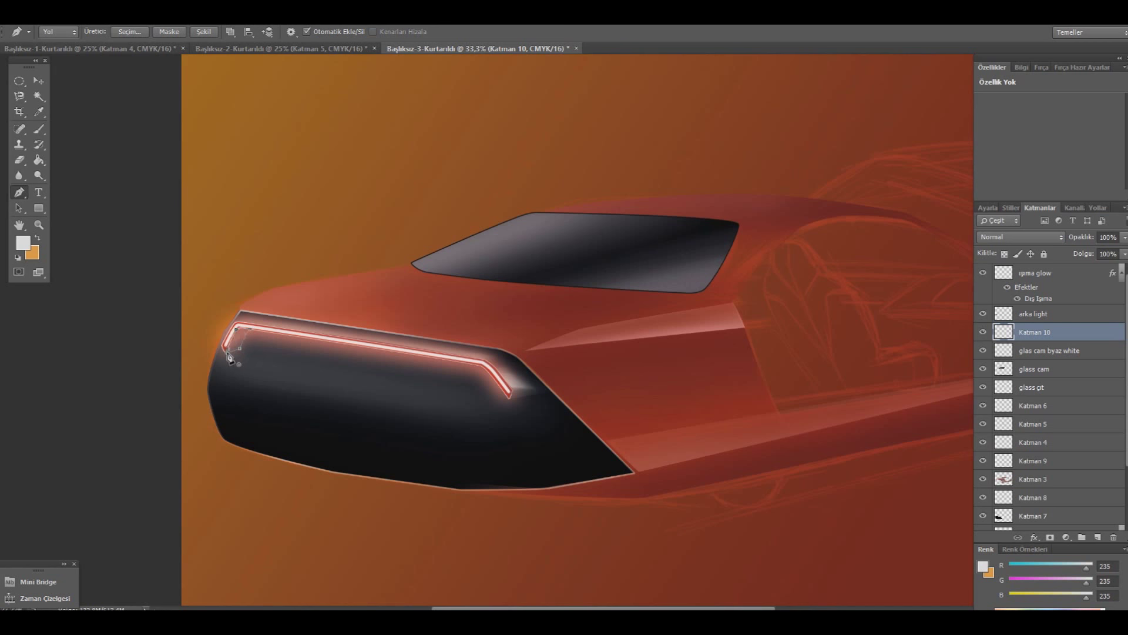
{"action": "right_click", "coordinate": [288, 282]}
{"action": "left_click", "coordinate": [353, 347]}
{"action": "left_click", "coordinate": [647, 193]}
{"action": "key", "text": "g"}
{"action": "left_click", "coordinate": [235, 350]}
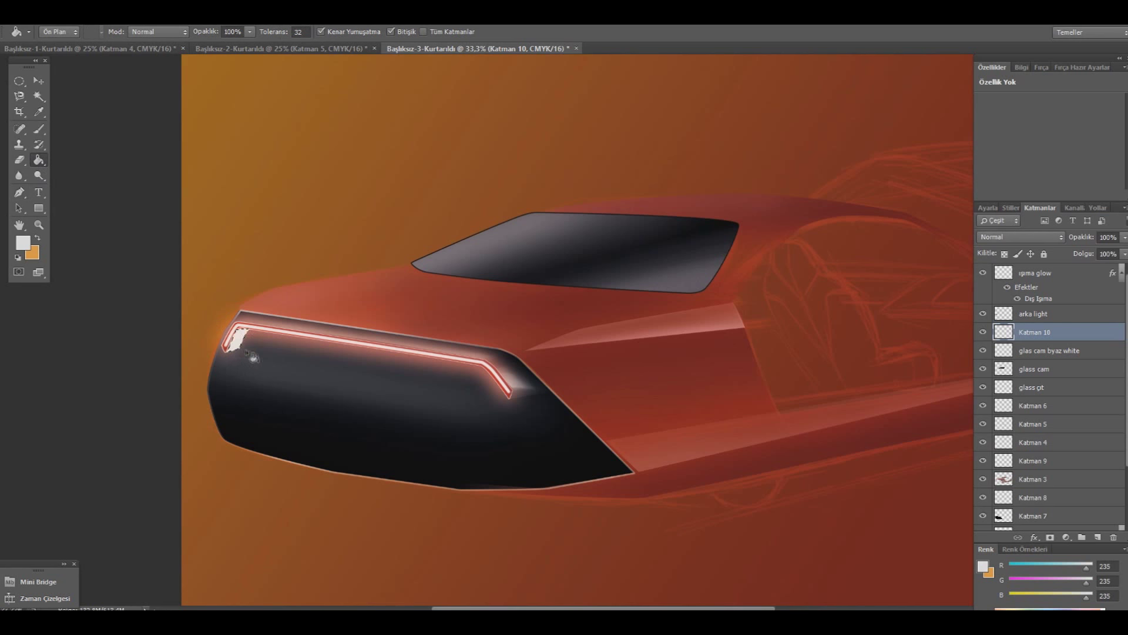
- On a new layer, paint the corner dark grey #292929 with a soft brush at 4% flow
{"action": "left_click", "coordinate": [1098, 537]}
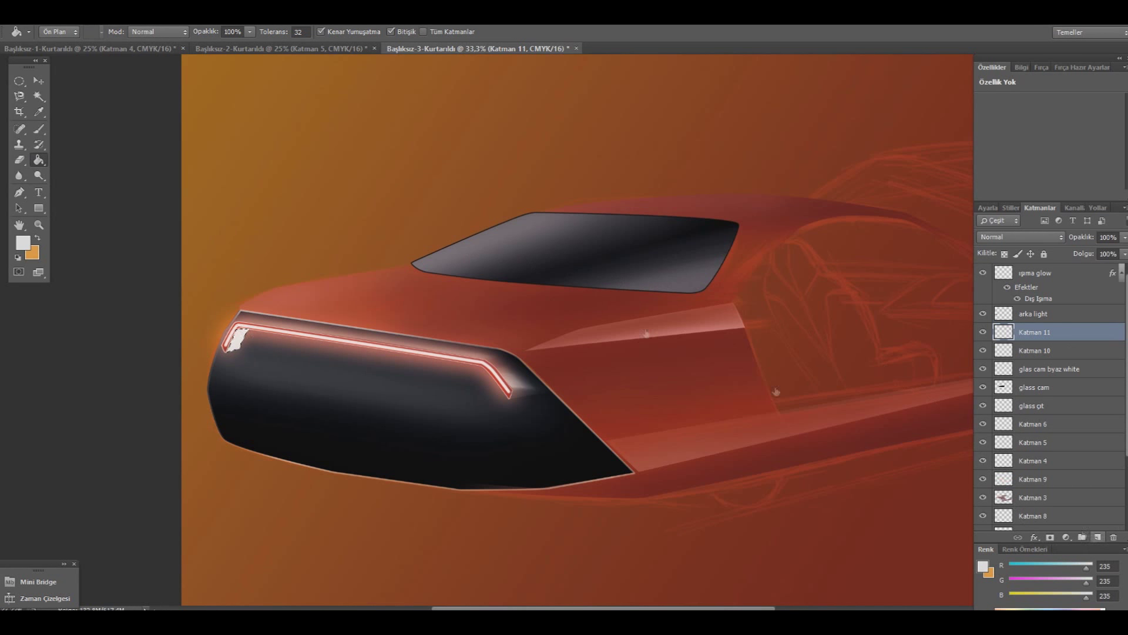
{"action": "left_click", "coordinate": [23, 243]}
{"action": "left_click", "coordinate": [669, 538]}
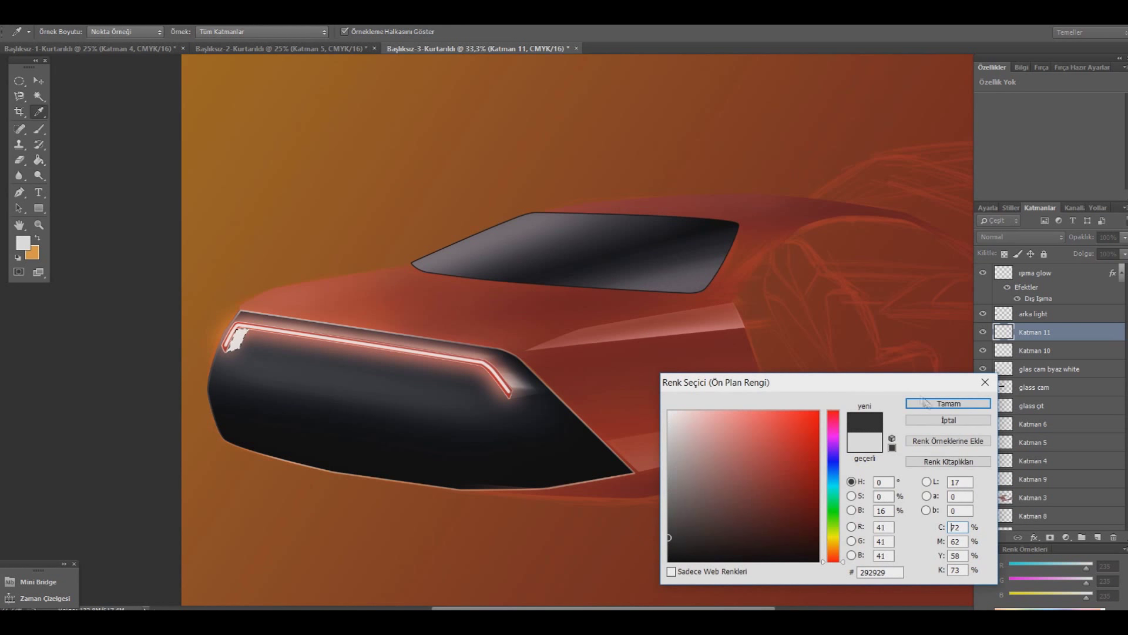
{"action": "left_click", "coordinate": [918, 403]}
{"action": "key", "text": "b"}
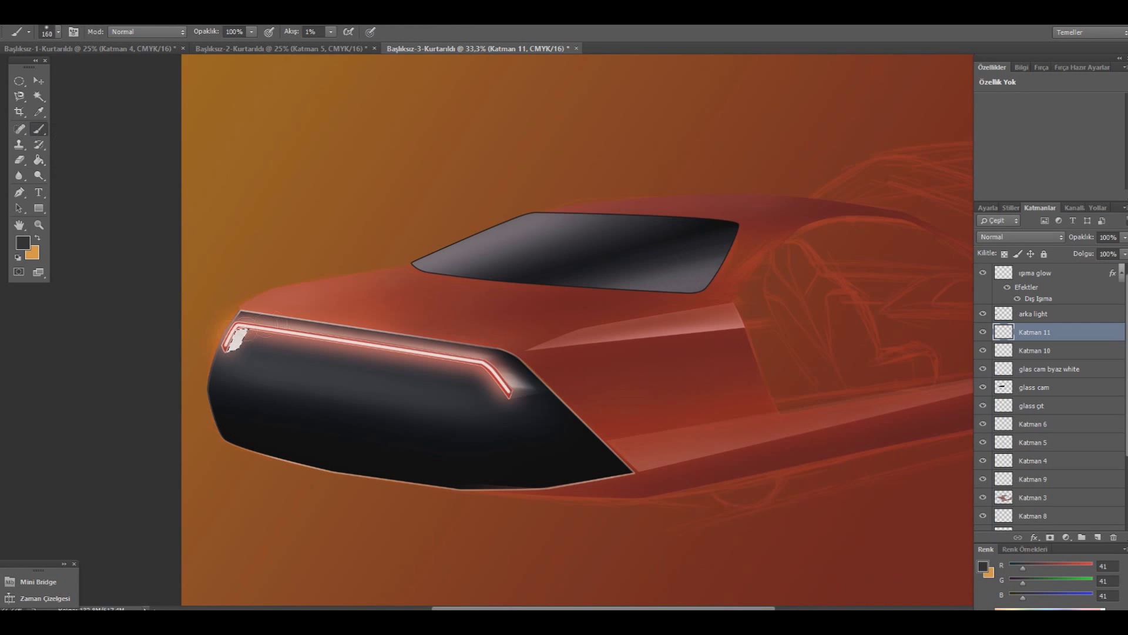
{"action": "left_click", "coordinate": [331, 32]}
{"action": "left_click_drag", "start_coordinate": [330, 45], "coordinate": [334, 45]}
{"action": "key", "text": "m"}
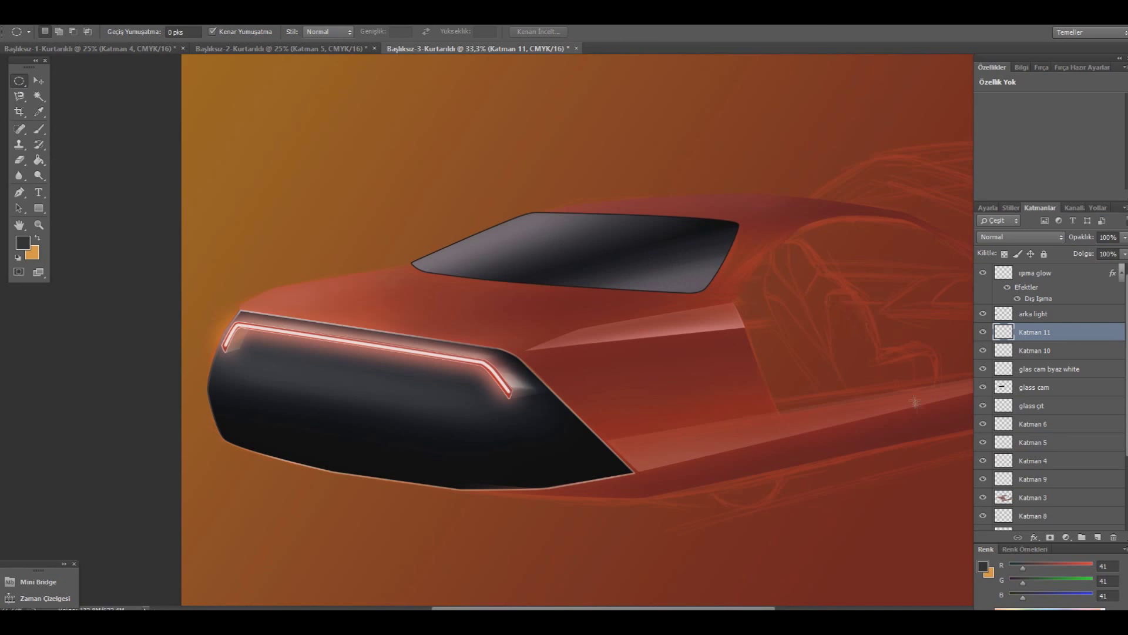
- Merge Katman 10 and 11, then merge the result into the arka light layer
{"action": "left_click", "coordinate": [1046, 351], "text": "shift"}
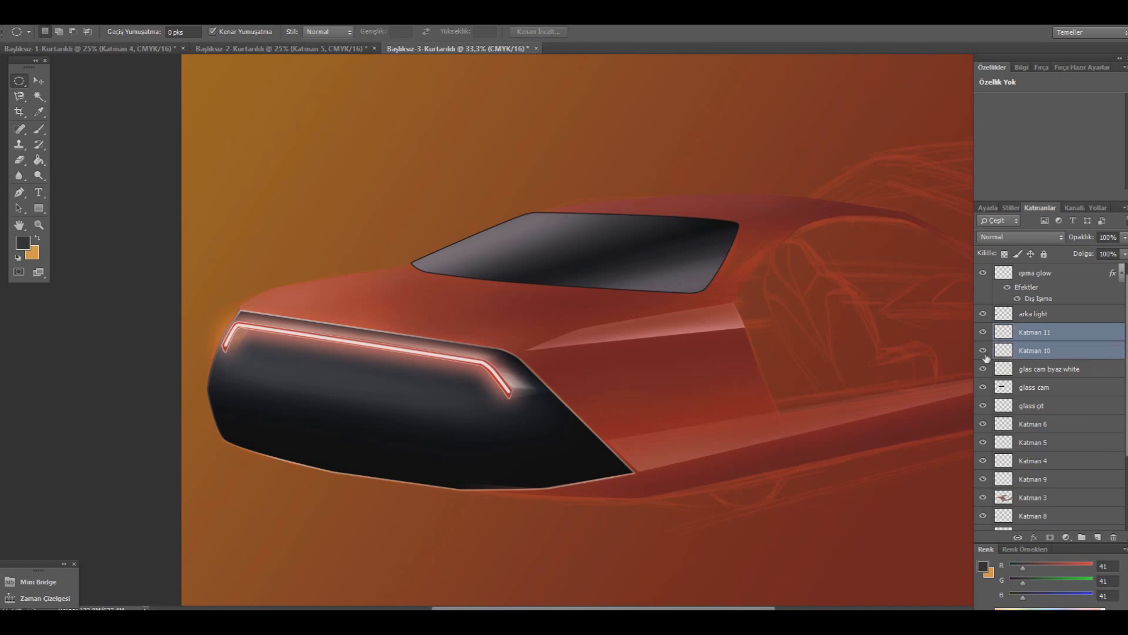
{"action": "right_click", "coordinate": [1055, 343]}
{"action": "left_click", "coordinate": [897, 412]}
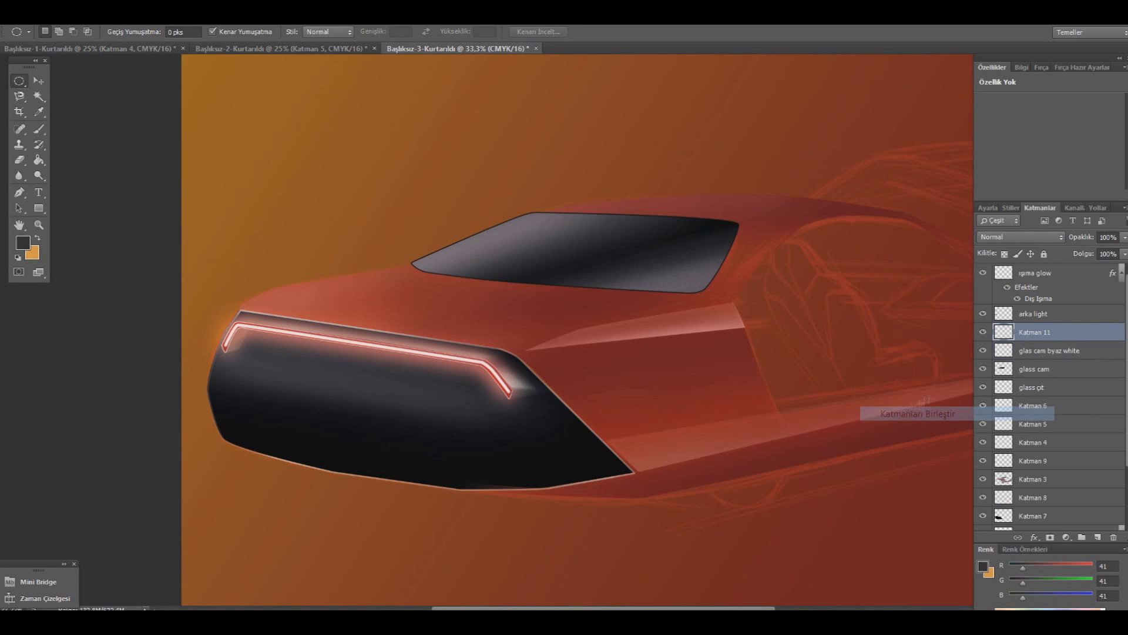
{"action": "left_click", "coordinate": [984, 314]}
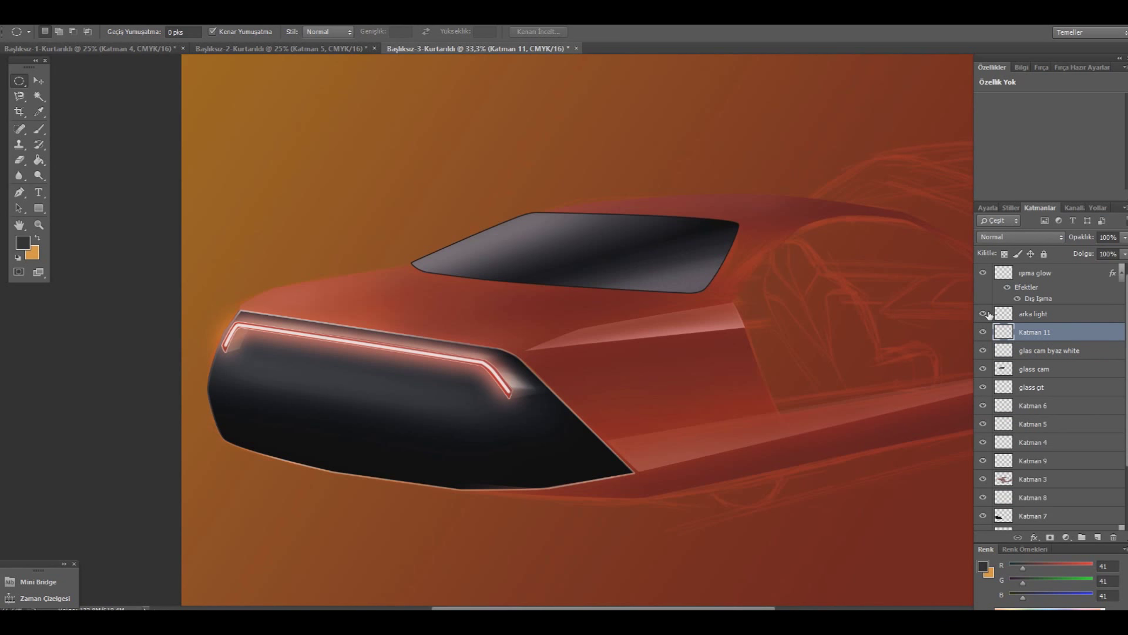
{"action": "right_click", "coordinate": [1045, 323]}
{"action": "left_click", "coordinate": [897, 415]}
{"action": "left_click", "coordinate": [984, 313]}
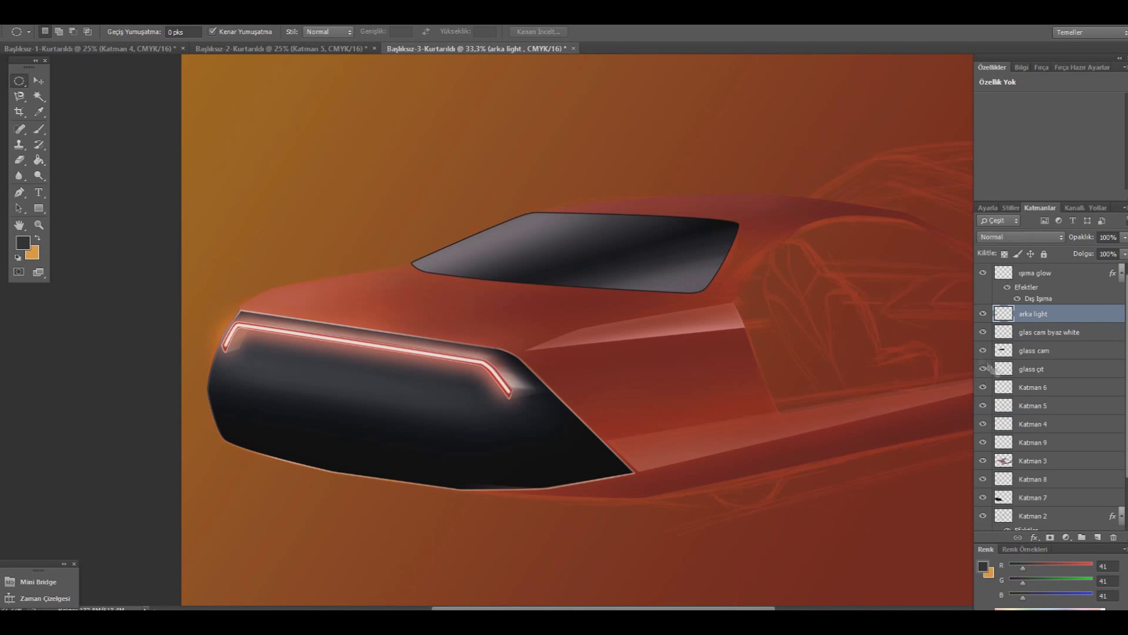
- Create a new empty layer beneath arka light with Ctrl+Shift+Alt+N
{"action": "key", "text": "ctrl+shift+alt+n"}
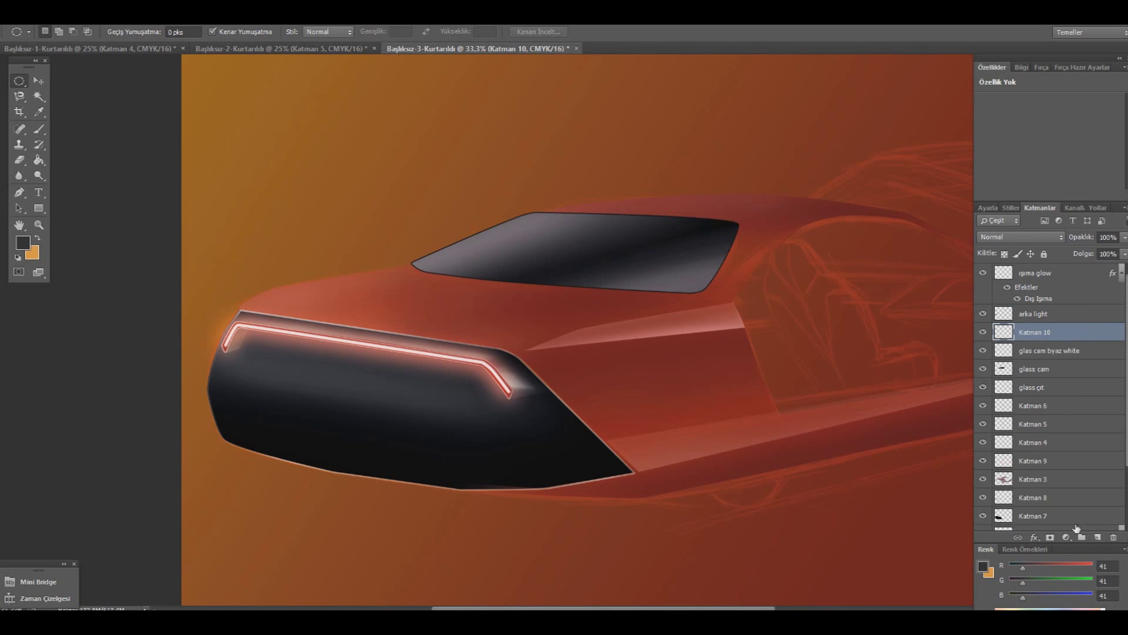
{"action": "key", "text": "super"}
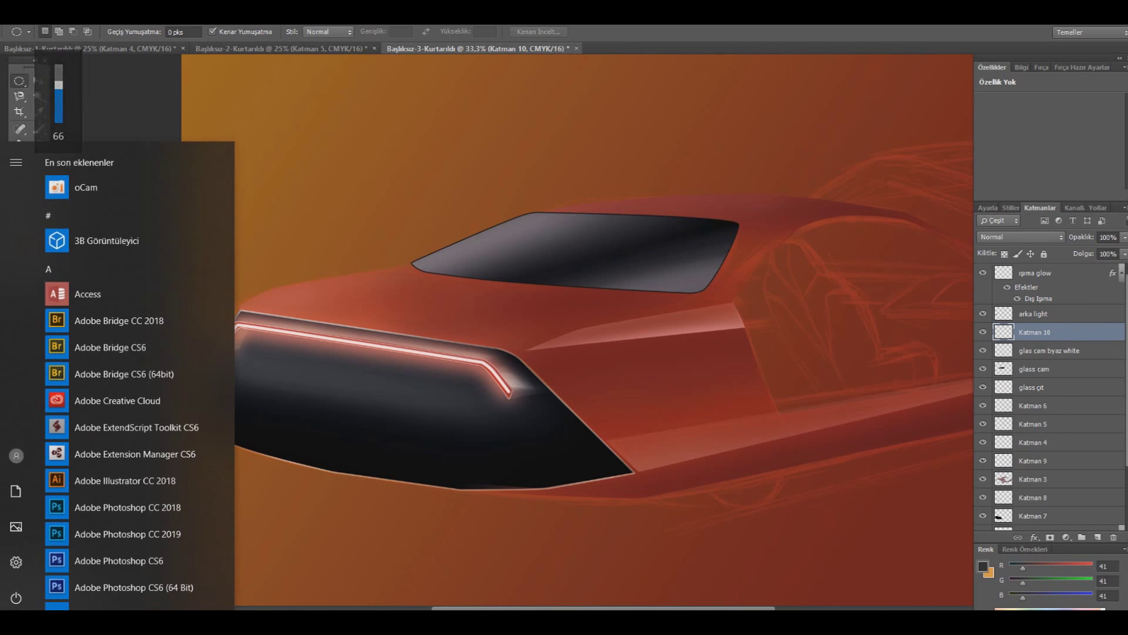
{"action": "key", "text": "Escape"}
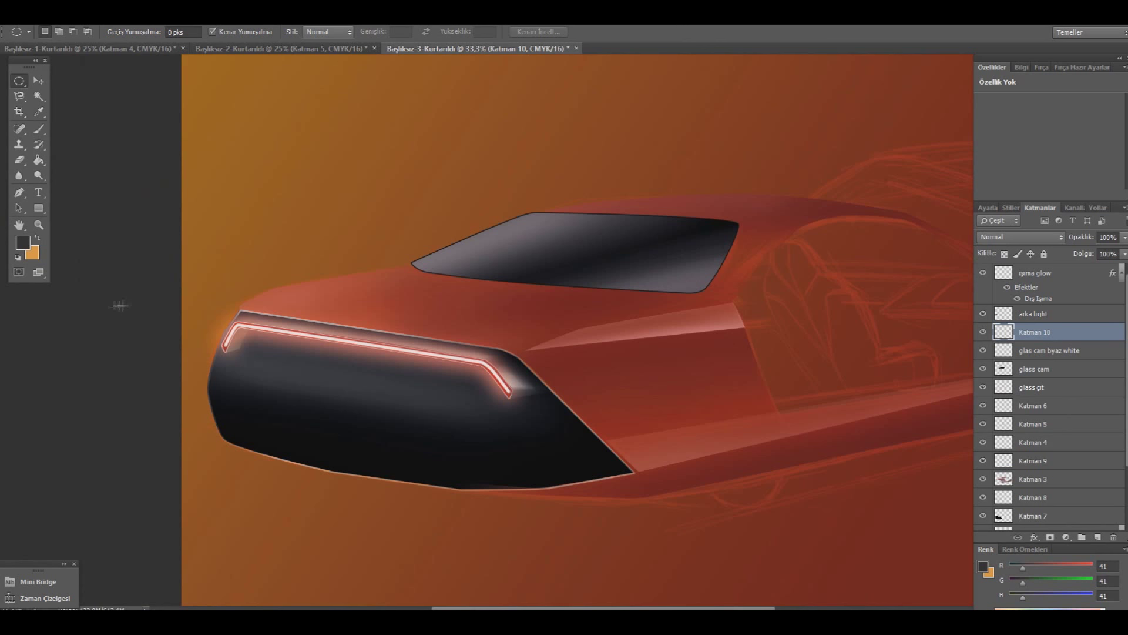
{"action": "left_click", "coordinate": [18, 192]}
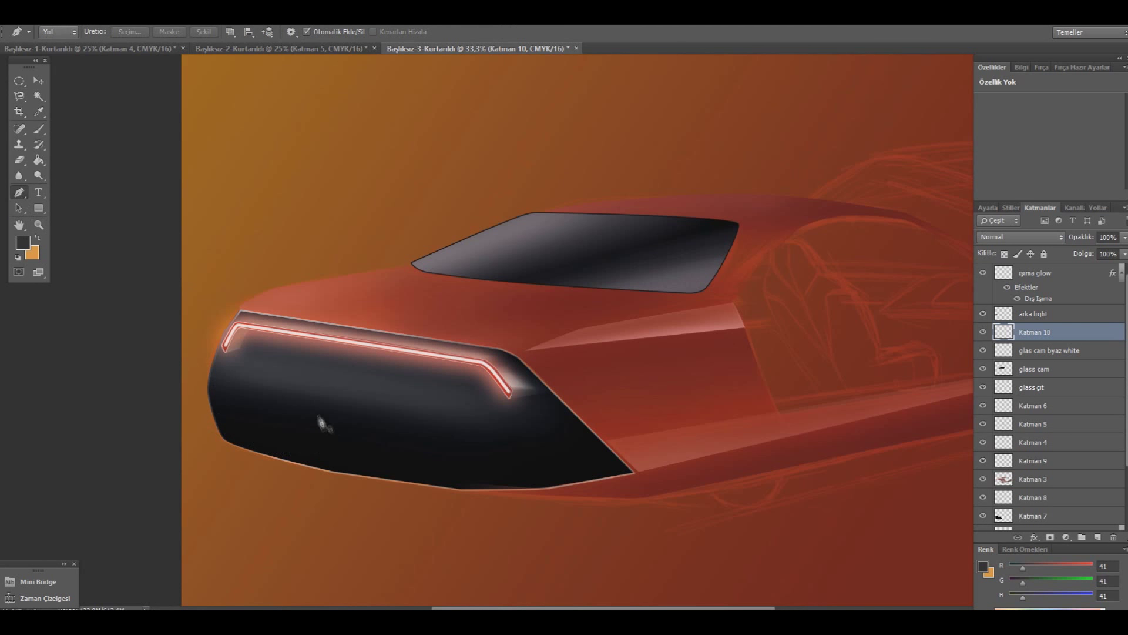
- Draw a curved path from the panel's left edge to the right corner and up toward the strip
{"action": "left_click", "coordinate": [209, 387]}
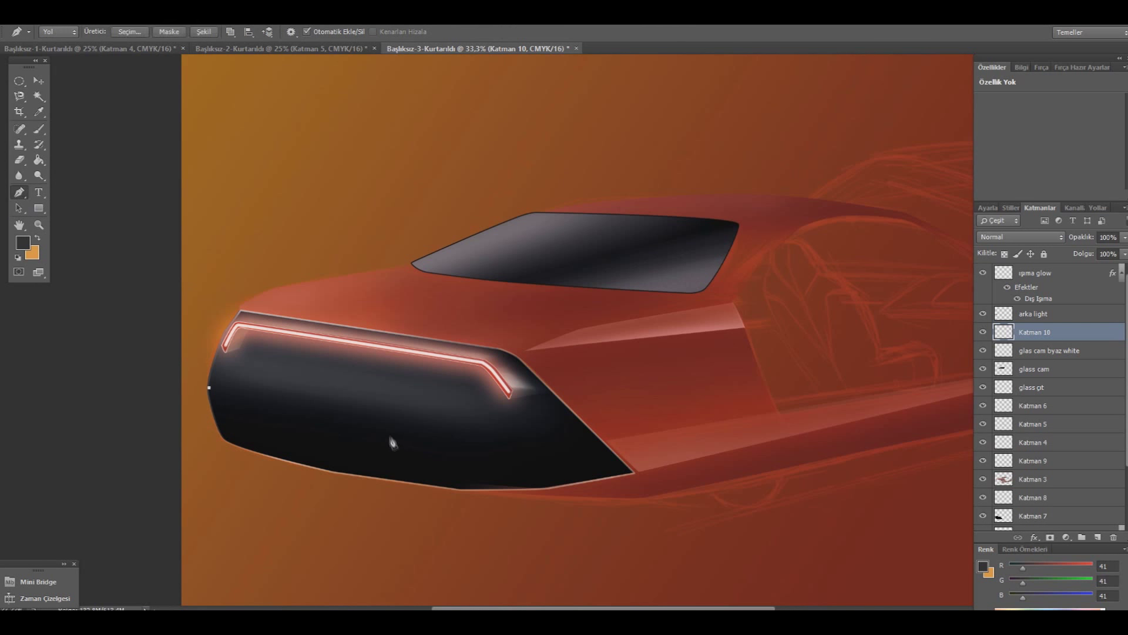
{"action": "left_click", "coordinate": [515, 436]}
{"action": "left_click", "coordinate": [357, 411]}
{"action": "left_click_drag", "start_coordinate": [357, 410], "coordinate": [348, 416]}
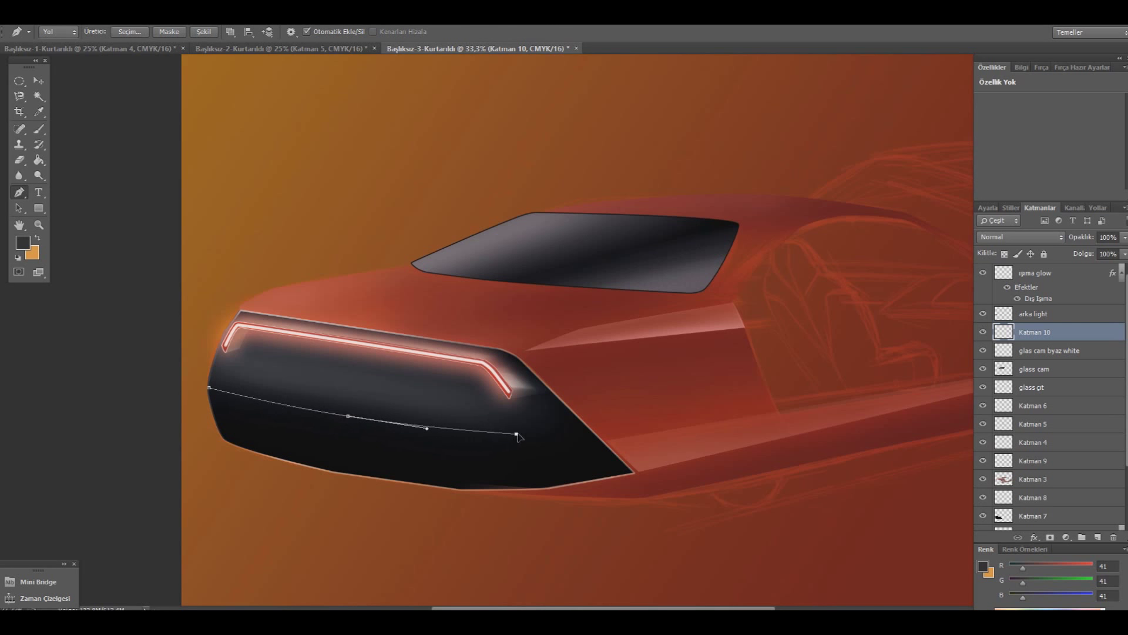
{"action": "left_click", "coordinate": [578, 430]}
{"action": "left_click_drag", "start_coordinate": [516, 436], "coordinate": [504, 433]}
{"action": "left_click_drag", "start_coordinate": [581, 431], "coordinate": [589, 431]}
{"action": "left_click_drag", "start_coordinate": [503, 421], "coordinate": [569, 409]}
- Close the path back at the left end, round off that end, and hide the outline
{"action": "left_click", "coordinate": [213, 372]}
{"action": "left_click", "coordinate": [353, 405]}
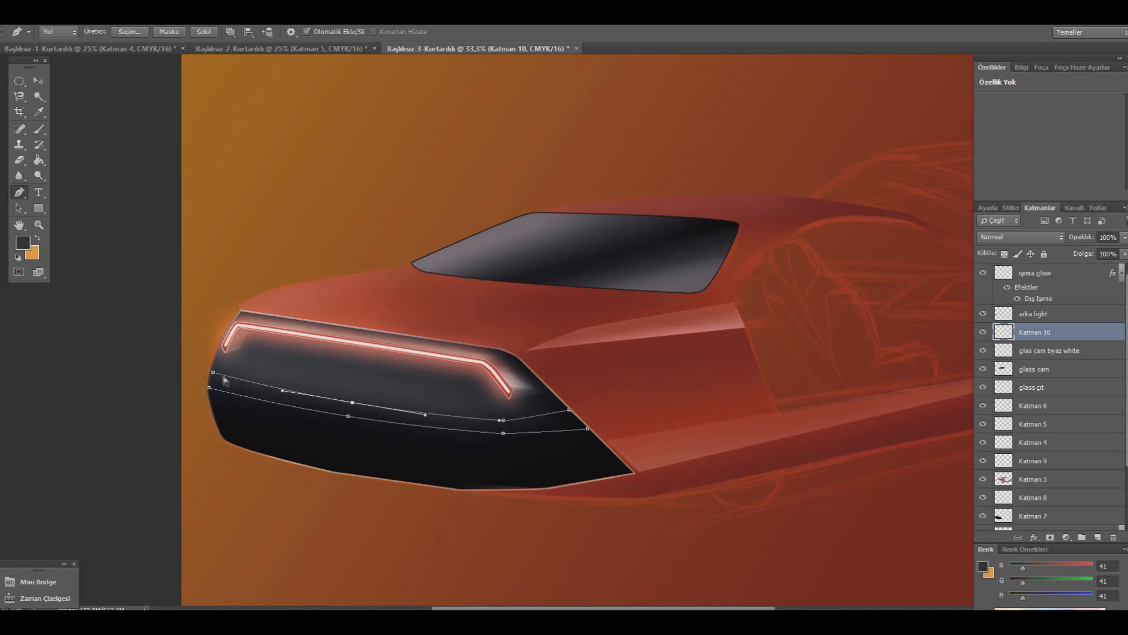
{"action": "left_click_drag", "start_coordinate": [212, 376], "coordinate": [225, 378]}
{"action": "mouse_move", "coordinate": [224, 377]}
{"action": "left_mouse_down"}
{"action": "mouse_move", "coordinate": [220, 346]}
{"action": "mouse_move", "coordinate": [215, 366]}
{"action": "left_mouse_up"}
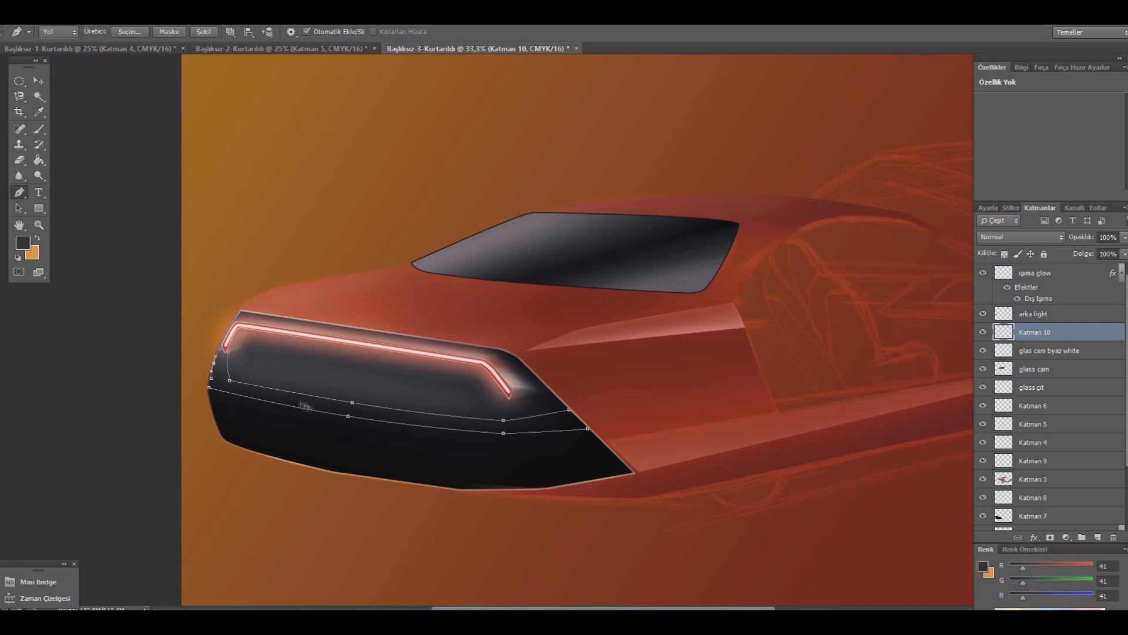
{"action": "key", "text": "Return"}
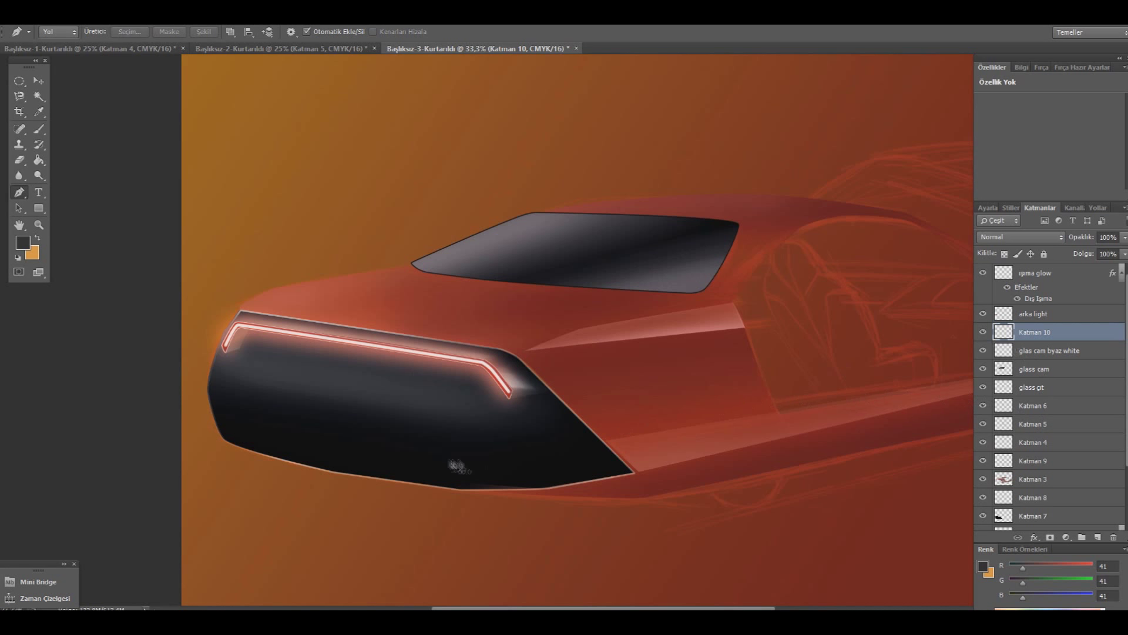
- Draw a curved Pen path around the lower opening of the dark rear panel
{"action": "left_click", "coordinate": [542, 484]}
{"action": "left_click_drag", "start_coordinate": [436, 424], "coordinate": [415, 427]}
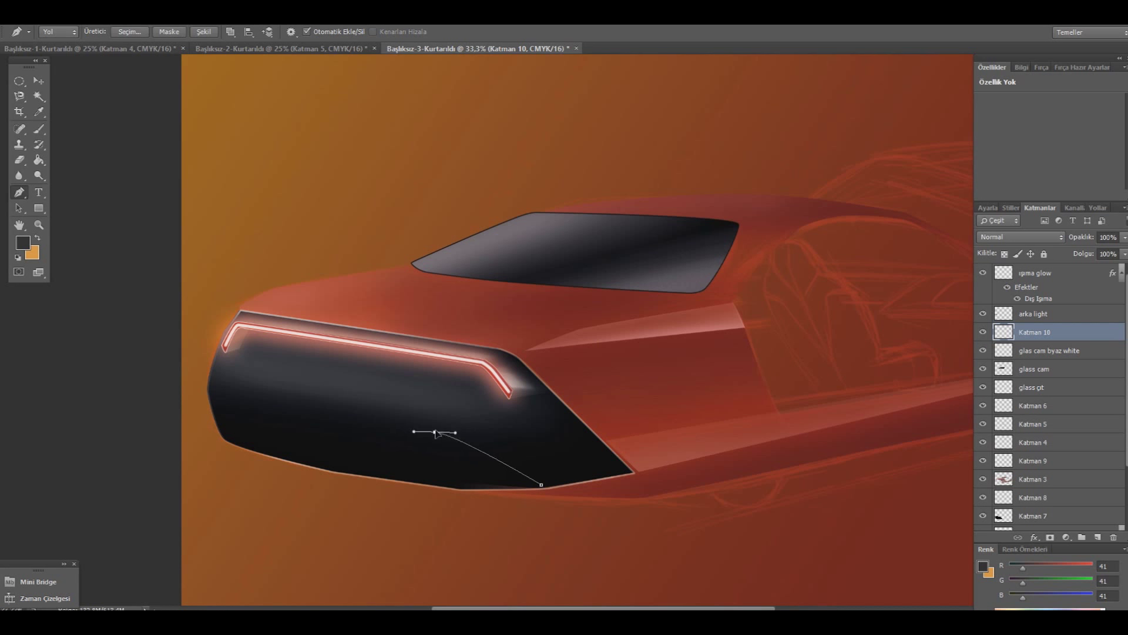
{"action": "left_click", "coordinate": [252, 397]}
{"action": "left_click", "coordinate": [218, 423]}
{"action": "left_click", "coordinate": [496, 458]}
{"action": "left_click_drag", "start_coordinate": [496, 458], "coordinate": [499, 454]}
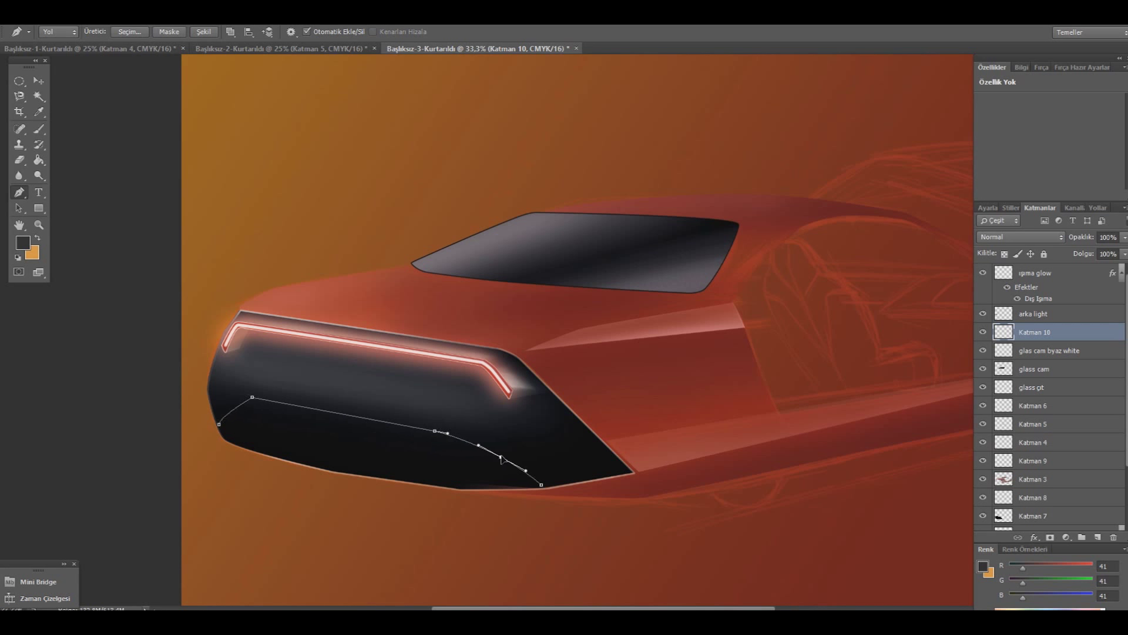
- Reshape the path's left corner and lower-left curves
{"action": "left_click", "coordinate": [219, 423]}
{"action": "left_click_drag", "start_coordinate": [247, 405], "coordinate": [239, 398]}
{"action": "left_click", "coordinate": [254, 397], "text": "ctrl"}
{"action": "left_click_drag", "start_coordinate": [254, 399], "coordinate": [236, 397]}
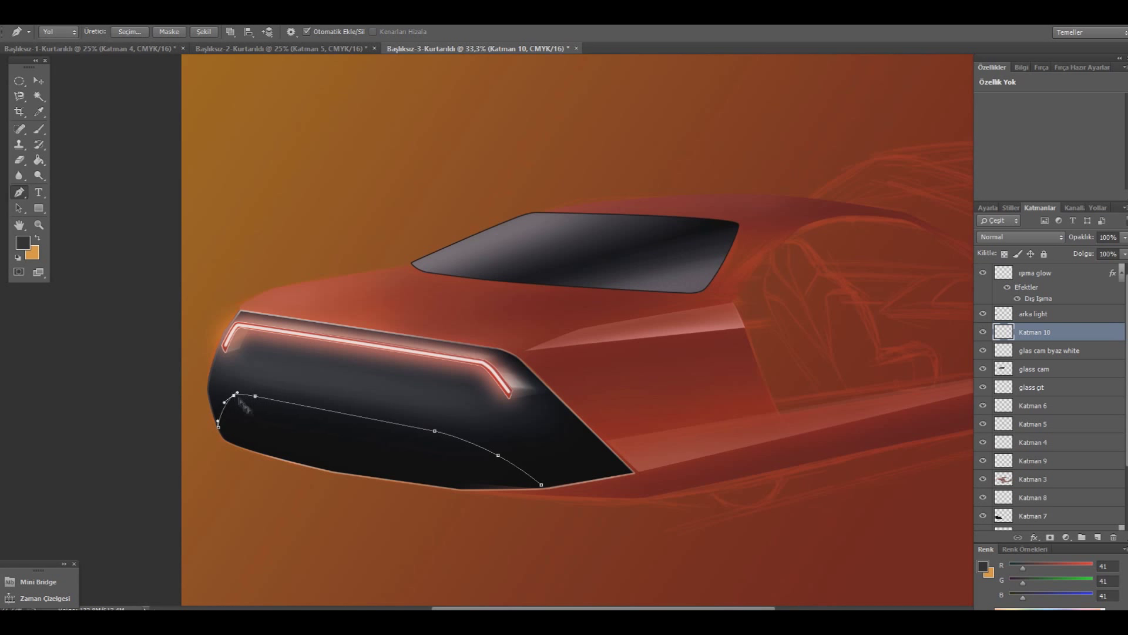
{"action": "left_click_drag", "start_coordinate": [218, 427], "coordinate": [229, 442]}
{"action": "left_click", "coordinate": [318, 467]}
{"action": "left_click_drag", "start_coordinate": [320, 471], "coordinate": [319, 468]}
- Refine the bottom-edge anchors, close the outline, and nudge its top-left corner
{"action": "left_click", "coordinate": [455, 486]}
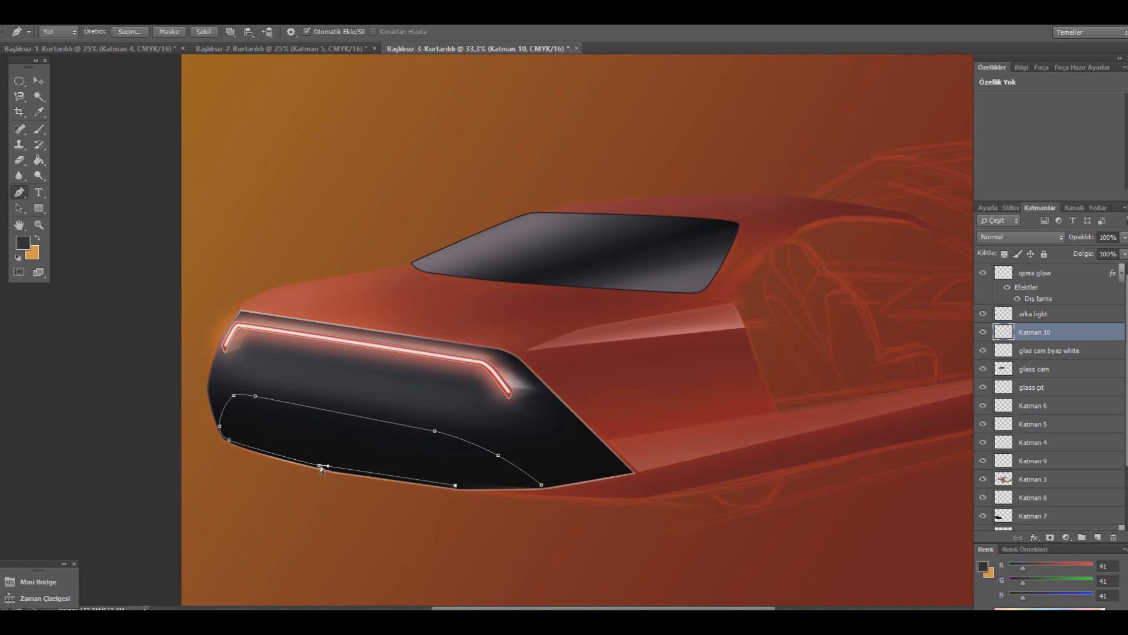
{"action": "left_click_drag", "start_coordinate": [321, 469], "coordinate": [330, 470]}
{"action": "left_click_drag", "start_coordinate": [242, 445], "coordinate": [234, 444]}
{"action": "left_click", "coordinate": [540, 485]}
{"action": "left_click", "coordinate": [457, 486]}
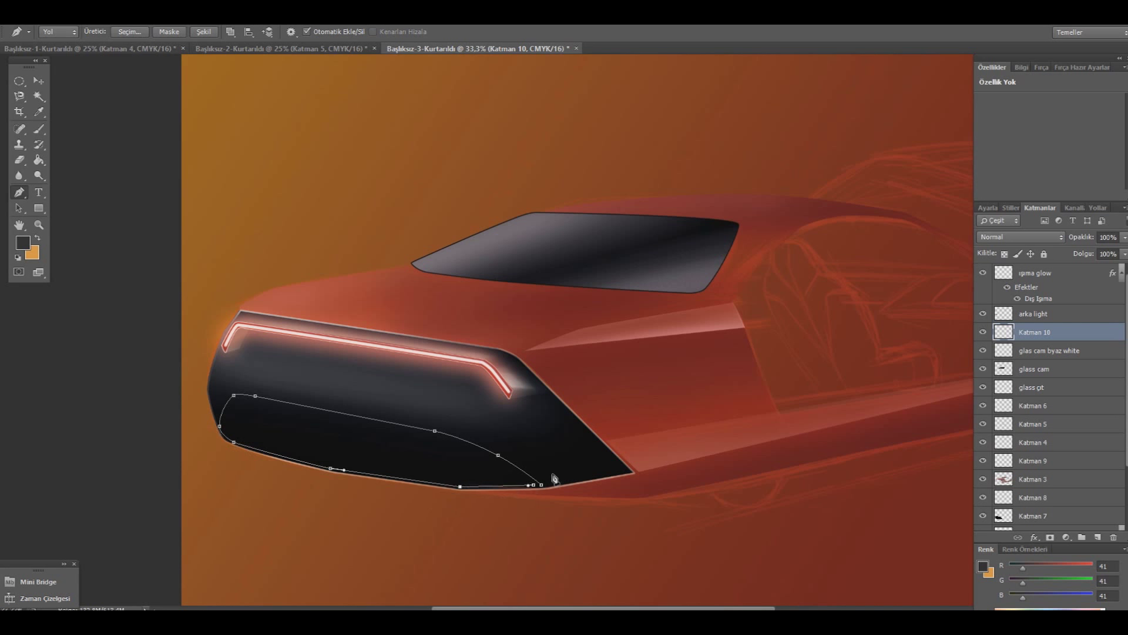
{"action": "key", "text": "Escape"}
{"action": "left_click", "coordinate": [228, 439], "text": "ctrl"}
{"action": "left_click_drag", "start_coordinate": [234, 395], "coordinate": [238, 390]}
- Sample a light grey from the image as the foreground colour
{"action": "left_click", "coordinate": [39, 112]}
{"action": "left_click", "coordinate": [22, 242]}
{"action": "left_click_drag", "start_coordinate": [376, 346], "coordinate": [637, 423]}
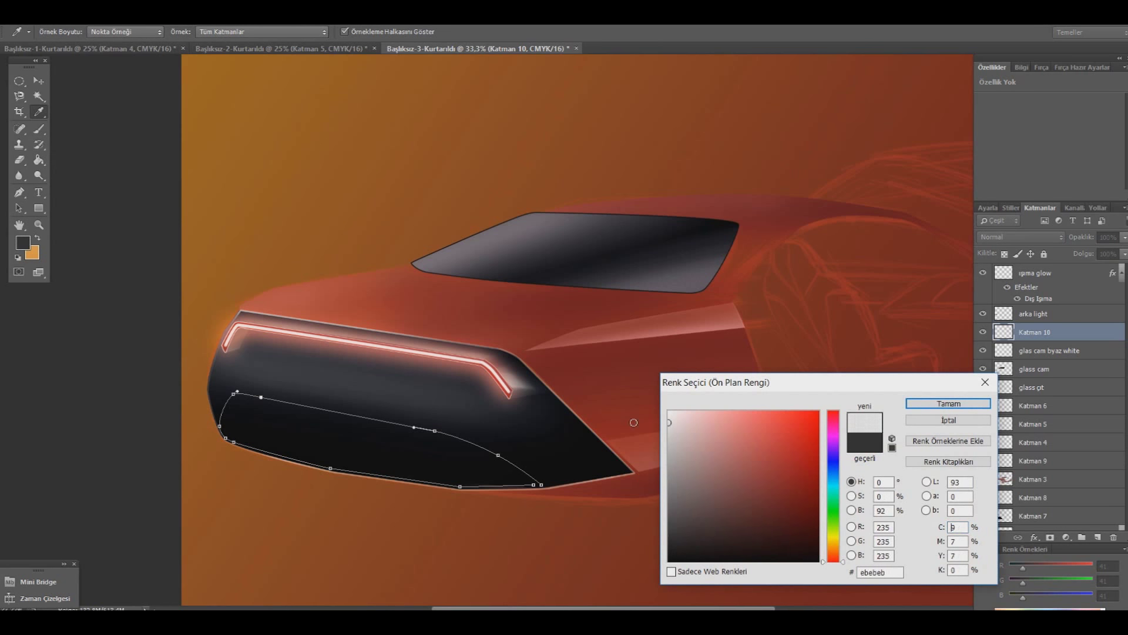
- Confirm the light grey and set a hard round brush at 21% flow
{"action": "left_click_drag", "start_coordinate": [637, 424], "coordinate": [633, 428]}
{"action": "left_click", "coordinate": [934, 405]}
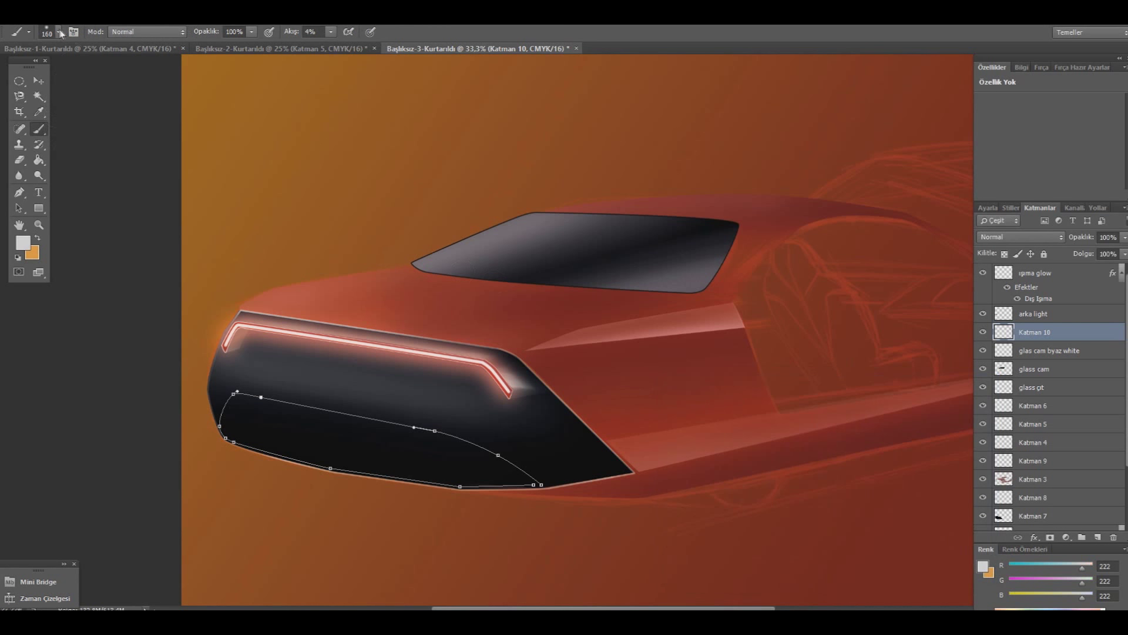
{"action": "left_click", "coordinate": [58, 32]}
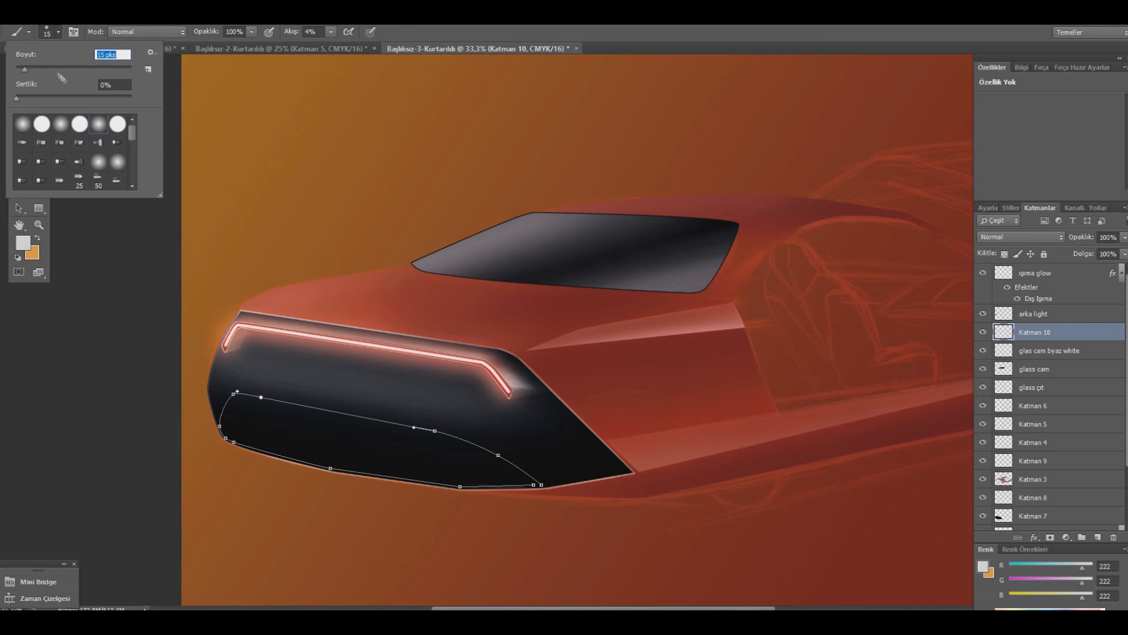
{"action": "left_click", "coordinate": [117, 124]}
{"action": "left_click_drag", "start_coordinate": [330, 33], "coordinate": [344, 52]}
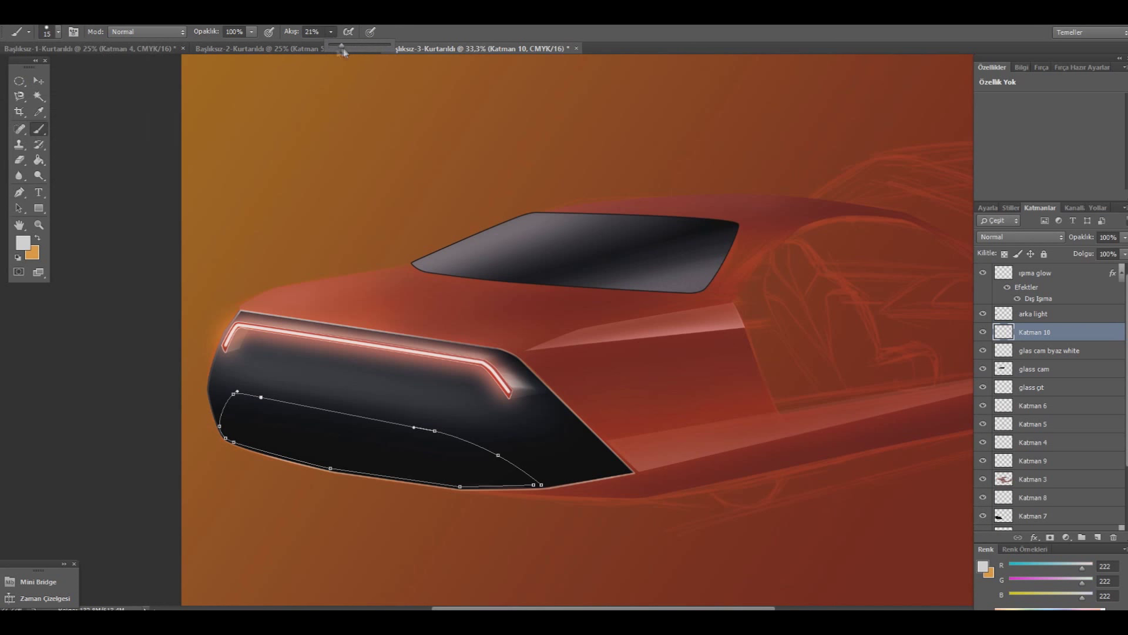
- Stroke the lower-opening path with the light grey brush
{"action": "left_click", "coordinate": [23, 195]}
{"action": "right_click", "coordinate": [435, 412]}
{"action": "left_click", "coordinate": [470, 207]}
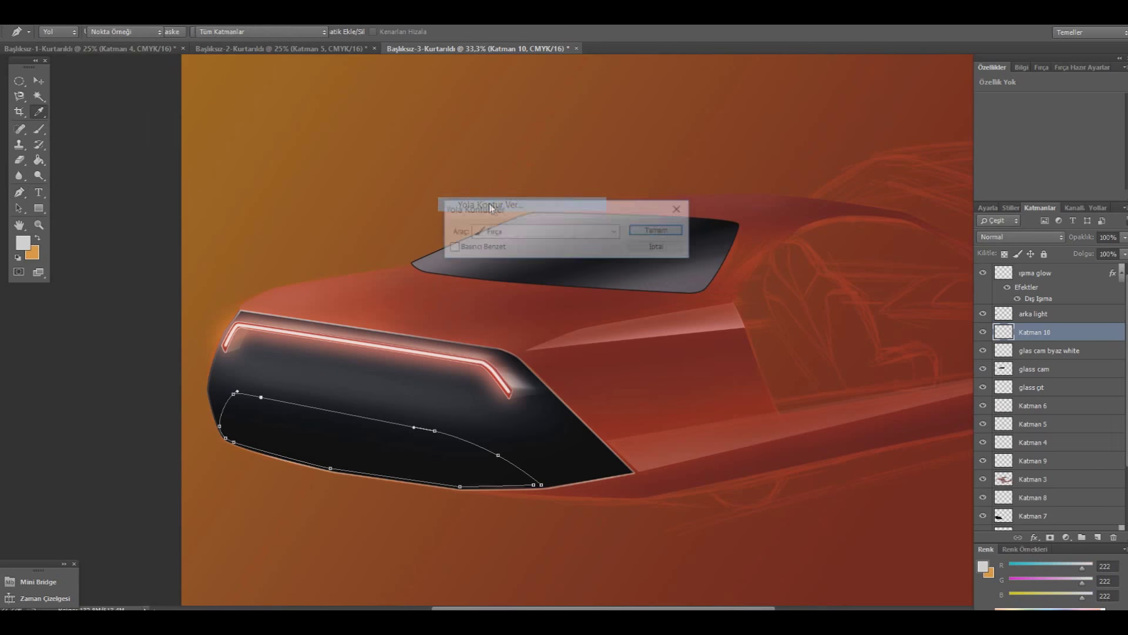
{"action": "left_click", "coordinate": [658, 230]}
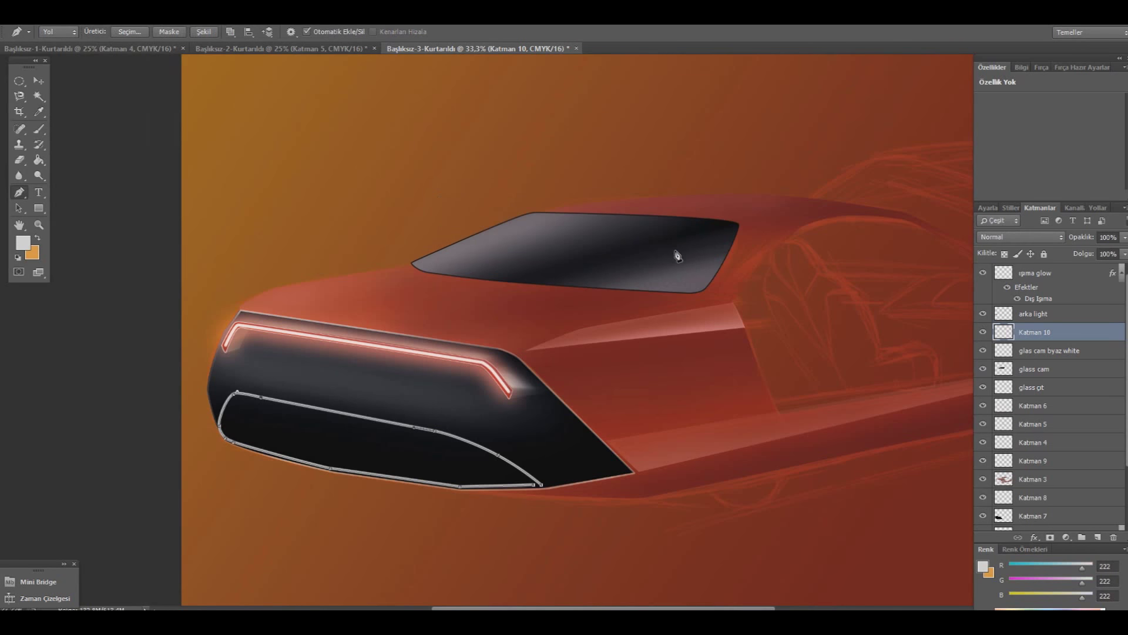
- Turn the lower-opening path into a selection
{"action": "right_click", "coordinate": [636, 248]}
{"action": "left_click", "coordinate": [658, 298]}
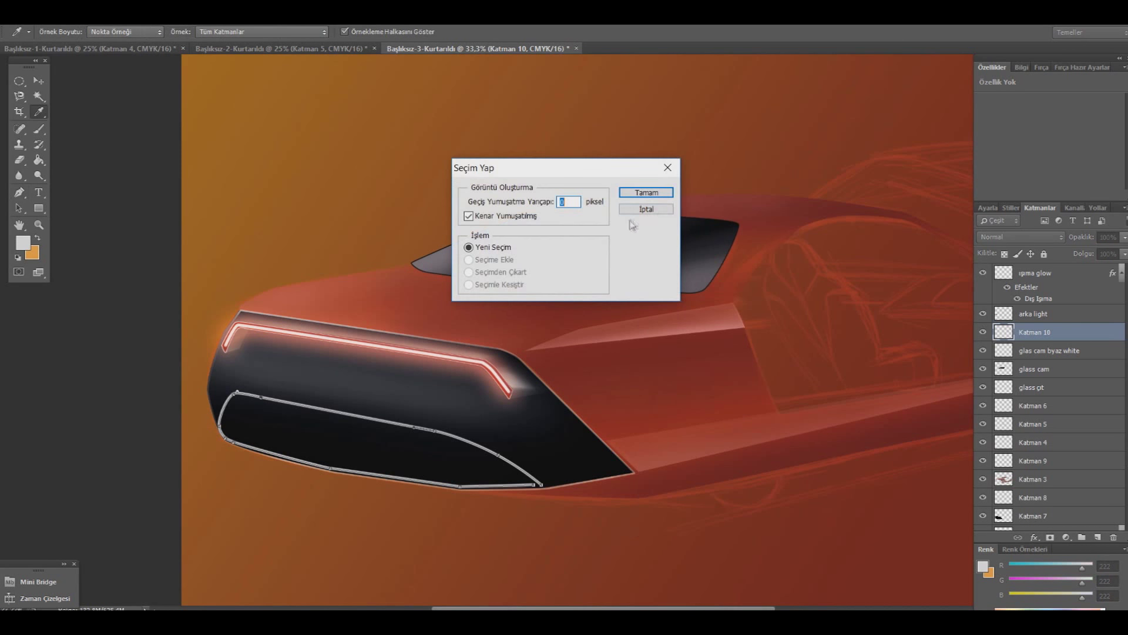
{"action": "left_click", "coordinate": [659, 219]}
{"action": "right_click", "coordinate": [642, 243]}
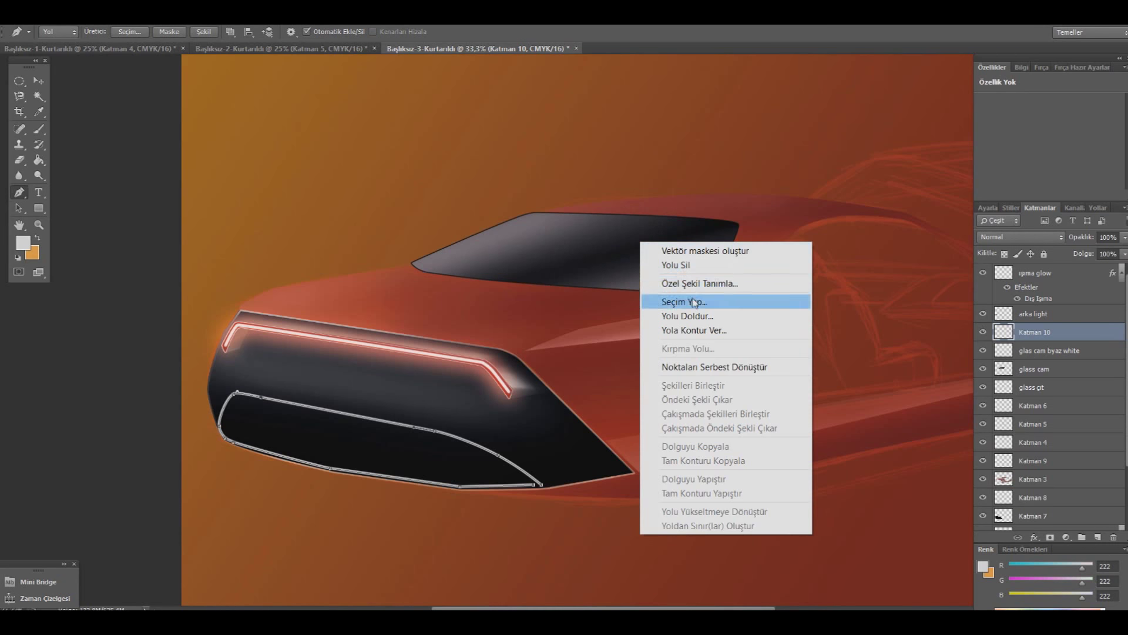
{"action": "left_click", "coordinate": [658, 299]}
{"action": "left_click", "coordinate": [646, 193]}
- On a new layer, airbrush soft light grey inside the lower opening with a large brush
{"action": "left_click", "coordinate": [1098, 537]}
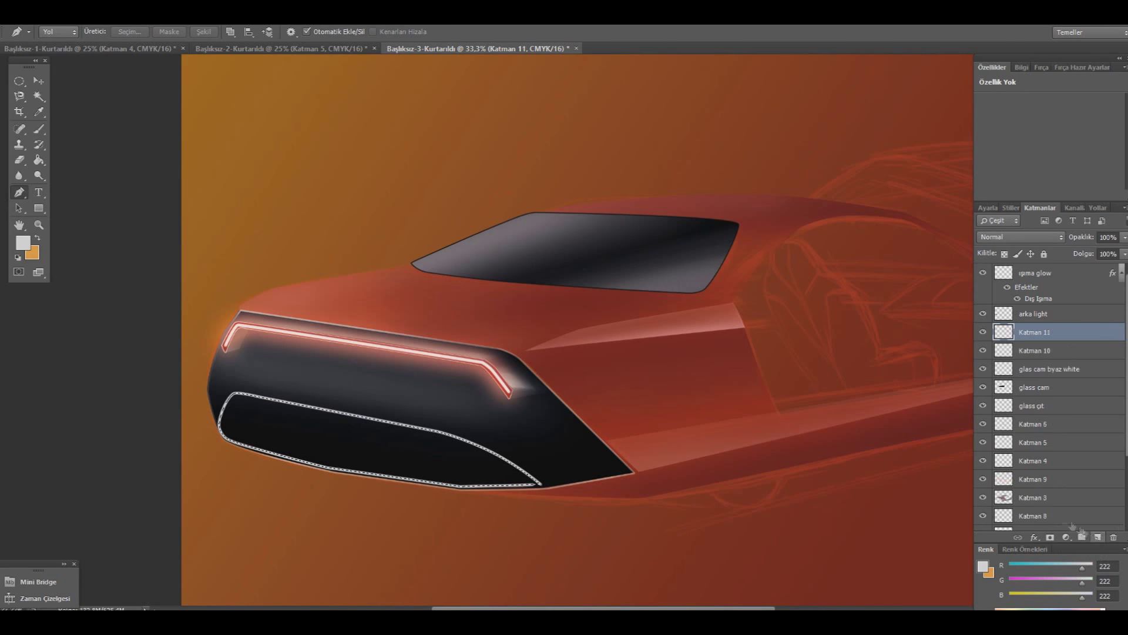
{"action": "left_click", "coordinate": [39, 129]}
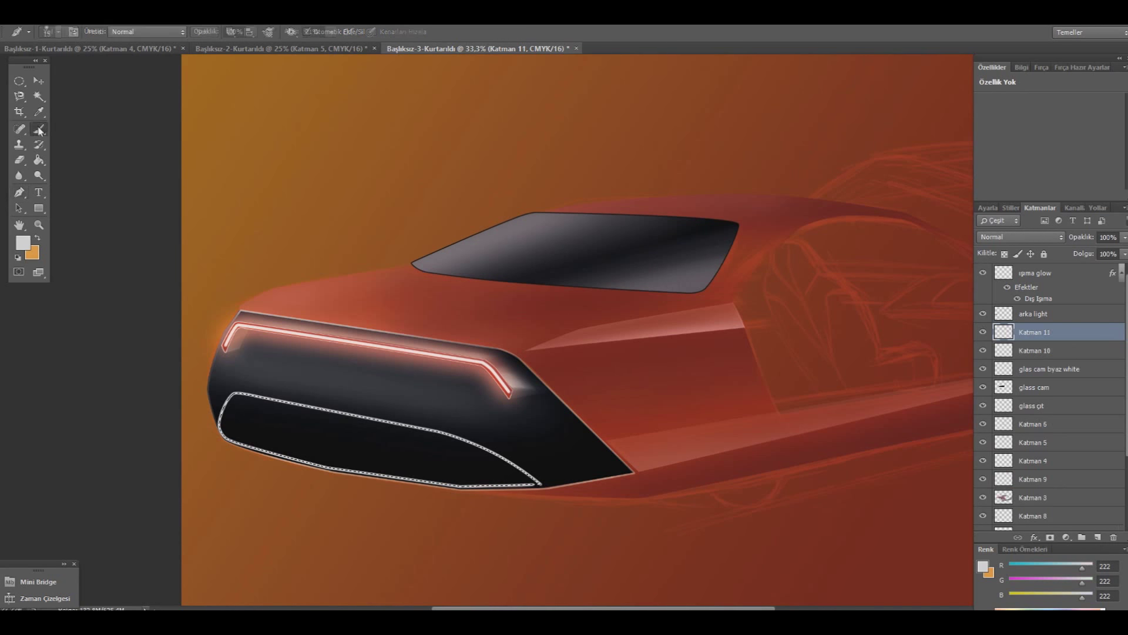
{"action": "left_click", "coordinate": [58, 32]}
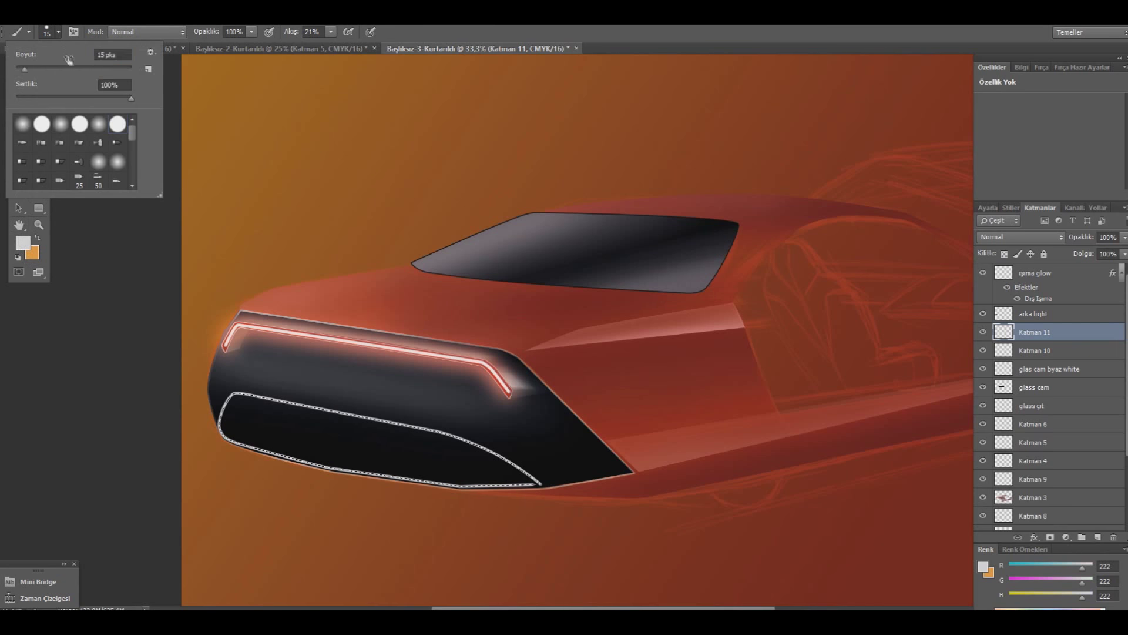
{"action": "left_click_drag", "start_coordinate": [98, 75], "coordinate": [107, 75]}
{"action": "key", "text": "Return"}
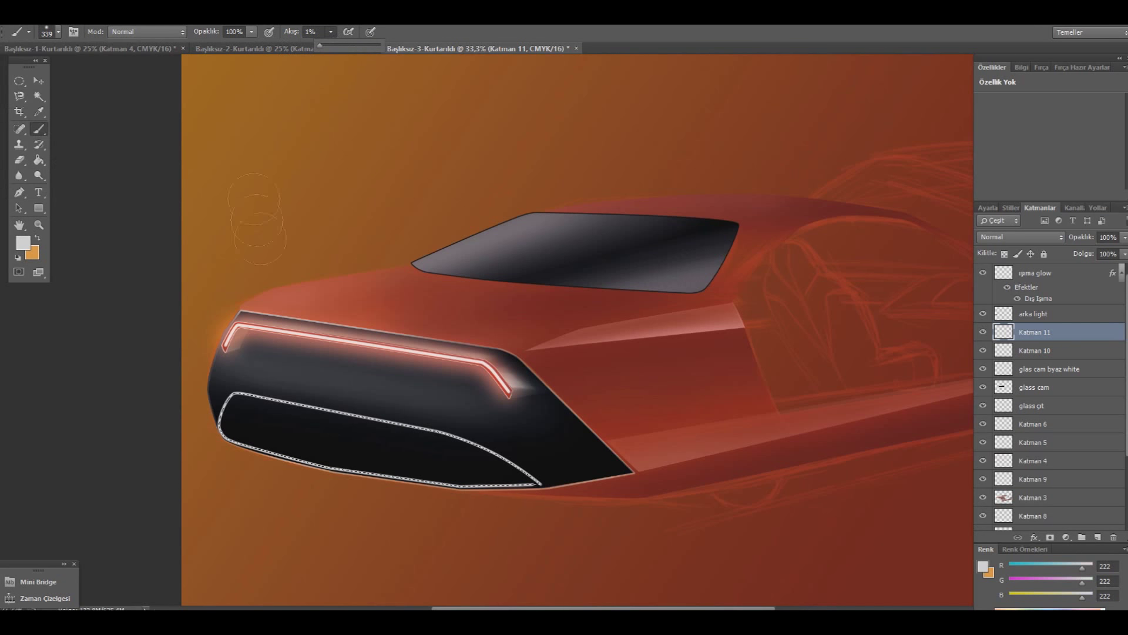
{"action": "mouse_move", "coordinate": [276, 447]}
{"action": "left_mouse_down"}
{"action": "mouse_move", "coordinate": [332, 491]}
{"action": "mouse_move", "coordinate": [382, 426]}
{"action": "left_mouse_up"}
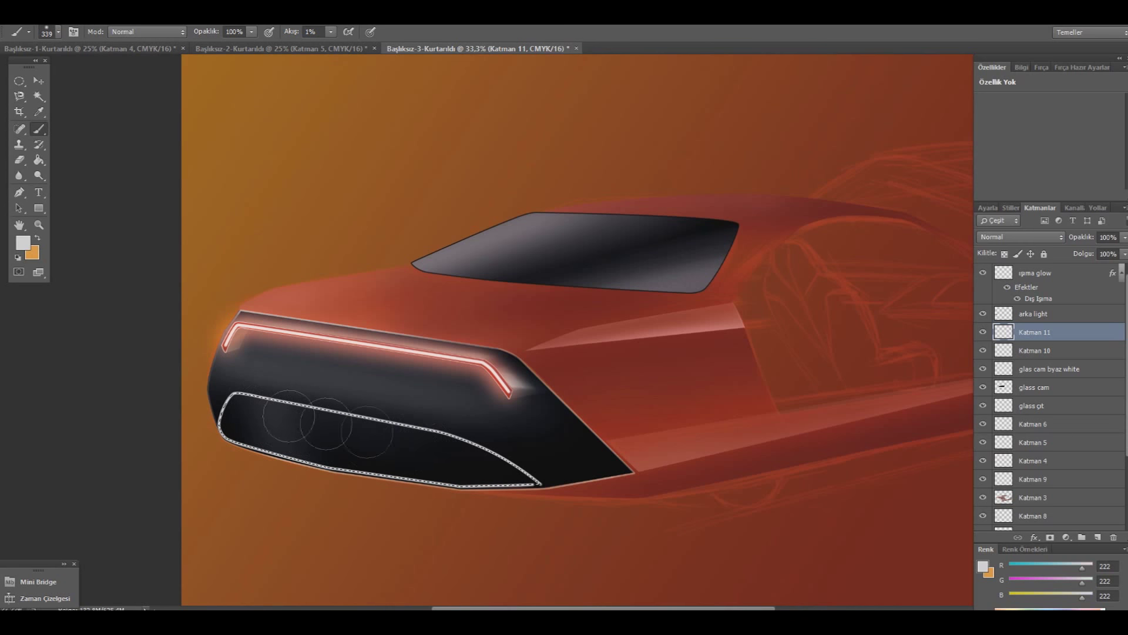
{"action": "left_click_drag", "start_coordinate": [448, 465], "coordinate": [387, 449]}
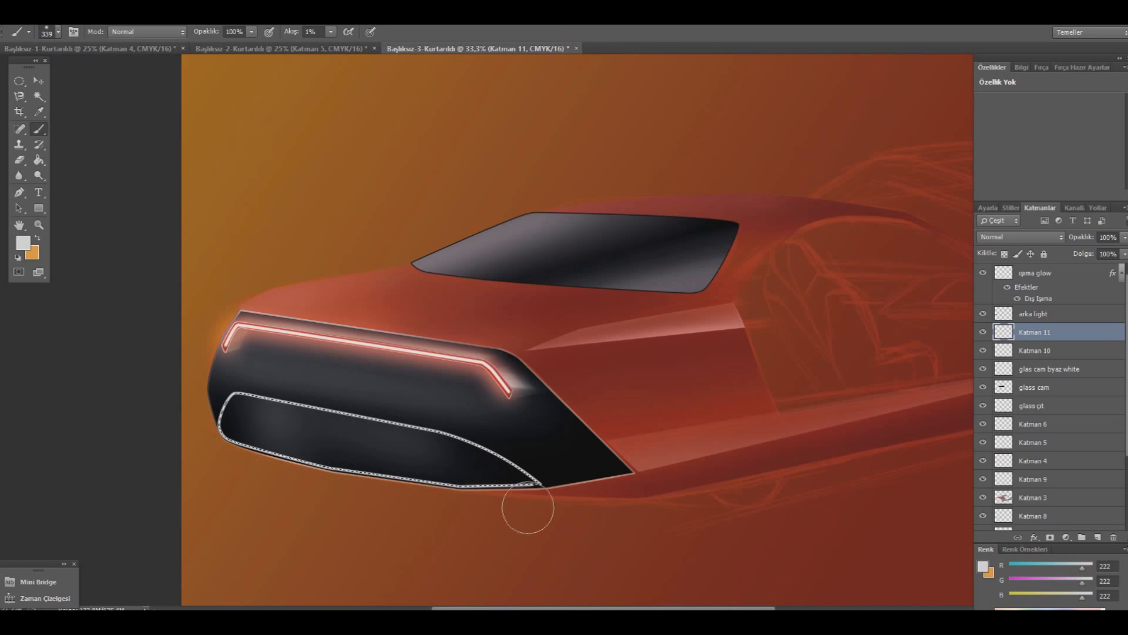
{"action": "mouse_move", "coordinate": [288, 434]}
{"action": "left_mouse_down"}
{"action": "mouse_move", "coordinate": [270, 416]}
{"action": "mouse_move", "coordinate": [301, 411]}
{"action": "mouse_move", "coordinate": [305, 476]}
{"action": "left_mouse_up"}
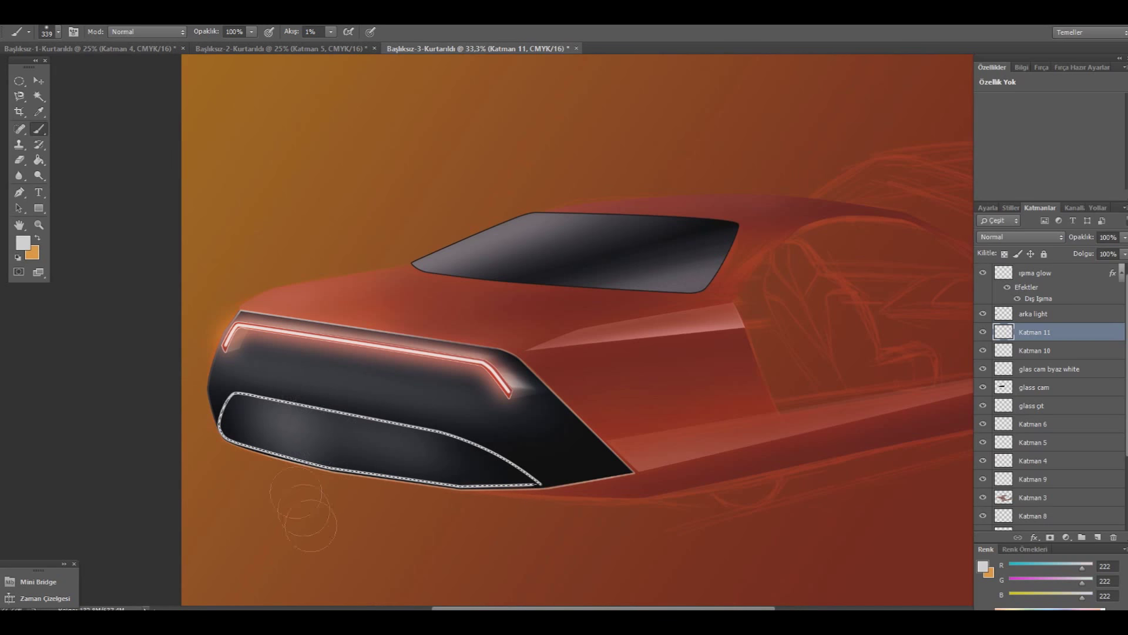
- Erase parts with a large soft eraser, add a light streak, and lighten the lower shading
{"action": "key", "text": "e"}
{"action": "left_click", "coordinate": [58, 31]}
{"action": "left_click", "coordinate": [100, 124]}
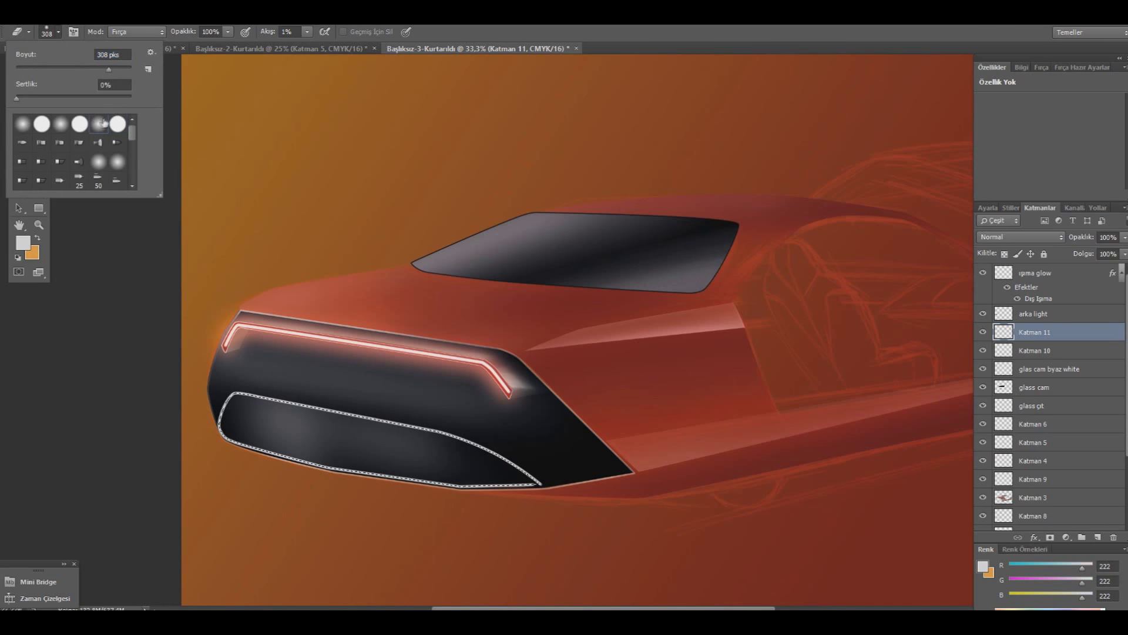
{"action": "left_click", "coordinate": [288, 414]}
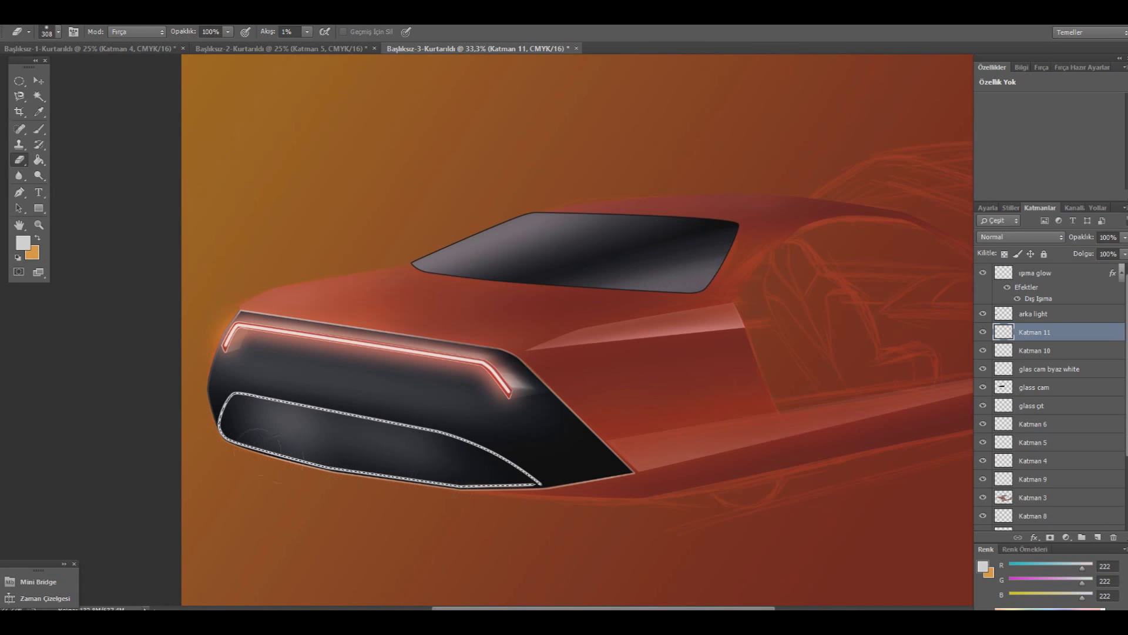
{"action": "key", "text": "b"}
{"action": "left_click_drag", "start_coordinate": [320, 435], "coordinate": [367, 433]}
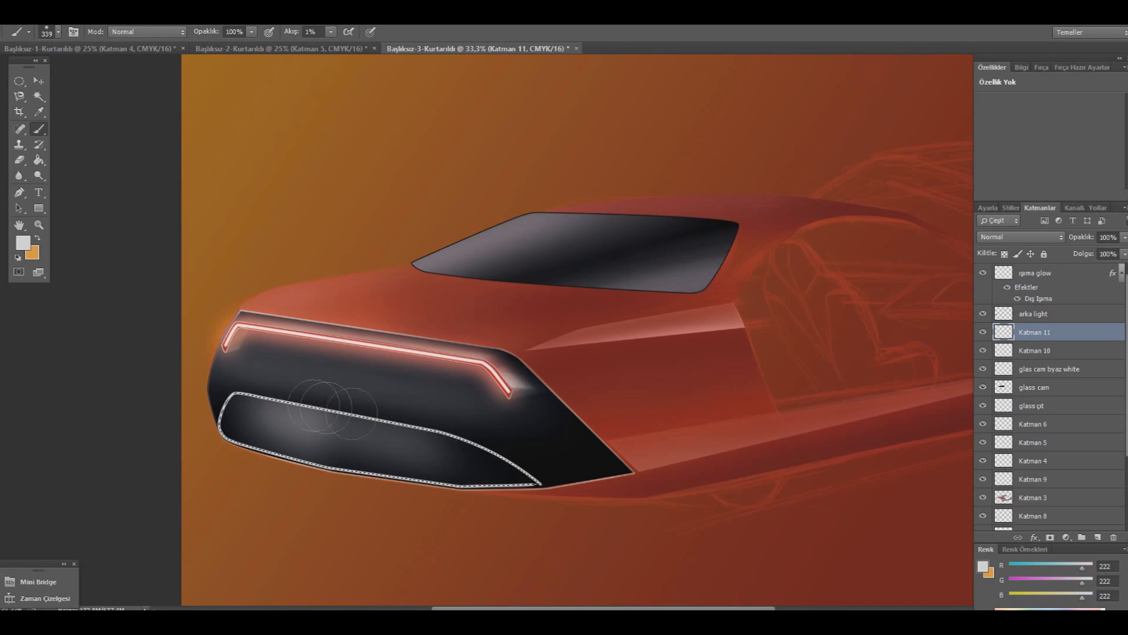
{"action": "left_click", "coordinate": [19, 160]}
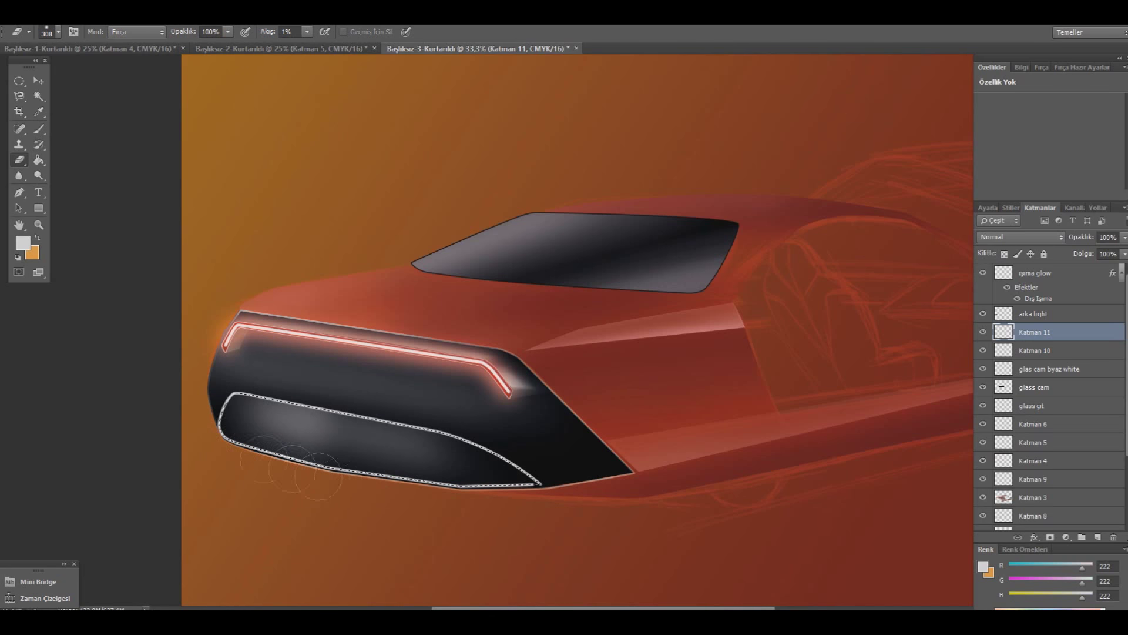
{"action": "left_click_drag", "start_coordinate": [364, 475], "coordinate": [464, 475]}
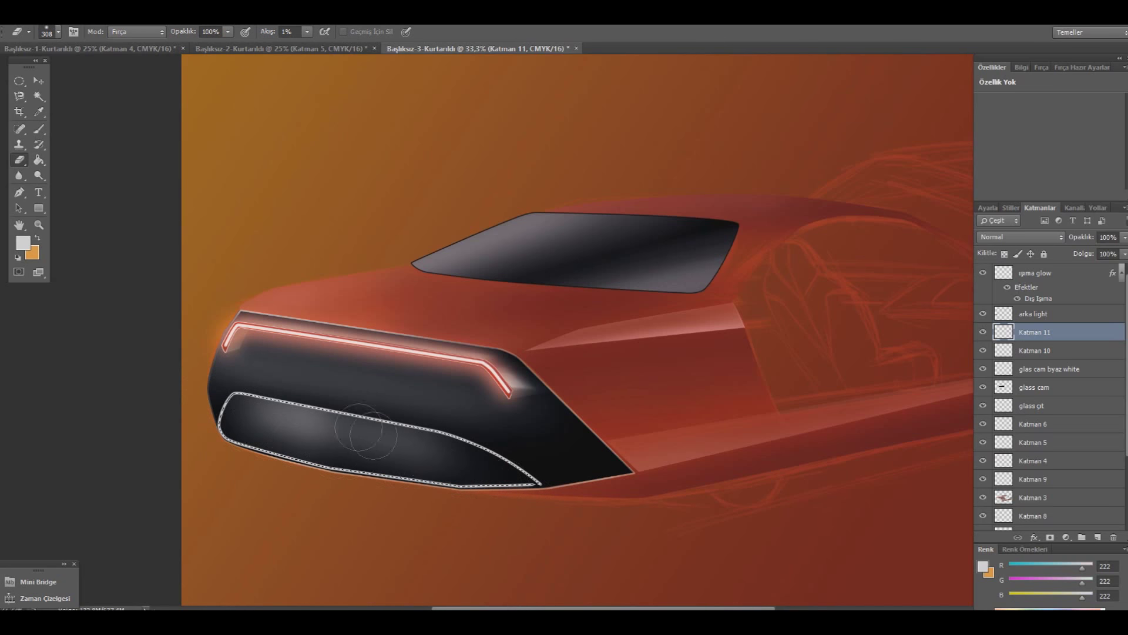
{"action": "key", "text": "alt+bracketleft"}
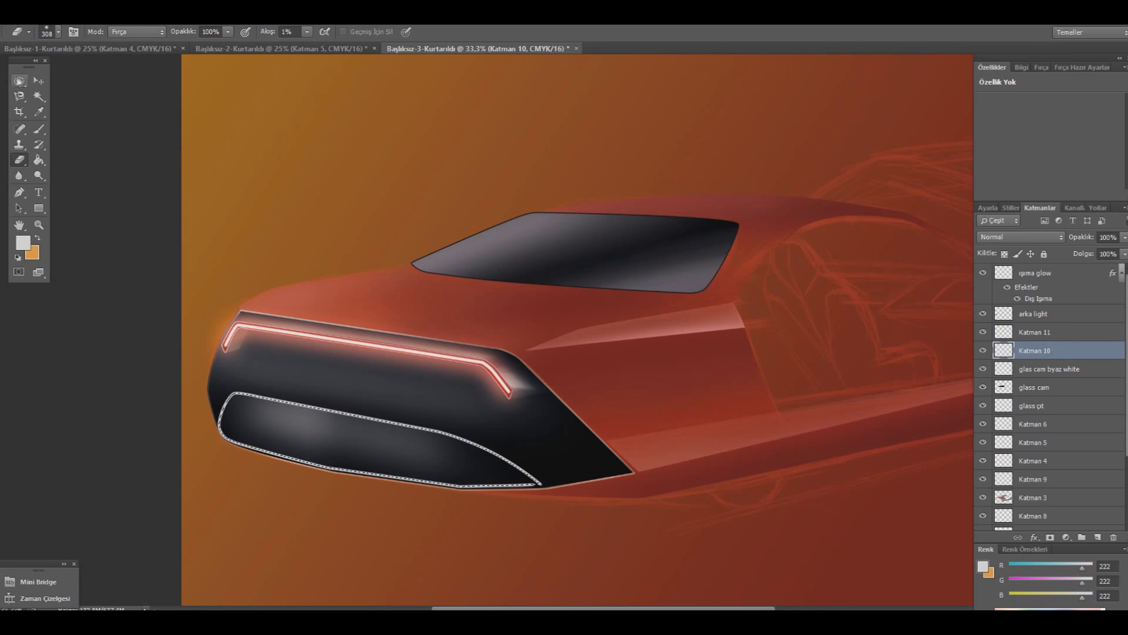
- Deselect and fade the outline's bottom edge with a ~156 px eraser at 5% flow
{"action": "key", "text": "ctrl+d"}
{"action": "left_click_drag", "start_coordinate": [528, 506], "coordinate": [405, 496]}
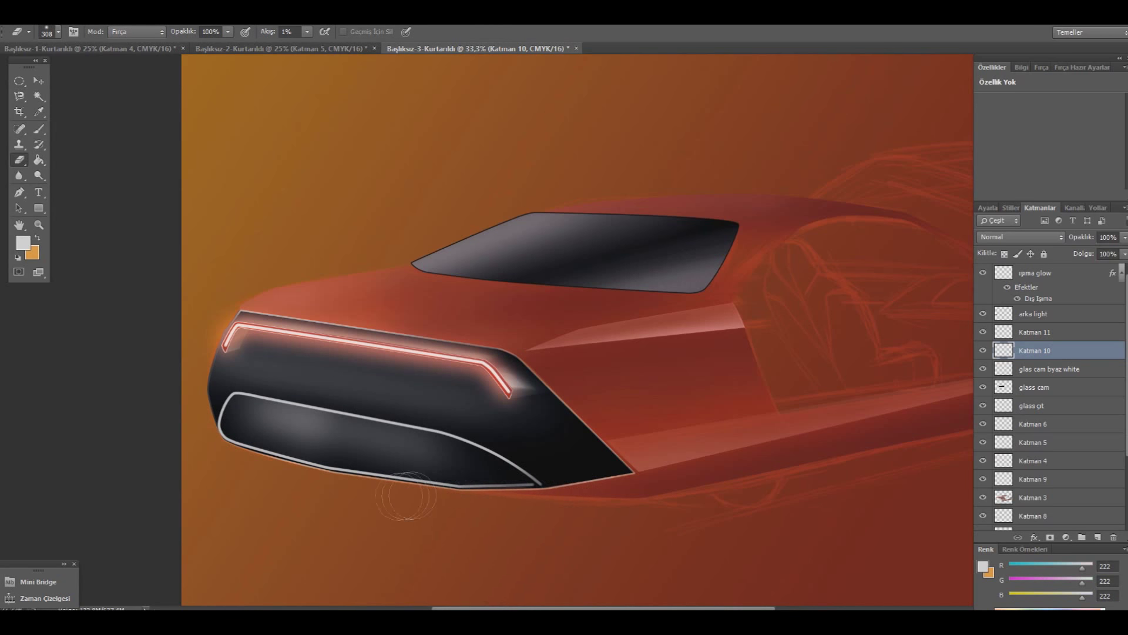
{"action": "left_click", "coordinate": [58, 32]}
{"action": "left_click_drag", "start_coordinate": [104, 70], "coordinate": [89, 70]}
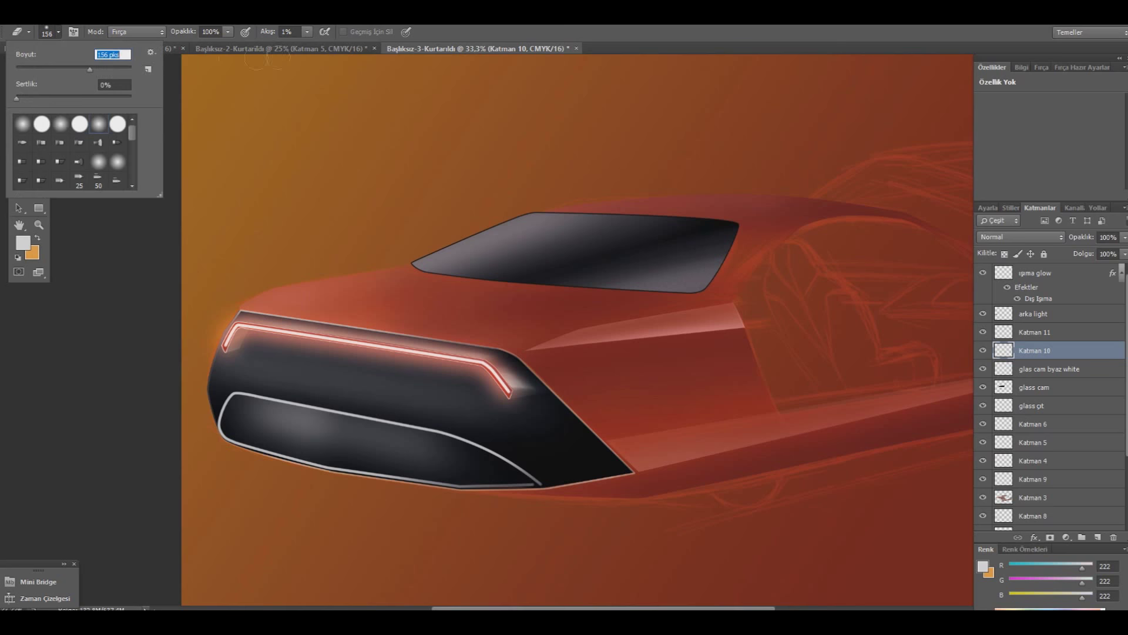
{"action": "left_click", "coordinate": [307, 32]}
{"action": "type", "text": "5"}
{"action": "left_click", "coordinate": [479, 458]}
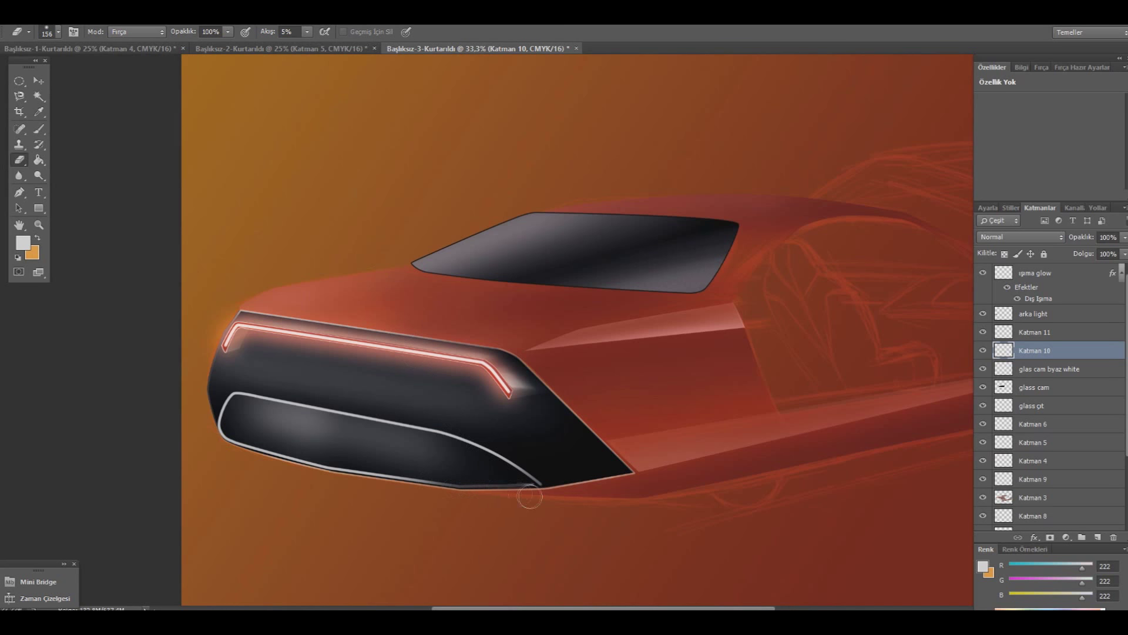
{"action": "mouse_move", "coordinate": [523, 483]}
{"action": "left_mouse_down"}
{"action": "mouse_move", "coordinate": [306, 468]}
{"action": "mouse_move", "coordinate": [247, 444]}
{"action": "mouse_move", "coordinate": [220, 409]}
{"action": "left_mouse_up"}
{"action": "mouse_move", "coordinate": [451, 464]}
{"action": "left_mouse_down"}
{"action": "mouse_move", "coordinate": [417, 418]}
{"action": "mouse_move", "coordinate": [543, 479]}
{"action": "mouse_move", "coordinate": [405, 413]}
{"action": "mouse_move", "coordinate": [254, 432]}
{"action": "left_mouse_up"}
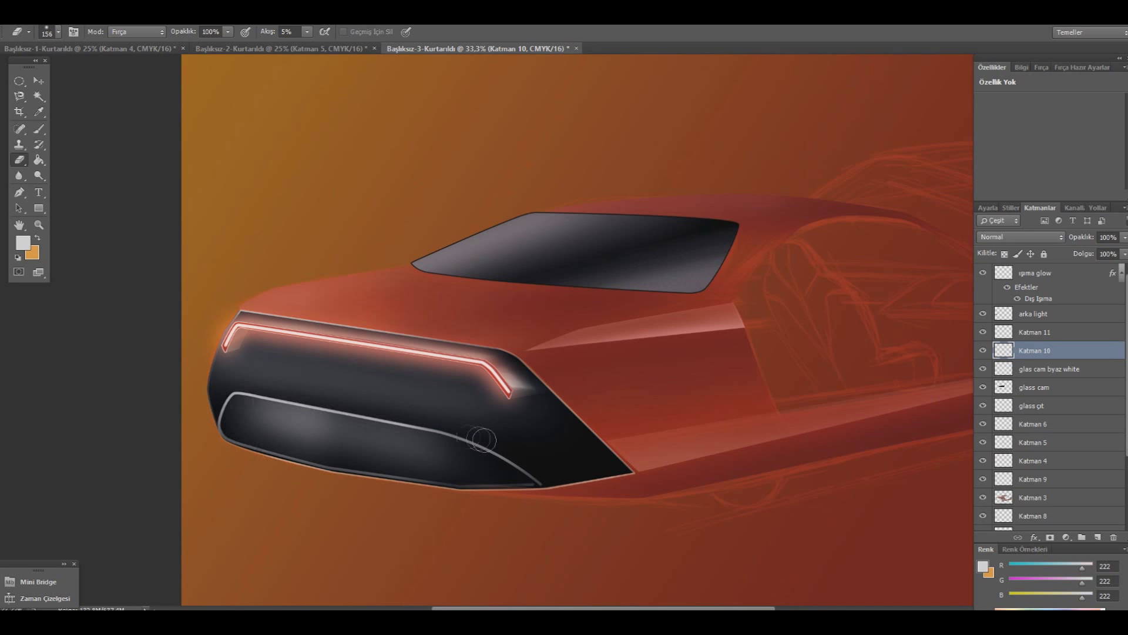
- Lower the outline layer's opacity to 74%
{"action": "left_click", "coordinate": [1124, 237]}
{"action": "left_click_drag", "start_coordinate": [1123, 250], "coordinate": [1111, 253]}
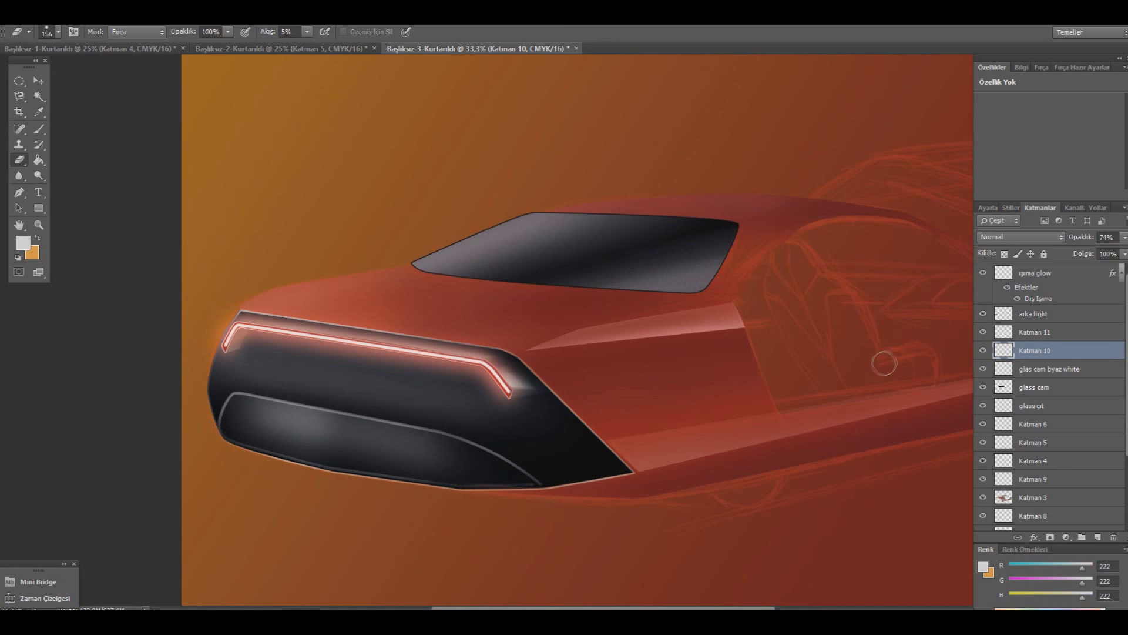
{"action": "left_click", "coordinate": [987, 351]}
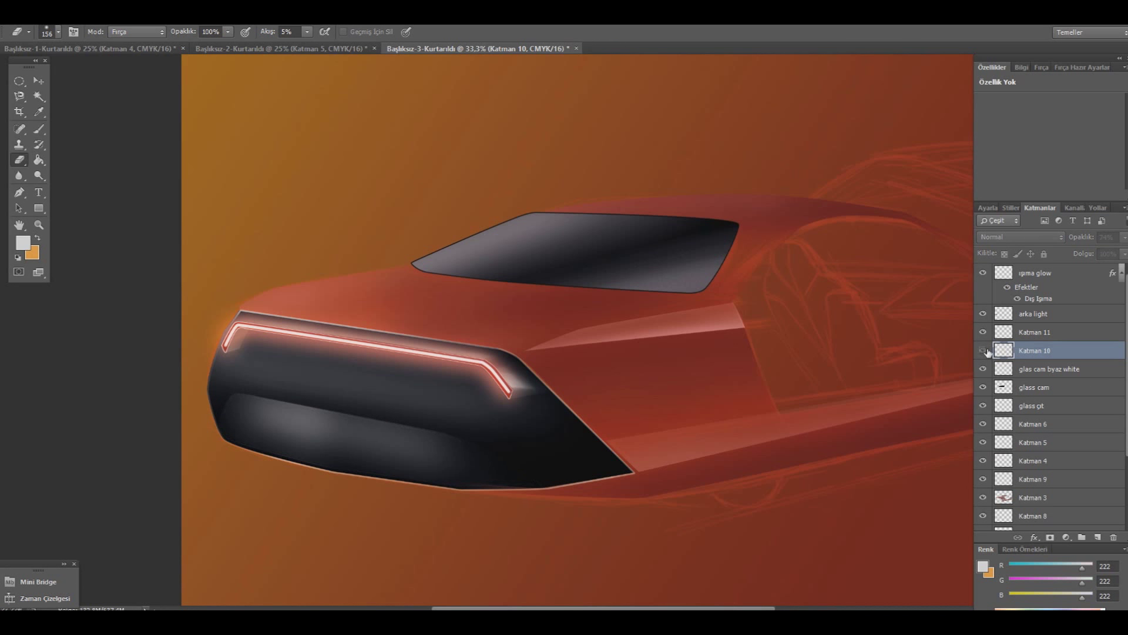
- Nudge the outline down, then delete the duplicate Katman 10 kopyala layer
{"action": "key", "text": "v"}
{"action": "left_click_drag", "start_coordinate": [418, 450], "coordinate": [416, 455]}
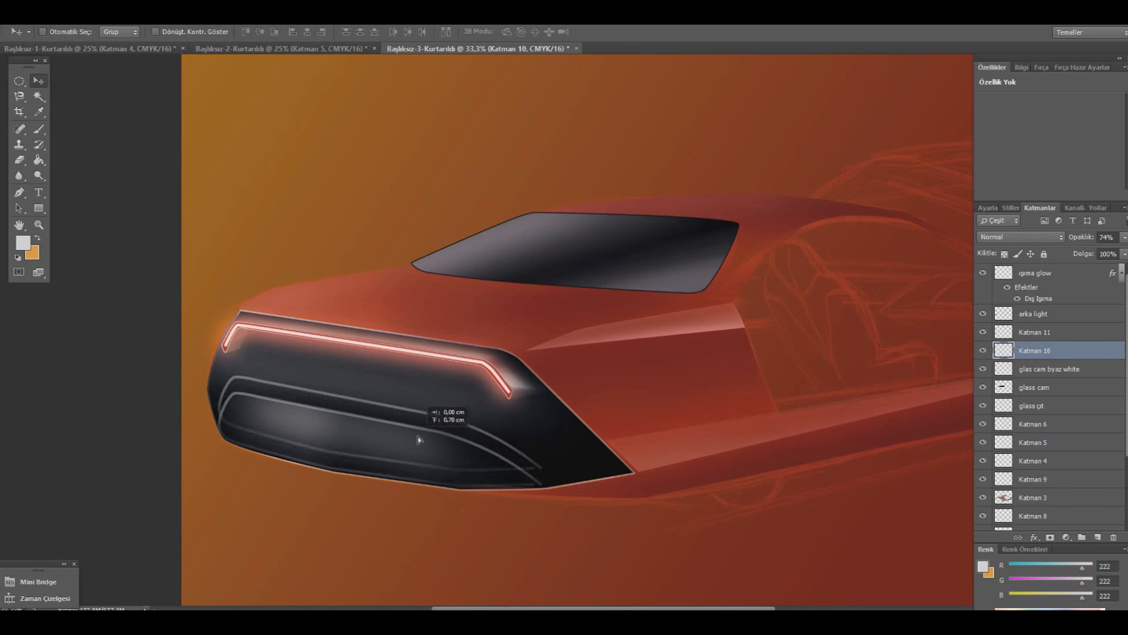
{"action": "left_click_drag", "start_coordinate": [414, 455], "coordinate": [411, 454]}
{"action": "right_click", "coordinate": [1031, 355]}
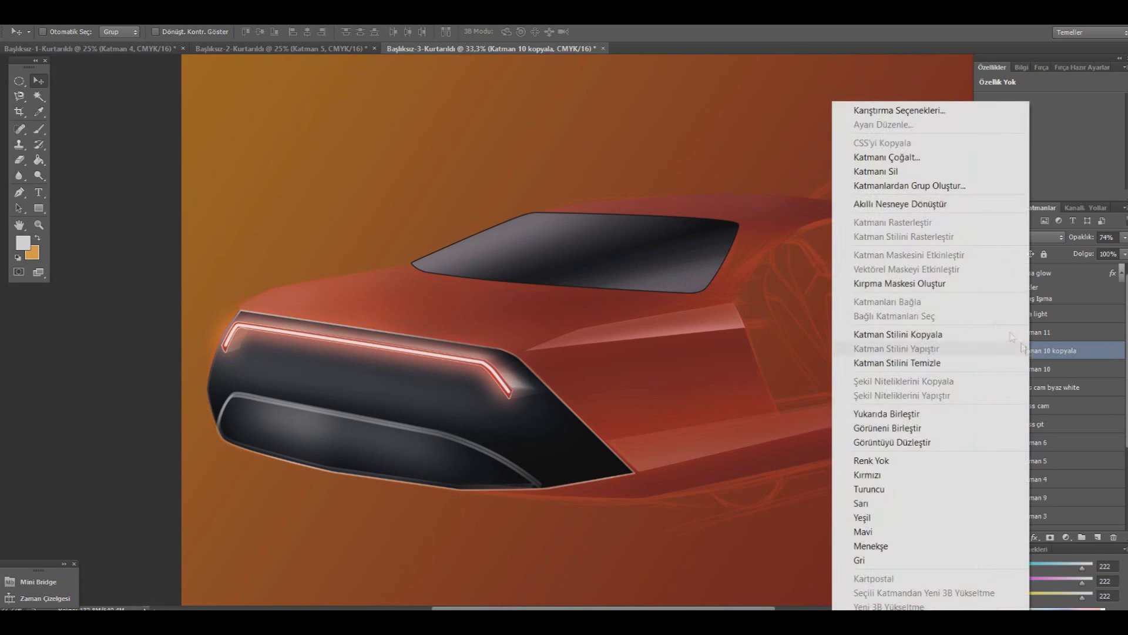
{"action": "left_click", "coordinate": [927, 122]}
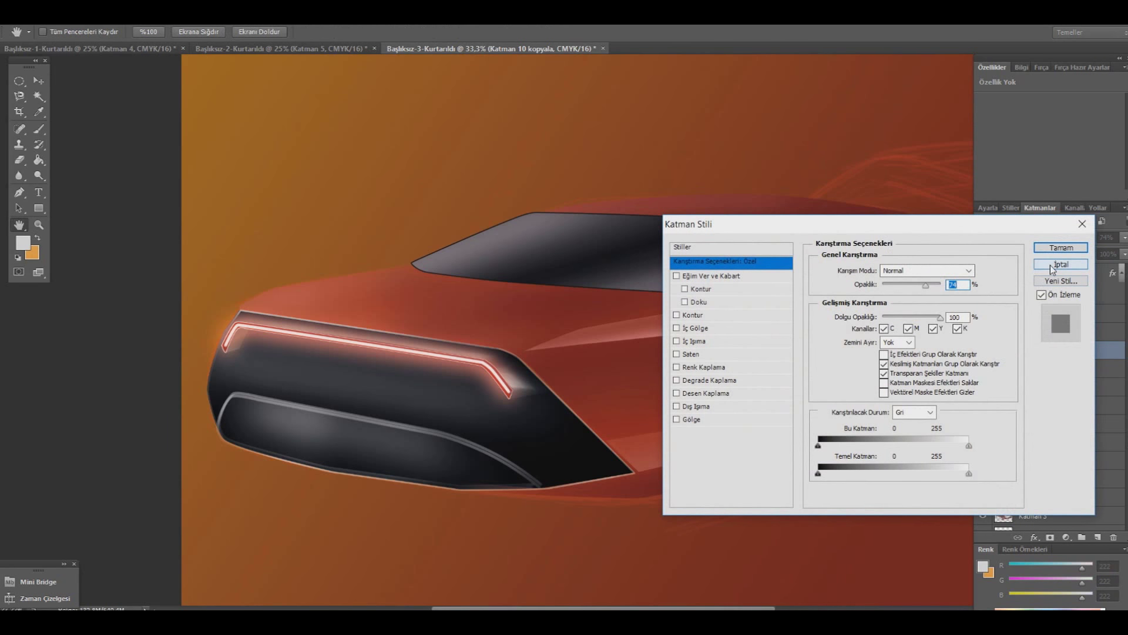
{"action": "left_click", "coordinate": [1049, 263]}
{"action": "key", "text": "Delete"}
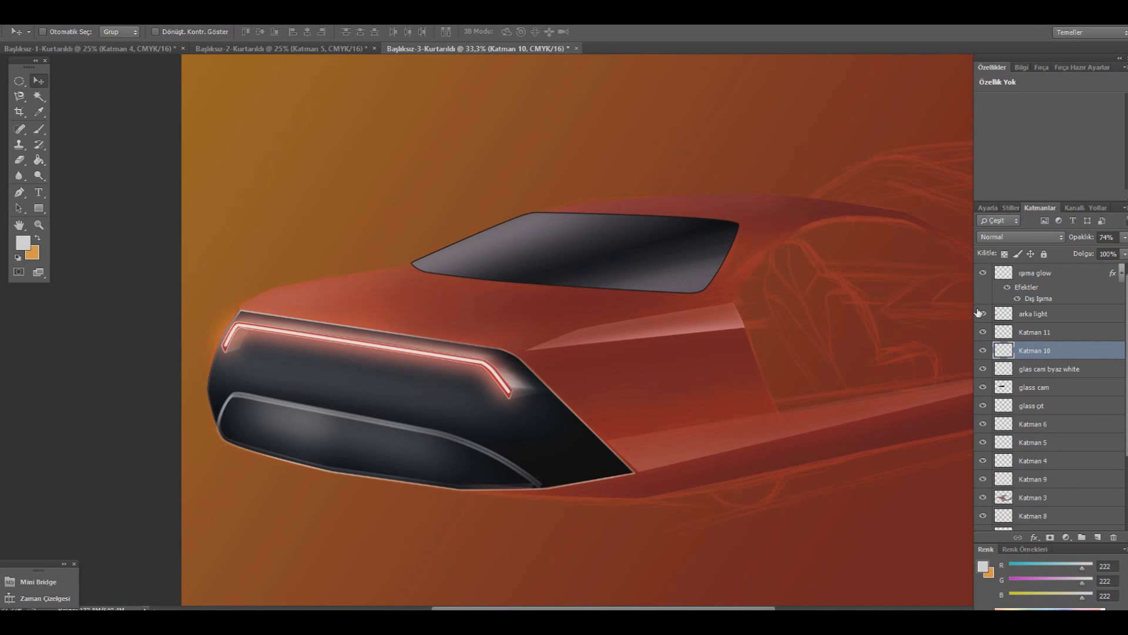
- Add a Bevel and Emboss style to Katman 10 and adjust its size and depth
{"action": "right_click", "coordinate": [1045, 350]}
{"action": "left_click", "coordinate": [948, 113]}
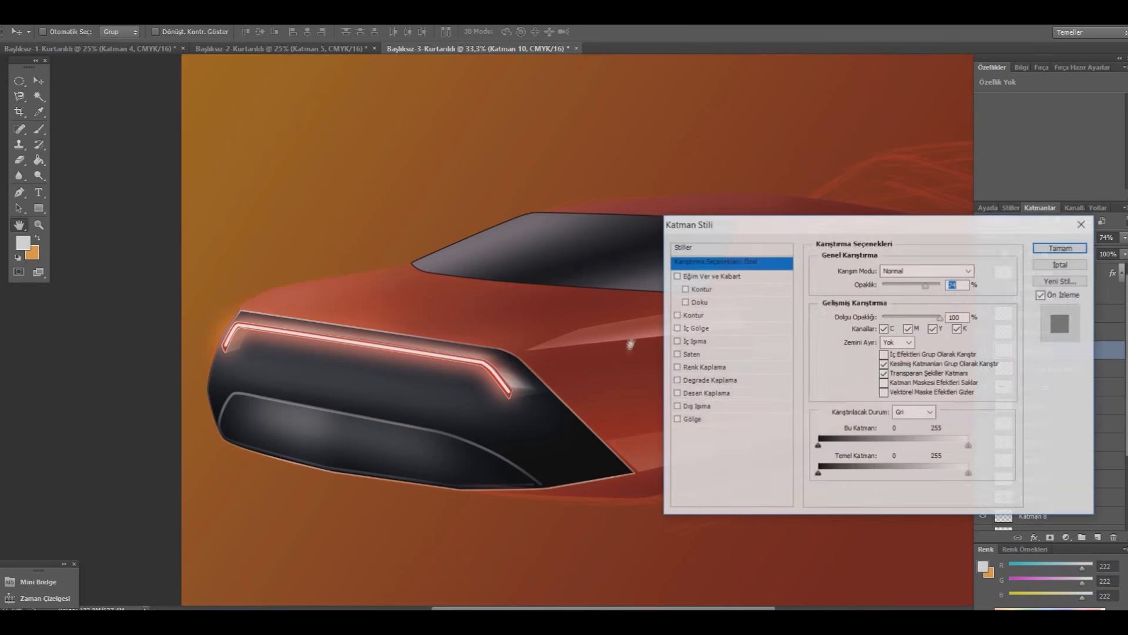
{"action": "left_click", "coordinate": [700, 277]}
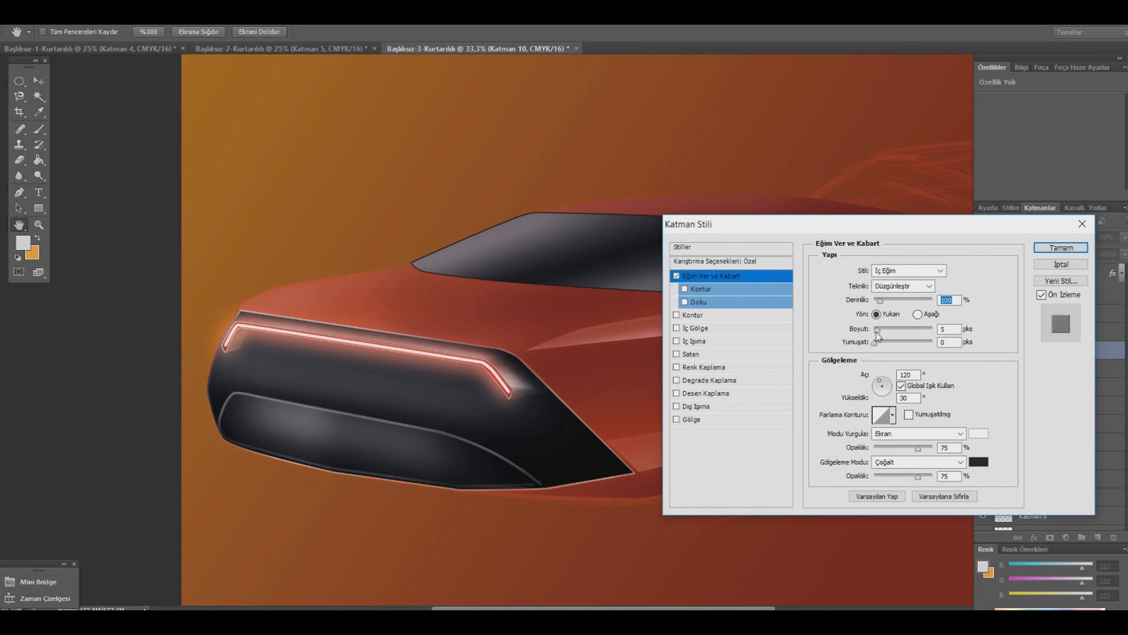
{"action": "mouse_move", "coordinate": [893, 336]}
{"action": "left_mouse_down"}
{"action": "mouse_move", "coordinate": [886, 303]}
{"action": "mouse_move", "coordinate": [870, 299]}
{"action": "left_mouse_up"}
{"action": "left_click_drag", "start_coordinate": [875, 343], "coordinate": [895, 331]}
{"action": "left_click", "coordinate": [897, 271]}
{"action": "left_click", "coordinate": [894, 287]}
{"action": "left_click", "coordinate": [899, 306]}
{"action": "left_click_drag", "start_coordinate": [875, 301], "coordinate": [881, 301]}
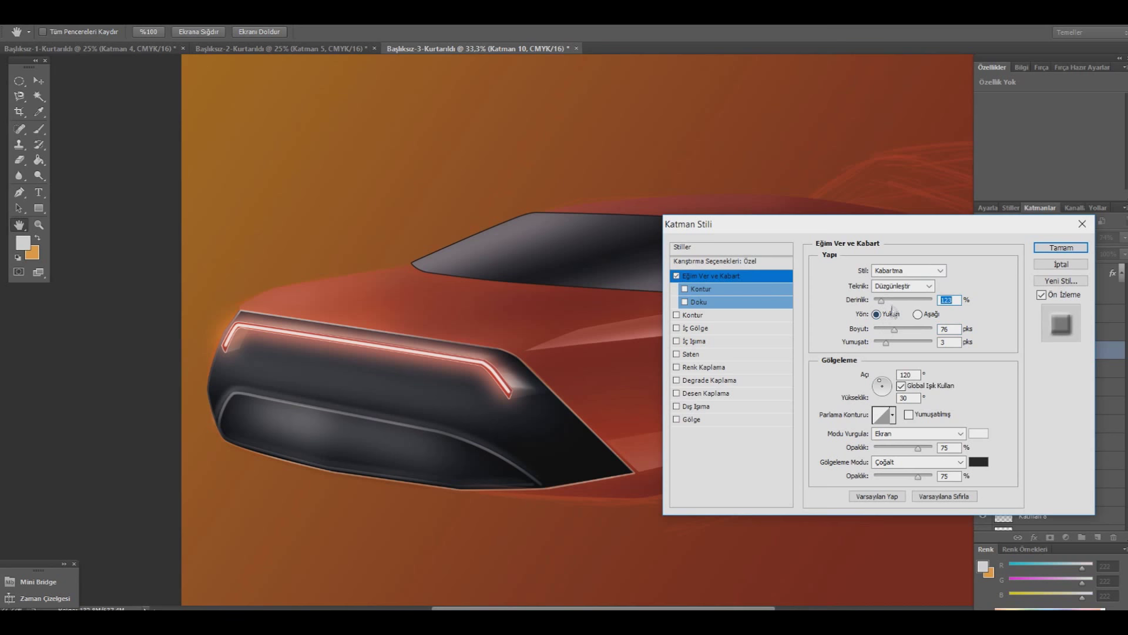
- Settle on Inner Bevel with size about 29 and apply the style
{"action": "left_click", "coordinate": [902, 286]}
{"action": "left_click_drag", "start_coordinate": [894, 330], "coordinate": [879, 331]}
{"action": "left_click", "coordinate": [905, 270]}
{"action": "left_click", "coordinate": [908, 271]}
{"action": "left_click", "coordinate": [900, 289]}
{"action": "left_click_drag", "start_coordinate": [880, 330], "coordinate": [882, 342]}
{"action": "left_click", "coordinate": [1061, 247]}
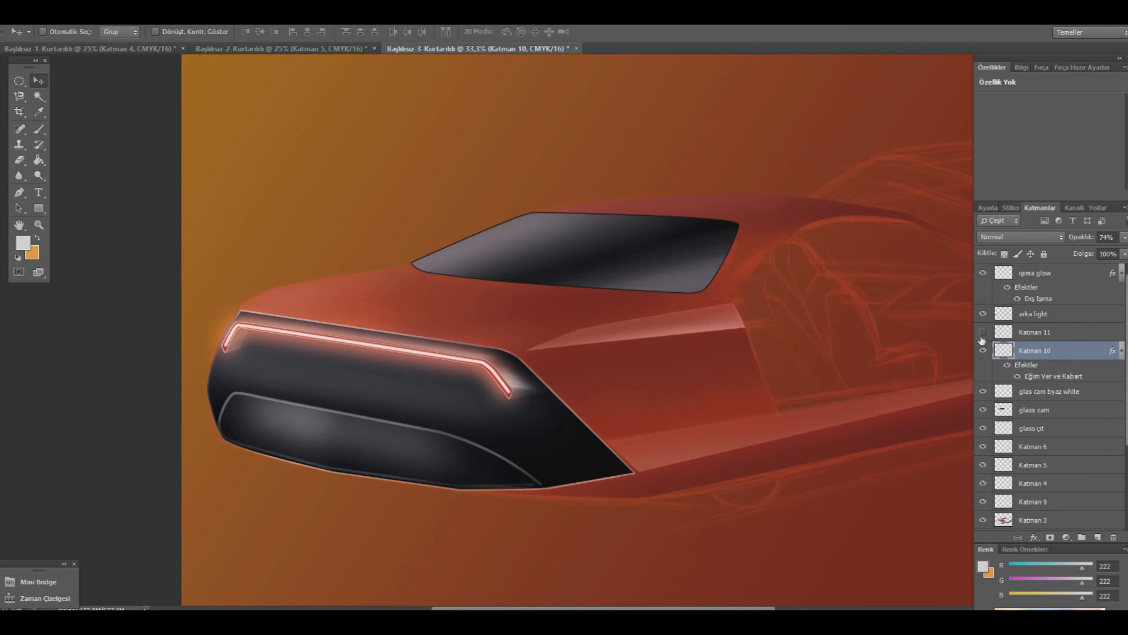
- Select Katman 11 and set the Eraser to 1% flow
{"action": "left_click", "coordinate": [984, 334]}
{"action": "left_click", "coordinate": [983, 334]}
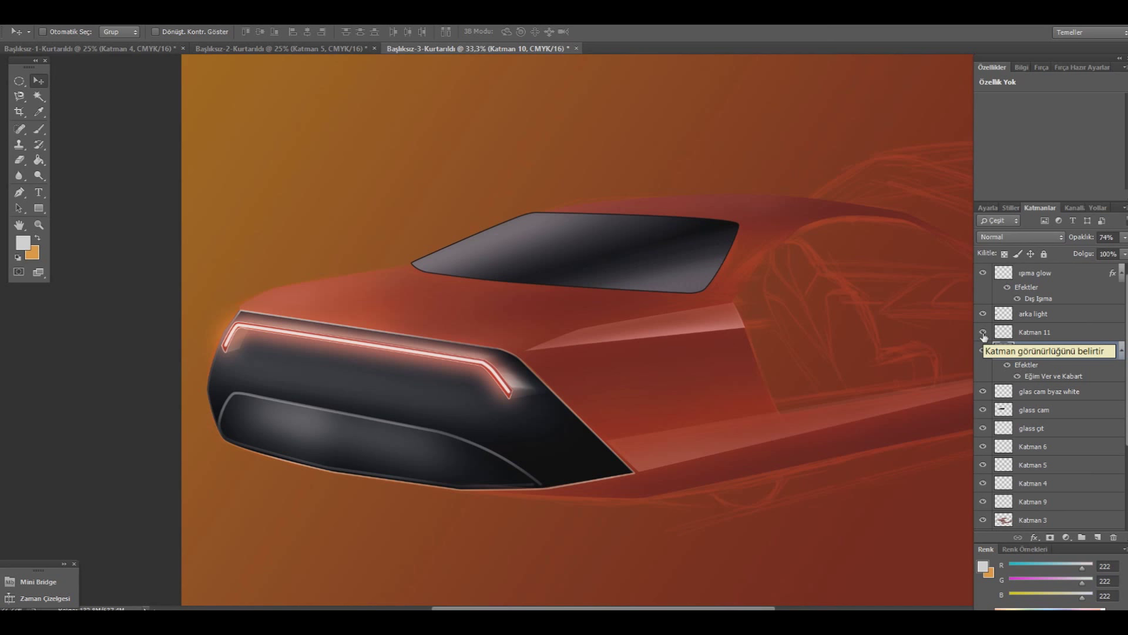
{"action": "left_click", "coordinate": [1035, 331]}
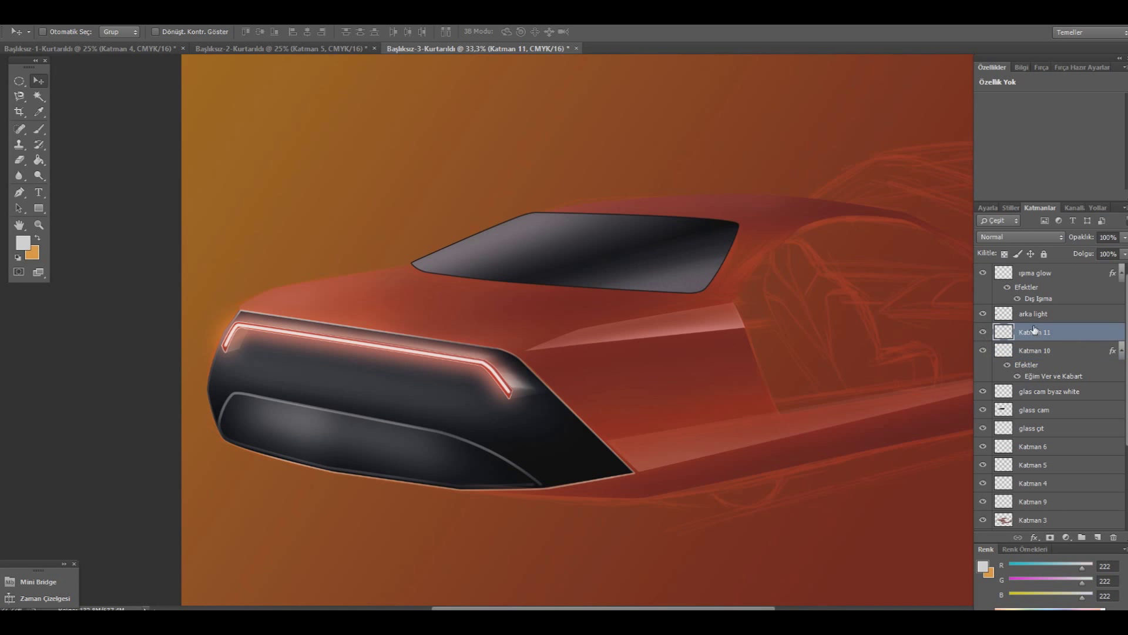
{"action": "left_click", "coordinate": [20, 159]}
{"action": "left_click", "coordinate": [52, 32]}
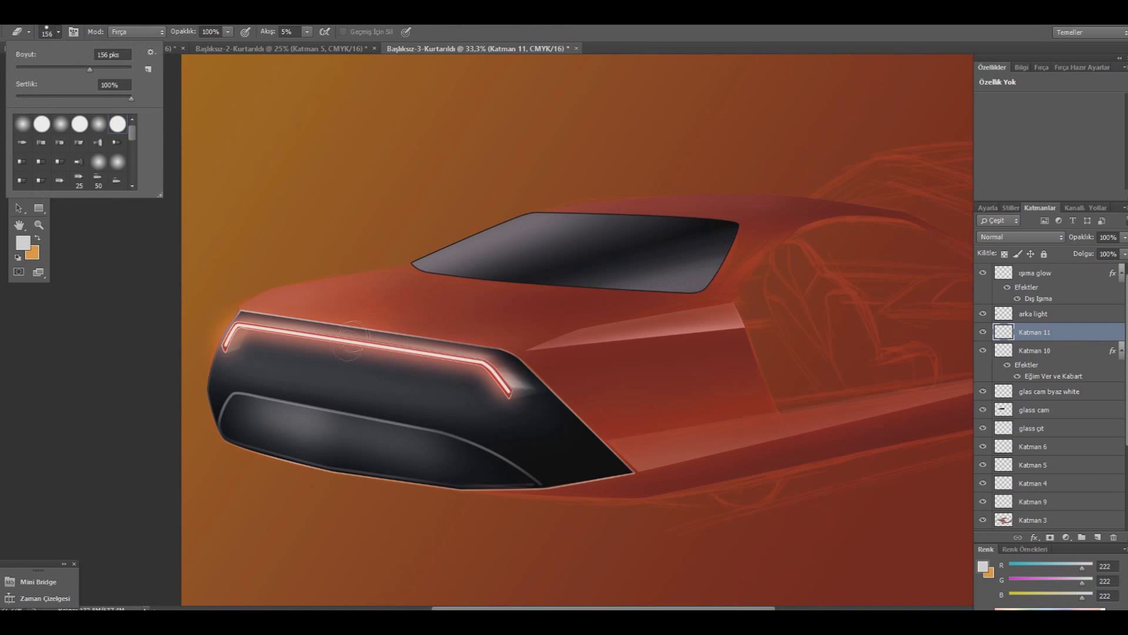
{"action": "key", "text": "Escape"}
{"action": "left_click_drag", "start_coordinate": [307, 32], "coordinate": [291, 48]}
{"action": "key", "text": "ctrl+z"}
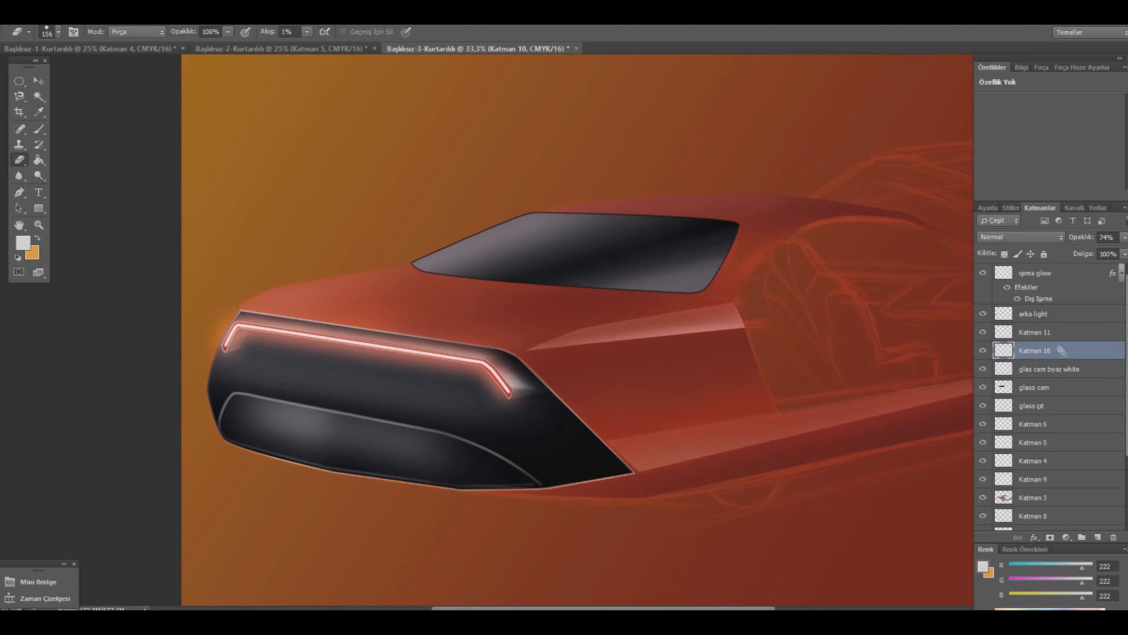
{"action": "left_click", "coordinate": [1055, 334]}
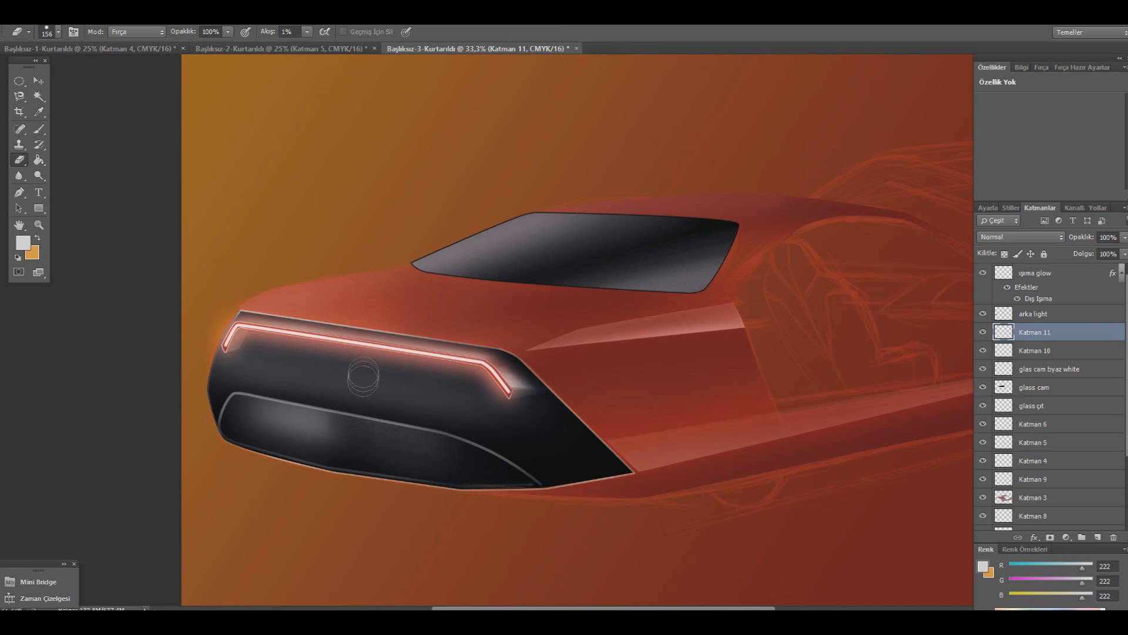
- Zoom out to the whole car and fade Katman 10 to about 38% opacity
{"action": "key", "text": "ctrl+minus"}
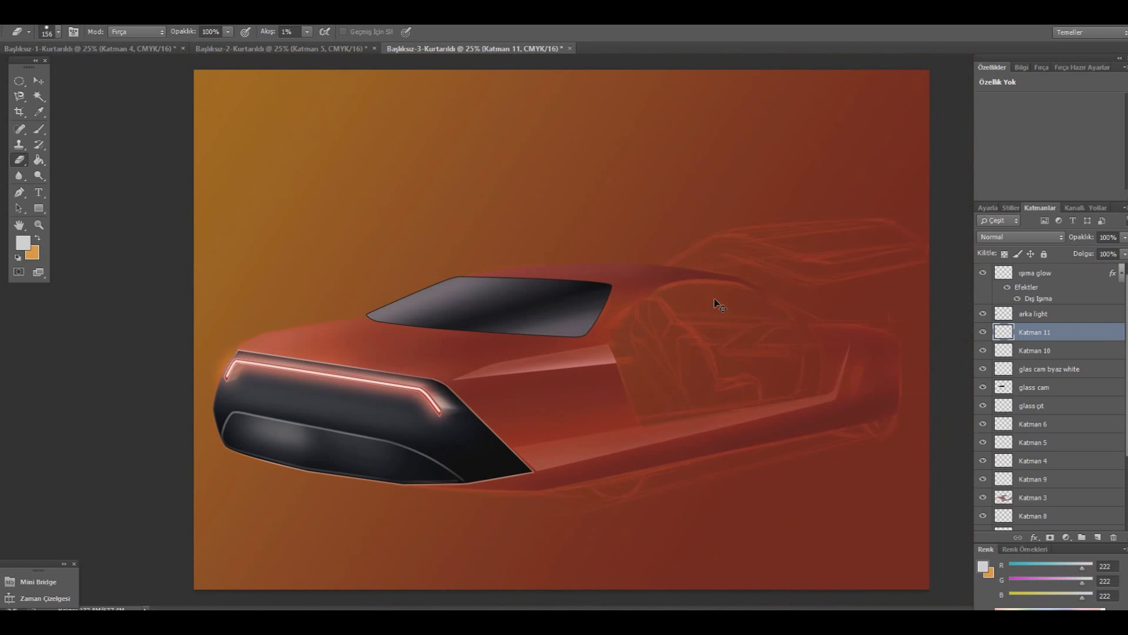
{"action": "left_click", "coordinate": [983, 350]}
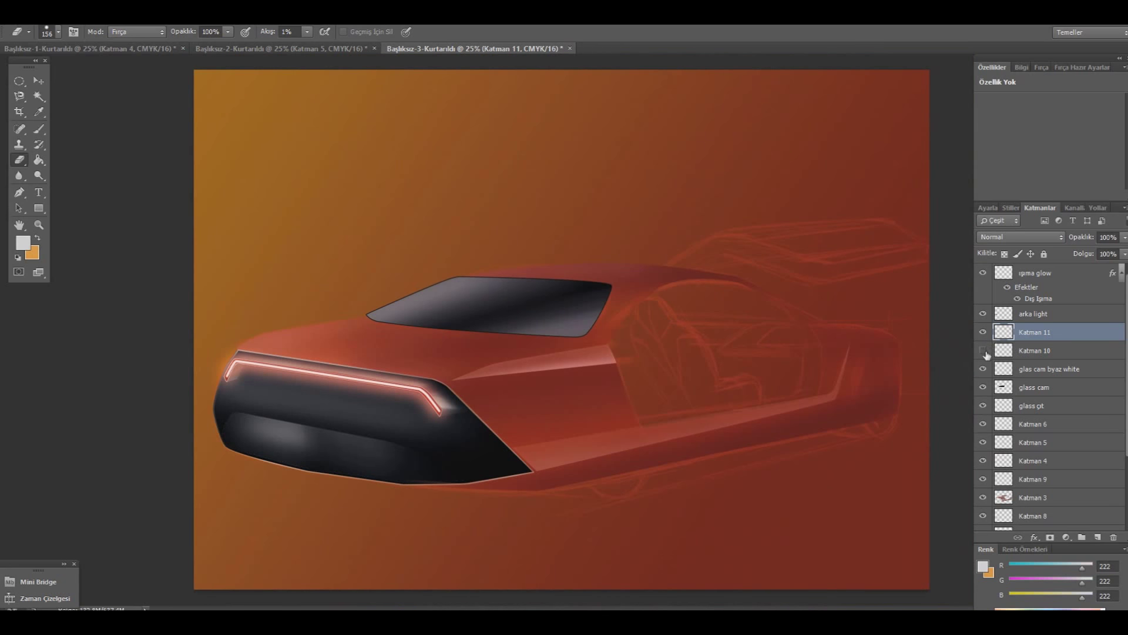
{"action": "left_click", "coordinate": [983, 351]}
{"action": "left_click", "coordinate": [1035, 350]}
{"action": "left_click", "coordinate": [1124, 237]}
{"action": "left_click_drag", "start_coordinate": [1124, 251], "coordinate": [1086, 252]}
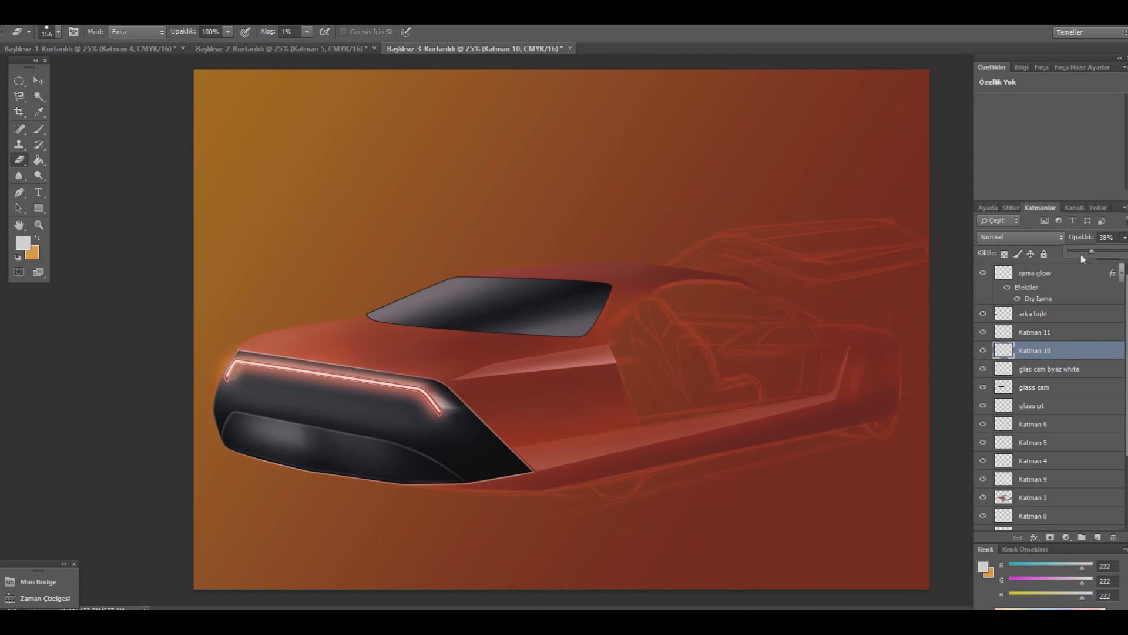
{"action": "left_click", "coordinate": [222, 414]}
{"action": "left_click", "coordinate": [1042, 334]}
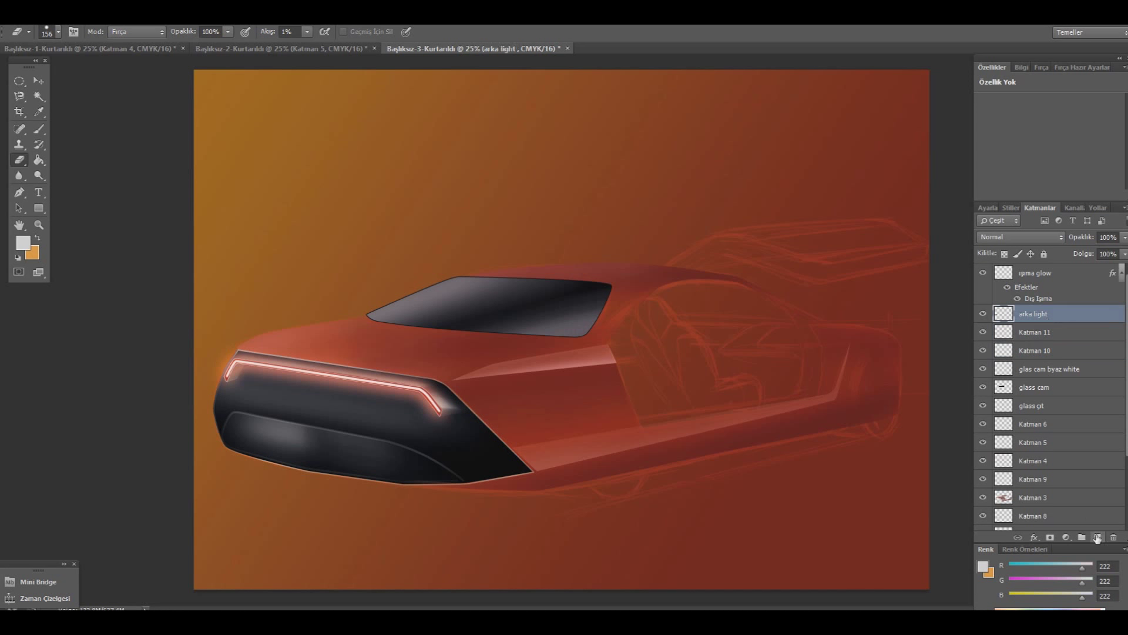
{"action": "left_click", "coordinate": [1096, 536]}
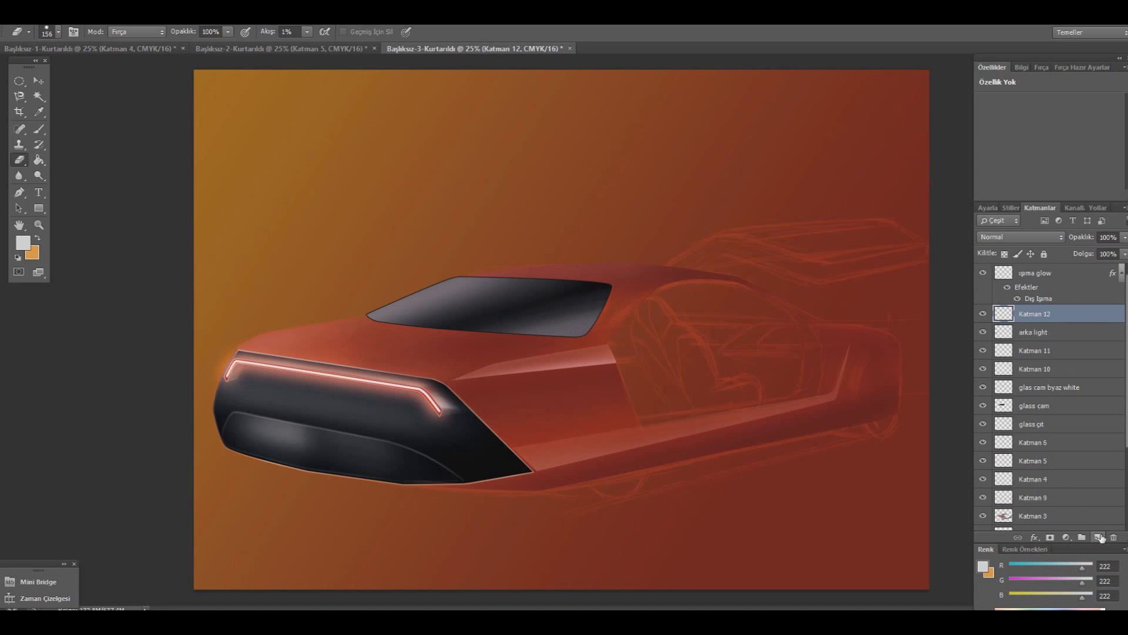
{"action": "left_click", "coordinate": [19, 191]}
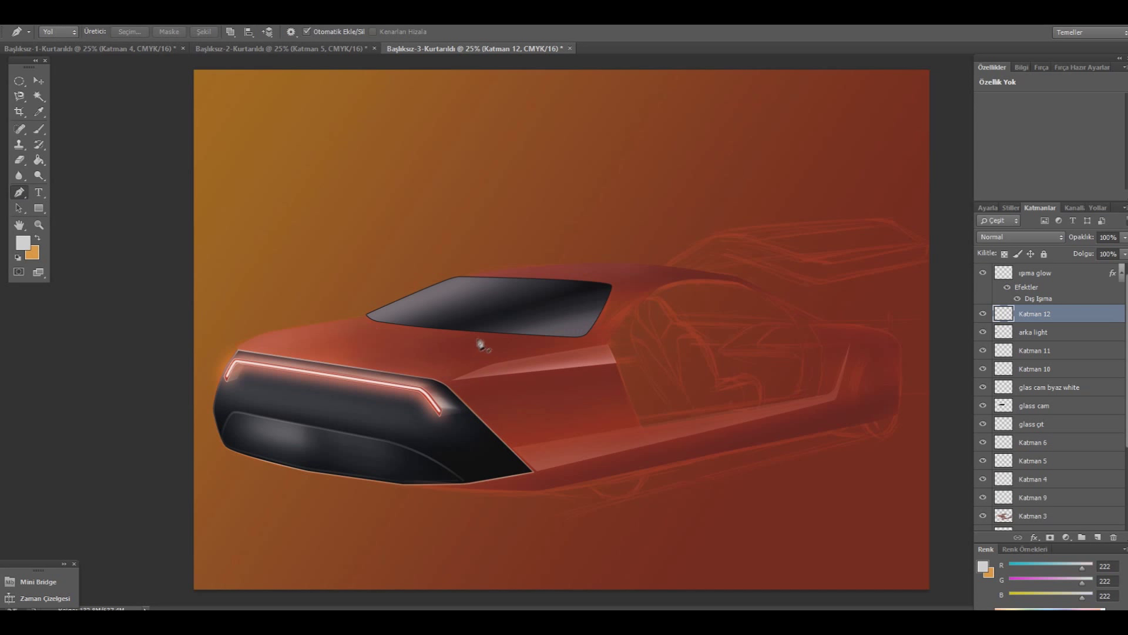
{"action": "left_click", "coordinate": [39, 130]}
{"action": "left_click", "coordinate": [58, 32]}
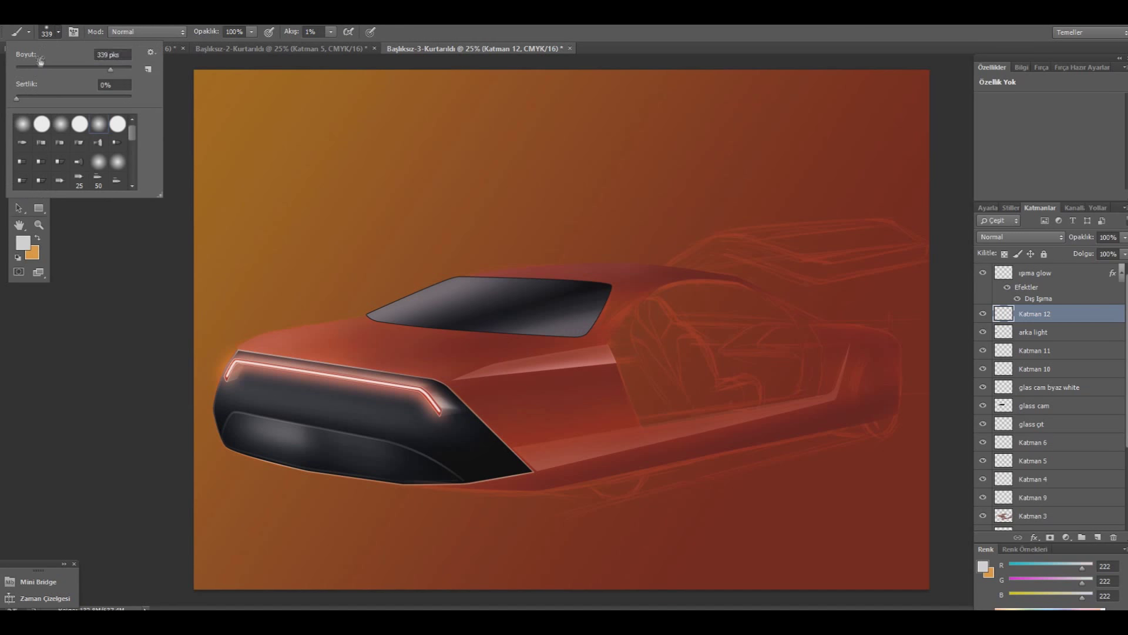
{"action": "key", "text": "Return"}
{"action": "left_click_drag", "start_coordinate": [331, 32], "coordinate": [339, 53]}
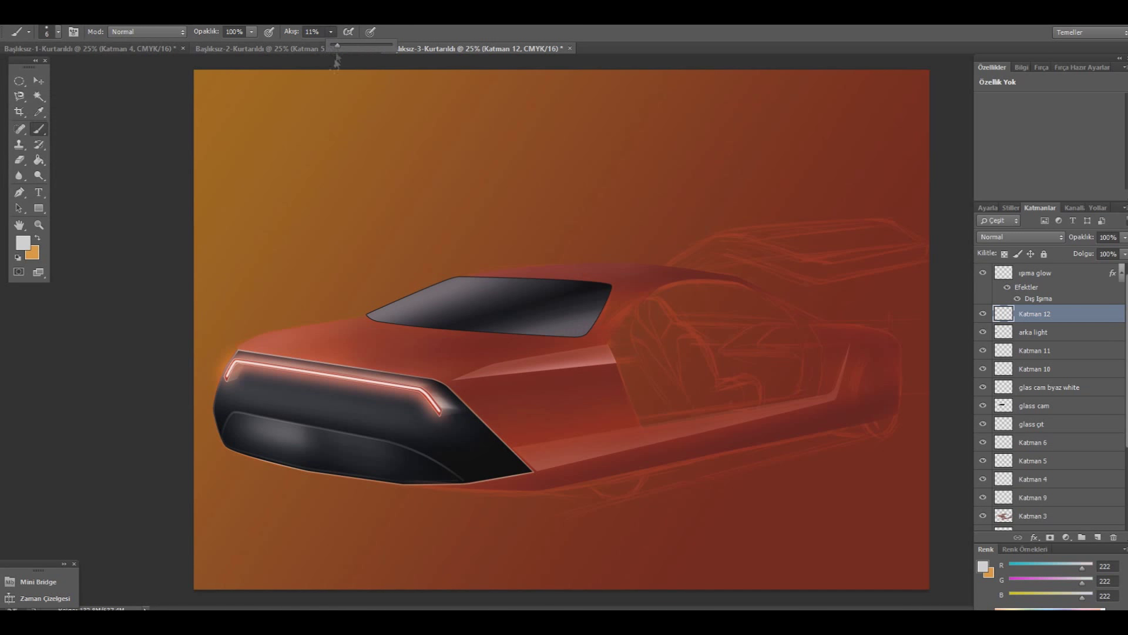
{"action": "left_click", "coordinate": [329, 346]}
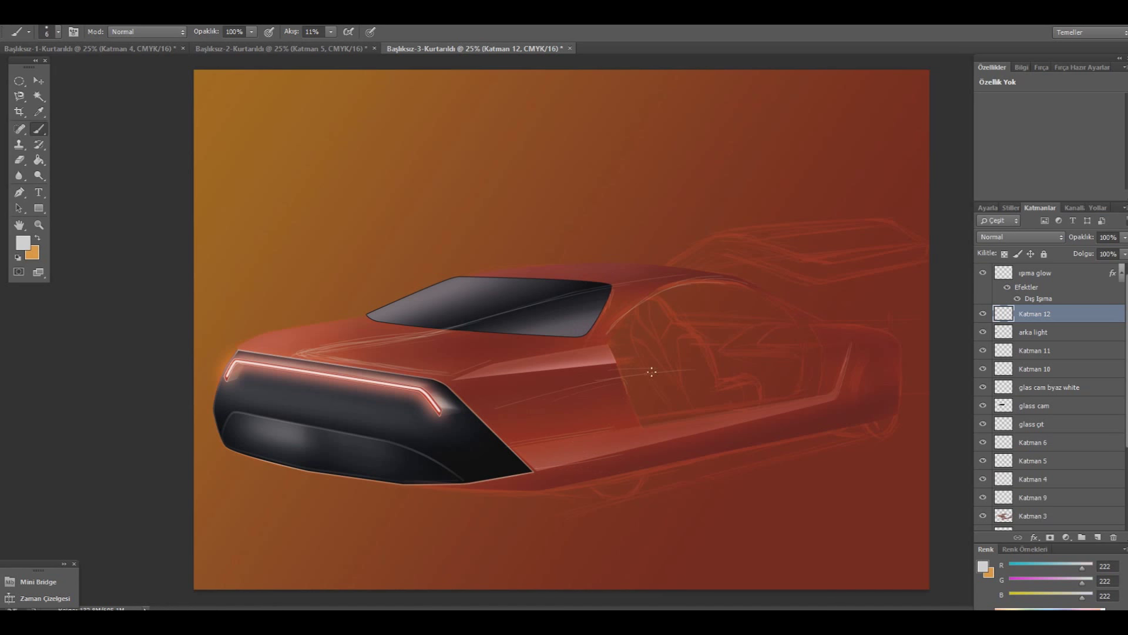
{"action": "key", "text": "ctrl+plus"}
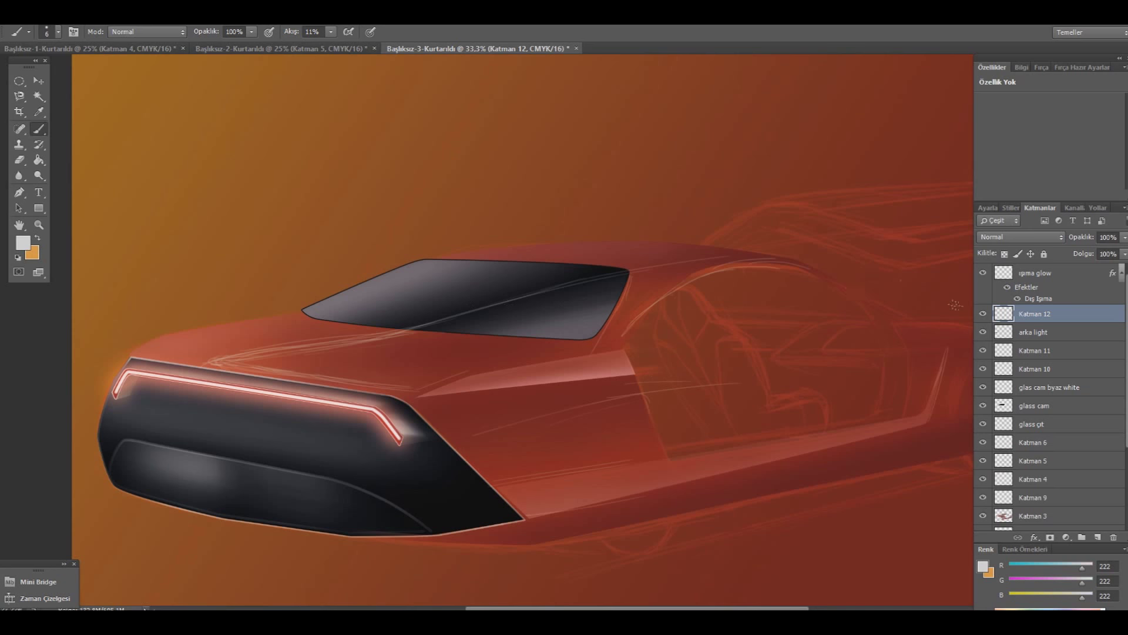
{"action": "left_click", "coordinate": [983, 313]}
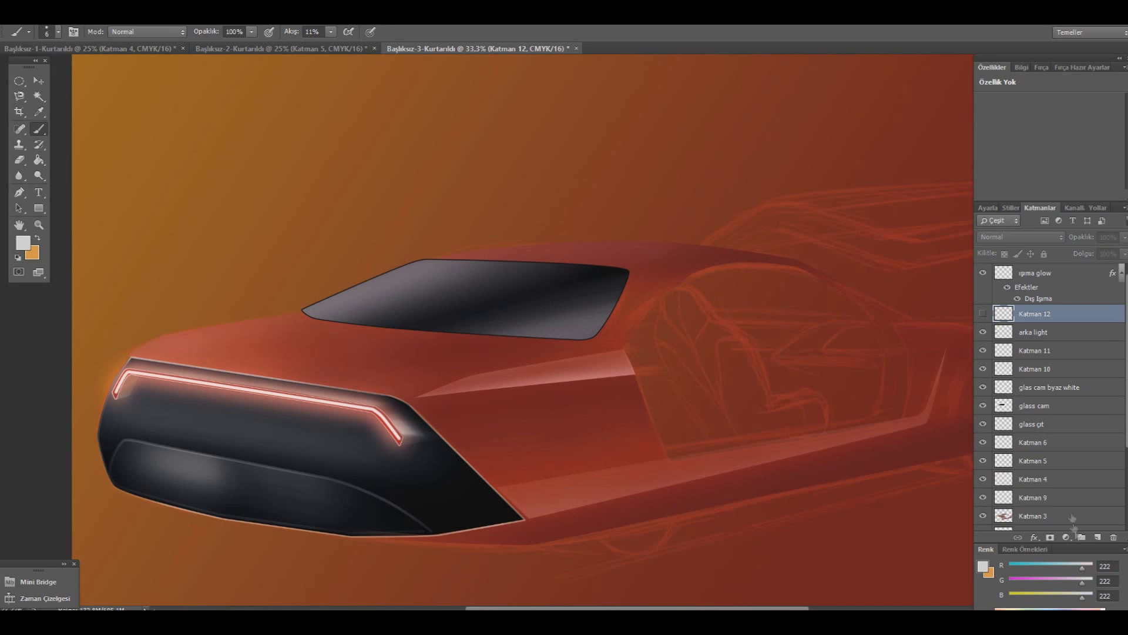
{"action": "key", "text": "Delete"}
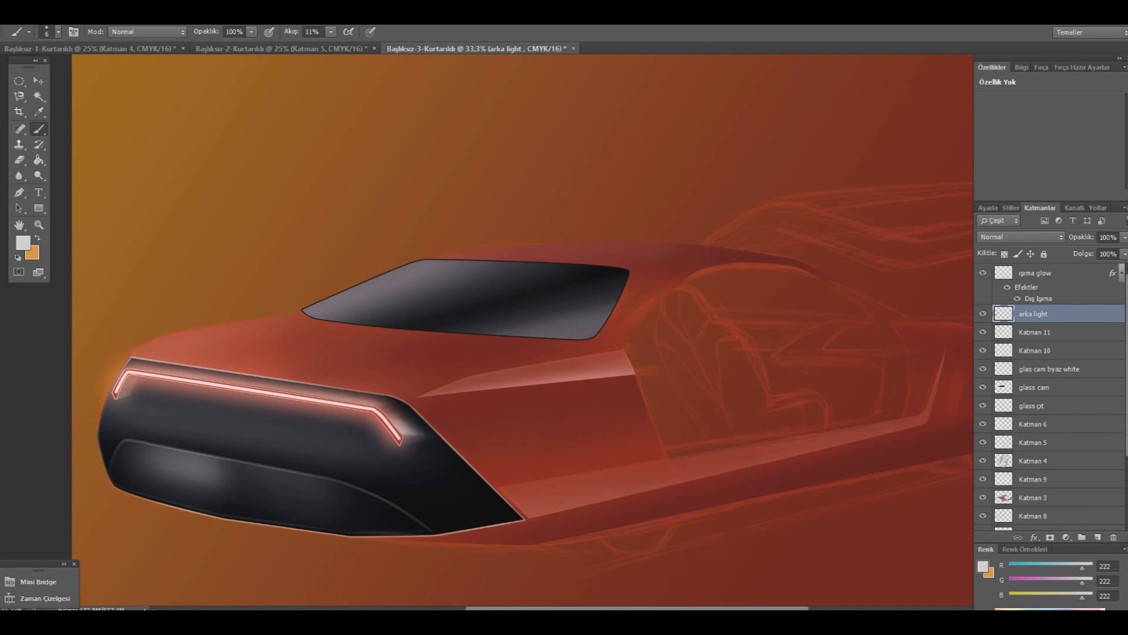
- Add a new layer and start a curved Pen path along the seat's top edge
{"action": "left_click", "coordinate": [1098, 537]}
{"action": "left_click", "coordinate": [18, 192]}
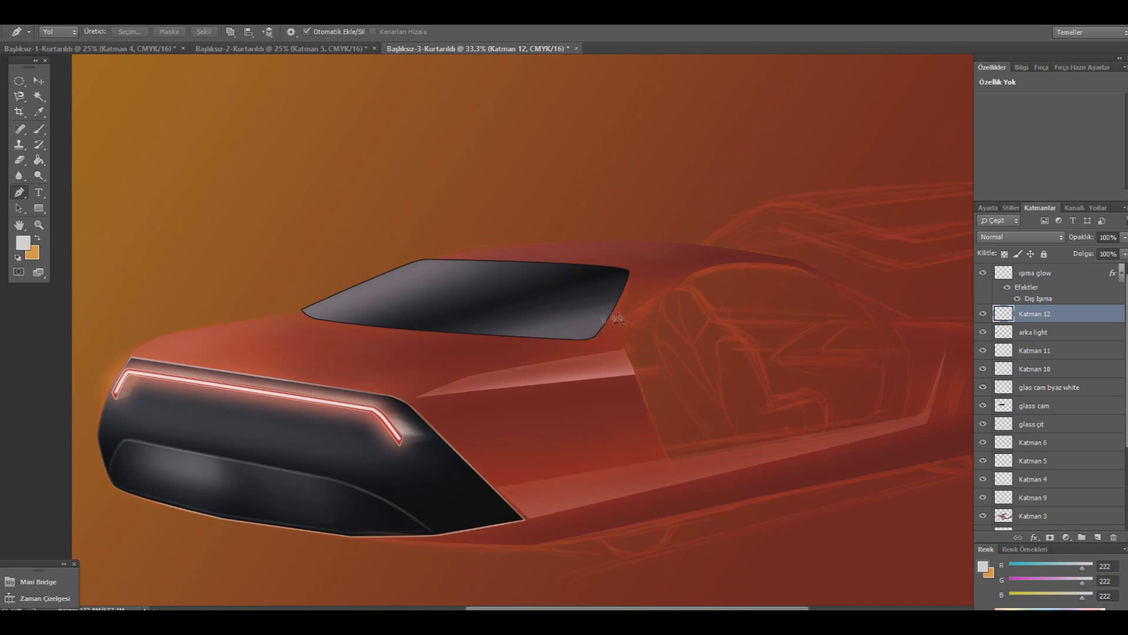
{"action": "left_click", "coordinate": [674, 287]}
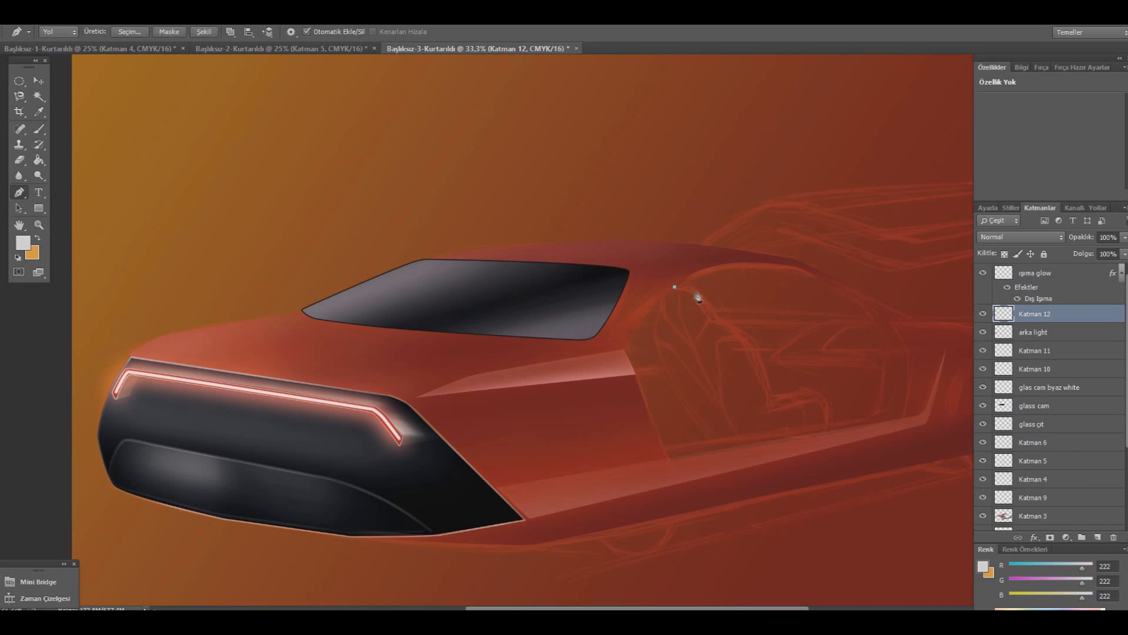
{"action": "left_click_drag", "start_coordinate": [701, 298], "coordinate": [752, 341]}
{"action": "scroll", "coordinate": [699, 402], "scroll_direction": "right", "scroll_amount": 2}
{"action": "left_click_drag", "start_coordinate": [719, 407], "coordinate": [721, 391]}
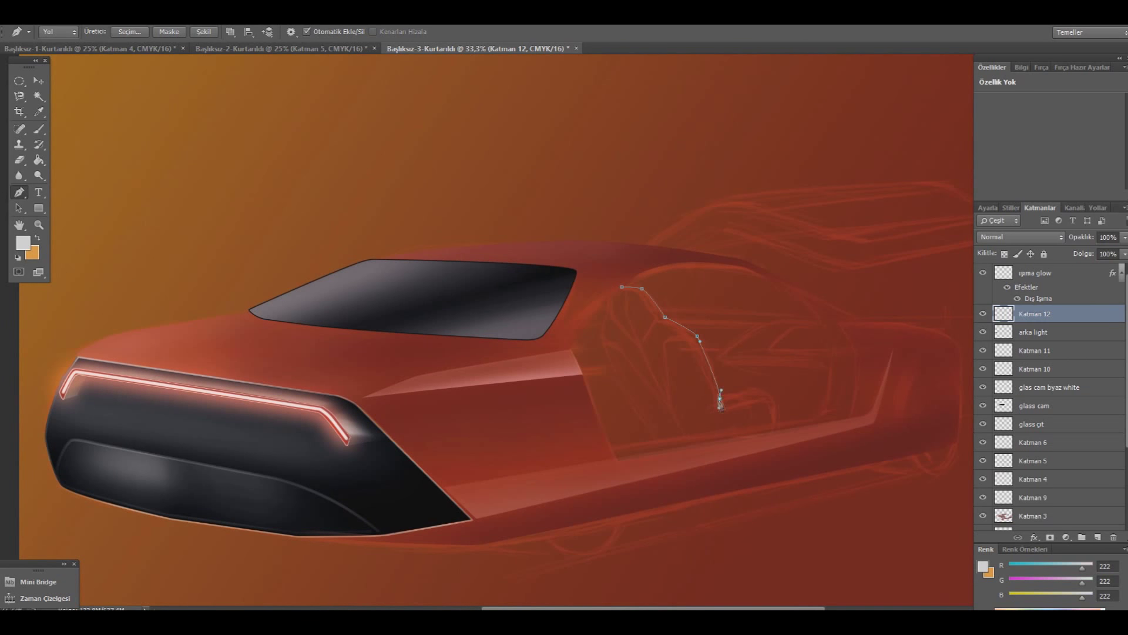
{"action": "left_click_drag", "start_coordinate": [759, 391], "coordinate": [767, 399]}
{"action": "left_click_drag", "start_coordinate": [699, 338], "coordinate": [703, 340]}
{"action": "left_click_drag", "start_coordinate": [718, 398], "coordinate": [721, 405]}
- Complete and close the seat outline path, then refine its front and bottom corners
{"action": "left_click", "coordinate": [775, 423]}
{"action": "left_click", "coordinate": [655, 441]}
{"action": "left_click_drag", "start_coordinate": [609, 359], "coordinate": [603, 329]}
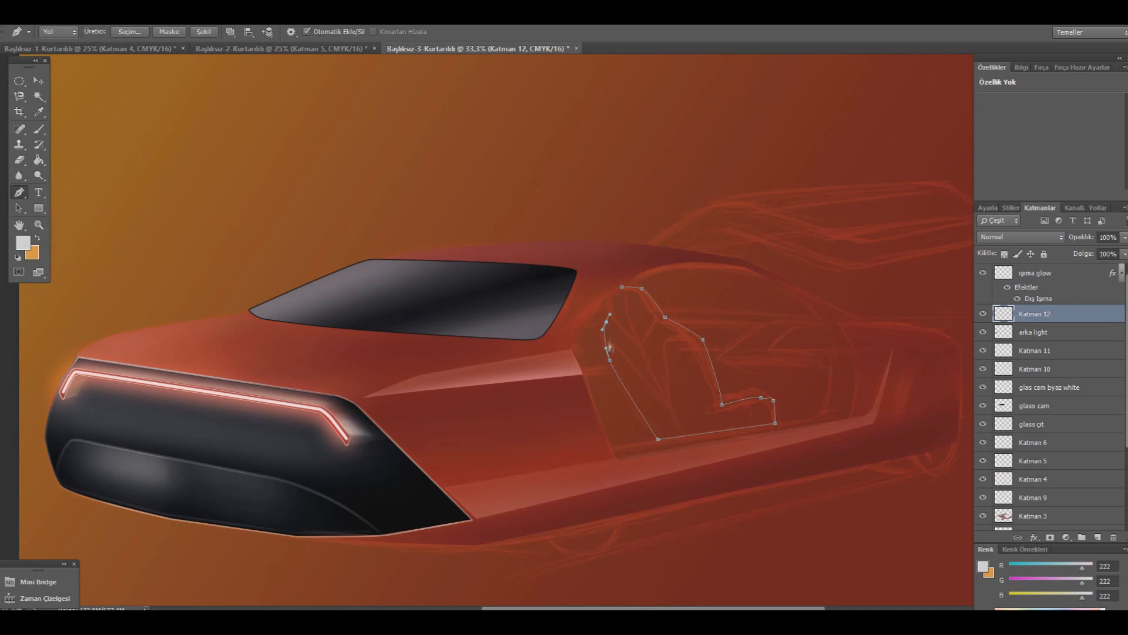
{"action": "left_click_drag", "start_coordinate": [610, 311], "coordinate": [610, 295]}
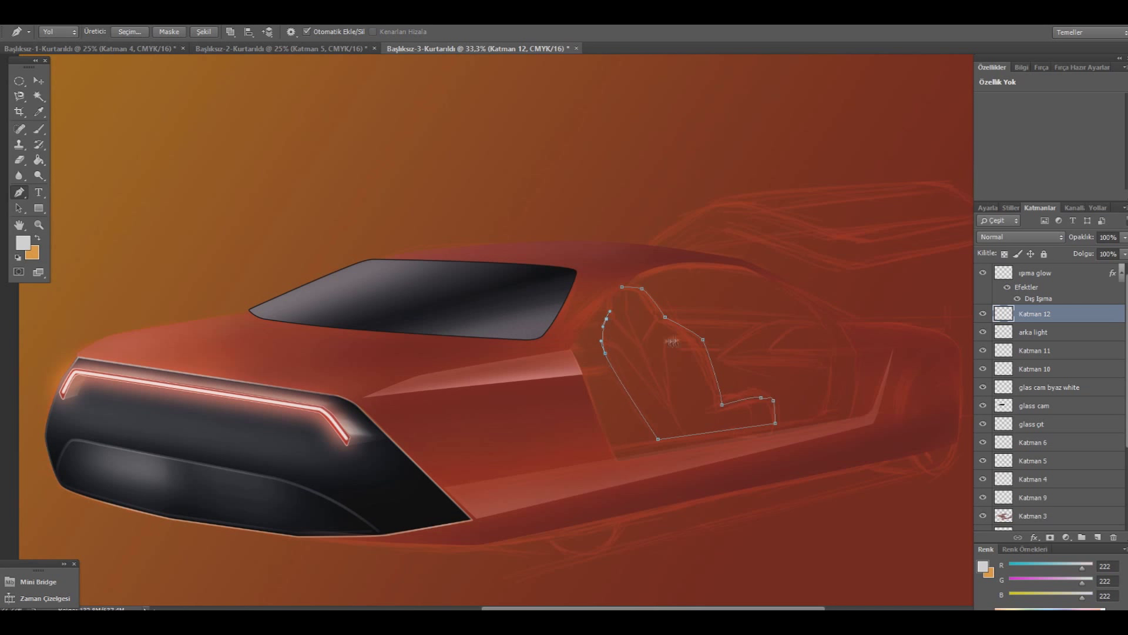
{"action": "left_click", "coordinate": [622, 287]}
{"action": "left_click", "coordinate": [636, 364], "text": "ctrl"}
{"action": "mouse_move", "coordinate": [606, 357]}
{"action": "left_mouse_down"}
{"action": "mouse_move", "coordinate": [603, 340]}
{"action": "mouse_move", "coordinate": [611, 362]}
{"action": "left_mouse_up"}
{"action": "left_click_drag", "start_coordinate": [658, 437], "coordinate": [656, 440]}
- Convert the seat path to a selection and fill it with light grey
{"action": "right_click", "coordinate": [565, 289]}
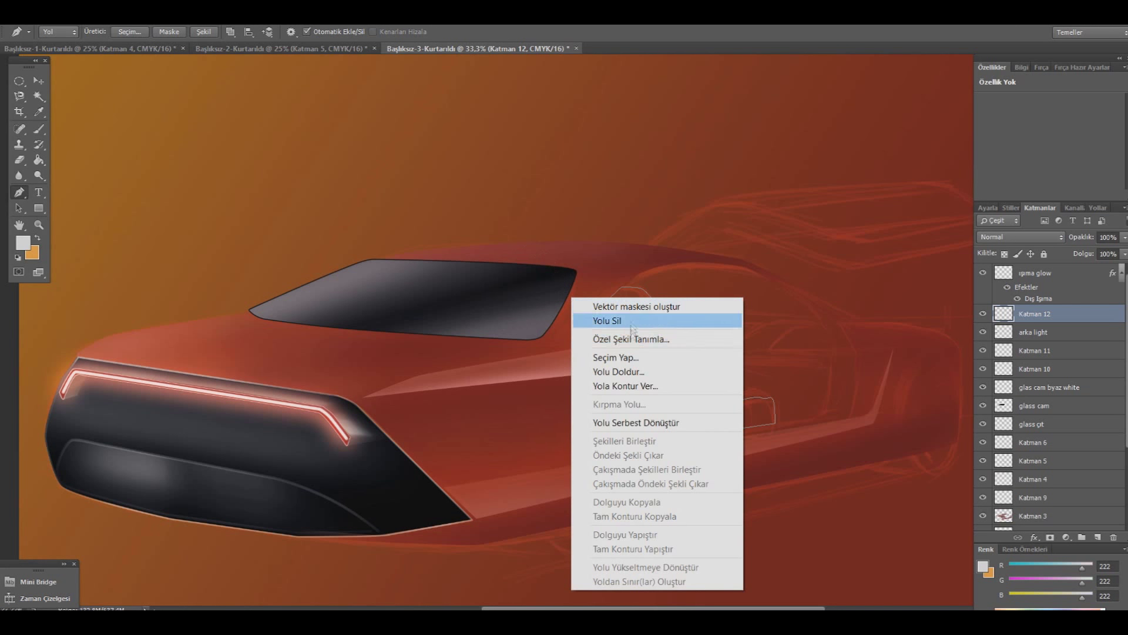
{"action": "left_click", "coordinate": [623, 358]}
{"action": "left_click", "coordinate": [645, 193]}
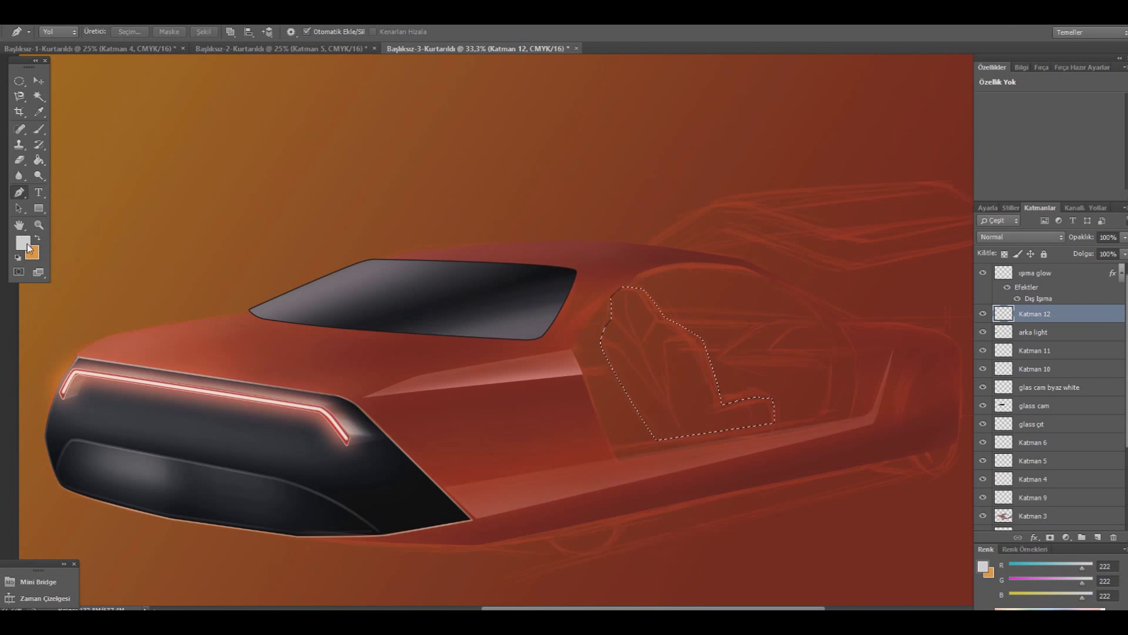
{"action": "left_click", "coordinate": [23, 242]}
{"action": "type", "text": "29"}
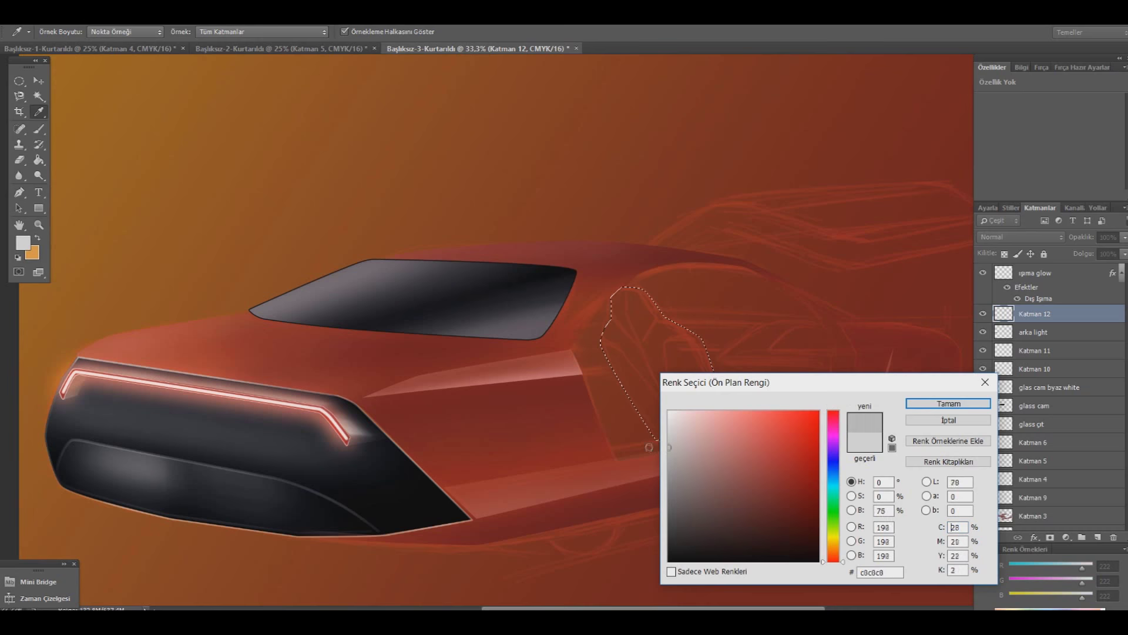
{"action": "left_click", "coordinate": [948, 403]}
{"action": "left_click", "coordinate": [39, 160]}
{"action": "left_click", "coordinate": [676, 382]}
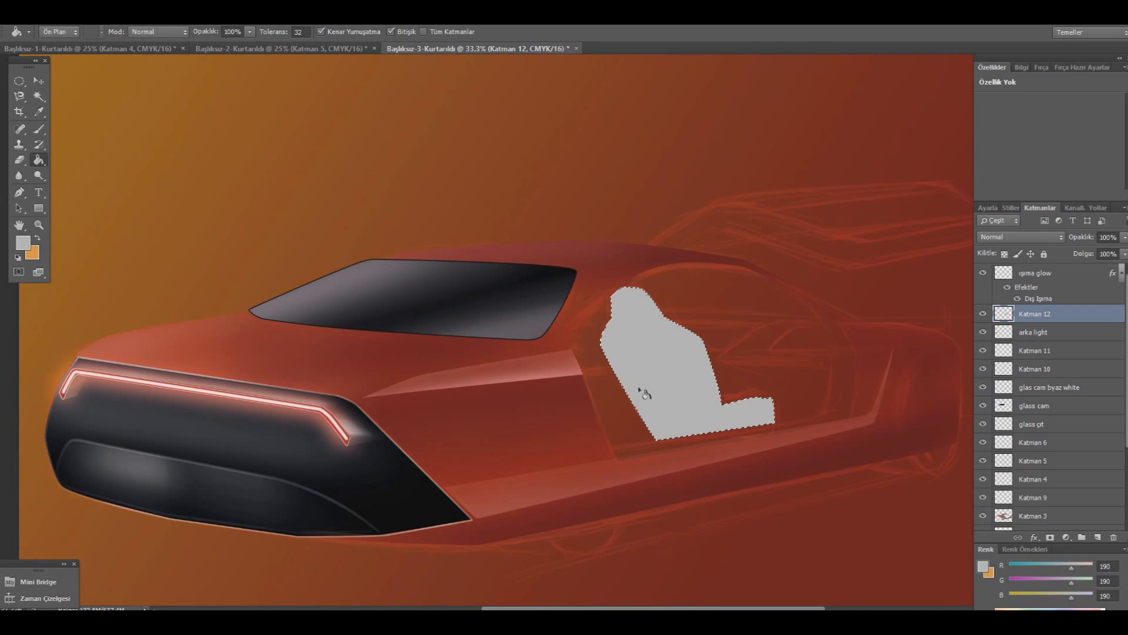
- Add a new layer, pick near-black, and set the brush flow to 1%
{"action": "left_click", "coordinate": [1097, 537]}
{"action": "left_click", "coordinate": [23, 242]}
{"action": "left_click", "coordinate": [669, 548]}
{"action": "left_click", "coordinate": [948, 403]}
{"action": "left_click", "coordinate": [39, 128]}
{"action": "left_click", "coordinate": [51, 31]}
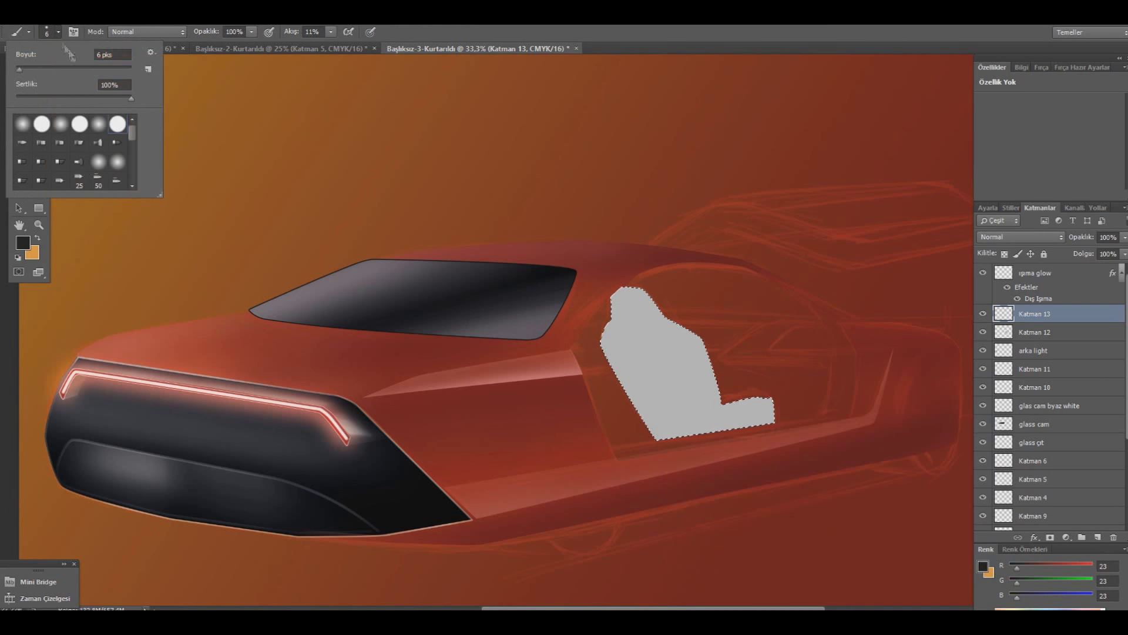
{"action": "left_click_drag", "start_coordinate": [331, 31], "coordinate": [322, 44]}
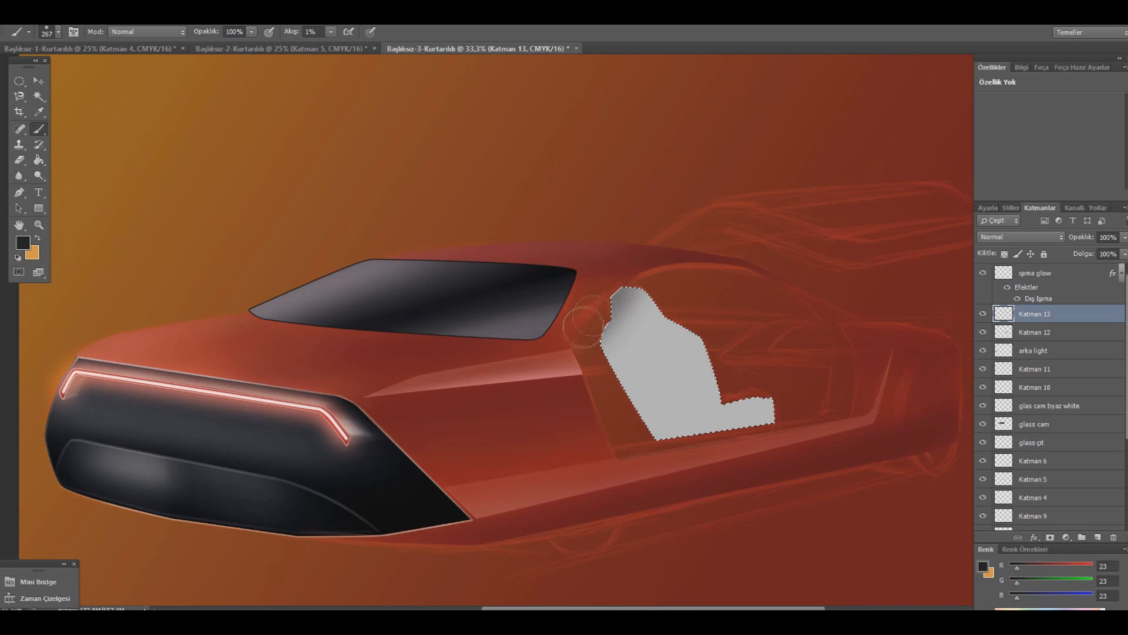
- Brush soft dark grey shading across the seat's top, left and right areas
{"action": "left_click_drag", "start_coordinate": [628, 279], "coordinate": [696, 441]}
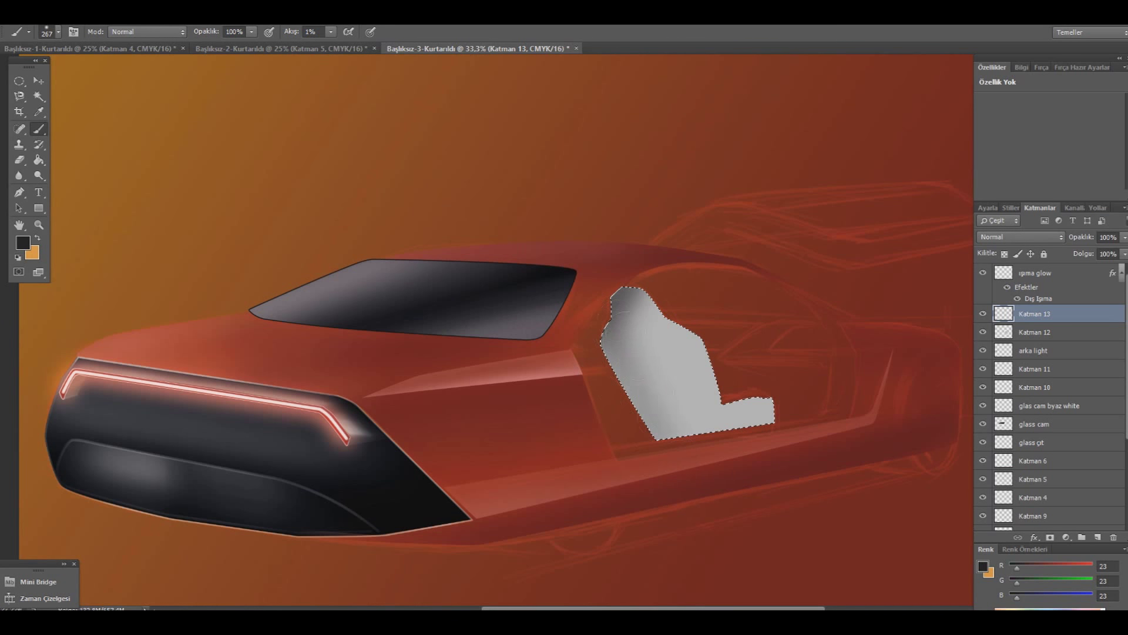
{"action": "mouse_move", "coordinate": [697, 442]}
{"action": "left_mouse_down"}
{"action": "mouse_move", "coordinate": [596, 332]}
{"action": "mouse_move", "coordinate": [606, 379]}
{"action": "left_mouse_up"}
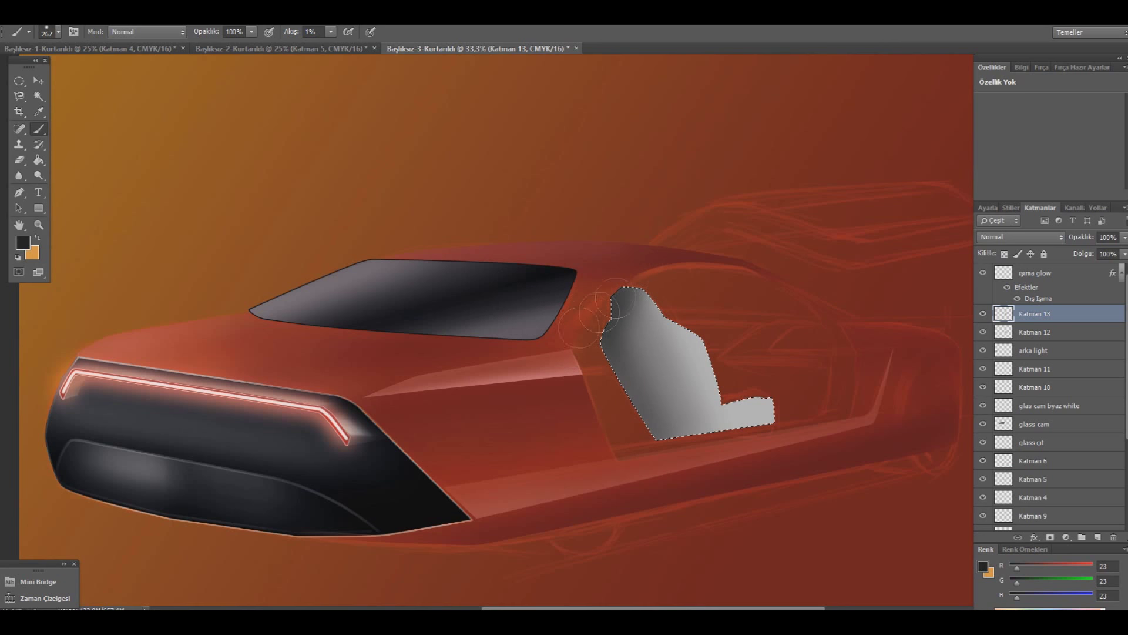
{"action": "mouse_move", "coordinate": [605, 377]}
{"action": "left_mouse_down"}
{"action": "mouse_move", "coordinate": [634, 301]}
{"action": "mouse_move", "coordinate": [676, 412]}
{"action": "left_mouse_up"}
{"action": "mouse_move", "coordinate": [803, 428]}
{"action": "left_mouse_down"}
{"action": "mouse_move", "coordinate": [714, 393]}
{"action": "mouse_move", "coordinate": [749, 418]}
{"action": "left_mouse_up"}
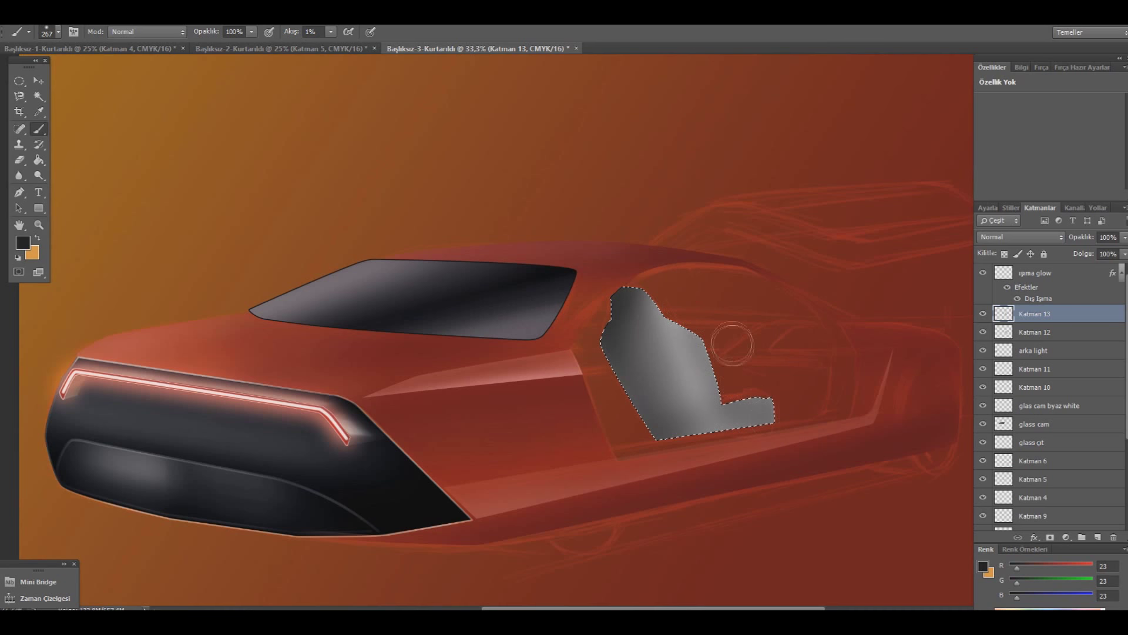
{"action": "left_click_drag", "start_coordinate": [676, 472], "coordinate": [759, 390]}
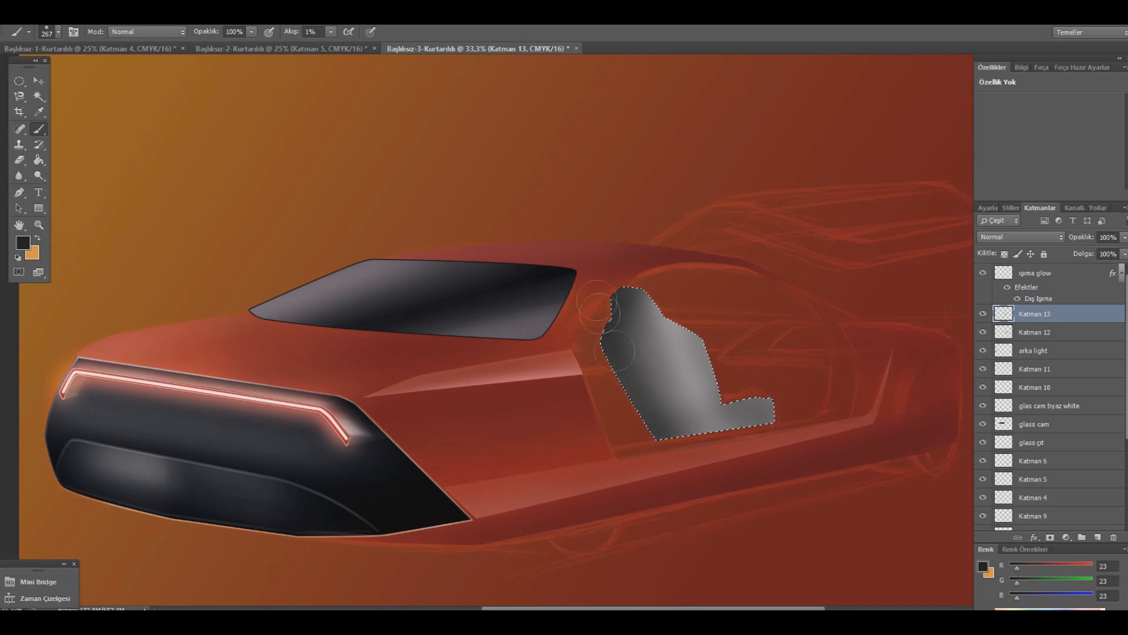
{"action": "left_click_drag", "start_coordinate": [759, 393], "coordinate": [614, 301]}
- Raise brush flow to 2%, darken the seat's left edge, and deselect the seat
{"action": "left_click", "coordinate": [331, 32]}
{"action": "left_click_drag", "start_coordinate": [330, 47], "coordinate": [332, 48]}
{"action": "left_click", "coordinate": [595, 314]}
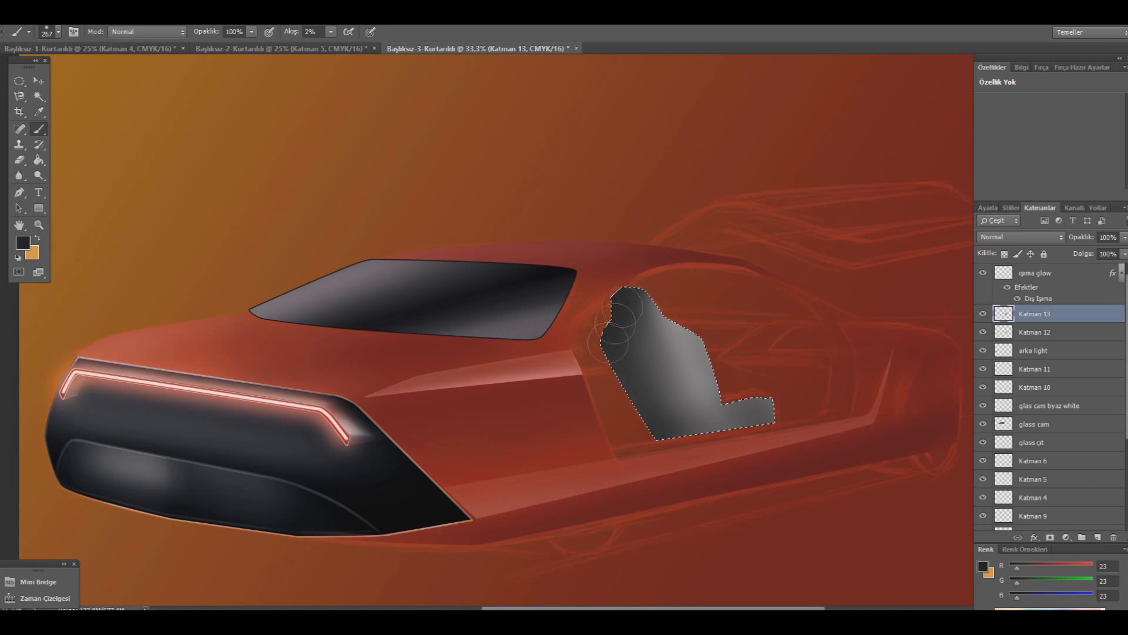
{"action": "left_click_drag", "start_coordinate": [641, 281], "coordinate": [653, 403]}
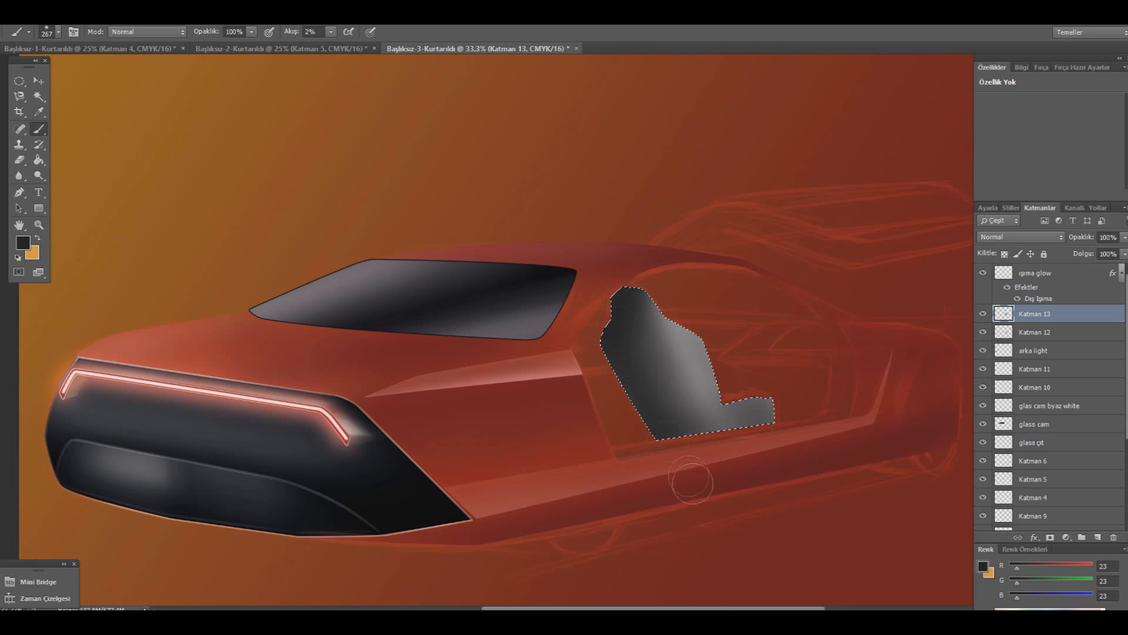
{"action": "key", "text": "m"}
{"action": "left_click", "coordinate": [146, 188]}
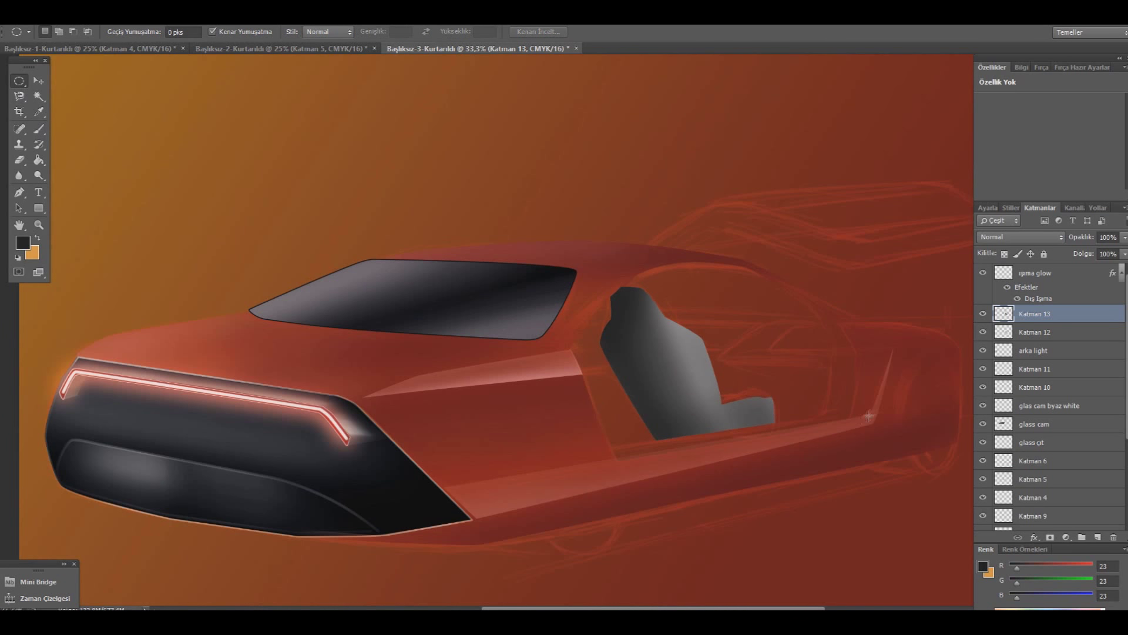
- Add a new empty layer above the seat shading, discarding a trial path
{"action": "left_click", "coordinate": [1098, 538]}
{"action": "key", "text": "p"}
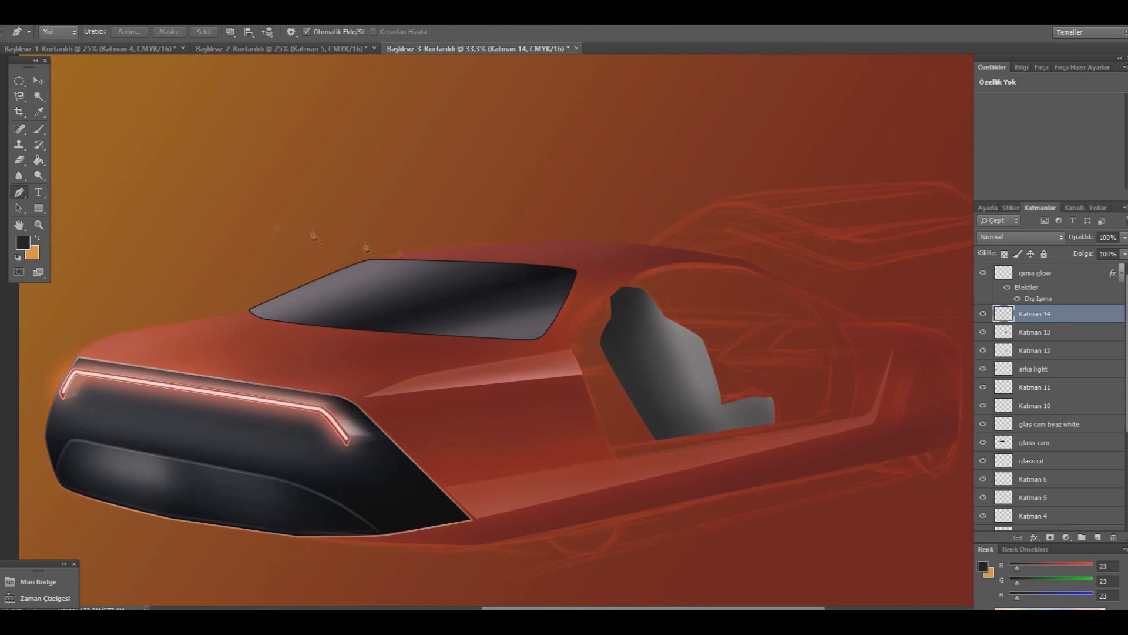
{"action": "left_click", "coordinate": [638, 288]}
{"action": "left_click_drag", "start_coordinate": [663, 325], "coordinate": [660, 319]}
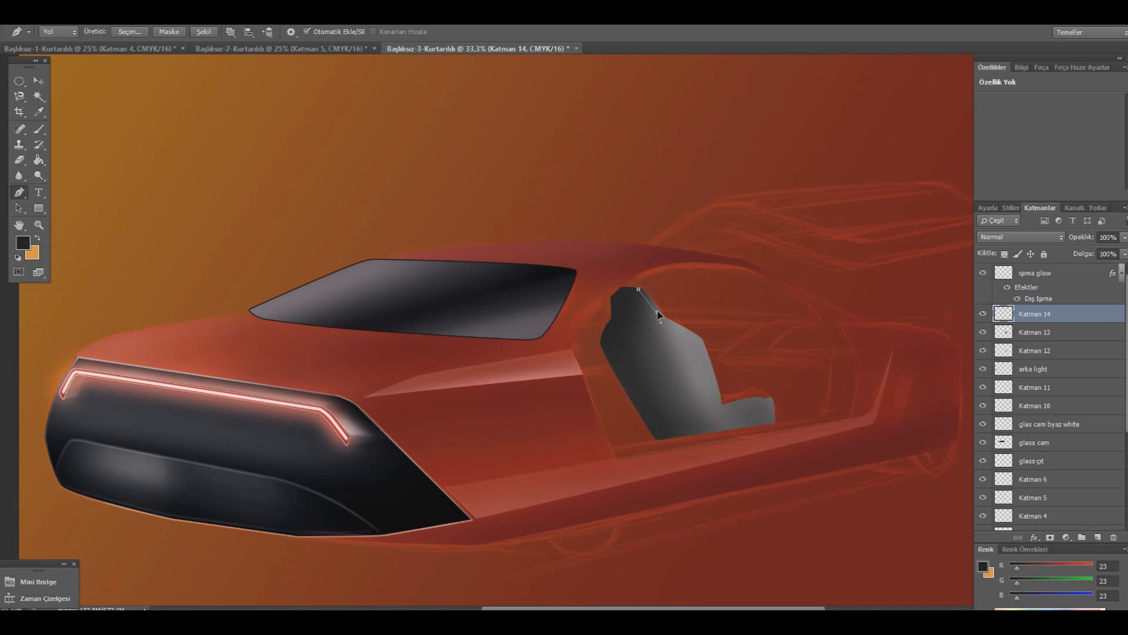
{"action": "key", "text": "ctrl+z"}
- Merge the seat fill and seat shading layers into one layer
{"action": "left_click", "coordinate": [983, 332]}
{"action": "left_click", "coordinate": [1035, 332]}
{"action": "left_click", "coordinate": [1039, 351], "text": "shift"}
{"action": "right_click", "coordinate": [1039, 351]}
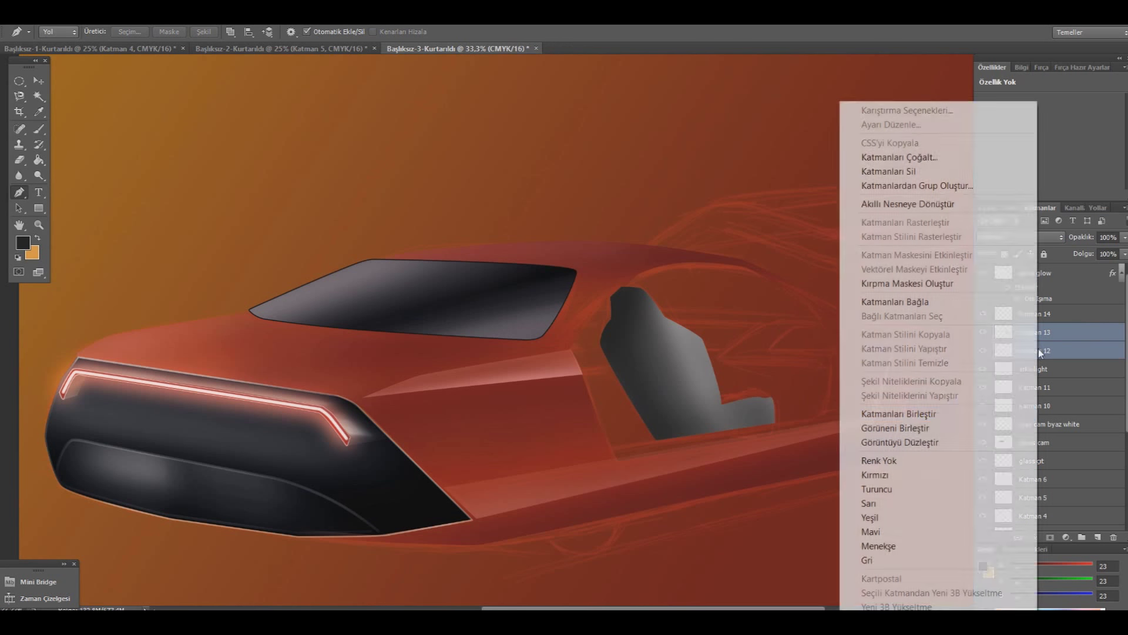
{"action": "left_click", "coordinate": [892, 411]}
{"action": "left_click", "coordinate": [982, 332]}
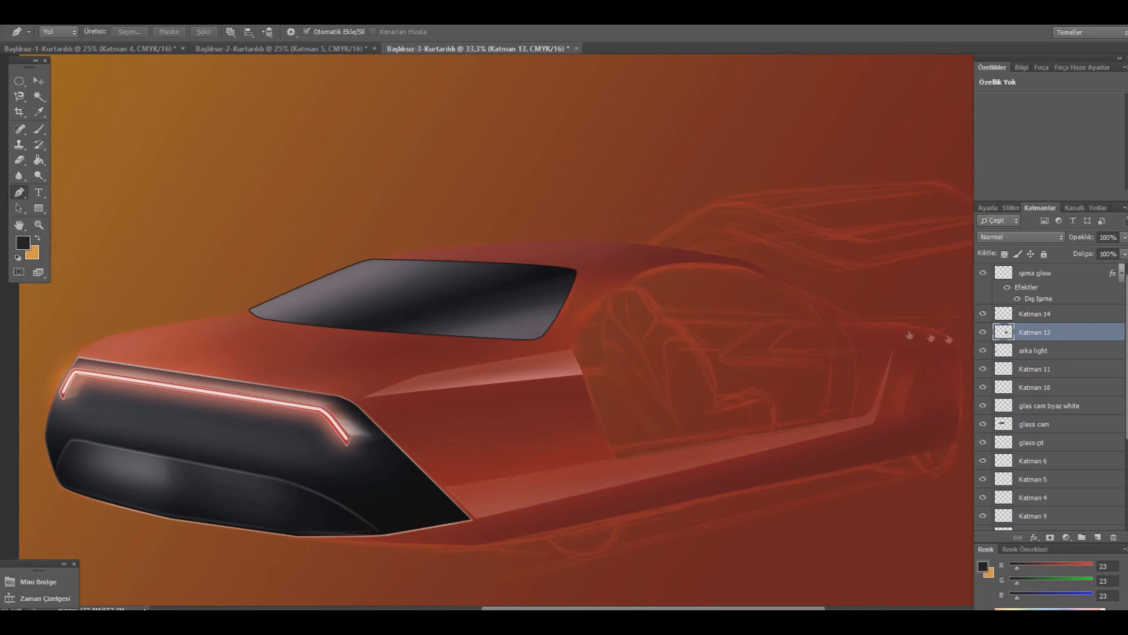
{"action": "left_click", "coordinate": [38, 80]}
- Nudge the merged seat slightly down-left, test and remove a copy, then reselect Katman 14
{"action": "left_click_drag", "start_coordinate": [672, 402], "coordinate": [707, 406]}
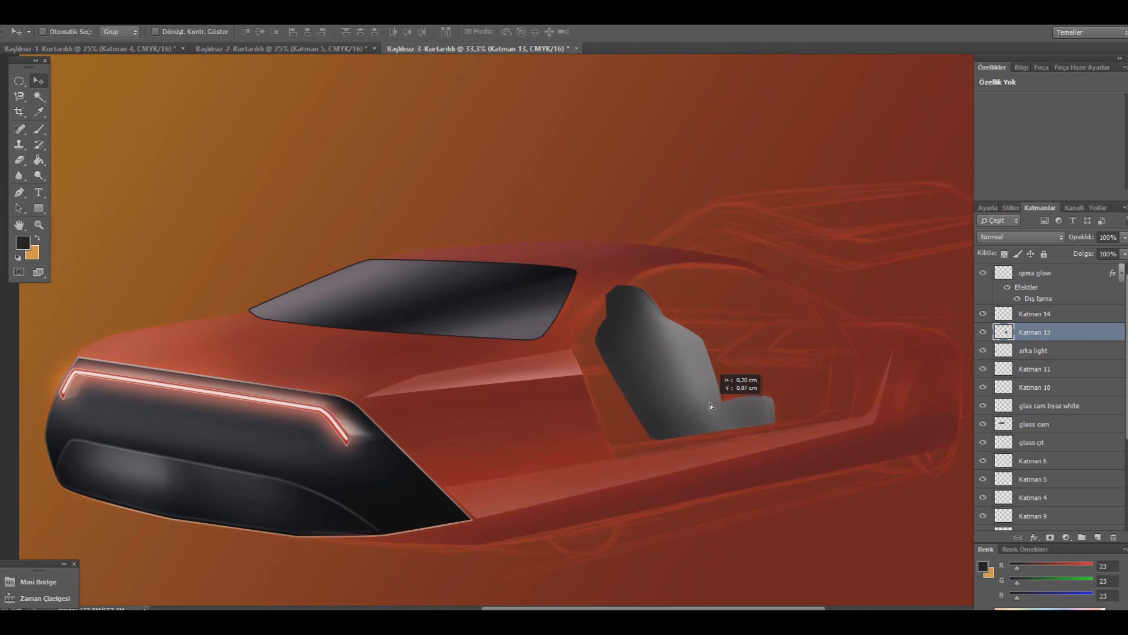
{"action": "left_click_drag", "start_coordinate": [709, 409], "coordinate": [708, 410]}
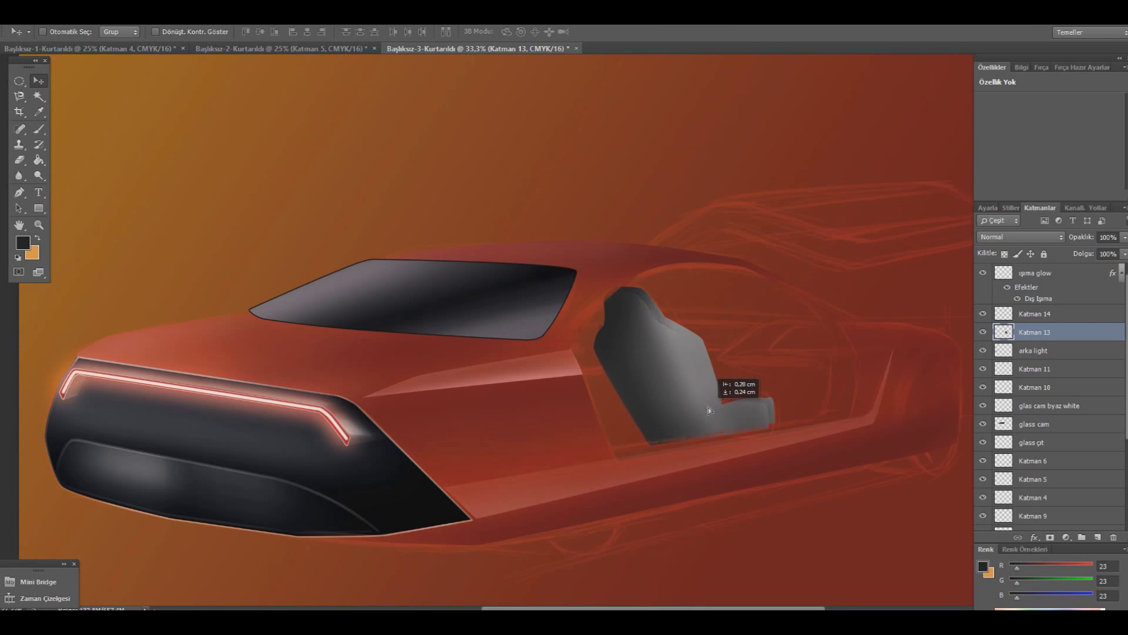
{"action": "left_click_drag", "start_coordinate": [708, 410], "coordinate": [707, 406]}
{"action": "key", "text": "ctrl+j"}
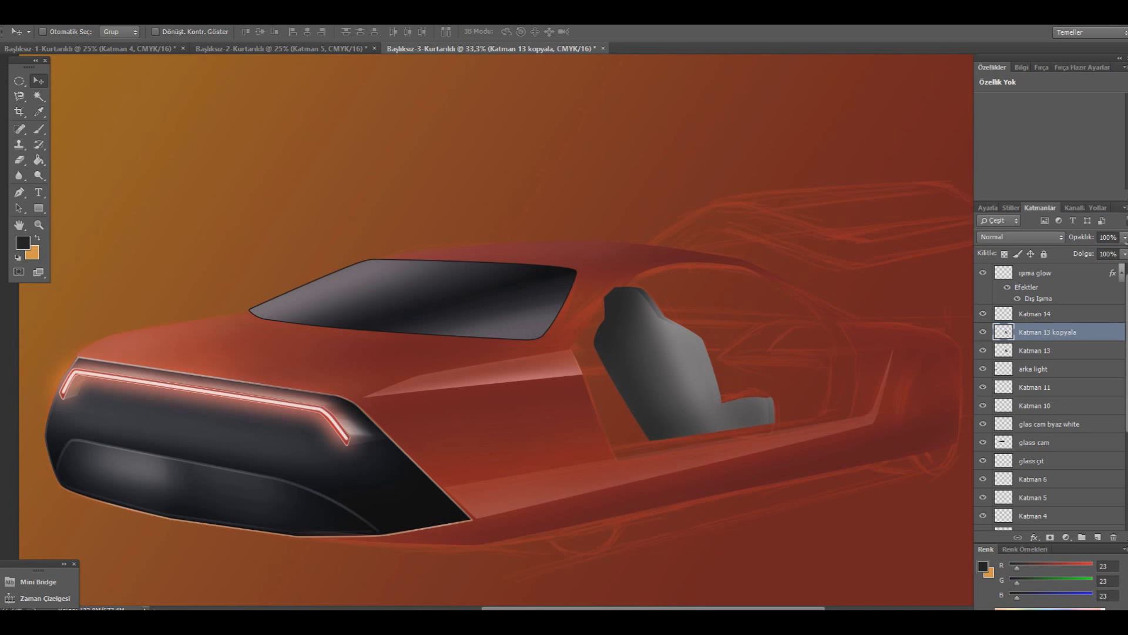
{"action": "left_click_drag", "start_coordinate": [1124, 254], "coordinate": [1095, 249]}
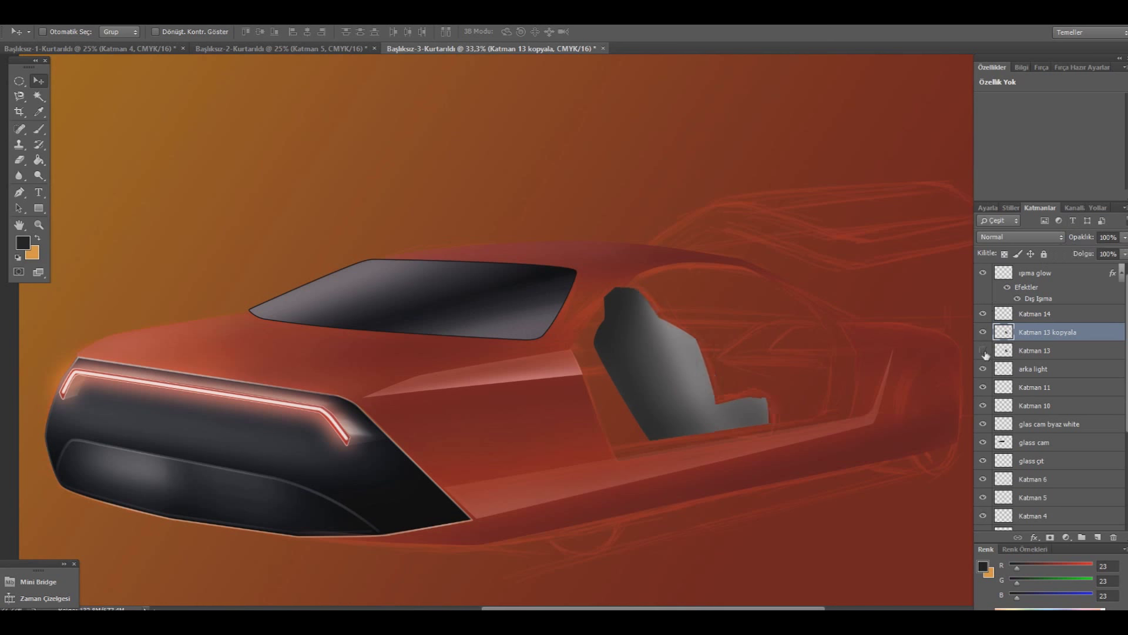
{"action": "key", "text": "ctrl+e"}
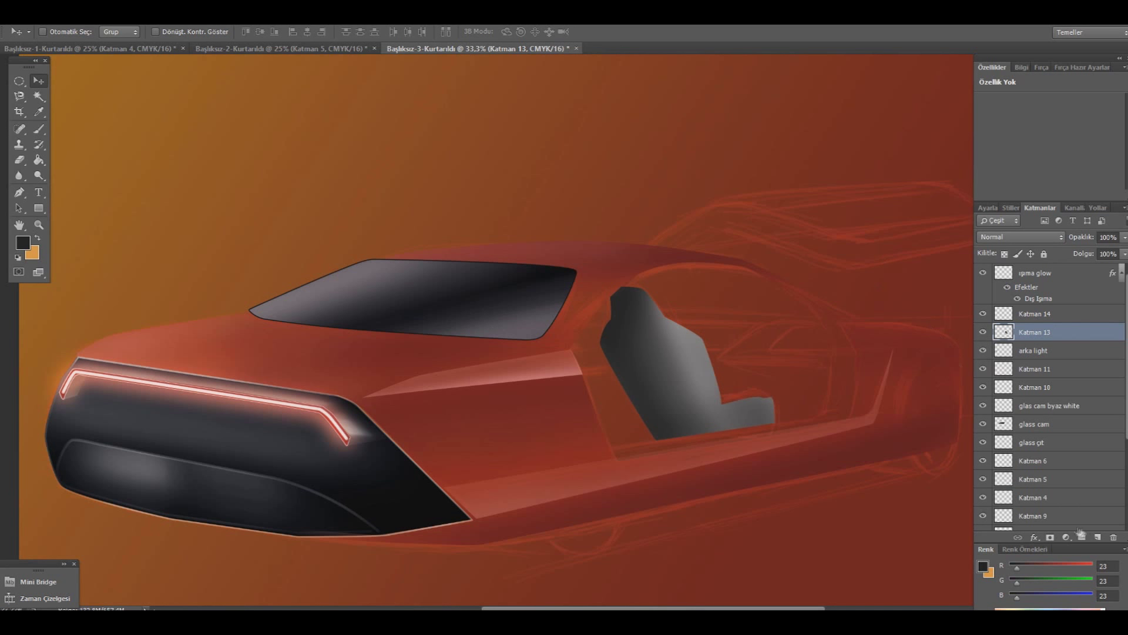
{"action": "left_click", "coordinate": [996, 318]}
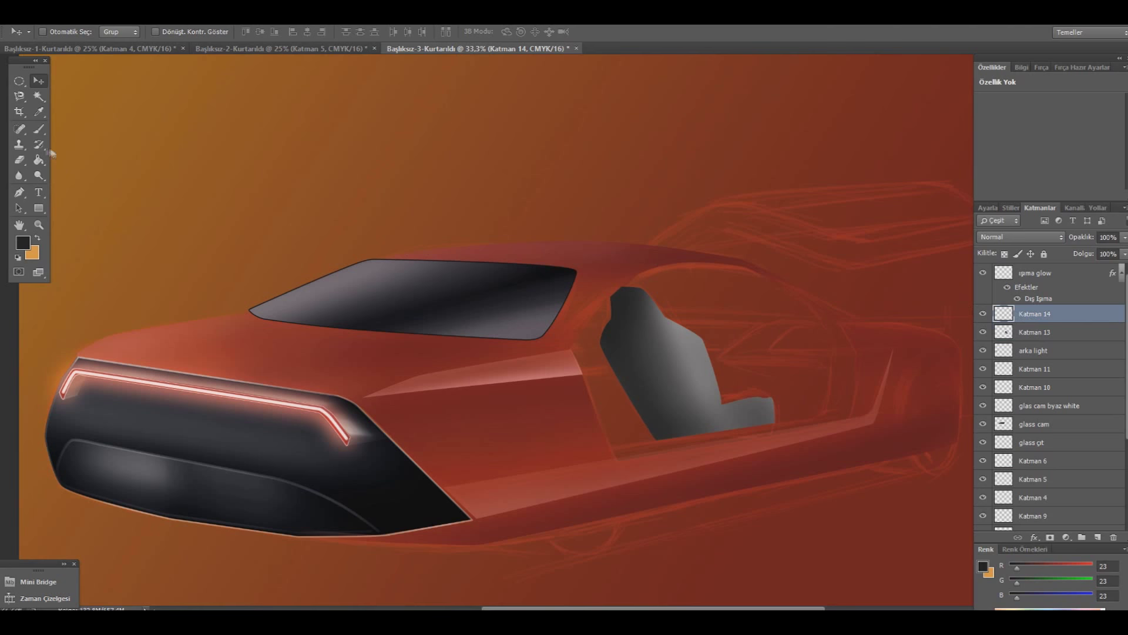
{"action": "left_click", "coordinate": [19, 192]}
- Trace a path along the seat top and set a light grey 3 px brush
{"action": "left_click", "coordinate": [620, 289]}
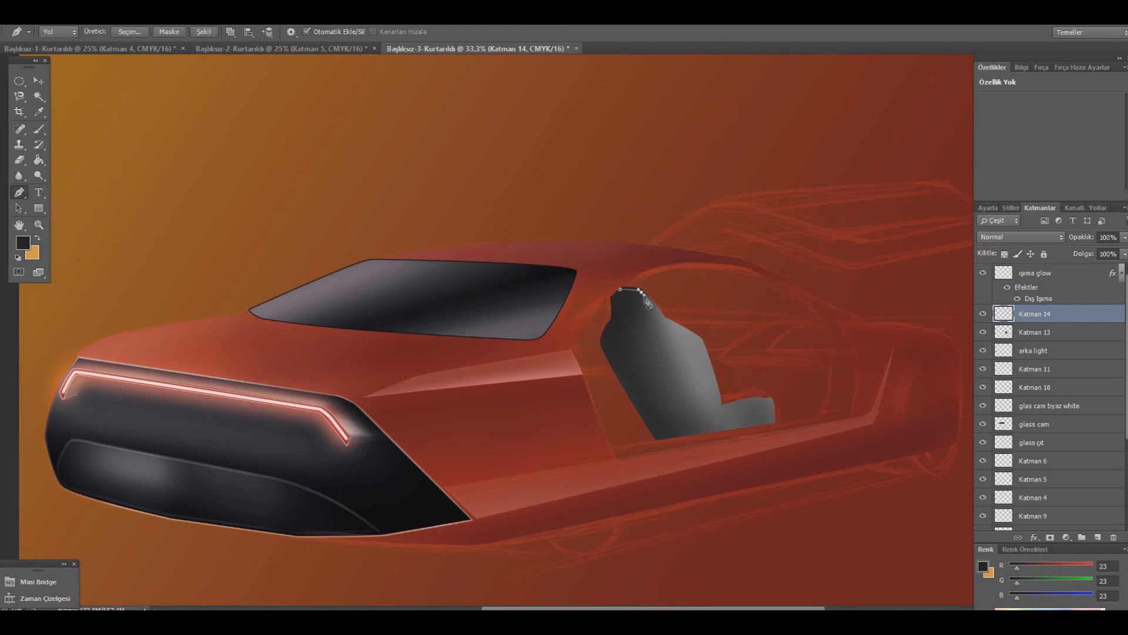
{"action": "left_click", "coordinate": [701, 341]}
{"action": "left_click", "coordinate": [670, 421]}
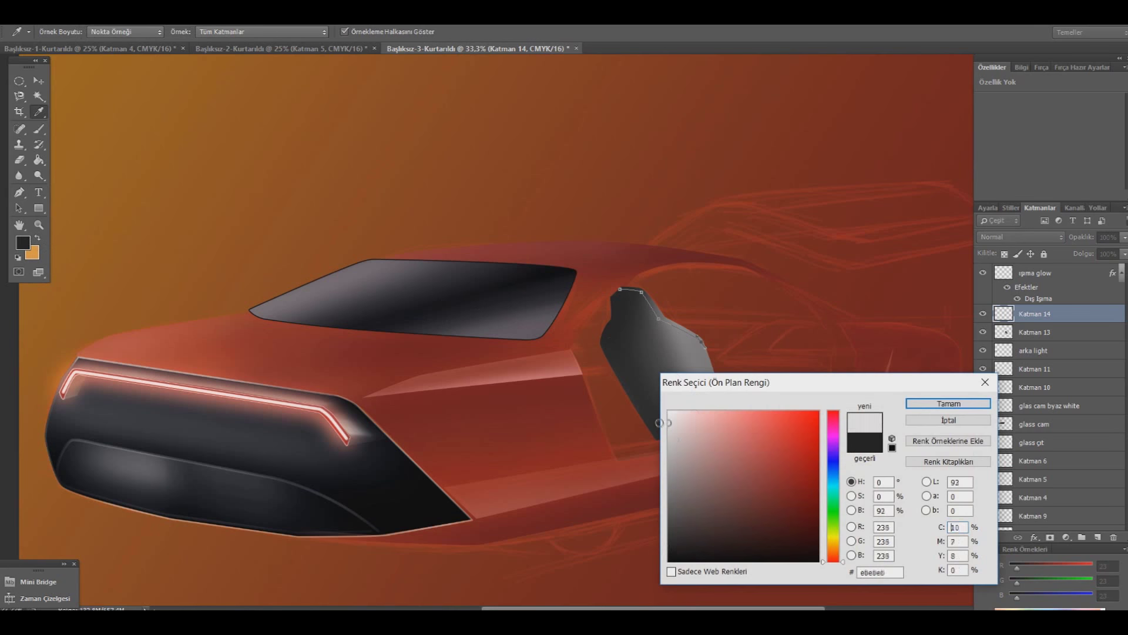
{"action": "left_click", "coordinate": [948, 403]}
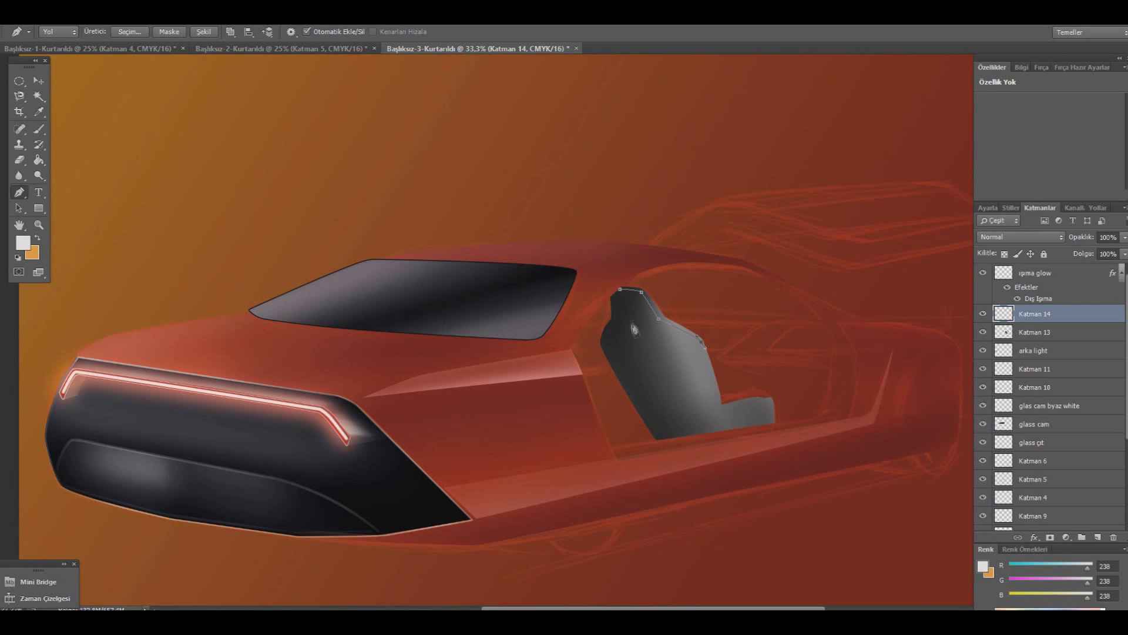
{"action": "left_click", "coordinate": [39, 128]}
{"action": "left_click", "coordinate": [52, 32]}
{"action": "type", "text": "3"}
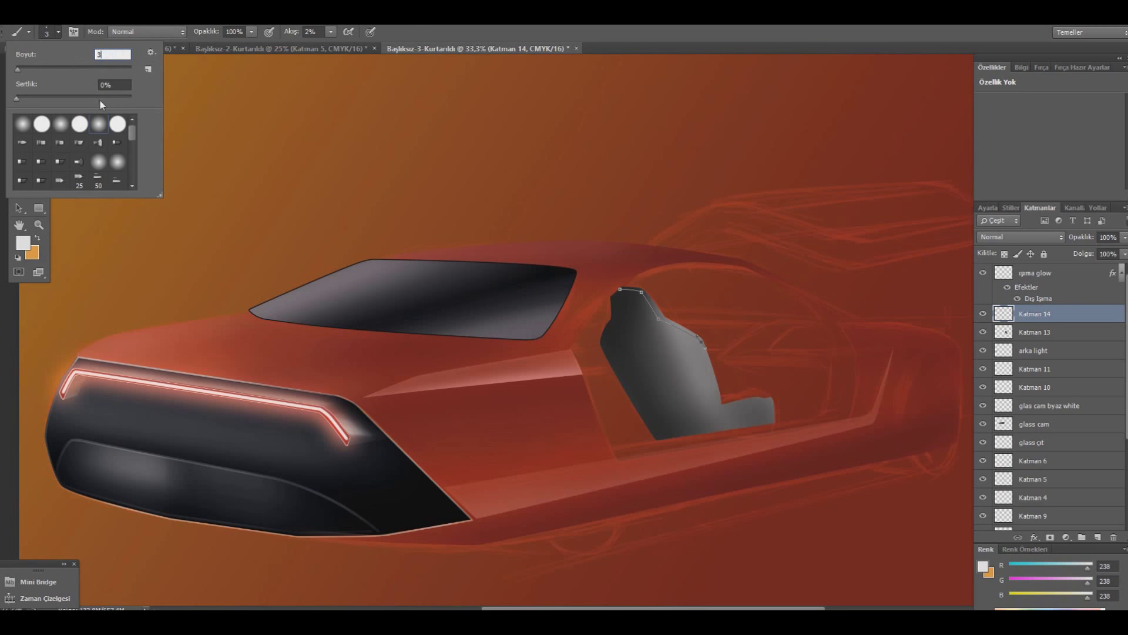
{"action": "key", "text": "Return"}
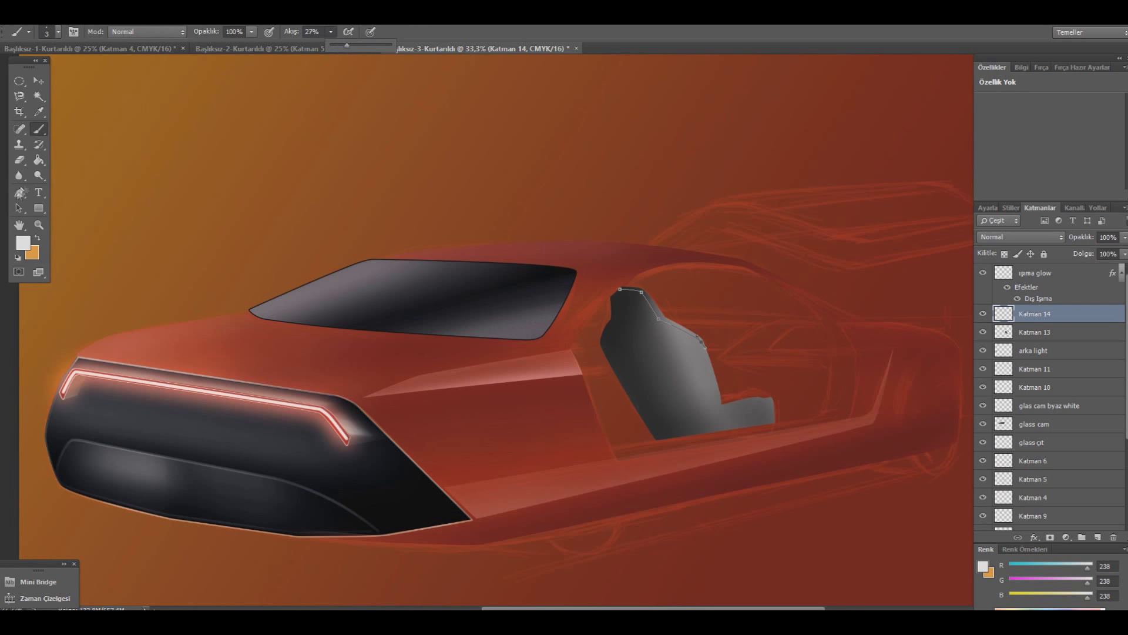
- Stroke the seat-top path with the light grey brush, then delete the path
{"action": "key", "text": "p"}
{"action": "right_click", "coordinate": [618, 339]}
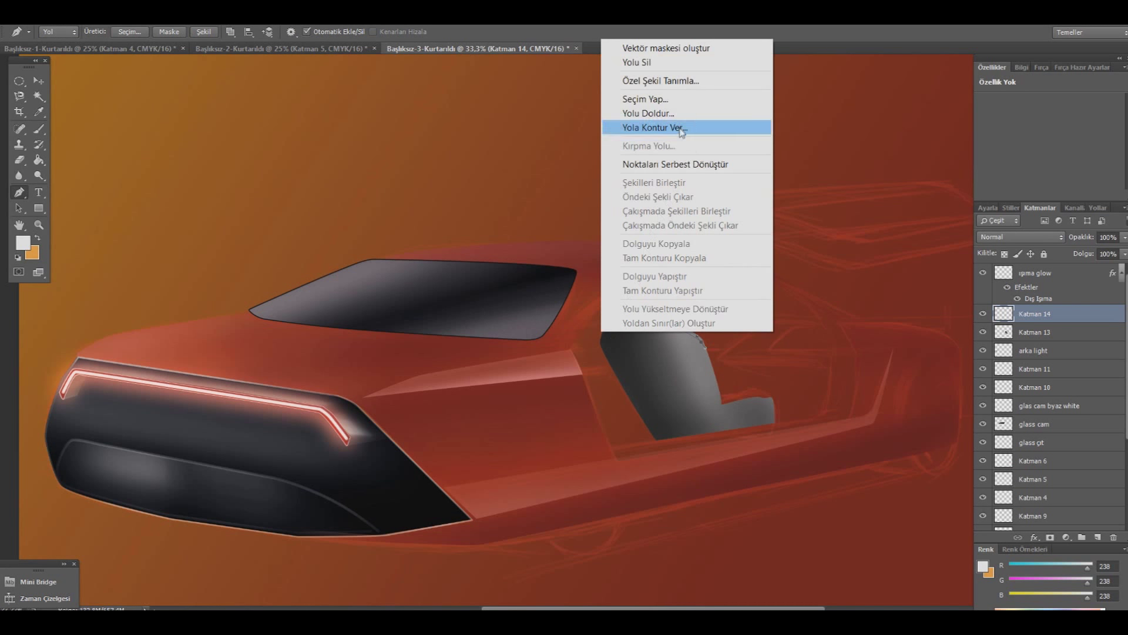
{"action": "left_click", "coordinate": [655, 127]}
{"action": "left_click", "coordinate": [670, 228]}
{"action": "right_click", "coordinate": [673, 229]}
{"action": "left_click", "coordinate": [709, 252]}
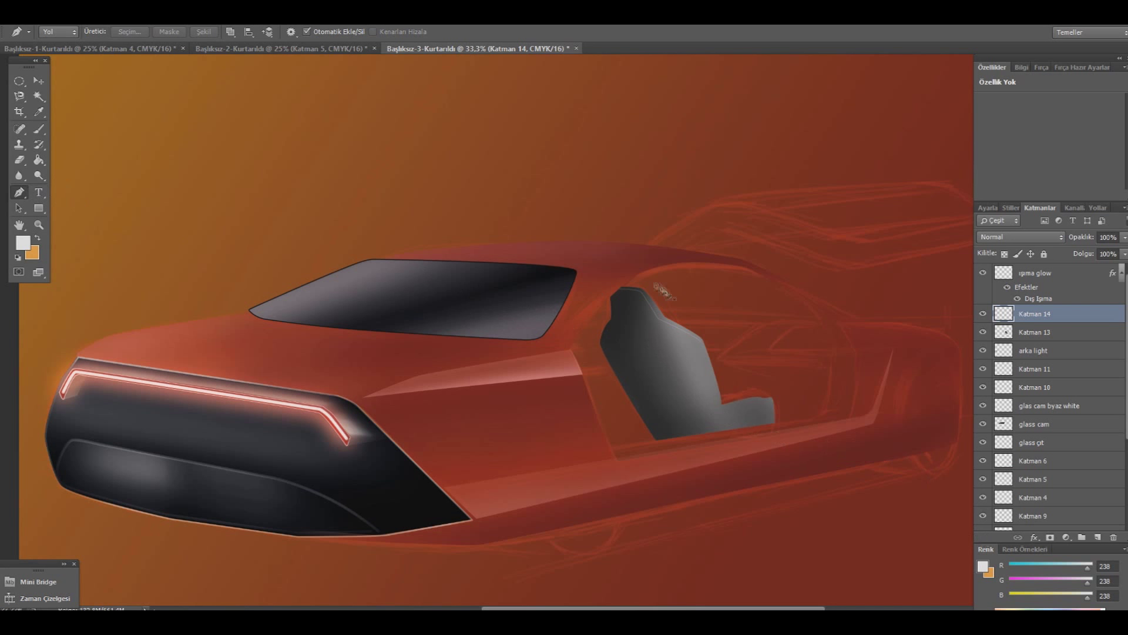
- Trace a curved path around the seat's side and along the cushion
{"action": "left_click", "coordinate": [672, 327]}
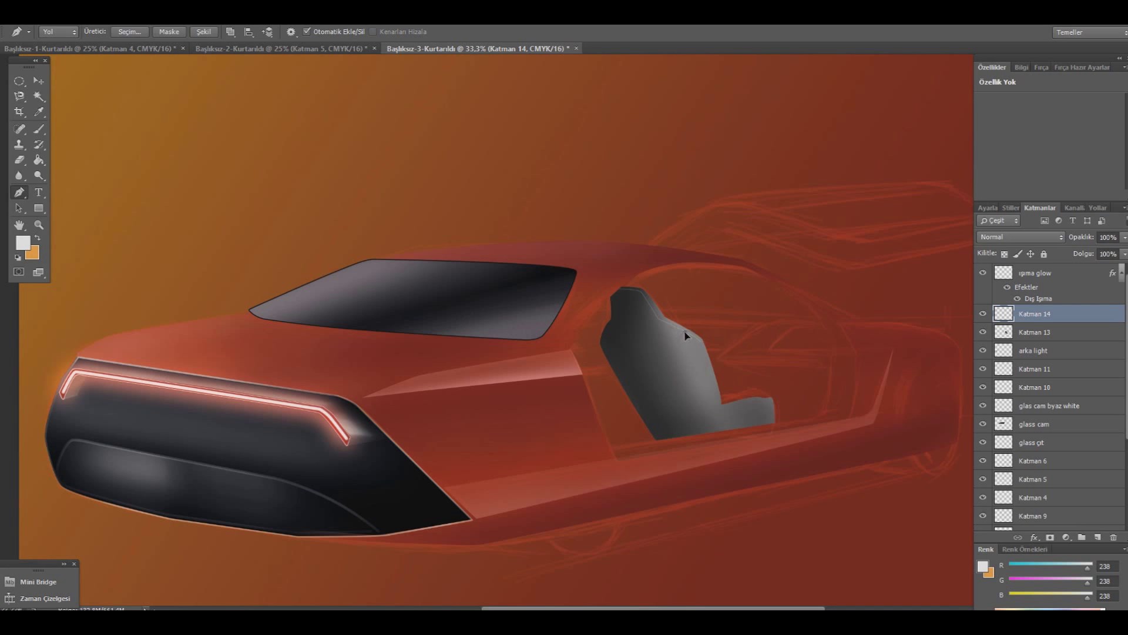
{"action": "left_click", "coordinate": [712, 404]}
{"action": "left_click_drag", "start_coordinate": [715, 411], "coordinate": [709, 392]}
{"action": "left_click", "coordinate": [717, 408]}
{"action": "left_click", "coordinate": [771, 400]}
{"action": "left_click_drag", "start_coordinate": [743, 408], "coordinate": [751, 404]}
- Stroke the cushion path with a 16 px brush, then delete the path
{"action": "left_click", "coordinate": [36, 127]}
{"action": "left_click", "coordinate": [57, 34]}
{"action": "left_click", "coordinate": [26, 69]}
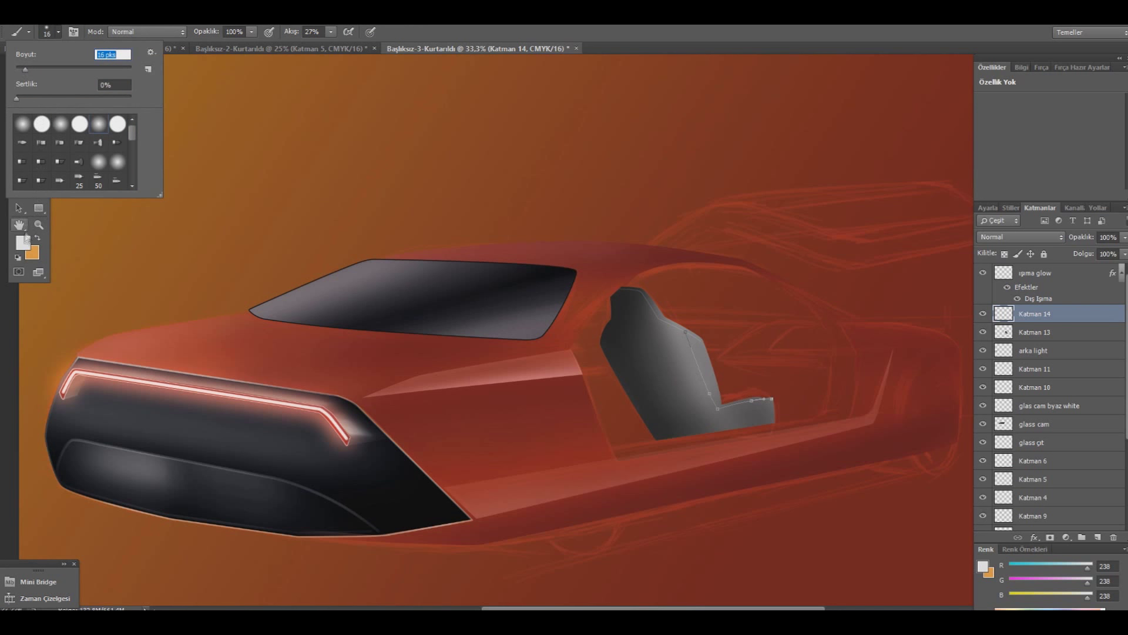
{"action": "left_click", "coordinate": [331, 33]}
{"action": "right_click", "coordinate": [613, 341]}
{"action": "left_click", "coordinate": [659, 141]}
{"action": "left_click", "coordinate": [659, 230]}
{"action": "right_click", "coordinate": [662, 231]}
{"action": "left_click", "coordinate": [700, 254]}
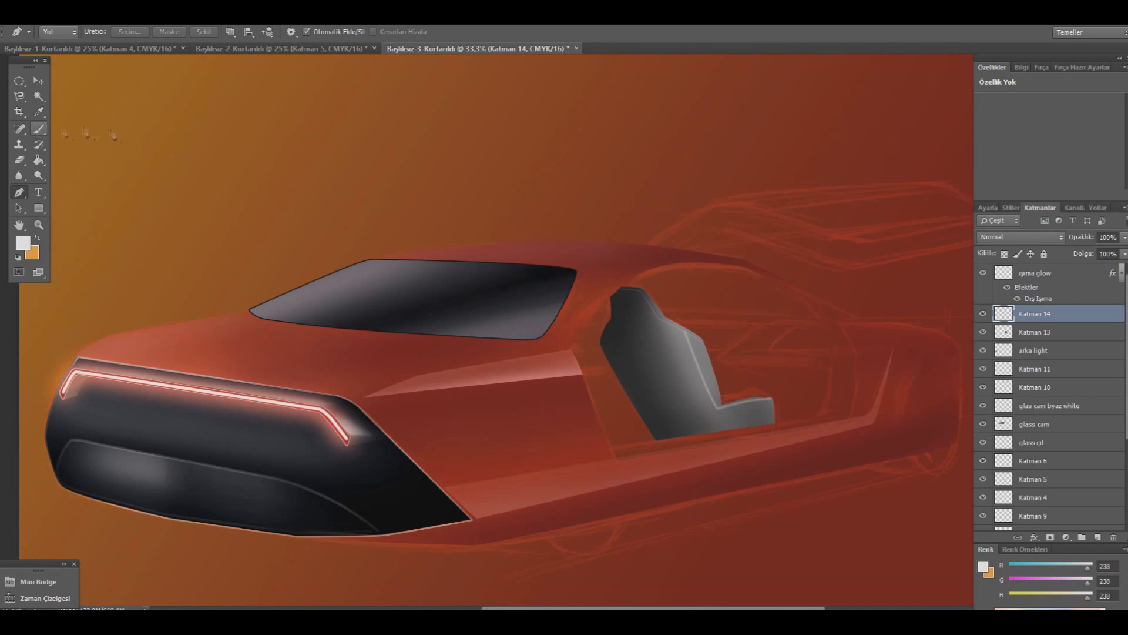
- Add a new empty layer, Katman 15, above Katman 14
{"action": "left_click", "coordinate": [1097, 537]}
{"action": "left_click", "coordinate": [40, 130]}
{"action": "left_click", "coordinate": [58, 34]}
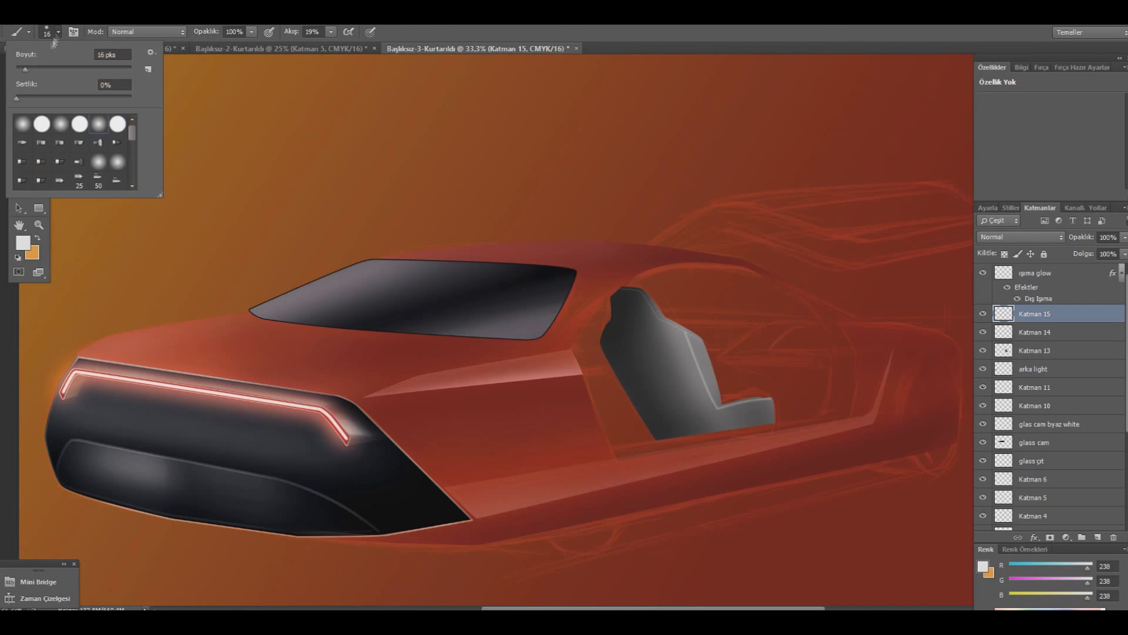
- Set the brush to 64 px at 2% flow and check the eraser brush settings
{"action": "mouse_move", "coordinate": [26, 69]}
{"action": "left_mouse_down"}
{"action": "mouse_move", "coordinate": [52, 68]}
{"action": "mouse_move", "coordinate": [40, 69]}
{"action": "left_mouse_up"}
{"action": "left_click_drag", "start_coordinate": [329, 33], "coordinate": [321, 44]}
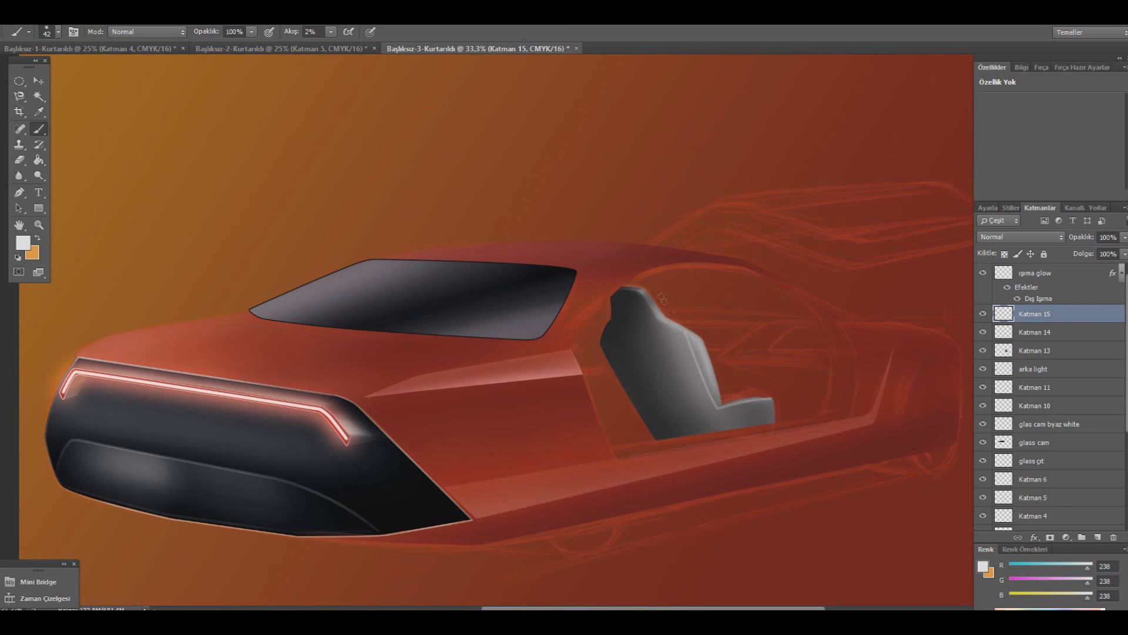
{"action": "key", "text": "e"}
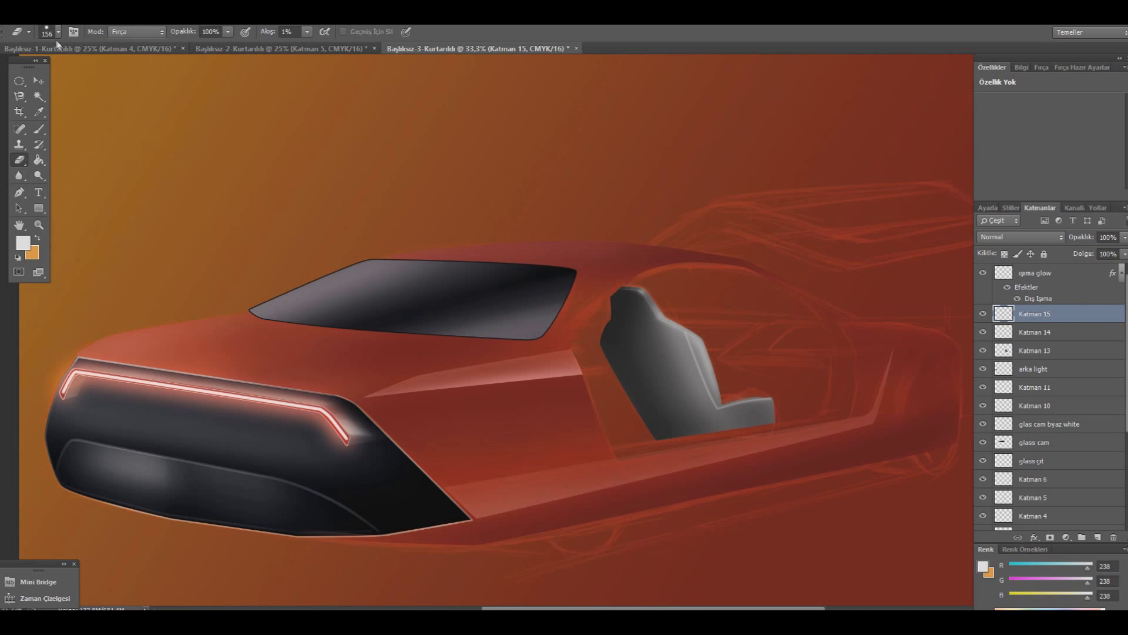
{"action": "left_click", "coordinate": [58, 32]}
{"action": "key", "text": "Return"}
- Select Katman 14 and toggle Katman 13's visibility to compare the seat
{"action": "left_click", "coordinate": [1012, 330]}
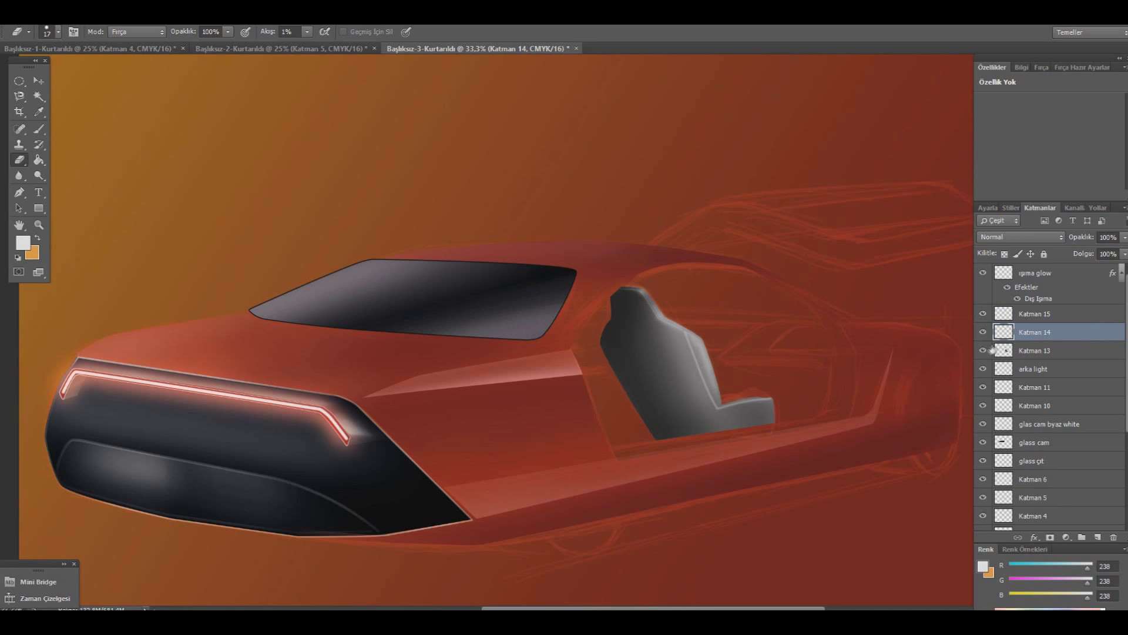
{"action": "left_click", "coordinate": [983, 350]}
{"action": "left_click", "coordinate": [983, 350]}
{"action": "left_click", "coordinate": [983, 351]}
{"action": "left_click", "coordinate": [983, 350]}
- Merge Katman 13, 14 and 15 into one seat layer, adding Katman 16 below it
{"action": "left_click", "coordinate": [1044, 350], "text": "ctrl"}
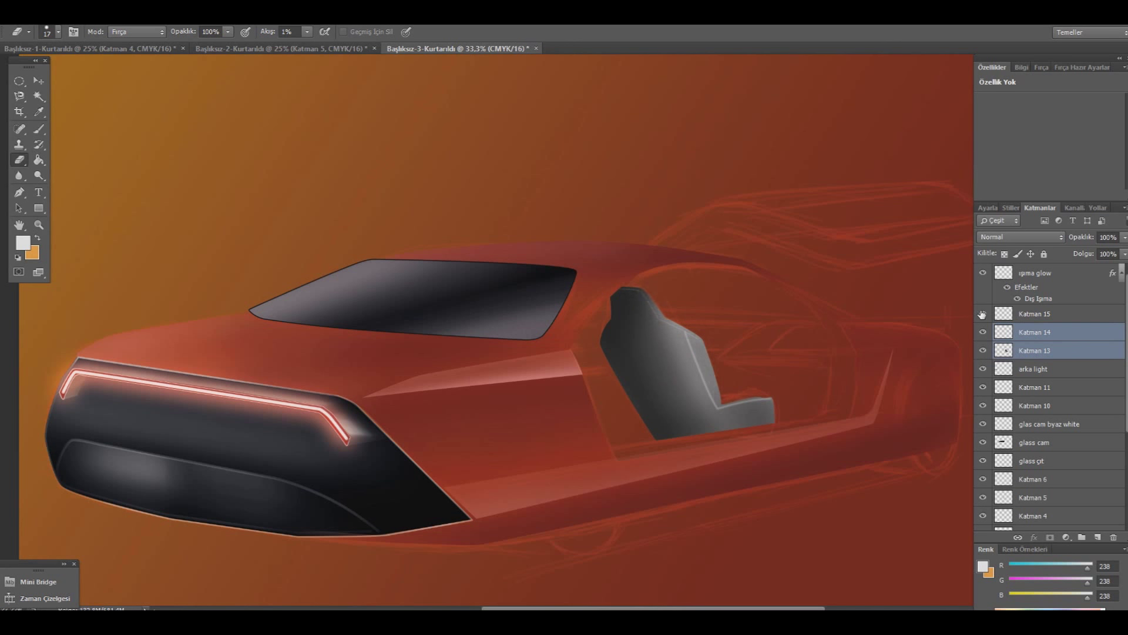
{"action": "right_click", "coordinate": [1053, 313]}
{"action": "left_click", "coordinate": [1082, 320]}
{"action": "left_click", "coordinate": [1041, 352]}
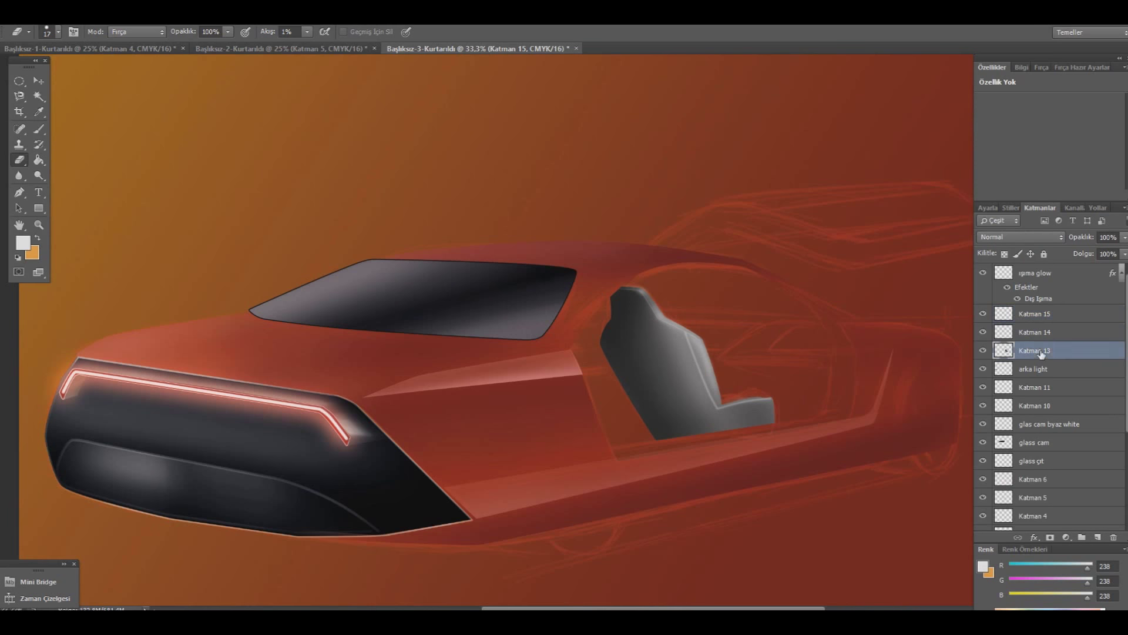
{"action": "left_click", "coordinate": [1046, 314], "text": "shift"}
{"action": "right_click", "coordinate": [1052, 321]}
{"action": "left_click", "coordinate": [984, 426]}
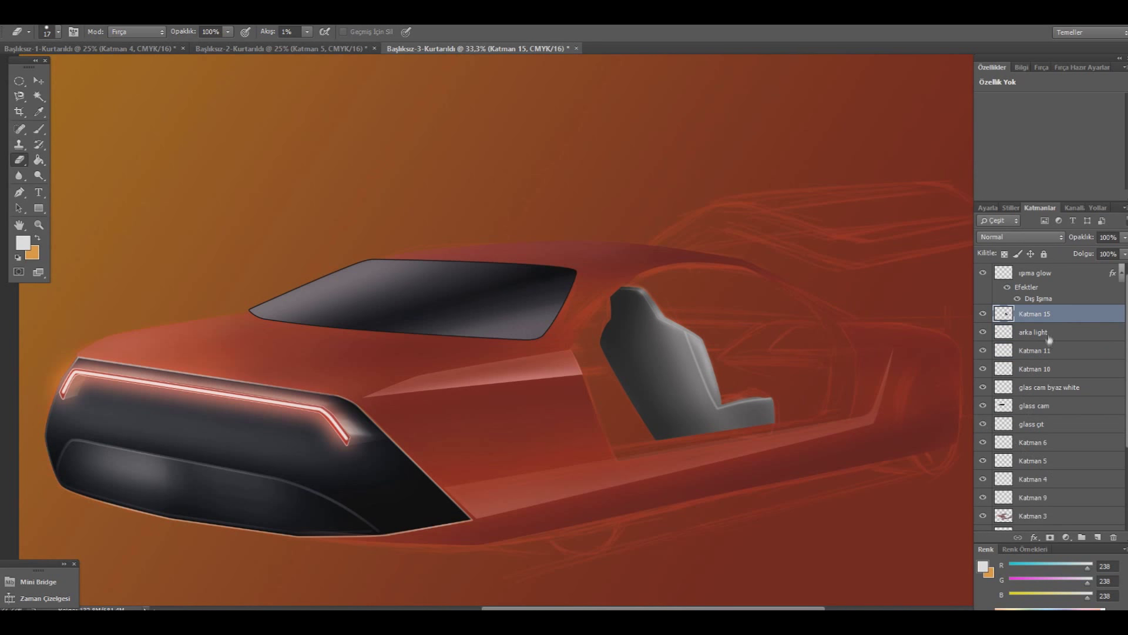
{"action": "left_click", "coordinate": [1097, 537], "text": "ctrl"}
- Start a Pen path at the door's front corner, curving it up the pillar and along the roofline
{"action": "key", "text": "p"}
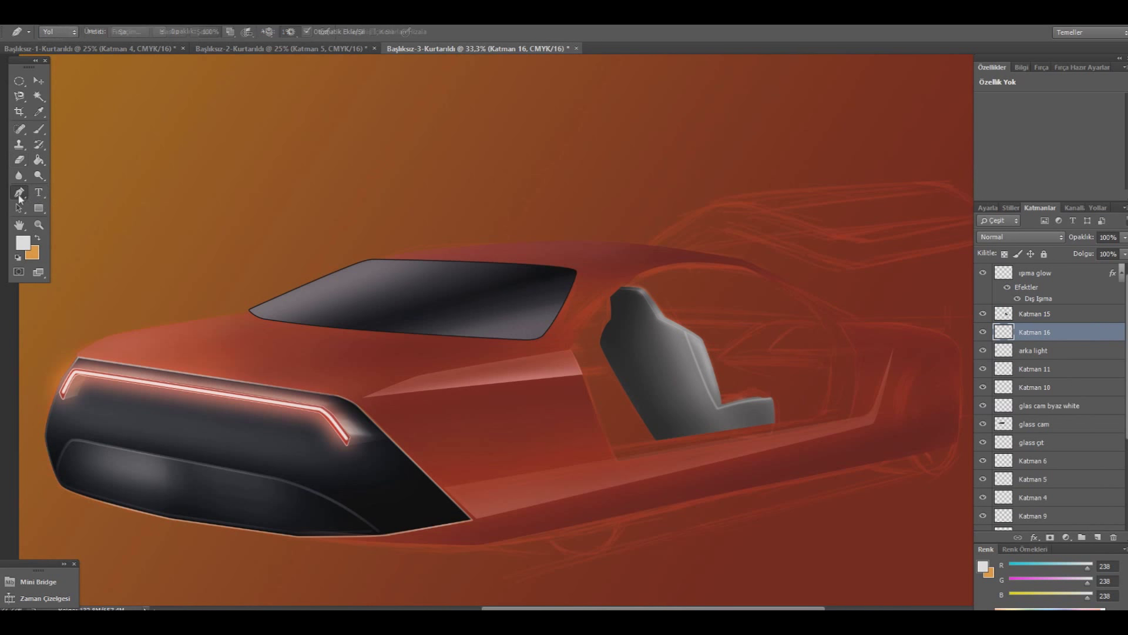
{"action": "left_click", "coordinate": [570, 349]}
{"action": "left_click_drag", "start_coordinate": [623, 284], "coordinate": [681, 268]}
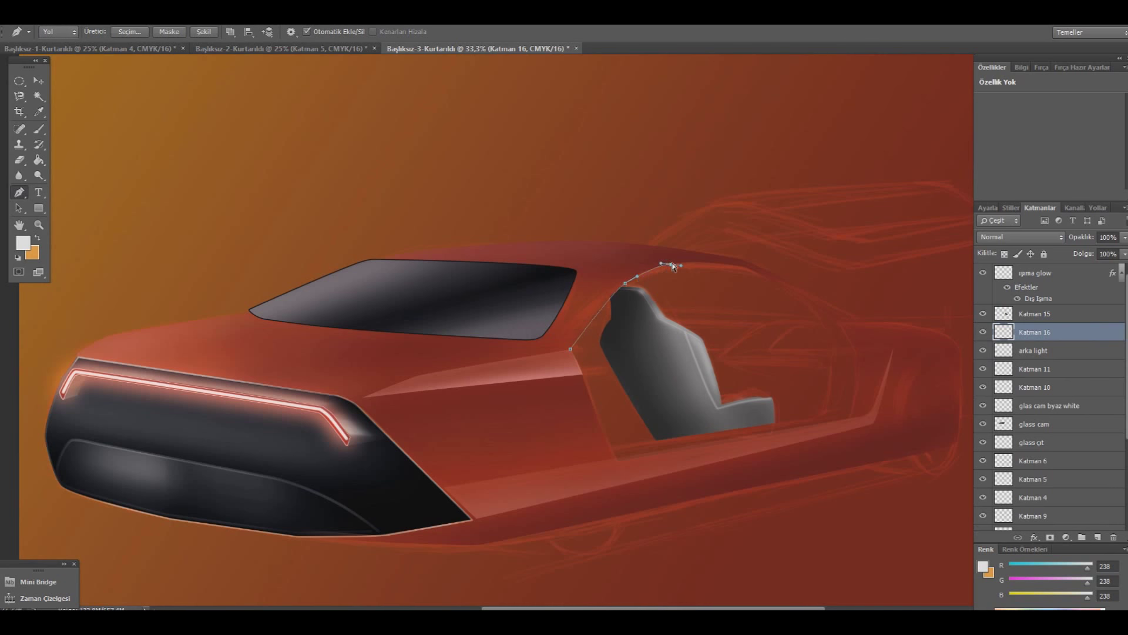
{"action": "left_click_drag", "start_coordinate": [744, 266], "coordinate": [752, 271]}
{"action": "left_click_drag", "start_coordinate": [671, 268], "coordinate": [681, 263]}
{"action": "left_click", "coordinate": [626, 284], "text": "ctrl"}
{"action": "mouse_move", "coordinate": [665, 269]}
{"action": "left_mouse_down"}
{"action": "mouse_move", "coordinate": [767, 274]}
{"action": "mouse_move", "coordinate": [741, 267]}
{"action": "left_mouse_up"}
{"action": "left_click", "coordinate": [666, 267]}
{"action": "left_click_drag", "start_coordinate": [674, 254], "coordinate": [674, 258]}
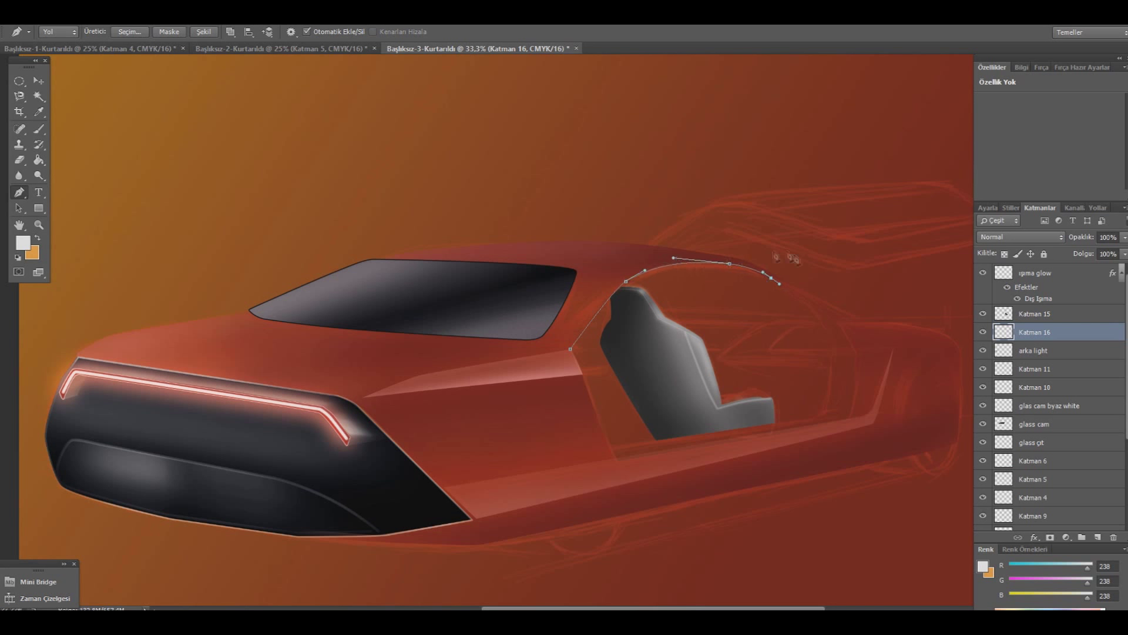
{"action": "left_click_drag", "start_coordinate": [781, 287], "coordinate": [783, 287]}
- Continue the path down the rear edge, along the sill and up the front, closing it
{"action": "left_click", "coordinate": [842, 320]}
{"action": "left_click", "coordinate": [858, 352]}
{"action": "left_click", "coordinate": [840, 323]}
{"action": "left_click_drag", "start_coordinate": [841, 324], "coordinate": [820, 317]}
{"action": "left_click_drag", "start_coordinate": [858, 353], "coordinate": [831, 354]}
{"action": "left_click_drag", "start_coordinate": [823, 416], "coordinate": [831, 415]}
{"action": "left_click", "coordinate": [656, 439]}
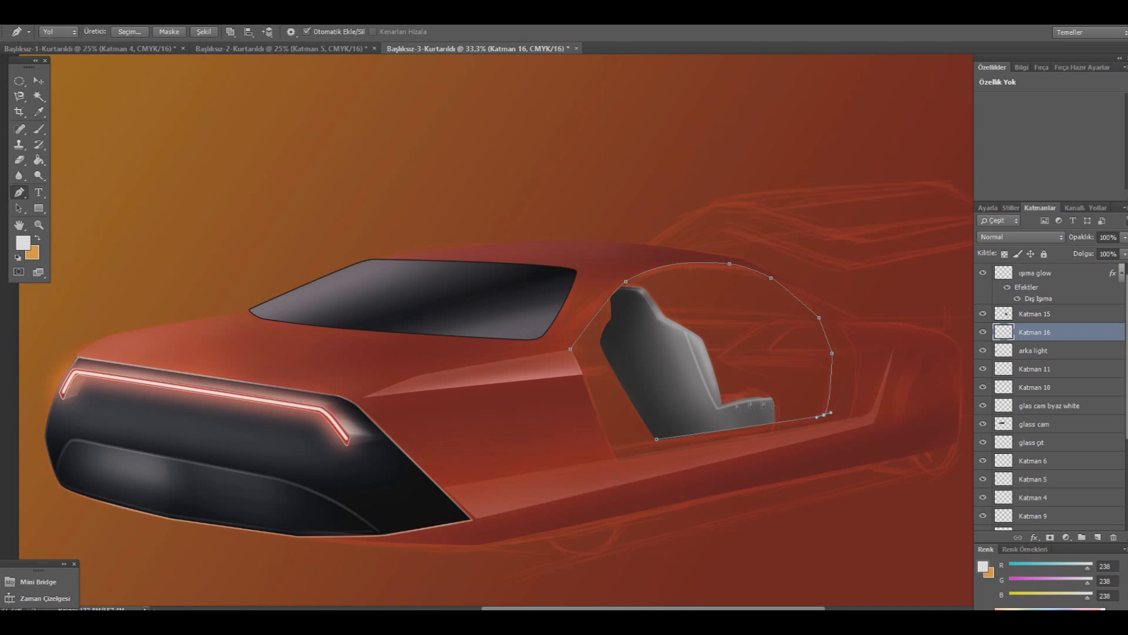
{"action": "left_click", "coordinate": [611, 446]}
{"action": "left_click", "coordinate": [583, 375]}
{"action": "left_click", "coordinate": [571, 350]}
- Sample a near-black painting colour from the car
{"action": "left_click", "coordinate": [22, 242]}
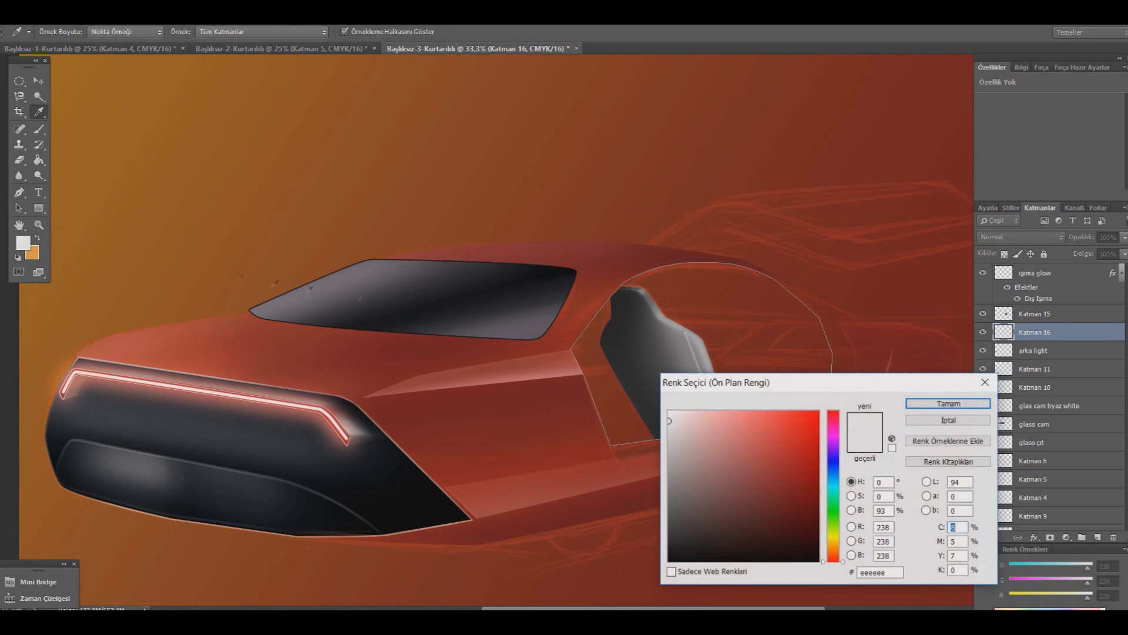
{"action": "left_click", "coordinate": [655, 349]}
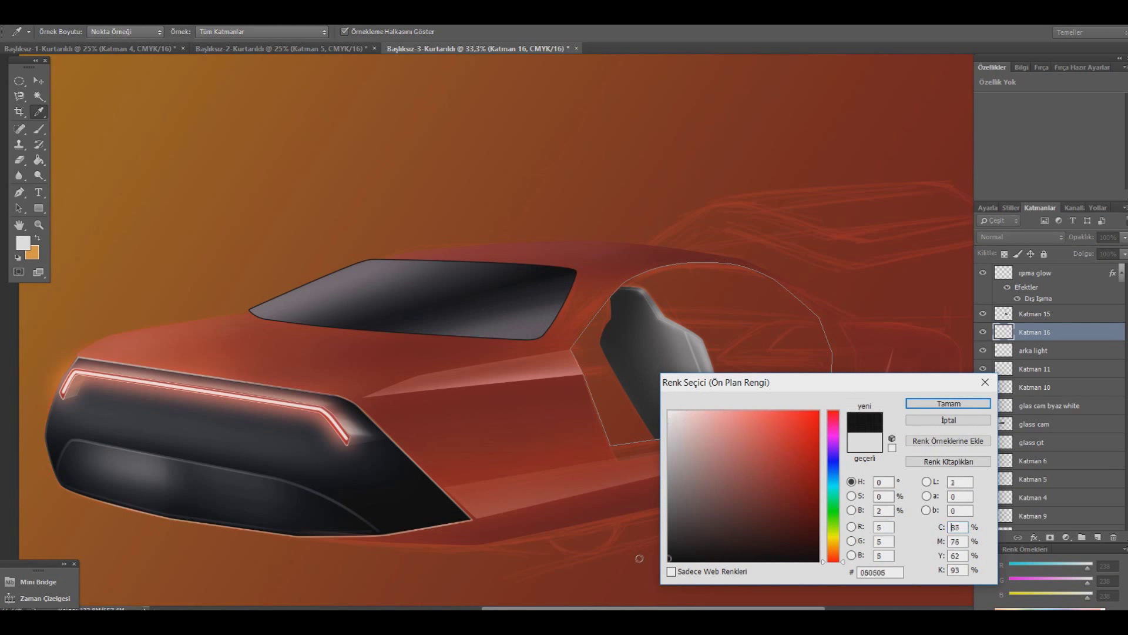
{"action": "left_click", "coordinate": [948, 403]}
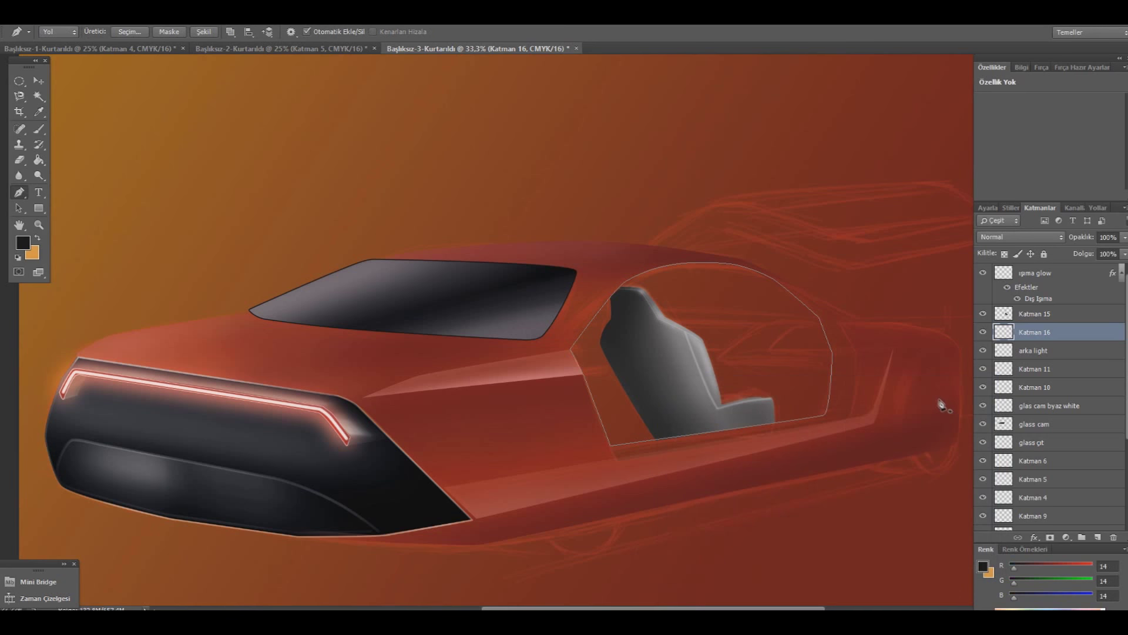
{"action": "scroll", "coordinate": [934, 390], "scroll_direction": "down", "scroll_amount": 2}
- Select a hard round brush tip, keeping near-black as the painting colour
{"action": "key", "text": "b"}
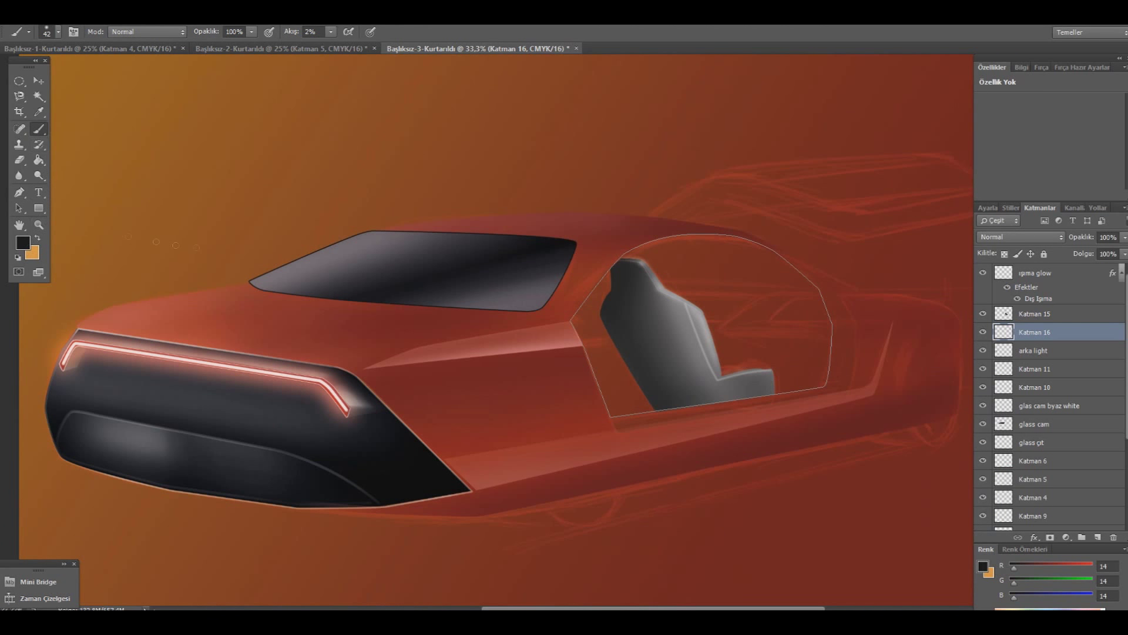
{"action": "right_click", "coordinate": [579, 266]}
{"action": "key", "text": "Escape"}
{"action": "right_click", "coordinate": [579, 267]}
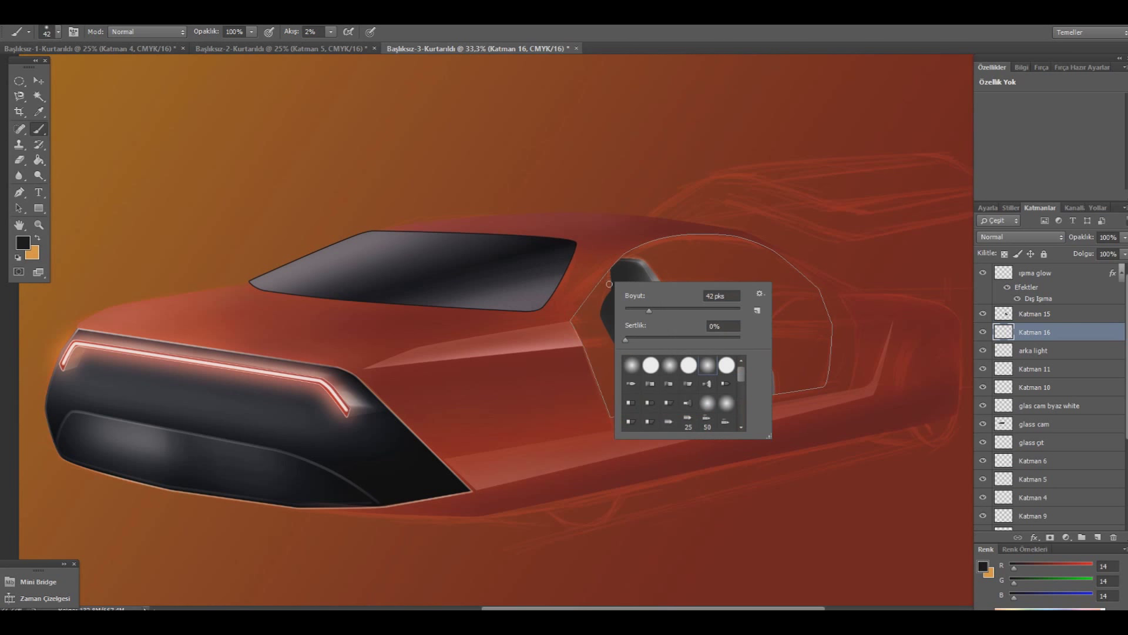
{"action": "left_click", "coordinate": [18, 193]}
{"action": "right_click", "coordinate": [600, 268]}
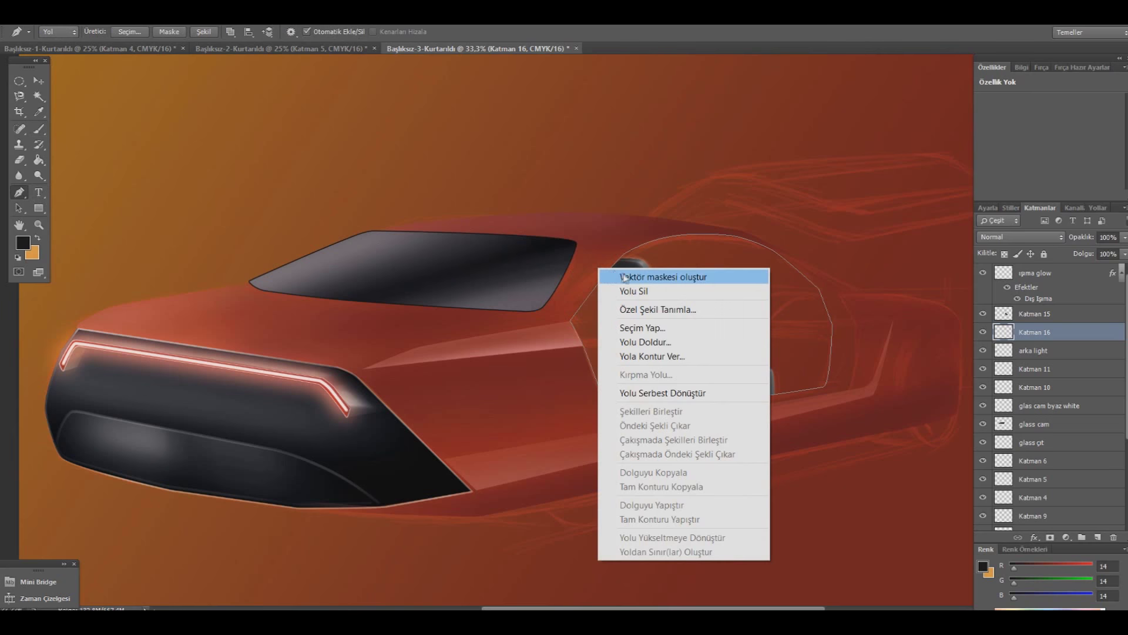
{"action": "left_click", "coordinate": [39, 129]}
{"action": "left_click", "coordinate": [58, 32]}
{"action": "left_click", "coordinate": [118, 124]}
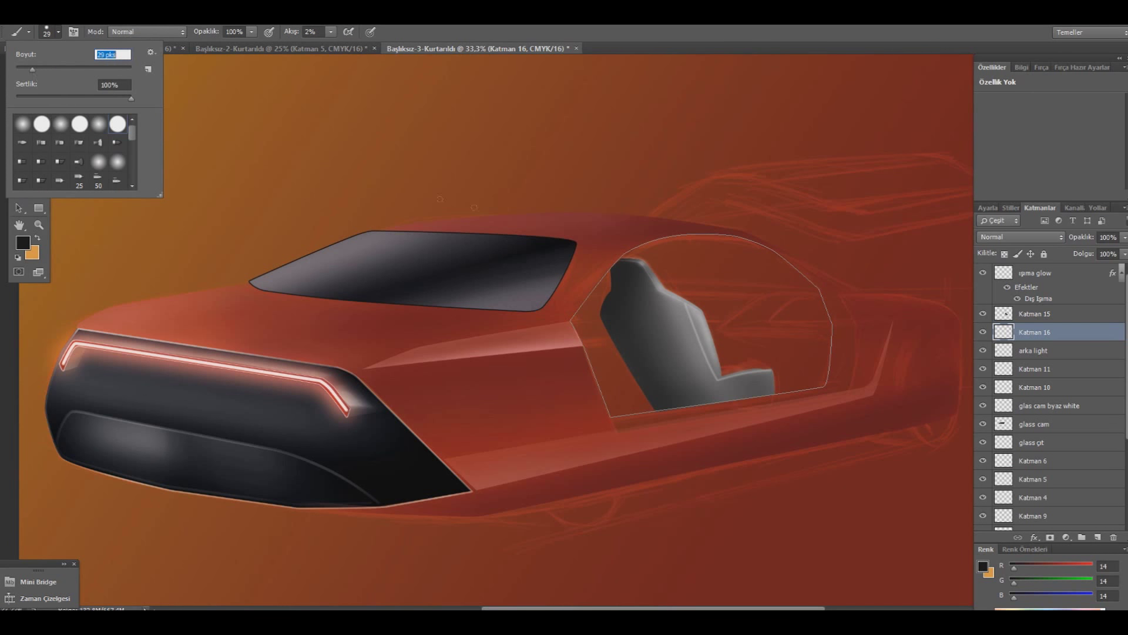
{"action": "left_click", "coordinate": [23, 242]}
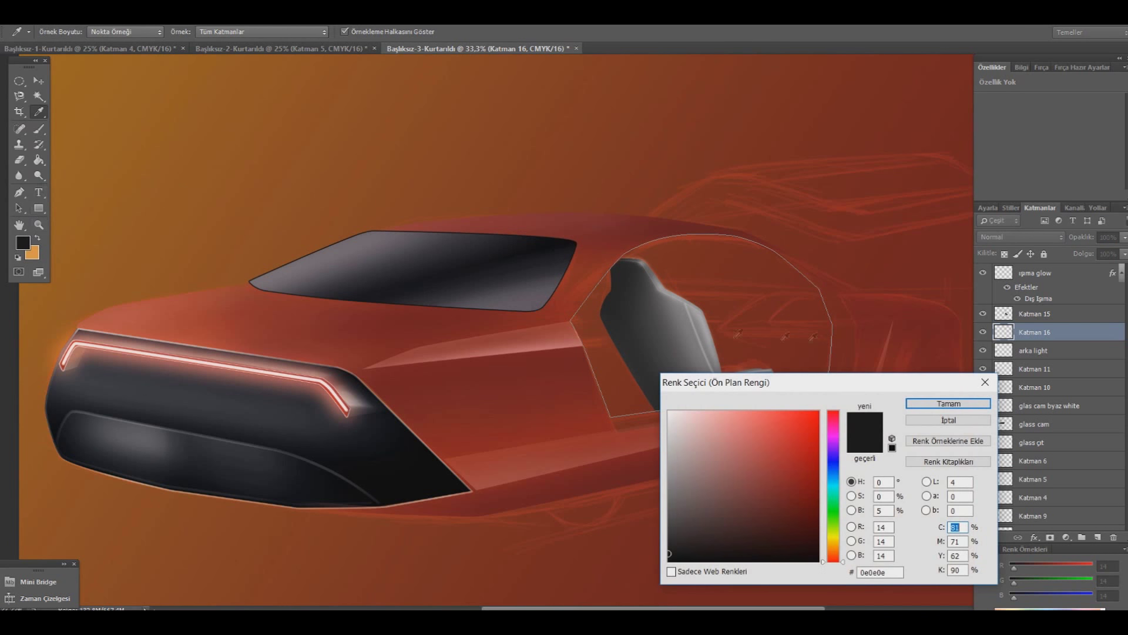
{"action": "left_click", "coordinate": [940, 405]}
- Stroke the door path with the hard brush
{"action": "left_click", "coordinate": [19, 192]}
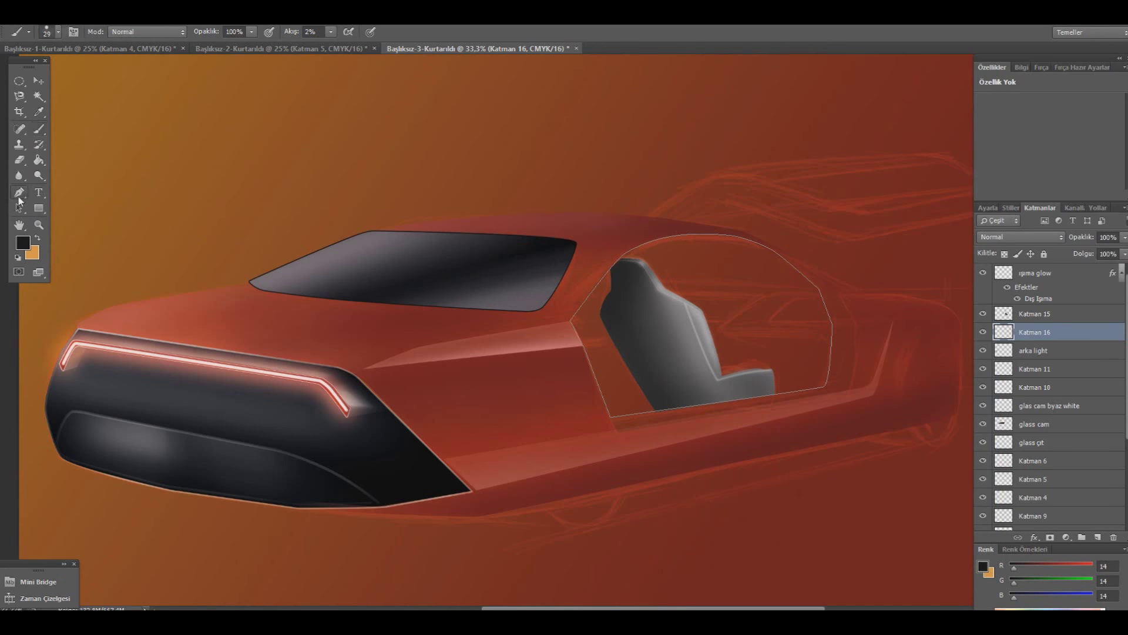
{"action": "right_click", "coordinate": [607, 267]}
{"action": "left_click", "coordinate": [631, 350]}
{"action": "left_click", "coordinate": [663, 231]}
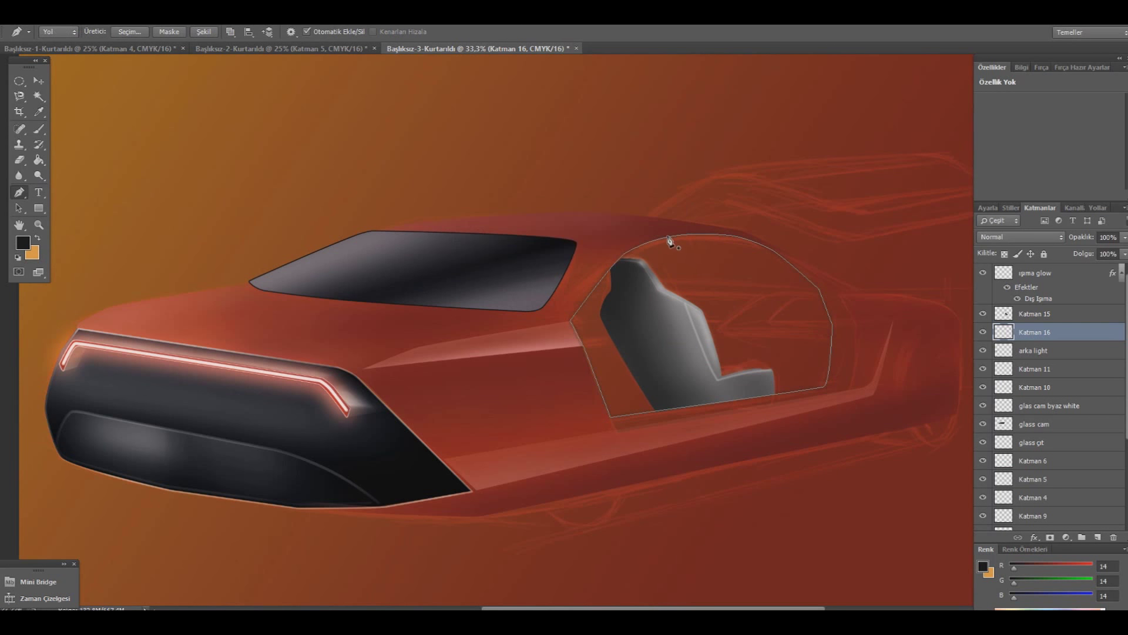
- Set the brush to 17 px at 19% flow and stroke the door outline again
{"action": "left_click", "coordinate": [39, 129]}
{"action": "left_click", "coordinate": [58, 32]}
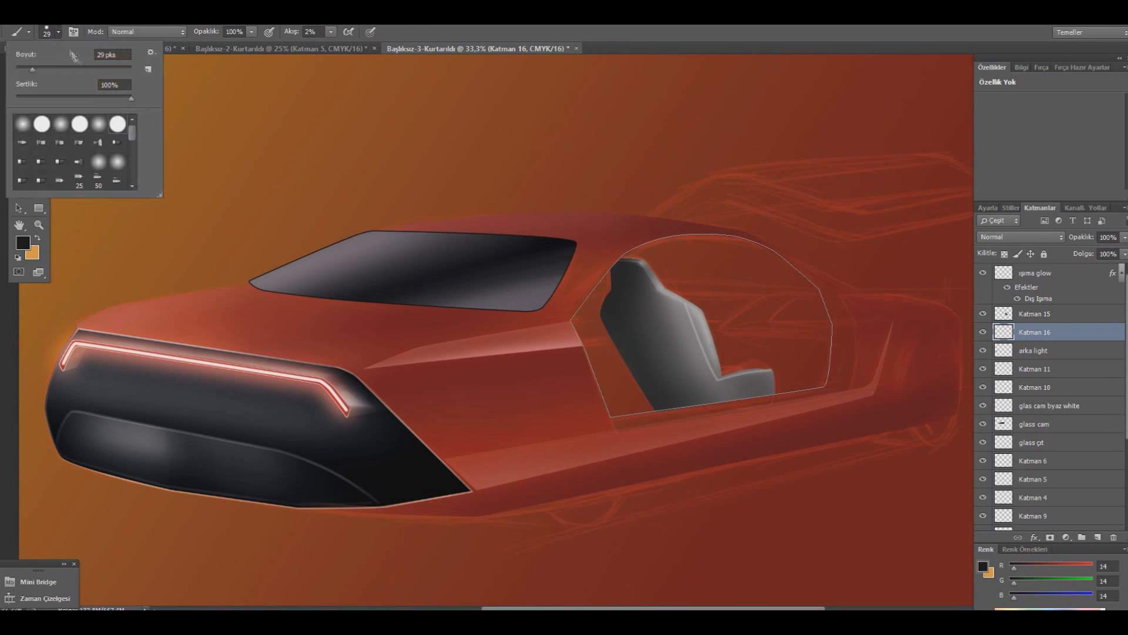
{"action": "left_click", "coordinate": [331, 32]}
{"action": "left_click_drag", "start_coordinate": [329, 47], "coordinate": [341, 47]}
{"action": "left_click", "coordinate": [58, 32]}
{"action": "left_click_drag", "start_coordinate": [32, 69], "coordinate": [27, 72]}
{"action": "left_click", "coordinate": [84, 226]}
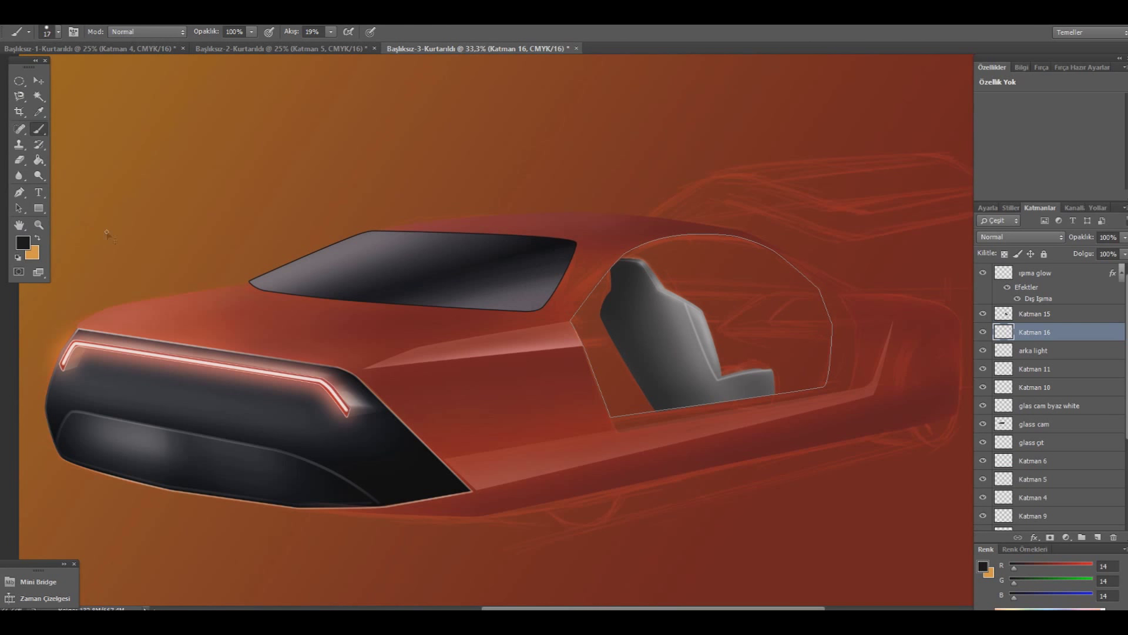
{"action": "key", "text": "i"}
{"action": "right_click", "coordinate": [640, 275]}
{"action": "left_click", "coordinate": [684, 364]}
{"action": "left_click", "coordinate": [656, 230]}
- Move Katman 16 above Katman 15 in the layer stack
{"action": "key", "text": "p"}
{"action": "right_click", "coordinate": [645, 225]}
{"action": "left_click", "coordinate": [690, 246]}
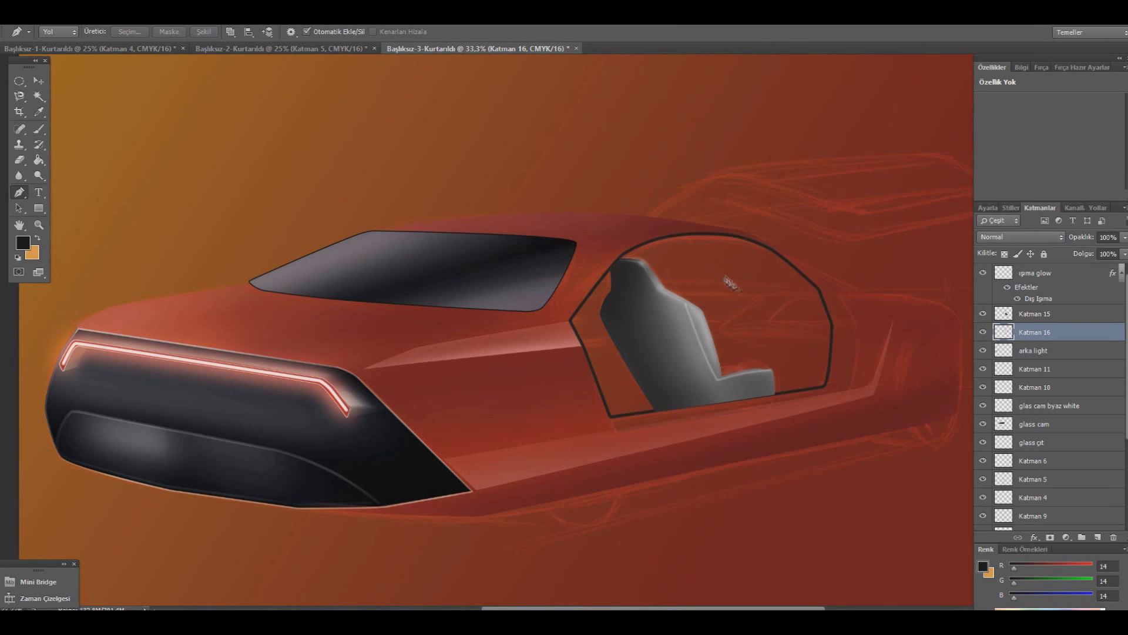
{"action": "left_click_drag", "start_coordinate": [1035, 333], "coordinate": [1034, 309]}
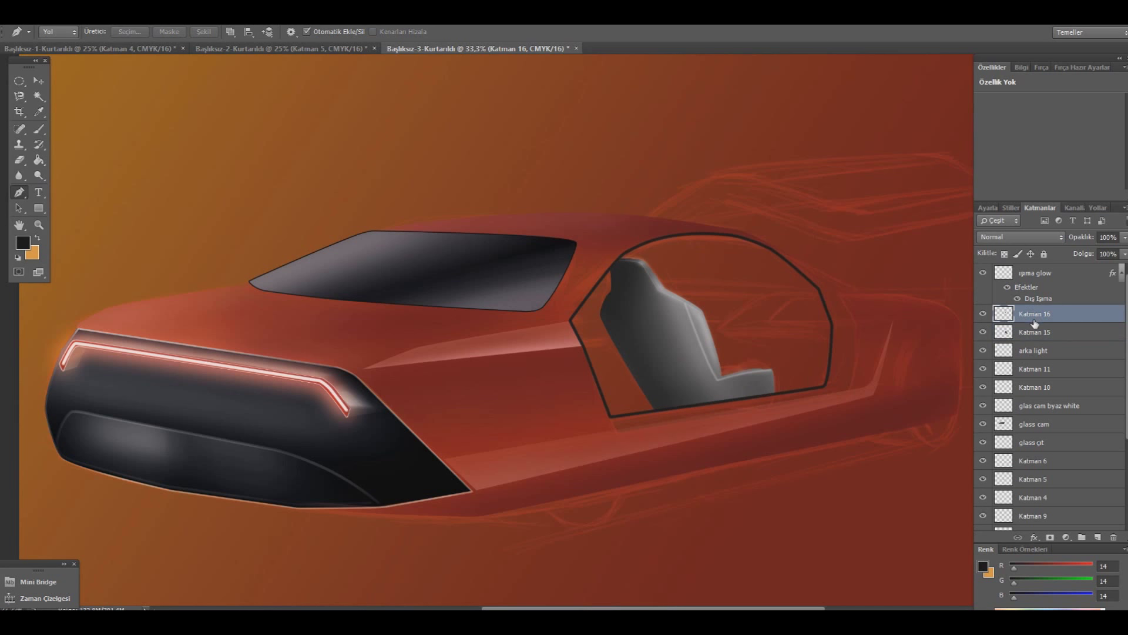
- Erase the outline's lower ends with a 101 px eraser at 6% flow
{"action": "left_click", "coordinate": [19, 159]}
{"action": "left_click", "coordinate": [58, 32]}
{"action": "left_click_drag", "start_coordinate": [35, 61], "coordinate": [70, 61]}
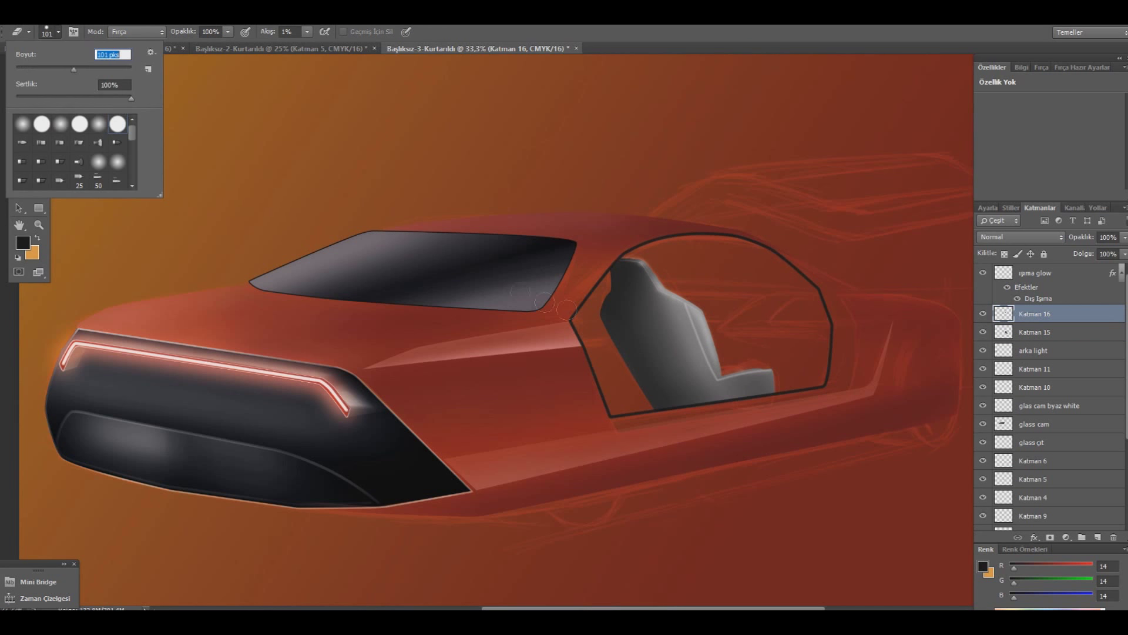
{"action": "key", "text": "Return"}
{"action": "left_click_drag", "start_coordinate": [350, 36], "coordinate": [306, 33]}
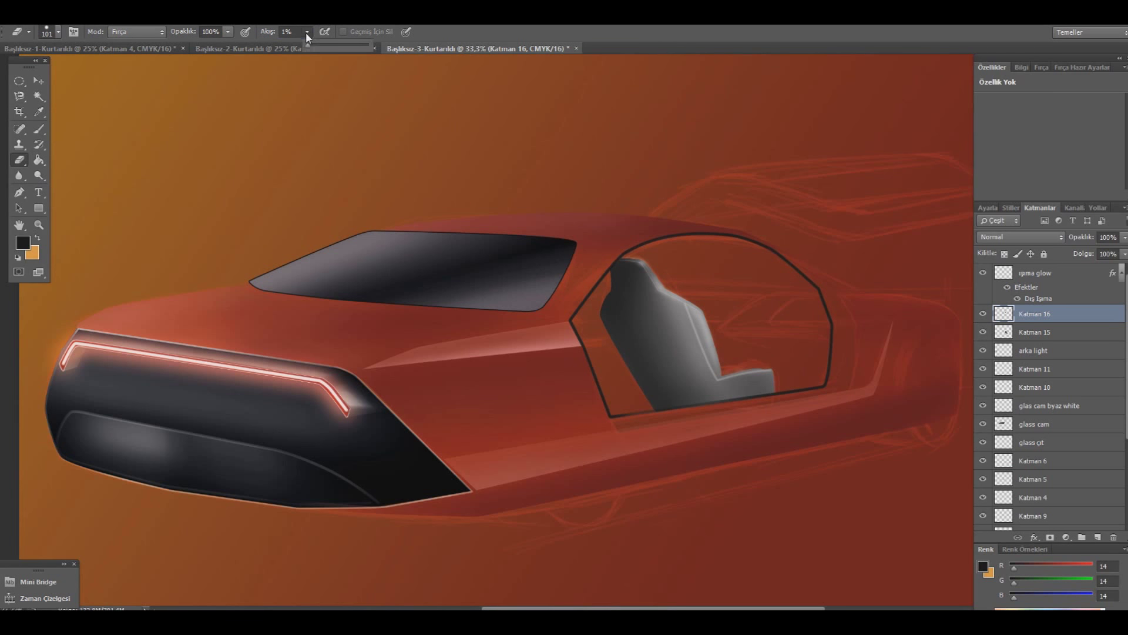
{"action": "left_click_drag", "start_coordinate": [802, 386], "coordinate": [817, 386]}
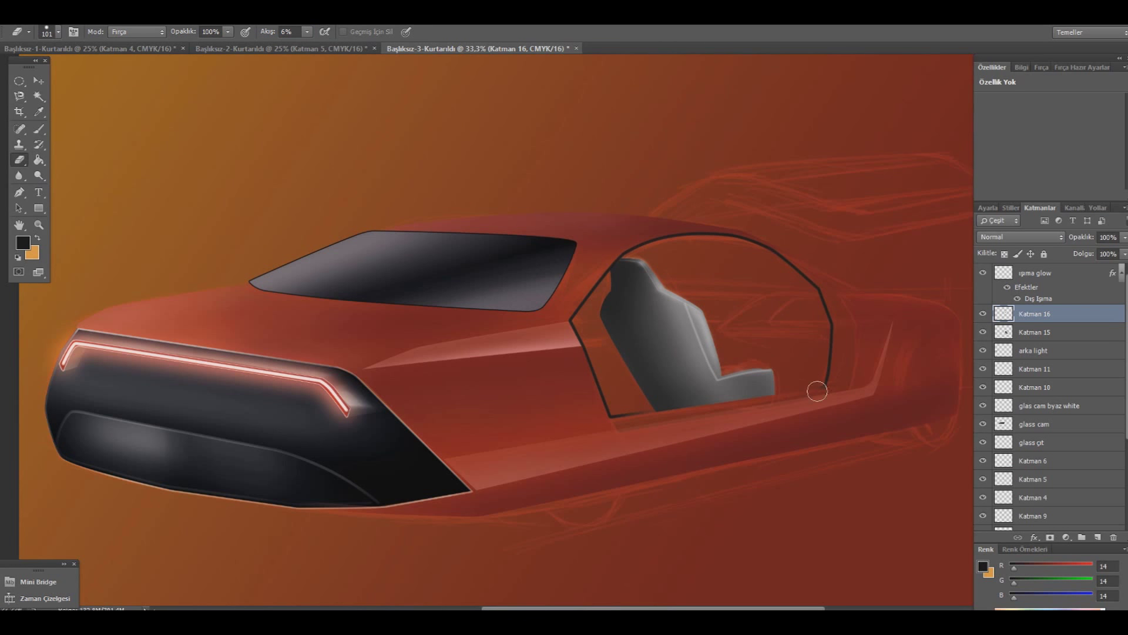
{"action": "left_click_drag", "start_coordinate": [619, 411], "coordinate": [584, 349]}
- Undo the erasing and the dark door outline stroke
{"action": "key", "text": "ctrl+z"}
{"action": "key", "text": "ctrl+alt+z"}
{"action": "key", "text": "ctrl+alt+z"}
{"action": "key", "text": "ctrl+bracketleft"}
{"action": "key", "text": "ctrl+alt+z"}
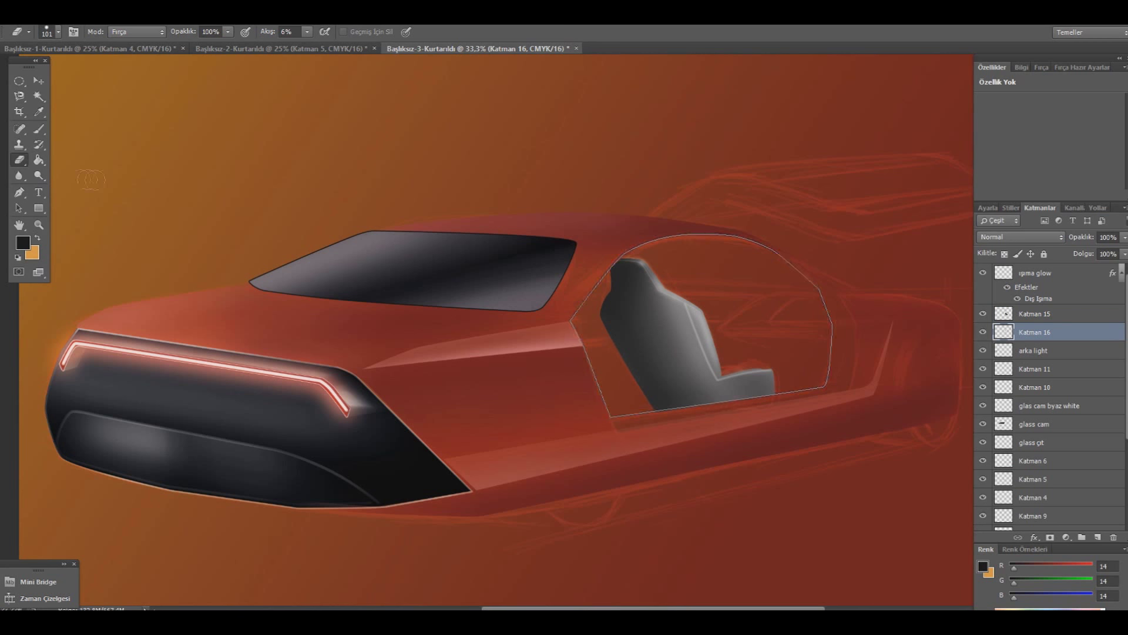
{"action": "key", "text": "p"}
{"action": "right_click", "coordinate": [634, 309]}
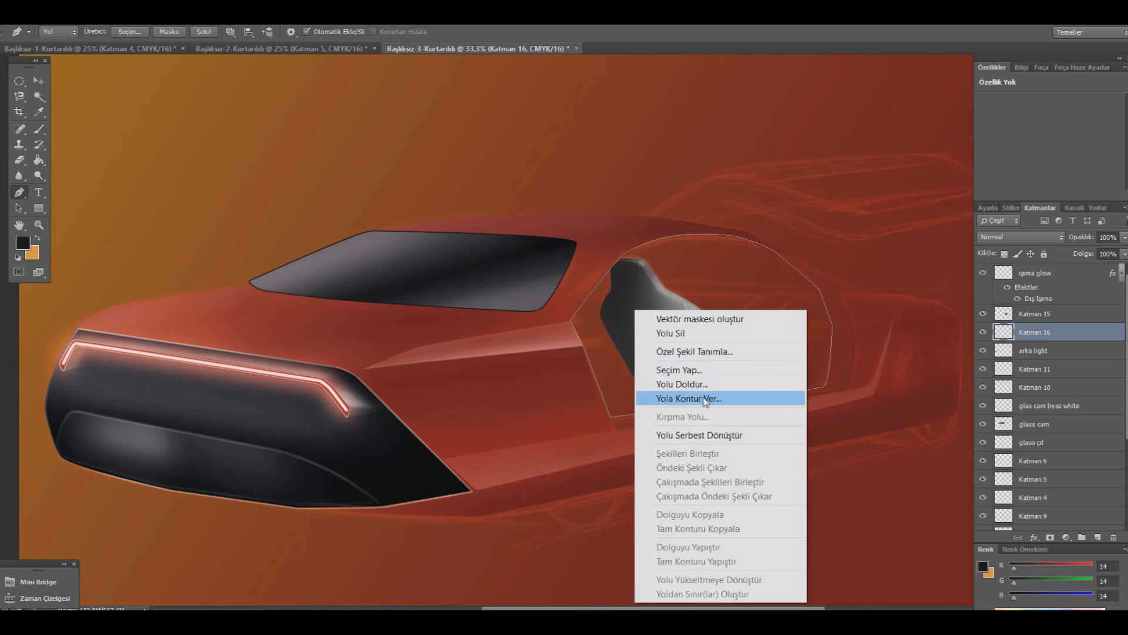
- Stroke the window path dark, add a new layer, and make a selection from the path
{"action": "left_click", "coordinate": [705, 398]}
{"action": "left_click", "coordinate": [658, 235]}
{"action": "left_click", "coordinate": [1098, 536]}
{"action": "left_click", "coordinate": [383, 313]}
{"action": "key", "text": "Return"}
- Set up a large fully soft brush at 1% flow
{"action": "key", "text": "b"}
{"action": "left_click", "coordinate": [57, 32]}
{"action": "mouse_move", "coordinate": [131, 98]}
{"action": "left_mouse_down"}
{"action": "mouse_move", "coordinate": [16, 99]}
{"action": "mouse_move", "coordinate": [125, 70]}
{"action": "mouse_move", "coordinate": [114, 74]}
{"action": "left_mouse_up"}
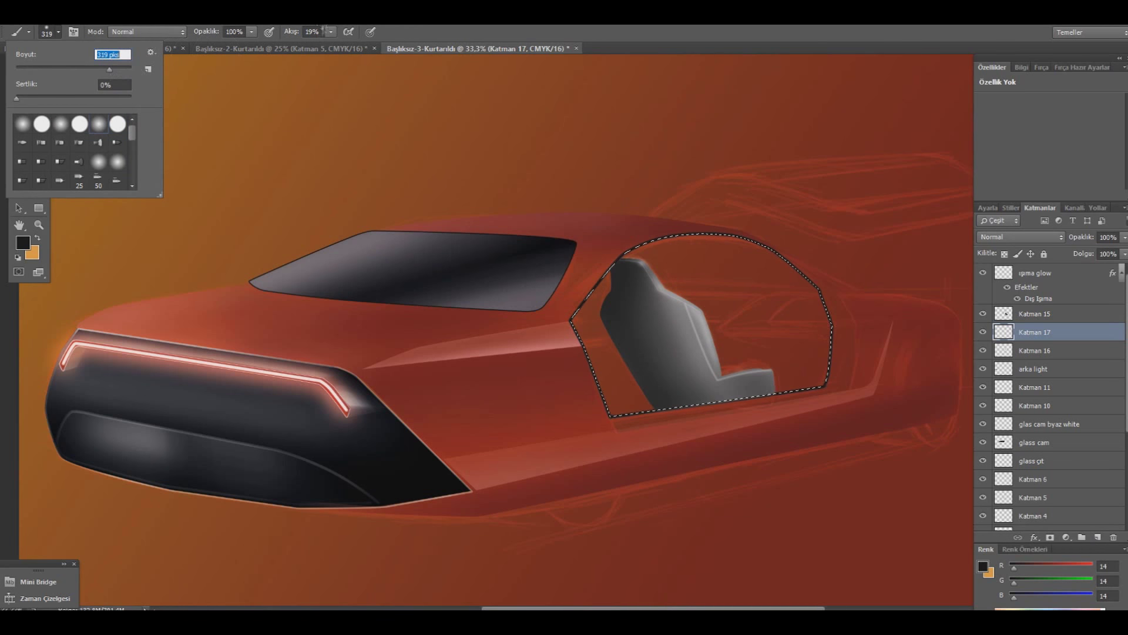
{"action": "key", "text": "Return"}
{"action": "key", "text": "shift+0"}
{"action": "key", "text": "shift+1"}
- Paint faint black haze over the headrest, seat and window interior at 1–2% flow
{"action": "left_click_drag", "start_coordinate": [655, 234], "coordinate": [638, 264]}
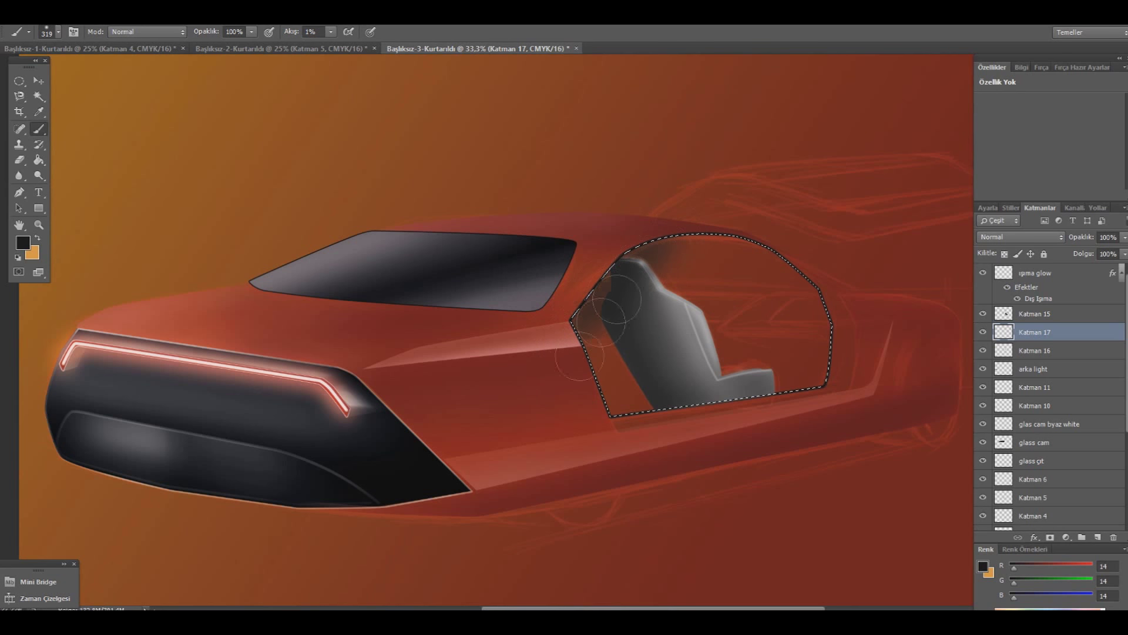
{"action": "left_click", "coordinate": [331, 31]}
{"action": "left_click_drag", "start_coordinate": [331, 41], "coordinate": [334, 42]}
{"action": "mouse_move", "coordinate": [606, 320]}
{"action": "left_mouse_down"}
{"action": "mouse_move", "coordinate": [632, 282]}
{"action": "mouse_move", "coordinate": [565, 406]}
{"action": "mouse_move", "coordinate": [608, 394]}
{"action": "mouse_move", "coordinate": [576, 365]}
{"action": "mouse_move", "coordinate": [573, 417]}
{"action": "mouse_move", "coordinate": [605, 320]}
{"action": "mouse_move", "coordinate": [623, 391]}
{"action": "mouse_move", "coordinate": [582, 376]}
{"action": "mouse_move", "coordinate": [588, 323]}
{"action": "mouse_move", "coordinate": [626, 370]}
{"action": "mouse_move", "coordinate": [764, 241]}
{"action": "mouse_move", "coordinate": [622, 353]}
{"action": "mouse_move", "coordinate": [758, 303]}
{"action": "mouse_move", "coordinate": [852, 344]}
{"action": "mouse_move", "coordinate": [617, 376]}
{"action": "mouse_move", "coordinate": [602, 353]}
{"action": "mouse_move", "coordinate": [606, 277]}
{"action": "mouse_move", "coordinate": [734, 285]}
{"action": "mouse_move", "coordinate": [796, 382]}
{"action": "mouse_move", "coordinate": [723, 293]}
{"action": "mouse_move", "coordinate": [853, 341]}
{"action": "left_mouse_up"}
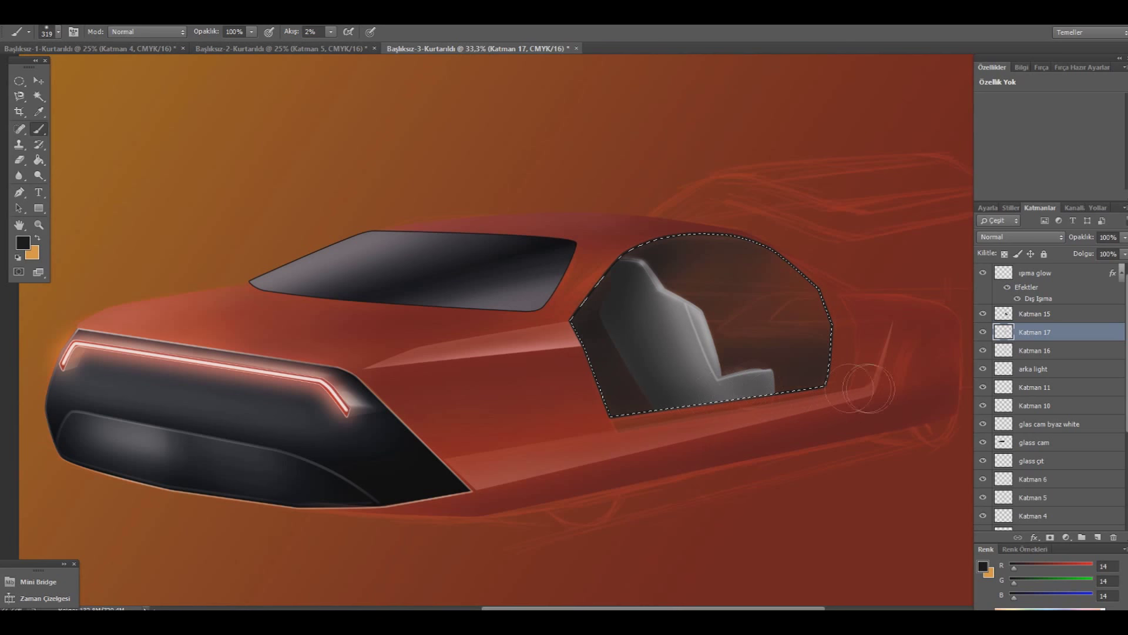
{"action": "mouse_move", "coordinate": [869, 388]}
{"action": "left_mouse_down"}
{"action": "mouse_move", "coordinate": [835, 352]}
{"action": "mouse_move", "coordinate": [567, 329]}
{"action": "mouse_move", "coordinate": [599, 405]}
{"action": "mouse_move", "coordinate": [835, 355]}
{"action": "mouse_move", "coordinate": [790, 365]}
{"action": "mouse_move", "coordinate": [719, 296]}
{"action": "left_mouse_up"}
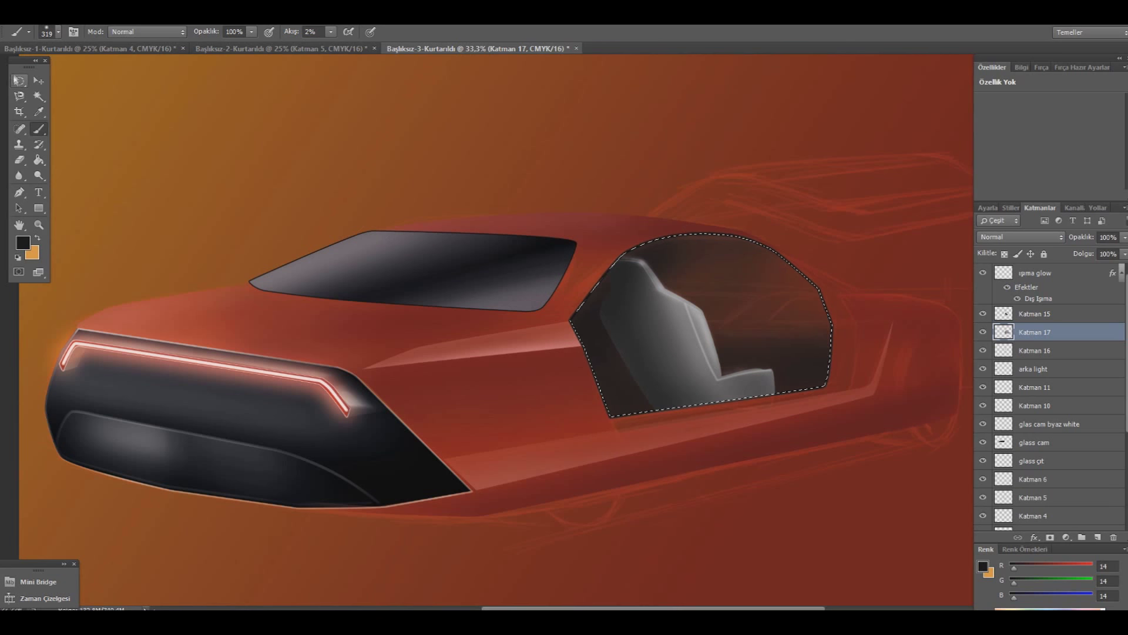
- Deselect and briefly nudge the window outline layer, restoring its original position
{"action": "left_click", "coordinate": [20, 80]}
{"action": "left_click", "coordinate": [234, 143]}
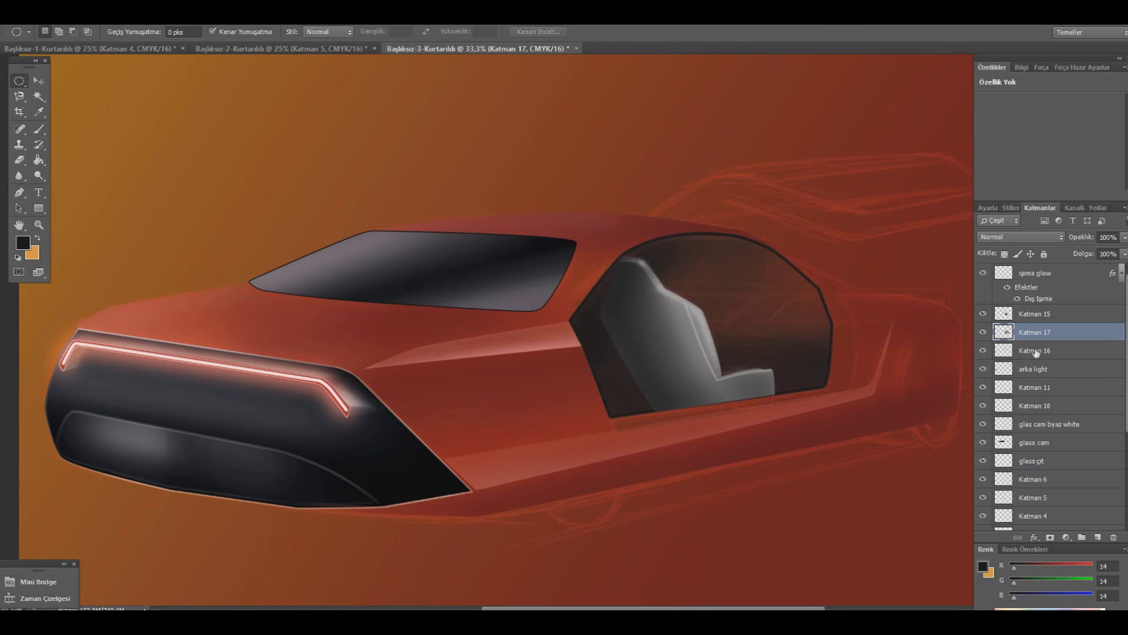
{"action": "left_click", "coordinate": [1036, 351]}
{"action": "left_click", "coordinate": [38, 80]}
{"action": "mouse_move", "coordinate": [614, 360]}
{"action": "left_mouse_down"}
{"action": "mouse_move", "coordinate": [610, 351]}
{"action": "mouse_move", "coordinate": [614, 360]}
{"action": "left_mouse_up"}
{"action": "left_click", "coordinate": [1029, 333]}
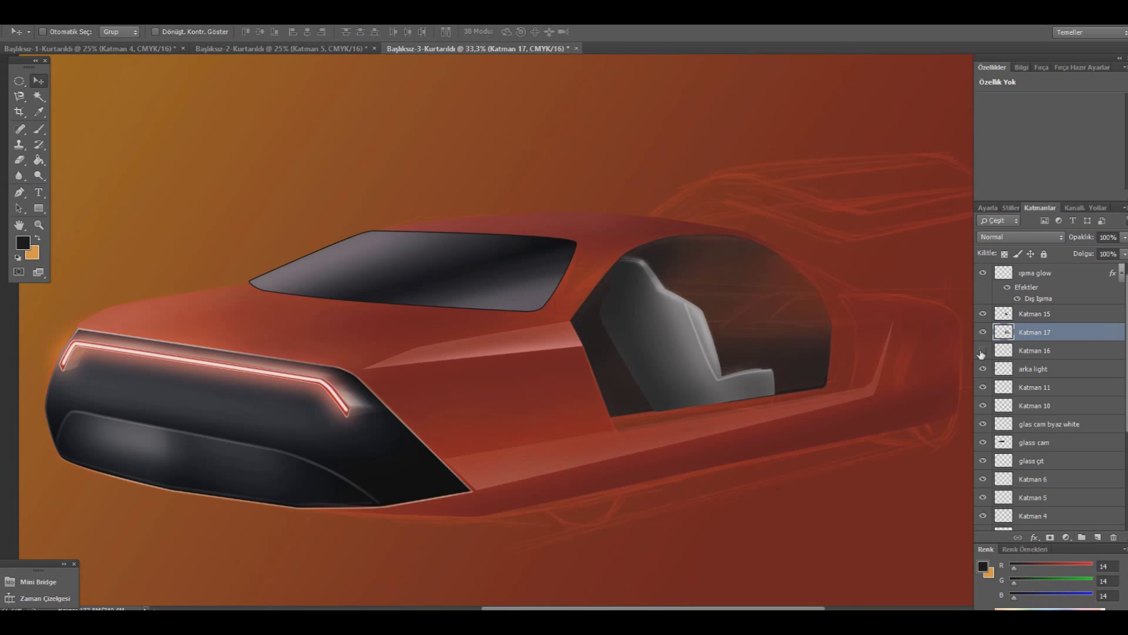
- Give the door outline layer a Bevel and Emboss with 134% depth
{"action": "right_click", "coordinate": [1039, 351]}
{"action": "left_click", "coordinate": [924, 112]}
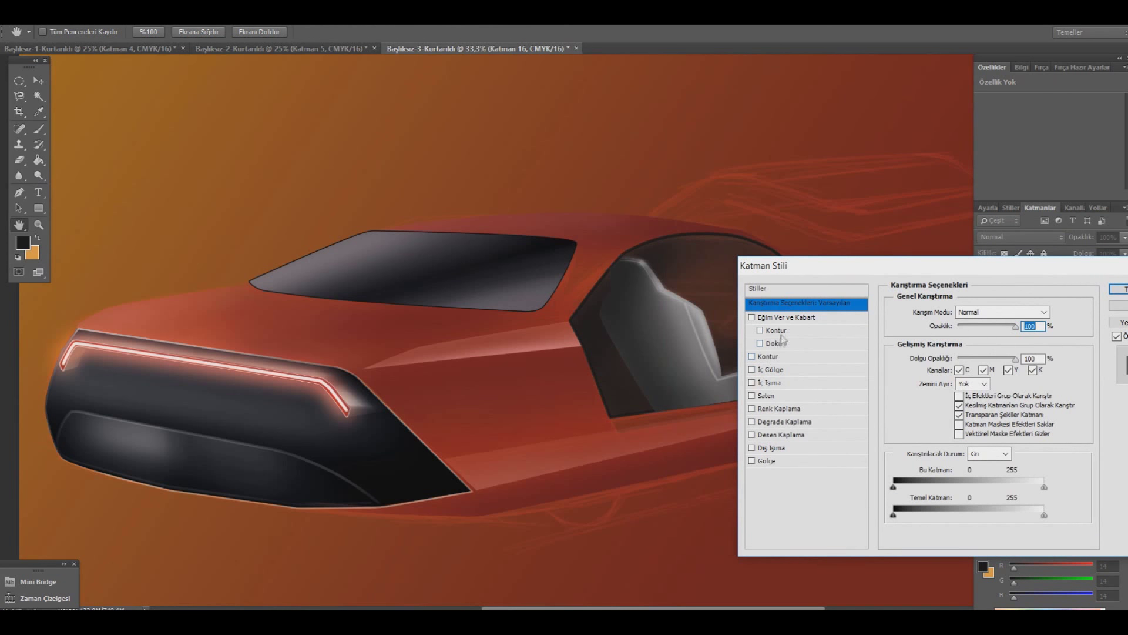
{"action": "left_click", "coordinate": [778, 318]}
{"action": "left_click_drag", "start_coordinate": [955, 342], "coordinate": [956, 372]}
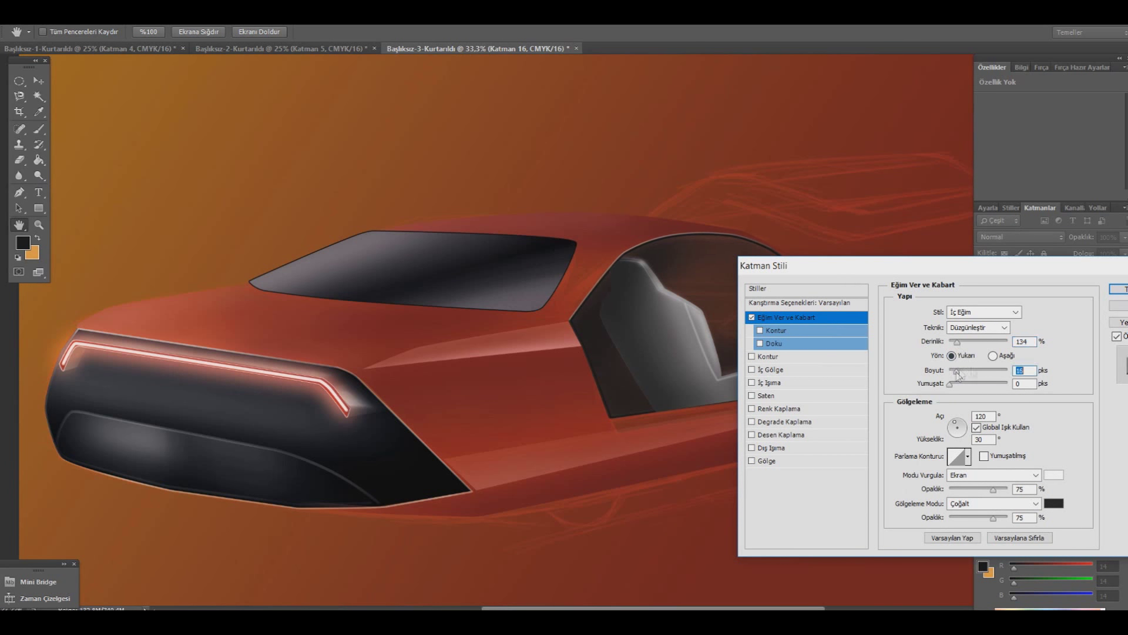
{"action": "left_click", "coordinate": [1116, 290]}
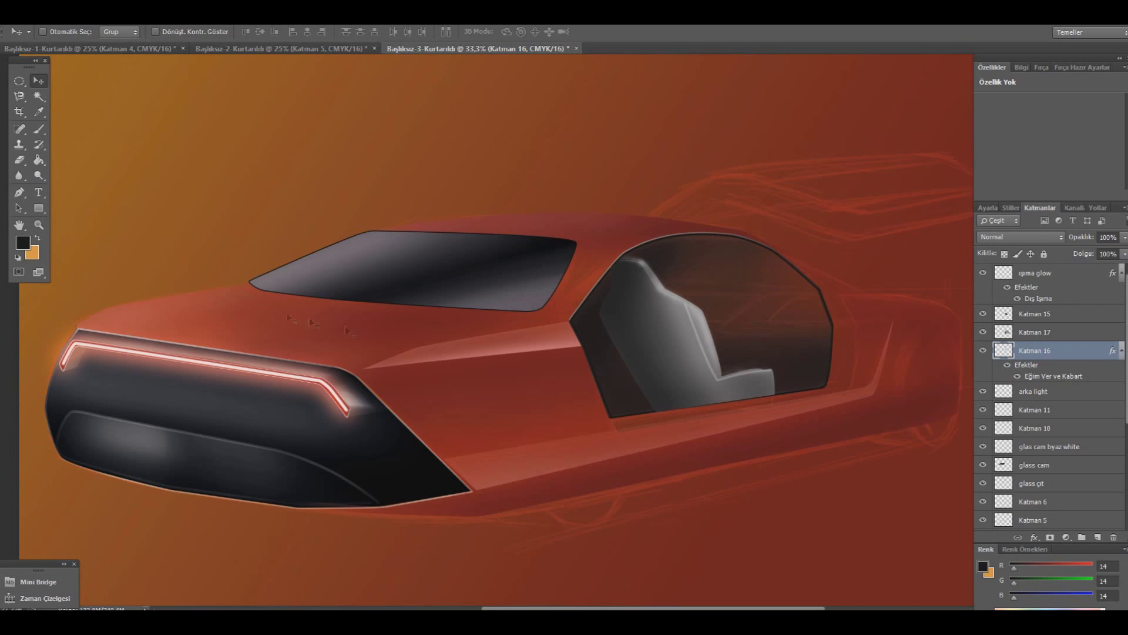
- Rename the tint and seat layers 'iç dark' and 'koltuk seat', then add a new layer
{"action": "left_click", "coordinate": [983, 332]}
{"action": "double_click", "coordinate": [1034, 333]}
{"action": "type", "text": "iç dark"}
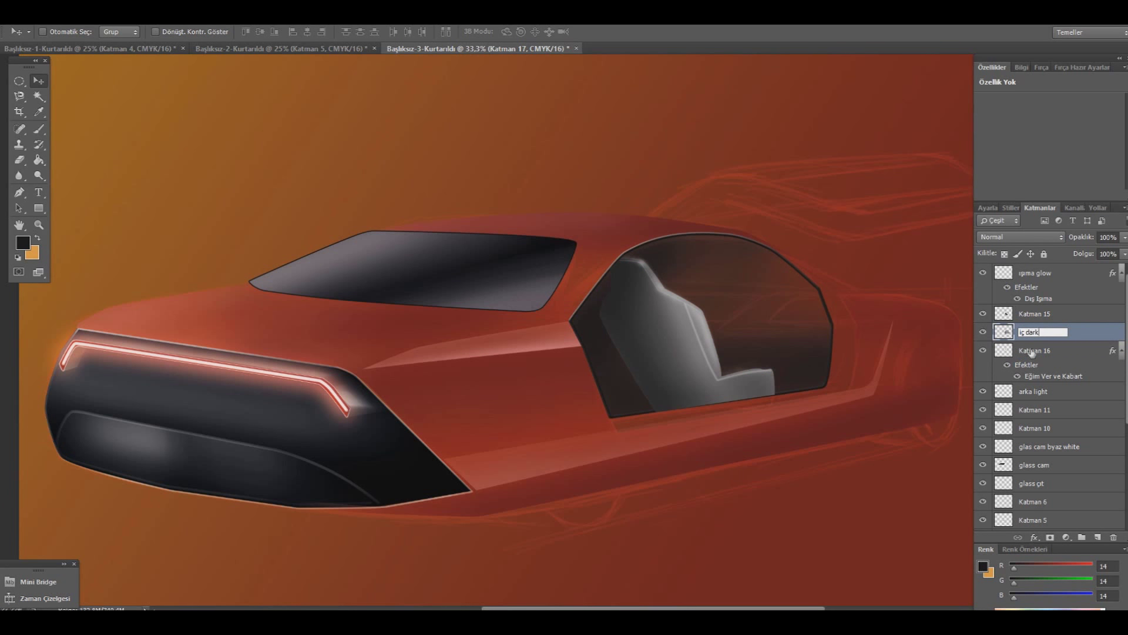
{"action": "left_click", "coordinate": [1032, 352]}
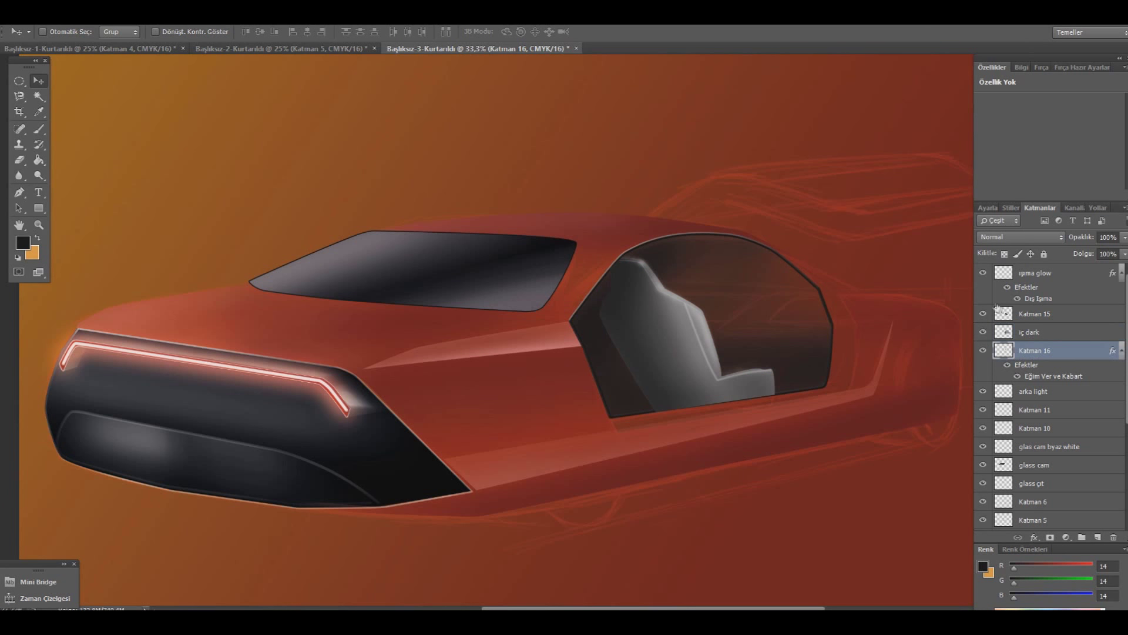
{"action": "left_click", "coordinate": [983, 313]}
{"action": "double_click", "coordinate": [1034, 314]}
{"action": "type", "text": "koltuk seat"}
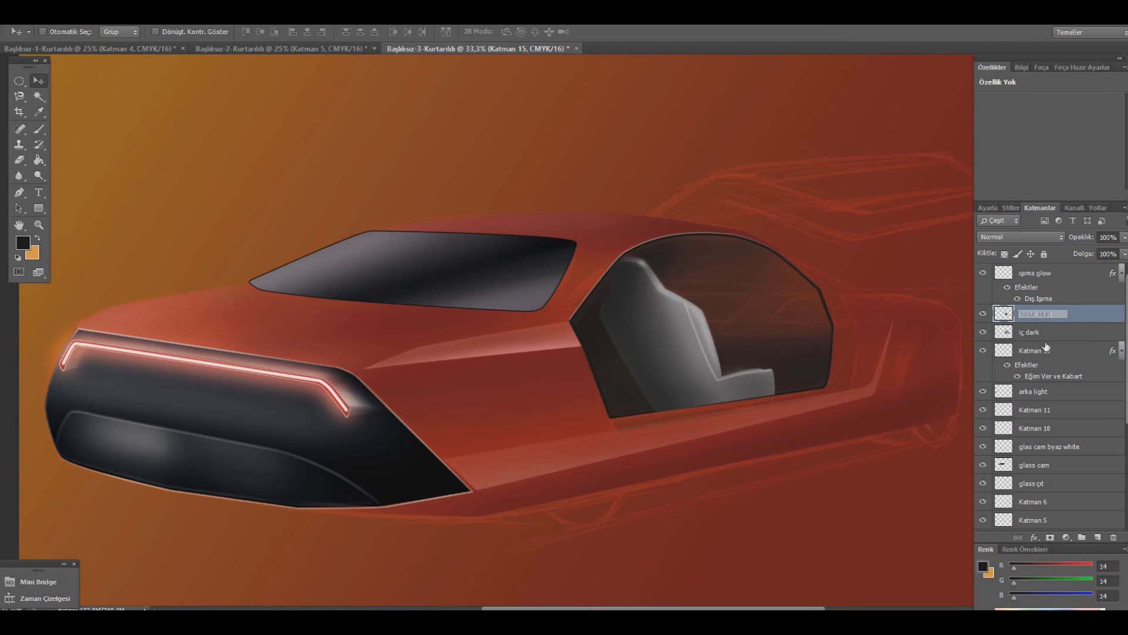
{"action": "left_click", "coordinate": [1044, 350]}
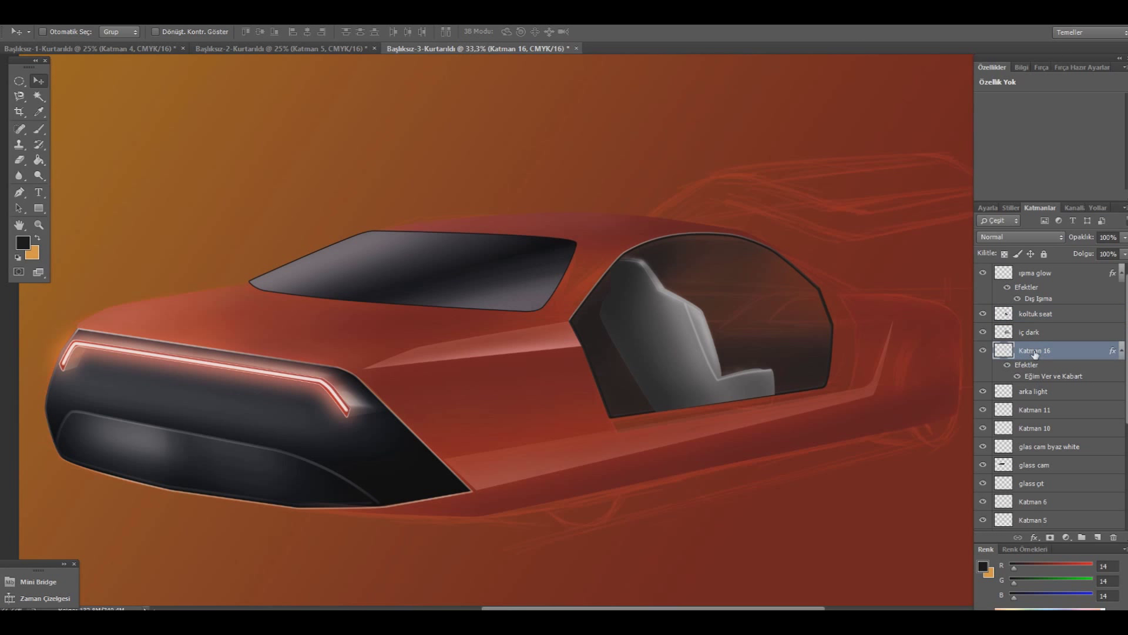
{"action": "left_click", "coordinate": [983, 350]}
{"action": "left_click", "coordinate": [1098, 536]}
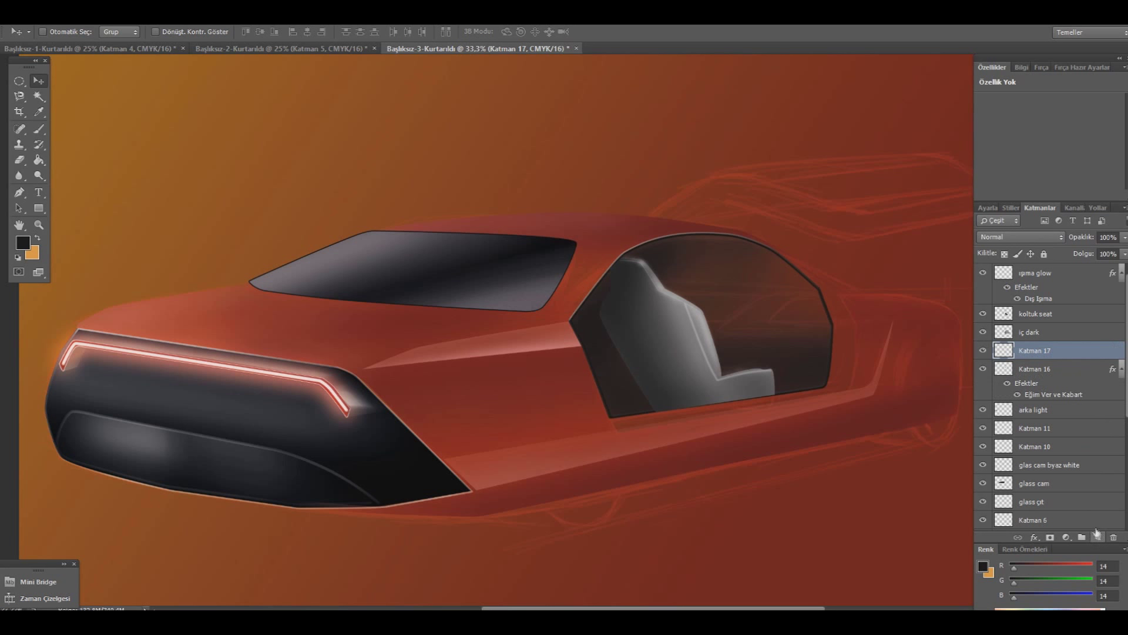
- Draw a closed Pen path around the door frame's sill and rear edge
{"action": "left_click", "coordinate": [19, 192]}
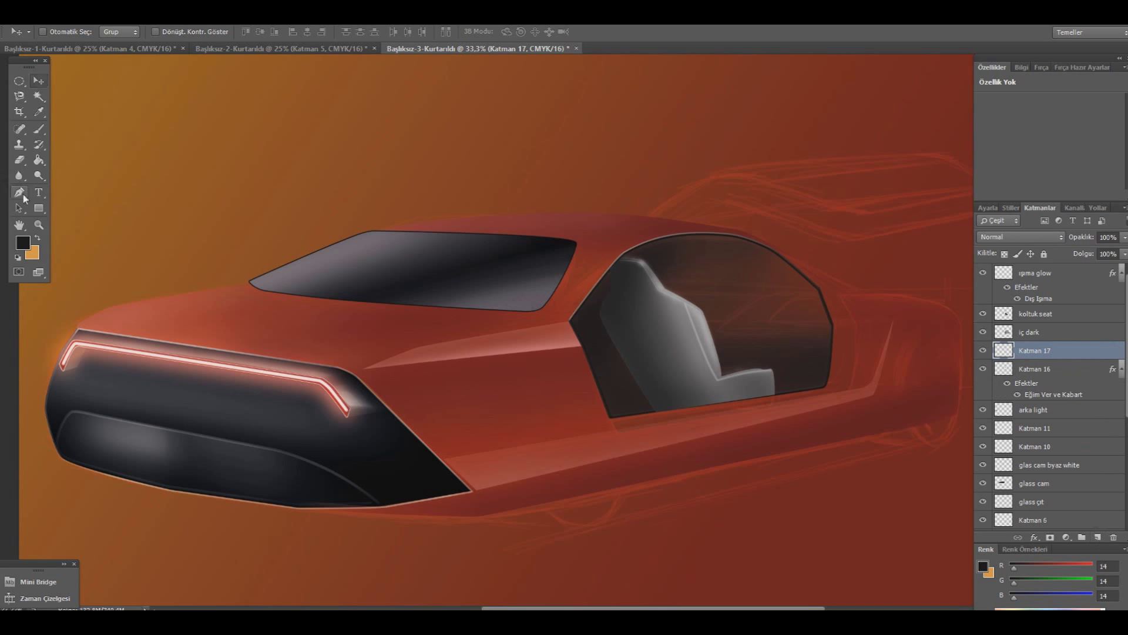
{"action": "left_click", "coordinate": [610, 418]}
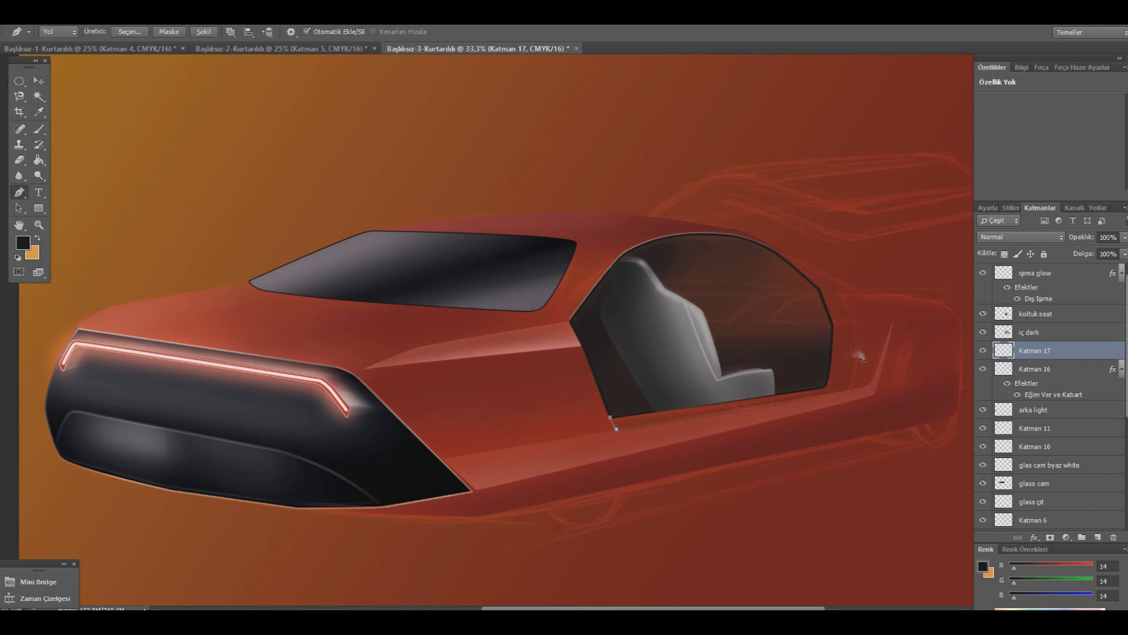
{"action": "left_click", "coordinate": [849, 393]}
{"action": "left_click", "coordinate": [858, 325]}
{"action": "left_click_drag", "start_coordinate": [856, 361], "coordinate": [857, 359]}
{"action": "left_click", "coordinate": [780, 255]}
{"action": "mouse_move", "coordinate": [780, 255]}
{"action": "left_mouse_down"}
{"action": "mouse_move", "coordinate": [823, 290]}
{"action": "mouse_move", "coordinate": [779, 257]}
{"action": "left_mouse_up"}
{"action": "left_click", "coordinate": [819, 288]}
{"action": "left_click", "coordinate": [833, 323]}
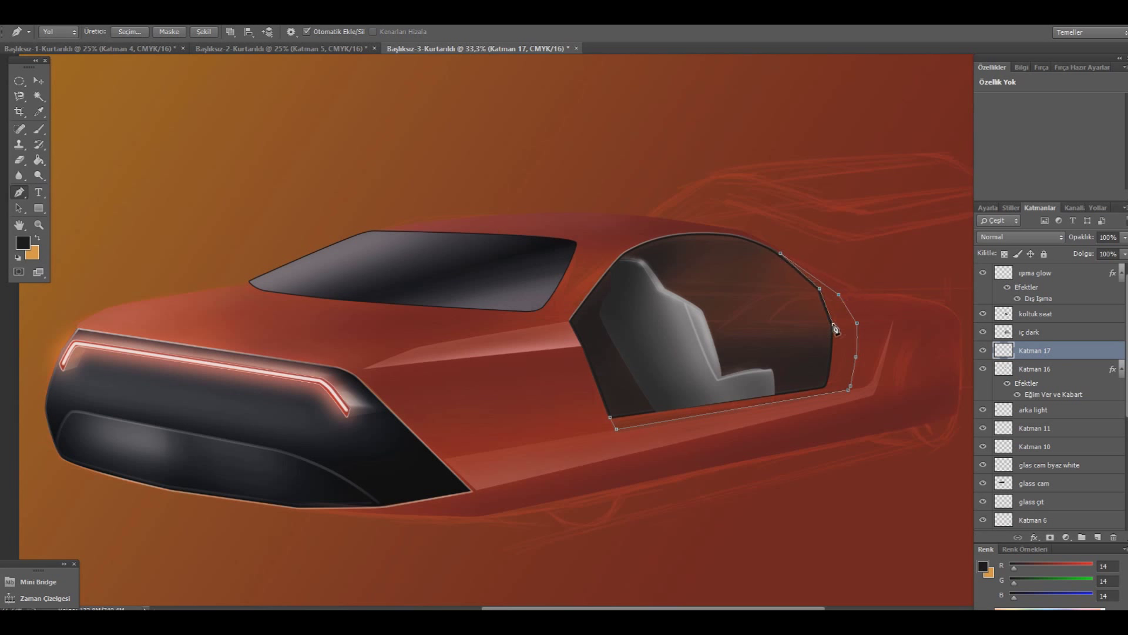
{"action": "left_click", "coordinate": [825, 389]}
{"action": "left_click_drag", "start_coordinate": [826, 390], "coordinate": [824, 389]}
{"action": "left_click", "coordinate": [625, 416]}
- Turn the trim path into a selection and fill it with light grey #e0e0e0
{"action": "right_click", "coordinate": [667, 347]}
{"action": "left_click", "coordinate": [710, 110]}
{"action": "left_click", "coordinate": [650, 193]}
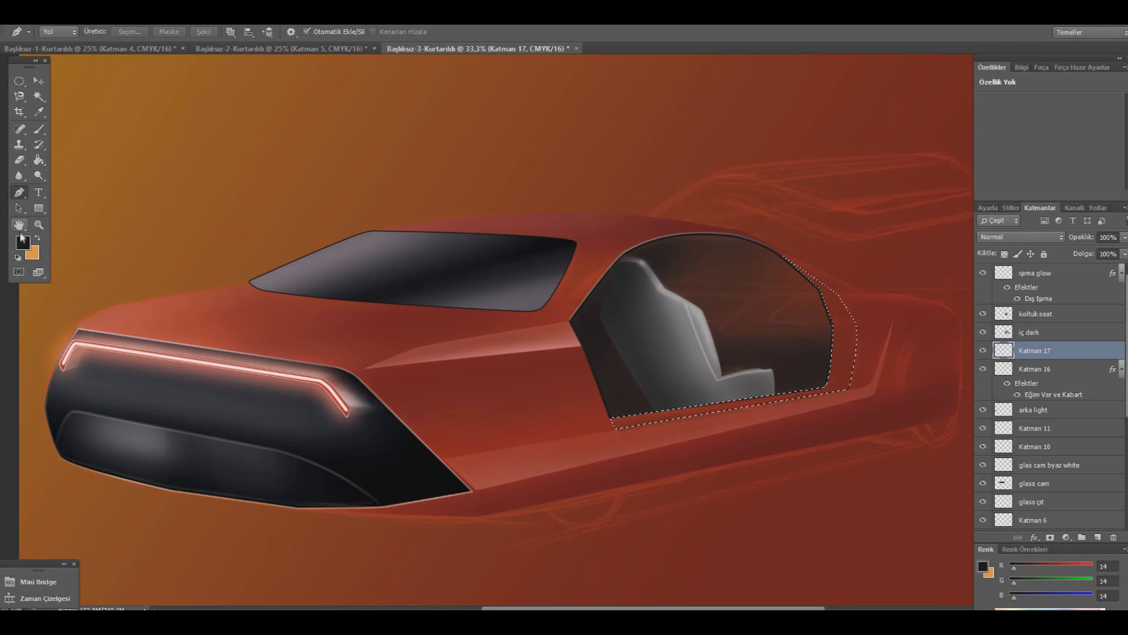
{"action": "left_click", "coordinate": [23, 242]}
{"action": "left_click_drag", "start_coordinate": [727, 420], "coordinate": [630, 427]}
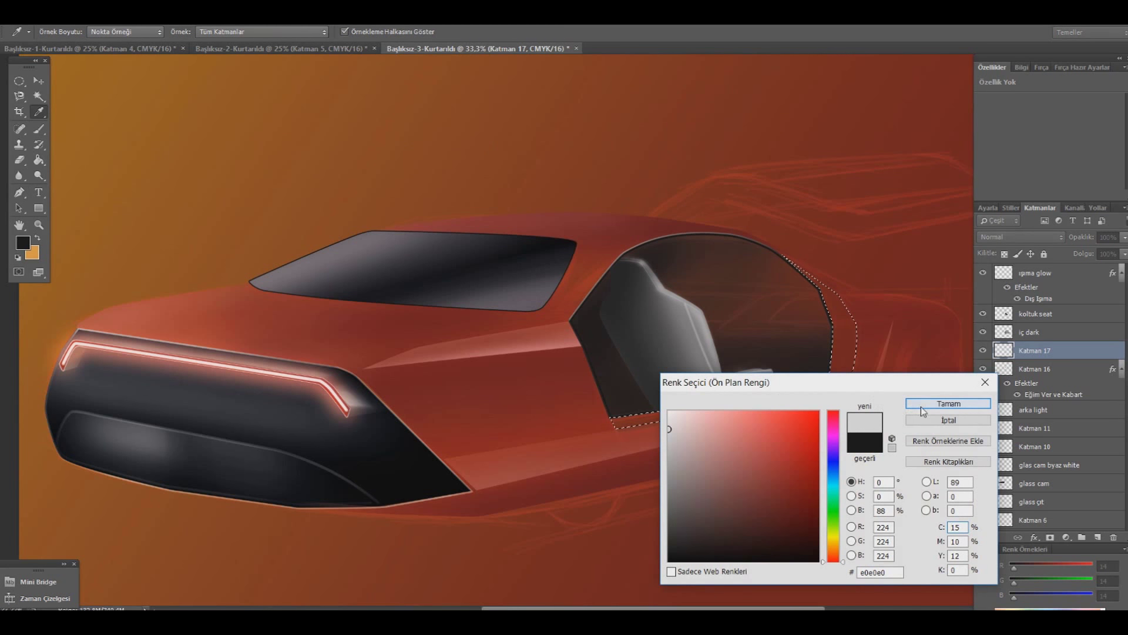
{"action": "left_click", "coordinate": [948, 403]}
{"action": "key", "text": "g"}
{"action": "left_click", "coordinate": [855, 360]}
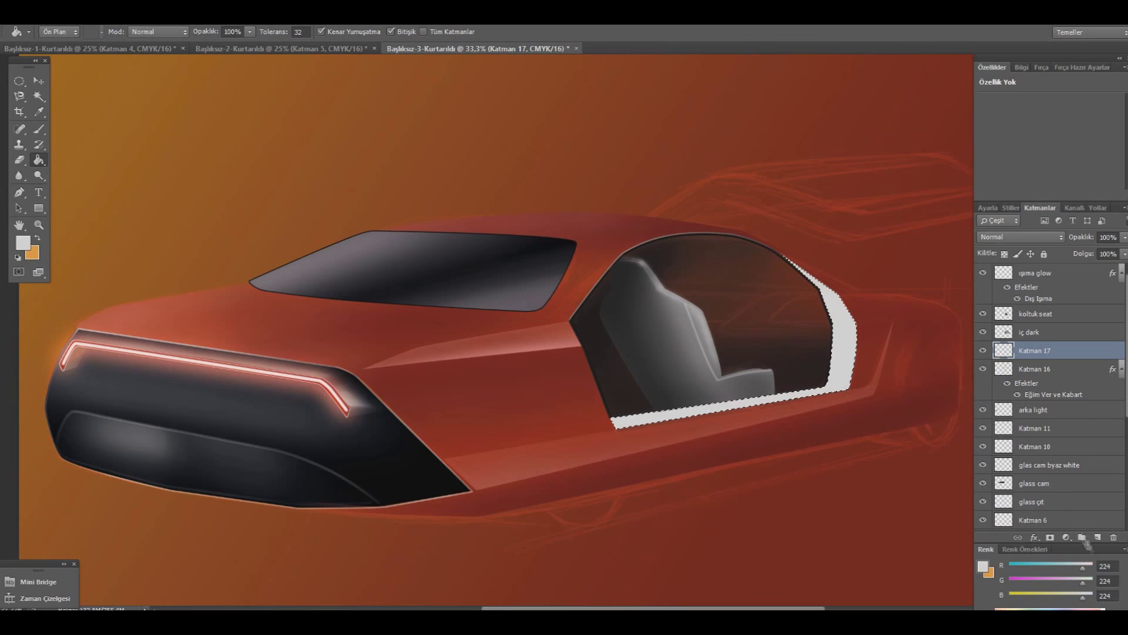
- Add a new shading layer and pick near-black as the painting colour
{"action": "left_click", "coordinate": [1097, 537]}
{"action": "key", "text": "i"}
{"action": "left_click", "coordinate": [24, 242]}
{"action": "left_click", "coordinate": [681, 564]}
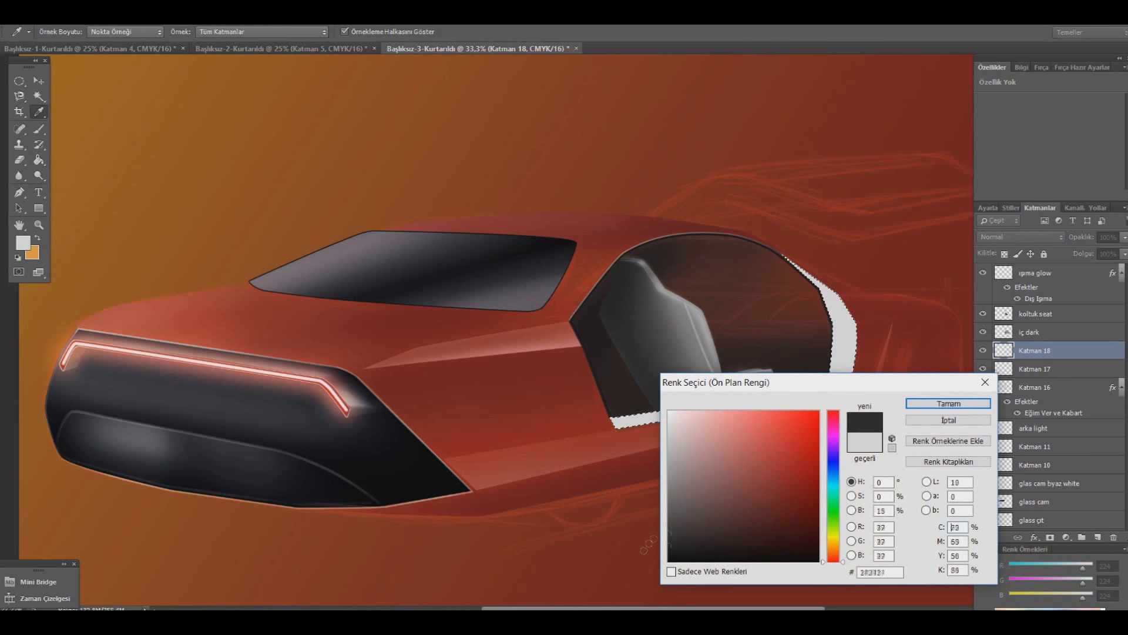
{"action": "left_click", "coordinate": [937, 398]}
- Shade the lower sill strip darker with a 178 px soft brush at 1% flow
{"action": "key", "text": "b"}
{"action": "left_click", "coordinate": [58, 33]}
{"action": "left_click_drag", "start_coordinate": [112, 65], "coordinate": [75, 69]}
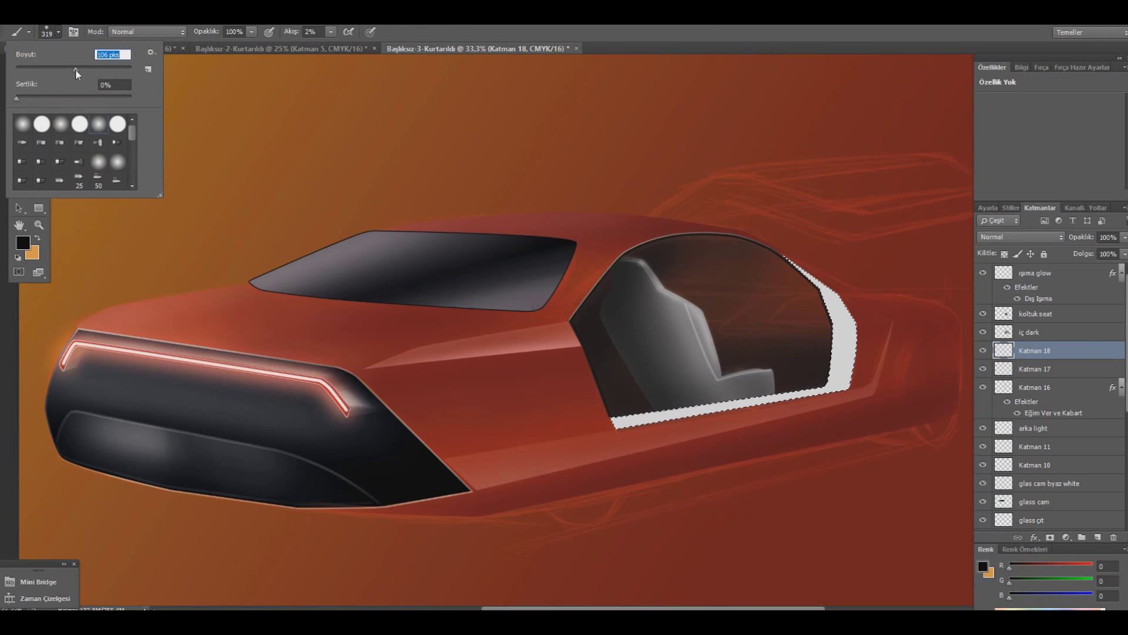
{"action": "left_click", "coordinate": [330, 32]}
{"action": "left_click_drag", "start_coordinate": [331, 50], "coordinate": [328, 50]}
{"action": "left_click", "coordinate": [59, 33]}
{"action": "left_click_drag", "start_coordinate": [76, 68], "coordinate": [88, 68]}
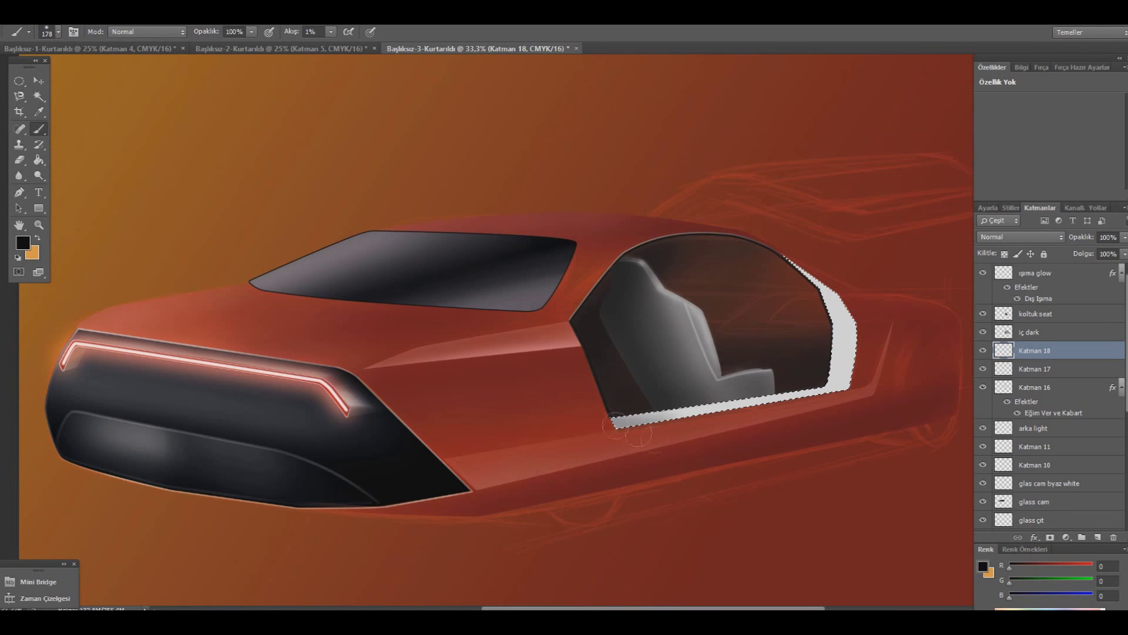
{"action": "mouse_move", "coordinate": [870, 370]}
{"action": "left_mouse_down"}
{"action": "mouse_move", "coordinate": [788, 344]}
{"action": "mouse_move", "coordinate": [579, 418]}
{"action": "left_mouse_up"}
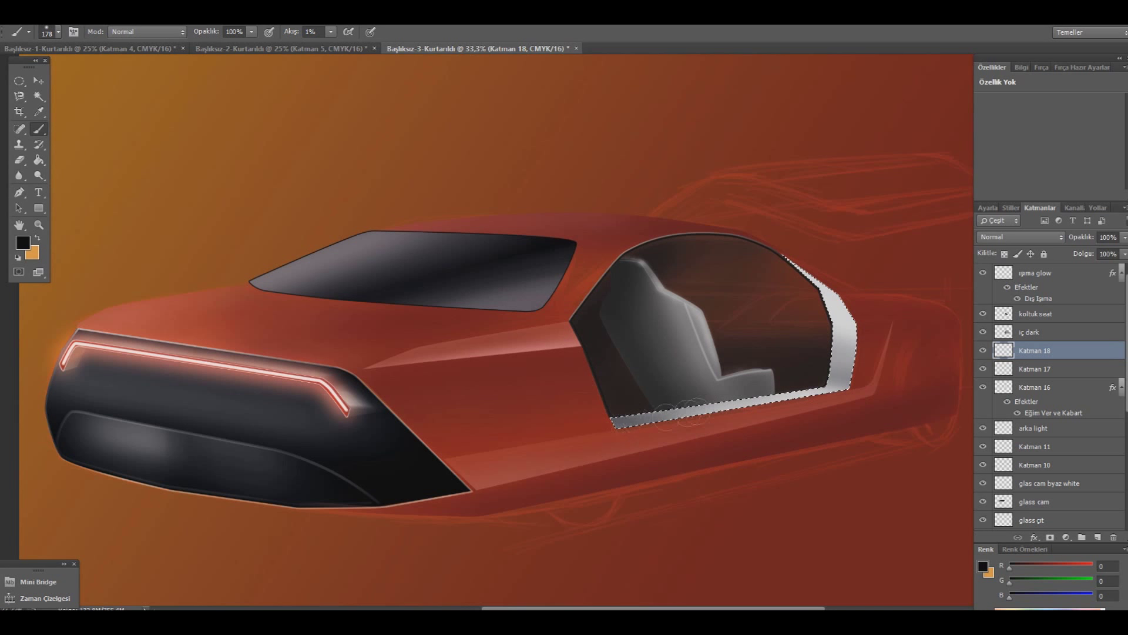
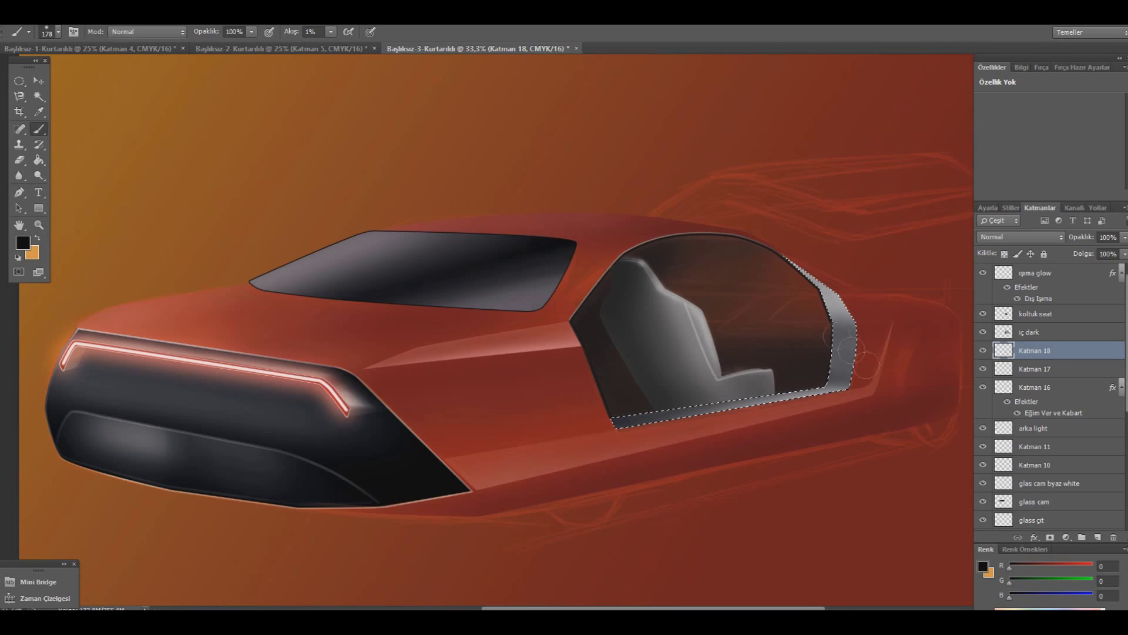
- On a new layer, shade the window pillar dark with a 90 px brush, then deselect
{"action": "left_click", "coordinate": [1097, 538]}
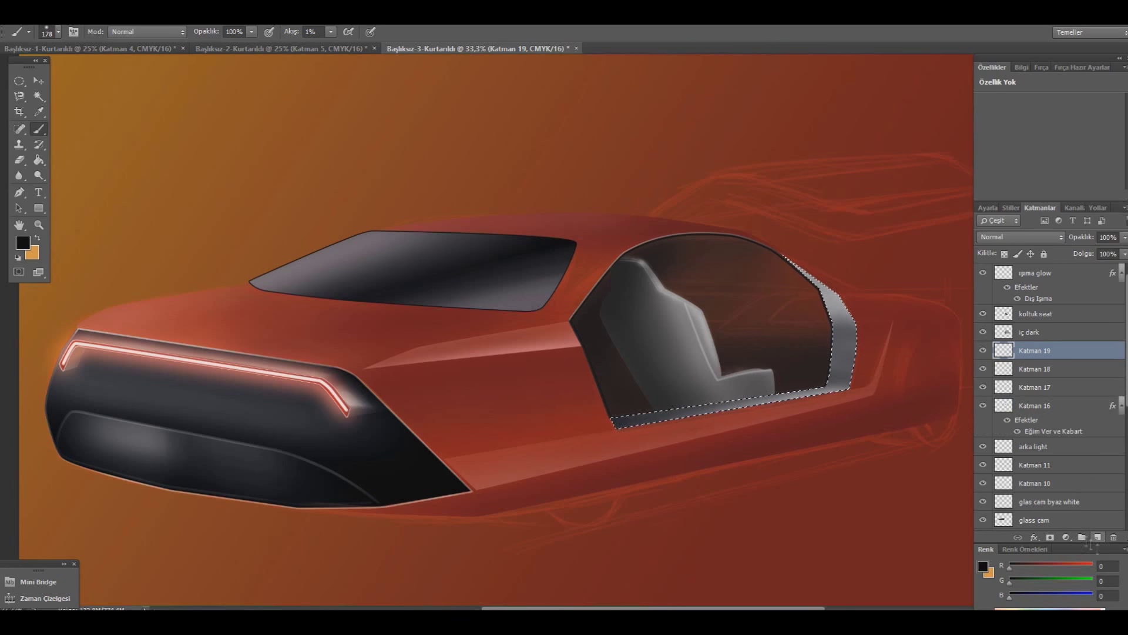
{"action": "left_click", "coordinate": [58, 31]}
{"action": "left_click", "coordinate": [747, 381]}
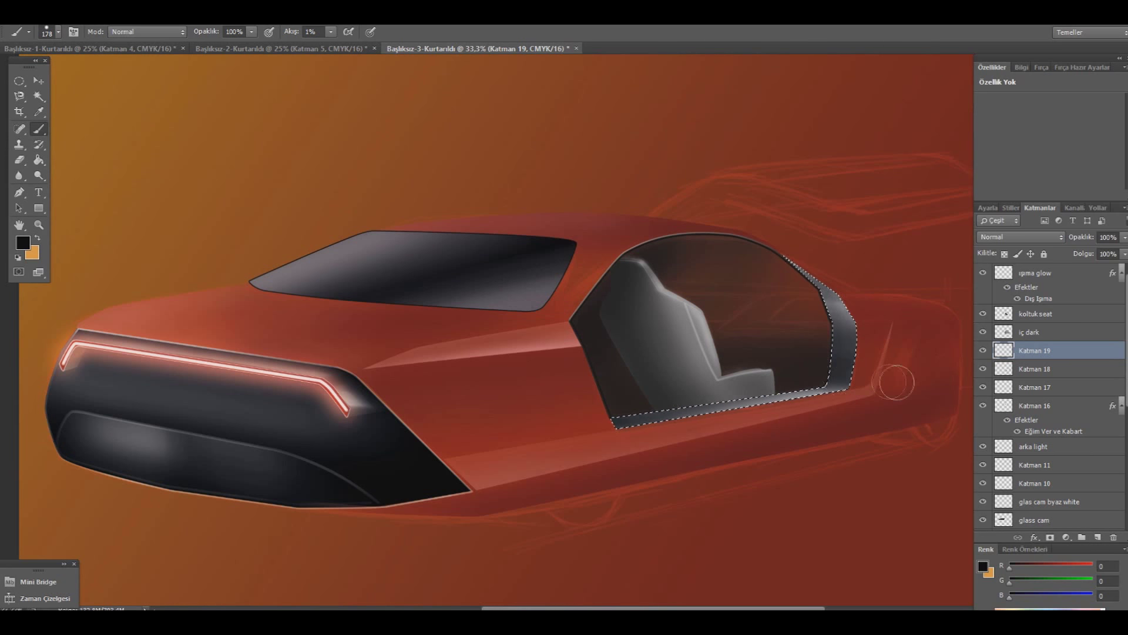
{"action": "left_click", "coordinate": [53, 36]}
{"action": "type", "text": "90"}
{"action": "key", "text": "Return"}
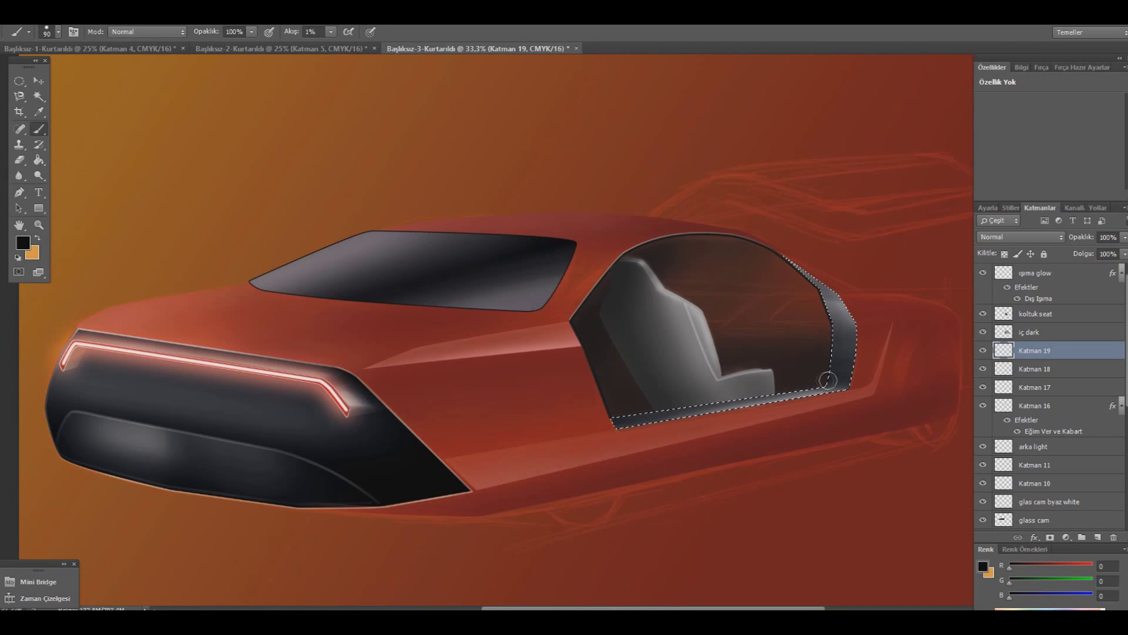
{"action": "key", "text": "m"}
{"action": "left_click", "coordinate": [270, 167]}
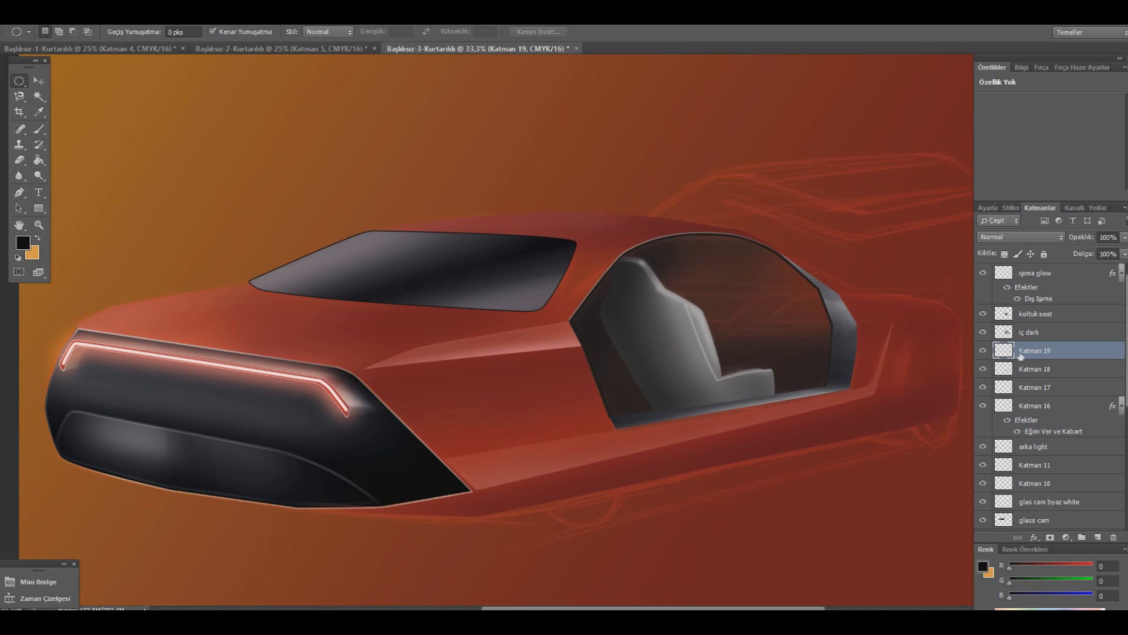
- Compare Katman 17, 18 and 19 by toggling visibility, then merge them into one layer
{"action": "left_click", "coordinate": [984, 387]}
{"action": "left_click", "coordinate": [983, 369]}
{"action": "left_click", "coordinate": [983, 351]}
{"action": "left_click", "coordinate": [1034, 370], "text": "ctrl"}
{"action": "left_click", "coordinate": [1034, 387], "text": "ctrl"}
{"action": "right_click", "coordinate": [1037, 387]}
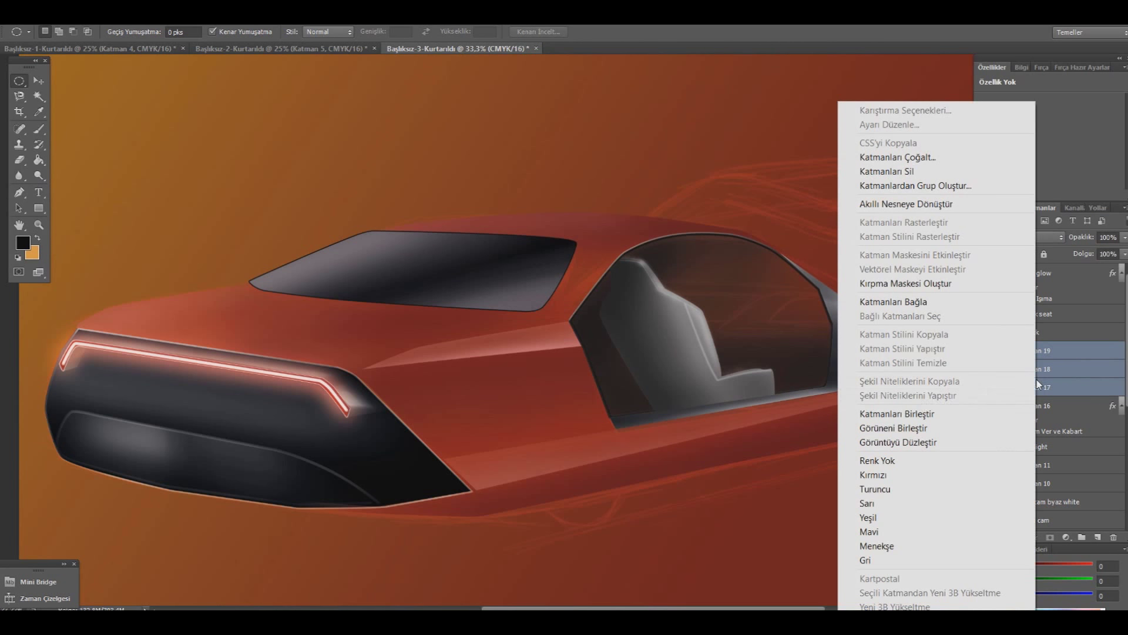
{"action": "left_click", "coordinate": [927, 415]}
{"action": "left_click", "coordinate": [984, 351]}
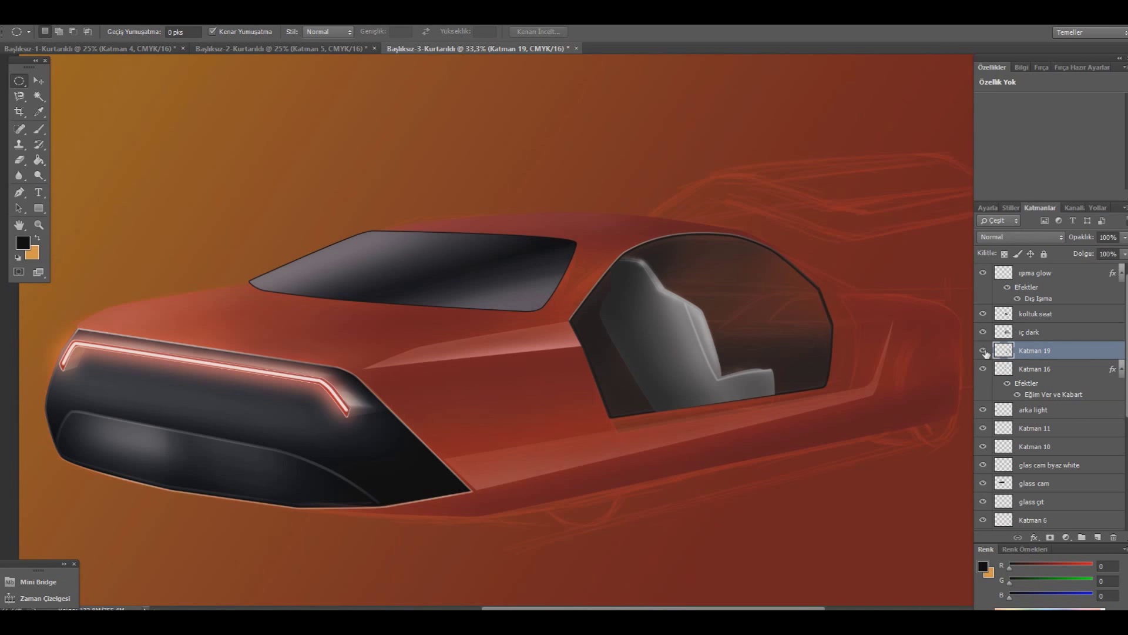
{"action": "left_click", "coordinate": [983, 369]}
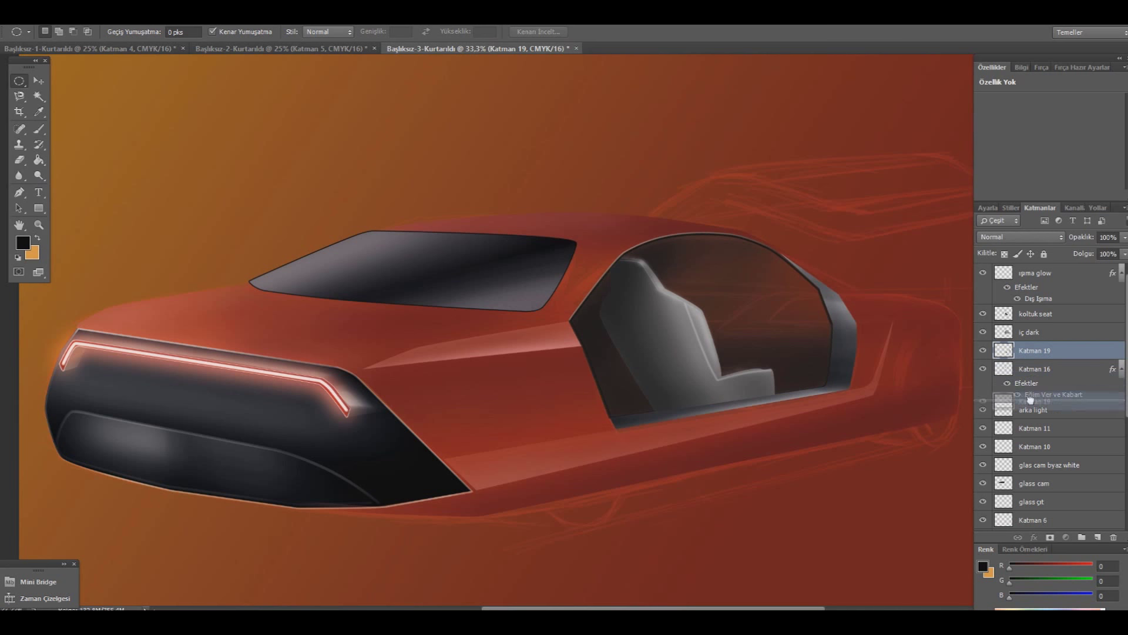
- Move the merged layer below Katman 16, rename it 'yan door alt' and hide it
{"action": "left_click_drag", "start_coordinate": [1030, 394], "coordinate": [1032, 398]}
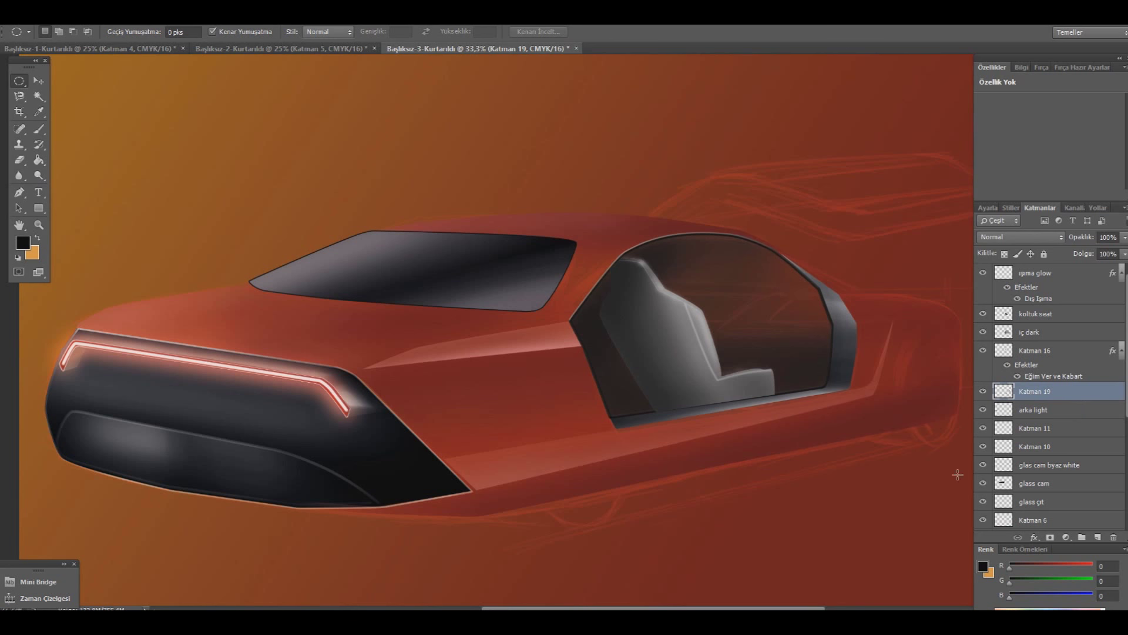
{"action": "scroll", "coordinate": [958, 474], "scroll_direction": "down", "scroll_amount": 1}
{"action": "scroll", "coordinate": [958, 474], "scroll_direction": "down", "scroll_amount": 1}
{"action": "scroll", "coordinate": [958, 474], "scroll_direction": "up", "scroll_amount": 3}
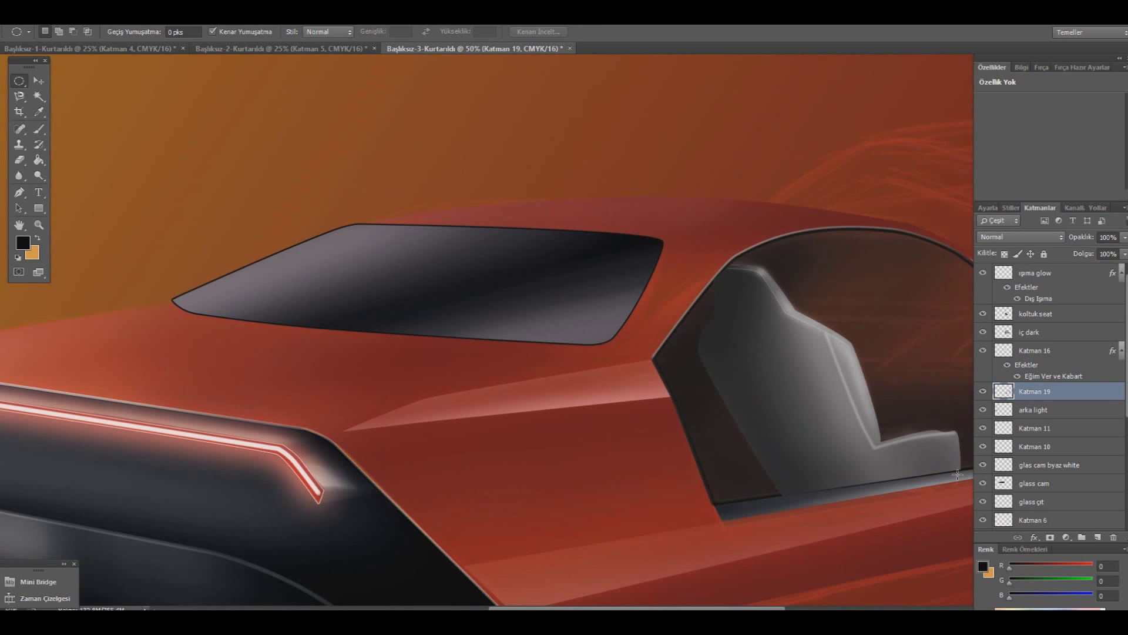
{"action": "scroll", "coordinate": [958, 475], "scroll_direction": "up", "scroll_amount": 1}
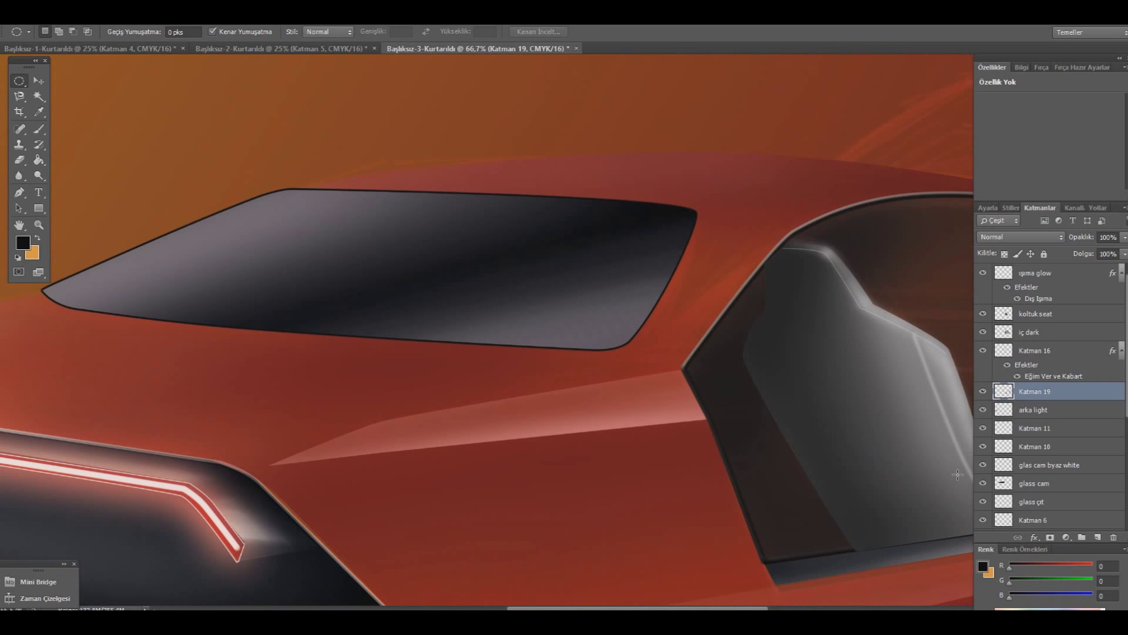
{"action": "scroll", "coordinate": [834, 467], "scroll_direction": "down", "scroll_amount": 1}
{"action": "scroll", "coordinate": [834, 468], "scroll_direction": "down", "scroll_amount": 1}
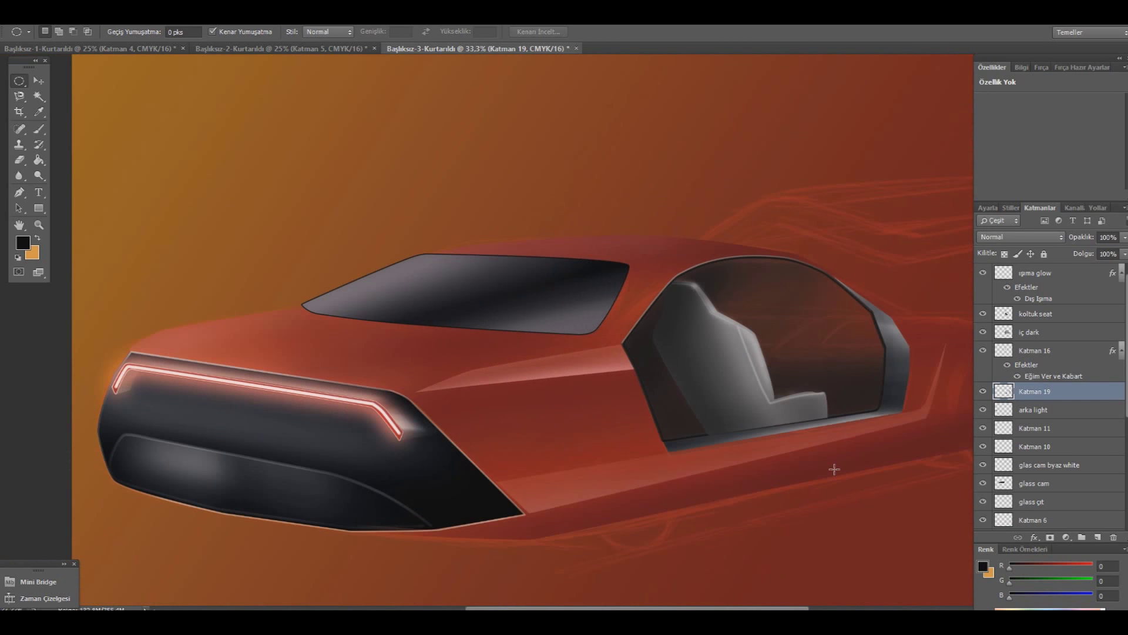
{"action": "scroll", "coordinate": [506, 329], "scroll_direction": "right", "scroll_amount": 2}
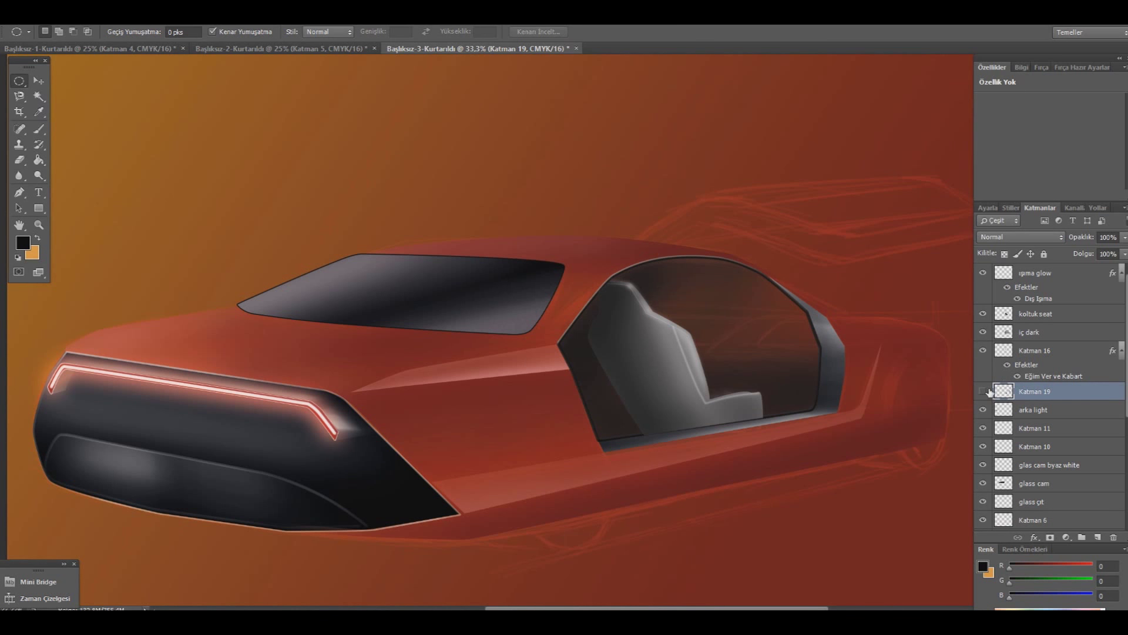
{"action": "double_click", "coordinate": [1030, 391]}
{"action": "type", "text": "yan door alt"}
{"action": "left_click", "coordinate": [982, 392]}
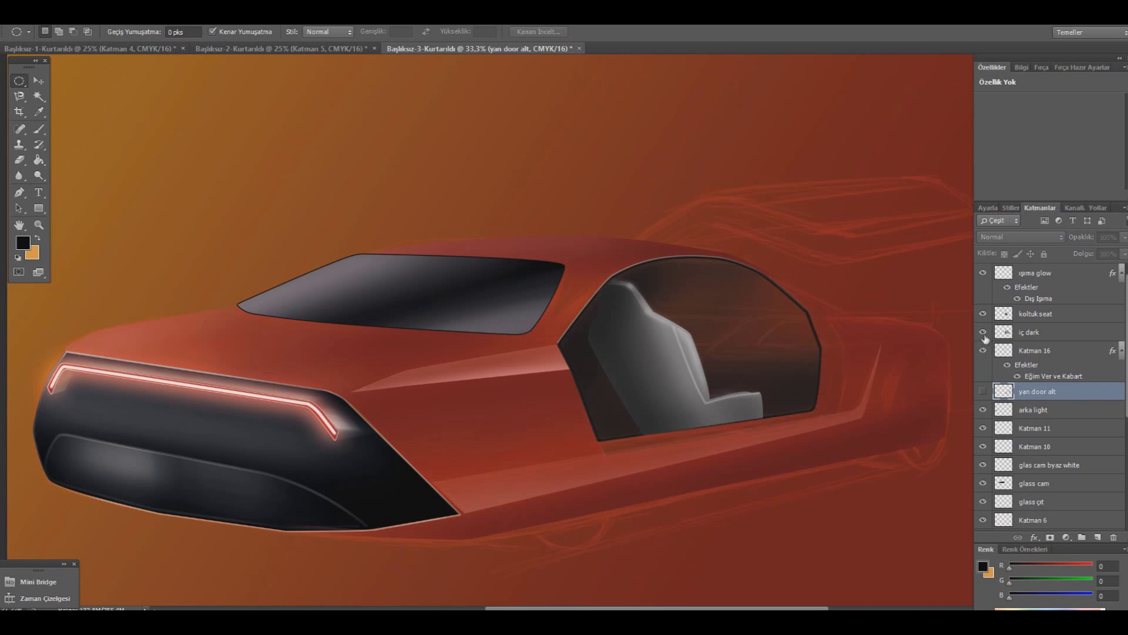
- Show yan door alt and, on a new layer, outline an angular door-trim panel with the Pen
{"action": "left_click", "coordinate": [982, 391]}
{"action": "left_click", "coordinate": [1097, 537]}
{"action": "left_click", "coordinate": [19, 192]}
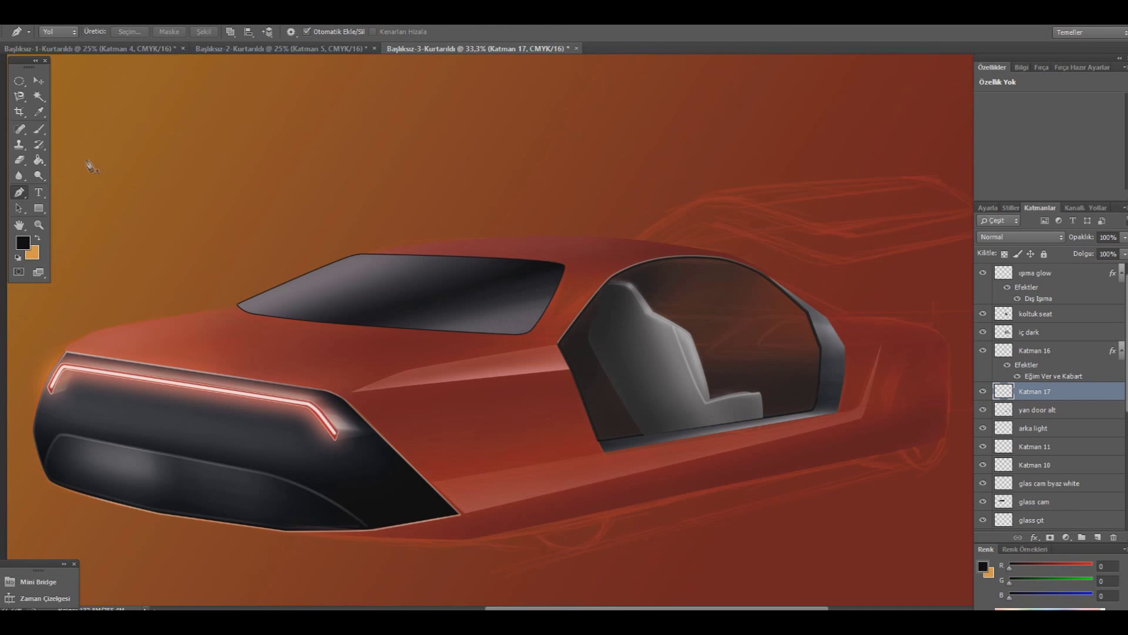
{"action": "left_click", "coordinate": [817, 359]}
{"action": "left_click", "coordinate": [717, 359]}
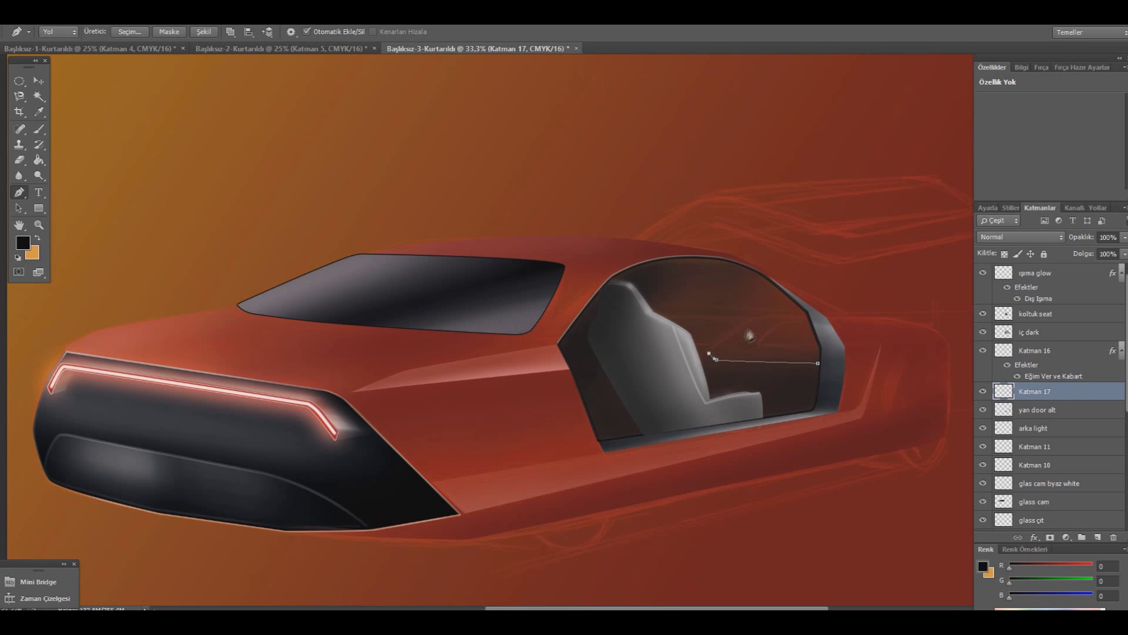
{"action": "left_click_drag", "start_coordinate": [762, 316], "coordinate": [771, 316]}
{"action": "left_click", "coordinate": [807, 317]}
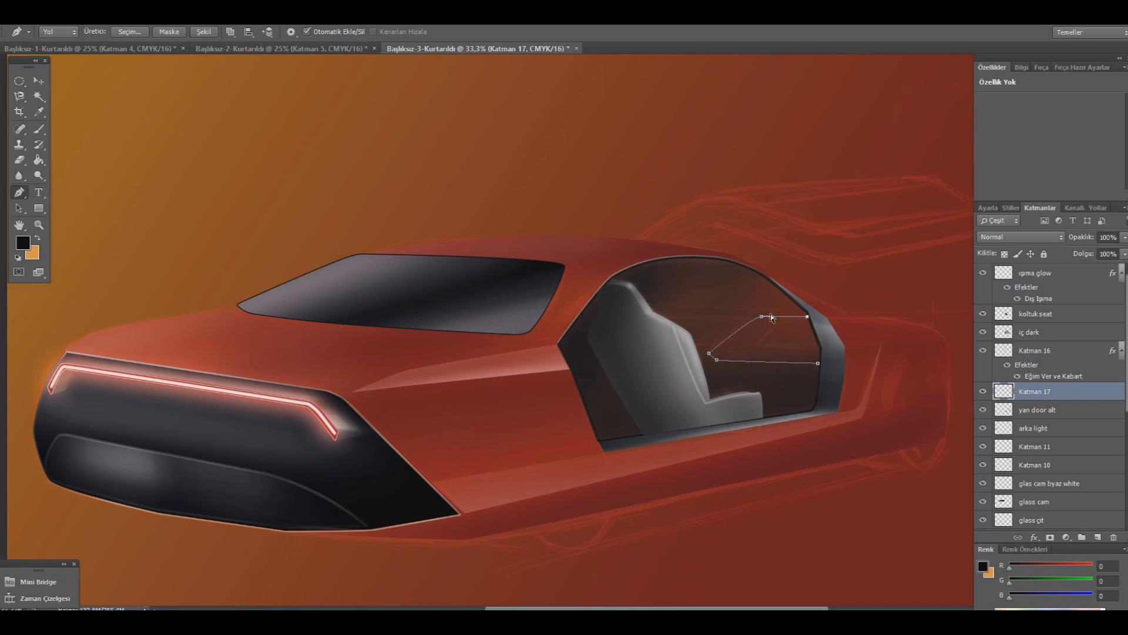
{"action": "left_click", "coordinate": [809, 321]}
{"action": "left_click", "coordinate": [819, 362]}
- Turn the panel outline into a selection and ready a smaller brush in medium grey
{"action": "right_click", "coordinate": [676, 303]}
{"action": "left_click", "coordinate": [735, 335]}
{"action": "left_click", "coordinate": [647, 192]}
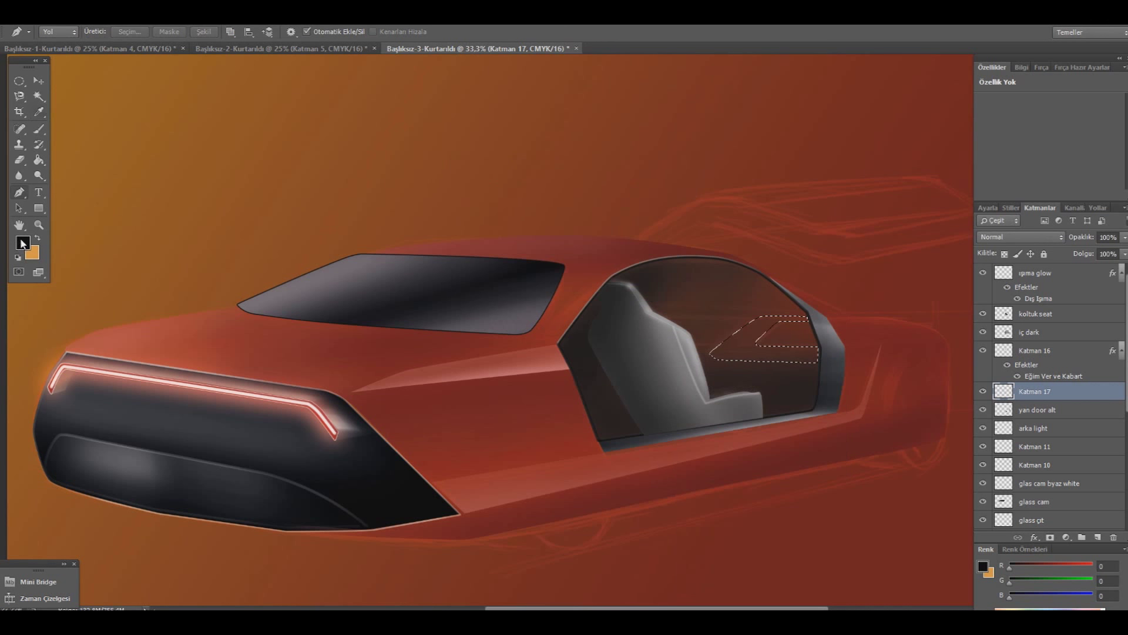
{"action": "left_click", "coordinate": [23, 242]}
{"action": "left_click", "coordinate": [667, 510]}
{"action": "left_click", "coordinate": [940, 404]}
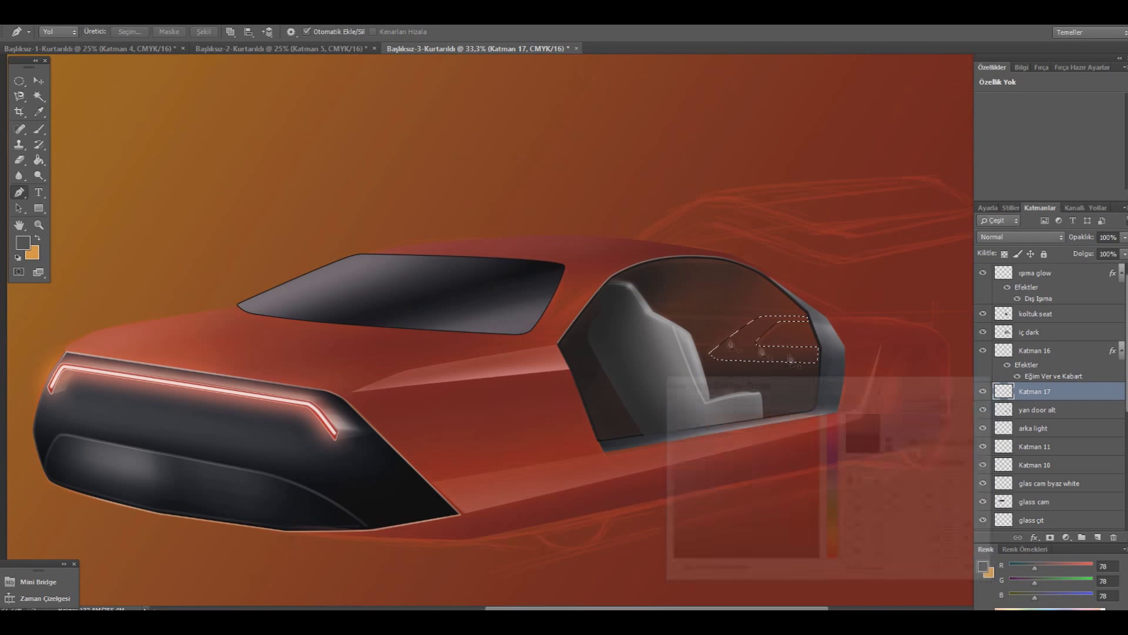
{"action": "left_click", "coordinate": [39, 129]}
{"action": "left_click", "coordinate": [58, 32]}
{"action": "left_click_drag", "start_coordinate": [110, 70], "coordinate": [86, 70]}
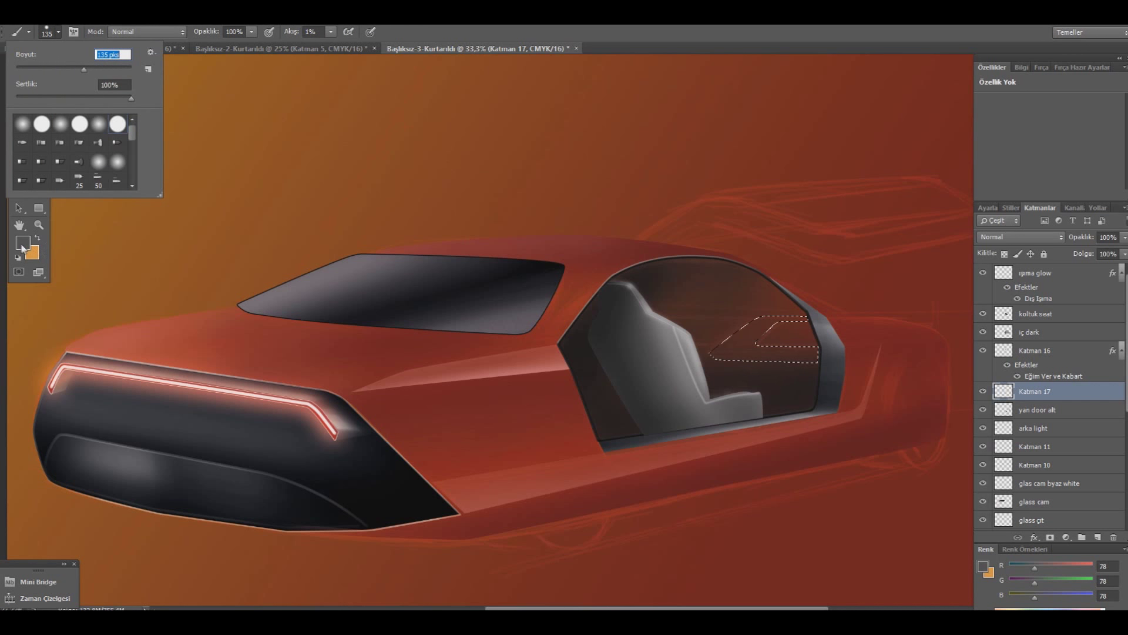
- Shade the door-trim panel with light grey and dark grey brush tones
{"action": "left_click", "coordinate": [23, 243]}
{"action": "left_click", "coordinate": [664, 423]}
{"action": "left_click", "coordinate": [947, 403]}
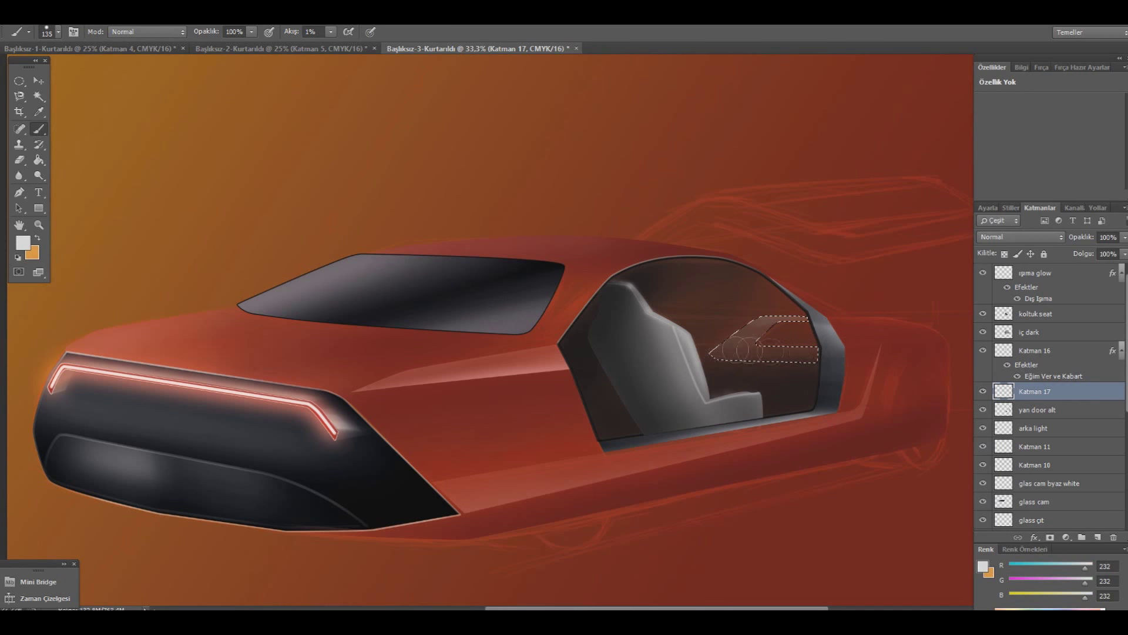
{"action": "left_click", "coordinate": [23, 243]}
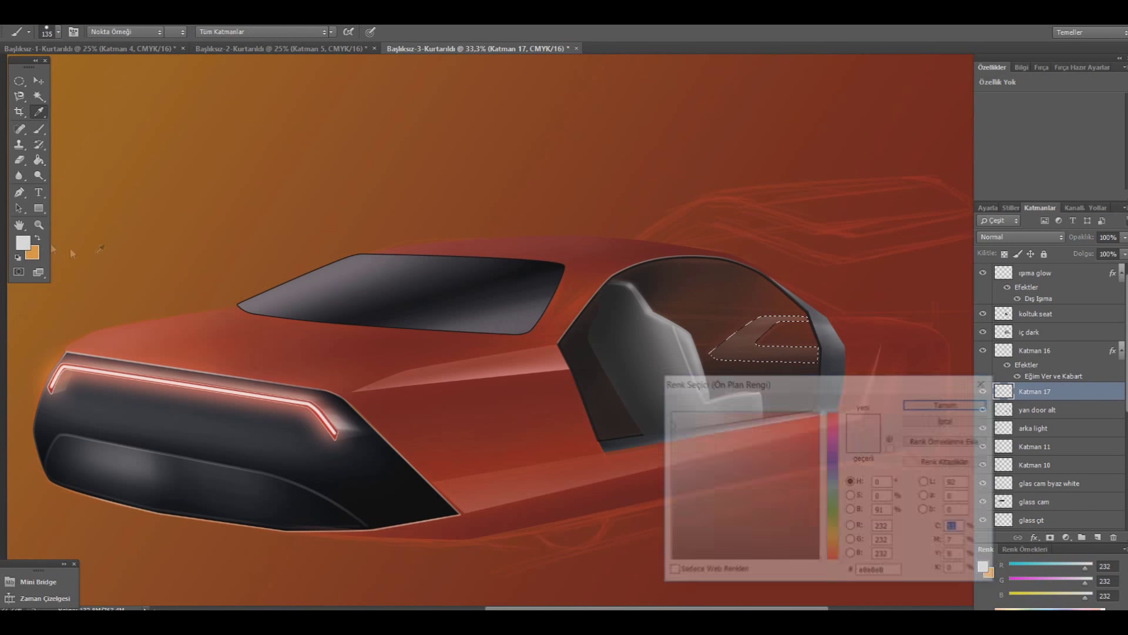
{"action": "left_click", "coordinate": [669, 513]}
{"action": "left_click", "coordinate": [948, 403]}
{"action": "key", "text": "b"}
{"action": "left_click", "coordinate": [58, 32]}
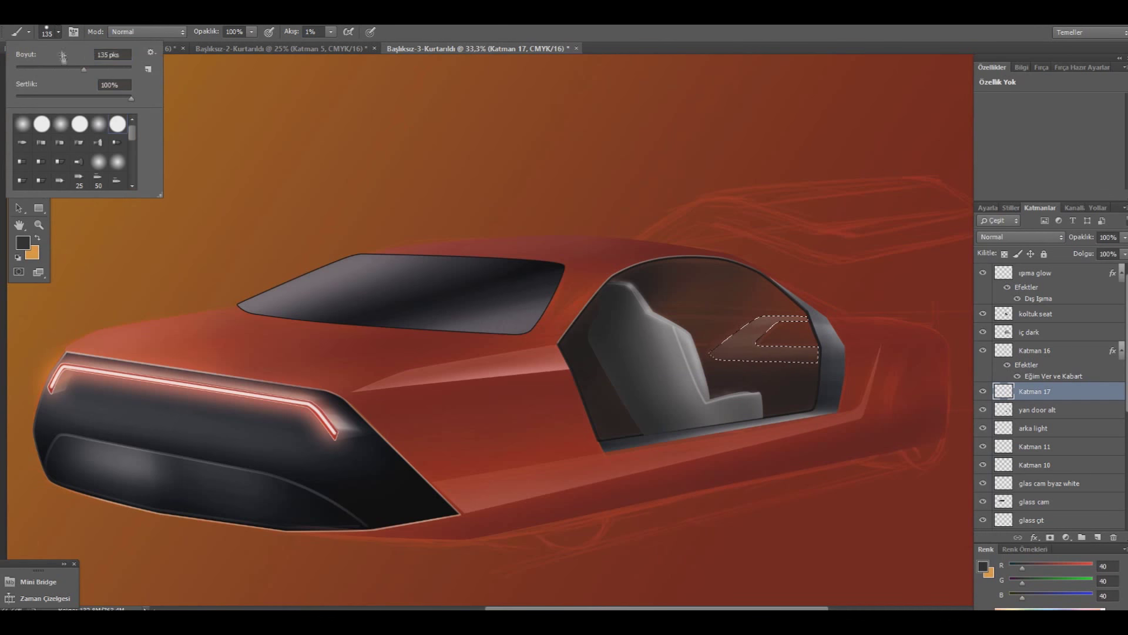
{"action": "left_click", "coordinate": [772, 328]}
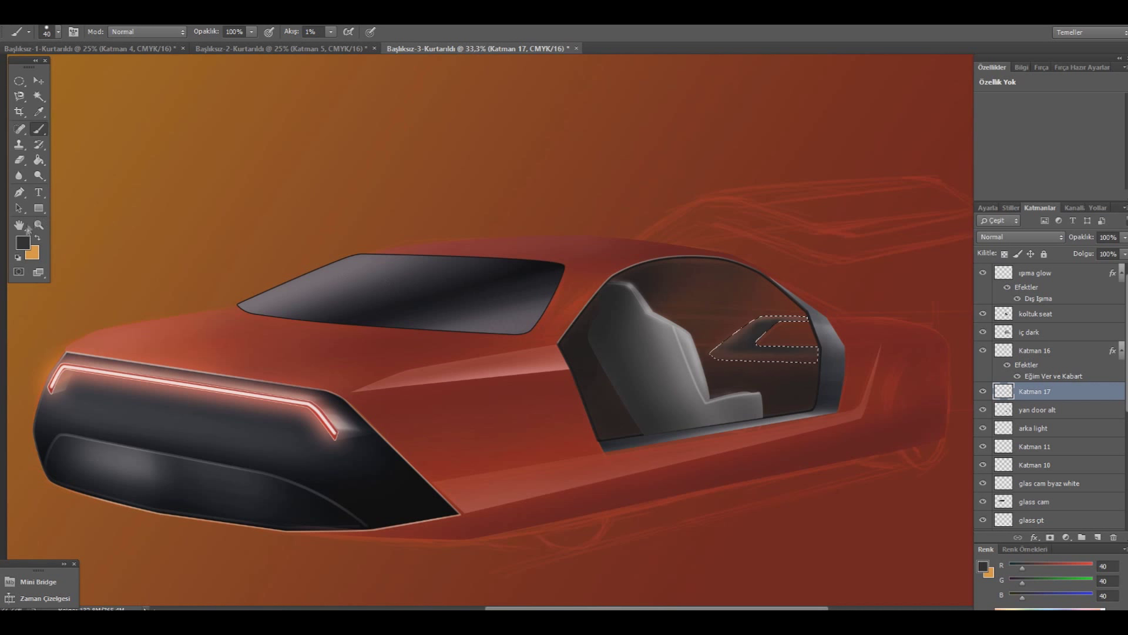
- Set the painting colour to black and add a new layer for highlights
{"action": "left_click", "coordinate": [23, 241]}
{"action": "left_click", "coordinate": [670, 559]}
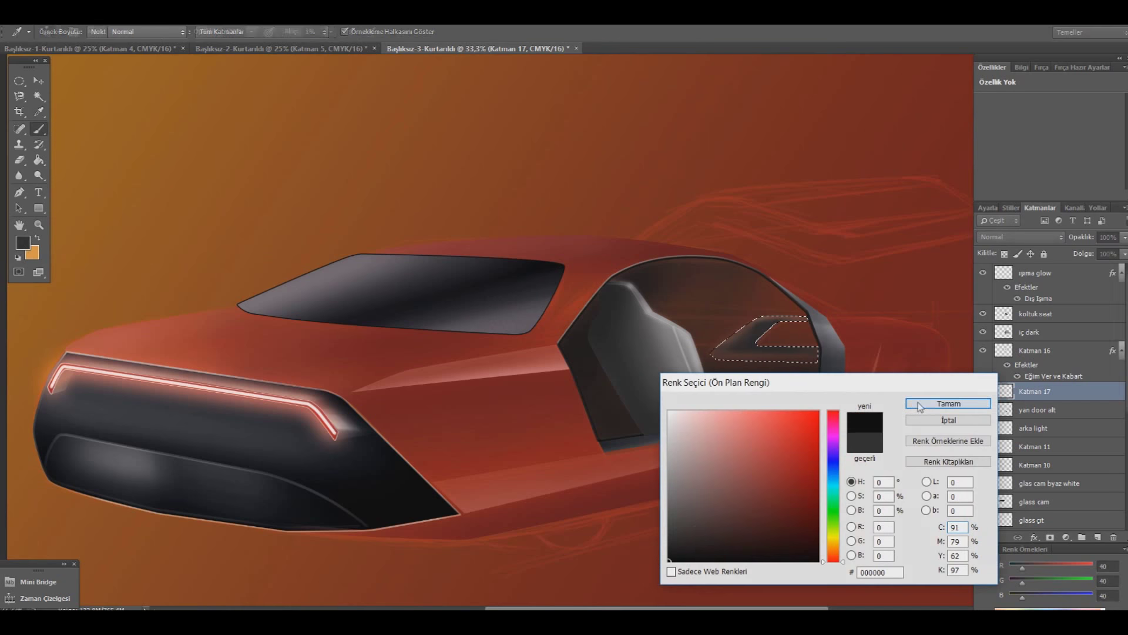
{"action": "left_click", "coordinate": [921, 406]}
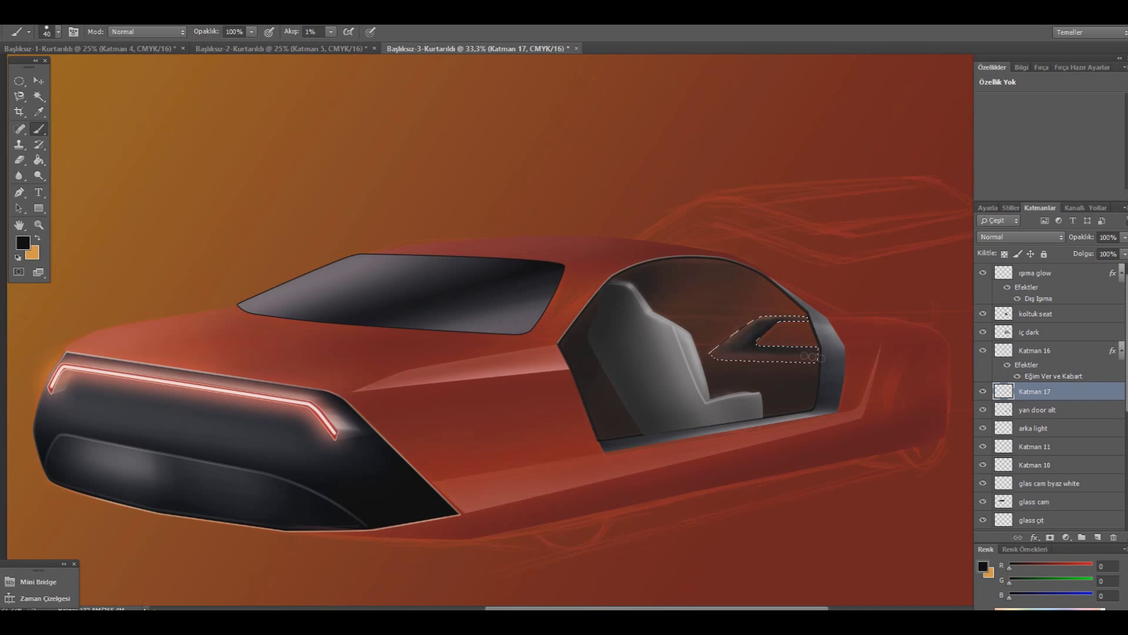
{"action": "left_click", "coordinate": [1097, 536]}
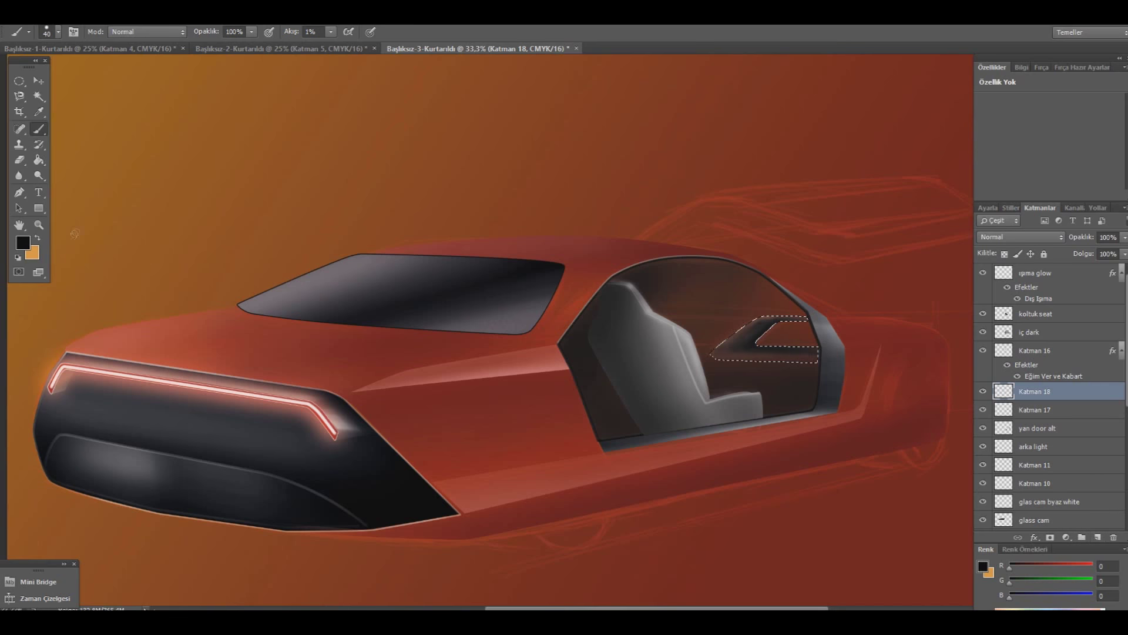
- Pick a light grey colour and shrink the brush to 21 px
{"action": "left_click", "coordinate": [23, 242]}
{"action": "left_click_drag", "start_coordinate": [681, 426], "coordinate": [653, 424]}
{"action": "left_click", "coordinate": [947, 403]}
{"action": "key", "text": "b"}
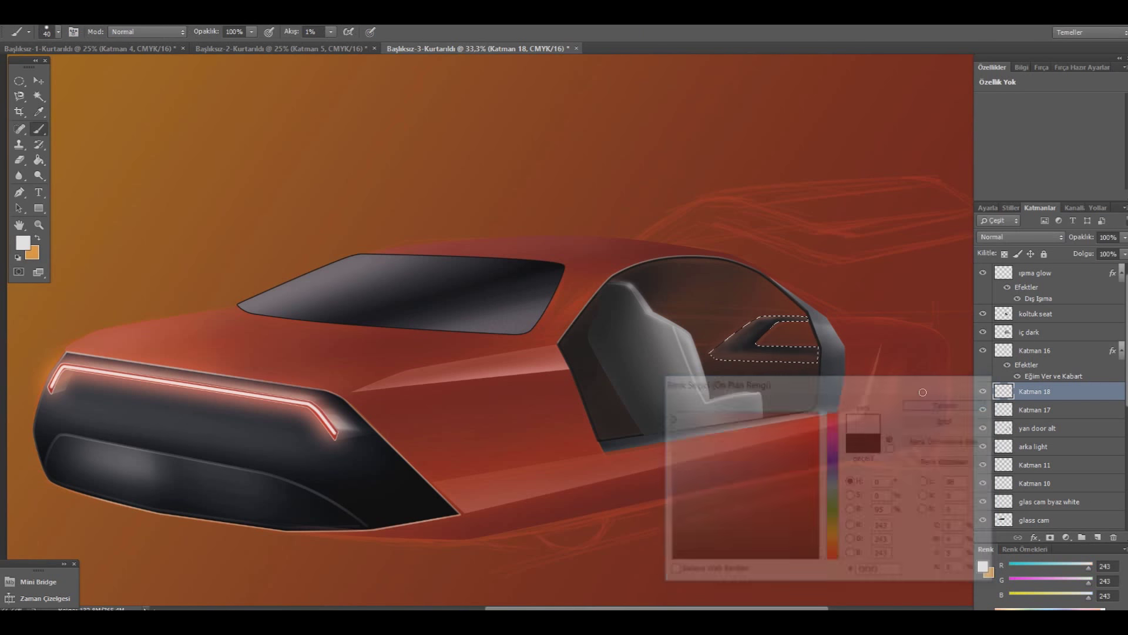
{"action": "left_click", "coordinate": [52, 32]}
{"action": "left_click_drag", "start_coordinate": [38, 69], "coordinate": [30, 69]}
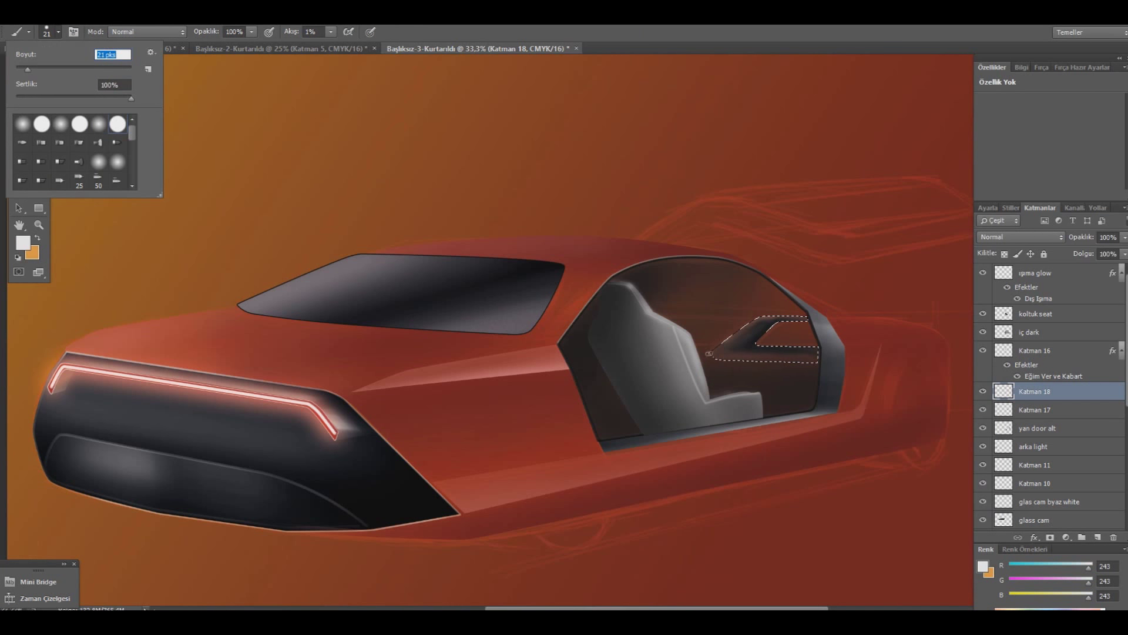
{"action": "key", "text": "Return"}
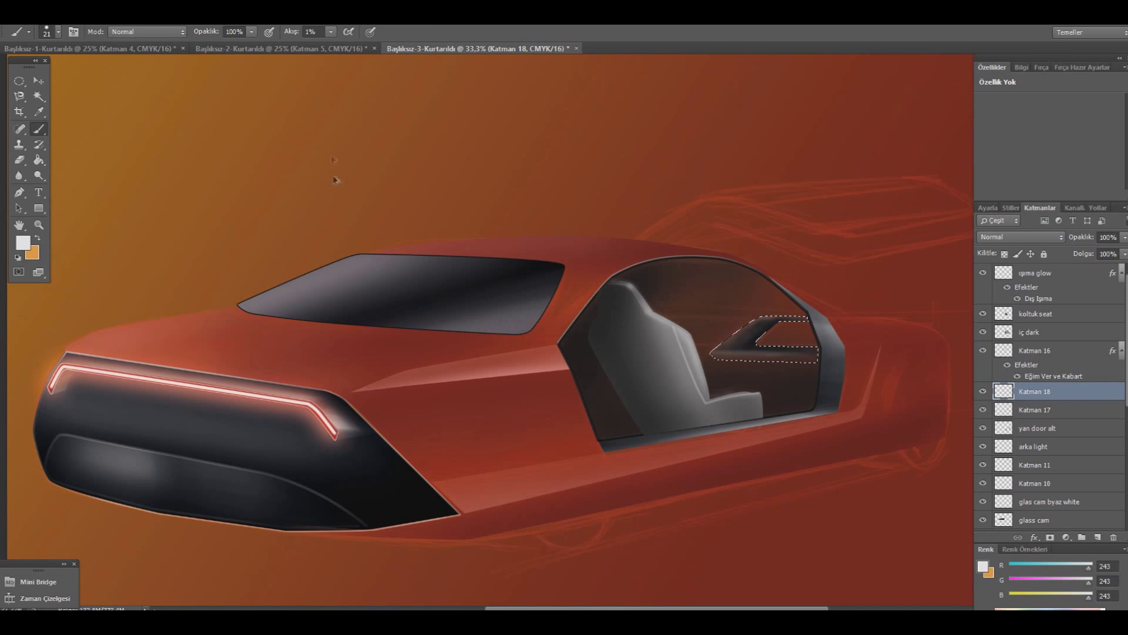
- Shrink the brush to 11 px with 20% flow
{"action": "left_click", "coordinate": [331, 31]}
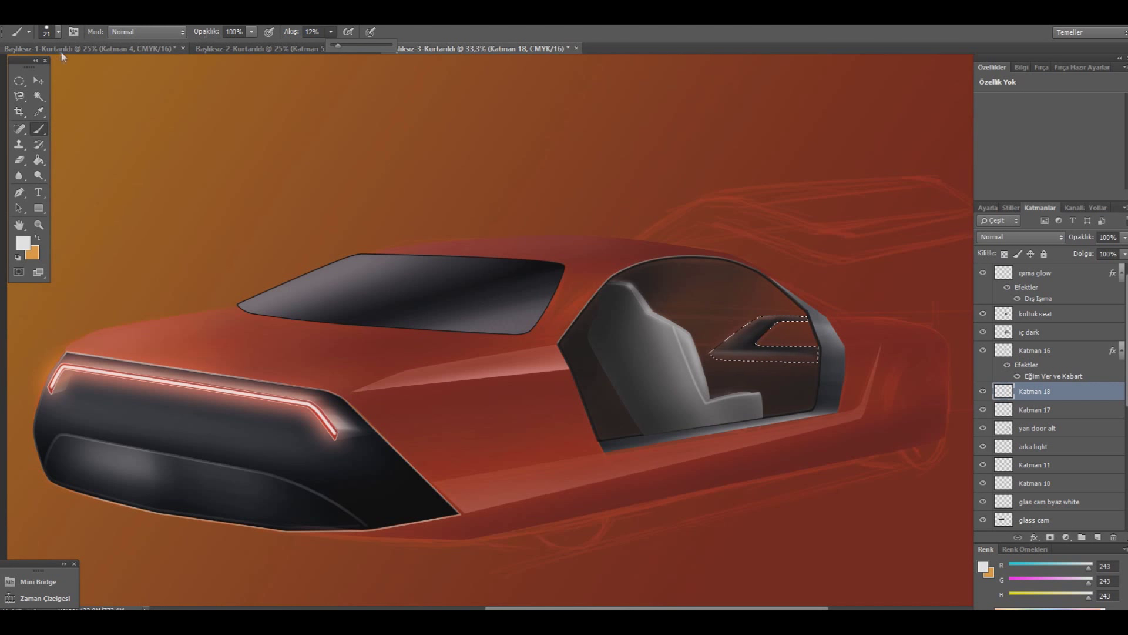
{"action": "left_click", "coordinate": [57, 32]}
{"action": "left_click_drag", "start_coordinate": [31, 69], "coordinate": [21, 70]}
{"action": "key", "text": "Return"}
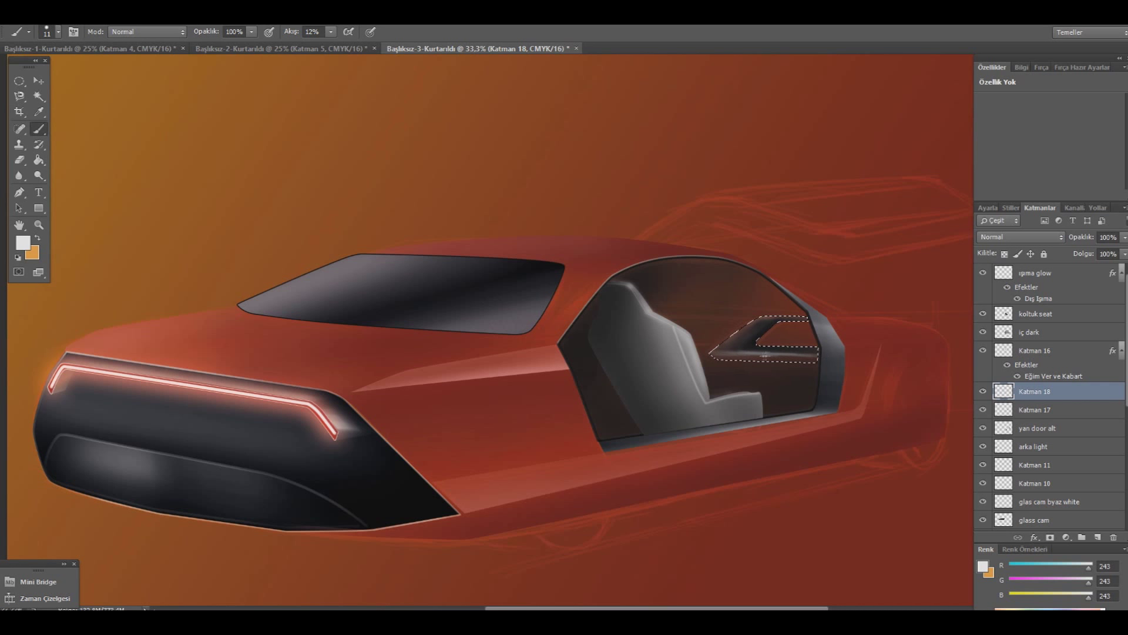
{"action": "left_click", "coordinate": [332, 33]}
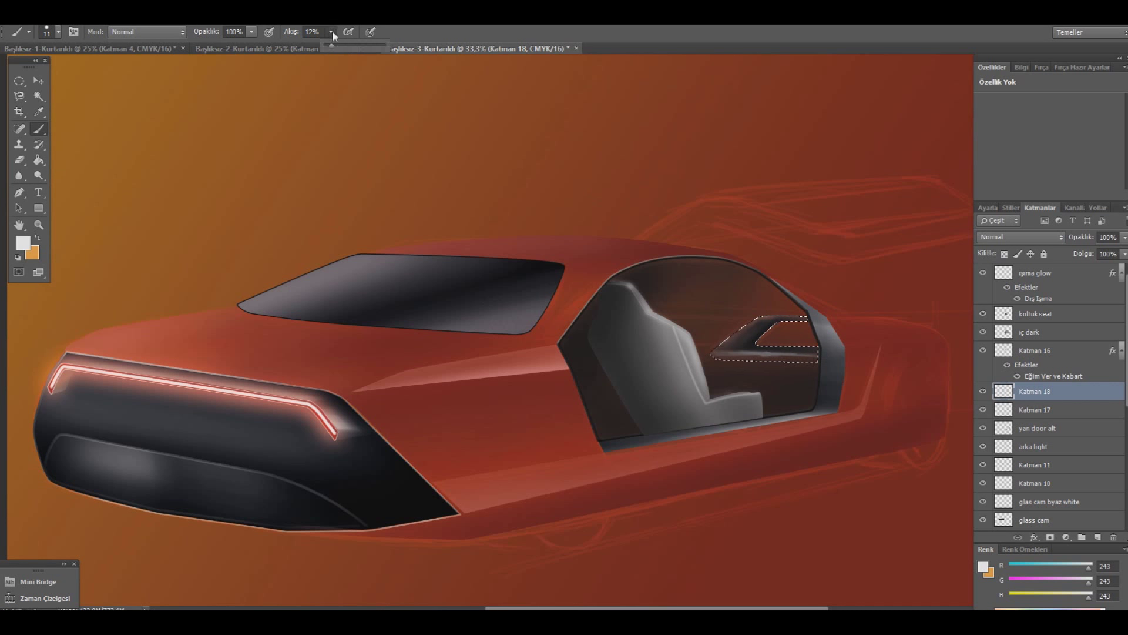
{"action": "left_click", "coordinate": [770, 353]}
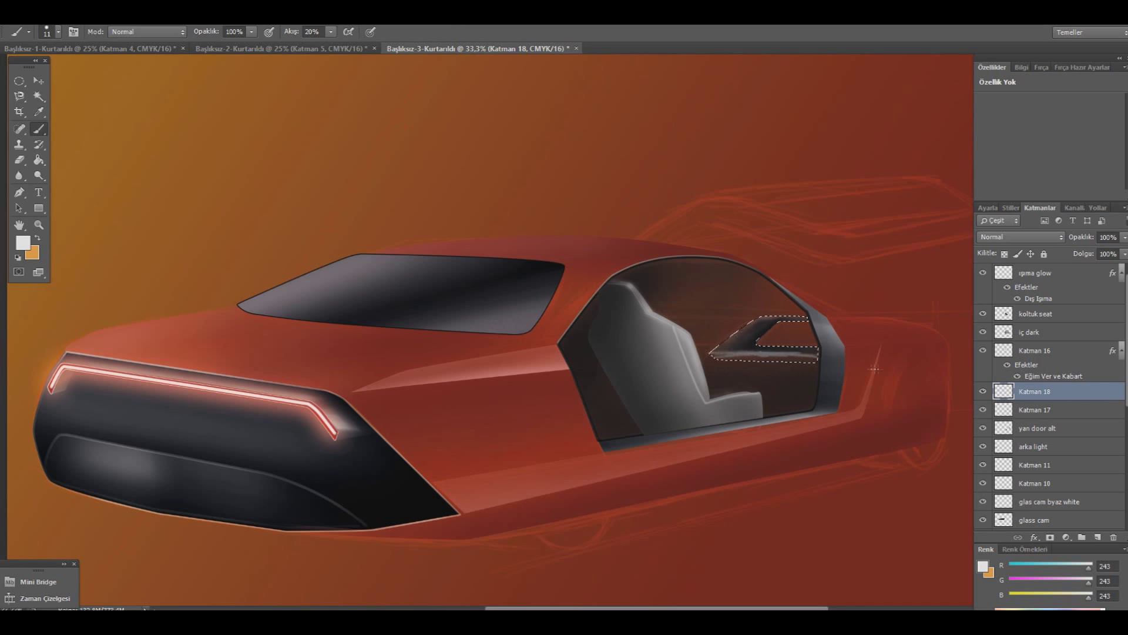
- Raise the brush flow to 47%, clear the window selection, and compare Katman 18 on and off
{"action": "left_click", "coordinate": [983, 392]}
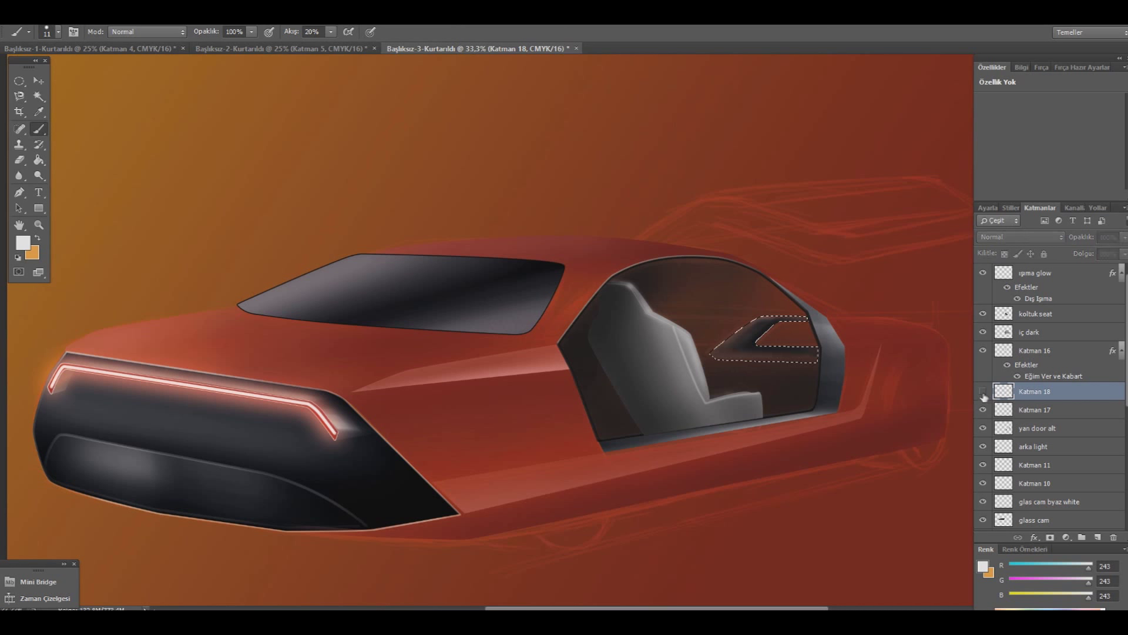
{"action": "left_click", "coordinate": [983, 392]}
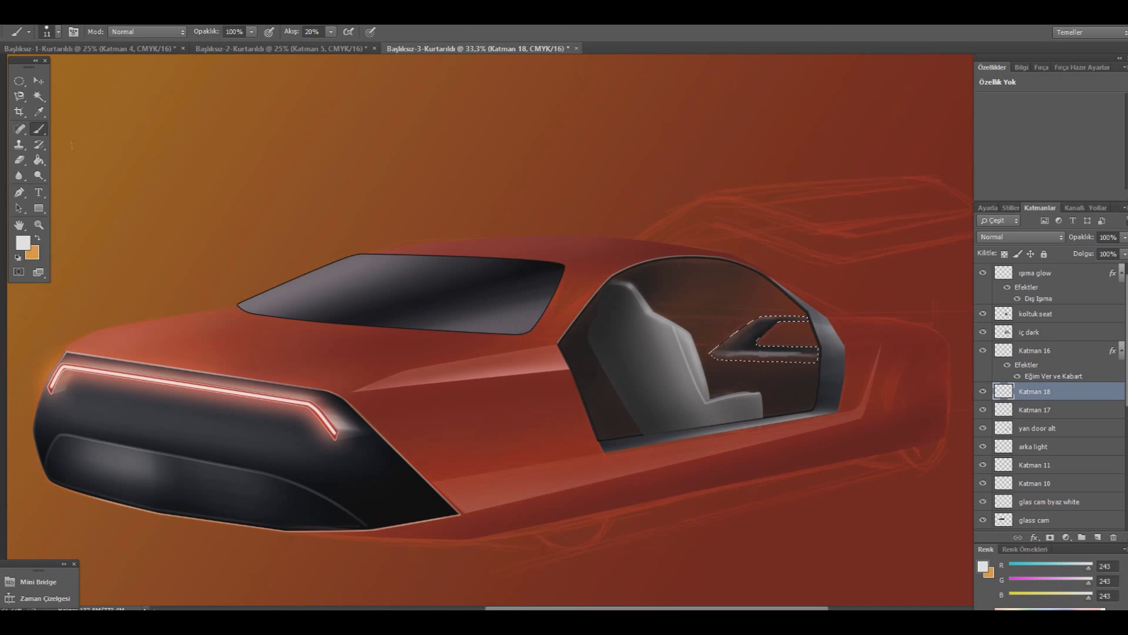
{"action": "left_click", "coordinate": [58, 33]}
{"action": "left_click_drag", "start_coordinate": [331, 32], "coordinate": [347, 47]}
{"action": "left_click", "coordinate": [983, 392]}
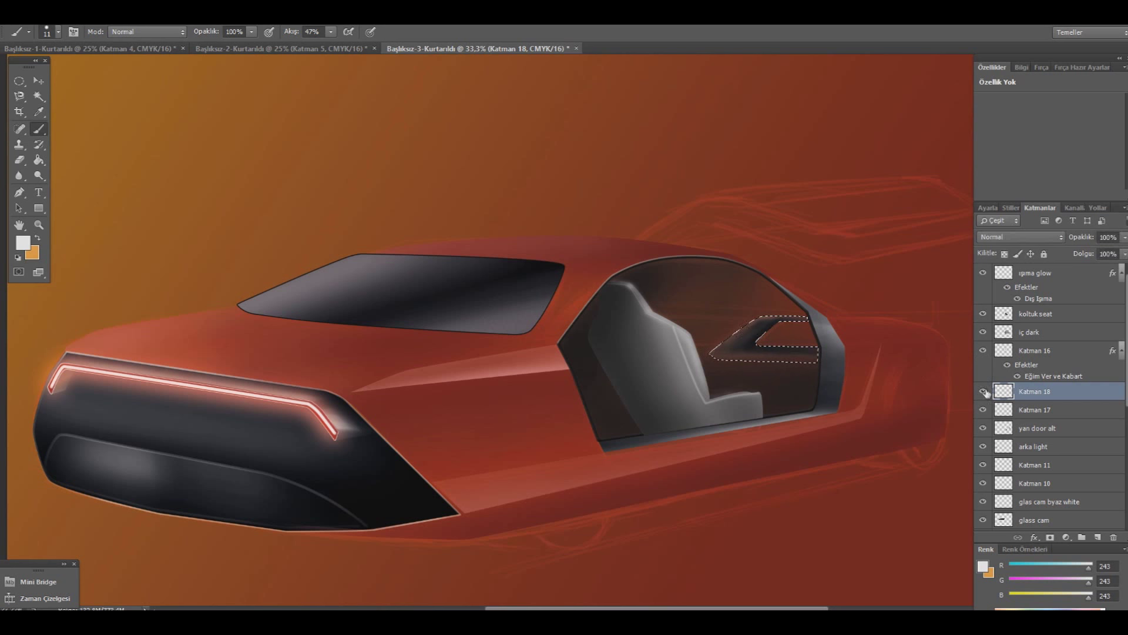
{"action": "key", "text": "m"}
{"action": "key", "text": "ctrl+d"}
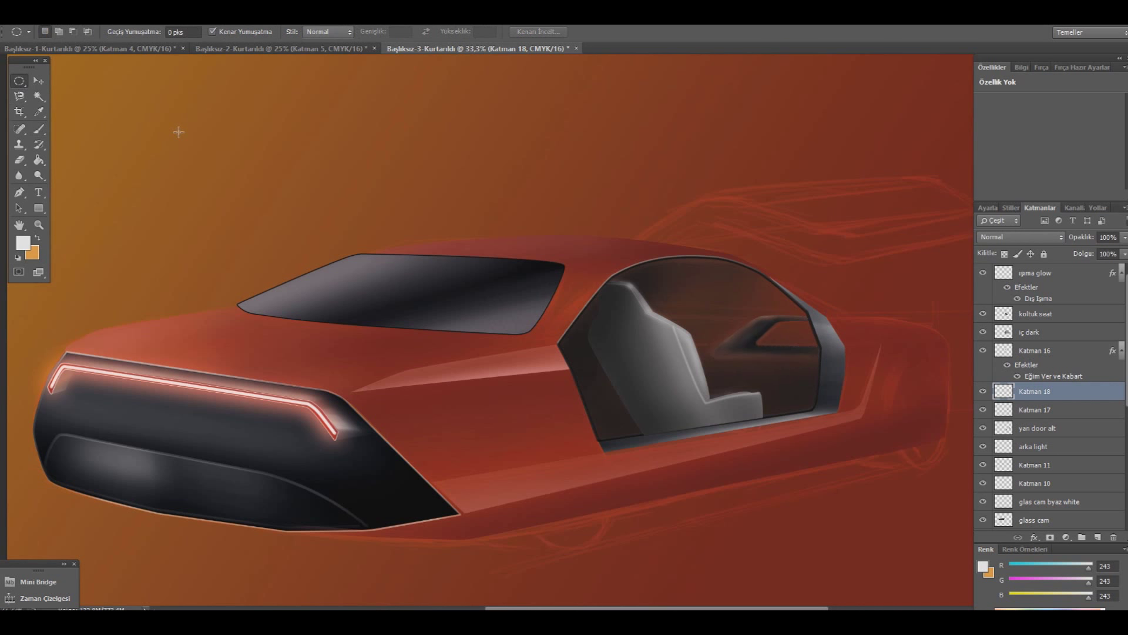
{"action": "left_click", "coordinate": [983, 392]}
{"action": "left_click", "coordinate": [984, 392]}
- Test light grey strokes along the dashboard, undoing and repainting them
{"action": "left_click", "coordinate": [42, 130]}
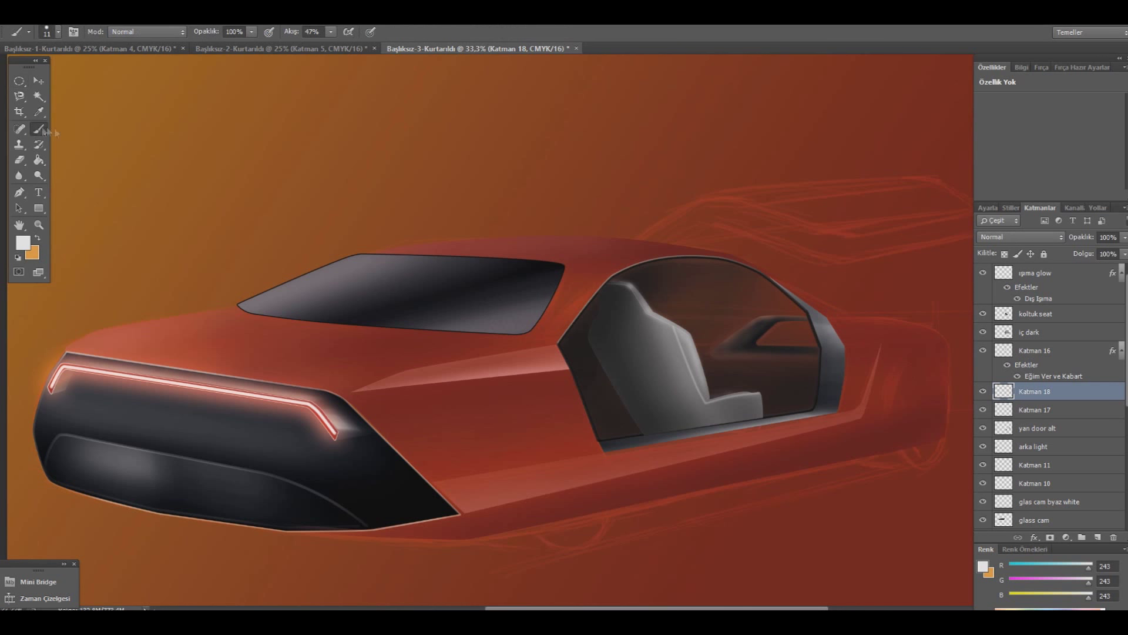
{"action": "left_click_drag", "start_coordinate": [731, 351], "coordinate": [764, 352]}
{"action": "key", "text": "ctrl+alt+z"}
{"action": "key", "text": "ctrl+alt+z"}
{"action": "left_click", "coordinate": [984, 334]}
{"action": "left_click", "coordinate": [52, 31]}
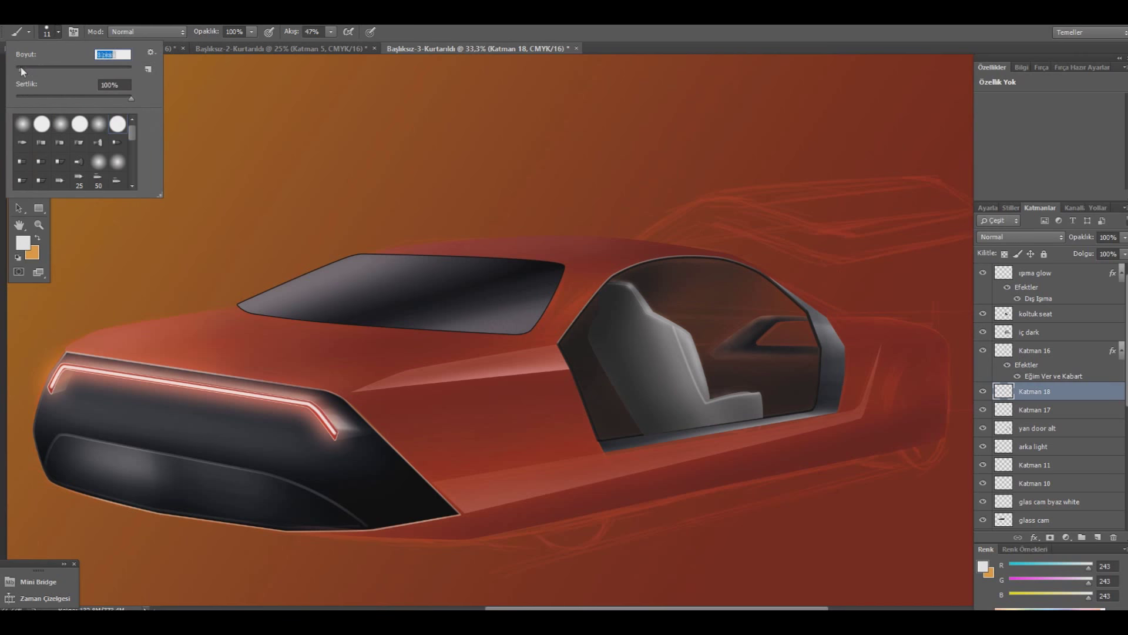
{"action": "key", "text": "Return"}
{"action": "left_click_drag", "start_coordinate": [737, 352], "coordinate": [817, 356]}
{"action": "left_click_drag", "start_coordinate": [708, 352], "coordinate": [808, 353]}
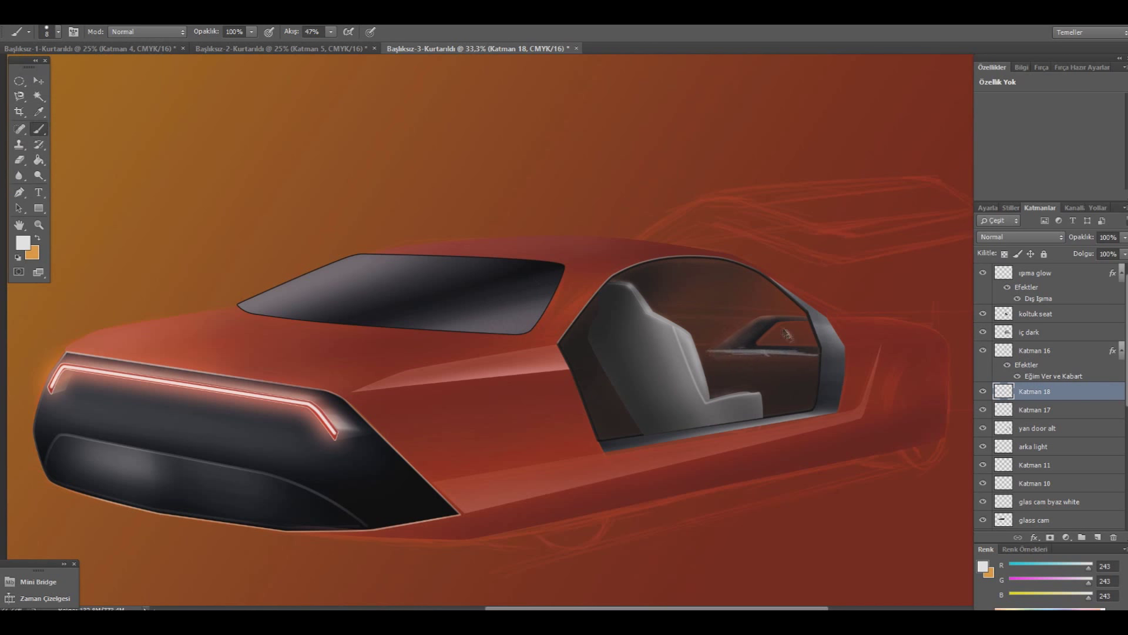
- Delete the trial Katman 18 layer and rename Katman 17 to 'iç right'
{"action": "key", "text": "m"}
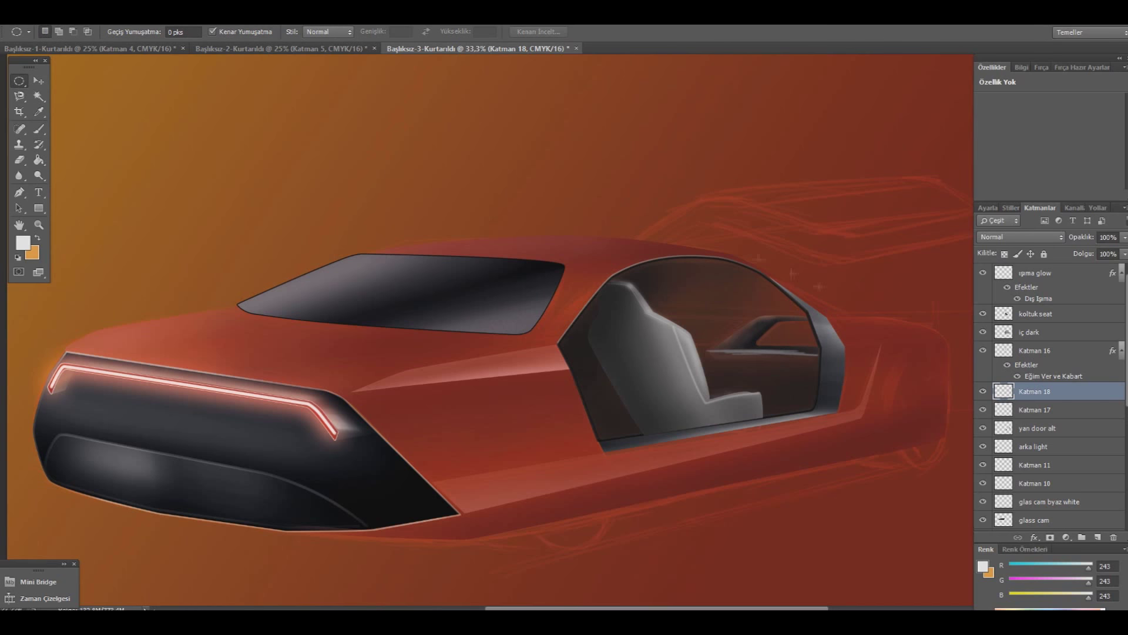
{"action": "key", "text": "Delete"}
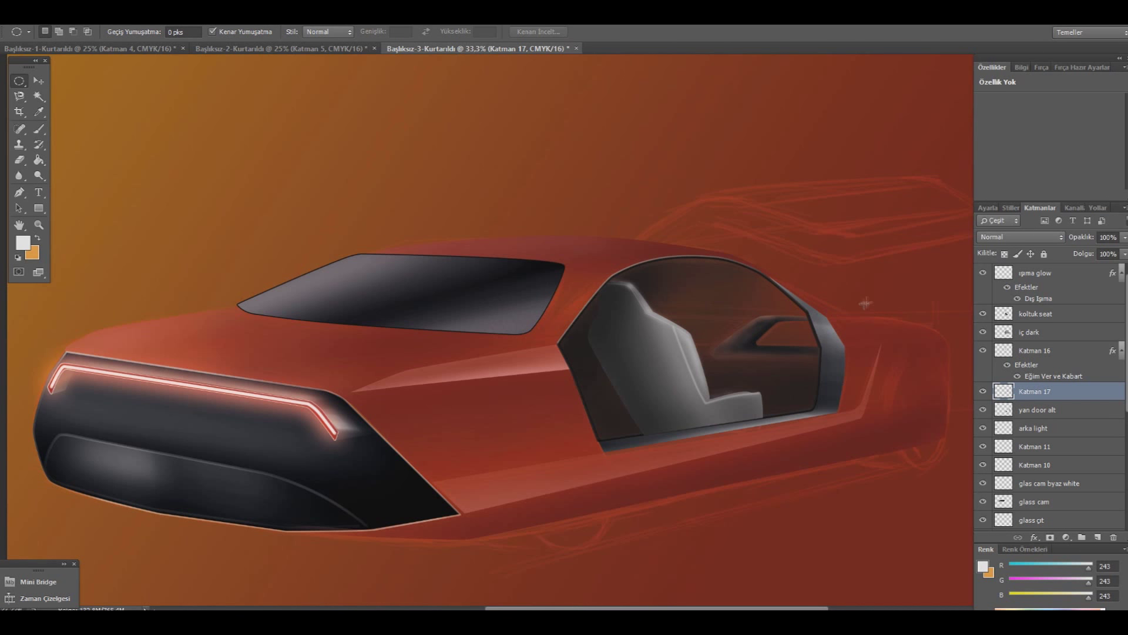
{"action": "left_click", "coordinate": [983, 391]}
{"action": "double_click", "coordinate": [1034, 392]}
{"action": "type", "text": "iç right"}
{"action": "left_click", "coordinate": [1037, 410]}
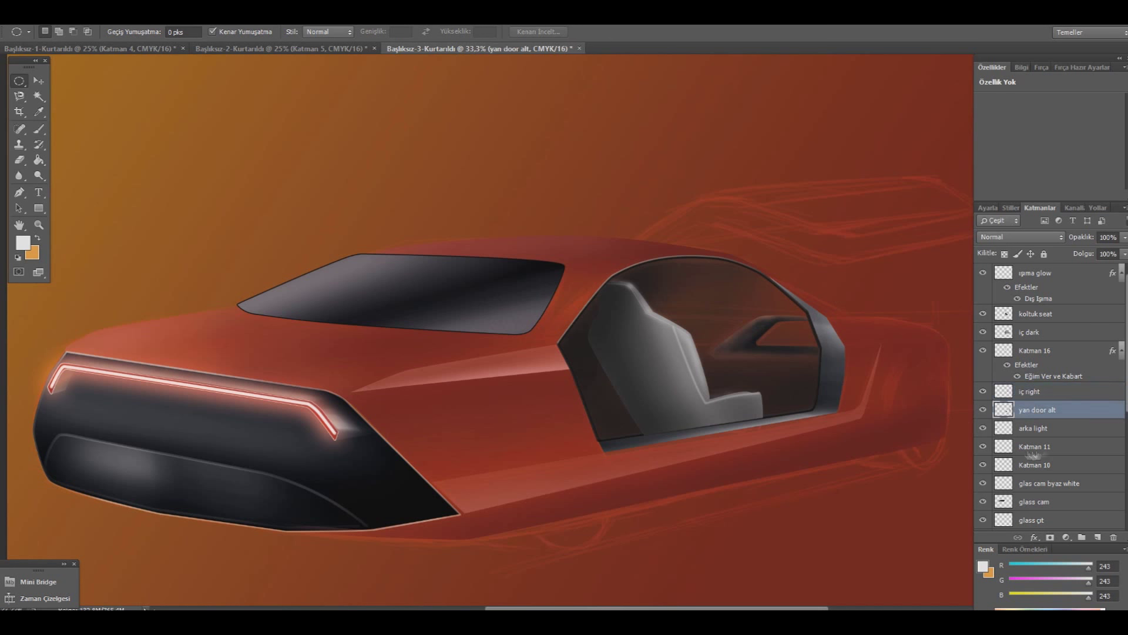
- Check Katman 6 and Katman 9 by toggling their visibility
{"action": "scroll", "coordinate": [1047, 412], "scroll_direction": "down", "scroll_amount": 5}
{"action": "left_click", "coordinate": [983, 449]}
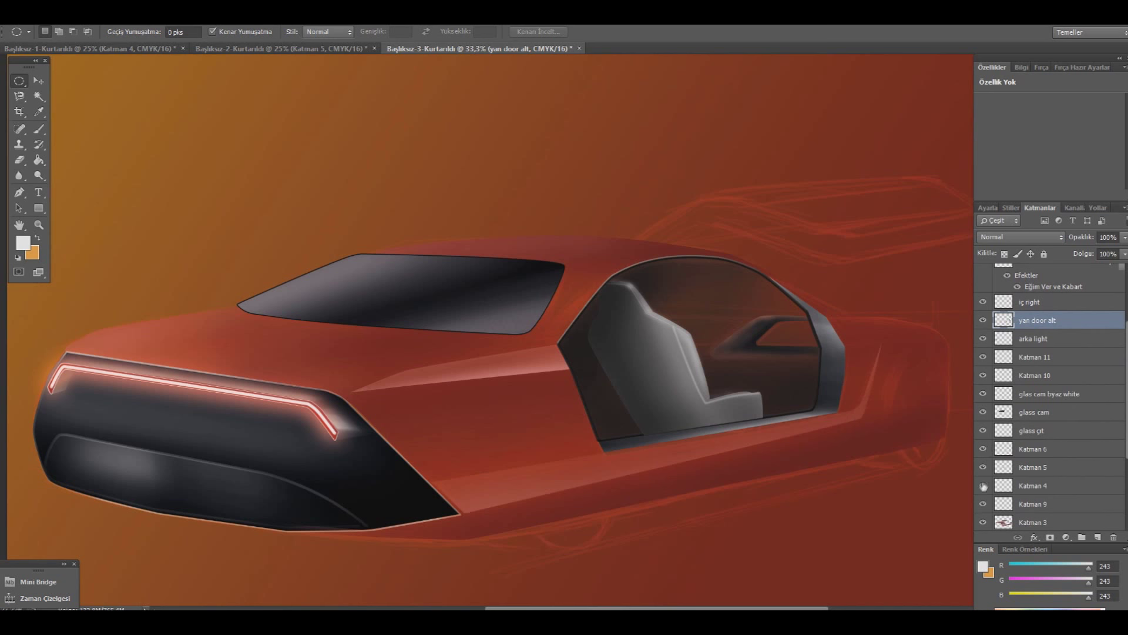
{"action": "left_click", "coordinate": [983, 504]}
{"action": "left_click", "coordinate": [1017, 502]}
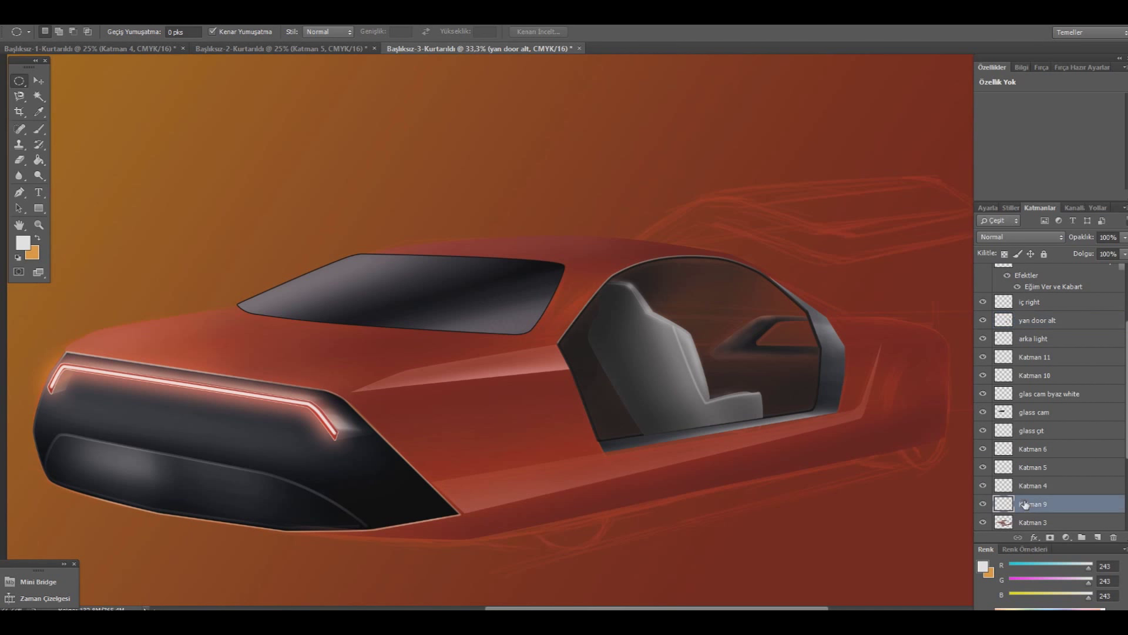
- Add a new layer above Katman 4 with a near-black foreground colour
{"action": "left_click", "coordinate": [983, 486]}
{"action": "left_click", "coordinate": [1020, 487]}
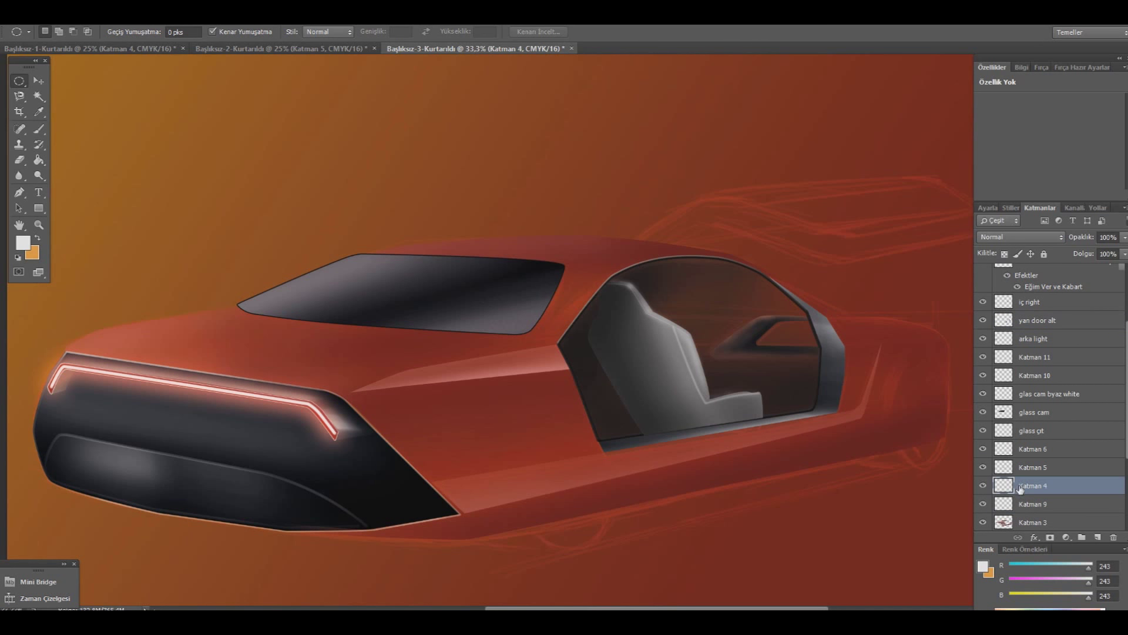
{"action": "left_click", "coordinate": [1097, 536]}
{"action": "left_click", "coordinate": [22, 242]}
{"action": "left_click", "coordinate": [801, 531]}
{"action": "left_click", "coordinate": [669, 550]}
{"action": "left_click", "coordinate": [936, 403]}
- Shade the body below the rear window with a 1% flow brush, then resize it to about 154 px
{"action": "key", "text": "b"}
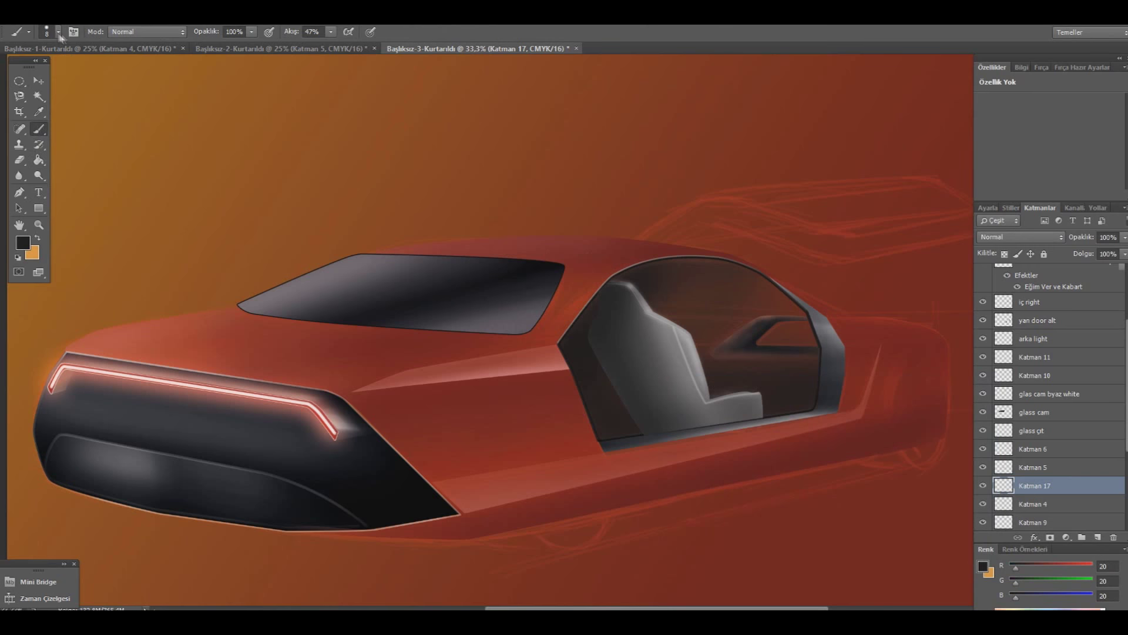
{"action": "left_click", "coordinate": [52, 32]}
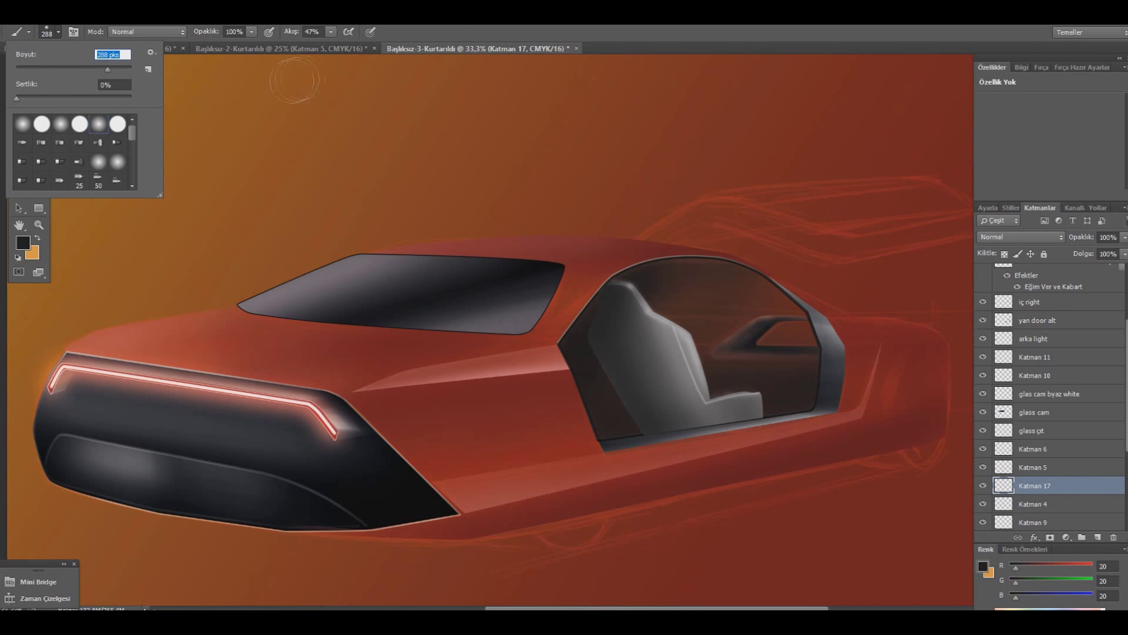
{"action": "left_click_drag", "start_coordinate": [331, 32], "coordinate": [304, 46]}
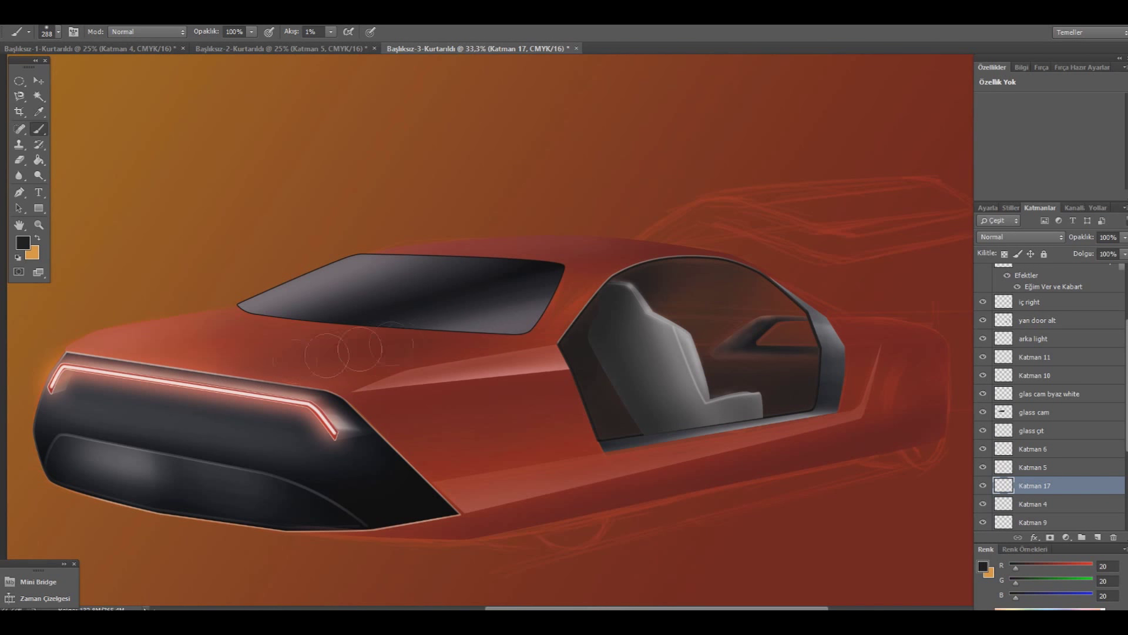
{"action": "mouse_move", "coordinate": [282, 353]}
{"action": "left_mouse_down"}
{"action": "mouse_move", "coordinate": [469, 338]}
{"action": "mouse_move", "coordinate": [529, 265]}
{"action": "left_mouse_up"}
{"action": "left_click", "coordinate": [58, 32]}
{"action": "left_click_drag", "start_coordinate": [75, 67], "coordinate": [88, 72]}
{"action": "key", "text": "Return"}
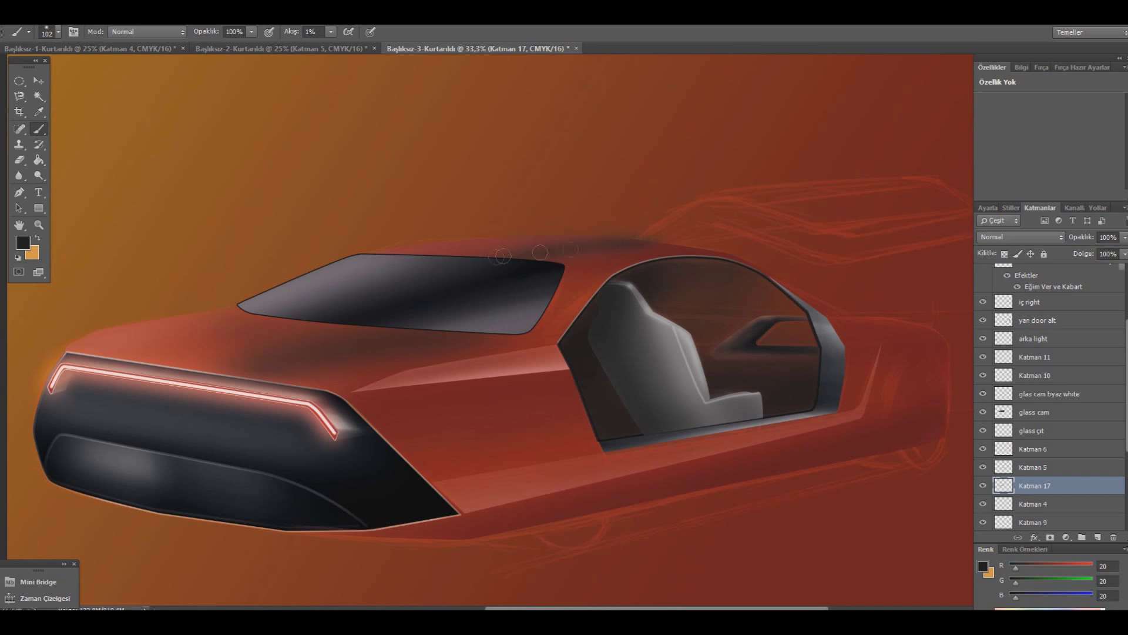
- In pure black, shade the roof, then darken the rear fender with a 182 px brush
{"action": "left_click", "coordinate": [23, 242]}
{"action": "left_click", "coordinate": [670, 557]}
{"action": "left_click", "coordinate": [945, 406]}
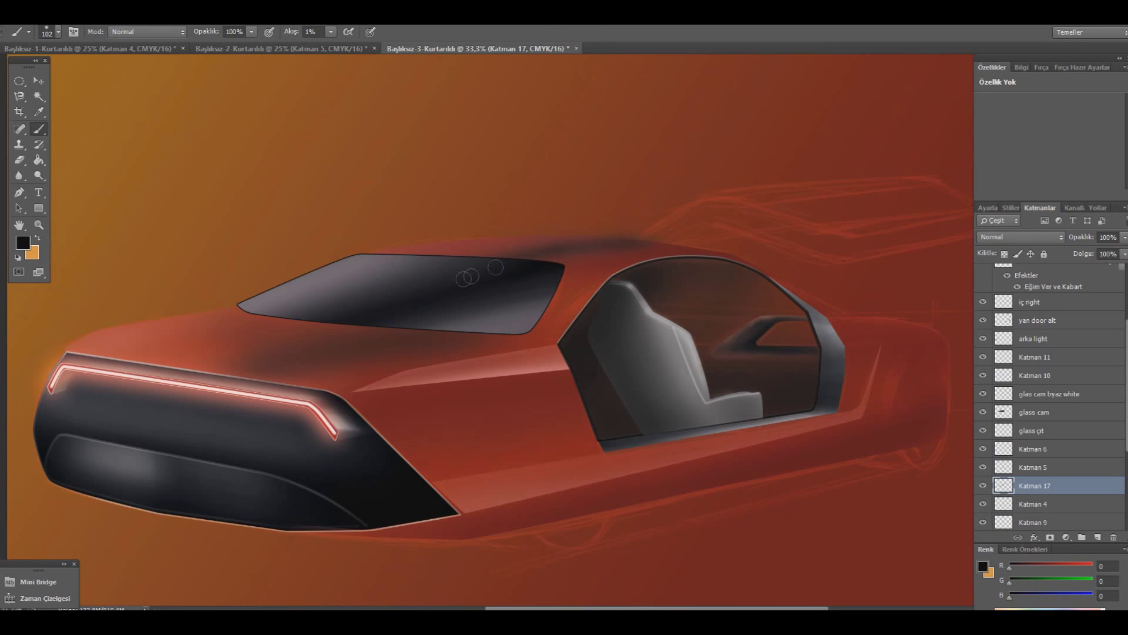
{"action": "mouse_move", "coordinate": [532, 250]}
{"action": "left_mouse_down"}
{"action": "mouse_move", "coordinate": [620, 237]}
{"action": "mouse_move", "coordinate": [562, 256]}
{"action": "left_mouse_up"}
{"action": "left_click", "coordinate": [58, 32]}
{"action": "left_click_drag", "start_coordinate": [81, 69], "coordinate": [97, 69]}
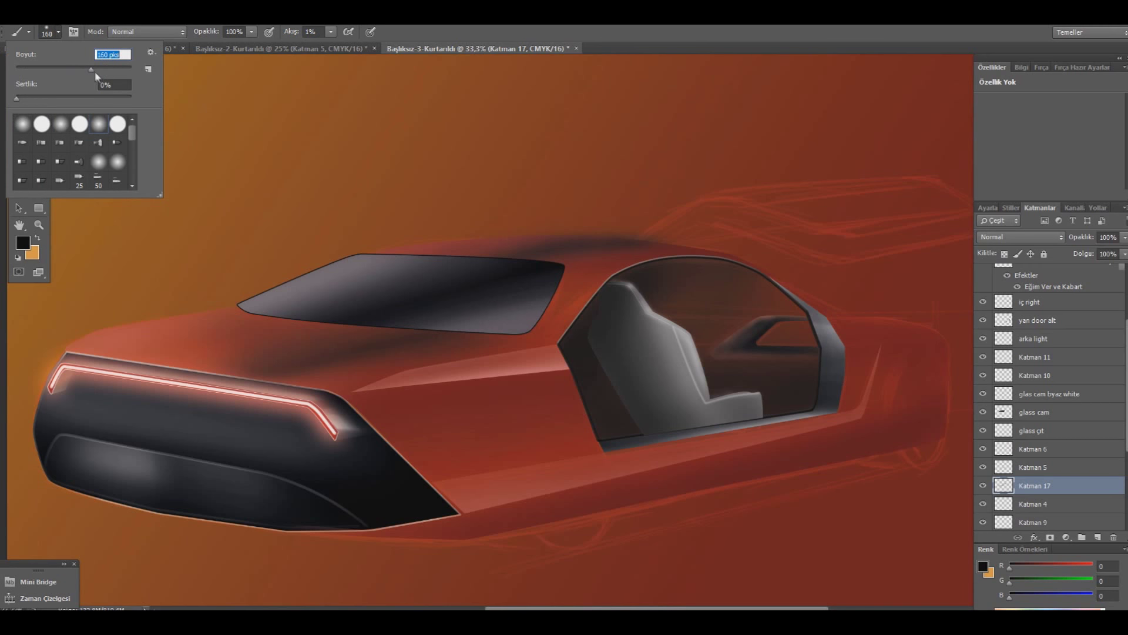
{"action": "key", "text": "Return"}
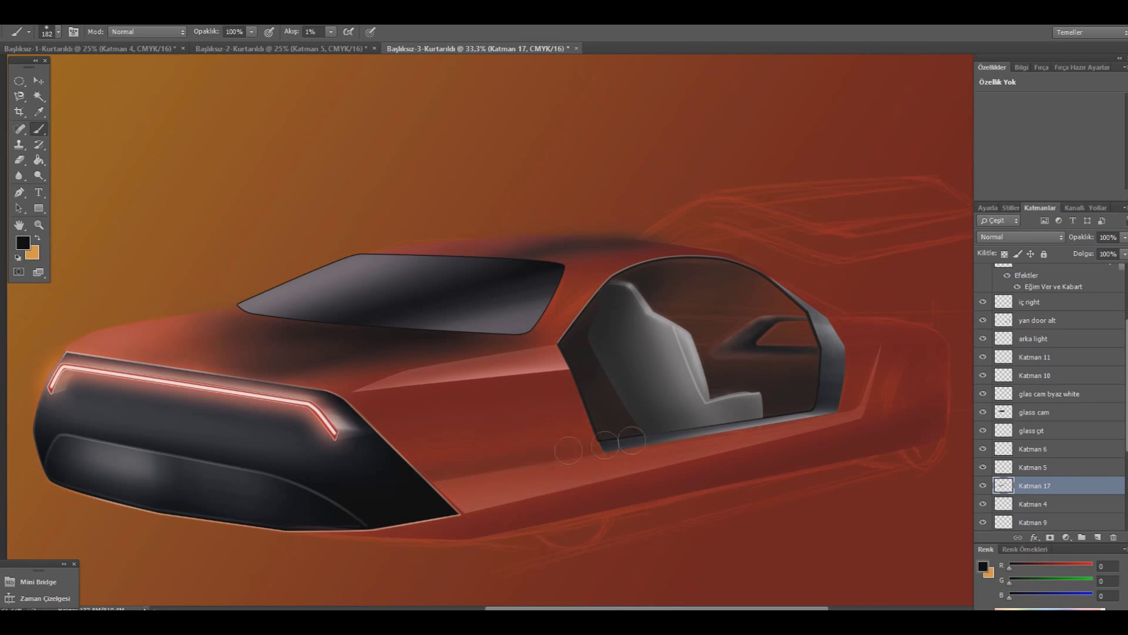
{"action": "left_click_drag", "start_coordinate": [851, 404], "coordinate": [868, 392]}
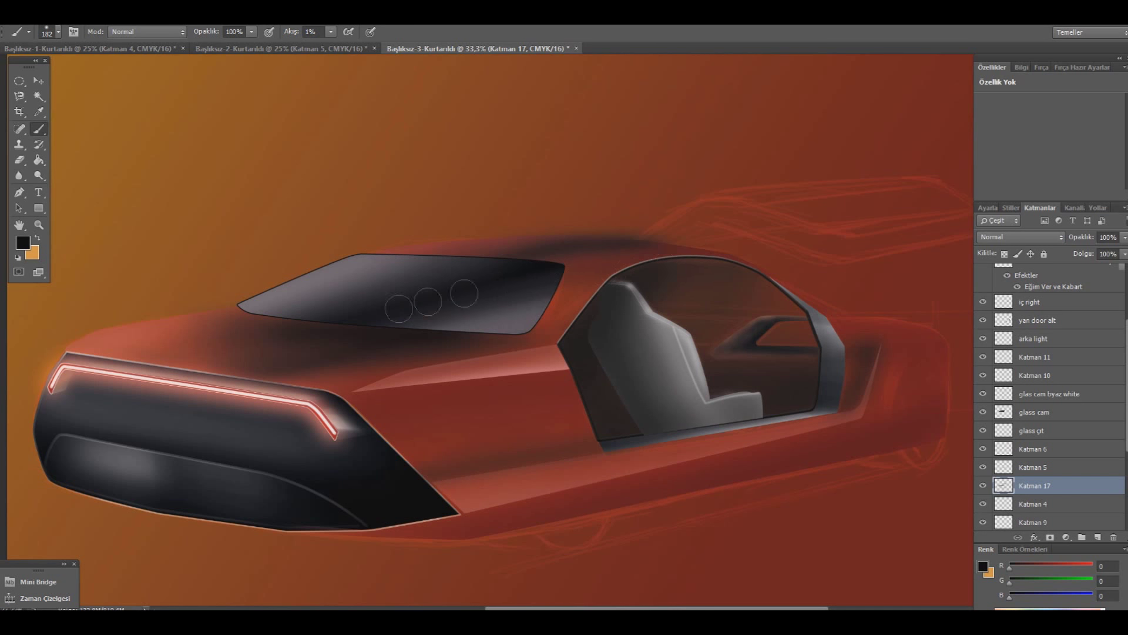
- Soften the shading with a 226 px eraser, then start picking a very pale pink colour
{"action": "key", "text": "e"}
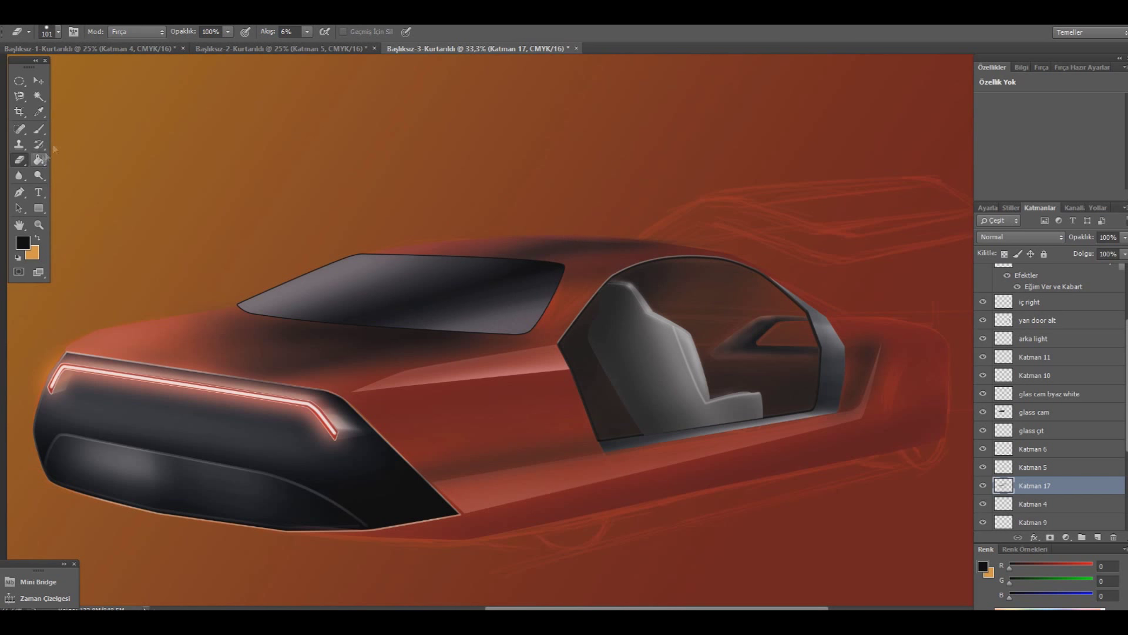
{"action": "left_click", "coordinate": [58, 31]}
{"action": "left_click_drag", "start_coordinate": [88, 55], "coordinate": [111, 55]}
{"action": "left_click", "coordinate": [360, 187]}
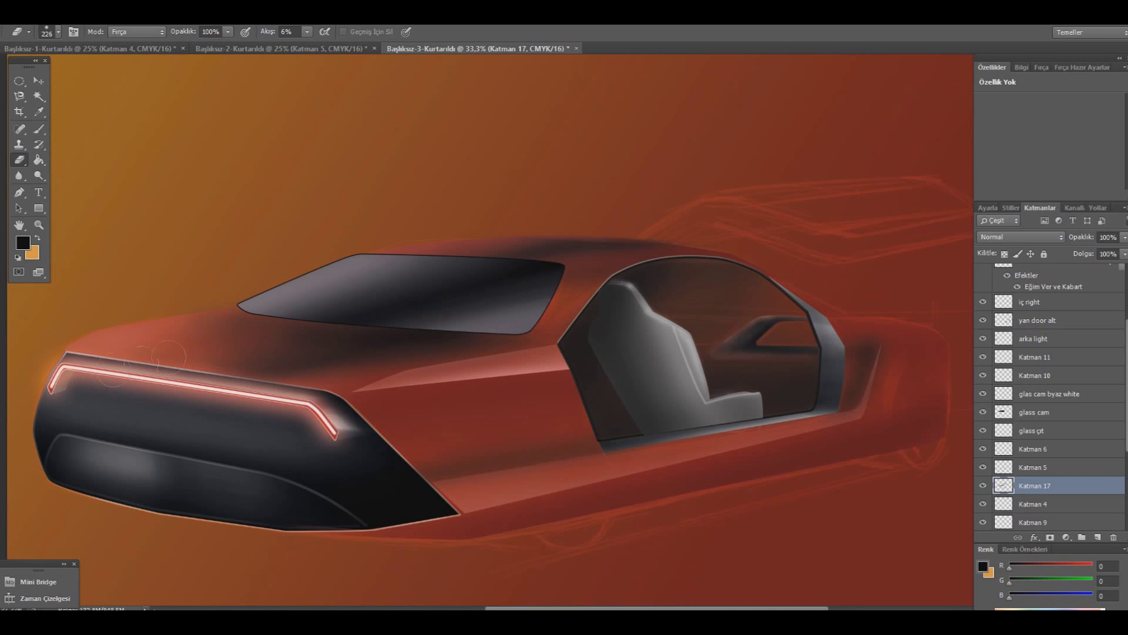
{"action": "left_click", "coordinate": [42, 128]}
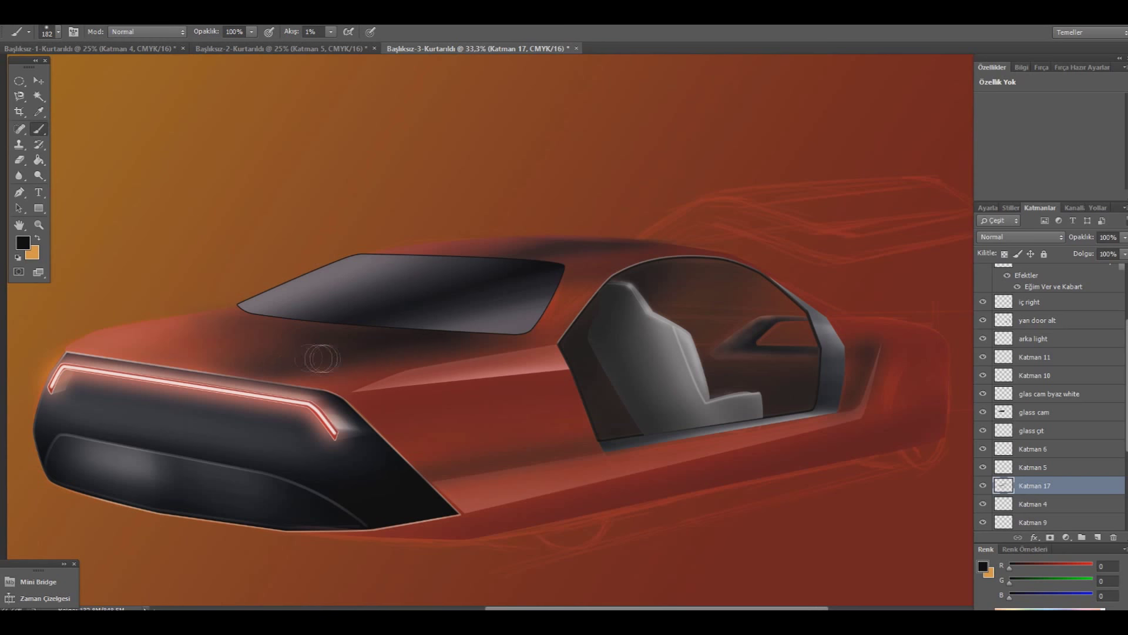
{"action": "left_click", "coordinate": [23, 242]}
{"action": "left_click_drag", "start_coordinate": [715, 412], "coordinate": [683, 401]}
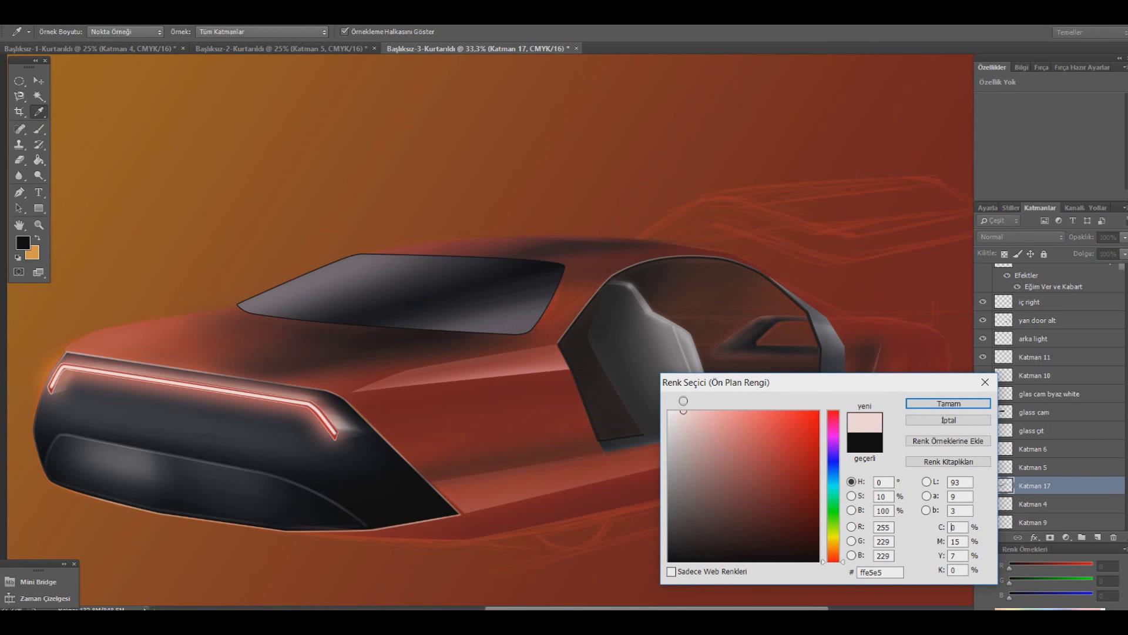
- On a new layer, brush pale pink ffe5e5 highlights on the rear corner and roof edge
{"action": "left_click", "coordinate": [949, 403]}
{"action": "left_click", "coordinate": [1097, 536]}
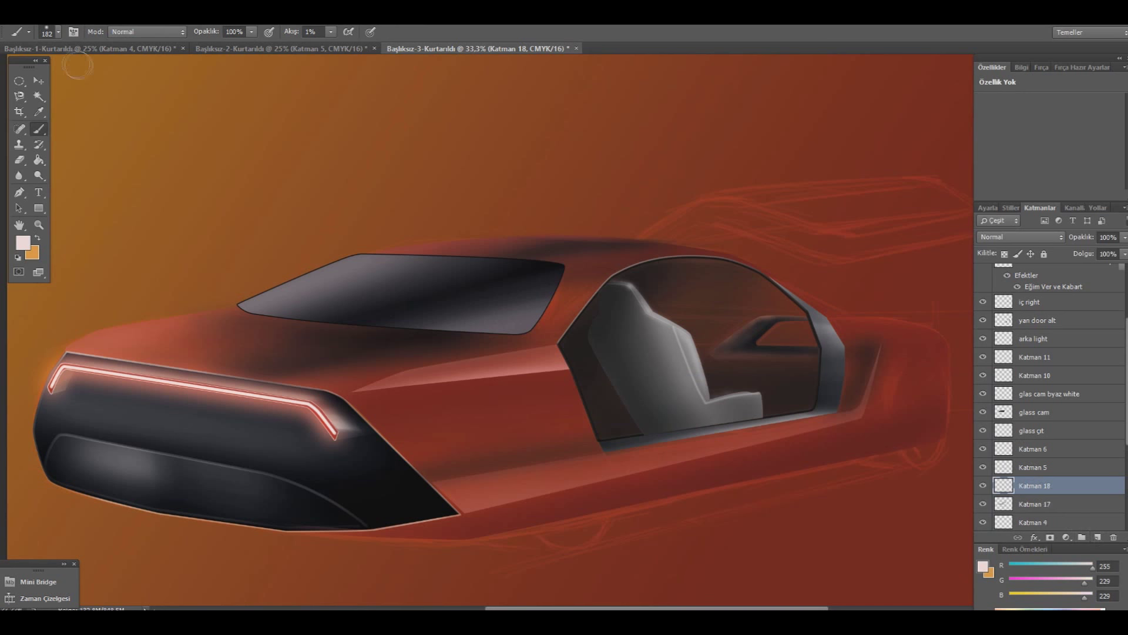
{"action": "left_click", "coordinate": [58, 33]}
{"action": "key", "text": "Return"}
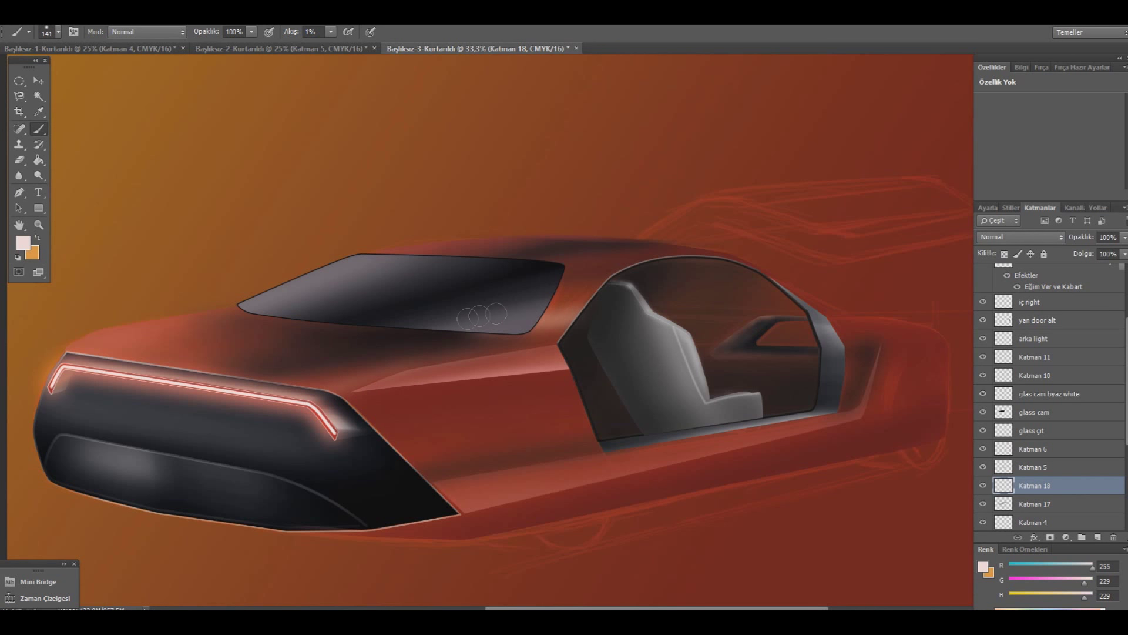
{"action": "left_click", "coordinate": [59, 32]}
{"action": "key", "text": "Return"}
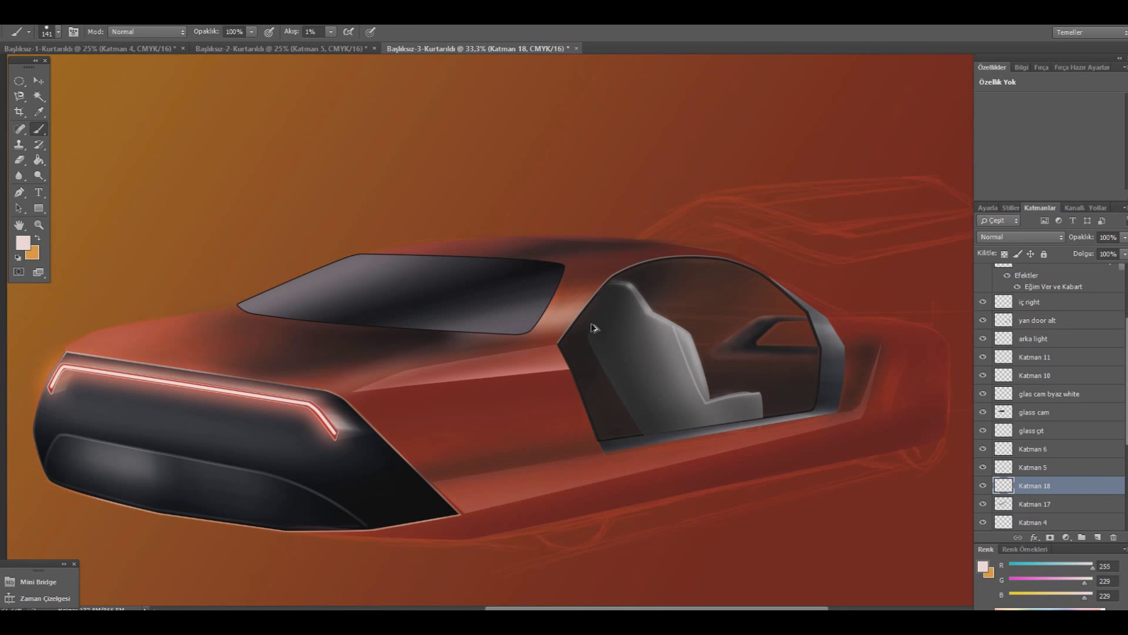
{"action": "left_click_drag", "start_coordinate": [129, 339], "coordinate": [118, 329]}
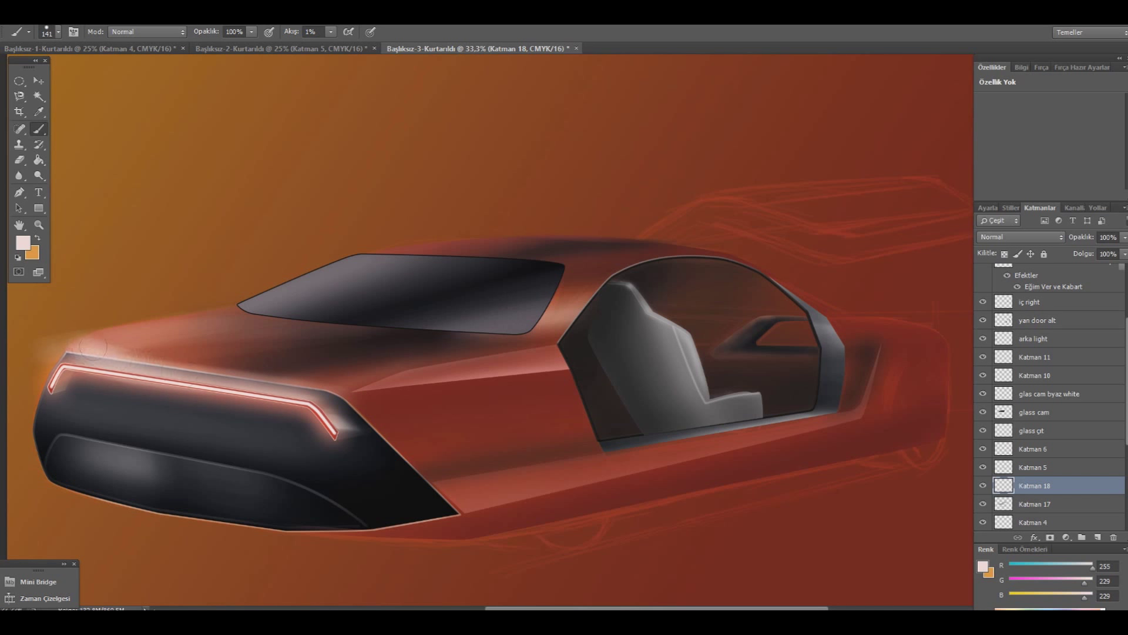
{"action": "left_click_drag", "start_coordinate": [101, 343], "coordinate": [123, 332]}
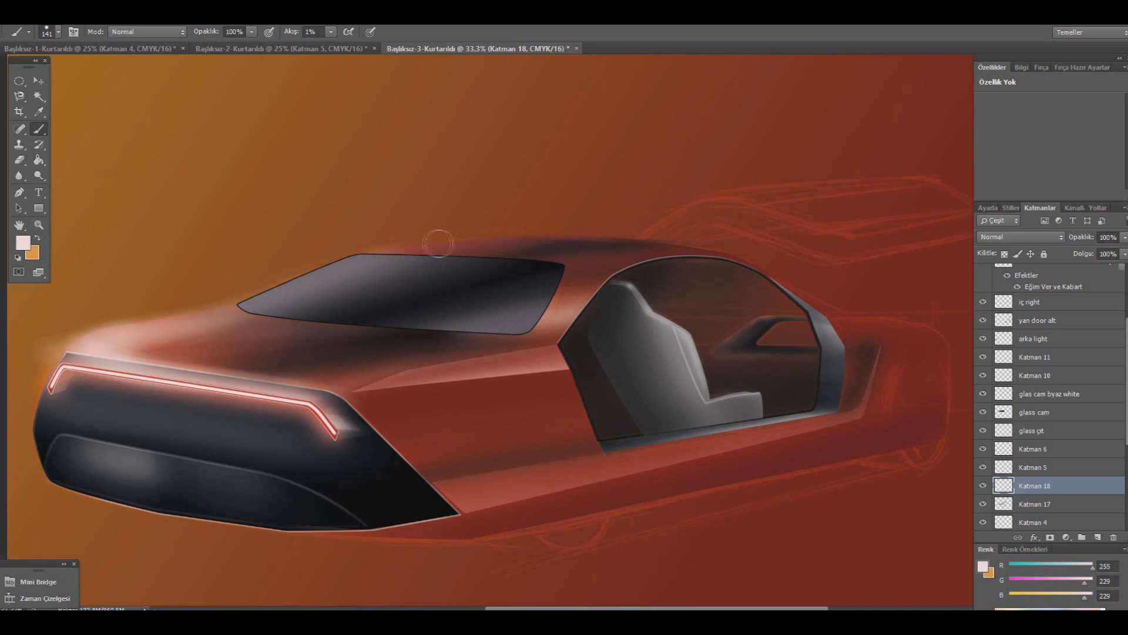
{"action": "mouse_move", "coordinate": [432, 240]}
{"action": "left_mouse_down"}
{"action": "mouse_move", "coordinate": [529, 238]}
{"action": "mouse_move", "coordinate": [348, 256]}
{"action": "left_mouse_up"}
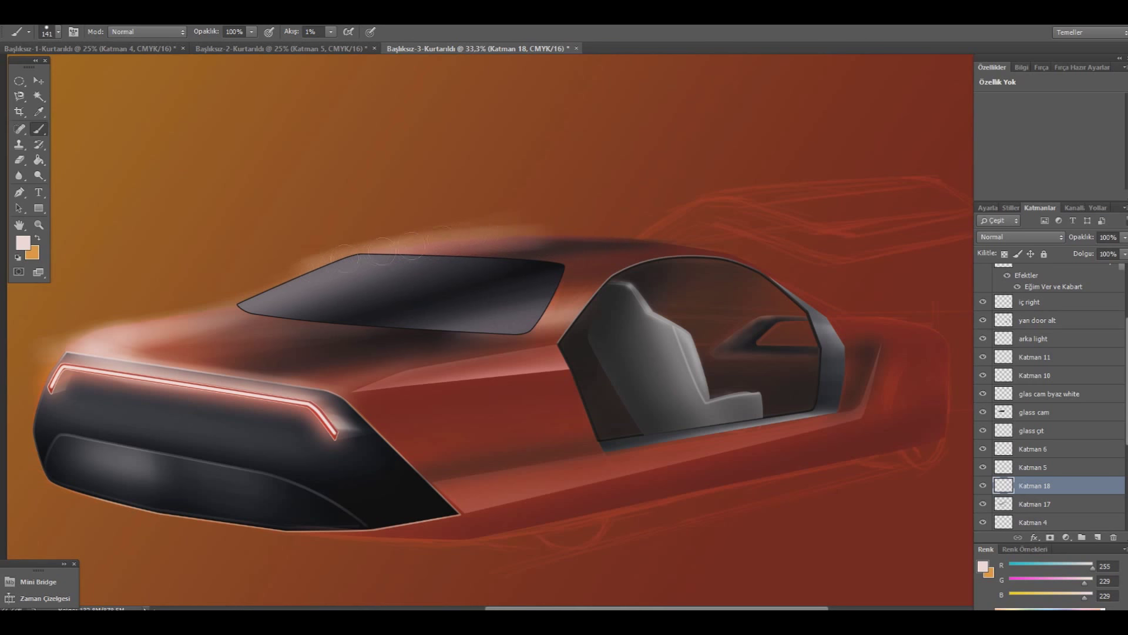
- Erase the soft glow above the roof and along the roof's top and rear edge
{"action": "key", "text": "e"}
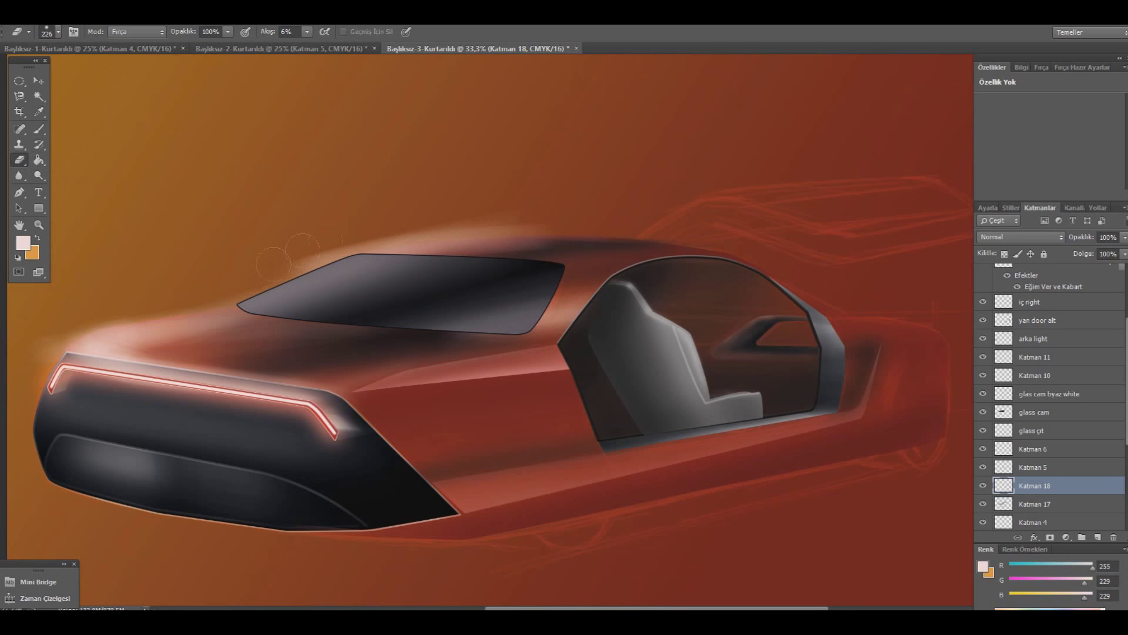
{"action": "right_click", "coordinate": [132, 82]}
{"action": "key", "text": "Escape"}
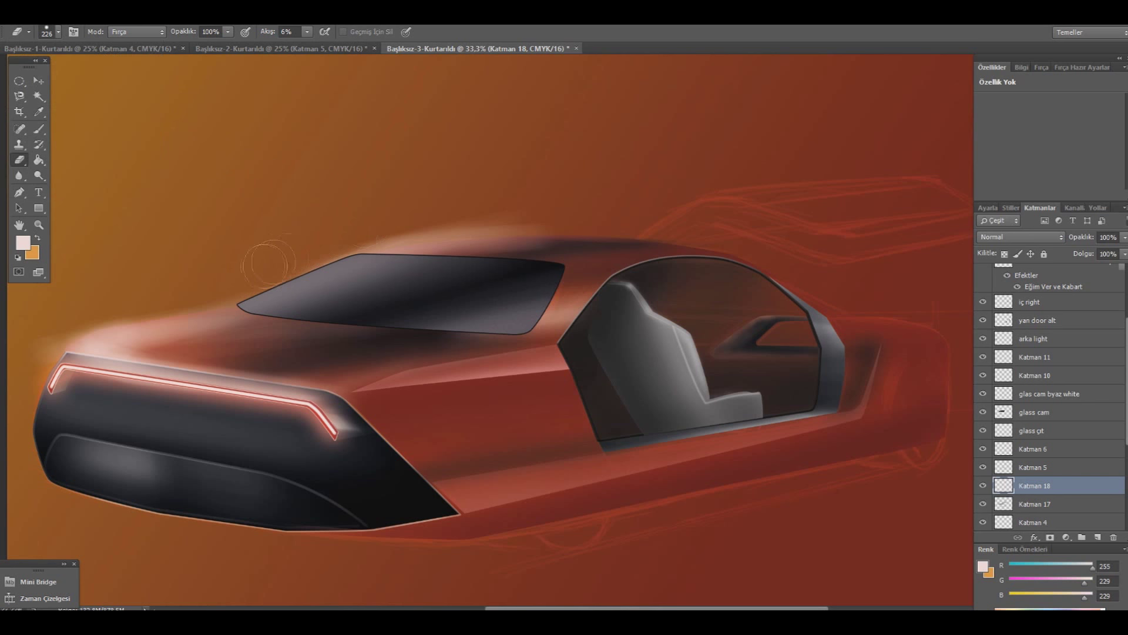
{"action": "left_click_drag", "start_coordinate": [435, 207], "coordinate": [510, 202]}
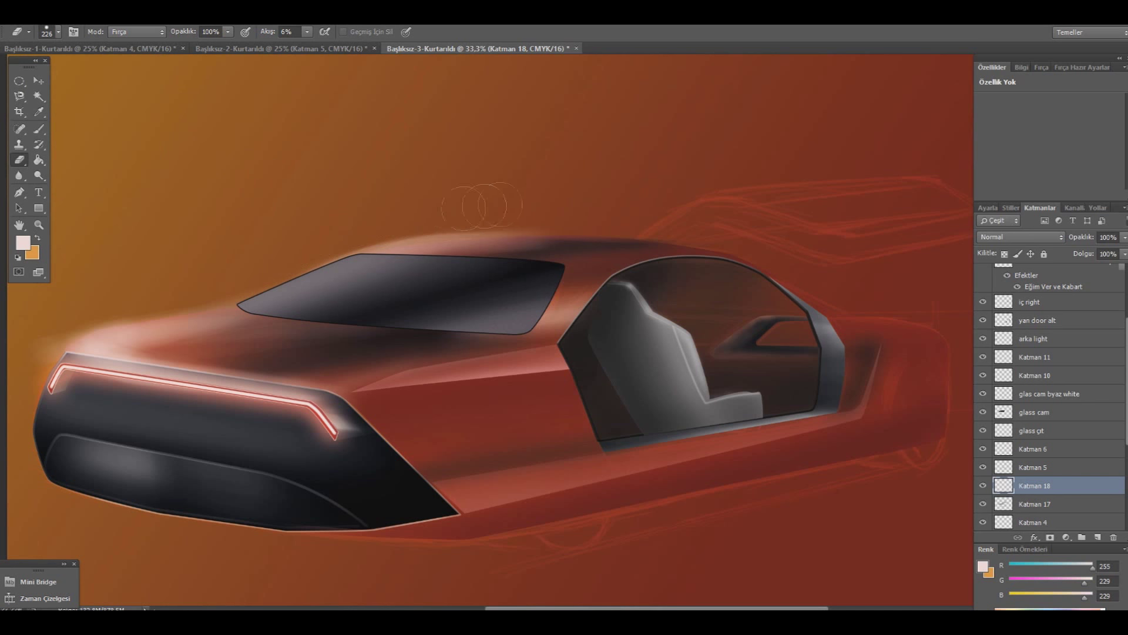
{"action": "left_click_drag", "start_coordinate": [330, 234], "coordinate": [463, 210]}
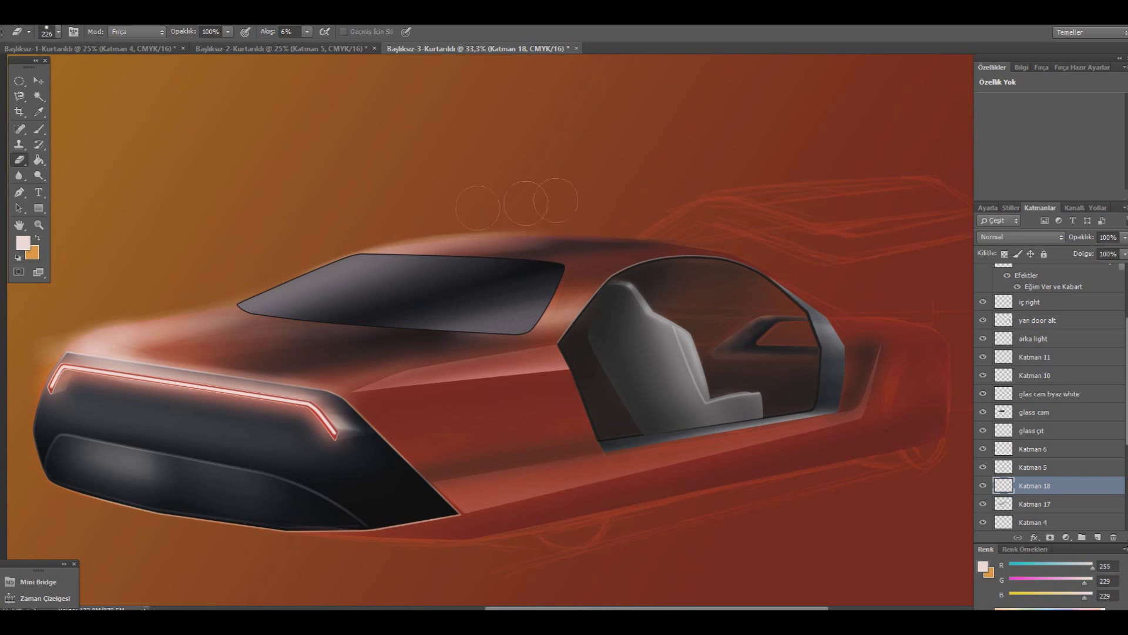
{"action": "left_click_drag", "start_coordinate": [215, 284], "coordinate": [70, 312]}
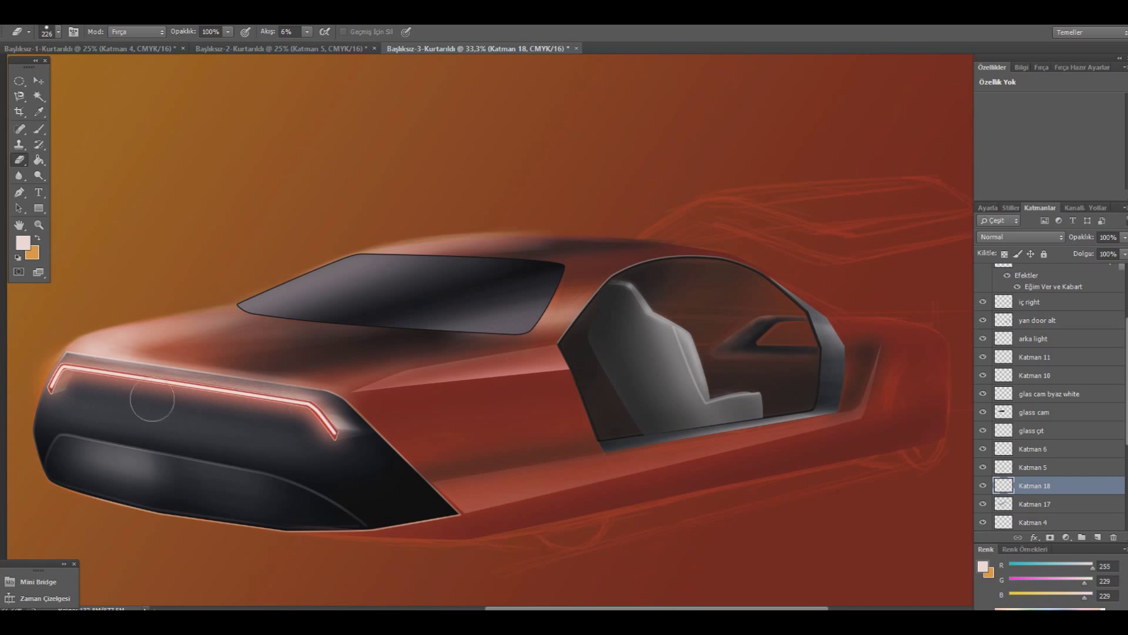
- Set eraser flow to 19% and fade the upper rear edge glow, undoing the last stroke
{"action": "left_click_drag", "start_coordinate": [306, 32], "coordinate": [294, 46]}
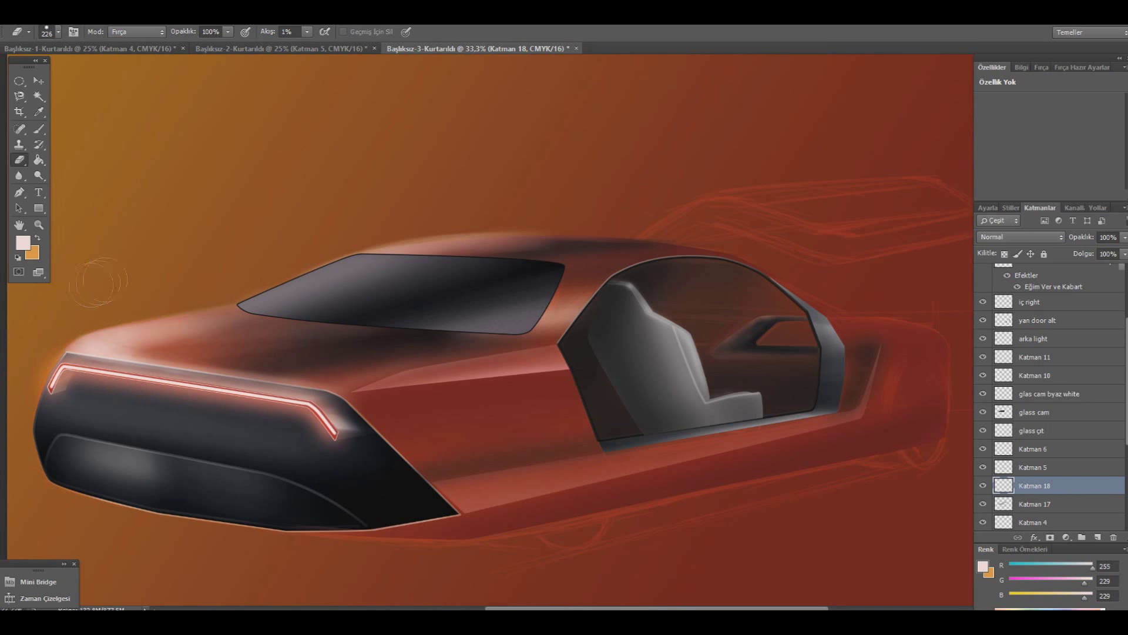
{"action": "left_click_drag", "start_coordinate": [310, 34], "coordinate": [320, 47]}
{"action": "left_click_drag", "start_coordinate": [170, 291], "coordinate": [172, 297]}
{"action": "left_click_drag", "start_coordinate": [85, 312], "coordinate": [176, 321]}
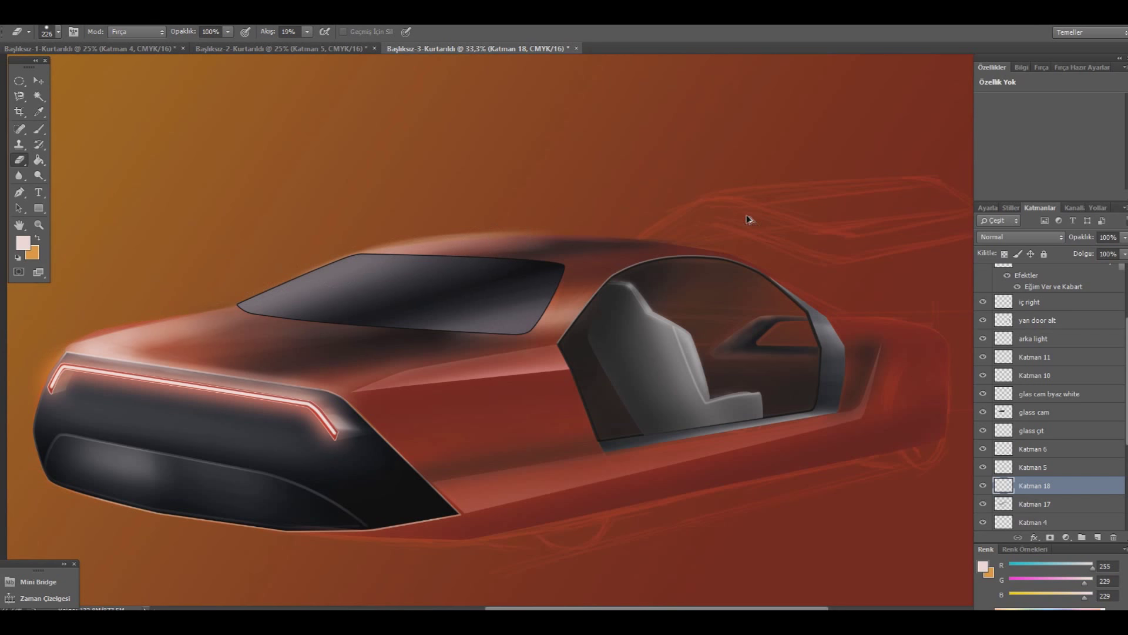
{"action": "key", "text": "ctrl+z"}
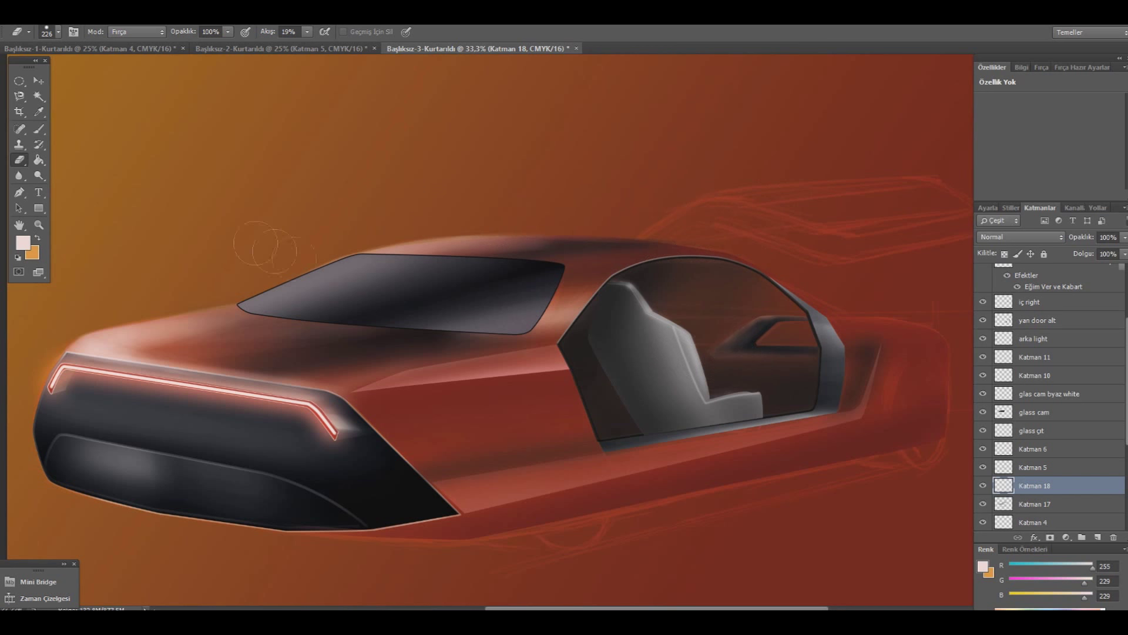
- Pick a hard round brush tip, then erase the light haze near the rear wheel arch
{"action": "key", "text": "b"}
{"action": "left_click", "coordinate": [58, 32]}
{"action": "left_click", "coordinate": [118, 123]}
{"action": "key", "text": "Return"}
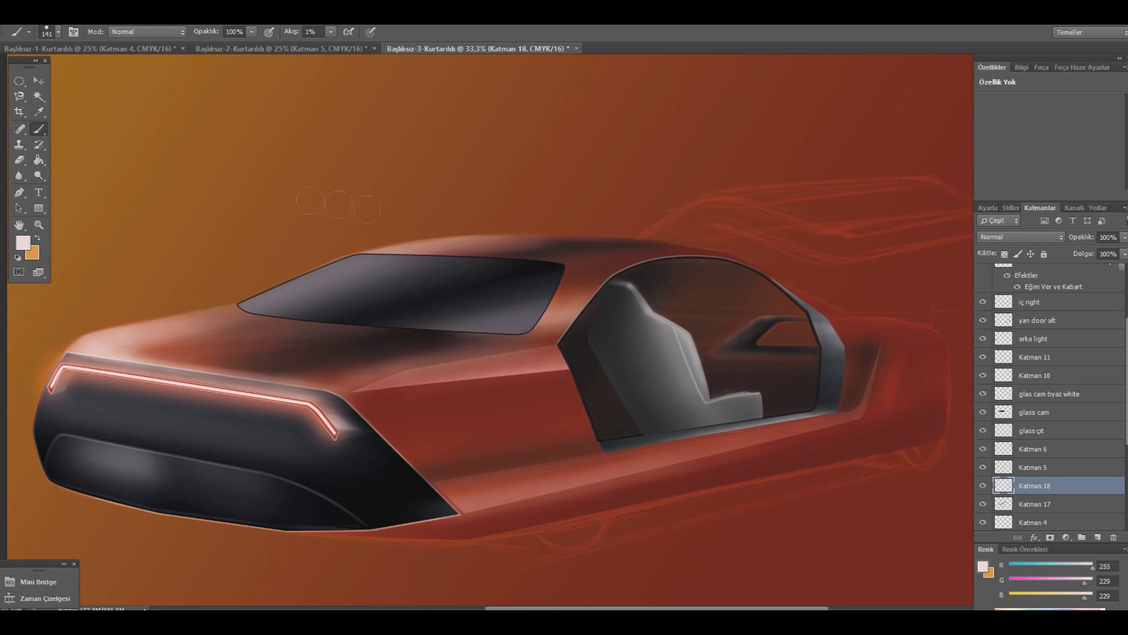
{"action": "left_click", "coordinate": [19, 159]}
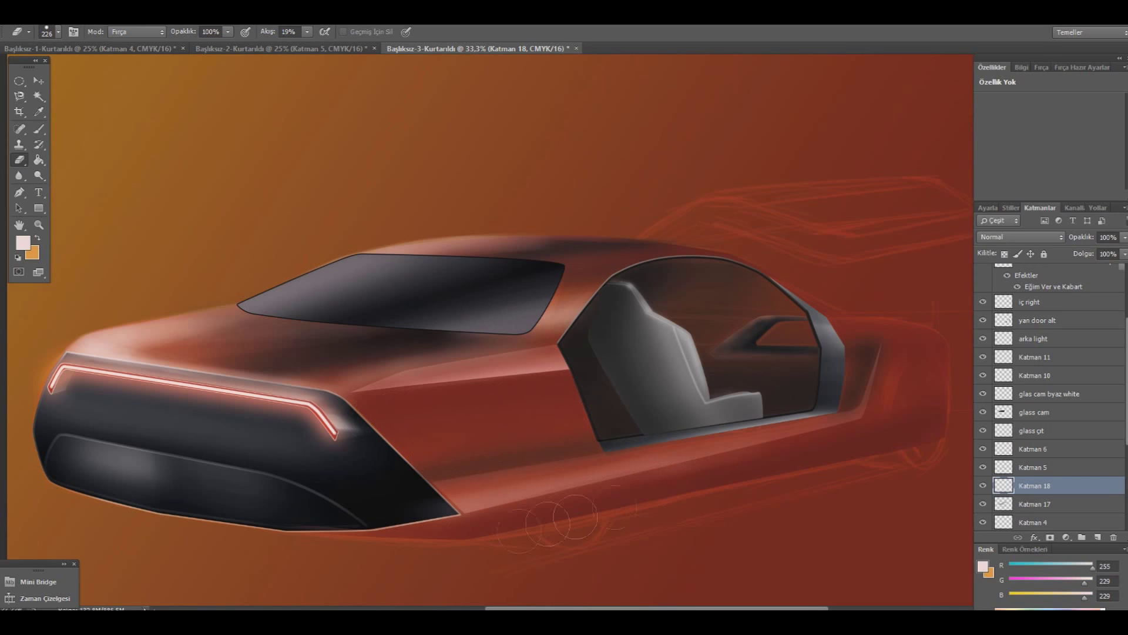
{"action": "left_click_drag", "start_coordinate": [861, 317], "coordinate": [889, 358]}
{"action": "scroll", "coordinate": [1072, 358], "scroll_direction": "up", "scroll_amount": 2}
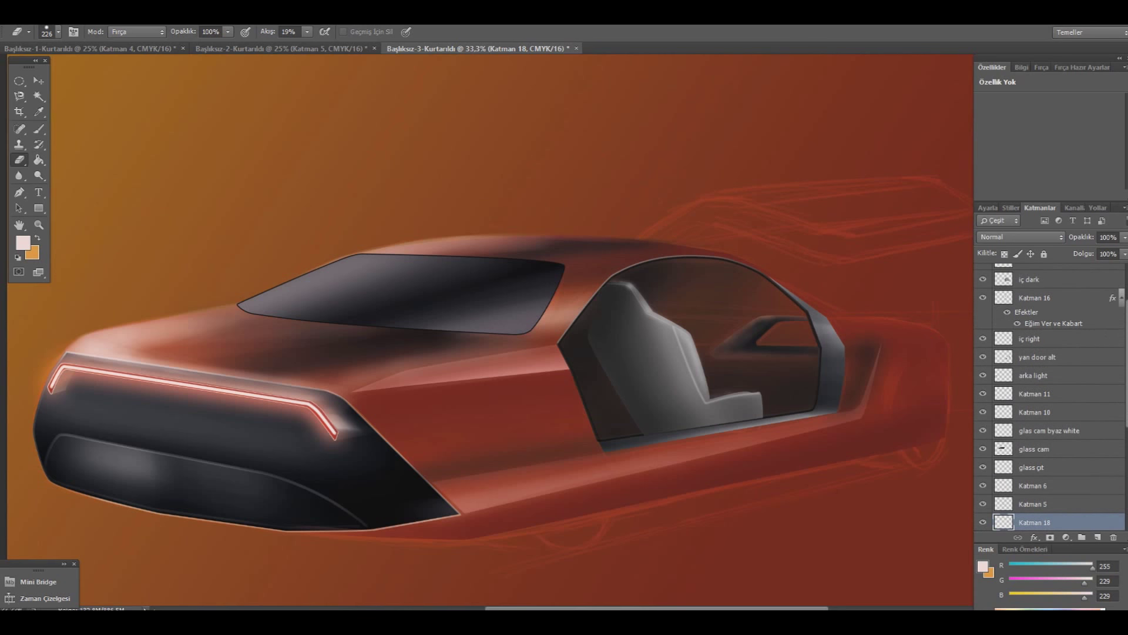
- Add a new layer above the seat layer and draw an elliptical selection around the wheel
{"action": "scroll", "coordinate": [1122, 304], "scroll_direction": "up", "scroll_amount": 3}
{"action": "left_click", "coordinate": [1008, 286]}
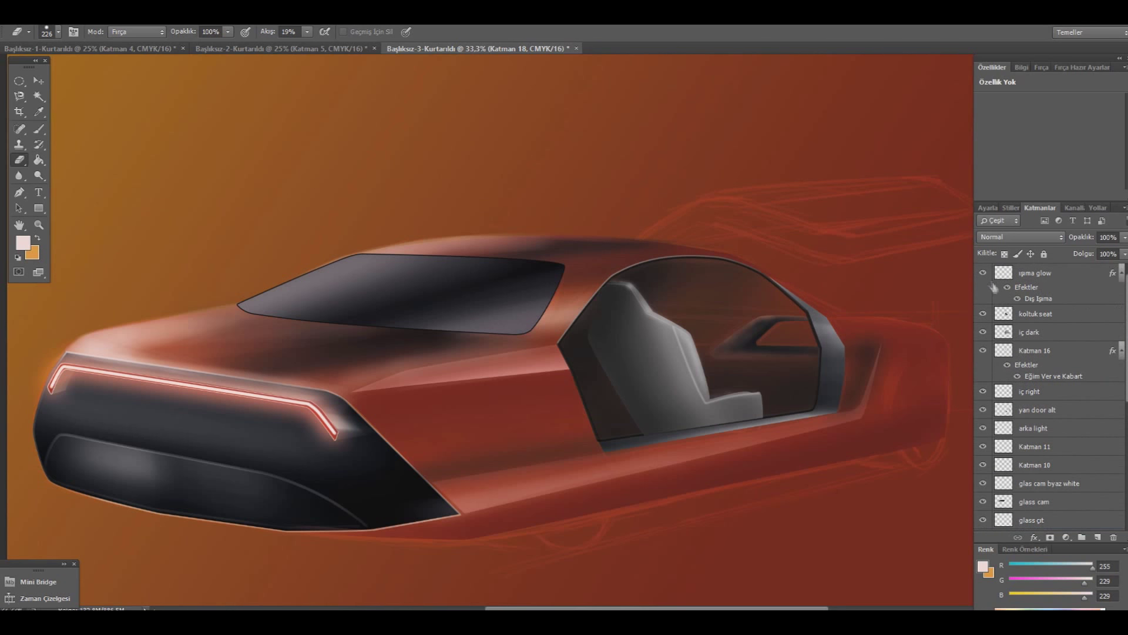
{"action": "left_click", "coordinate": [1027, 315]}
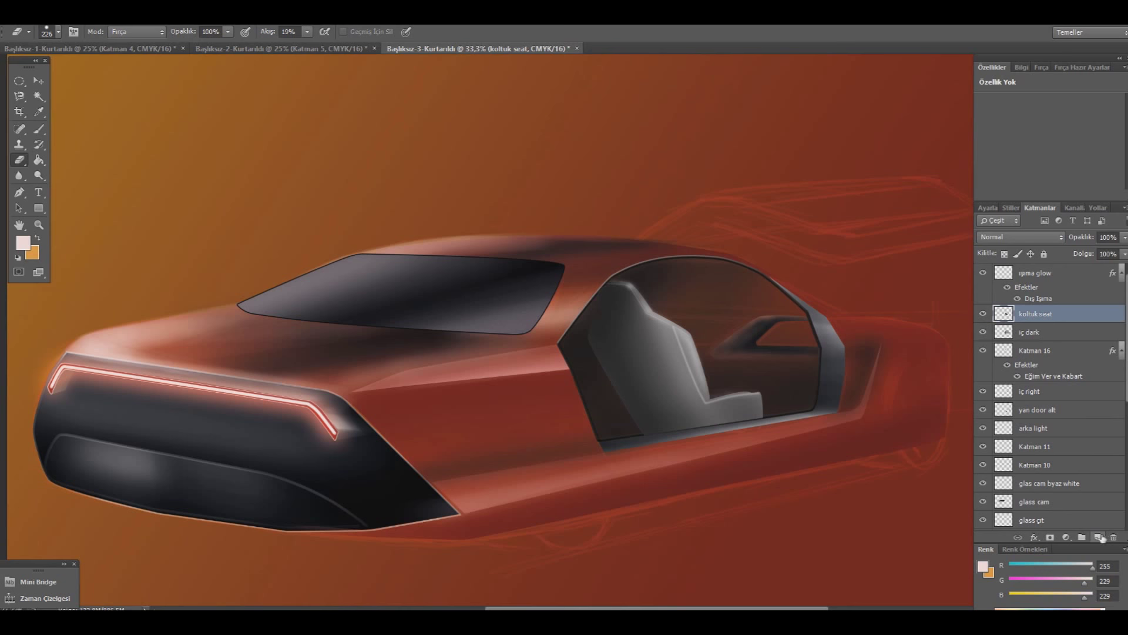
{"action": "left_click", "coordinate": [1097, 538]}
{"action": "left_click", "coordinate": [19, 80]}
{"action": "left_click_drag", "start_coordinate": [891, 466], "coordinate": [950, 345]}
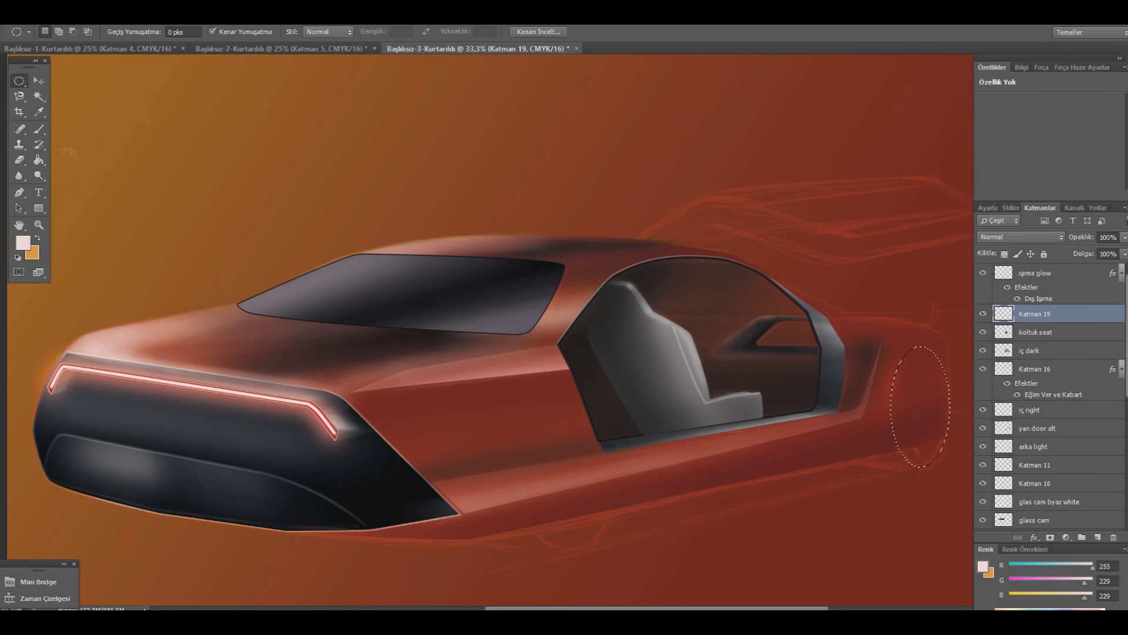
- Set a 5 px brush with slightly higher flow and a near-black foreground sampled from the car
{"action": "left_click", "coordinate": [39, 128]}
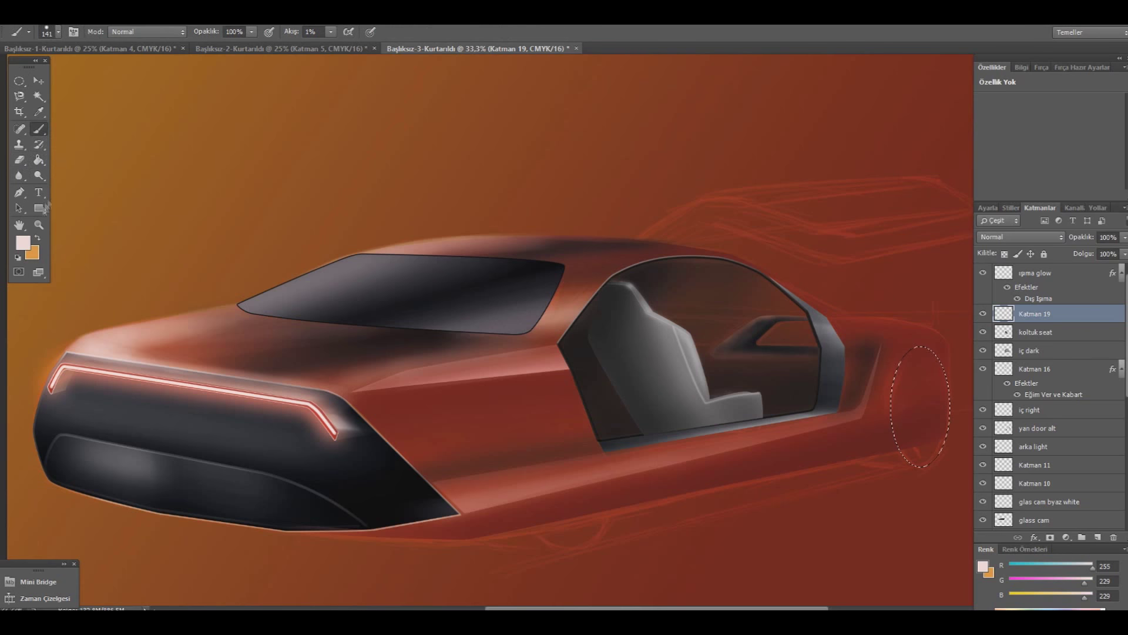
{"action": "left_click", "coordinate": [53, 32]}
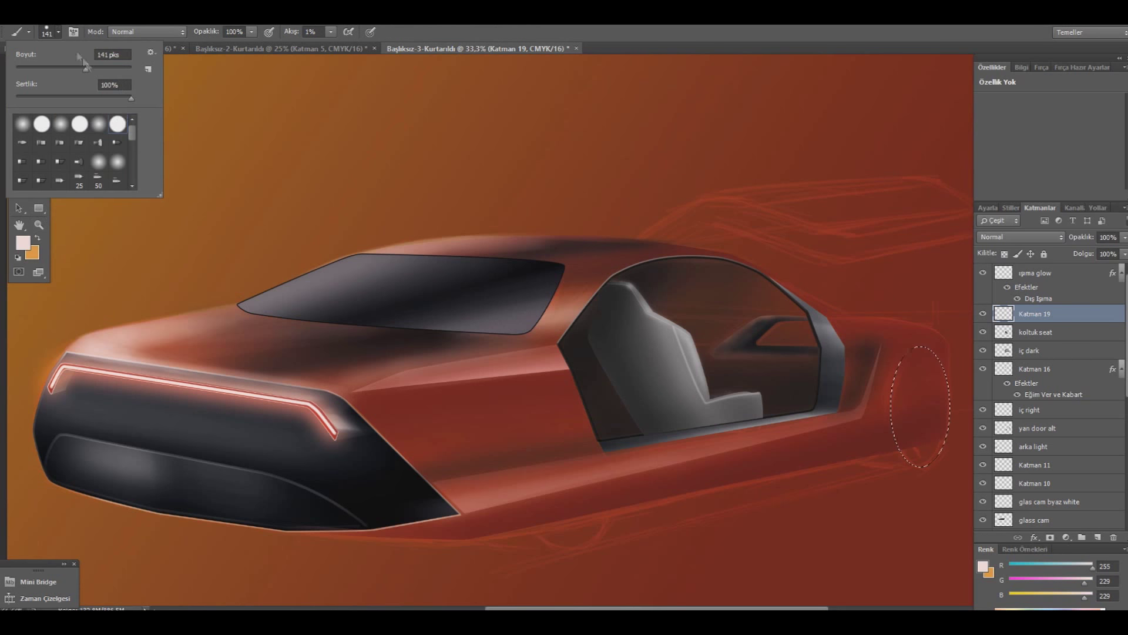
{"action": "left_click_drag", "start_coordinate": [86, 69], "coordinate": [47, 69]}
{"action": "type", "text": "50"}
{"action": "left_click_drag", "start_coordinate": [329, 33], "coordinate": [336, 48]}
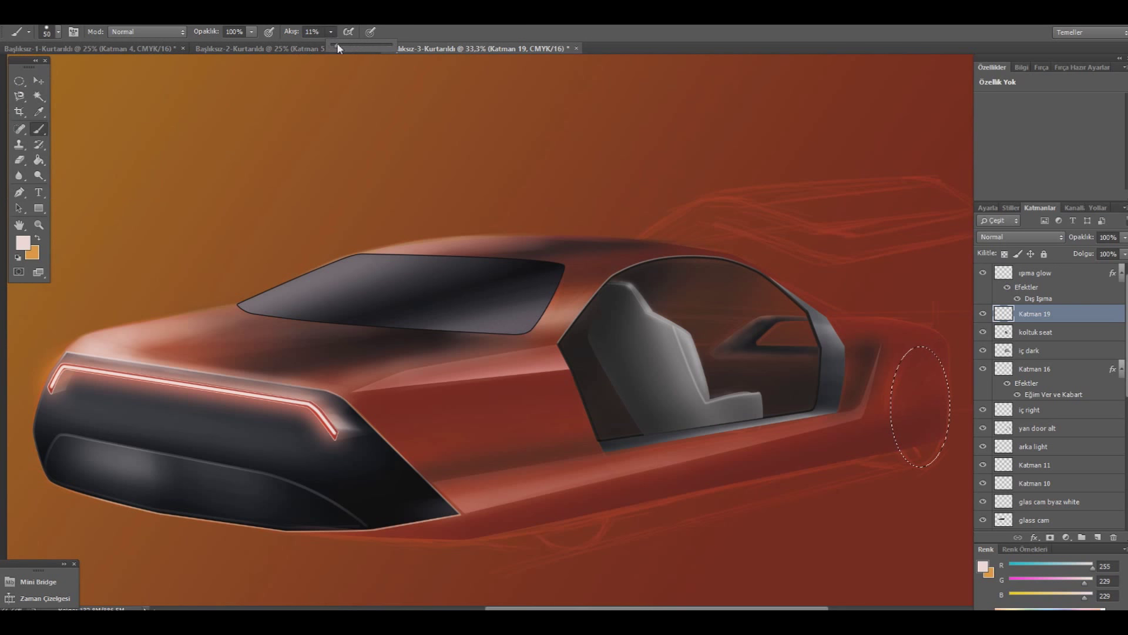
{"action": "left_click", "coordinate": [23, 242]}
{"action": "left_click_drag", "start_coordinate": [638, 544], "coordinate": [633, 559]}
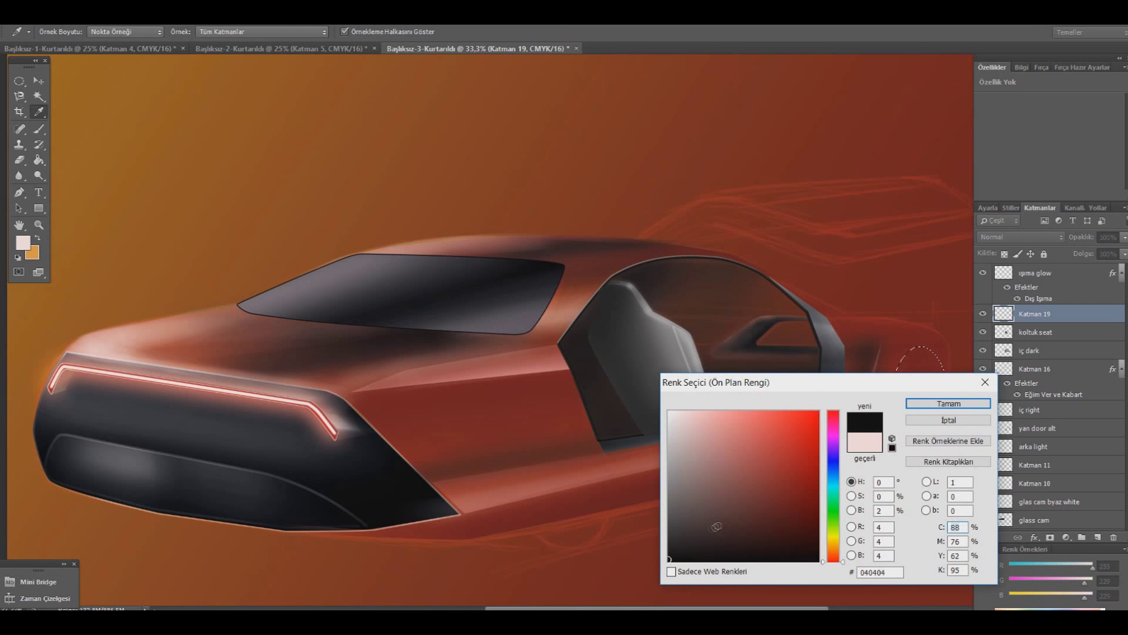
{"action": "left_click", "coordinate": [949, 403]}
{"action": "key", "text": "p"}
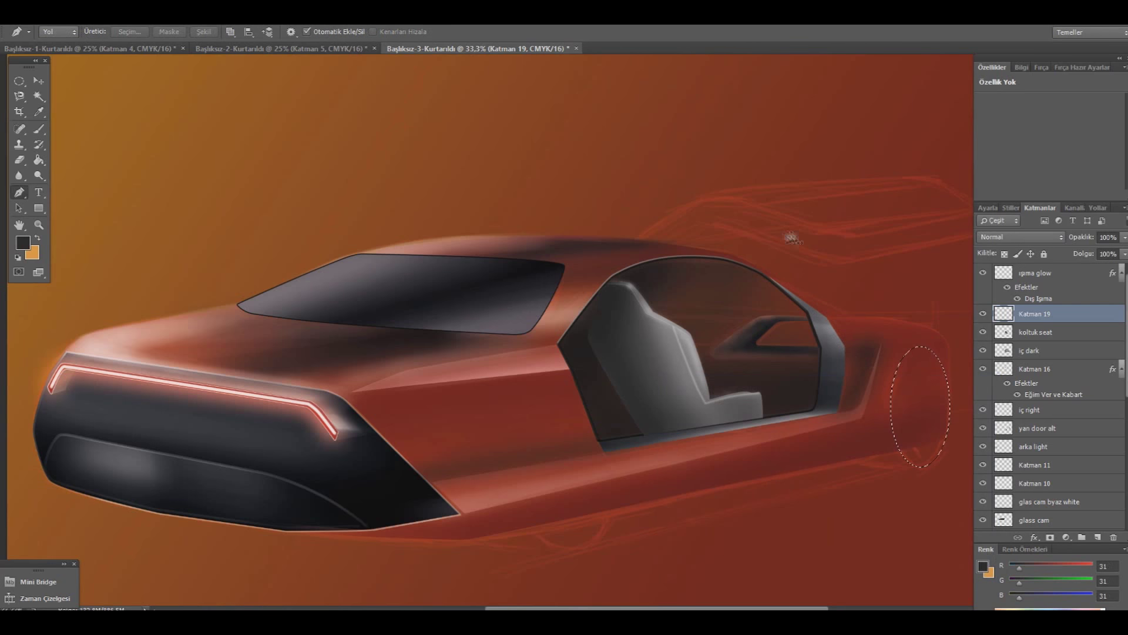
{"action": "right_click", "coordinate": [833, 276]}
- Stroke the wheel ellipse with a 3 px near-black outline and deselect
{"action": "key", "text": "m"}
{"action": "right_click", "coordinate": [835, 323]}
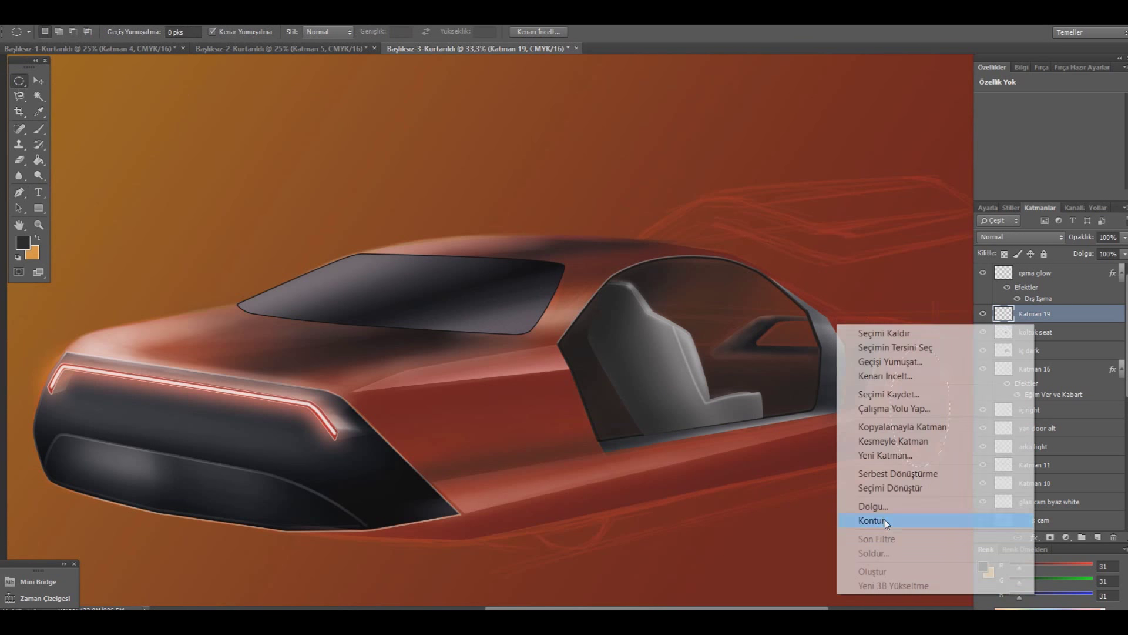
{"action": "left_click", "coordinate": [873, 521]}
{"action": "type", "text": "30"}
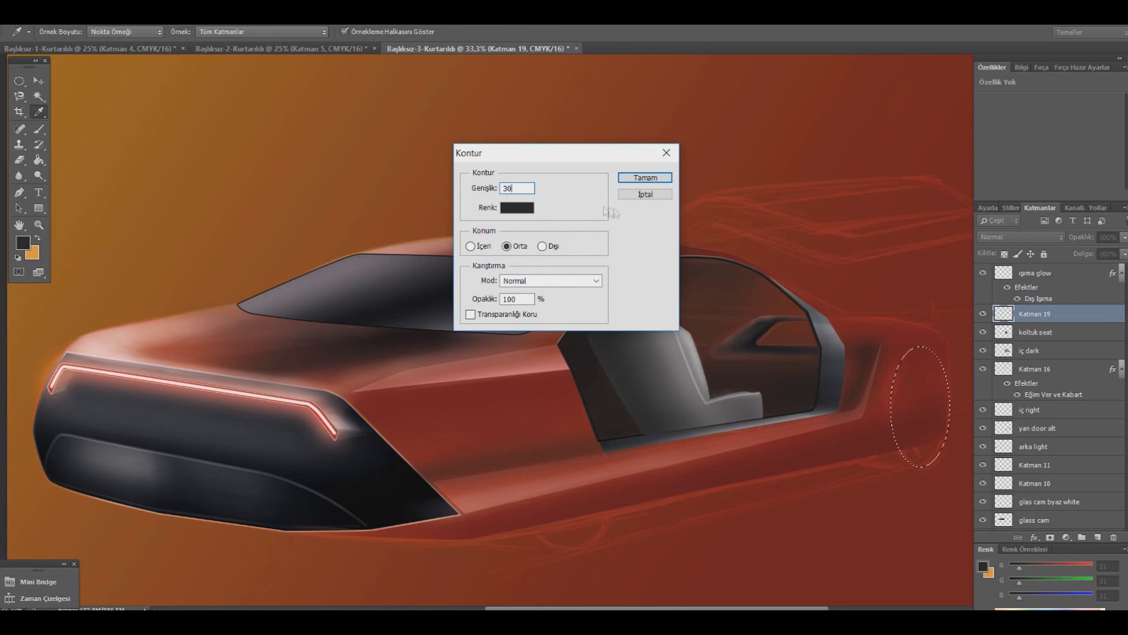
{"action": "left_click", "coordinate": [646, 178]}
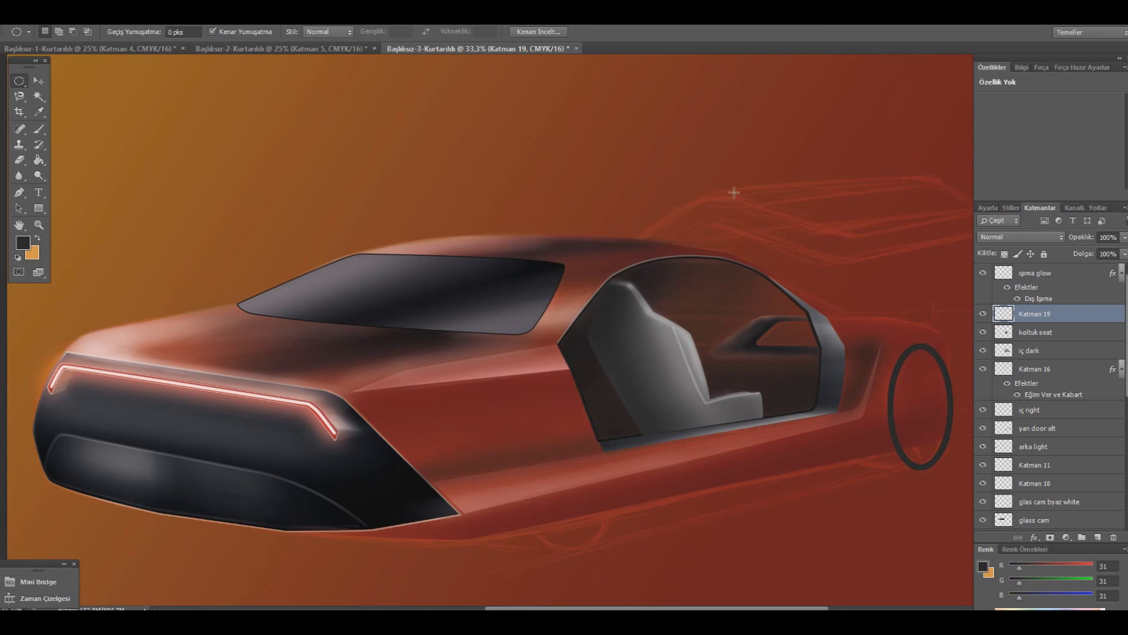
{"action": "key", "text": "ctrl+d"}
- Free Transform the ring, skewing and narrowing it to match the car's perspective
{"action": "left_click", "coordinate": [62, 18]}
{"action": "left_click", "coordinate": [106, 292]}
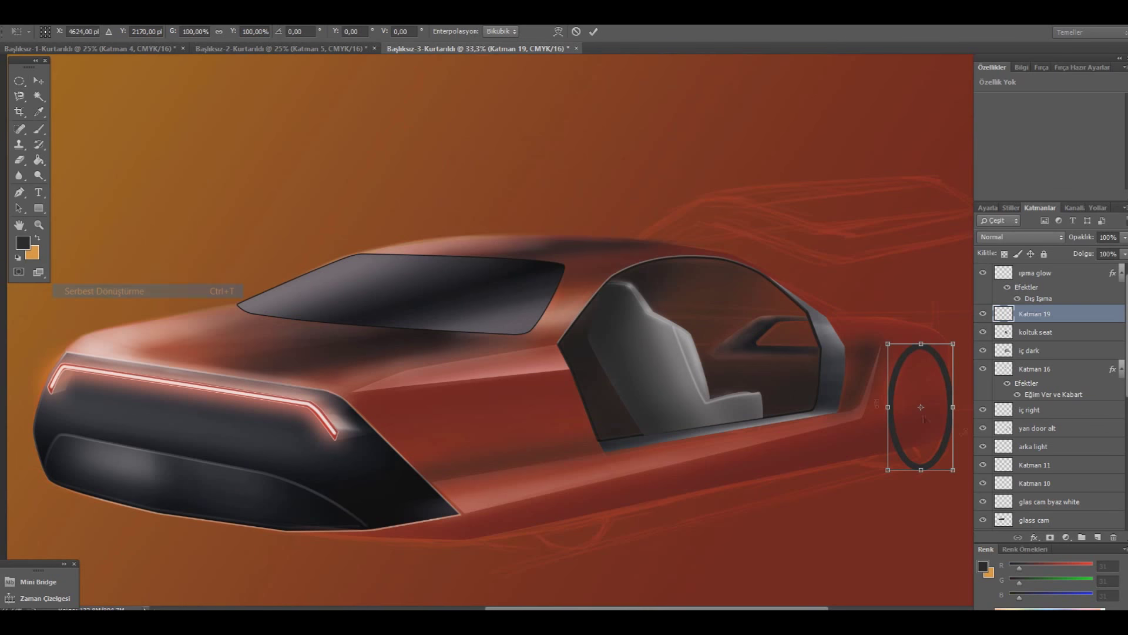
{"action": "left_click_drag", "start_coordinate": [890, 480], "coordinate": [890, 478]}
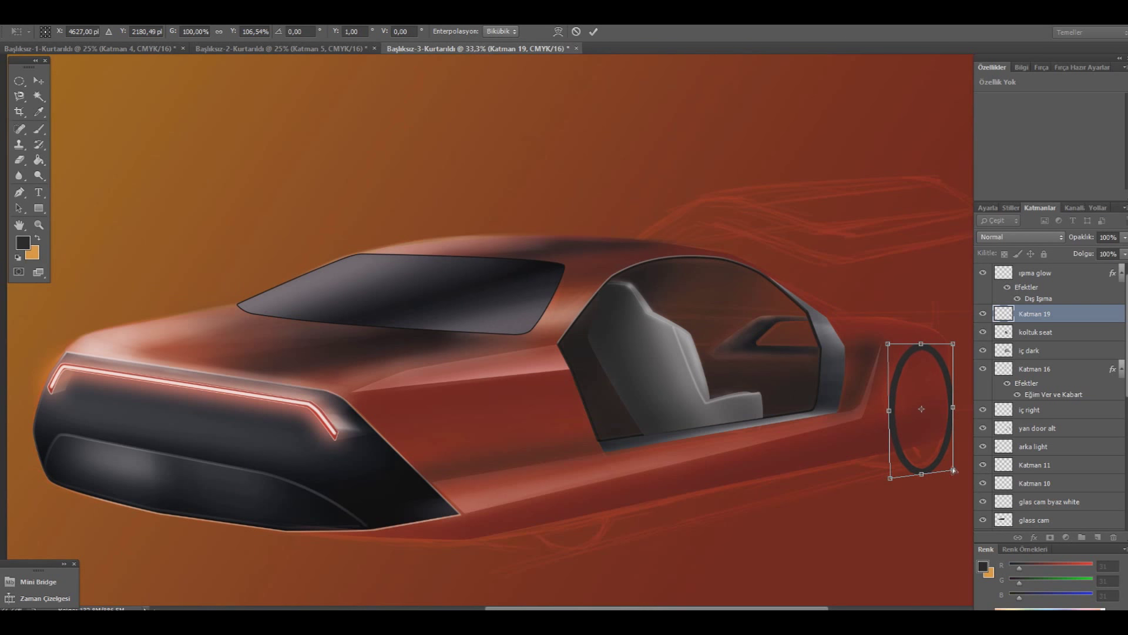
{"action": "left_click_drag", "start_coordinate": [890, 479], "coordinate": [894, 471]}
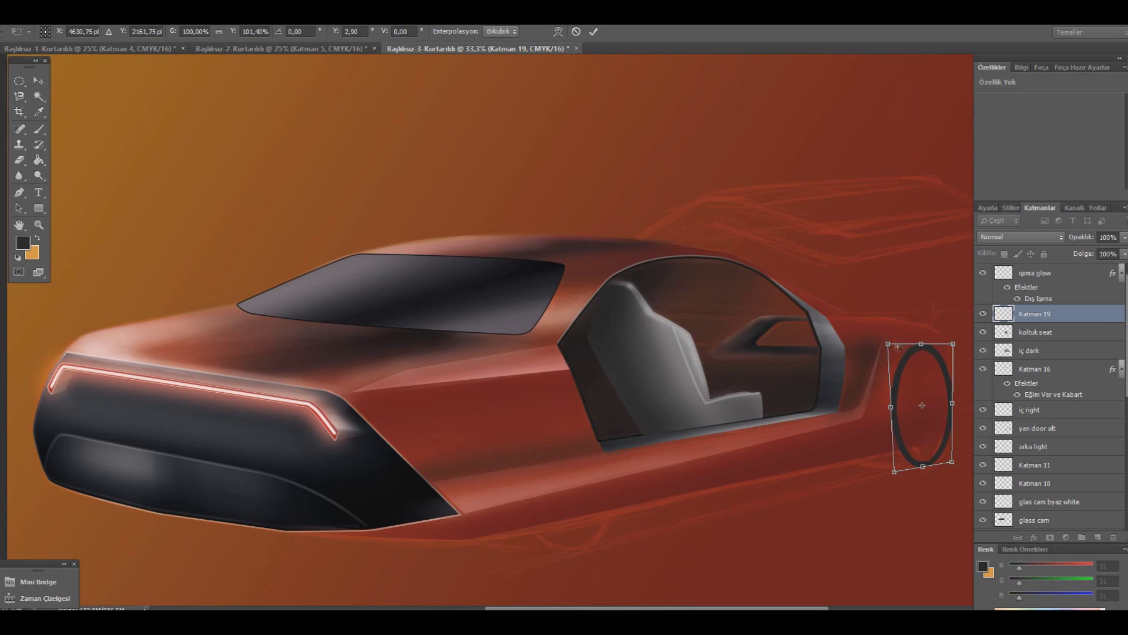
{"action": "left_click_drag", "start_coordinate": [888, 343], "coordinate": [935, 378]}
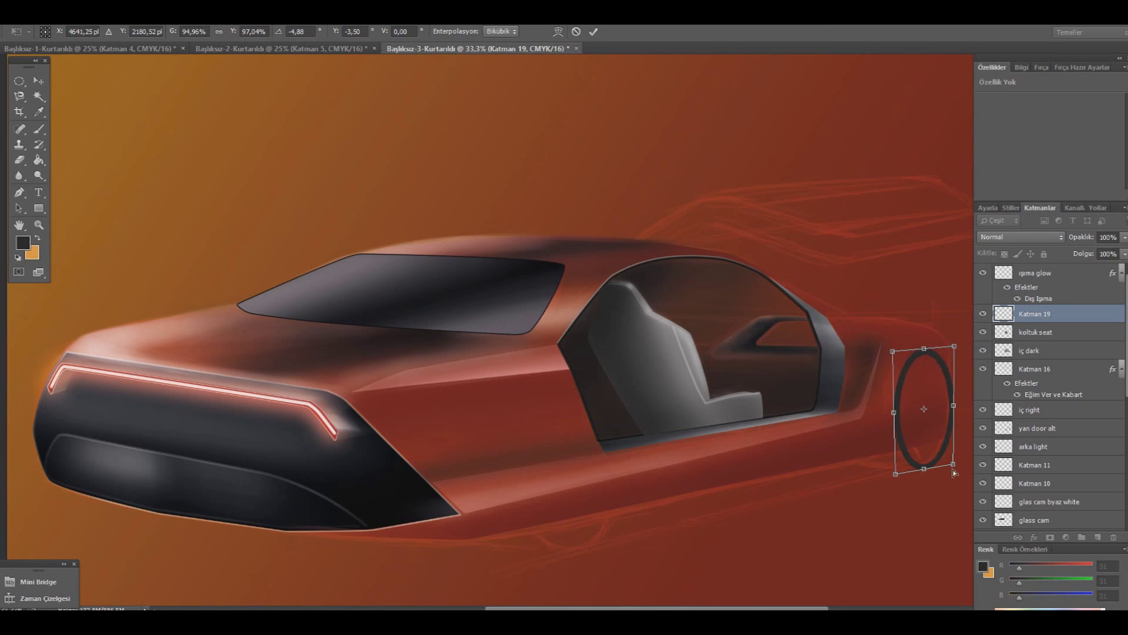
{"action": "left_click_drag", "start_coordinate": [895, 358], "coordinate": [895, 357]}
{"action": "left_click_drag", "start_coordinate": [957, 403], "coordinate": [956, 402]}
{"action": "key", "text": "v"}
{"action": "left_click", "coordinate": [508, 244]}
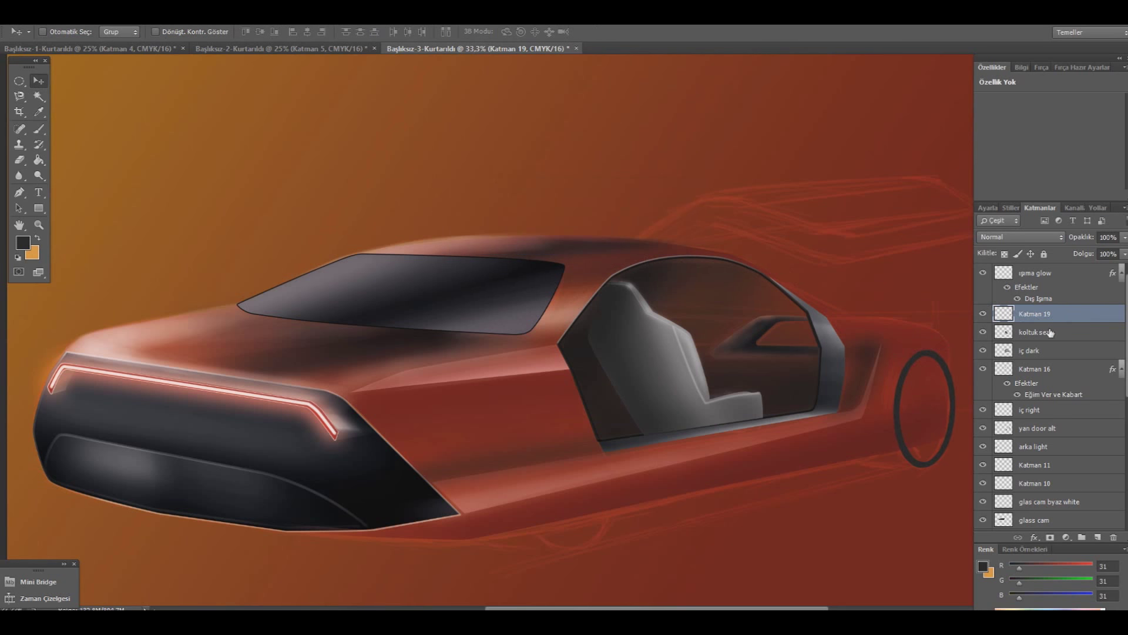
- Duplicate the wheel ring and give the copy a dark Color Overlay layer style
{"action": "left_click_drag", "start_coordinate": [926, 375], "coordinate": [852, 315]}
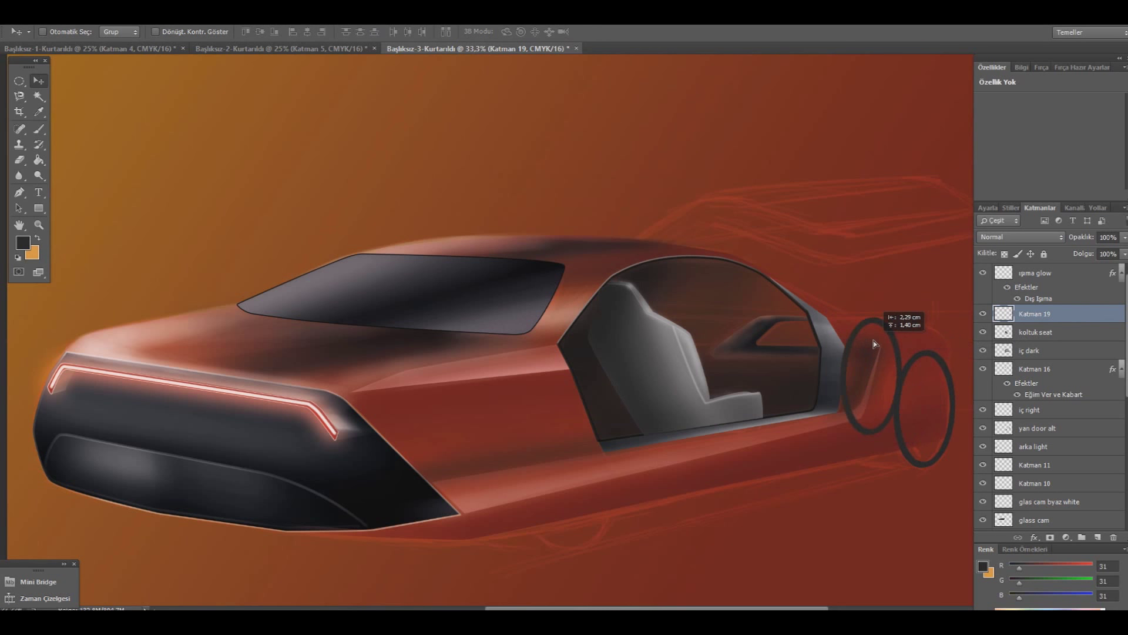
{"action": "right_click", "coordinate": [859, 306]}
{"action": "right_click", "coordinate": [1064, 313]}
{"action": "left_click", "coordinate": [944, 112]}
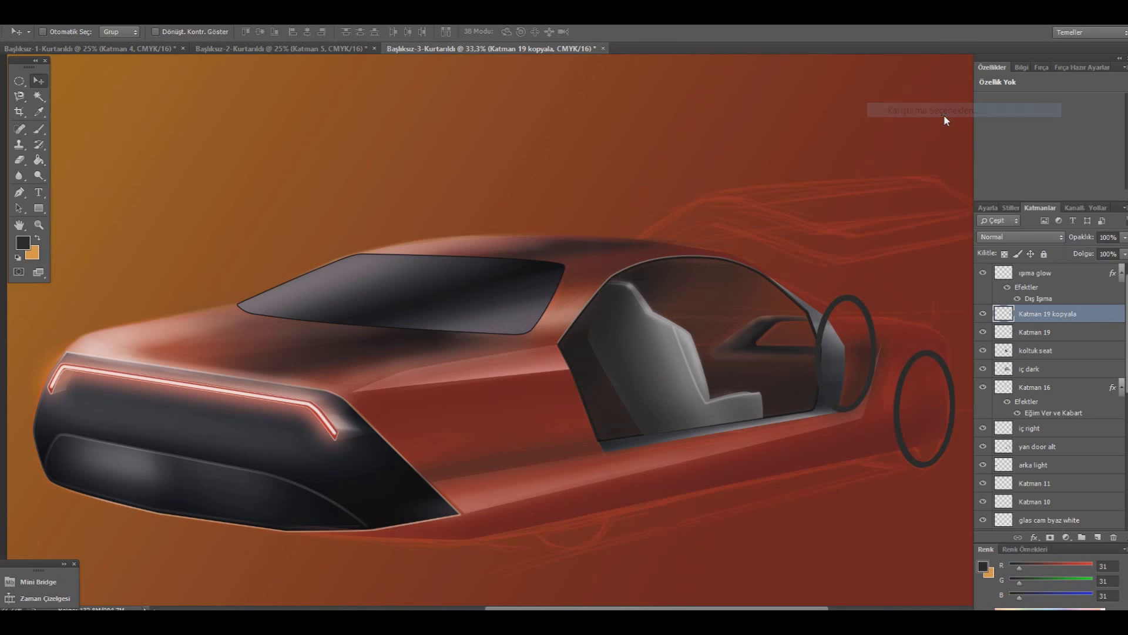
{"action": "left_click", "coordinate": [774, 408]}
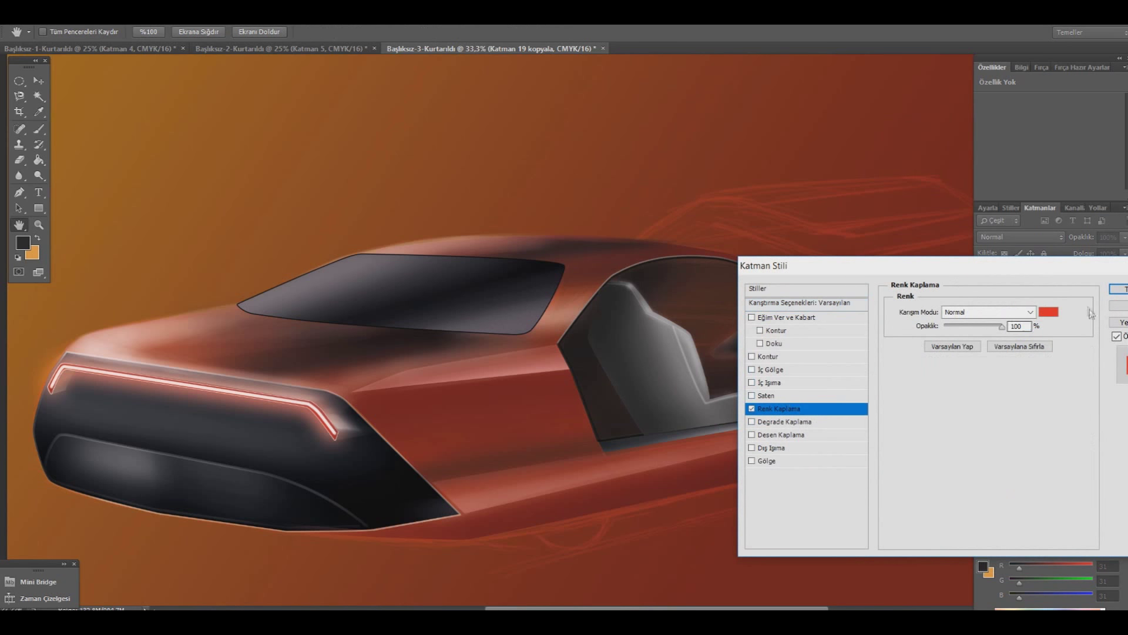
{"action": "left_click", "coordinate": [1048, 311]}
{"action": "left_click", "coordinate": [646, 533]}
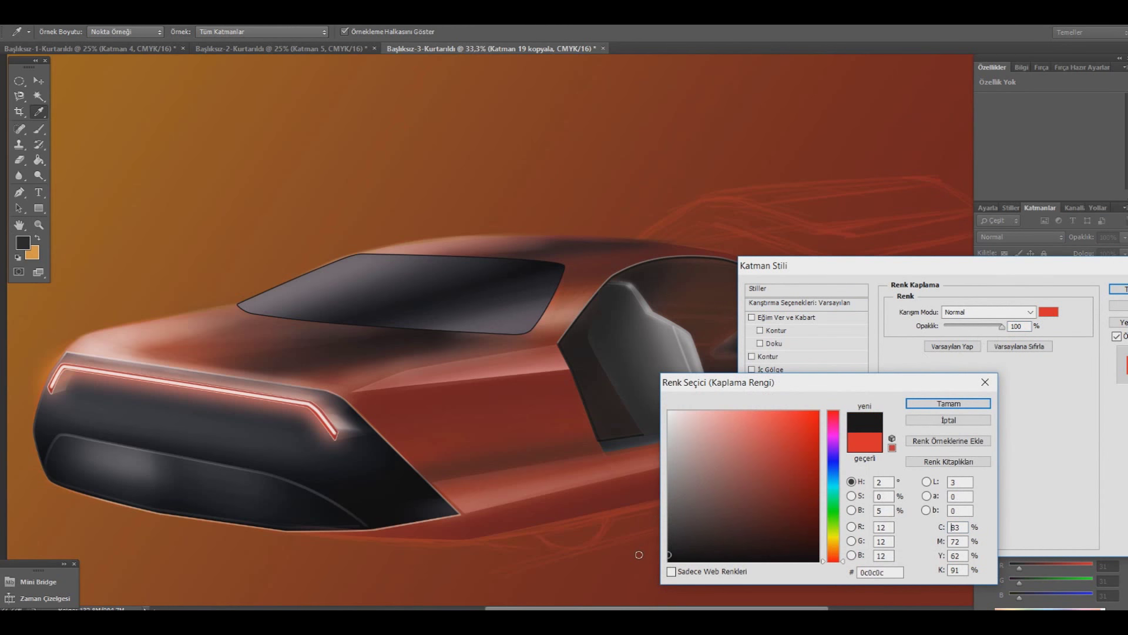
{"action": "left_click", "coordinate": [948, 403]}
{"action": "left_click", "coordinate": [1118, 289]}
- Move the copy onto the wheel ring and transform it slightly larger and wider
{"action": "left_click_drag", "start_coordinate": [870, 355], "coordinate": [938, 411]}
{"action": "left_click", "coordinate": [68, 14]}
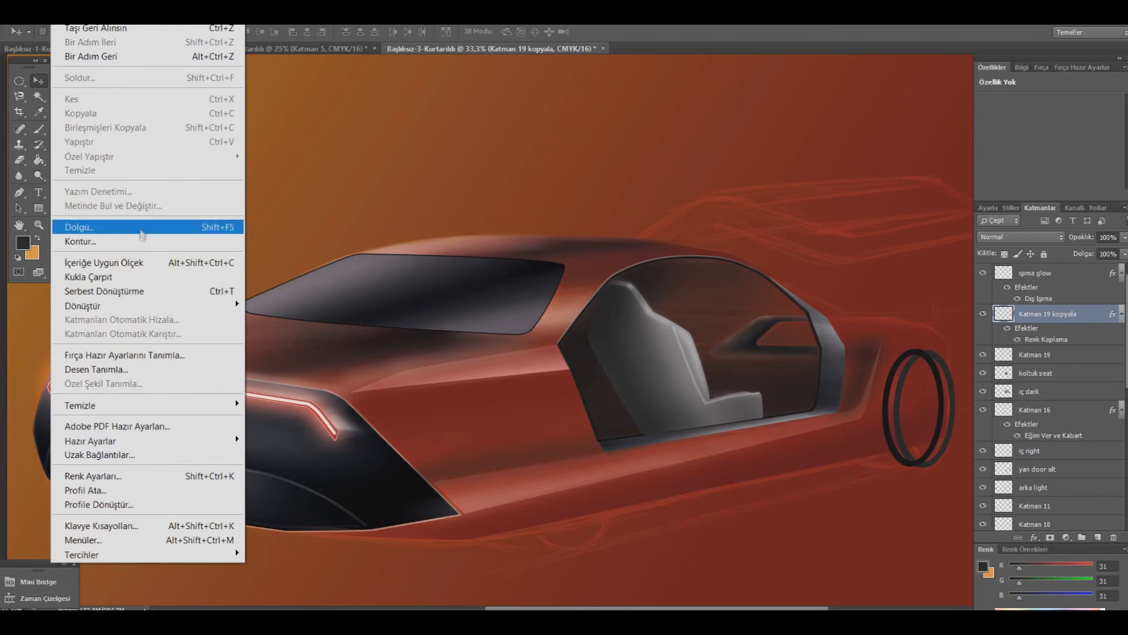
{"action": "left_click", "coordinate": [147, 291]}
{"action": "left_click_drag", "start_coordinate": [949, 345], "coordinate": [950, 341]}
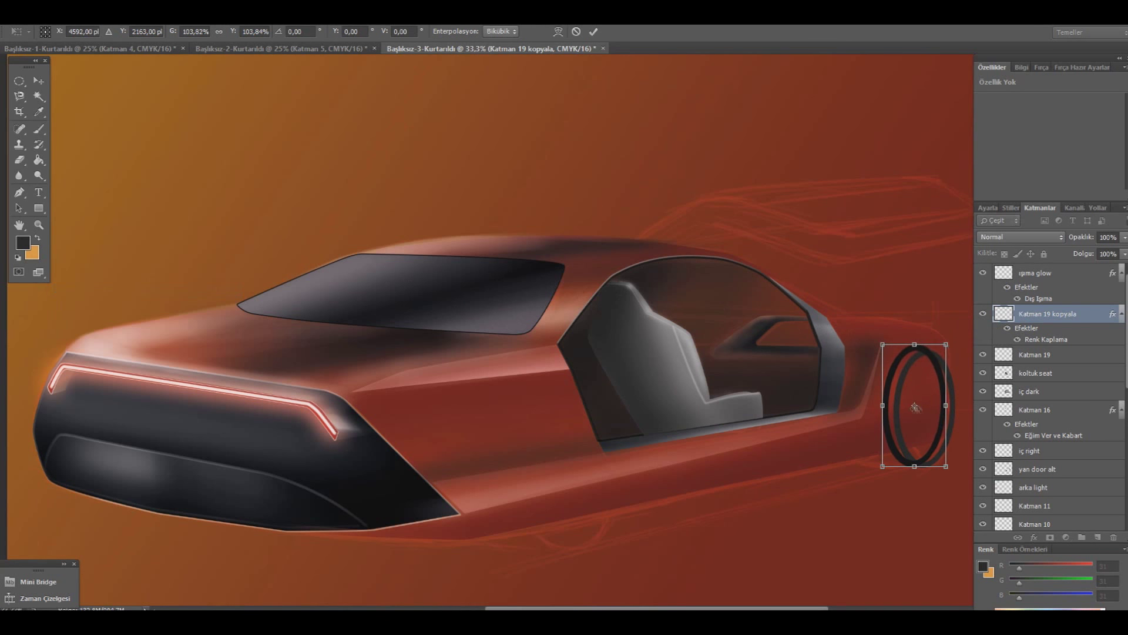
{"action": "left_click_drag", "start_coordinate": [945, 404], "coordinate": [958, 405]}
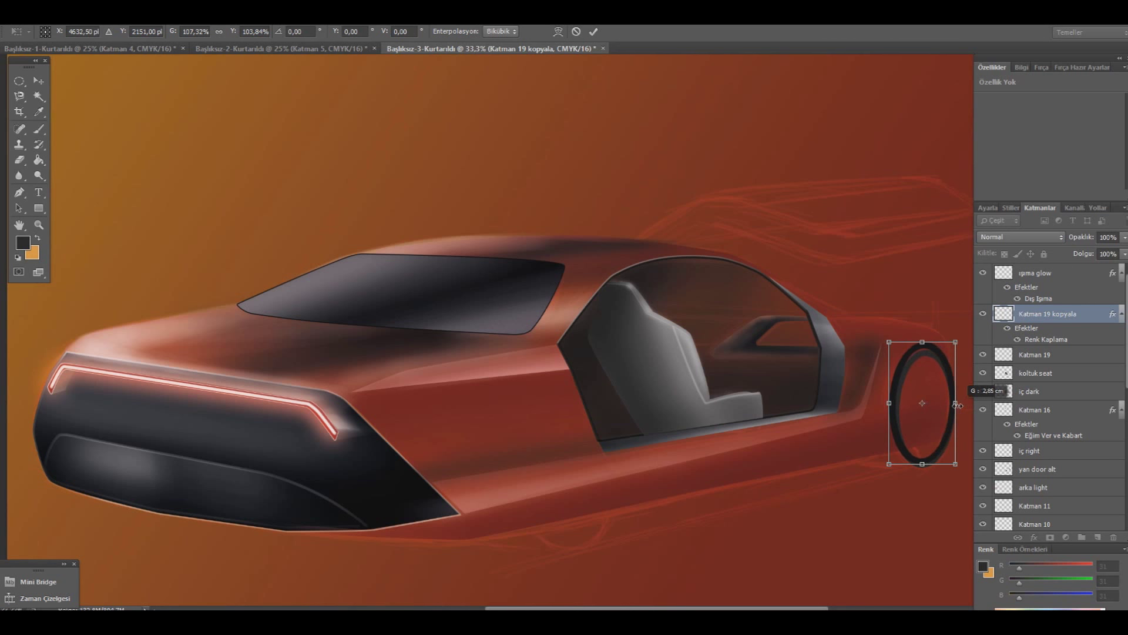
{"action": "left_click_drag", "start_coordinate": [962, 405], "coordinate": [958, 406]}
{"action": "key", "text": "v"}
{"action": "key", "text": "Return"}
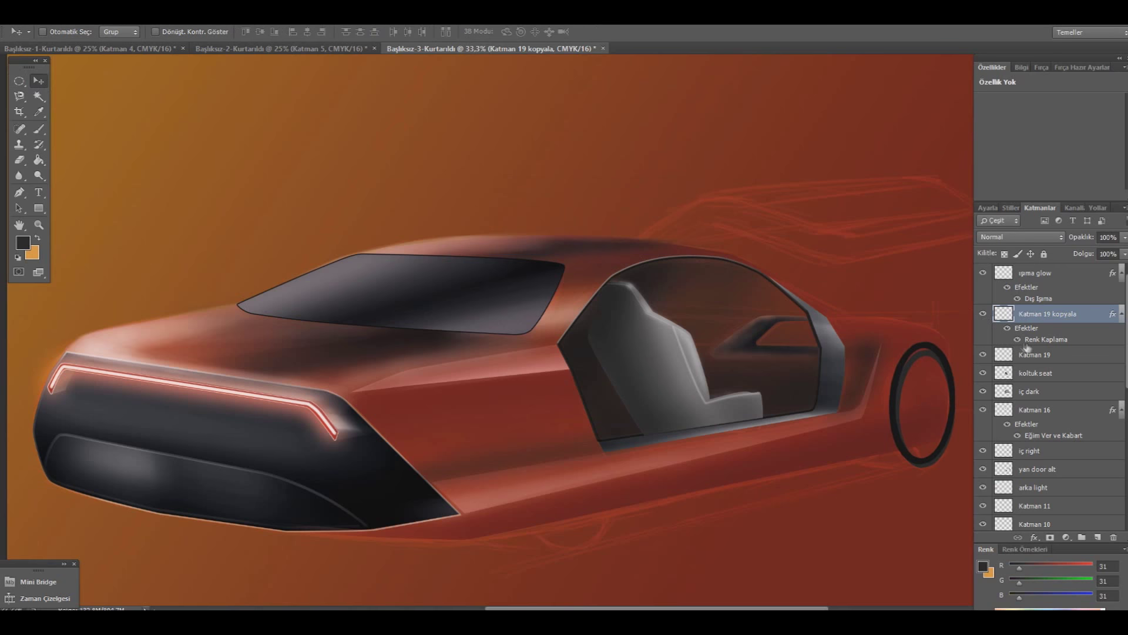
- Move Katman 19 above its copy and add new layer Katman 20 above koltuk seat
{"action": "left_click_drag", "start_coordinate": [1038, 361], "coordinate": [1004, 326]}
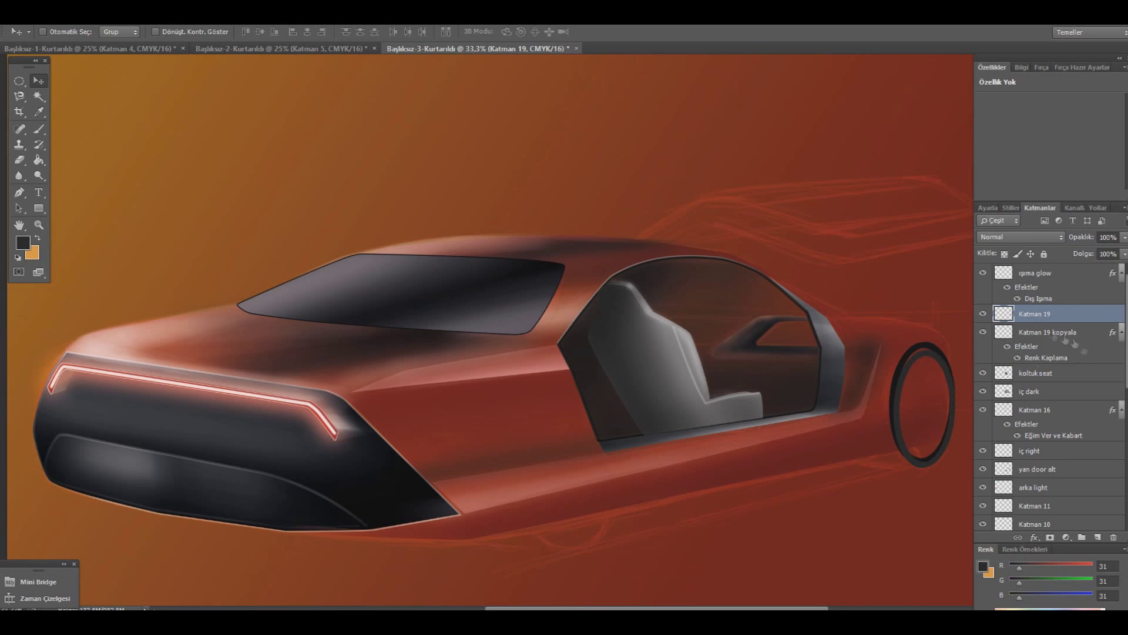
{"action": "left_click", "coordinate": [1028, 379]}
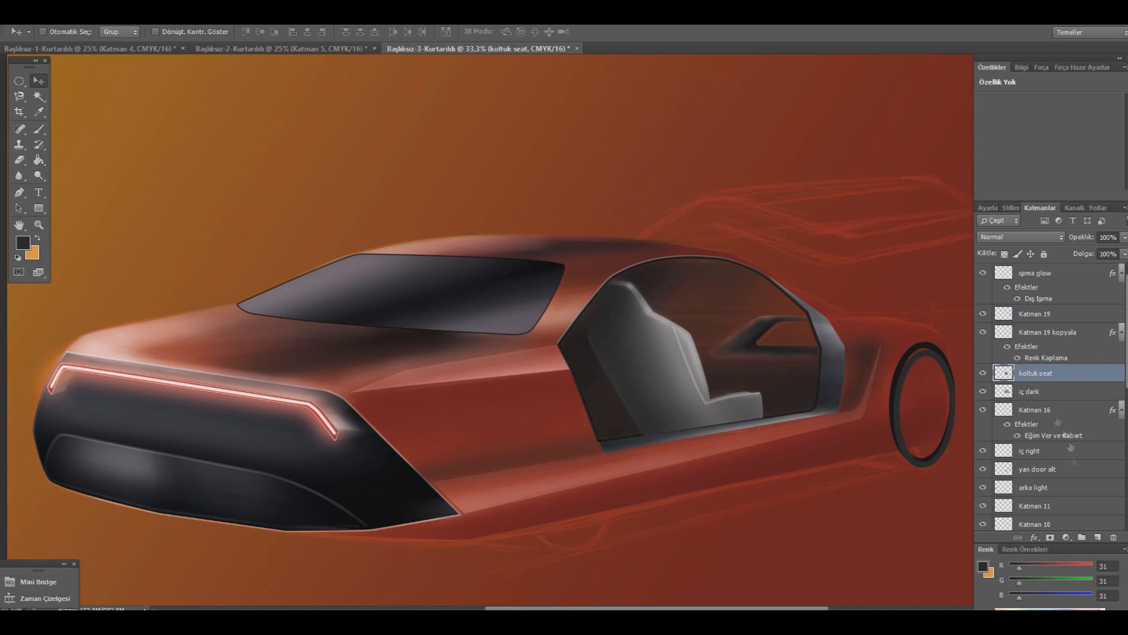
{"action": "left_click", "coordinate": [1097, 538]}
{"action": "left_click", "coordinate": [19, 192]}
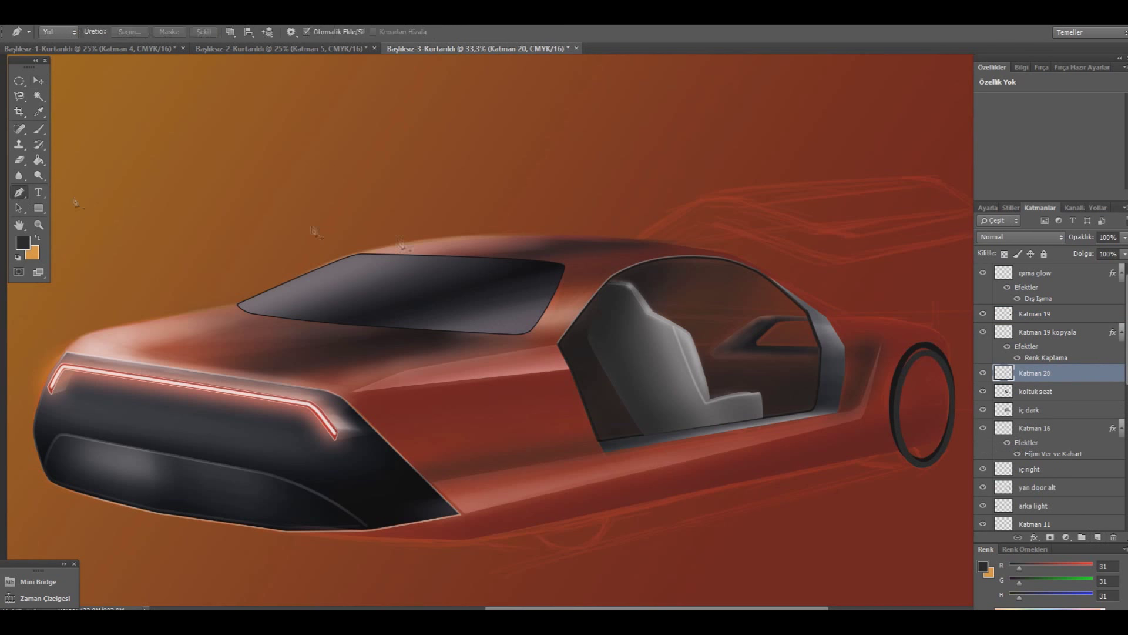
- Place Pen anchors from the wheel along the car's underside to the rear bumper corner
{"action": "left_click", "coordinate": [892, 420]}
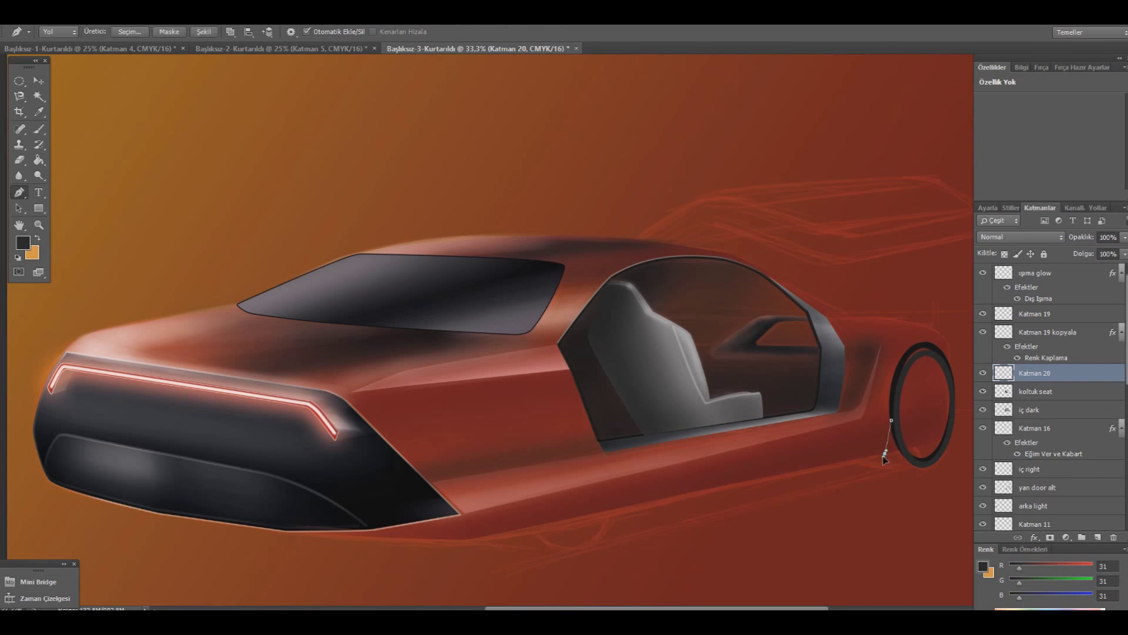
{"action": "left_click", "coordinate": [613, 510]}
{"action": "left_click_drag", "start_coordinate": [879, 446], "coordinate": [882, 451]}
{"action": "left_click", "coordinate": [465, 540]}
{"action": "left_click_drag", "start_coordinate": [300, 535], "coordinate": [286, 533]}
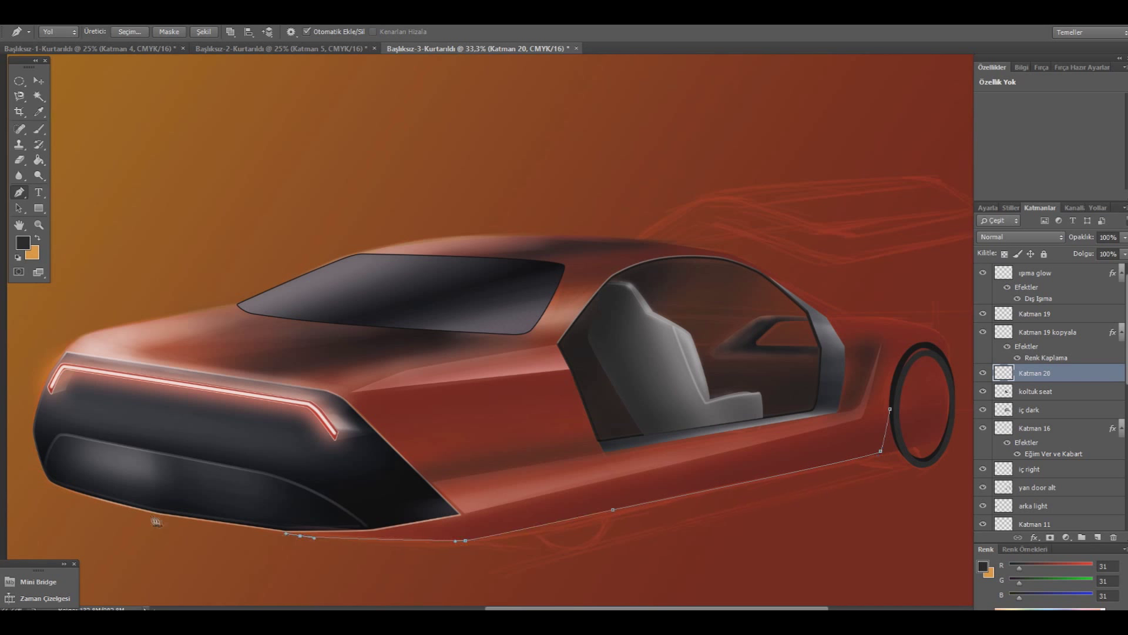
{"action": "left_click_drag", "start_coordinate": [127, 511], "coordinate": [164, 519]}
{"action": "left_click", "coordinate": [299, 536], "text": "ctrl"}
{"action": "left_click_drag", "start_coordinate": [88, 505], "coordinate": [78, 497]}
{"action": "left_click_drag", "start_coordinate": [165, 519], "coordinate": [157, 526]}
{"action": "left_click", "coordinate": [151, 520], "text": "ctrl"}
- Refine the rear-end points and draw the shadow's lower edge, closing the path at its start
{"action": "left_click", "coordinate": [248, 532]}
{"action": "left_click_drag", "start_coordinate": [274, 535], "coordinate": [272, 538]}
{"action": "left_click_drag", "start_coordinate": [68, 528], "coordinate": [67, 522]}
{"action": "left_click", "coordinate": [121, 518]}
{"action": "left_click_drag", "start_coordinate": [63, 519], "coordinate": [67, 520]}
{"action": "left_click_drag", "start_coordinate": [54, 529], "coordinate": [47, 527]}
{"action": "left_click_drag", "start_coordinate": [307, 564], "coordinate": [325, 563]}
{"action": "left_click", "coordinate": [229, 529]}
{"action": "left_click", "coordinate": [168, 545]}
{"action": "left_click_drag", "start_coordinate": [327, 562], "coordinate": [359, 572]}
{"action": "left_click", "coordinate": [46, 524]}
- Add points and bow the lower shadow curve downward, smoothing its left end
{"action": "left_click_drag", "start_coordinate": [169, 545], "coordinate": [171, 544]}
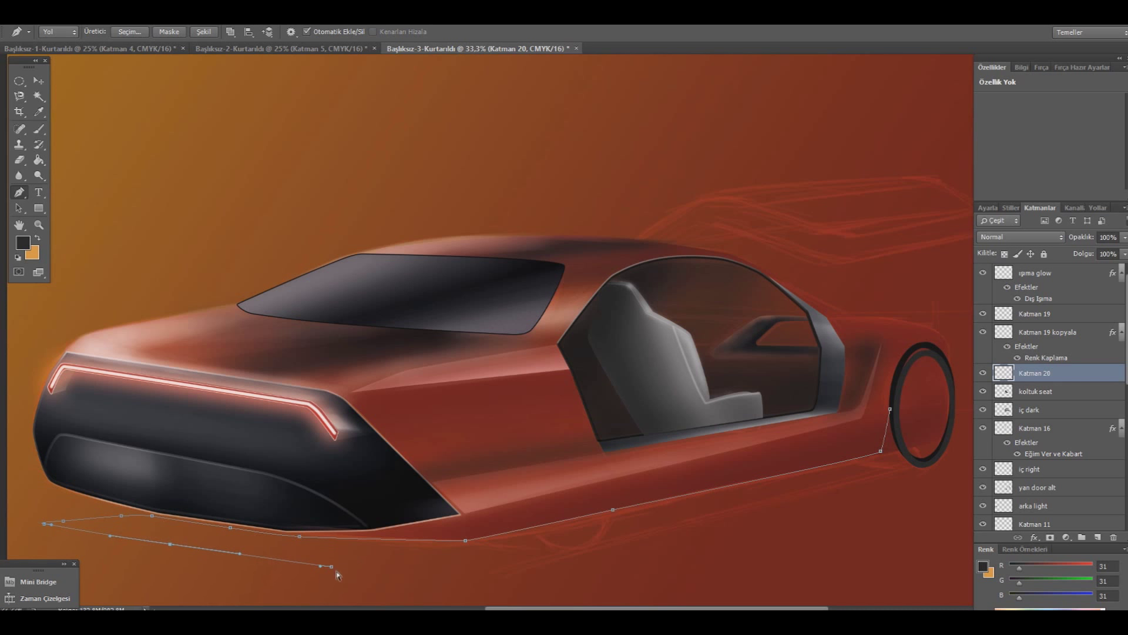
{"action": "left_click", "coordinate": [388, 544]}
{"action": "left_click", "coordinate": [347, 569]}
{"action": "left_click_drag", "start_coordinate": [170, 544], "coordinate": [171, 550]}
{"action": "left_click_drag", "start_coordinate": [348, 570], "coordinate": [351, 573]}
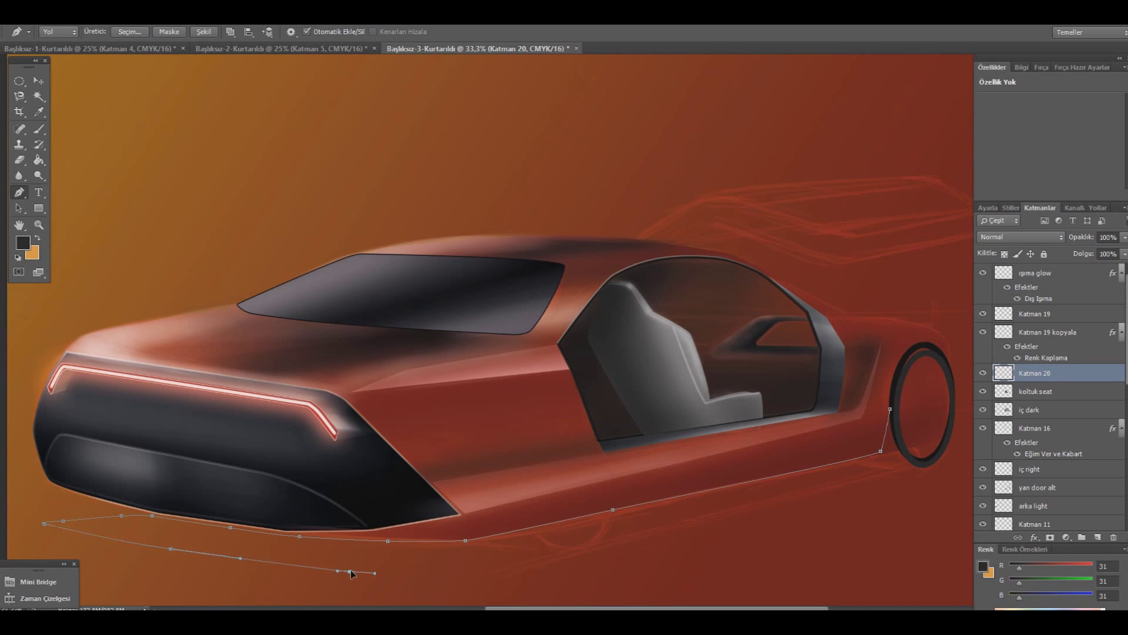
{"action": "left_click_drag", "start_coordinate": [171, 549], "coordinate": [173, 546]}
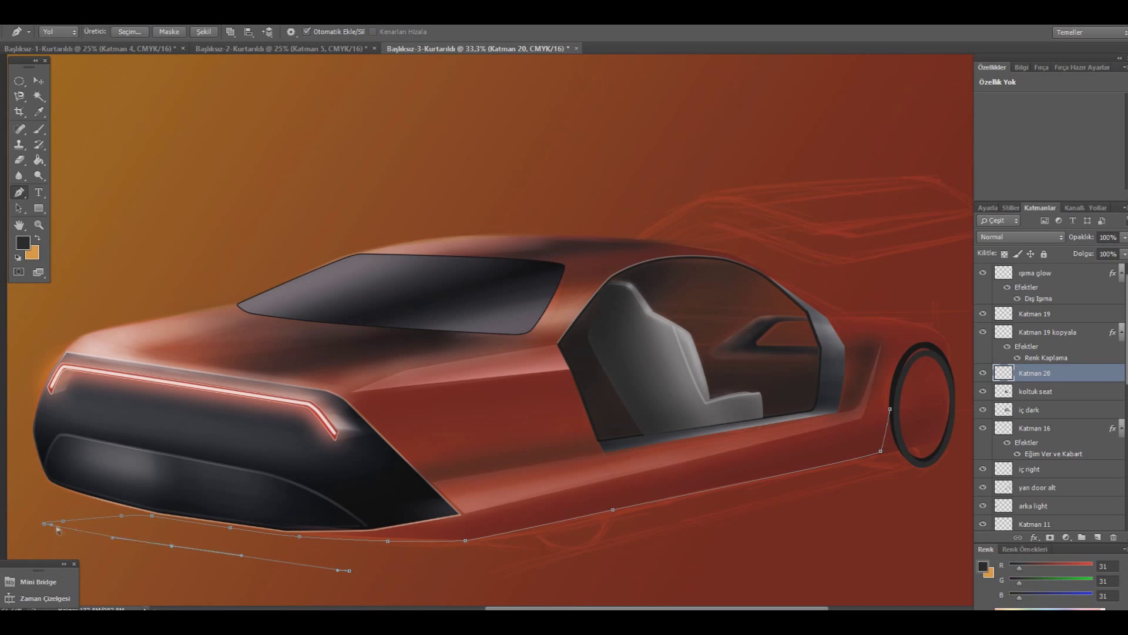
{"action": "left_click_drag", "start_coordinate": [52, 524], "coordinate": [68, 517]}
{"action": "left_click_drag", "start_coordinate": [75, 524], "coordinate": [49, 527]}
- Redraw the lower edge with curved points running right and hook it up to the wheel
{"action": "left_click_drag", "start_coordinate": [312, 564], "coordinate": [337, 566]}
{"action": "left_click_drag", "start_coordinate": [497, 565], "coordinate": [525, 565]}
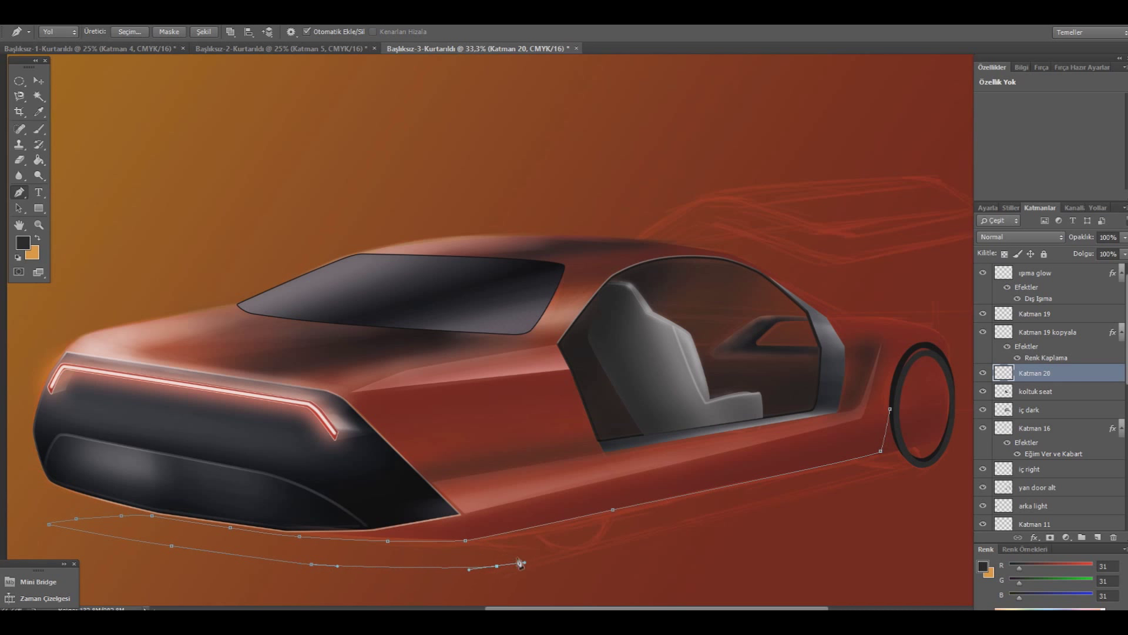
{"action": "left_click_drag", "start_coordinate": [50, 524], "coordinate": [52, 520]}
{"action": "left_click_drag", "start_coordinate": [166, 551], "coordinate": [76, 514]}
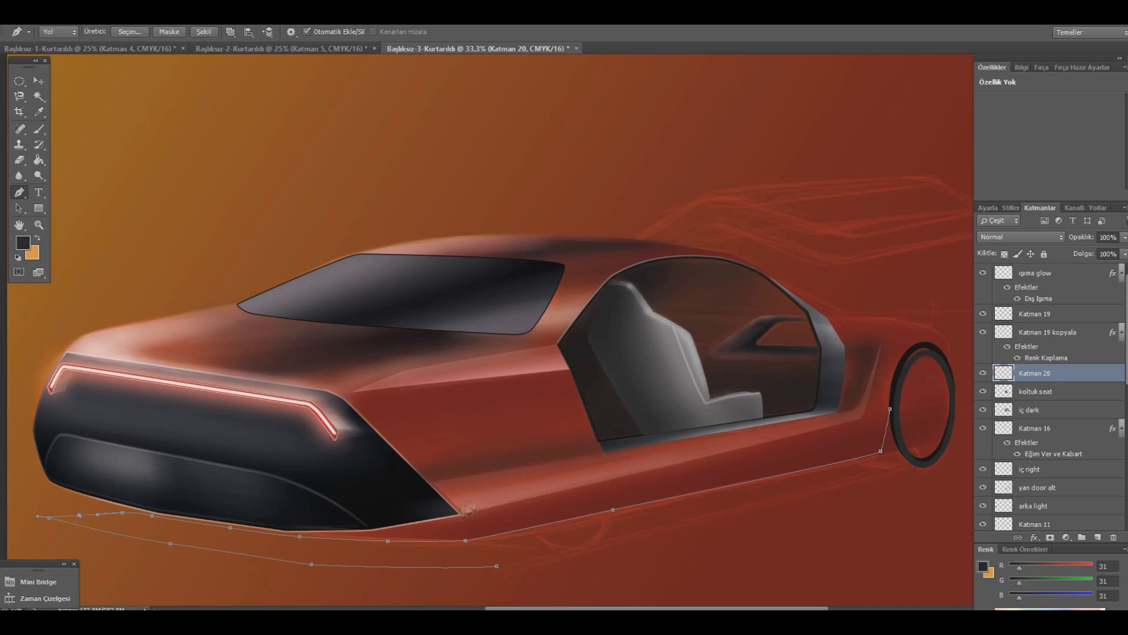
{"action": "left_click_drag", "start_coordinate": [402, 566], "coordinate": [401, 569]}
{"action": "left_click_drag", "start_coordinate": [590, 546], "coordinate": [597, 544]}
{"action": "left_click_drag", "start_coordinate": [895, 475], "coordinate": [921, 468]}
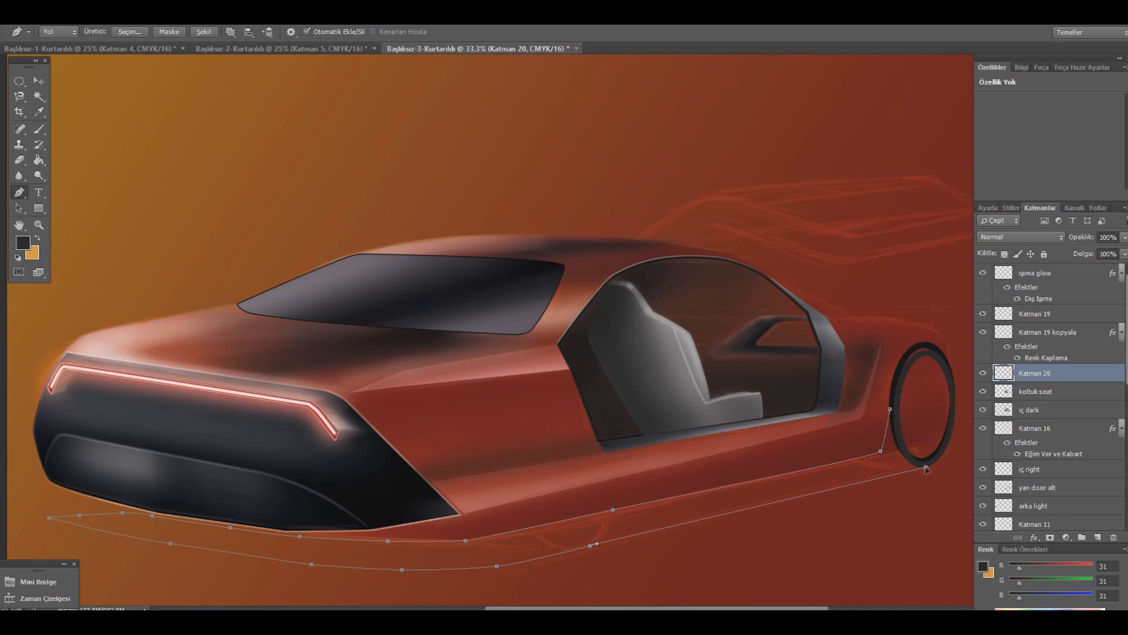
{"action": "scroll", "coordinate": [824, 529], "scroll_direction": "right", "scroll_amount": 3}
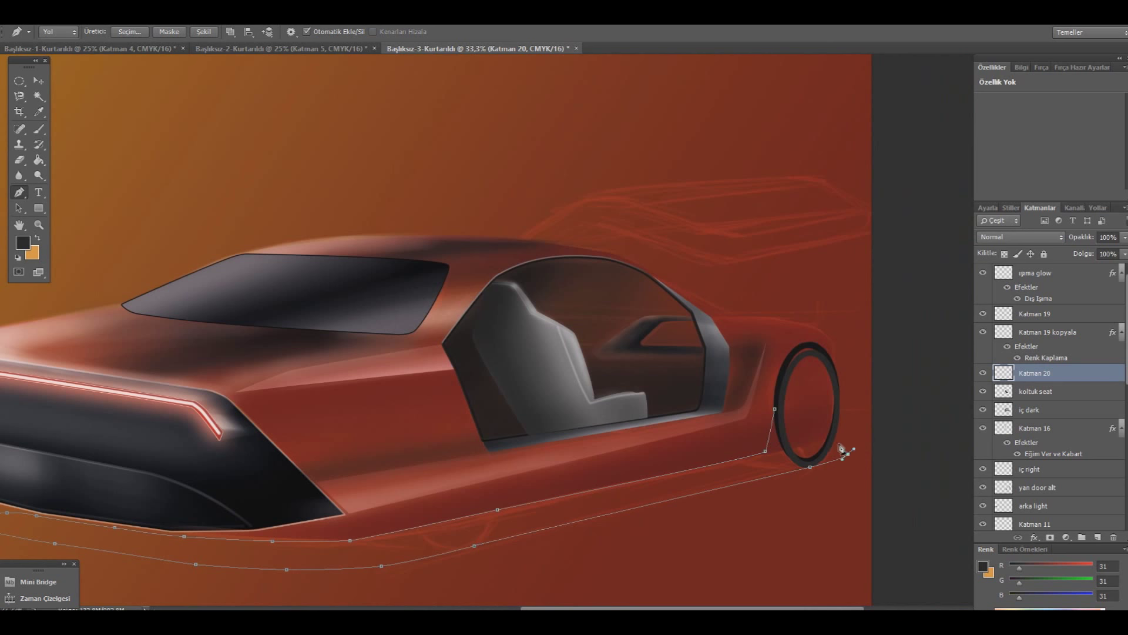
{"action": "left_click_drag", "start_coordinate": [829, 447], "coordinate": [826, 451]}
{"action": "right_click", "coordinate": [680, 307]}
- Convert the shadow path into a selection and set the foreground colour to black
{"action": "left_click", "coordinate": [723, 368]}
{"action": "left_click", "coordinate": [646, 193]}
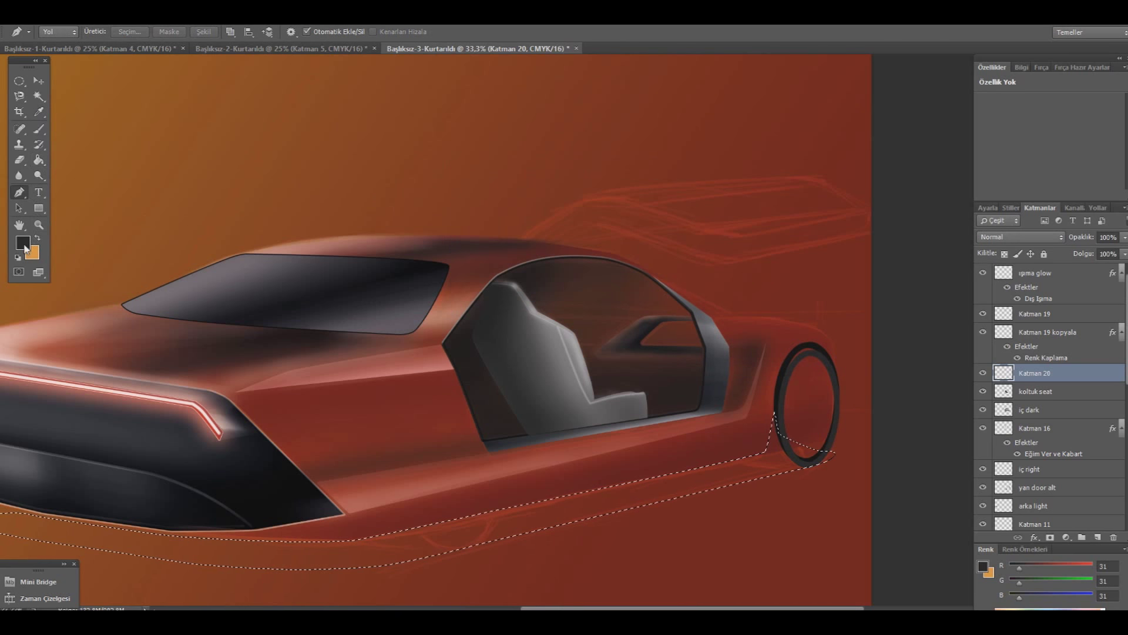
{"action": "left_click", "coordinate": [22, 242]}
{"action": "left_click", "coordinate": [942, 404]}
{"action": "key", "text": "Return"}
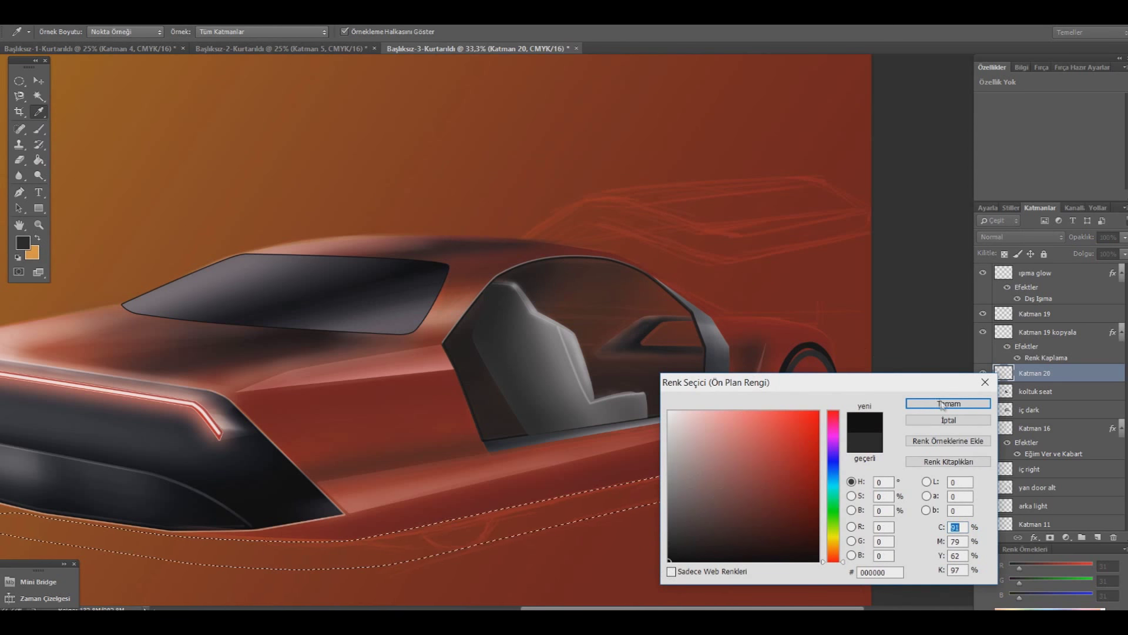
{"action": "left_click", "coordinate": [942, 404]}
{"action": "key", "text": "b"}
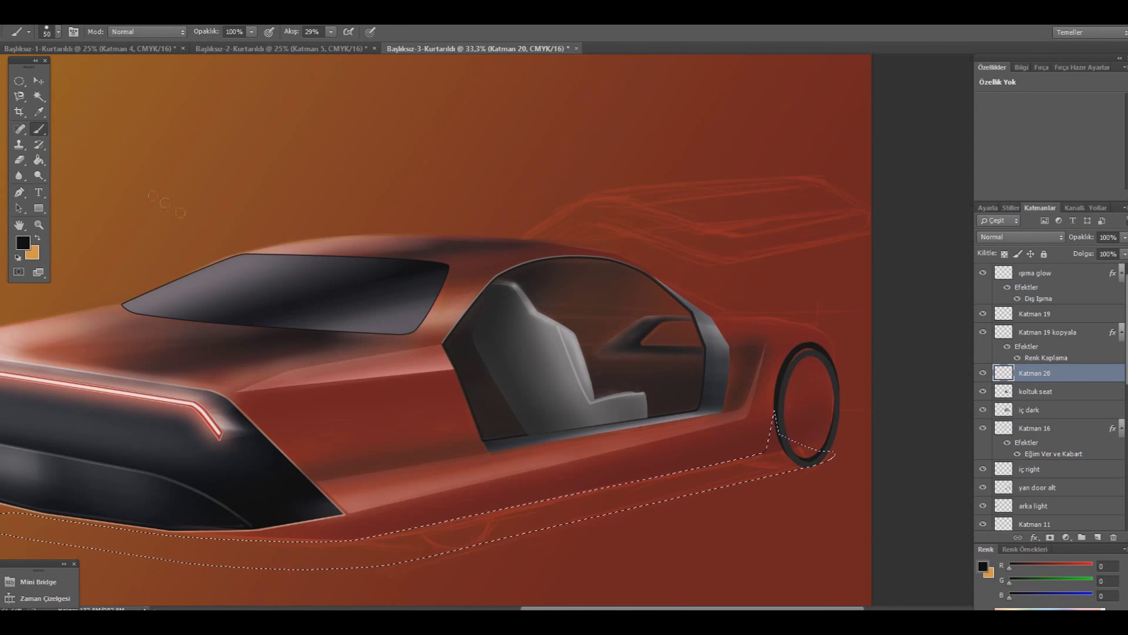
{"action": "left_click", "coordinate": [23, 242]}
{"action": "left_click", "coordinate": [942, 404]}
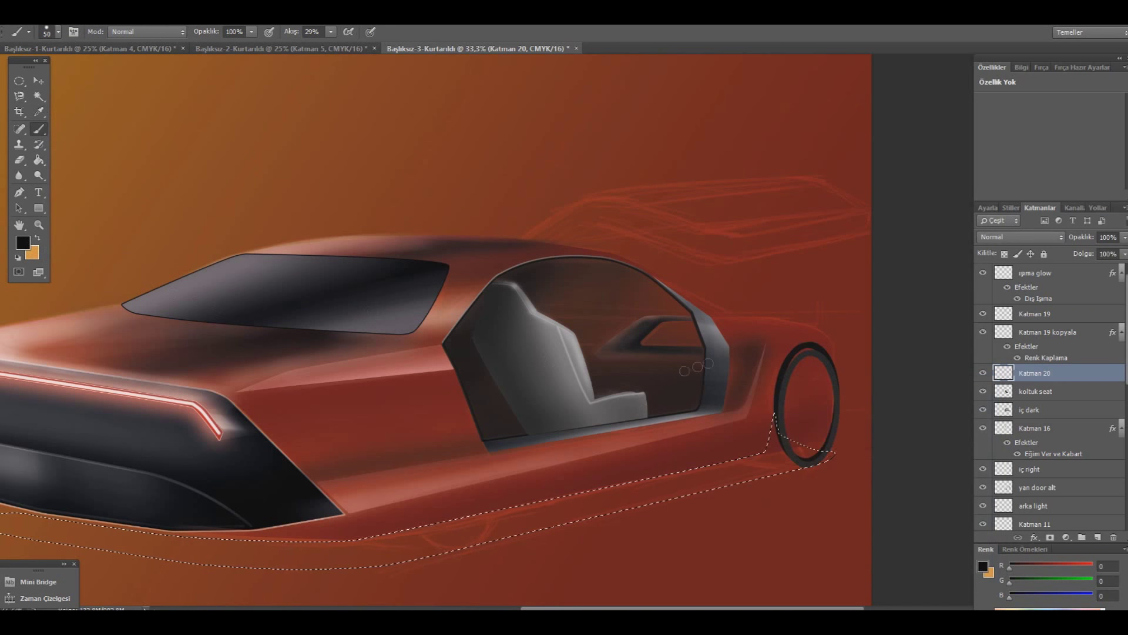
- Enlarge the soft brush and lower its flow to 3% for airbrushing
{"action": "left_click", "coordinate": [58, 32]}
{"action": "left_click_drag", "start_coordinate": [64, 69], "coordinate": [84, 69]}
{"action": "key", "text": "Return"}
{"action": "left_click_drag", "start_coordinate": [330, 31], "coordinate": [320, 48]}
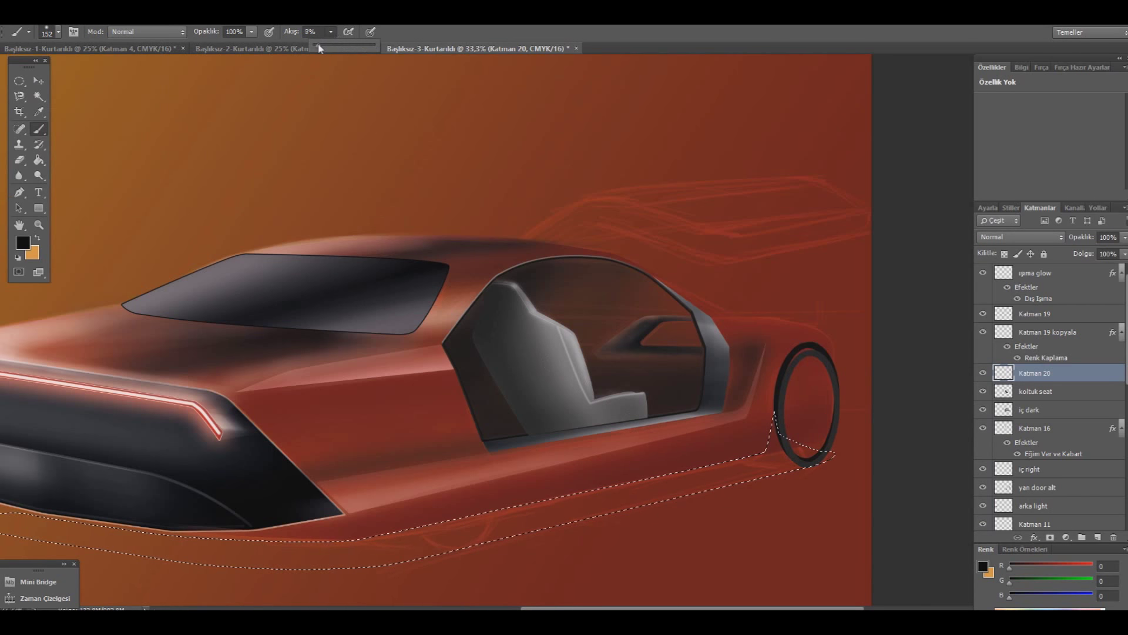
{"action": "left_click", "coordinate": [745, 444]}
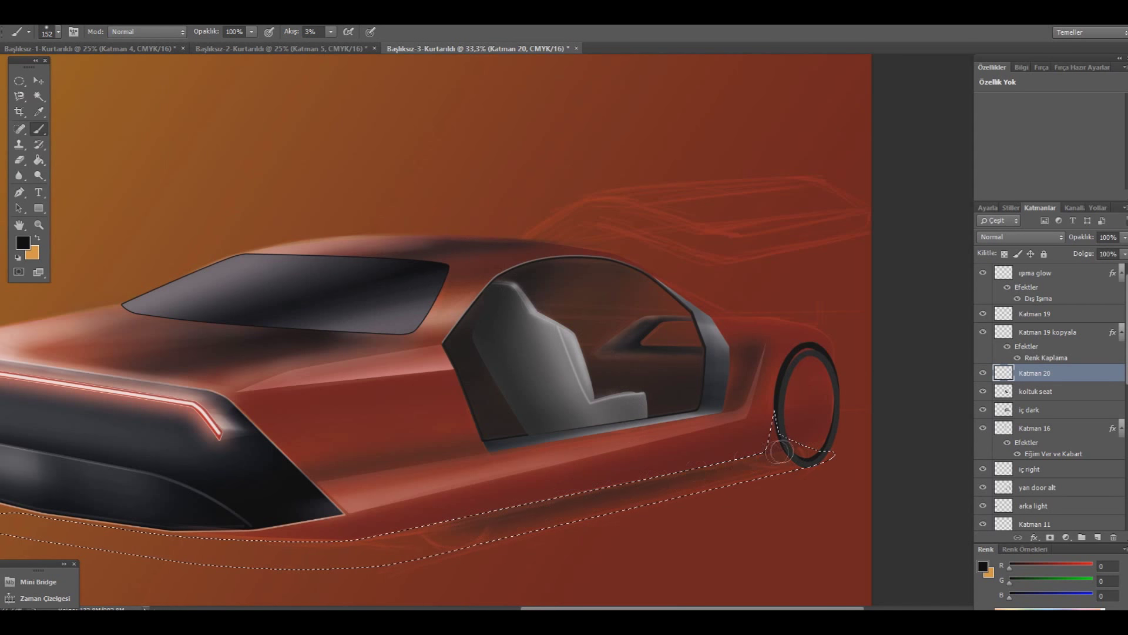
- Airbrush black shadow along the sill, under the bumper and near the wheel
{"action": "left_click_drag", "start_coordinate": [764, 446], "coordinate": [481, 512]}
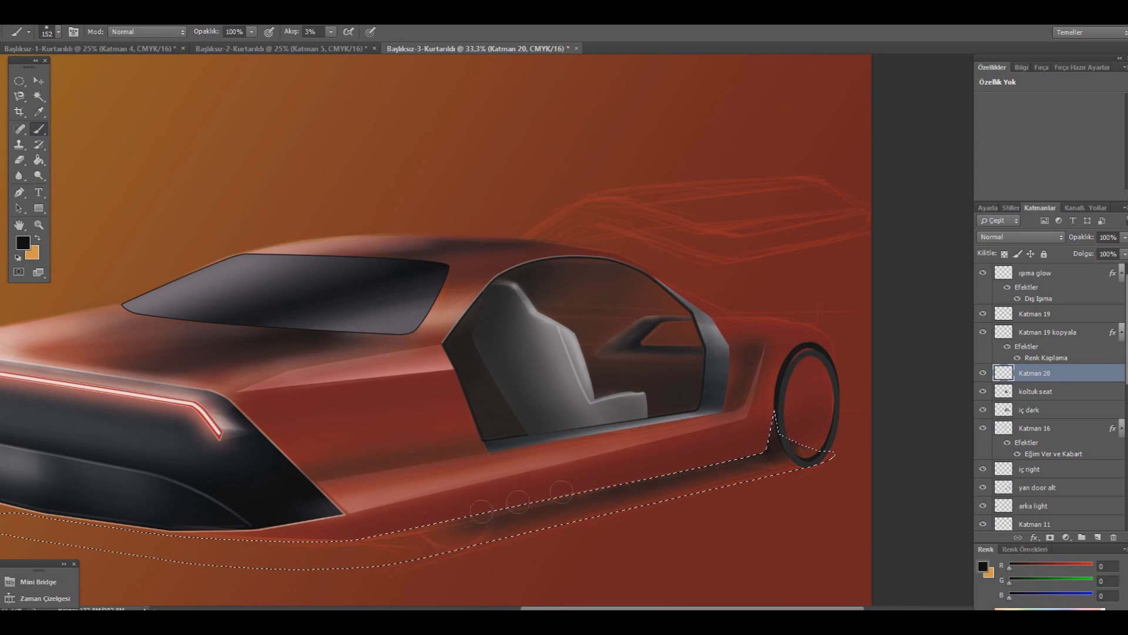
{"action": "left_click_drag", "start_coordinate": [735, 466], "coordinate": [362, 538]}
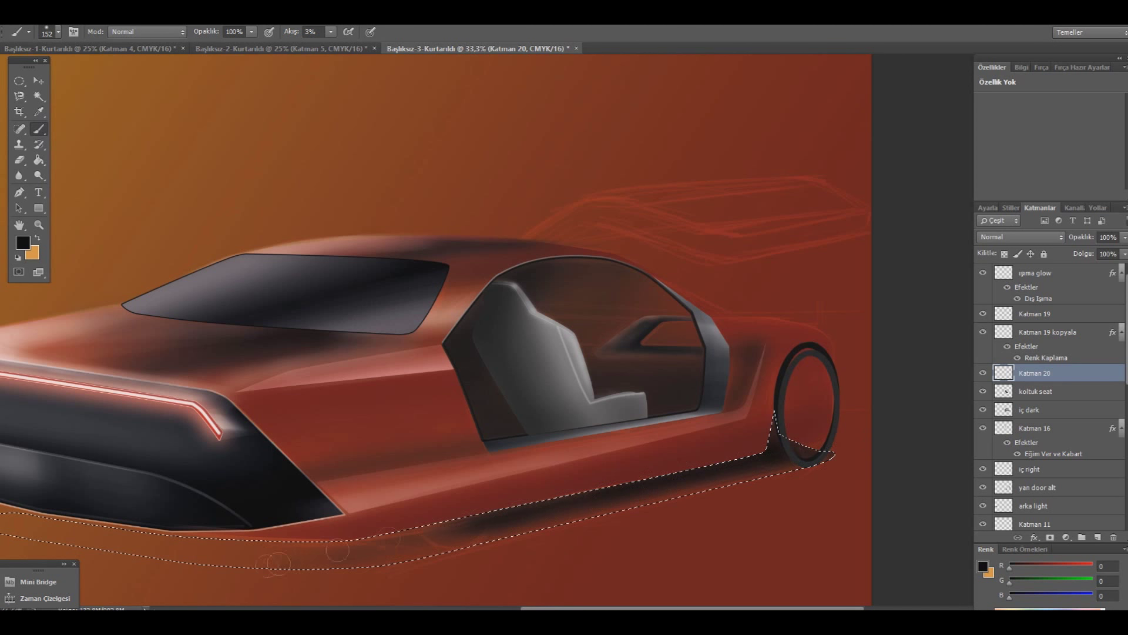
{"action": "scroll", "coordinate": [235, 529], "scroll_direction": "left", "scroll_amount": 3}
{"action": "mouse_move", "coordinate": [206, 525]}
{"action": "left_mouse_down"}
{"action": "mouse_move", "coordinate": [38, 513]}
{"action": "mouse_move", "coordinate": [313, 555]}
{"action": "mouse_move", "coordinate": [506, 532]}
{"action": "left_mouse_up"}
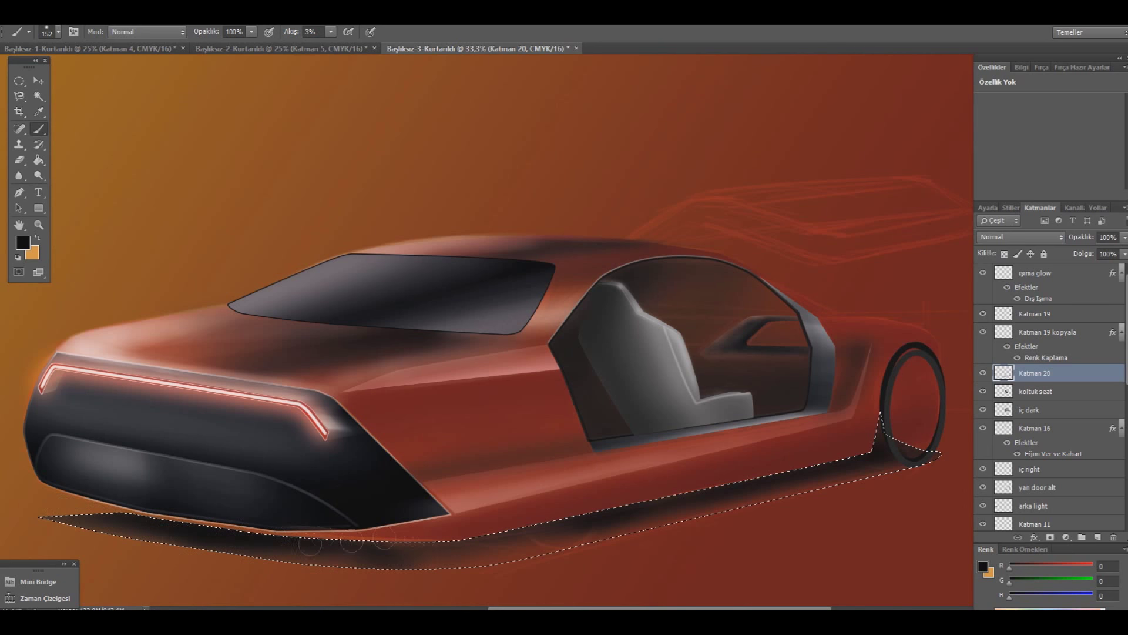
{"action": "mouse_move", "coordinate": [327, 542]}
{"action": "left_mouse_down"}
{"action": "mouse_move", "coordinate": [846, 470]}
{"action": "mouse_move", "coordinate": [504, 534]}
{"action": "mouse_move", "coordinate": [554, 532]}
{"action": "mouse_move", "coordinate": [332, 547]}
{"action": "mouse_move", "coordinate": [798, 471]}
{"action": "mouse_move", "coordinate": [415, 546]}
{"action": "mouse_move", "coordinate": [599, 507]}
{"action": "left_mouse_up"}
{"action": "left_click_drag", "start_coordinate": [868, 457], "coordinate": [867, 445]}
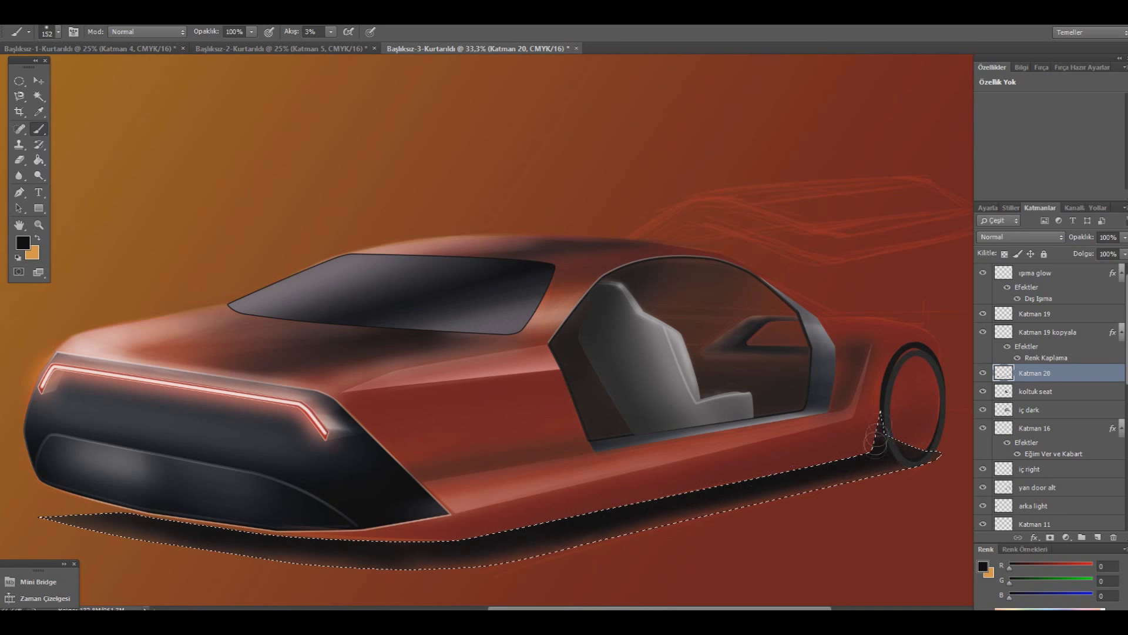
{"action": "left_click_drag", "start_coordinate": [867, 445], "coordinate": [726, 487]}
- Adjust the eraser size and alternate between Eraser and Brush on the ground shadow
{"action": "left_click", "coordinate": [20, 160]}
{"action": "left_click", "coordinate": [57, 33]}
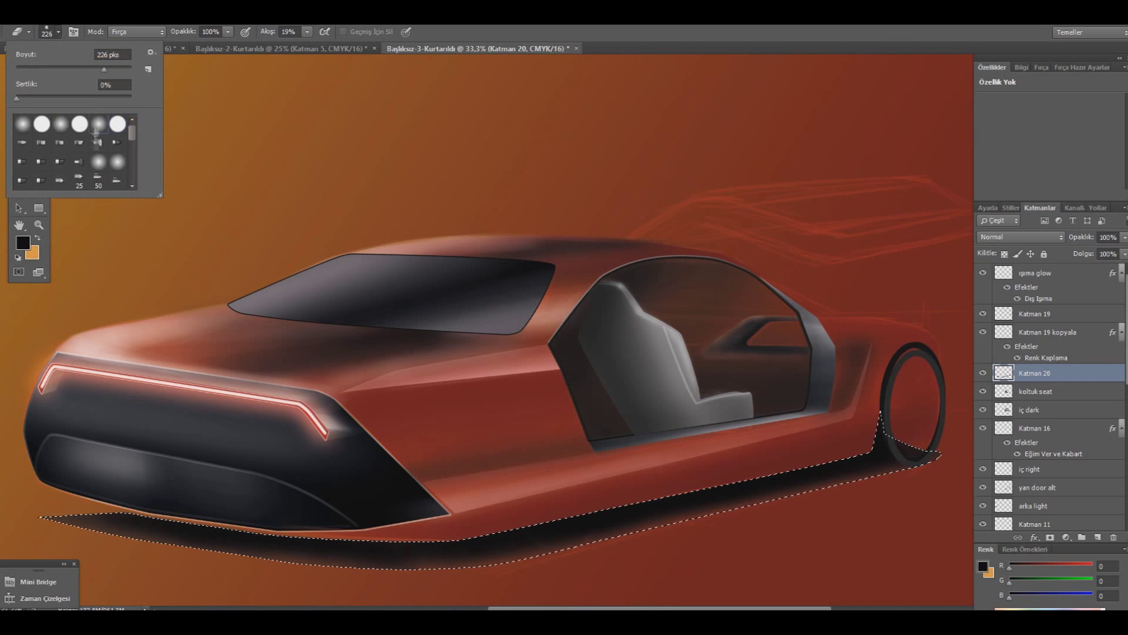
{"action": "left_click", "coordinate": [50, 533]}
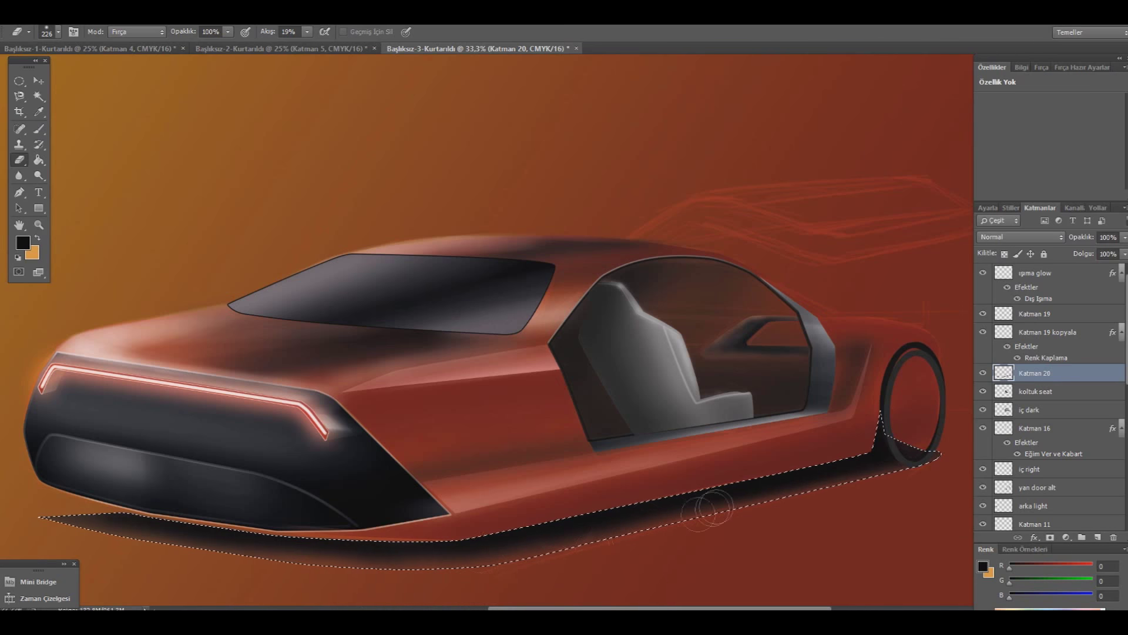
{"action": "left_click", "coordinate": [39, 128]}
{"action": "left_click", "coordinate": [58, 32]}
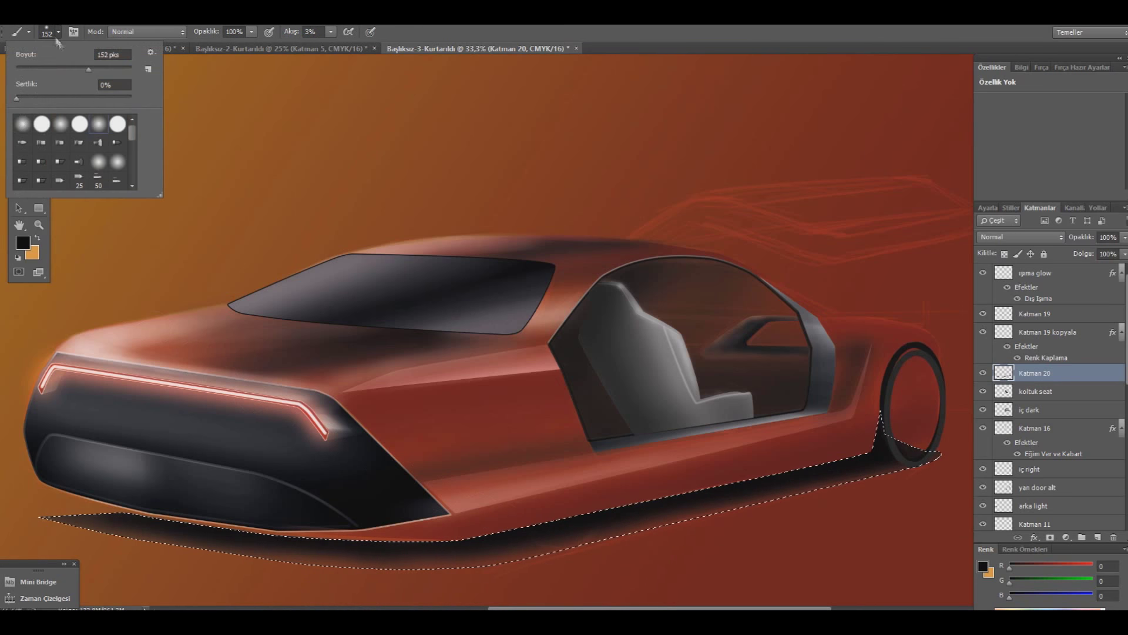
{"action": "left_click", "coordinate": [119, 125]}
{"action": "key", "text": "Return"}
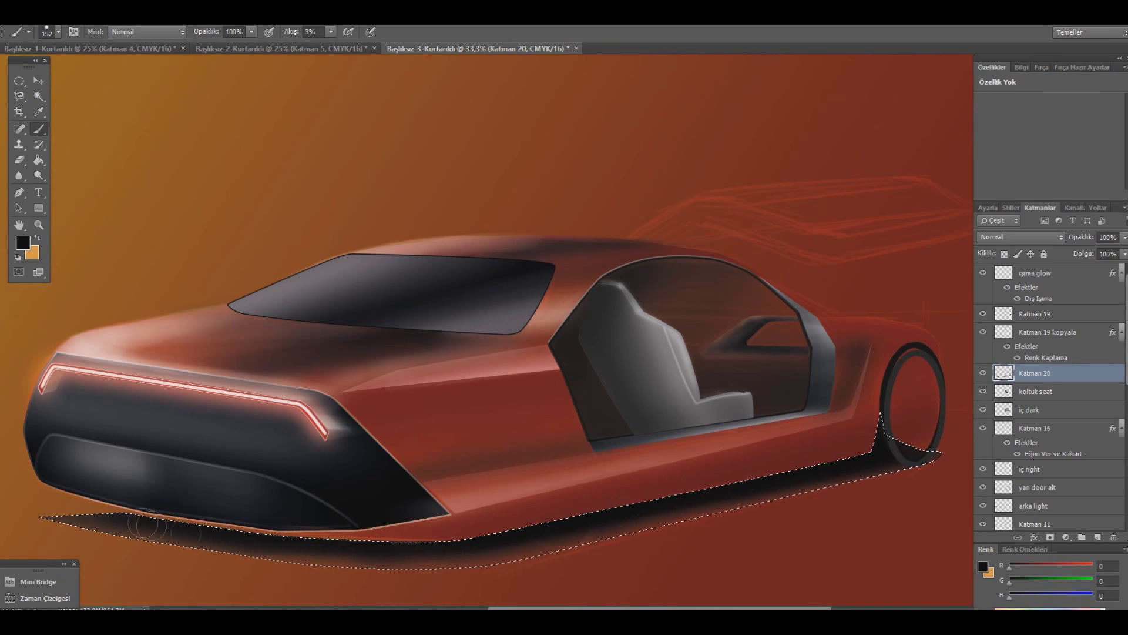
- Finish softening the under-car shadow, deselect it, and toggle Katman 19's visibility
{"action": "left_click", "coordinate": [19, 159]}
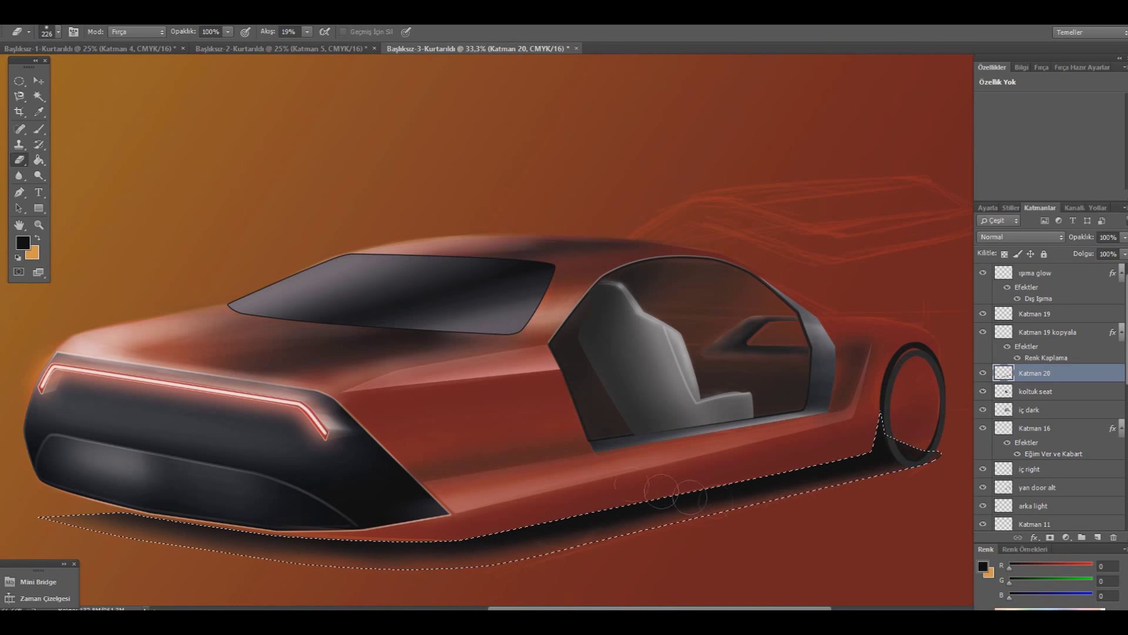
{"action": "left_click", "coordinate": [39, 129]}
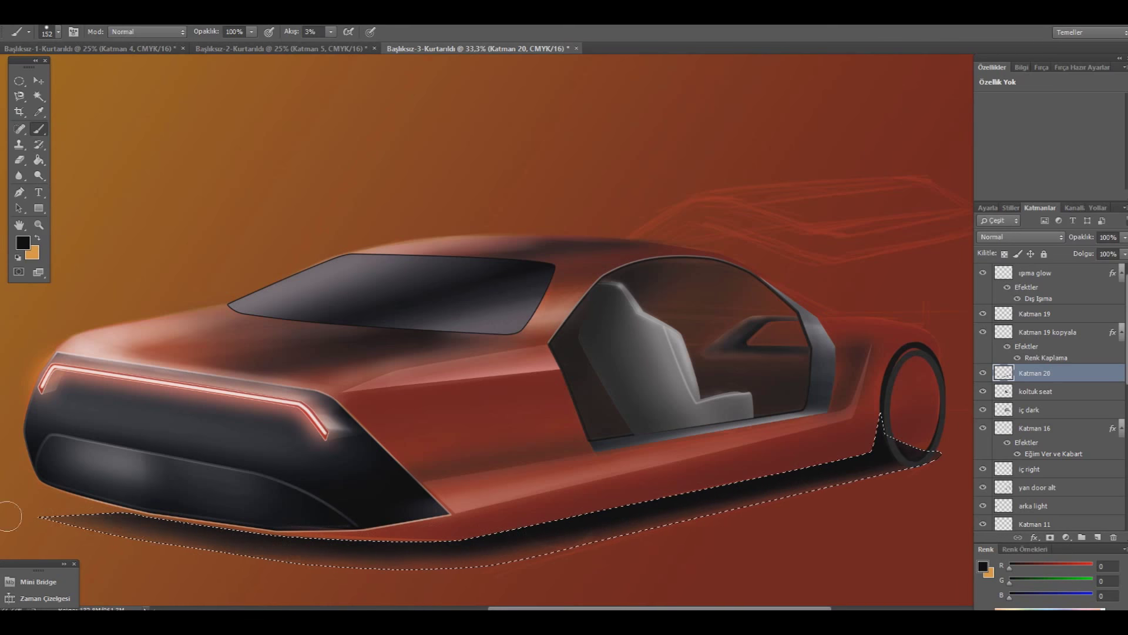
{"action": "key", "text": "m"}
{"action": "key", "text": "b"}
{"action": "key", "text": "ctrl+d"}
{"action": "key", "text": "m"}
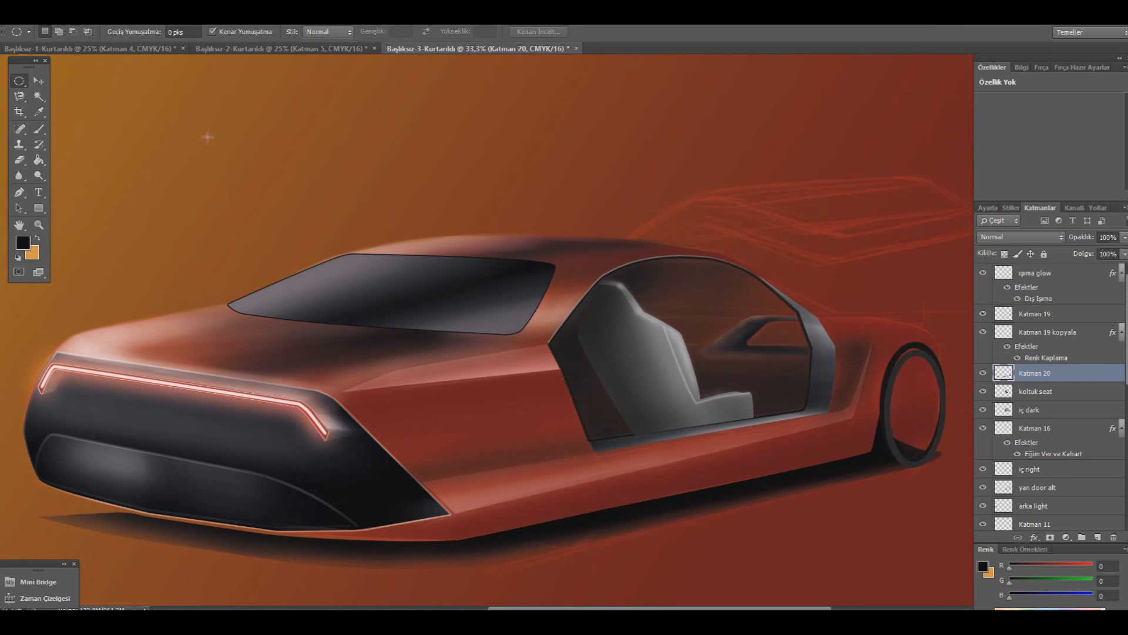
{"action": "key", "text": "e"}
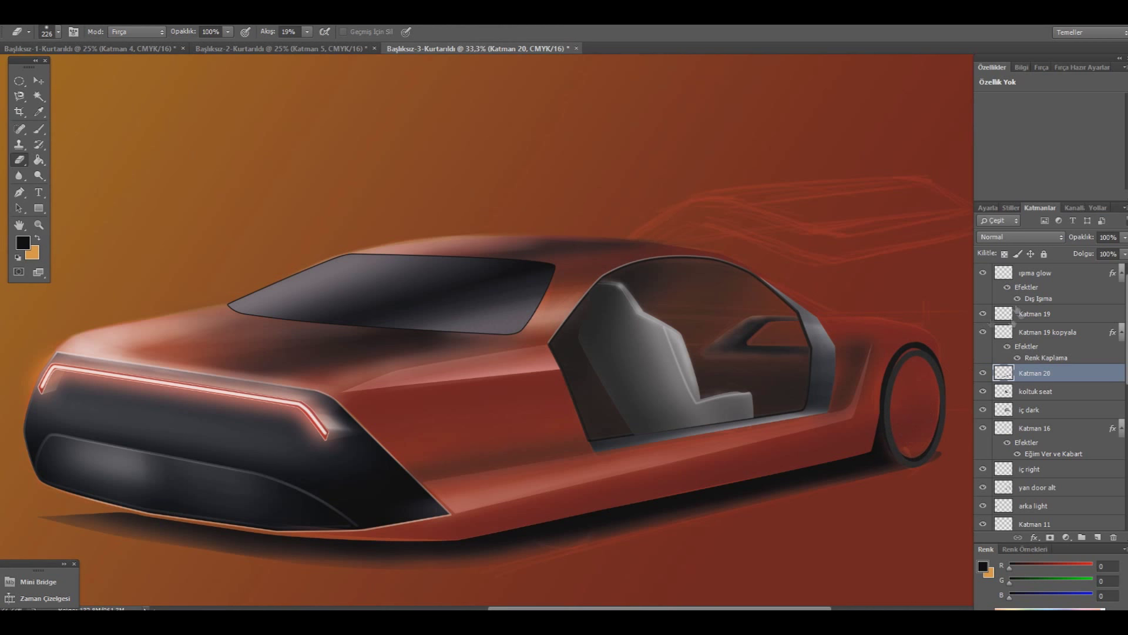
{"action": "left_click", "coordinate": [983, 314]}
- Give Katman 19 a Bevel & Emboss with Contour at near-minimum size
{"action": "right_click", "coordinate": [1052, 319]}
{"action": "left_click", "coordinate": [911, 109]}
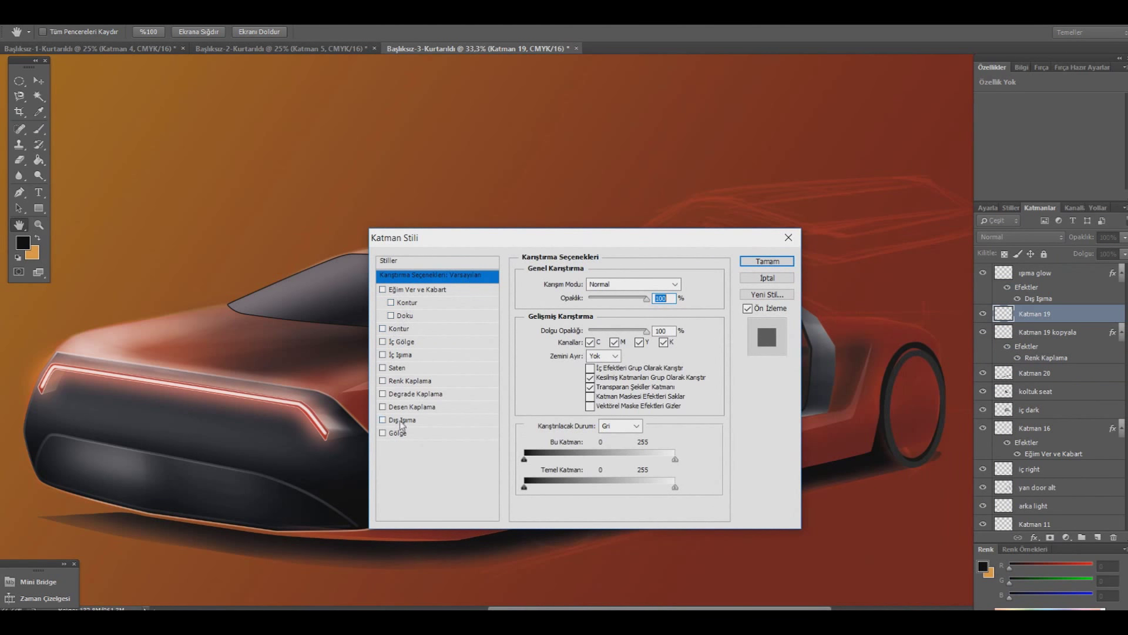
{"action": "left_click", "coordinate": [391, 302]}
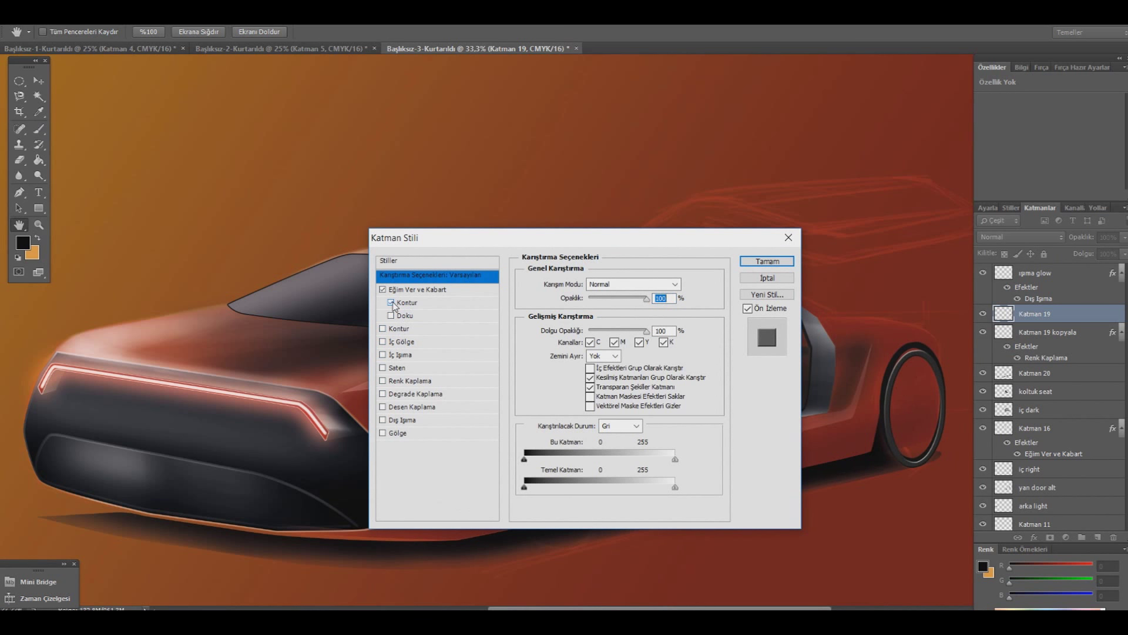
{"action": "left_click", "coordinate": [464, 302]}
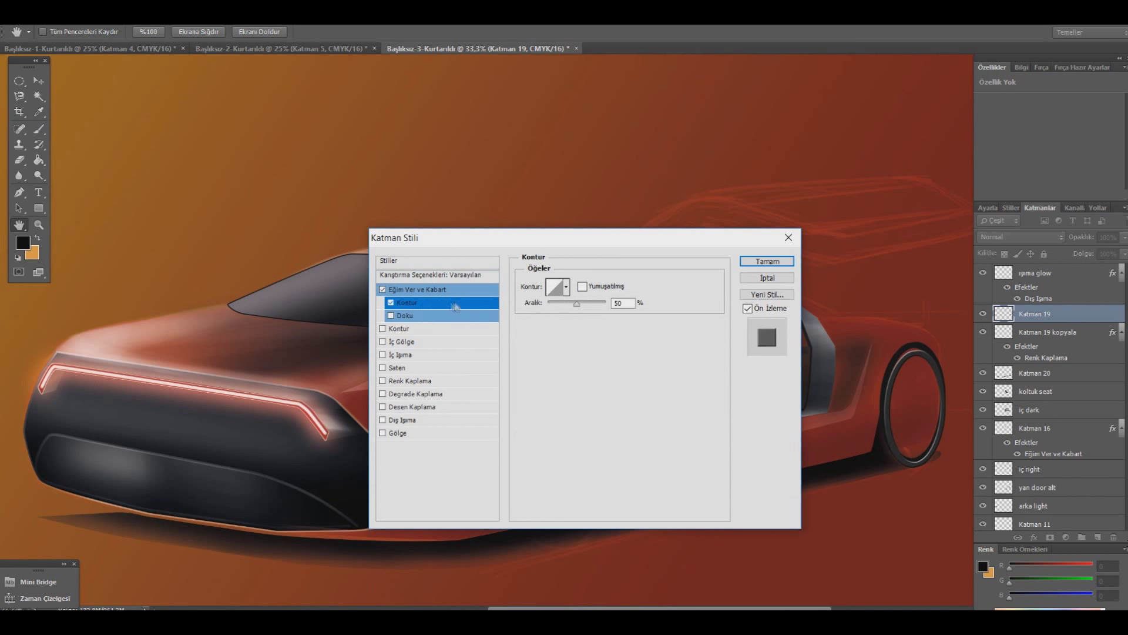
{"action": "left_click", "coordinate": [429, 289]}
{"action": "left_click_drag", "start_coordinate": [600, 342], "coordinate": [589, 346]}
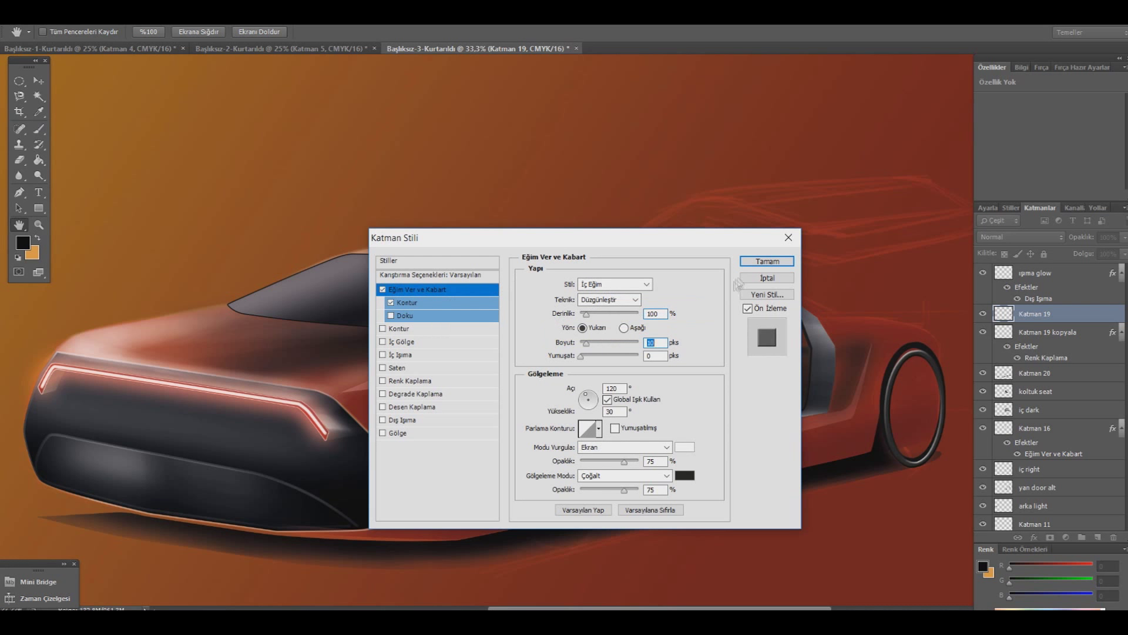
{"action": "left_click", "coordinate": [767, 262]}
{"action": "key", "text": "e"}
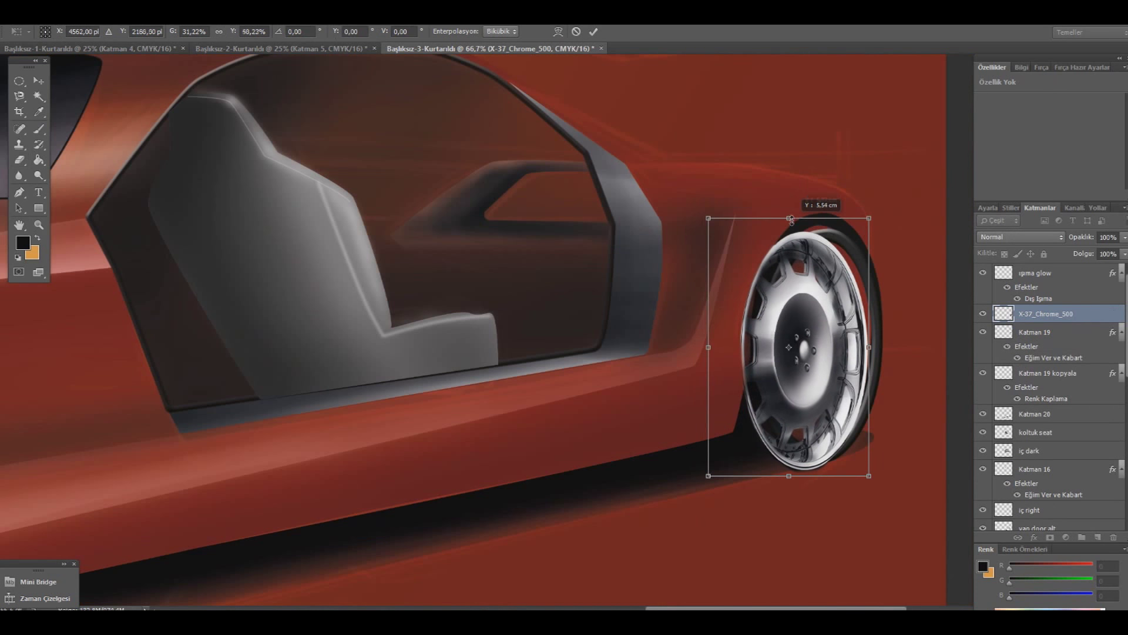
- Squash, narrow and tilt the X-37_Chrome_500 wheel 1.92° to fit the right arch
{"action": "left_click_drag", "start_coordinate": [832, 278], "coordinate": [840, 277]}
{"action": "left_click_drag", "start_coordinate": [803, 476], "coordinate": [804, 461]}
{"action": "left_click_drag", "start_coordinate": [722, 339], "coordinate": [739, 343]}
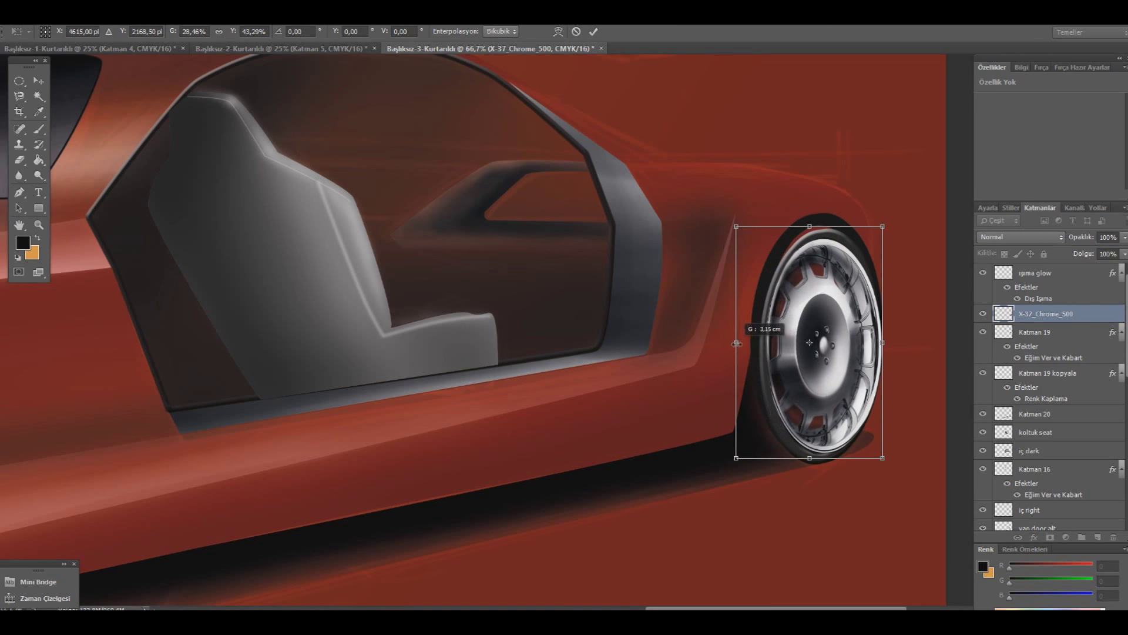
{"action": "left_click_drag", "start_coordinate": [882, 342], "coordinate": [874, 342]}
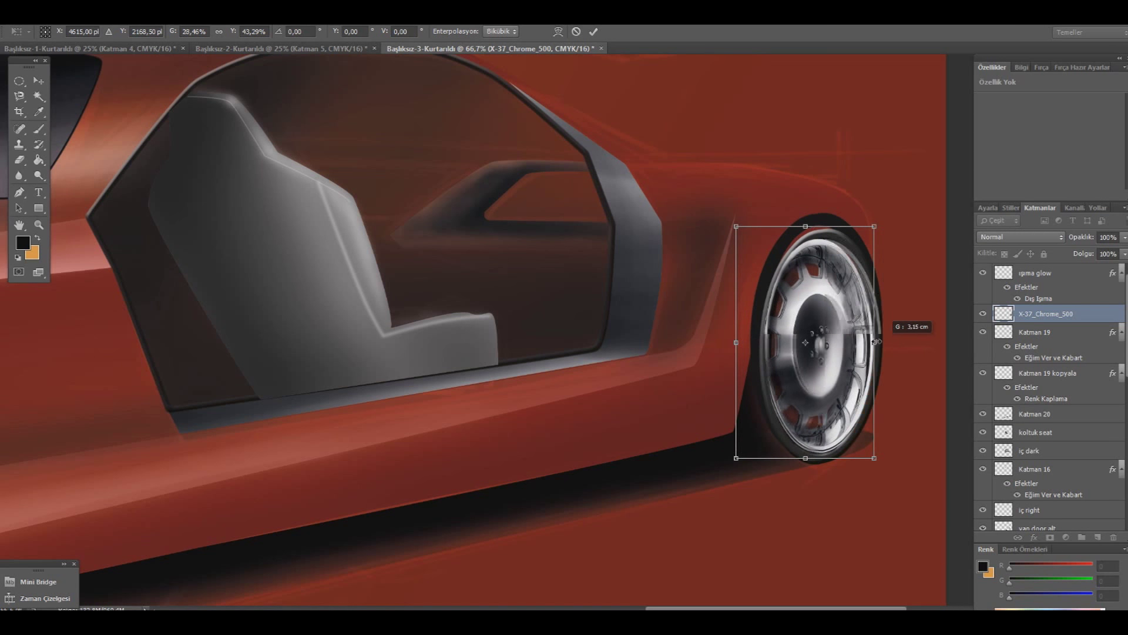
{"action": "left_click_drag", "start_coordinate": [889, 276], "coordinate": [886, 302]}
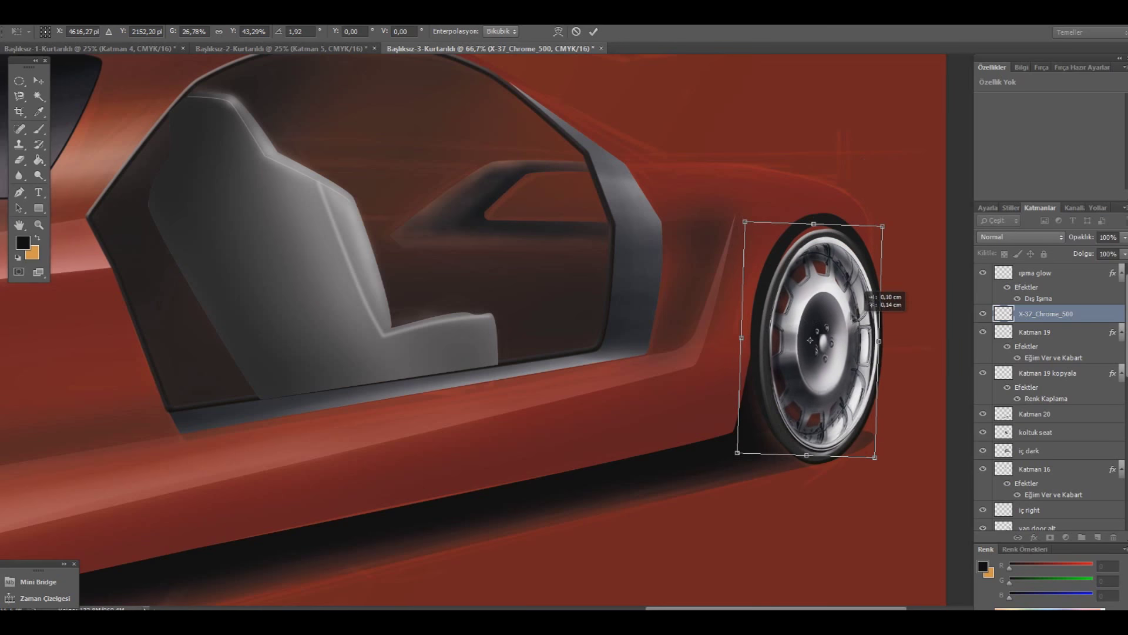
{"action": "left_click_drag", "start_coordinate": [879, 341], "coordinate": [876, 338]}
- Fine-tune the chrome wheel's size and edges, then apply the transformation
{"action": "left_click_drag", "start_coordinate": [878, 339], "coordinate": [880, 340]}
{"action": "left_click_drag", "start_coordinate": [805, 456], "coordinate": [822, 466]}
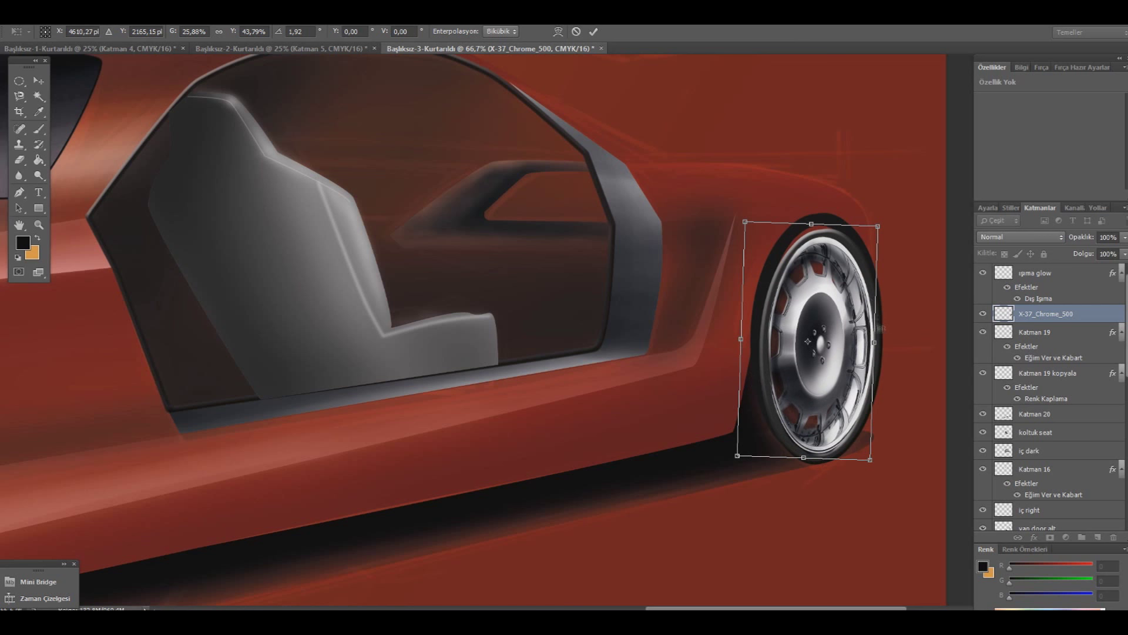
{"action": "left_click_drag", "start_coordinate": [741, 339], "coordinate": [742, 339]}
{"action": "left_click", "coordinate": [39, 81]}
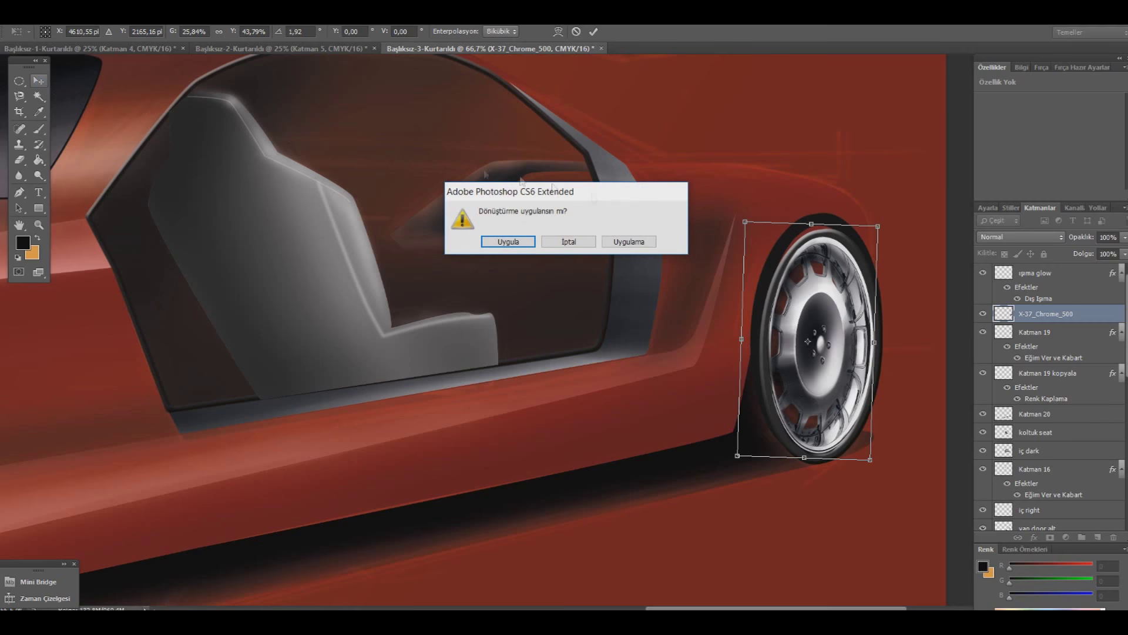
{"action": "left_click", "coordinate": [512, 239]}
{"action": "key", "text": "ctrl+minus"}
{"action": "key", "text": "ctrl+minus"}
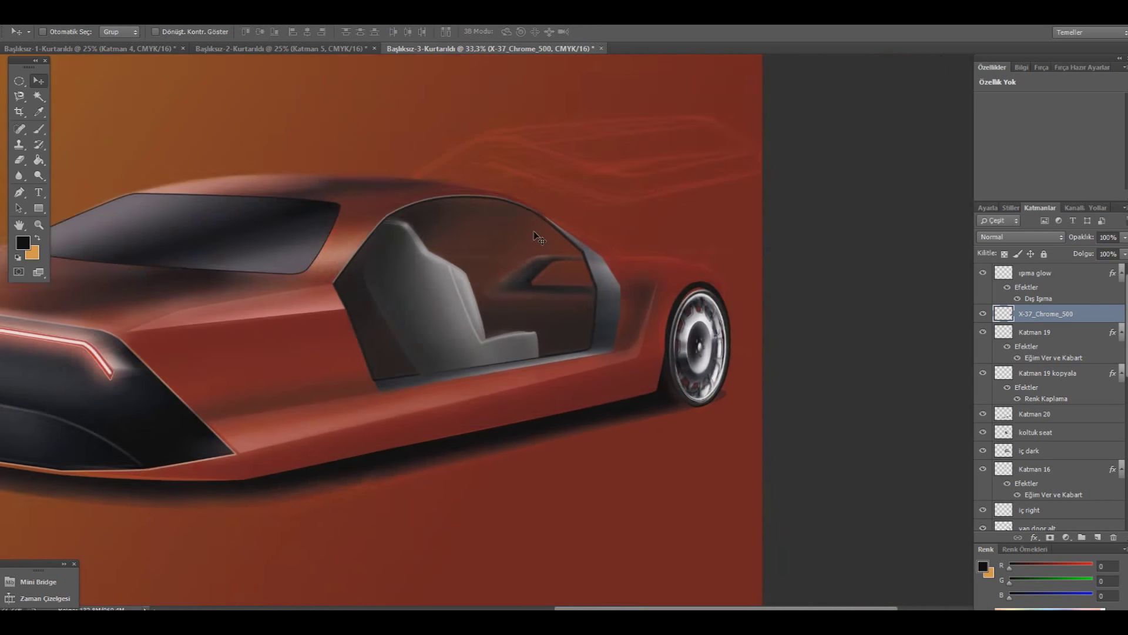
{"action": "key", "text": "ctrl+minus"}
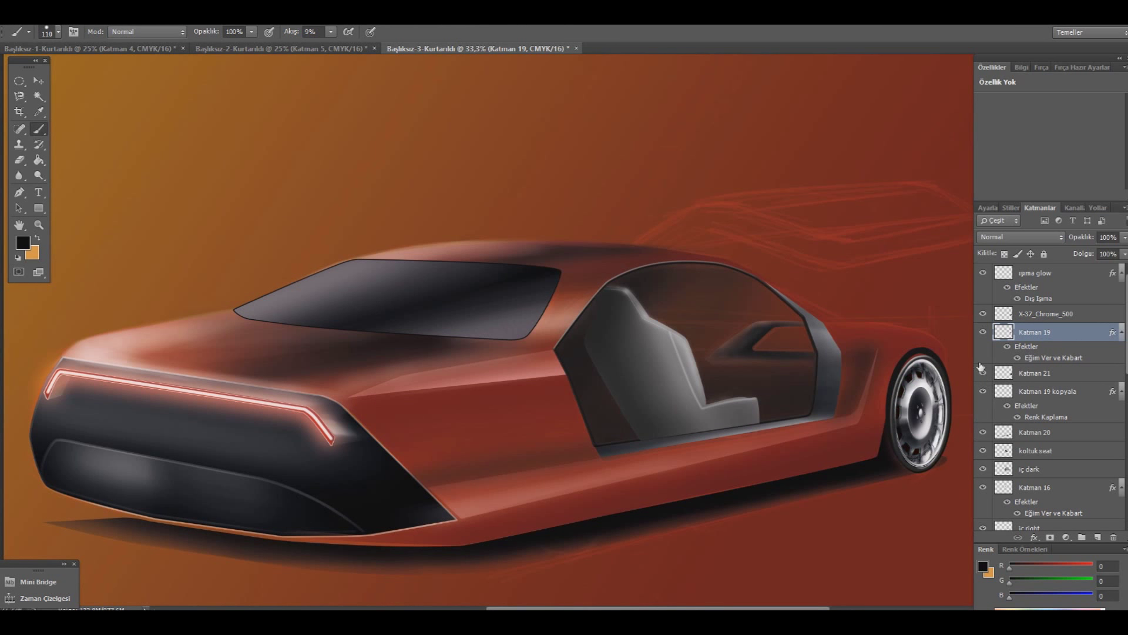
- Make Katman 21 the active layer with a 35 px brush
{"action": "key", "text": "ctrl+plus"}
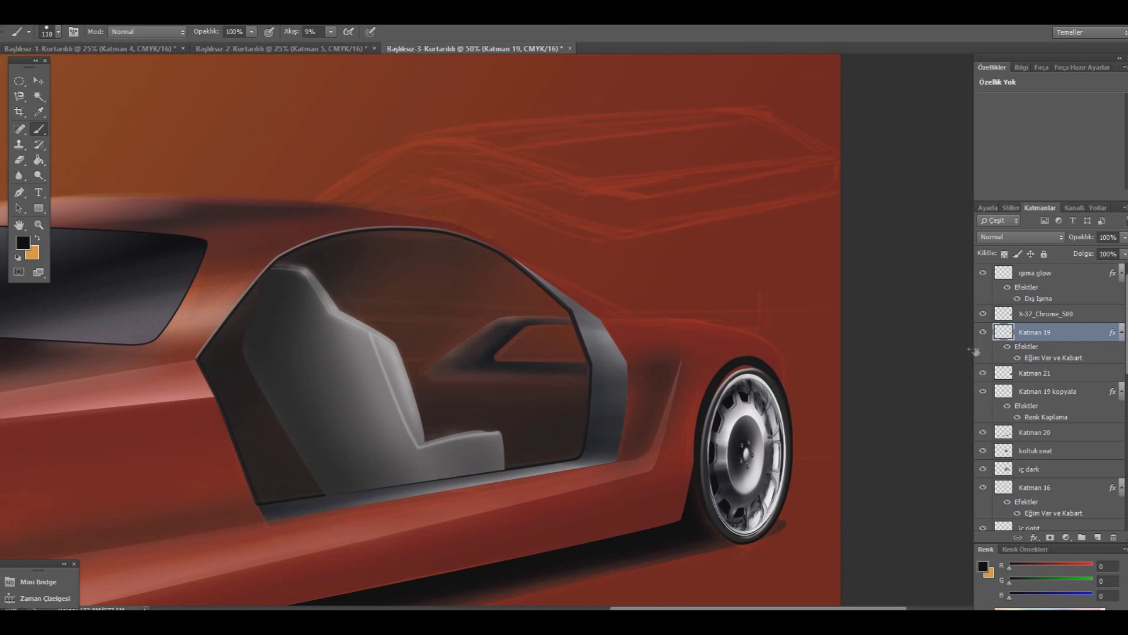
{"action": "left_click", "coordinate": [1026, 376]}
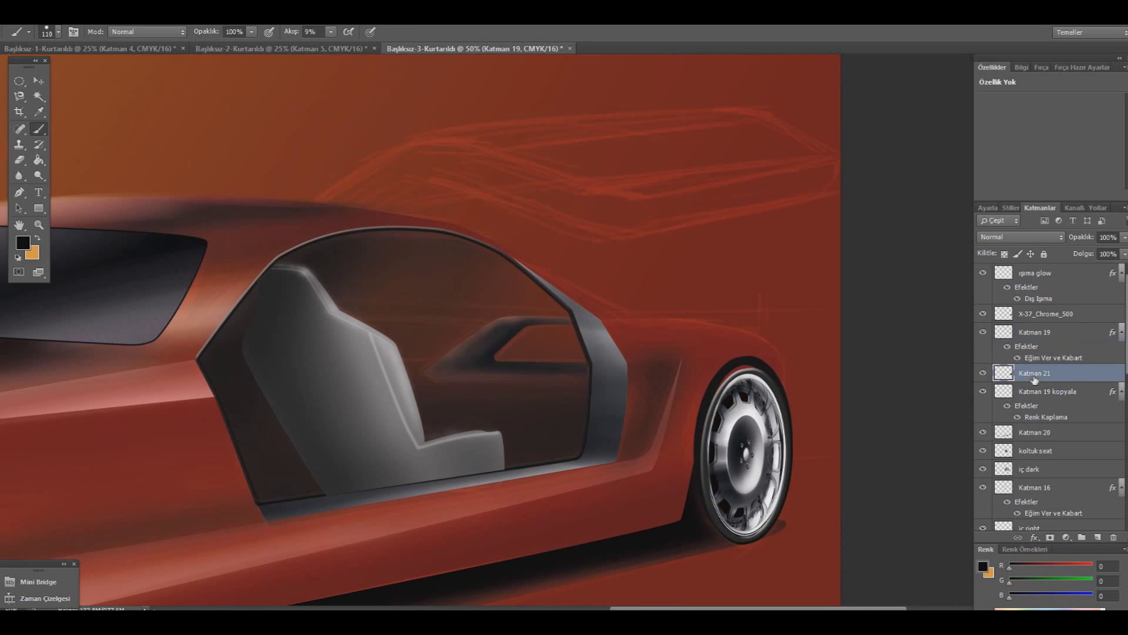
{"action": "right_click", "coordinate": [66, 61]}
{"action": "type", "text": "35 piks"}
{"action": "key", "text": "Return"}
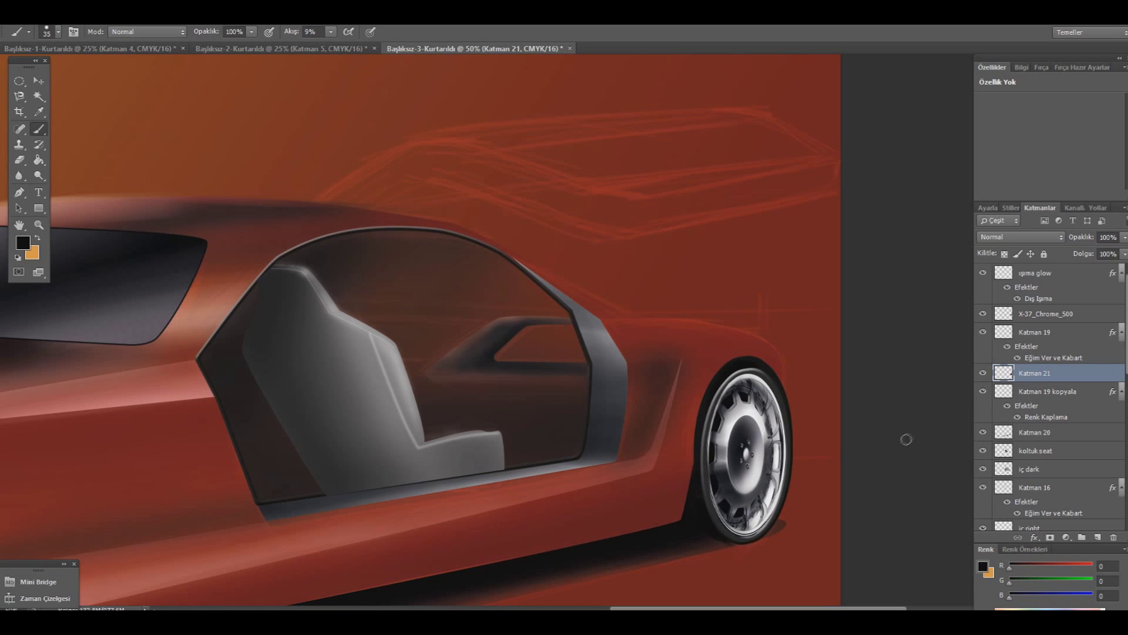
- Compare the wheel with layers hidden, then delete the Katman 19 rim layer
{"action": "left_click", "coordinate": [983, 333]}
{"action": "left_click", "coordinate": [983, 333]}
{"action": "left_click", "coordinate": [983, 314]}
{"action": "left_click", "coordinate": [1032, 315]}
{"action": "right_click", "coordinate": [1039, 334]}
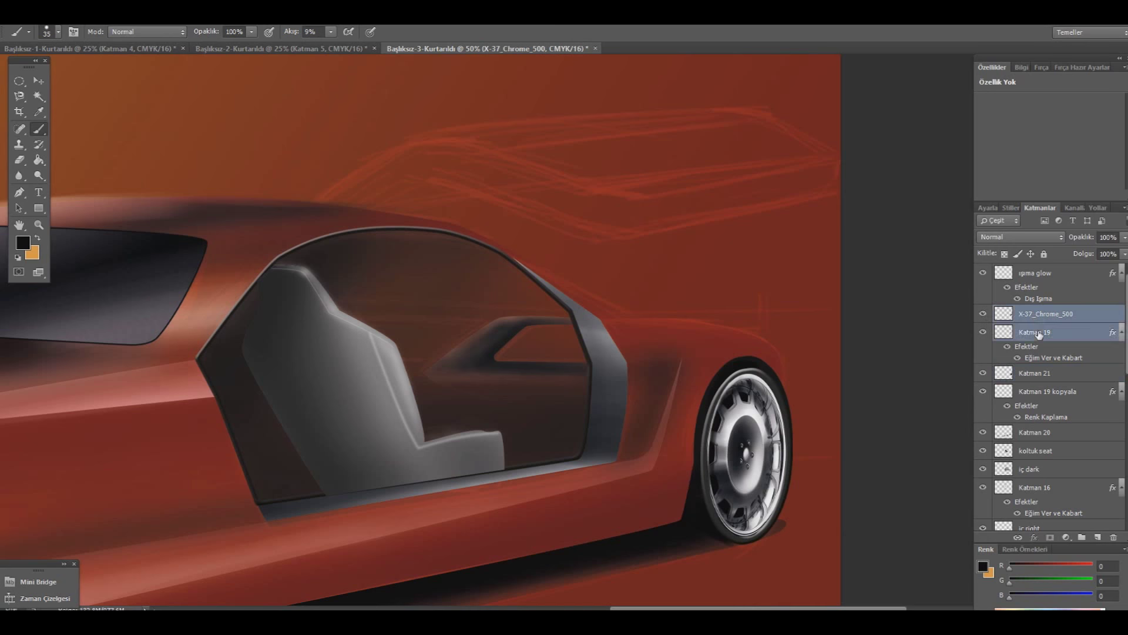
{"action": "left_click", "coordinate": [908, 416]}
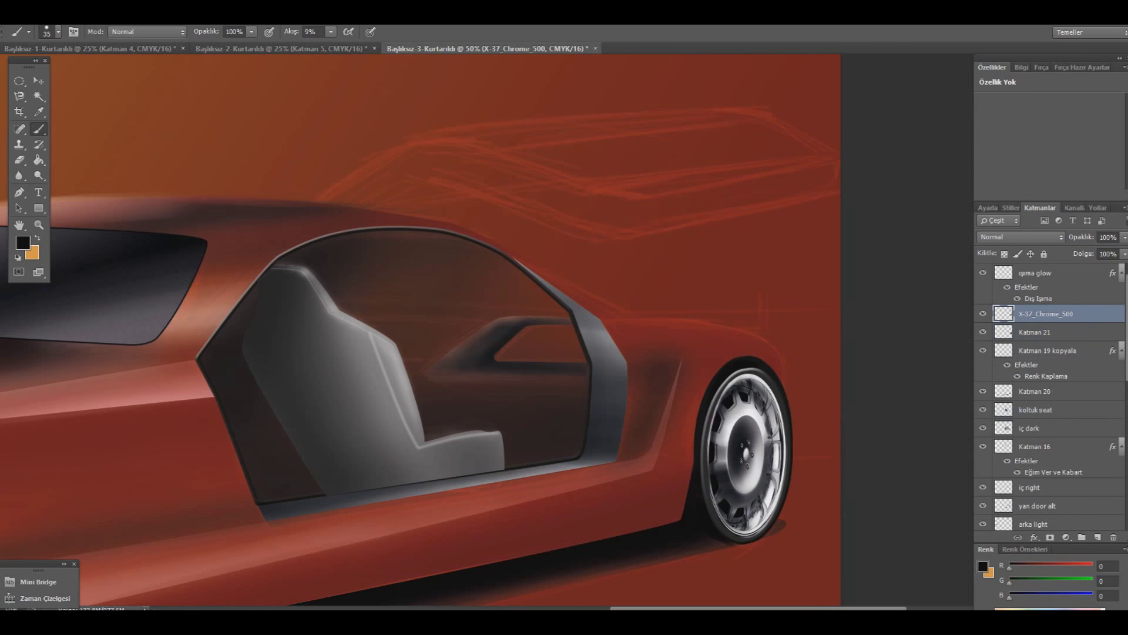
{"action": "left_click", "coordinate": [43, 86]}
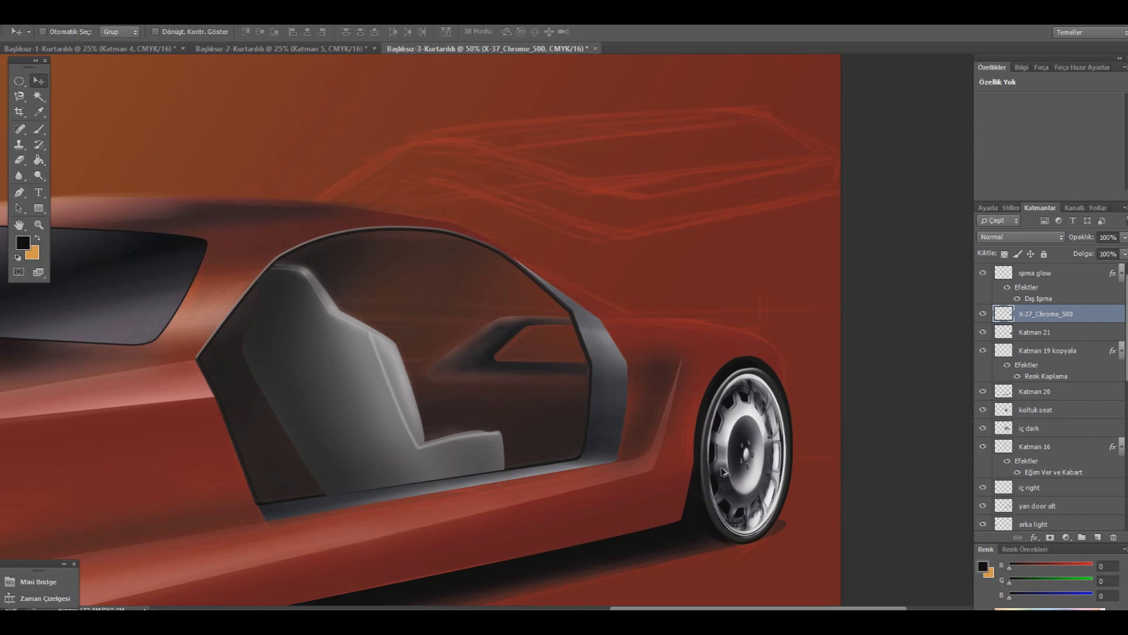
- Move the X-37_Chrome_500 kopyala wheel copy into the rear wheel arch
{"action": "left_click_drag", "start_coordinate": [723, 472], "coordinate": [422, 476]}
{"action": "scroll", "coordinate": [421, 477], "scroll_direction": "down", "scroll_amount": 2}
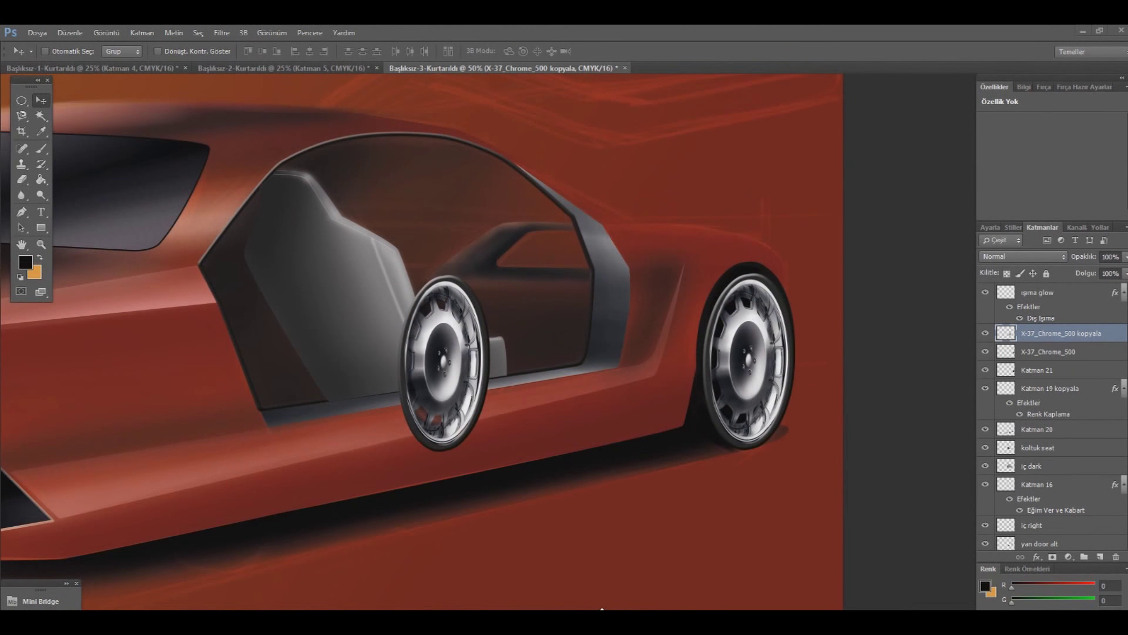
{"action": "scroll", "coordinate": [468, 403], "scroll_direction": "down", "scroll_amount": 2}
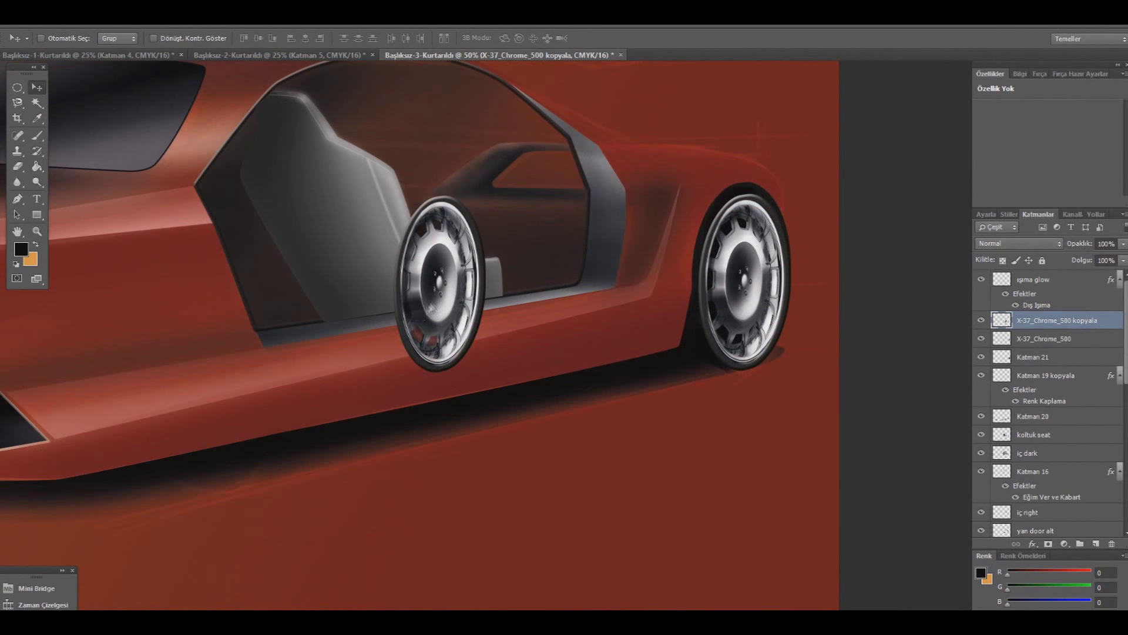
{"action": "left_click_drag", "start_coordinate": [465, 270], "coordinate": [206, 379]}
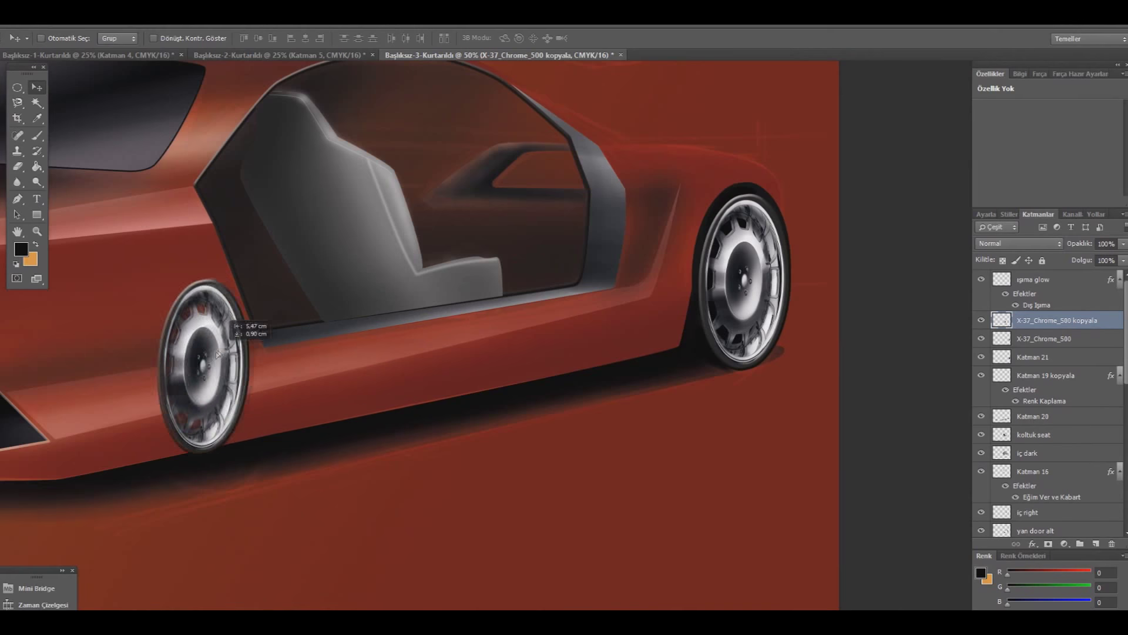
- Free Transform the copied wheel, enlarging, widening and stretching it to fit the arch
{"action": "left_click", "coordinate": [56, 22]}
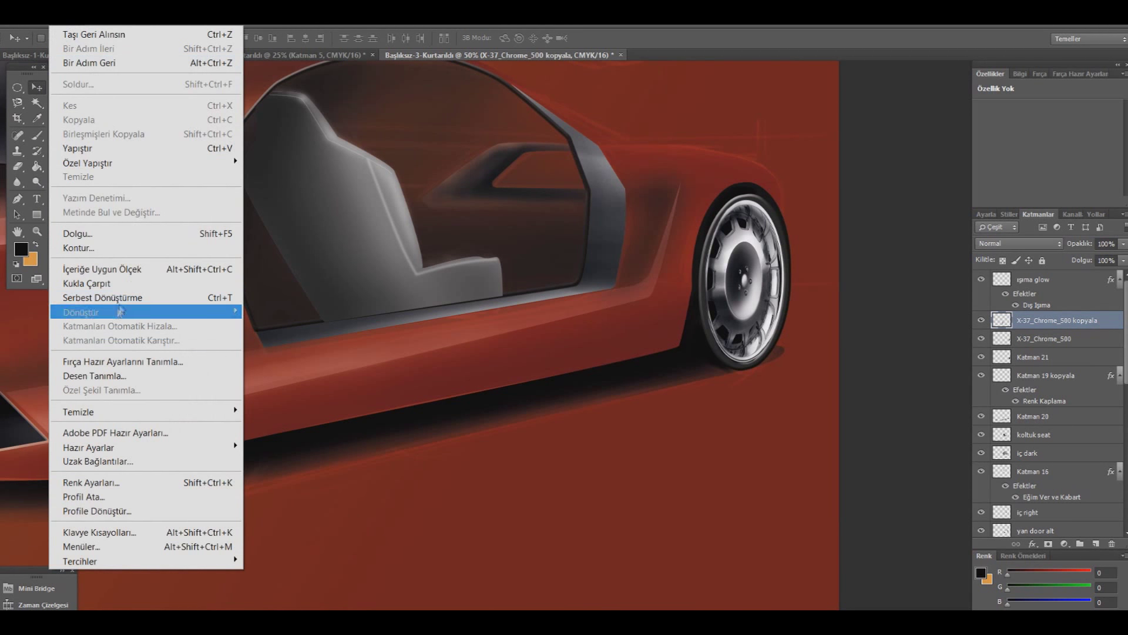
{"action": "left_click", "coordinate": [117, 312]}
{"action": "left_click_drag", "start_coordinate": [229, 300], "coordinate": [246, 272]}
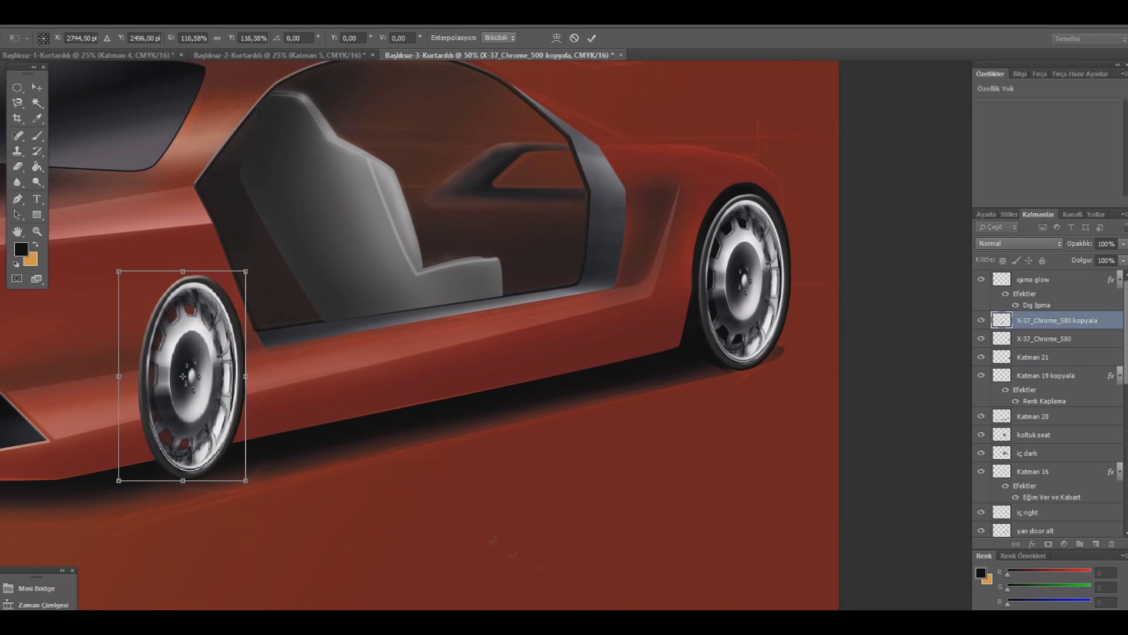
{"action": "scroll", "coordinate": [487, 335], "scroll_direction": "left", "scroll_amount": 5}
{"action": "left_click_drag", "start_coordinate": [444, 447], "coordinate": [443, 463]}
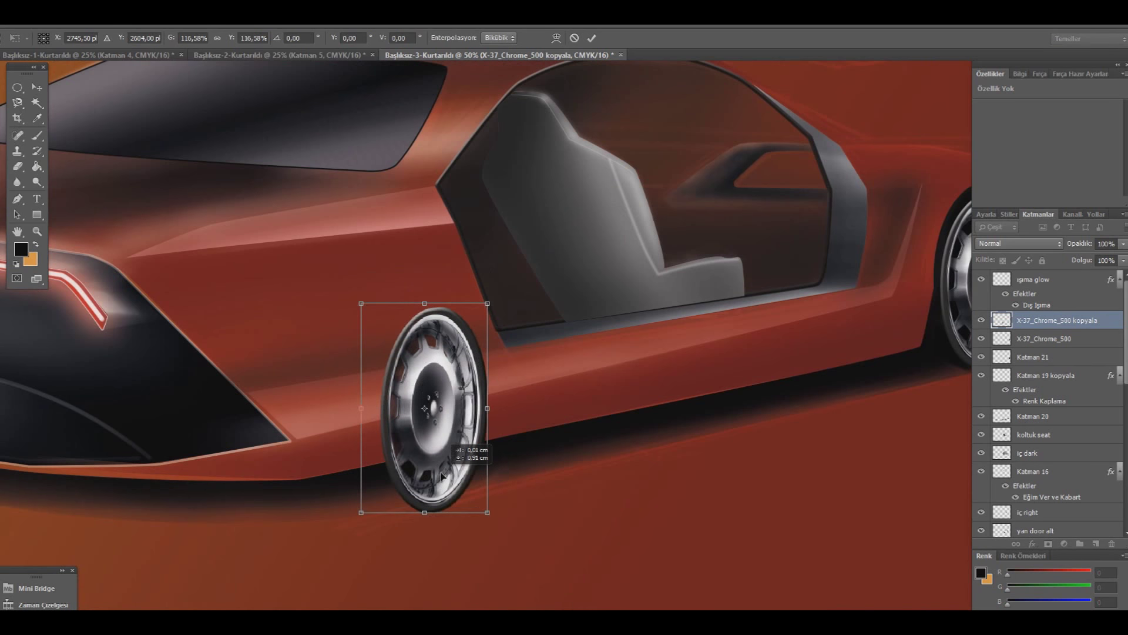
{"action": "left_click_drag", "start_coordinate": [353, 391], "coordinate": [343, 391]}
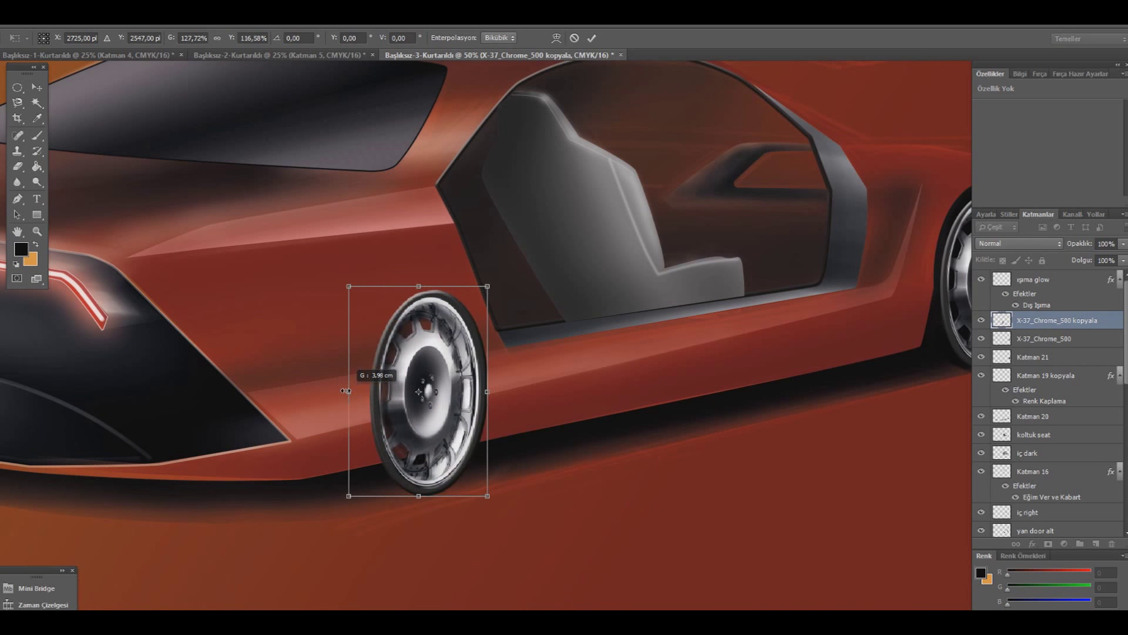
{"action": "left_click_drag", "start_coordinate": [419, 286], "coordinate": [419, 280]}
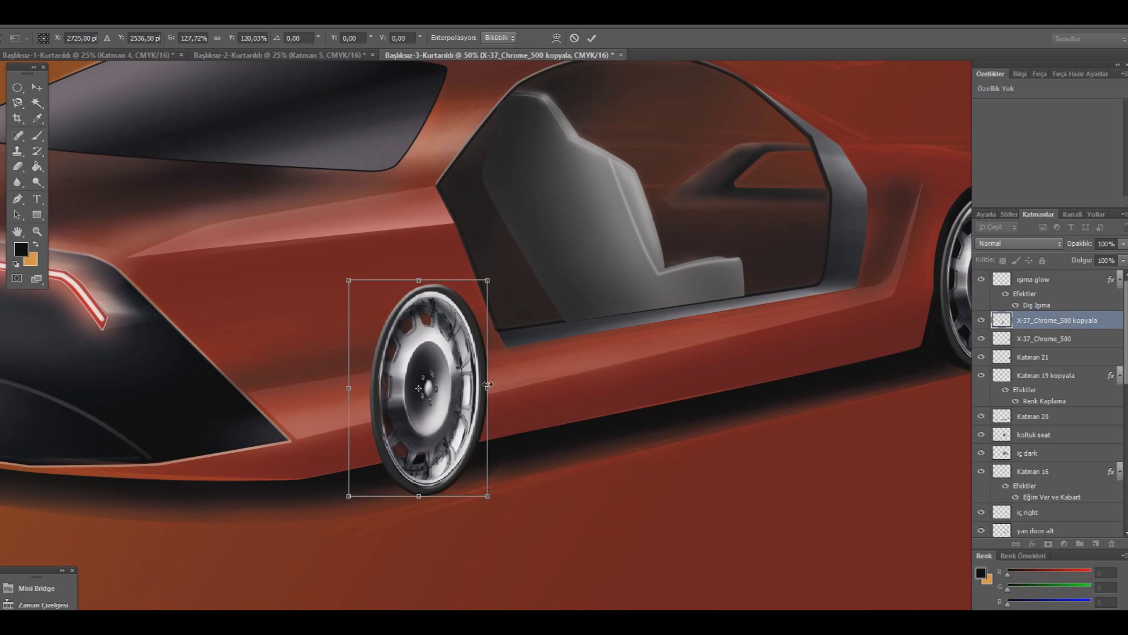
{"action": "left_click_drag", "start_coordinate": [487, 388], "coordinate": [497, 388]}
{"action": "left_click_drag", "start_coordinate": [435, 437], "coordinate": [431, 441]}
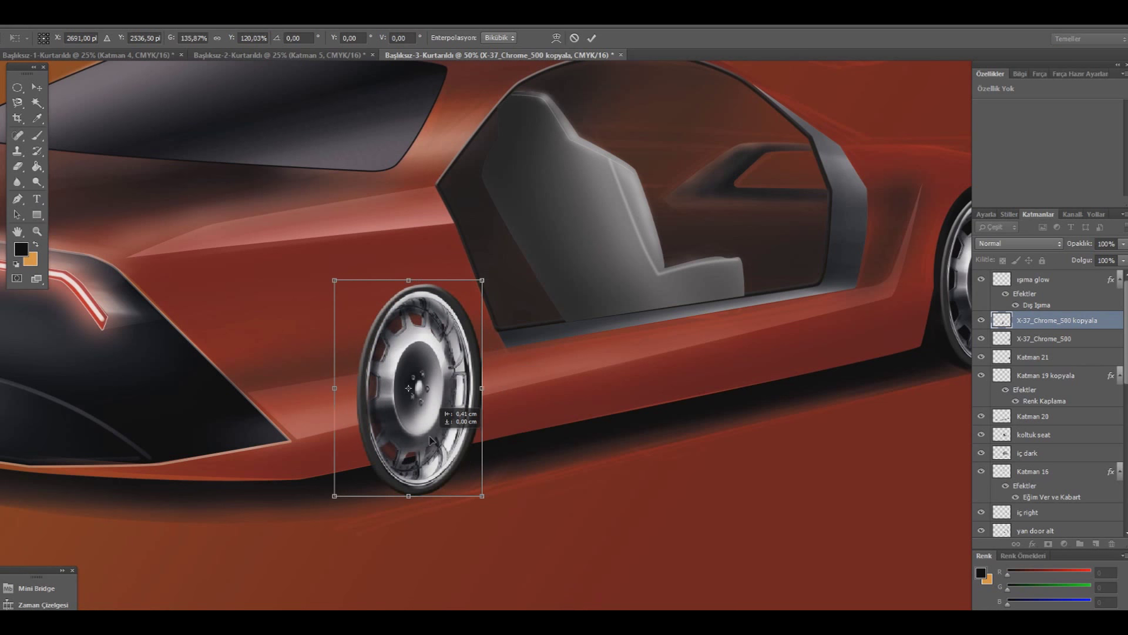
- Fine-tune the copied wheel's size and position, then apply the transformation
{"action": "key", "text": "ctrl+minus"}
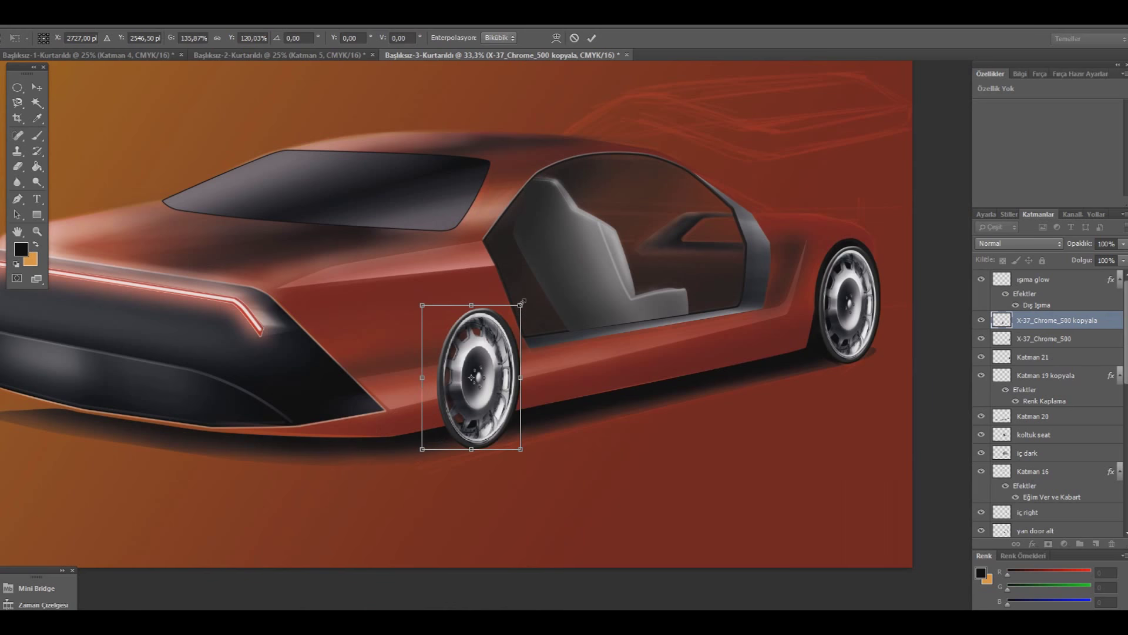
{"action": "left_click_drag", "start_coordinate": [522, 304], "coordinate": [529, 296]}
{"action": "mouse_move", "coordinate": [493, 358]}
{"action": "left_mouse_down"}
{"action": "mouse_move", "coordinate": [766, 322]}
{"action": "mouse_move", "coordinate": [499, 354]}
{"action": "left_mouse_up"}
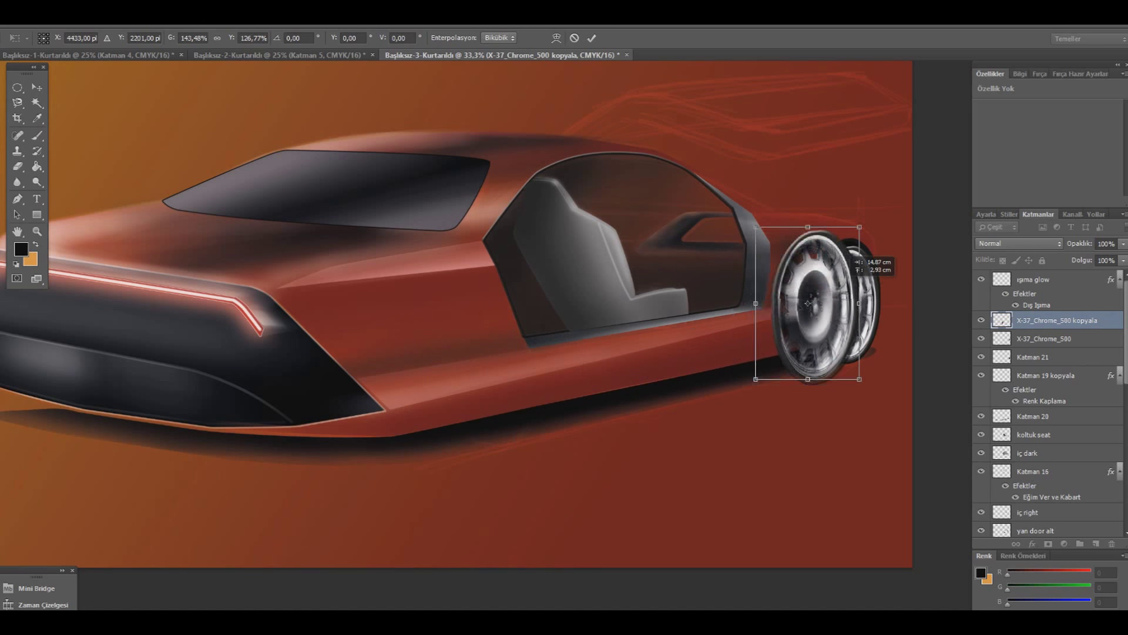
{"action": "left_click_drag", "start_coordinate": [499, 353], "coordinate": [502, 361]}
{"action": "key", "text": "ctrl+z"}
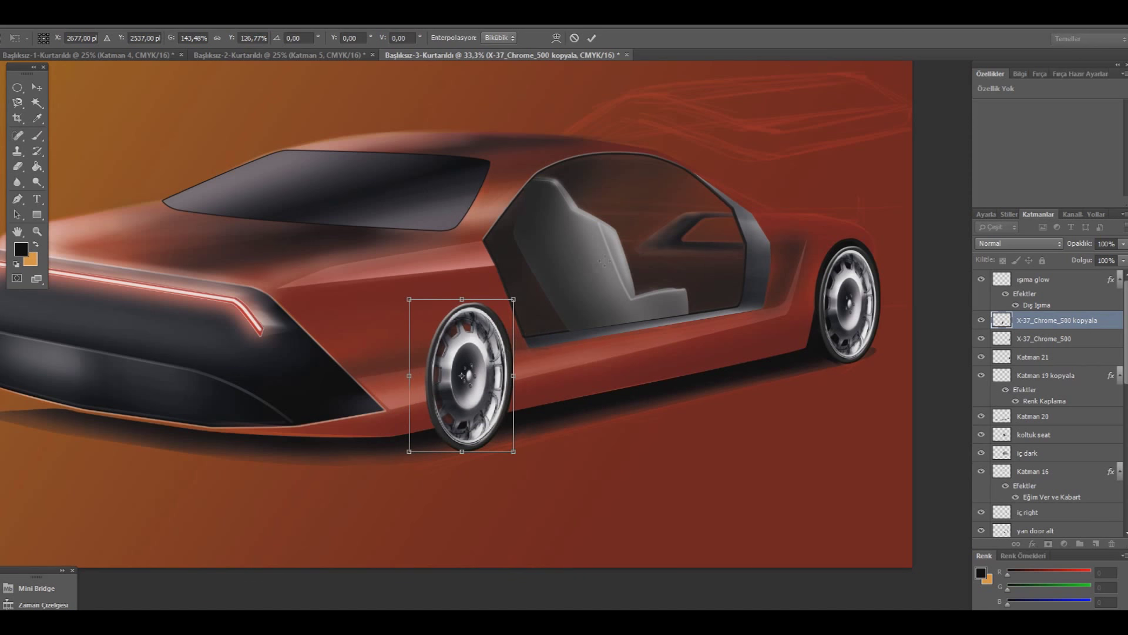
{"action": "left_click_drag", "start_coordinate": [514, 377], "coordinate": [525, 376]}
{"action": "left_click_drag", "start_coordinate": [505, 375], "coordinate": [497, 389]}
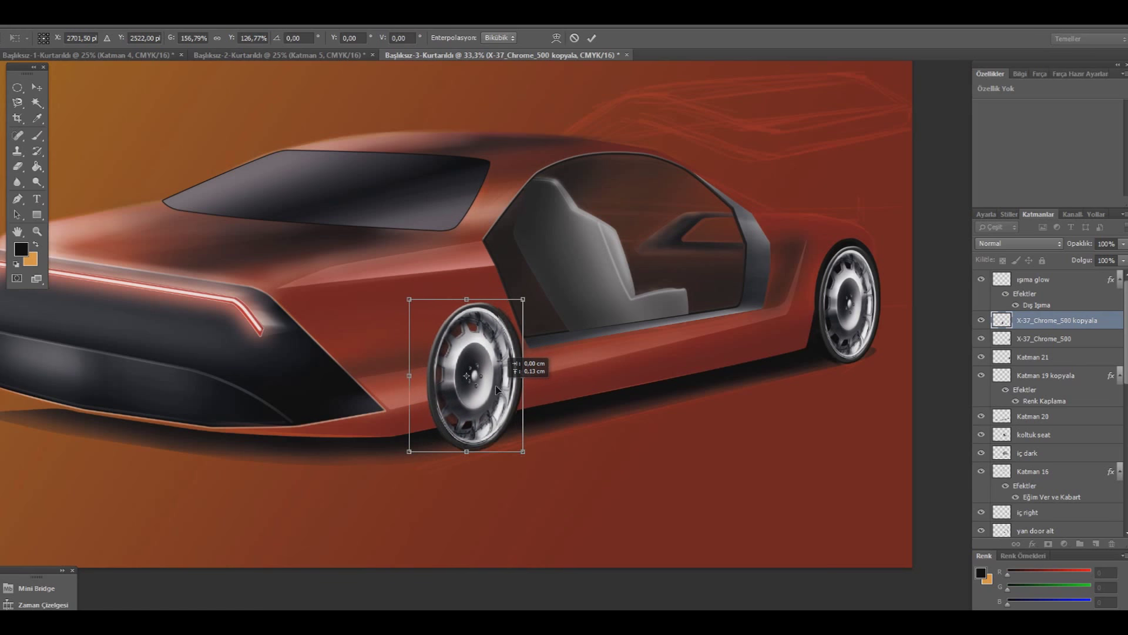
{"action": "key", "text": "v"}
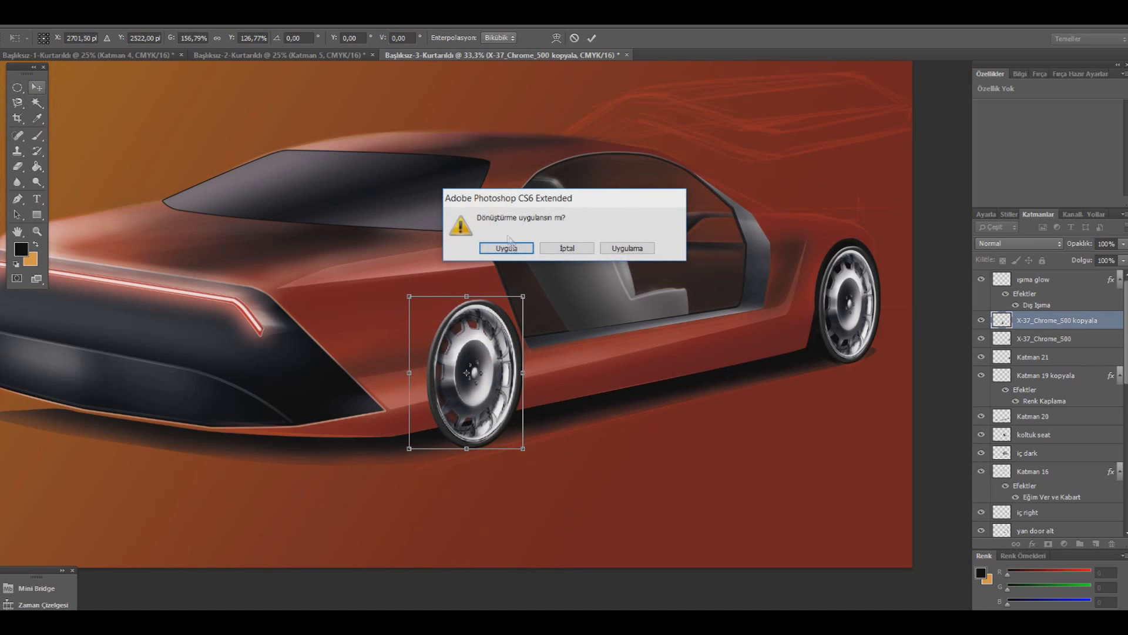
{"action": "left_click", "coordinate": [507, 246]}
- Erase the rear wheel's top into the body with a 1% flow eraser
{"action": "key", "text": "e"}
{"action": "mouse_move", "coordinate": [434, 263]}
{"action": "left_mouse_down"}
{"action": "mouse_move", "coordinate": [394, 381]}
{"action": "mouse_move", "coordinate": [512, 394]}
{"action": "mouse_move", "coordinate": [441, 412]}
{"action": "left_mouse_up"}
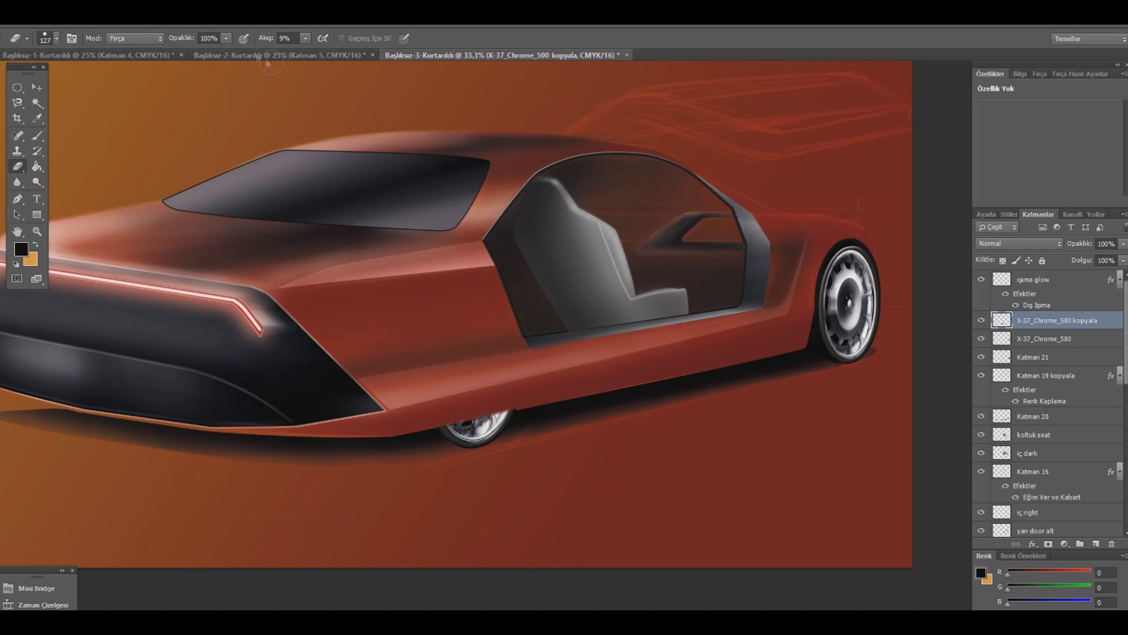
{"action": "left_click_drag", "start_coordinate": [310, 38], "coordinate": [298, 53]}
{"action": "left_click_drag", "start_coordinate": [464, 415], "coordinate": [489, 402]}
{"action": "left_click_drag", "start_coordinate": [489, 402], "coordinate": [497, 422]}
- Add Katman 22 and merge it into the X-37_Chrome_500 kopyala wheel layer
{"action": "left_click", "coordinate": [1096, 544], "text": "ctrl"}
{"action": "left_click", "coordinate": [37, 136]}
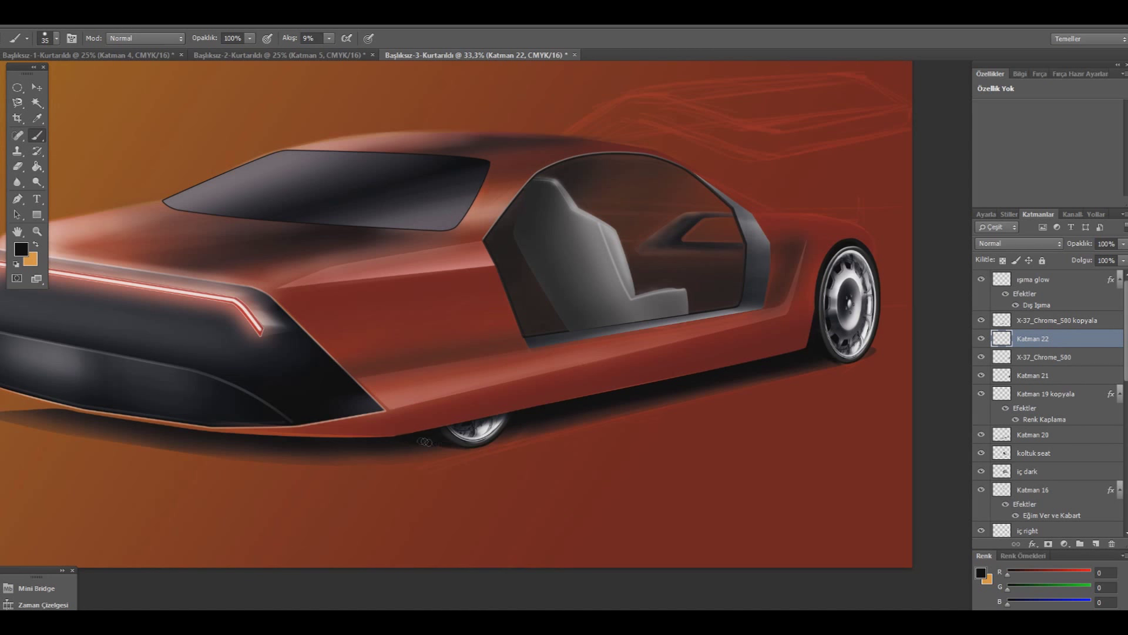
{"action": "key", "text": "e"}
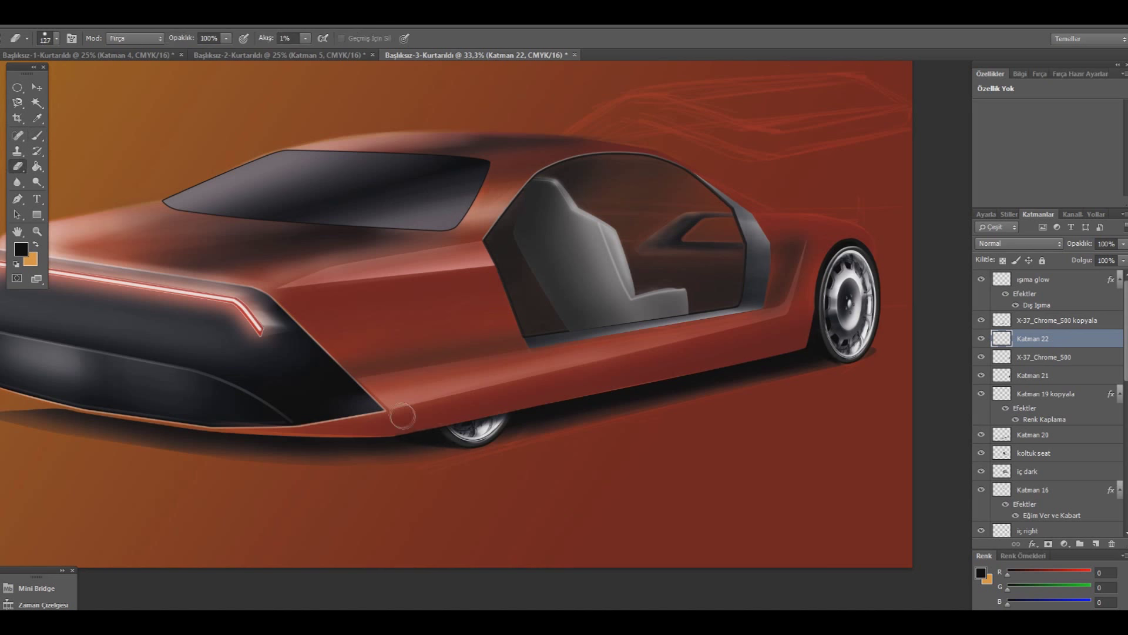
{"action": "key", "text": "ctrl+minus"}
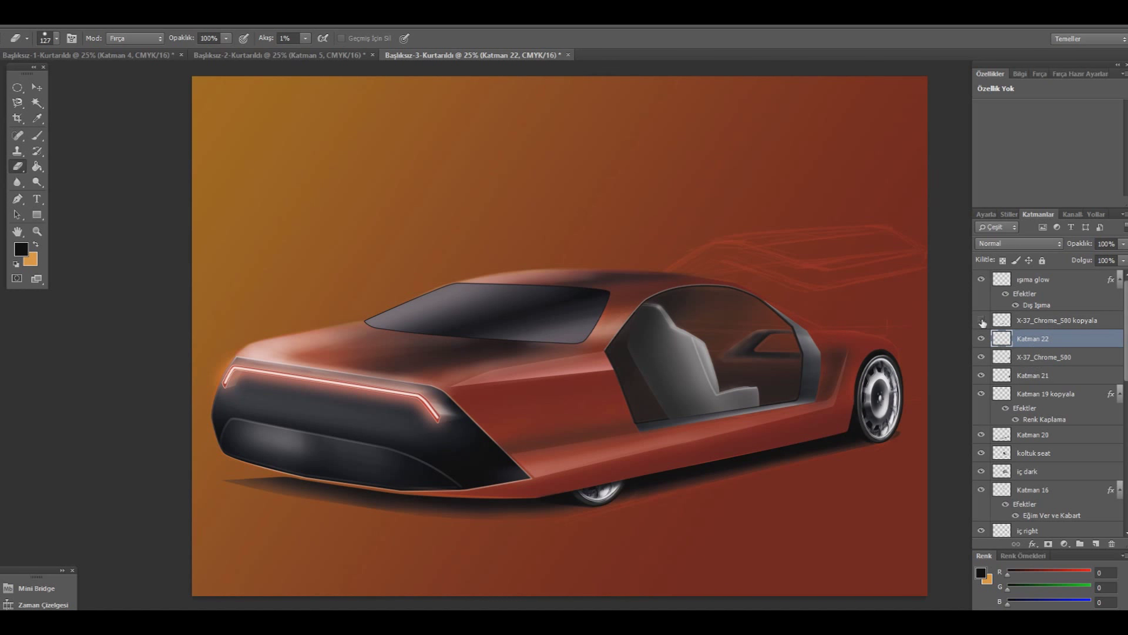
{"action": "left_click", "coordinate": [1059, 321], "text": "shift"}
{"action": "right_click", "coordinate": [1059, 321]}
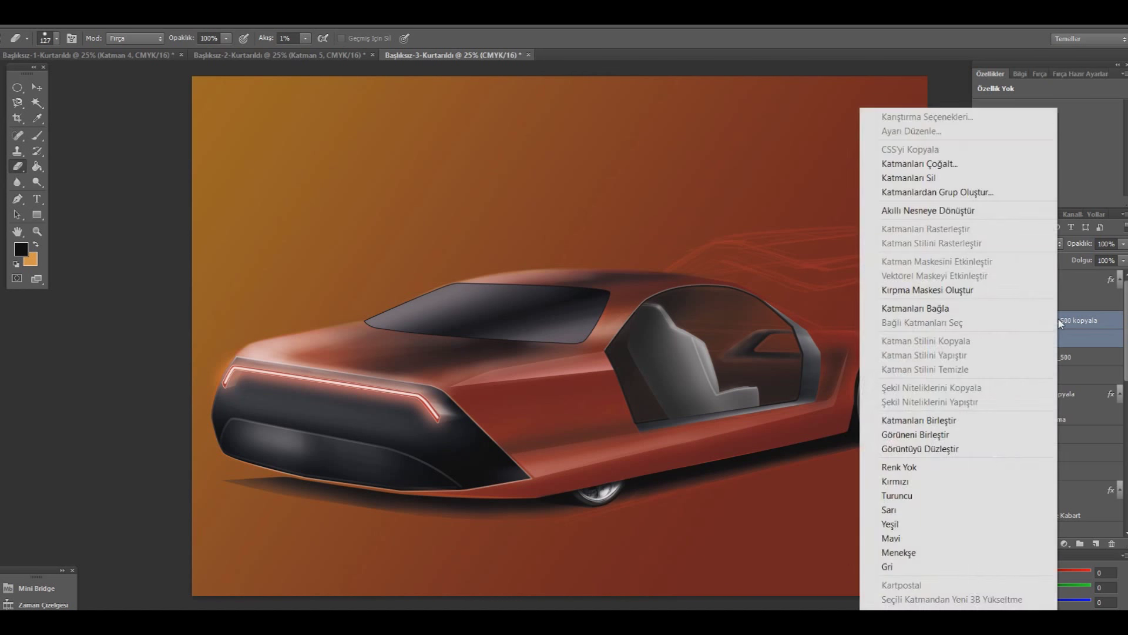
{"action": "left_click", "coordinate": [929, 421]}
{"action": "left_click", "coordinate": [981, 320]}
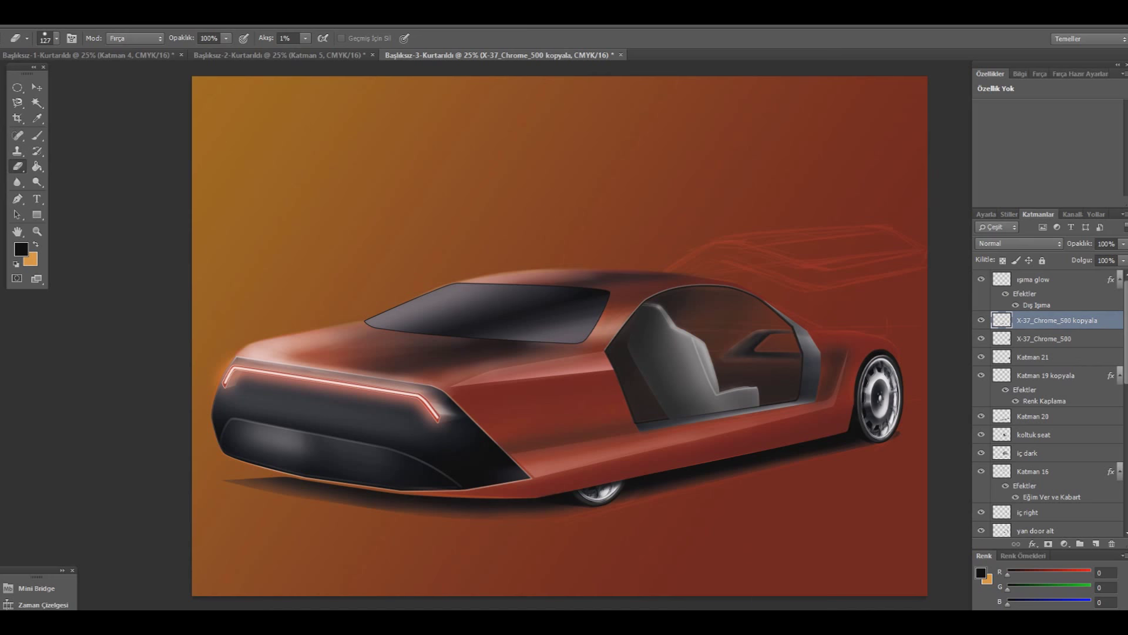
{"action": "key", "text": "ctrl+plus"}
{"action": "key", "text": "ctrl+plus"}
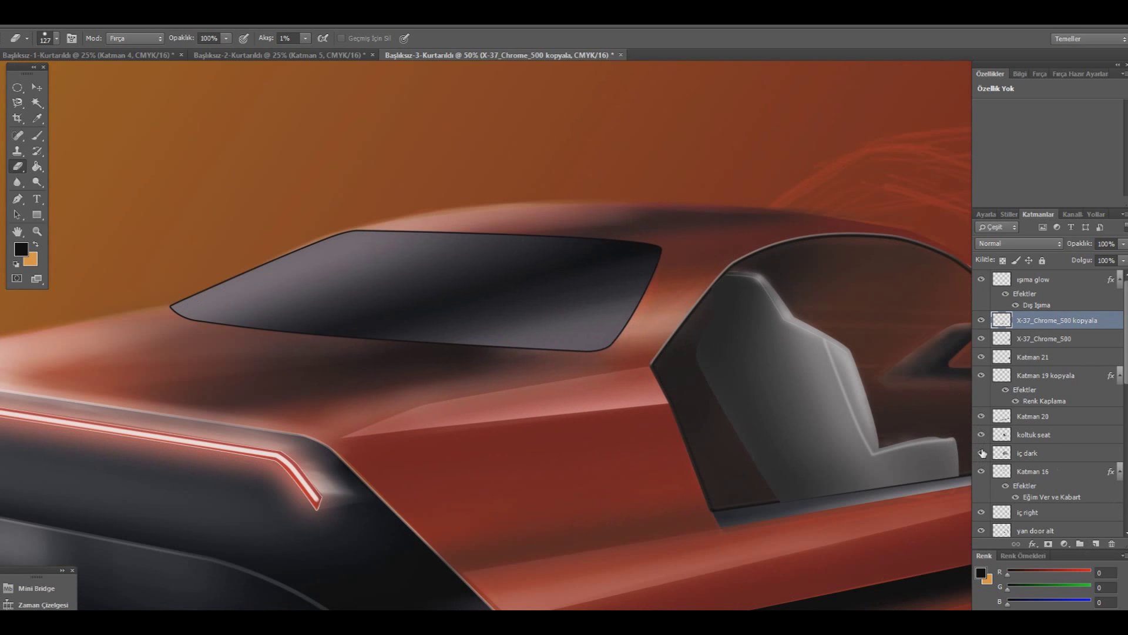
- Move iç dark above koltuk seat and shrink the eraser to 47 px
{"action": "left_click", "coordinate": [982, 434]}
{"action": "left_click", "coordinate": [981, 452]}
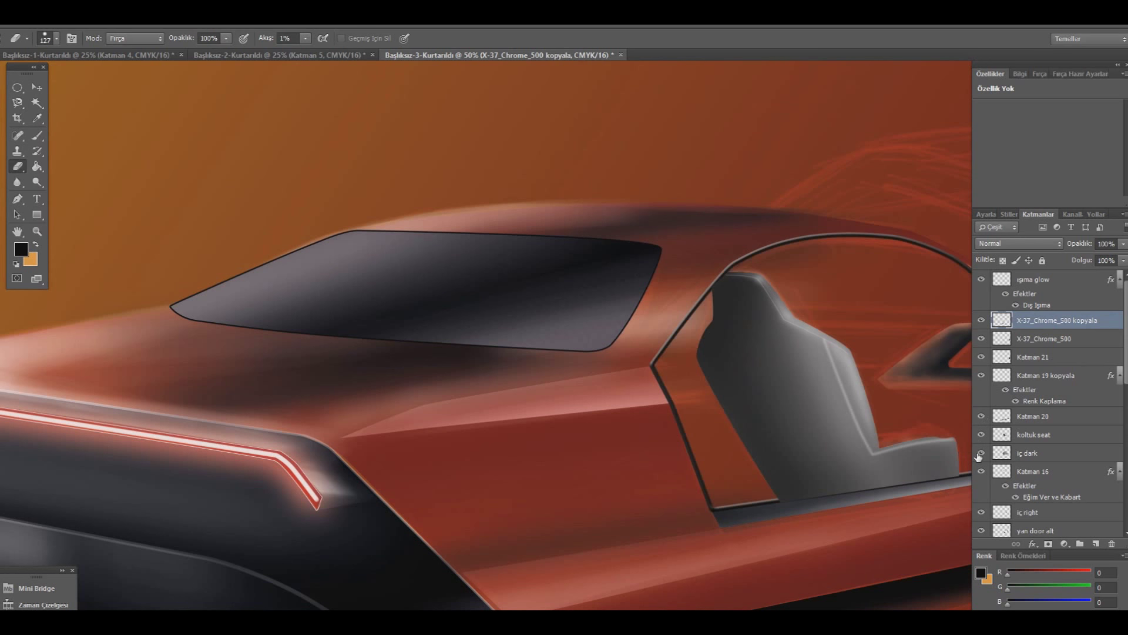
{"action": "left_click_drag", "start_coordinate": [1027, 453], "coordinate": [1034, 433]}
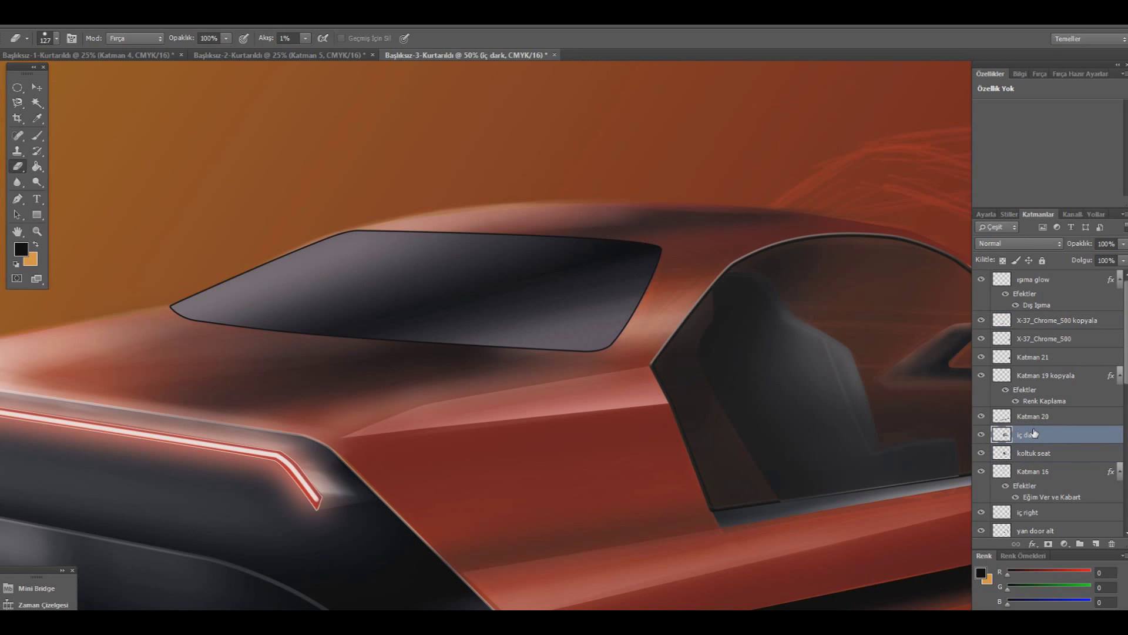
{"action": "key", "text": "ctrl+minus"}
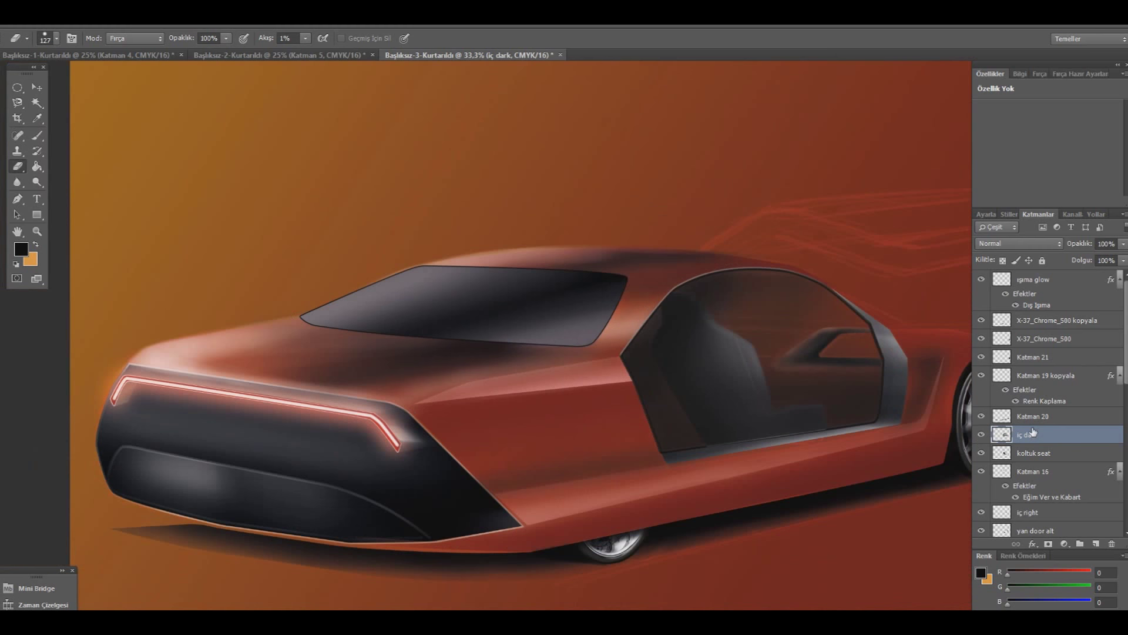
{"action": "left_click", "coordinate": [58, 39]}
{"action": "left_click_drag", "start_coordinate": [69, 76], "coordinate": [41, 76]}
{"action": "key", "text": "Return"}
- Softly erase the darkness over the seat cushion, then move koltuk seat back above iç dark
{"action": "left_click", "coordinate": [56, 39]}
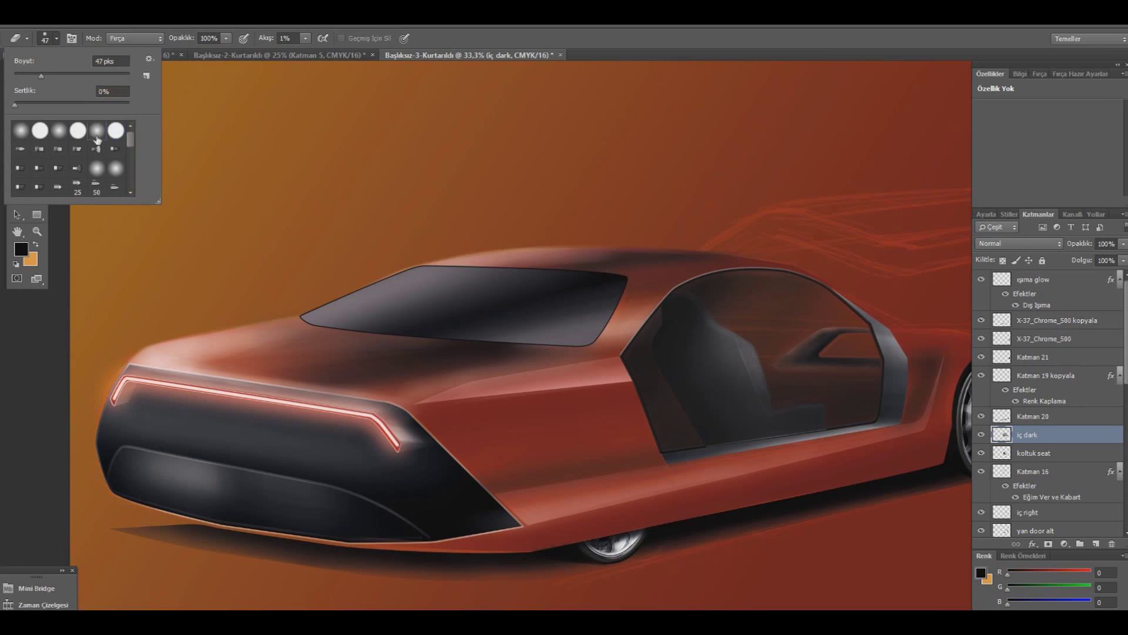
{"action": "key", "text": "Return"}
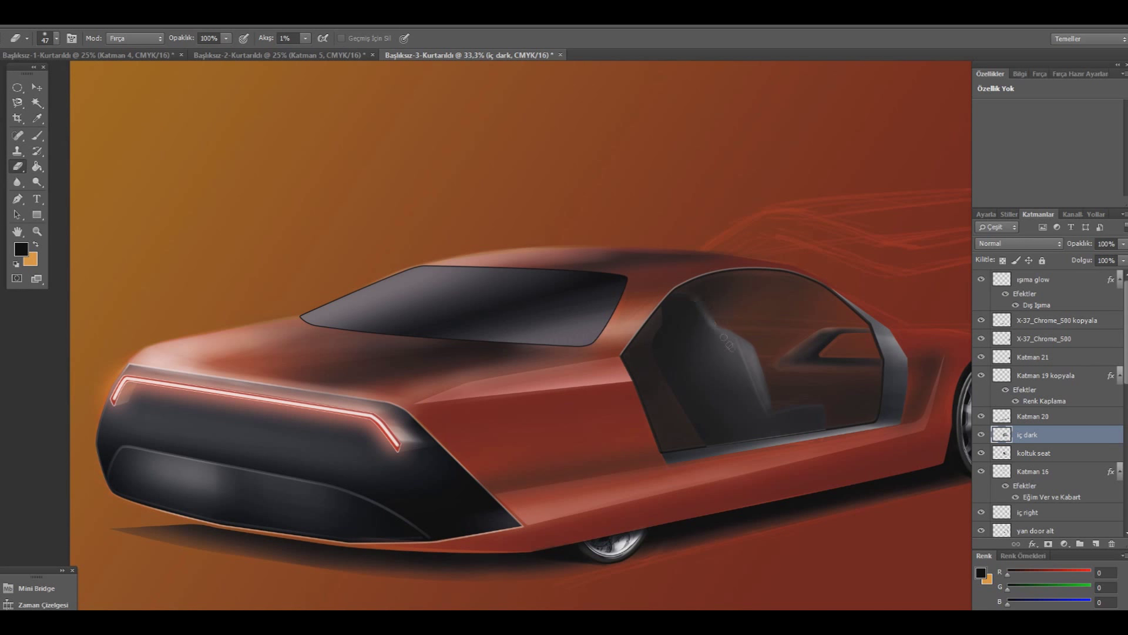
{"action": "left_click", "coordinate": [56, 39]}
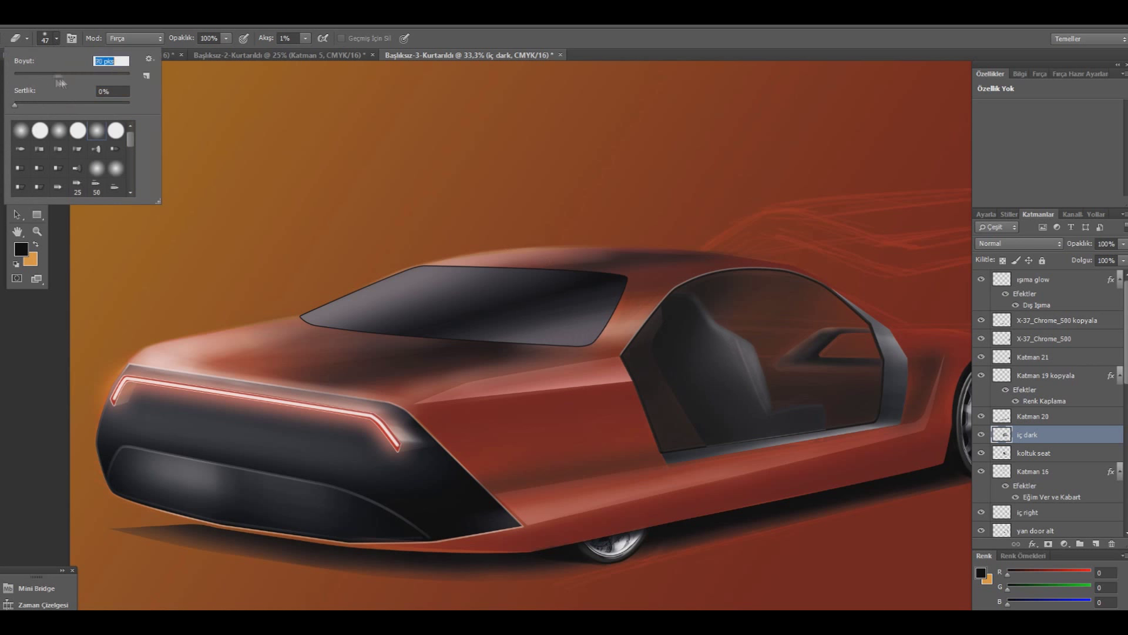
{"action": "key", "text": "Return"}
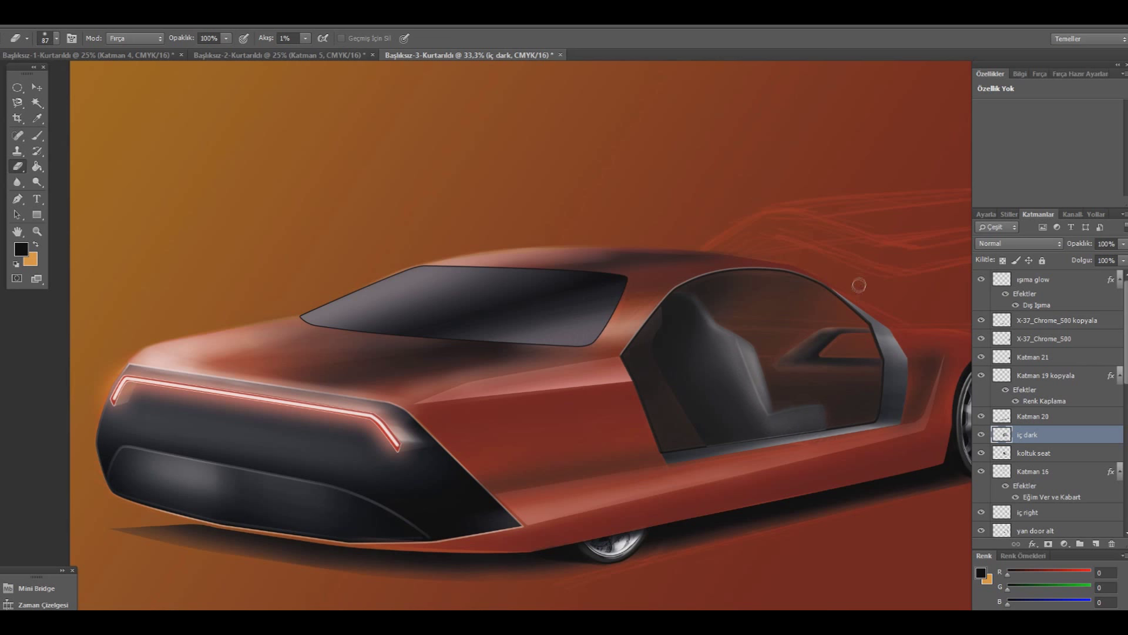
{"action": "left_click", "coordinate": [56, 38]}
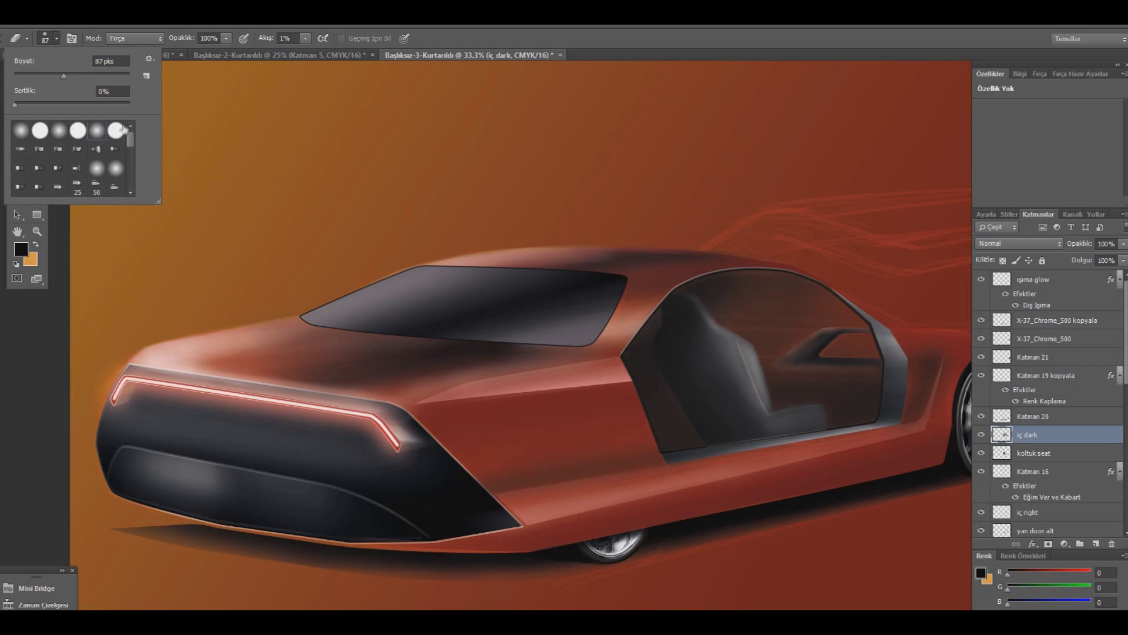
{"action": "left_click", "coordinate": [732, 344]}
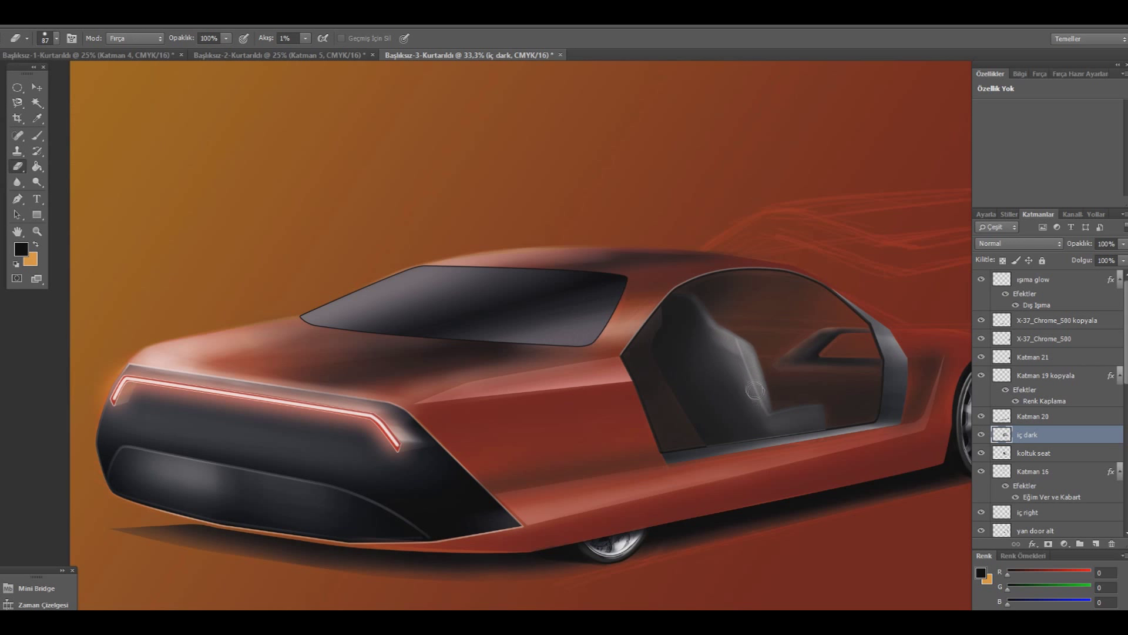
{"action": "left_click_drag", "start_coordinate": [757, 389], "coordinate": [748, 389]}
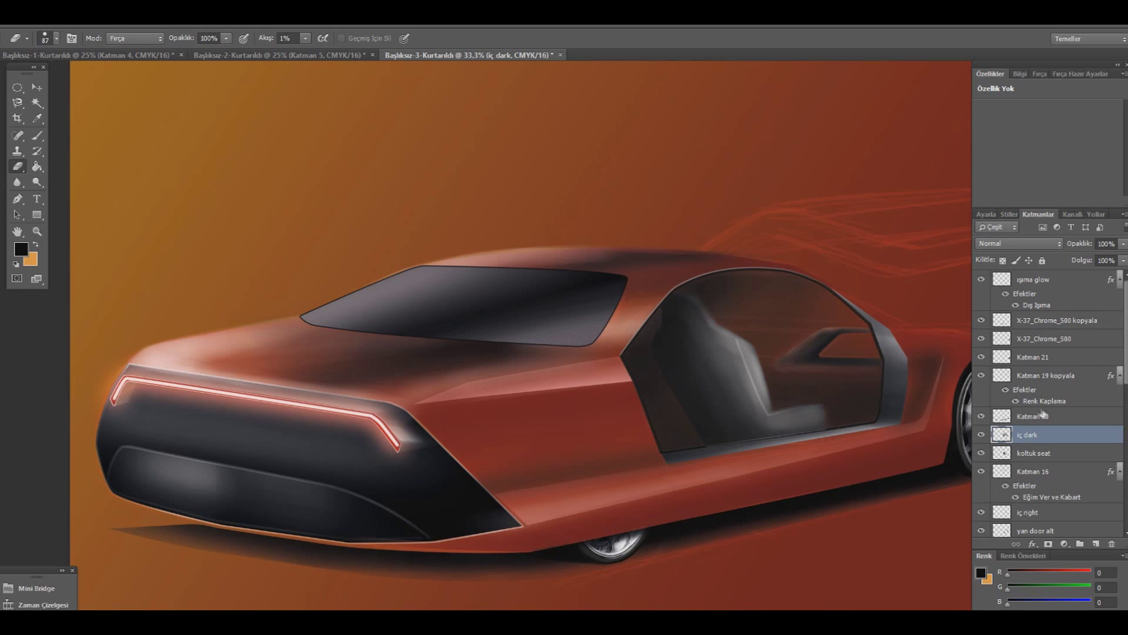
{"action": "left_click_drag", "start_coordinate": [1045, 453], "coordinate": [1046, 426]}
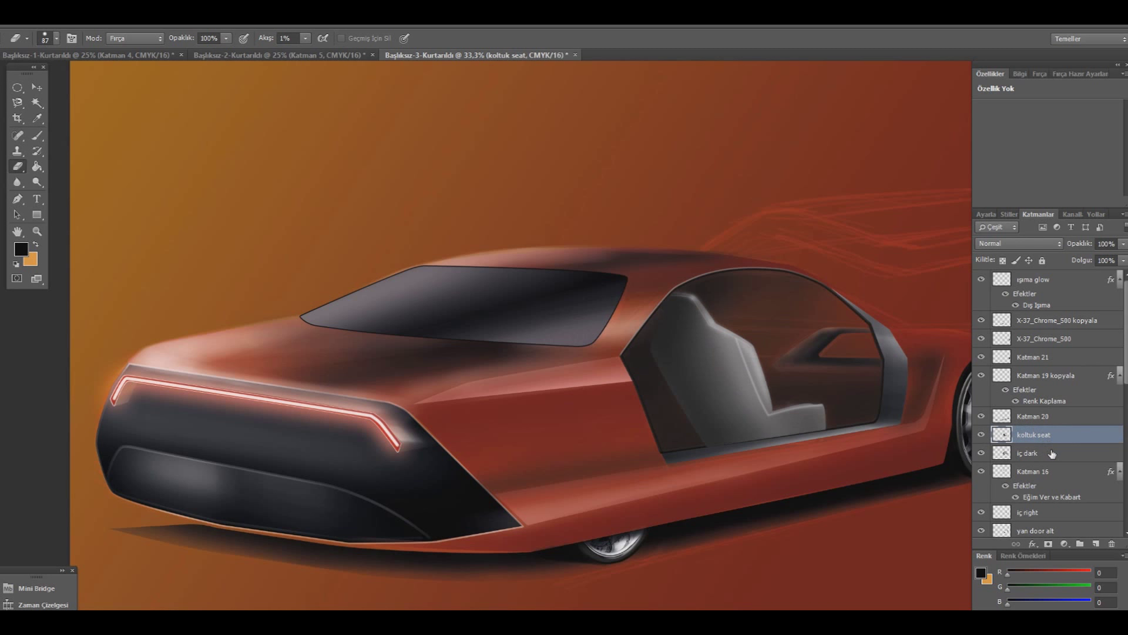
- Paint soft dark shading along the inner door edge with an 82 px, 1% flow brush
{"action": "key", "text": "b"}
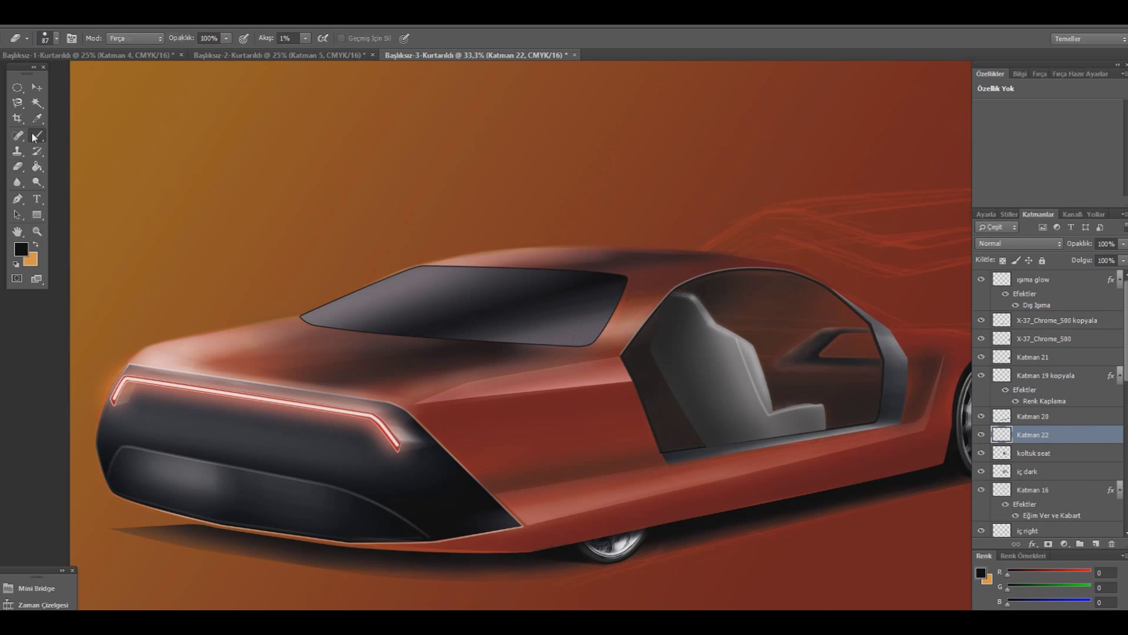
{"action": "left_click", "coordinate": [51, 38]}
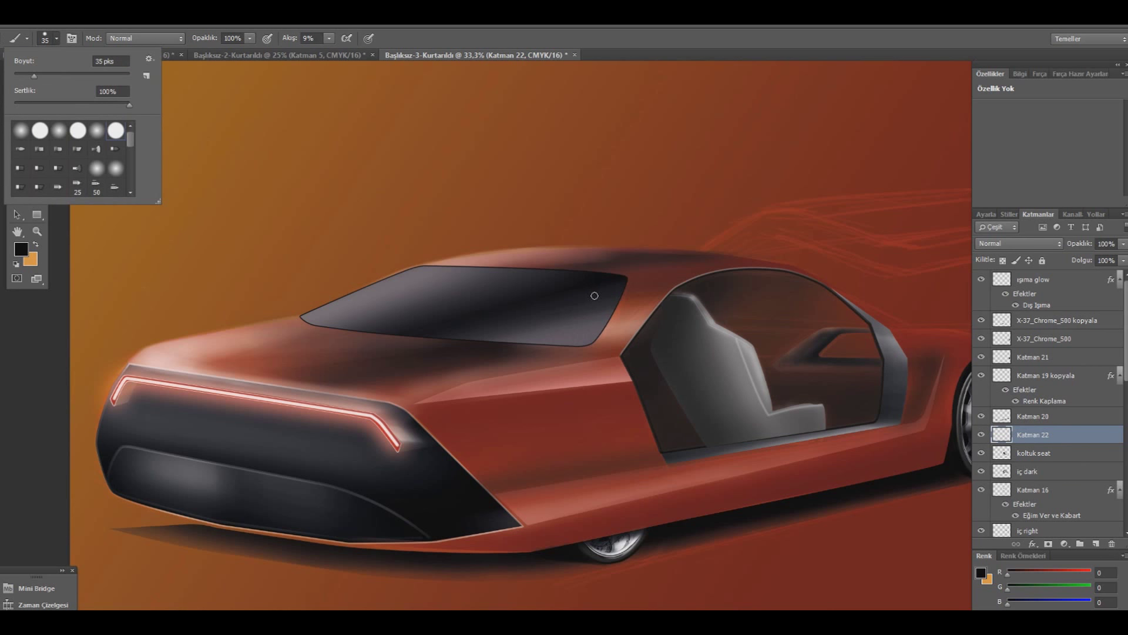
{"action": "type", "text": "82"}
{"action": "left_click_drag", "start_coordinate": [663, 370], "coordinate": [667, 438]}
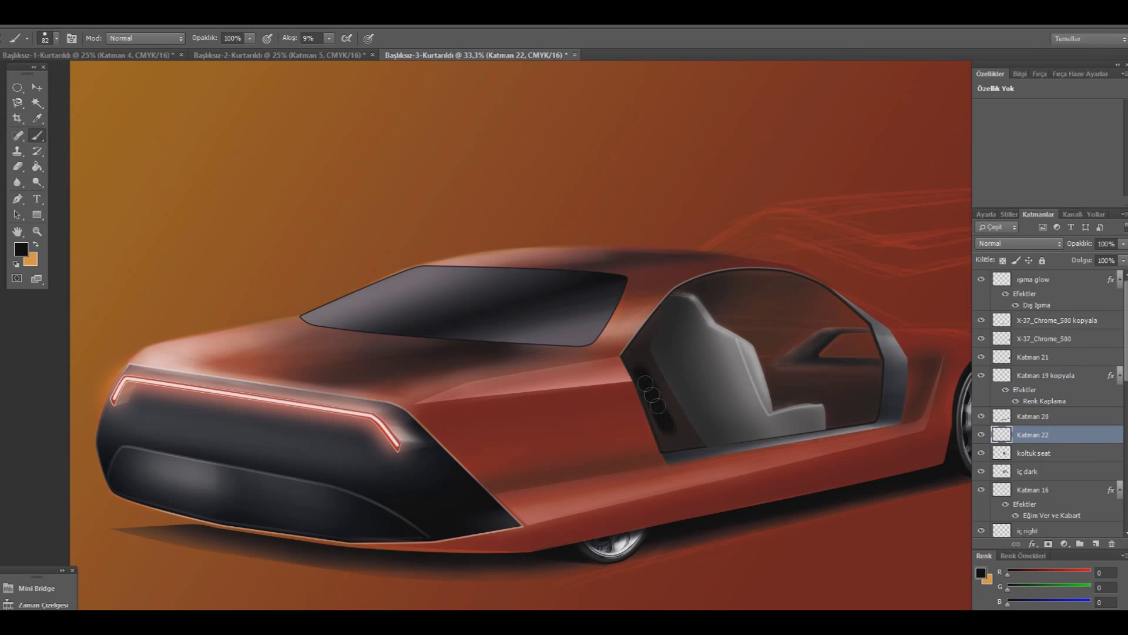
{"action": "key", "text": "ctrl+z"}
{"action": "left_click", "coordinate": [320, 39]}
{"action": "type", "text": "1"}
{"action": "key", "text": "Return"}
{"action": "mouse_move", "coordinate": [654, 379]}
{"action": "left_mouse_down"}
{"action": "mouse_move", "coordinate": [673, 457]}
{"action": "mouse_move", "coordinate": [645, 397]}
{"action": "mouse_move", "coordinate": [652, 349]}
{"action": "left_mouse_up"}
- Enlarge the brush to 154 px, then hide the shading layer and select koltuk seat
{"action": "left_click", "coordinate": [56, 38]}
{"action": "left_click_drag", "start_coordinate": [94, 65], "coordinate": [118, 65]}
{"action": "left_click", "coordinate": [661, 351]}
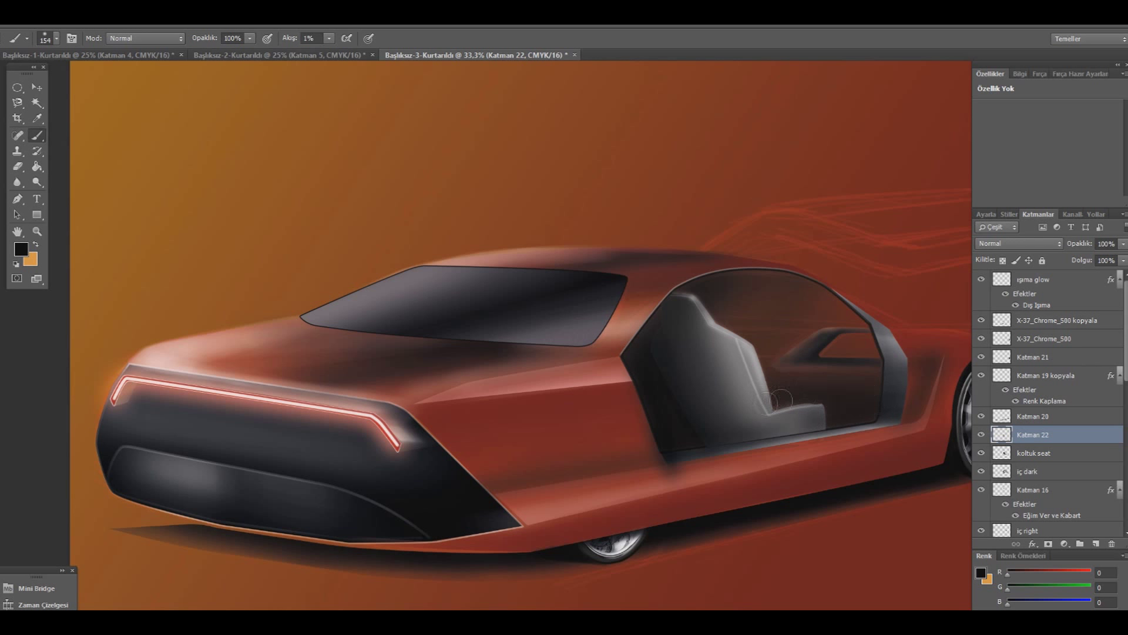
{"action": "left_click", "coordinate": [21, 166]}
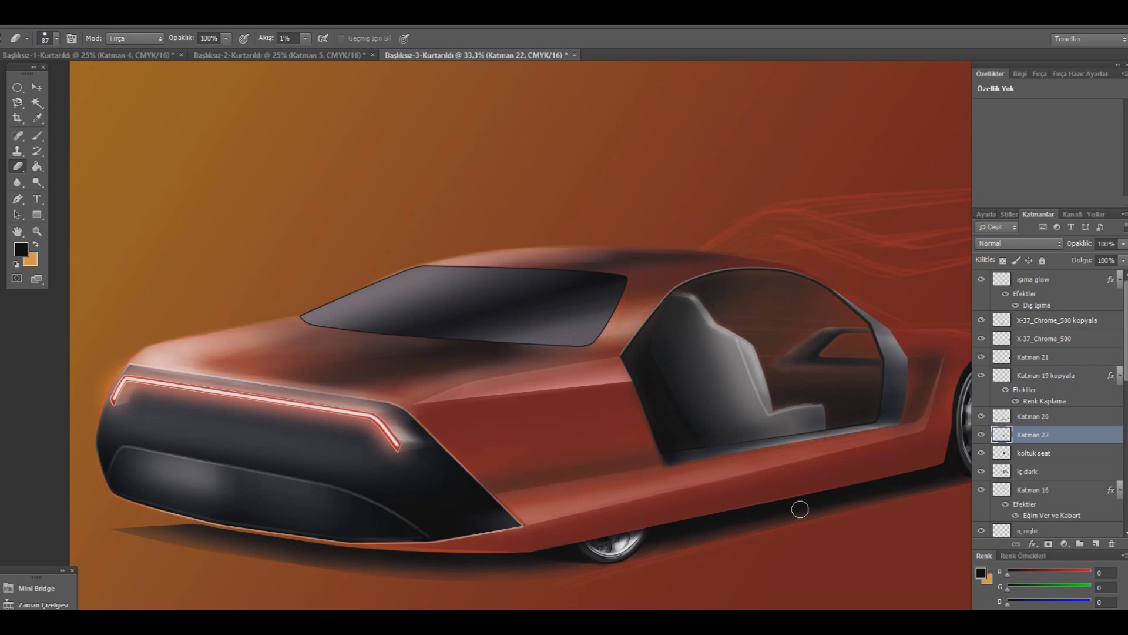
{"action": "left_click", "coordinate": [1039, 453]}
{"action": "left_click", "coordinate": [981, 435]}
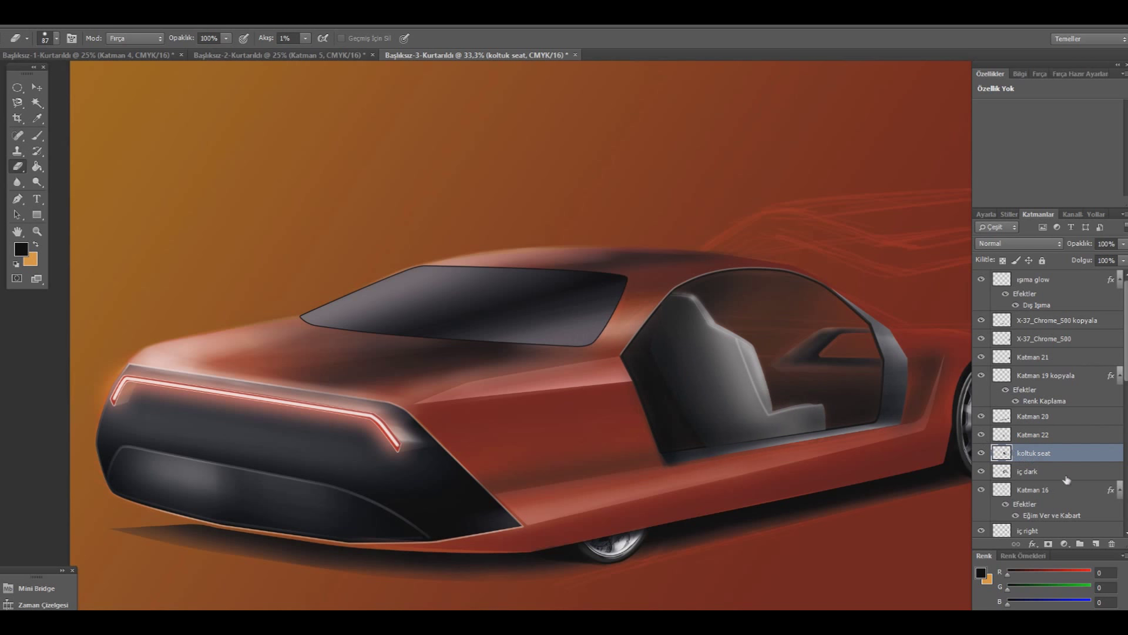
- Add layer Katman 23, trace a trial Pen outline on the seat, and discard it
{"action": "left_click", "coordinate": [1096, 543]}
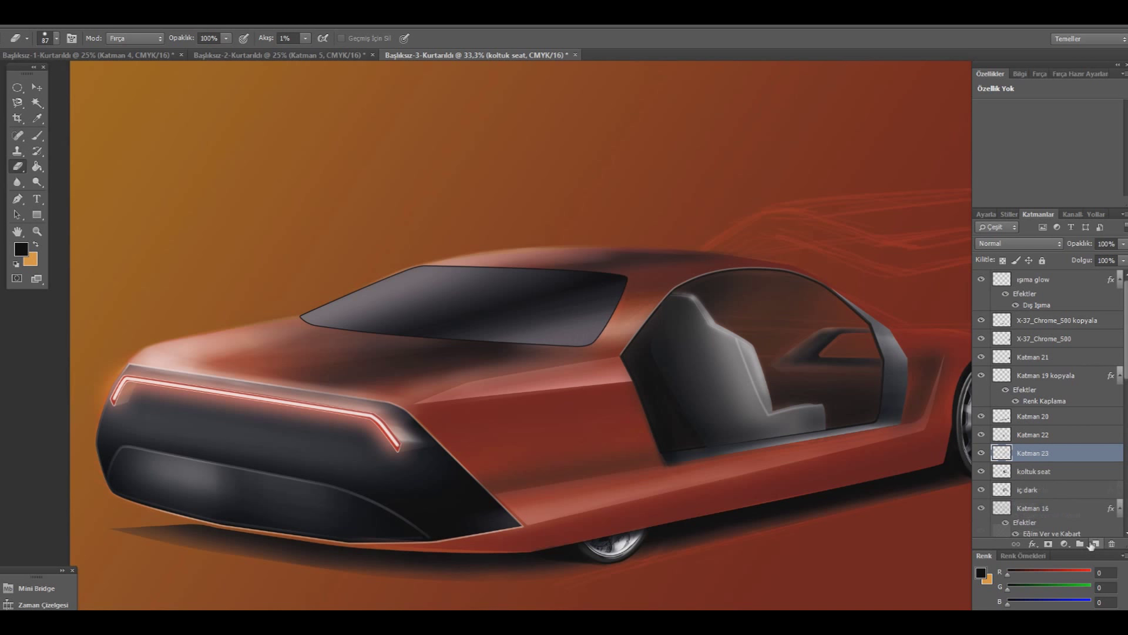
{"action": "left_click", "coordinate": [18, 199]}
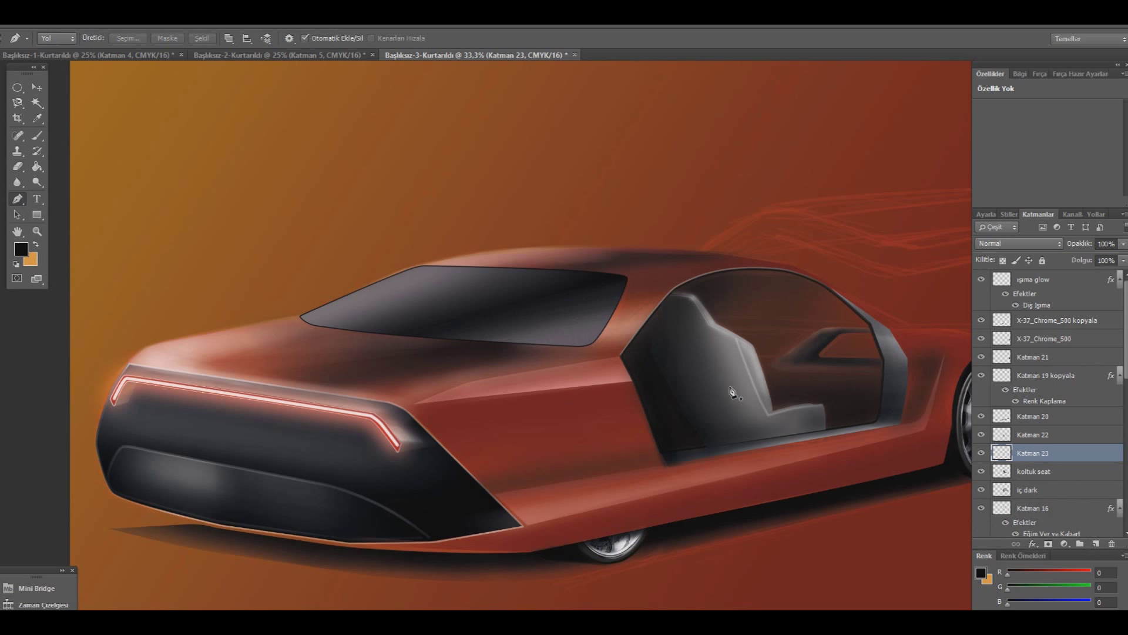
{"action": "left_click", "coordinate": [740, 391]}
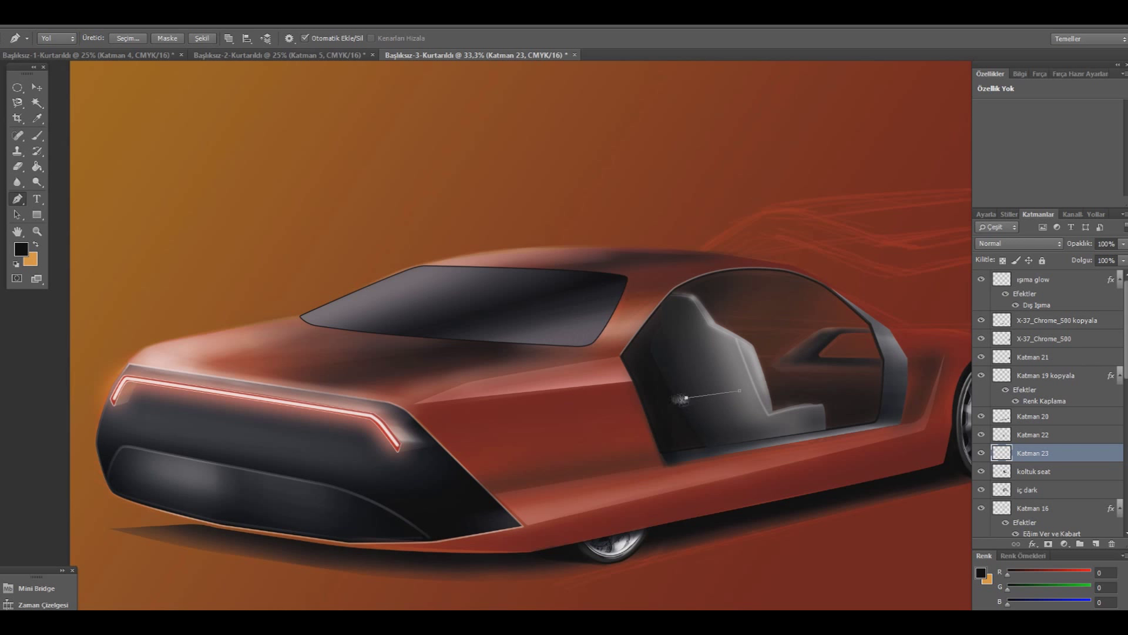
{"action": "left_click", "coordinate": [650, 399]}
{"action": "left_click", "coordinate": [645, 401]}
{"action": "left_click", "coordinate": [686, 402]}
{"action": "left_click", "coordinate": [739, 391]}
{"action": "key", "text": "Escape"}
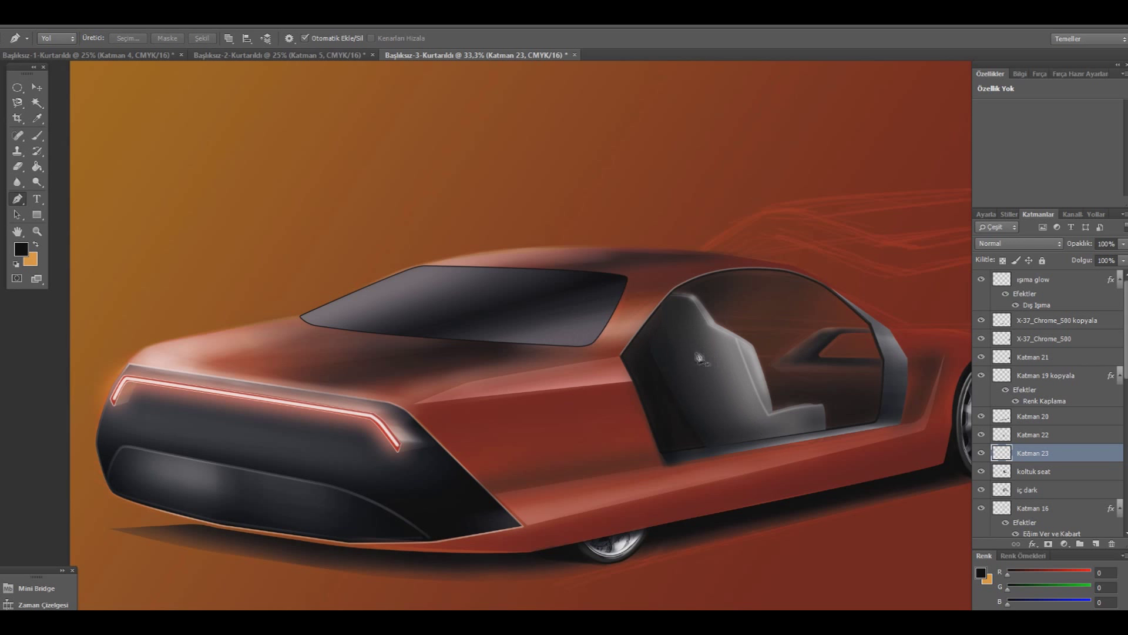
- Draw a second Pen outline over the seat and discard that path as well
{"action": "left_click", "coordinate": [706, 335]}
{"action": "key", "text": "ctrl+z"}
{"action": "left_click", "coordinate": [740, 381]}
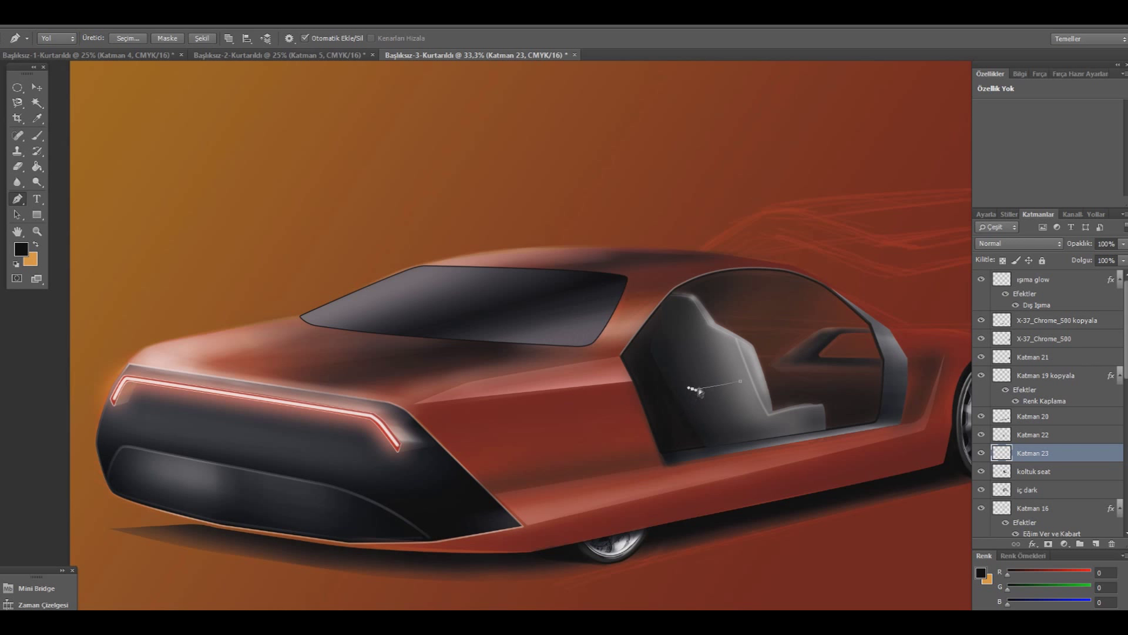
{"action": "left_click", "coordinate": [646, 389]}
{"action": "left_click", "coordinate": [635, 380]}
{"action": "left_click", "coordinate": [694, 384]}
{"action": "left_click_drag", "start_coordinate": [741, 377], "coordinate": [745, 377]}
{"action": "key", "text": "Return"}
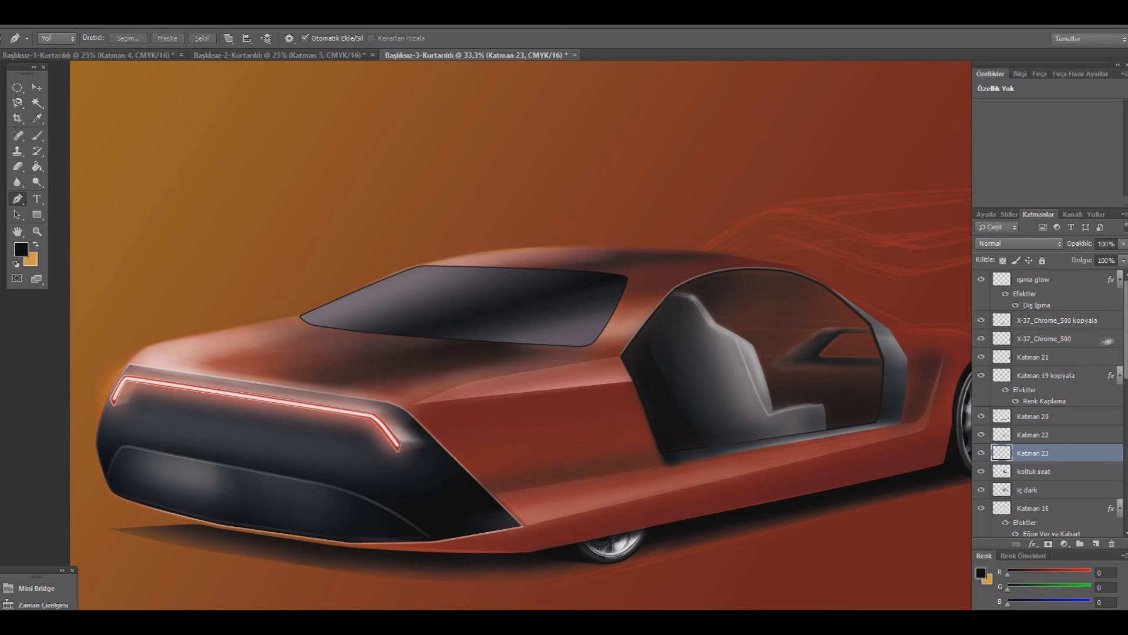
{"action": "scroll", "coordinate": [1034, 399], "scroll_direction": "down", "scroll_amount": 3}
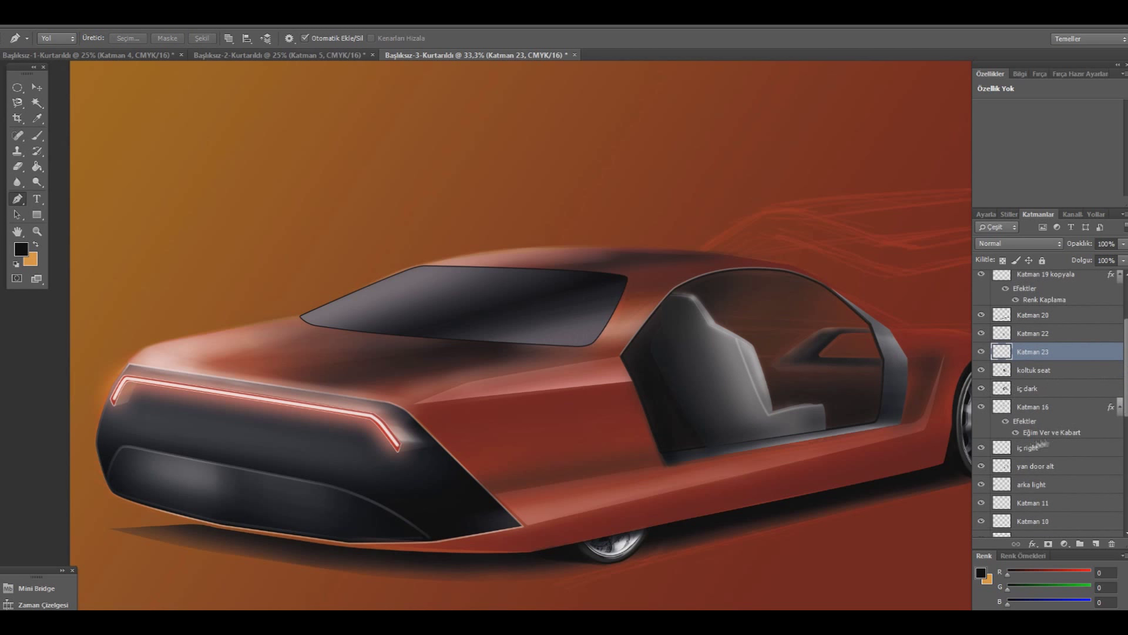
- Check the taillight glow, Katman 11 and Katman 10 by toggling visibility, then add a layer above Katman 11
{"action": "left_click", "coordinate": [981, 486]}
{"action": "left_click", "coordinate": [980, 503]}
{"action": "left_click", "coordinate": [981, 521]}
{"action": "left_click", "coordinate": [1036, 508]}
{"action": "left_click", "coordinate": [1097, 544]}
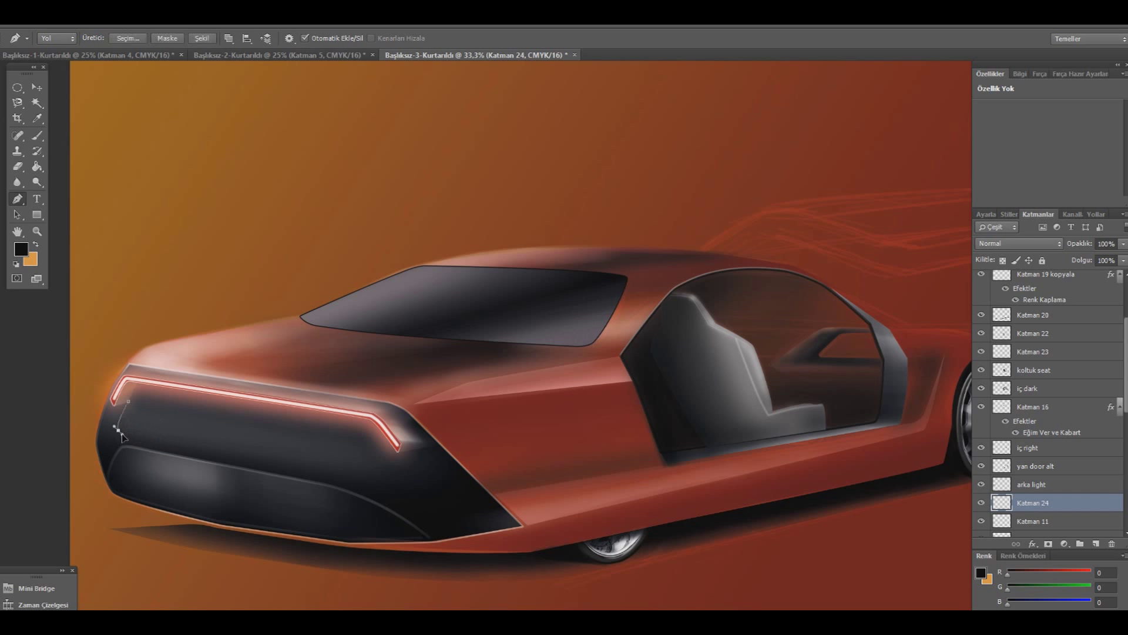
- Trace a Pen path along the lower rear bumper band from its right side to its left corner
{"action": "left_click", "coordinate": [450, 530]}
{"action": "left_click", "coordinate": [507, 515]}
{"action": "left_click", "coordinate": [437, 524]}
{"action": "left_click_drag", "start_coordinate": [437, 525], "coordinate": [451, 525]}
{"action": "mouse_move", "coordinate": [389, 487]}
{"action": "left_mouse_down"}
{"action": "mouse_move", "coordinate": [409, 490]}
{"action": "mouse_move", "coordinate": [352, 479]}
{"action": "left_mouse_up"}
{"action": "left_click", "coordinate": [137, 434]}
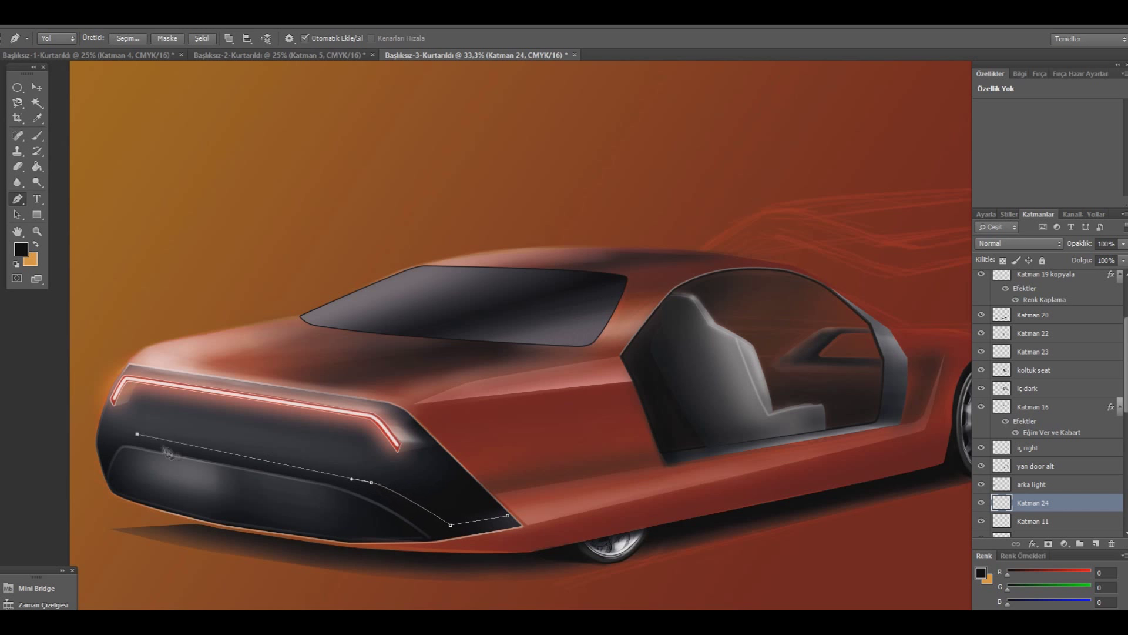
{"action": "left_click_drag", "start_coordinate": [375, 485], "coordinate": [367, 480]}
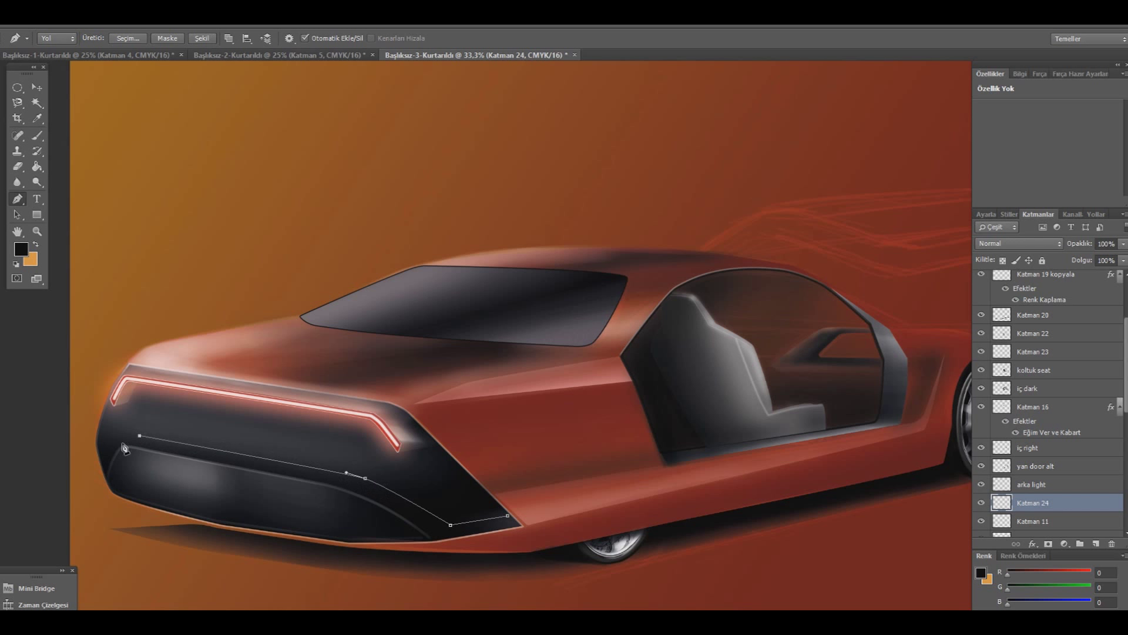
{"action": "left_click", "coordinate": [126, 444]}
- Reshape the bumper path's points and curves to fit the bumper, extending it to the right corner
{"action": "left_click_drag", "start_coordinate": [139, 436], "coordinate": [136, 442]}
{"action": "left_click_drag", "start_coordinate": [365, 478], "coordinate": [362, 484]}
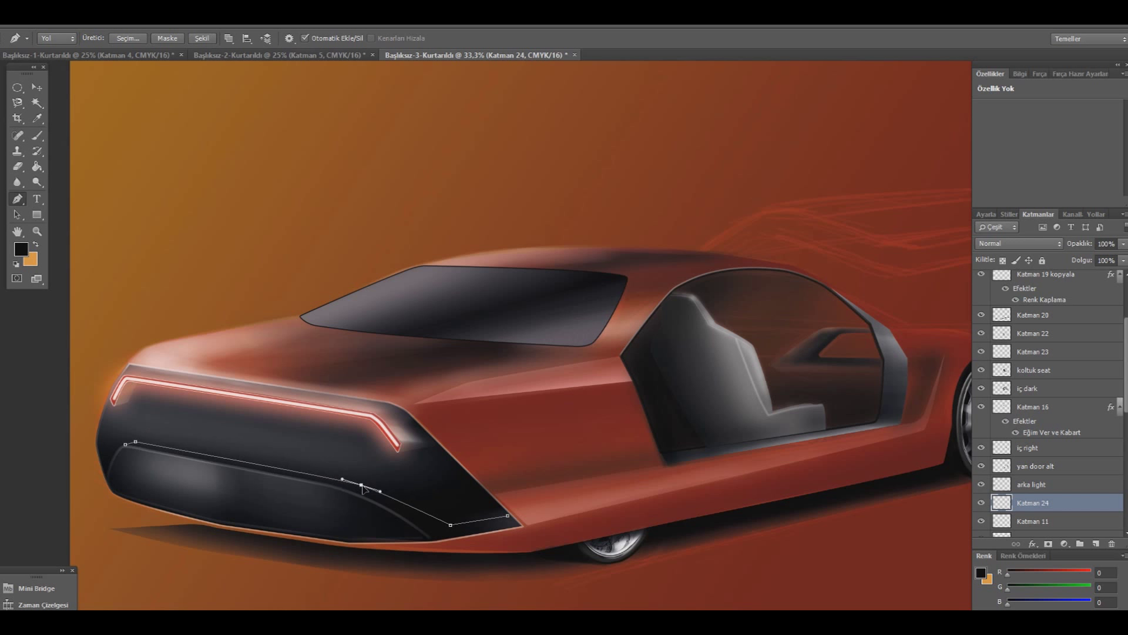
{"action": "left_click_drag", "start_coordinate": [328, 487], "coordinate": [333, 490]}
{"action": "left_click", "coordinate": [431, 535]}
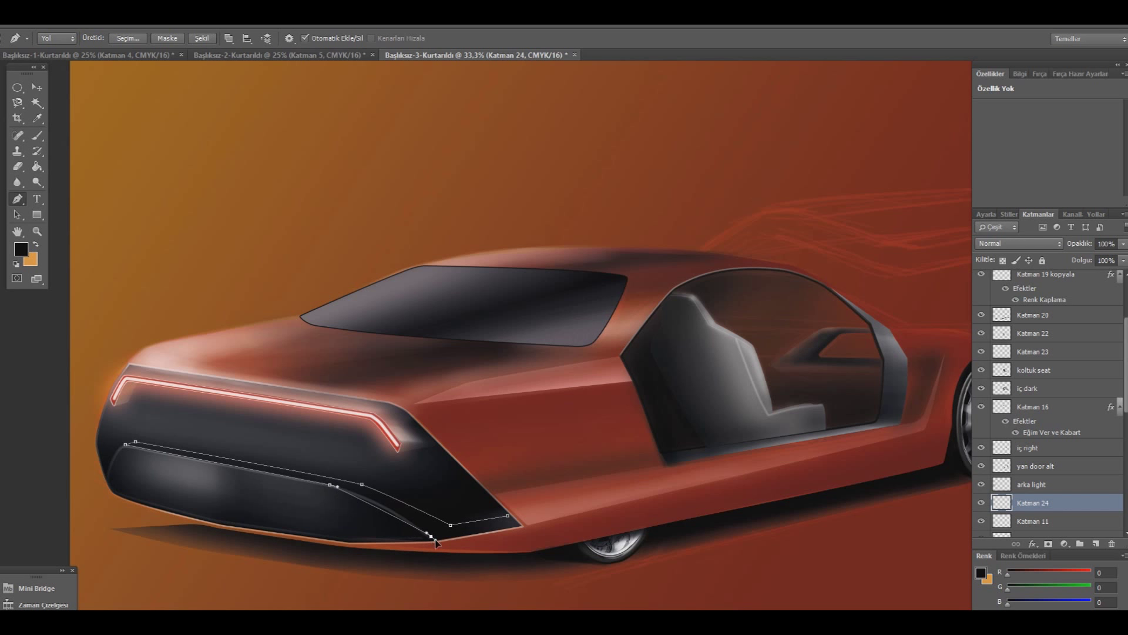
{"action": "left_click_drag", "start_coordinate": [388, 514], "coordinate": [385, 508]}
{"action": "left_click", "coordinate": [433, 538], "text": "ctrl"}
{"action": "left_click", "coordinate": [517, 525]}
{"action": "left_click", "coordinate": [434, 538], "text": "ctrl"}
- Fine-tune the curve near the bumper path's start point and bring up the path's options
{"action": "left_click", "coordinate": [367, 458], "text": "ctrl"}
{"action": "left_click", "coordinate": [125, 445], "text": "ctrl"}
{"action": "left_click_drag", "start_coordinate": [133, 445], "coordinate": [134, 442]}
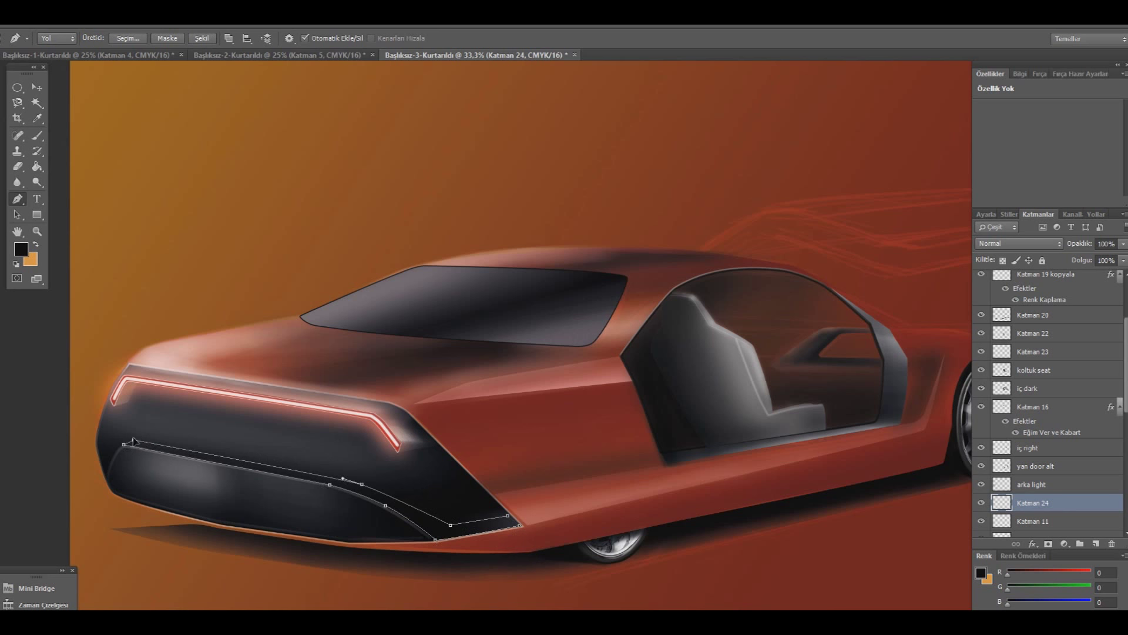
{"action": "left_click", "coordinate": [522, 526], "text": "ctrl"}
{"action": "right_click", "coordinate": [419, 481]}
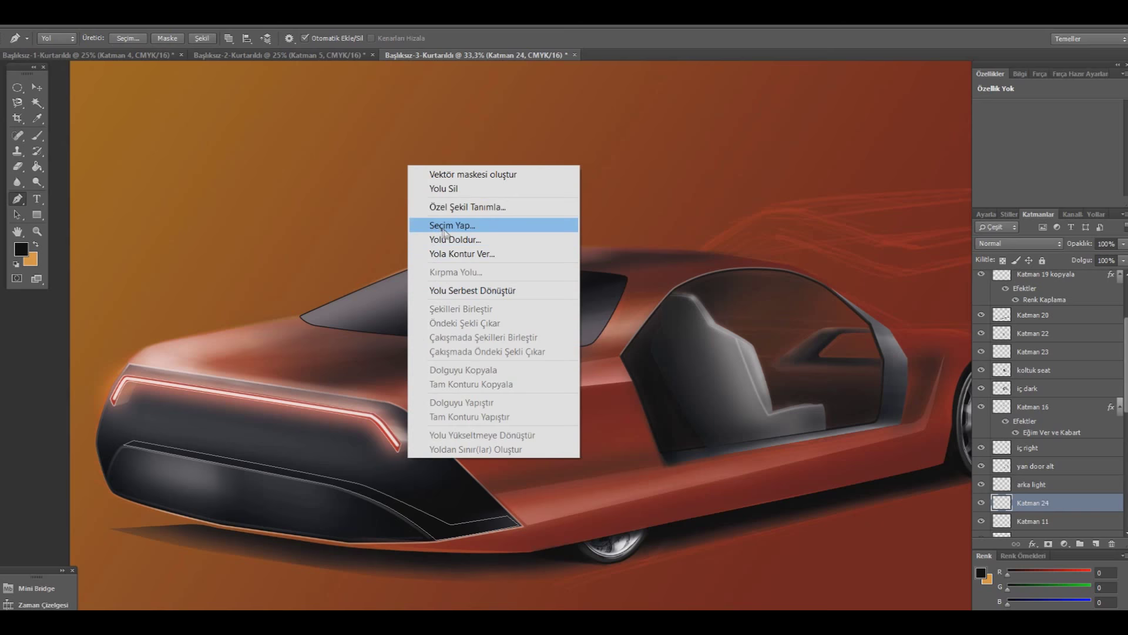
- Convert the bumper path into a selection and set the foreground colour to light grey 187
{"action": "left_click", "coordinate": [447, 225]}
{"action": "key", "text": "Return"}
{"action": "left_click", "coordinate": [21, 249]}
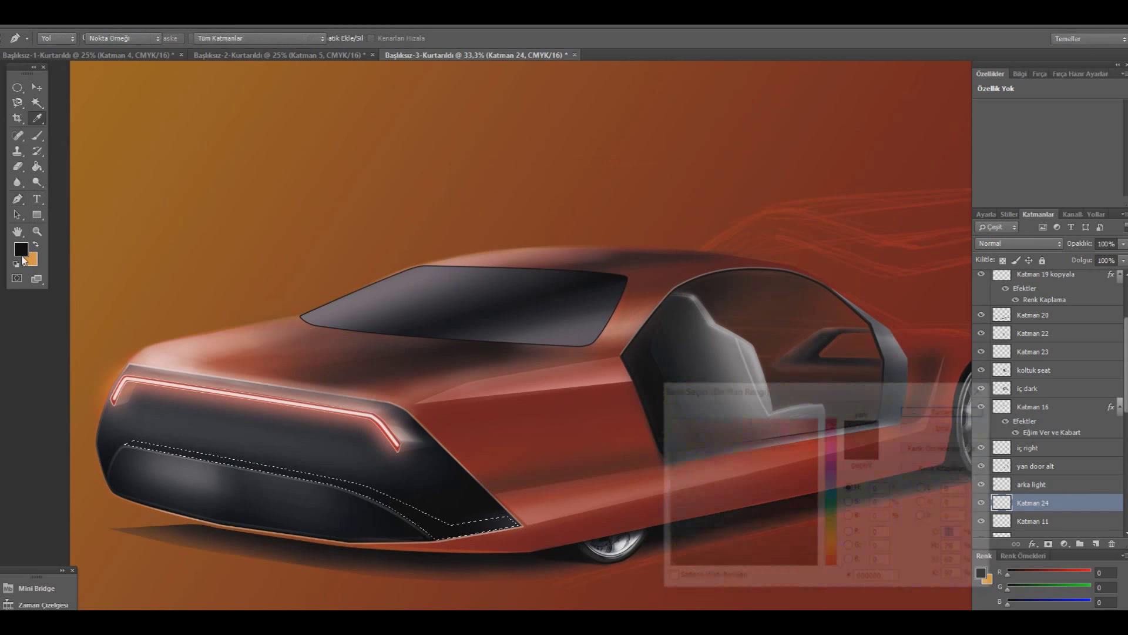
{"action": "left_click", "coordinate": [670, 457]}
{"action": "left_click", "coordinate": [947, 410]}
{"action": "key", "text": "p"}
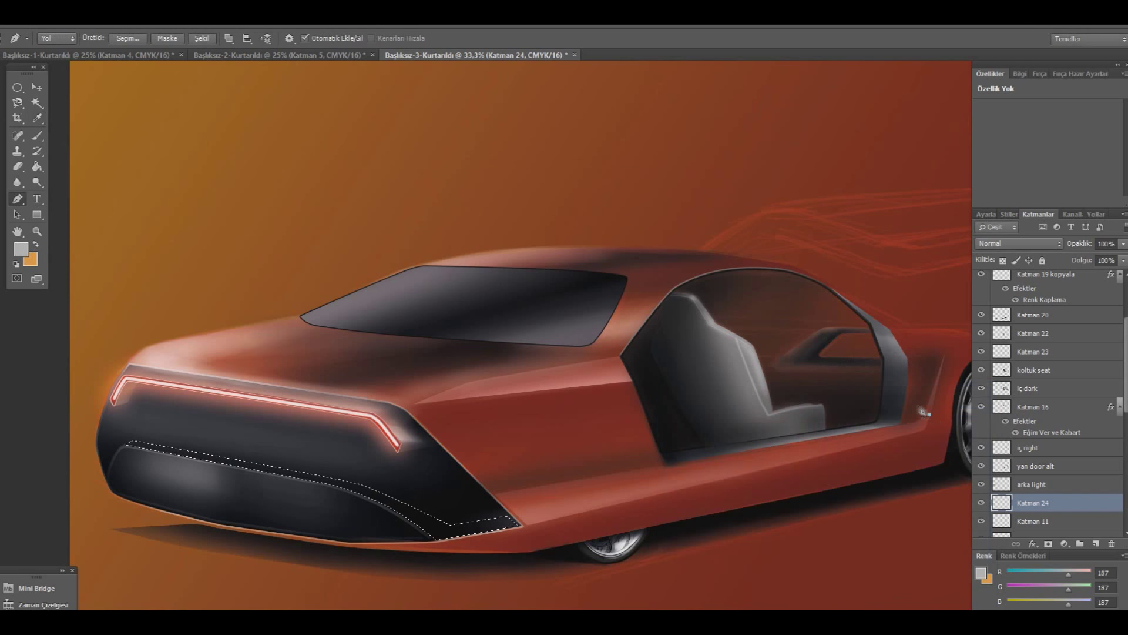
- Paint faint grey shading at 1% flow inside the bumper selection with a size-96 brush, then deselect
{"action": "left_click", "coordinate": [36, 135]}
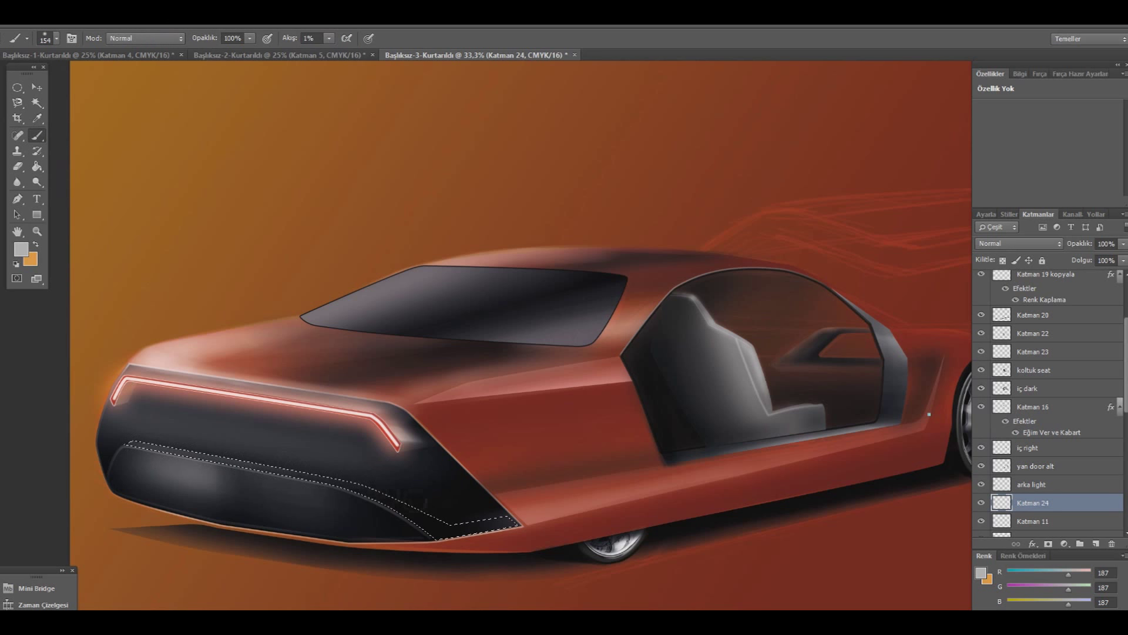
{"action": "left_click_drag", "start_coordinate": [383, 487], "coordinate": [447, 505]}
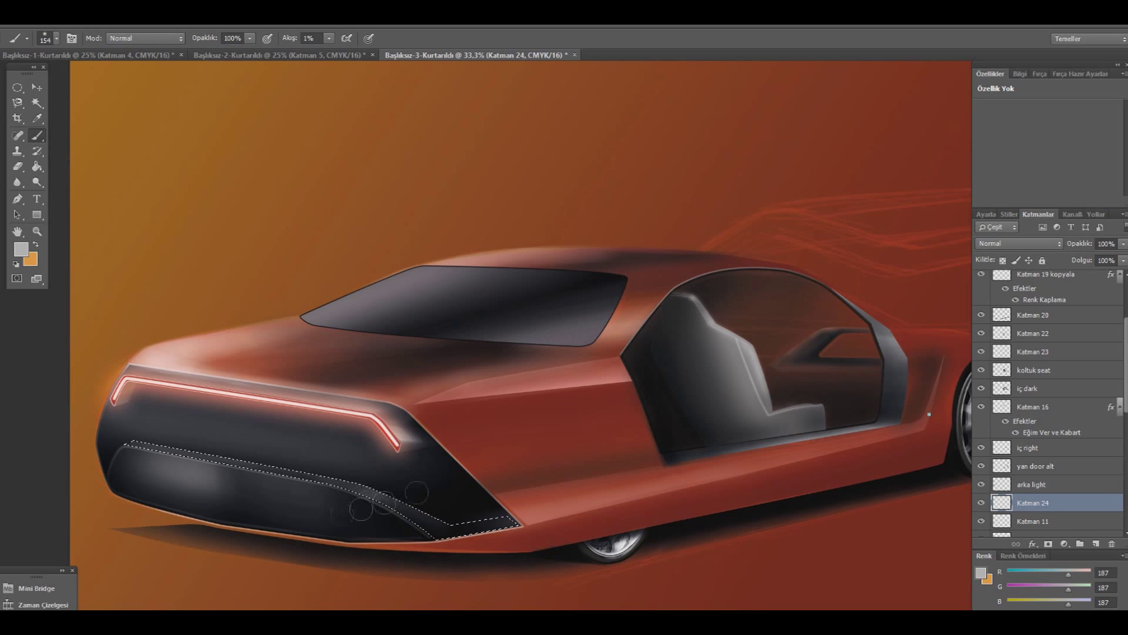
{"action": "left_click", "coordinate": [56, 38]}
{"action": "left_click", "coordinate": [430, 525]}
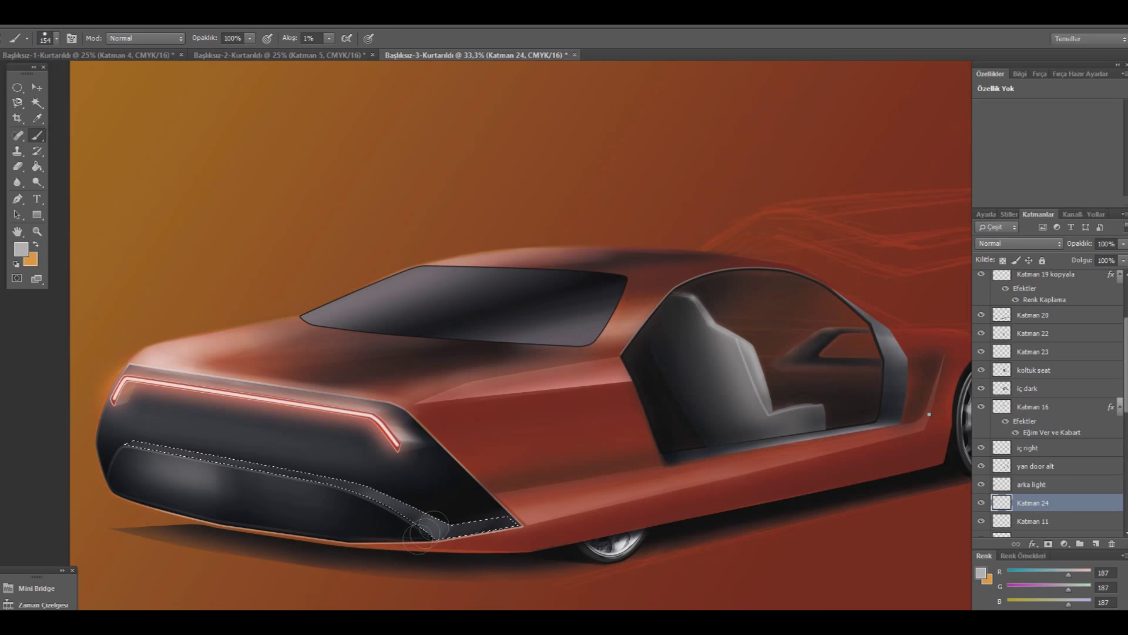
{"action": "left_click", "coordinate": [56, 38]}
{"action": "left_click", "coordinate": [430, 530]}
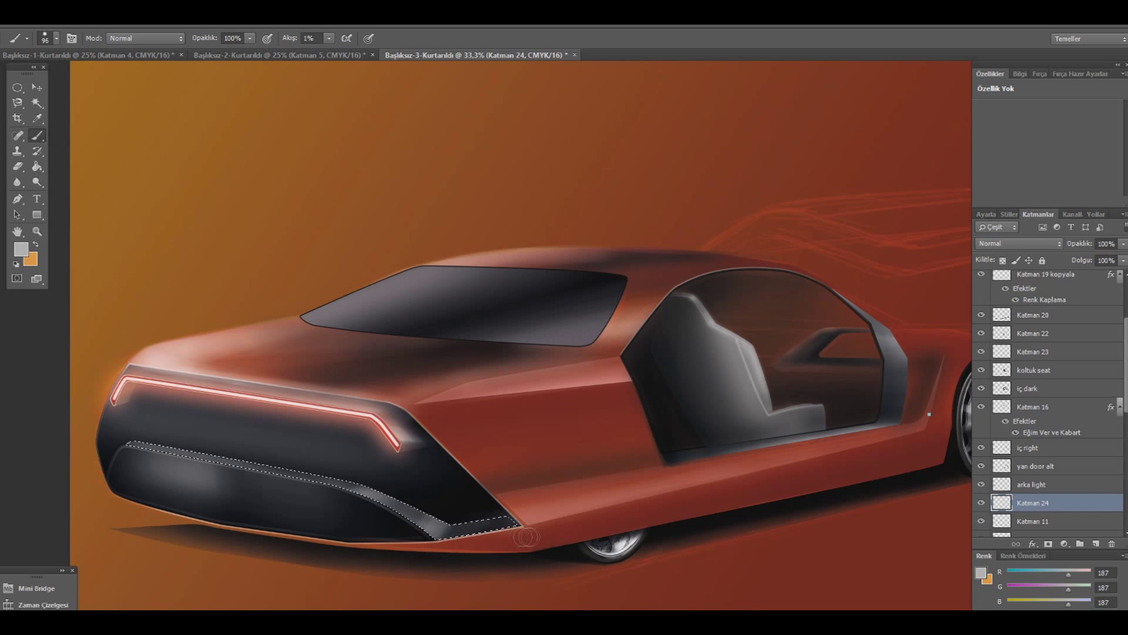
{"action": "left_click", "coordinate": [17, 167]}
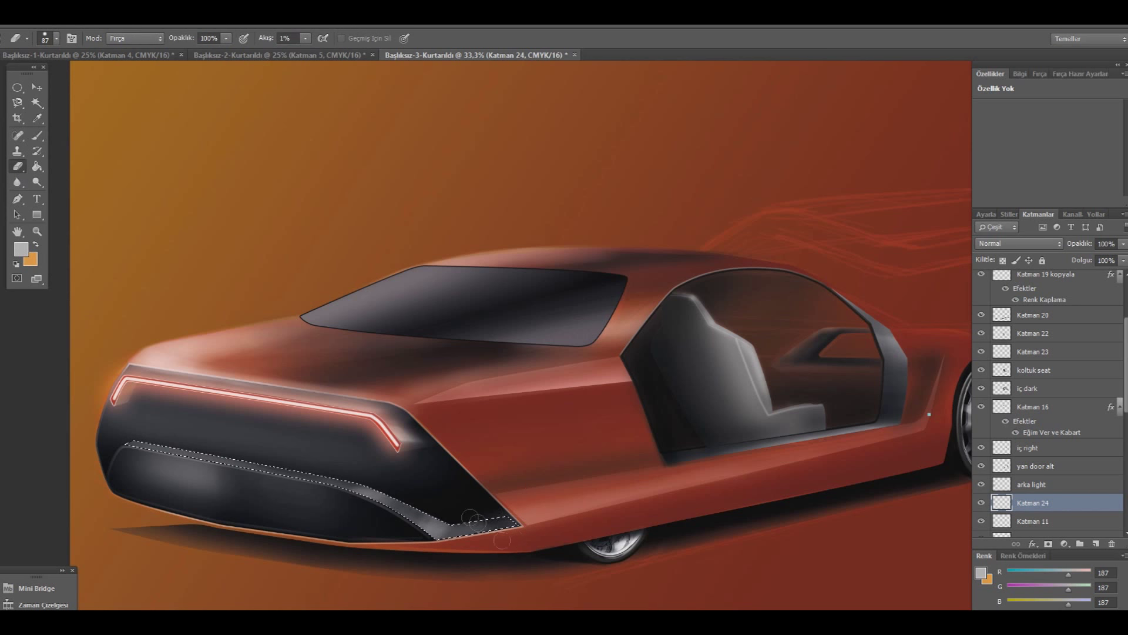
{"action": "left_click", "coordinate": [17, 87]}
{"action": "left_click", "coordinate": [219, 202]}
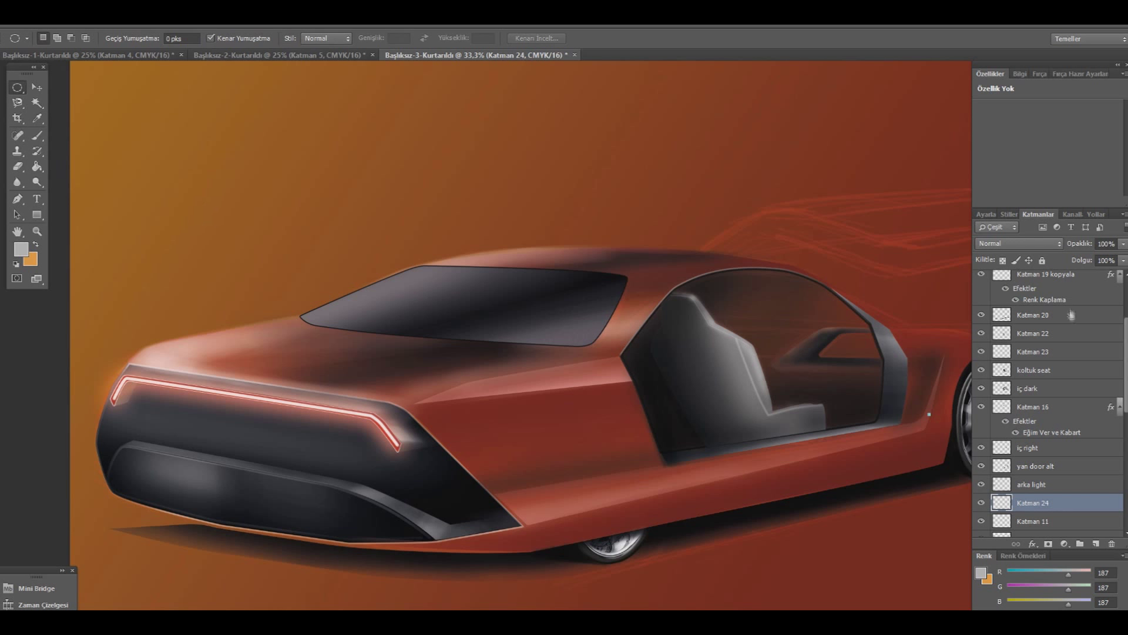
- Add new layer Katman 25 above Katman 24 and discard a stray two-point path
{"action": "left_click", "coordinate": [1096, 544]}
{"action": "left_click", "coordinate": [17, 200]}
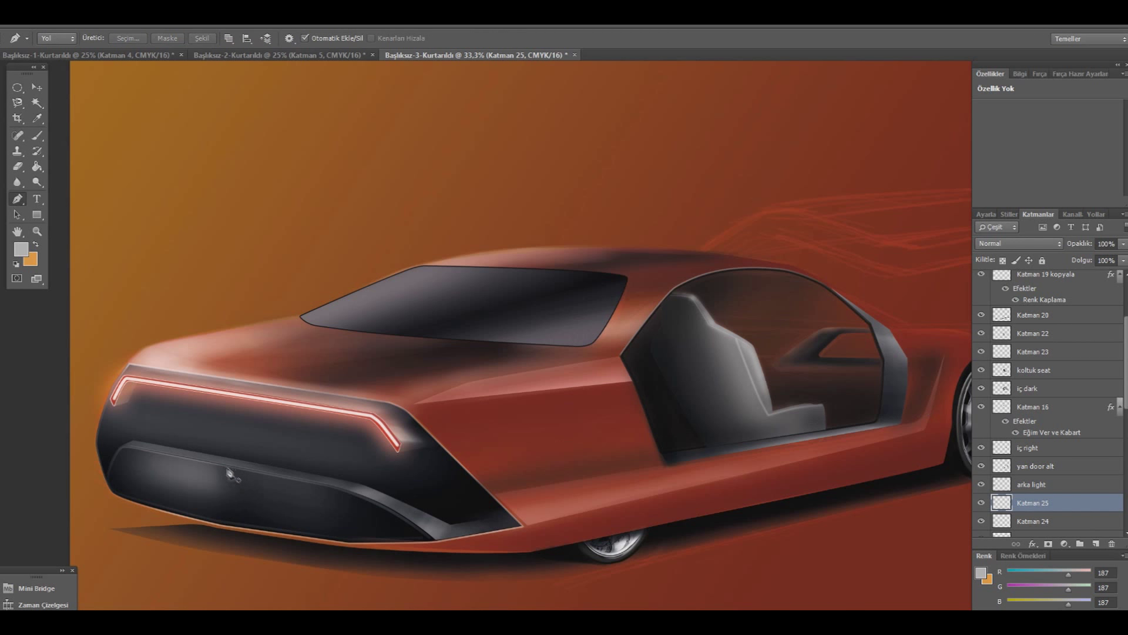
{"action": "left_click", "coordinate": [219, 466]}
{"action": "left_click", "coordinate": [223, 521]}
{"action": "key", "text": "Delete"}
- Trace a Pen path along the car's rear-left corner edge down to the bumper shadow
{"action": "left_click", "coordinate": [119, 405]}
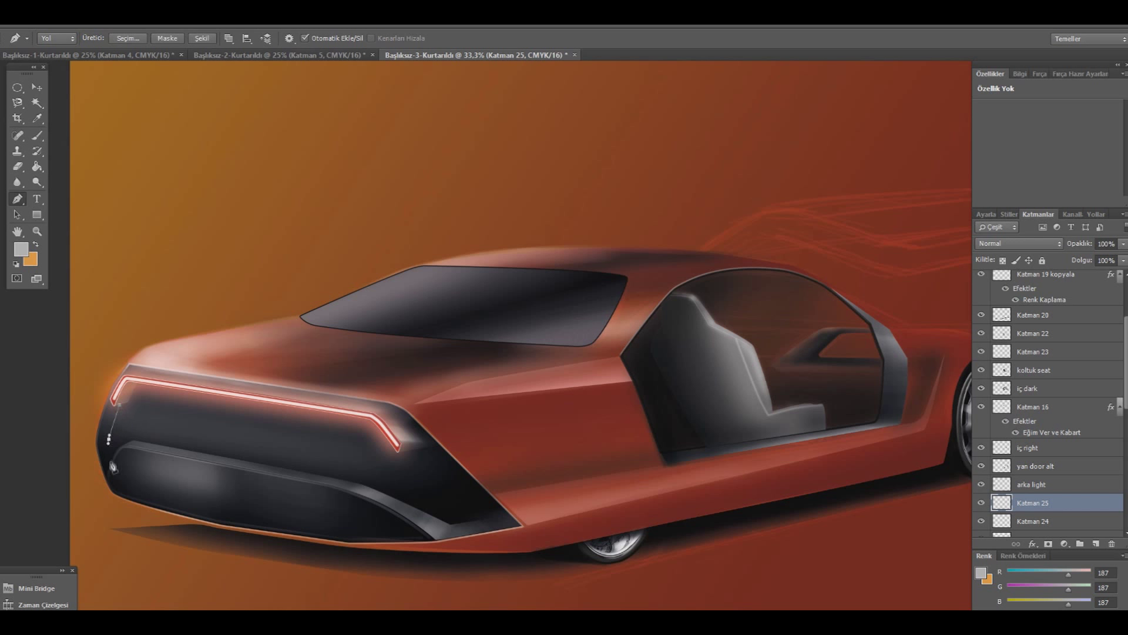
{"action": "left_click", "coordinate": [110, 445]}
{"action": "left_click", "coordinate": [107, 467]}
{"action": "left_click", "coordinate": [110, 440], "text": "ctrl"}
{"action": "left_click_drag", "start_coordinate": [107, 467], "coordinate": [109, 463]}
{"action": "left_click", "coordinate": [108, 410]}
{"action": "left_click", "coordinate": [100, 438]}
- Make a selection from the rear-left edge path, ready for painting
{"action": "right_click", "coordinate": [182, 364]}
{"action": "left_click", "coordinate": [216, 116]}
{"action": "left_click", "coordinate": [647, 197]}
{"action": "left_click", "coordinate": [37, 137]}
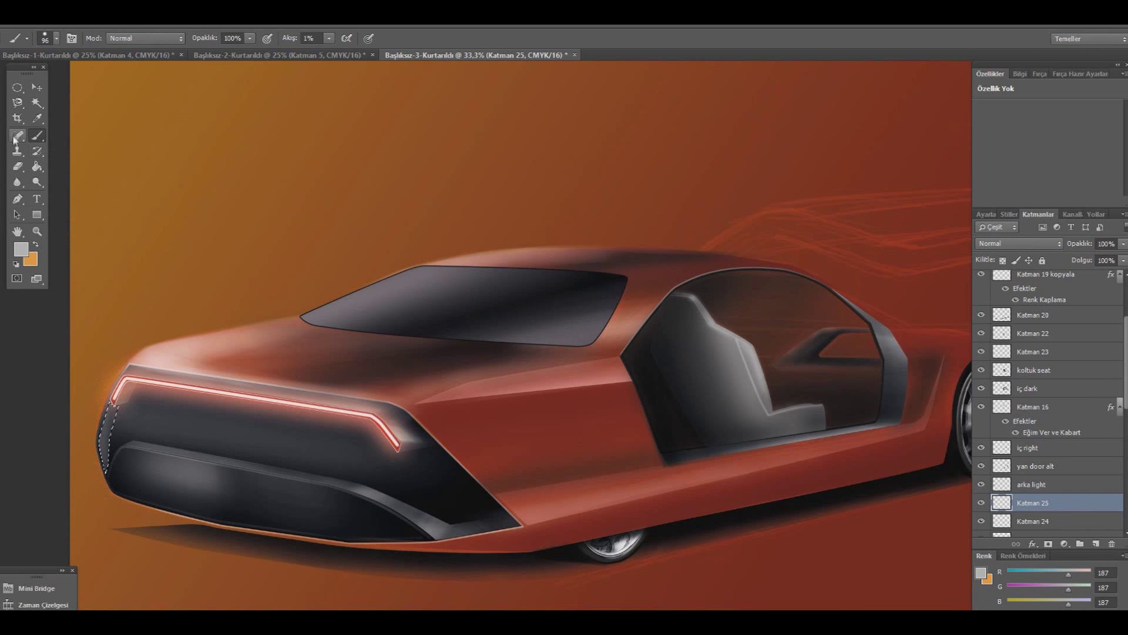
- Restore the rear-left edge selection after accidentally clearing it
{"action": "left_click", "coordinate": [17, 87]}
{"action": "left_click", "coordinate": [124, 213]}
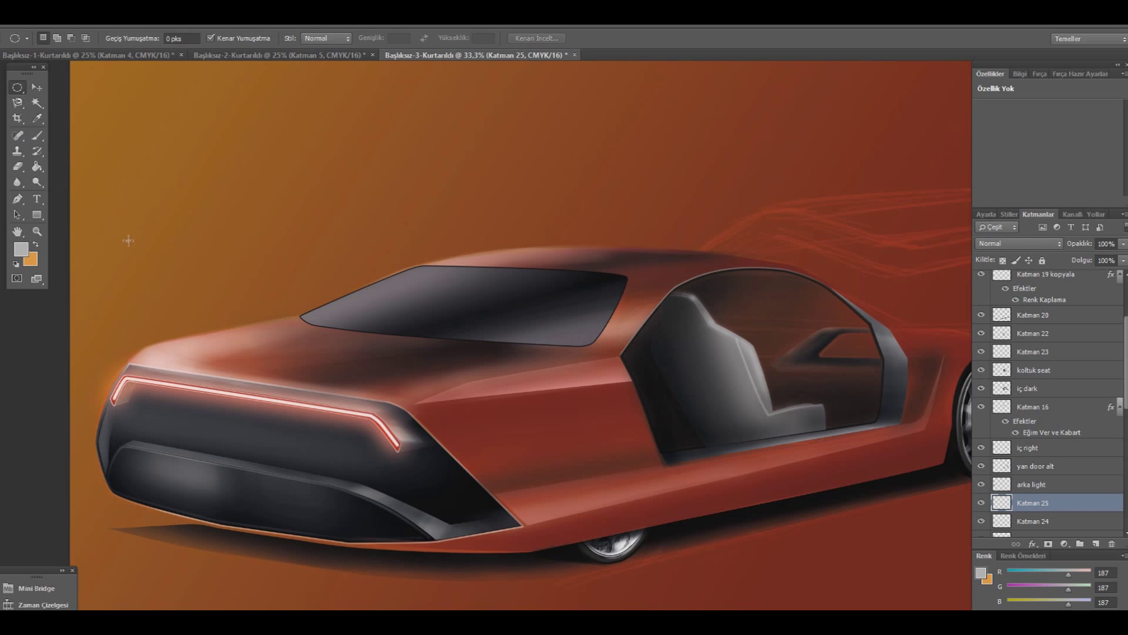
{"action": "key", "text": "ctrl+z"}
{"action": "key", "text": "shift"}
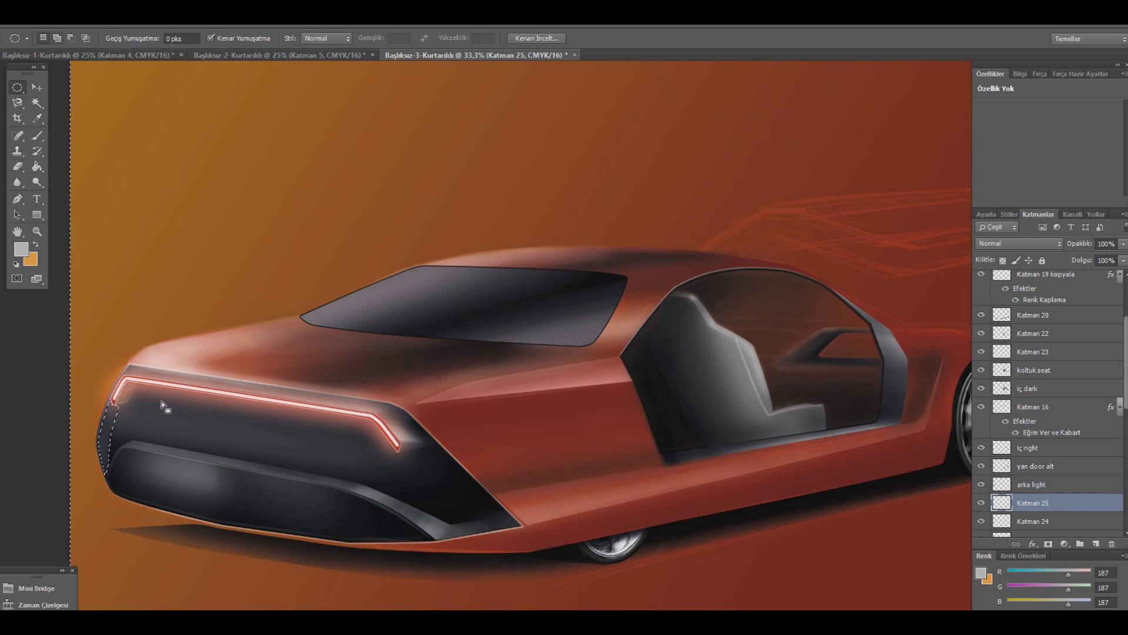
- Enlarge the brush from 133 to 189
{"action": "left_click", "coordinate": [37, 135]}
{"action": "left_click", "coordinate": [57, 38]}
{"action": "left_click_drag", "start_coordinate": [47, 70], "coordinate": [62, 71]}
{"action": "key", "text": "Return"}
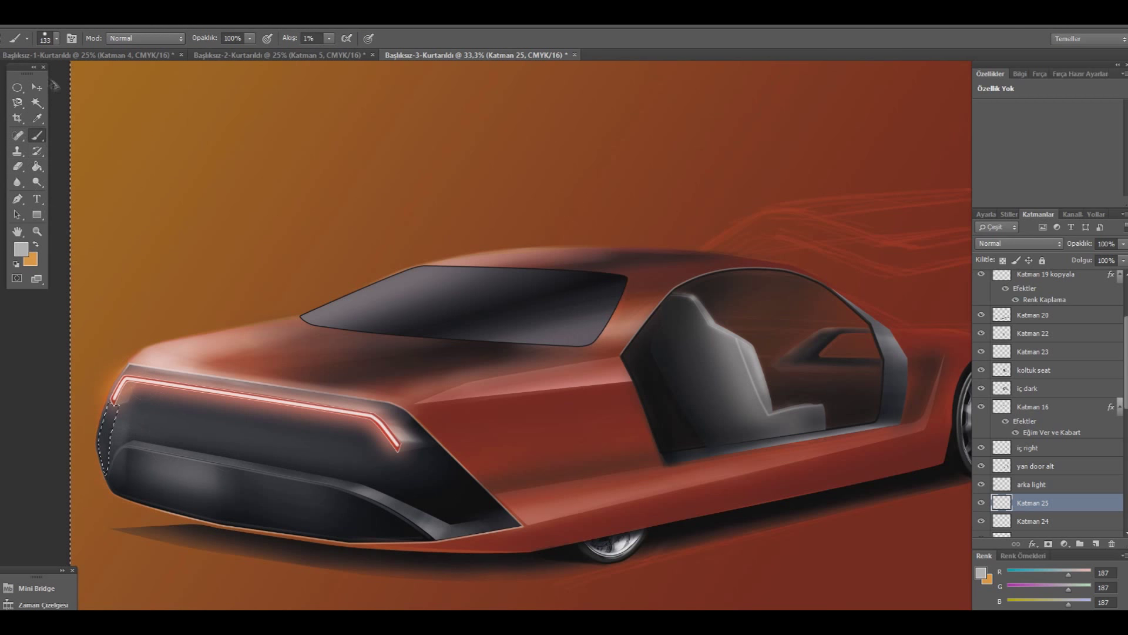
{"action": "left_click", "coordinate": [57, 39]}
{"action": "left_click_drag", "start_coordinate": [61, 71], "coordinate": [74, 71]}
{"action": "key", "text": "Return"}
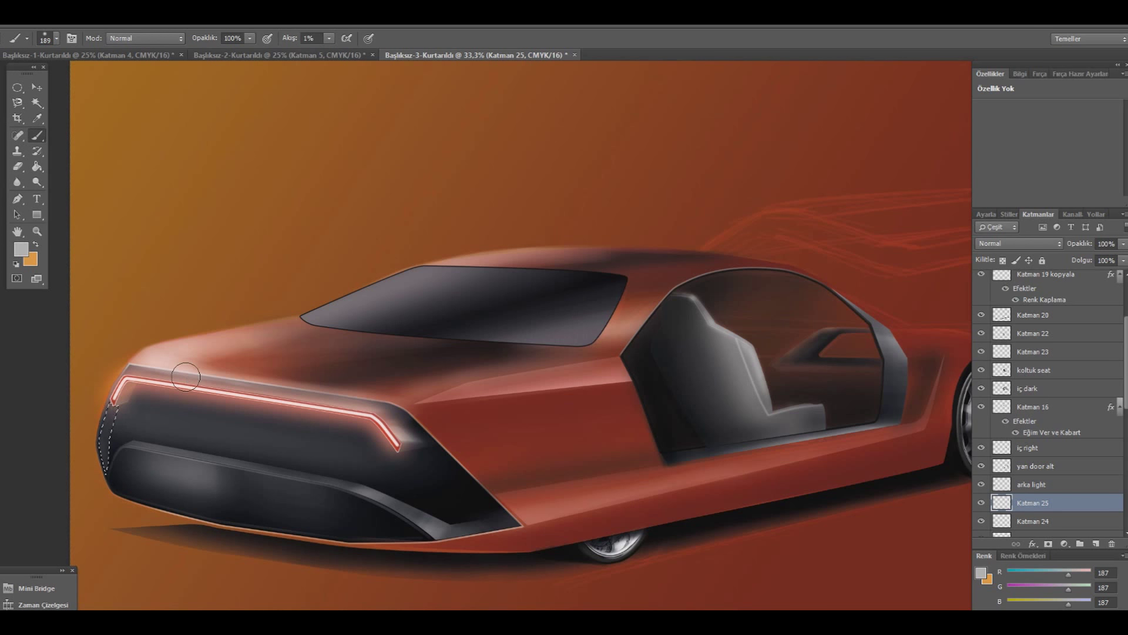
- Invert the selection, paint soft shading on the rear-left edge and lower bumper, then deselect
{"action": "key", "text": "ctrl+shift+i"}
{"action": "mouse_move", "coordinate": [118, 452]}
{"action": "left_mouse_down"}
{"action": "mouse_move", "coordinate": [162, 438]}
{"action": "mouse_move", "coordinate": [123, 482]}
{"action": "left_mouse_up"}
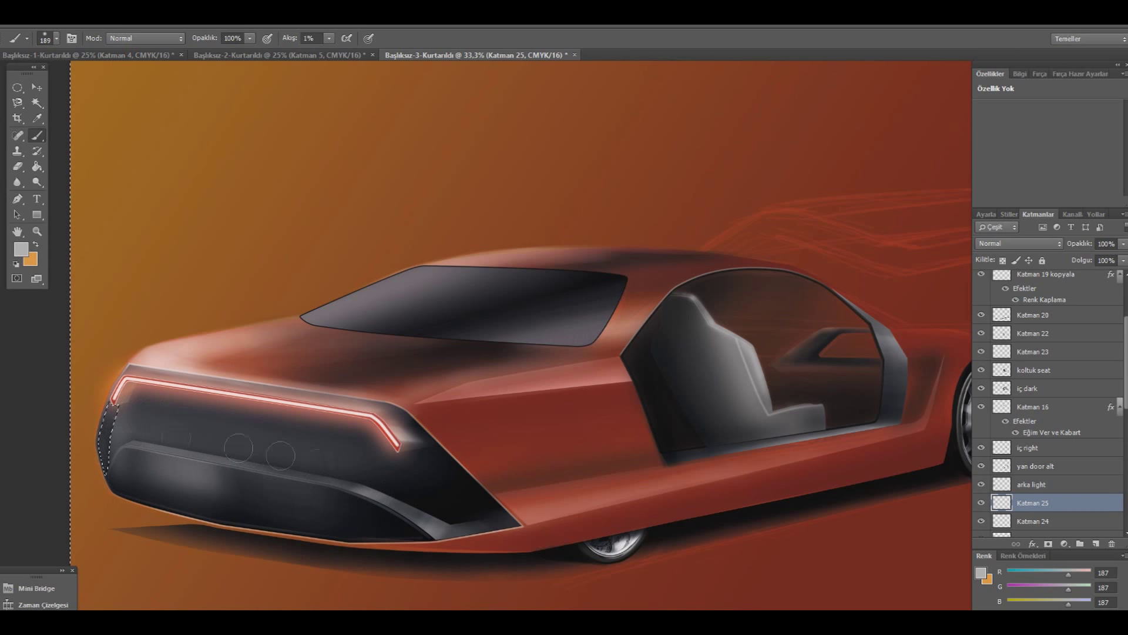
{"action": "left_click_drag", "start_coordinate": [464, 513], "coordinate": [432, 510]}
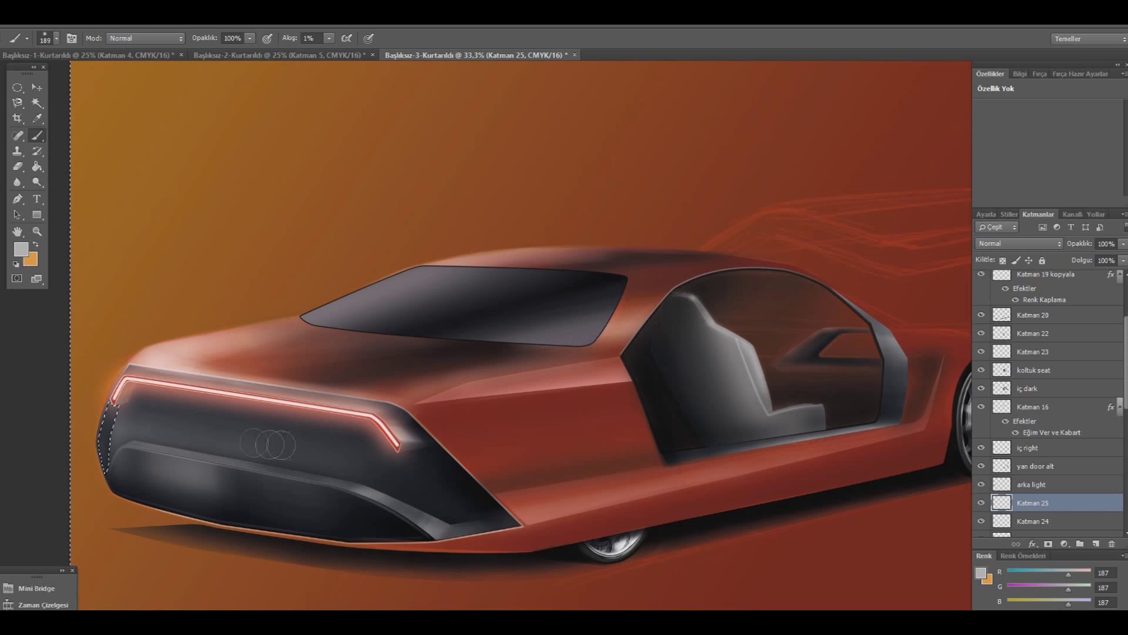
{"action": "left_click", "coordinate": [17, 88]}
{"action": "left_click", "coordinate": [175, 178]}
{"action": "left_click", "coordinate": [18, 166]}
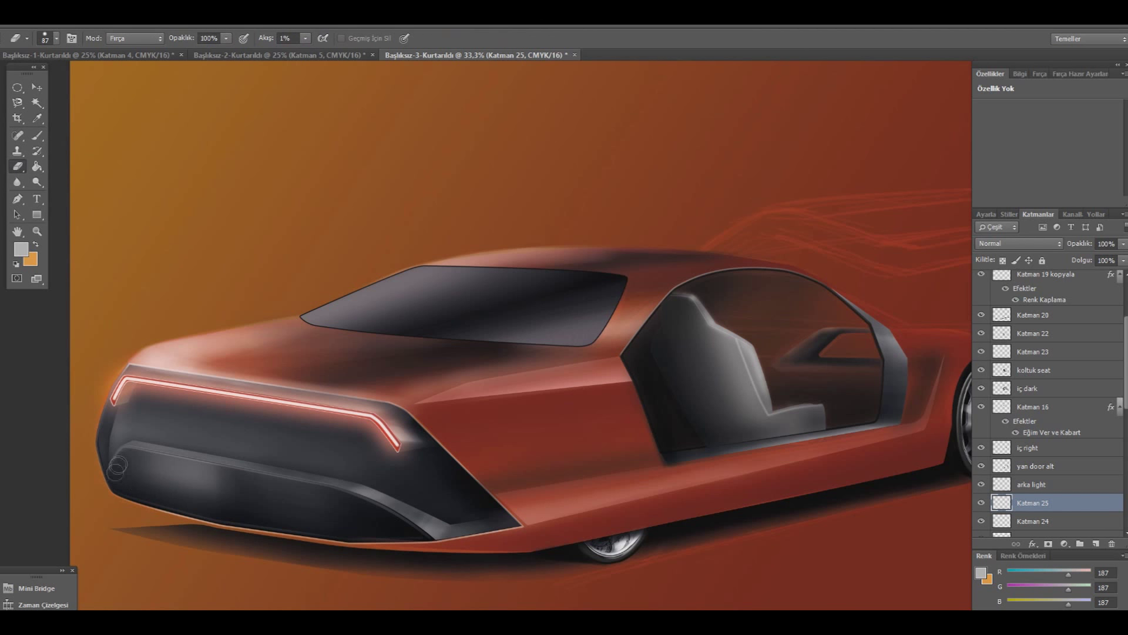
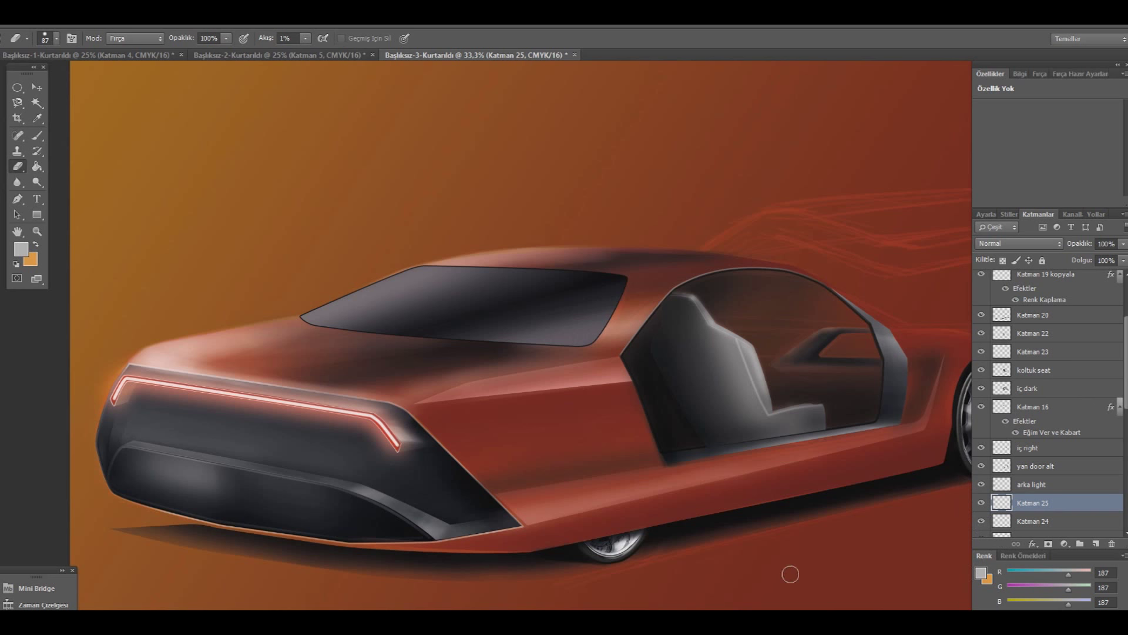
- Add layer Katman 26 and start a Pen path along the lower rear bumper edge
{"action": "scroll", "coordinate": [802, 596], "scroll_direction": "right", "scroll_amount": 2}
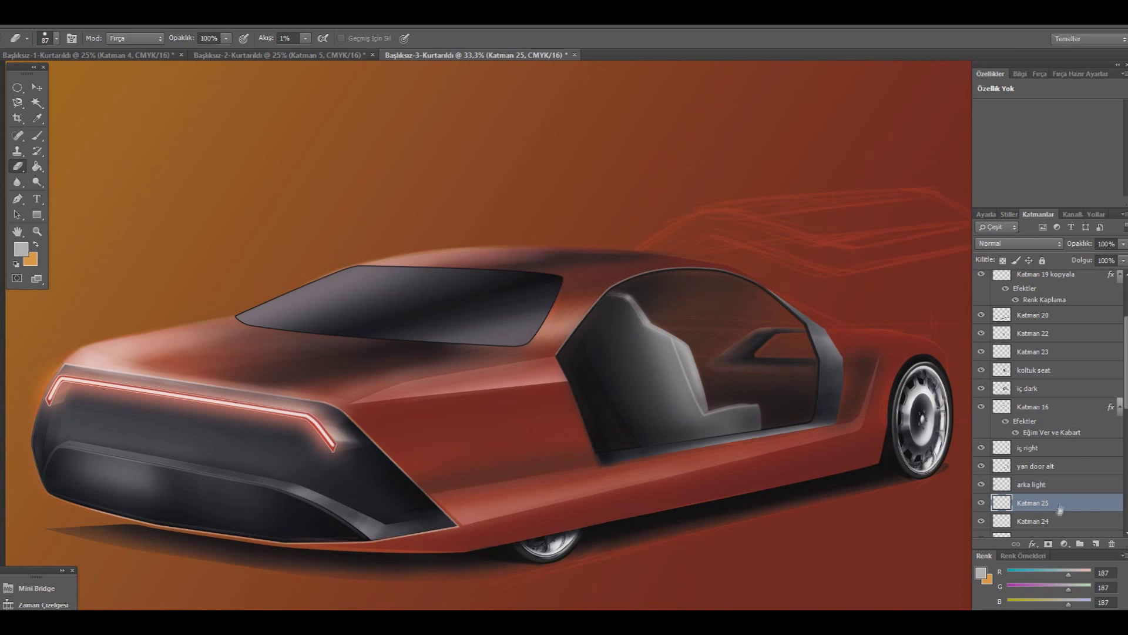
{"action": "left_click", "coordinate": [1096, 543]}
{"action": "key", "text": "p"}
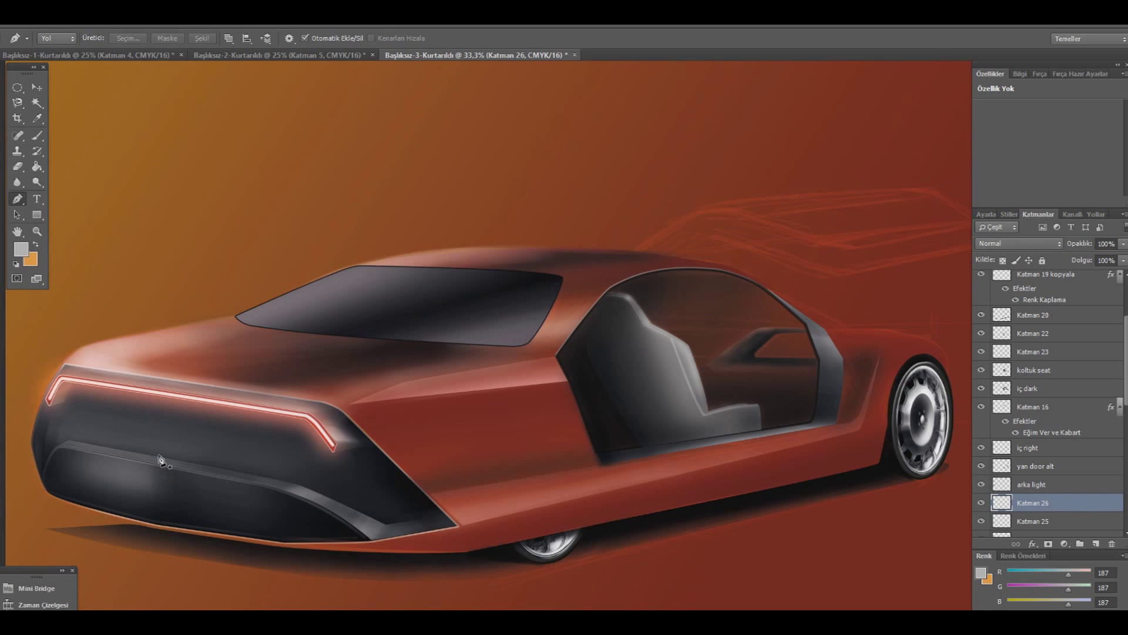
{"action": "left_click", "coordinate": [338, 521]}
{"action": "left_click", "coordinate": [276, 529]}
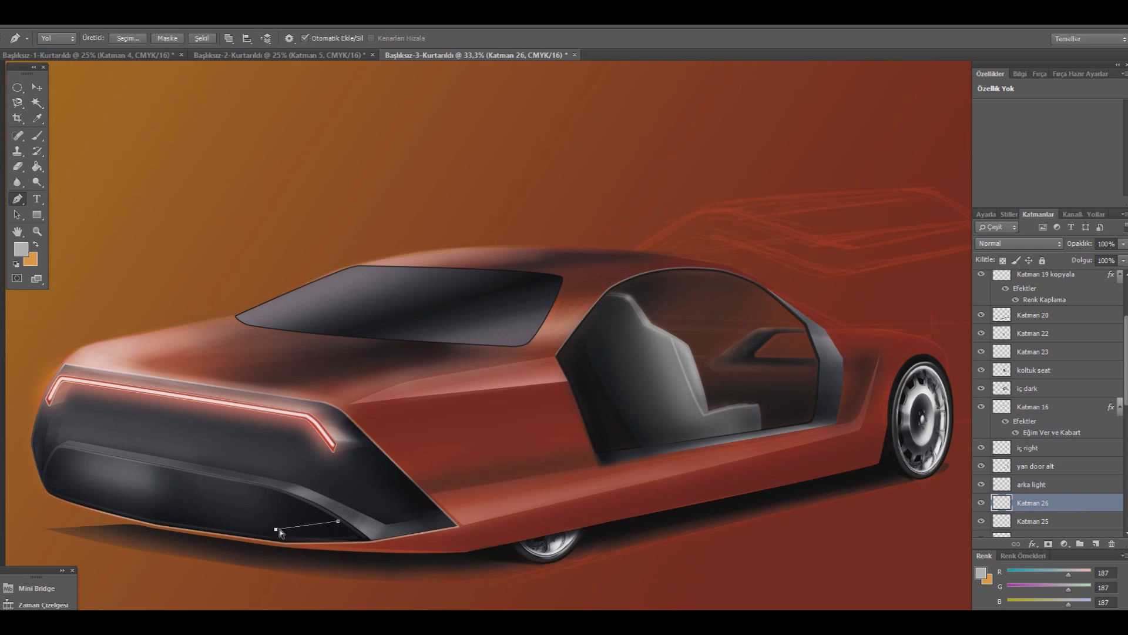
{"action": "left_click", "coordinate": [66, 491]}
{"action": "left_click_drag", "start_coordinate": [161, 511], "coordinate": [163, 517]}
{"action": "left_click", "coordinate": [221, 528]}
{"action": "left_click_drag", "start_coordinate": [66, 490], "coordinate": [73, 493]}
{"action": "key", "text": "ctrl+z"}
- Curve and refine the path's lower-left segment to fit the bumper's shape
{"action": "left_click", "coordinate": [48, 468]}
{"action": "left_click_drag", "start_coordinate": [56, 495], "coordinate": [108, 509]}
{"action": "left_click_drag", "start_coordinate": [108, 509], "coordinate": [87, 506]}
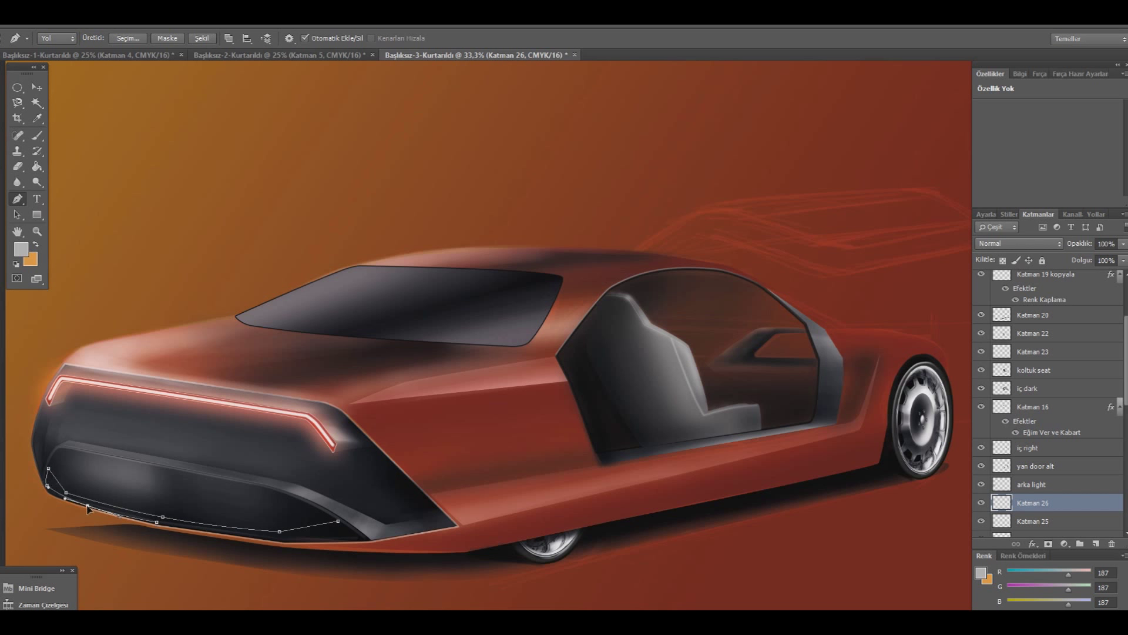
{"action": "left_click_drag", "start_coordinate": [157, 528], "coordinate": [161, 524]}
{"action": "left_click_drag", "start_coordinate": [81, 508], "coordinate": [56, 498]}
{"action": "left_click_drag", "start_coordinate": [163, 526], "coordinate": [283, 544]}
{"action": "left_click", "coordinate": [363, 538]}
{"action": "left_click_drag", "start_coordinate": [280, 539], "coordinate": [285, 541]}
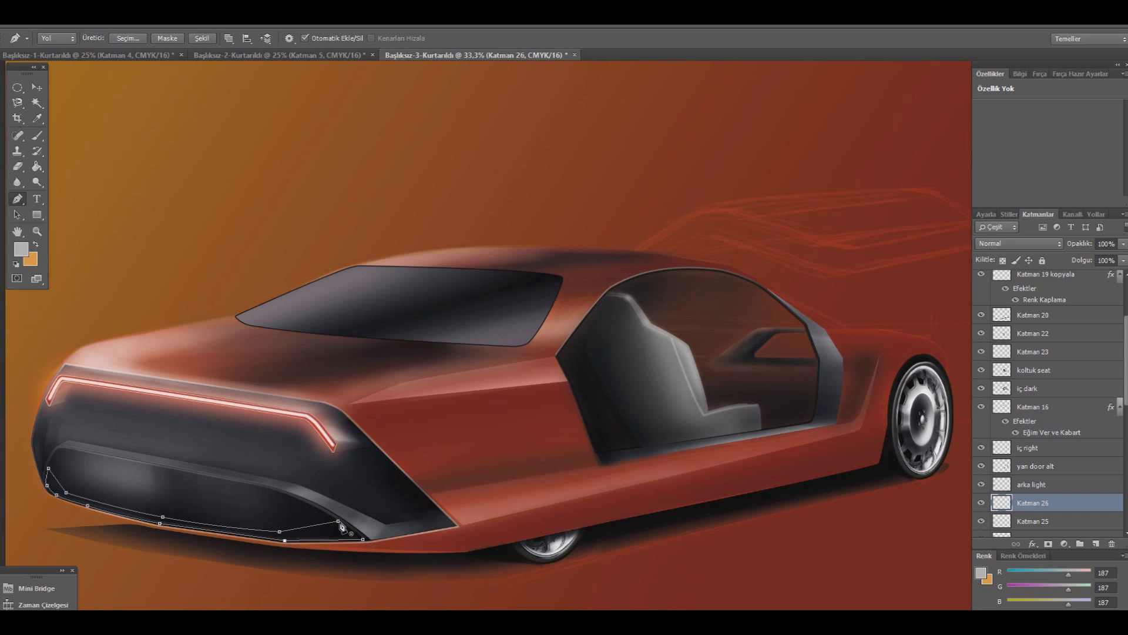
- Close the bumper path at its starting point and smooth the closing corner
{"action": "left_click_drag", "start_coordinate": [57, 497], "coordinate": [45, 479]}
{"action": "left_click_drag", "start_coordinate": [67, 496], "coordinate": [59, 498]}
{"action": "left_click", "coordinate": [69, 495]}
{"action": "left_click", "coordinate": [47, 471]}
{"action": "left_click", "coordinate": [296, 469], "text": "ctrl"}
{"action": "right_click", "coordinate": [296, 468]}
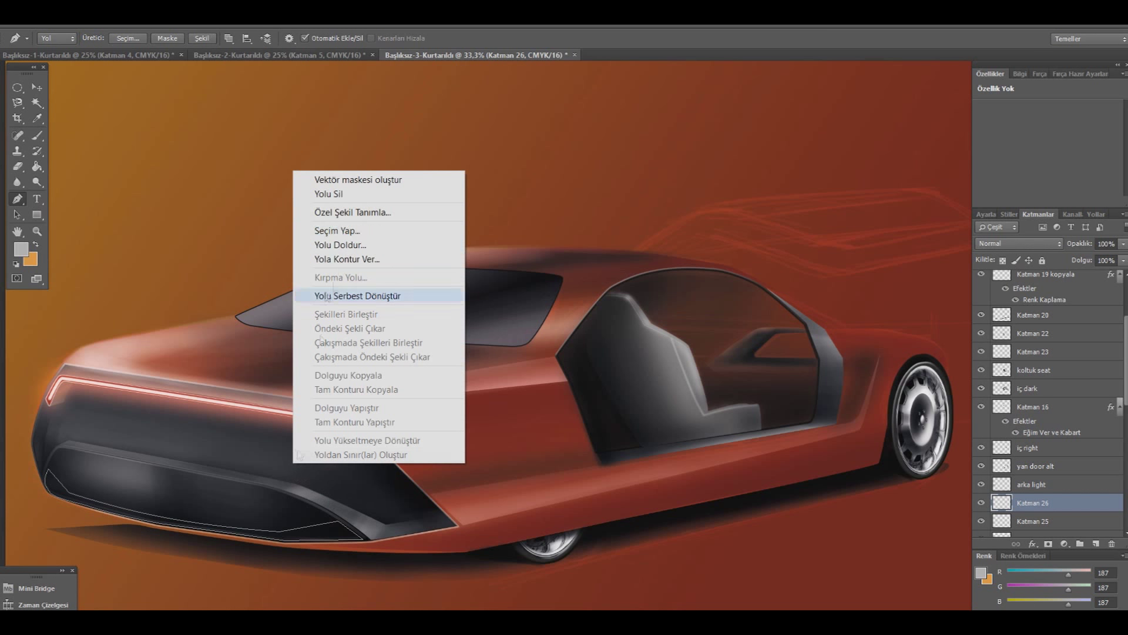
- Turn the bumper path into a selection and softly shade its lower edge
{"action": "left_click", "coordinate": [357, 233]}
{"action": "left_click", "coordinate": [635, 197]}
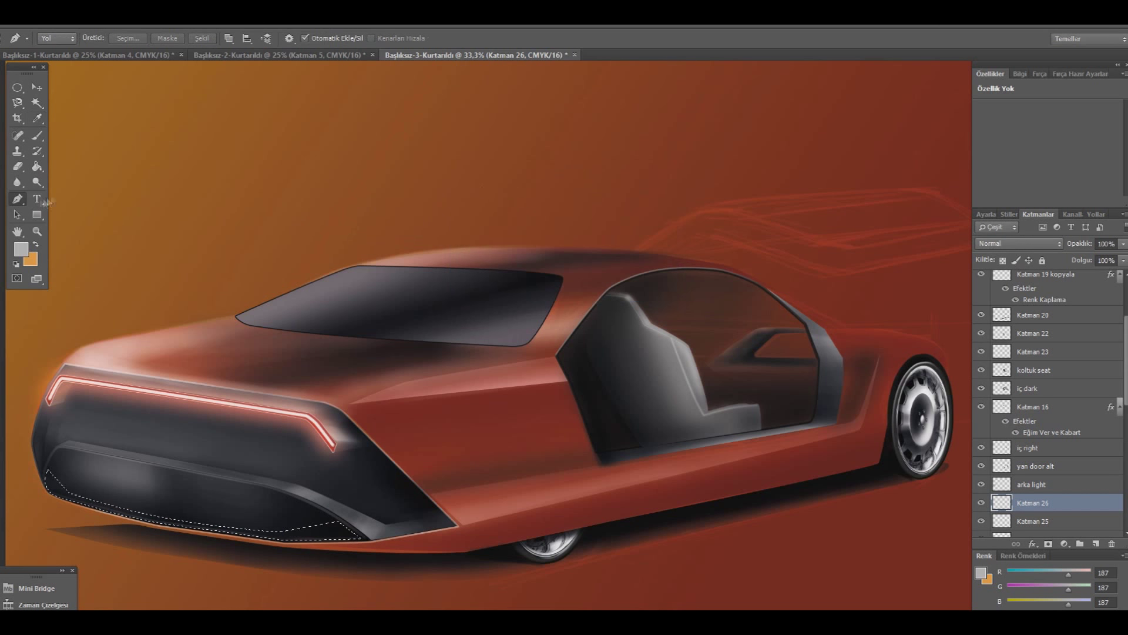
{"action": "key", "text": "b"}
{"action": "mouse_move", "coordinate": [321, 546]}
{"action": "left_mouse_down"}
{"action": "mouse_move", "coordinate": [227, 547]}
{"action": "mouse_move", "coordinate": [59, 502]}
{"action": "left_mouse_up"}
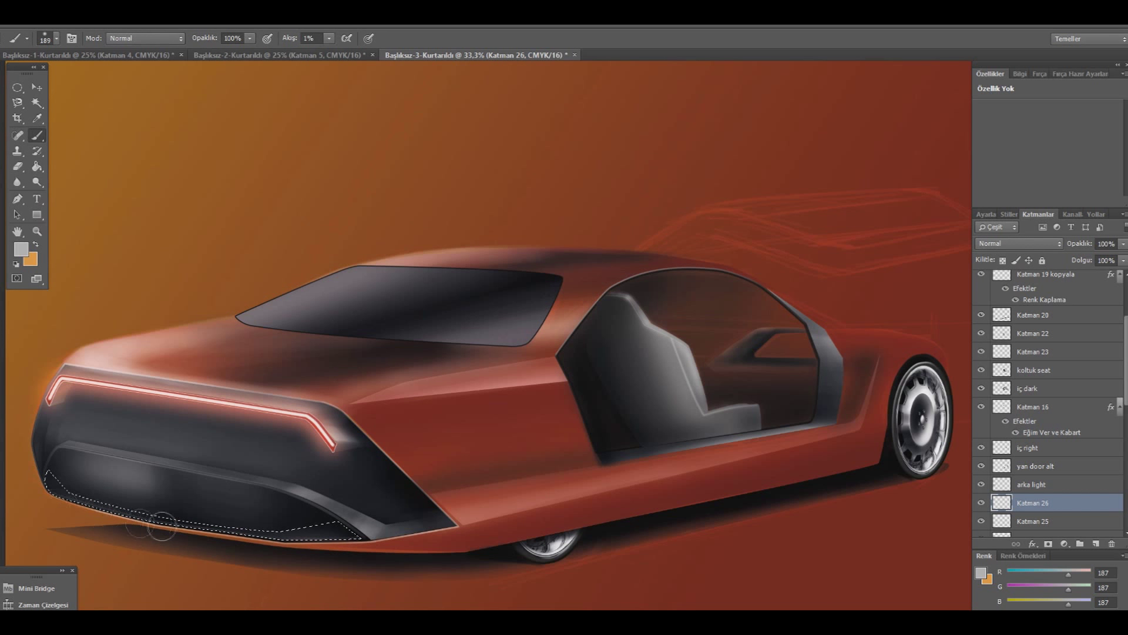
{"action": "left_click_drag", "start_coordinate": [117, 531], "coordinate": [435, 544]}
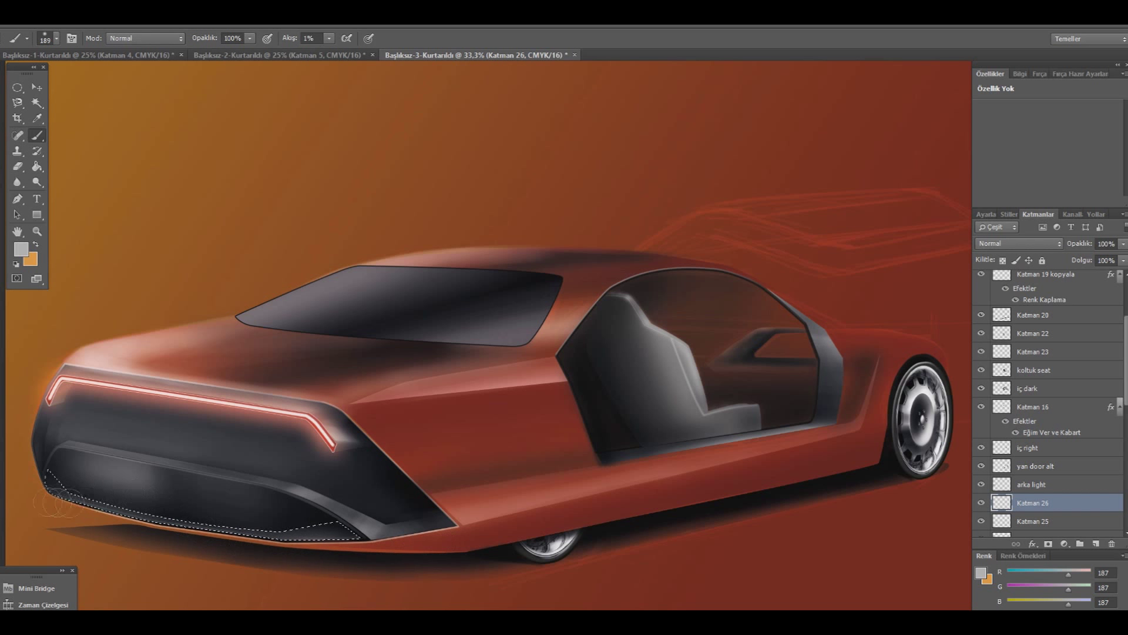
{"action": "left_click", "coordinate": [17, 167]}
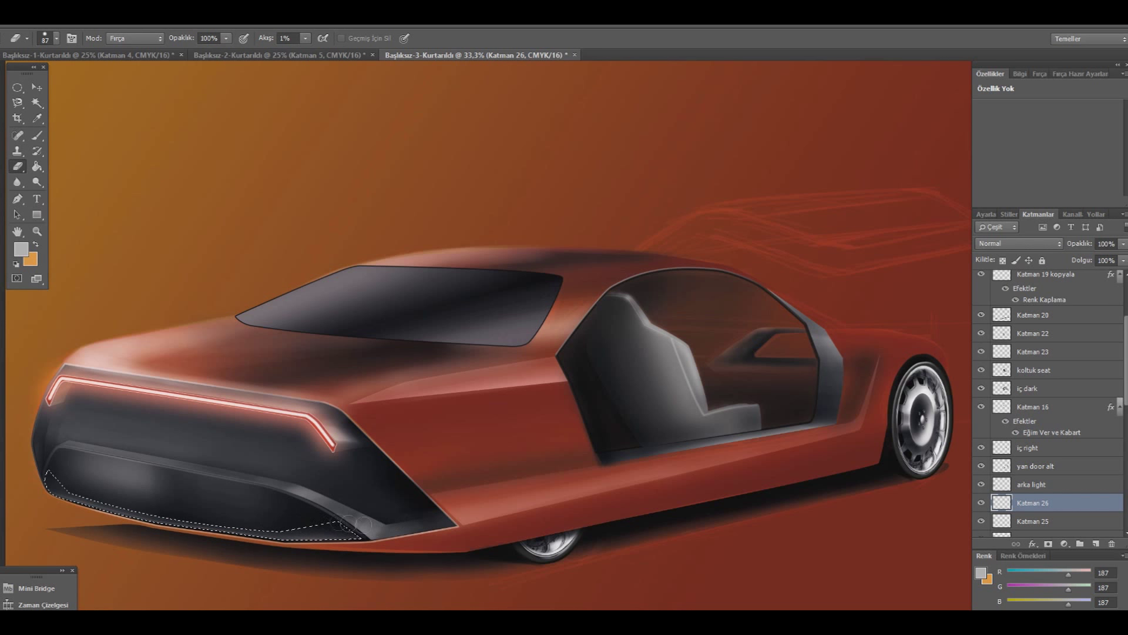
{"action": "left_click", "coordinate": [17, 87]}
{"action": "left_click", "coordinate": [270, 247]}
{"action": "key", "text": "ctrl+z"}
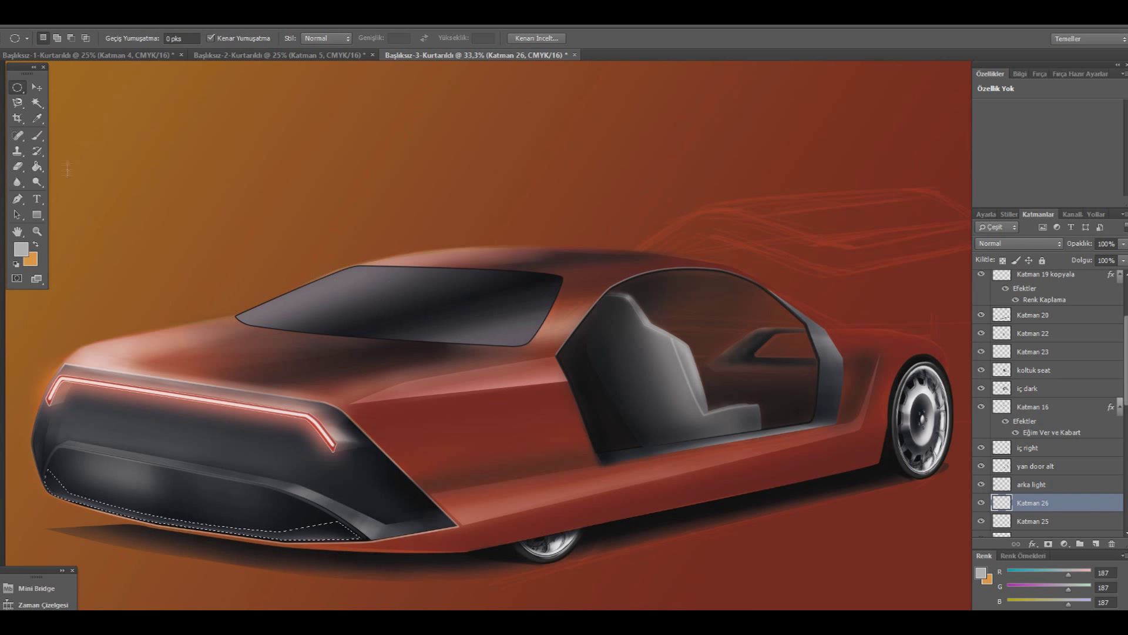
- Set the foreground to light grey 235 and lighten the bumper inside the selection
{"action": "left_click", "coordinate": [37, 118]}
{"action": "left_click", "coordinate": [21, 249]}
{"action": "left_click", "coordinate": [666, 429]}
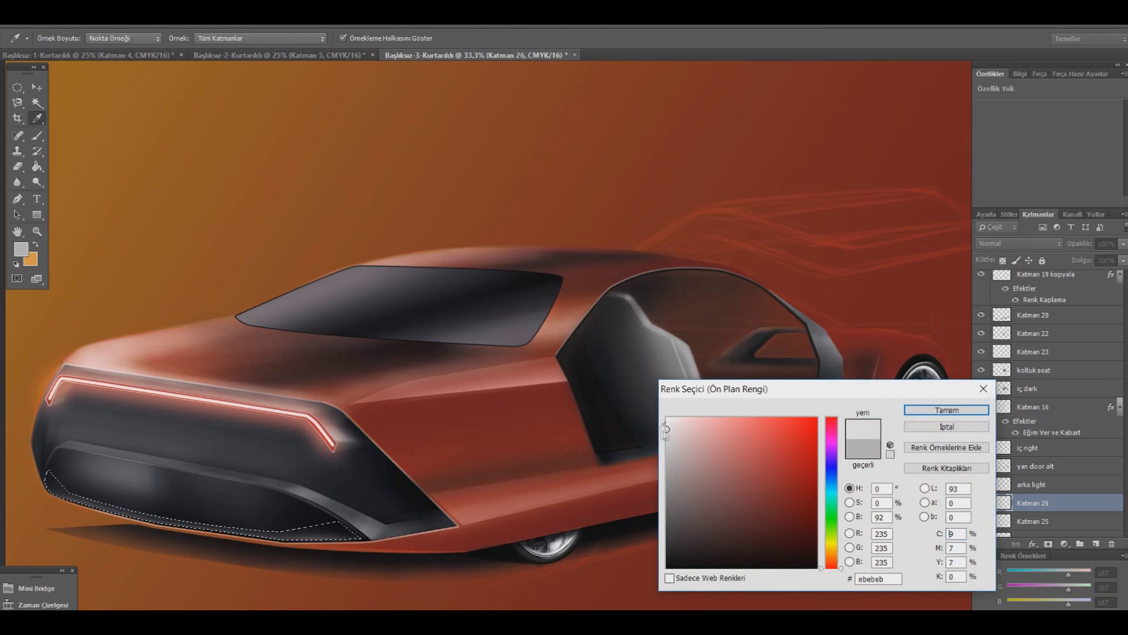
{"action": "key", "text": "Return"}
{"action": "key", "text": "b"}
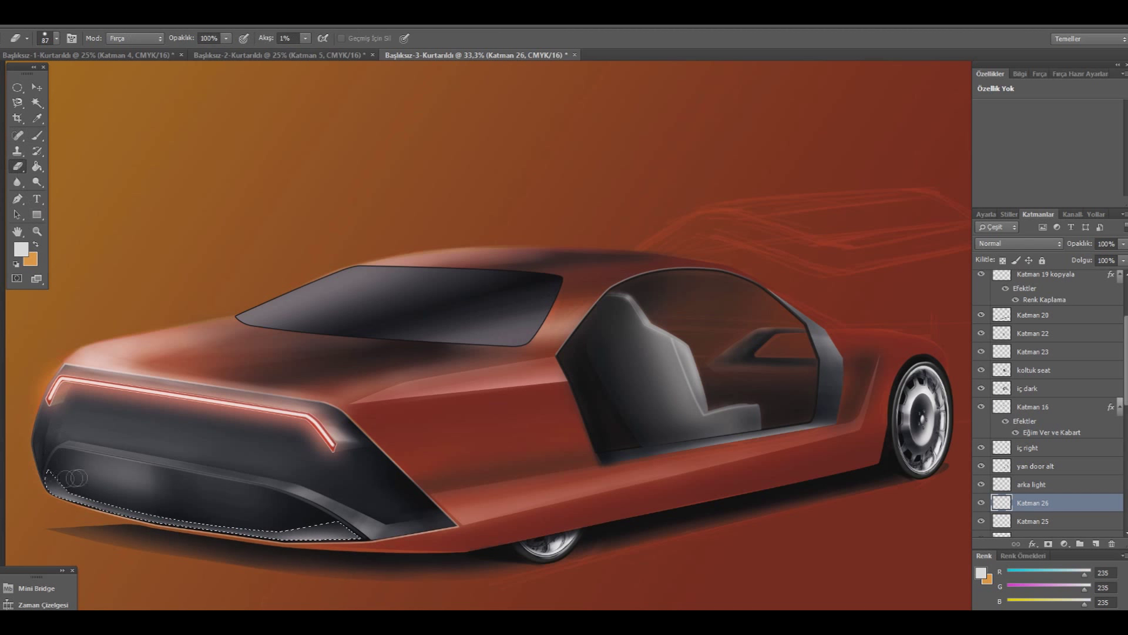
{"action": "mouse_move", "coordinate": [158, 480]}
{"action": "left_mouse_down"}
{"action": "mouse_move", "coordinate": [317, 503]}
{"action": "mouse_move", "coordinate": [61, 462]}
{"action": "left_mouse_up"}
{"action": "left_click_drag", "start_coordinate": [341, 526], "coordinate": [372, 529]}
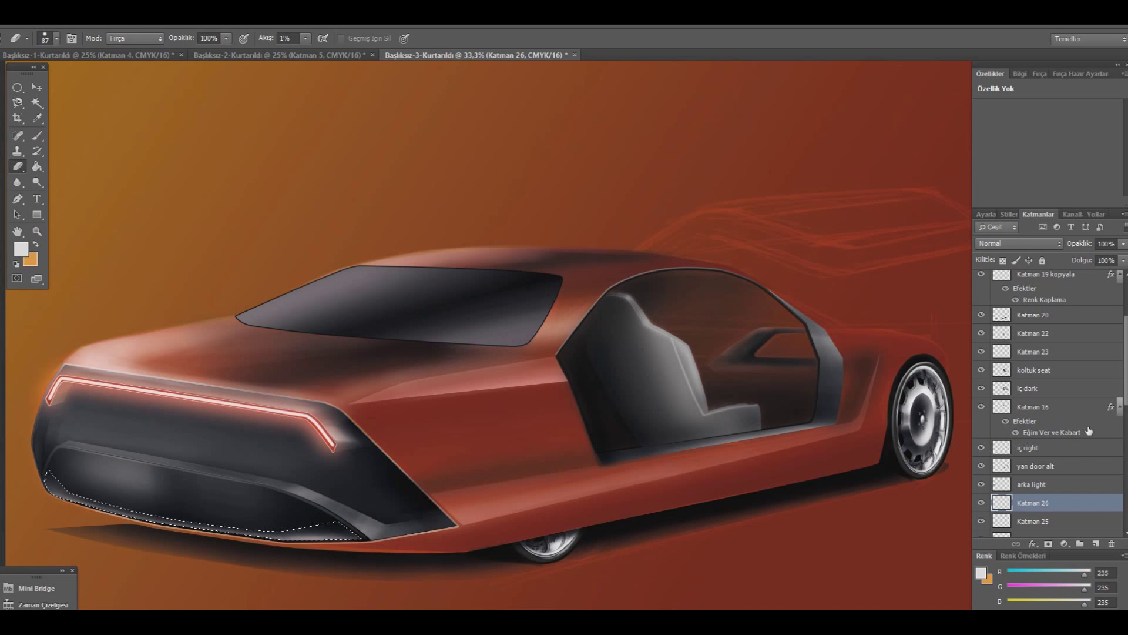
{"action": "left_click", "coordinate": [1096, 544]}
- Stroke the bumper selection with a 4 px light grey outline, then deselect
{"action": "key", "text": "m"}
{"action": "right_click", "coordinate": [179, 280]}
{"action": "left_click", "coordinate": [214, 472]}
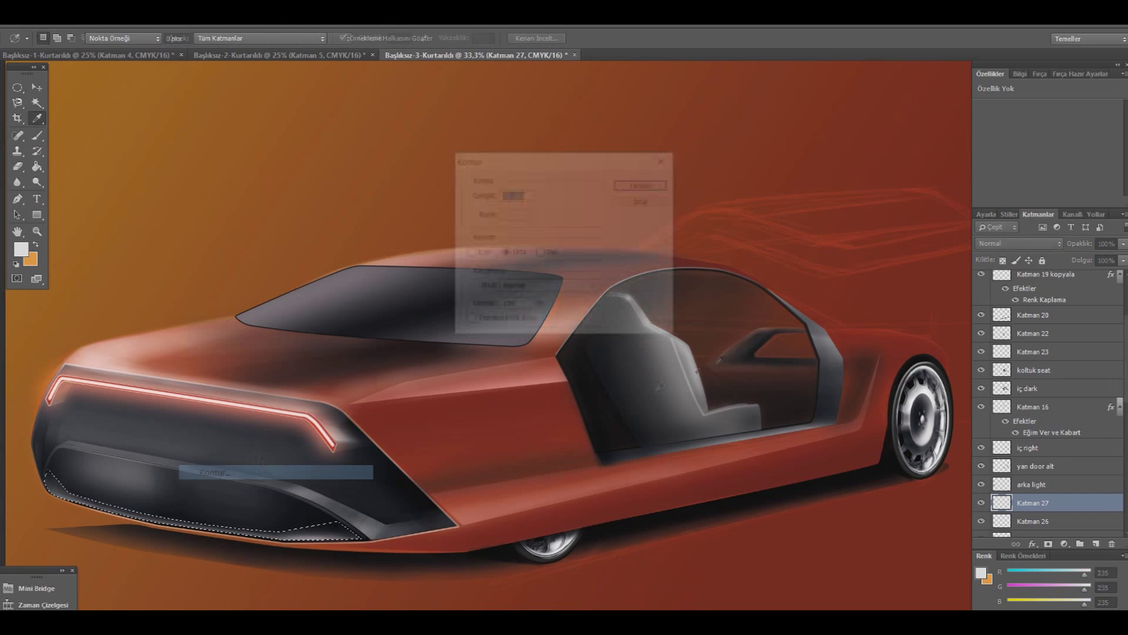
{"action": "type", "text": "2"}
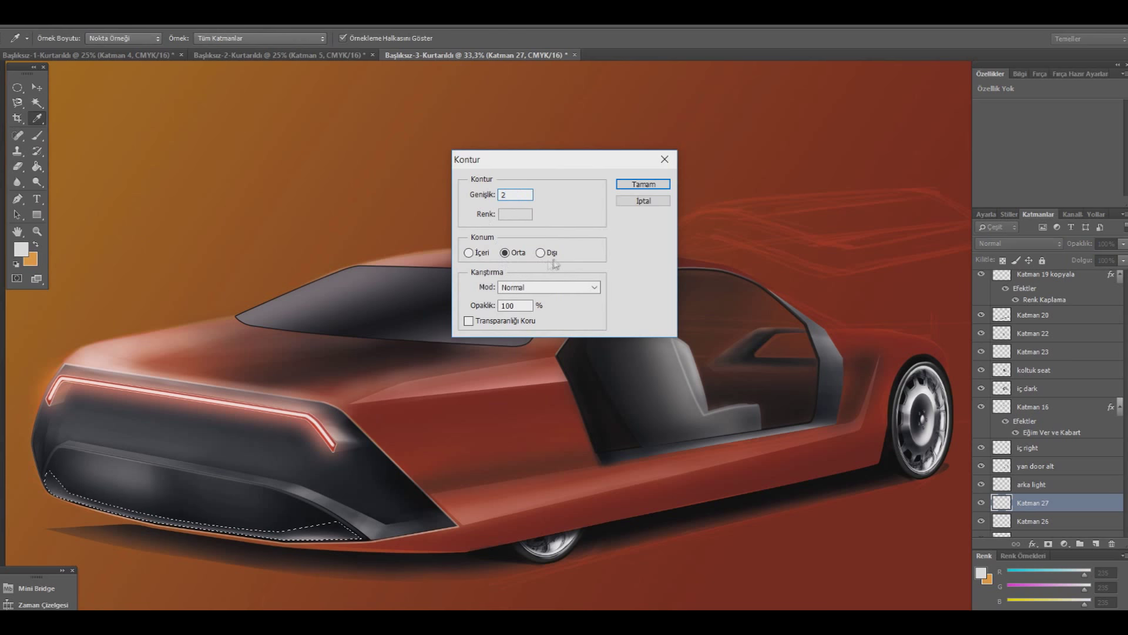
{"action": "type", "text": "4"}
{"action": "left_click", "coordinate": [520, 214]}
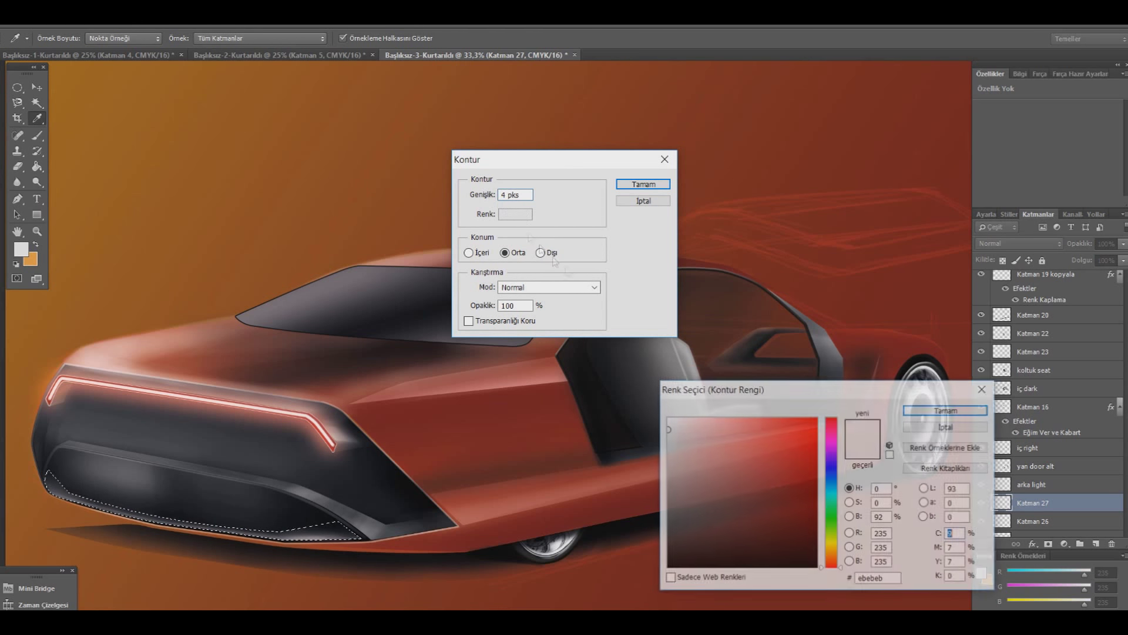
{"action": "left_click", "coordinate": [946, 410]}
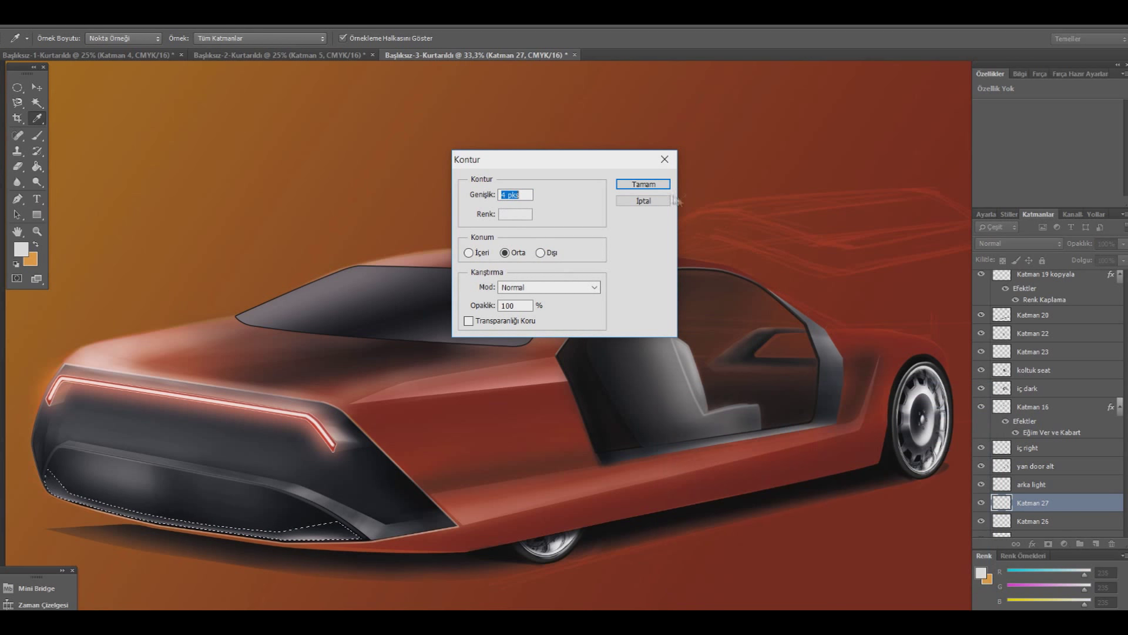
{"action": "left_click", "coordinate": [644, 184]}
{"action": "key", "text": "ctrl+d"}
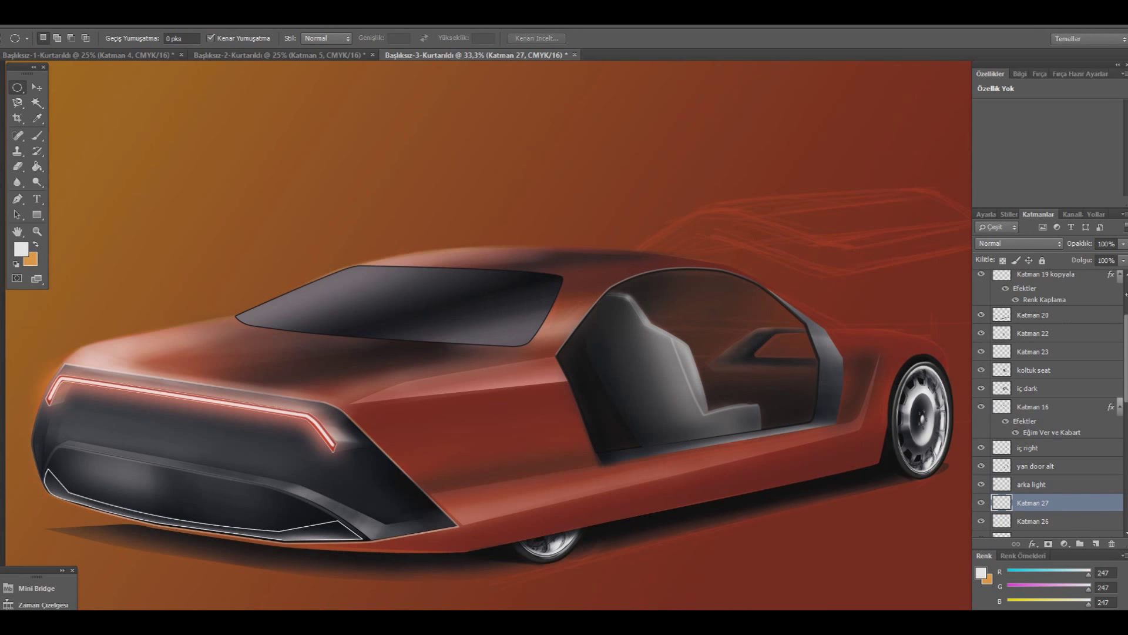
{"action": "key", "text": "e"}
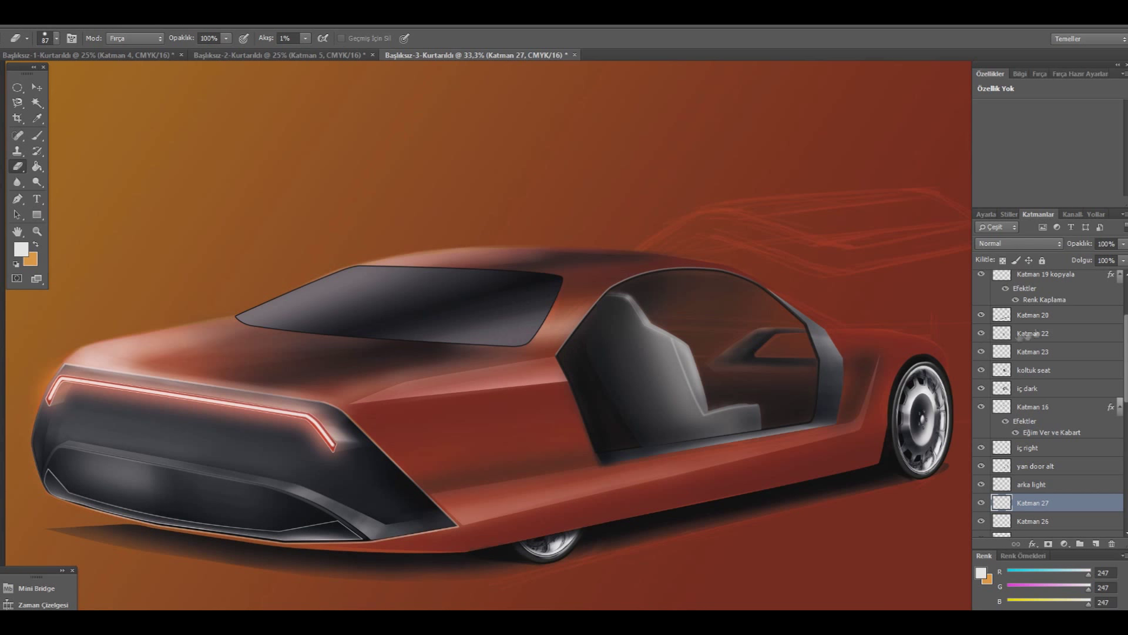
{"action": "key", "text": "ctrl+minus"}
{"action": "key", "text": "ctrl+minus"}
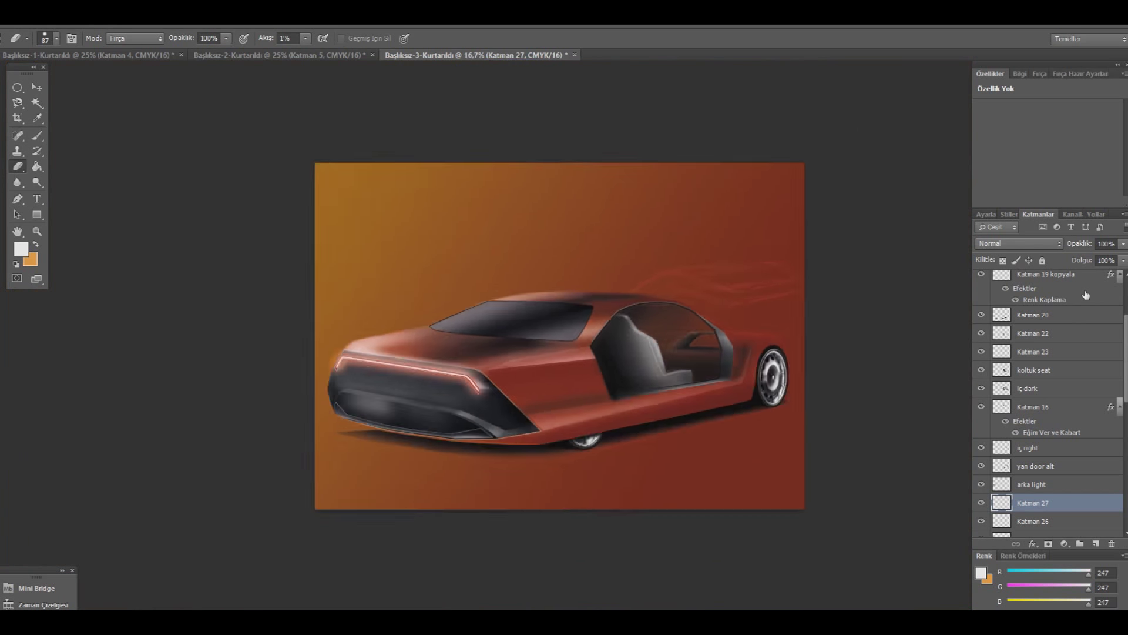
- Add layer Katman 28 above koltuk seat and start a Pen path on the seat back
{"action": "key", "text": "ctrl+plus"}
{"action": "key", "text": "ctrl+plus"}
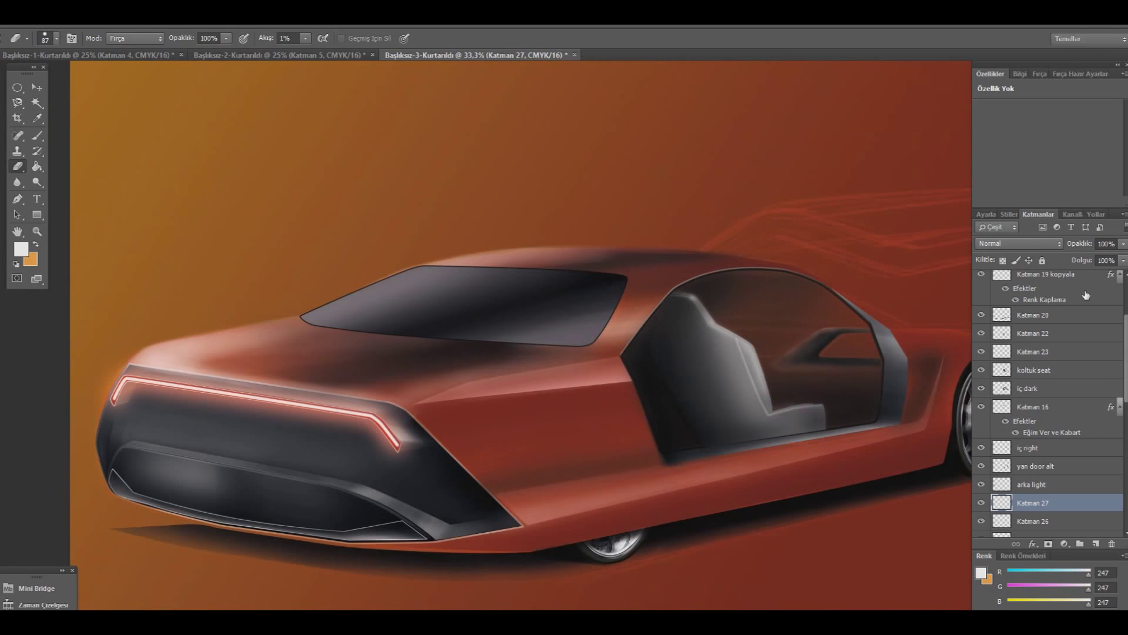
{"action": "left_click", "coordinate": [1057, 375]}
{"action": "left_click", "coordinate": [1096, 543]}
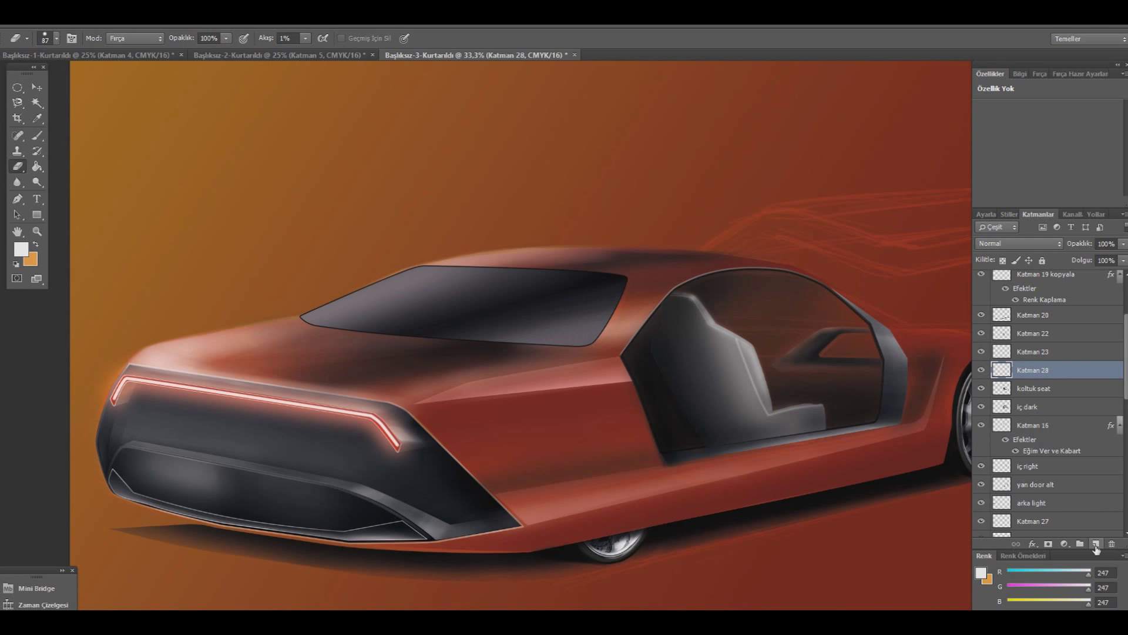
{"action": "left_click", "coordinate": [17, 199]}
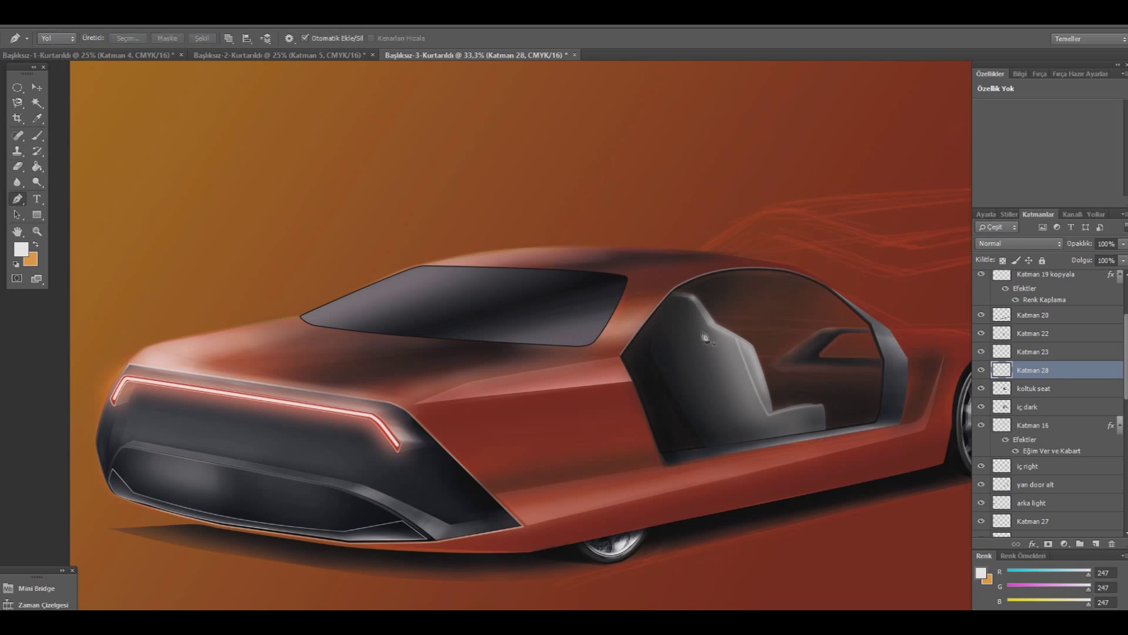
{"action": "left_click", "coordinate": [713, 337]}
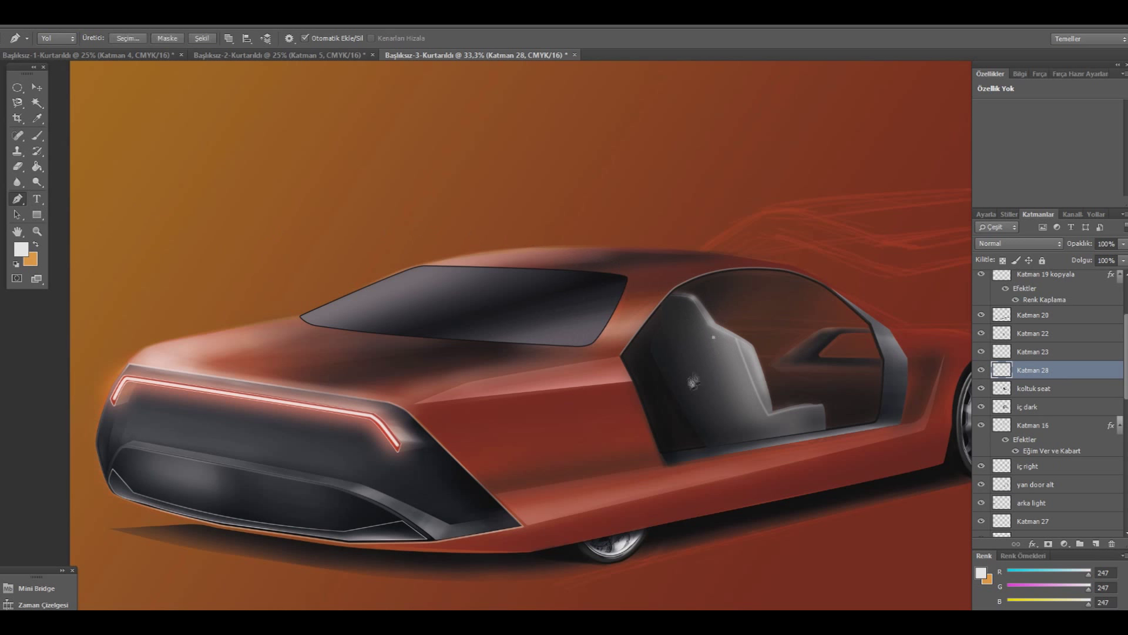
{"action": "left_click_drag", "start_coordinate": [662, 333], "coordinate": [684, 335]}
{"action": "left_click", "coordinate": [646, 372]}
{"action": "left_click", "coordinate": [673, 333]}
- Complete the closed four-point seat-back path, undoing a trial vector mask
{"action": "left_click", "coordinate": [702, 385]}
{"action": "left_click_drag", "start_coordinate": [642, 378], "coordinate": [707, 385]}
{"action": "left_click", "coordinate": [713, 382]}
{"action": "left_click", "coordinate": [715, 338]}
{"action": "key", "text": "ctrl+alt+v"}
{"action": "key", "text": "ctrl+z"}
{"action": "right_click", "coordinate": [673, 298]}
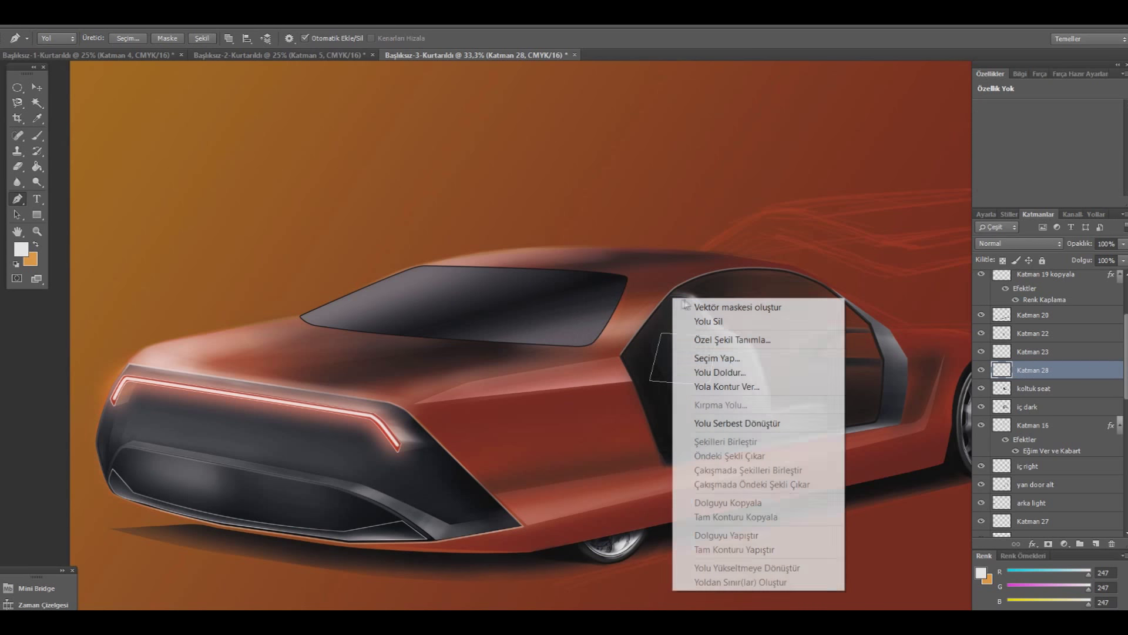
- Try stroking the seat path, then make the brush tiny with higher flow
{"action": "left_click", "coordinate": [727, 386]}
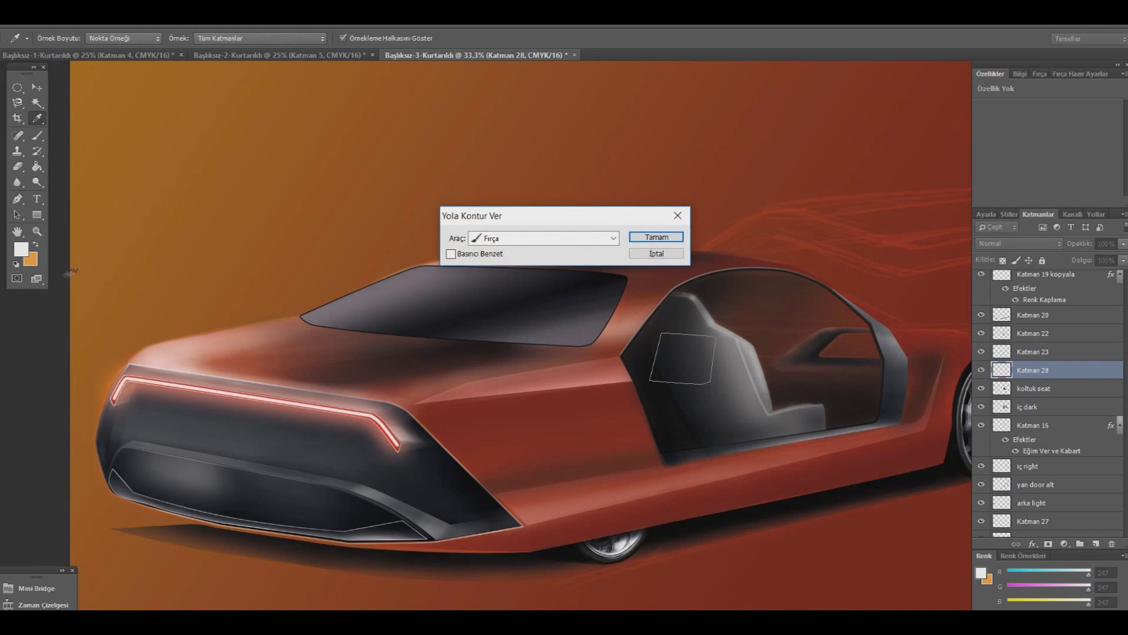
{"action": "left_click", "coordinate": [656, 236]}
{"action": "right_click", "coordinate": [546, 240]}
{"action": "left_click", "coordinate": [605, 259]}
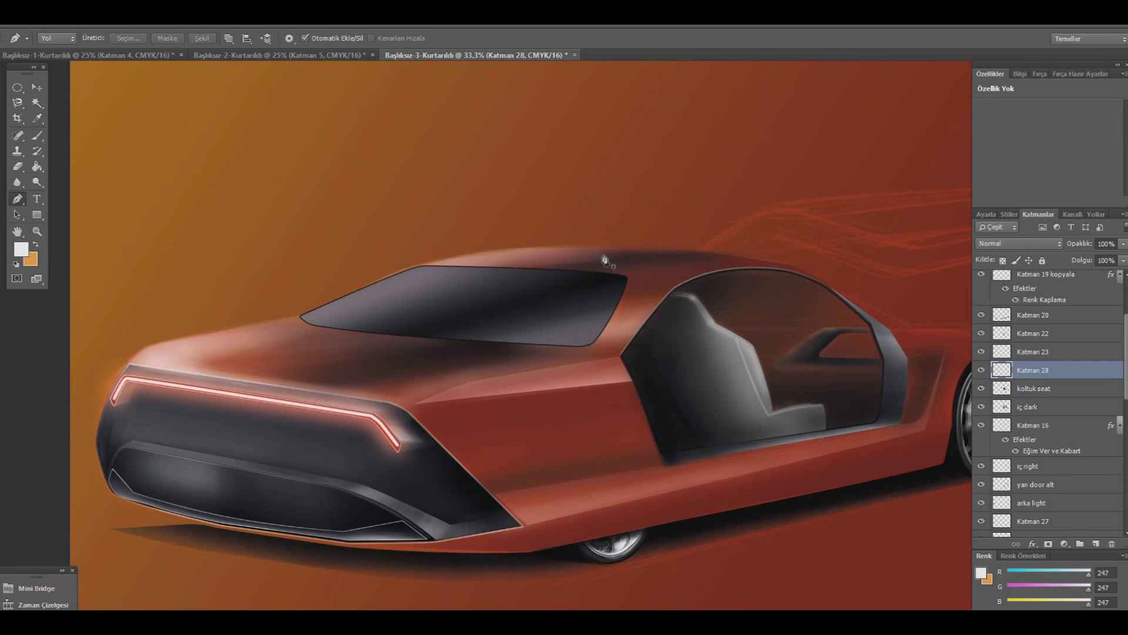
{"action": "left_click", "coordinate": [37, 135]}
{"action": "left_click", "coordinate": [55, 39]}
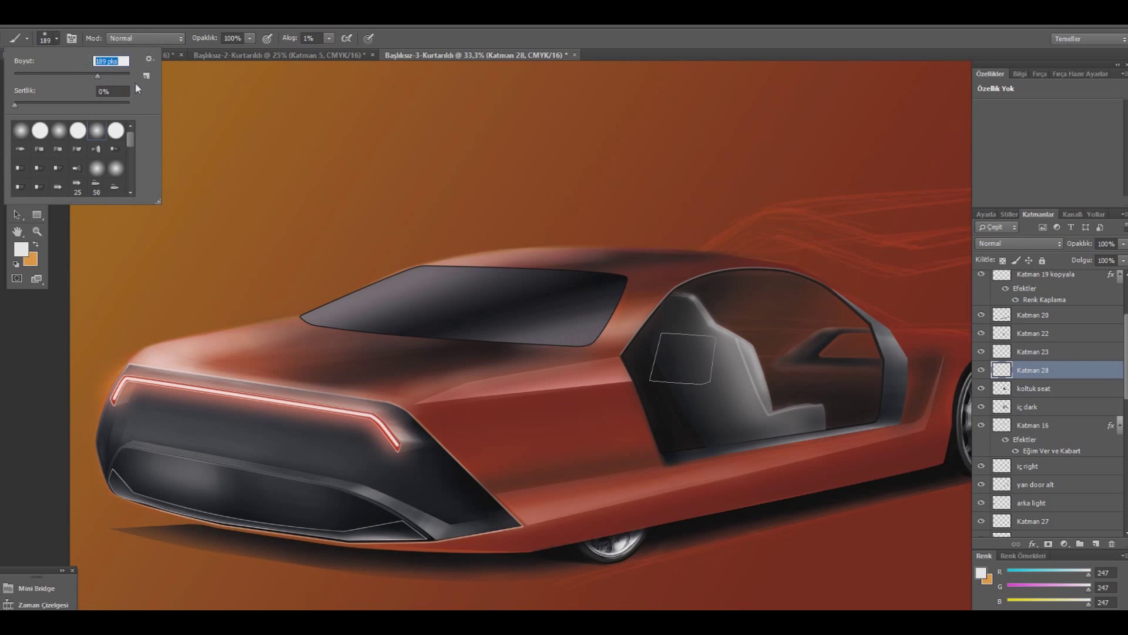
{"action": "type", "text": "12"}
{"action": "type", "text": "4"}
{"action": "left_click_drag", "start_coordinate": [329, 38], "coordinate": [342, 52]}
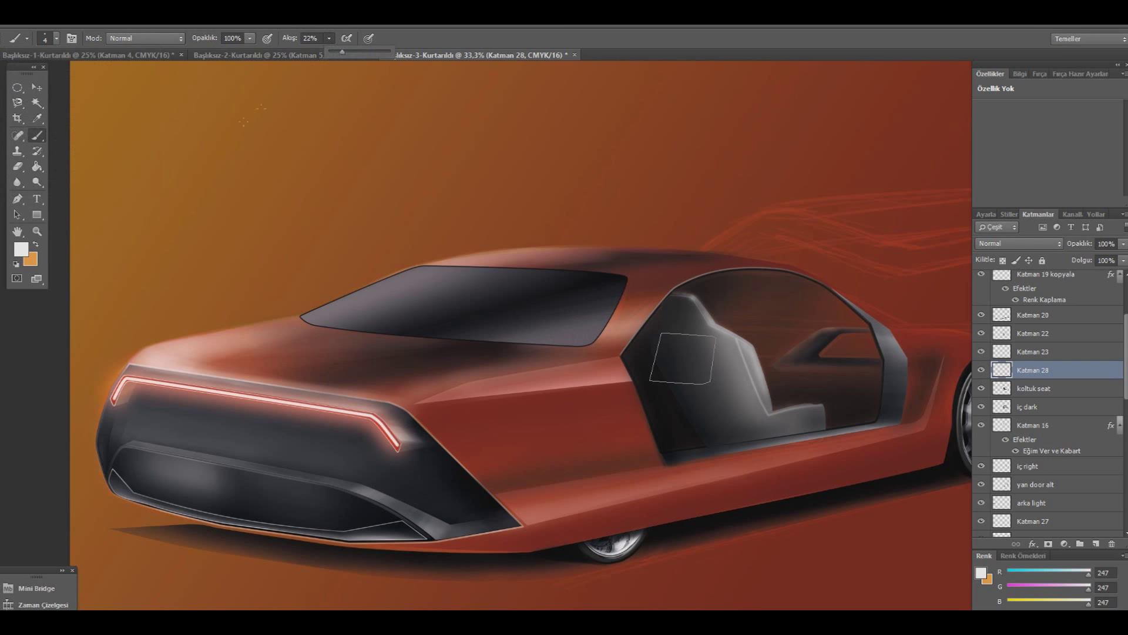
- Make a selection from the seat path and add new layer Katman 29
{"action": "right_click", "coordinate": [628, 327]}
{"action": "left_click", "coordinate": [676, 413]}
{"action": "left_click", "coordinate": [676, 234]}
{"action": "right_click", "coordinate": [654, 263]}
{"action": "left_click", "coordinate": [676, 323]}
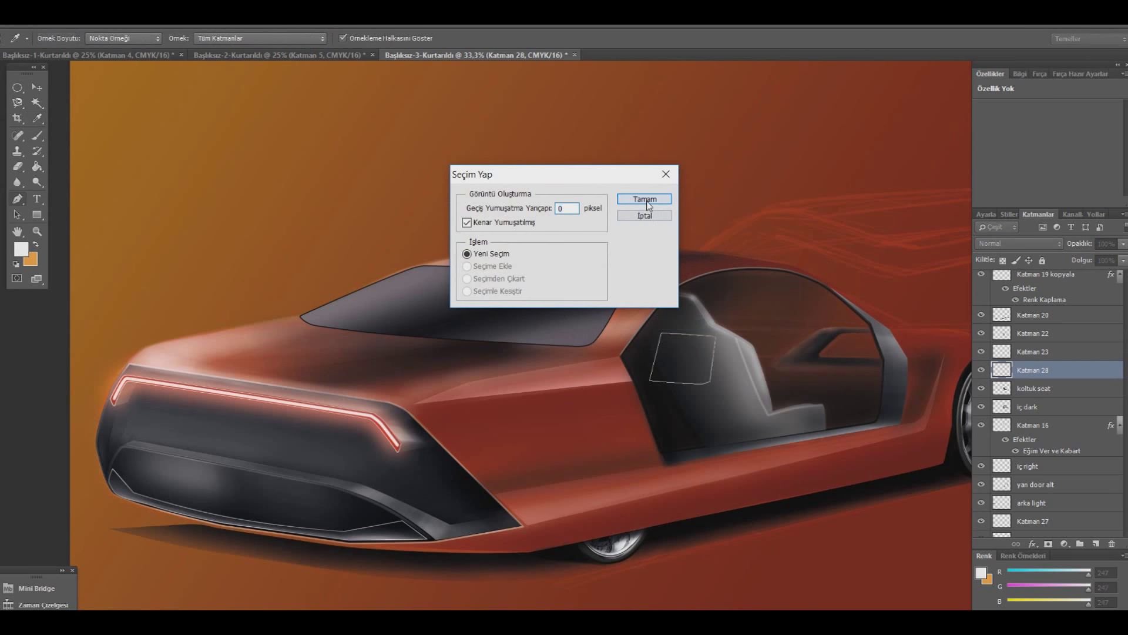
{"action": "left_click", "coordinate": [647, 200]}
{"action": "left_click", "coordinate": [1096, 544]}
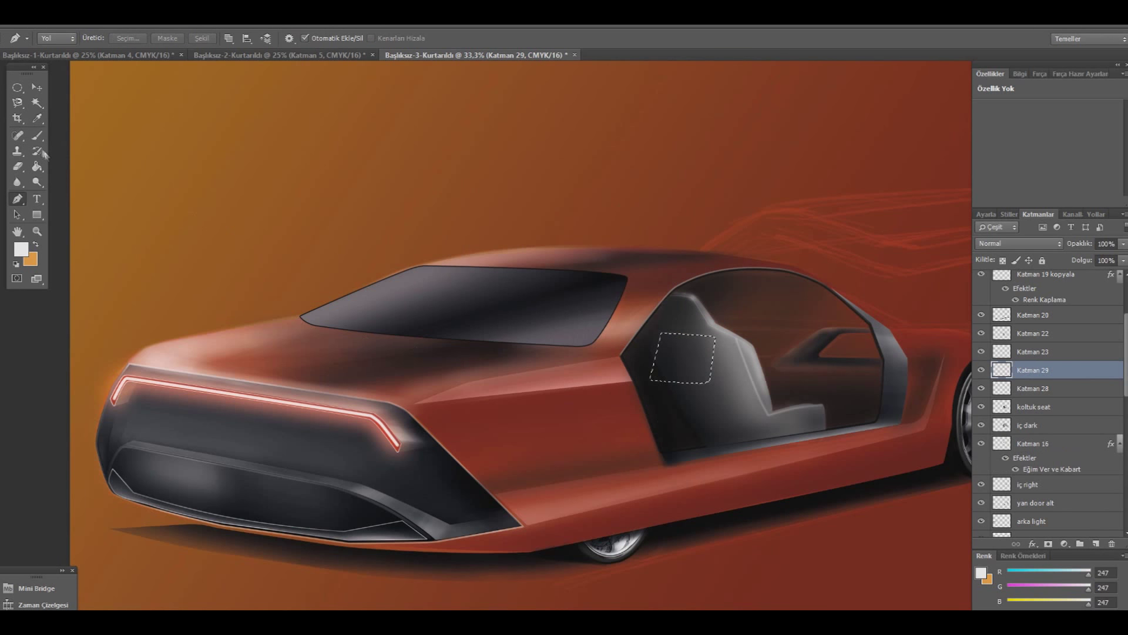
- Set the brush to 24 px with 1% flow
{"action": "key", "text": "b"}
{"action": "left_click", "coordinate": [56, 38]}
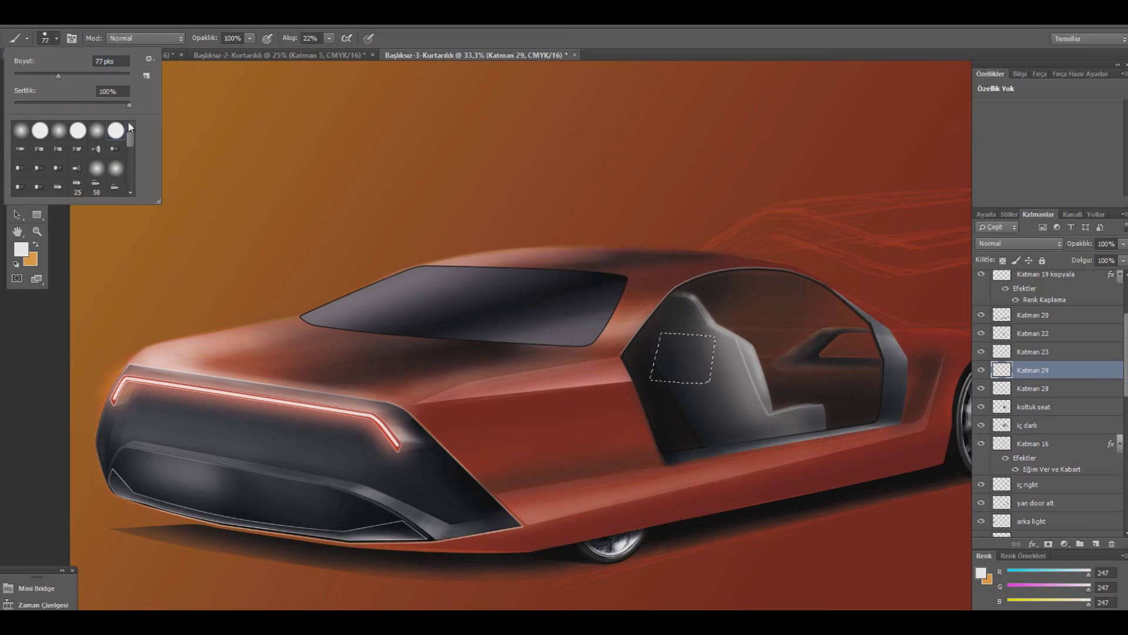
{"action": "left_click_drag", "start_coordinate": [59, 76], "coordinate": [42, 76]}
{"action": "left_click", "coordinate": [330, 38]}
{"action": "left_click", "coordinate": [724, 347]}
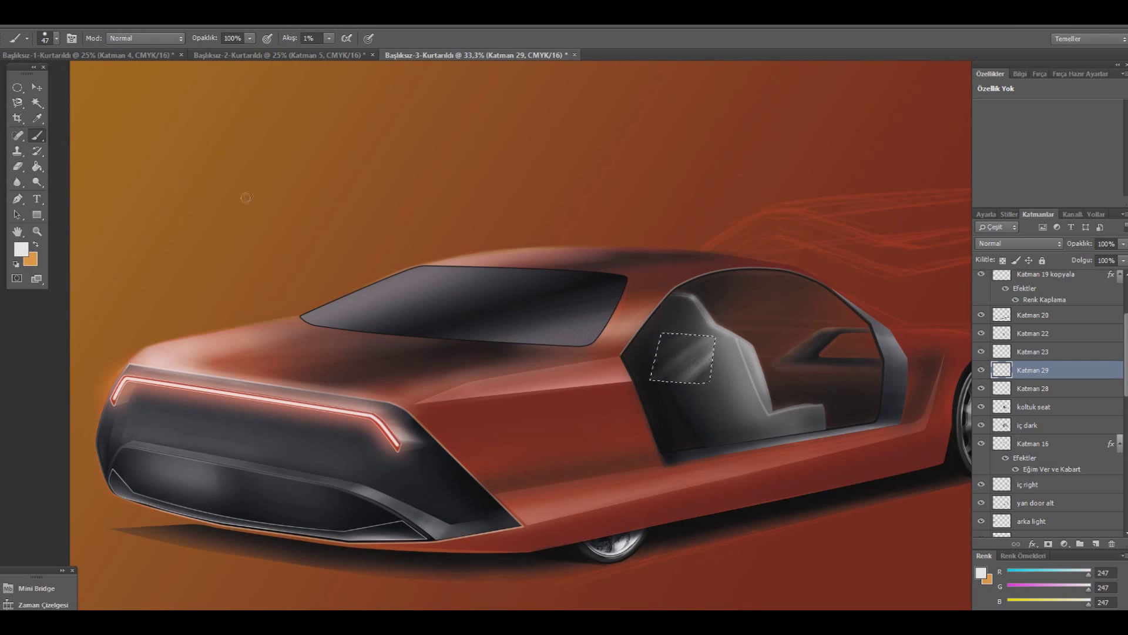
{"action": "right_click", "coordinate": [74, 139]}
{"action": "left_click_drag", "start_coordinate": [56, 75], "coordinate": [45, 74]}
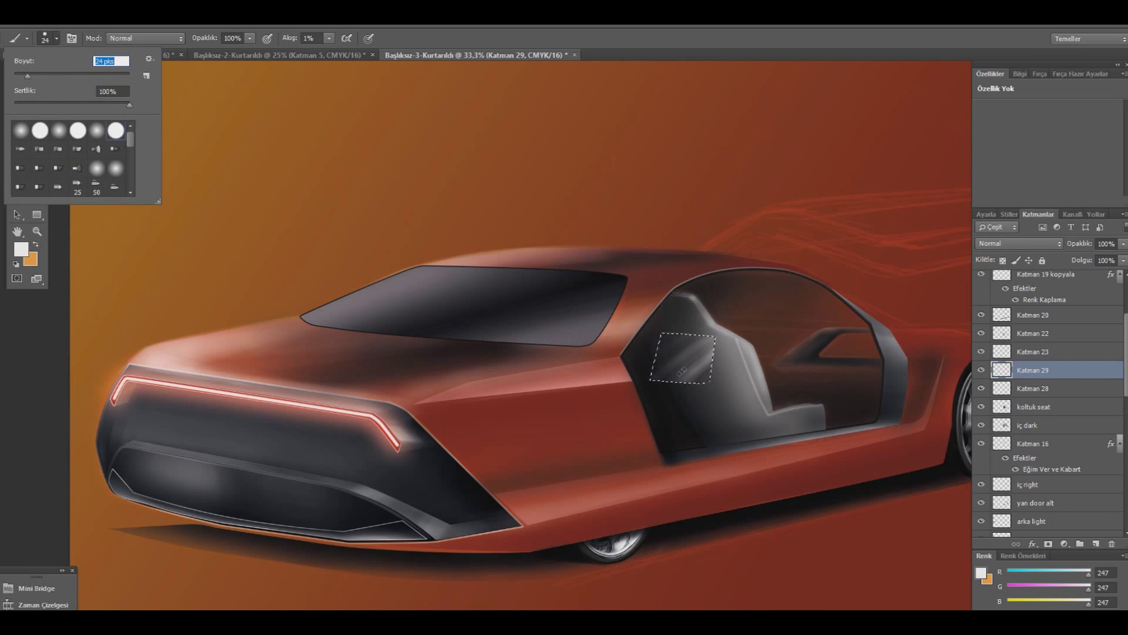
- Paint light streaks across the seat panel, deselect, and merge Katman 29 with Katman 28
{"action": "left_click_drag", "start_coordinate": [685, 369], "coordinate": [658, 383]}
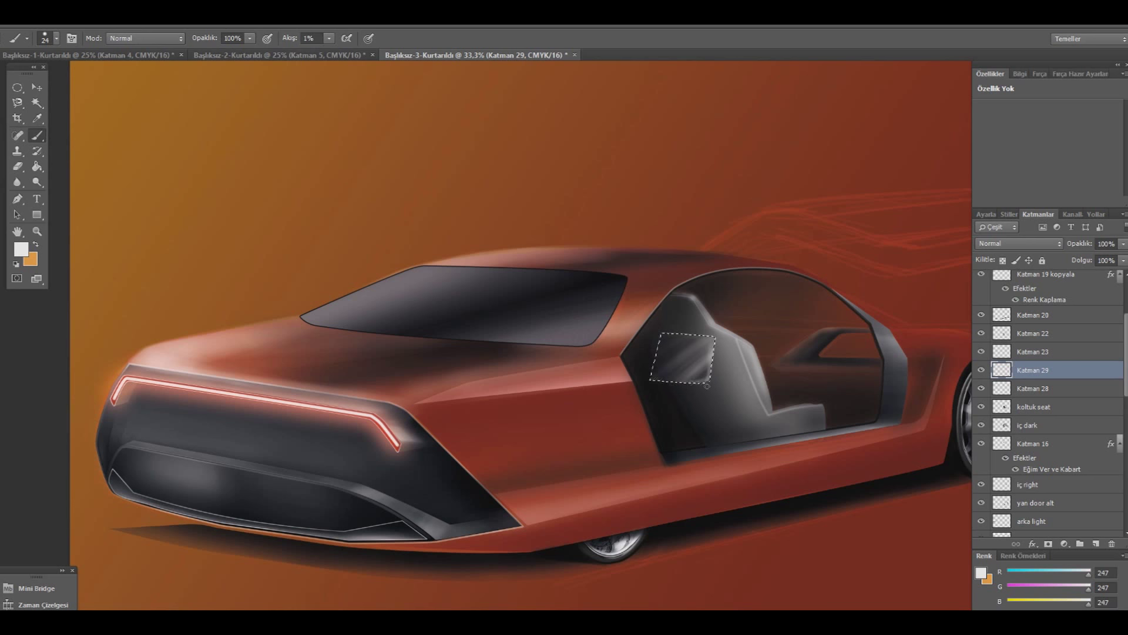
{"action": "left_click", "coordinate": [48, 40]}
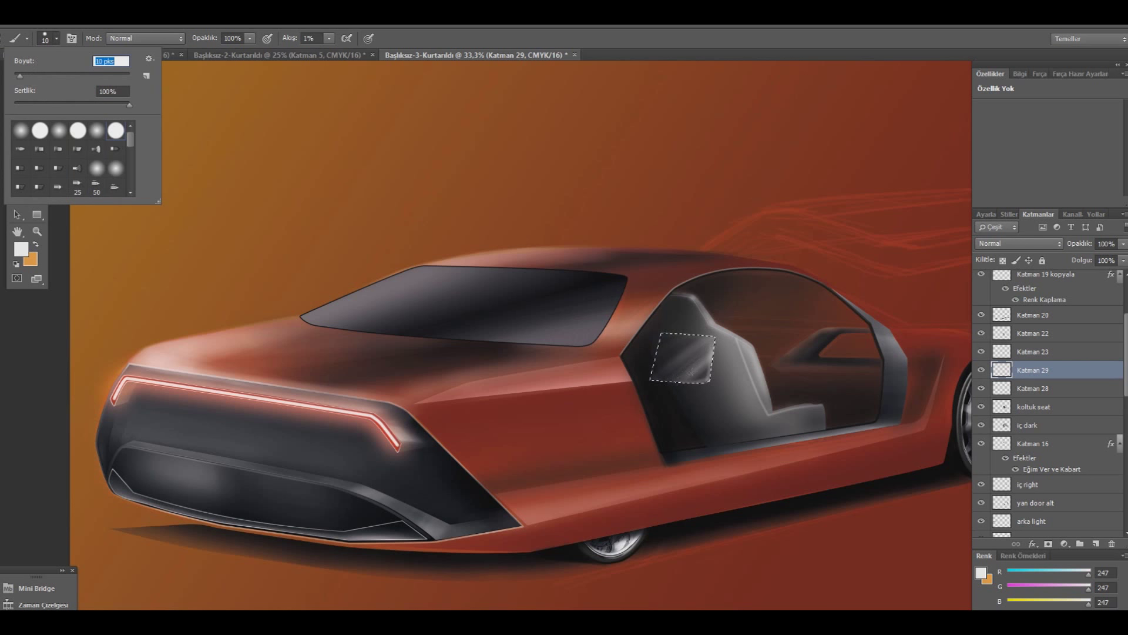
{"action": "key", "text": "Return"}
{"action": "left_click_drag", "start_coordinate": [708, 361], "coordinate": [651, 390]}
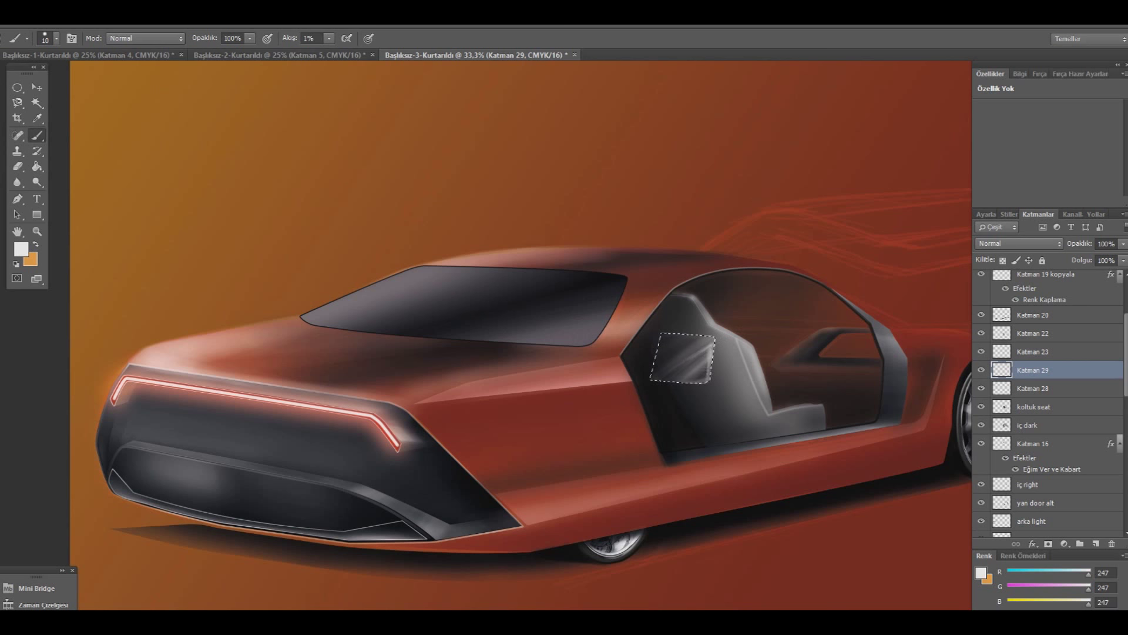
{"action": "left_click", "coordinate": [17, 86]}
{"action": "key", "text": "ctrl+d"}
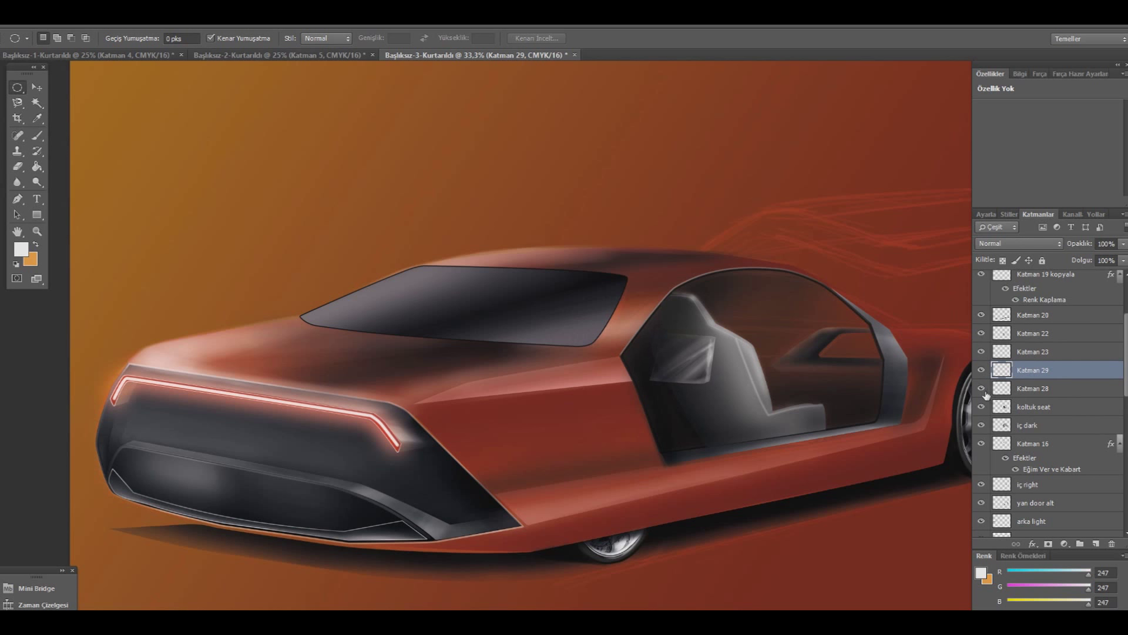
{"action": "left_click", "coordinate": [1027, 388], "text": "shift"}
{"action": "right_click", "coordinate": [1028, 388]}
{"action": "left_click", "coordinate": [1019, 420]}
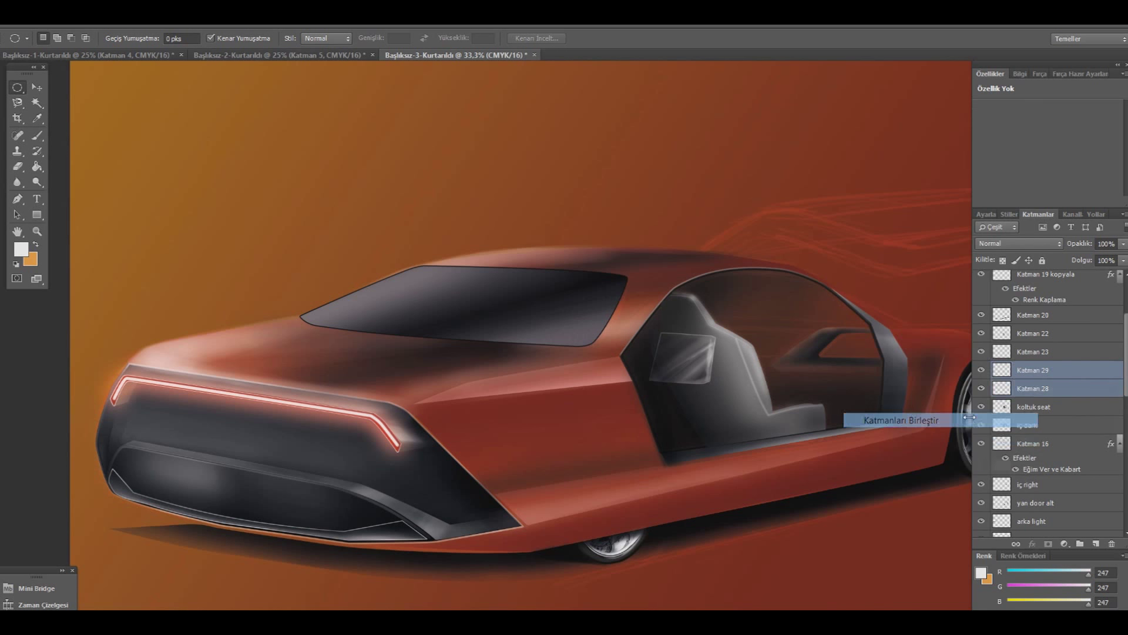
- Add layer Katman 30 and trace a closed Pen path below the seat-back panel
{"action": "left_click", "coordinate": [1067, 394]}
{"action": "left_click", "coordinate": [1096, 543]}
{"action": "left_click", "coordinate": [18, 198]}
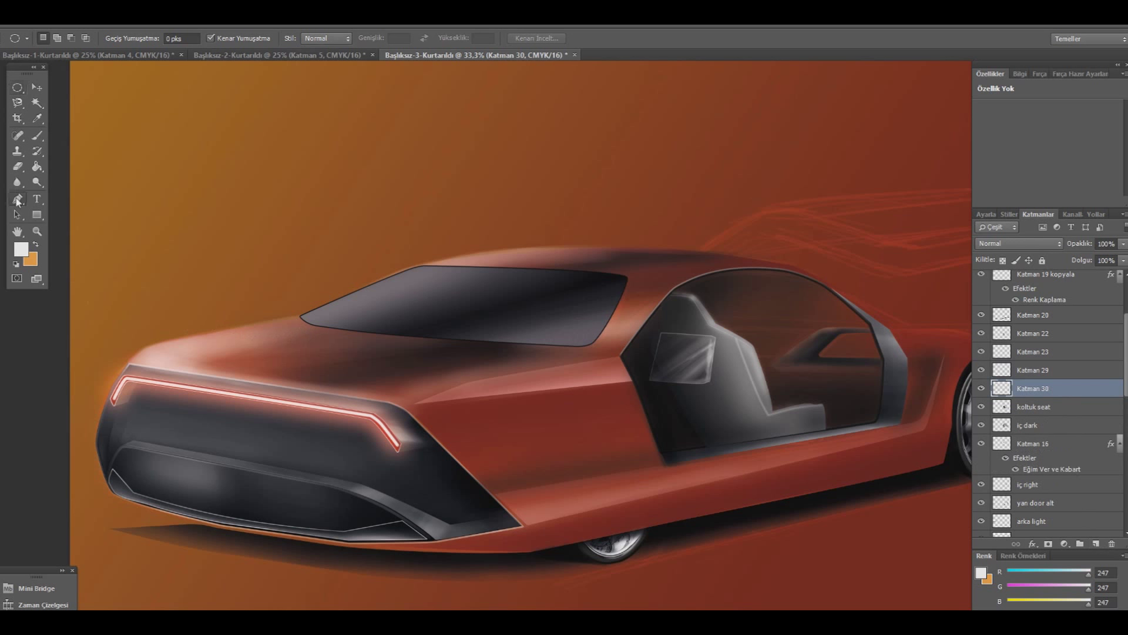
{"action": "left_click", "coordinate": [718, 338]}
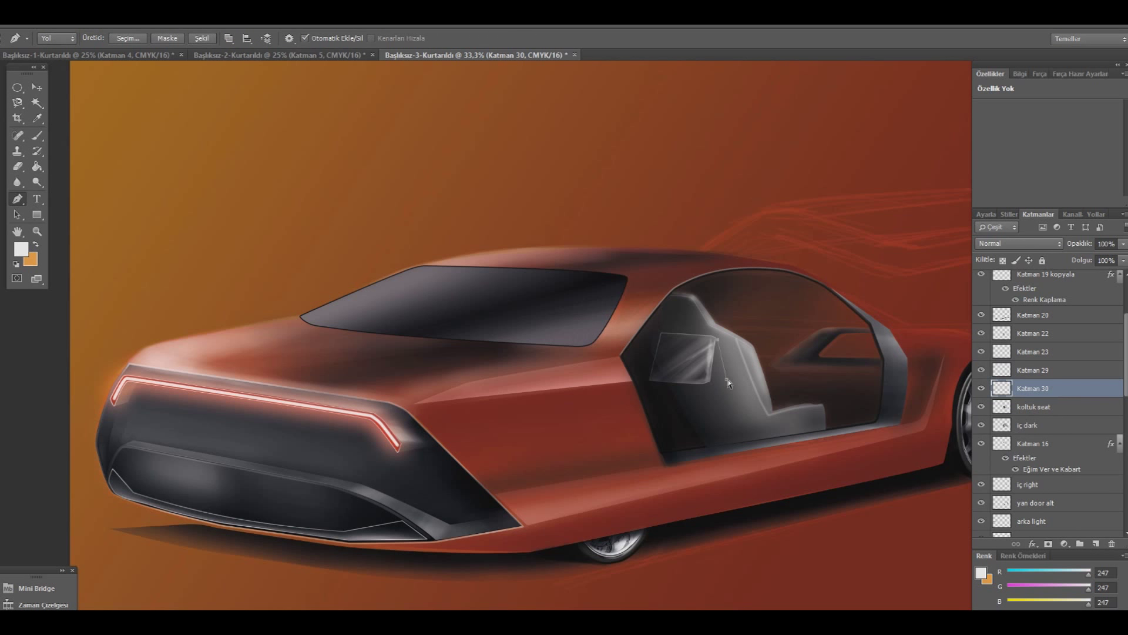
{"action": "left_click", "coordinate": [724, 394]}
{"action": "left_click", "coordinate": [677, 392]}
{"action": "left_click", "coordinate": [670, 383]}
{"action": "left_click", "coordinate": [721, 394]}
{"action": "left_click", "coordinate": [704, 383]}
- Convert the path into a selection and sample a near-black foreground colour
{"action": "right_click", "coordinate": [677, 357]}
{"action": "left_click", "coordinate": [706, 128]}
{"action": "left_click", "coordinate": [645, 198]}
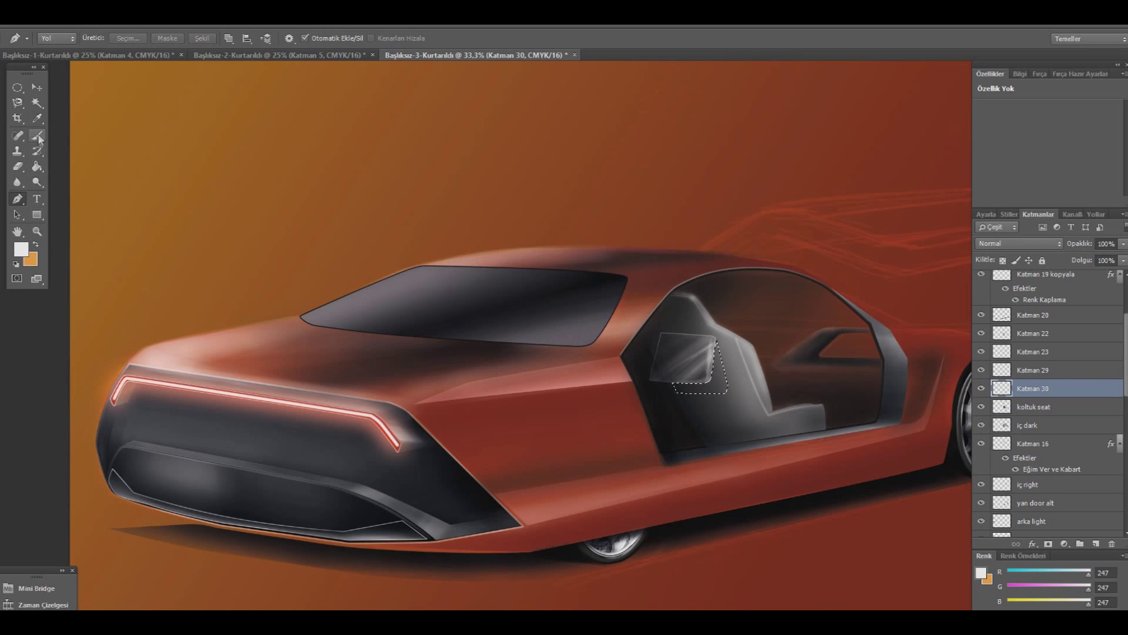
{"action": "left_click", "coordinate": [20, 249]}
{"action": "left_click", "coordinate": [652, 561]}
- Accept the dark colour and adjust a soft round brush, ending at 1 px
{"action": "key", "text": "Return"}
{"action": "key", "text": "b"}
{"action": "left_click", "coordinate": [57, 39]}
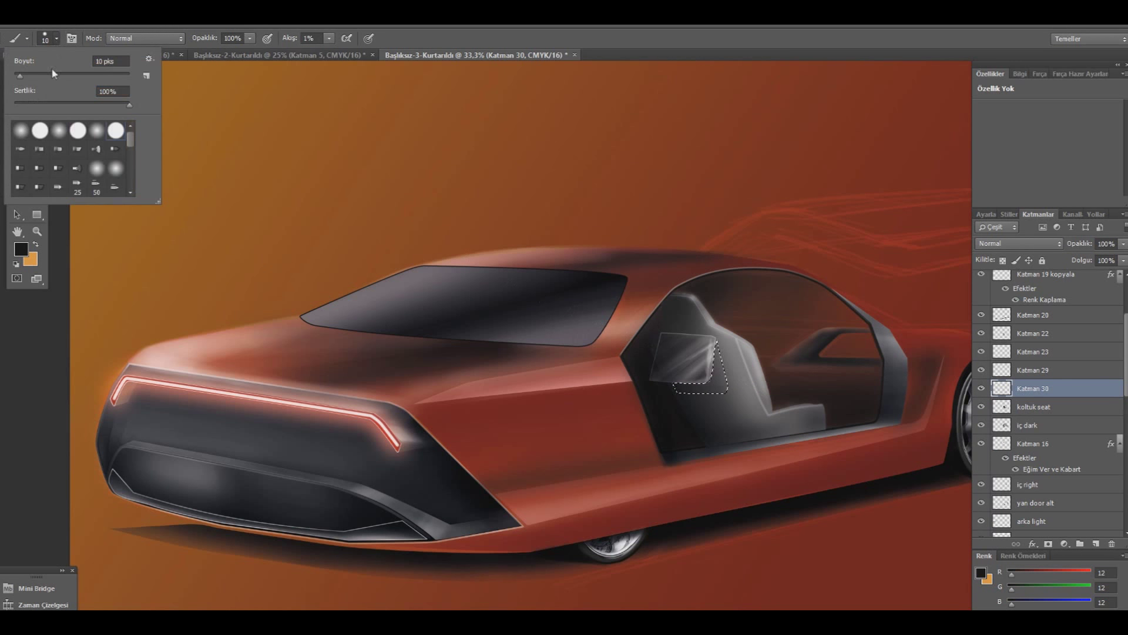
{"action": "left_click", "coordinate": [97, 130]}
{"action": "left_click_drag", "start_coordinate": [67, 75], "coordinate": [86, 75]}
{"action": "left_click", "coordinate": [735, 385]}
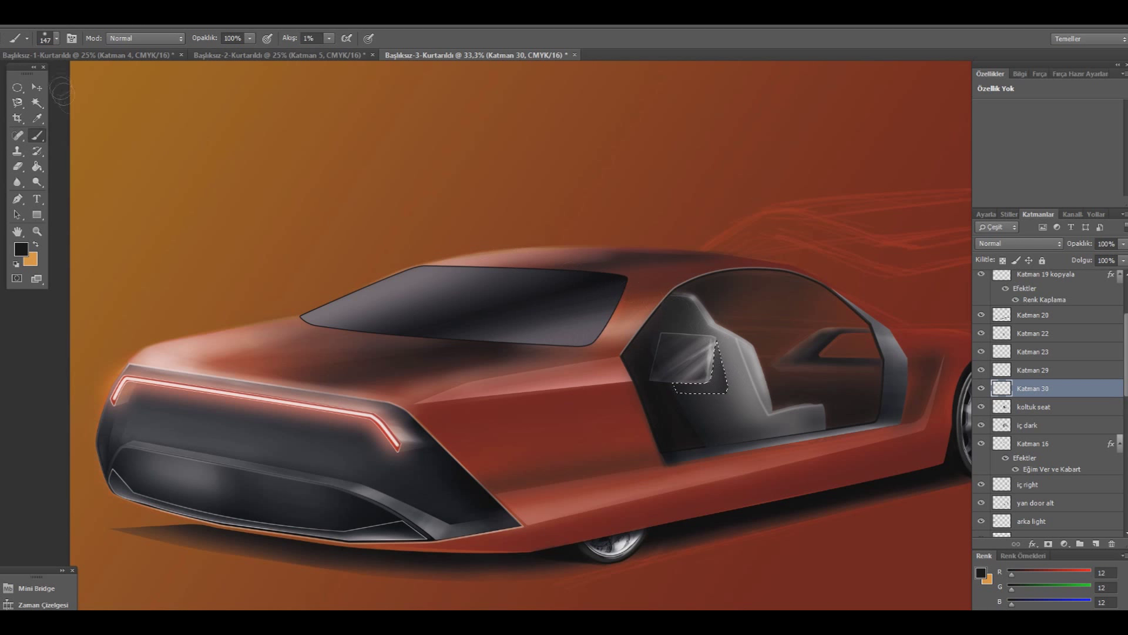
{"action": "left_click", "coordinate": [49, 39]}
{"action": "left_click_drag", "start_coordinate": [46, 76], "coordinate": [14, 76]}
{"action": "key", "text": "Return"}
- Switch to light grey 218, add layer Katman 31, set brush size 30 and deselect
{"action": "left_click", "coordinate": [19, 249]}
{"action": "left_click", "coordinate": [668, 435]}
{"action": "left_click", "coordinate": [940, 410]}
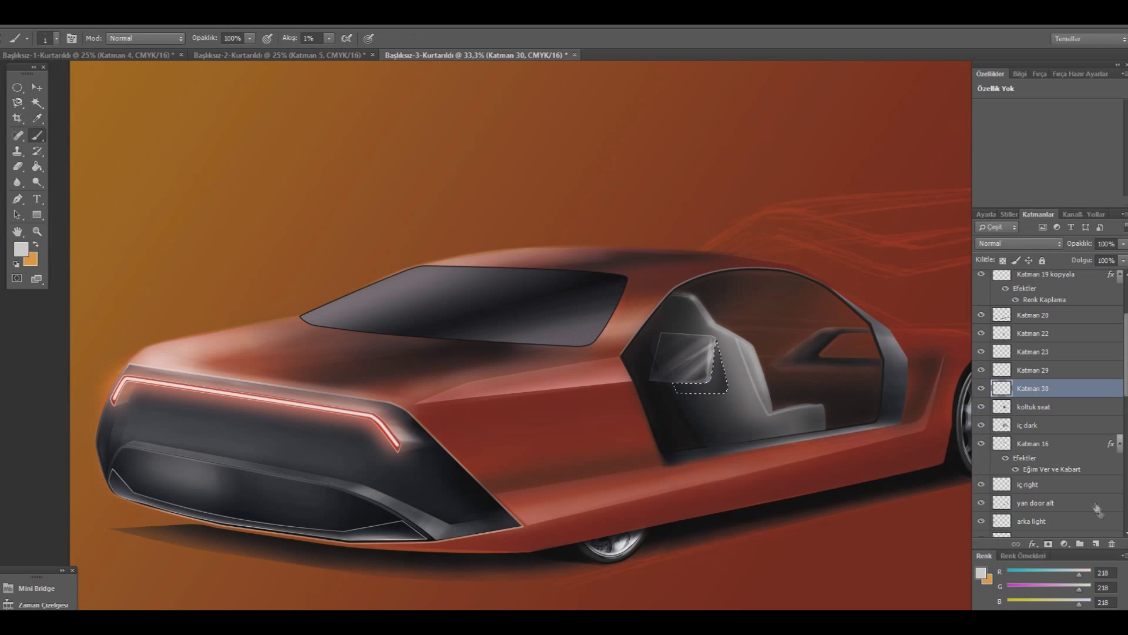
{"action": "left_click", "coordinate": [1096, 543]}
{"action": "left_click", "coordinate": [57, 39]}
{"action": "type", "text": "30 piks"}
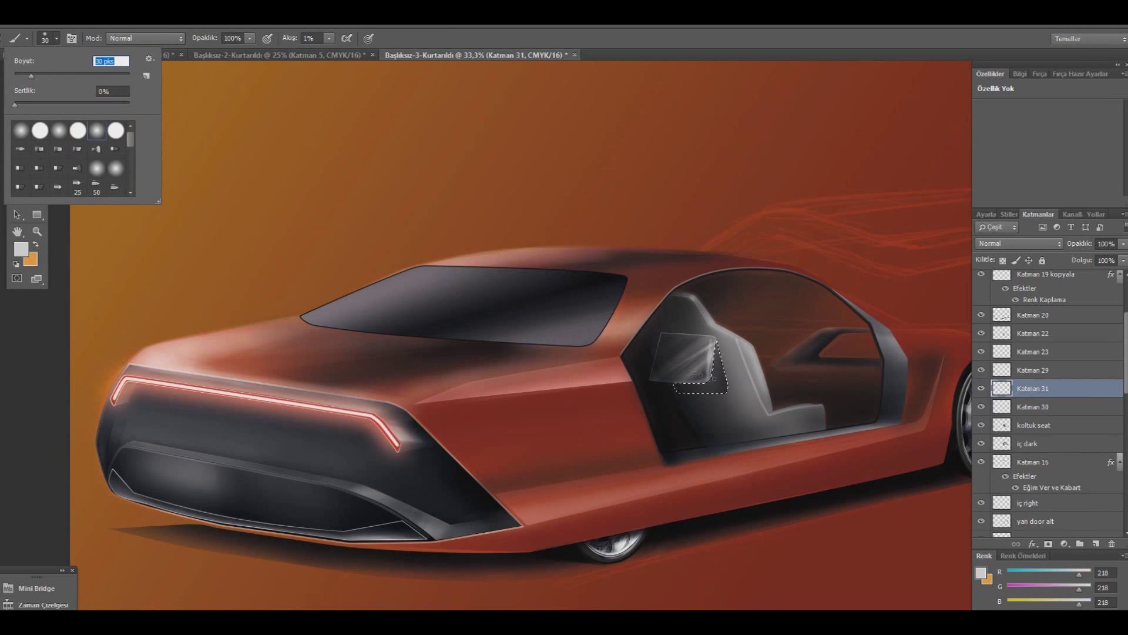
{"action": "key", "text": "Return"}
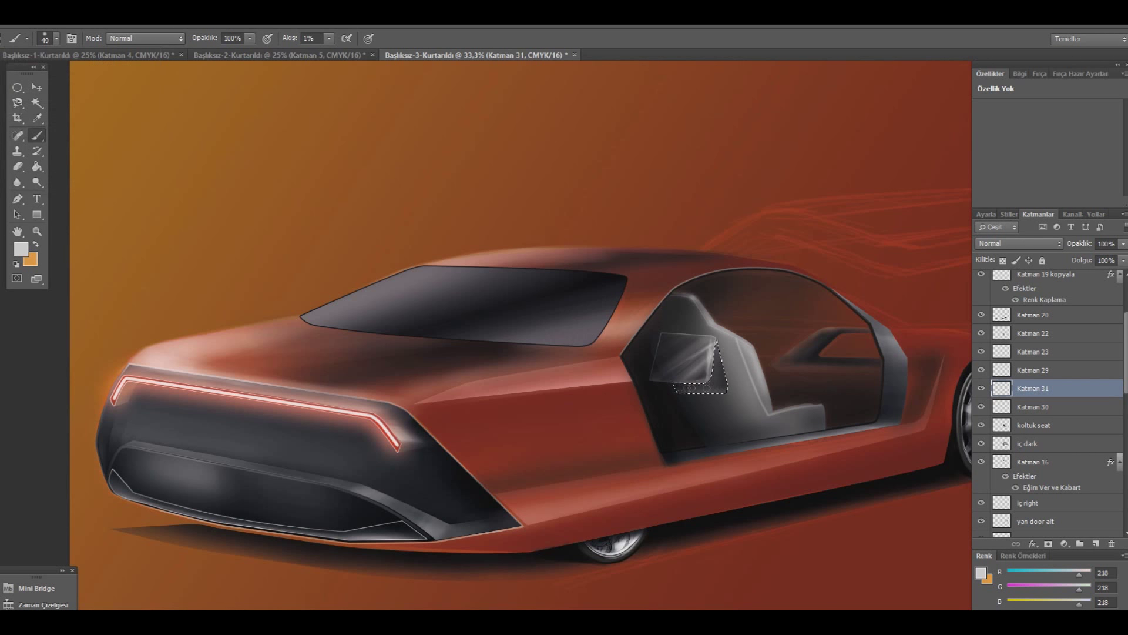
{"action": "key", "text": "m"}
{"action": "key", "text": "ctrl+d"}
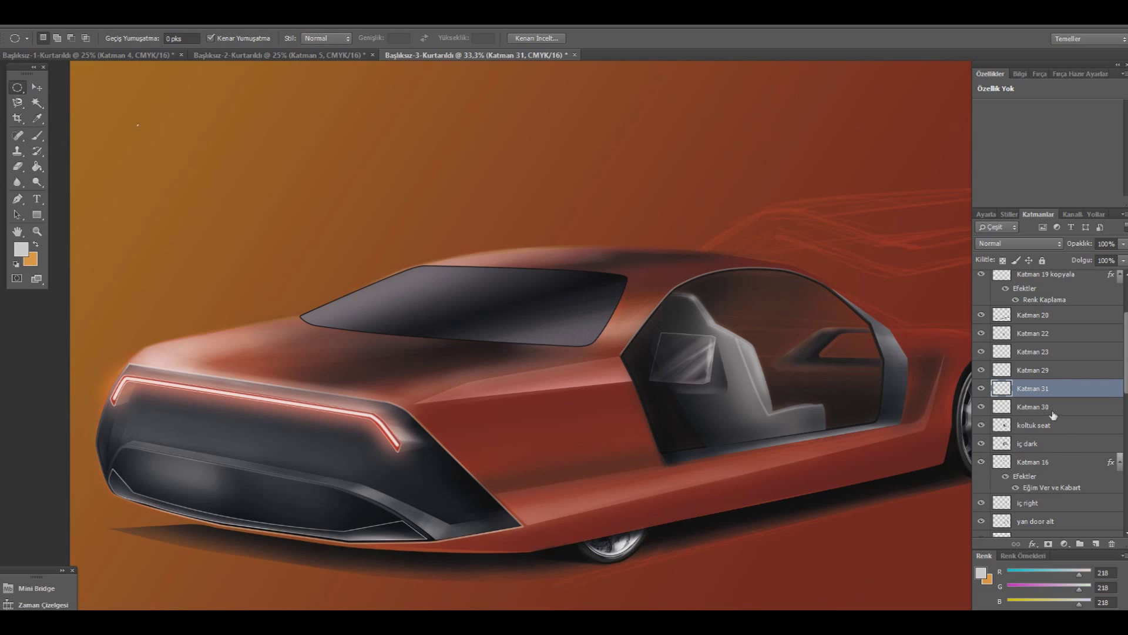
{"action": "left_click", "coordinate": [981, 503]}
{"action": "left_click", "coordinate": [1038, 503]}
{"action": "left_click", "coordinate": [1096, 544]}
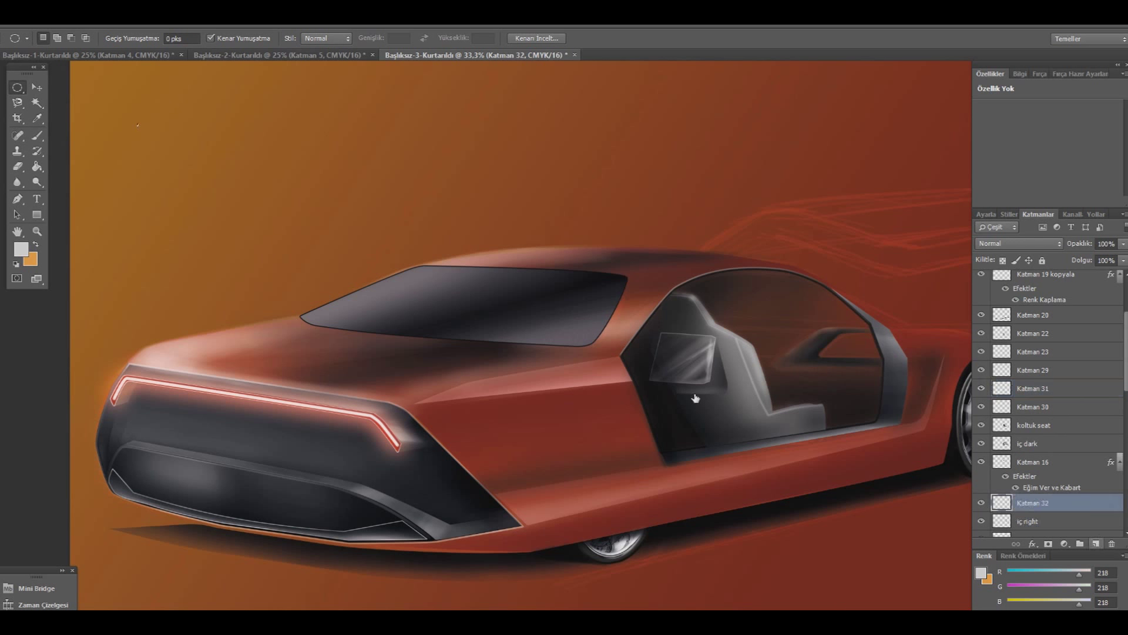
{"action": "key", "text": "b"}
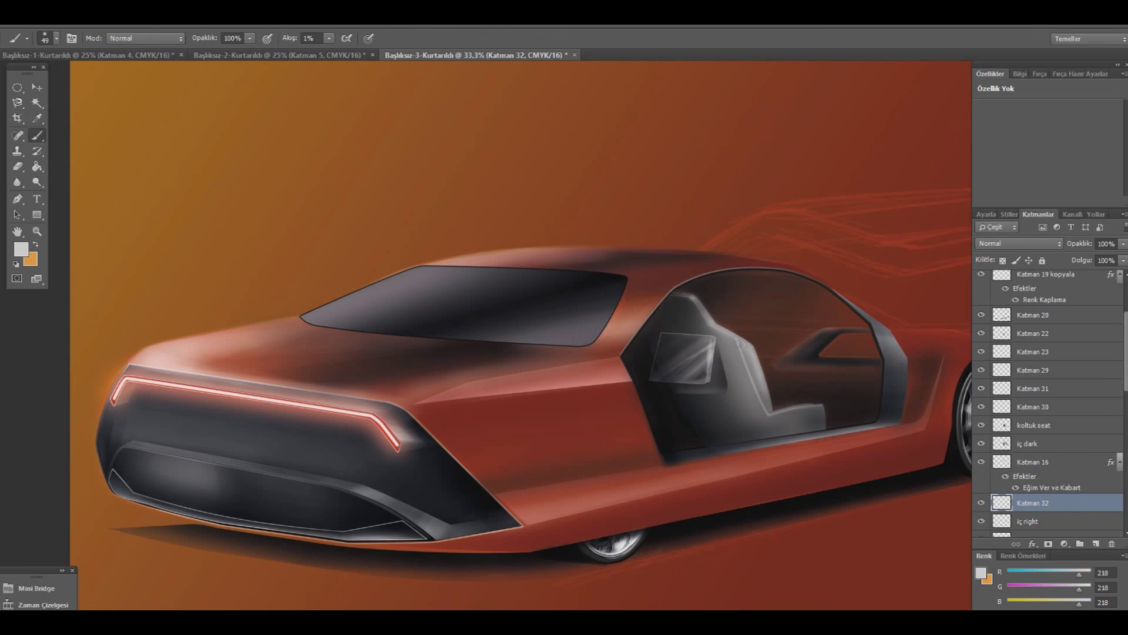
{"action": "left_click", "coordinate": [56, 38]}
{"action": "type", "text": "9 pks"}
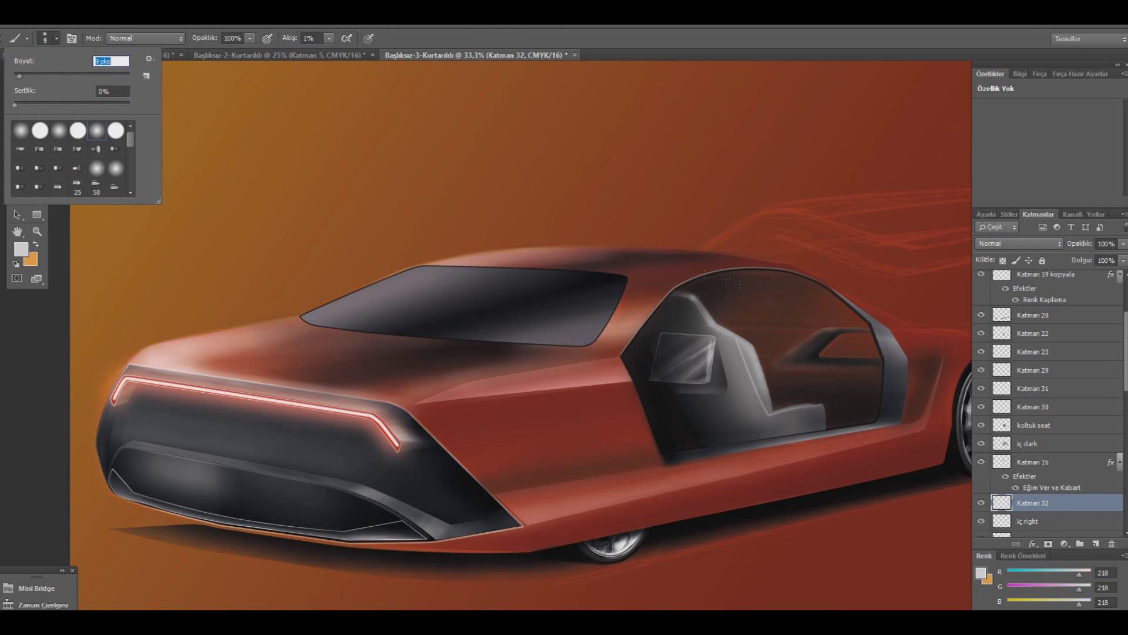
{"action": "key", "text": "Return"}
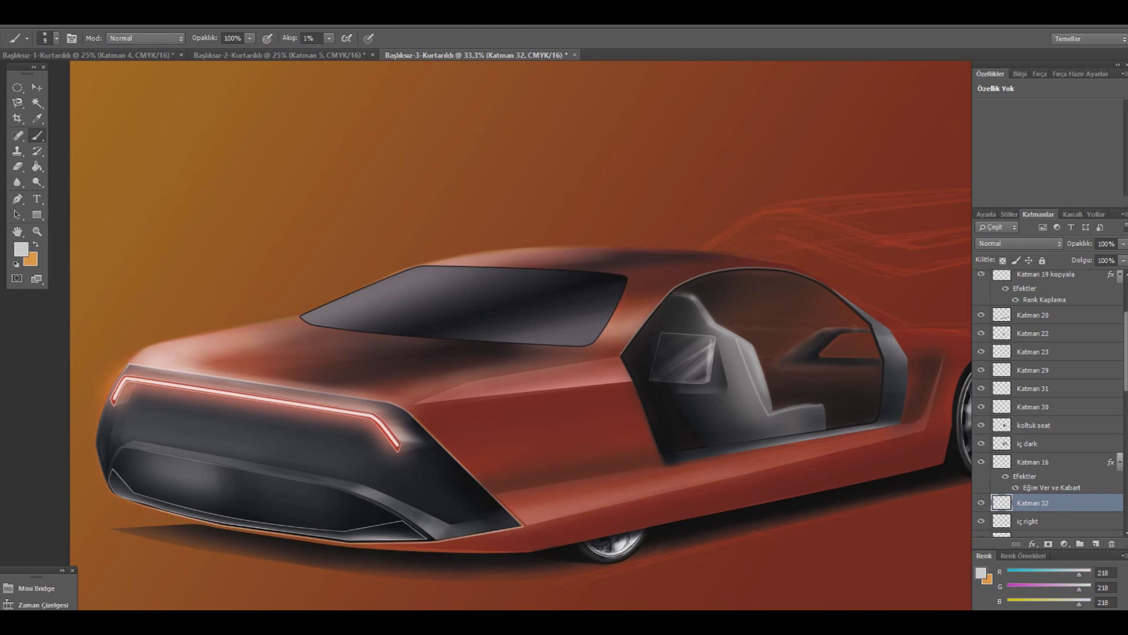
{"action": "left_click", "coordinate": [329, 38]}
{"action": "key", "text": "Return"}
{"action": "left_click", "coordinate": [981, 503]}
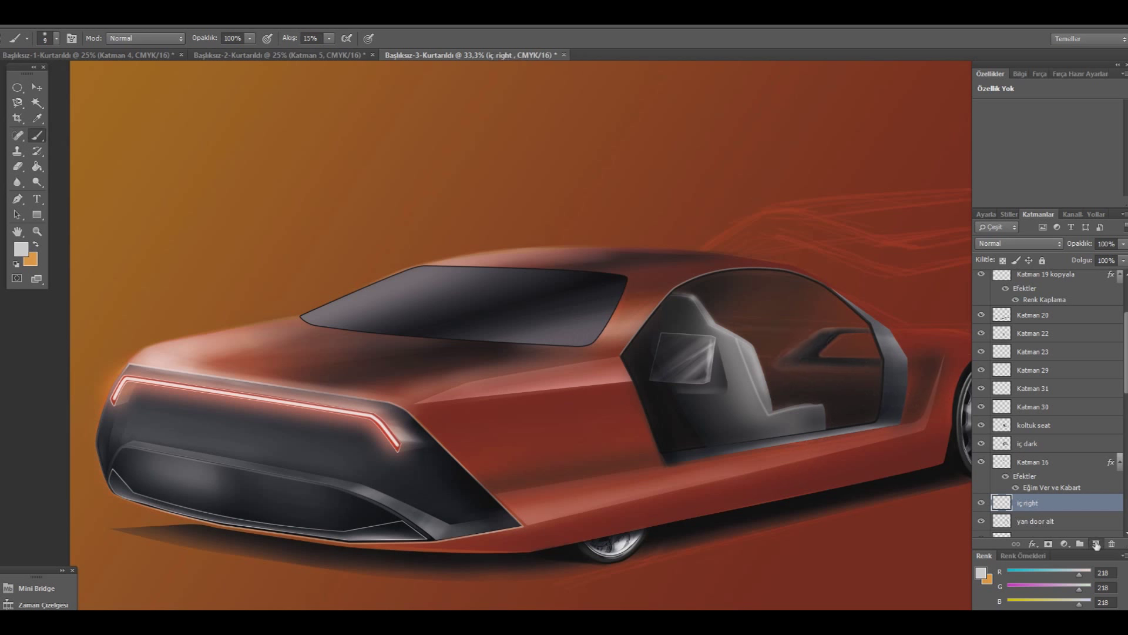
{"action": "key", "text": "p"}
- Trace a pen path along the dashboard top and turn it into a selection
{"action": "left_click", "coordinate": [713, 317]}
{"action": "left_click", "coordinate": [868, 327]}
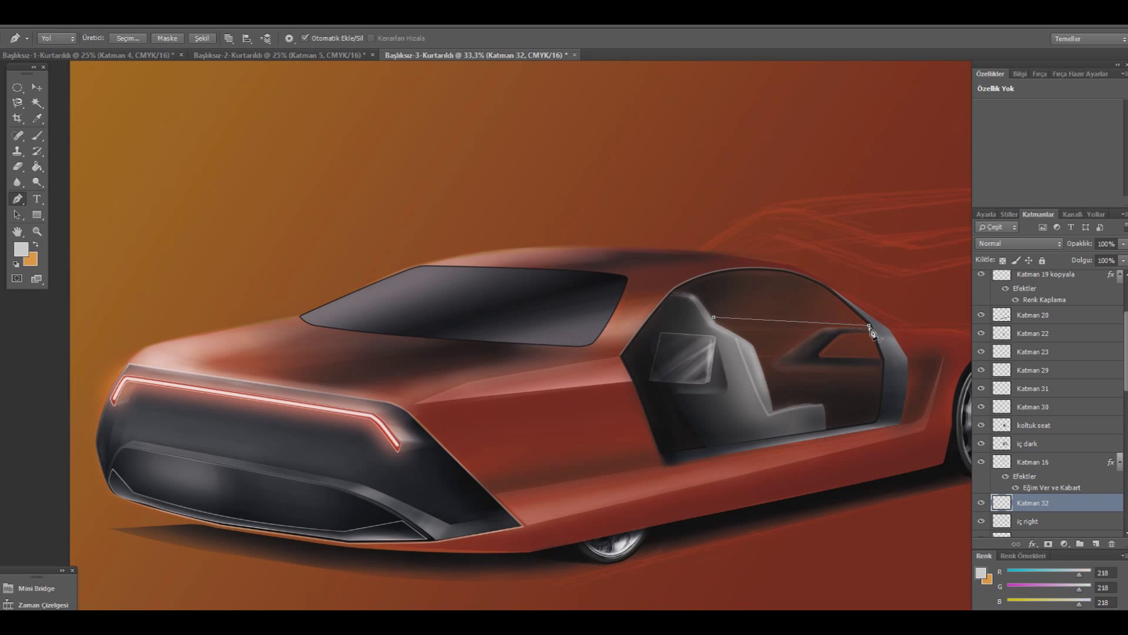
{"action": "left_click", "coordinate": [795, 346]}
{"action": "left_click", "coordinate": [757, 347]}
{"action": "right_click", "coordinate": [689, 249]}
{"action": "left_click", "coordinate": [729, 298]}
{"action": "left_click", "coordinate": [645, 199]}
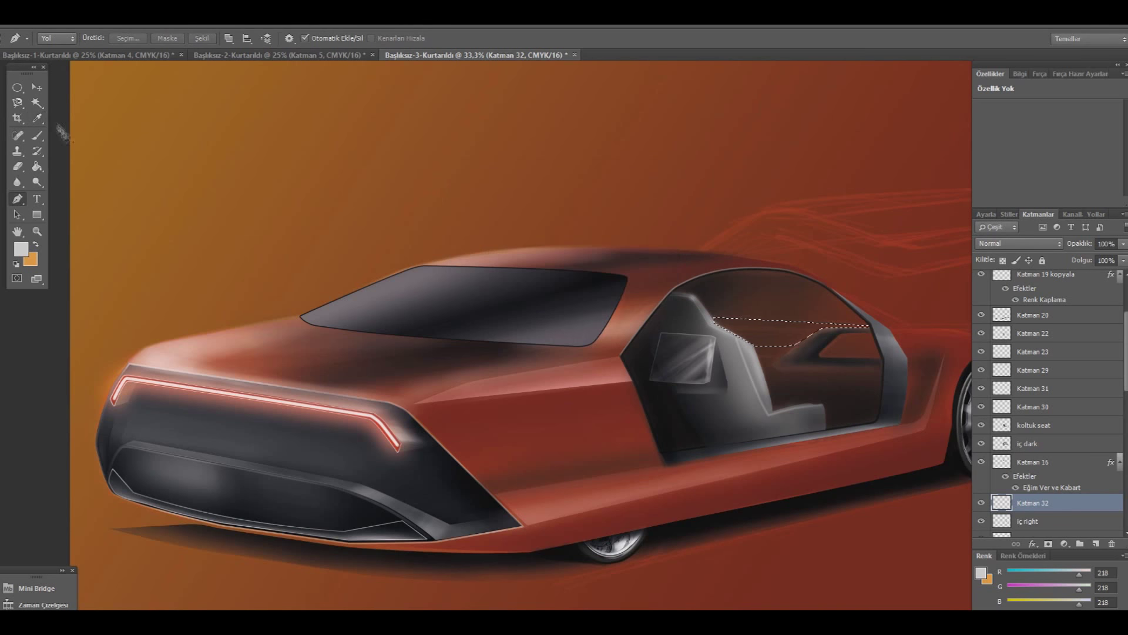
- Brush grey into the selected dashboard area with a 185 px brush, then deselect
{"action": "left_click", "coordinate": [37, 135]}
{"action": "left_click", "coordinate": [56, 38]}
{"action": "left_click_drag", "start_coordinate": [97, 79], "coordinate": [98, 79]}
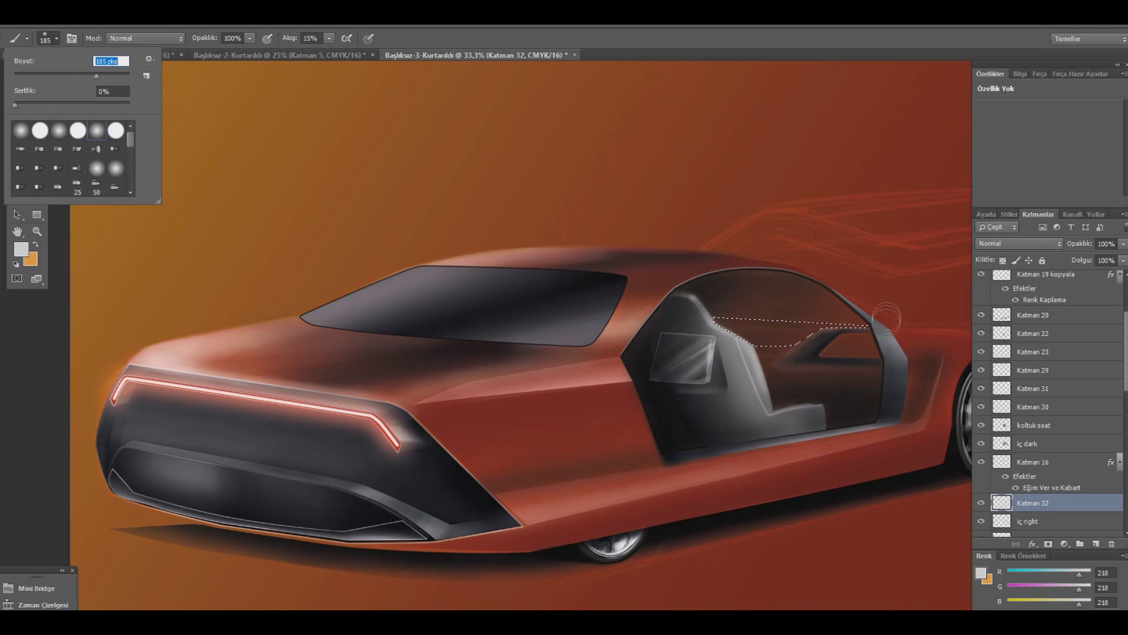
{"action": "left_click", "coordinate": [856, 323]}
{"action": "left_click_drag", "start_coordinate": [785, 331], "coordinate": [858, 327]}
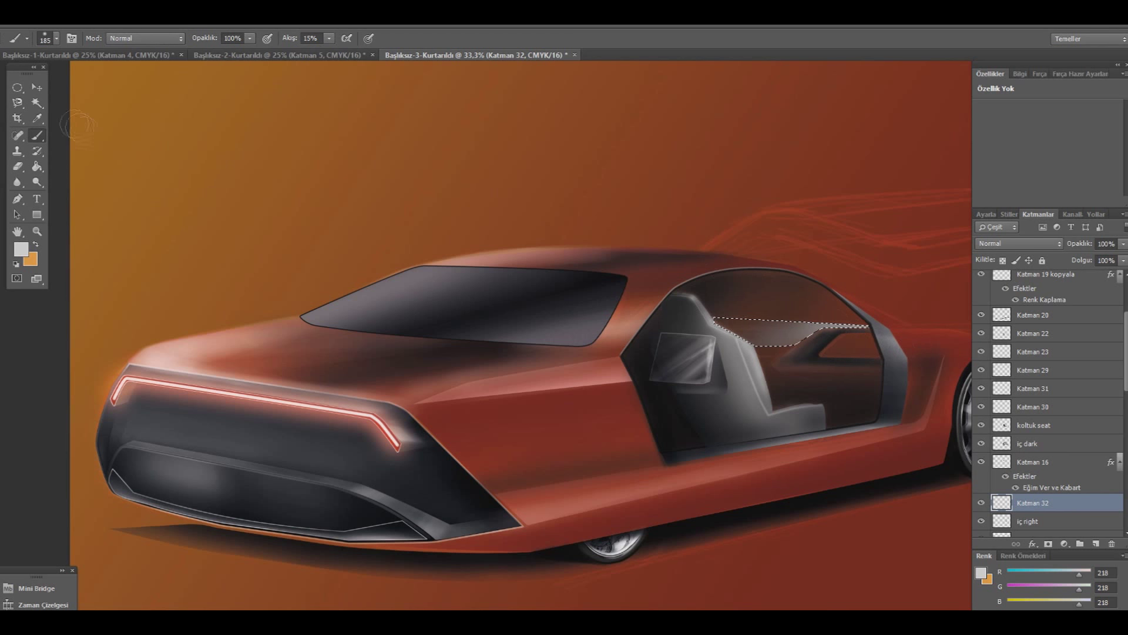
{"action": "key", "text": "m"}
{"action": "key", "text": "ctrl+d"}
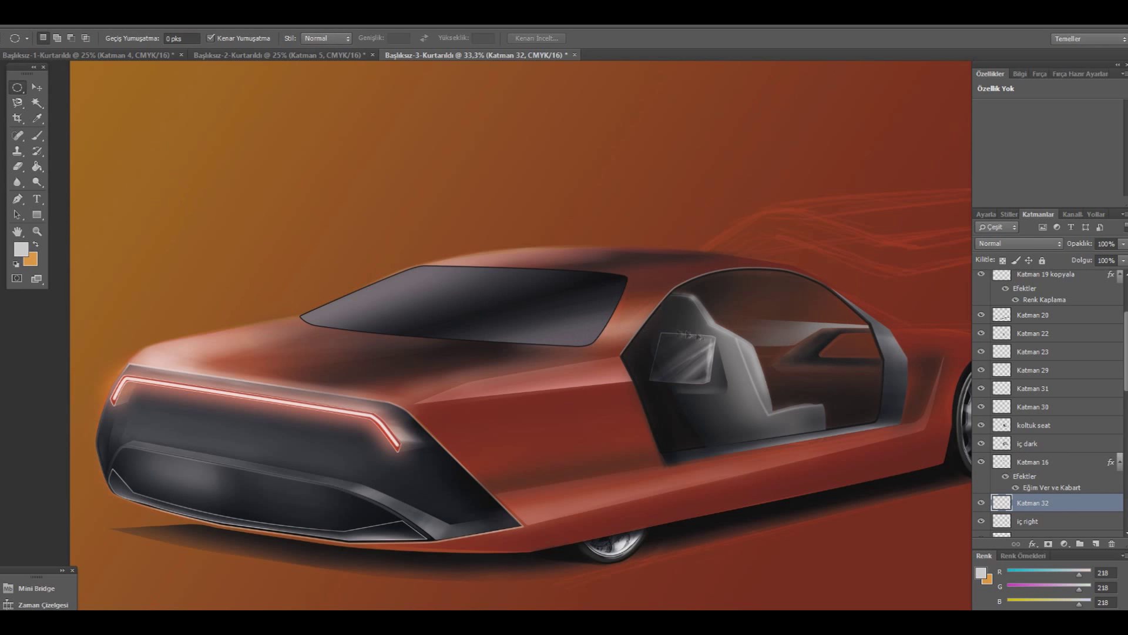
- Set near-black as the painting colour with brush flow lowered to 1%
{"action": "left_click", "coordinate": [20, 252]}
{"action": "left_click", "coordinate": [667, 555]}
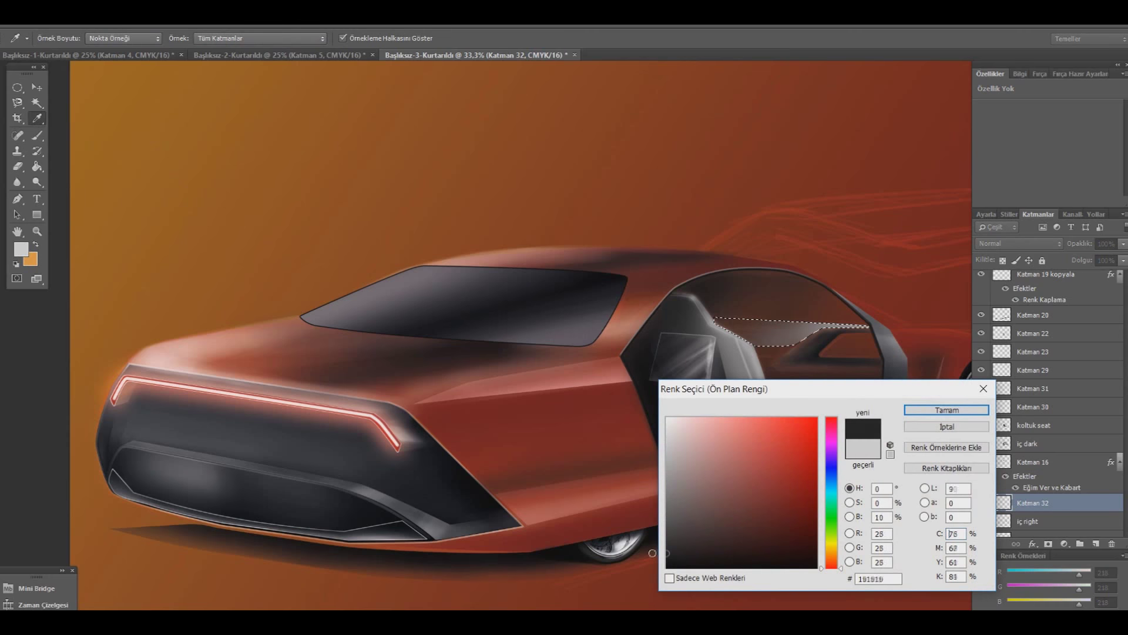
{"action": "left_click", "coordinate": [941, 410]}
{"action": "left_click", "coordinate": [37, 135]}
{"action": "left_click", "coordinate": [56, 38]}
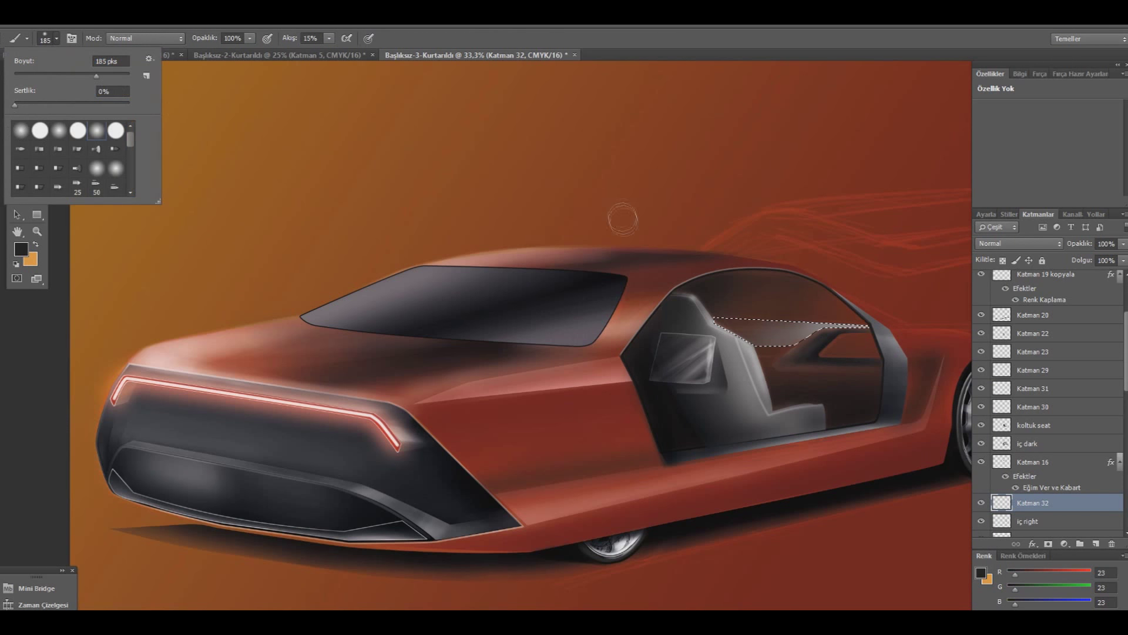
{"action": "left_click", "coordinate": [330, 38]}
{"action": "left_click_drag", "start_coordinate": [328, 52], "coordinate": [321, 52]}
{"action": "left_click", "coordinate": [703, 332]}
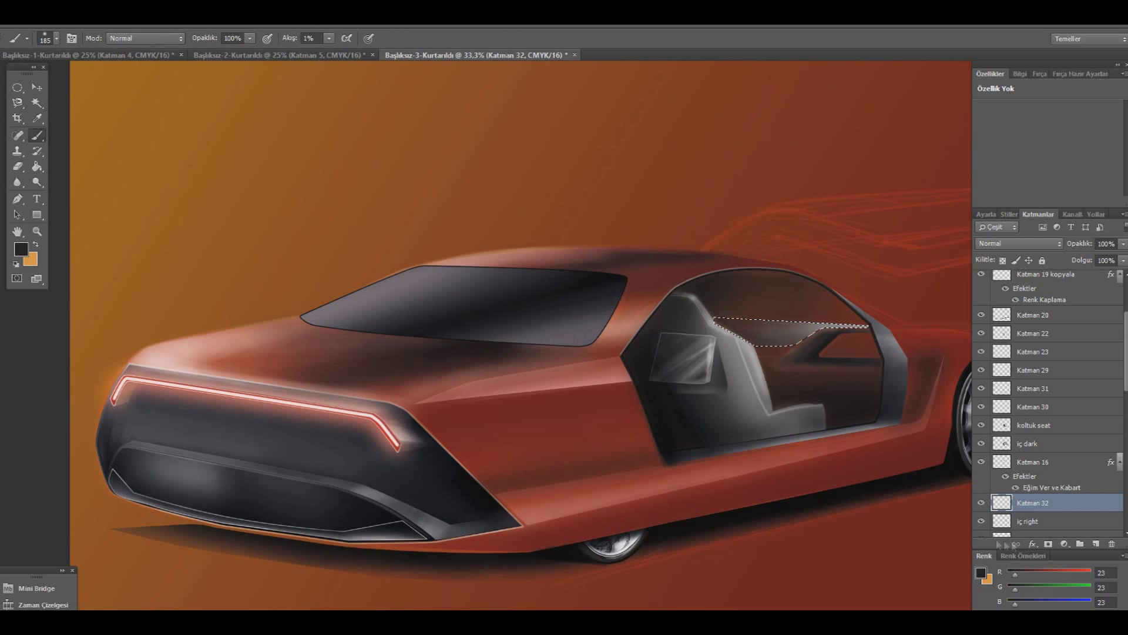
- Add layer Katman 33 with near-white 239 as the painting colour, then create Katman 34
{"action": "left_click", "coordinate": [1097, 546]}
{"action": "left_click", "coordinate": [21, 250]}
{"action": "left_click", "coordinate": [670, 425]}
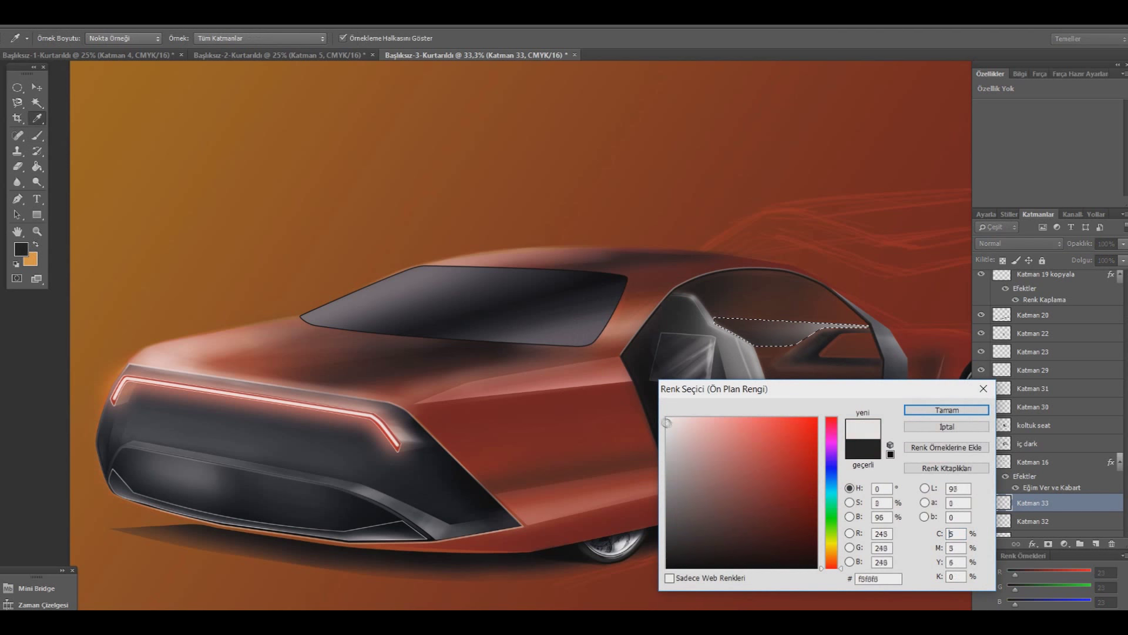
{"action": "left_click", "coordinate": [947, 410]}
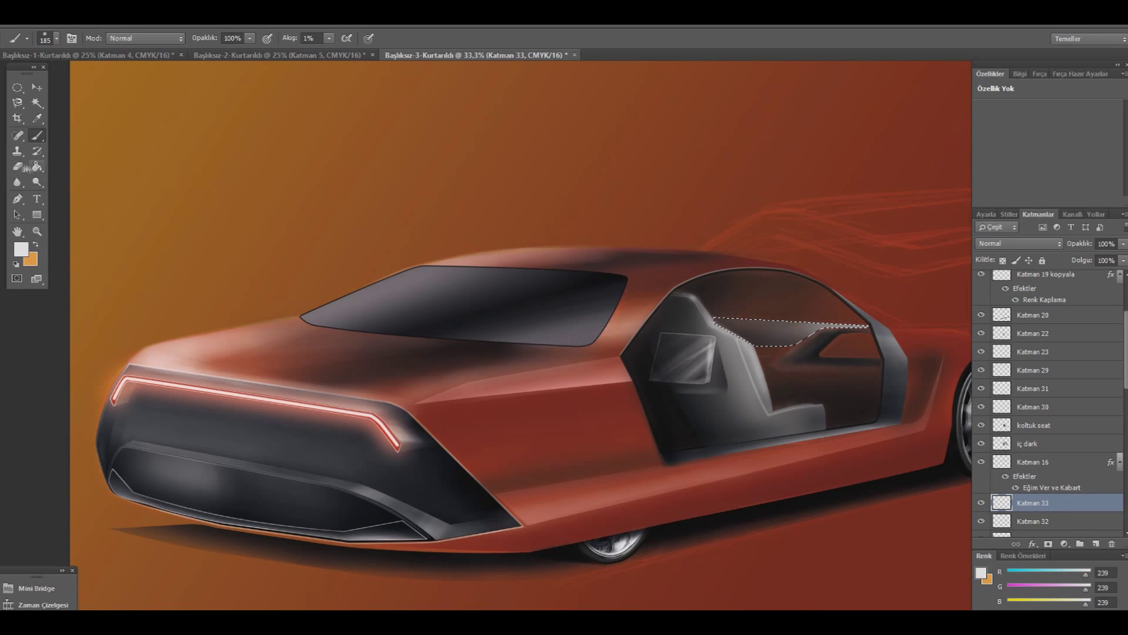
{"action": "key", "text": "e"}
{"action": "left_click", "coordinate": [17, 86]}
{"action": "left_click", "coordinate": [298, 261]}
{"action": "key", "text": "ctrl+shift+alt+n"}
{"action": "scroll", "coordinate": [756, 609], "scroll_direction": "right", "scroll_amount": 5}
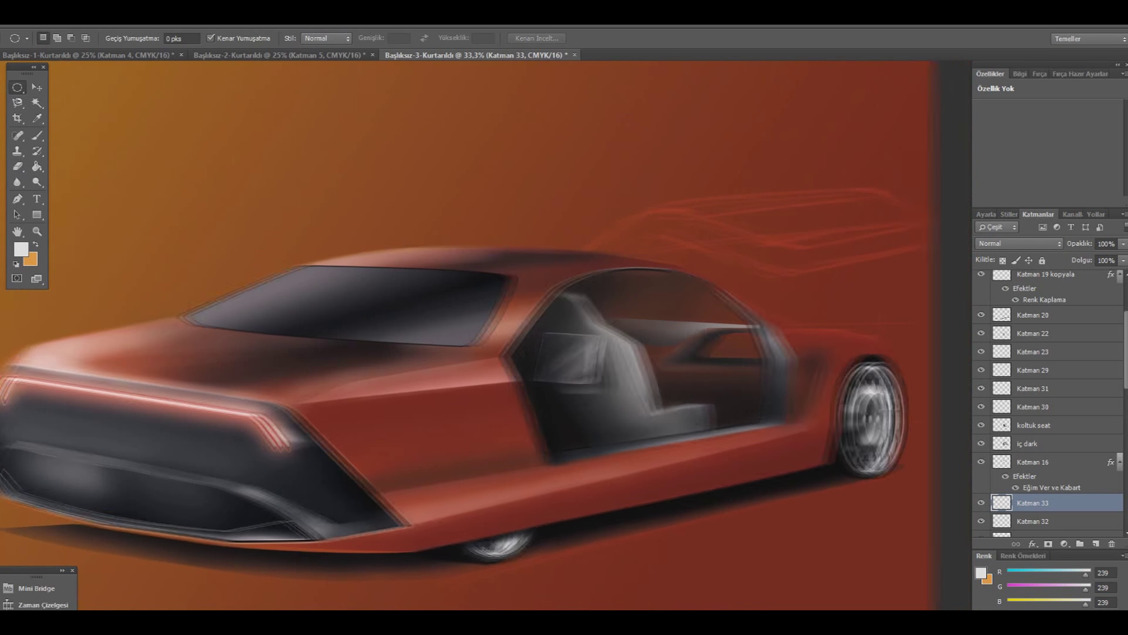
- Draw a pen path along the inner door trim, redrawing it after a discarded first attempt
{"action": "key", "text": "p"}
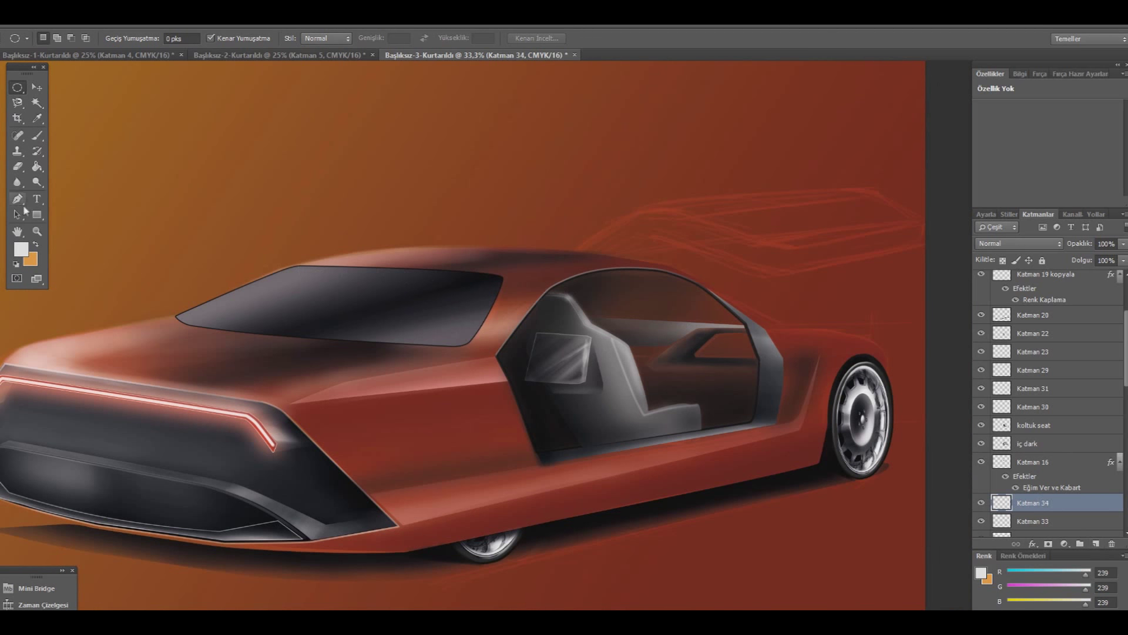
{"action": "left_click", "coordinate": [757, 392]}
{"action": "left_click_drag", "start_coordinate": [657, 371], "coordinate": [650, 366]}
{"action": "left_click_drag", "start_coordinate": [756, 392], "coordinate": [758, 375]}
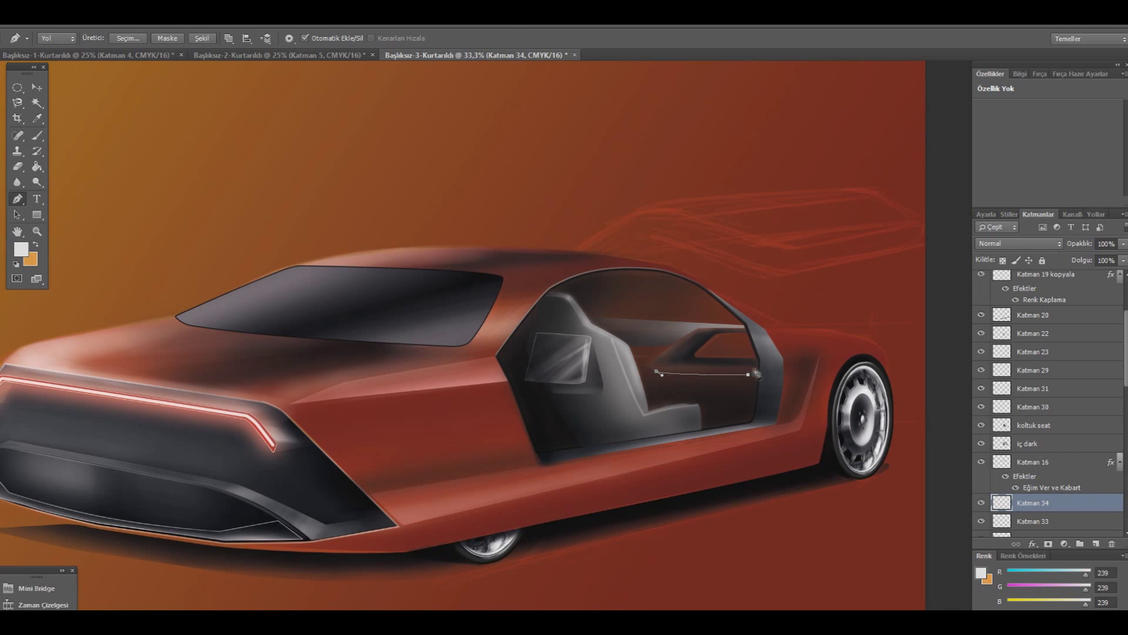
{"action": "mouse_move", "coordinate": [661, 374]}
{"action": "left_mouse_down"}
{"action": "mouse_move", "coordinate": [676, 380]}
{"action": "mouse_move", "coordinate": [662, 375]}
{"action": "left_mouse_up"}
{"action": "key", "text": "Escape"}
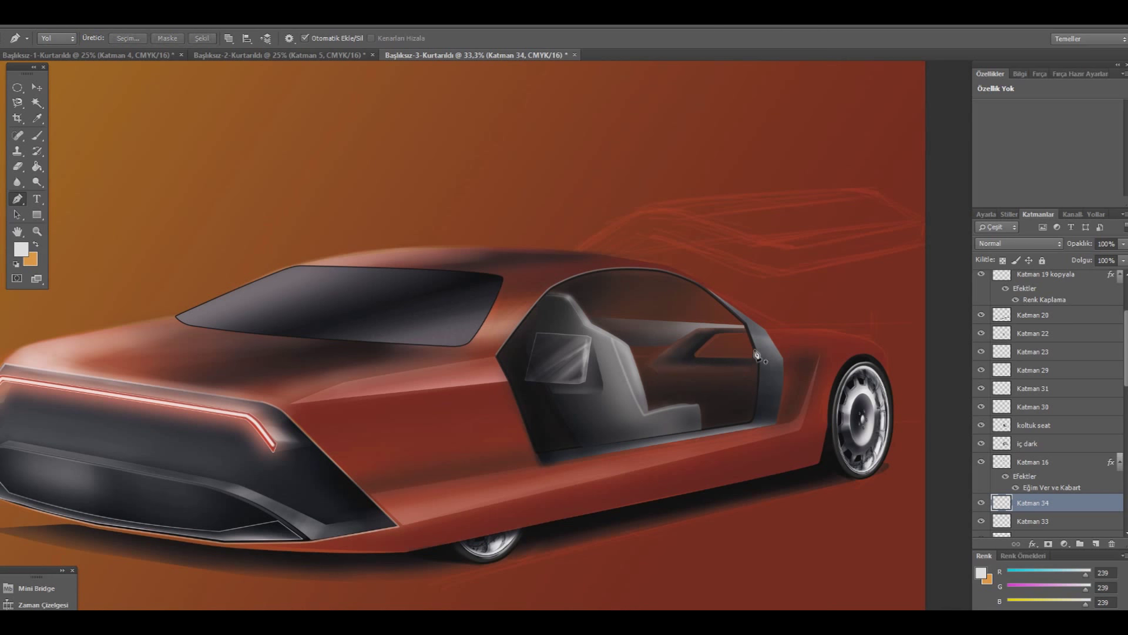
{"action": "left_click", "coordinate": [752, 350]}
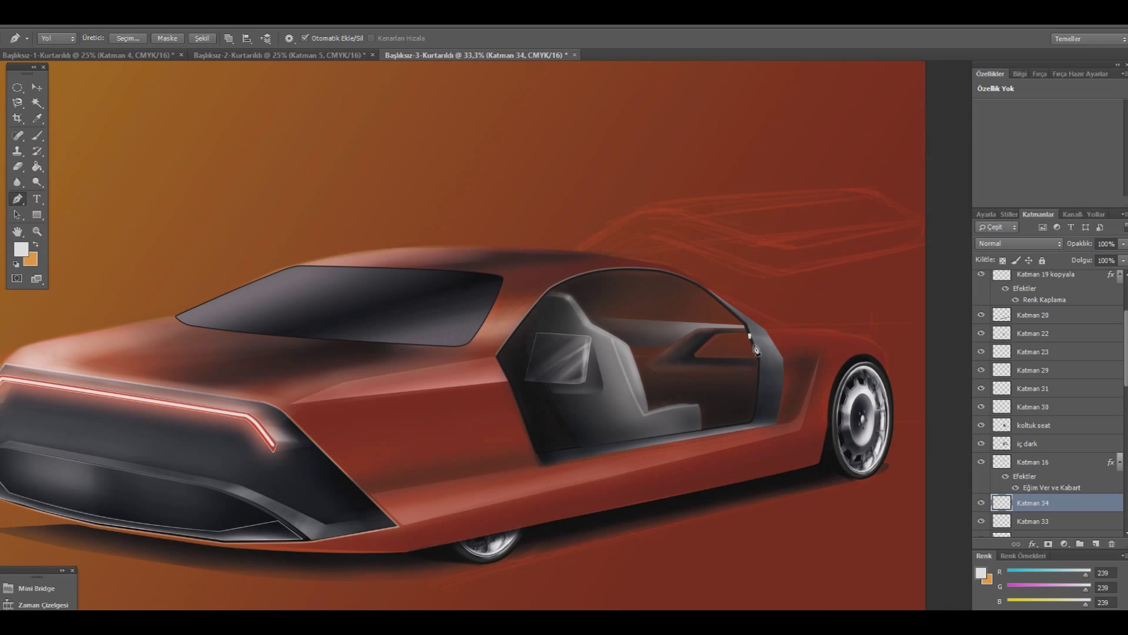
{"action": "left_click", "coordinate": [752, 343]}
{"action": "left_click_drag", "start_coordinate": [737, 369], "coordinate": [649, 366]}
{"action": "left_click_drag", "start_coordinate": [737, 368], "coordinate": [741, 371]}
- Convert the trim path to a selection, brush a soft light highlight in it, and add layer Katman 35
{"action": "right_click", "coordinate": [614, 242]}
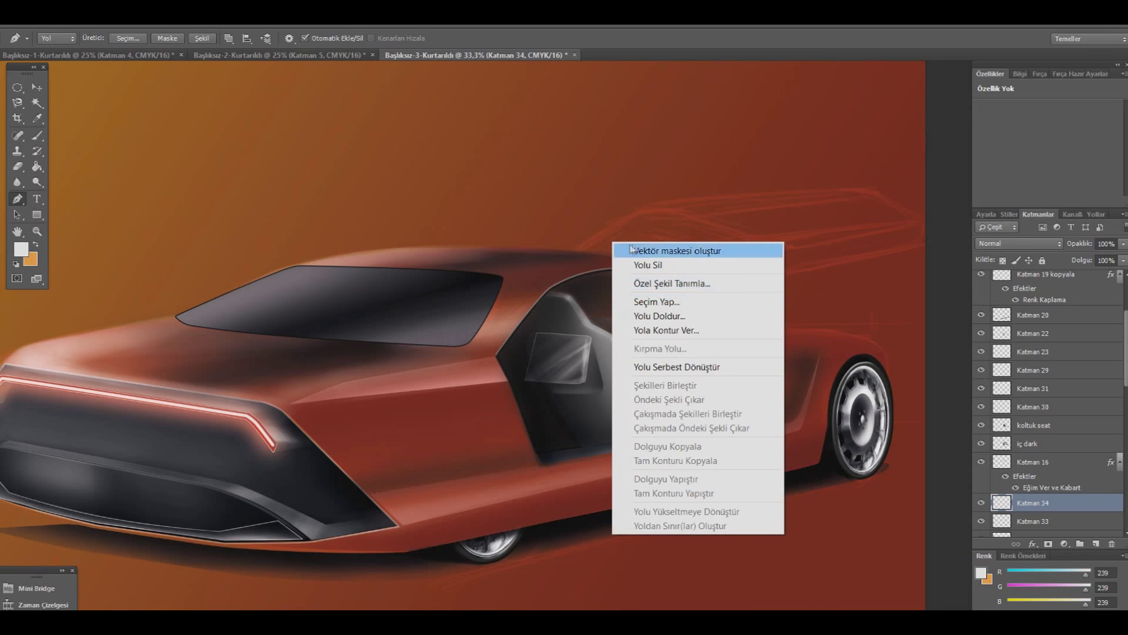
{"action": "left_click", "coordinate": [661, 303]}
{"action": "left_click", "coordinate": [647, 199]}
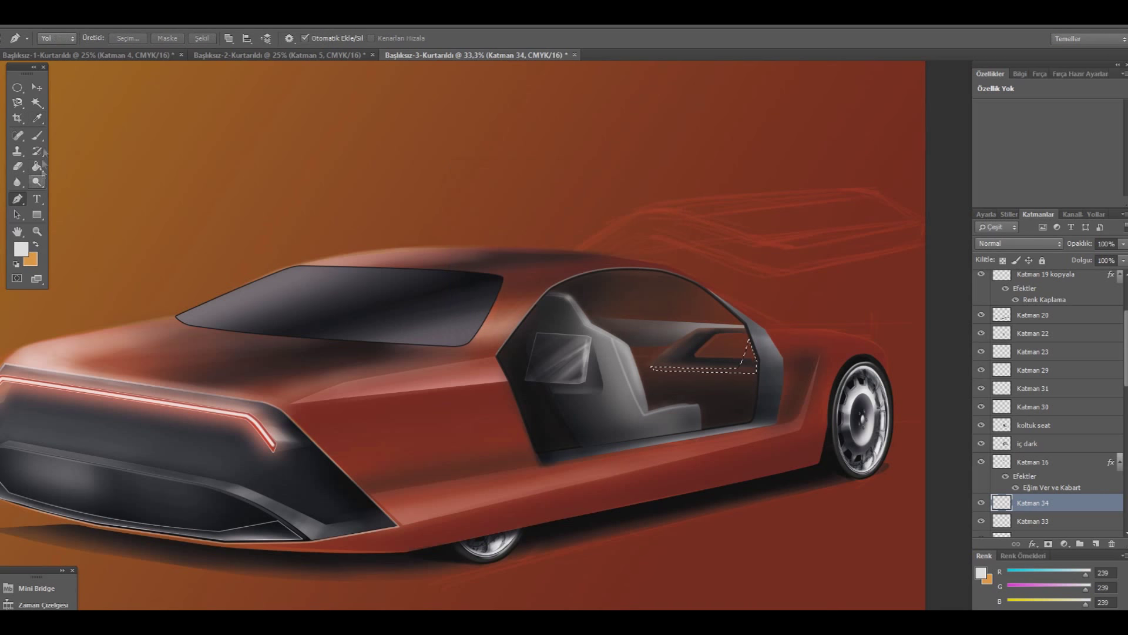
{"action": "key", "text": "b"}
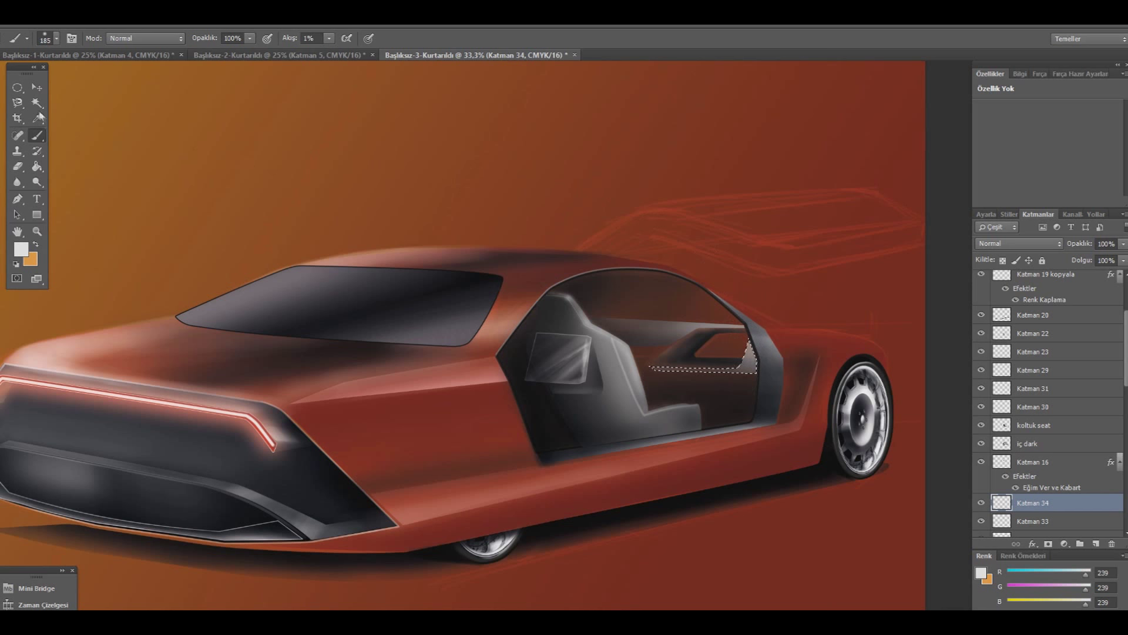
{"action": "key", "text": "m"}
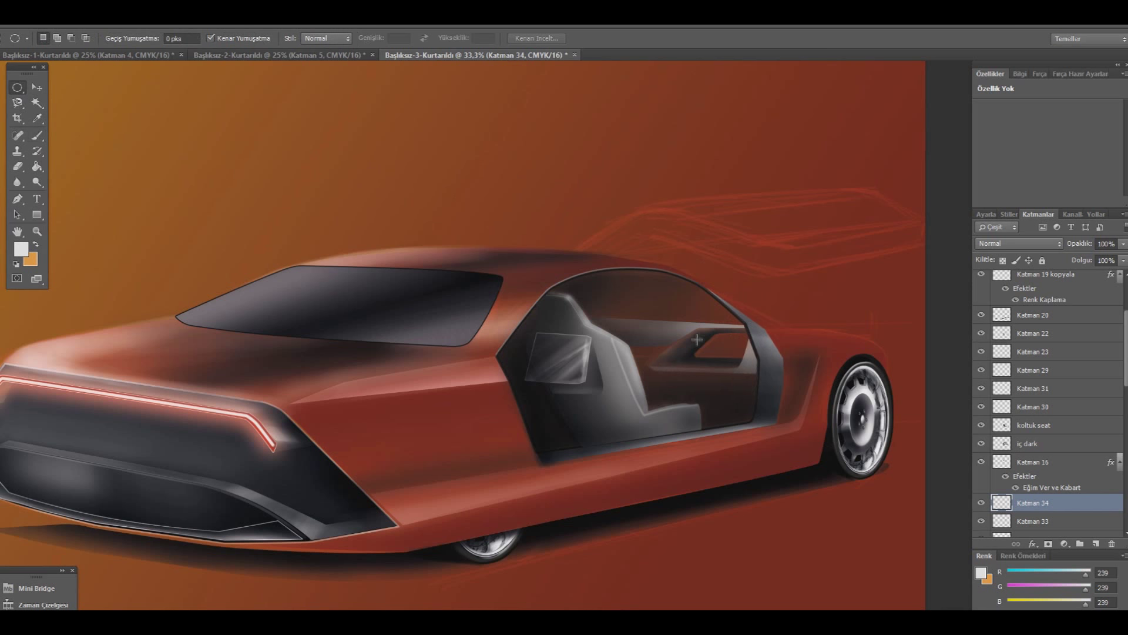
{"action": "left_click", "coordinate": [1096, 543]}
- Set a 5 px brush at 41% flow and add layer Katman 36 above iç dark
{"action": "left_click", "coordinate": [37, 135]}
{"action": "left_click", "coordinate": [53, 40]}
{"action": "left_click_drag", "start_coordinate": [96, 75], "coordinate": [16, 73]}
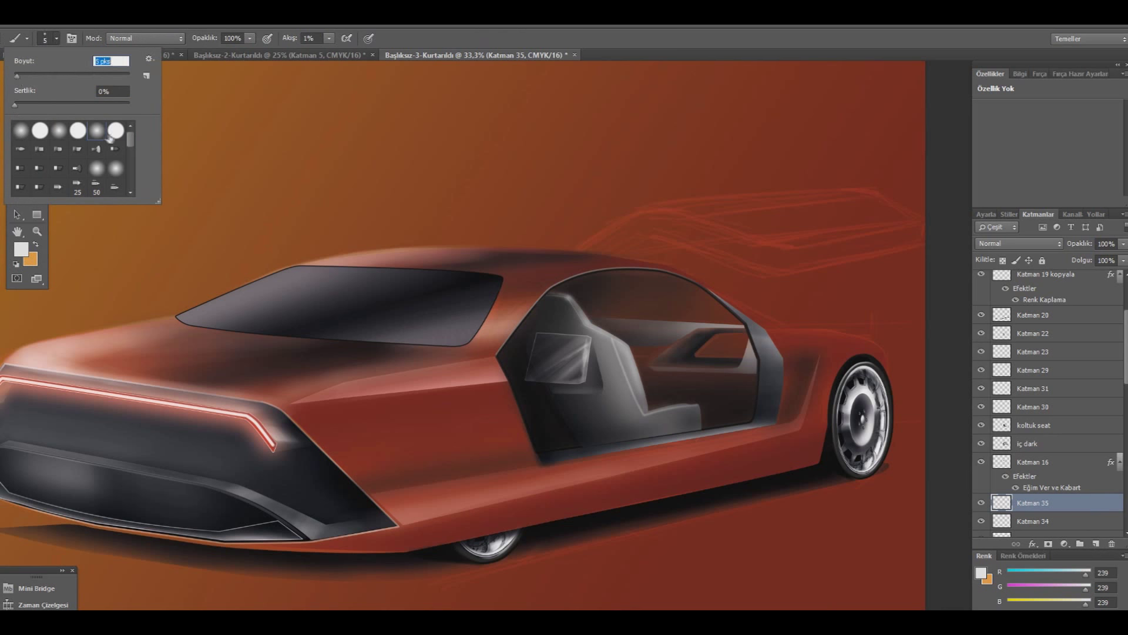
{"action": "left_click_drag", "start_coordinate": [329, 38], "coordinate": [335, 54]}
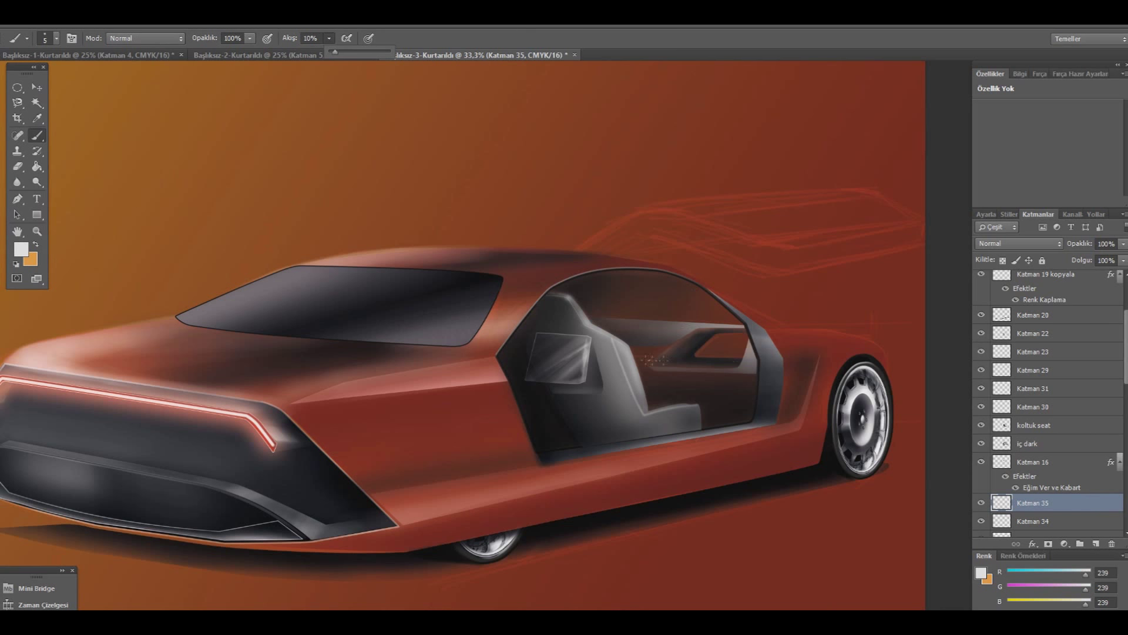
{"action": "left_click", "coordinate": [728, 369]}
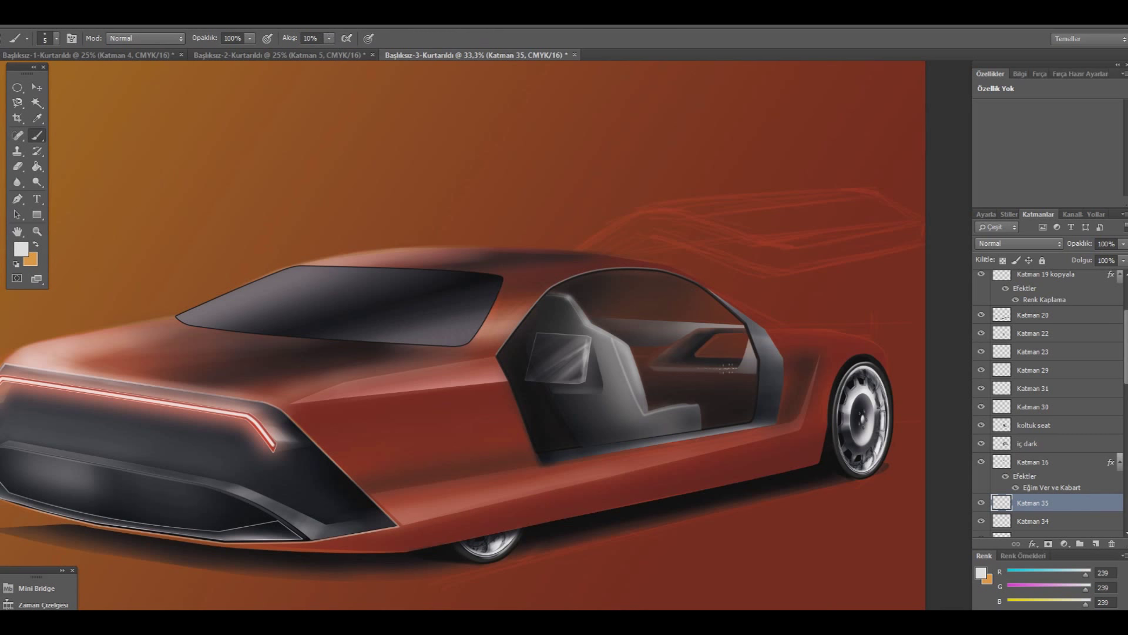
{"action": "left_click", "coordinate": [329, 38]}
{"action": "left_click", "coordinate": [739, 368]}
{"action": "left_click", "coordinate": [1041, 438]}
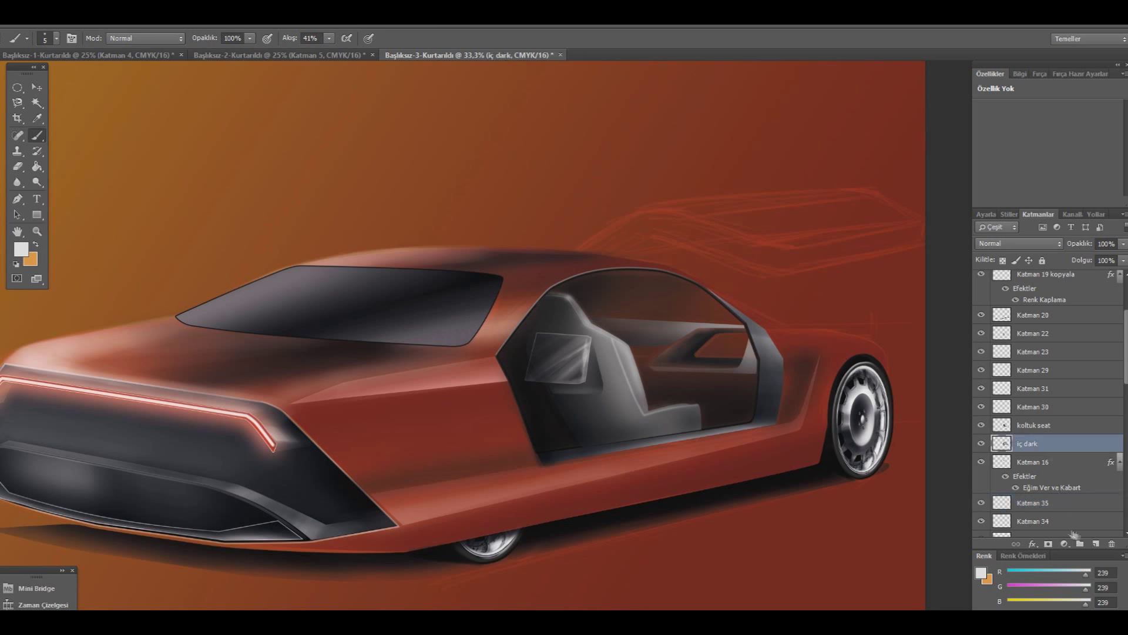
{"action": "left_click", "coordinate": [1097, 543]}
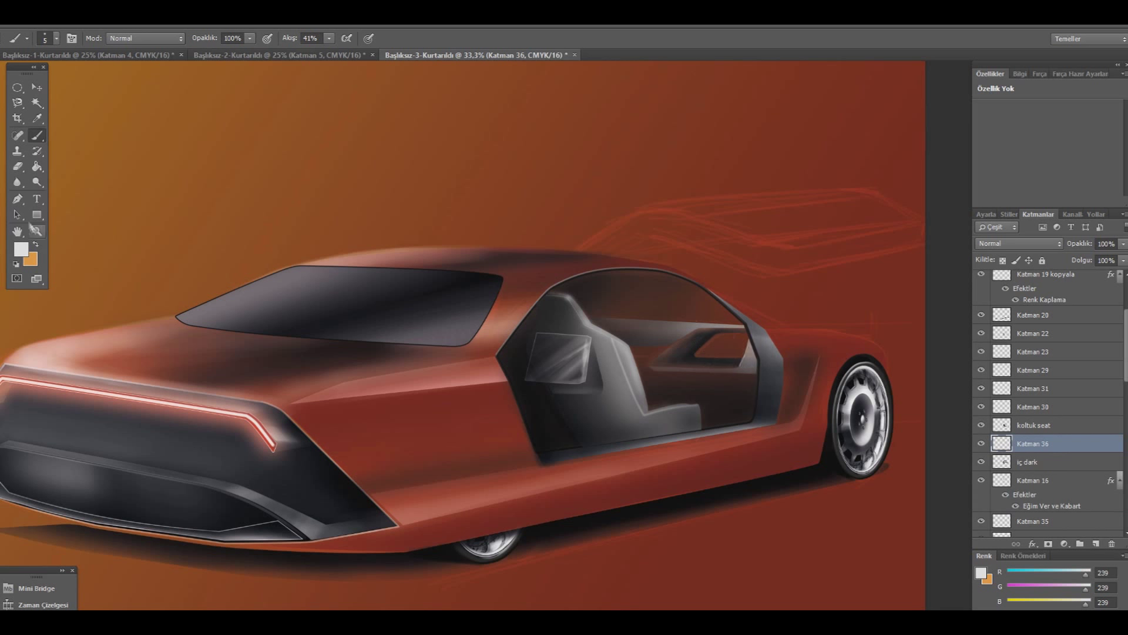
- Draw a two-point pen path along the door trim edge
{"action": "key", "text": "p"}
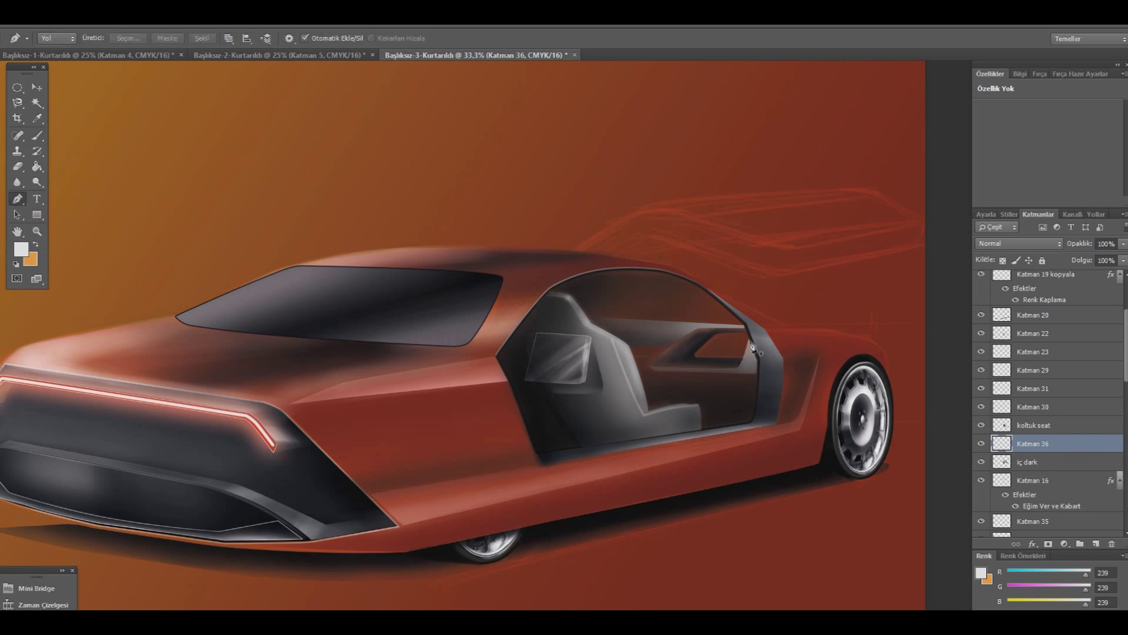
{"action": "left_click", "coordinate": [749, 339]}
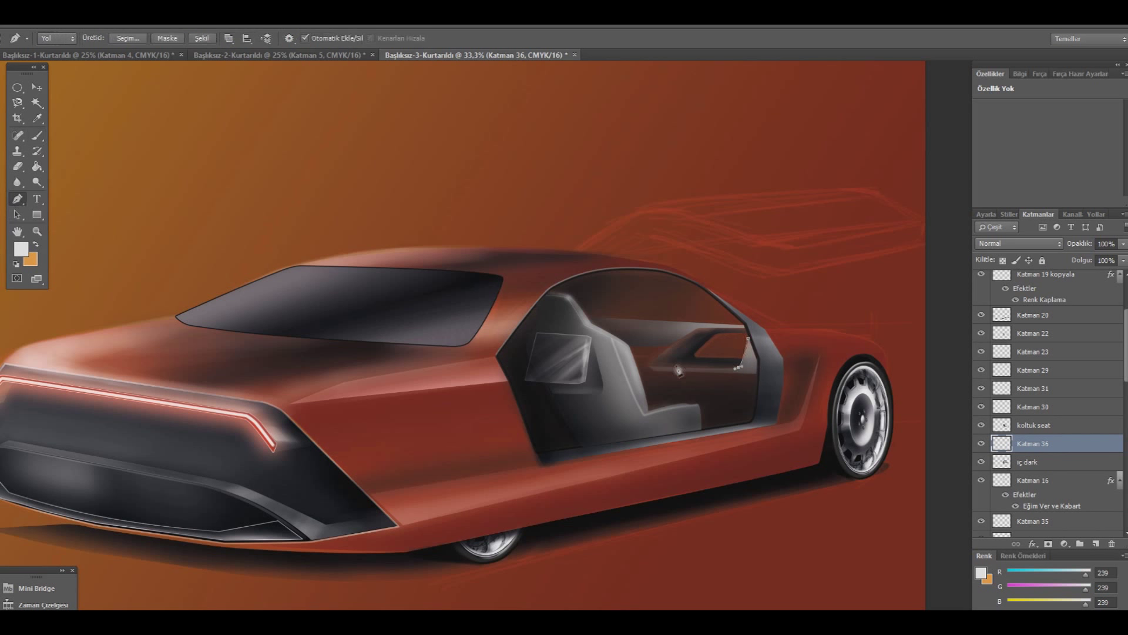
{"action": "left_click", "coordinate": [650, 365]}
{"action": "right_click", "coordinate": [632, 294]}
- Stroke the door-edge path in white with a fine hard brush tip, then delete the path
{"action": "left_click", "coordinate": [36, 135]}
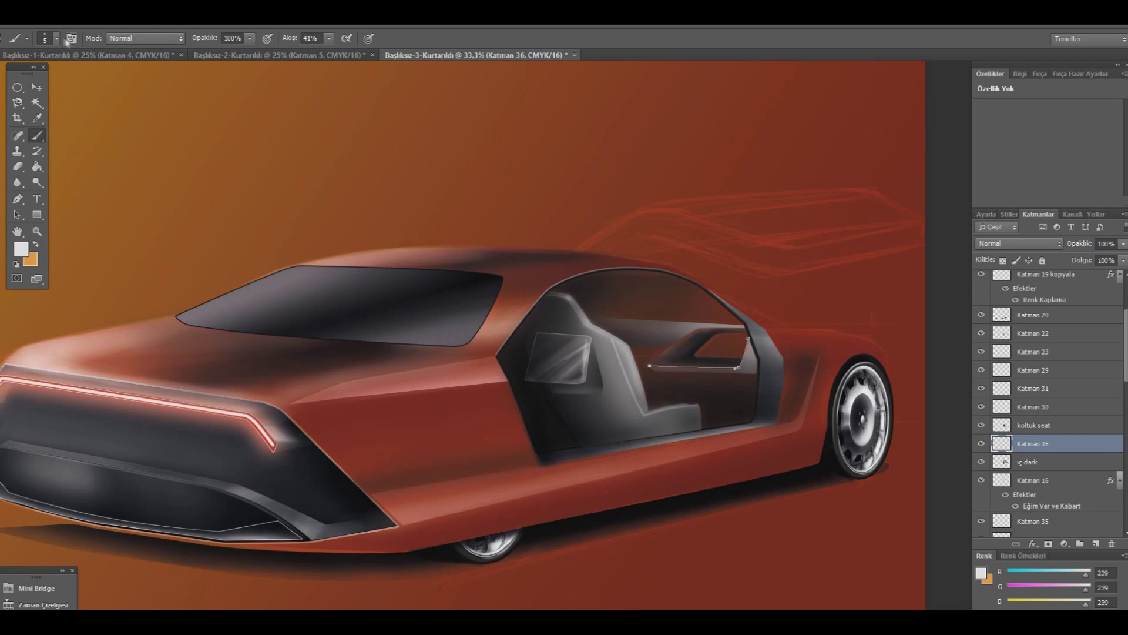
{"action": "left_click", "coordinate": [71, 39]}
{"action": "double_click", "coordinate": [95, 192]}
{"action": "left_click", "coordinate": [37, 117]}
{"action": "right_click", "coordinate": [759, 325]}
{"action": "left_click", "coordinate": [781, 408]}
{"action": "left_click", "coordinate": [656, 237]}
{"action": "right_click", "coordinate": [720, 279]}
{"action": "left_click", "coordinate": [744, 292]}
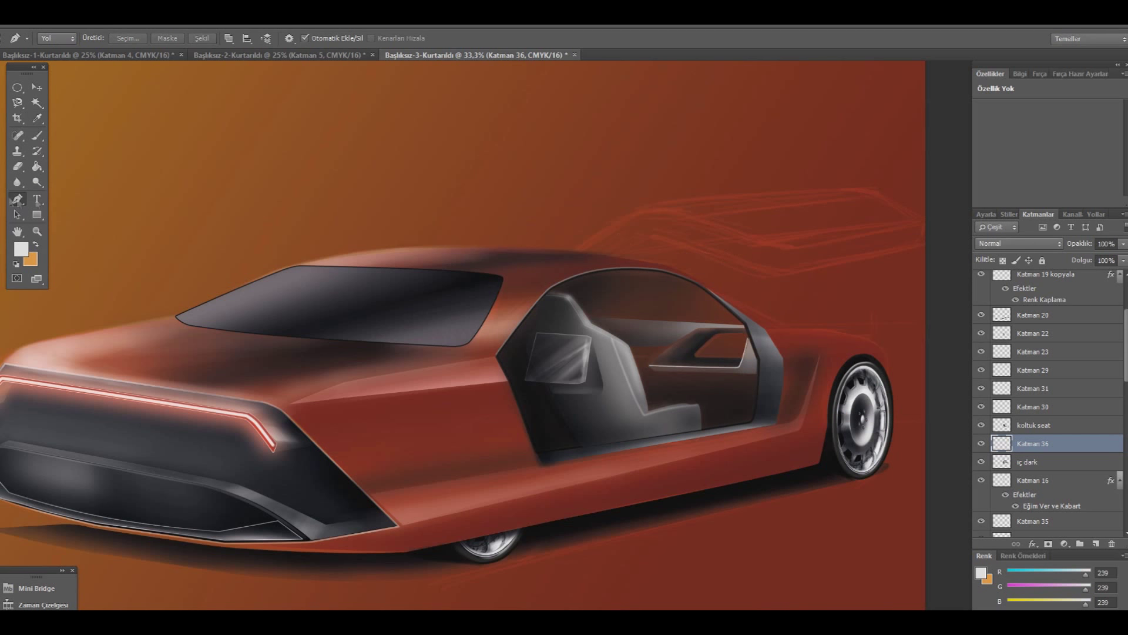
- Check Katman 31 and Katman 23 visibility, then select layers Katman 29 through koltuk seat
{"action": "left_click", "coordinate": [18, 167]}
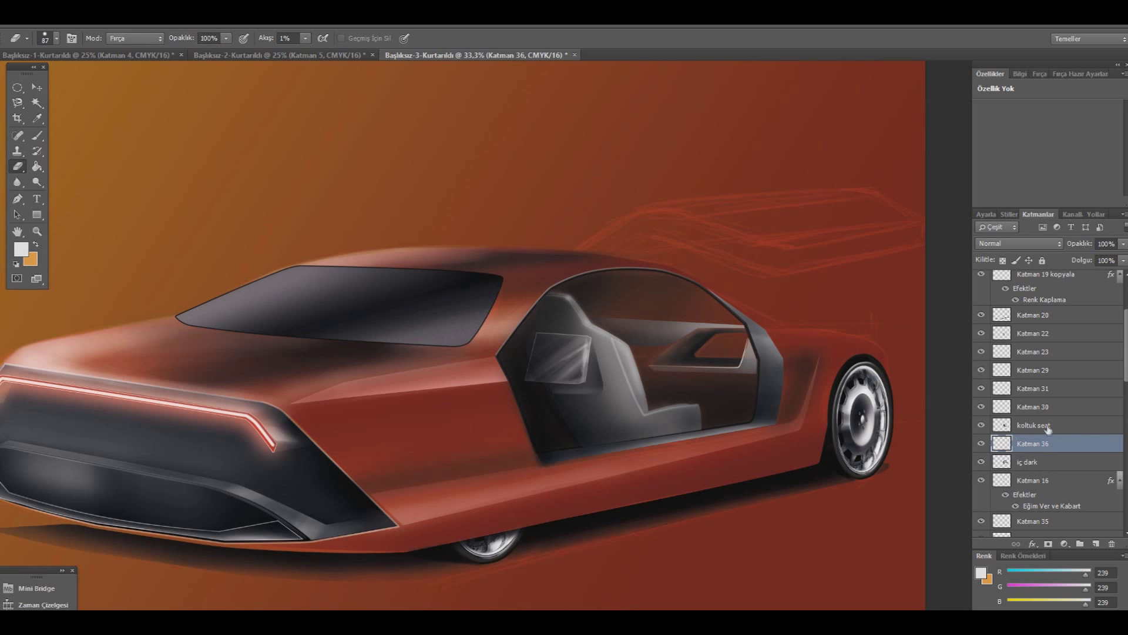
{"action": "left_click", "coordinate": [982, 389]}
{"action": "left_click", "coordinate": [982, 370]}
{"action": "left_click", "coordinate": [980, 352]}
{"action": "left_click", "coordinate": [1021, 369]}
{"action": "left_click", "coordinate": [1017, 424], "text": "shift"}
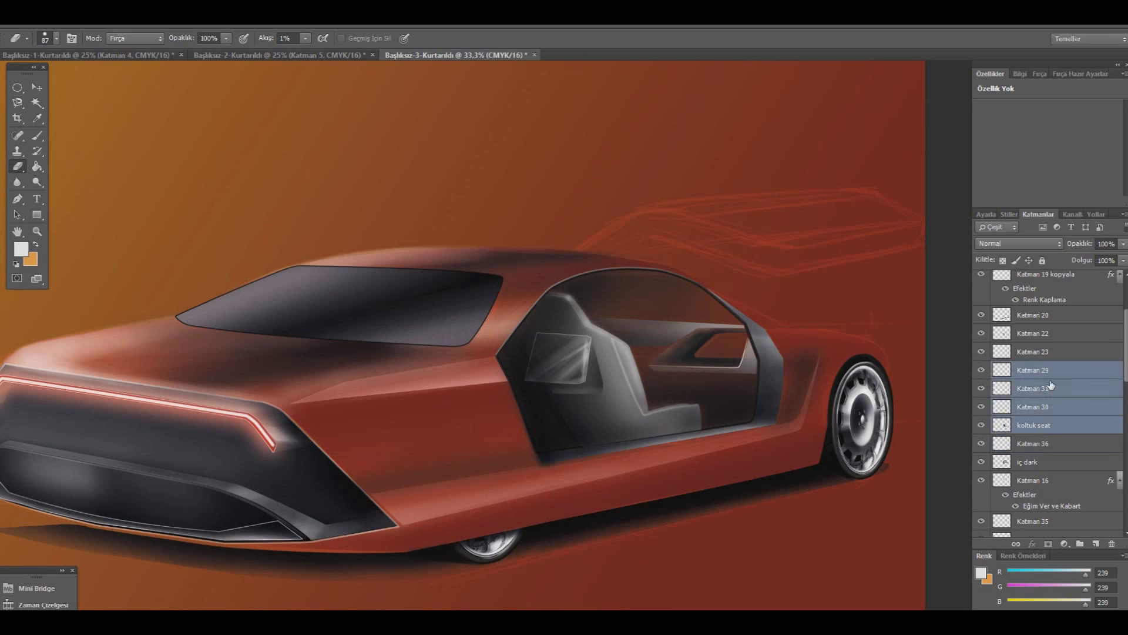
- Merge the selected seat layers into koltuk seat and add layer Katman 37
{"action": "right_click", "coordinate": [999, 413]}
{"action": "left_click", "coordinate": [978, 418]}
{"action": "left_click", "coordinate": [981, 370]}
{"action": "left_click", "coordinate": [981, 388]}
{"action": "left_click", "coordinate": [1096, 544]}
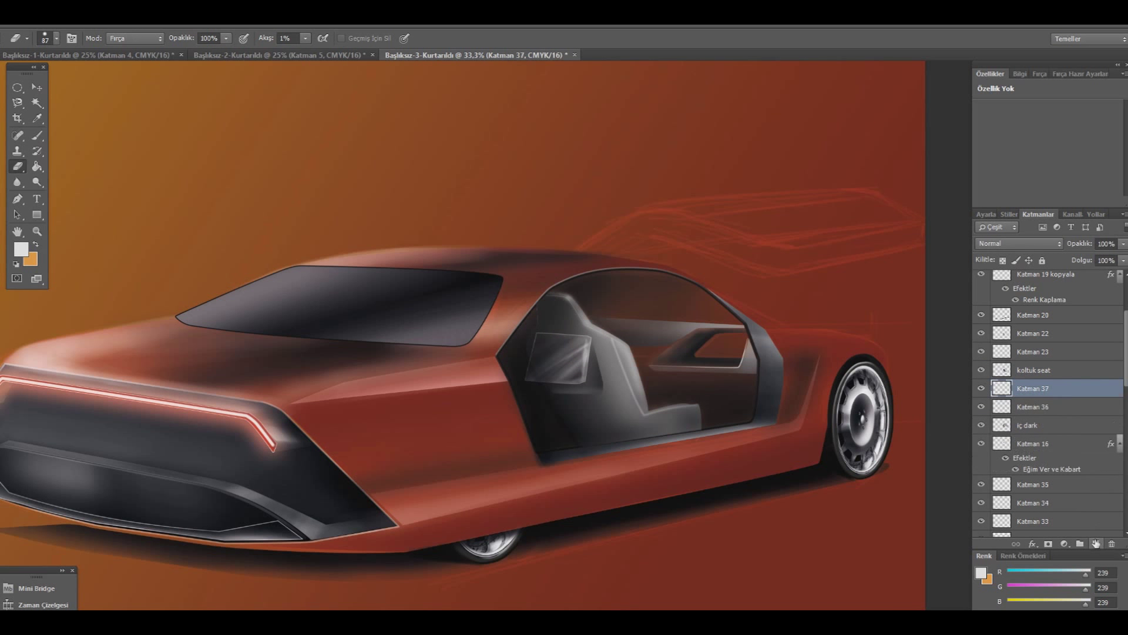
- Draw a pen path along the dashboard edge and stroke it with the brush
{"action": "left_click", "coordinate": [17, 198]}
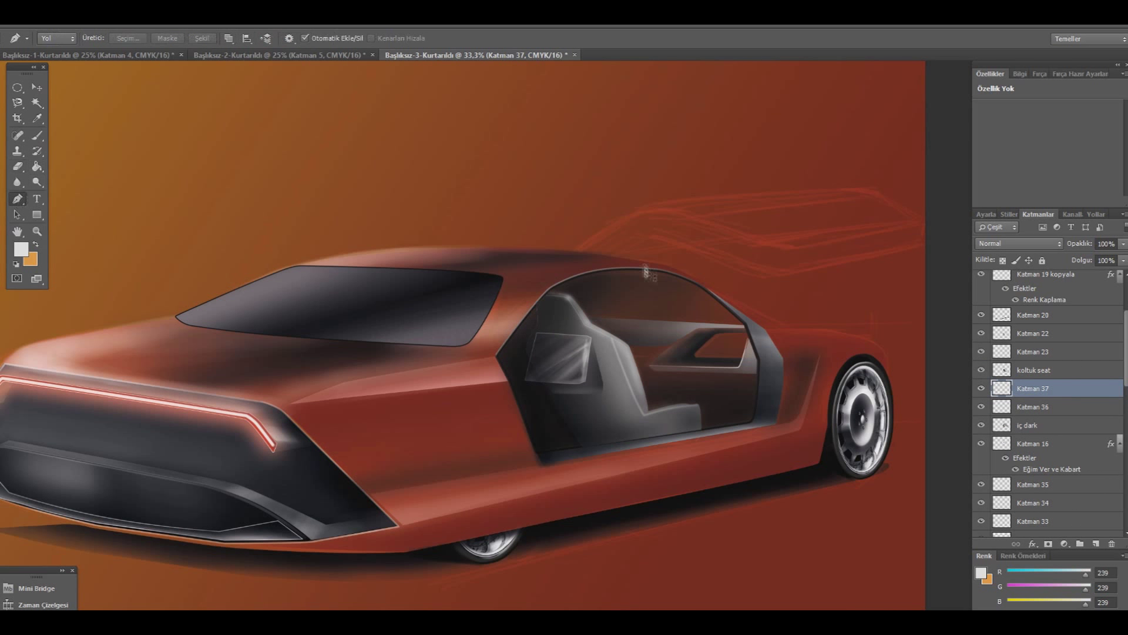
{"action": "left_click", "coordinate": [600, 322]}
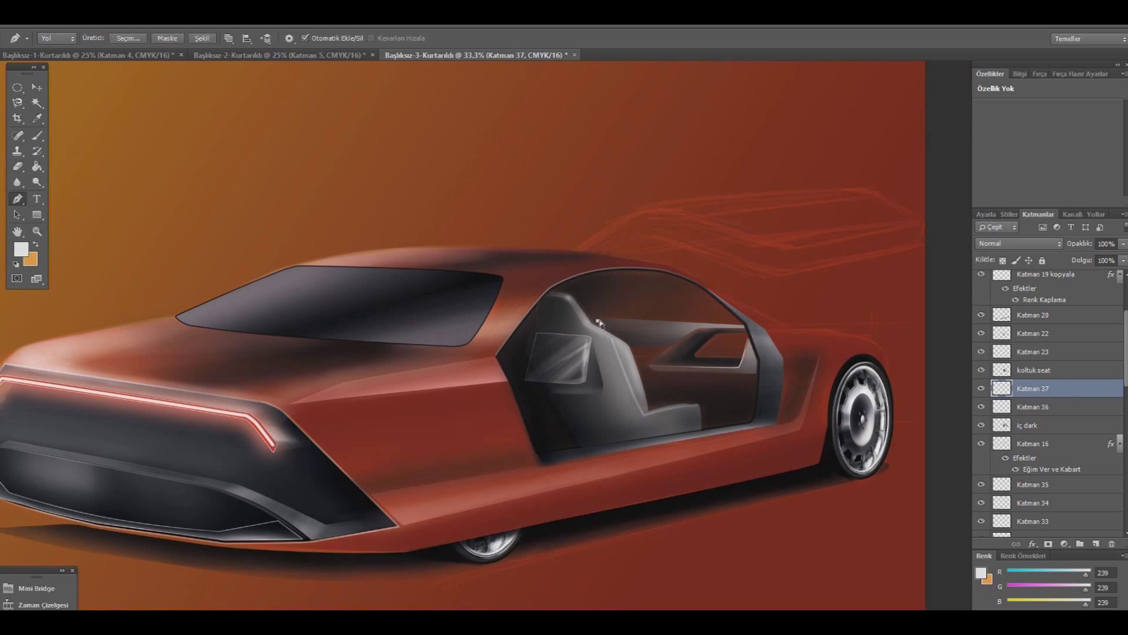
{"action": "key", "text": "ctrl+z"}
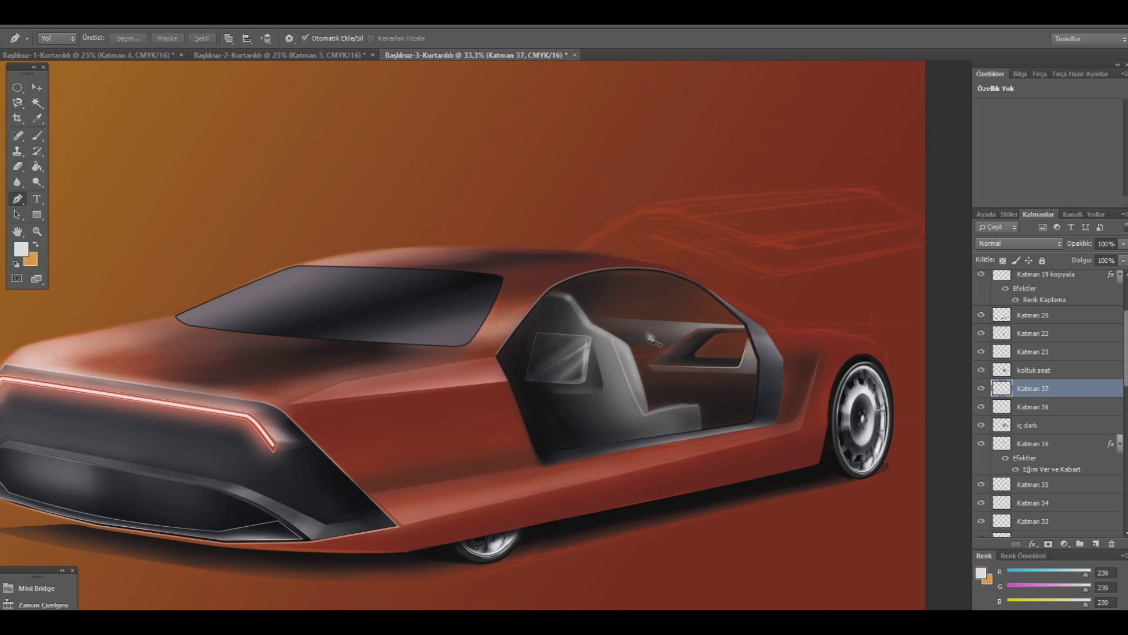
{"action": "left_click", "coordinate": [601, 331]}
{"action": "left_click", "coordinate": [680, 332]}
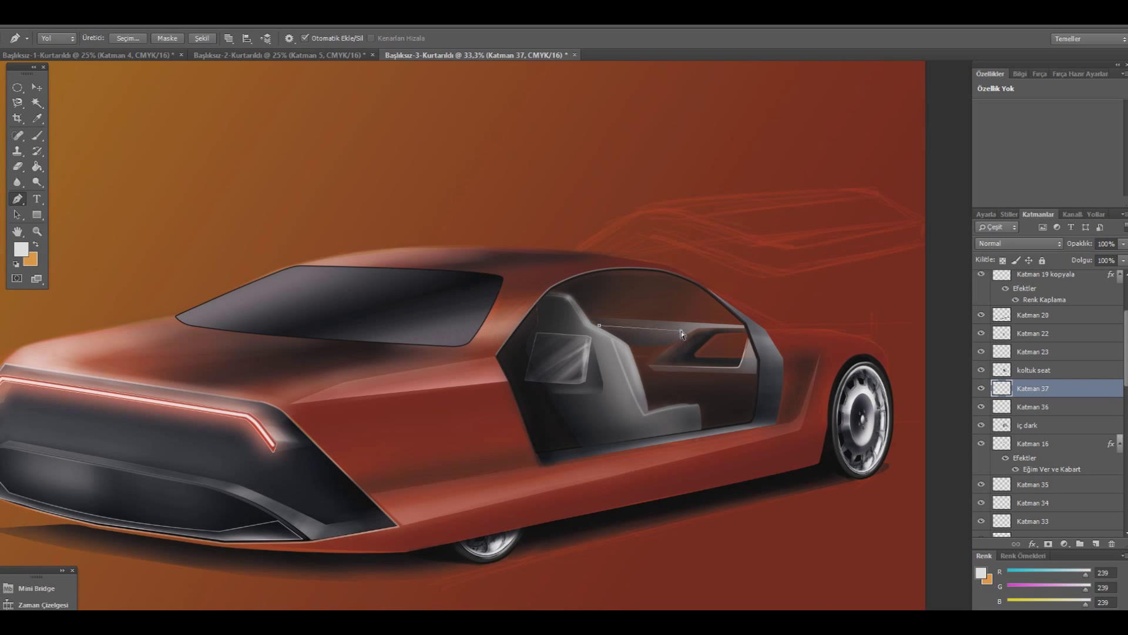
{"action": "left_click_drag", "start_coordinate": [641, 361], "coordinate": [639, 363]}
{"action": "left_click", "coordinate": [640, 363], "text": "alt"}
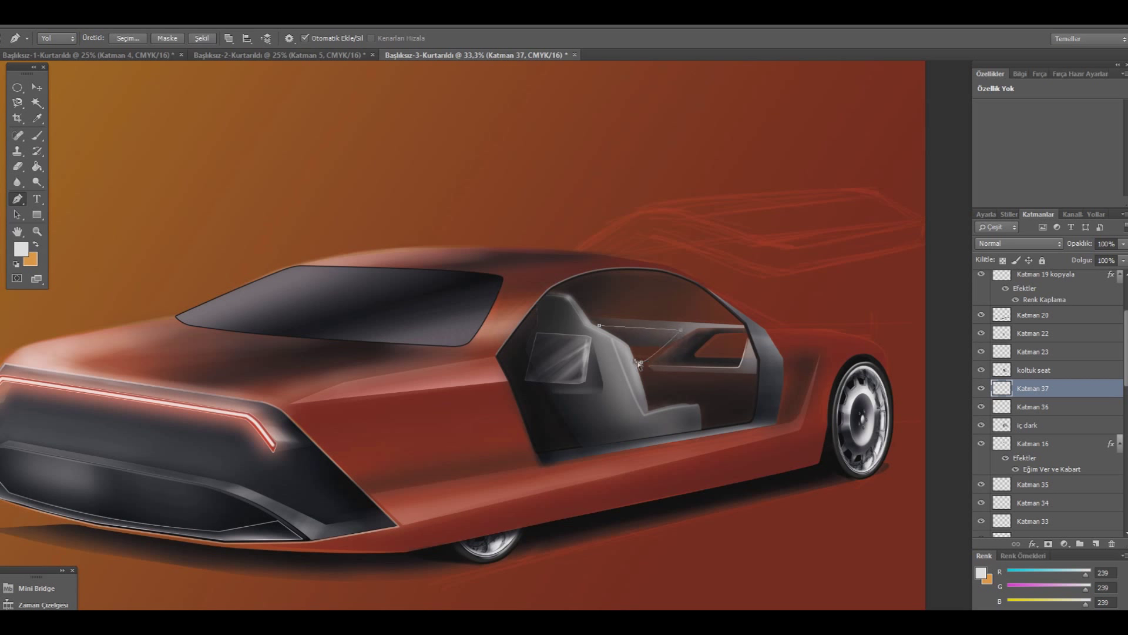
{"action": "right_click", "coordinate": [551, 262]}
{"action": "left_click", "coordinate": [630, 363]}
{"action": "left_click", "coordinate": [653, 238]}
- Delete the stroked path and fade the dashboard line layer to 64% opacity
{"action": "key", "text": "v"}
{"action": "key", "text": "m"}
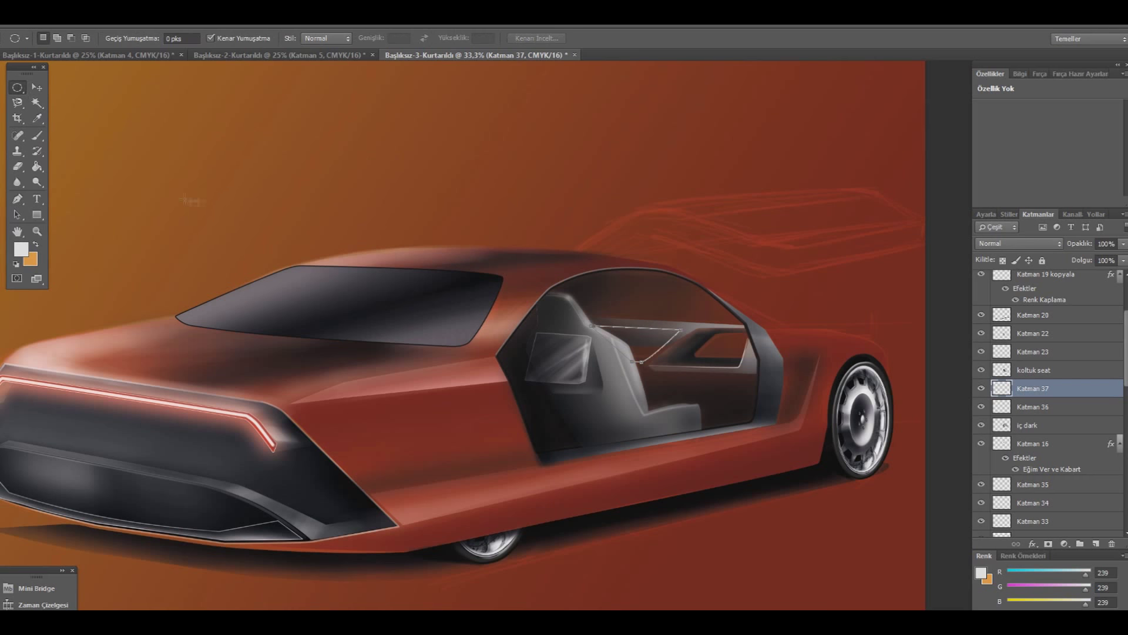
{"action": "key", "text": "p"}
{"action": "right_click", "coordinate": [503, 245]}
{"action": "left_click", "coordinate": [562, 268]}
{"action": "left_click", "coordinate": [1123, 244]}
{"action": "left_click_drag", "start_coordinate": [1122, 258], "coordinate": [1105, 262]}
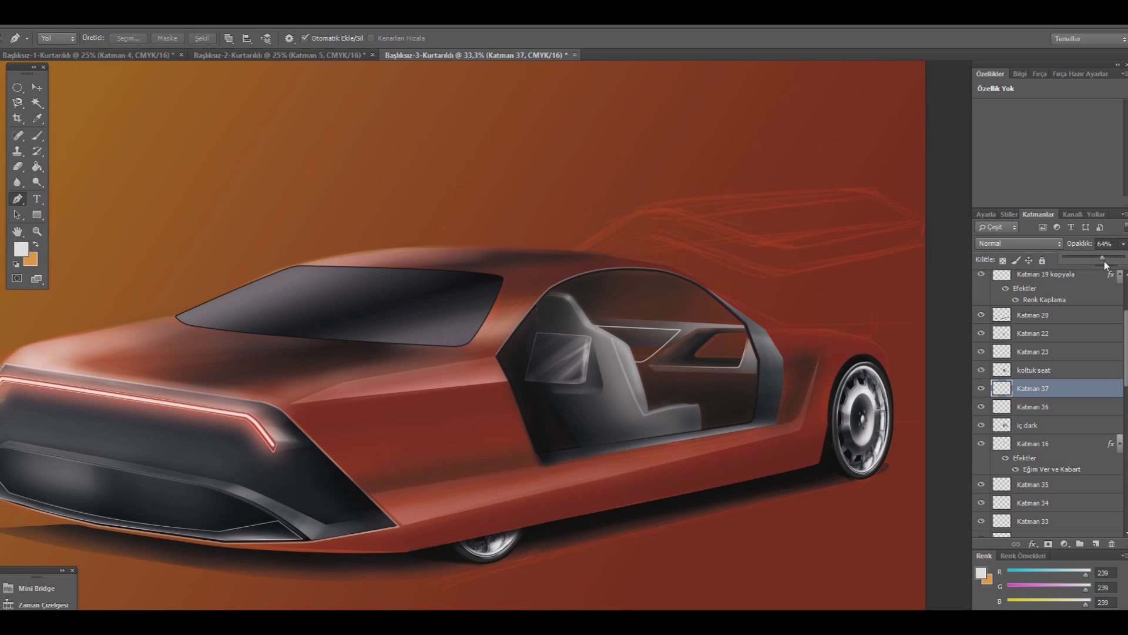
- Nudge the dashboard line slightly down and duplicate its layer
{"action": "key", "text": "e"}
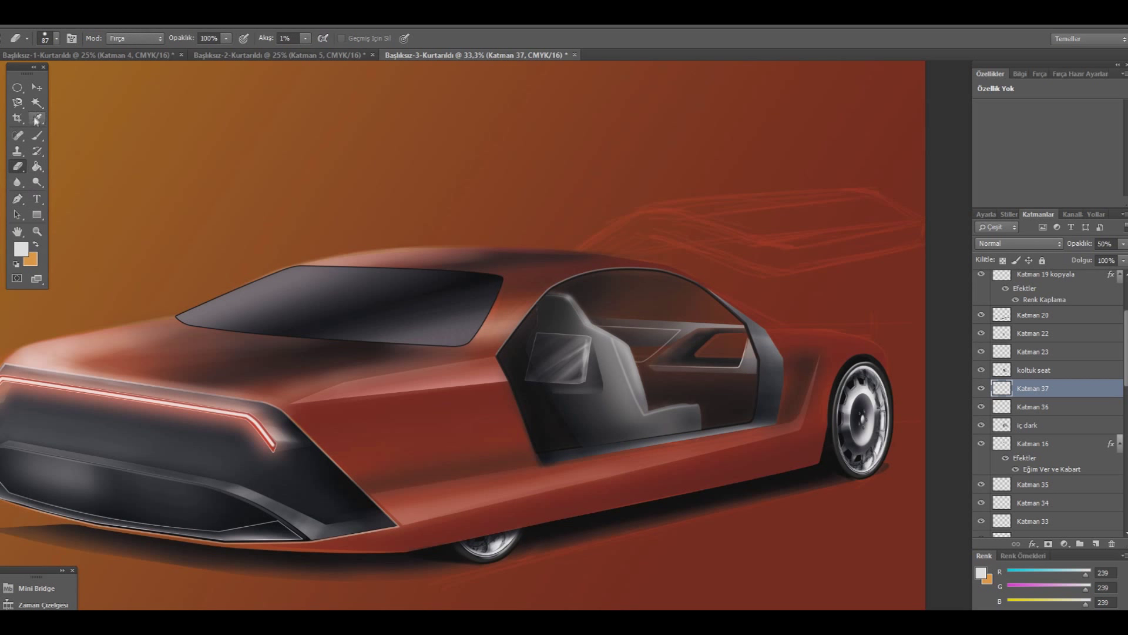
{"action": "key", "text": "v"}
{"action": "left_click_drag", "start_coordinate": [654, 345], "coordinate": [657, 346]}
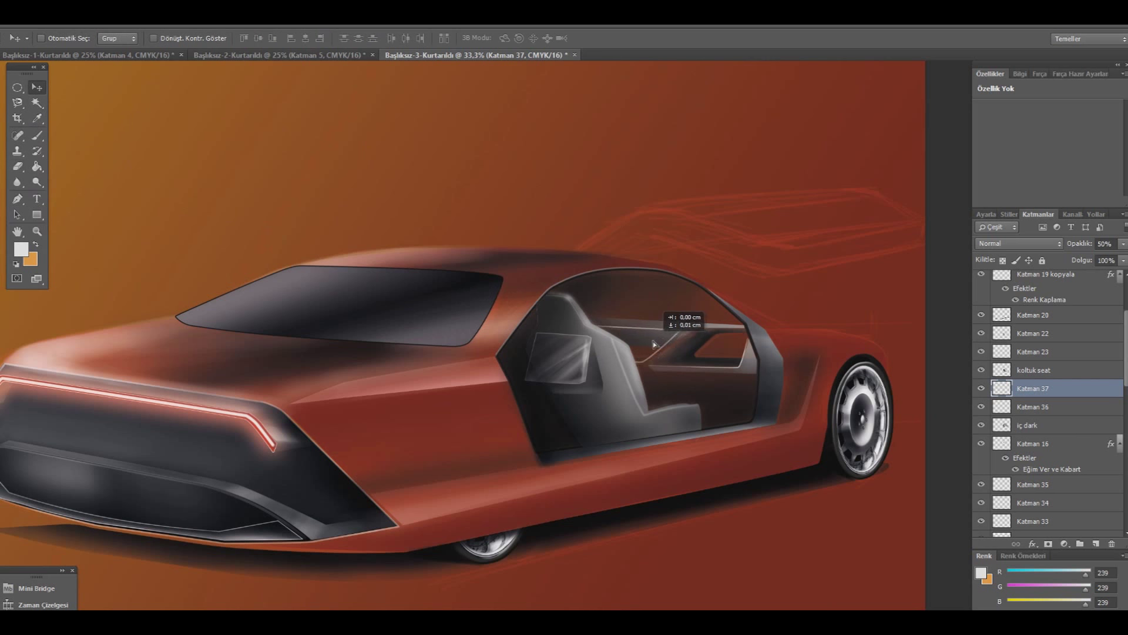
{"action": "key", "text": "ctrl+j"}
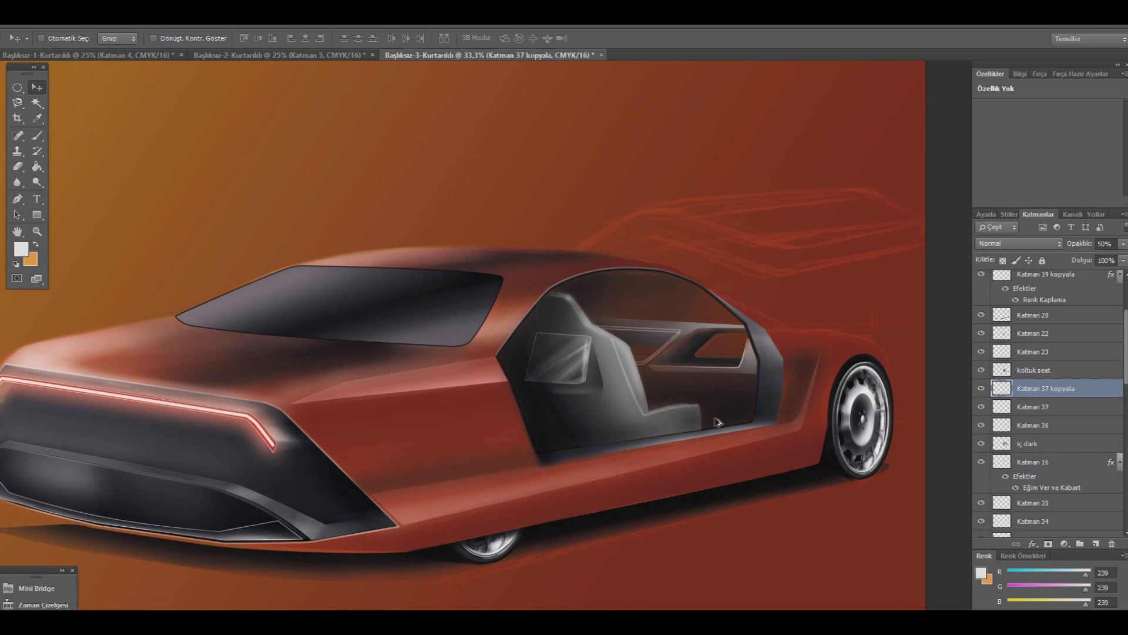
{"action": "left_click", "coordinate": [37, 135]}
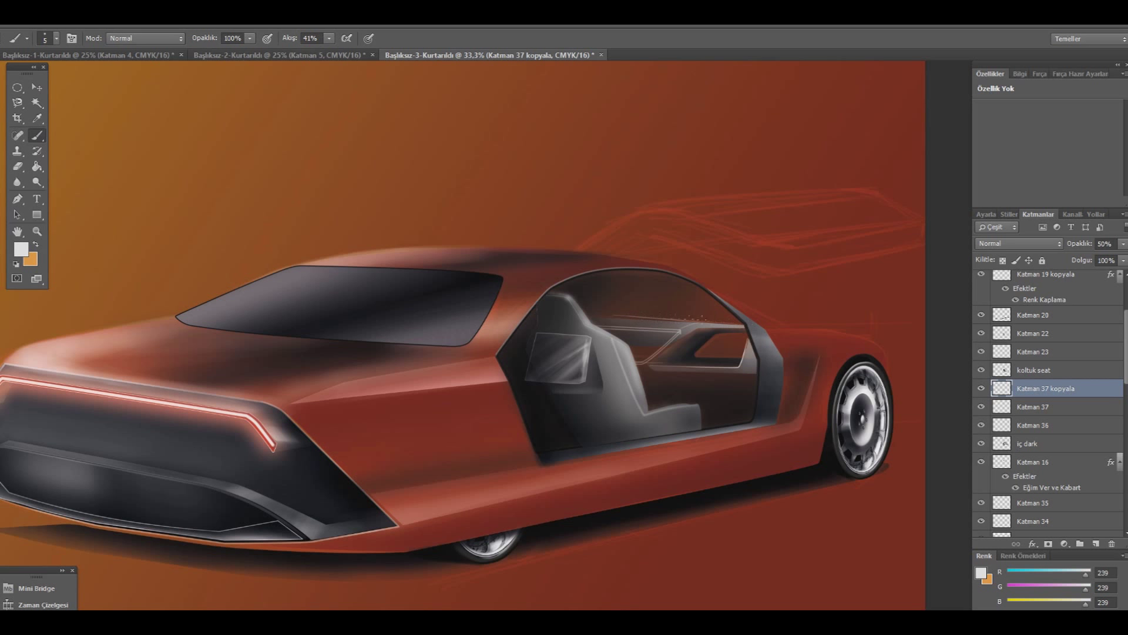
{"action": "key", "text": "ctrl+z"}
{"action": "left_click", "coordinate": [980, 388]}
{"action": "left_click", "coordinate": [17, 167]}
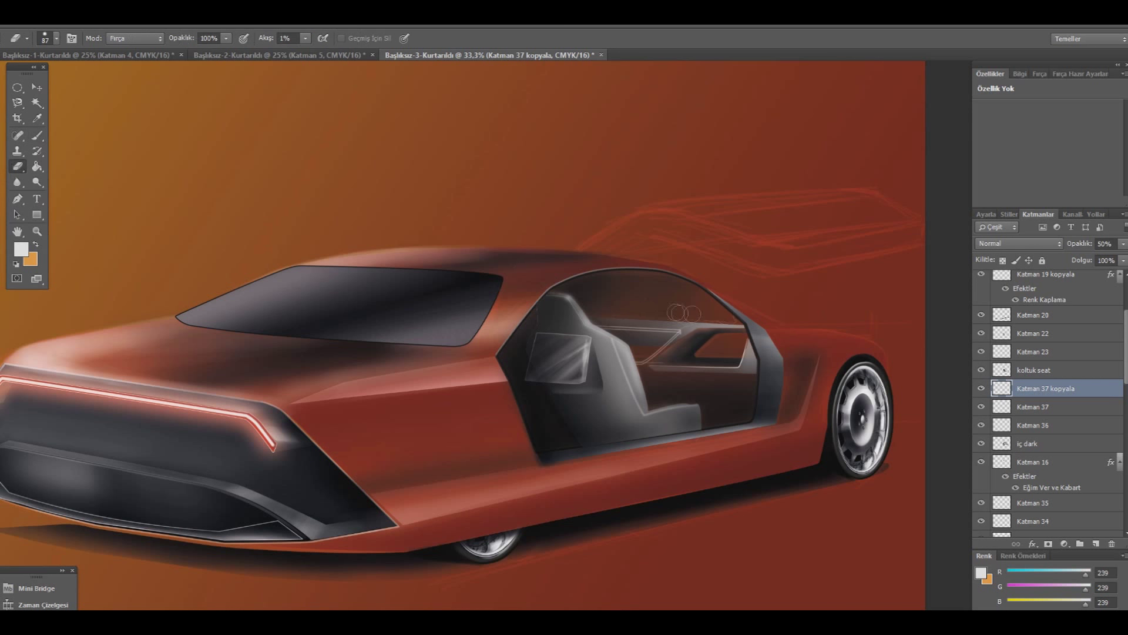
- Add new layer Katman 38 and choose a soft round brush
{"action": "left_click", "coordinate": [1095, 545]}
{"action": "left_click", "coordinate": [36, 135]}
{"action": "left_click", "coordinate": [56, 39]}
{"action": "left_click", "coordinate": [99, 130]}
{"action": "left_click", "coordinate": [329, 38]}
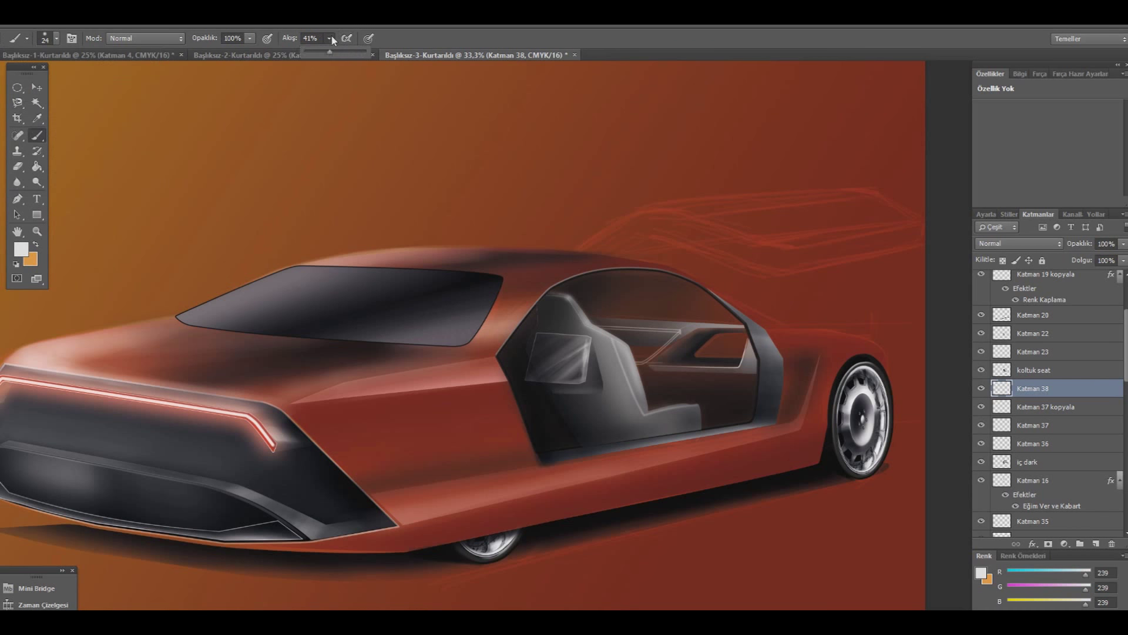
- Set the soft brush to 1% flow and 34 px, and erase faint shading in the door interior
{"action": "left_click_drag", "start_coordinate": [328, 53], "coordinate": [305, 52]}
{"action": "left_click", "coordinate": [670, 358]}
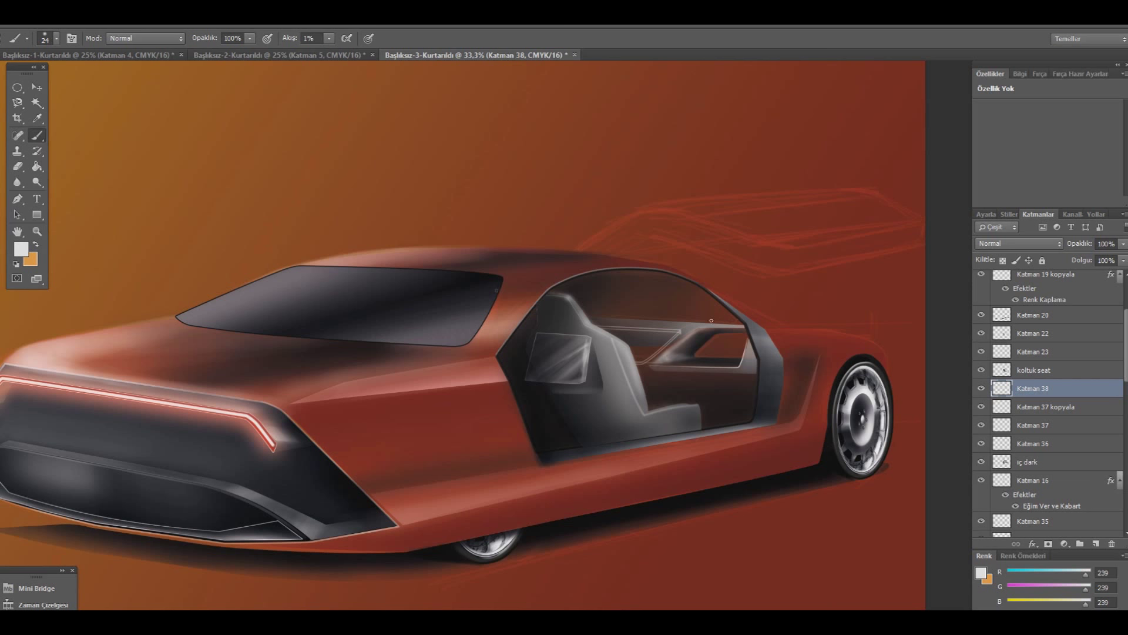
{"action": "left_click", "coordinate": [57, 38]}
{"action": "left_click_drag", "start_coordinate": [34, 76], "coordinate": [42, 77]}
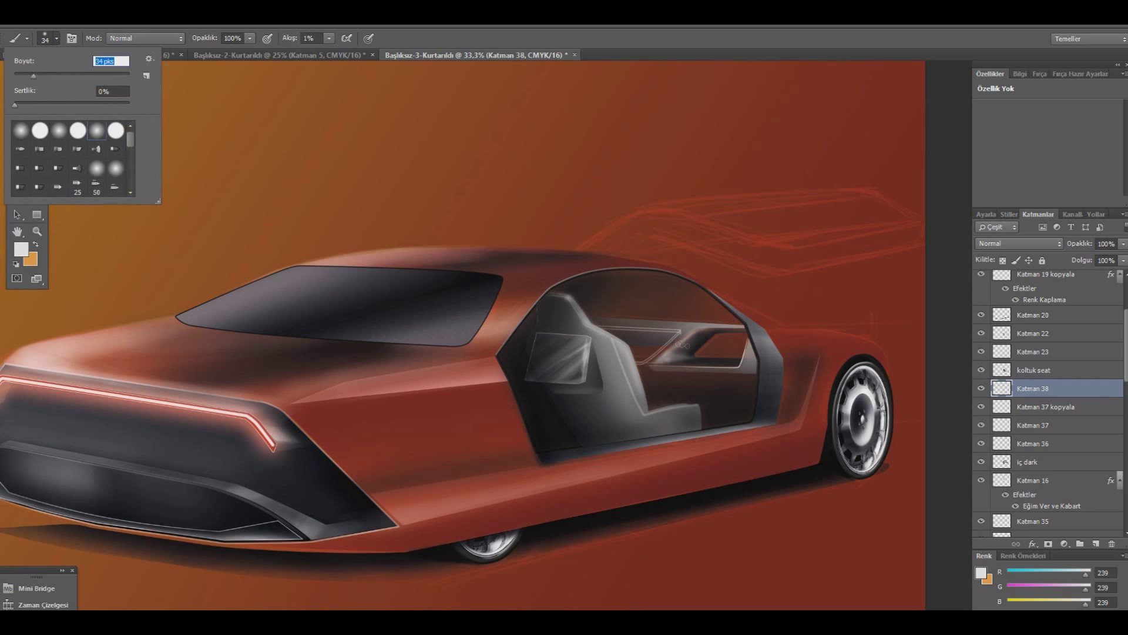
{"action": "left_click", "coordinate": [730, 367]}
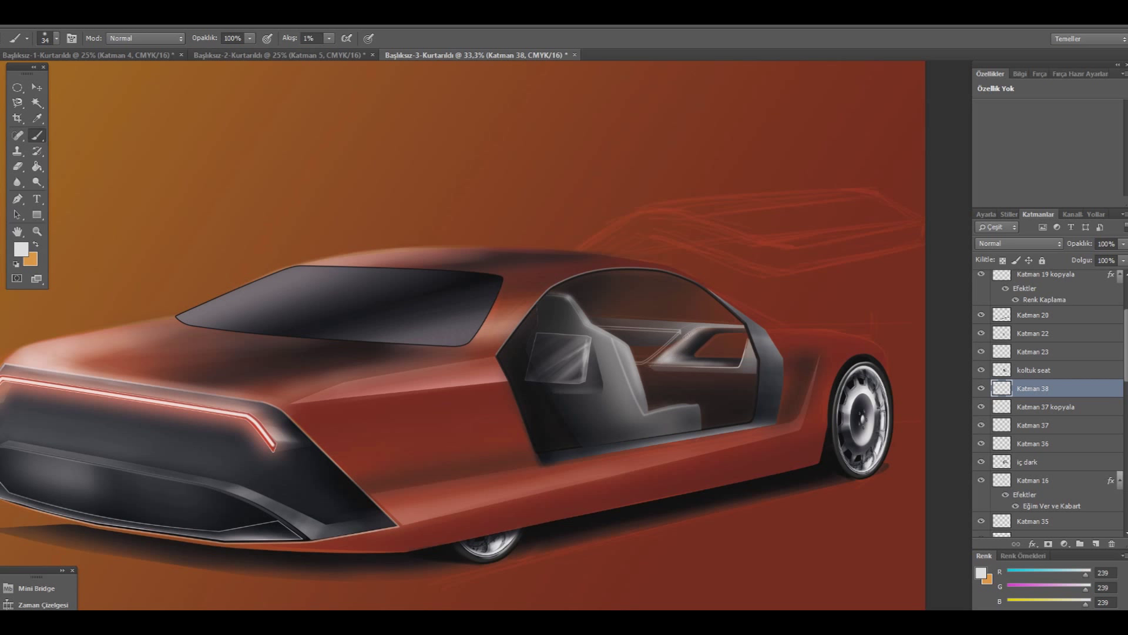
{"action": "left_click", "coordinate": [17, 167]}
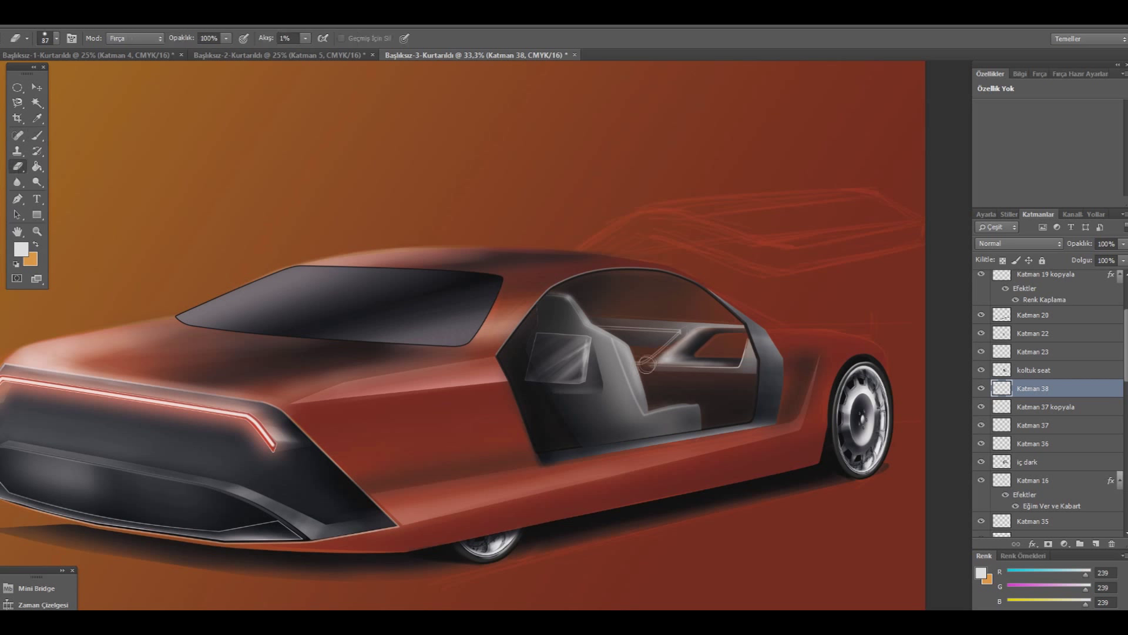
{"action": "left_click_drag", "start_coordinate": [657, 344], "coordinate": [699, 357]}
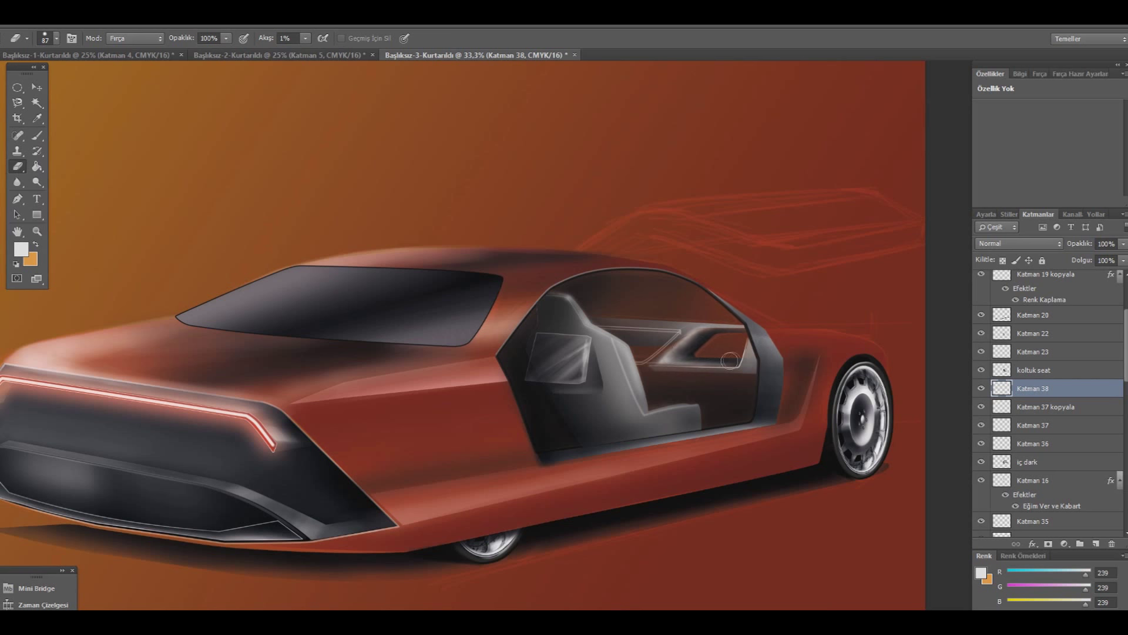
{"action": "mouse_move", "coordinate": [815, 356]}
{"action": "left_mouse_down"}
{"action": "mouse_move", "coordinate": [742, 347]}
{"action": "mouse_move", "coordinate": [790, 333]}
{"action": "left_mouse_up"}
- Add layer Katman 39 with black as the painting colour
{"action": "left_click", "coordinate": [1096, 544]}
{"action": "left_click", "coordinate": [37, 119]}
{"action": "left_click", "coordinate": [23, 250]}
{"action": "left_click", "coordinate": [676, 563]}
{"action": "left_click", "coordinate": [942, 411]}
- Brush dark black shading across the door panel interior
{"action": "key", "text": "b"}
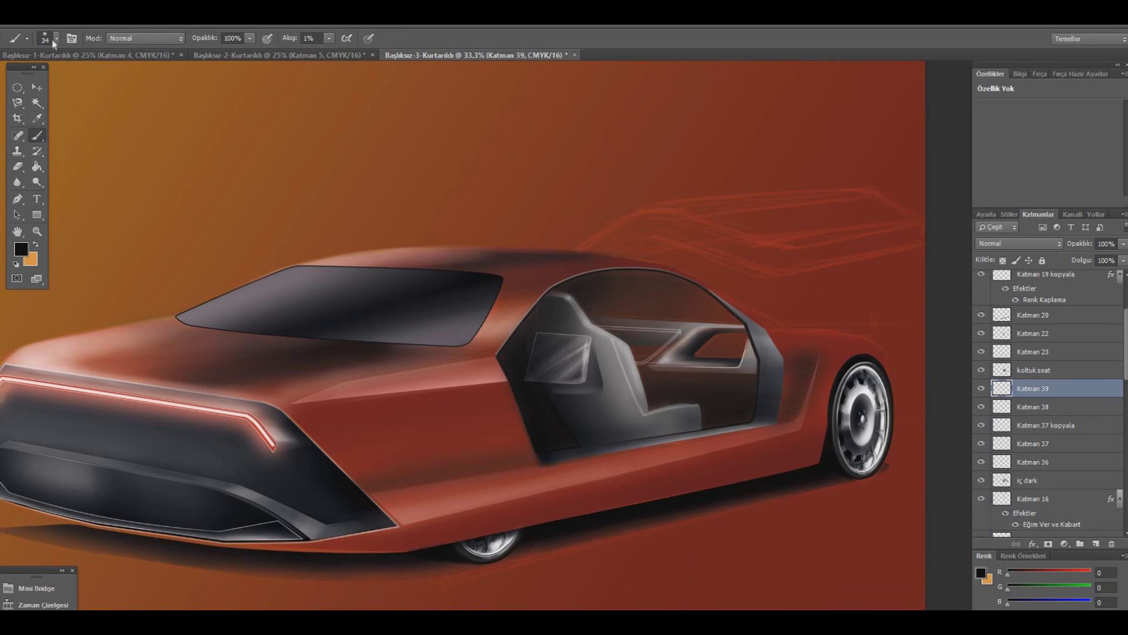
{"action": "left_click", "coordinate": [56, 38]}
{"action": "left_click", "coordinate": [742, 338]}
{"action": "mouse_move", "coordinate": [746, 336]}
{"action": "left_mouse_down"}
{"action": "mouse_move", "coordinate": [703, 356]}
{"action": "mouse_move", "coordinate": [744, 332]}
{"action": "mouse_move", "coordinate": [713, 348]}
{"action": "mouse_move", "coordinate": [733, 338]}
{"action": "left_mouse_up"}
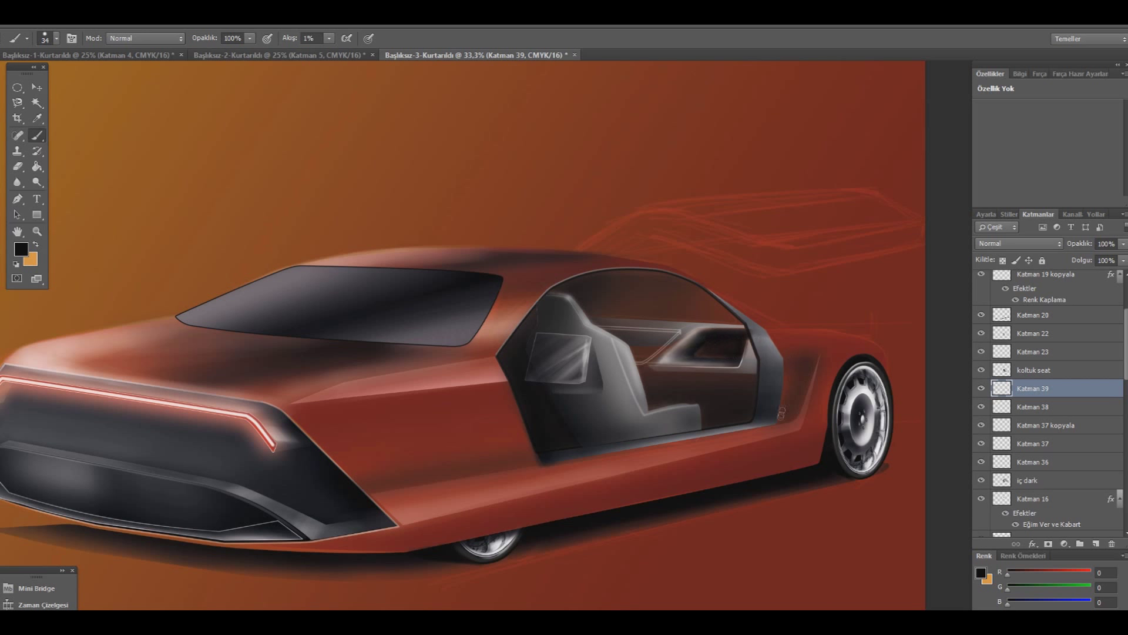
- Add a new layer with a near-white painting colour and delete the Katman 40 layer
{"action": "key", "text": "e"}
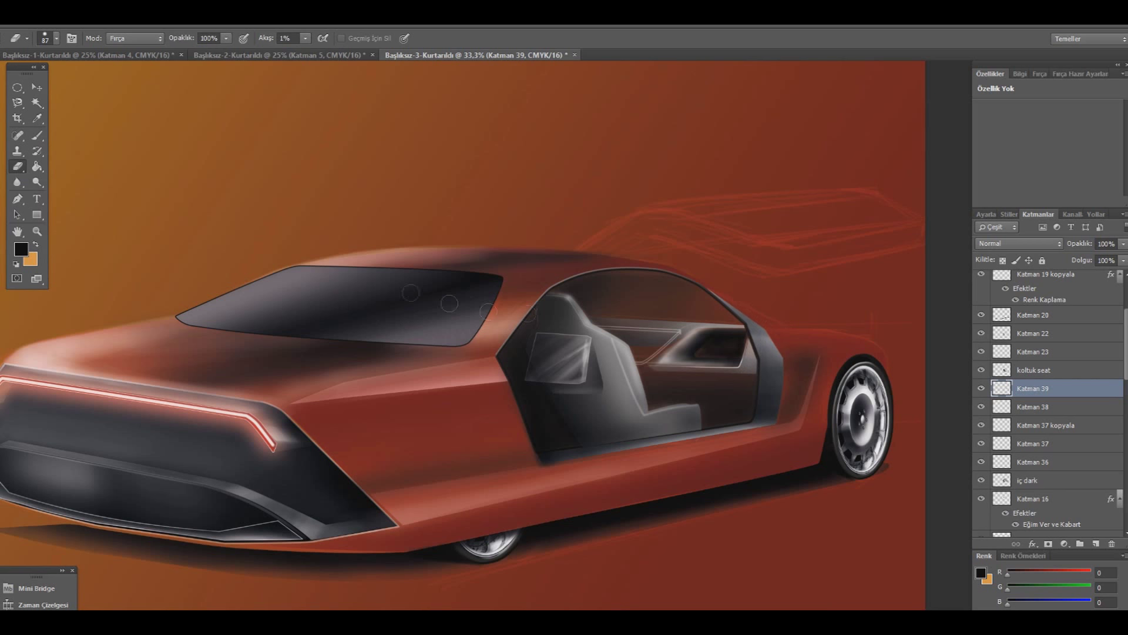
{"action": "left_click", "coordinate": [1096, 543]}
{"action": "left_click", "coordinate": [21, 250]}
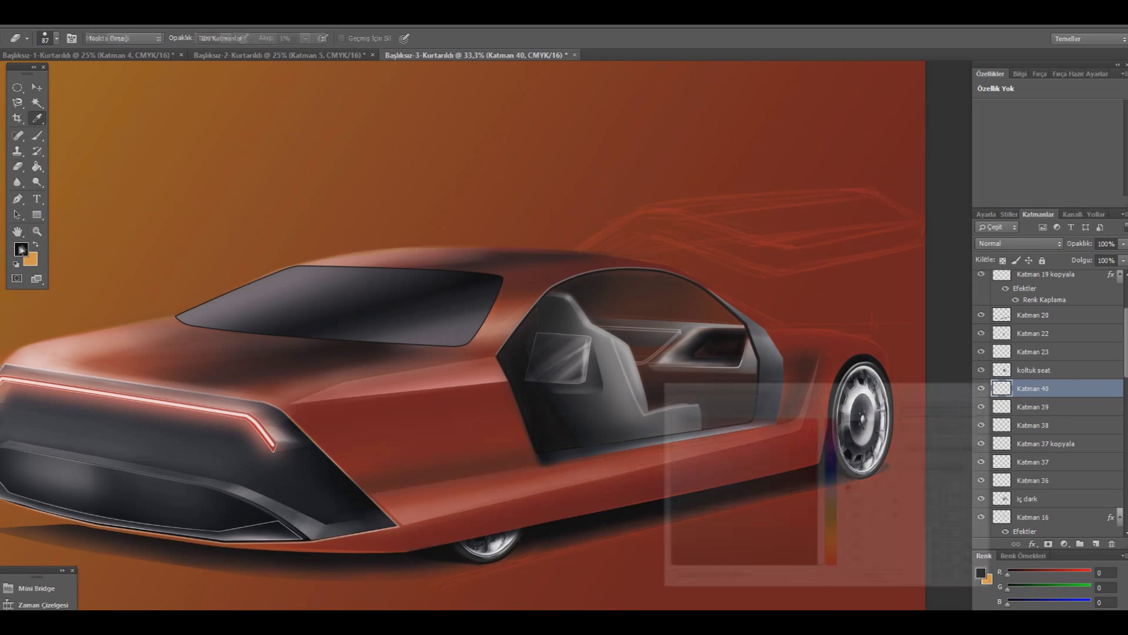
{"action": "left_click", "coordinate": [670, 430]}
{"action": "left_click", "coordinate": [944, 408]}
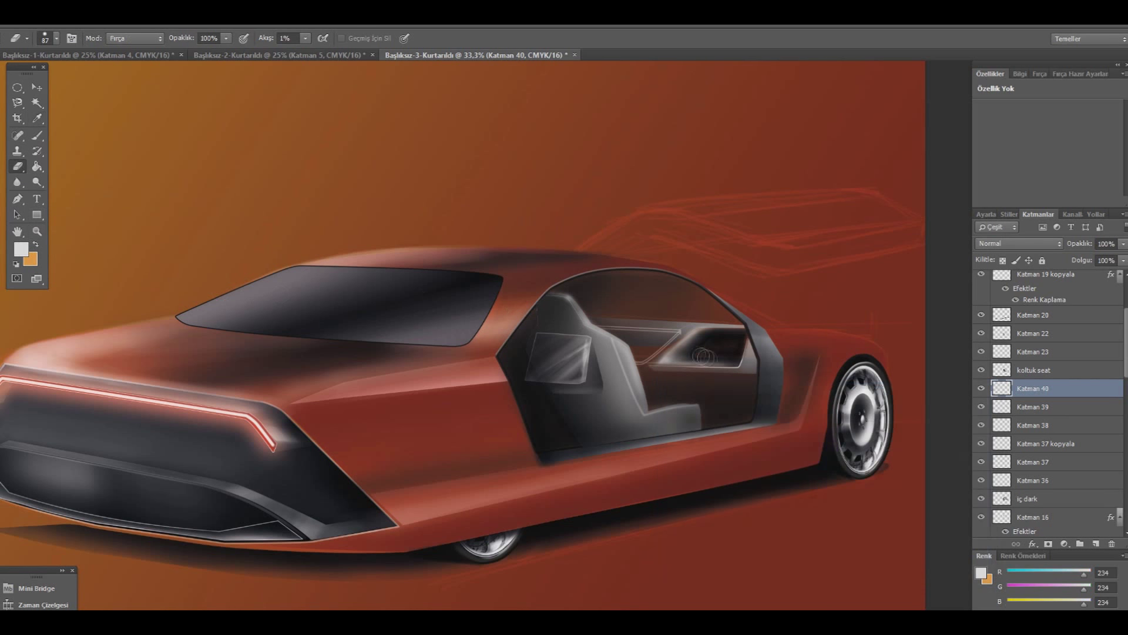
{"action": "left_click", "coordinate": [56, 38]}
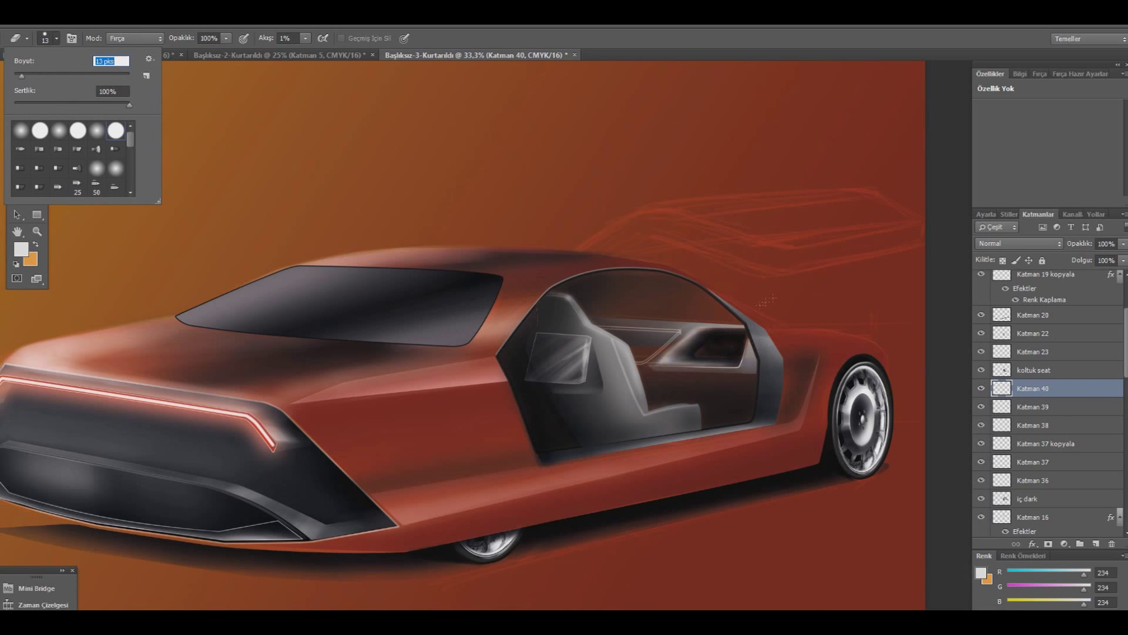
{"action": "key", "text": "Return"}
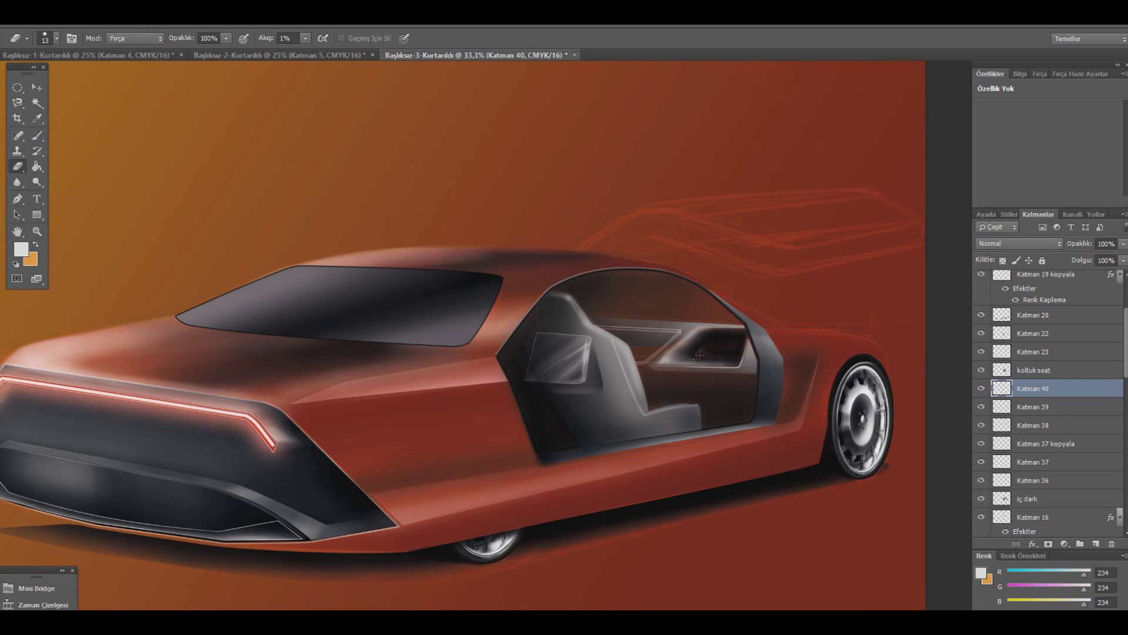
{"action": "key", "text": "b"}
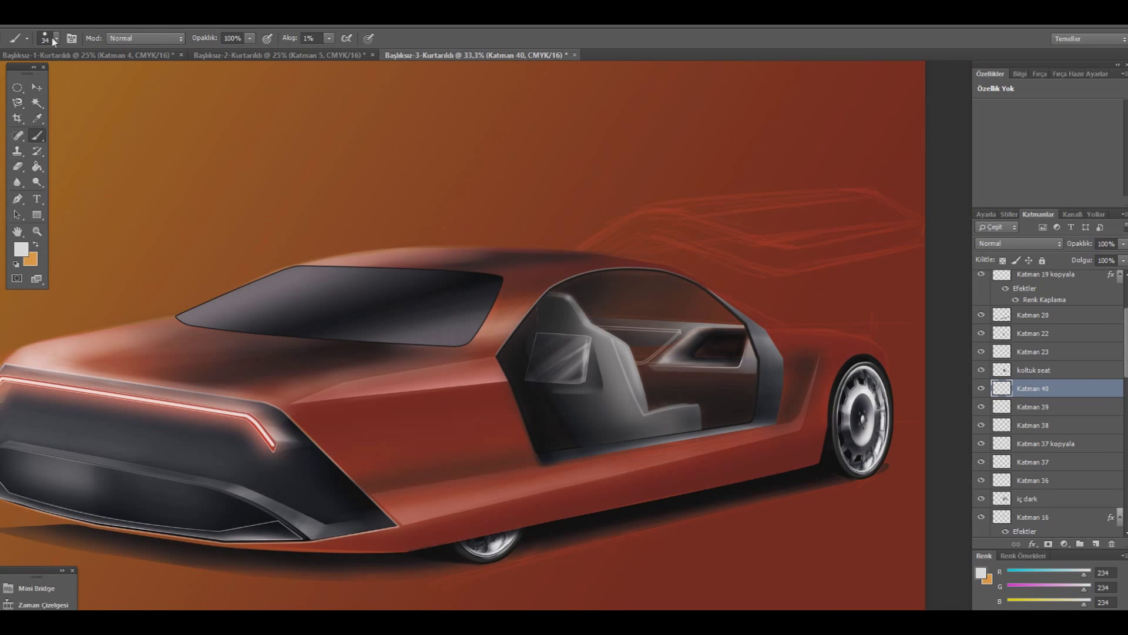
{"action": "left_click", "coordinate": [53, 40]}
{"action": "key", "text": "Return"}
{"action": "key", "text": "Delete"}
- Paint a thin vent highlight with a 7 px, 24% flow brush, then dim its layer to 52%
{"action": "left_click", "coordinate": [54, 41]}
{"action": "left_click_drag", "start_coordinate": [97, 59], "coordinate": [93, 59]}
{"action": "left_click", "coordinate": [329, 39]}
{"action": "left_click_drag", "start_coordinate": [330, 52], "coordinate": [343, 52]}
{"action": "left_click", "coordinate": [695, 355]}
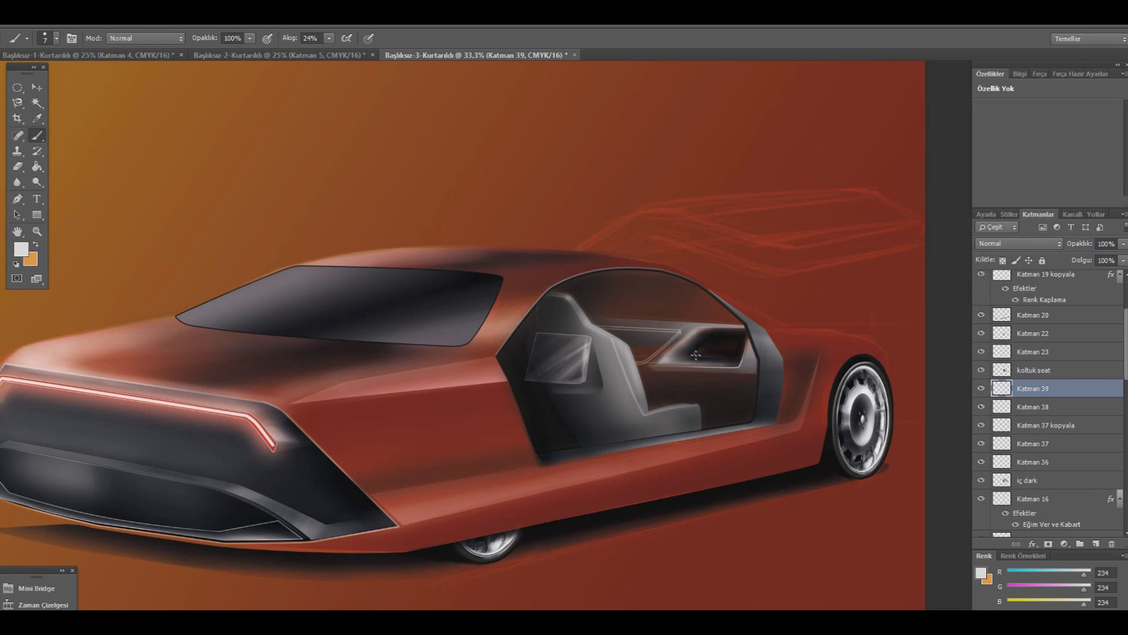
{"action": "left_click_drag", "start_coordinate": [732, 356], "coordinate": [695, 358]}
{"action": "left_click_drag", "start_coordinate": [695, 354], "coordinate": [732, 357]}
{"action": "key", "text": "ctrl+z"}
{"action": "left_click", "coordinate": [1123, 243]}
{"action": "mouse_move", "coordinate": [1123, 257]}
{"action": "left_mouse_down"}
{"action": "mouse_move", "coordinate": [1102, 254]}
{"action": "mouse_move", "coordinate": [1124, 257]}
{"action": "left_mouse_up"}
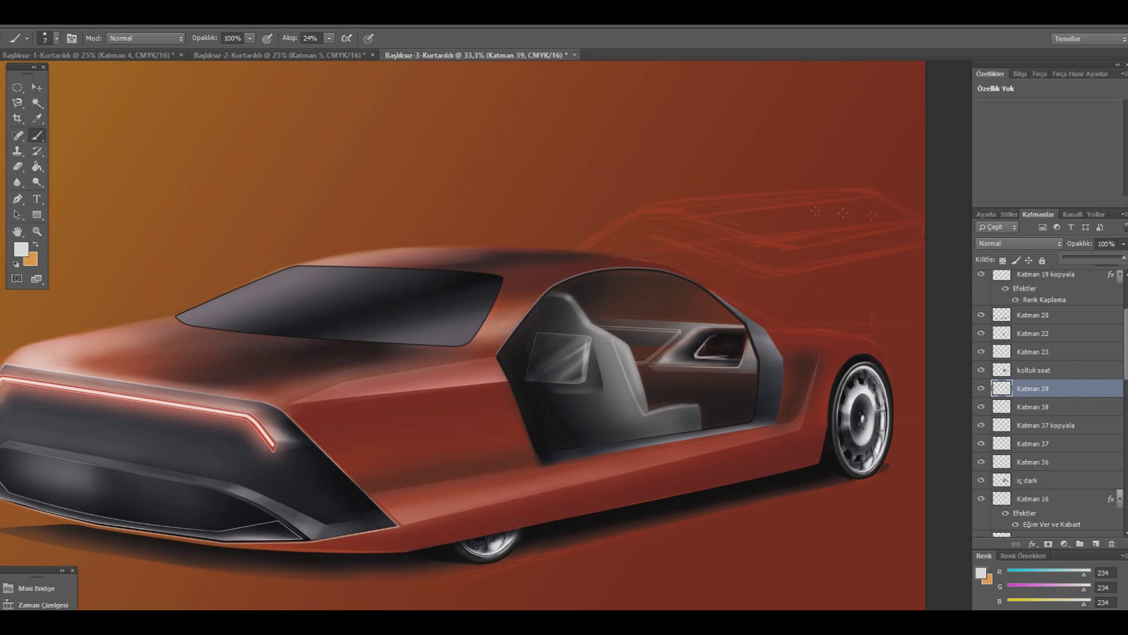
{"action": "left_click", "coordinate": [360, 248]}
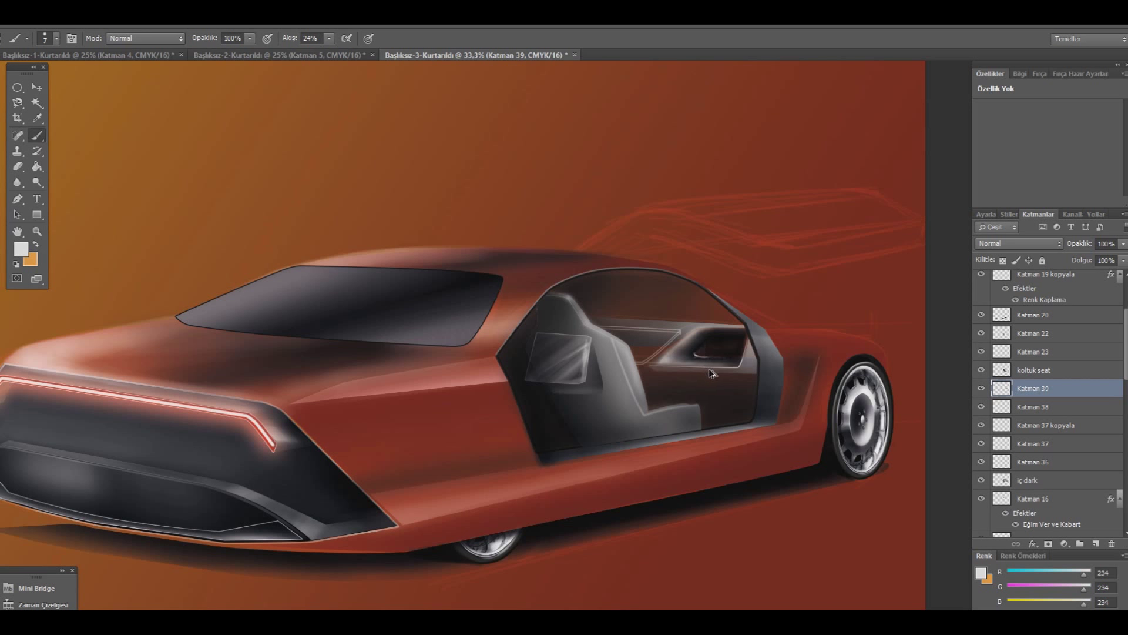
- On a new layer, paint light door-handle highlights and fade them to about 45% opacity
{"action": "left_click", "coordinate": [1096, 543]}
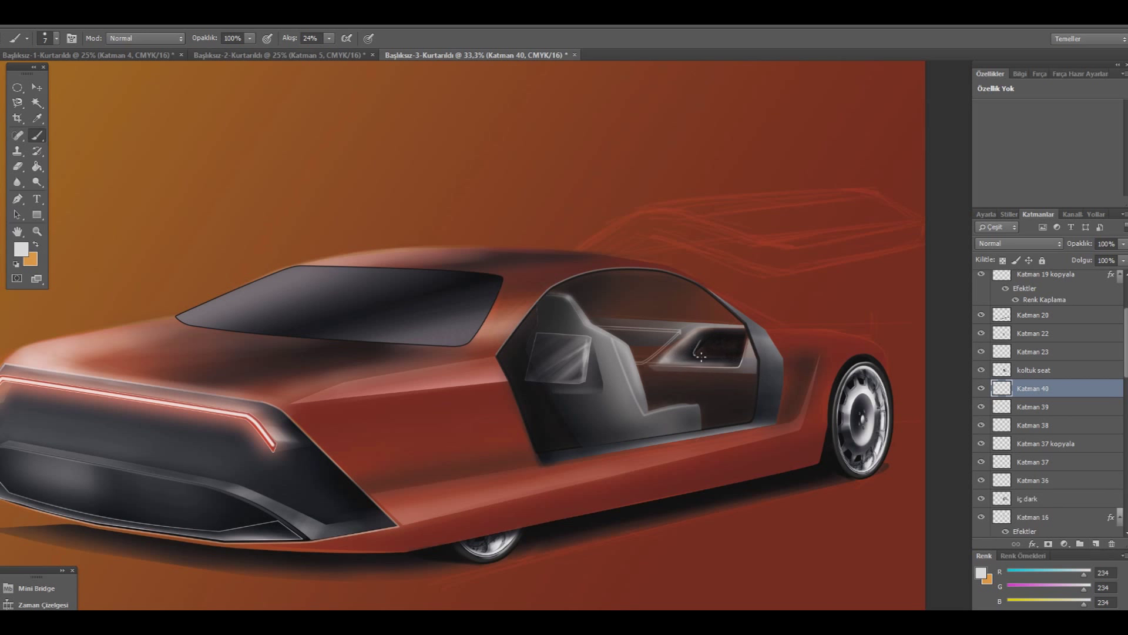
{"action": "left_click_drag", "start_coordinate": [694, 356], "coordinate": [711, 335]}
{"action": "left_click_drag", "start_coordinate": [694, 359], "coordinate": [730, 358]}
{"action": "key", "text": "e"}
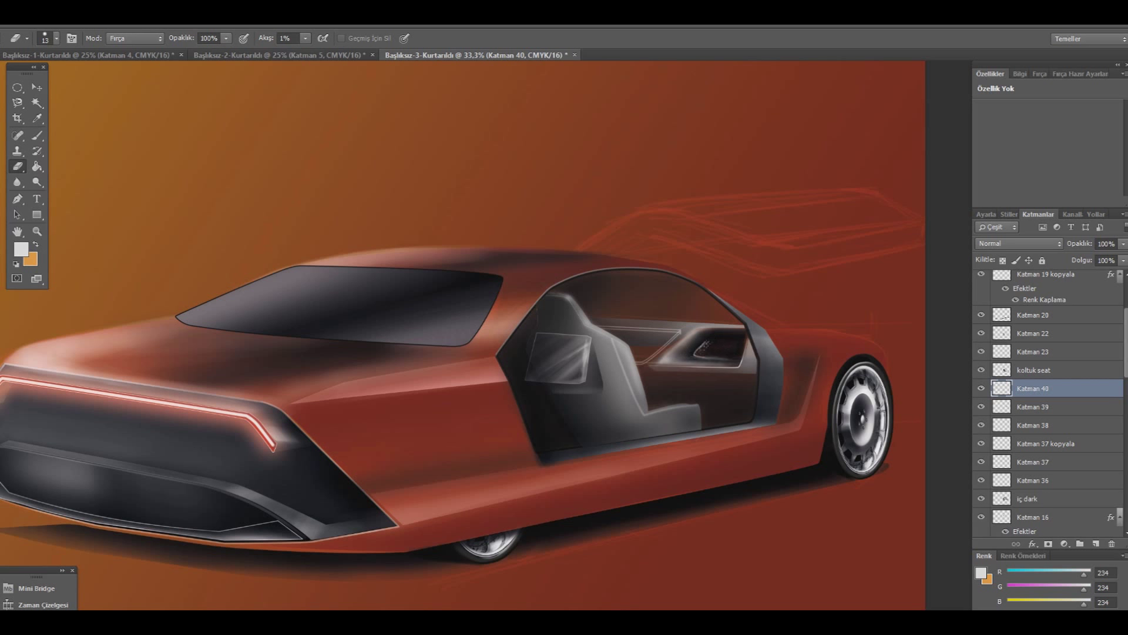
{"action": "left_click_drag", "start_coordinate": [1124, 243], "coordinate": [1092, 261]}
{"action": "left_click", "coordinate": [1096, 544]}
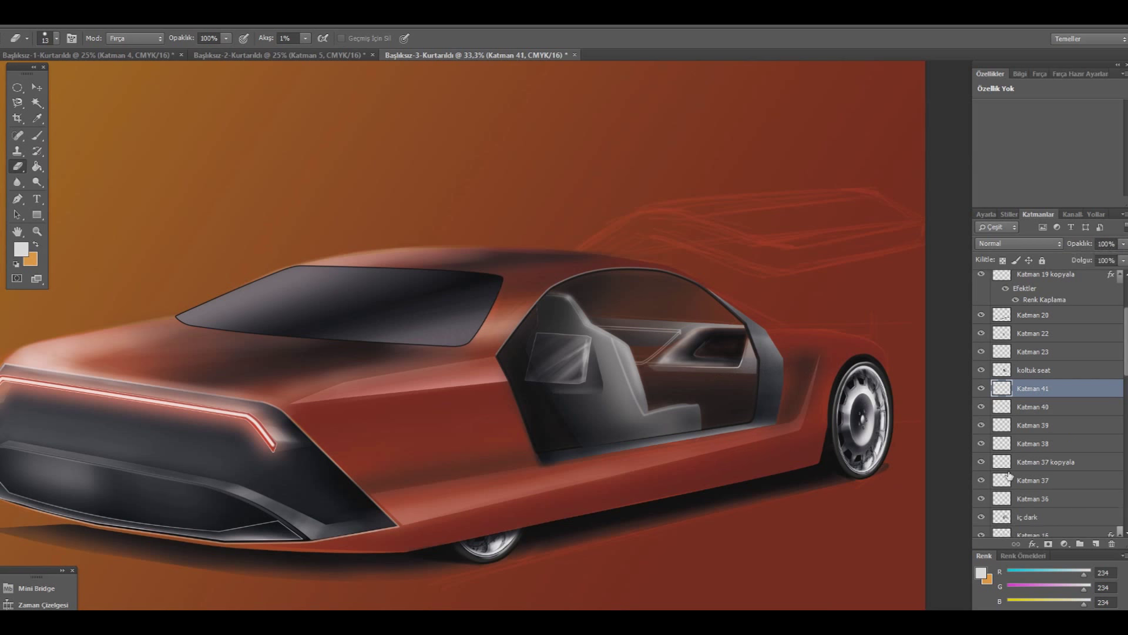
- Move Katman 41 above the X-37_Chrome_500 kopyala chrome layers
{"action": "key", "text": "ctrl+minus"}
{"action": "key", "text": "ctrl+plus"}
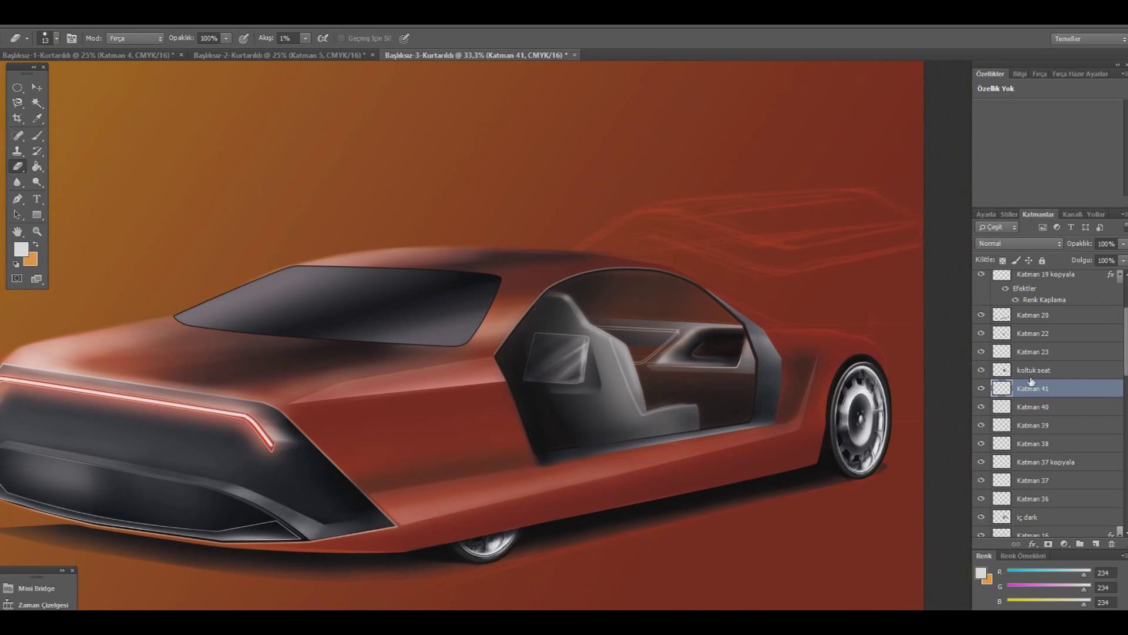
{"action": "mouse_move", "coordinate": [1033, 389]}
{"action": "left_mouse_down"}
{"action": "mouse_move", "coordinate": [1050, 256]}
{"action": "mouse_move", "coordinate": [1039, 318]}
{"action": "left_mouse_up"}
- Place Pen tool anchors along the lower body side beneath the open door
{"action": "key", "text": "p"}
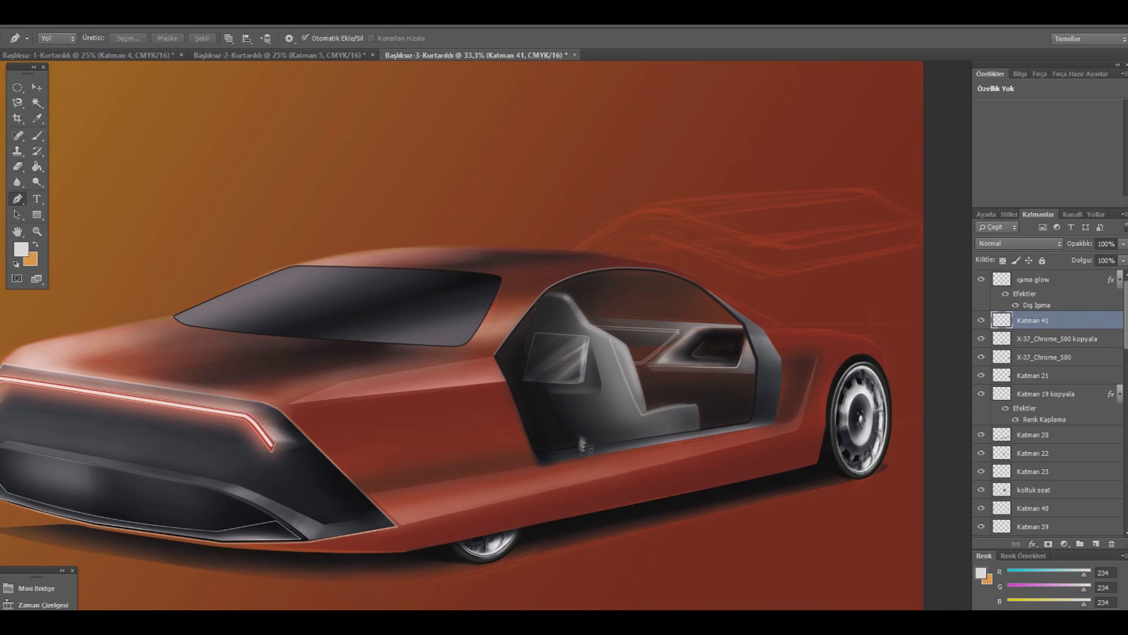
{"action": "left_click", "coordinate": [542, 471]}
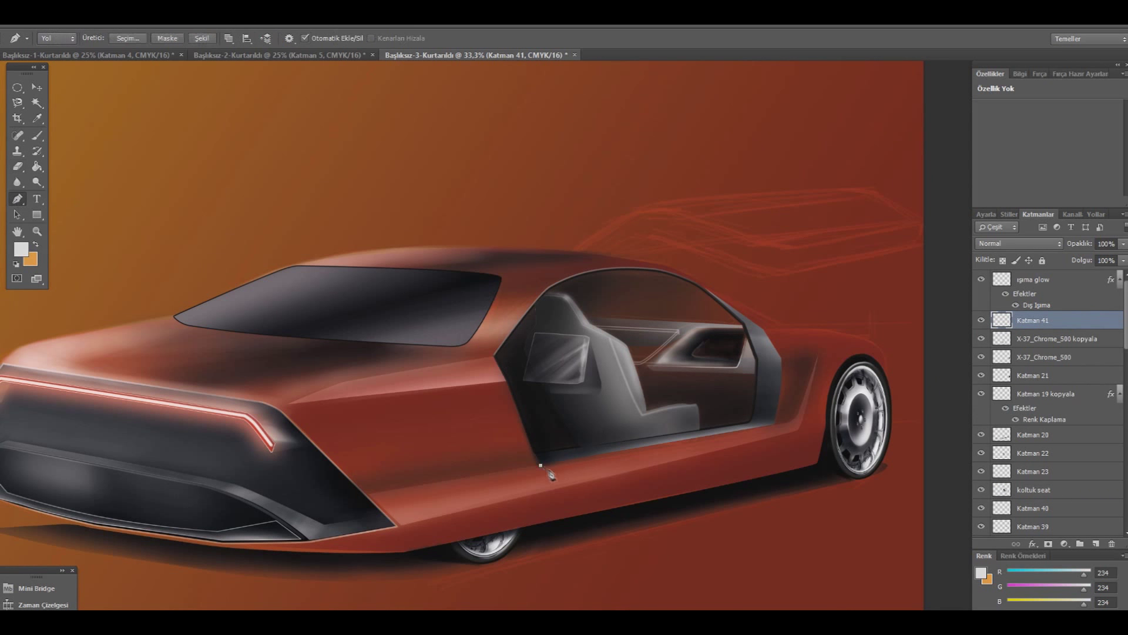
{"action": "left_click", "coordinate": [532, 446]}
{"action": "key", "text": "ctrl+z"}
{"action": "left_click", "coordinate": [559, 494]}
{"action": "key", "text": "ctrl+z"}
{"action": "left_click", "coordinate": [541, 466]}
{"action": "left_click", "coordinate": [559, 487]}
{"action": "left_click", "coordinate": [627, 525]}
{"action": "left_click_drag", "start_coordinate": [628, 525], "coordinate": [663, 535]}
{"action": "left_click", "coordinate": [834, 504]}
- Discard the lower body path and a trial curved path along the roof edge
{"action": "left_click_drag", "start_coordinate": [834, 504], "coordinate": [858, 490]}
{"action": "key", "text": "Return"}
{"action": "left_click", "coordinate": [549, 283]}
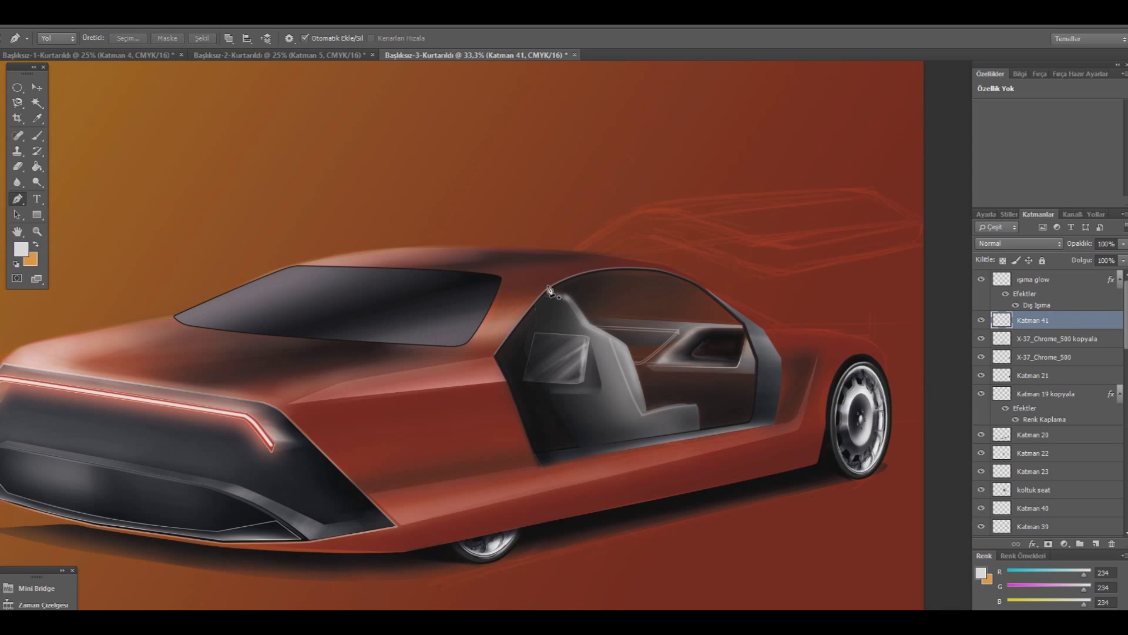
{"action": "left_click_drag", "start_coordinate": [515, 271], "coordinate": [545, 281]}
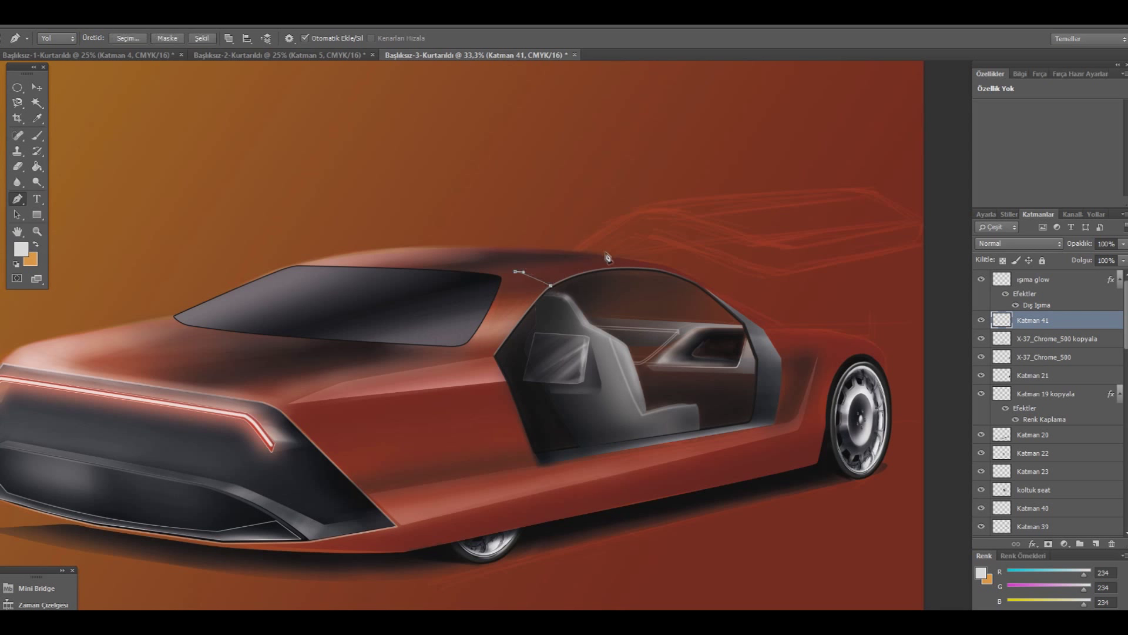
{"action": "left_click_drag", "start_coordinate": [585, 255], "coordinate": [561, 262]}
{"action": "key", "text": "Escape"}
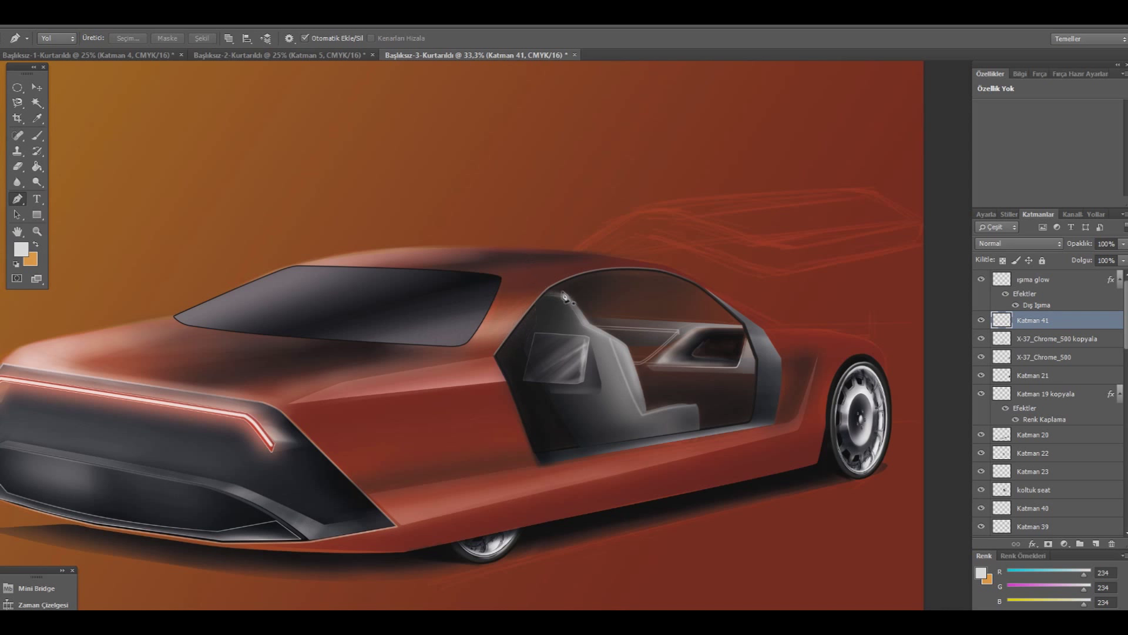
- Trace the raised door outline from the pillar top up and across to its far end
{"action": "left_click", "coordinate": [548, 285]}
{"action": "left_click", "coordinate": [624, 218]}
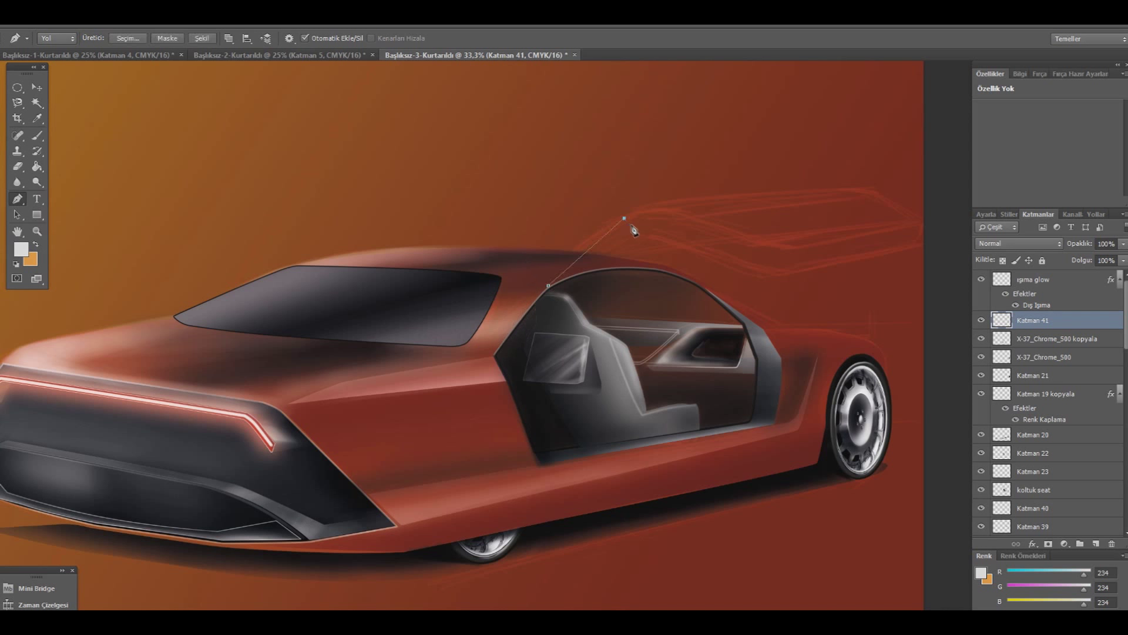
{"action": "left_click_drag", "start_coordinate": [624, 218], "coordinate": [620, 219]}
{"action": "left_click_drag", "start_coordinate": [548, 285], "coordinate": [547, 287]}
{"action": "left_click_drag", "start_coordinate": [653, 209], "coordinate": [664, 208]}
{"action": "left_click_drag", "start_coordinate": [755, 242], "coordinate": [761, 245]}
{"action": "left_click_drag", "start_coordinate": [764, 250], "coordinate": [752, 241]}
{"action": "left_click", "coordinate": [797, 245]}
{"action": "left_click", "coordinate": [922, 223]}
{"action": "left_click_drag", "start_coordinate": [866, 191], "coordinate": [857, 194]}
- Close the door outline along its top and refine its anchor points and curves
{"action": "left_click", "coordinate": [661, 200]}
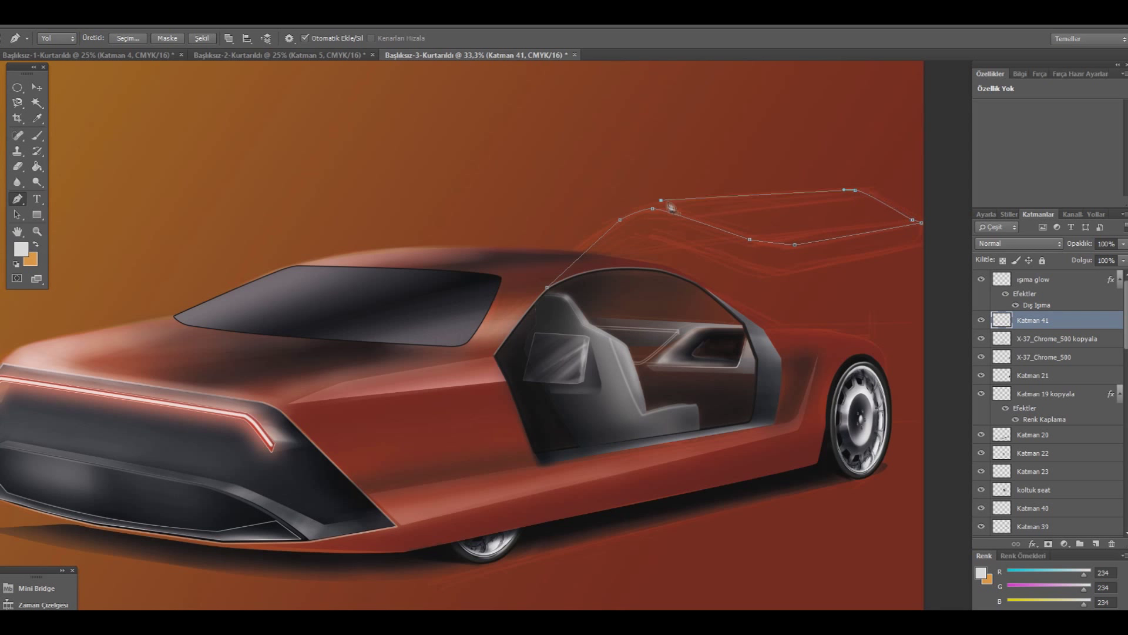
{"action": "left_click_drag", "start_coordinate": [662, 201], "coordinate": [593, 232]}
{"action": "left_click_drag", "start_coordinate": [750, 241], "coordinate": [758, 240]}
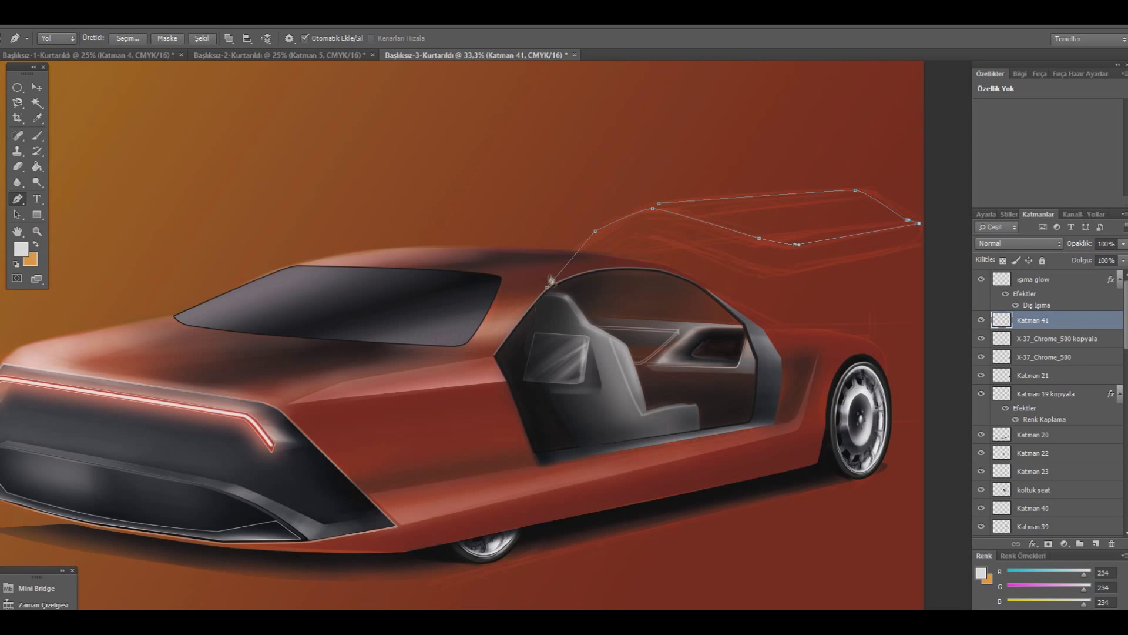
{"action": "left_click_drag", "start_coordinate": [595, 231], "coordinate": [590, 234]}
{"action": "left_click_drag", "start_coordinate": [650, 210], "coordinate": [640, 210]}
{"action": "left_click", "coordinate": [595, 231], "text": "ctrl"}
{"action": "left_click", "coordinate": [550, 287], "text": "ctrl"}
{"action": "left_click", "coordinate": [582, 305], "text": "ctrl"}
{"action": "right_click", "coordinate": [585, 244]}
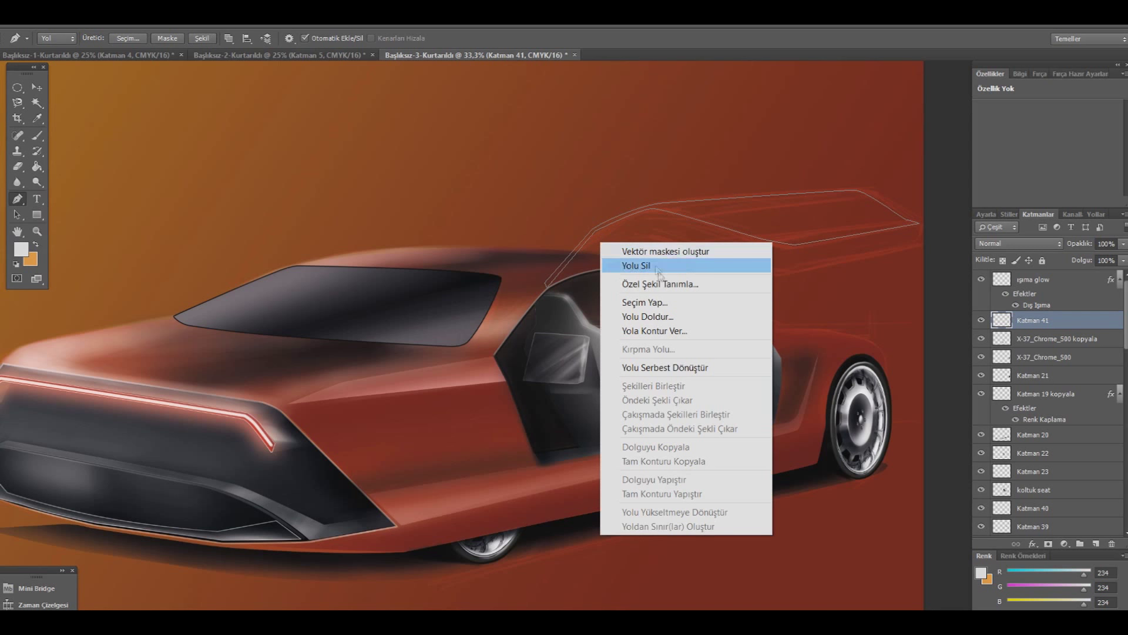
- Turn the door outline into a selection and sample a dark red from the body
{"action": "left_click", "coordinate": [623, 247]}
{"action": "left_click", "coordinate": [643, 197]}
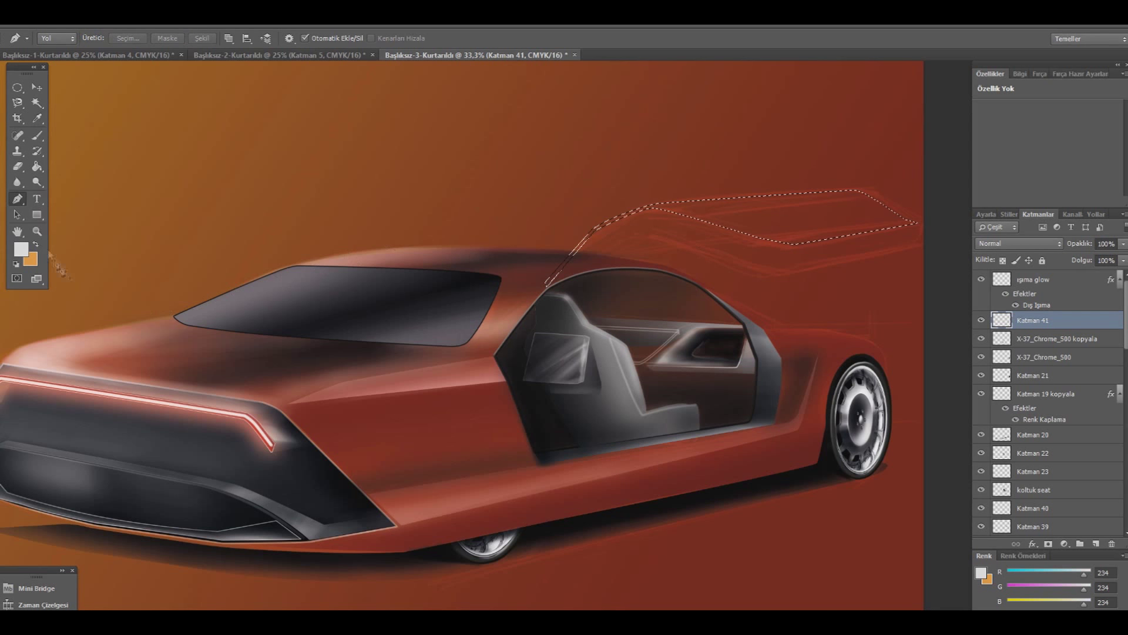
{"action": "left_click", "coordinate": [37, 117]}
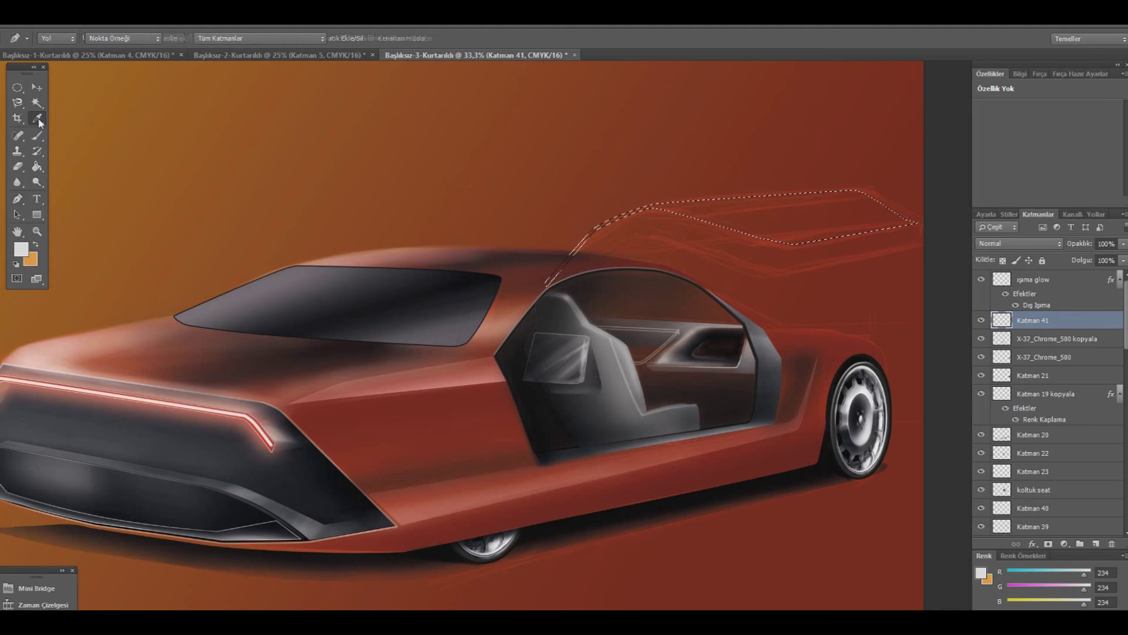
{"action": "left_click", "coordinate": [426, 395]}
{"action": "key", "text": "b"}
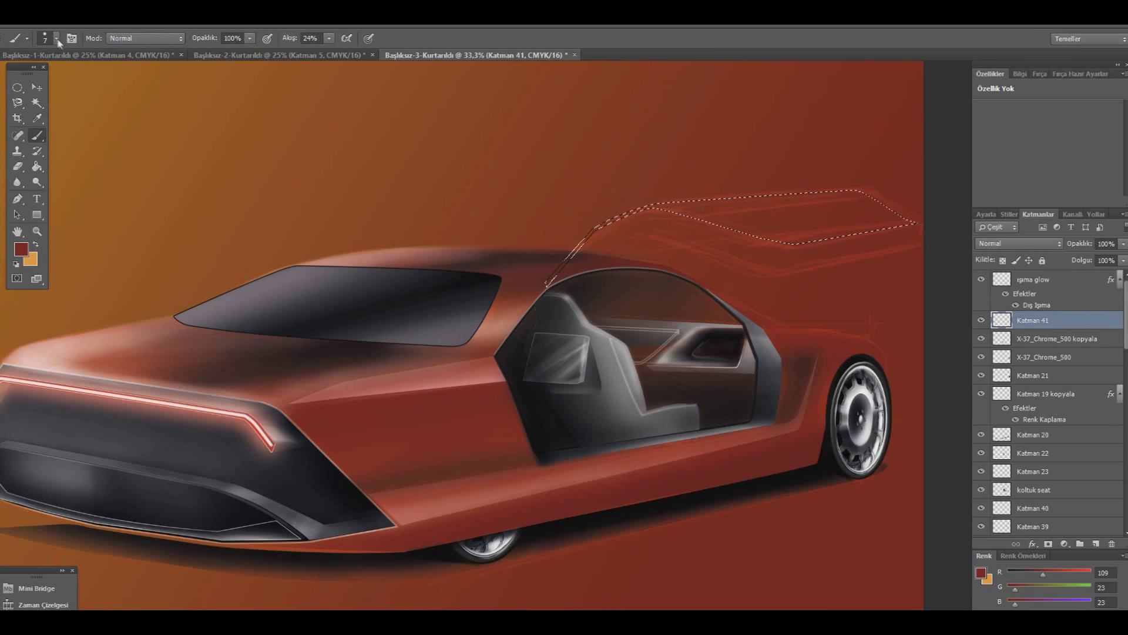
{"action": "left_click", "coordinate": [56, 39]}
{"action": "left_click_drag", "start_coordinate": [83, 78], "coordinate": [109, 90]}
{"action": "key", "text": "Return"}
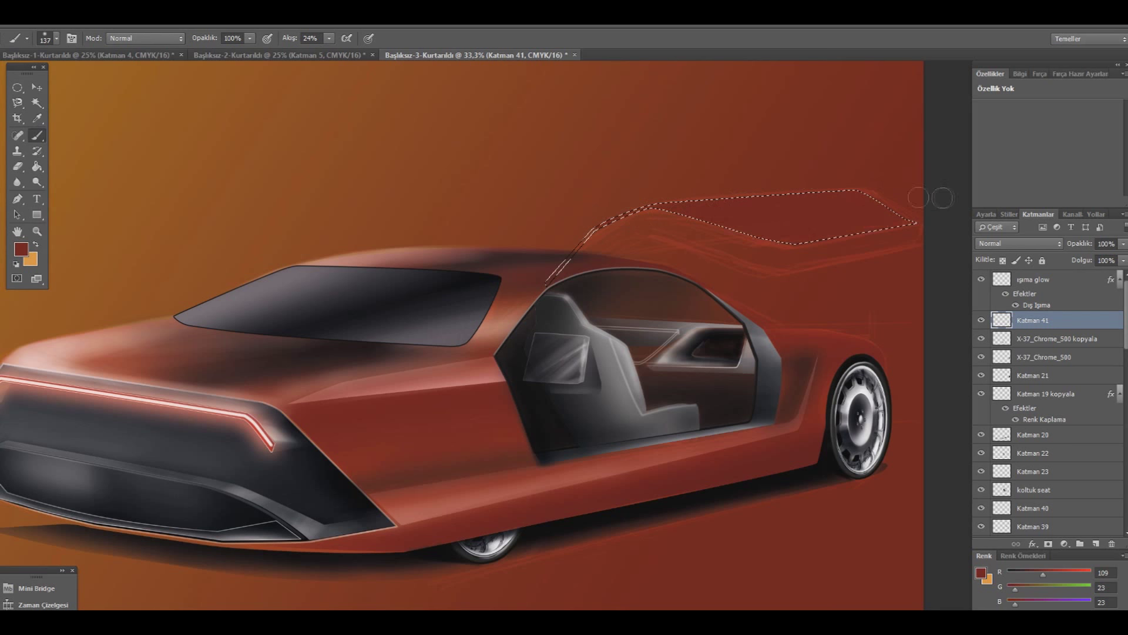
- Set a brighter red and a very large soft brush (about 401 px) at 1% flow
{"action": "left_click", "coordinate": [21, 249]}
{"action": "mouse_move", "coordinate": [792, 500]}
{"action": "left_mouse_down"}
{"action": "mouse_move", "coordinate": [764, 447]}
{"action": "mouse_move", "coordinate": [793, 435]}
{"action": "left_mouse_up"}
{"action": "left_click", "coordinate": [947, 409]}
{"action": "left_click", "coordinate": [56, 38]}
{"action": "left_click_drag", "start_coordinate": [77, 74], "coordinate": [106, 74]}
{"action": "left_click", "coordinate": [329, 38]}
{"action": "left_click_drag", "start_coordinate": [332, 47], "coordinate": [316, 50]}
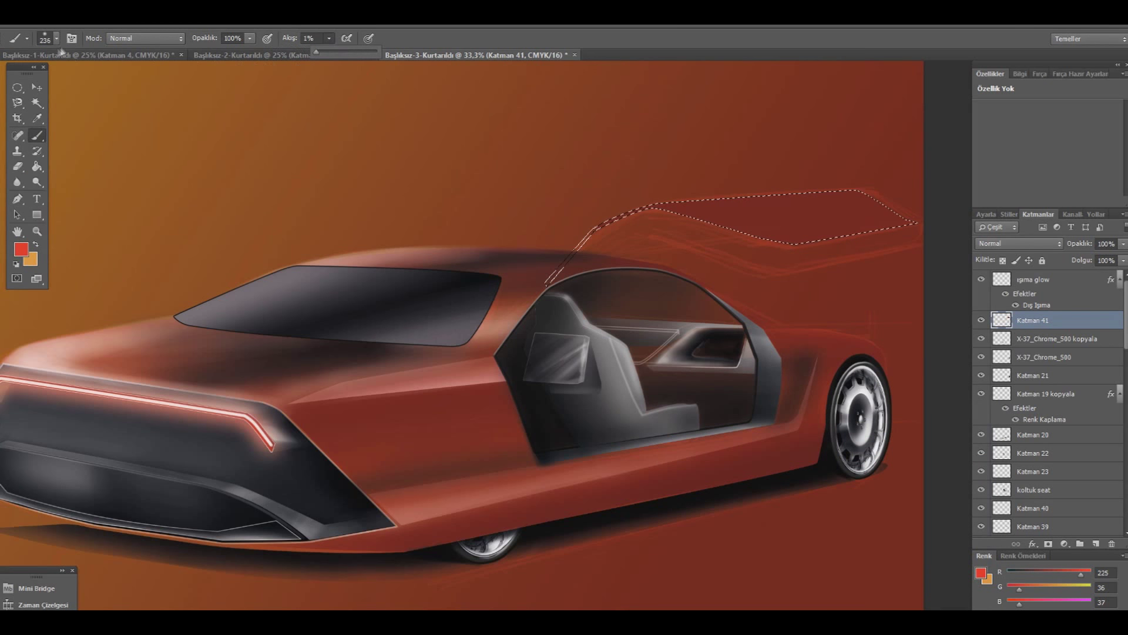
{"action": "left_click", "coordinate": [56, 38]}
{"action": "left_click_drag", "start_coordinate": [105, 75], "coordinate": [121, 75]}
{"action": "left_click", "coordinate": [731, 214]}
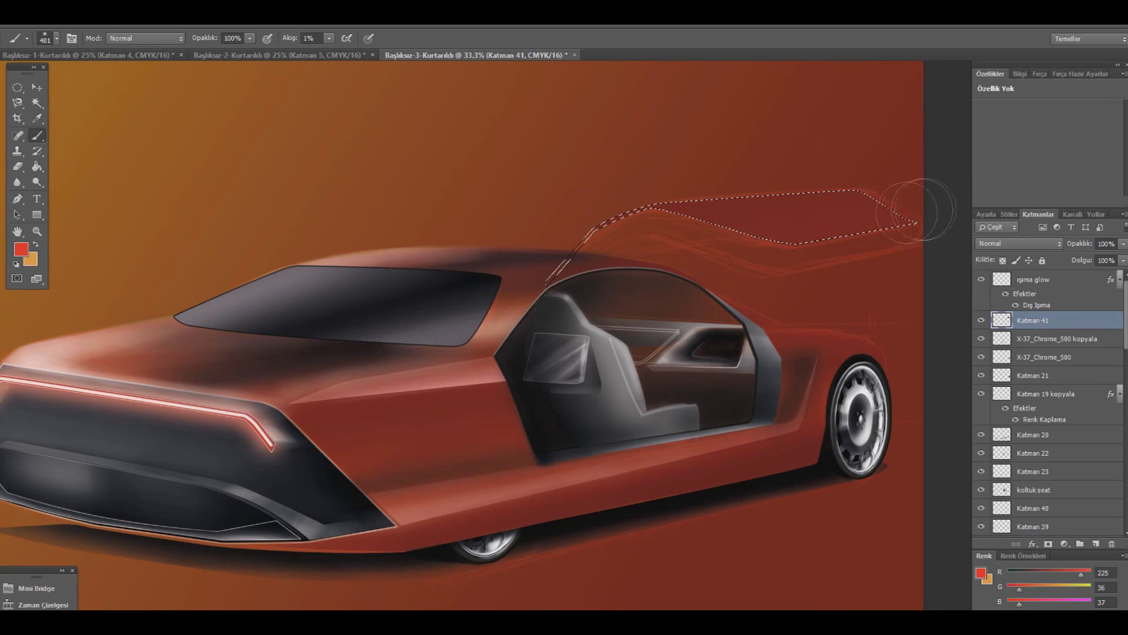
- Airbrush red inside the door shape and deselect
{"action": "left_click_drag", "start_coordinate": [832, 212], "coordinate": [911, 201]}
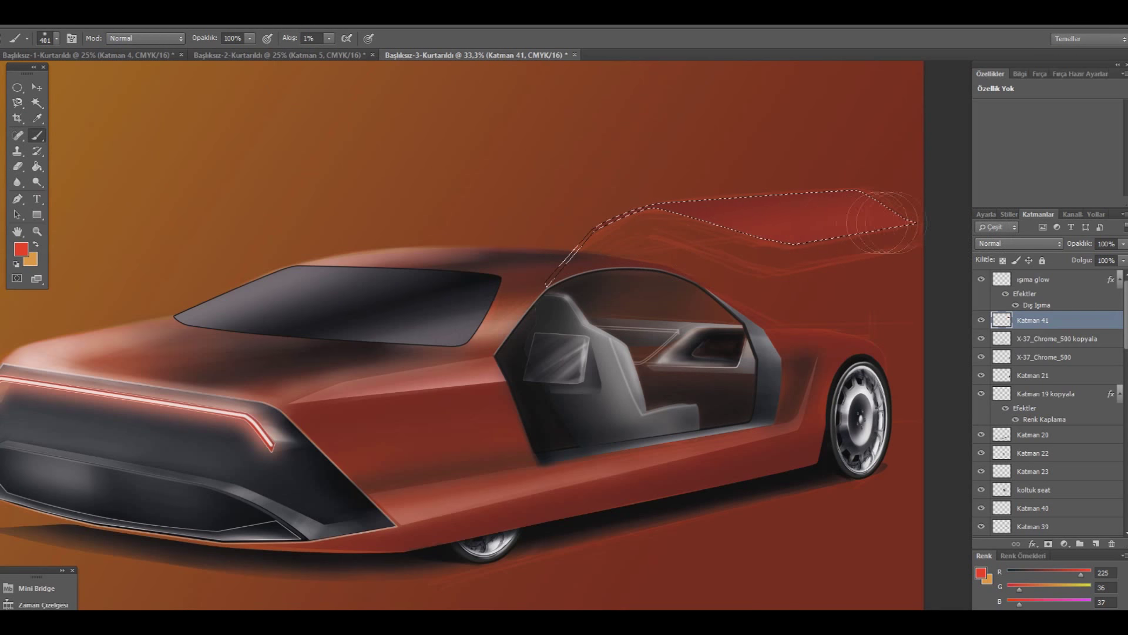
{"action": "left_click", "coordinate": [18, 87]}
{"action": "key", "text": "ctrl+d"}
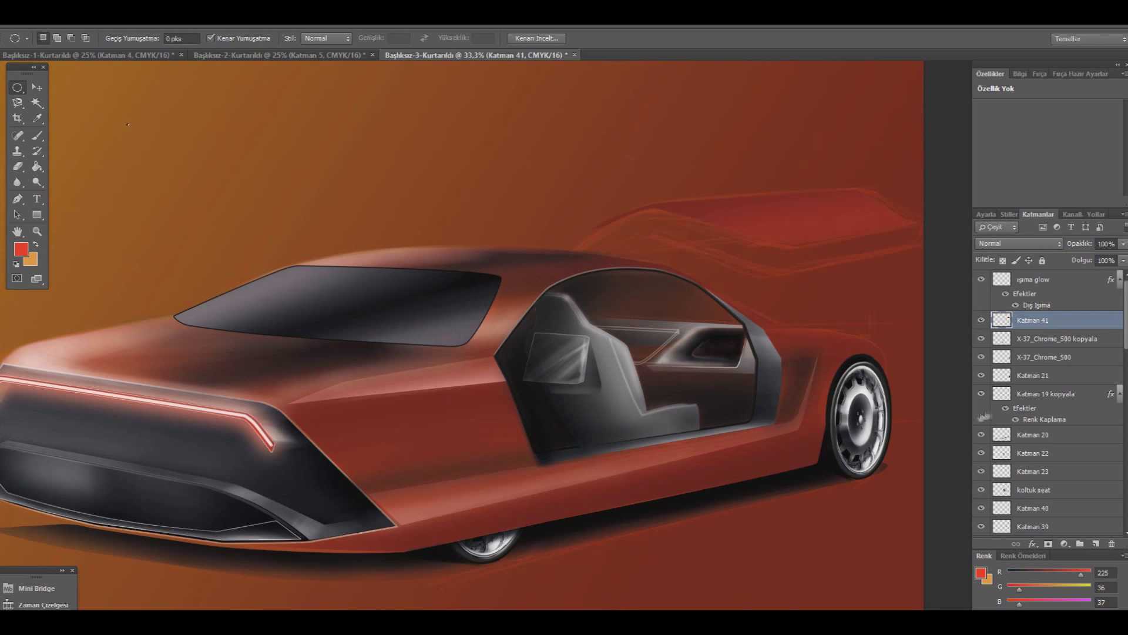
- On a new layer, trace a closed pen path for a strip along the door edge
{"action": "left_click", "coordinate": [1002, 434], "text": "ctrl"}
{"action": "key", "text": "ctrl+d"}
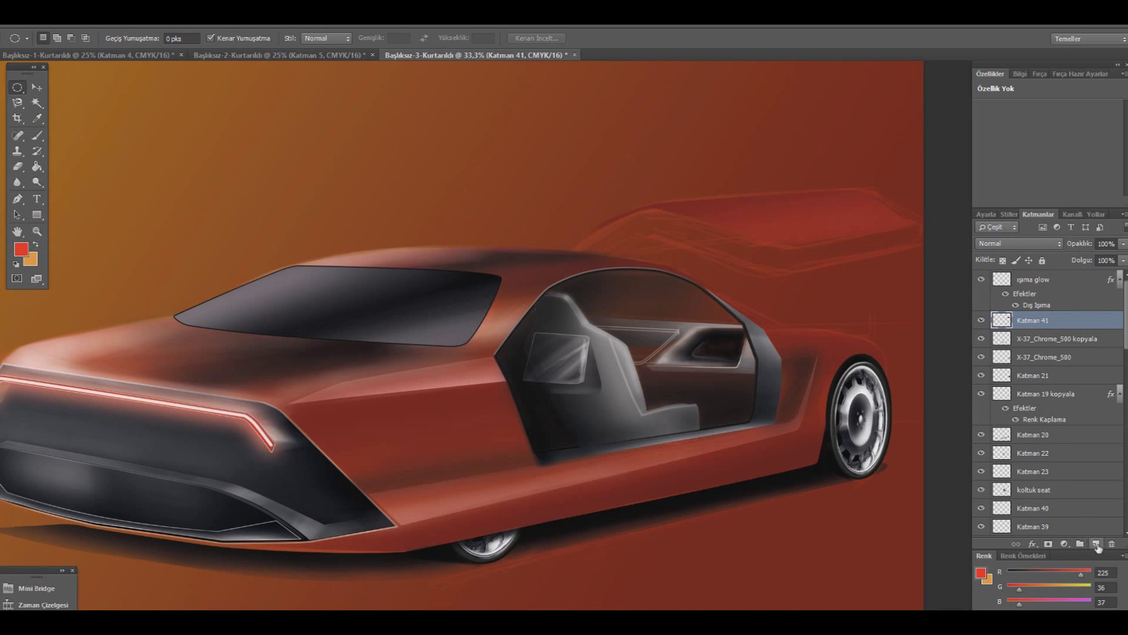
{"action": "left_click", "coordinate": [1096, 543]}
{"action": "left_click", "coordinate": [18, 200]}
{"action": "left_click", "coordinate": [905, 218]}
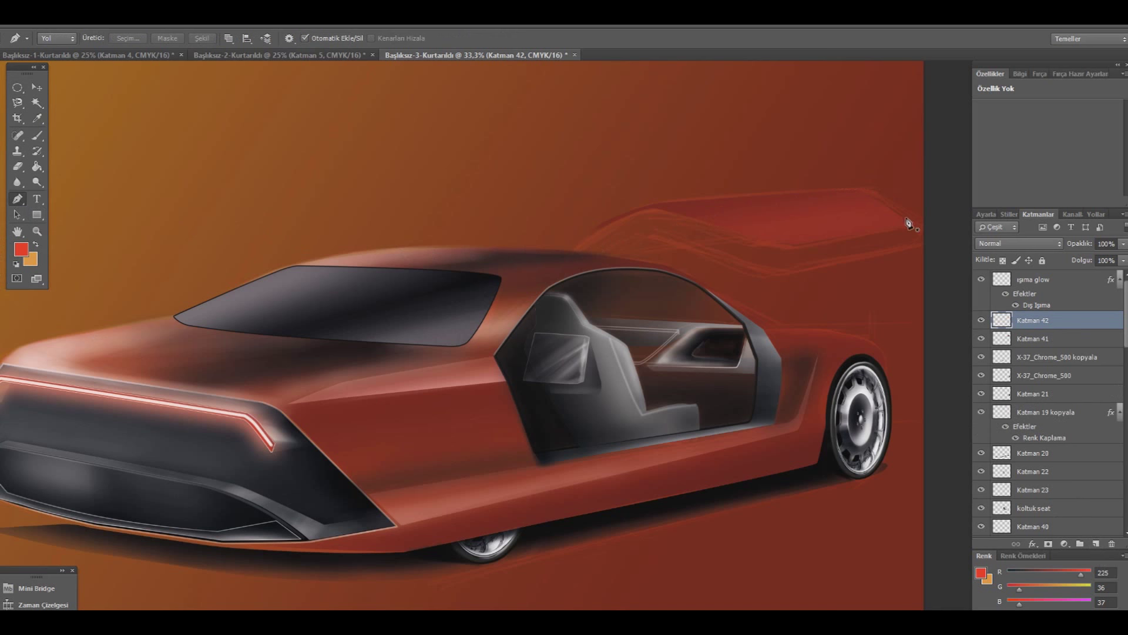
{"action": "left_click", "coordinate": [752, 236]}
{"action": "left_click", "coordinate": [795, 245]}
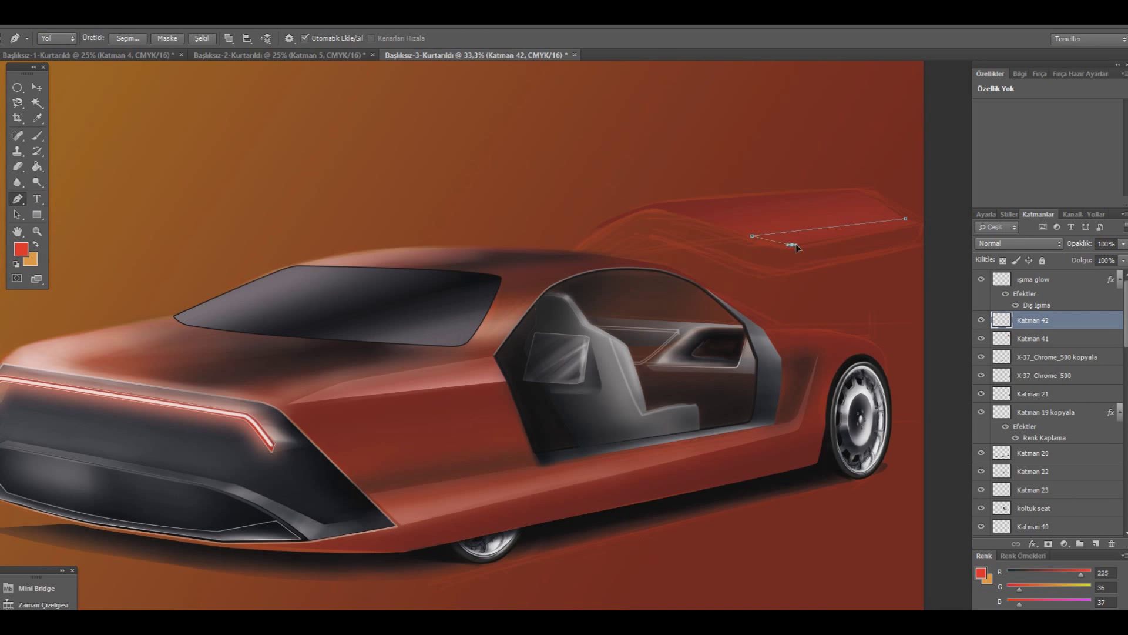
{"action": "left_click", "coordinate": [909, 222]}
- Turn the strip path into a selection and set a light pink painting colour
{"action": "right_click", "coordinate": [842, 189]}
{"action": "left_click", "coordinate": [808, 170]}
{"action": "right_click", "coordinate": [846, 194]}
{"action": "left_click", "coordinate": [885, 239]}
{"action": "left_click", "coordinate": [657, 202]}
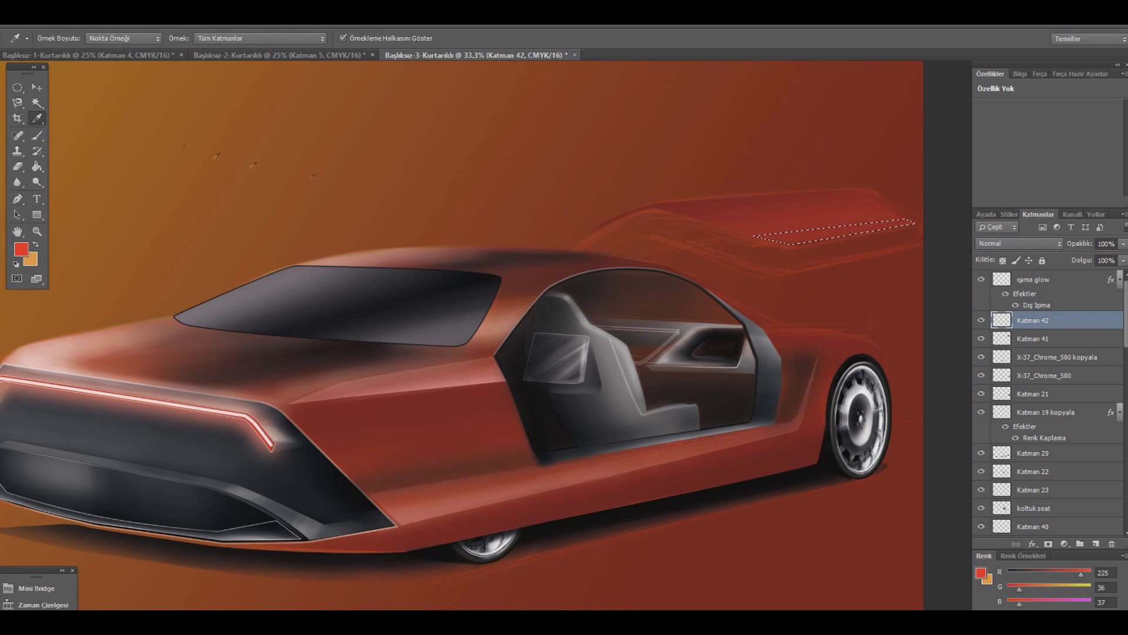
{"action": "left_click", "coordinate": [786, 234]}
{"action": "left_click", "coordinate": [22, 249]}
{"action": "left_click", "coordinate": [713, 420]}
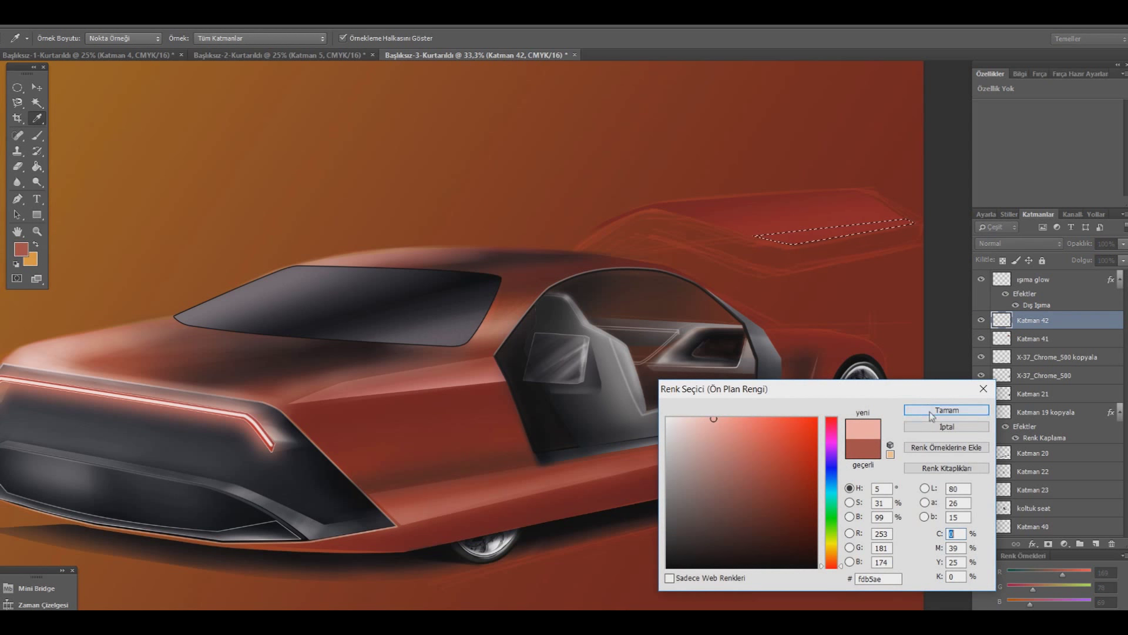
{"action": "left_click", "coordinate": [946, 409]}
- Shrink the brush and merge the two door layers into one
{"action": "key", "text": "b"}
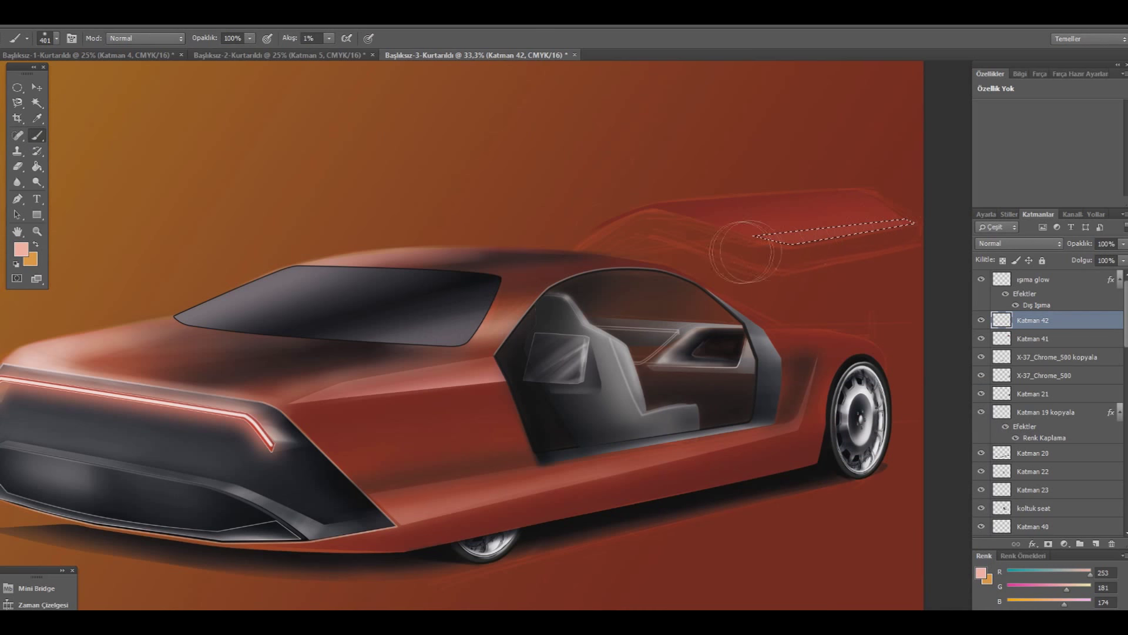
{"action": "left_click", "coordinate": [57, 38]}
{"action": "left_click", "coordinate": [78, 71]}
{"action": "key", "text": "Return"}
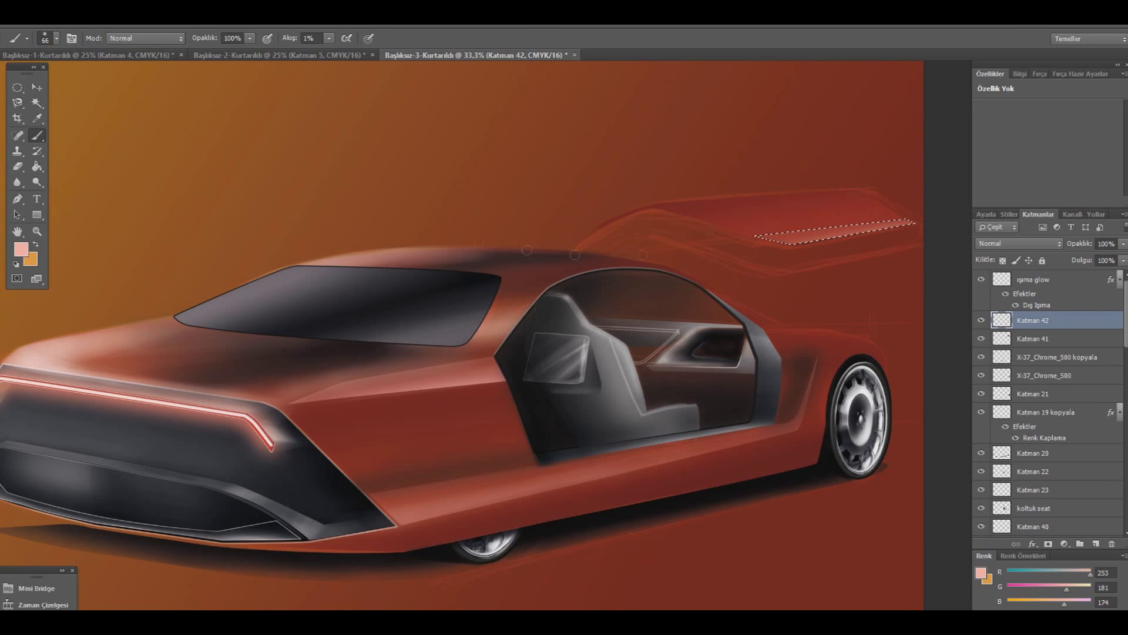
{"action": "left_click", "coordinate": [17, 88]}
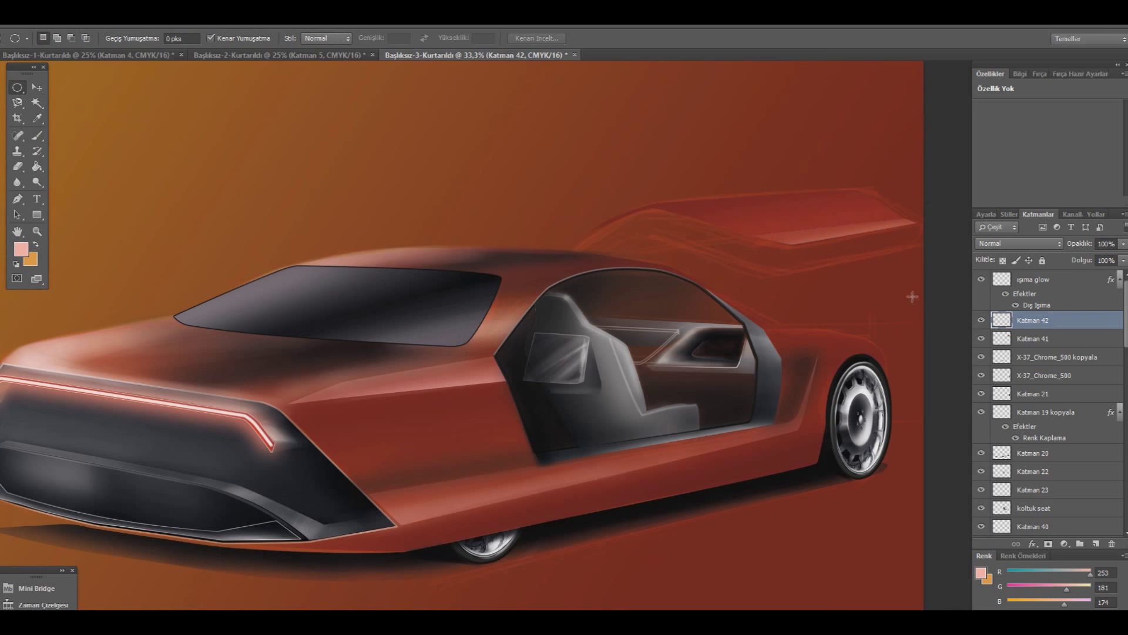
{"action": "right_click", "coordinate": [1051, 320]}
{"action": "left_click", "coordinate": [918, 418]}
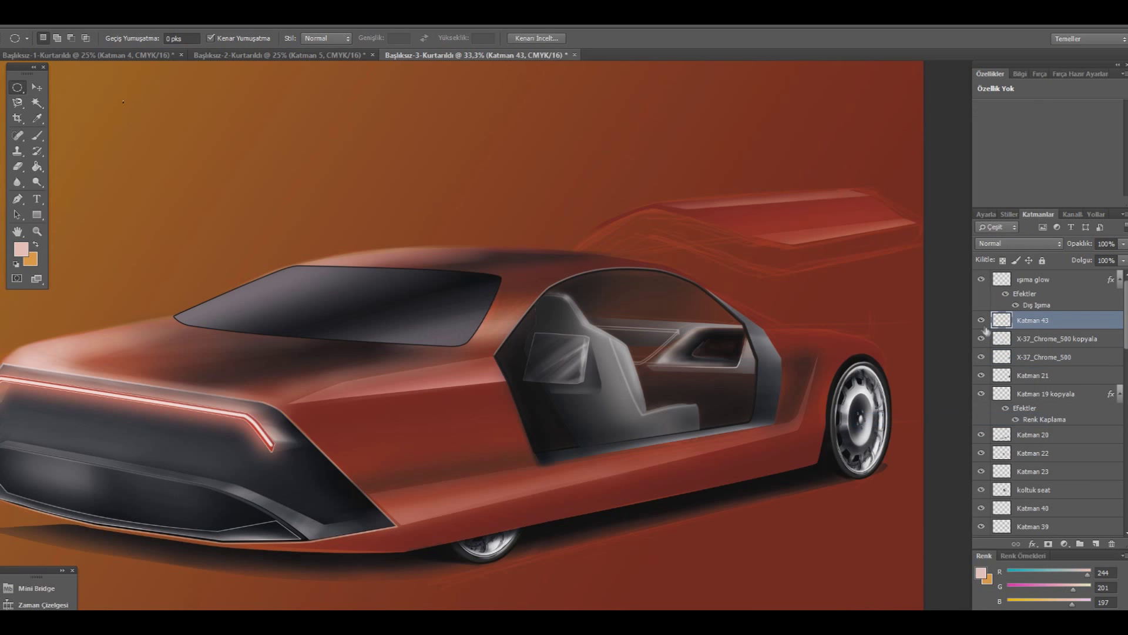
- Shift the red door glow slightly down and right with the Move tool
{"action": "left_click", "coordinate": [35, 87]}
{"action": "left_click_drag", "start_coordinate": [729, 237], "coordinate": [698, 267]}
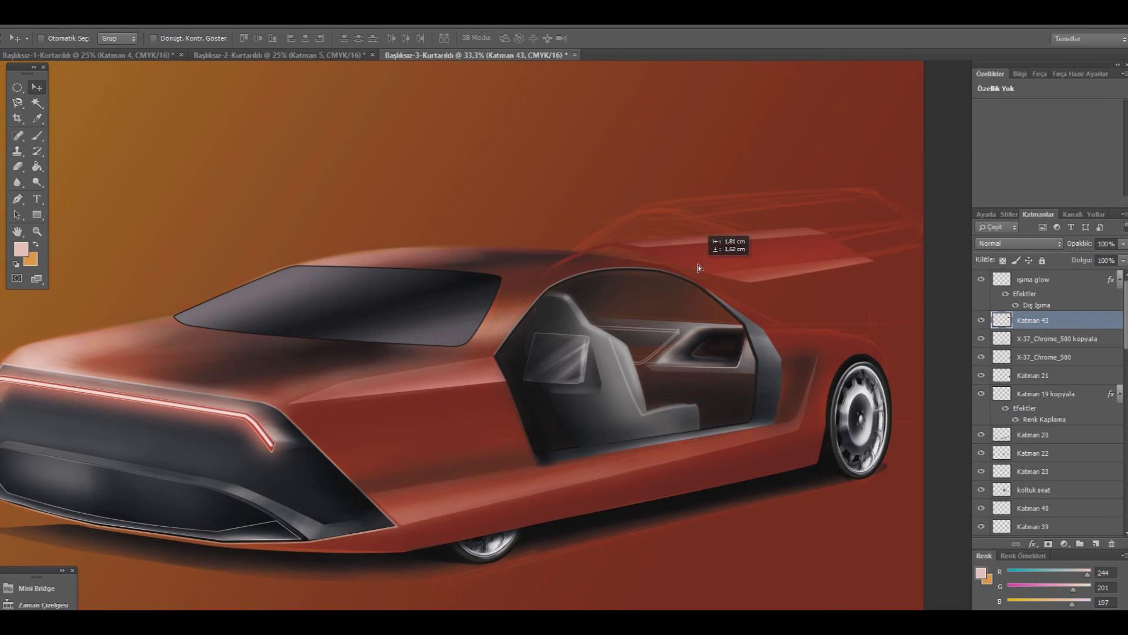
{"action": "left_click_drag", "start_coordinate": [698, 266], "coordinate": [700, 263]}
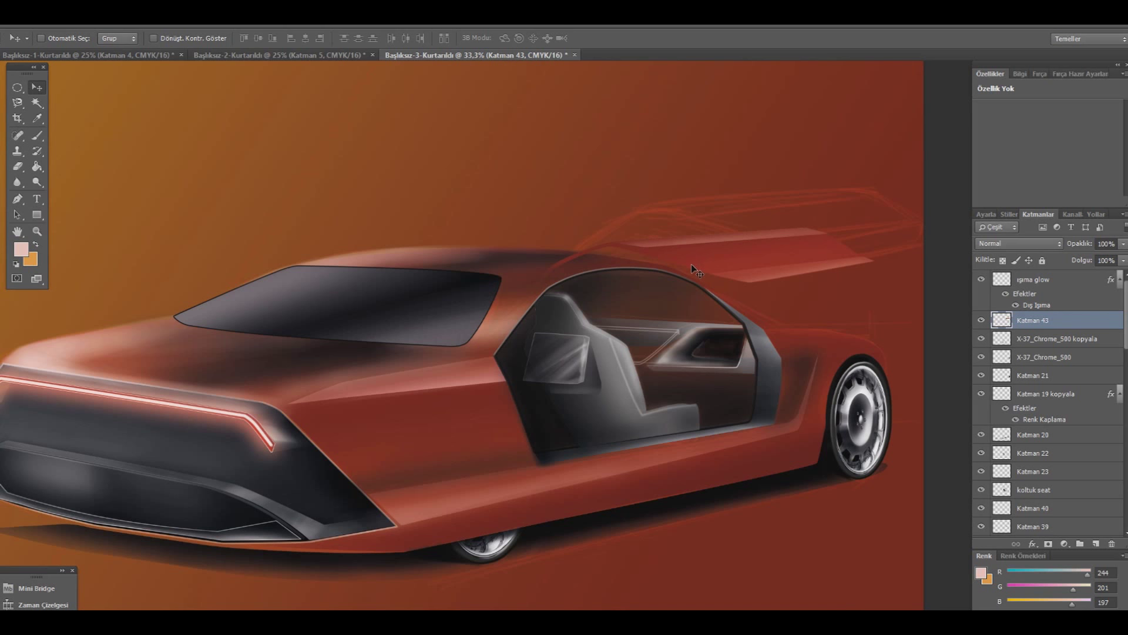
{"action": "left_click_drag", "start_coordinate": [691, 263], "coordinate": [703, 248]}
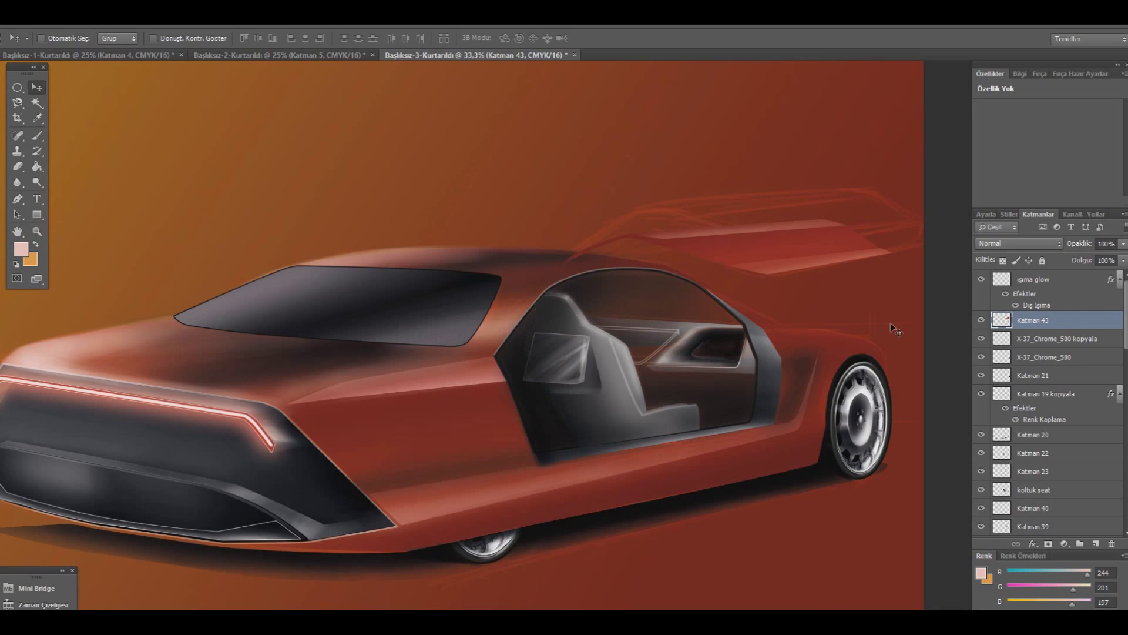
- Add a new layer and start a Pen path along the raised door's upper edge to its far corner
{"action": "left_click", "coordinate": [1096, 544]}
{"action": "key", "text": "p"}
{"action": "left_click", "coordinate": [661, 240]}
{"action": "left_click", "coordinate": [729, 265]}
{"action": "left_click", "coordinate": [891, 253]}
{"action": "left_click_drag", "start_coordinate": [890, 273], "coordinate": [882, 276]}
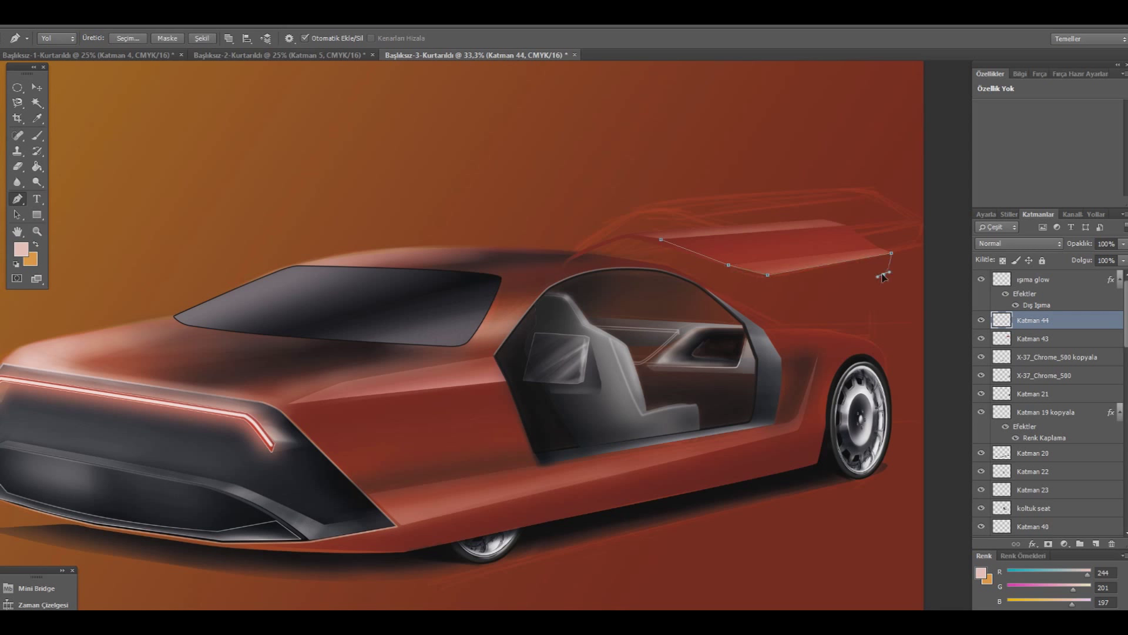
{"action": "left_click_drag", "start_coordinate": [887, 274], "coordinate": [891, 269]}
- Complete the door-edge path along the lower edge, past the hinge, down to the roof opening
{"action": "left_click_drag", "start_coordinate": [733, 285], "coordinate": [716, 279]}
{"action": "left_click", "coordinate": [653, 258]}
{"action": "left_click_drag", "start_coordinate": [651, 256], "coordinate": [656, 259]}
{"action": "left_click", "coordinate": [571, 259]}
{"action": "left_click", "coordinate": [547, 289]}
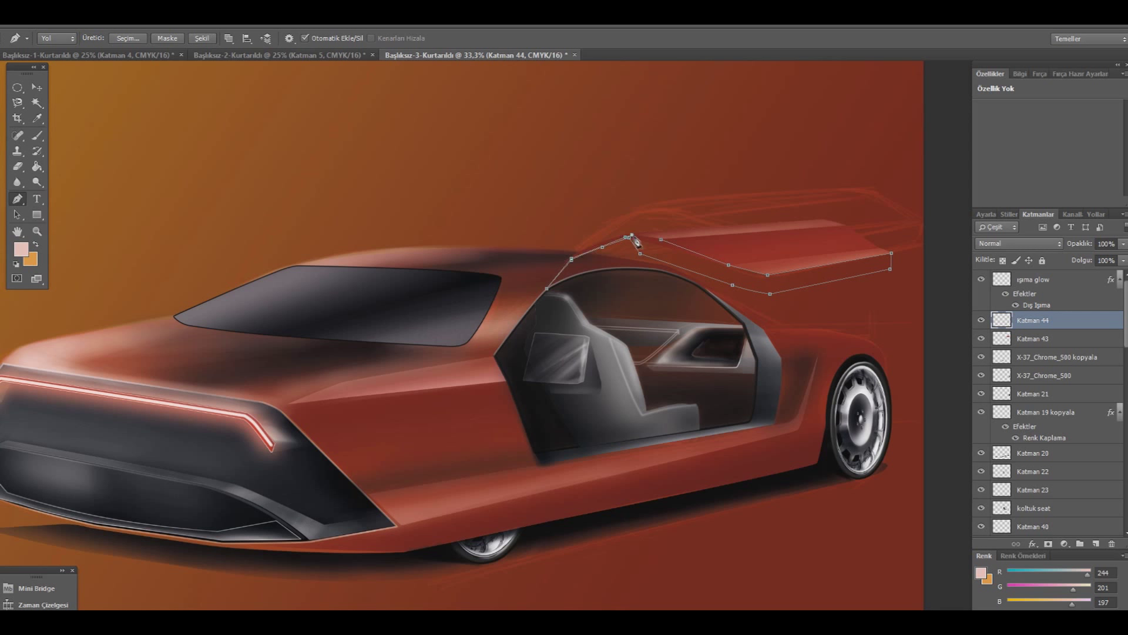
{"action": "left_click", "coordinate": [549, 206], "text": "ctrl"}
- Cancel the first selection attempt and refine the path's lower-edge curve and right-end anchor
{"action": "right_click", "coordinate": [624, 255]}
{"action": "left_click", "coordinate": [670, 312]}
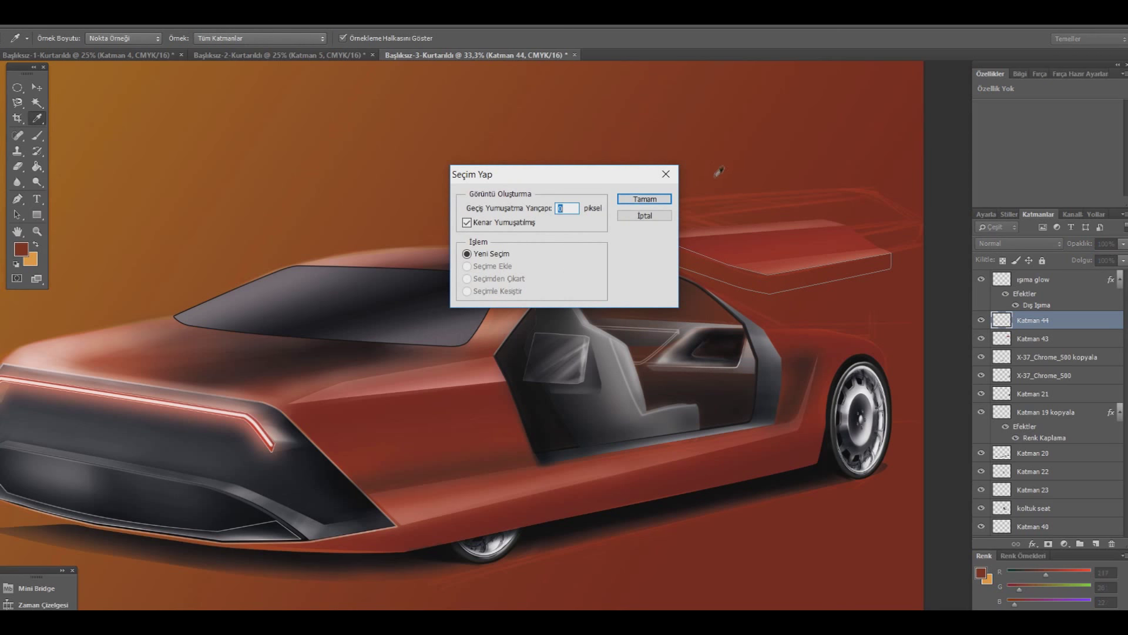
{"action": "left_click", "coordinate": [657, 215]}
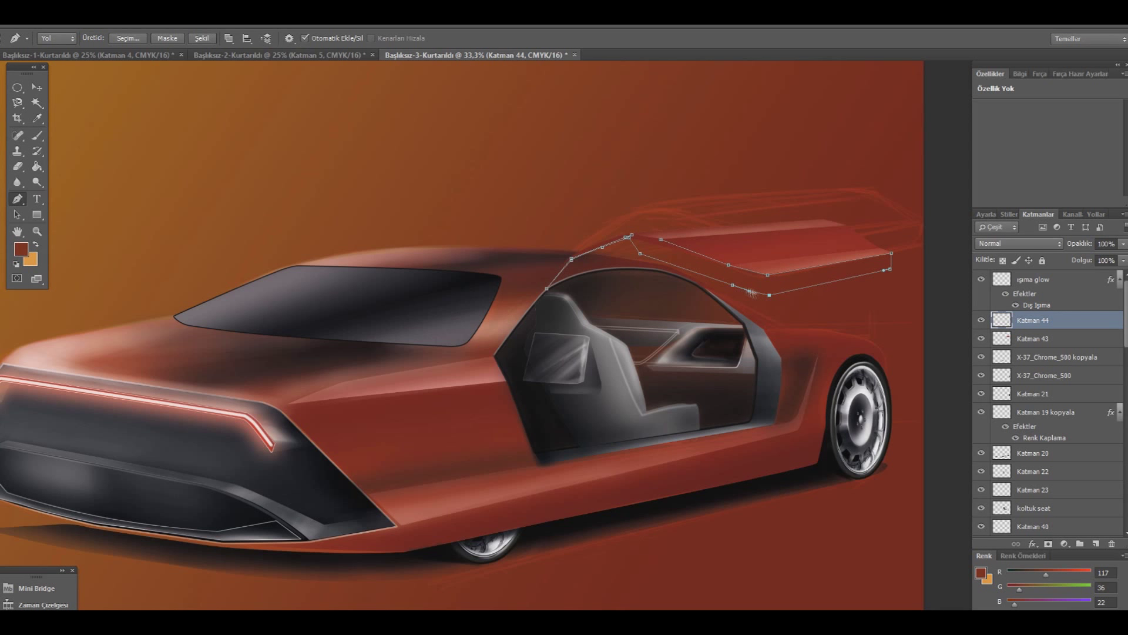
{"action": "left_click", "coordinate": [768, 295], "text": "alt"}
{"action": "left_click_drag", "start_coordinate": [734, 288], "coordinate": [765, 298]}
{"action": "left_click_drag", "start_coordinate": [891, 271], "coordinate": [893, 274]}
- Convert the finished door-edge path into a selection
{"action": "key", "text": "Escape"}
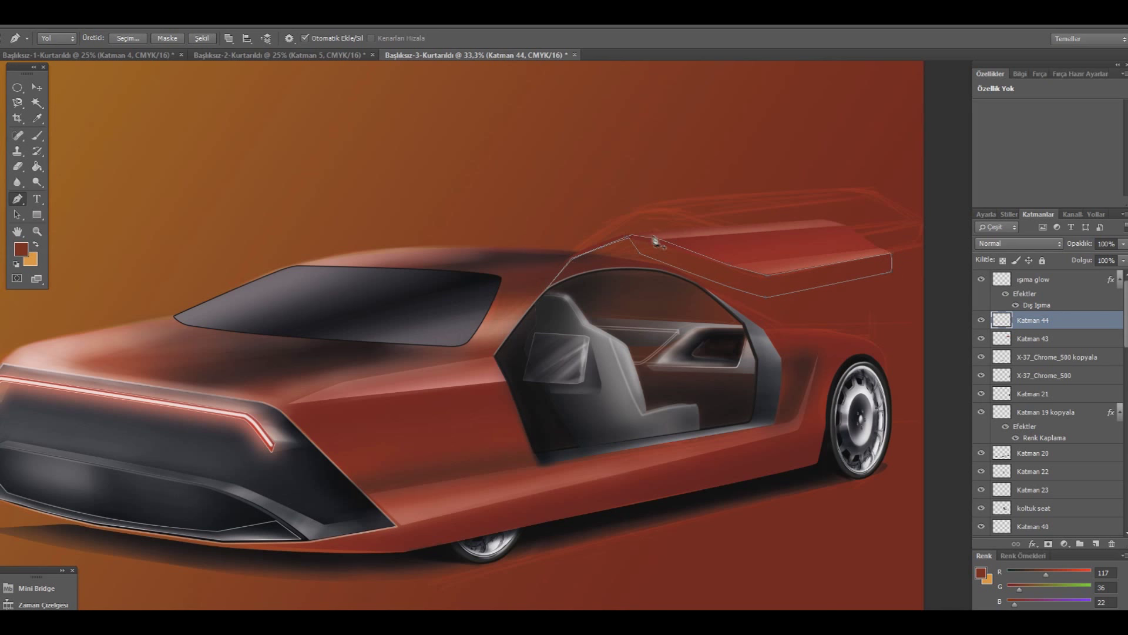
{"action": "right_click", "coordinate": [655, 241]}
{"action": "left_click", "coordinate": [688, 289]}
{"action": "key", "text": "Return"}
- Fill the door-edge selection with dark grey using the Paint Bucket
{"action": "left_click", "coordinate": [21, 249]}
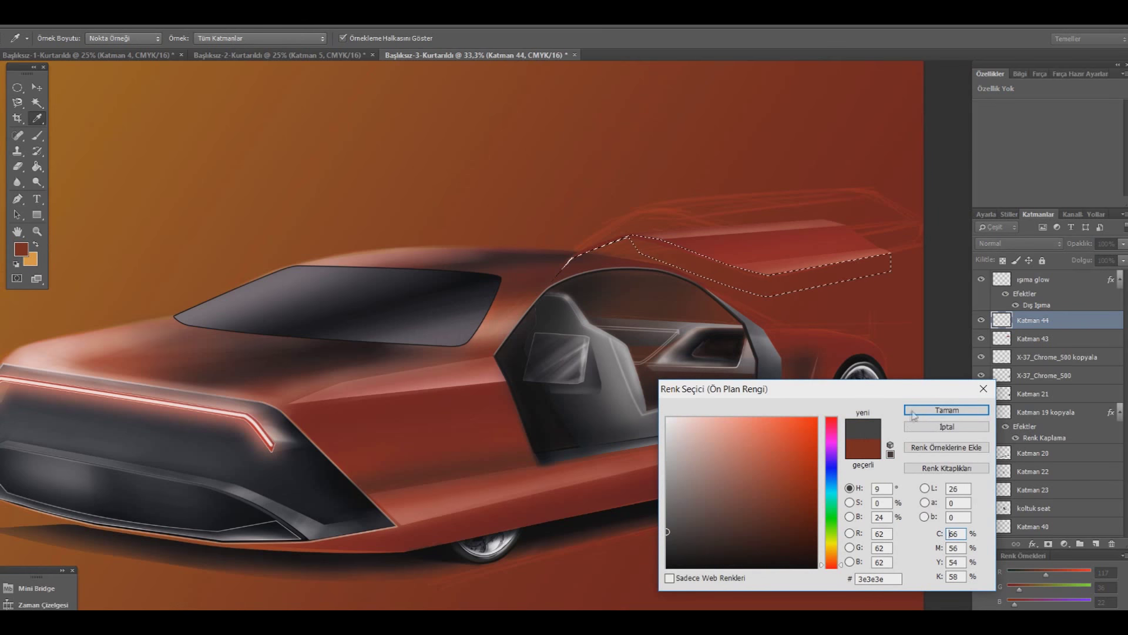
{"action": "left_click", "coordinate": [914, 409]}
{"action": "key", "text": "g"}
{"action": "left_click", "coordinate": [770, 289]}
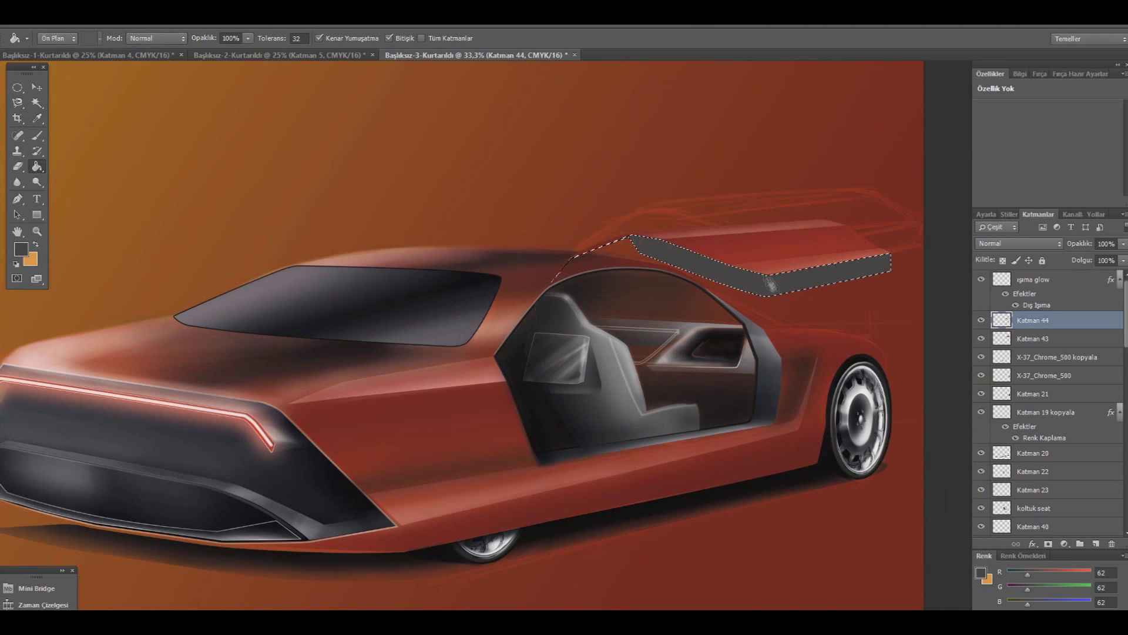
- Set near-black as foreground, add a new layer, and choose a soft round brush
{"action": "key", "text": "i"}
{"action": "left_click", "coordinate": [21, 249]}
{"action": "left_click", "coordinate": [668, 560]}
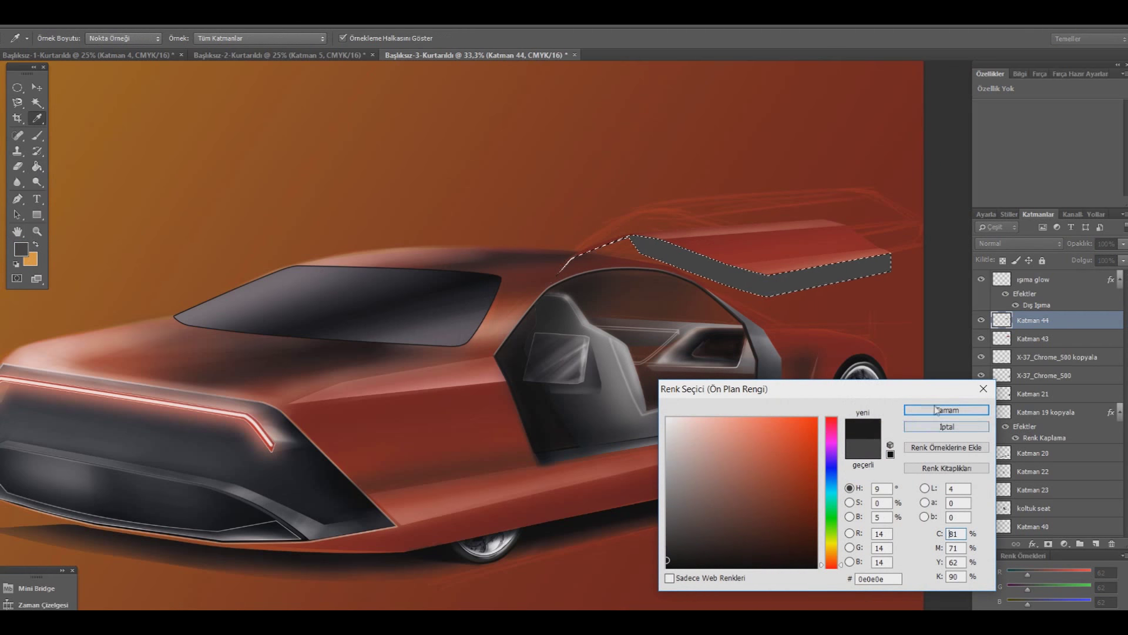
{"action": "left_click", "coordinate": [935, 410]}
{"action": "key", "text": "g"}
{"action": "left_click", "coordinate": [1096, 543]}
{"action": "left_click", "coordinate": [37, 136]}
{"action": "left_click", "coordinate": [57, 38]}
{"action": "double_click", "coordinate": [77, 77]}
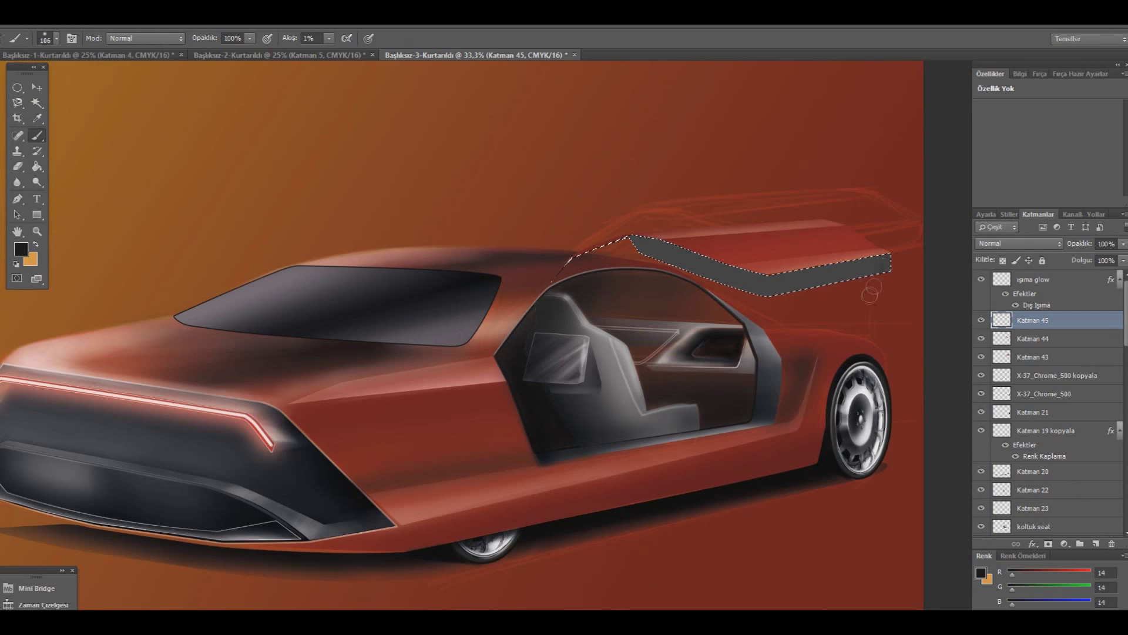
- Airbrush pure black with the soft brush enlarged to 170 px
{"action": "left_click", "coordinate": [22, 249]}
{"action": "left_click", "coordinate": [668, 573]}
{"action": "left_click", "coordinate": [945, 406]}
{"action": "left_click", "coordinate": [330, 39]}
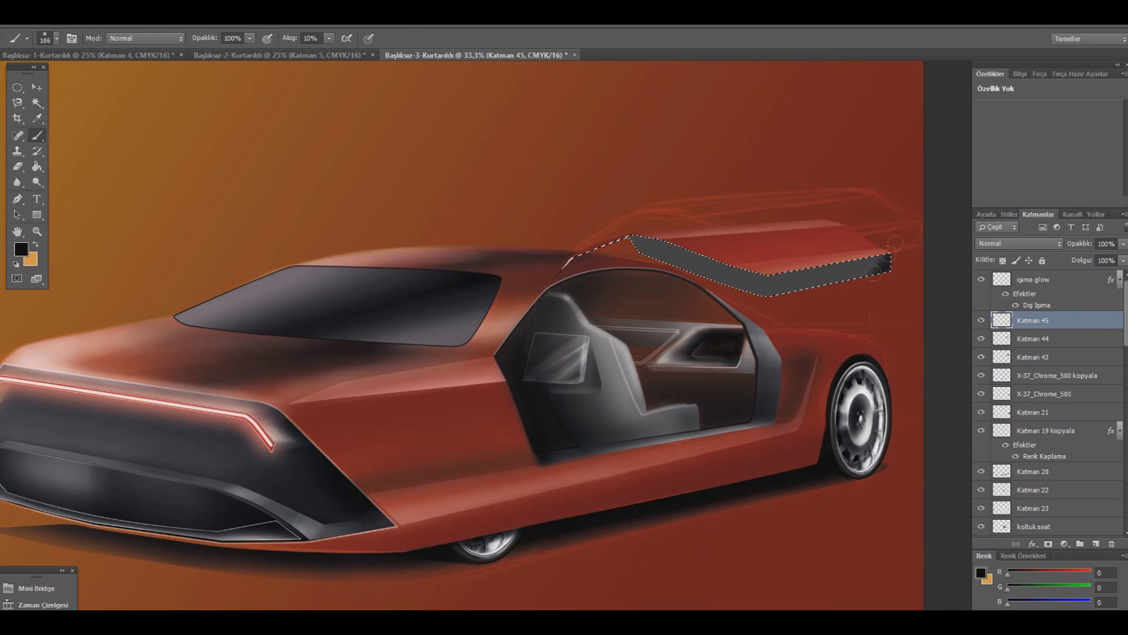
{"action": "left_click", "coordinate": [56, 38]}
{"action": "left_click_drag", "start_coordinate": [80, 75], "coordinate": [88, 76]}
{"action": "left_click", "coordinate": [325, 47]}
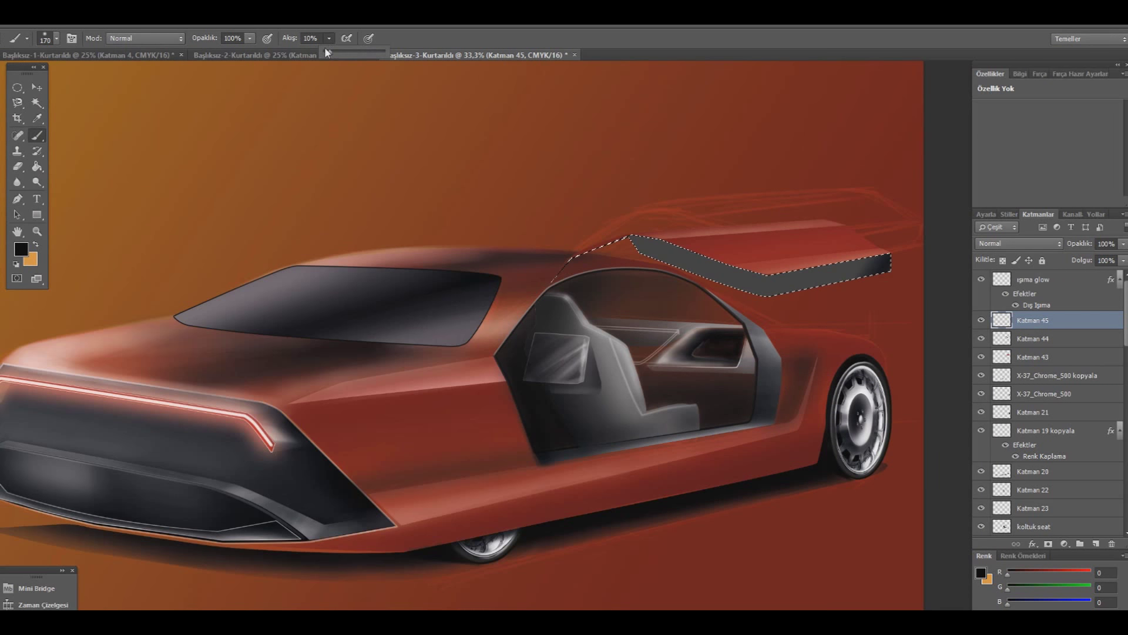
{"action": "left_click", "coordinate": [330, 39]}
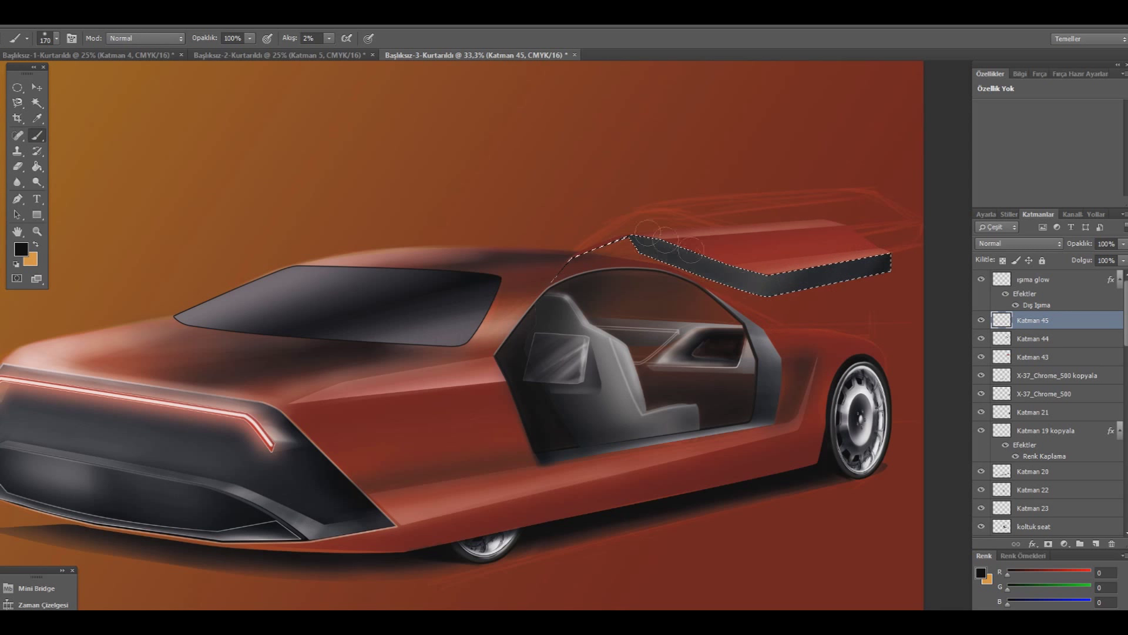
- Add light-grey shading with a 64 px brush, then deselect the door edge
{"action": "left_click", "coordinate": [21, 249]}
{"action": "left_click", "coordinate": [666, 422]}
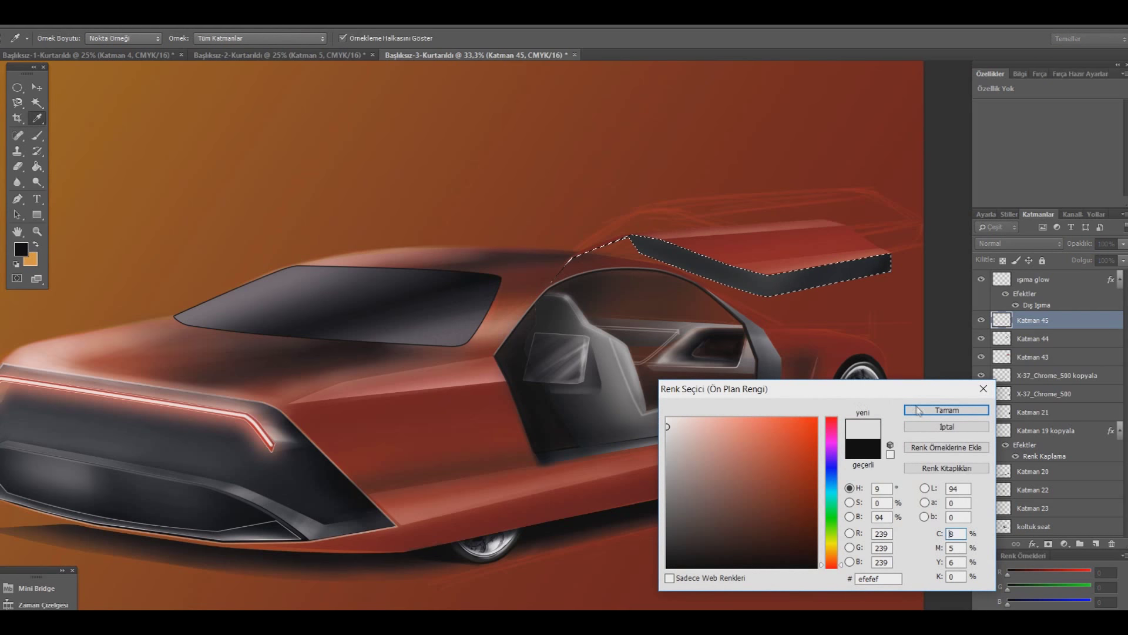
{"action": "left_click", "coordinate": [947, 409]}
{"action": "left_click", "coordinate": [56, 39]}
{"action": "left_click_drag", "start_coordinate": [126, 61], "coordinate": [94, 61]}
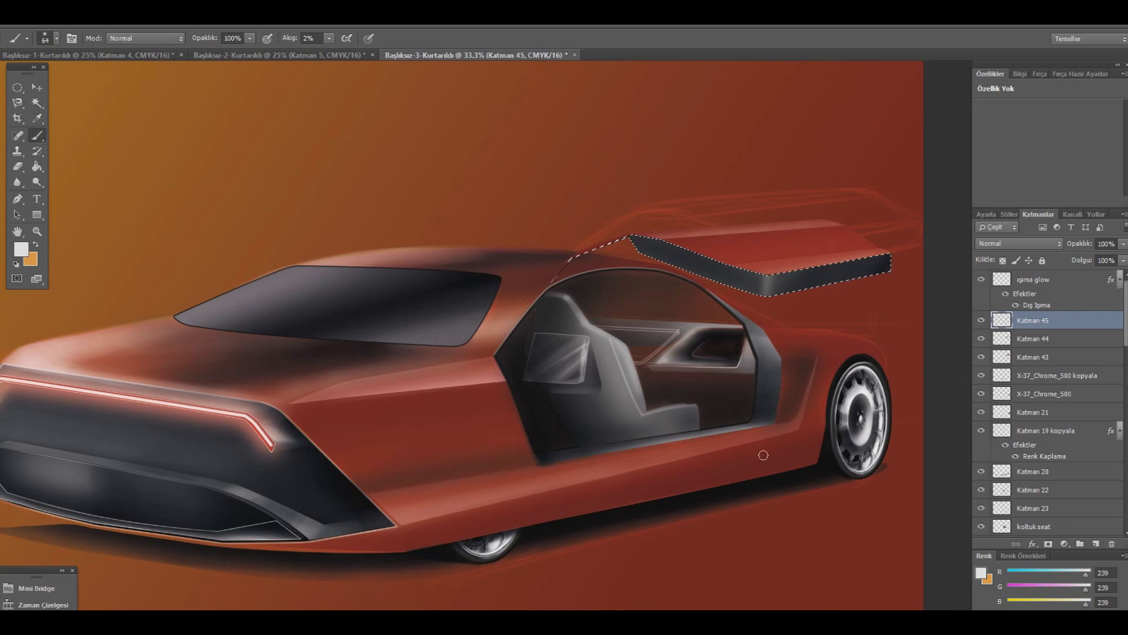
{"action": "left_click", "coordinate": [21, 249]}
{"action": "left_click", "coordinate": [667, 563]}
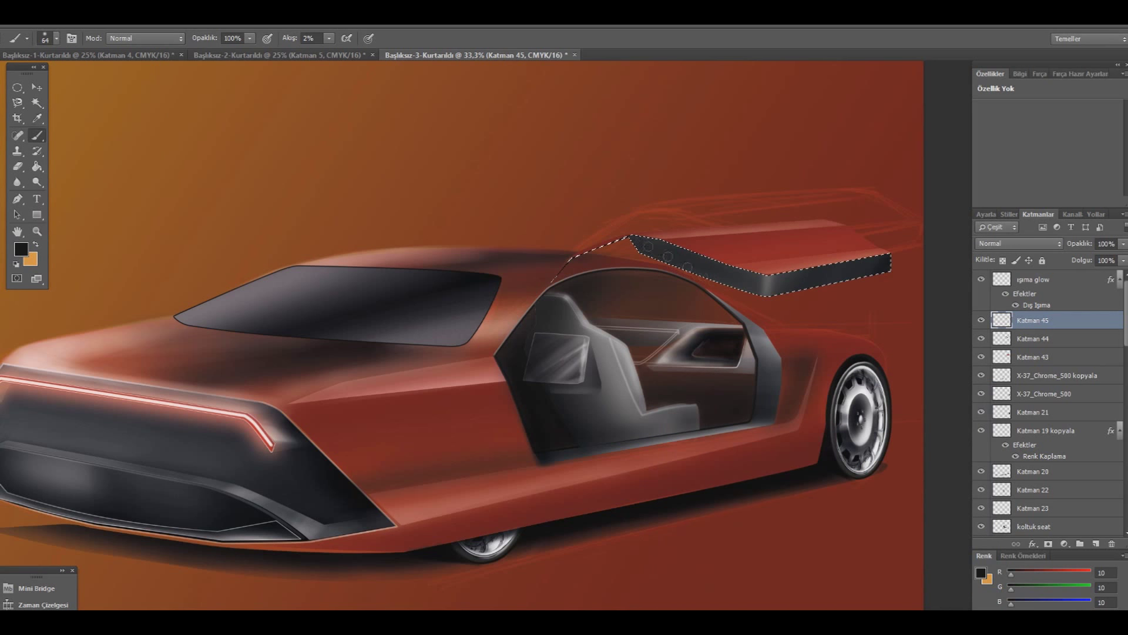
{"action": "key", "text": "ctrl+d"}
{"action": "key", "text": "m"}
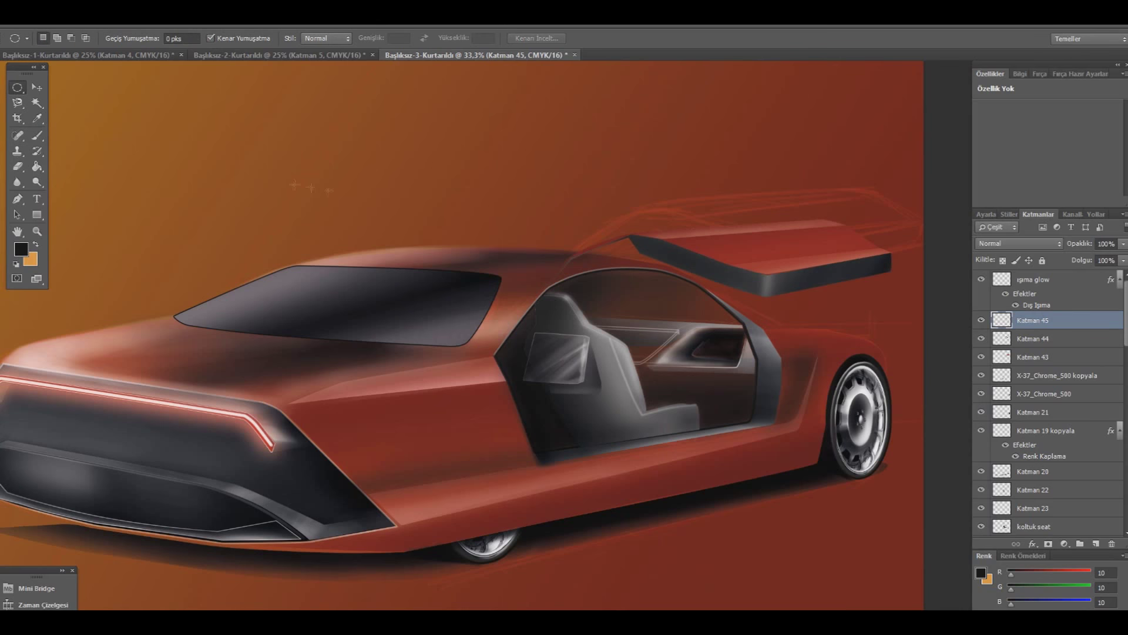
- Add a new layer and pen-trace a curved path along the door opening's edge
{"action": "left_click", "coordinate": [1096, 544]}
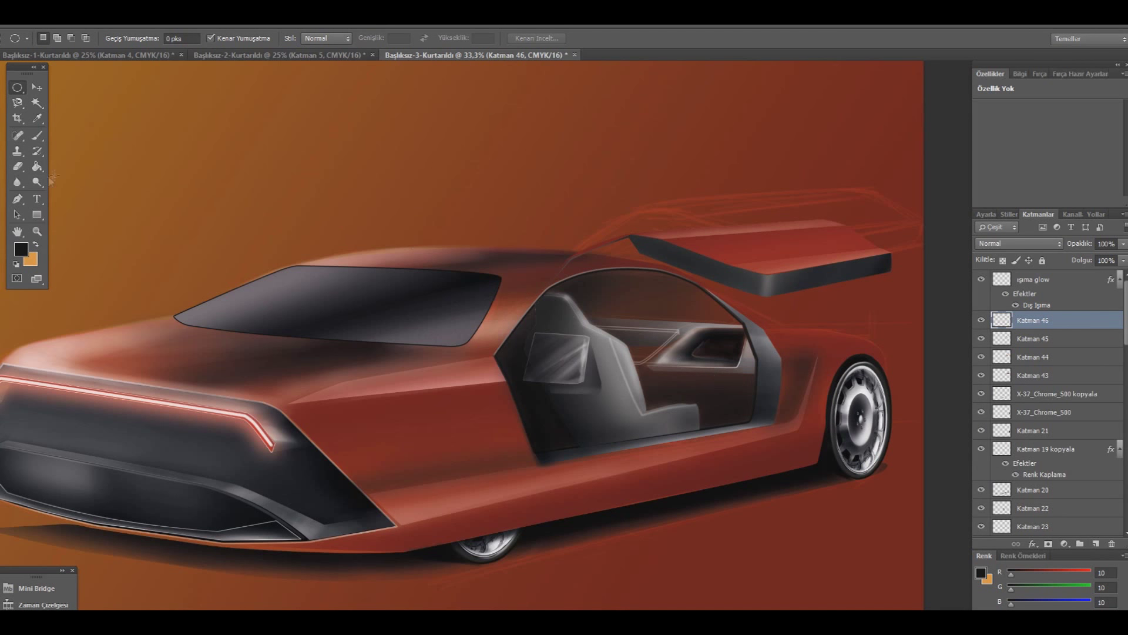
{"action": "left_click", "coordinate": [18, 198]}
{"action": "left_click", "coordinate": [548, 286]}
{"action": "left_click_drag", "start_coordinate": [611, 271], "coordinate": [614, 275]}
{"action": "left_click", "coordinate": [585, 274]}
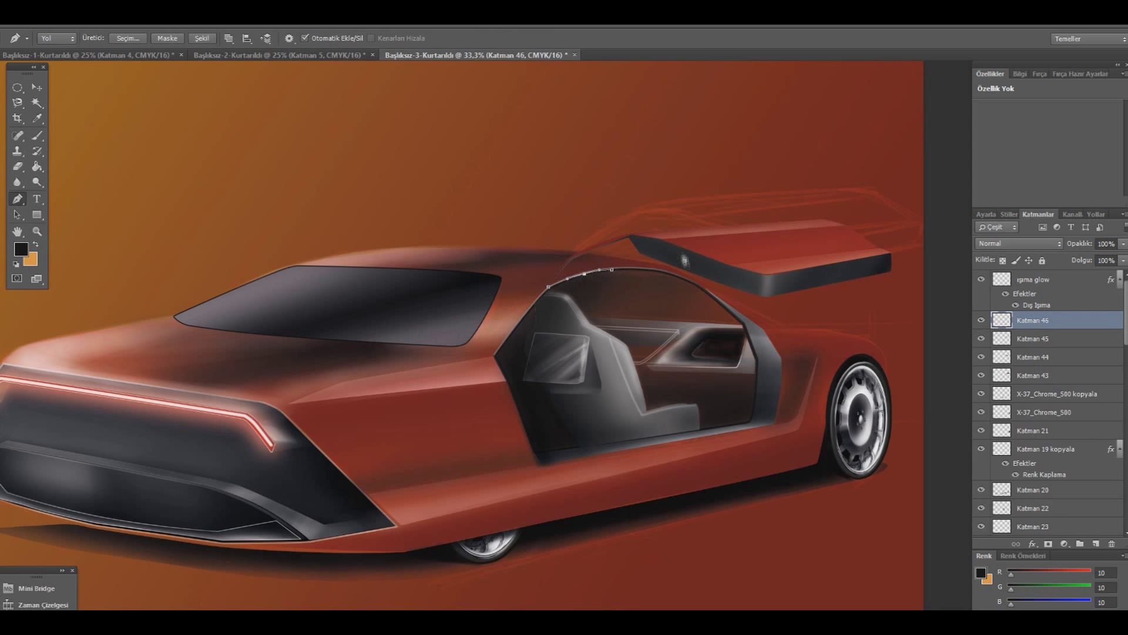
{"action": "left_click", "coordinate": [655, 268]}
{"action": "left_click_drag", "start_coordinate": [636, 272], "coordinate": [634, 273]}
- Close the roof-edge path and turn it into a selection with no feathering
{"action": "left_click", "coordinate": [642, 255]}
{"action": "left_click", "coordinate": [574, 258]}
{"action": "left_click", "coordinate": [552, 286]}
{"action": "right_click", "coordinate": [580, 203]}
{"action": "left_click", "coordinate": [594, 247]}
{"action": "left_click", "coordinate": [644, 199]}
- Set a 7% flow brush, add a highlight layer, and choose colour dedede
{"action": "left_click", "coordinate": [36, 135]}
{"action": "left_click_drag", "start_coordinate": [328, 38], "coordinate": [332, 47]}
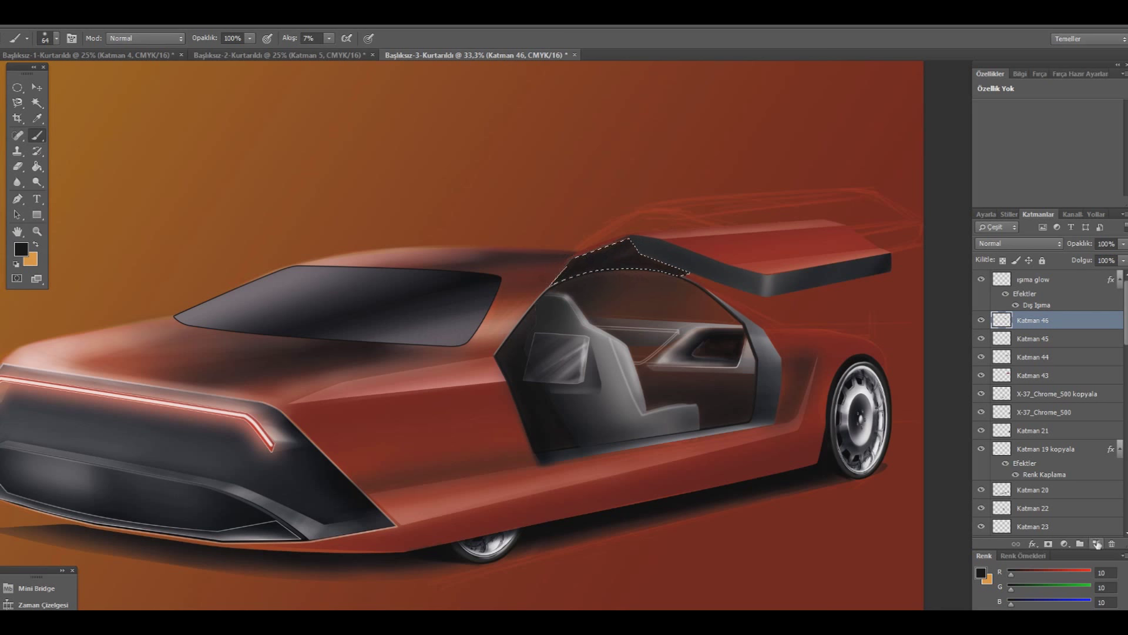
{"action": "left_click", "coordinate": [1096, 544]}
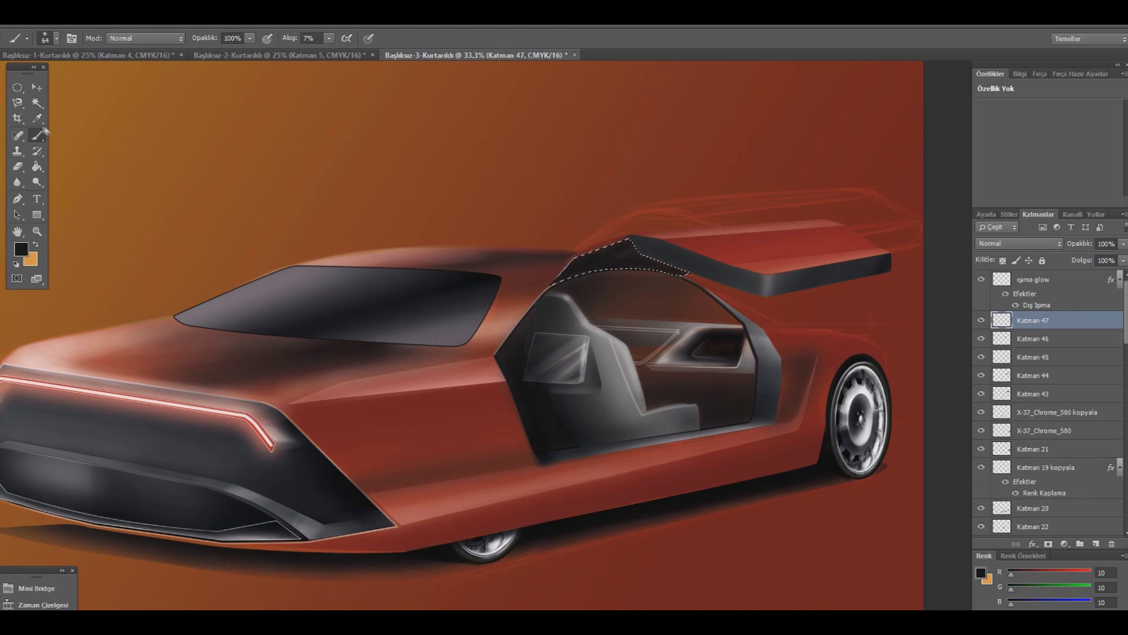
{"action": "left_click", "coordinate": [18, 251]}
{"action": "type", "text": "dedede"}
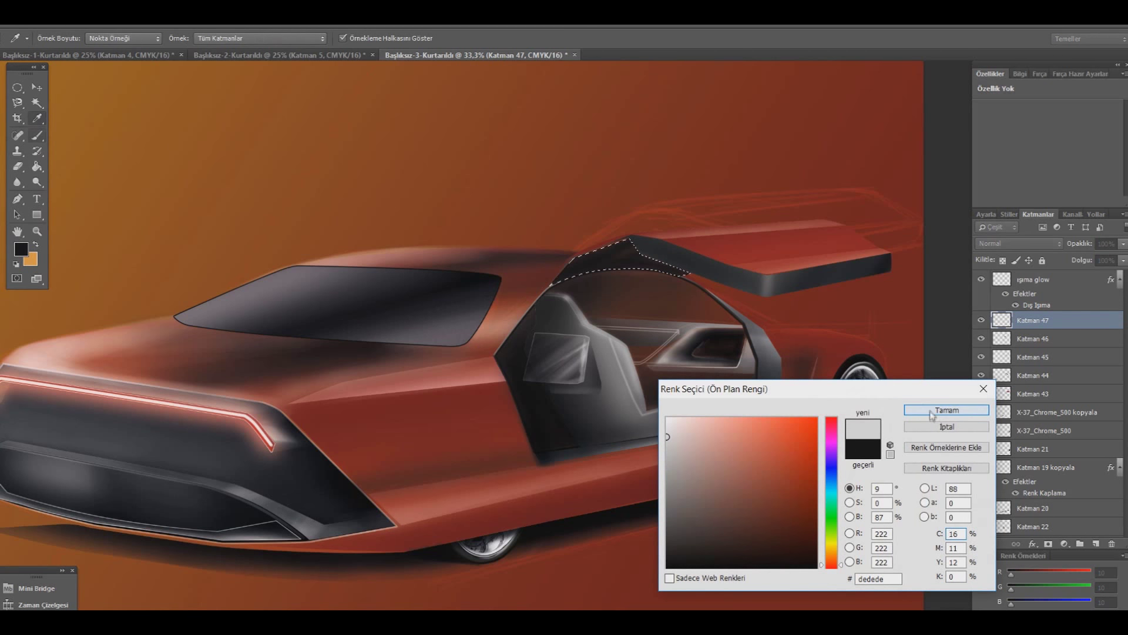
{"action": "left_click", "coordinate": [943, 406]}
- Paint the roof-edge highlight with a 15 px low-flow brush
{"action": "left_click", "coordinate": [57, 38]}
{"action": "left_click", "coordinate": [122, 118]}
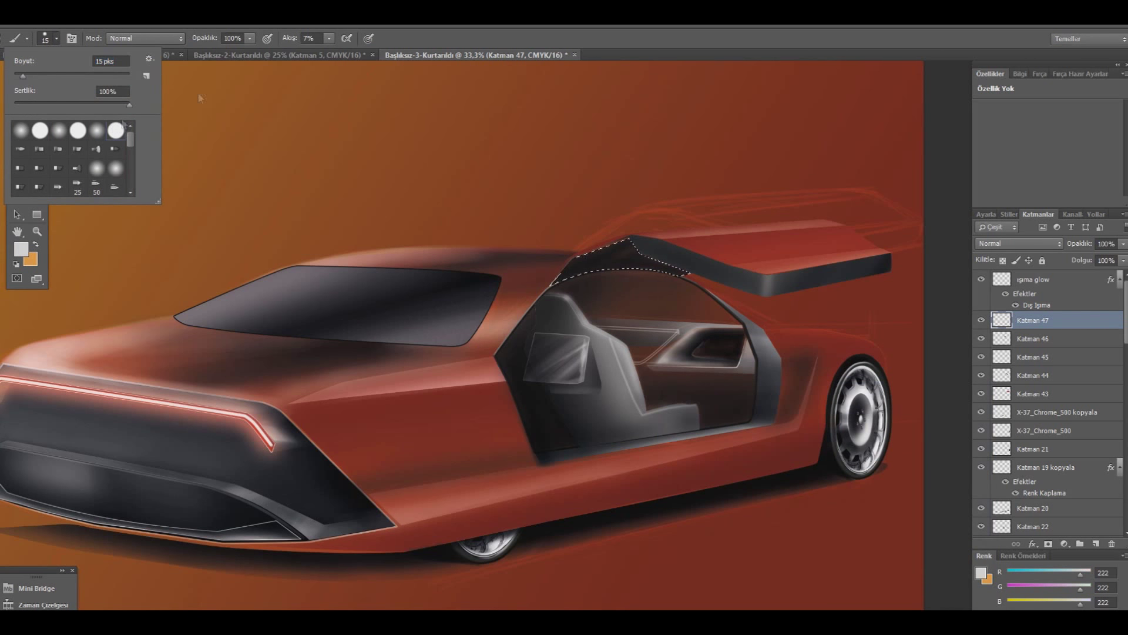
{"action": "left_click", "coordinate": [330, 38]}
{"action": "left_click", "coordinate": [618, 258]}
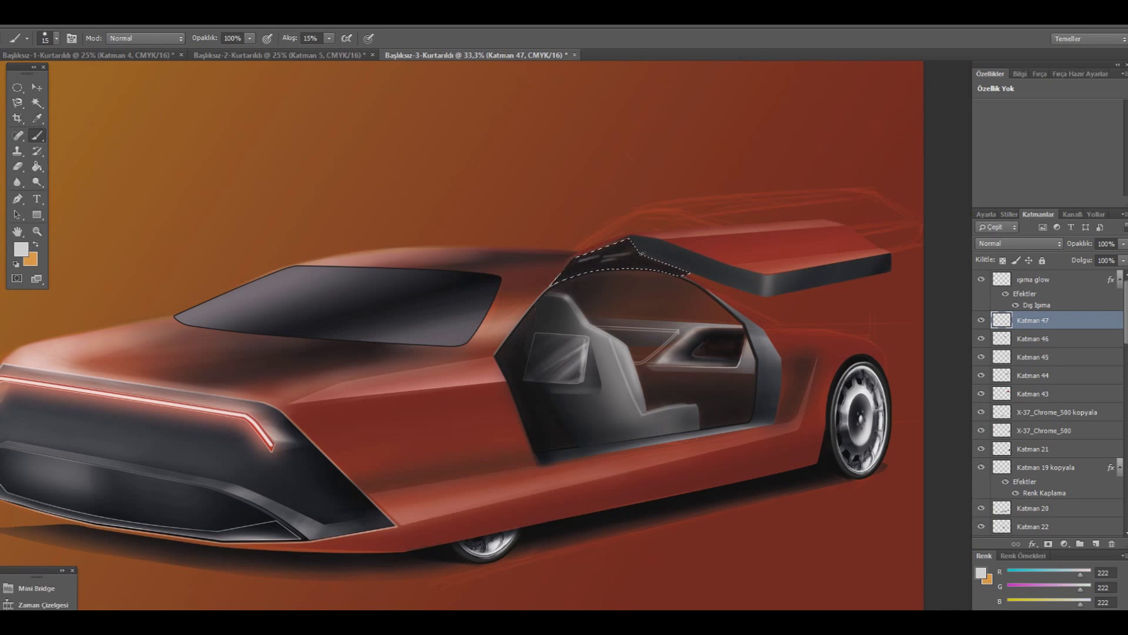
{"action": "left_click", "coordinate": [329, 38]}
{"action": "left_click", "coordinate": [614, 284]}
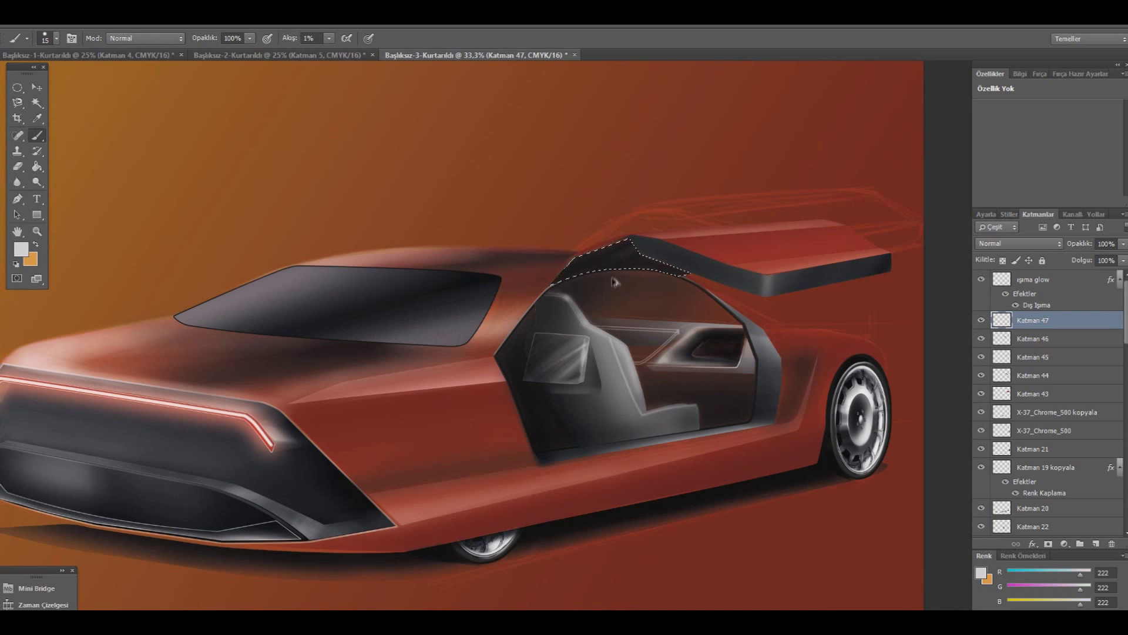
{"action": "left_click", "coordinate": [328, 38]}
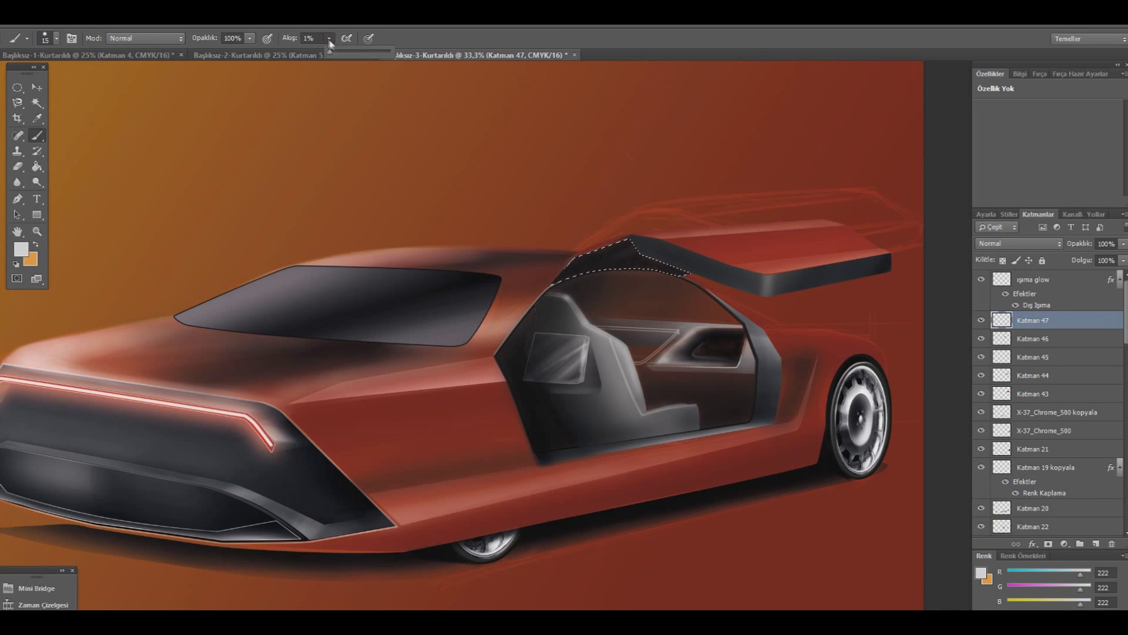
{"action": "left_click", "coordinate": [57, 39]}
{"action": "key", "text": "Return"}
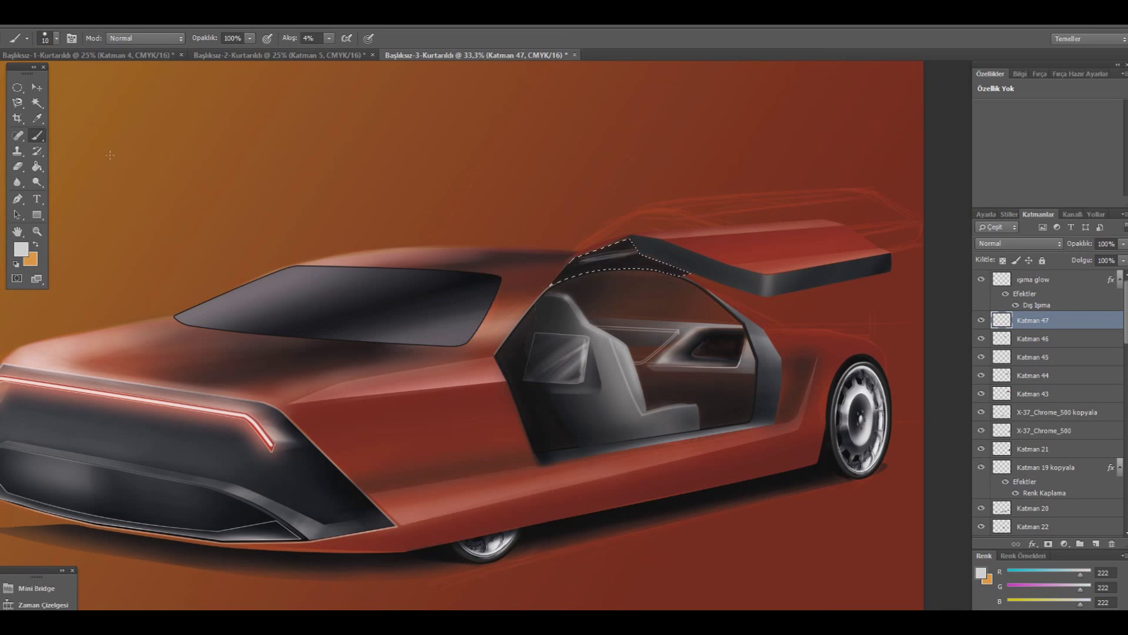
- Undo the extra layer, enlarge the brush to 116 px, and deselect the roof edge
{"action": "left_click", "coordinate": [1097, 544]}
{"action": "key", "text": "ctrl+z"}
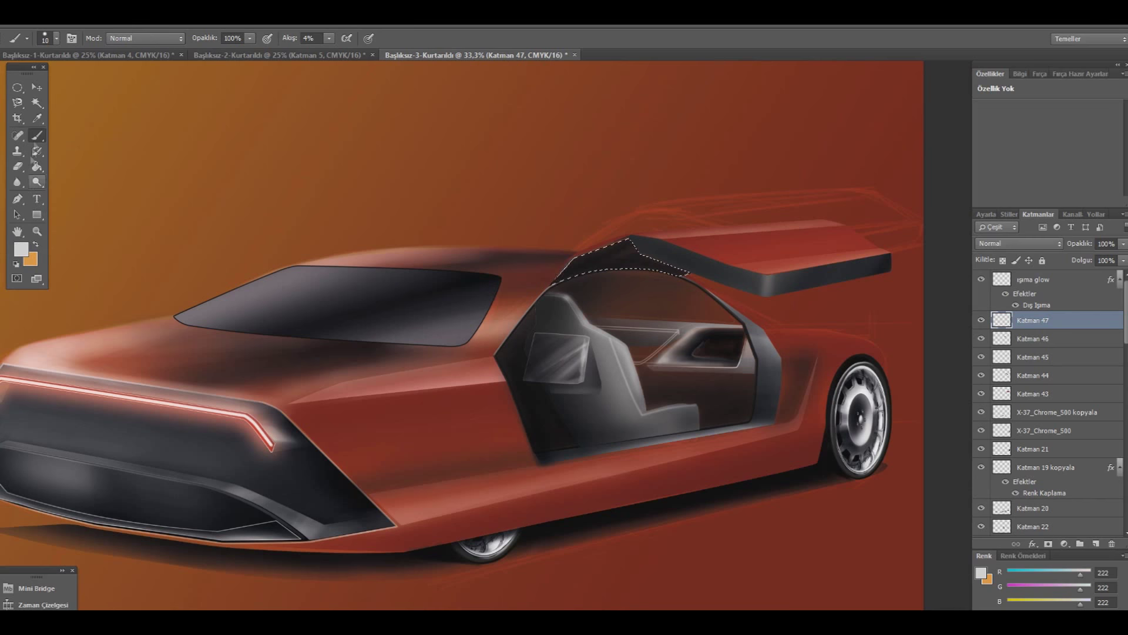
{"action": "left_click", "coordinate": [56, 39]}
{"action": "left_click", "coordinate": [335, 54]}
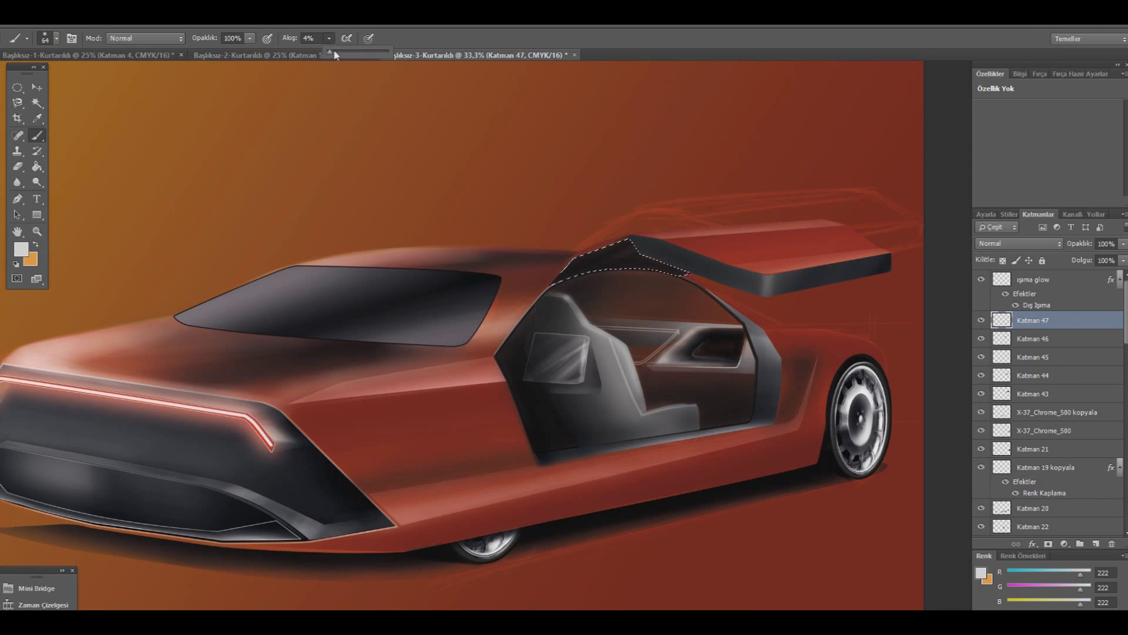
{"action": "left_click", "coordinate": [55, 39]}
{"action": "left_click_drag", "start_coordinate": [94, 61], "coordinate": [118, 60]}
{"action": "left_click", "coordinate": [590, 251]}
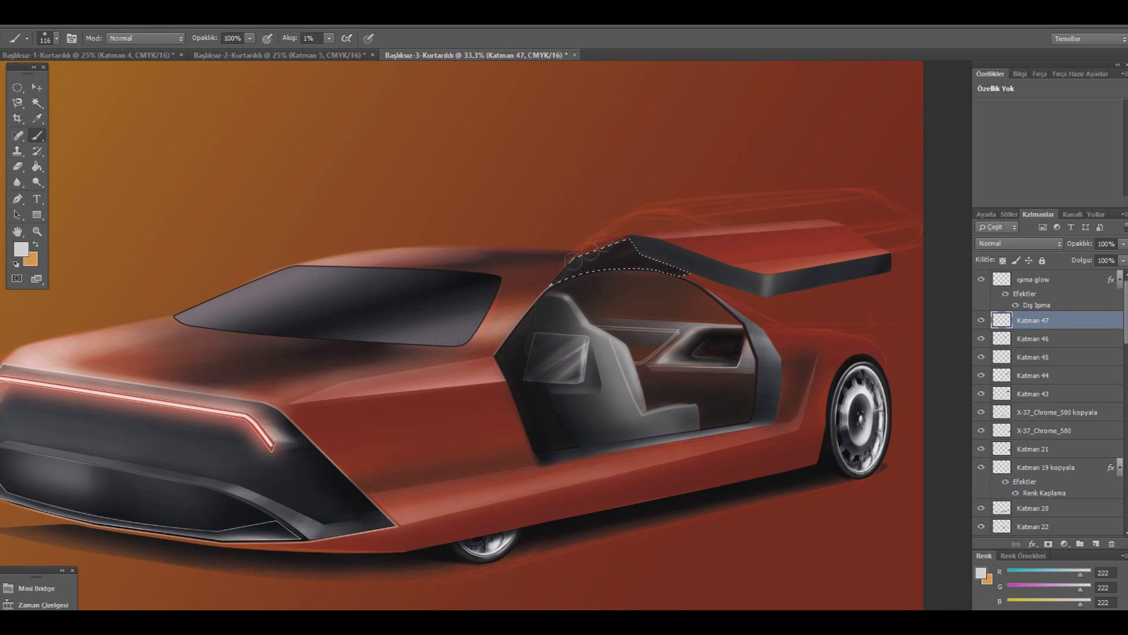
{"action": "key", "text": "ctrl+d"}
{"action": "key", "text": "m"}
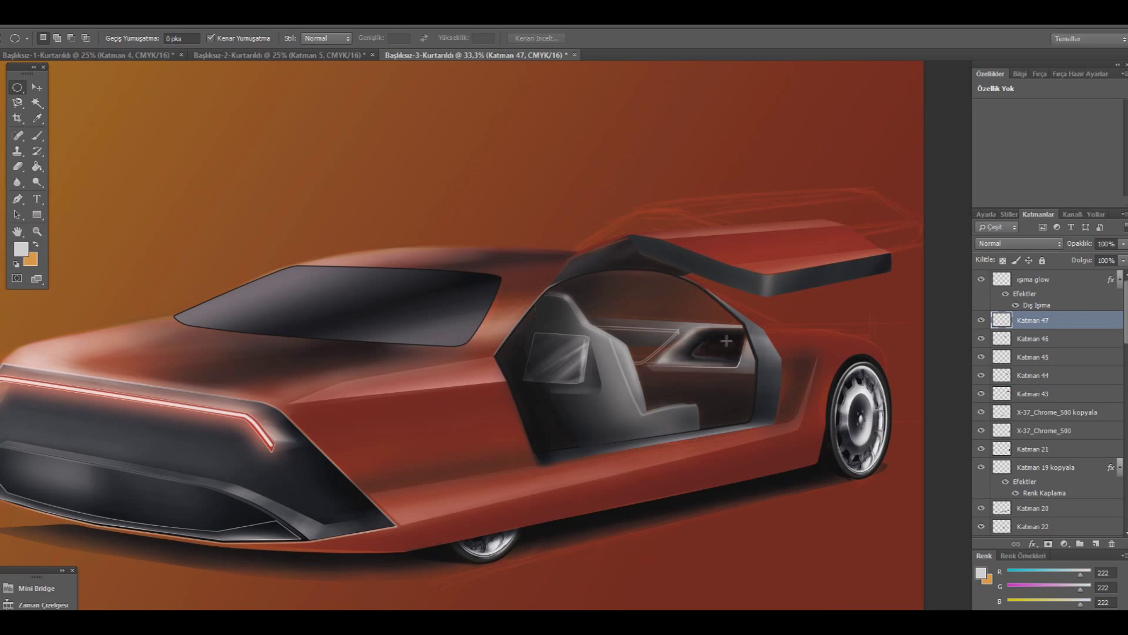
{"action": "scroll", "coordinate": [991, 475], "scroll_direction": "down", "scroll_amount": 10}
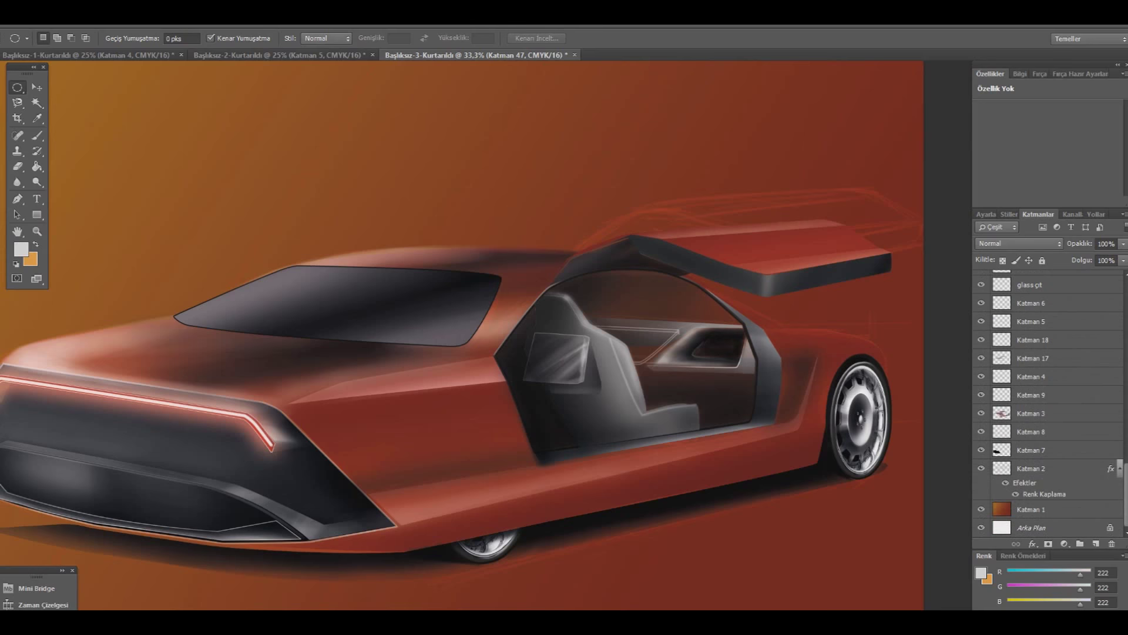
- Erase the faint red streaks right of the raised door on Katman 2 with a large 15%-flow eraser
{"action": "left_click", "coordinate": [981, 469]}
{"action": "left_click", "coordinate": [982, 468]}
{"action": "left_click", "coordinate": [1034, 471]}
{"action": "key", "text": "e"}
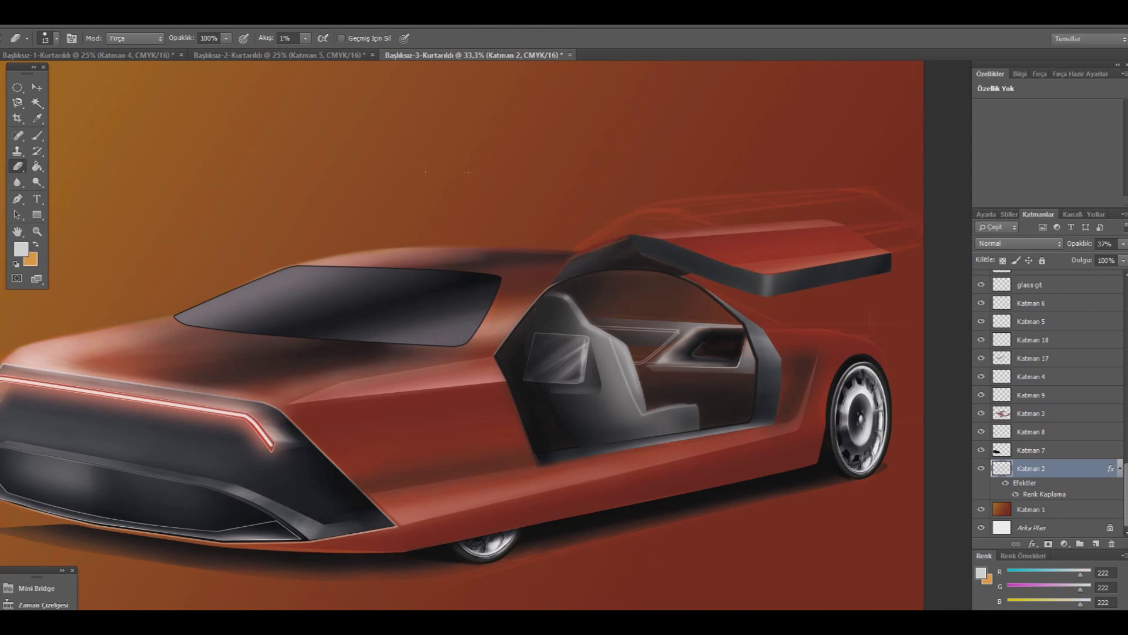
{"action": "left_click", "coordinate": [56, 38]}
{"action": "left_click_drag", "start_coordinate": [22, 76], "coordinate": [78, 76]}
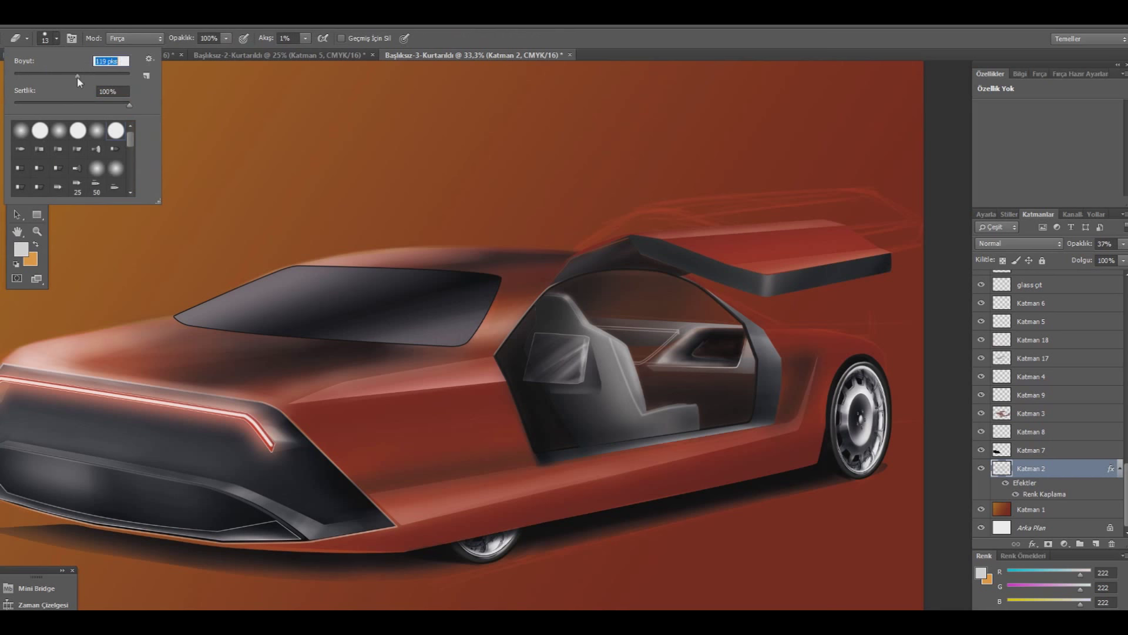
{"action": "left_click_drag", "start_coordinate": [306, 38], "coordinate": [313, 52]}
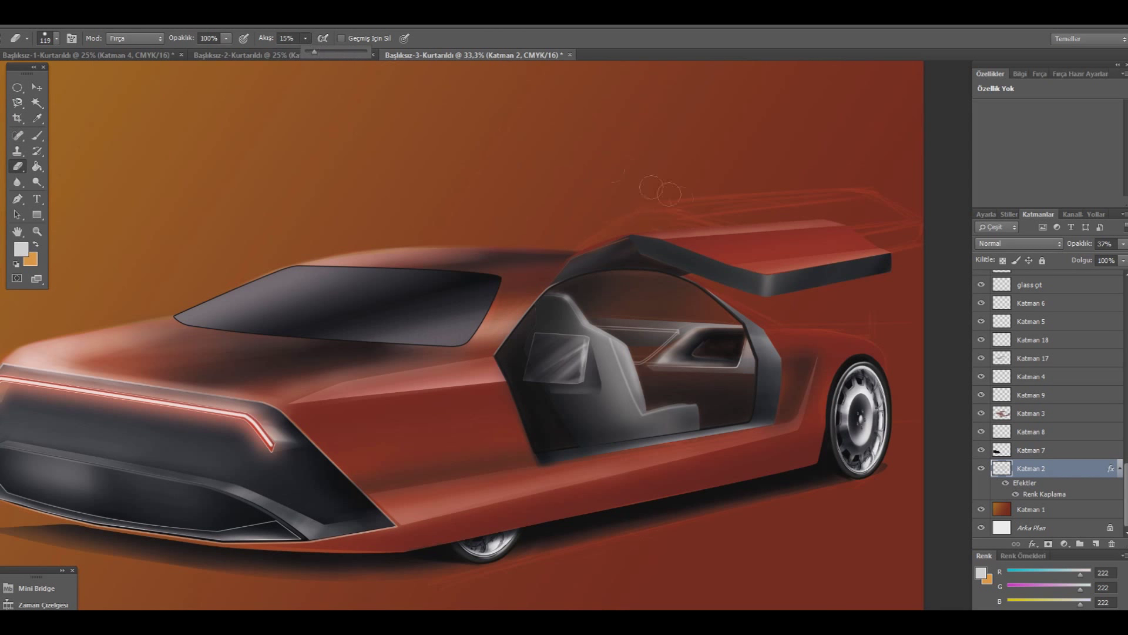
{"action": "left_click_drag", "start_coordinate": [847, 192], "coordinate": [918, 245]}
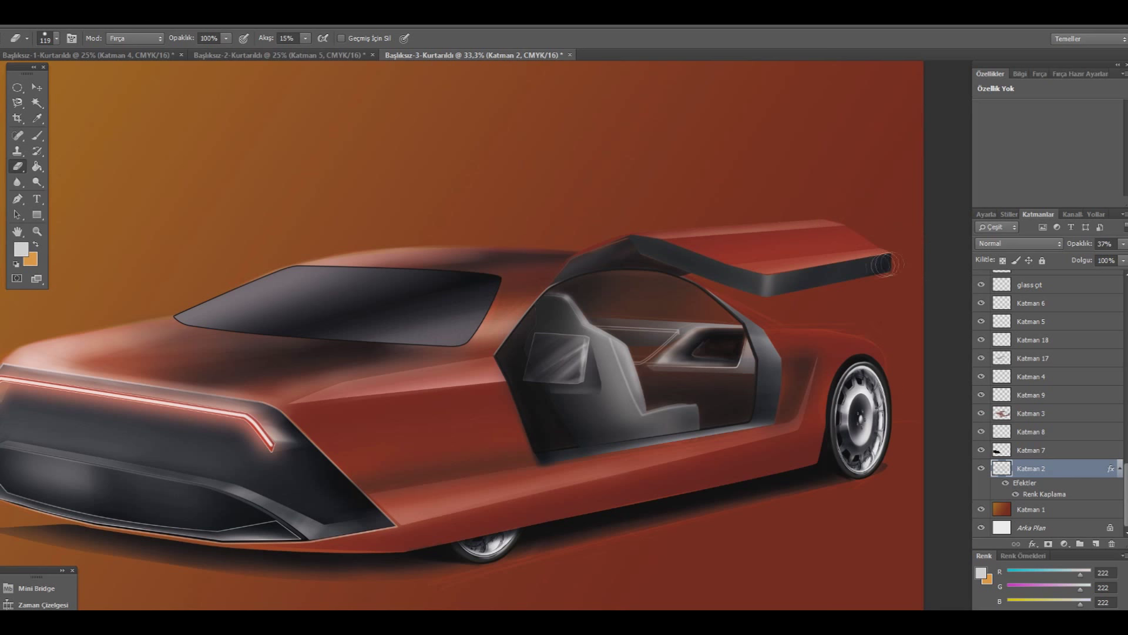
- Zoom out, check layer contents, and add a new layer above Katman 6
{"action": "key", "text": "ctrl+minus"}
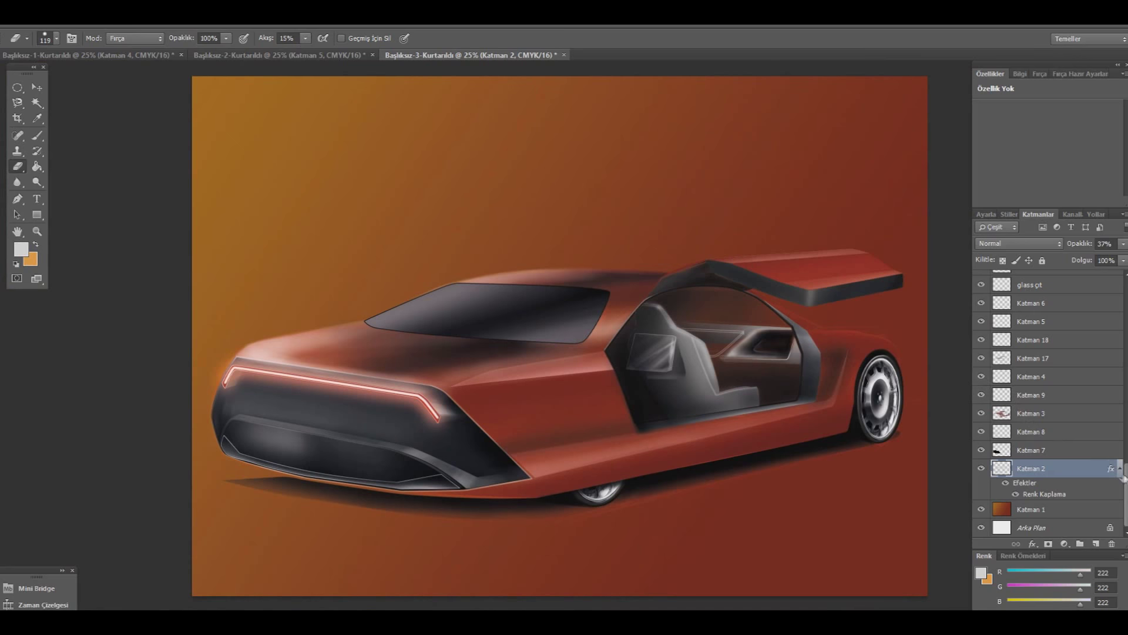
{"action": "scroll", "coordinate": [1124, 477], "scroll_direction": "up", "scroll_amount": 5}
{"action": "left_click", "coordinate": [981, 407]}
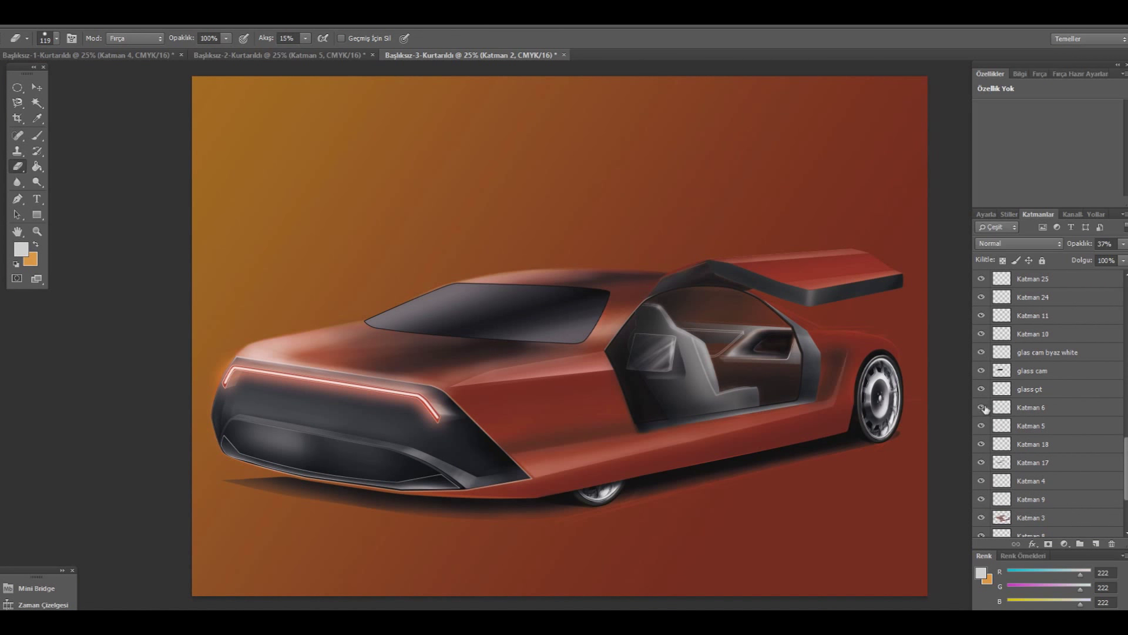
{"action": "left_click", "coordinate": [980, 334]}
{"action": "left_click", "coordinate": [1040, 407]}
{"action": "left_click", "coordinate": [1097, 544]}
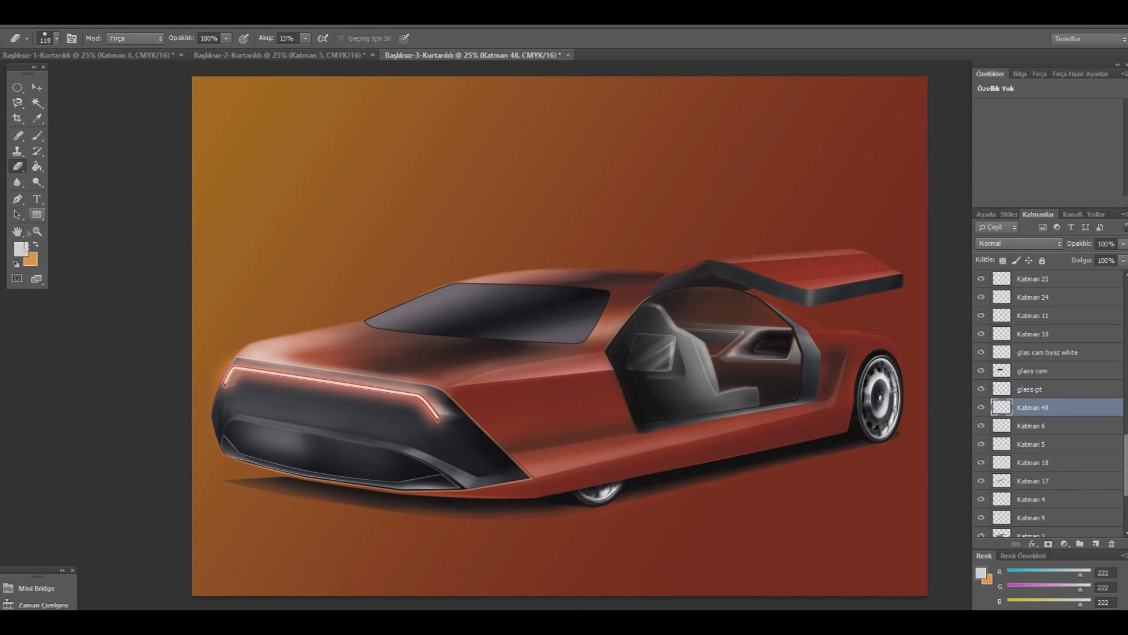
- Airbrush soft black shading beside the door pillar with a 160 px brush
{"action": "left_click", "coordinate": [20, 249]}
{"action": "left_click_drag", "start_coordinate": [676, 558], "coordinate": [648, 564]}
{"action": "key", "text": "Return"}
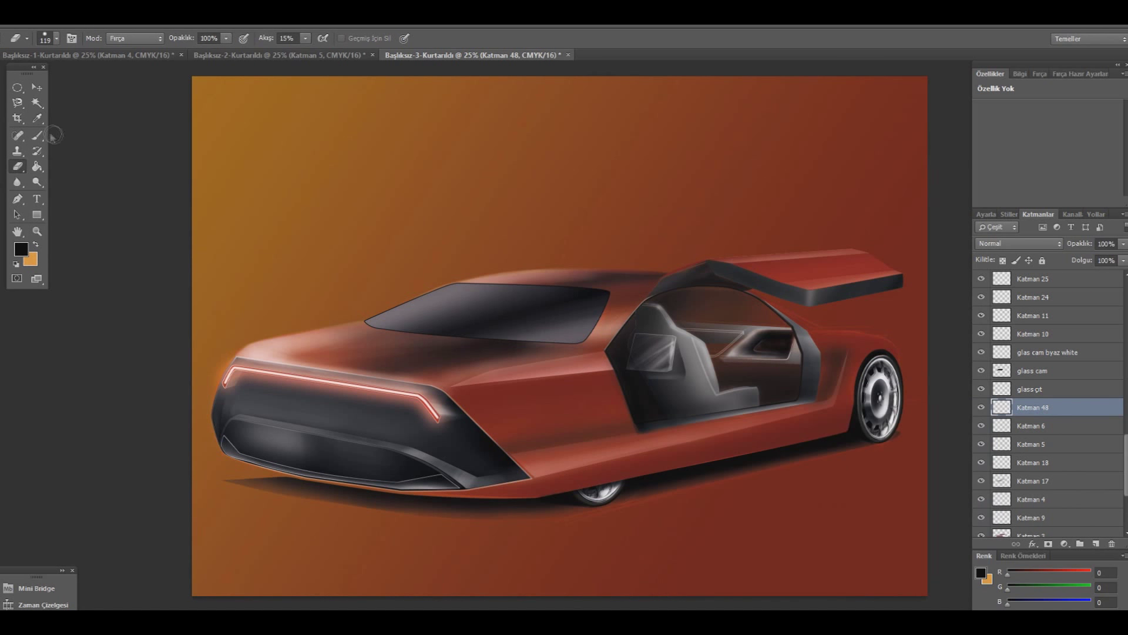
{"action": "left_click", "coordinate": [37, 135]}
{"action": "left_click", "coordinate": [52, 38]}
{"action": "left_click_drag", "start_coordinate": [76, 76], "coordinate": [89, 75]}
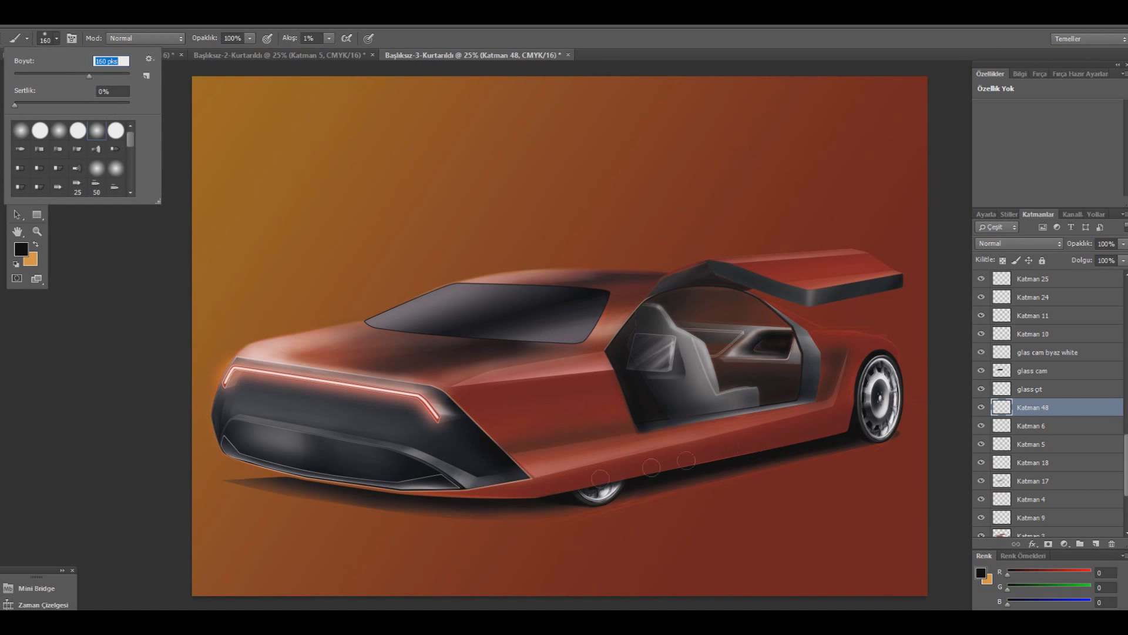
{"action": "key", "text": "Return"}
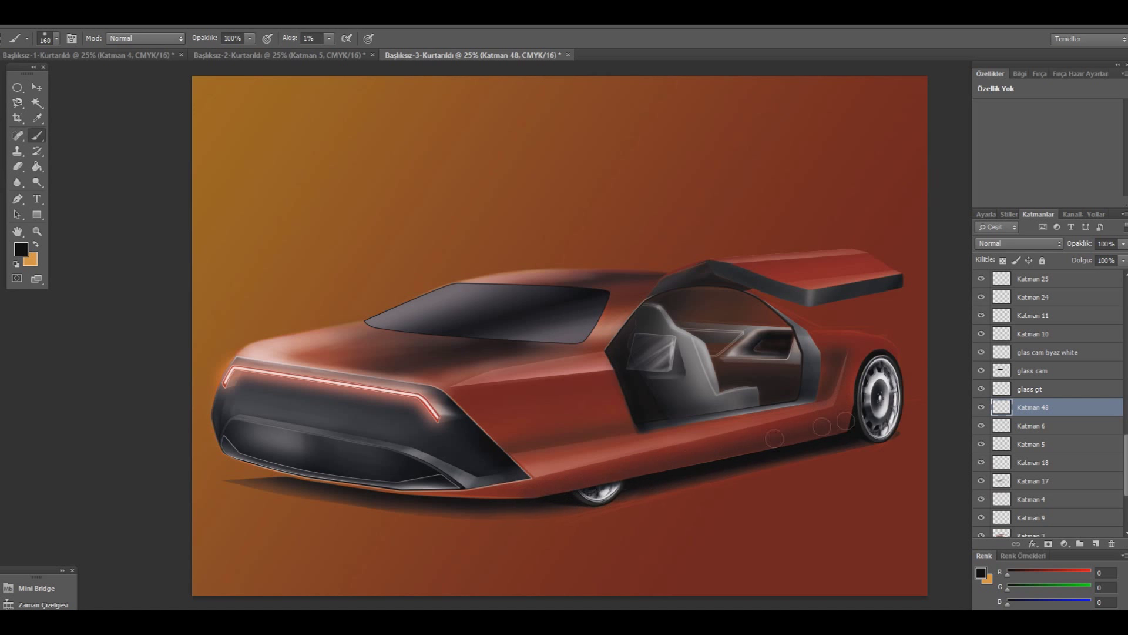
{"action": "left_click_drag", "start_coordinate": [822, 358], "coordinate": [826, 389]}
{"action": "key", "text": "e"}
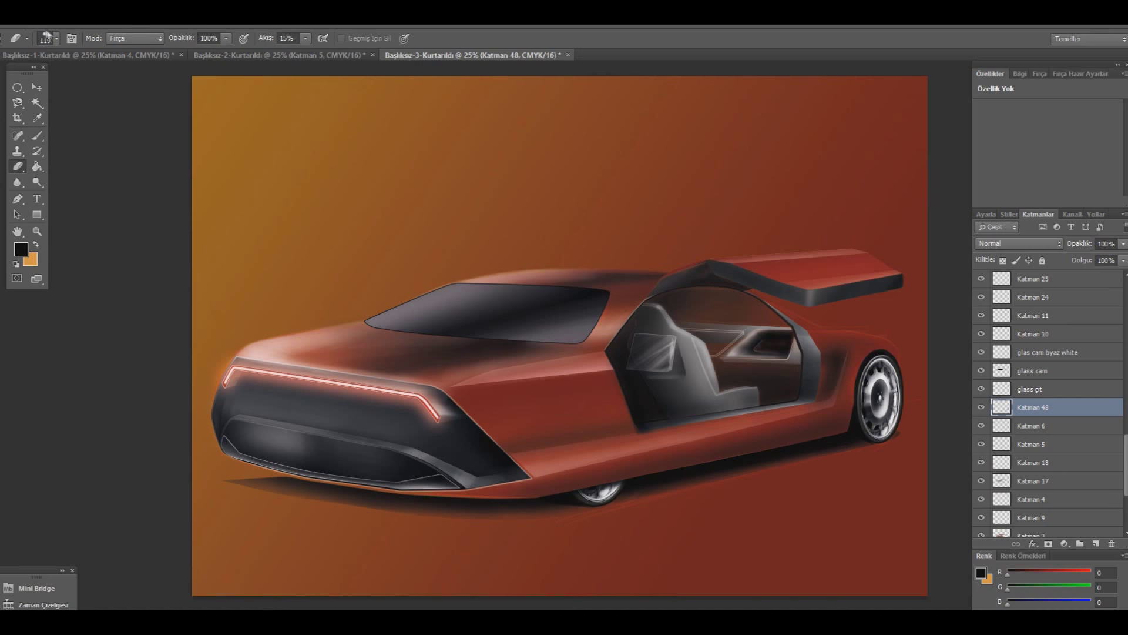
{"action": "left_click", "coordinate": [46, 36]}
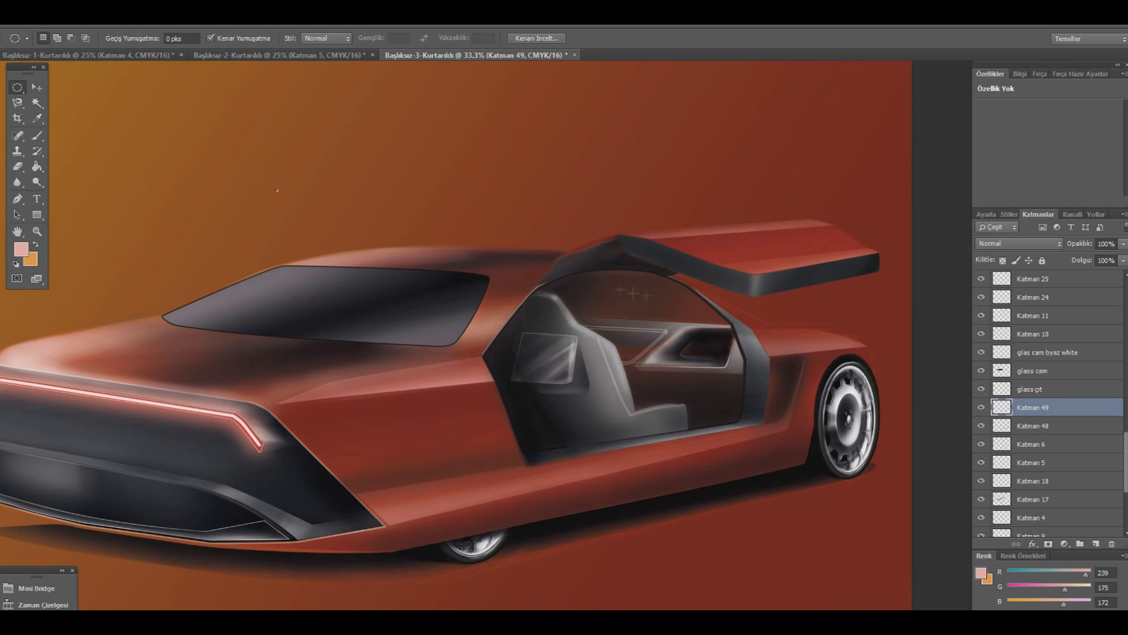
- Add a new layer for shading and choose a near-black foreground colour
{"action": "left_click", "coordinate": [1096, 543]}
{"action": "left_click", "coordinate": [17, 198]}
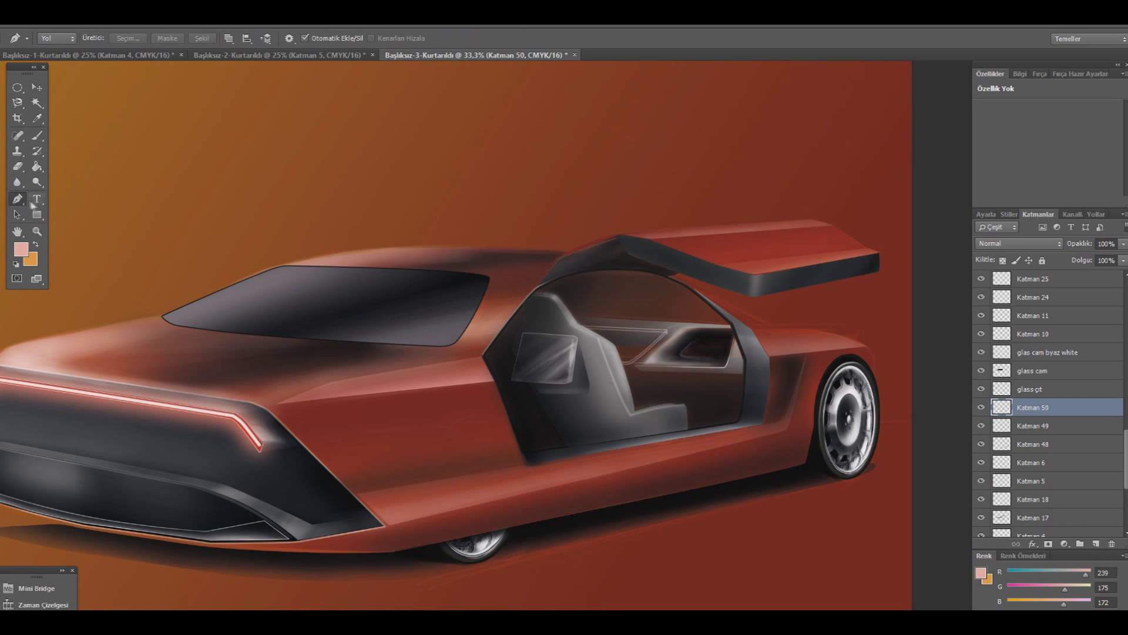
{"action": "left_click", "coordinate": [21, 249]}
{"action": "left_click", "coordinate": [811, 567]}
{"action": "left_click", "coordinate": [932, 411]}
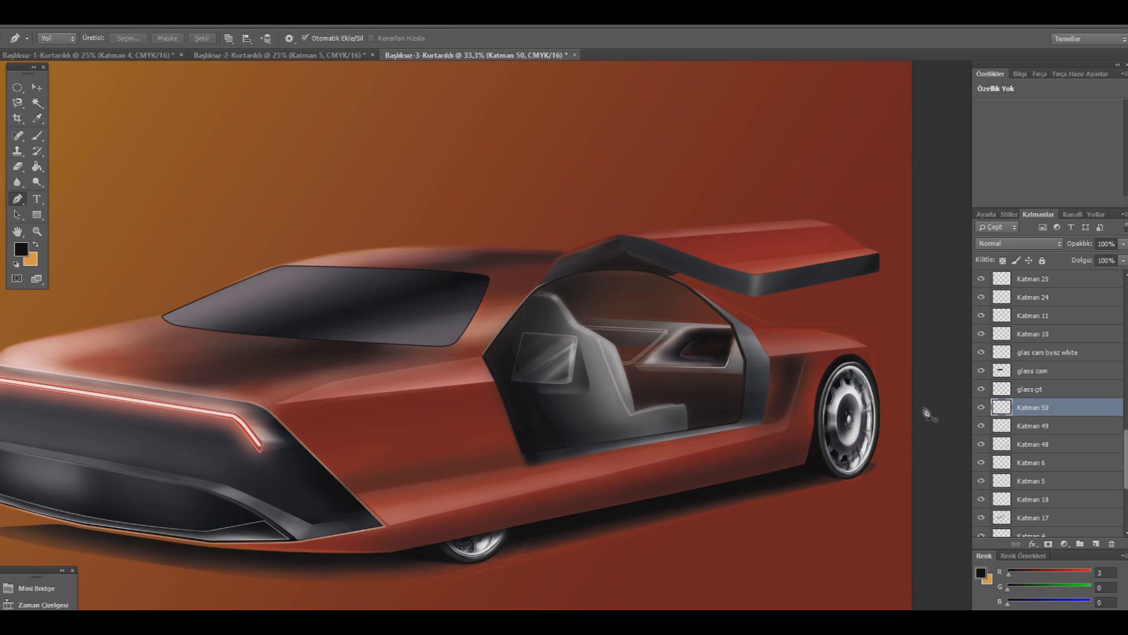
{"action": "left_click", "coordinate": [37, 135]}
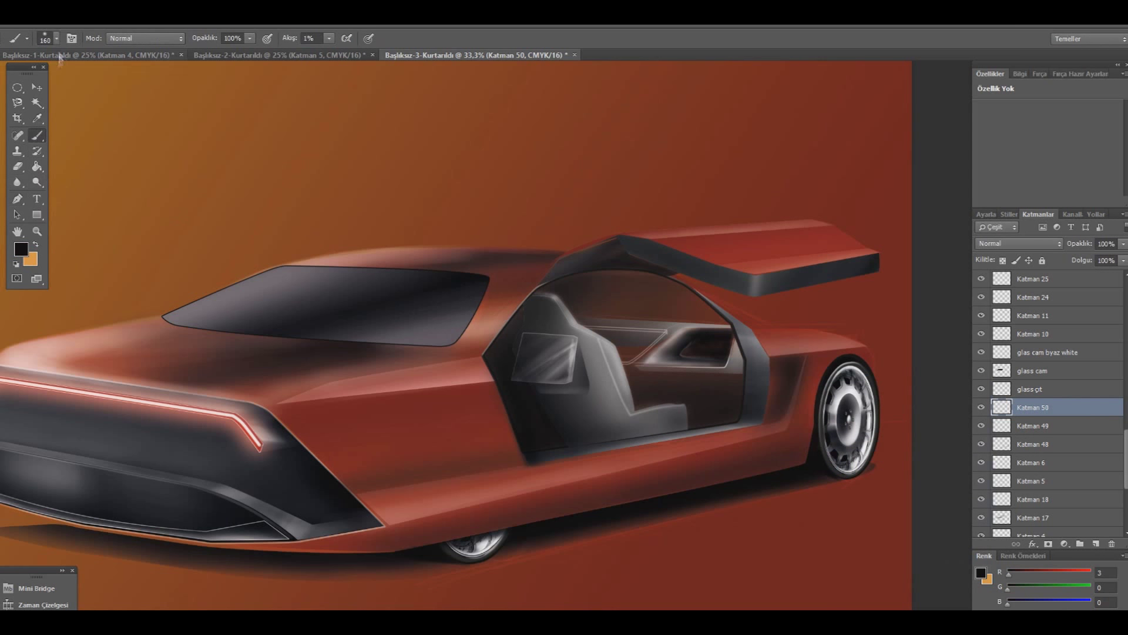
{"action": "left_click", "coordinate": [55, 38]}
{"action": "left_click", "coordinate": [411, 398]}
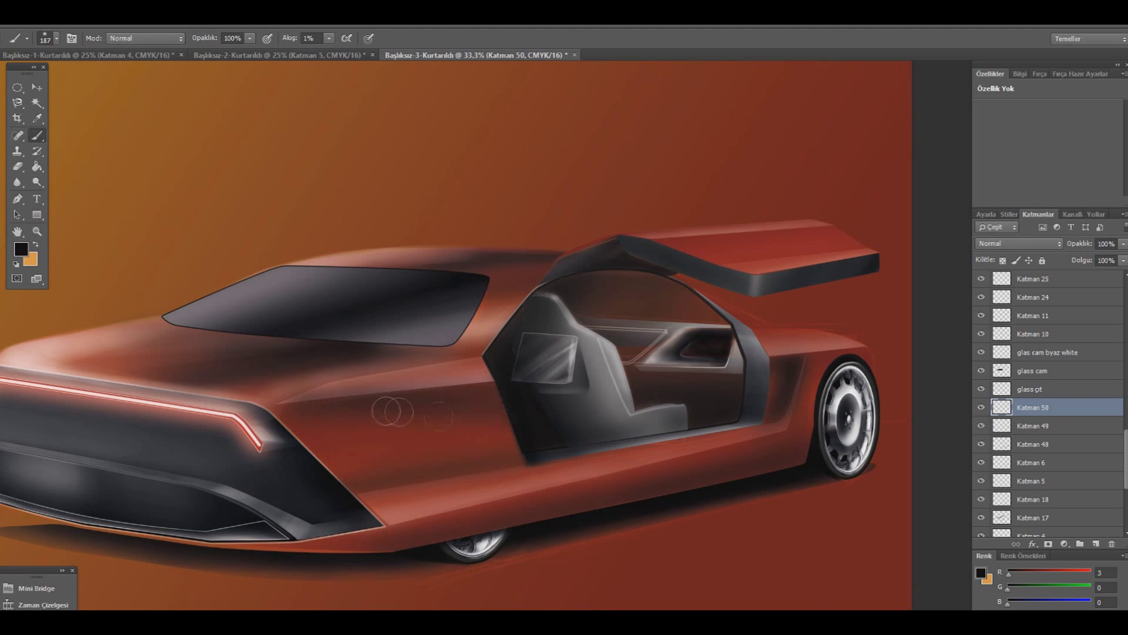
- Draw a closed Pen path outlining the rear side panel below the door opening
{"action": "left_click", "coordinate": [17, 198]}
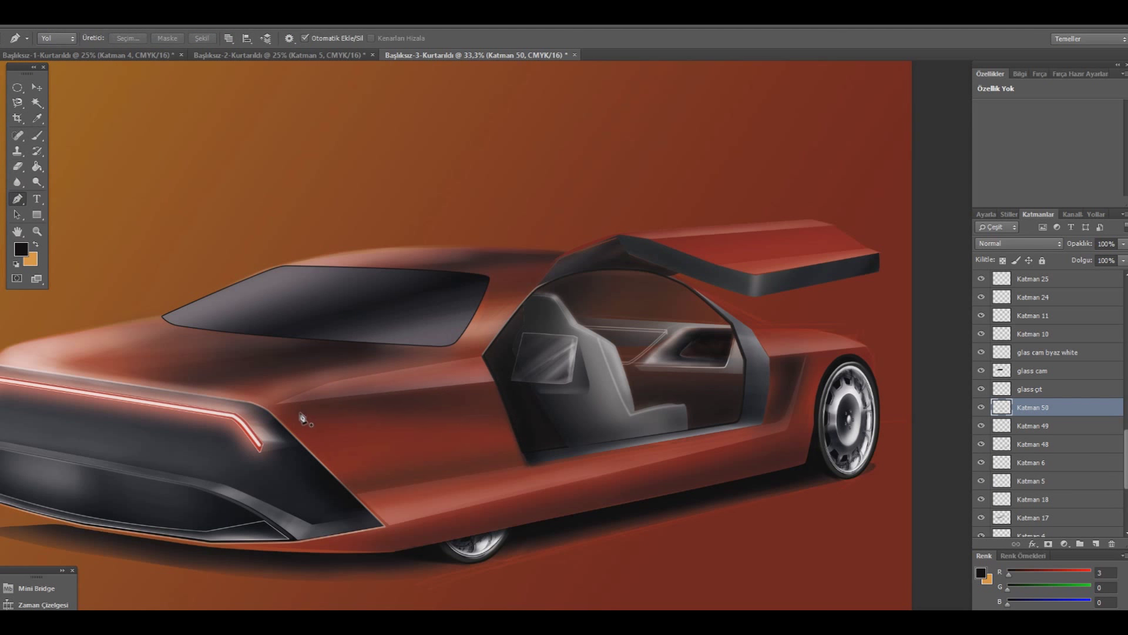
{"action": "left_click", "coordinate": [507, 415]}
{"action": "left_click_drag", "start_coordinate": [297, 414], "coordinate": [292, 428]}
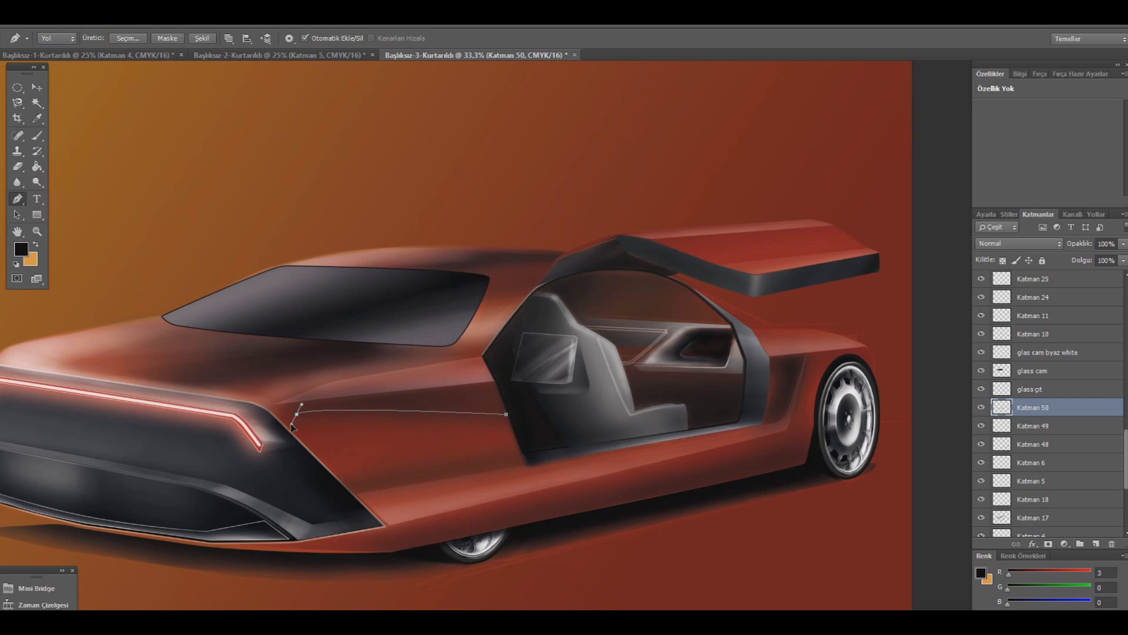
{"action": "left_click", "coordinate": [301, 425], "text": "alt"}
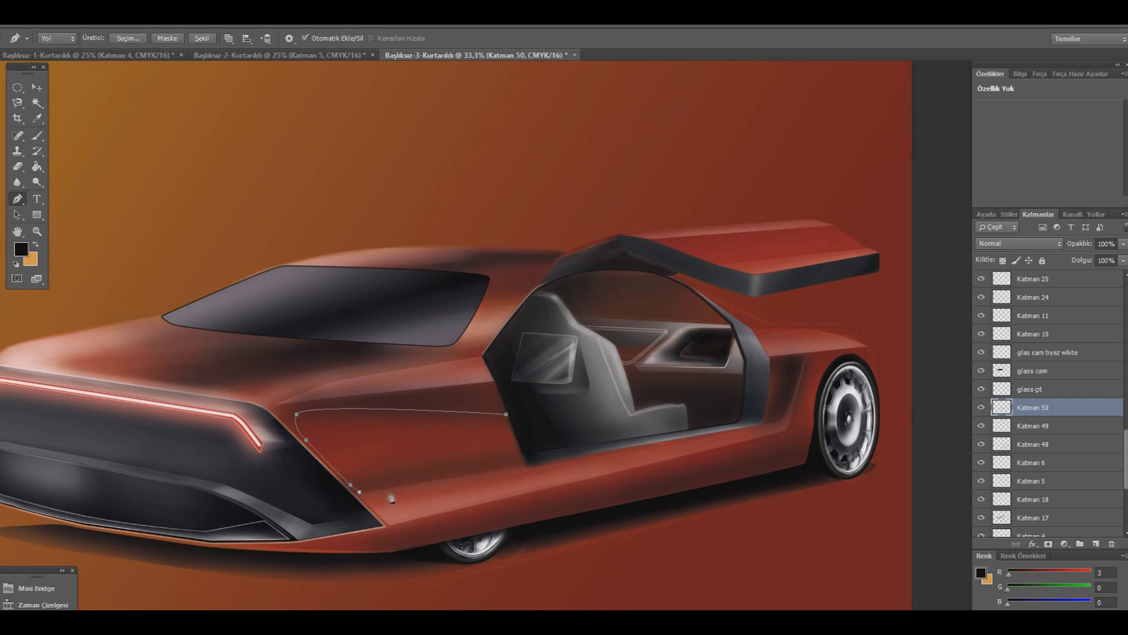
{"action": "left_click", "coordinate": [522, 466]}
{"action": "left_click", "coordinate": [507, 415]}
- Convert the path to a selection, airbrush the panel near-black, then deselect
{"action": "right_click", "coordinate": [431, 388]}
{"action": "left_click", "coordinate": [477, 151]}
{"action": "key", "text": "Return"}
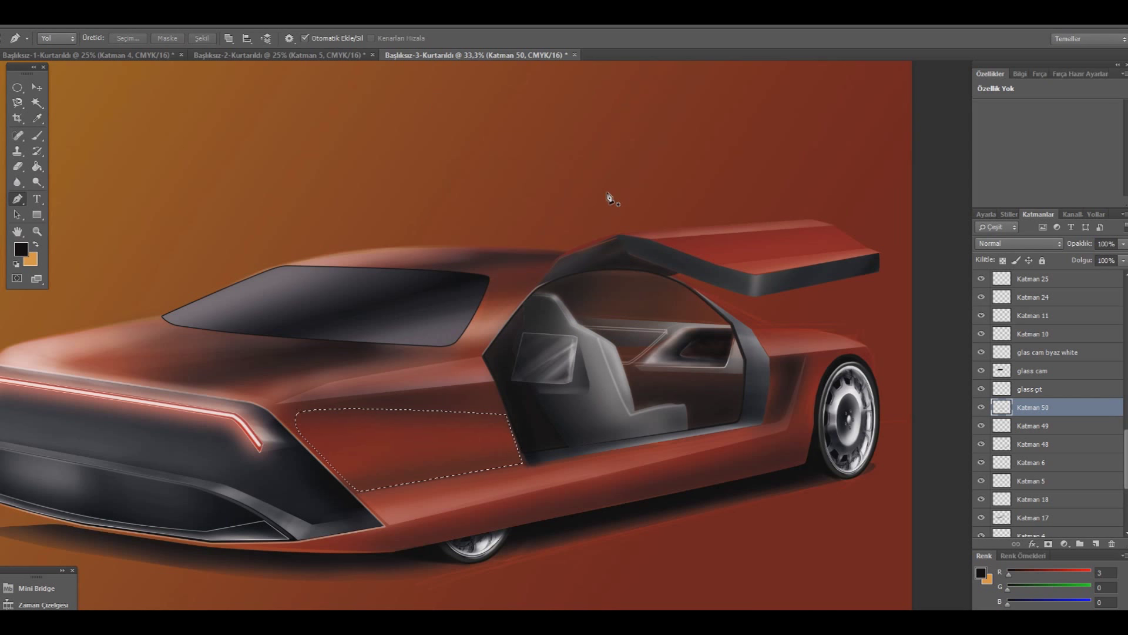
{"action": "key", "text": "b"}
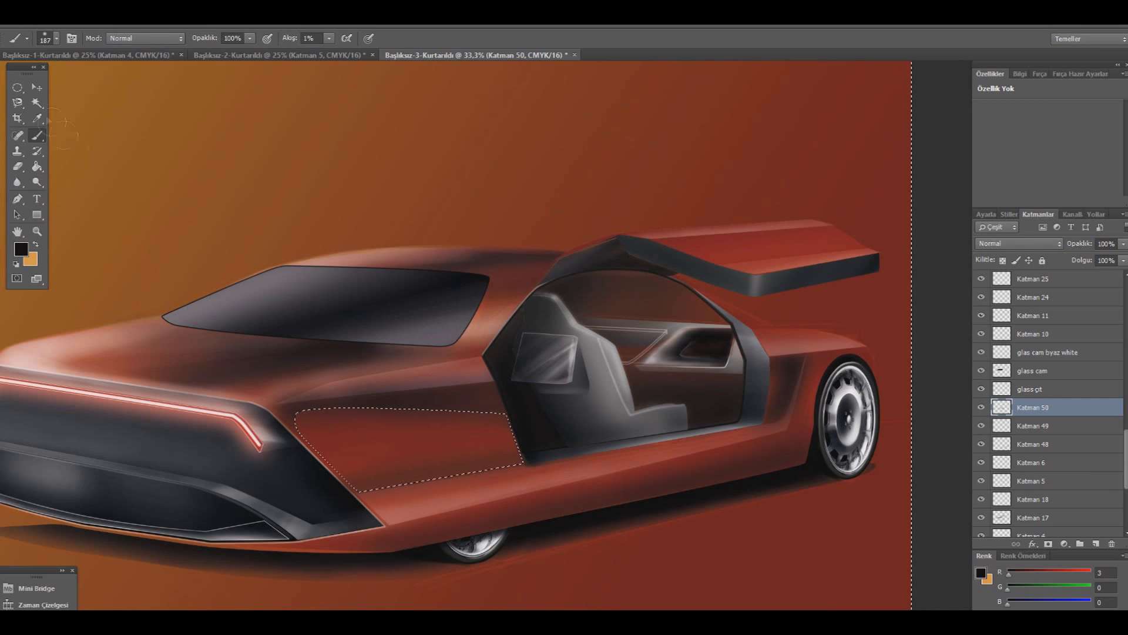
{"action": "left_click", "coordinate": [24, 86]}
{"action": "left_click", "coordinate": [172, 164]}
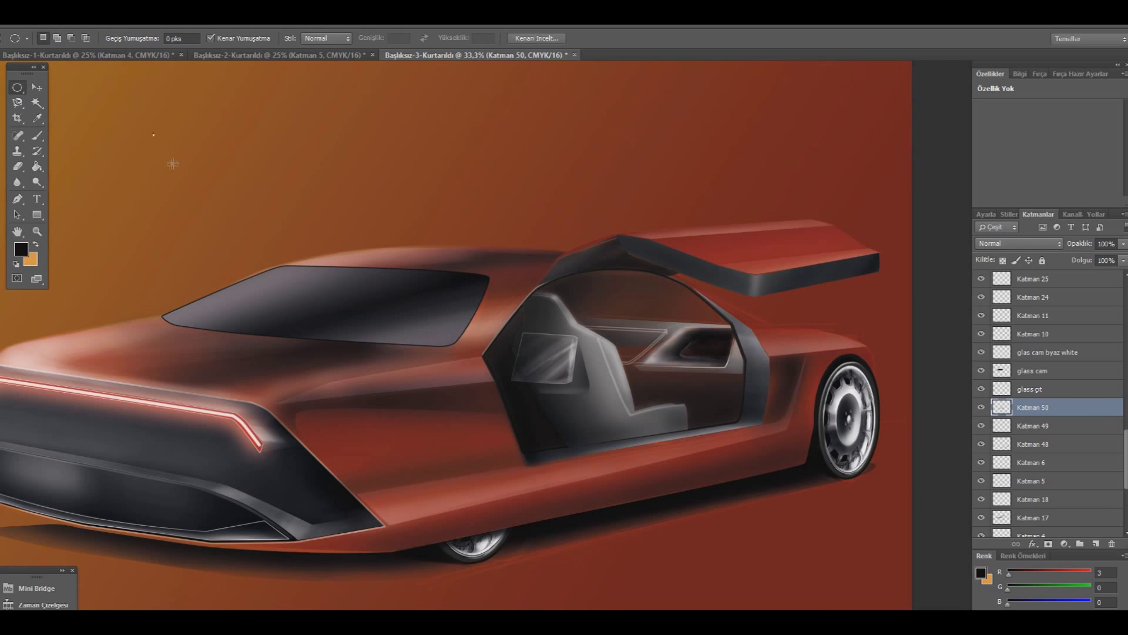
{"action": "left_click", "coordinate": [107, 140]}
- Nudge the shading into place, replace Katman 50 with its copy, and set eraser flow to 1%
{"action": "left_click", "coordinate": [37, 87]}
{"action": "left_click_drag", "start_coordinate": [421, 412], "coordinate": [414, 406]}
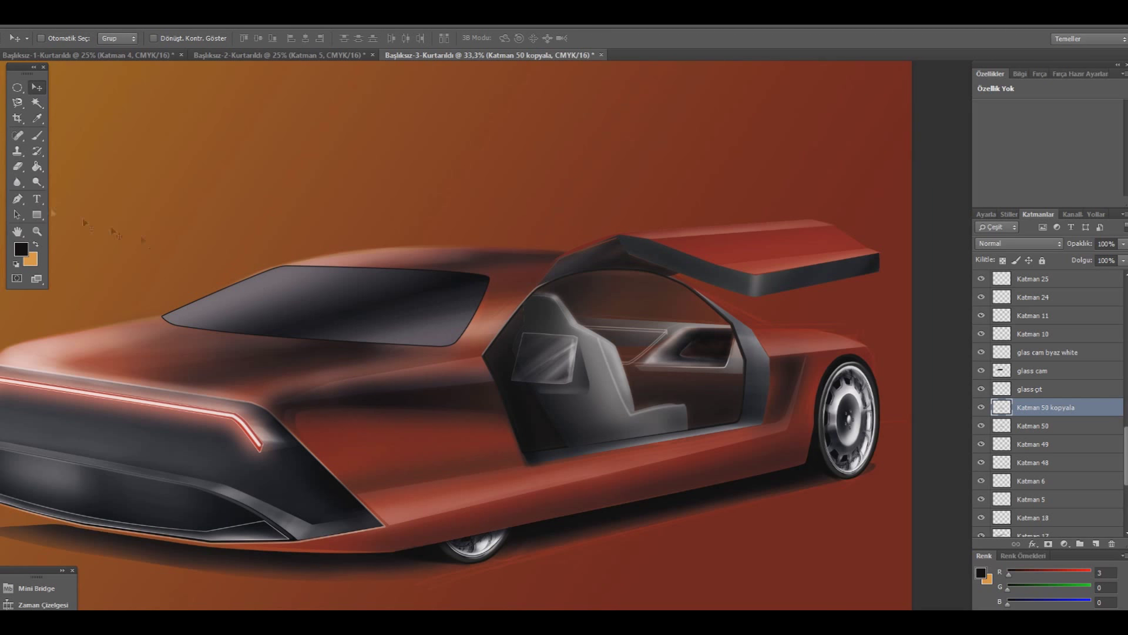
{"action": "left_click", "coordinate": [18, 167]}
{"action": "left_click_drag", "start_coordinate": [1051, 426], "coordinate": [1066, 409]}
{"action": "right_click", "coordinate": [1068, 410]}
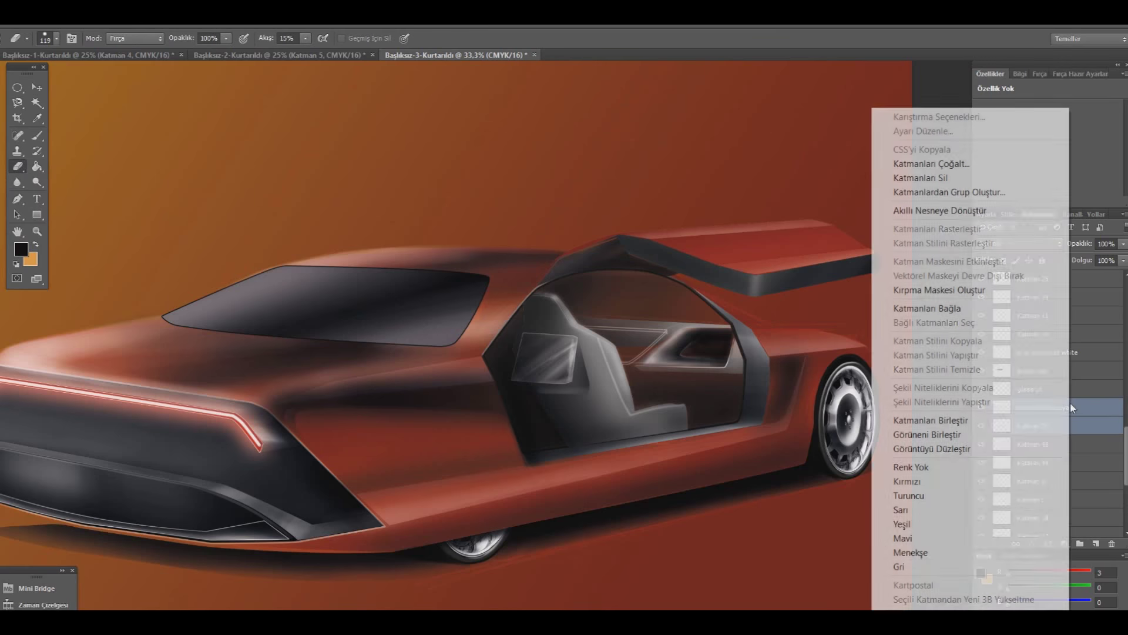
{"action": "left_click", "coordinate": [1007, 420]}
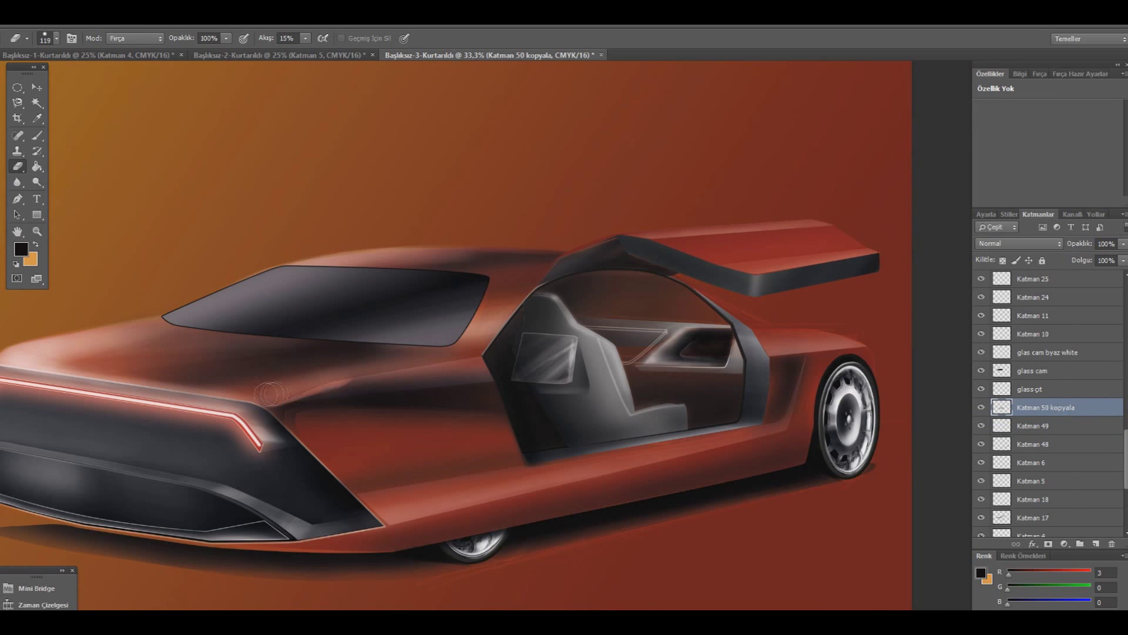
{"action": "left_click", "coordinate": [305, 37]}
{"action": "left_click_drag", "start_coordinate": [302, 53], "coordinate": [292, 53]}
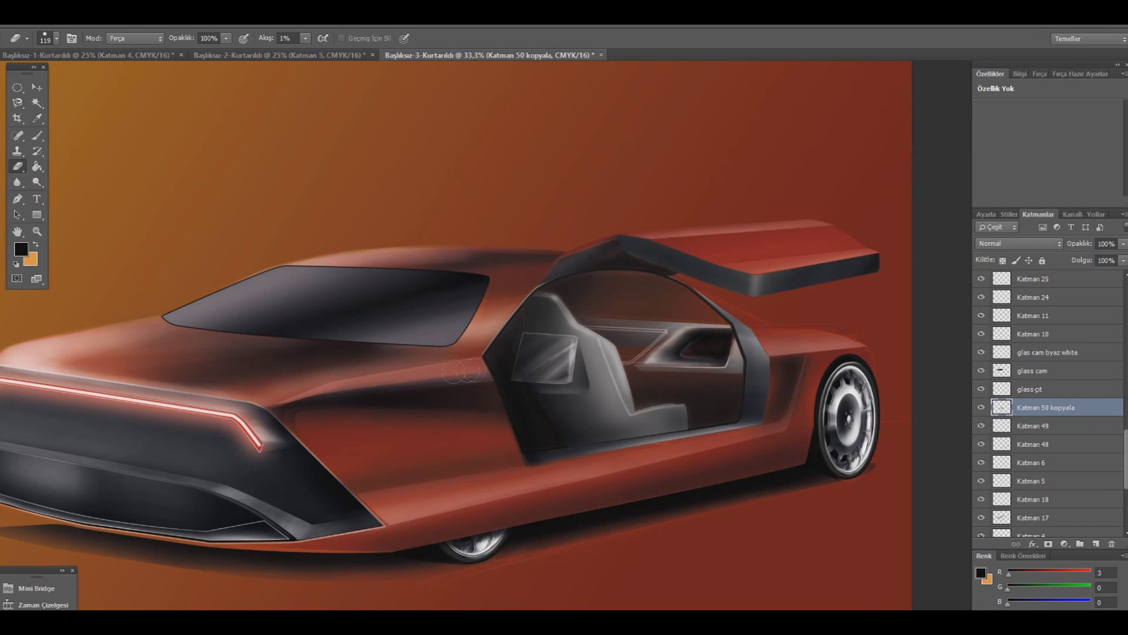
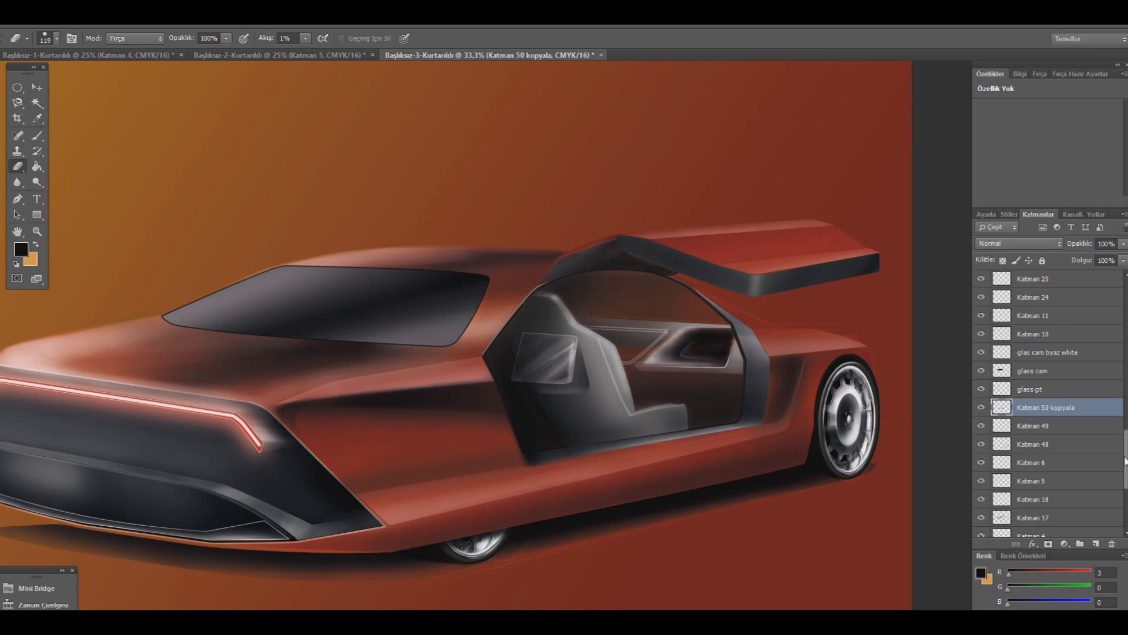
- On layer Katman 50, place and adjust Pen anchors across the rear window's left part
{"action": "scroll", "coordinate": [1057, 324], "scroll_direction": "up", "scroll_amount": 5}
{"action": "key", "text": "ctrl+z"}
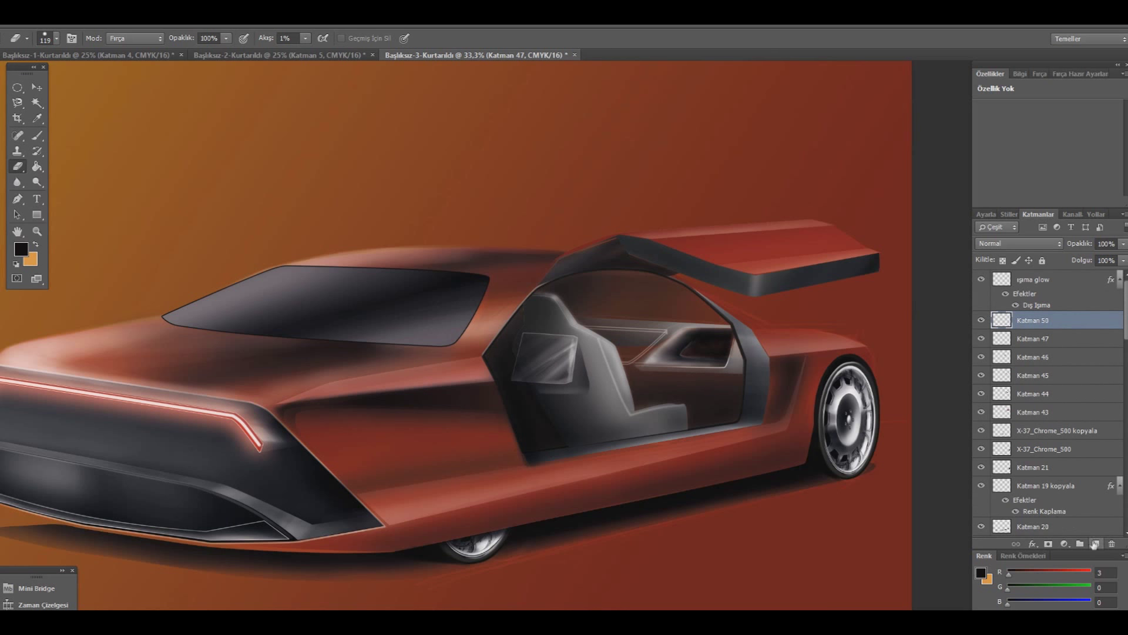
{"action": "key", "text": "p"}
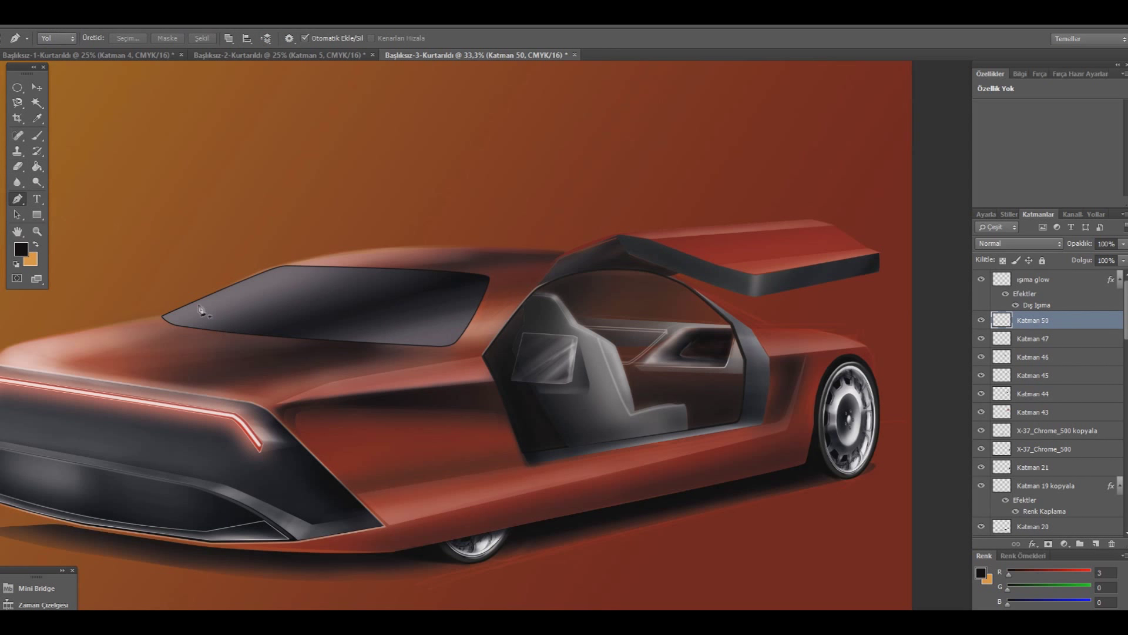
{"action": "left_click", "coordinate": [282, 268]}
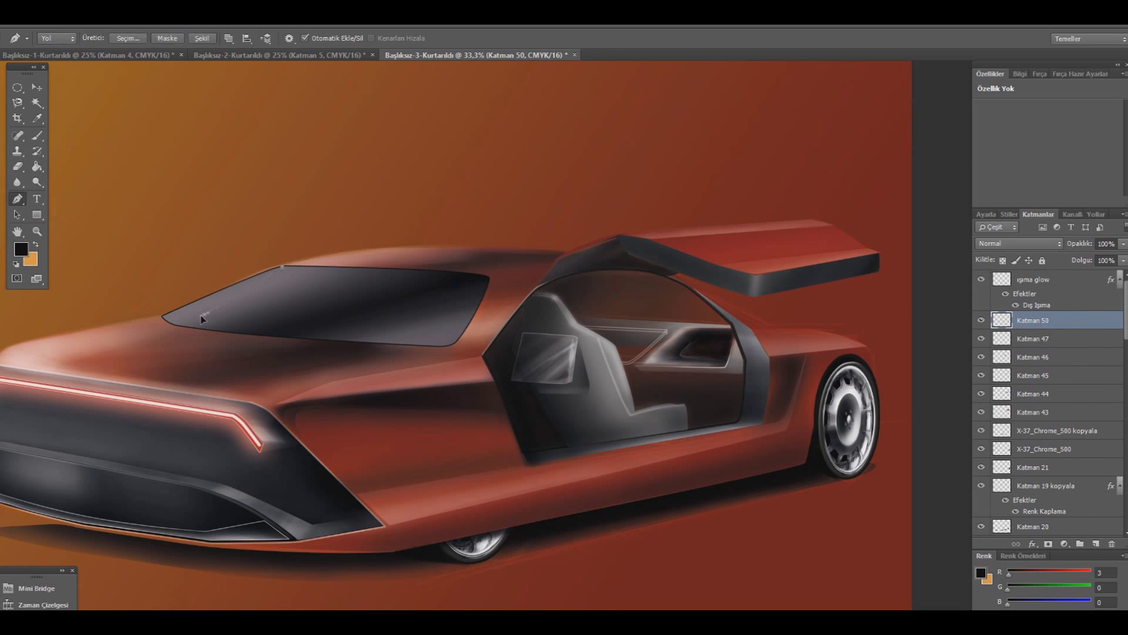
{"action": "left_click", "coordinate": [259, 322]}
{"action": "left_click", "coordinate": [273, 302]}
{"action": "left_click_drag", "start_coordinate": [316, 324], "coordinate": [318, 329]}
{"action": "left_click_drag", "start_coordinate": [315, 324], "coordinate": [312, 313]}
{"action": "left_click_drag", "start_coordinate": [261, 322], "coordinate": [249, 318]}
{"action": "left_click_drag", "start_coordinate": [291, 301], "coordinate": [292, 300]}
- Extend the jagged path with straight and curved segments toward the window's upper right end
{"action": "left_click", "coordinate": [313, 319]}
{"action": "left_click", "coordinate": [362, 315]}
{"action": "left_click_drag", "start_coordinate": [365, 315], "coordinate": [374, 316]}
{"action": "left_click", "coordinate": [398, 288]}
{"action": "left_click_drag", "start_coordinate": [419, 283], "coordinate": [425, 290]}
{"action": "left_click", "coordinate": [419, 271]}
{"action": "key", "text": "ctrl+z"}
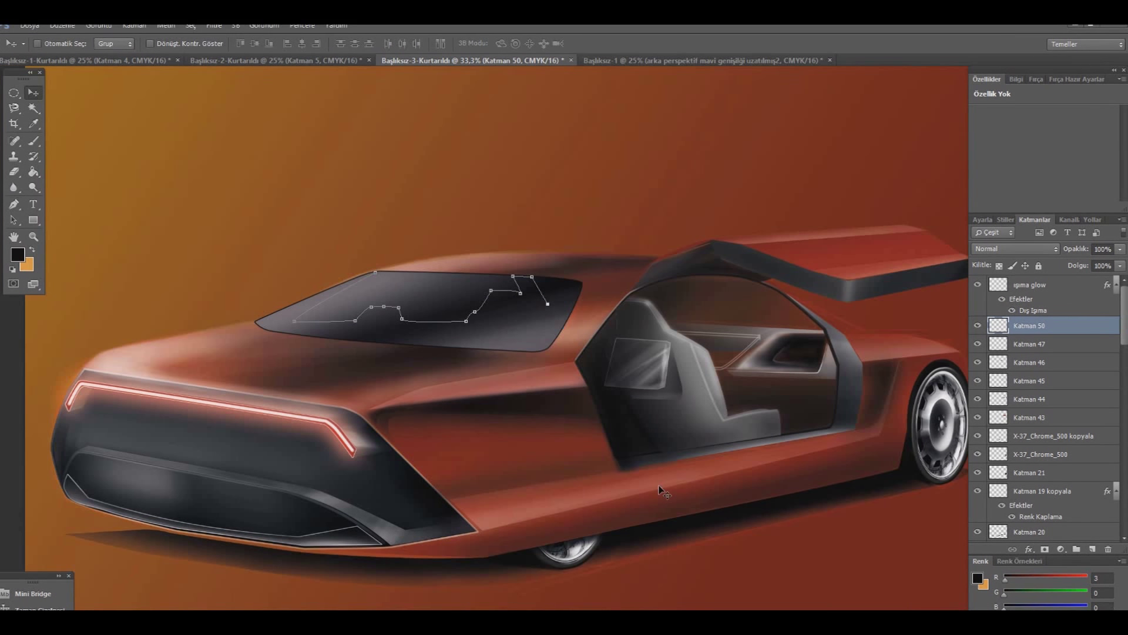
- Refine the curve near the window's right end and join the path's end anchor
{"action": "key", "text": "p"}
{"action": "left_click", "coordinate": [492, 291], "text": "ctrl"}
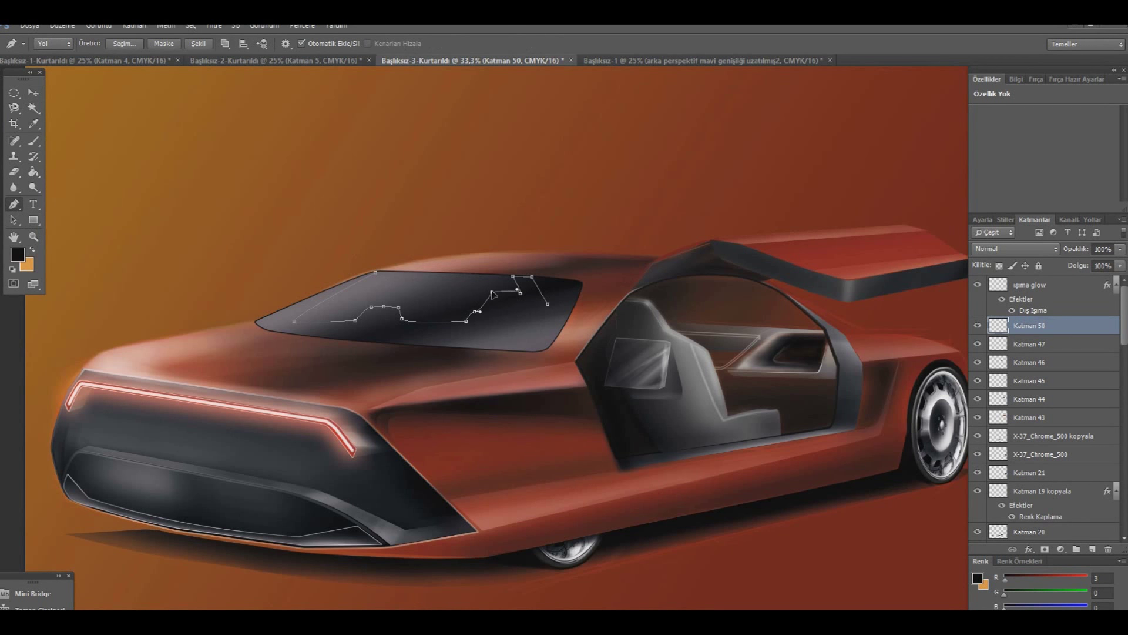
{"action": "left_click_drag", "start_coordinate": [518, 292], "coordinate": [528, 276]}
{"action": "left_click", "coordinate": [559, 322]}
- Run the path back along the rear window's lower edge to the lower-left corner
{"action": "left_click", "coordinate": [438, 344]}
{"action": "left_click_drag", "start_coordinate": [545, 352], "coordinate": [547, 350]}
{"action": "left_click", "coordinate": [537, 350], "text": "ctrl"}
{"action": "left_click", "coordinate": [277, 333]}
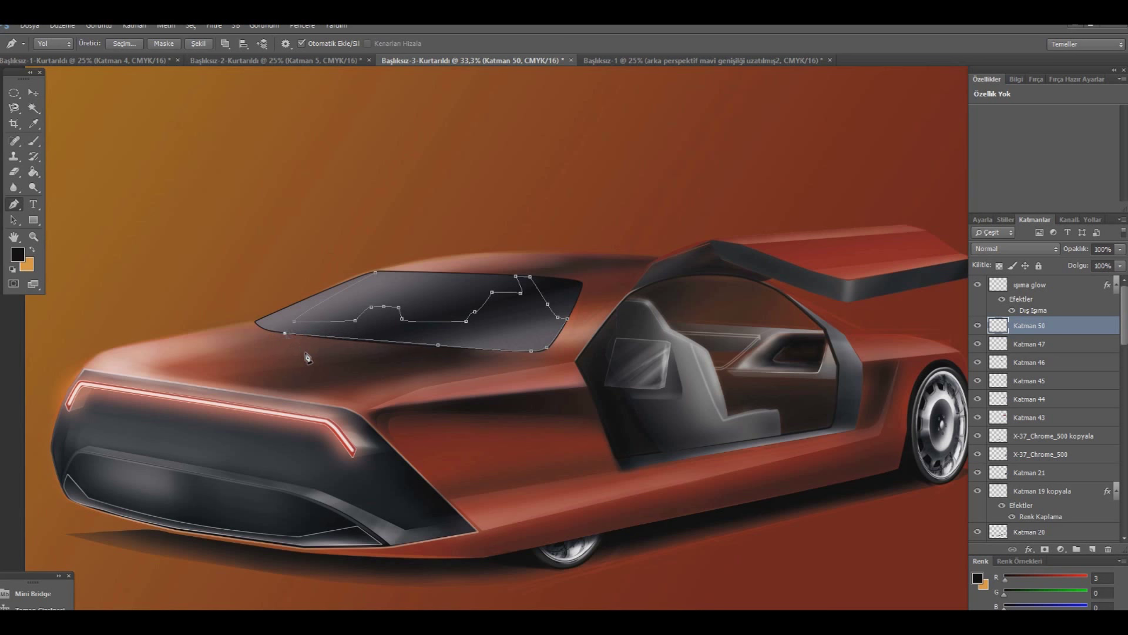
{"action": "key", "text": "super"}
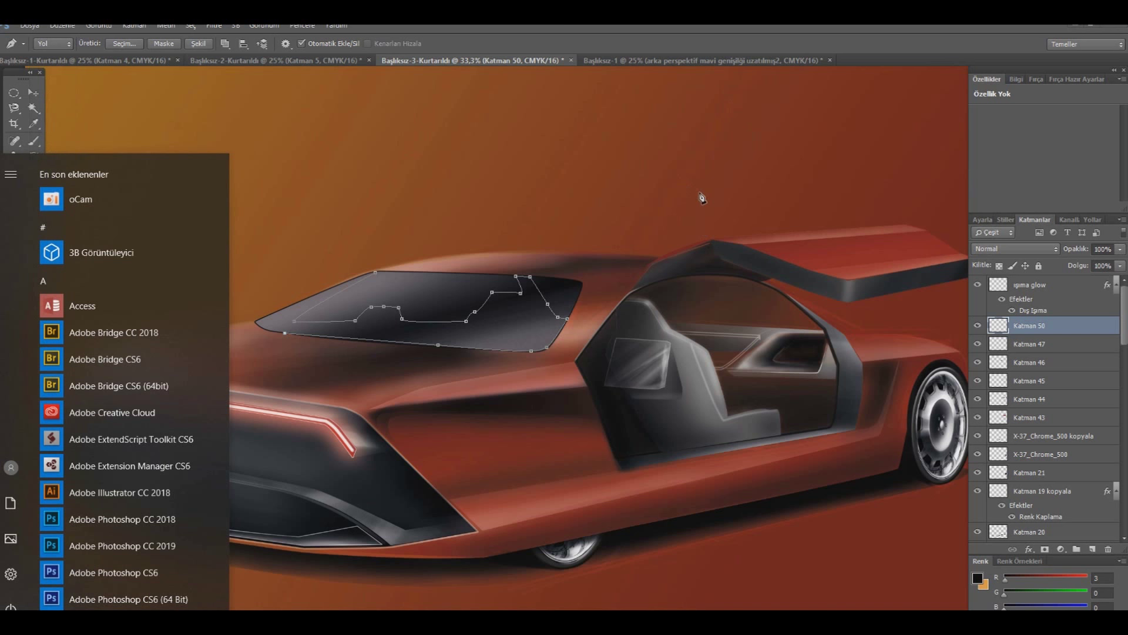
{"action": "key", "text": "super"}
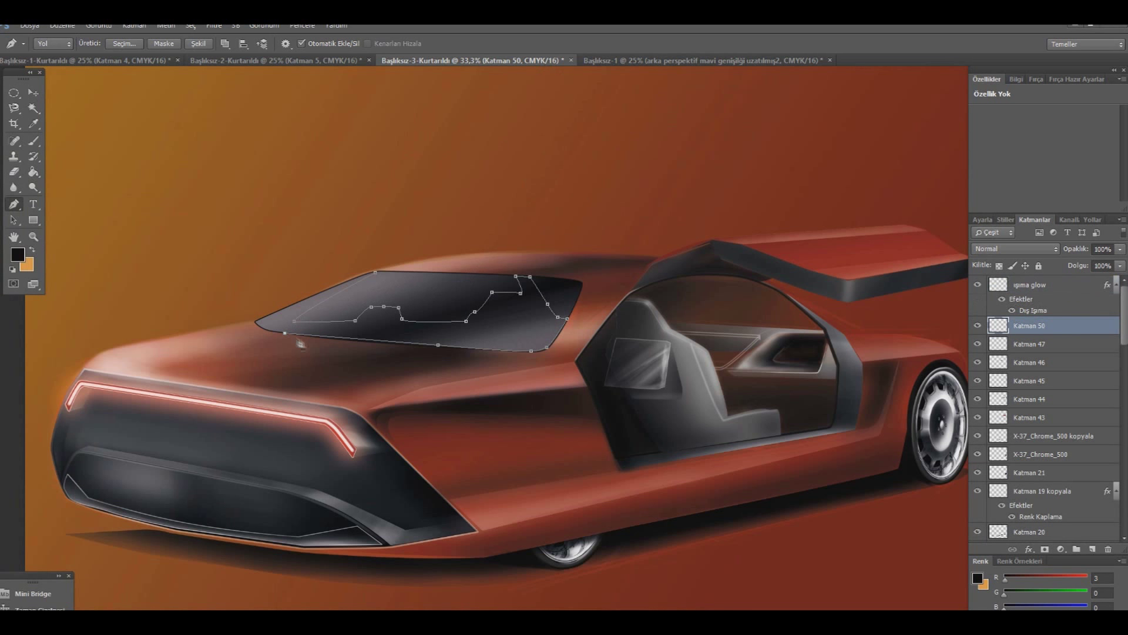
{"action": "left_click_drag", "start_coordinate": [285, 334], "coordinate": [287, 332]}
{"action": "right_click", "coordinate": [541, 242]}
- Make a 0 px feather selection from the path, brush a soft reflection inside, then deselect
{"action": "left_click", "coordinate": [592, 302]}
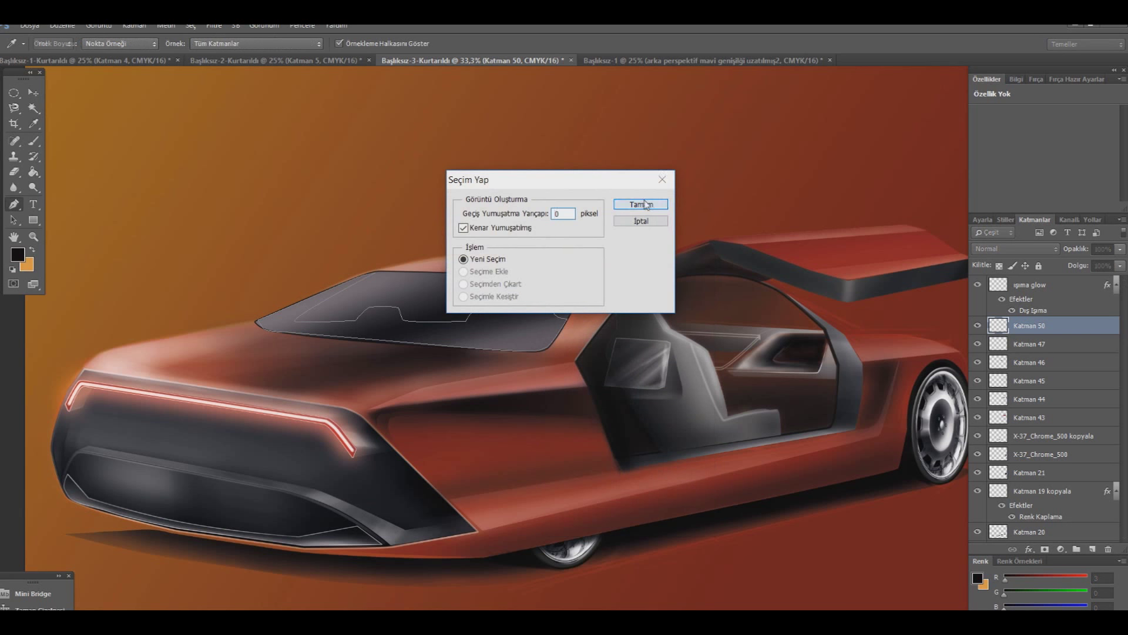
{"action": "left_click", "coordinate": [643, 198]}
{"action": "key", "text": "b"}
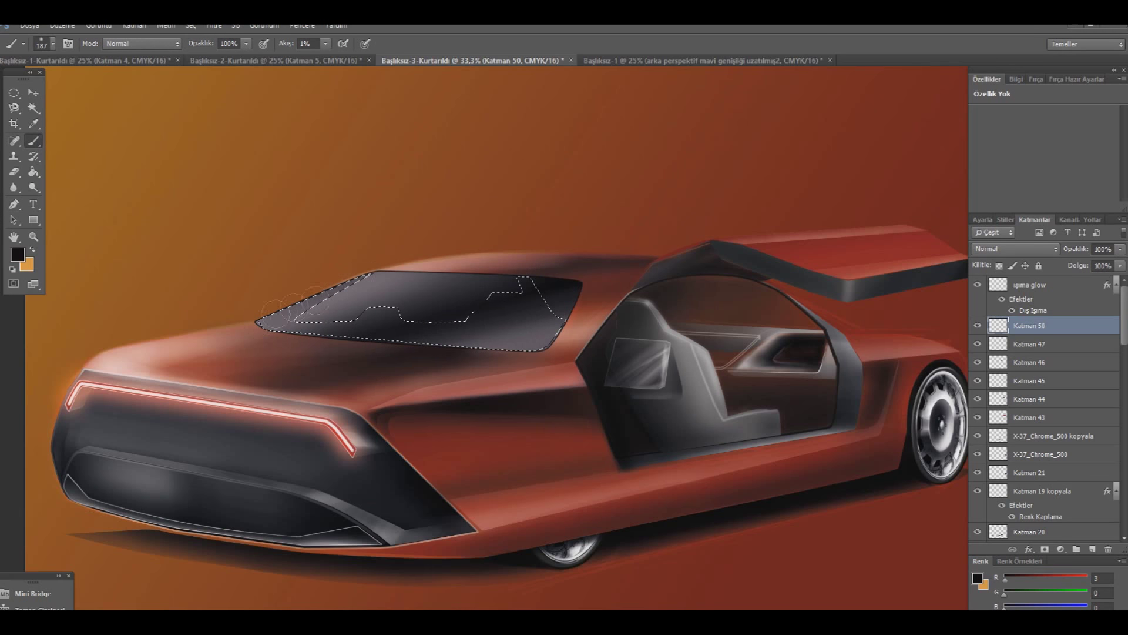
{"action": "mouse_move", "coordinate": [351, 289]}
{"action": "left_mouse_down"}
{"action": "mouse_move", "coordinate": [311, 321]}
{"action": "mouse_move", "coordinate": [529, 301]}
{"action": "mouse_move", "coordinate": [277, 316]}
{"action": "left_mouse_up"}
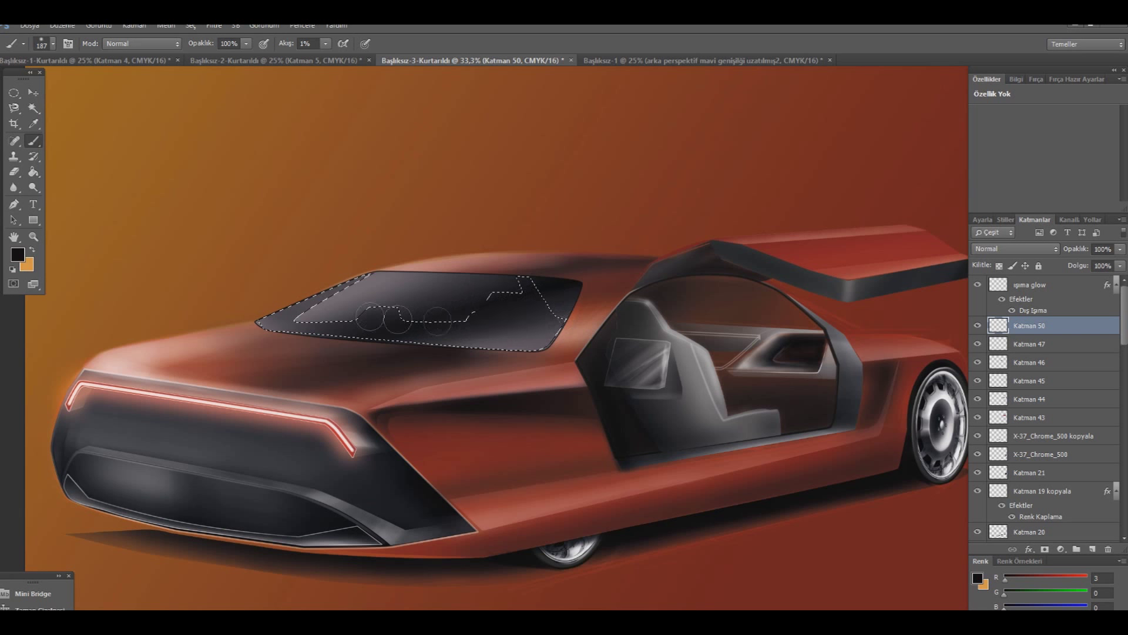
{"action": "mouse_move", "coordinate": [364, 280]}
{"action": "left_mouse_down"}
{"action": "mouse_move", "coordinate": [559, 308]}
{"action": "mouse_move", "coordinate": [287, 317]}
{"action": "mouse_move", "coordinate": [558, 279]}
{"action": "left_mouse_up"}
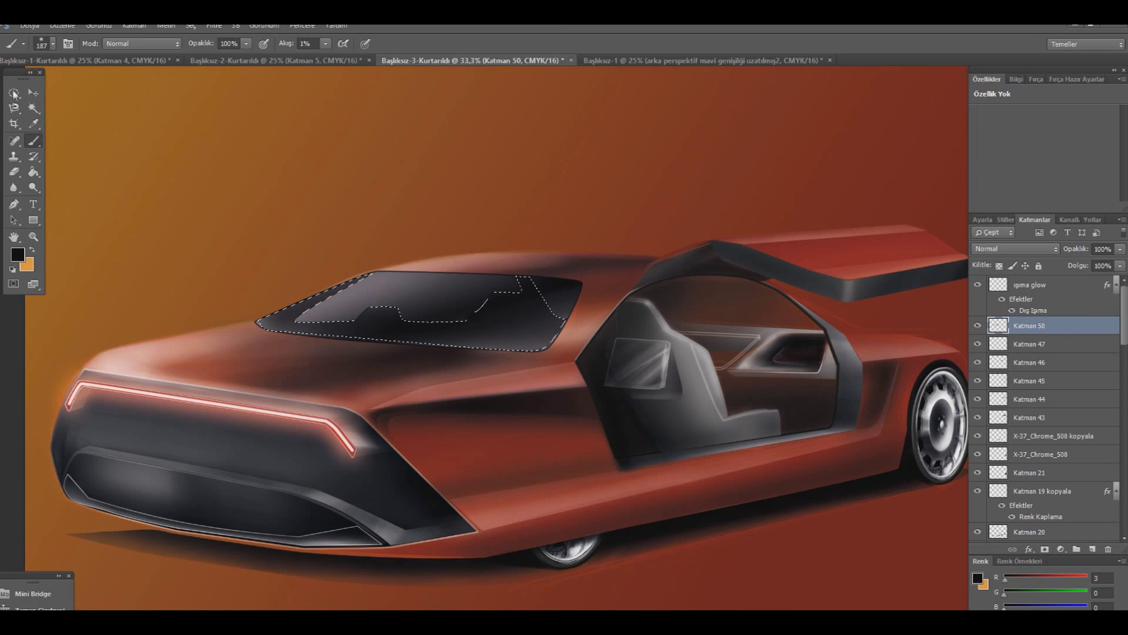
{"action": "left_click", "coordinate": [14, 92]}
{"action": "left_click", "coordinate": [136, 160]}
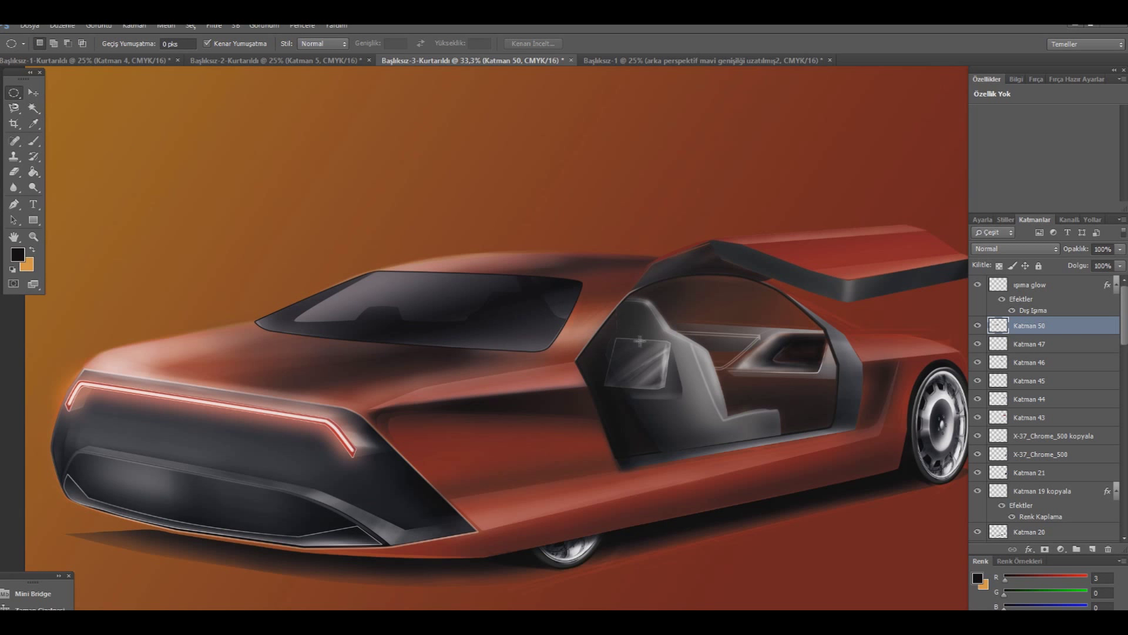
{"action": "scroll", "coordinate": [1046, 412], "scroll_direction": "down", "scroll_amount": 5}
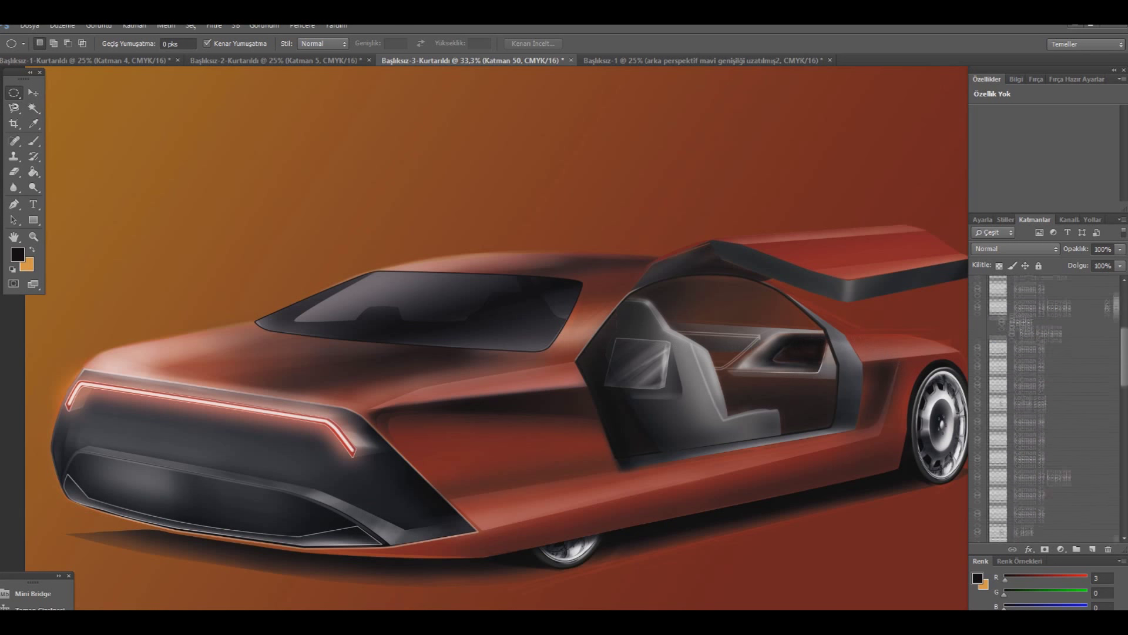
- Shift the glass çıt kopyala outline upward and move its layer above glass cam
{"action": "scroll", "coordinate": [1046, 411], "scroll_direction": "down", "scroll_amount": 5}
{"action": "left_click", "coordinate": [978, 396]}
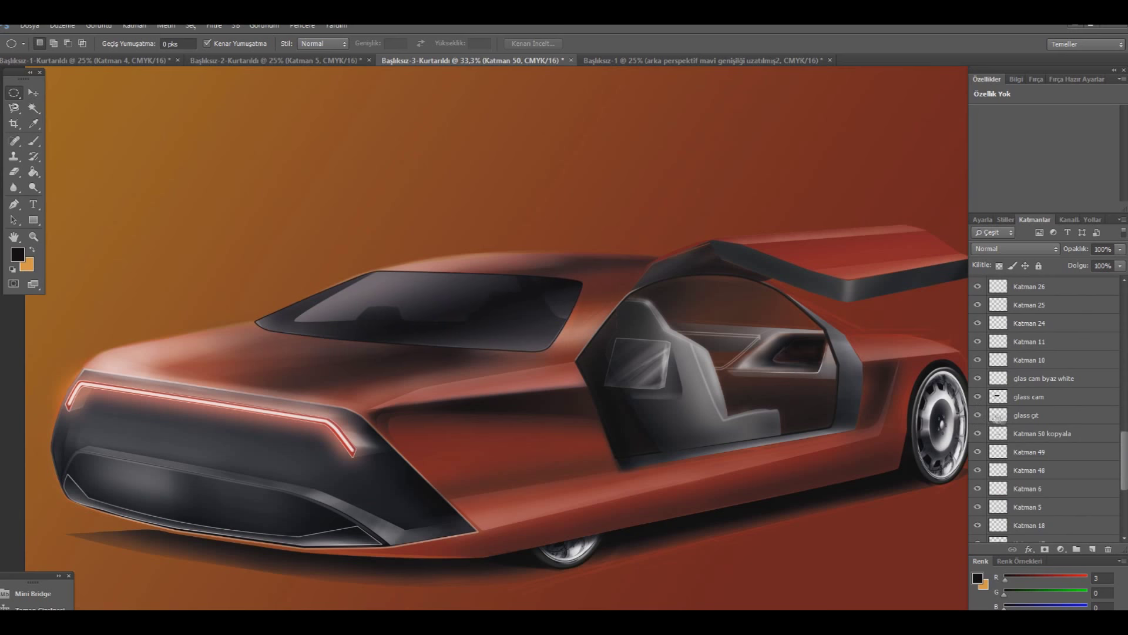
{"action": "left_click", "coordinate": [1034, 416]}
{"action": "left_click", "coordinate": [33, 93]}
{"action": "left_click_drag", "start_coordinate": [475, 357], "coordinate": [477, 347]}
{"action": "left_click_drag", "start_coordinate": [1053, 413], "coordinate": [1052, 389]}
- Give the outline layer a near-white Color Overlay and set its opacity to 62%
{"action": "right_click", "coordinate": [1065, 402]}
{"action": "left_click", "coordinate": [964, 126]}
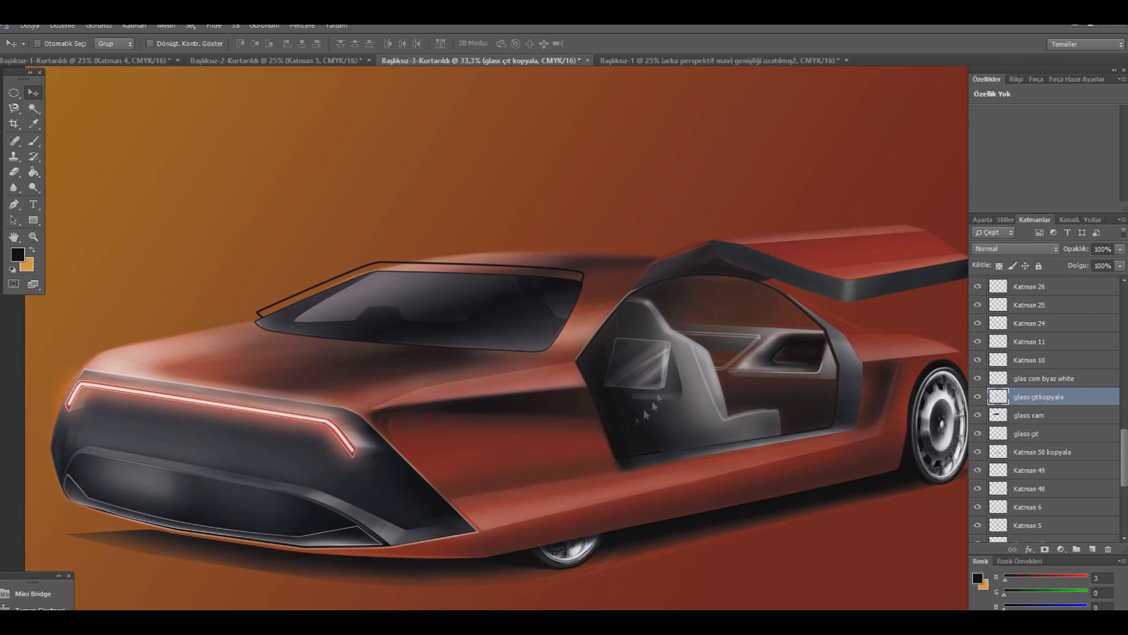
{"action": "left_click", "coordinate": [406, 393]}
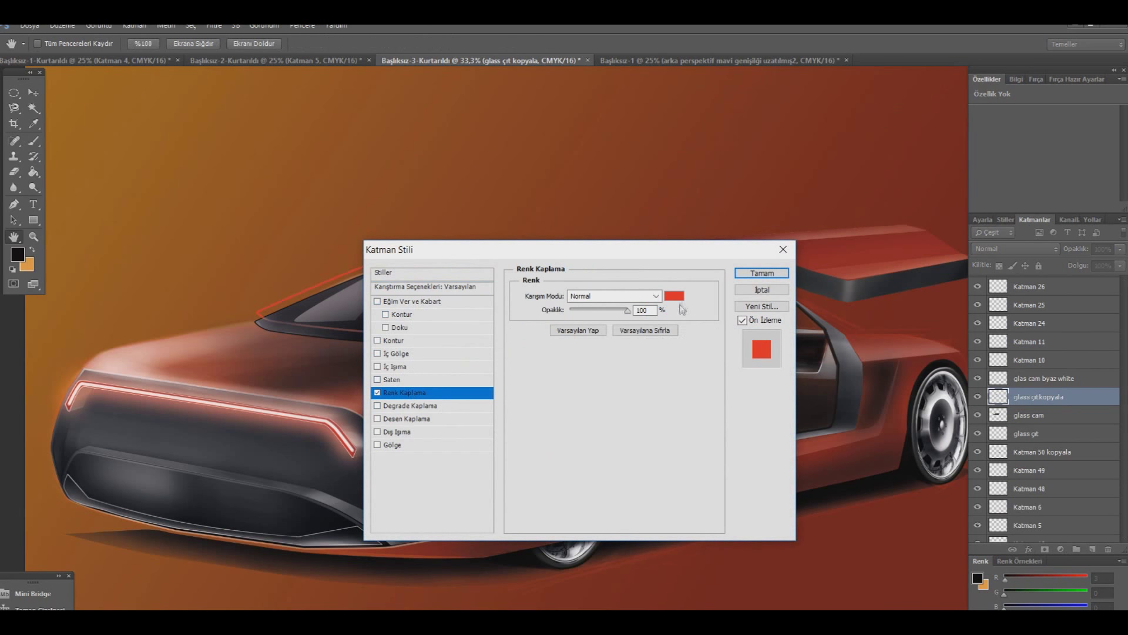
{"action": "left_click", "coordinate": [674, 296]}
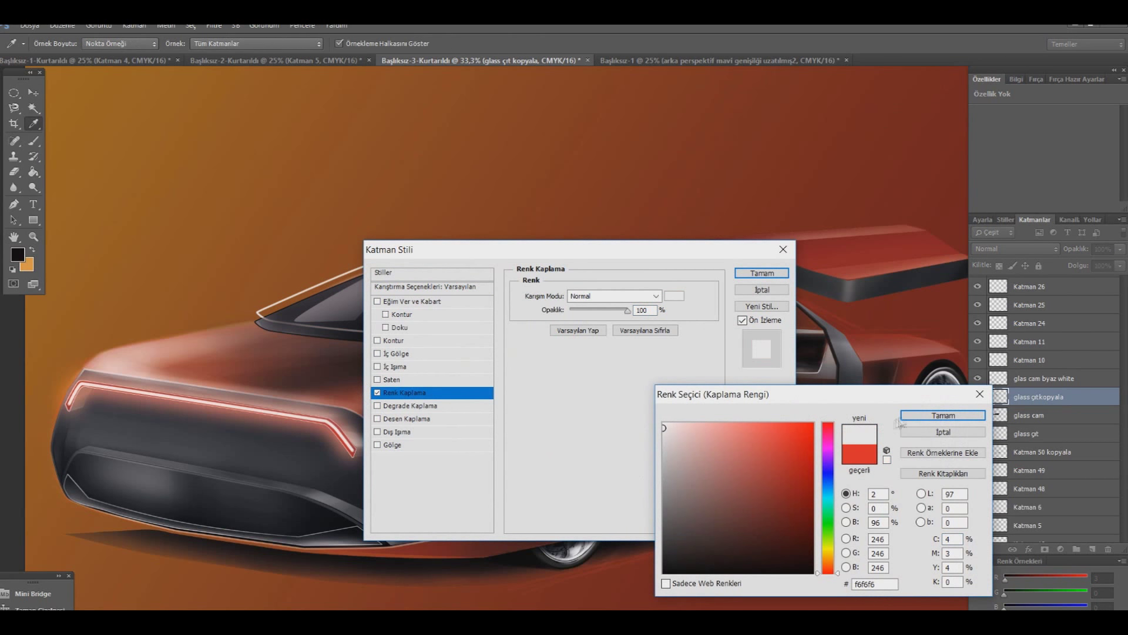
{"action": "left_click", "coordinate": [944, 415]}
{"action": "left_click", "coordinate": [762, 273]}
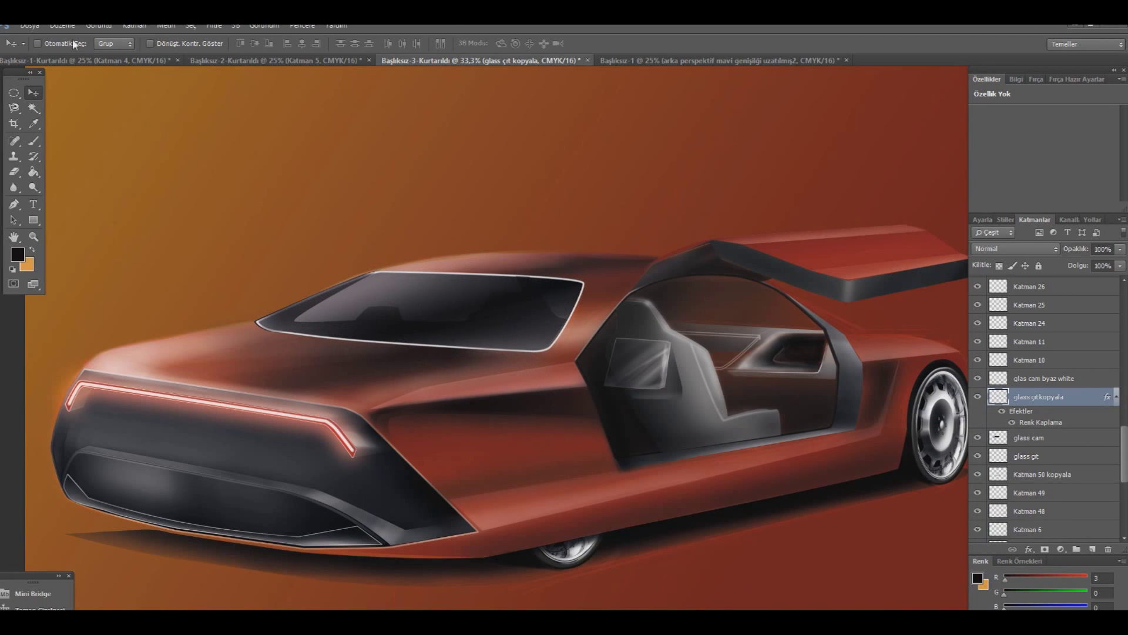
{"action": "left_click_drag", "start_coordinate": [1120, 249], "coordinate": [1098, 263]}
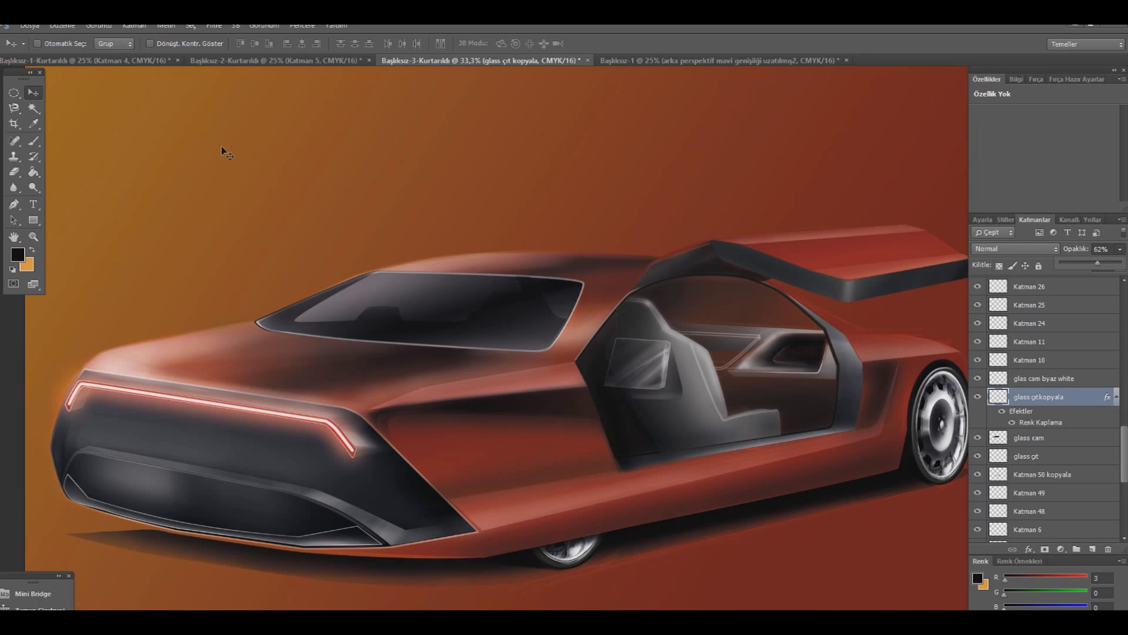
{"action": "left_click", "coordinate": [62, 25]}
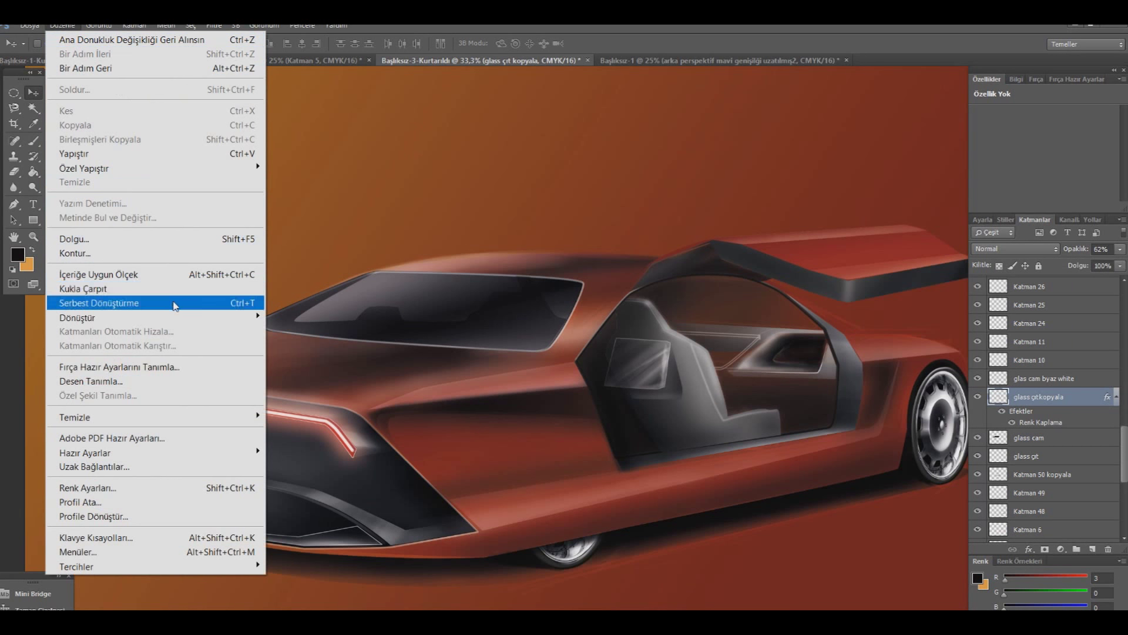
- Free Transform the pale outline to about 101% and apply the scaling
{"action": "left_click", "coordinate": [243, 302]}
{"action": "left_click_drag", "start_coordinate": [585, 270], "coordinate": [589, 269]}
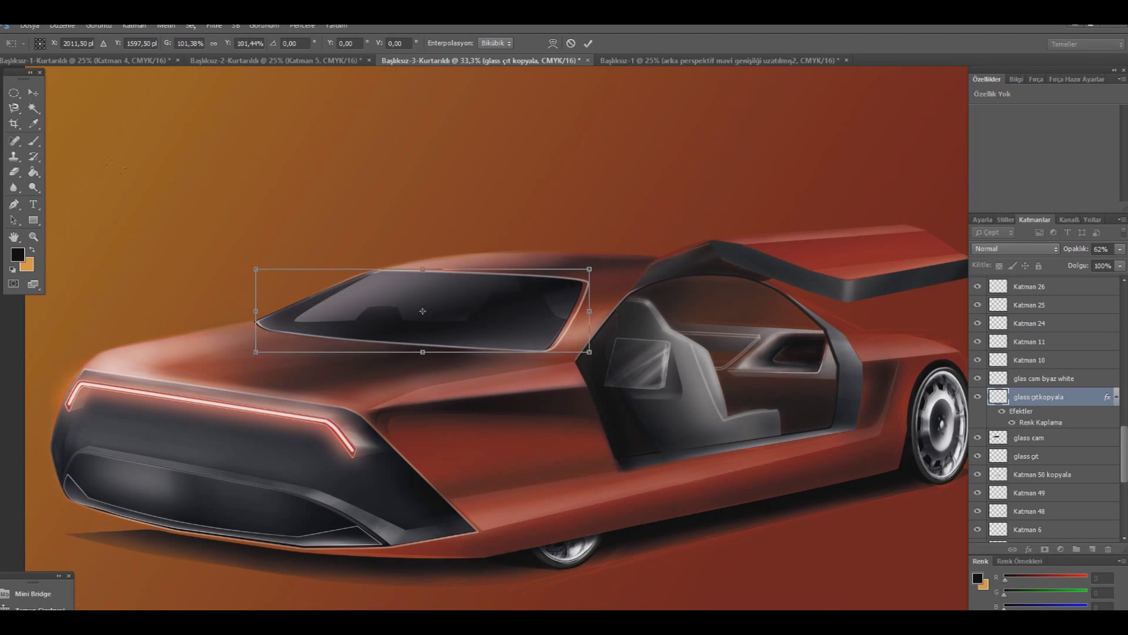
{"action": "key", "text": "v"}
{"action": "left_click", "coordinate": [486, 258]}
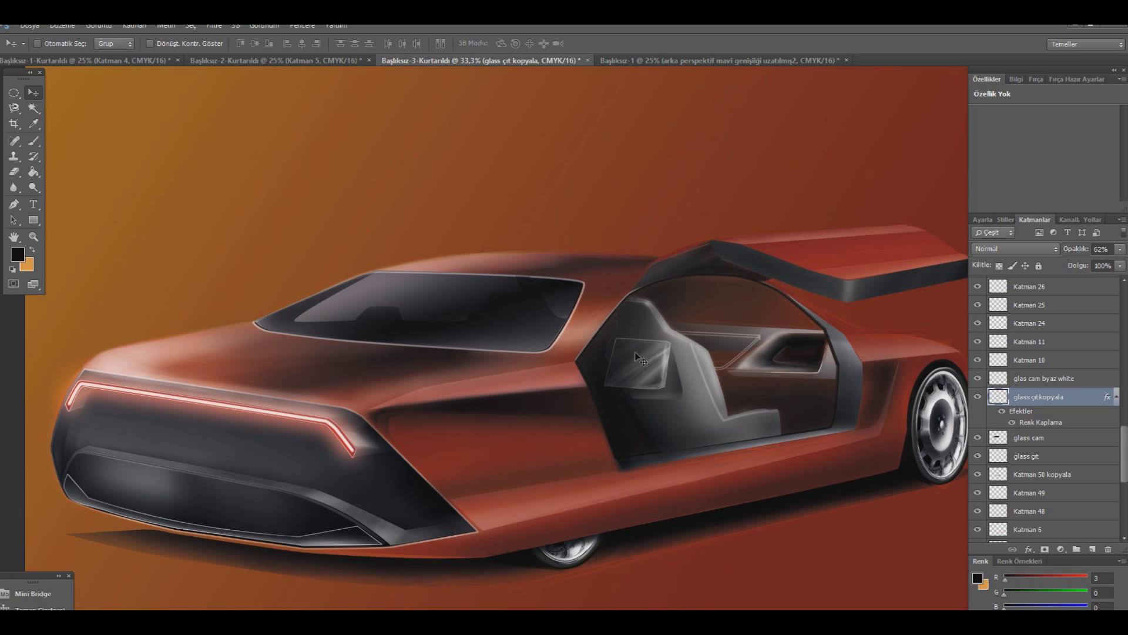
{"action": "scroll", "coordinate": [643, 359], "scroll_direction": "down", "scroll_amount": 1}
{"action": "scroll", "coordinate": [641, 359], "scroll_direction": "up", "scroll_amount": 1}
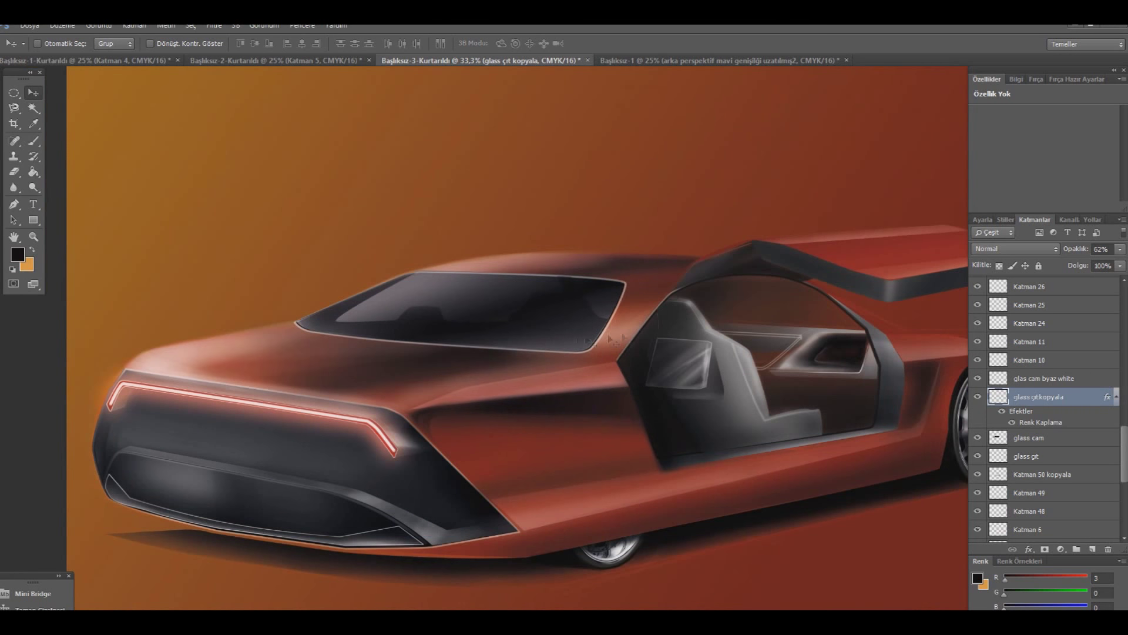
{"action": "scroll", "coordinate": [506, 323], "scroll_direction": "right", "scroll_amount": 3}
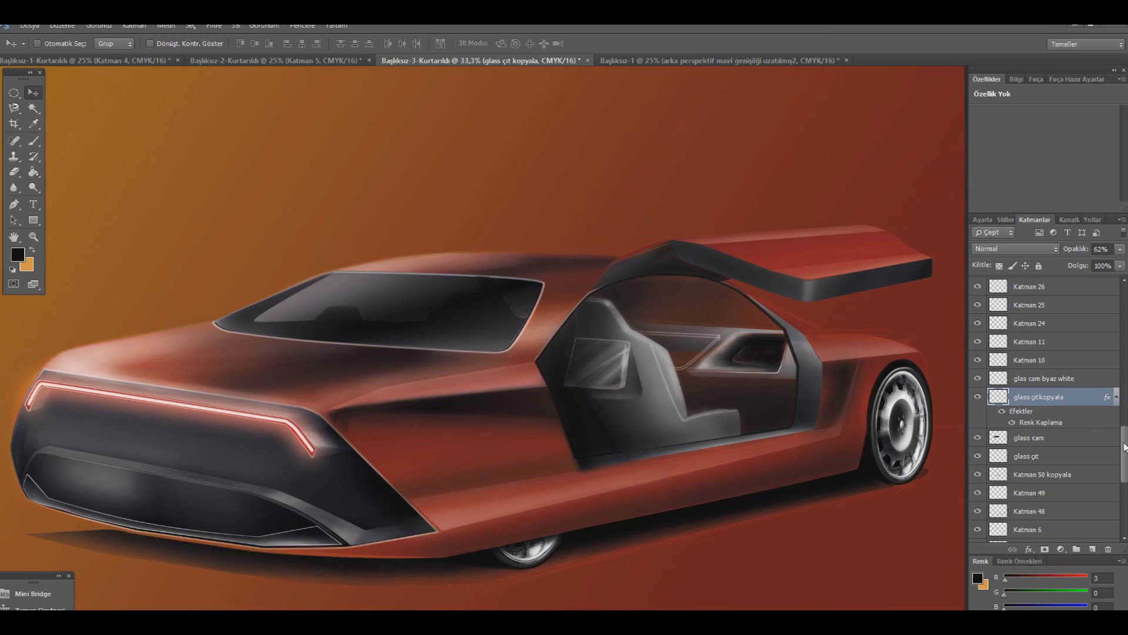
{"action": "left_click_drag", "start_coordinate": [1125, 447], "coordinate": [1125, 298]}
- Merge layers Katman 43 through Katman 50 with the glass outline copy into one layer
{"action": "left_click", "coordinate": [978, 326]}
{"action": "left_click", "coordinate": [978, 344]}
{"action": "left_click", "coordinate": [979, 381]}
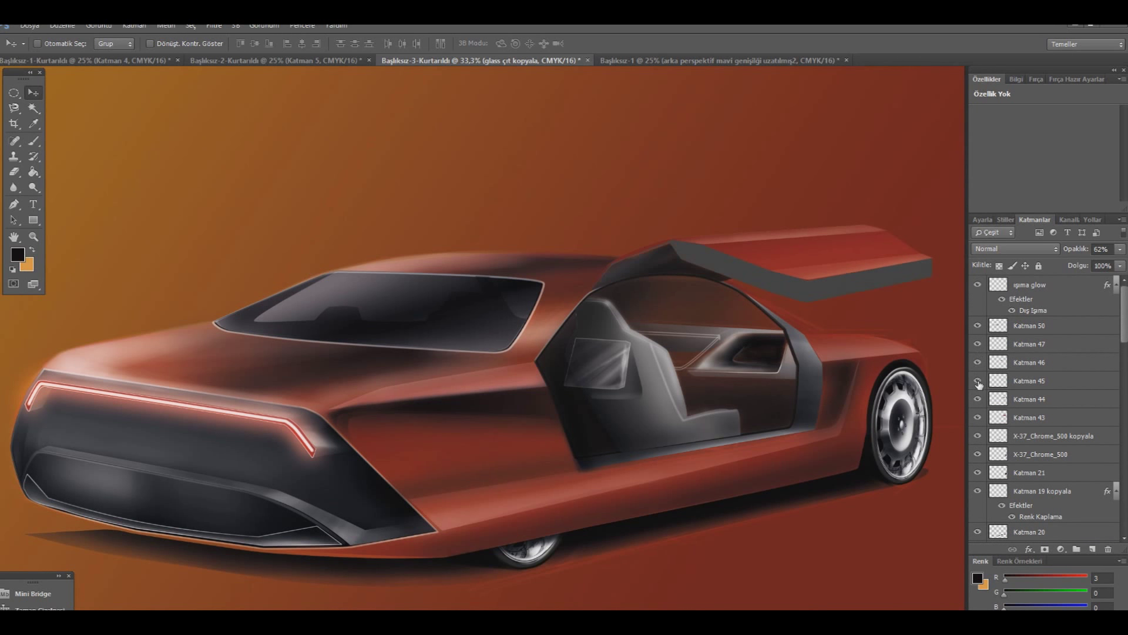
{"action": "left_click", "coordinate": [978, 417]}
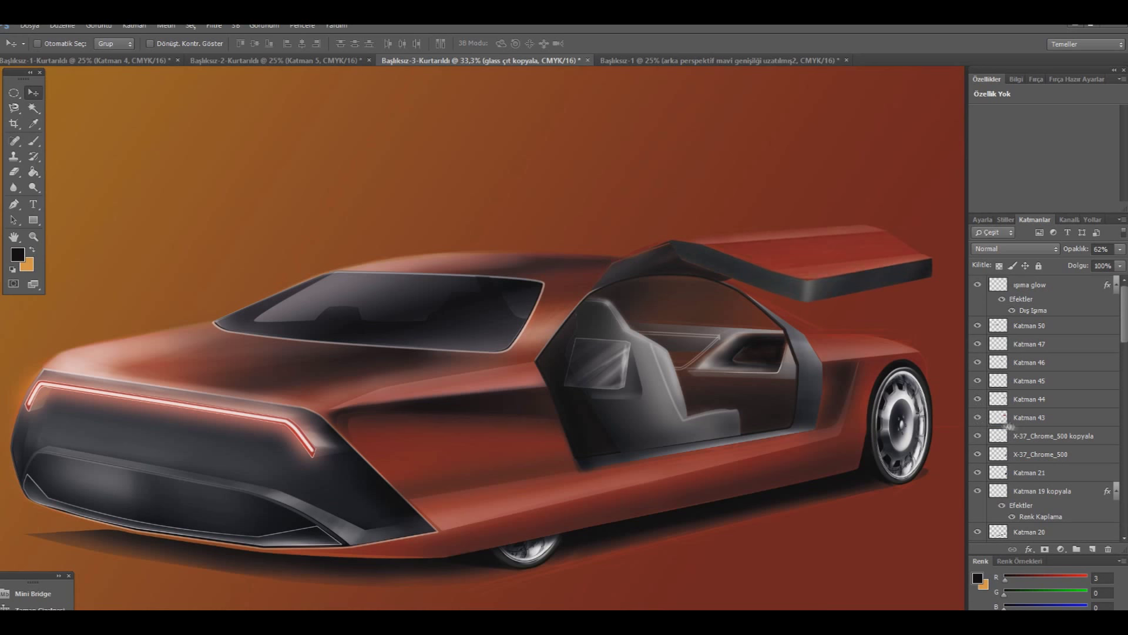
{"action": "left_click_drag", "start_coordinate": [1029, 417], "coordinate": [1045, 326]}
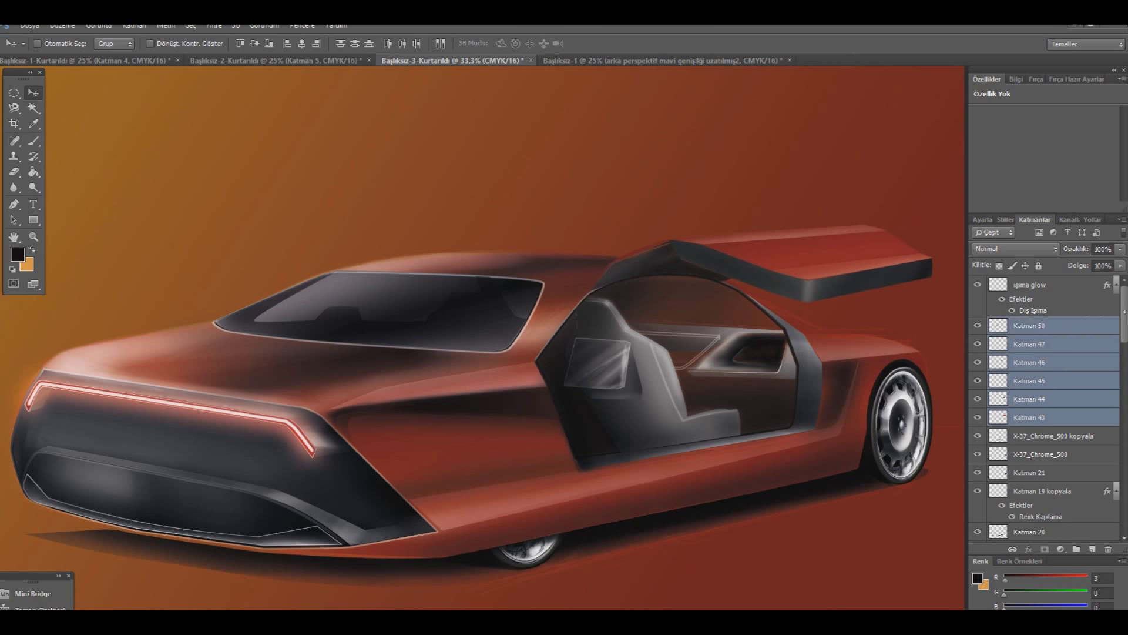
{"action": "scroll", "coordinate": [1046, 382], "scroll_direction": "down", "scroll_amount": 5}
{"action": "left_click", "coordinate": [1056, 320]}
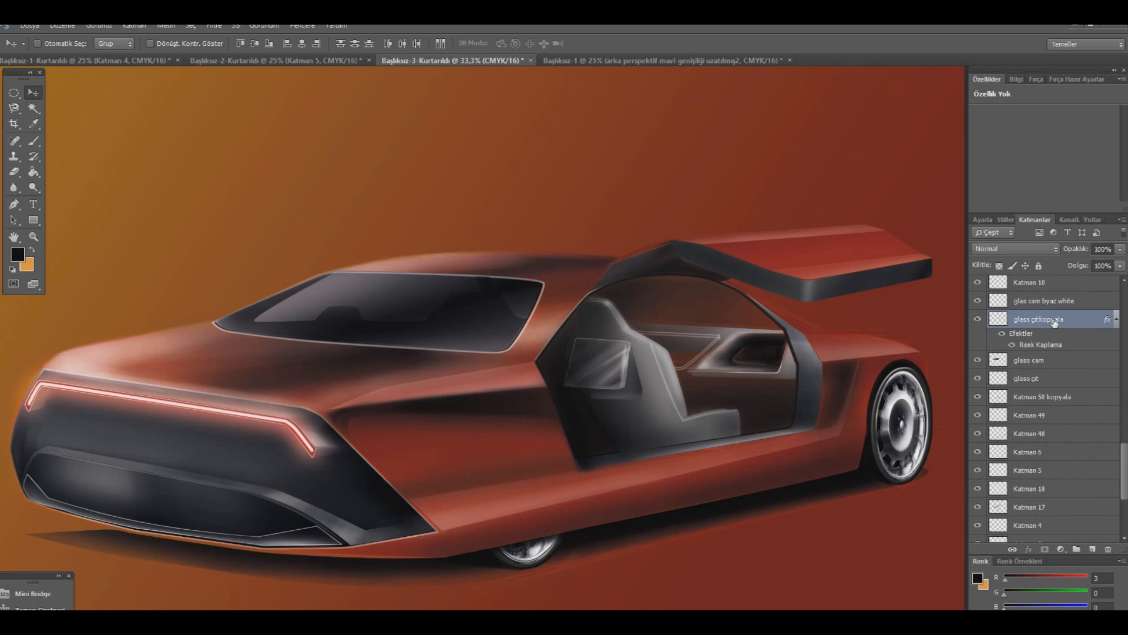
{"action": "scroll", "coordinate": [1055, 322], "scroll_direction": "down", "scroll_amount": 2}
{"action": "left_click", "coordinate": [1046, 420], "text": "shift"}
{"action": "right_click", "coordinate": [1096, 417]}
{"action": "left_click", "coordinate": [999, 425]}
- Check layer contributions, then erase light shading by the rear wheel arch on Katman 48
{"action": "left_click", "coordinate": [978, 326]}
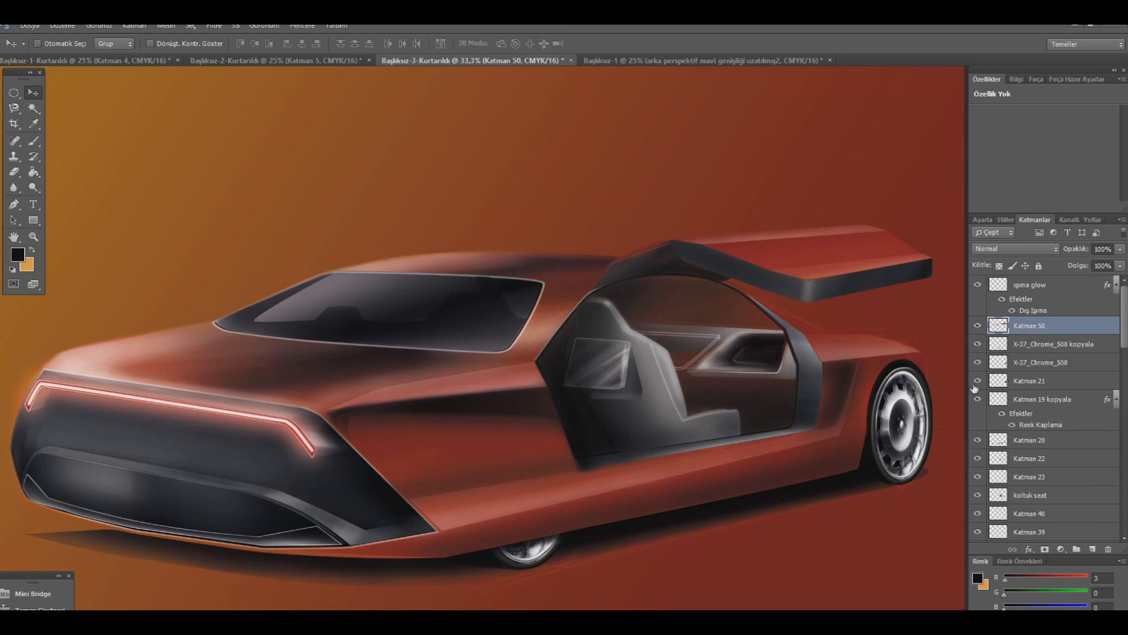
{"action": "left_click", "coordinate": [978, 440]}
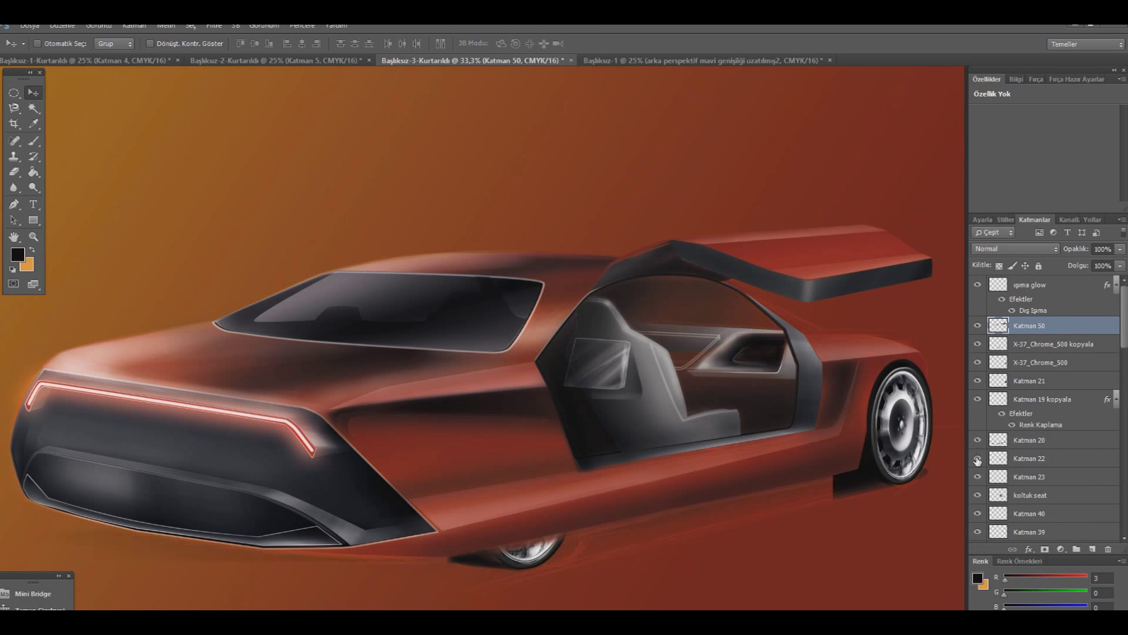
{"action": "left_click", "coordinate": [978, 458]}
{"action": "left_click", "coordinate": [978, 457]}
{"action": "scroll", "coordinate": [1046, 411], "scroll_direction": "down", "scroll_amount": 10}
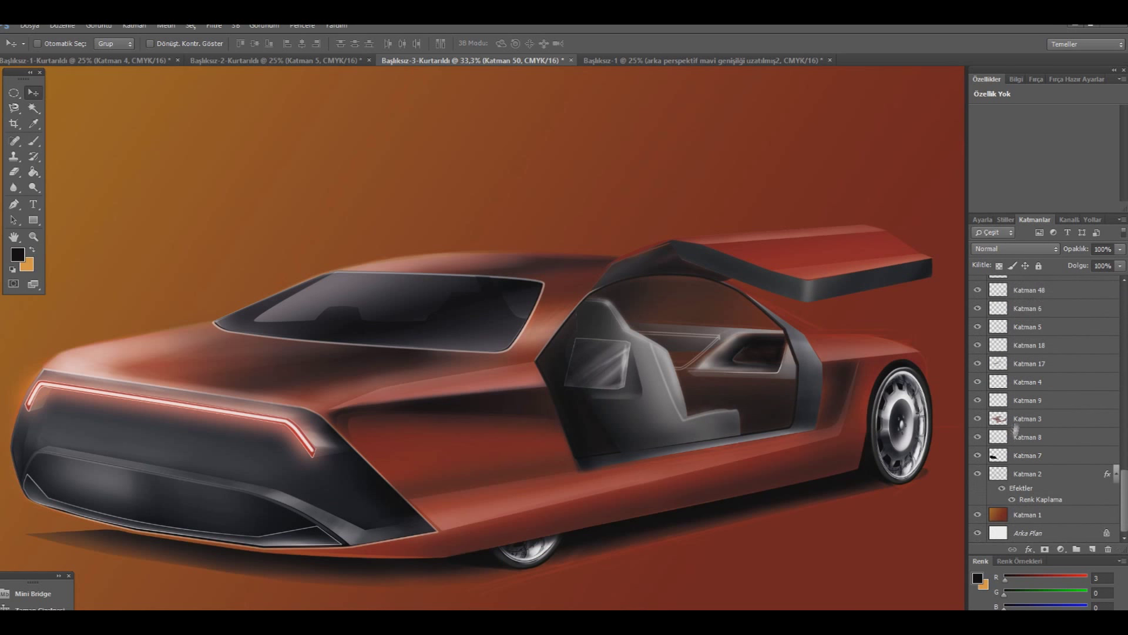
{"action": "scroll", "coordinate": [1033, 411], "scroll_direction": "up", "scroll_amount": 3}
{"action": "left_click", "coordinate": [978, 371]}
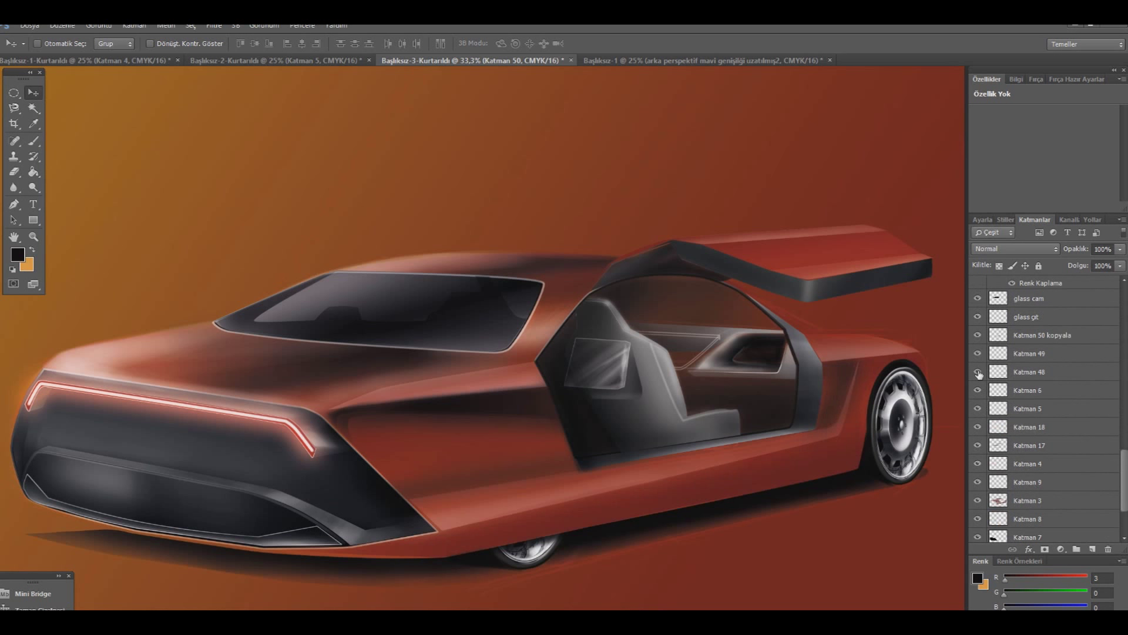
{"action": "left_click", "coordinate": [978, 354]}
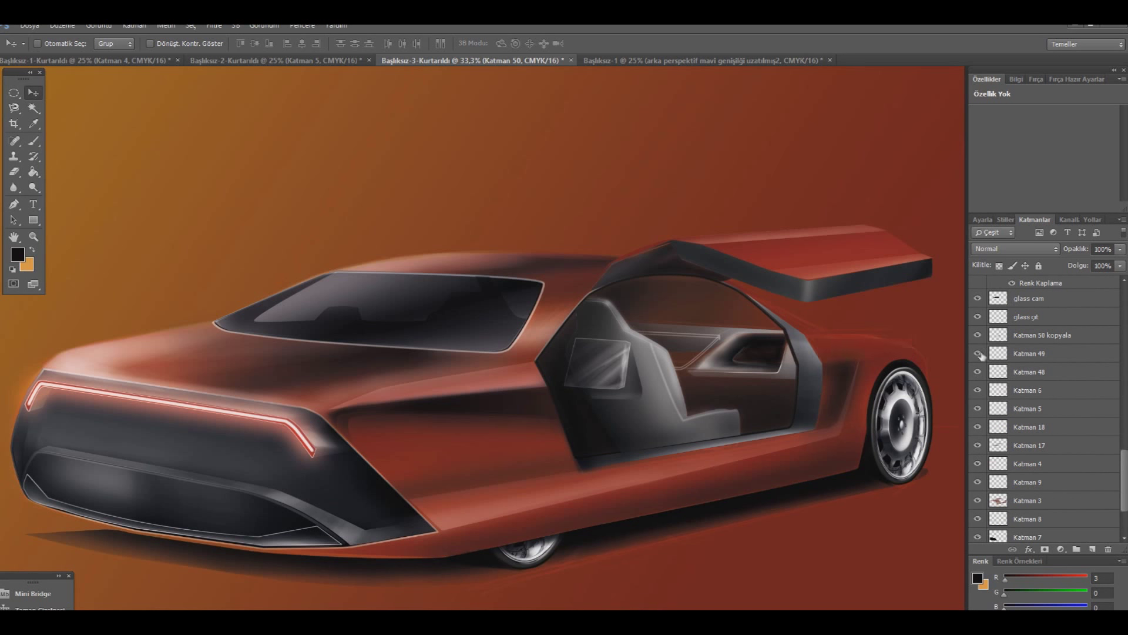
{"action": "left_click", "coordinate": [1013, 376]}
{"action": "left_click", "coordinate": [15, 172]}
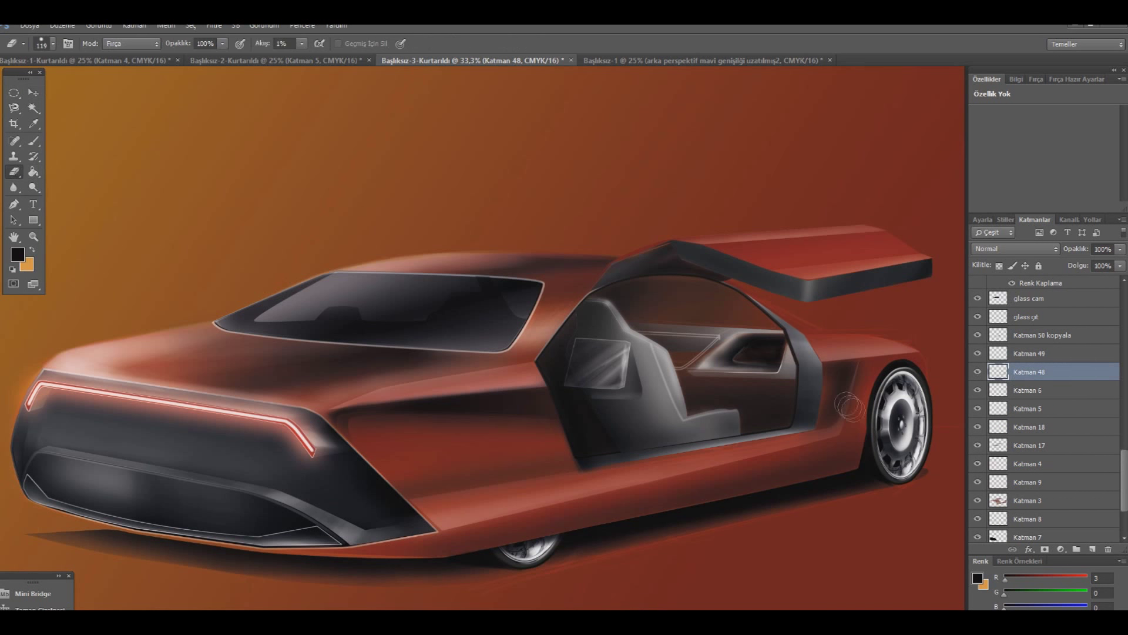
{"action": "mouse_move", "coordinate": [861, 392]}
{"action": "left_mouse_down"}
{"action": "mouse_move", "coordinate": [835, 444]}
{"action": "mouse_move", "coordinate": [876, 378]}
{"action": "left_mouse_up"}
- On a new layer, paint a dark vent ahead of the rear wheel at 10% flow and fade its lower end
{"action": "key", "text": "ctrl+shift+alt+n"}
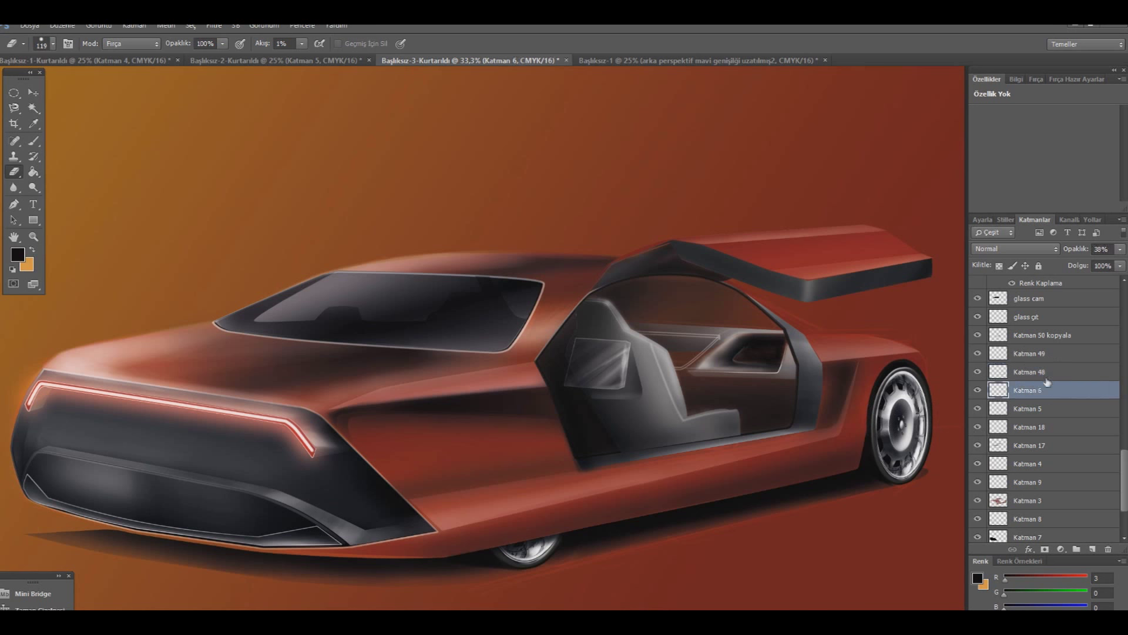
{"action": "left_click", "coordinate": [30, 147]}
{"action": "left_click", "coordinate": [53, 44]}
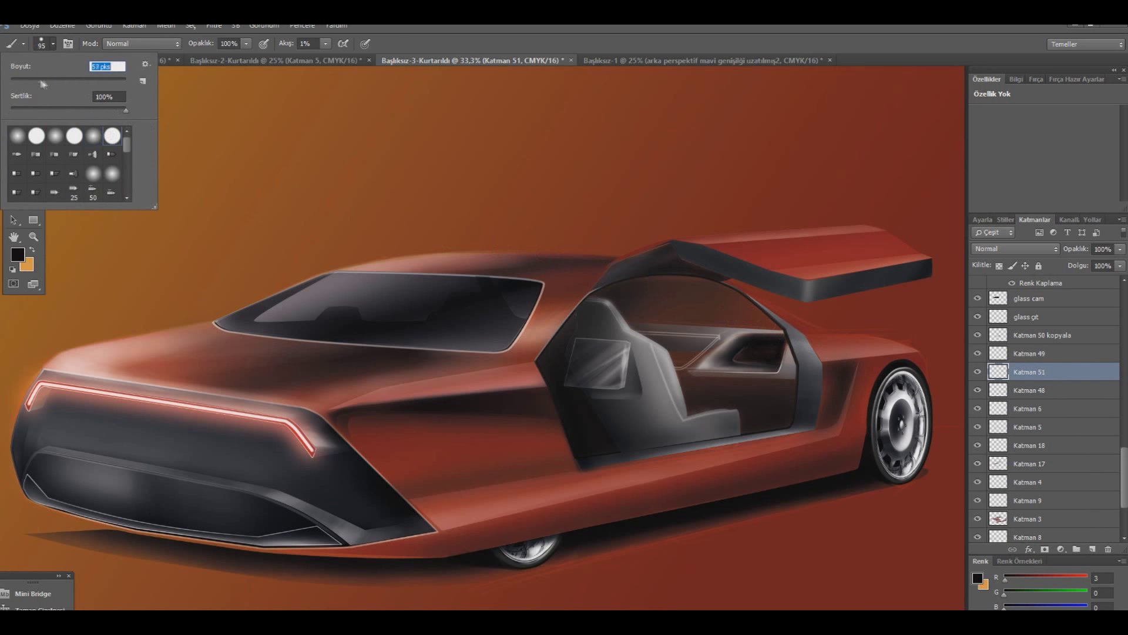
{"action": "left_click_drag", "start_coordinate": [325, 44], "coordinate": [332, 58]}
{"action": "left_click", "coordinate": [842, 375]}
{"action": "left_click_drag", "start_coordinate": [842, 370], "coordinate": [839, 428]}
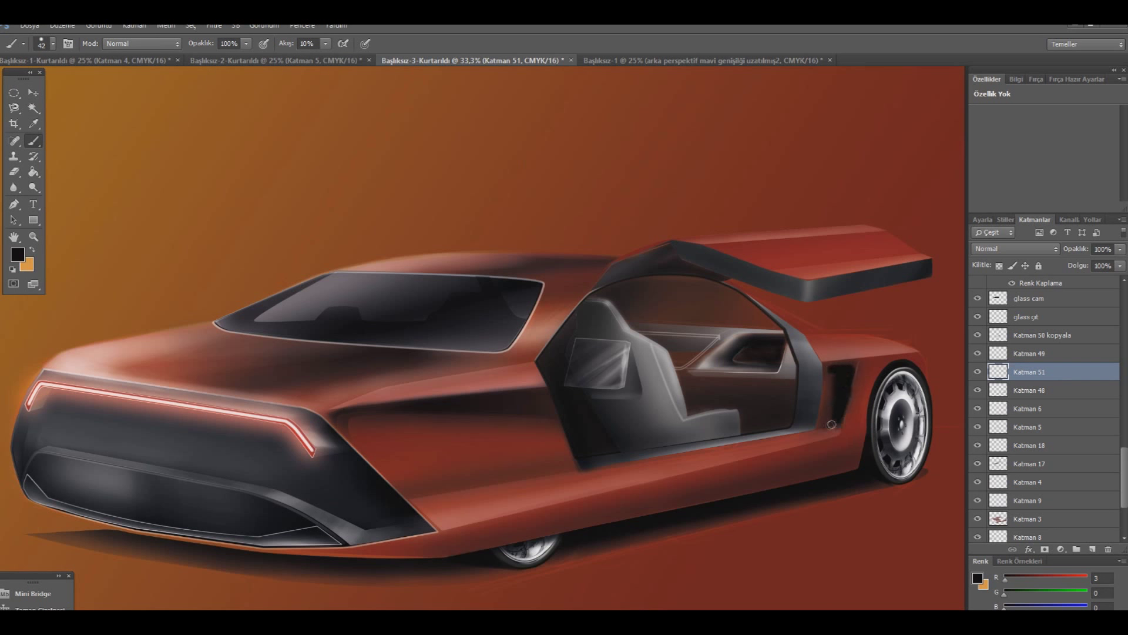
{"action": "key", "text": "e"}
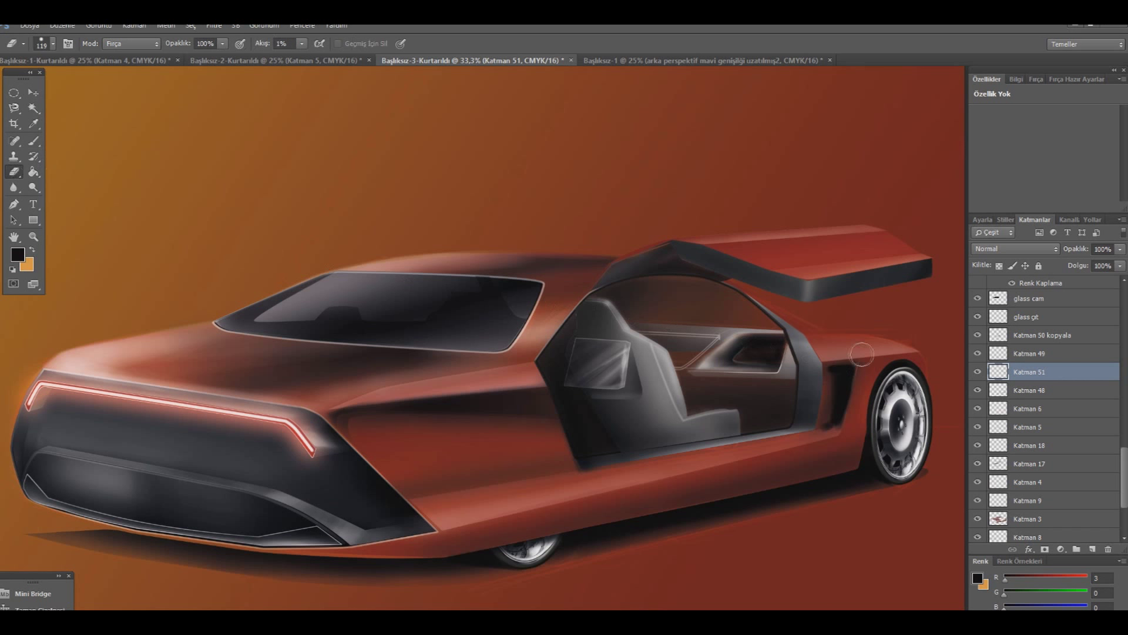
{"action": "left_click_drag", "start_coordinate": [842, 418], "coordinate": [853, 422]}
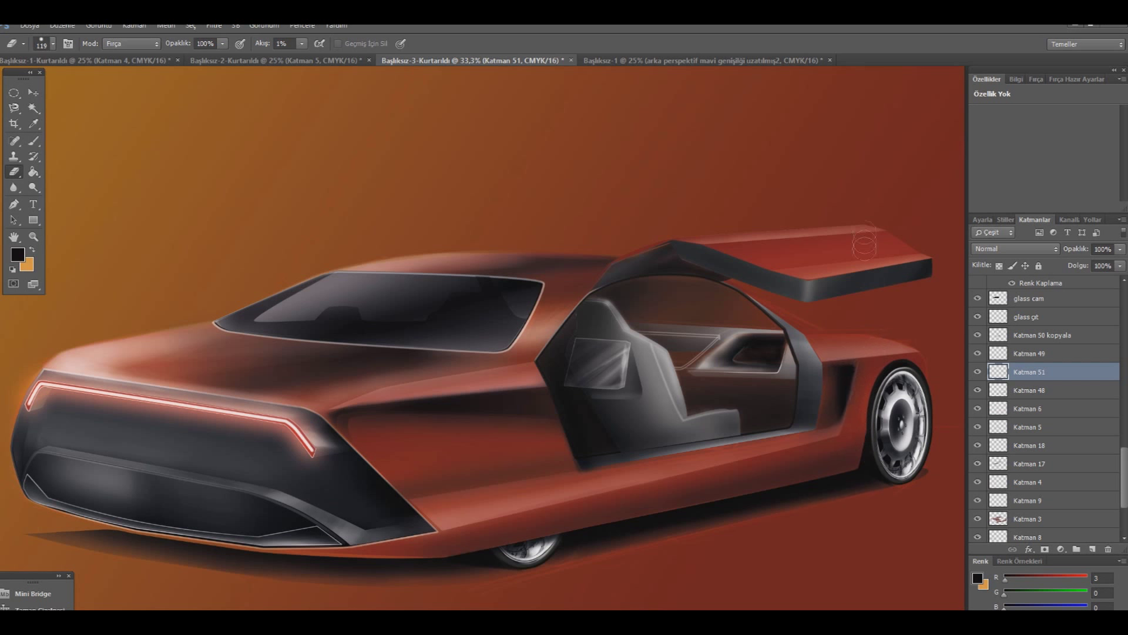
- Add another new layer and begin a Pen path along the body edge behind the door
{"action": "left_click", "coordinate": [1093, 548]}
{"action": "left_click", "coordinate": [14, 204]}
{"action": "left_click", "coordinate": [826, 367]}
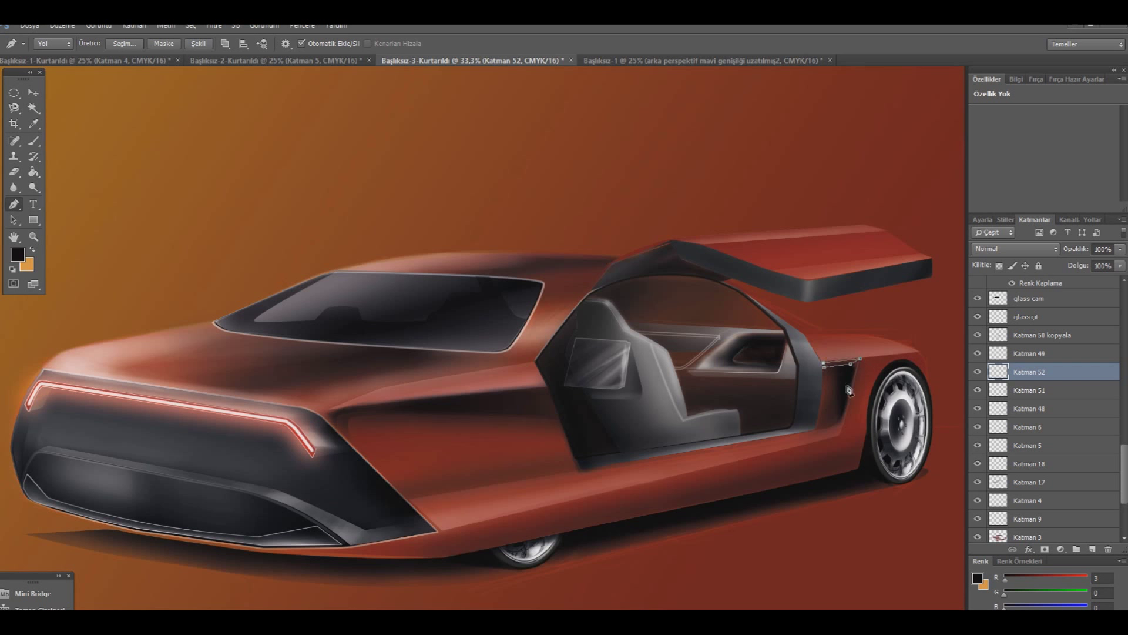
- Close the strip path, turn it into a selection, and set the foreground to light grey
{"action": "left_click", "coordinate": [824, 364]}
{"action": "right_click", "coordinate": [735, 222]}
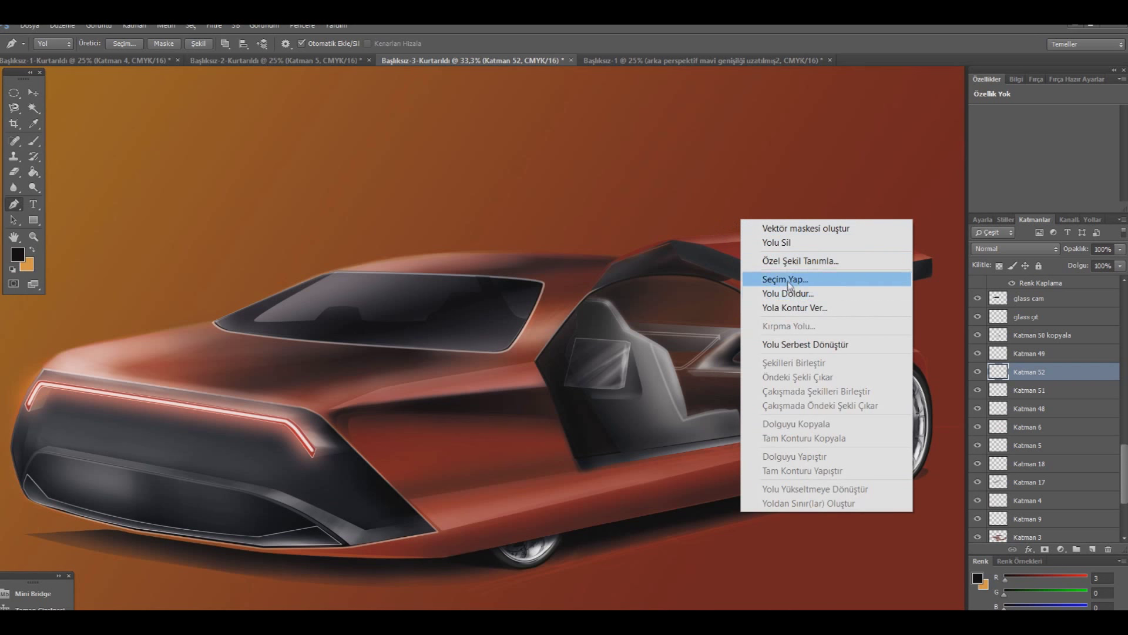
{"action": "left_click", "coordinate": [764, 275]}
{"action": "key", "text": "Return"}
{"action": "left_click", "coordinate": [18, 254]}
{"action": "left_click", "coordinate": [661, 435]}
{"action": "left_click", "coordinate": [942, 411]}
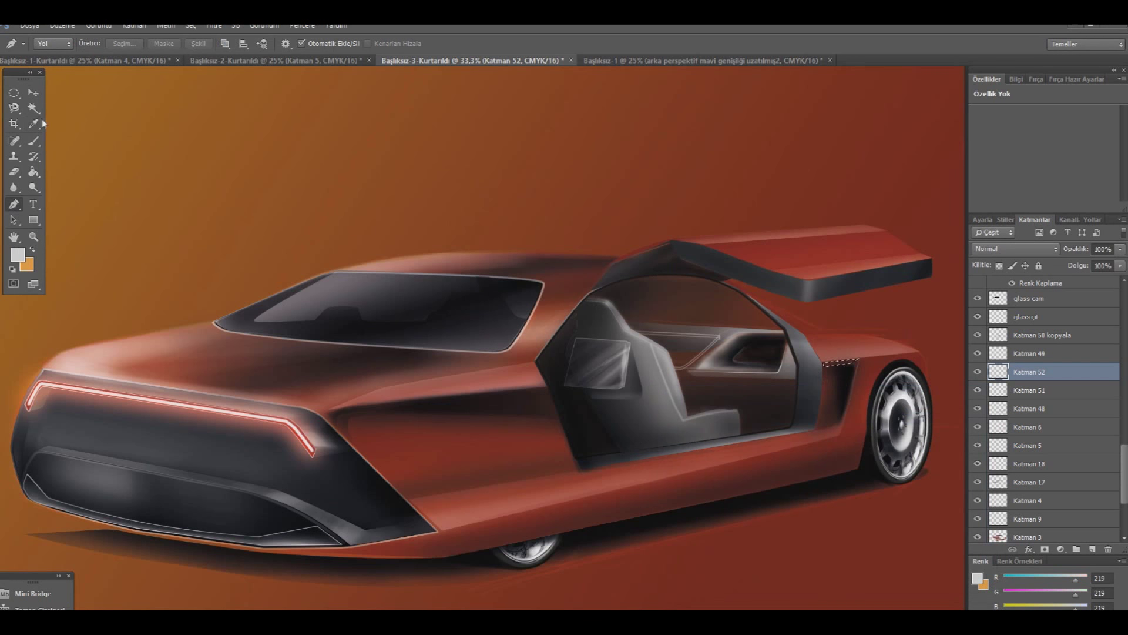
- Paint the strip with a 1% flow brush inside a small elliptical selection by the side vent
{"action": "left_click", "coordinate": [33, 141]}
{"action": "left_click", "coordinate": [53, 43]}
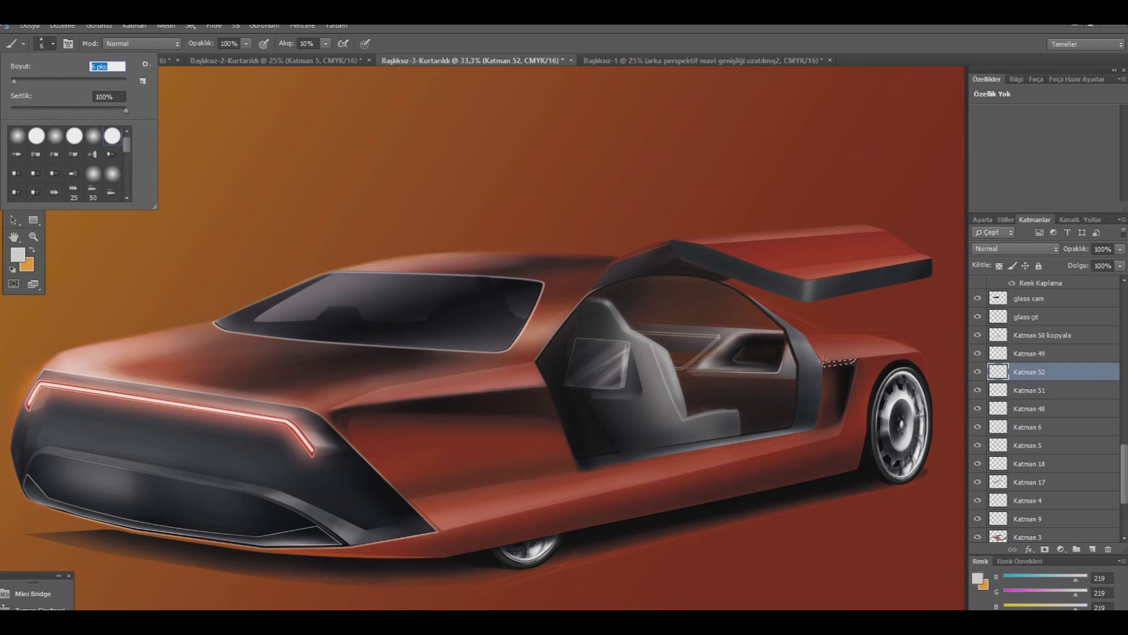
{"action": "key", "text": "Return"}
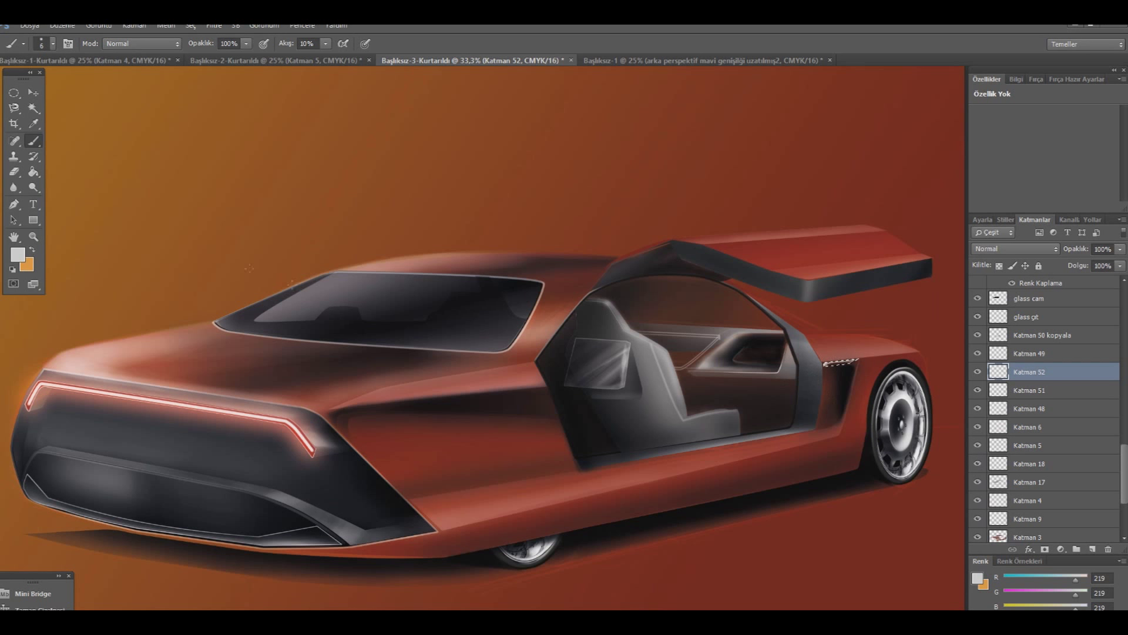
{"action": "key", "text": "m"}
{"action": "left_click_drag", "start_coordinate": [823, 359], "coordinate": [857, 367]}
{"action": "key", "text": "b"}
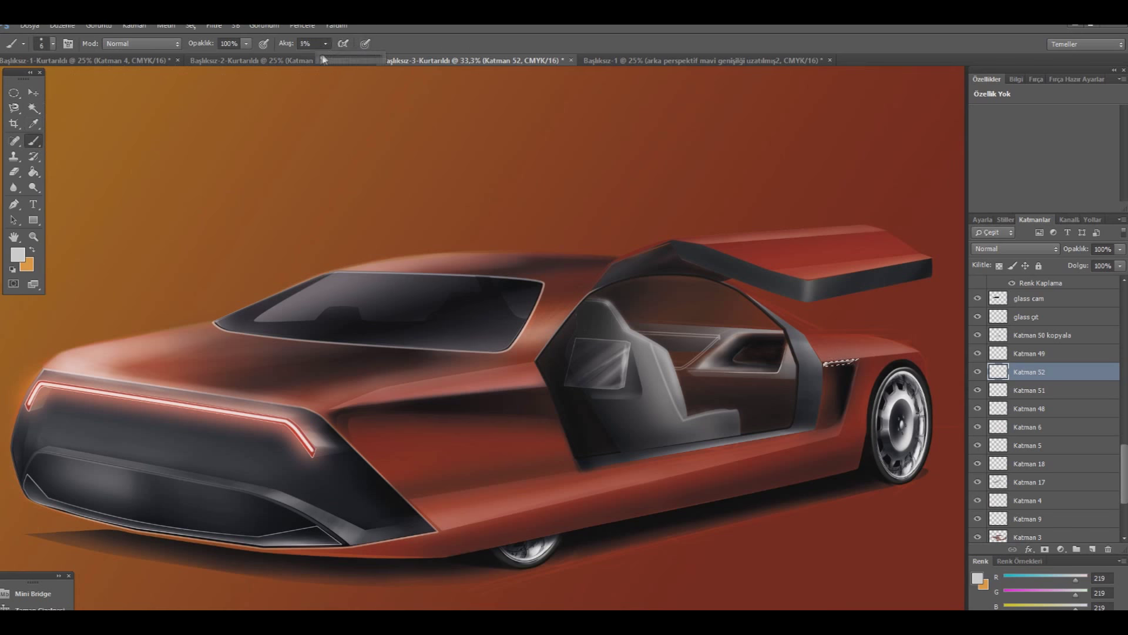
{"action": "key", "text": "Return"}
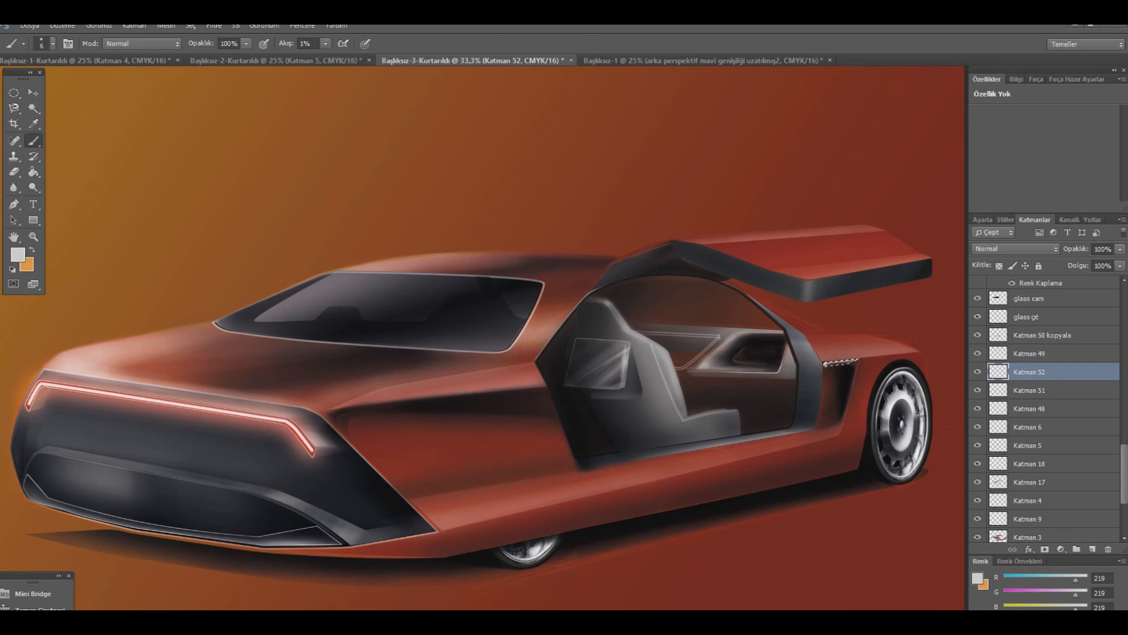
- Continue painting the strip near the door, then make Katman 50 the working layer
{"action": "key", "text": "m"}
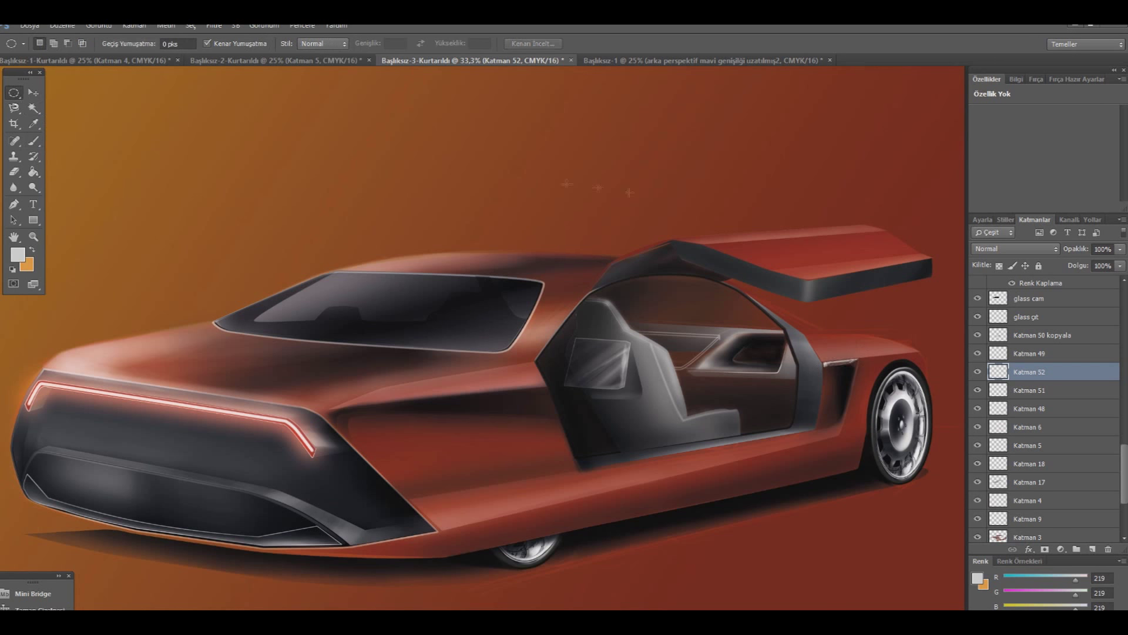
{"action": "left_click", "coordinate": [1007, 376], "text": "ctrl"}
{"action": "key", "text": "b"}
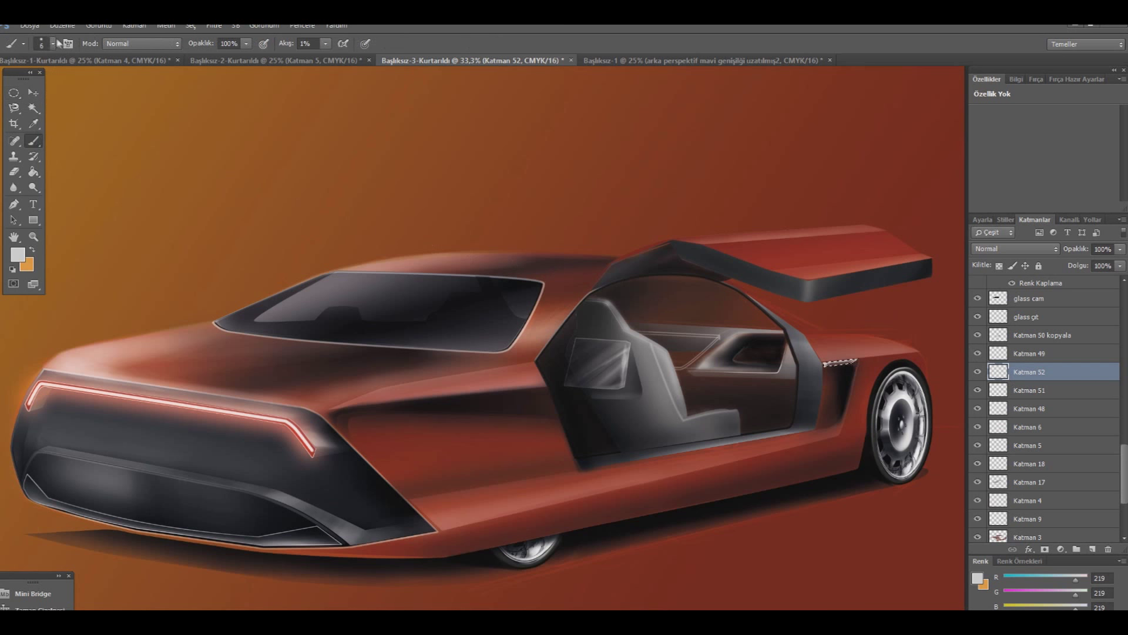
{"action": "left_click", "coordinate": [53, 43]}
{"action": "left_click", "coordinate": [850, 365]}
{"action": "key", "text": "m"}
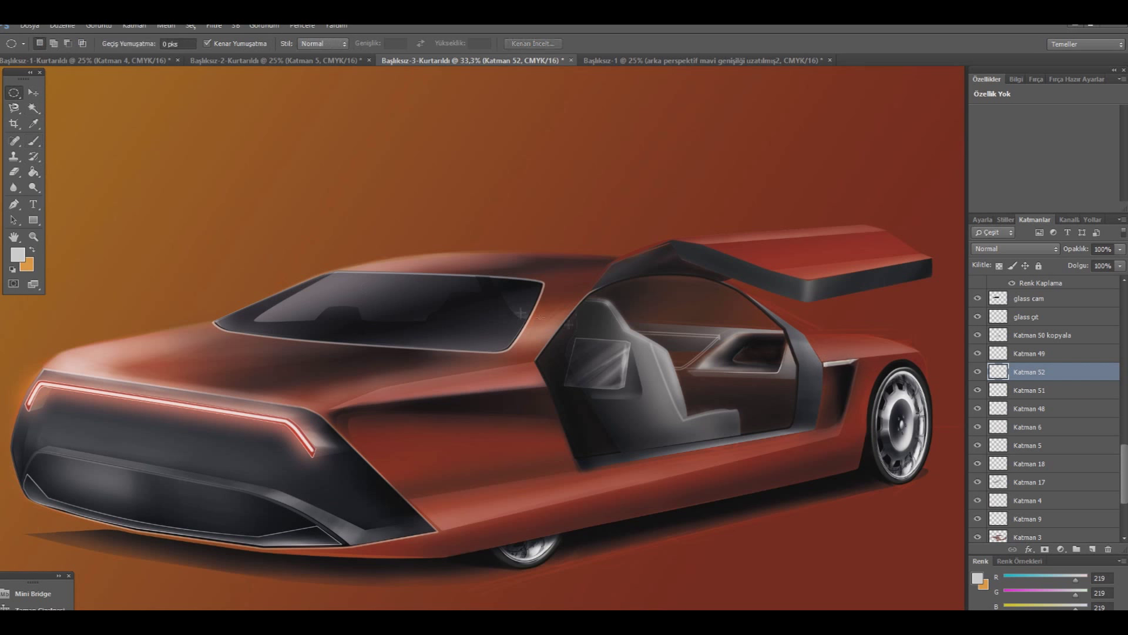
{"action": "left_click_drag", "start_coordinate": [1125, 467], "coordinate": [1125, 306]}
{"action": "left_click", "coordinate": [1066, 329]}
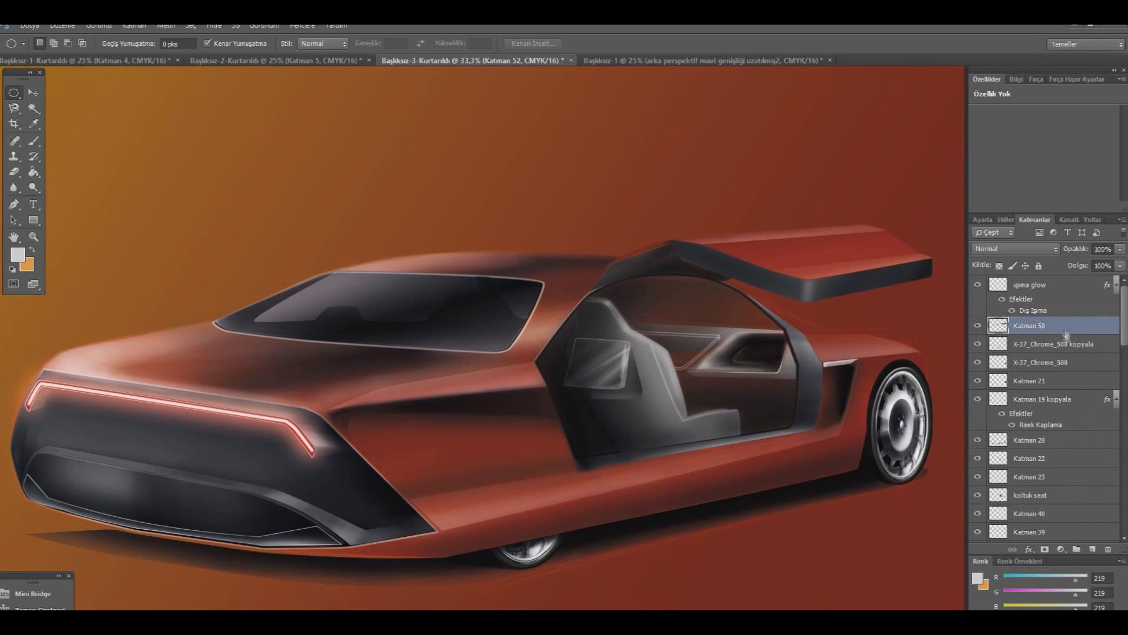
- Add a new layer above Katman 50, draw a path along the door strip and stroke it
{"action": "left_click", "coordinate": [1091, 549]}
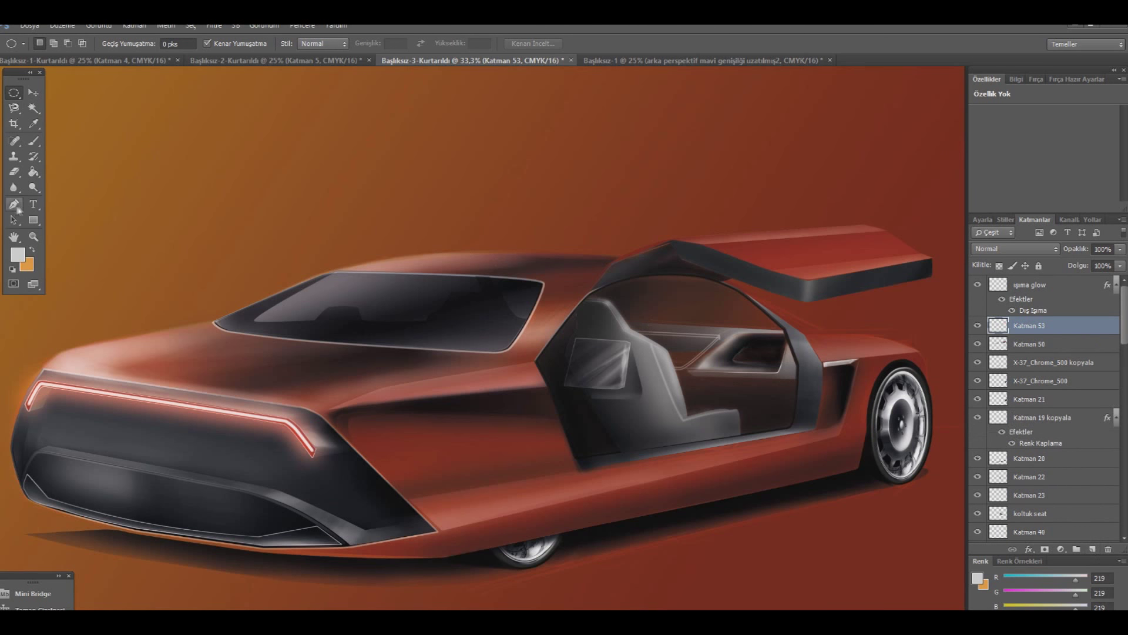
{"action": "left_click", "coordinate": [13, 203]}
{"action": "left_click", "coordinate": [826, 366]}
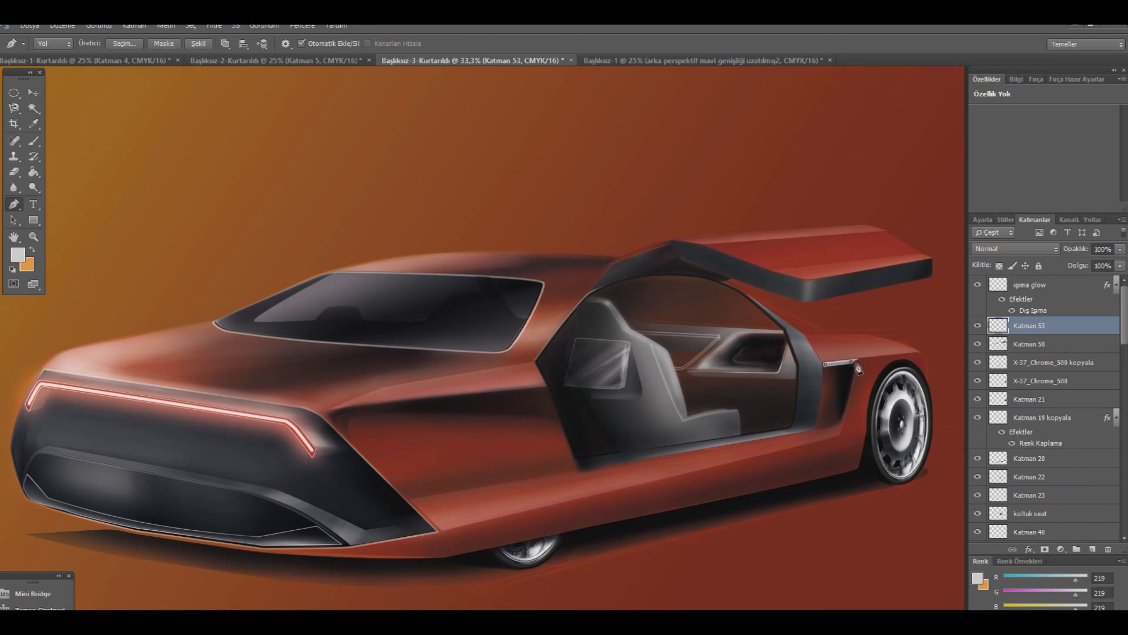
{"action": "right_click", "coordinate": [679, 306]}
{"action": "left_click", "coordinate": [723, 389]}
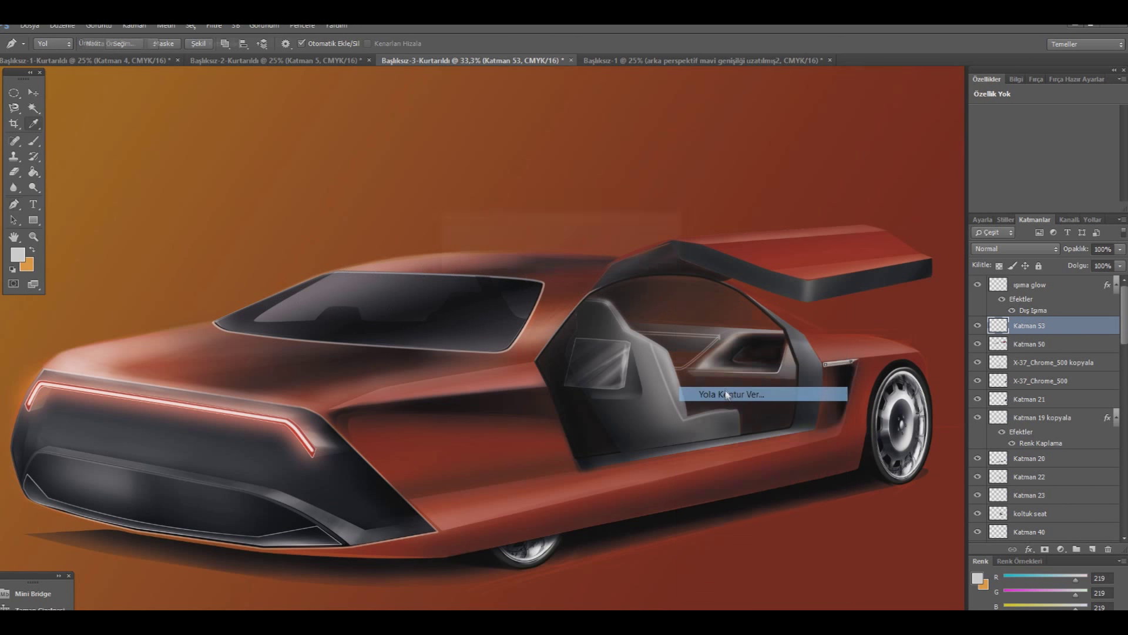
{"action": "left_click", "coordinate": [652, 242]}
- Set the foreground to a pale warm cream and the brush to 5 px with adjusted flow
{"action": "left_click", "coordinate": [18, 254]}
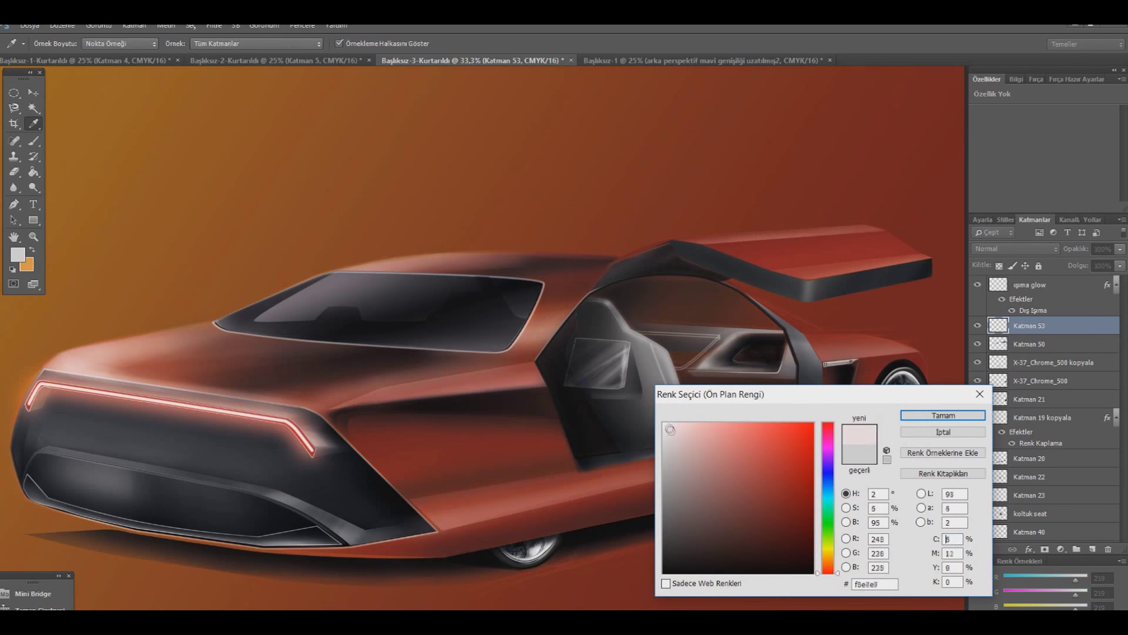
{"action": "left_click_drag", "start_coordinate": [655, 429], "coordinate": [666, 431]}
{"action": "left_click_drag", "start_coordinate": [826, 537], "coordinate": [827, 559]}
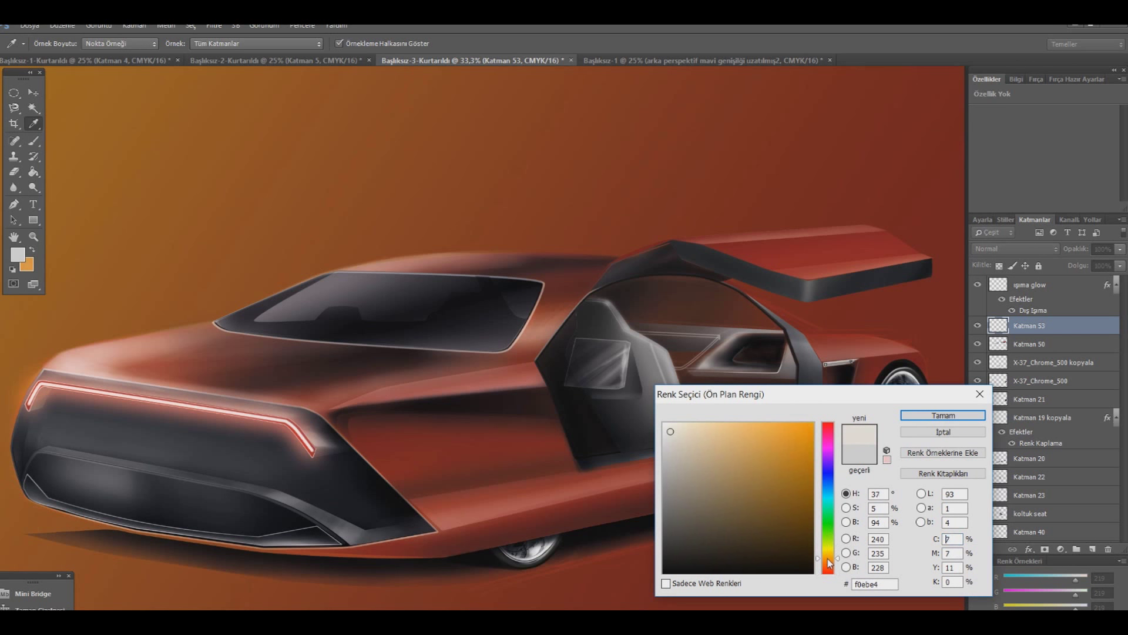
{"action": "left_click_drag", "start_coordinate": [697, 433], "coordinate": [681, 431]}
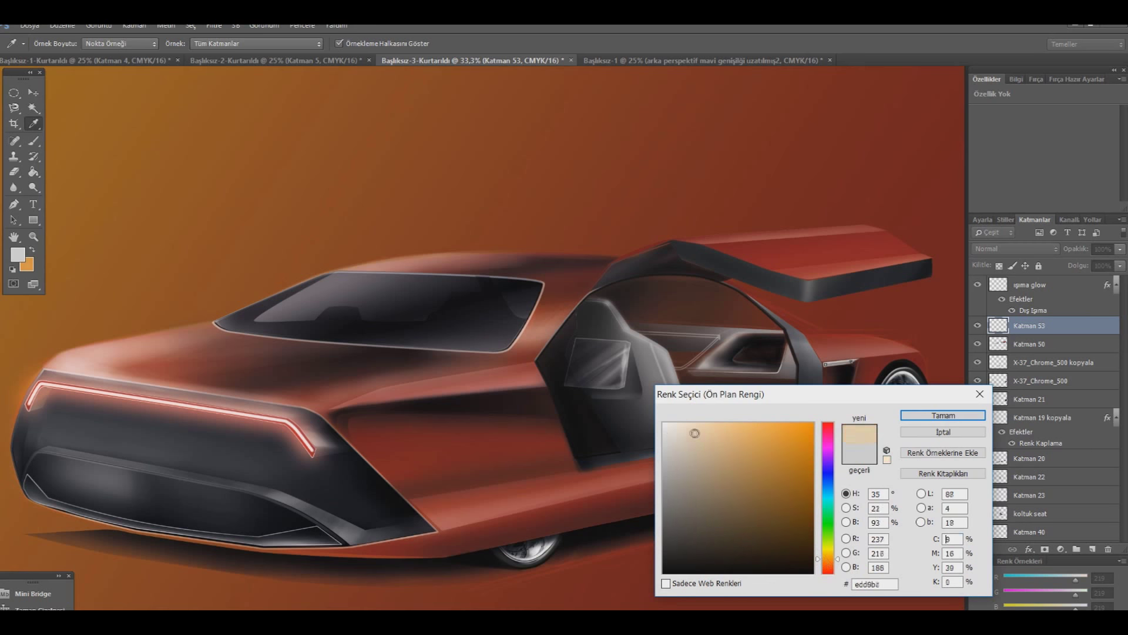
{"action": "left_click", "coordinate": [943, 415]}
{"action": "key", "text": "b"}
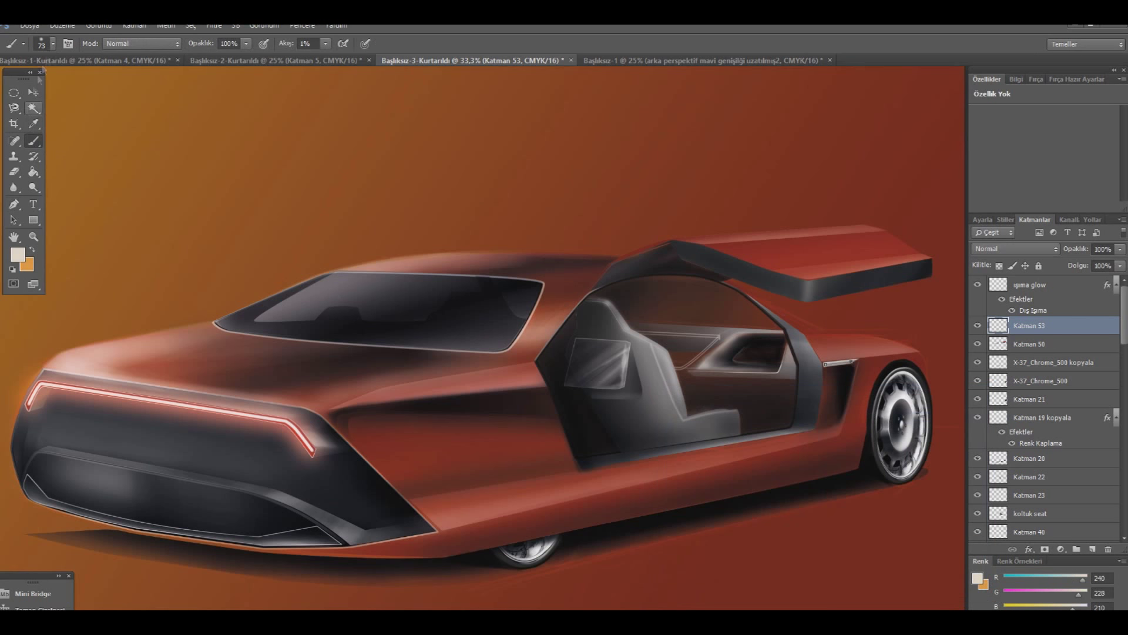
{"action": "left_click", "coordinate": [52, 44]}
{"action": "type", "text": "5 piks"}
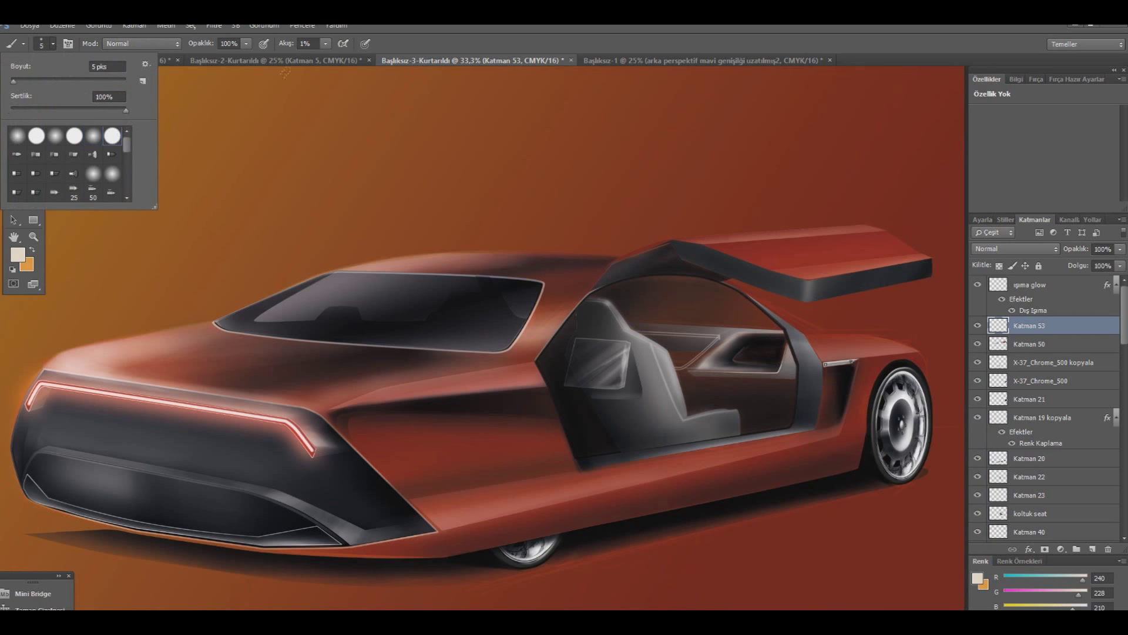
{"action": "left_click", "coordinate": [325, 44]}
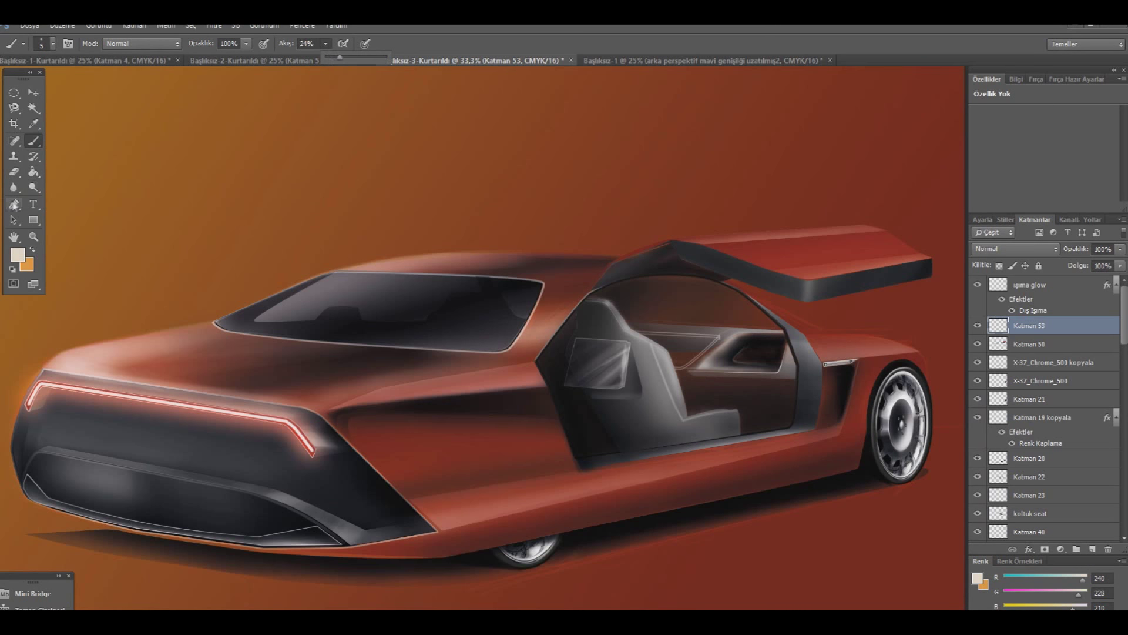
- Stroke the door-strip path with the cream brush and delete the path
{"action": "key", "text": "p"}
{"action": "right_click", "coordinate": [788, 364]}
{"action": "left_click", "coordinate": [840, 155]}
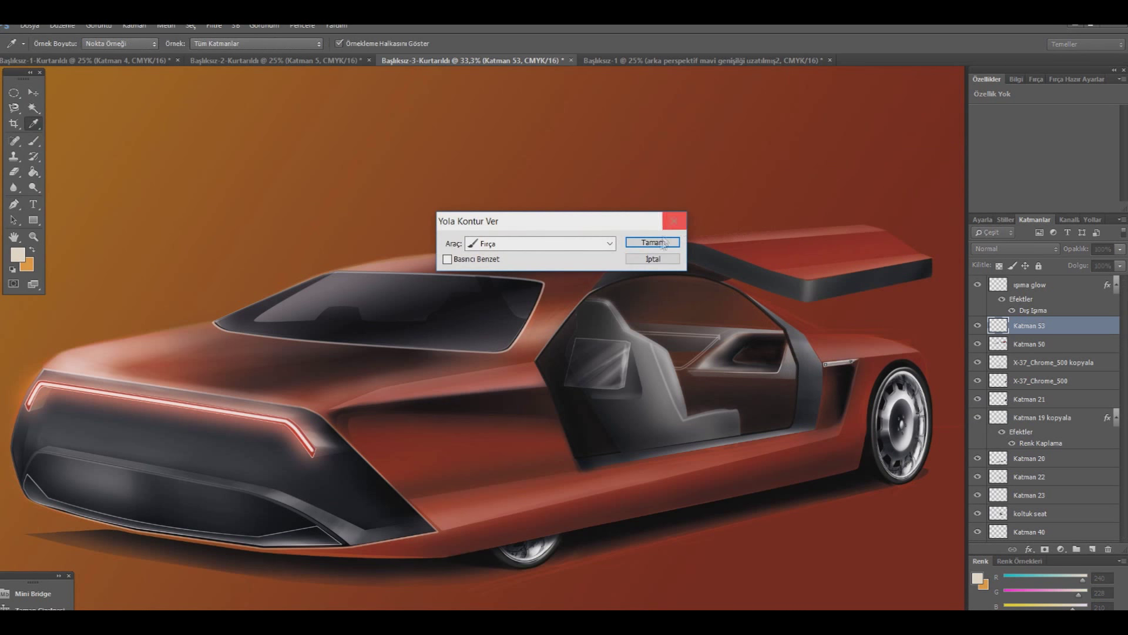
{"action": "left_click", "coordinate": [649, 242]}
{"action": "right_click", "coordinate": [690, 290]}
{"action": "left_click", "coordinate": [749, 323]}
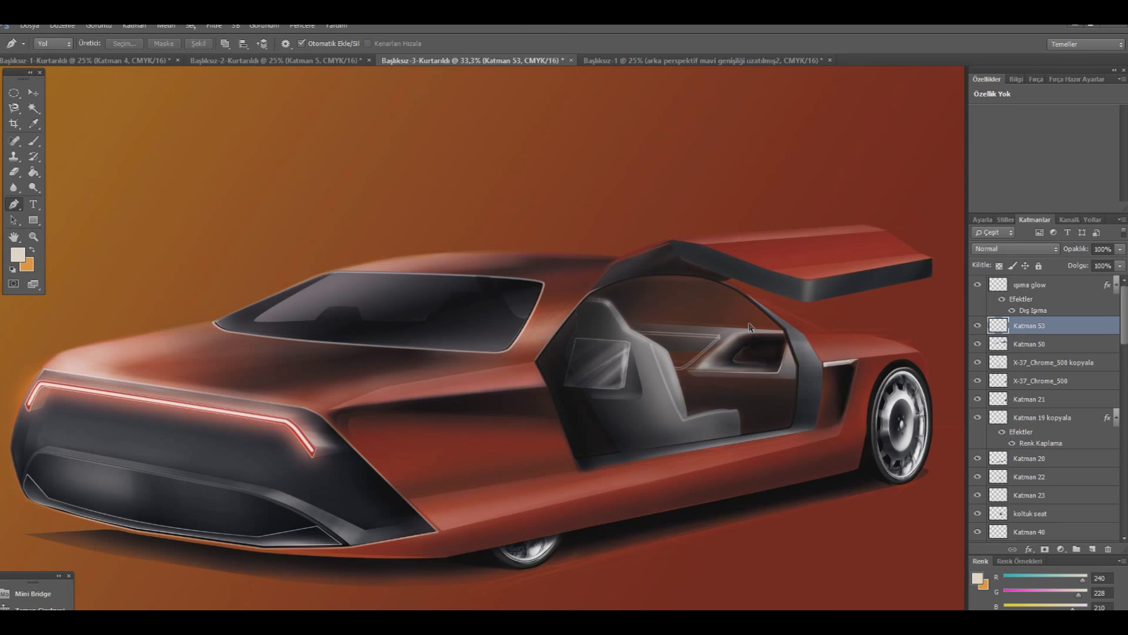
- Restroke the door-strip path with the brush and delete the path again
{"action": "left_click", "coordinate": [34, 141]}
{"action": "left_click", "coordinate": [53, 43]}
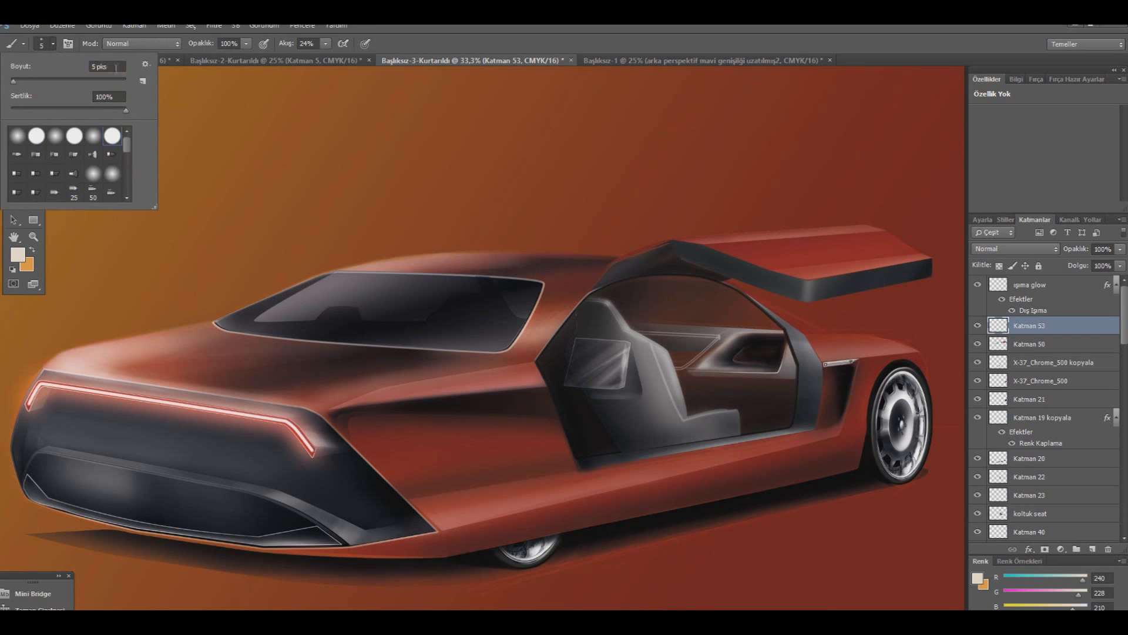
{"action": "key", "text": "Return"}
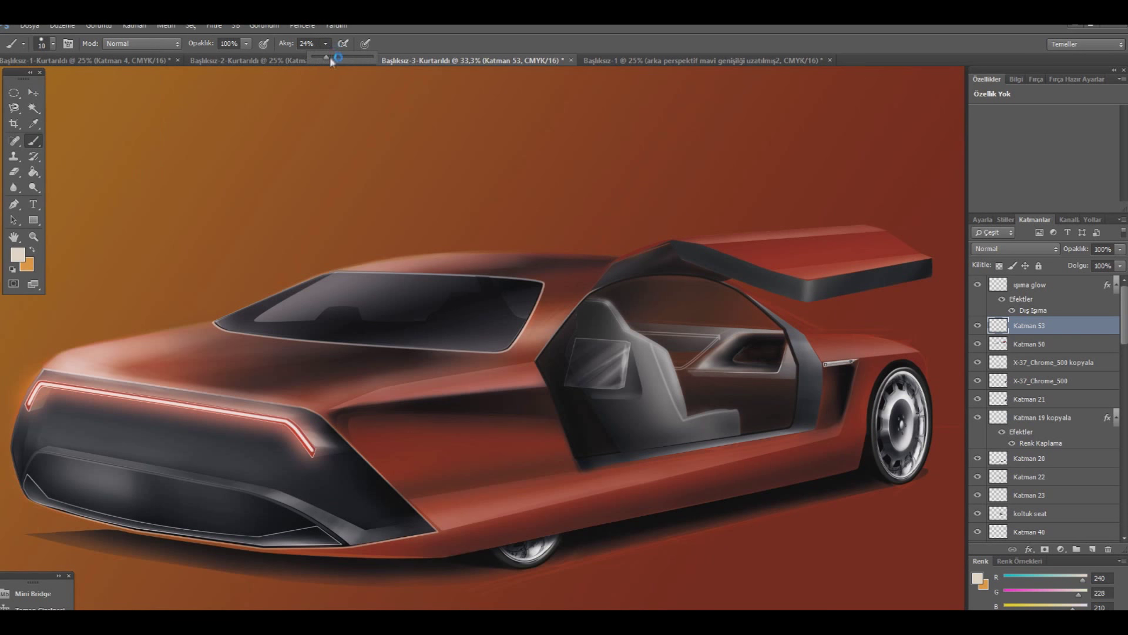
{"action": "key", "text": "p"}
{"action": "right_click", "coordinate": [815, 323]}
{"action": "left_click", "coordinate": [868, 410]}
{"action": "left_click", "coordinate": [652, 242]}
{"action": "right_click", "coordinate": [659, 247]}
{"action": "left_click", "coordinate": [702, 271]}
- Give Katman 53 a saturated orange Outer Glow of 68 px size
{"action": "right_click", "coordinate": [1042, 327]}
{"action": "left_click", "coordinate": [941, 124]}
{"action": "left_click", "coordinate": [399, 431]}
{"action": "left_click", "coordinate": [550, 338]}
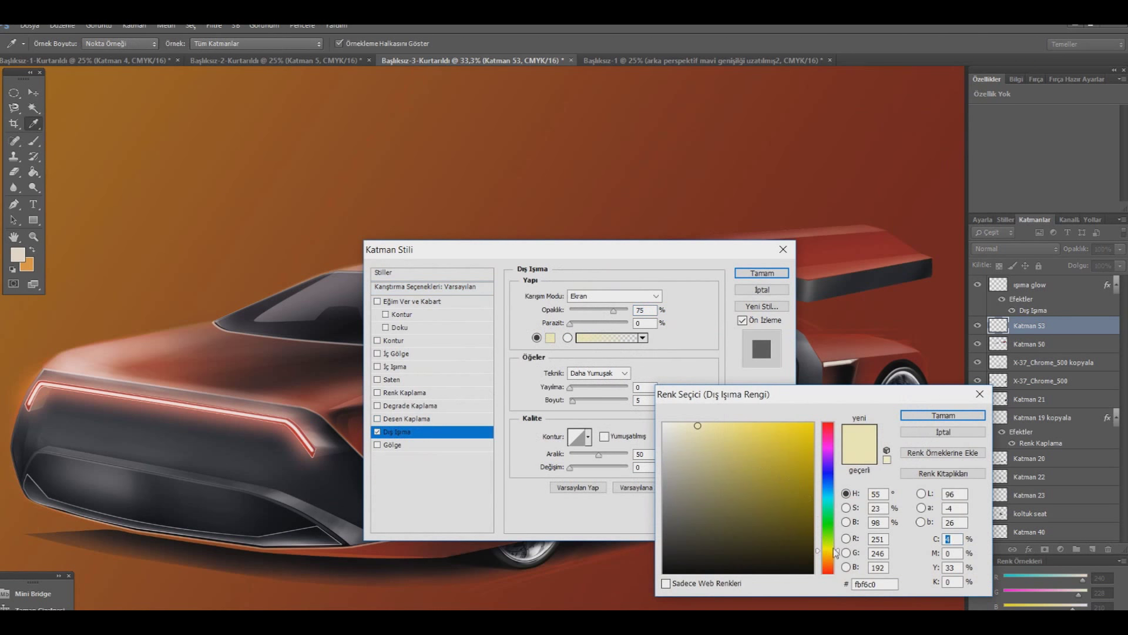
{"action": "left_click_drag", "start_coordinate": [835, 550], "coordinate": [835, 560]}
{"action": "left_click_drag", "start_coordinate": [740, 458], "coordinate": [856, 401]}
{"action": "left_click", "coordinate": [924, 415]}
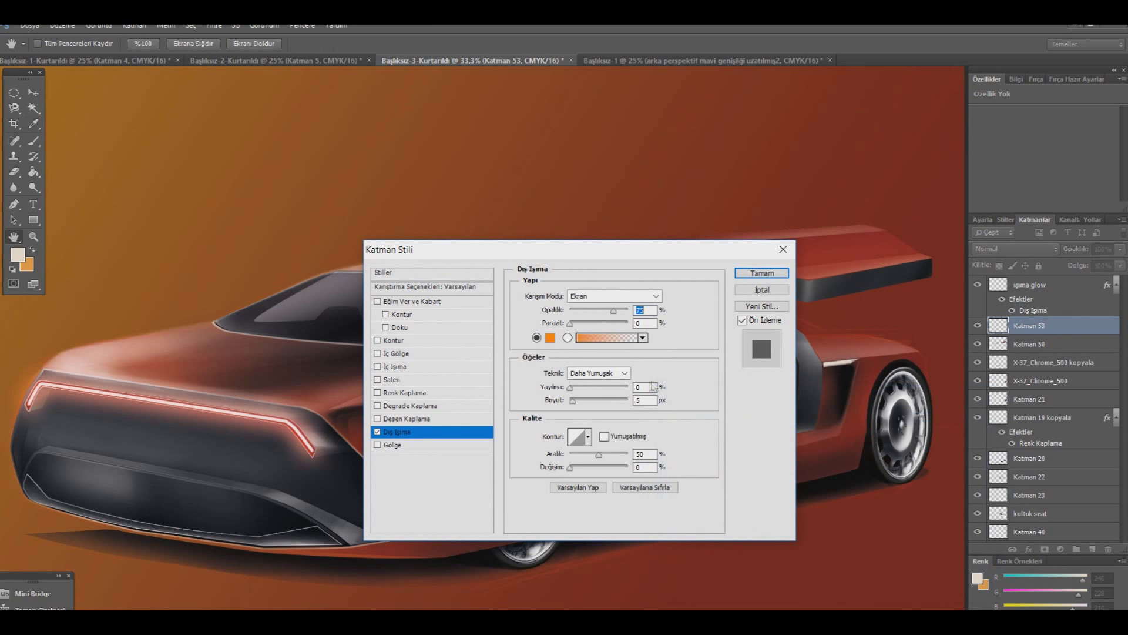
{"action": "left_click_drag", "start_coordinate": [573, 401], "coordinate": [589, 402]}
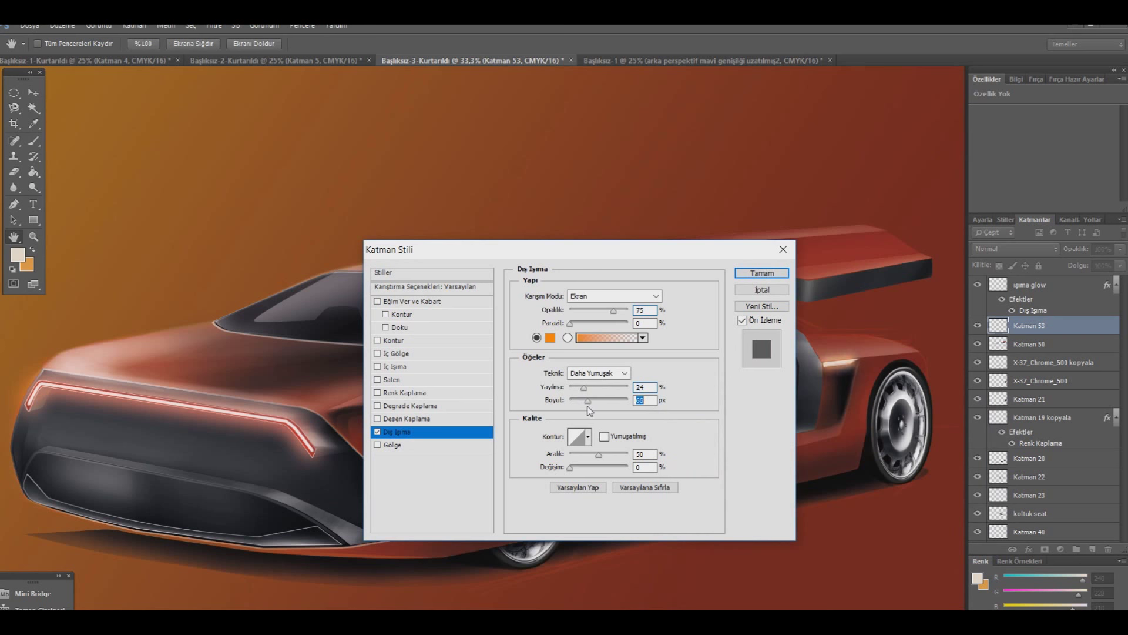
{"action": "key", "text": "Return"}
{"action": "key", "text": "p"}
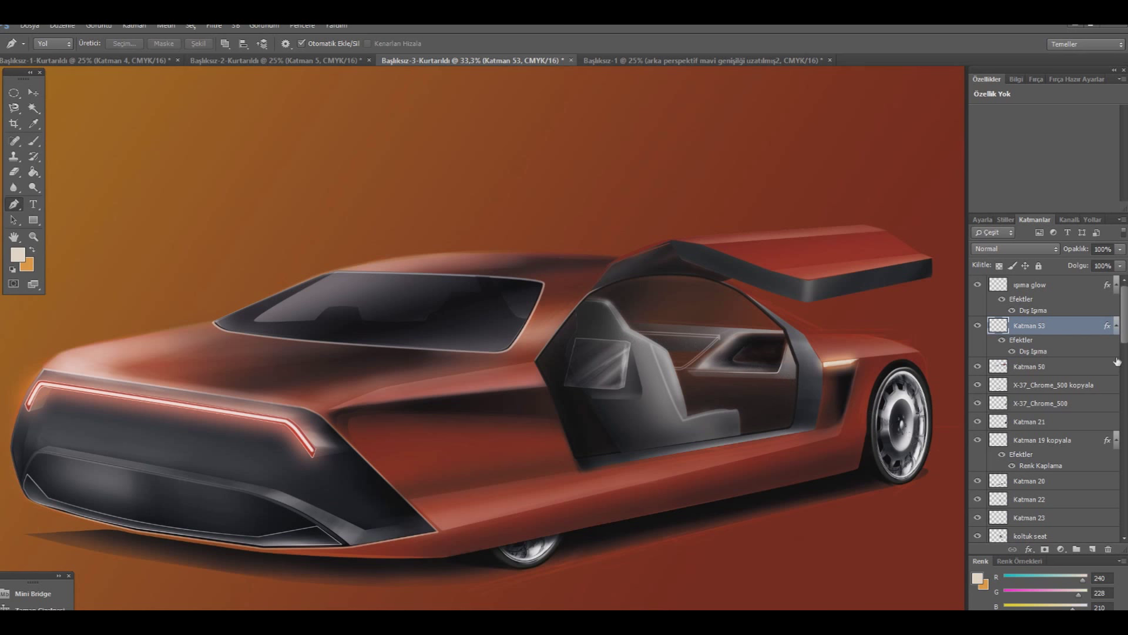
{"action": "left_click_drag", "start_coordinate": [1124, 340], "coordinate": [1124, 515]}
- Select Katman 52, unhide and select Katman 49, and set the foreground to dark grey
{"action": "left_click", "coordinate": [1033, 315]}
{"action": "scroll", "coordinate": [1042, 374], "scroll_direction": "up", "scroll_amount": 1}
{"action": "scroll", "coordinate": [1042, 374], "scroll_direction": "up", "scroll_amount": 3}
{"action": "left_click", "coordinate": [977, 376]}
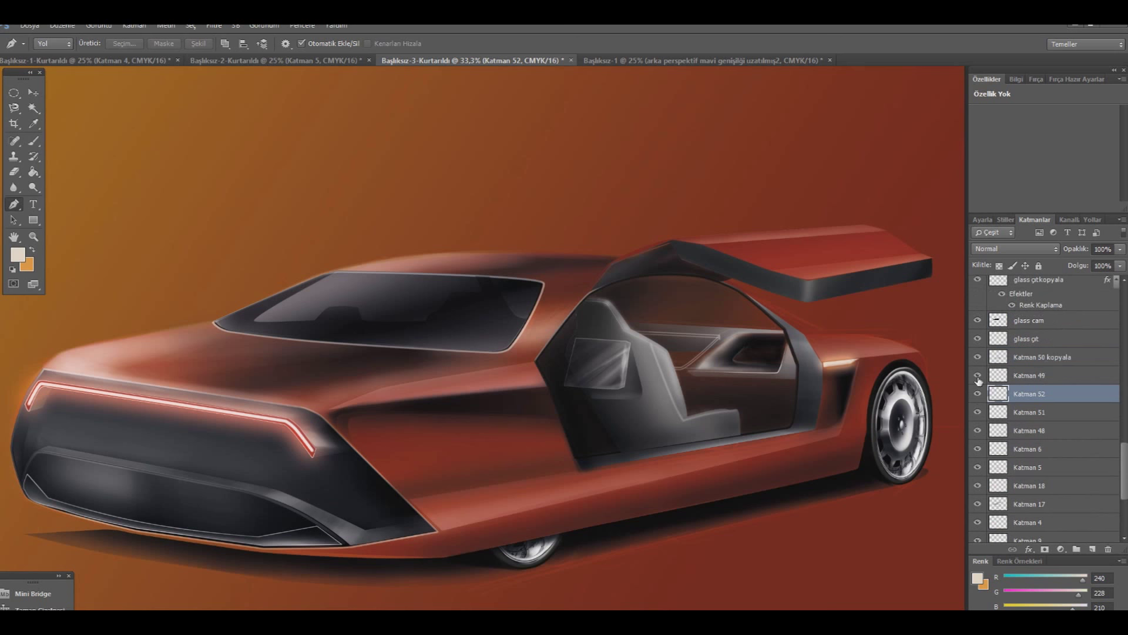
{"action": "left_click", "coordinate": [1027, 377]}
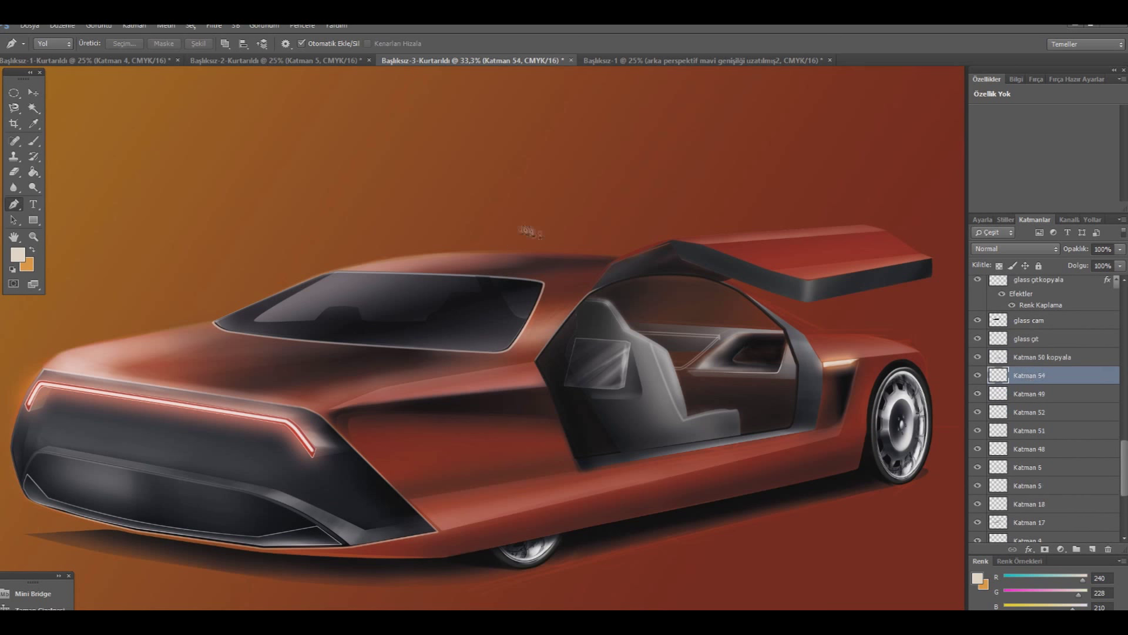
{"action": "left_click", "coordinate": [34, 123]}
{"action": "left_click", "coordinate": [17, 254]}
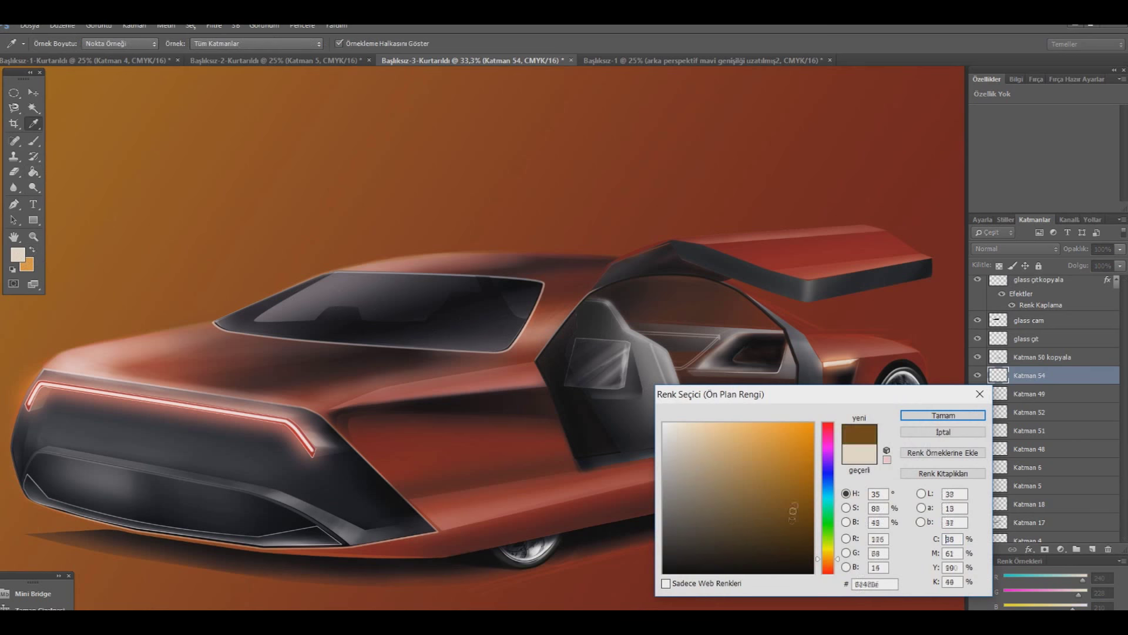
{"action": "left_click_drag", "start_coordinate": [682, 432], "coordinate": [664, 554]}
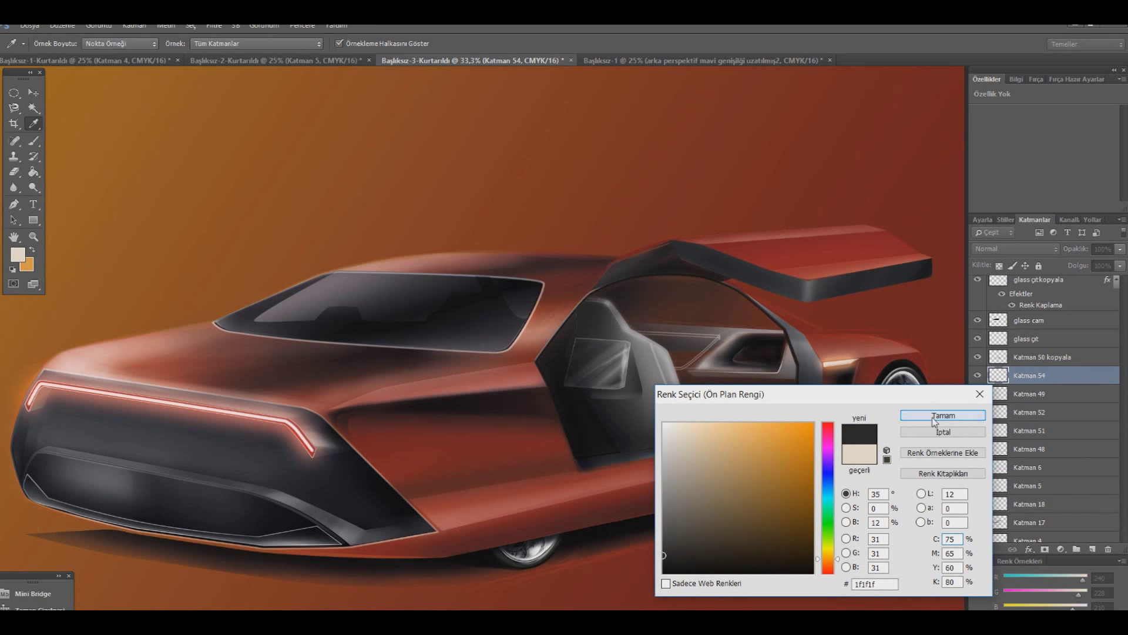
{"action": "left_click", "coordinate": [943, 415]}
- Paint a faint dark haze near the front fender with a 193 px brush at 1% flow
{"action": "left_click", "coordinate": [33, 141]}
{"action": "left_click", "coordinate": [52, 43]}
{"action": "left_click_drag", "start_coordinate": [13, 80], "coordinate": [94, 80]}
{"action": "left_click", "coordinate": [869, 422]}
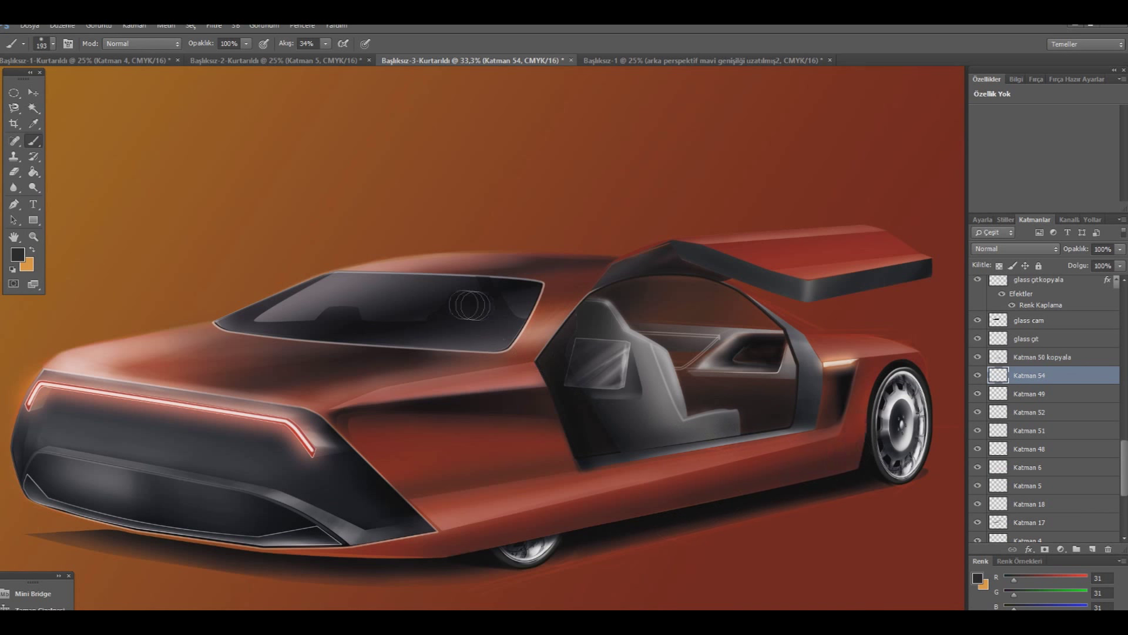
{"action": "left_click", "coordinate": [52, 43]}
{"action": "left_click_drag", "start_coordinate": [286, 44], "coordinate": [247, 43]}
{"action": "left_click_drag", "start_coordinate": [940, 360], "coordinate": [898, 337]}
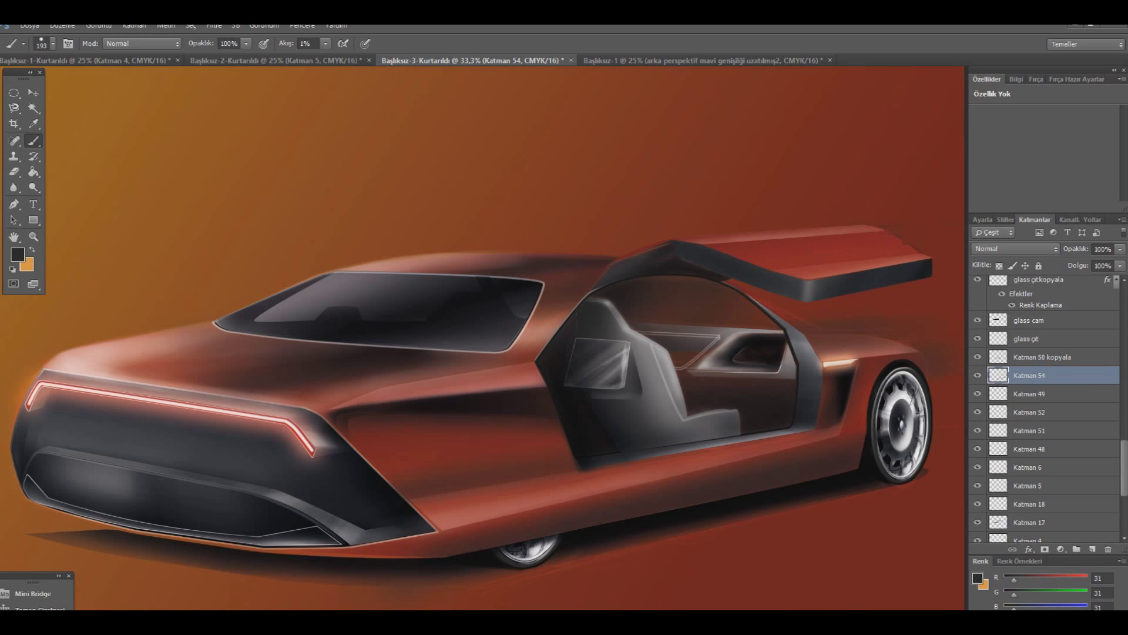
{"action": "key", "text": "e"}
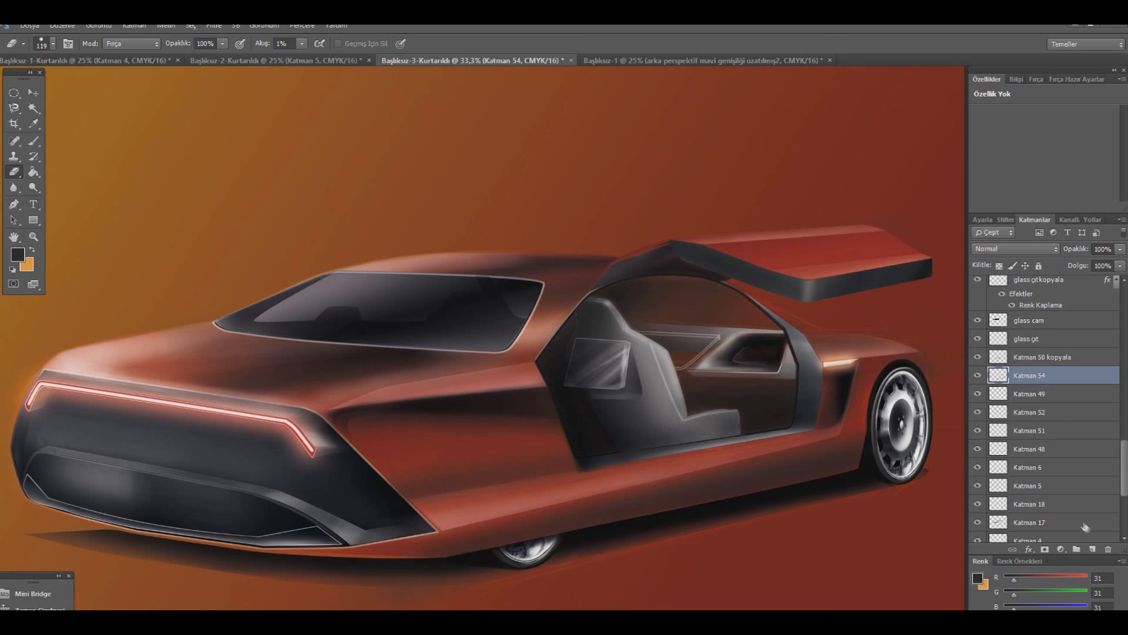
- Add a new layer above Katman 54 and set the foreground to near-white
{"action": "left_click", "coordinate": [1091, 550]}
{"action": "key", "text": "p"}
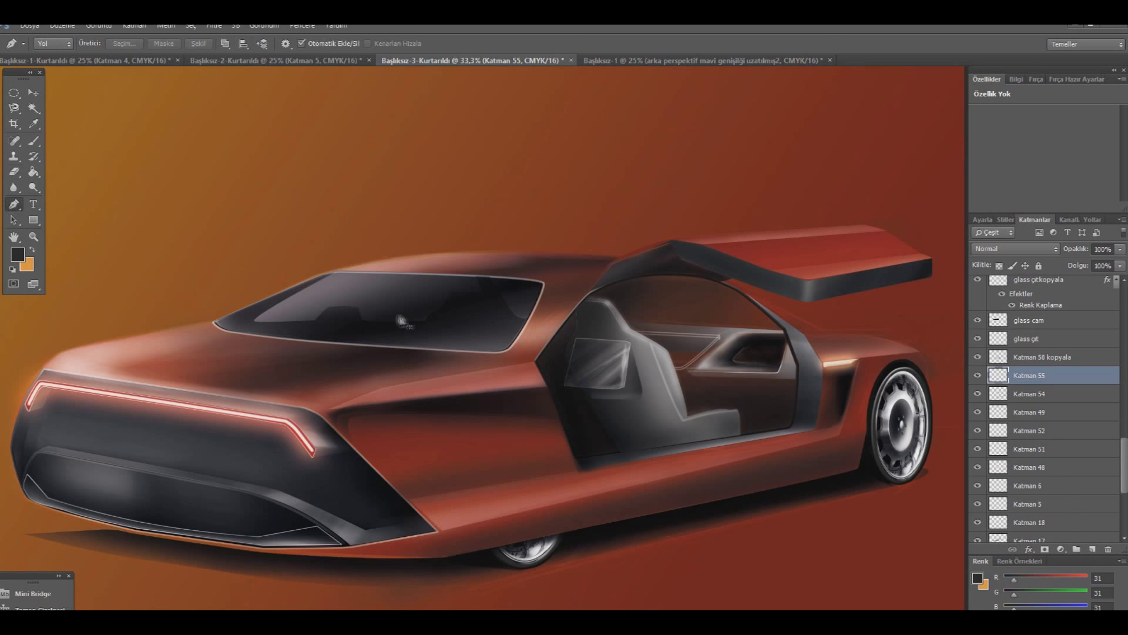
{"action": "key", "text": "b"}
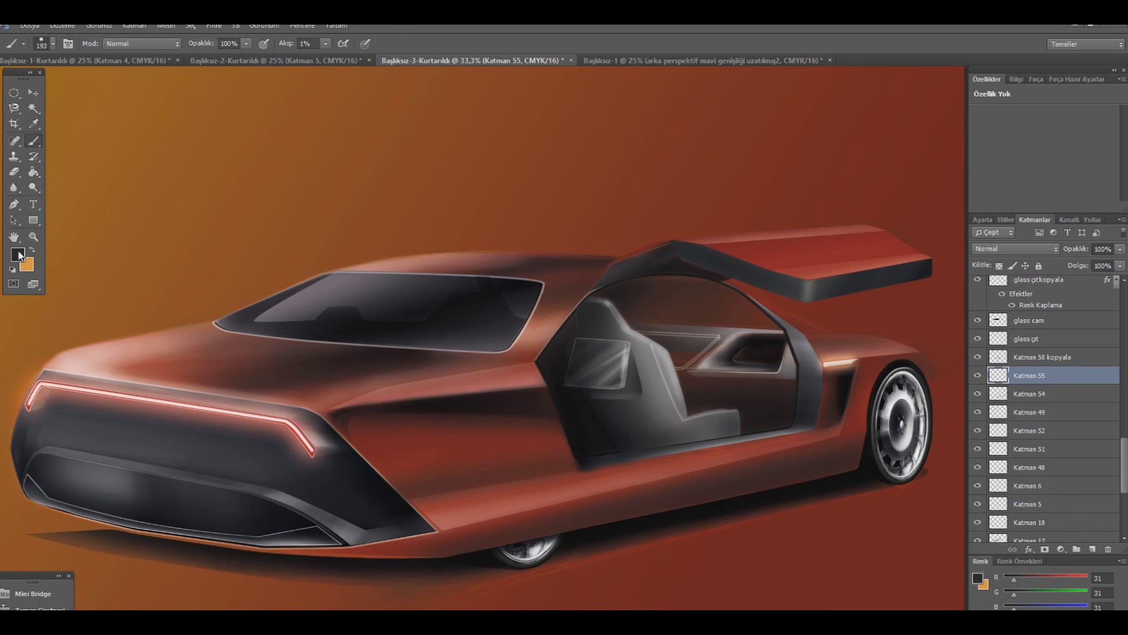
{"action": "left_click", "coordinate": [18, 254]}
{"action": "left_click", "coordinate": [666, 428]}
{"action": "left_click", "coordinate": [940, 413]}
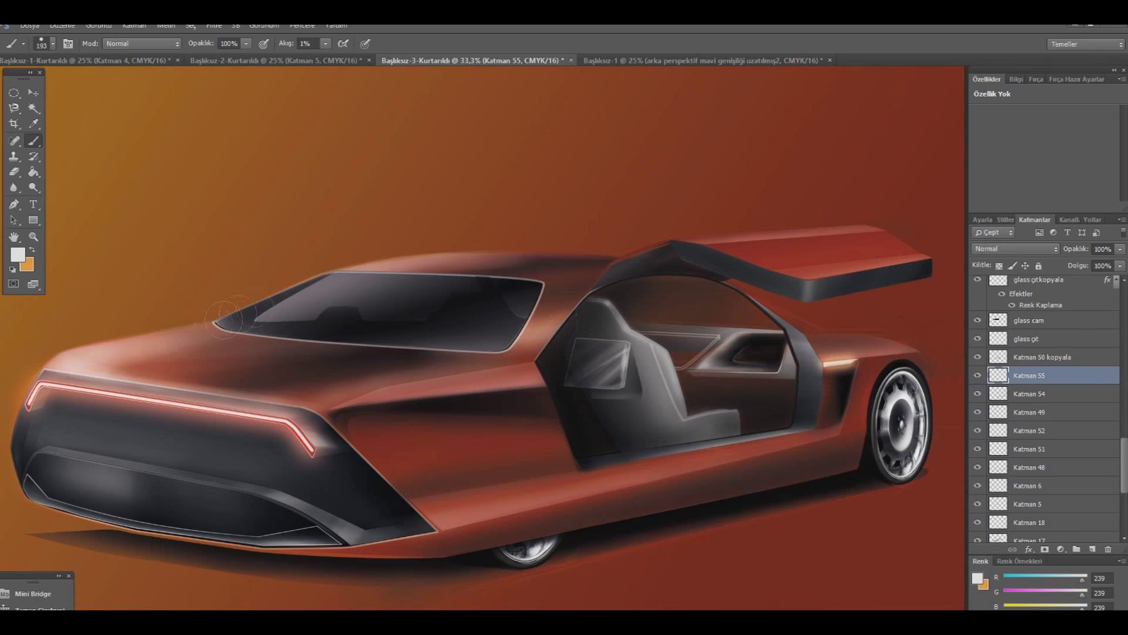
- Select Katman 50 and add a new layer above it
{"action": "scroll", "coordinate": [1047, 353], "scroll_direction": "up", "scroll_amount": 3}
{"action": "scroll", "coordinate": [1046, 347], "scroll_direction": "up", "scroll_amount": 2}
{"action": "left_click", "coordinate": [1046, 344]}
{"action": "scroll", "coordinate": [1058, 376], "scroll_direction": "up", "scroll_amount": 1}
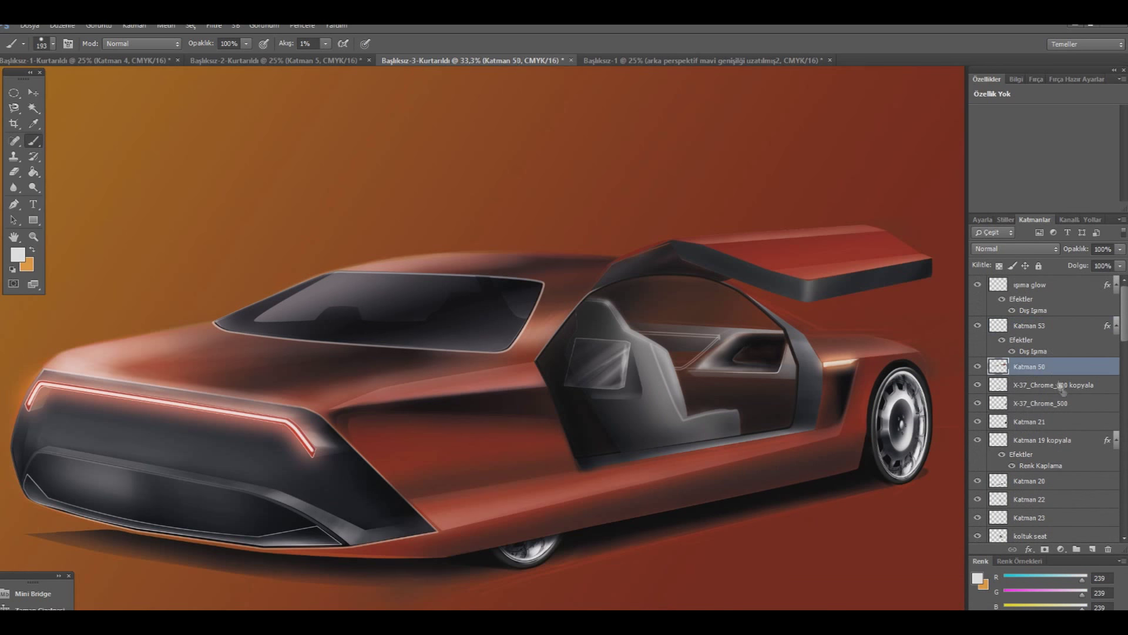
{"action": "left_click", "coordinate": [1092, 548]}
- Paint soft white highlights over the roof, rear window and under the side sill
{"action": "left_click_drag", "start_coordinate": [244, 292], "coordinate": [376, 277]}
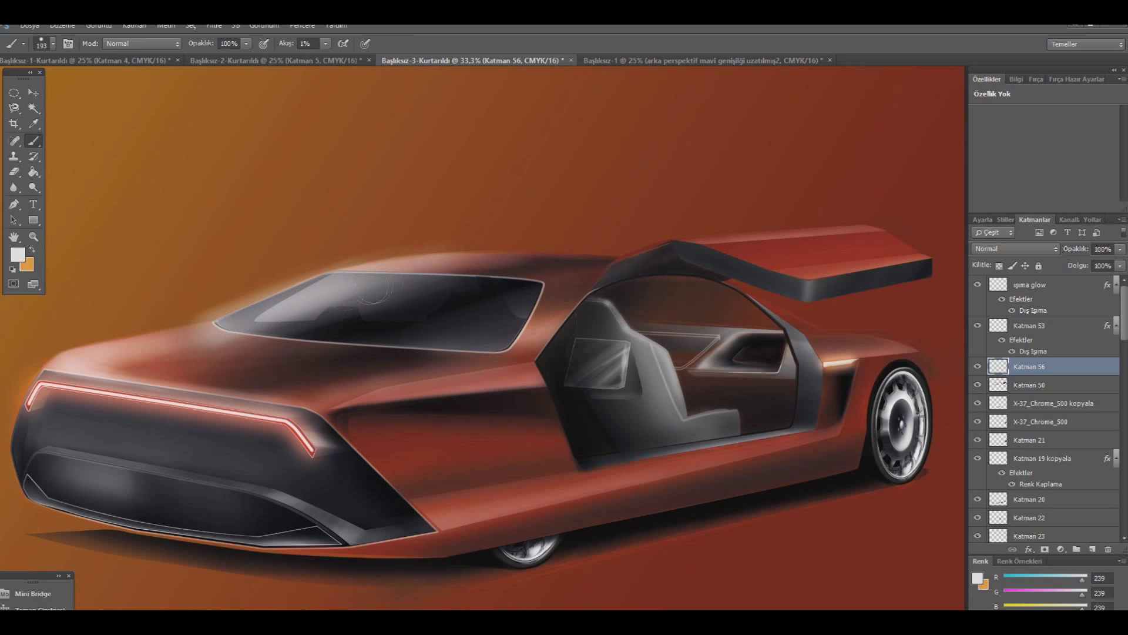
{"action": "key", "text": "e"}
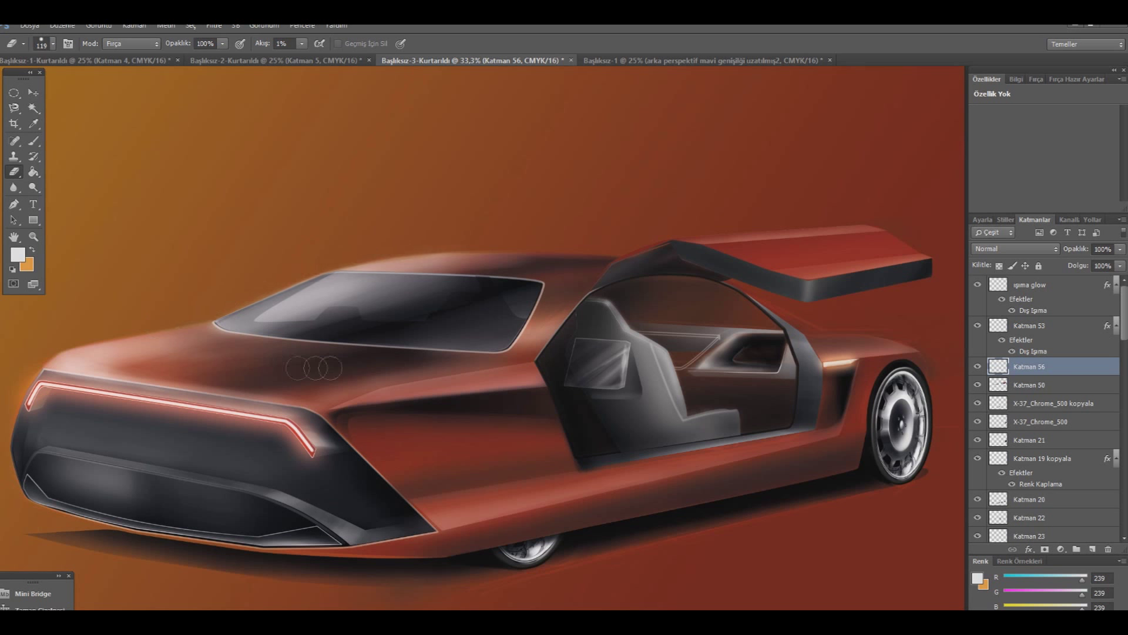
{"action": "key", "text": "b"}
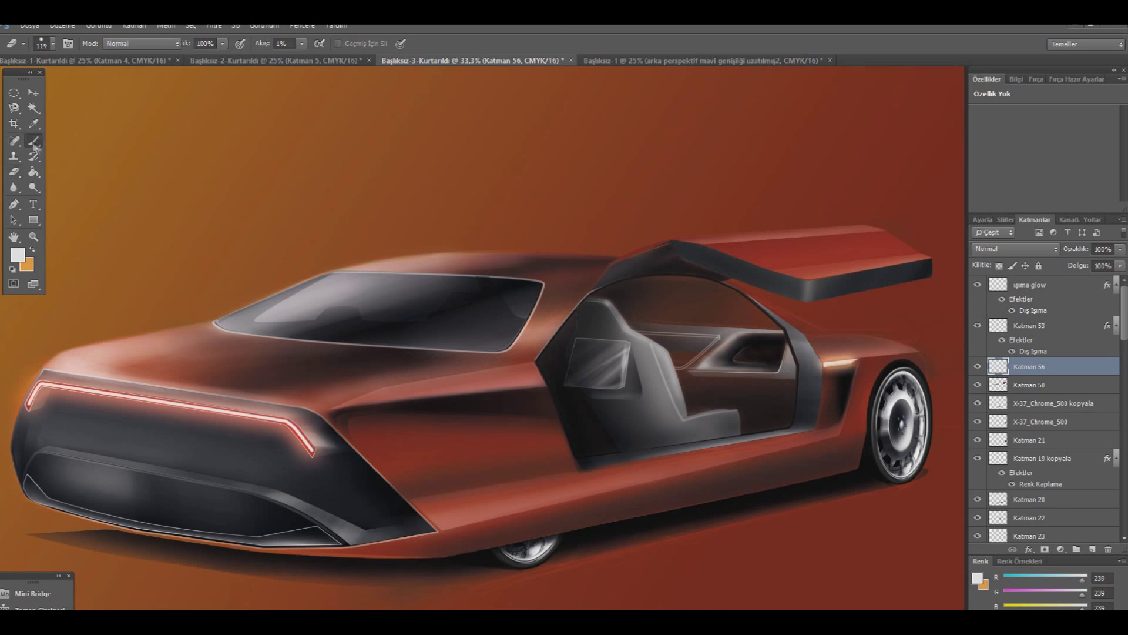
{"action": "left_click", "coordinate": [53, 44]}
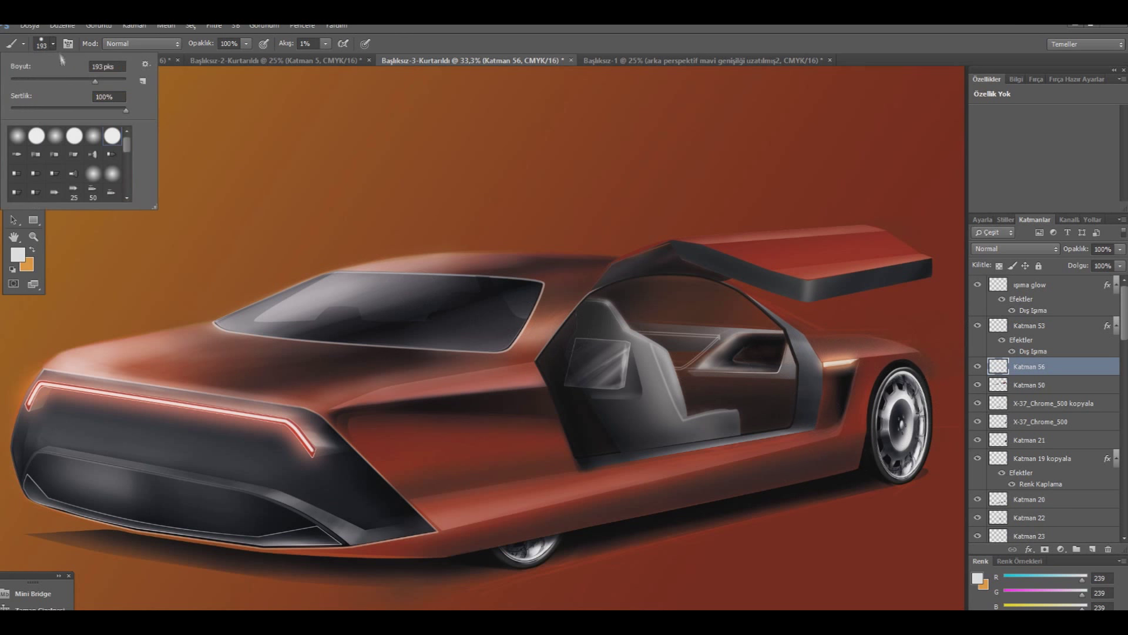
{"action": "key", "text": "Return"}
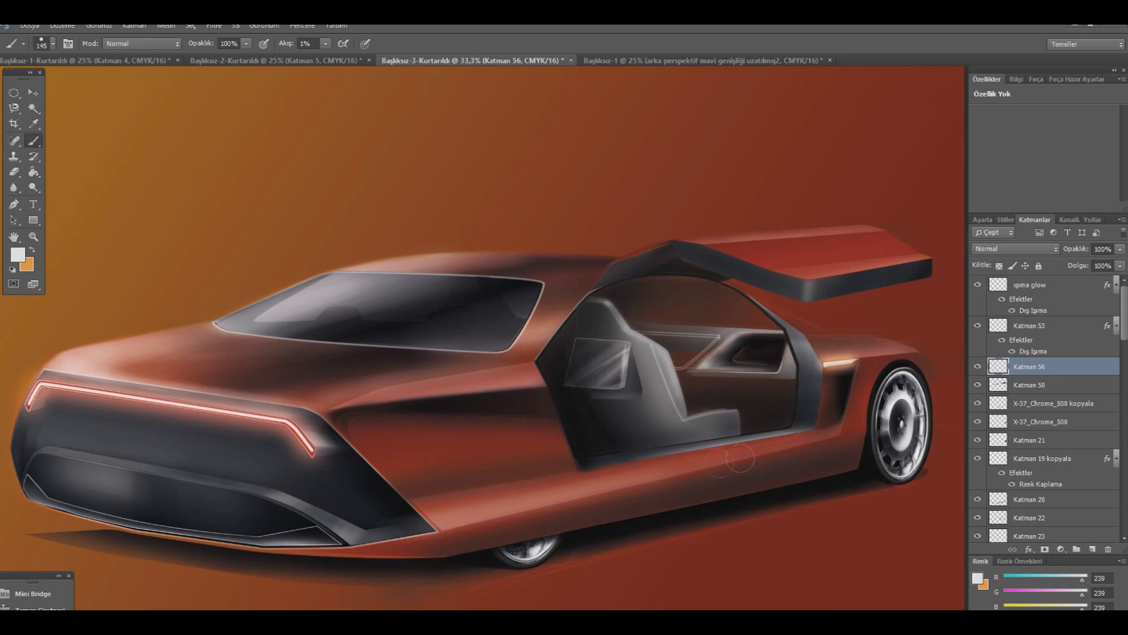
{"action": "key", "text": "e"}
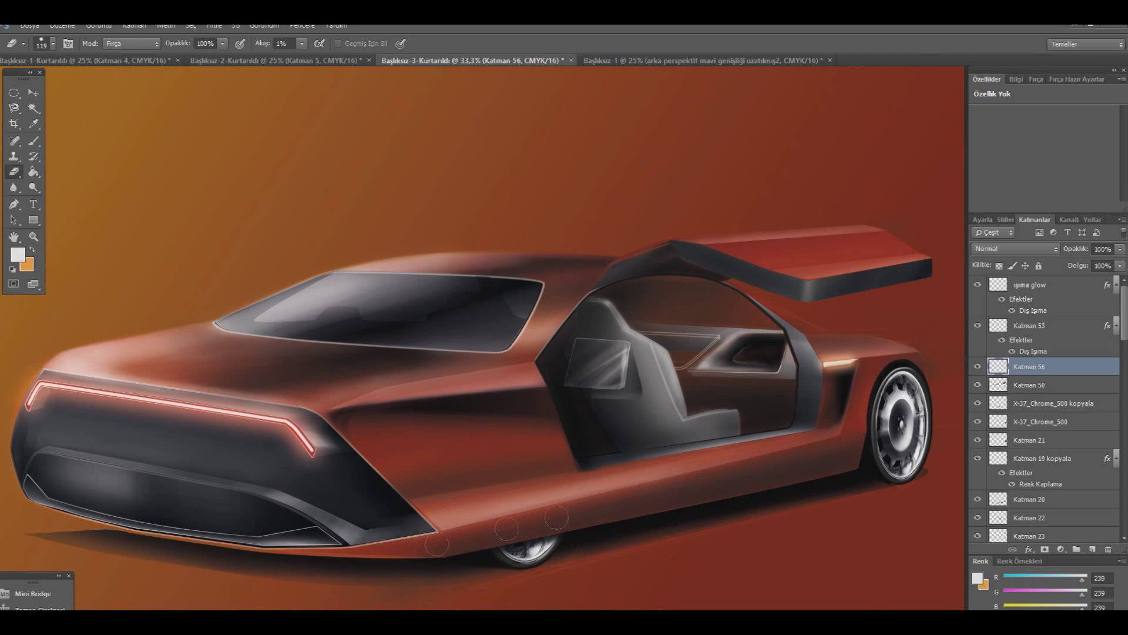
{"action": "left_click", "coordinate": [39, 140]}
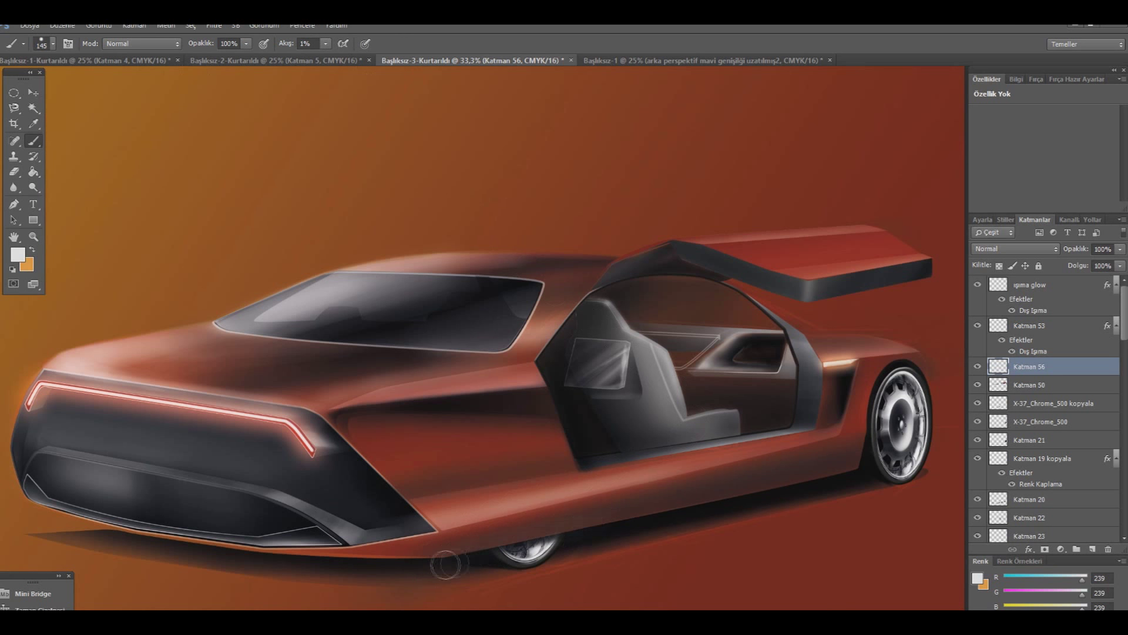
{"action": "left_click_drag", "start_coordinate": [788, 497], "coordinate": [828, 488]}
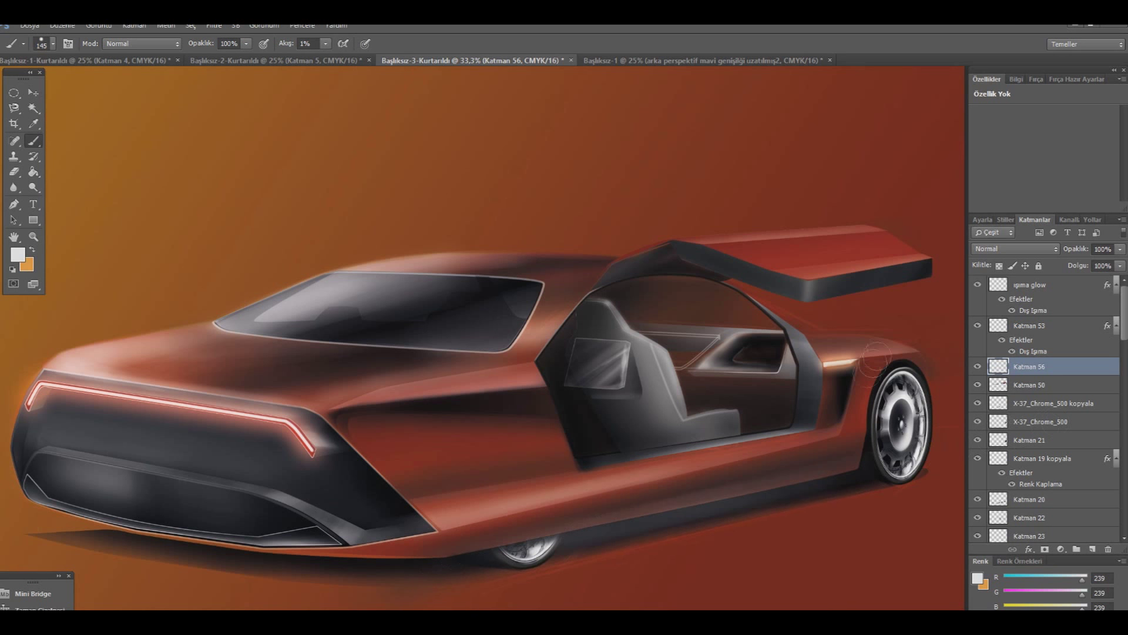
{"action": "left_click", "coordinate": [13, 171]}
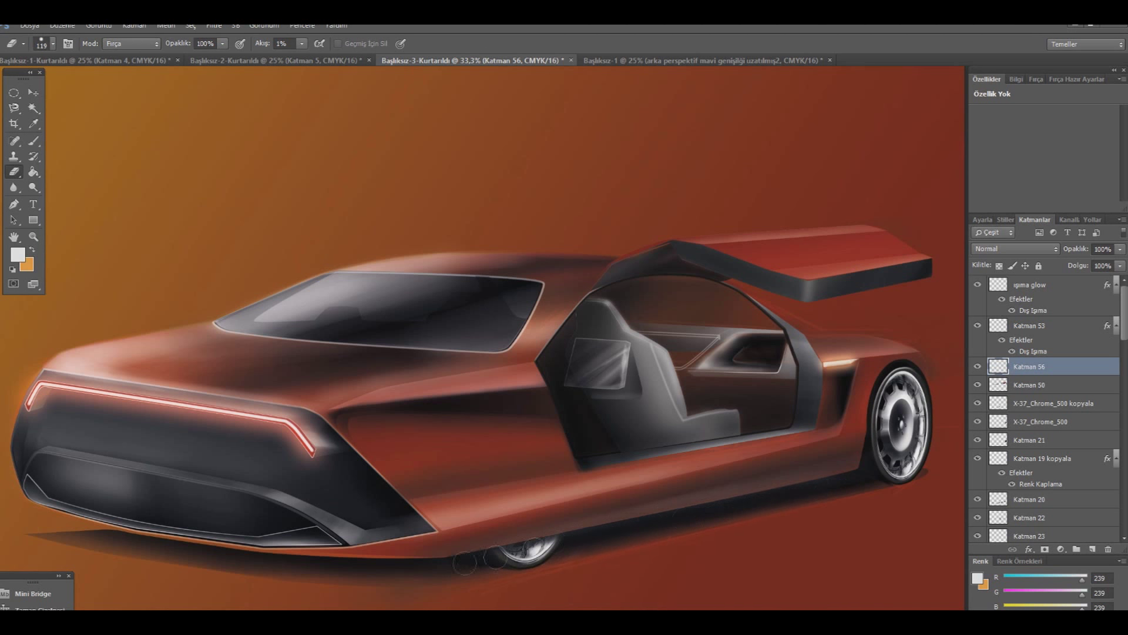
- Eyedrop the car body's dark red and add new layer Katman 57 above Katman 56
{"action": "left_click", "coordinate": [34, 124]}
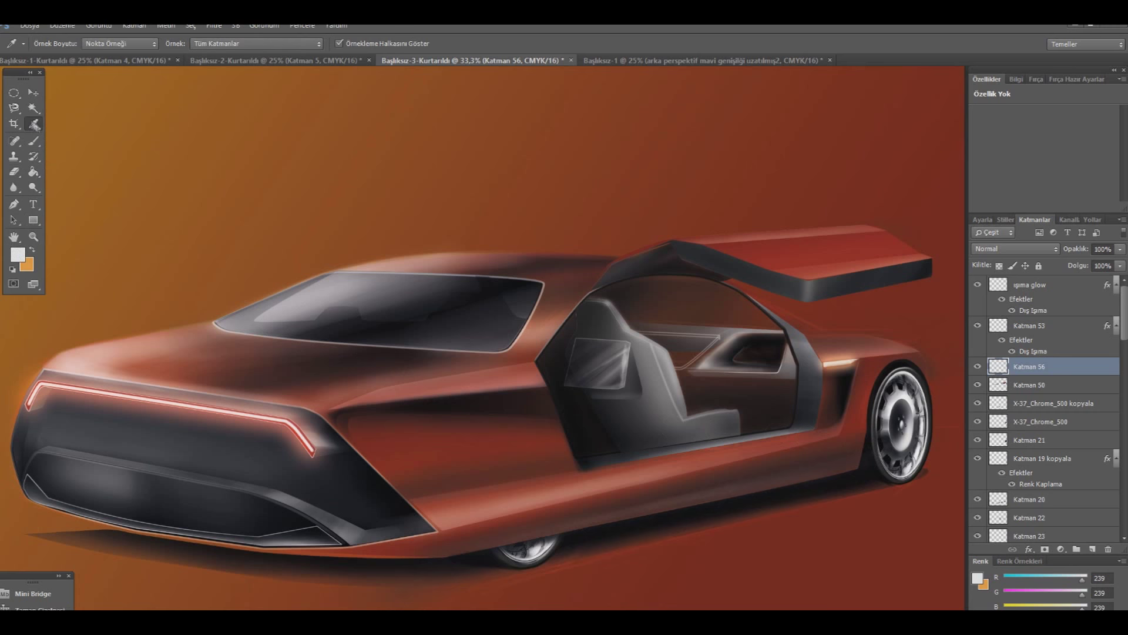
{"action": "left_click", "coordinate": [427, 439]}
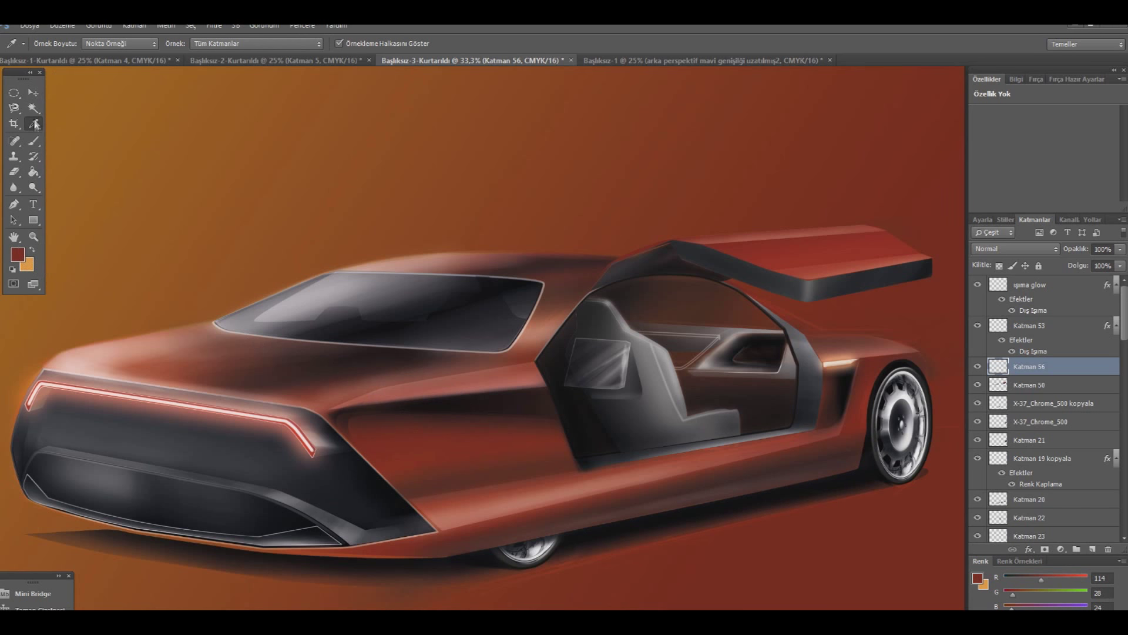
{"action": "left_click", "coordinate": [33, 141]}
{"action": "left_click", "coordinate": [47, 44]}
{"action": "left_click", "coordinate": [1092, 549]}
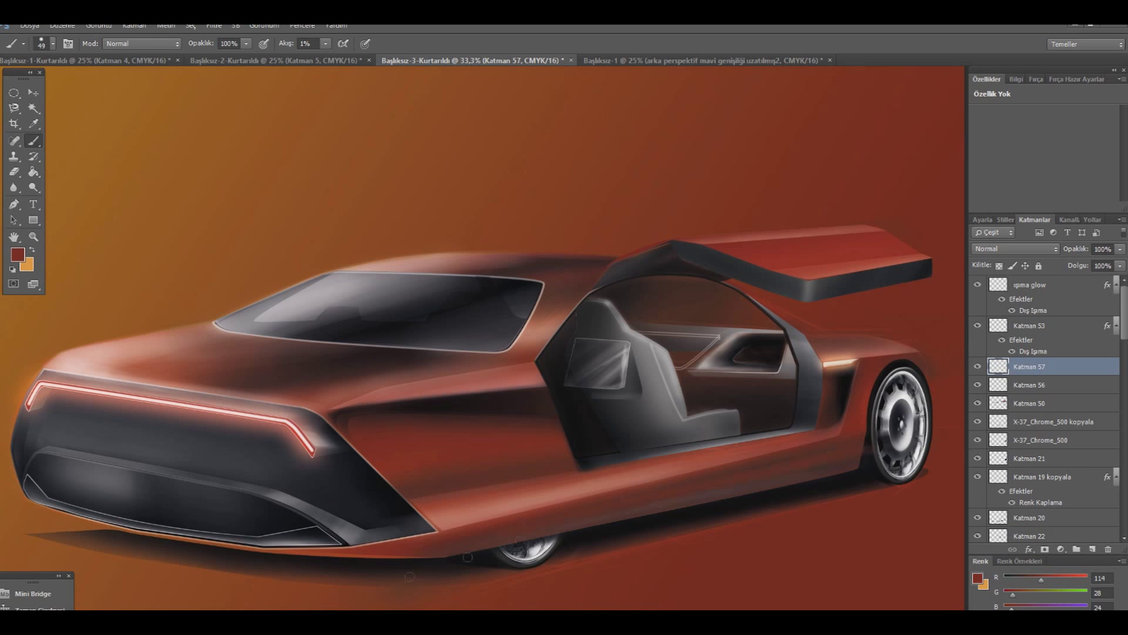
- Set the foreground to black and the brush size to 88 px
{"action": "left_click", "coordinate": [18, 254]}
{"action": "left_click", "coordinate": [664, 590]}
{"action": "left_click", "coordinate": [928, 412]}
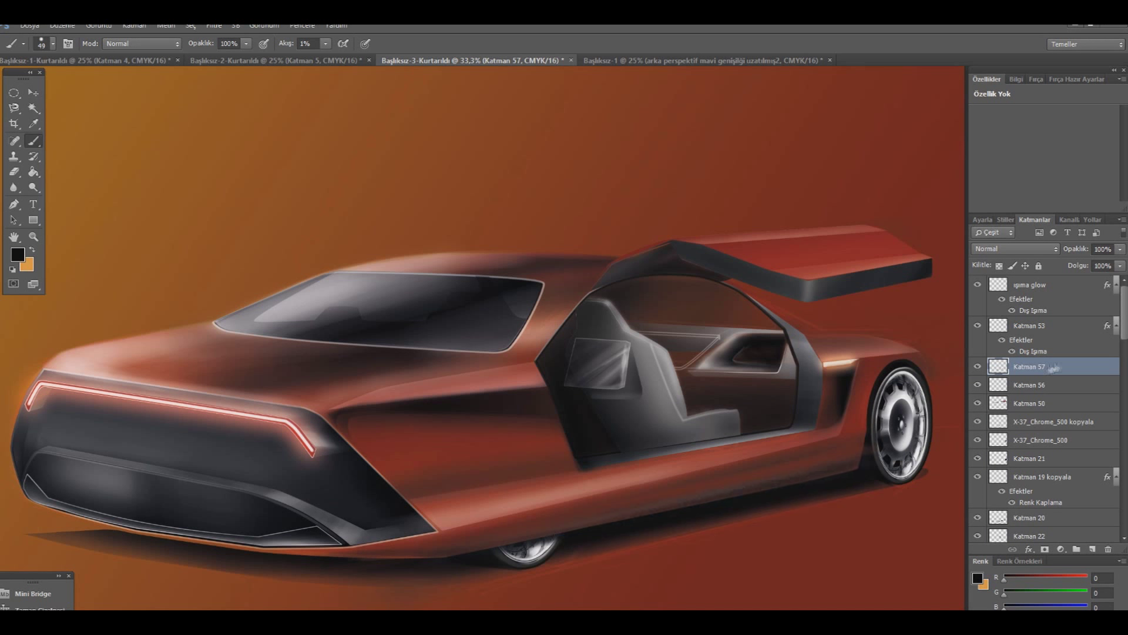
{"action": "left_click", "coordinate": [53, 43]}
{"action": "left_click_drag", "start_coordinate": [47, 81], "coordinate": [60, 81]}
{"action": "left_click", "coordinate": [848, 408]}
{"action": "key", "text": "e"}
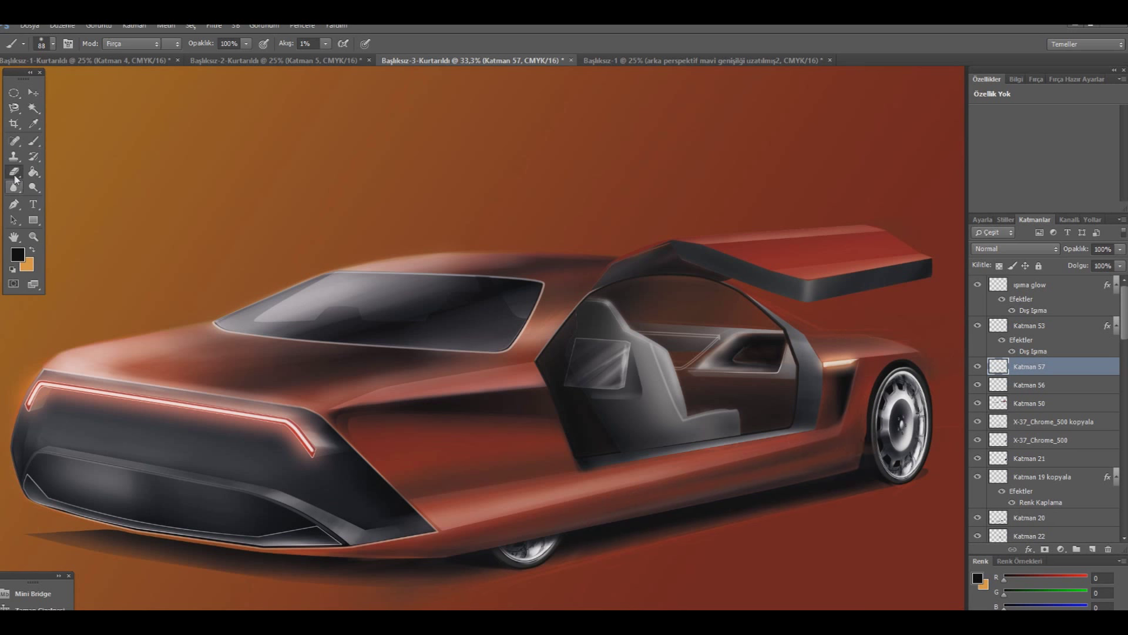
- On a new layer, paint a pale pink (255,192,189) highlight along the front wheel arch, then add another layer
{"action": "left_click", "coordinate": [1094, 549]}
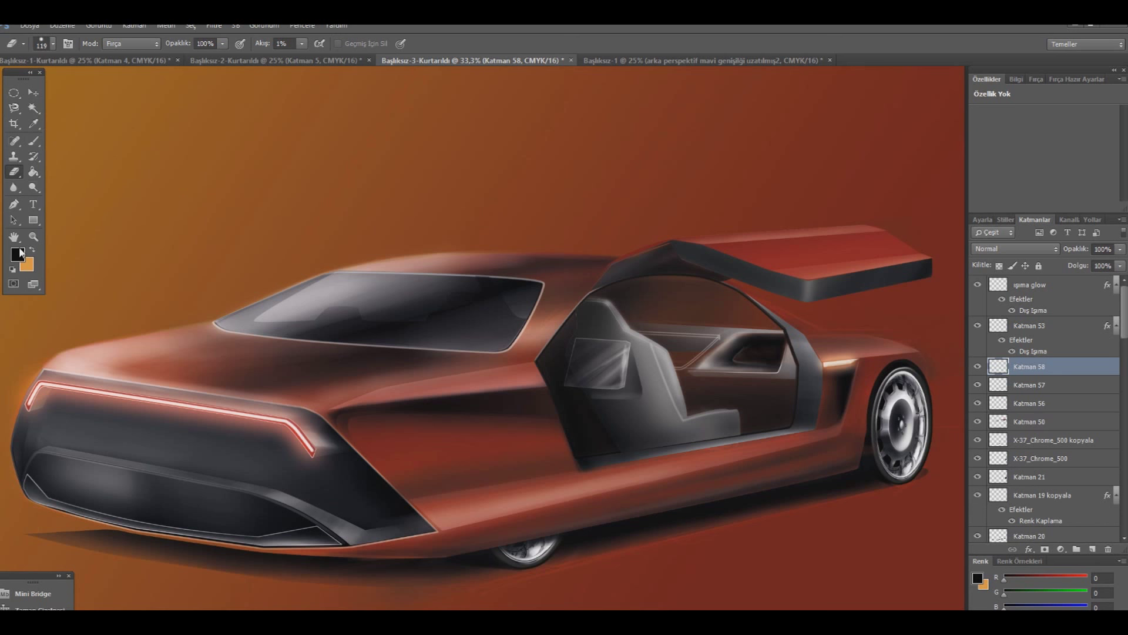
{"action": "left_click", "coordinate": [33, 142]}
{"action": "left_click", "coordinate": [19, 254]}
{"action": "left_click", "coordinate": [699, 428]}
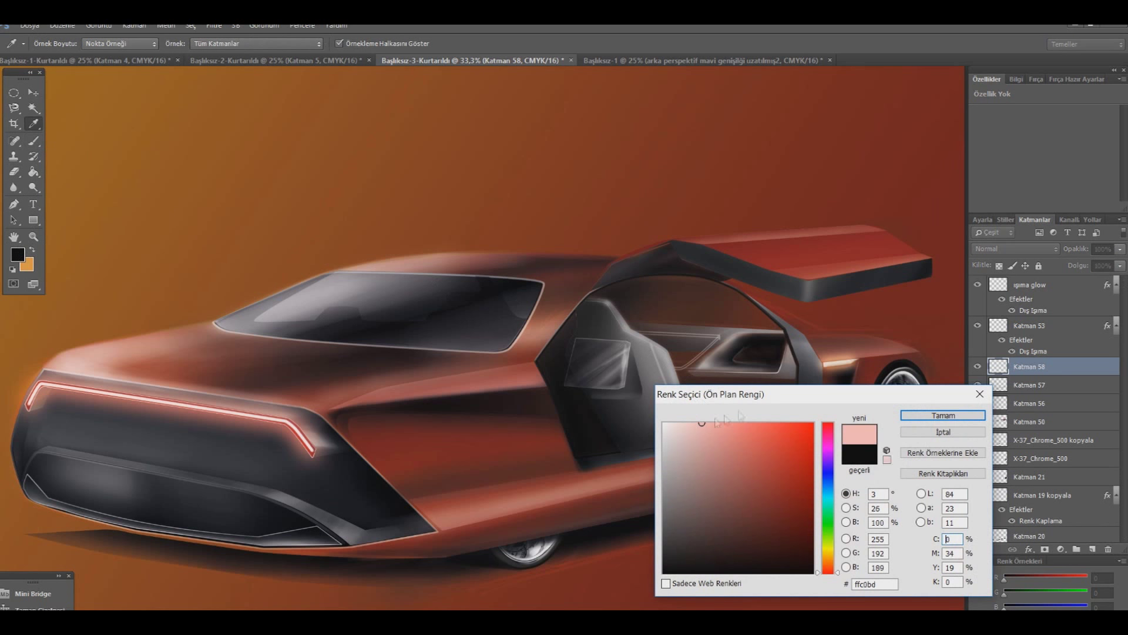
{"action": "left_click", "coordinate": [930, 414]}
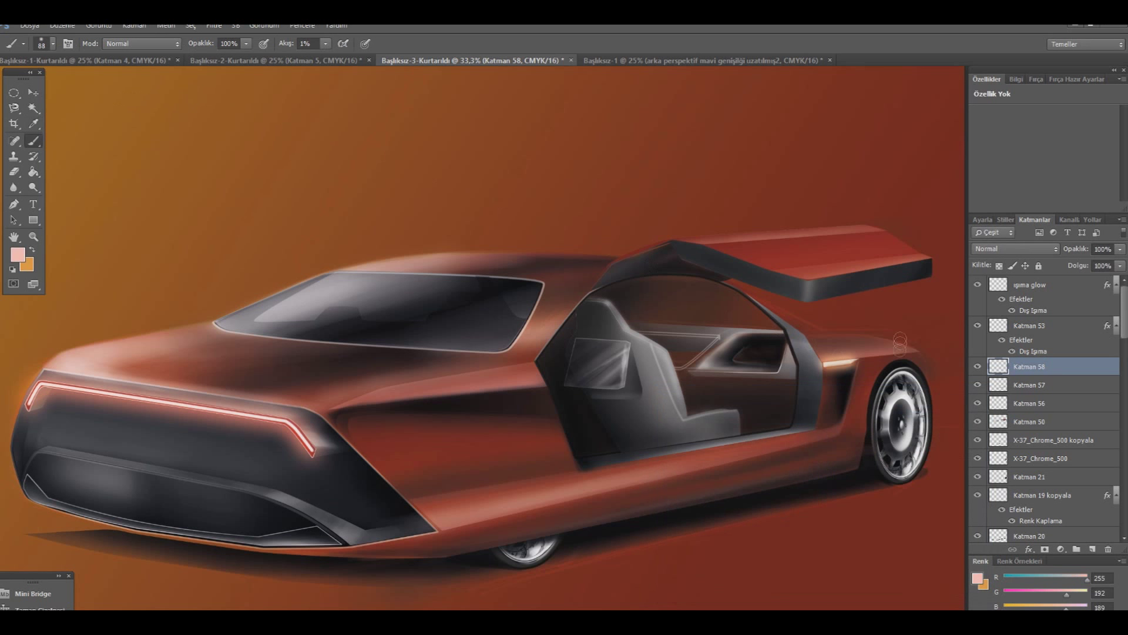
{"action": "left_click_drag", "start_coordinate": [887, 359], "coordinate": [867, 400]}
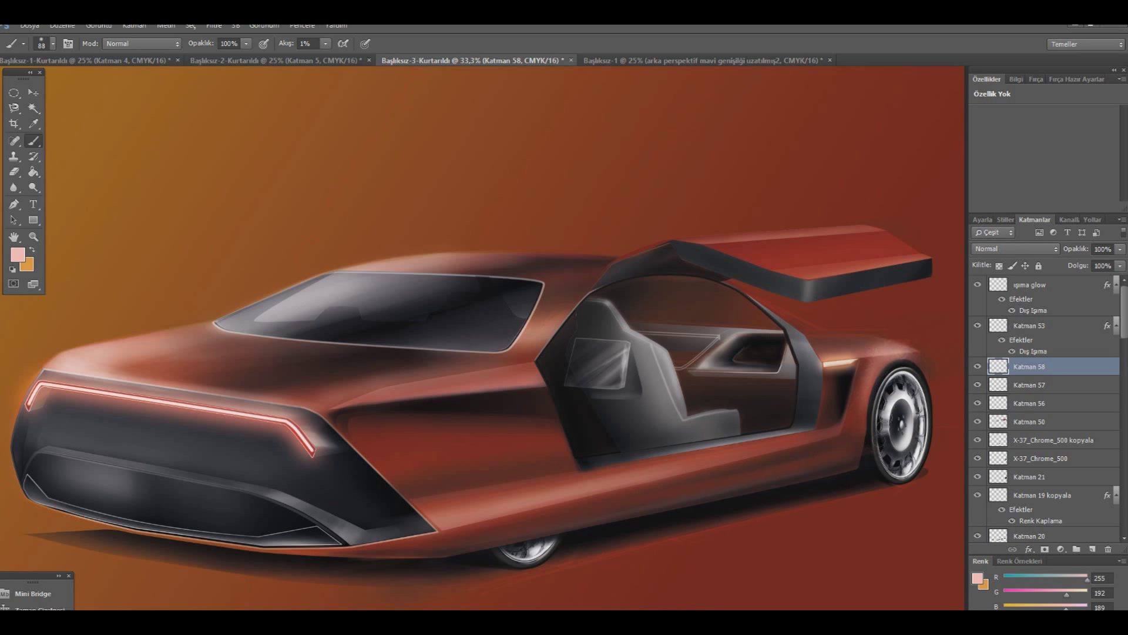
{"action": "left_click", "coordinate": [14, 171]}
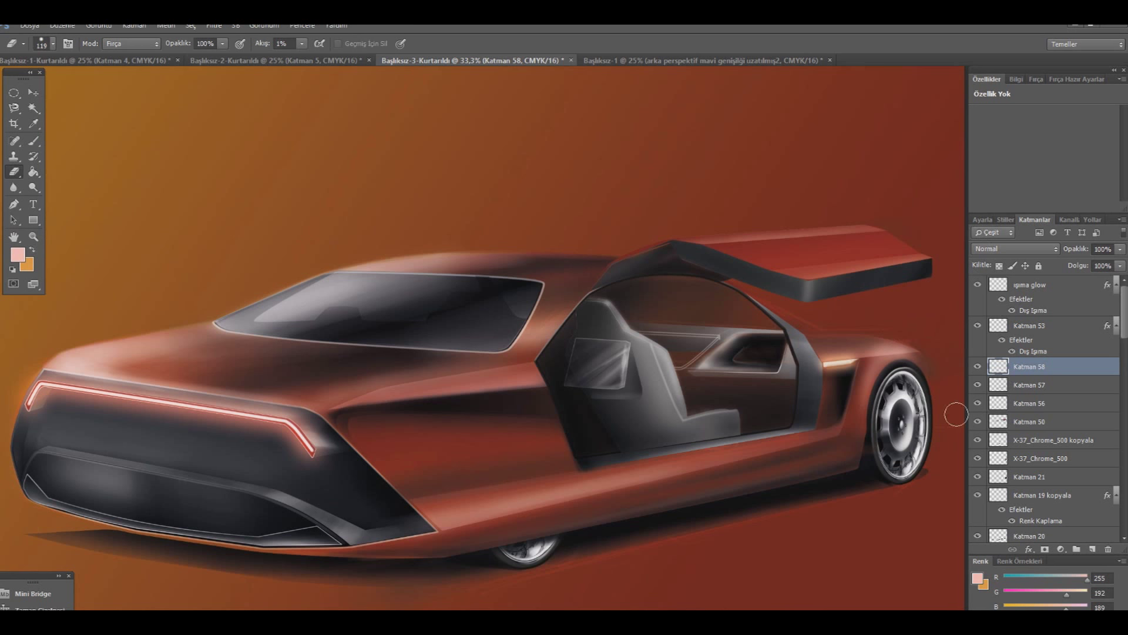
{"action": "key", "text": "ctrl+shift+alt+n"}
{"action": "key", "text": "p"}
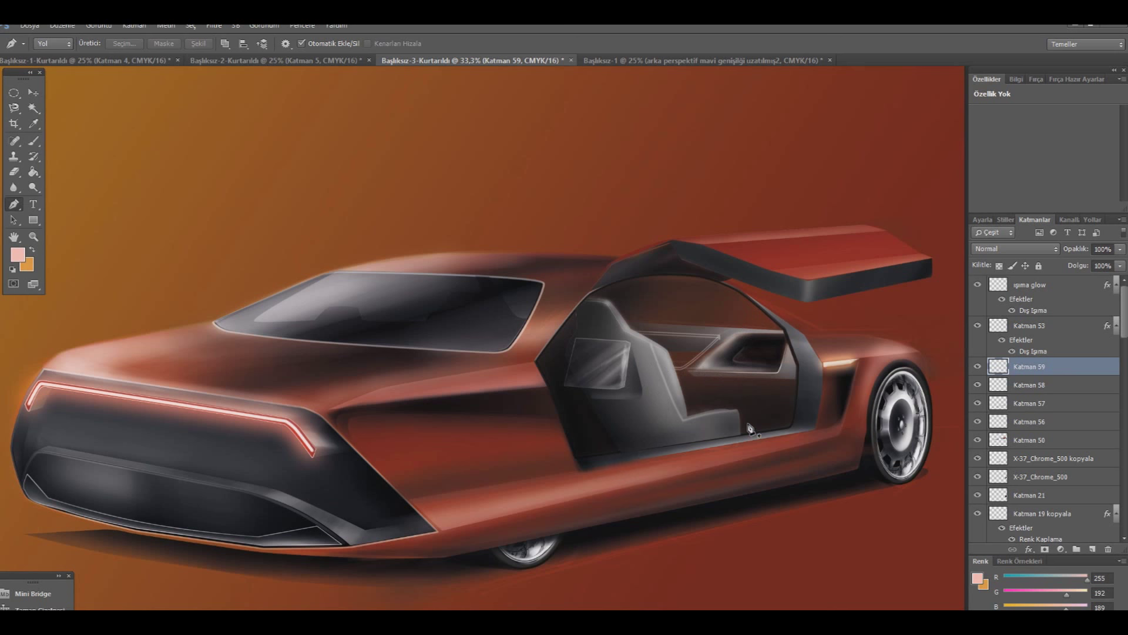
- Reset the foreground to black and paint interior shading around the seat at 7% flow
{"action": "left_click", "coordinate": [34, 123]}
{"action": "left_click", "coordinate": [17, 254]}
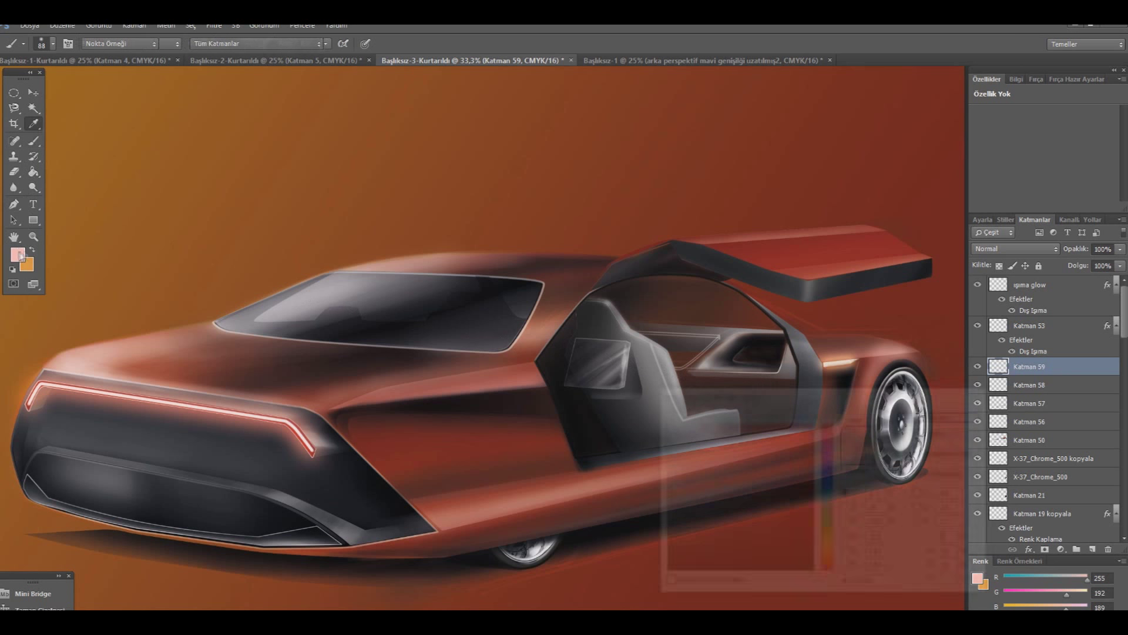
{"action": "left_click_drag", "start_coordinate": [754, 516], "coordinate": [654, 571]}
{"action": "key", "text": "Return"}
{"action": "key", "text": "b"}
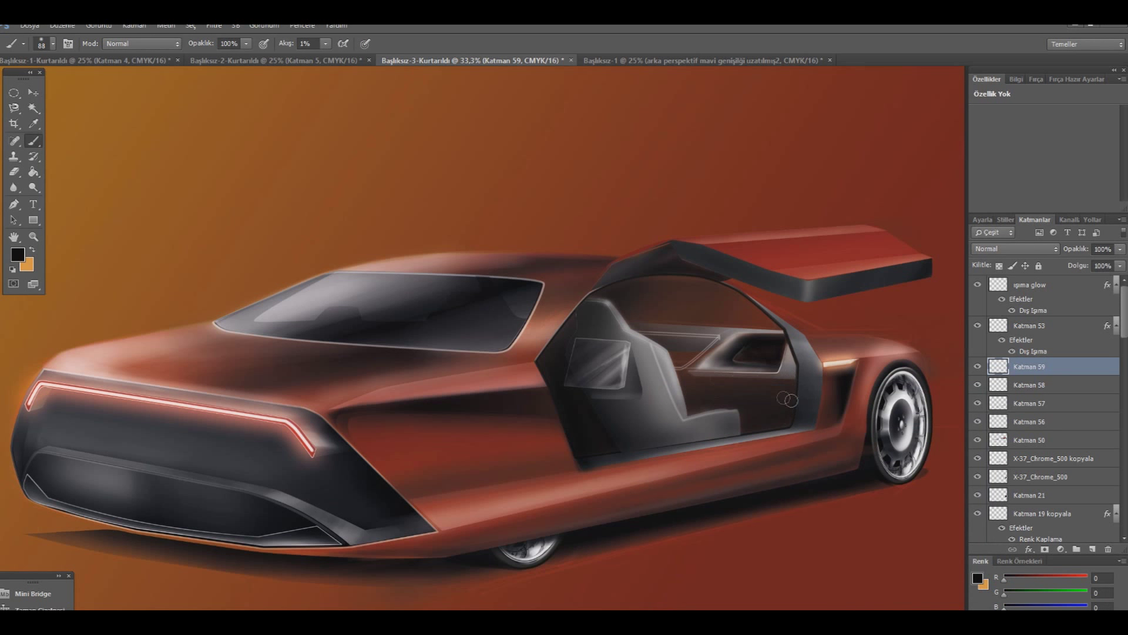
{"action": "left_click_drag", "start_coordinate": [296, 47], "coordinate": [301, 47]}
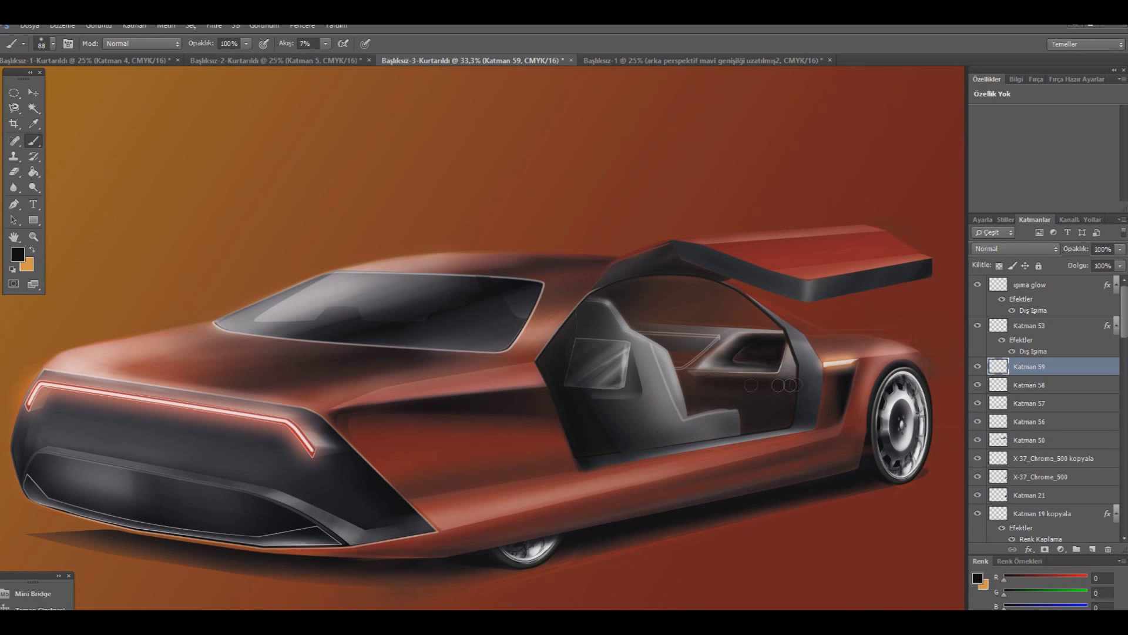
{"action": "mouse_move", "coordinate": [694, 388]}
{"action": "left_mouse_down"}
{"action": "mouse_move", "coordinate": [740, 414]}
{"action": "mouse_move", "coordinate": [709, 404]}
{"action": "mouse_move", "coordinate": [659, 344]}
{"action": "mouse_move", "coordinate": [720, 391]}
{"action": "mouse_move", "coordinate": [711, 408]}
{"action": "left_mouse_up"}
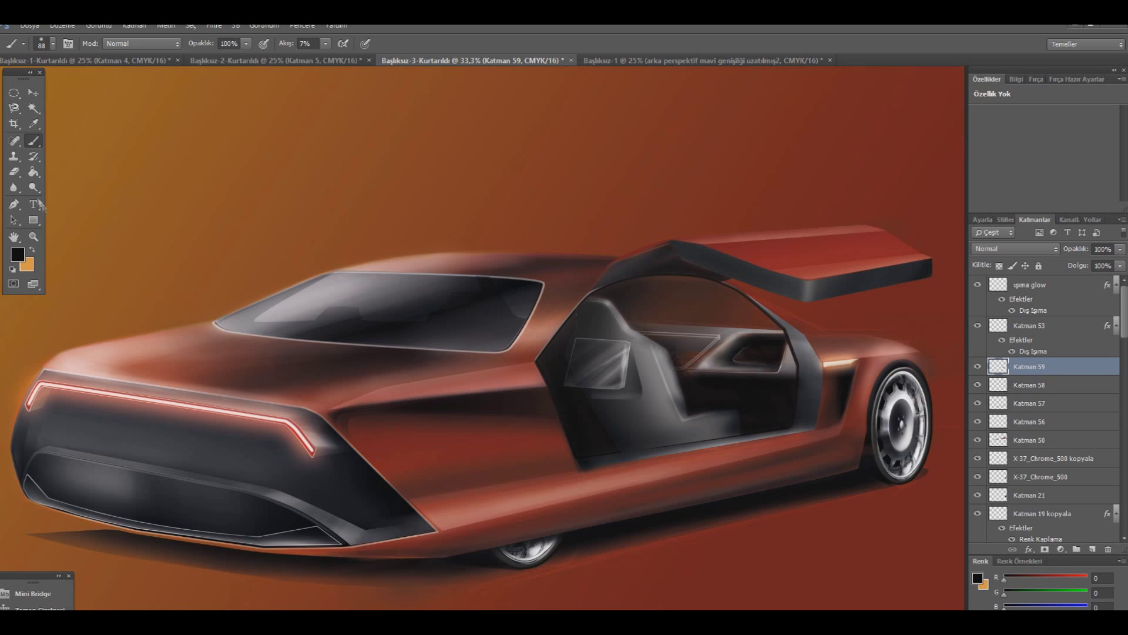
- Erase to soften the shading on the seat base, then add new layer Katman 59
{"action": "left_click", "coordinate": [14, 171]}
{"action": "mouse_move", "coordinate": [674, 413]}
{"action": "left_mouse_down"}
{"action": "mouse_move", "coordinate": [708, 432]}
{"action": "mouse_move", "coordinate": [736, 426]}
{"action": "mouse_move", "coordinate": [662, 392]}
{"action": "left_mouse_up"}
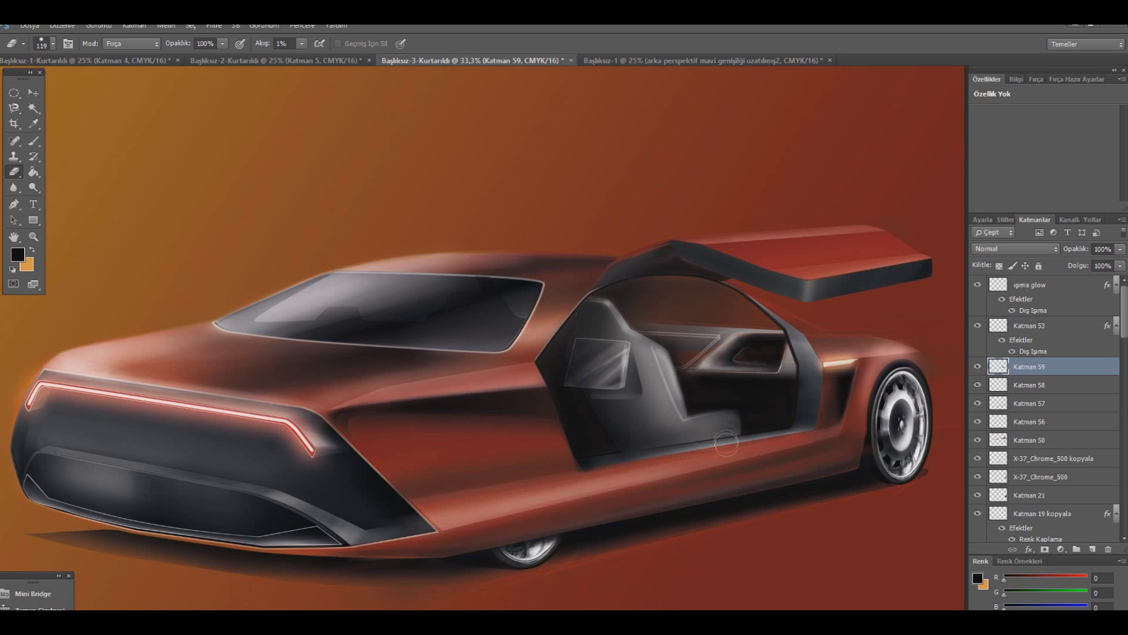
{"action": "left_click", "coordinate": [34, 141]}
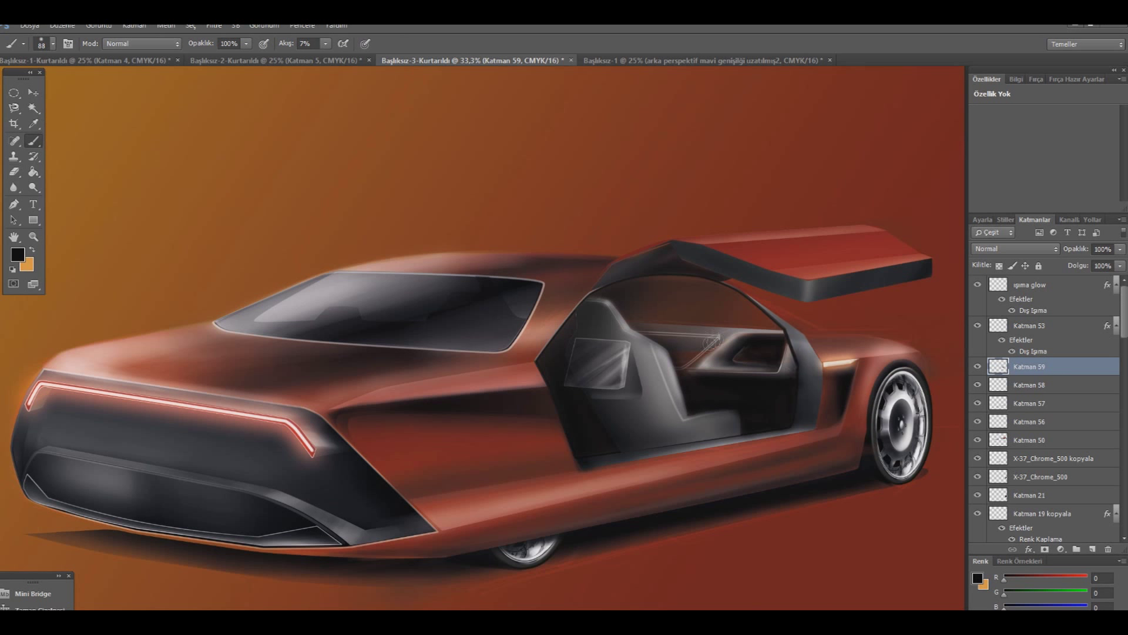
{"action": "key", "text": "e"}
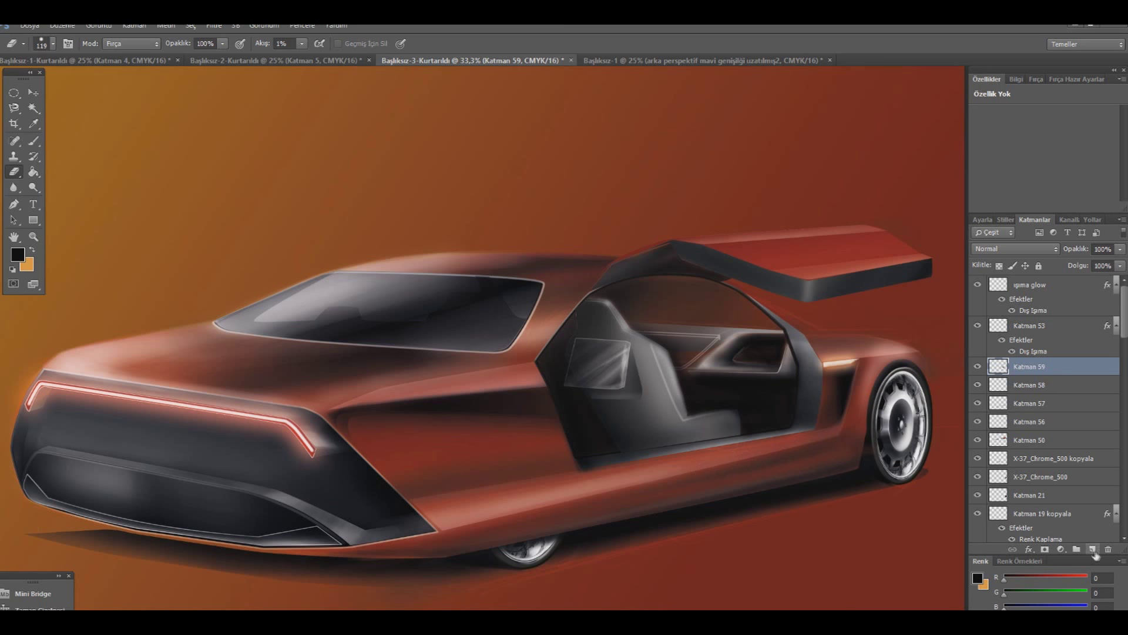
{"action": "left_click", "coordinate": [1091, 549]}
- Draw a straight Pen path along the door sill and set the foreground to near-white
{"action": "left_click", "coordinate": [14, 204]}
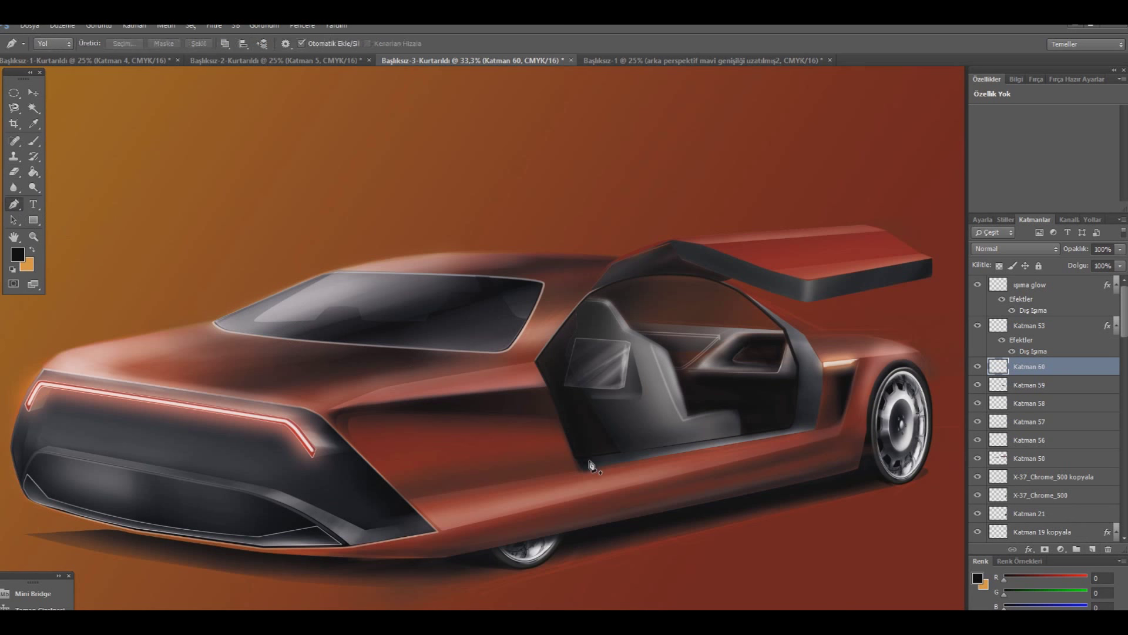
{"action": "left_click", "coordinate": [798, 432]}
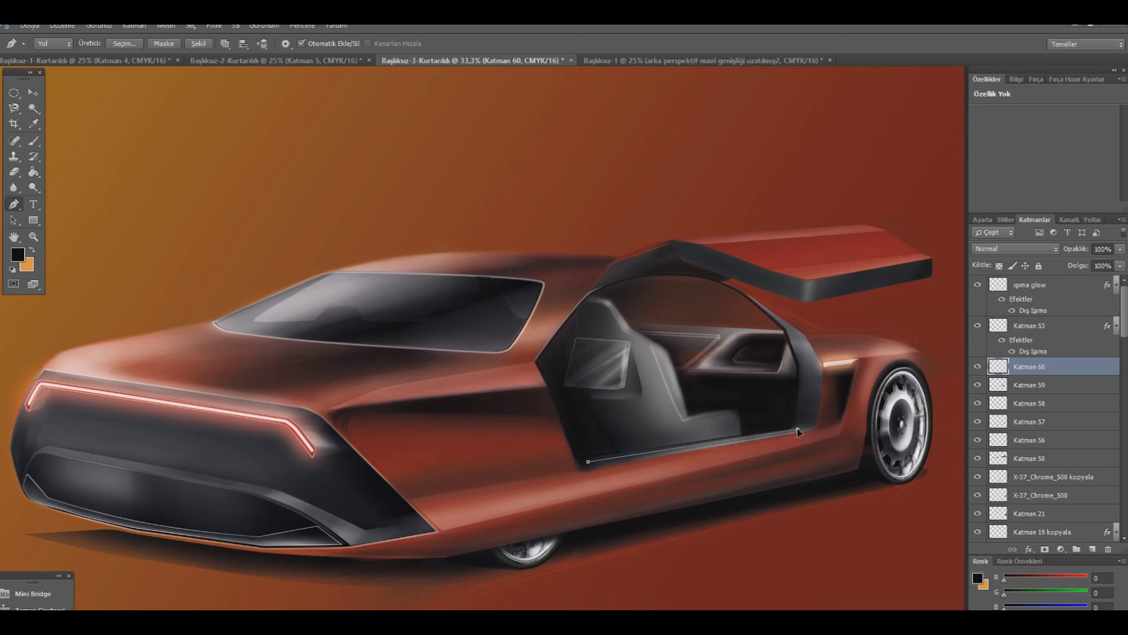
{"action": "left_click", "coordinate": [17, 254]}
{"action": "left_click", "coordinate": [671, 423]}
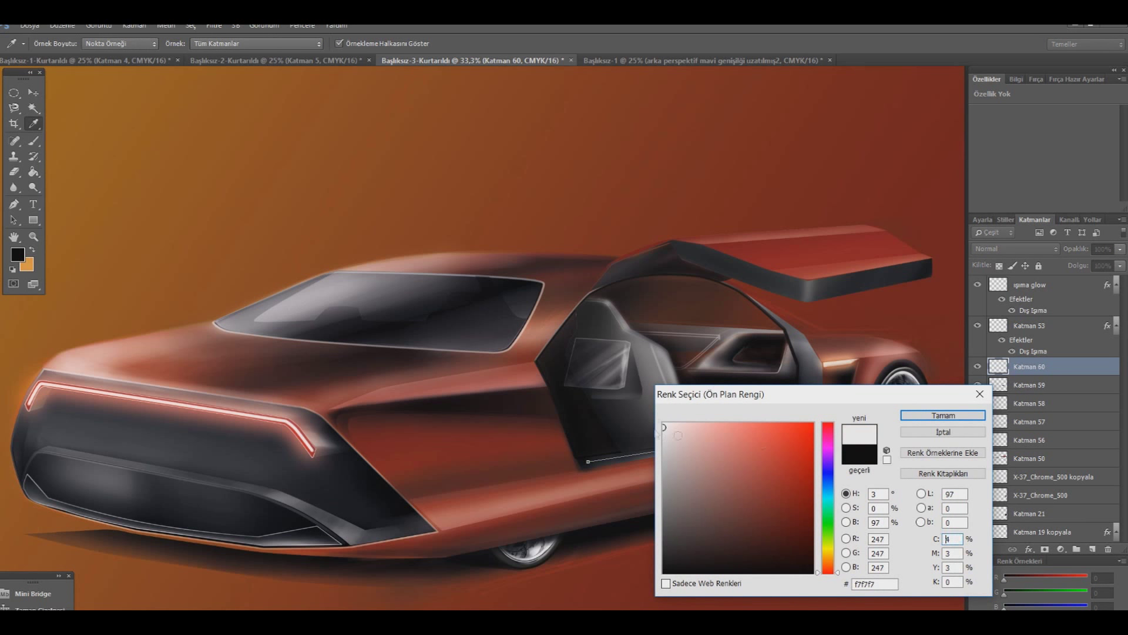
{"action": "left_click", "coordinate": [943, 415]}
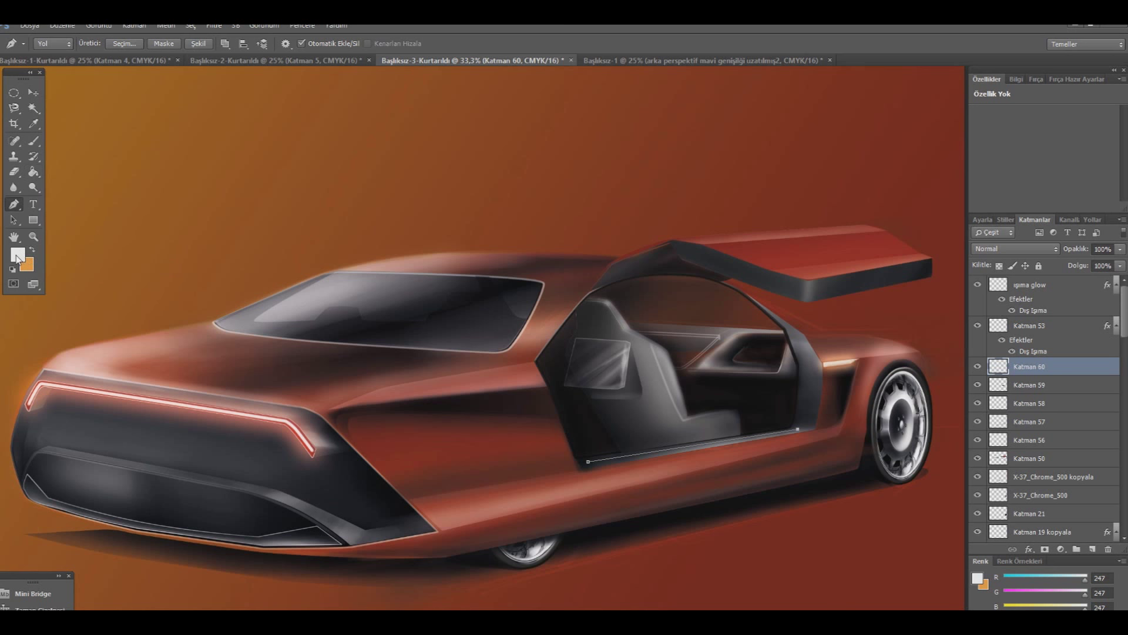
- Stroke the sill path with a 10 px hard white brush at 22% flow, then delete the path
{"action": "key", "text": "b"}
{"action": "left_click", "coordinate": [53, 44]}
{"action": "key", "text": "bracketleft"}
{"action": "key", "text": "bracketleft"}
{"action": "key", "text": "bracketleft"}
{"action": "key", "text": "bracketleft"}
{"action": "key", "text": "bracketleft"}
{"action": "key", "text": "bracketleft"}
{"action": "key", "text": "bracketleft"}
{"action": "key", "text": "shift+bracketright"}
{"action": "key", "text": "shift+bracketright"}
{"action": "key", "text": "bracketleft"}
{"action": "key", "text": "shift+bracketright"}
{"action": "key", "text": "shift+bracketright"}
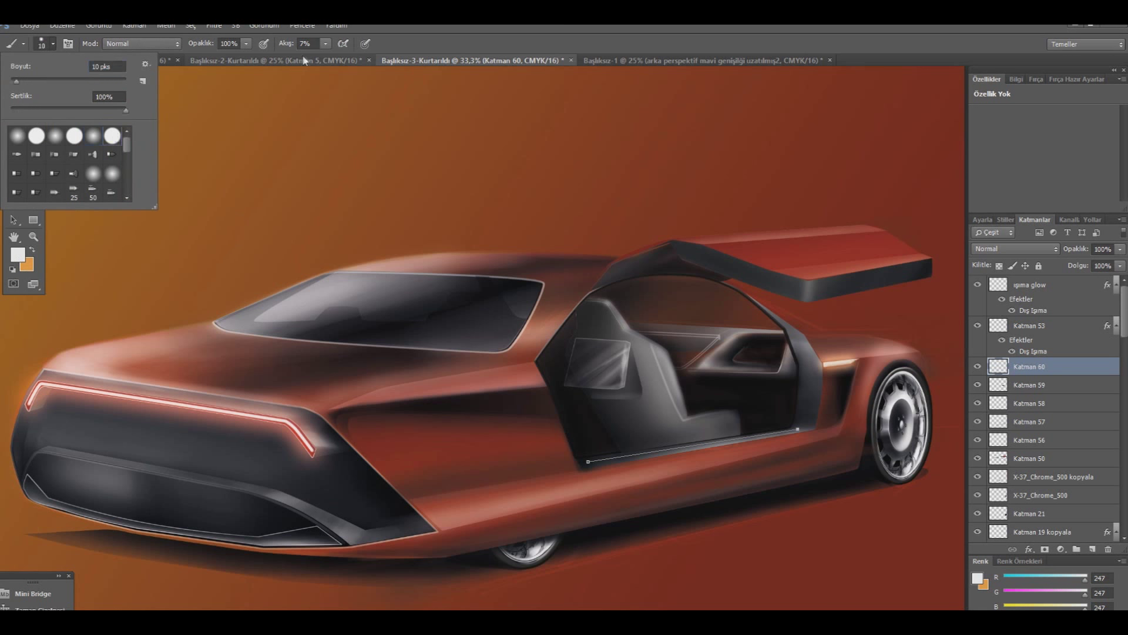
{"action": "left_click_drag", "start_coordinate": [325, 43], "coordinate": [337, 59]}
{"action": "right_click", "coordinate": [762, 171]}
{"action": "left_click", "coordinate": [823, 260]}
{"action": "left_click", "coordinate": [654, 242]}
{"action": "right_click", "coordinate": [659, 252]}
{"action": "left_click", "coordinate": [682, 275]}
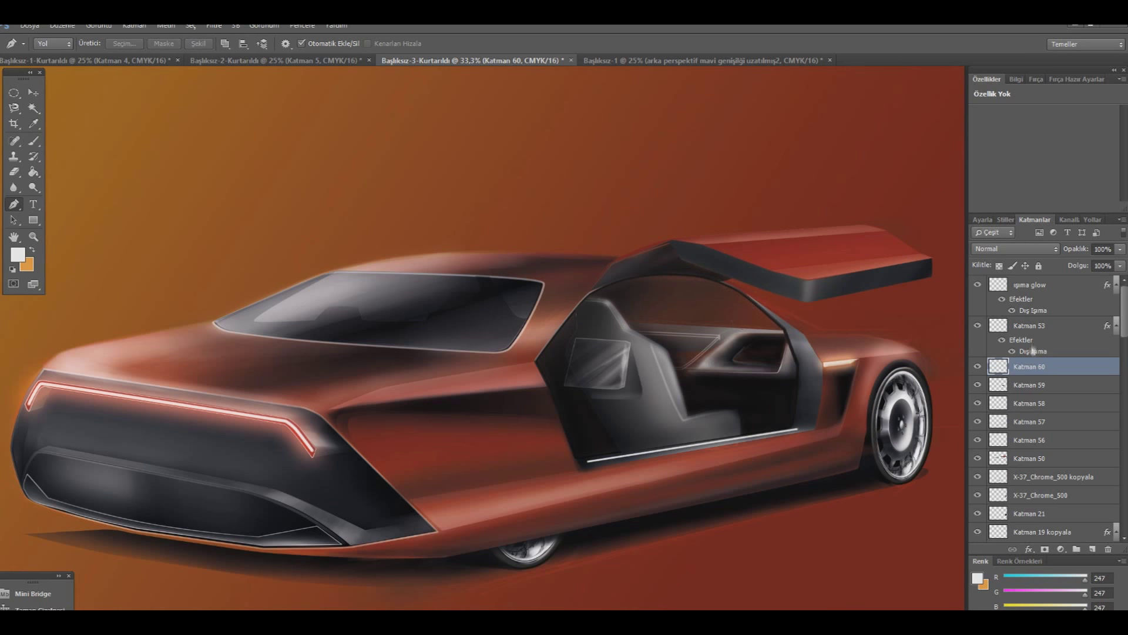
- Add a white Outer Glow with spread 10 and size 29 to the sill line layer
{"action": "right_click", "coordinate": [1042, 366]}
{"action": "left_click", "coordinate": [915, 120]}
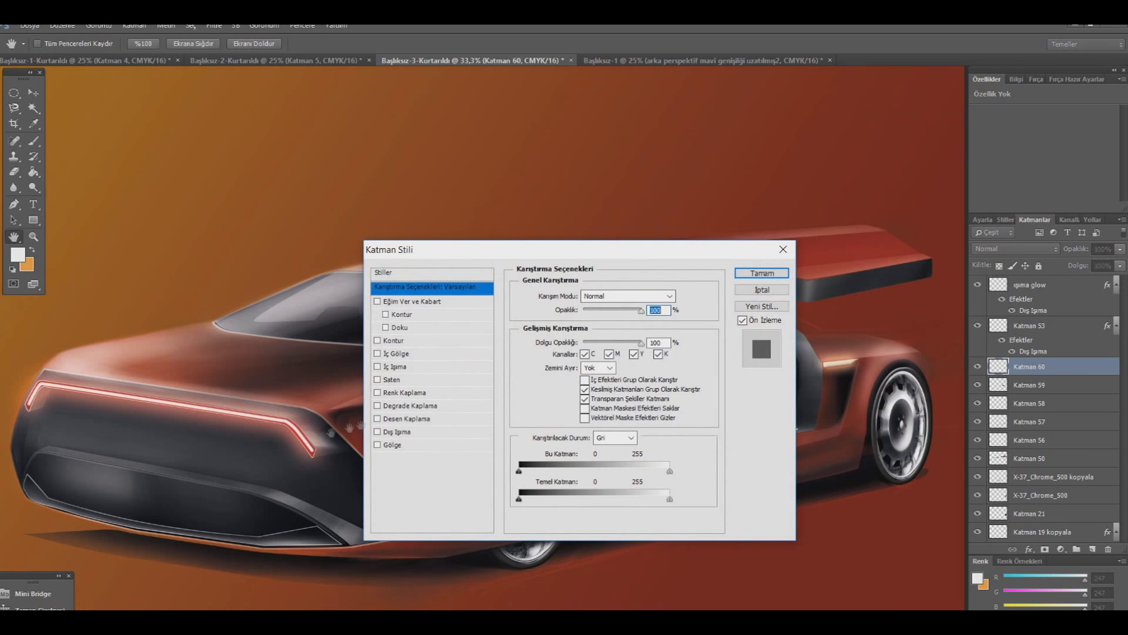
{"action": "left_click", "coordinate": [378, 432]}
{"action": "left_click_drag", "start_coordinate": [667, 252], "coordinate": [529, 207]}
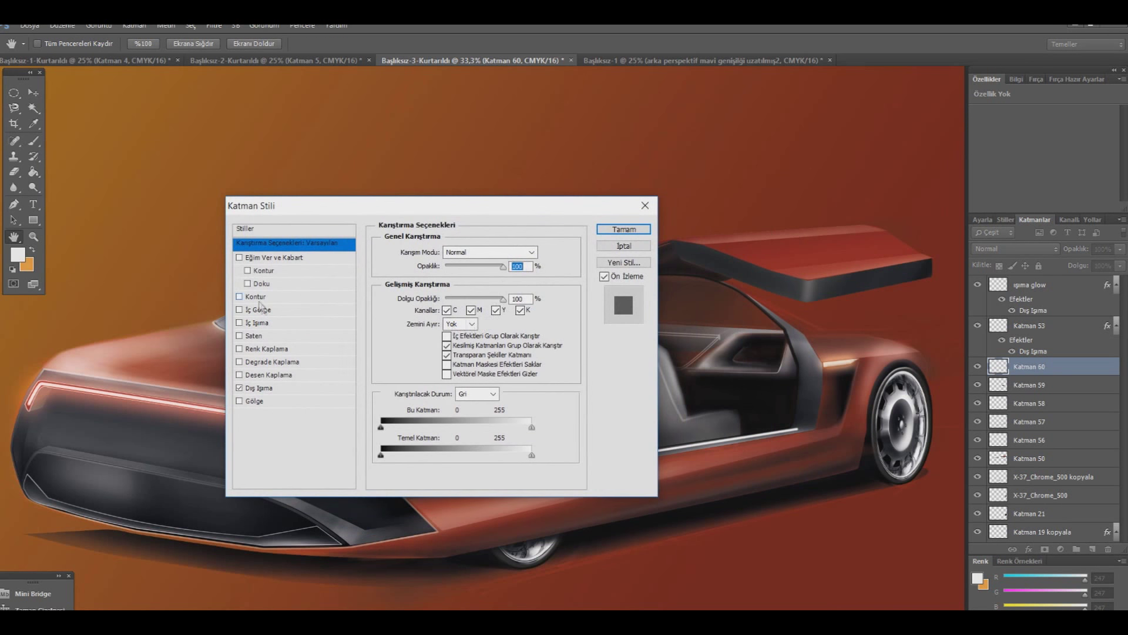
{"action": "left_click", "coordinate": [258, 388]}
{"action": "left_click", "coordinate": [412, 294]}
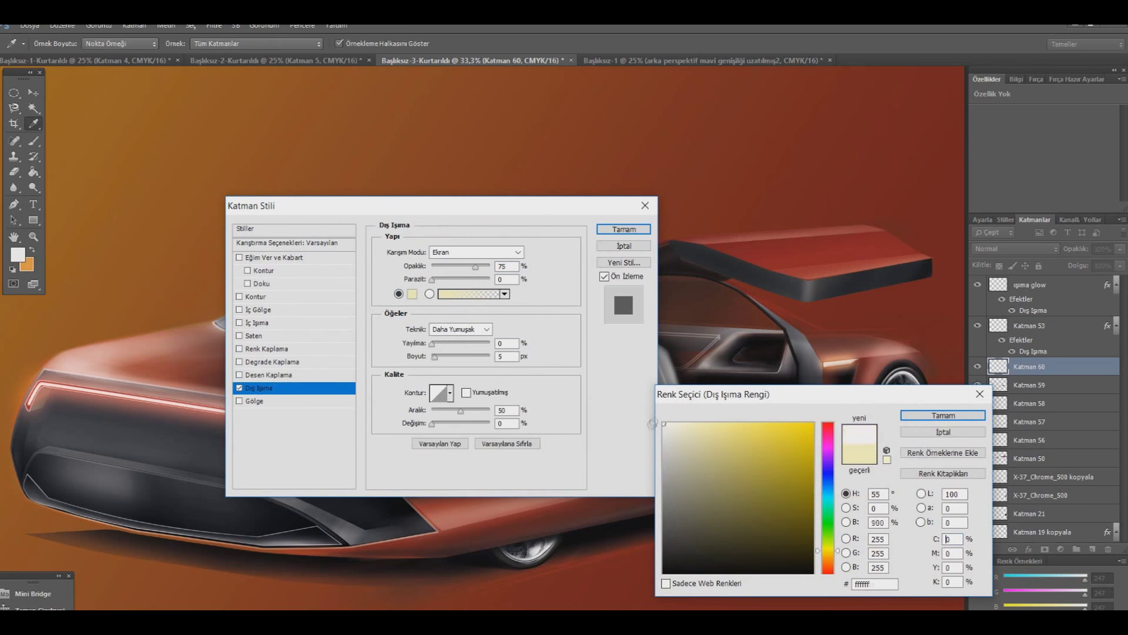
{"action": "left_click", "coordinate": [940, 415]}
{"action": "left_click_drag", "start_coordinate": [432, 346], "coordinate": [438, 349]}
{"action": "left_click", "coordinate": [628, 229]}
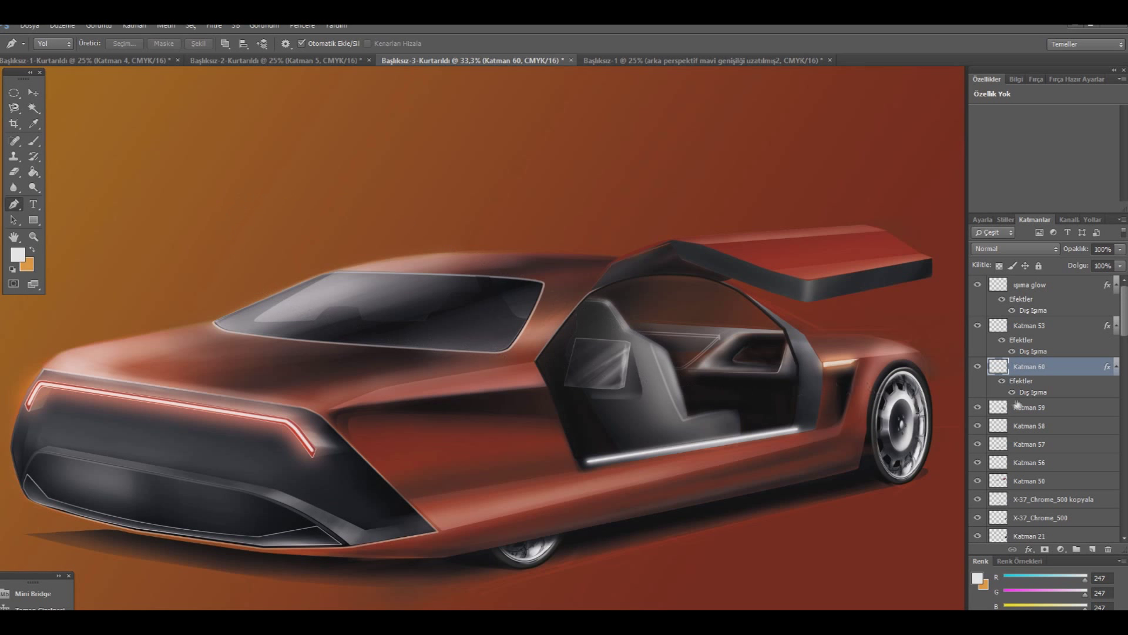
- Add a new layer beneath the sill line and start a path at the door opening's top
{"action": "left_click", "coordinate": [1051, 411]}
{"action": "key", "text": "ctrl+shift+alt+n"}
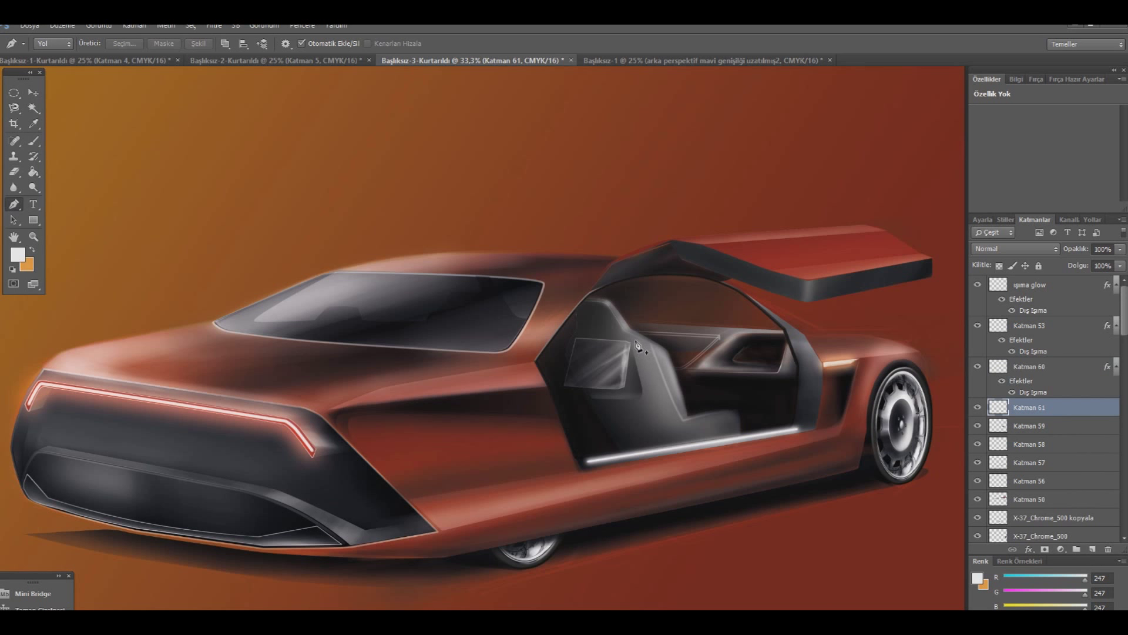
{"action": "left_click", "coordinate": [589, 303]}
- Curve the pillar path down to the door sill and pick a bright red foreground colour
{"action": "mouse_move", "coordinate": [639, 436]}
{"action": "left_mouse_down"}
{"action": "mouse_move", "coordinate": [646, 453]}
{"action": "mouse_move", "coordinate": [636, 439]}
{"action": "left_mouse_up"}
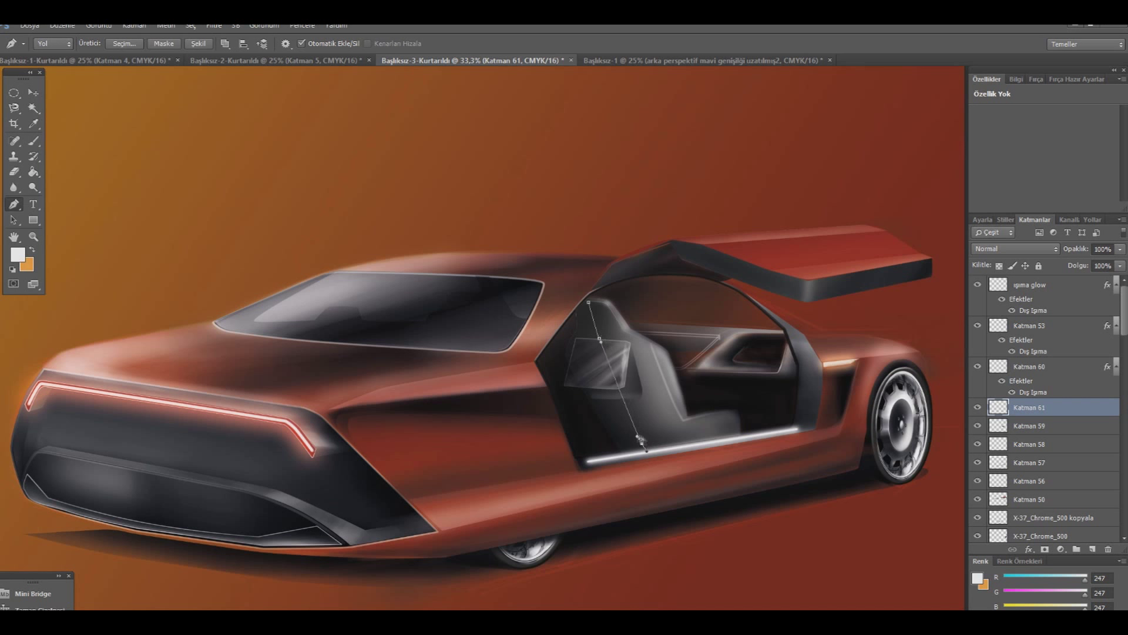
{"action": "left_click_drag", "start_coordinate": [643, 444], "coordinate": [635, 446]}
{"action": "left_click_drag", "start_coordinate": [600, 341], "coordinate": [598, 337]}
{"action": "left_click", "coordinate": [18, 254]}
{"action": "left_click_drag", "start_coordinate": [815, 514], "coordinate": [814, 447]}
{"action": "left_click", "coordinate": [944, 415]}
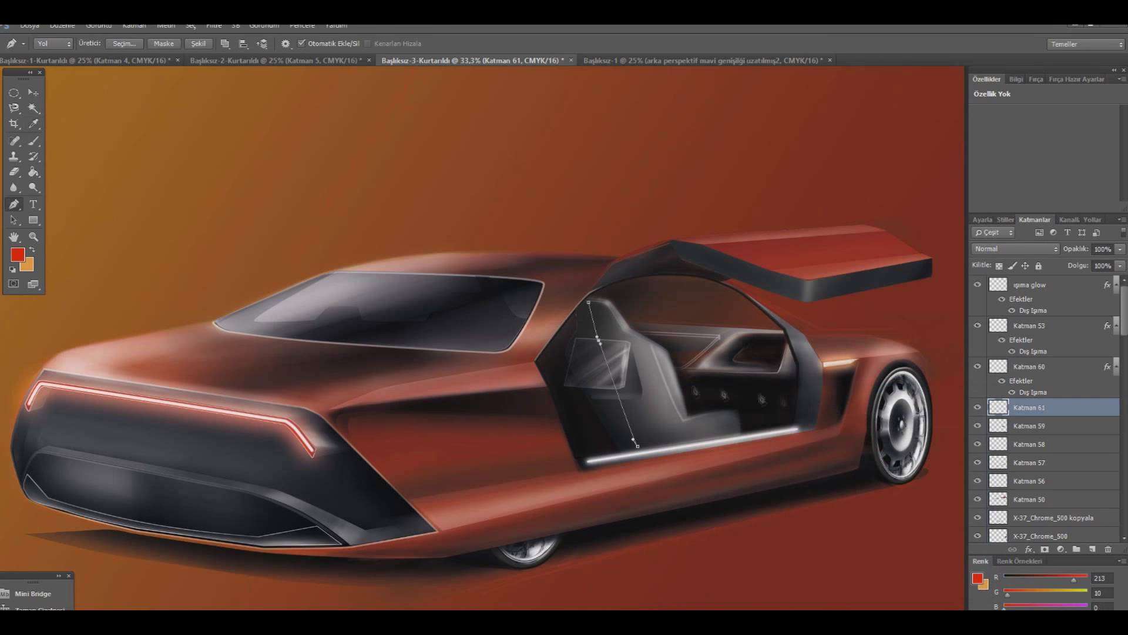
- Stroke the pillar path in red with the brush, delete the path, and lower the layer opacity
{"action": "right_click", "coordinate": [608, 412]}
{"action": "left_click", "coordinate": [682, 199]}
{"action": "left_click", "coordinate": [651, 242]}
{"action": "right_click", "coordinate": [674, 250]}
{"action": "left_click", "coordinate": [691, 270]}
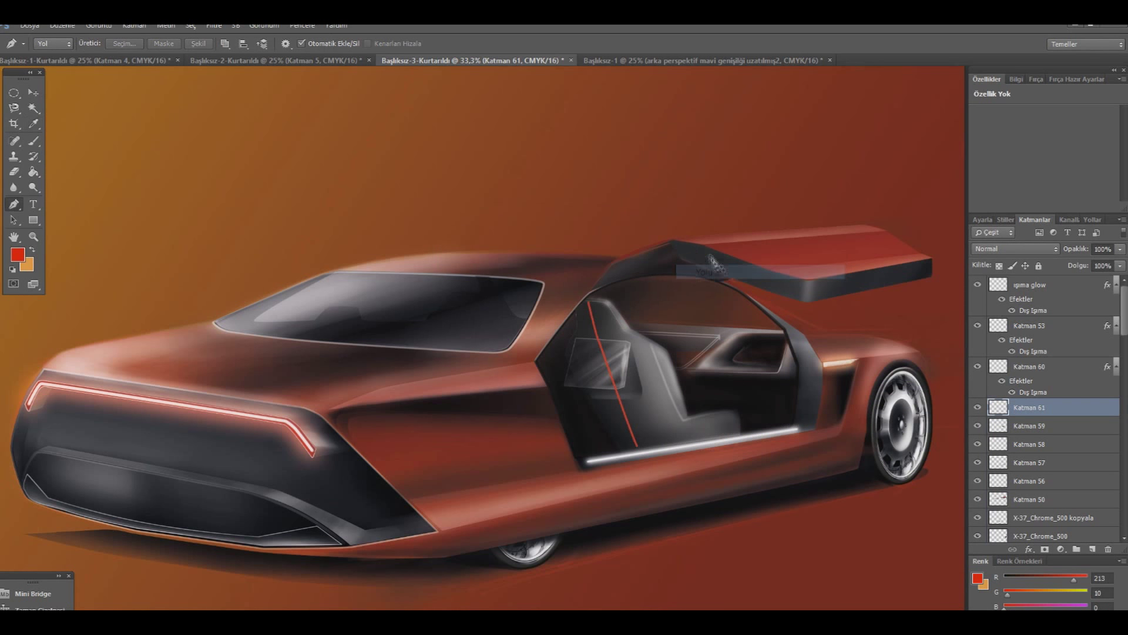
{"action": "left_click", "coordinate": [1121, 250]}
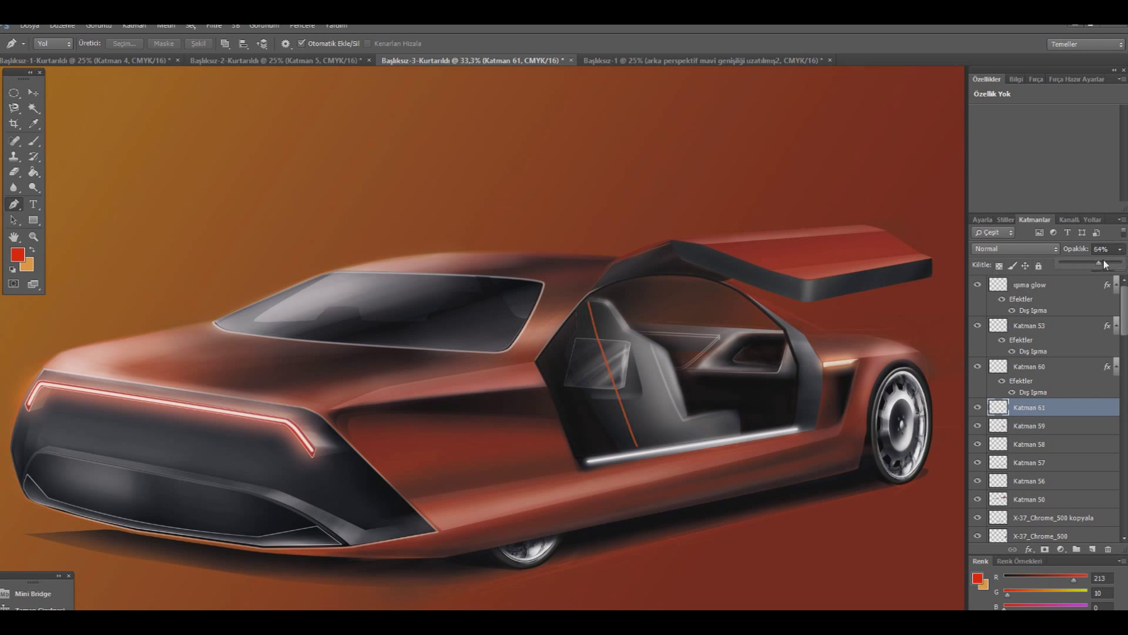
{"action": "key", "text": "e"}
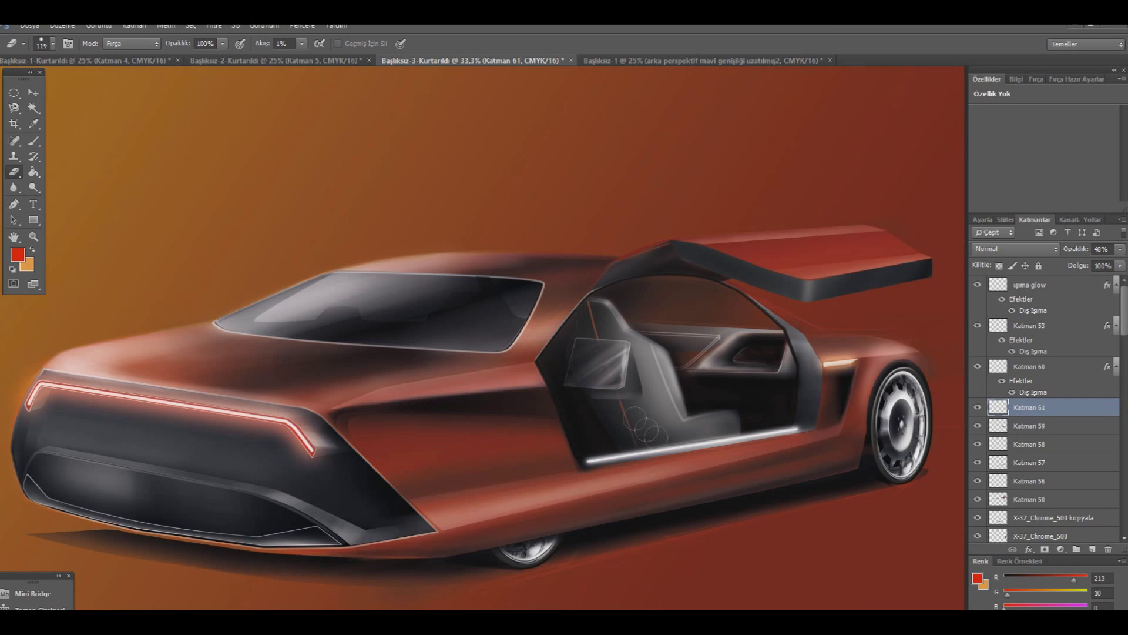
- Duplicate the red pillar line, remove the extra copy, and merge the two pillar layers
{"action": "key", "text": "v"}
{"action": "mouse_move", "coordinate": [631, 422]}
{"action": "left_mouse_down"}
{"action": "mouse_move", "coordinate": [656, 421]}
{"action": "mouse_move", "coordinate": [608, 429]}
{"action": "left_mouse_up"}
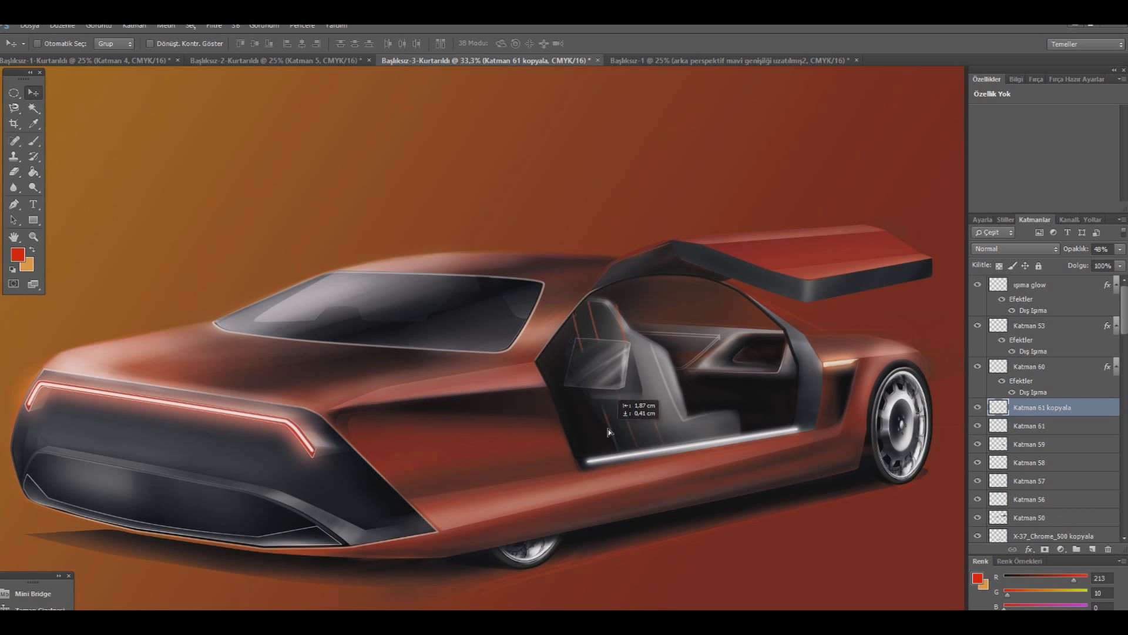
{"action": "mouse_move", "coordinate": [608, 429]}
{"action": "left_mouse_down"}
{"action": "mouse_move", "coordinate": [681, 427]}
{"action": "mouse_move", "coordinate": [628, 415]}
{"action": "left_mouse_up"}
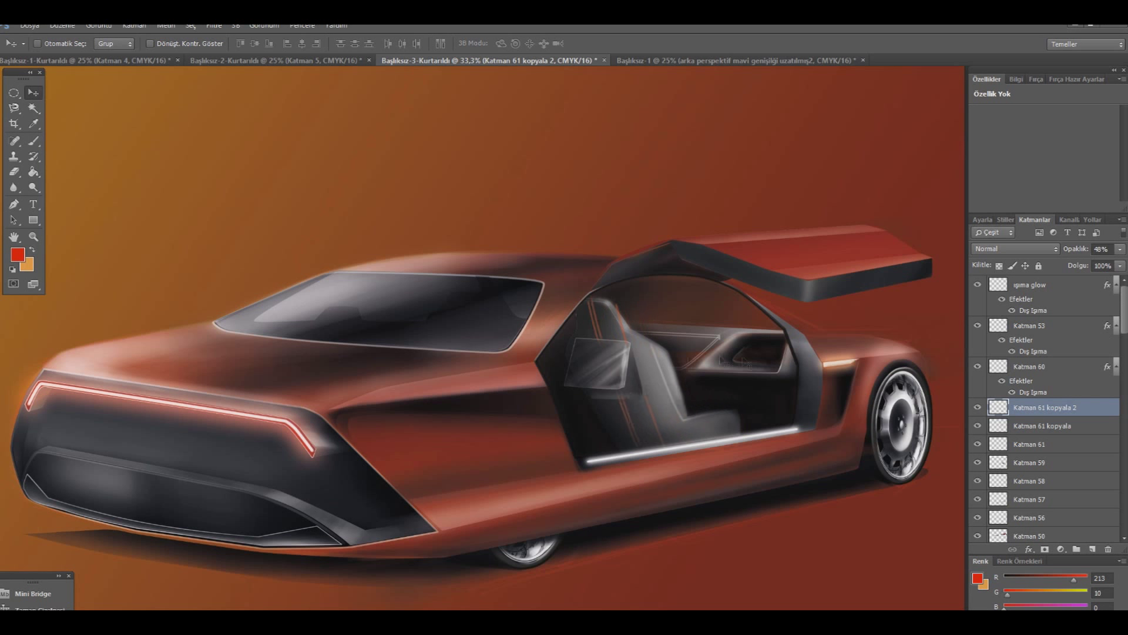
{"action": "left_click", "coordinate": [998, 431]}
{"action": "key", "text": "ctrl+e"}
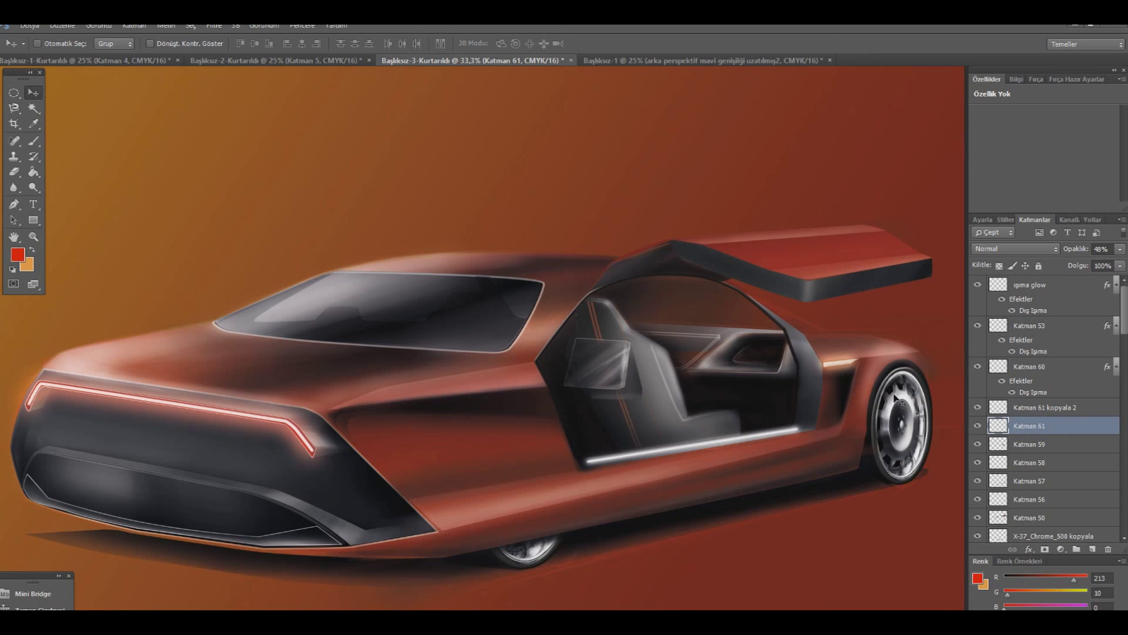
{"action": "left_click", "coordinate": [1045, 410], "text": "ctrl"}
{"action": "right_click", "coordinate": [1013, 408]}
{"action": "left_click", "coordinate": [943, 420]}
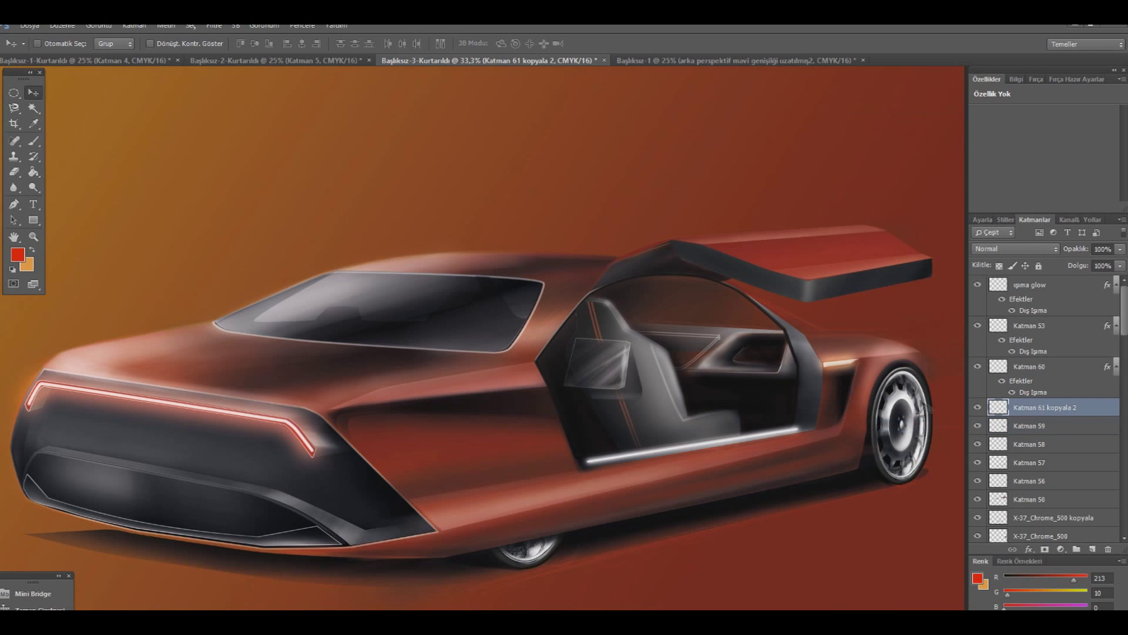
{"action": "key", "text": "e"}
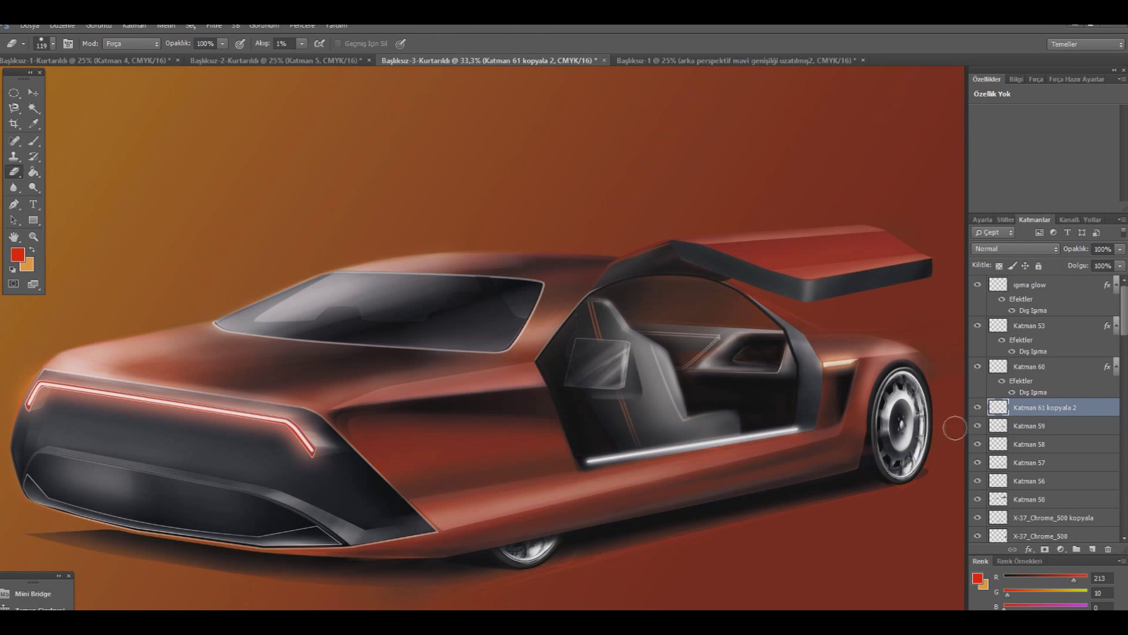
- Add a new layer and set up a soft, low-flow black brush
{"action": "left_click", "coordinate": [1095, 550]}
{"action": "key", "text": "i"}
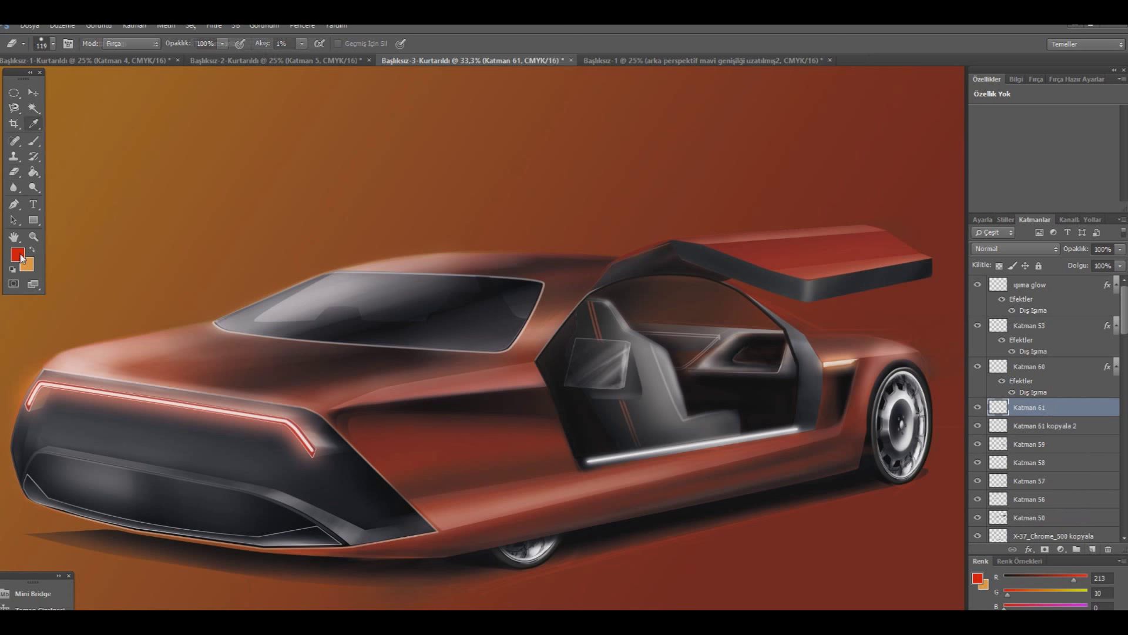
{"action": "left_click", "coordinate": [18, 254]}
{"action": "left_click", "coordinate": [664, 572]}
{"action": "left_click", "coordinate": [943, 415]}
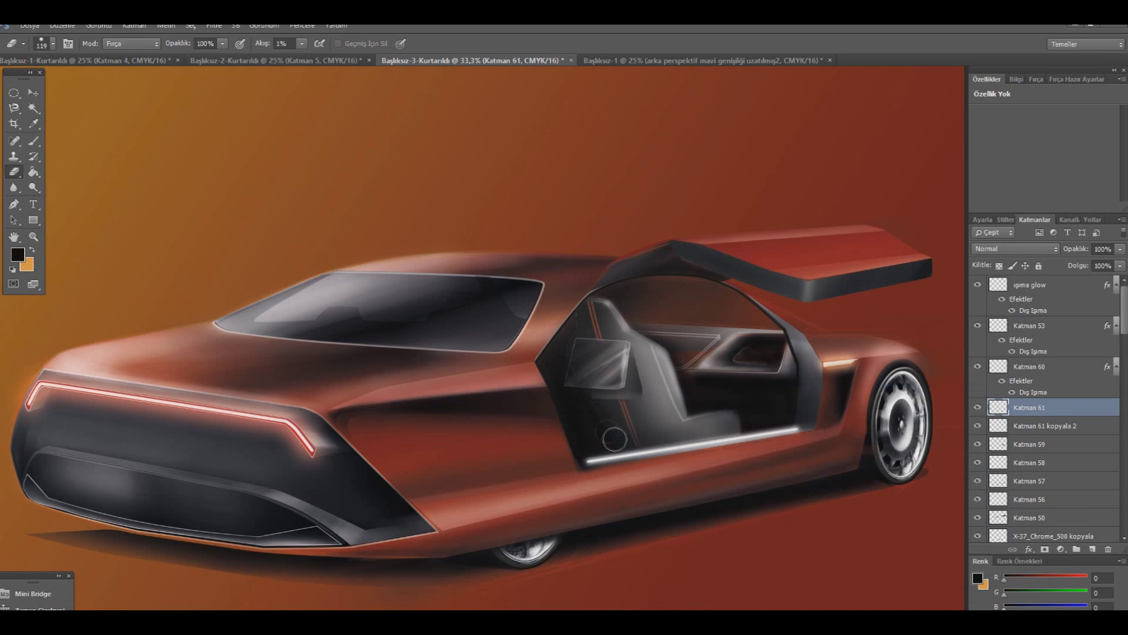
{"action": "left_click", "coordinate": [34, 141]}
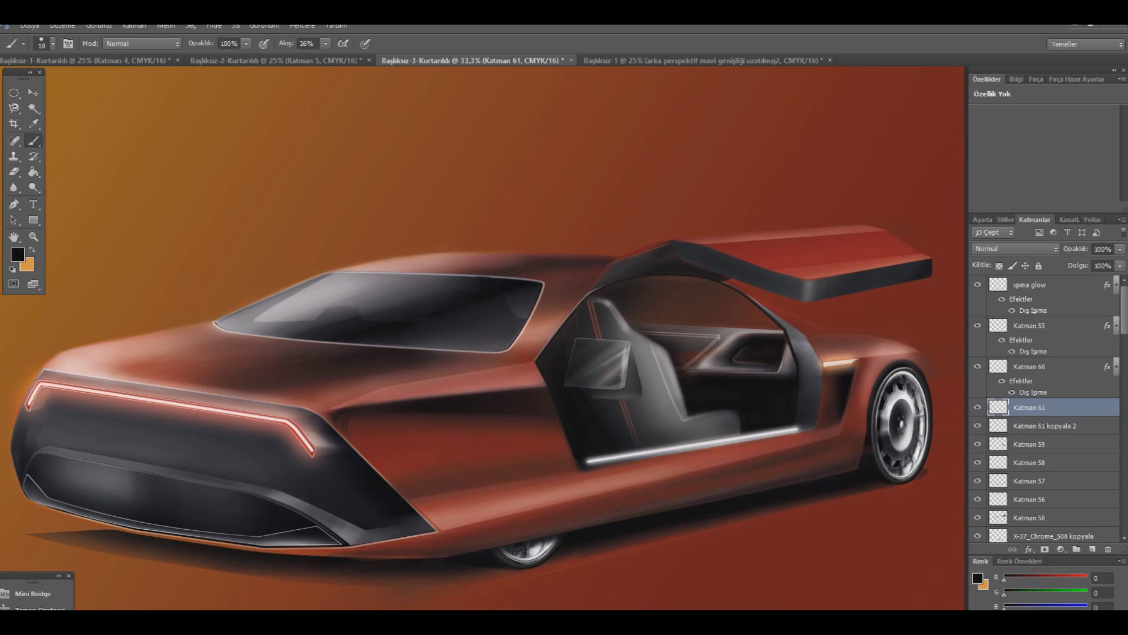
{"action": "left_click", "coordinate": [49, 44]}
{"action": "left_click", "coordinate": [325, 44]}
{"action": "left_click", "coordinate": [52, 44]}
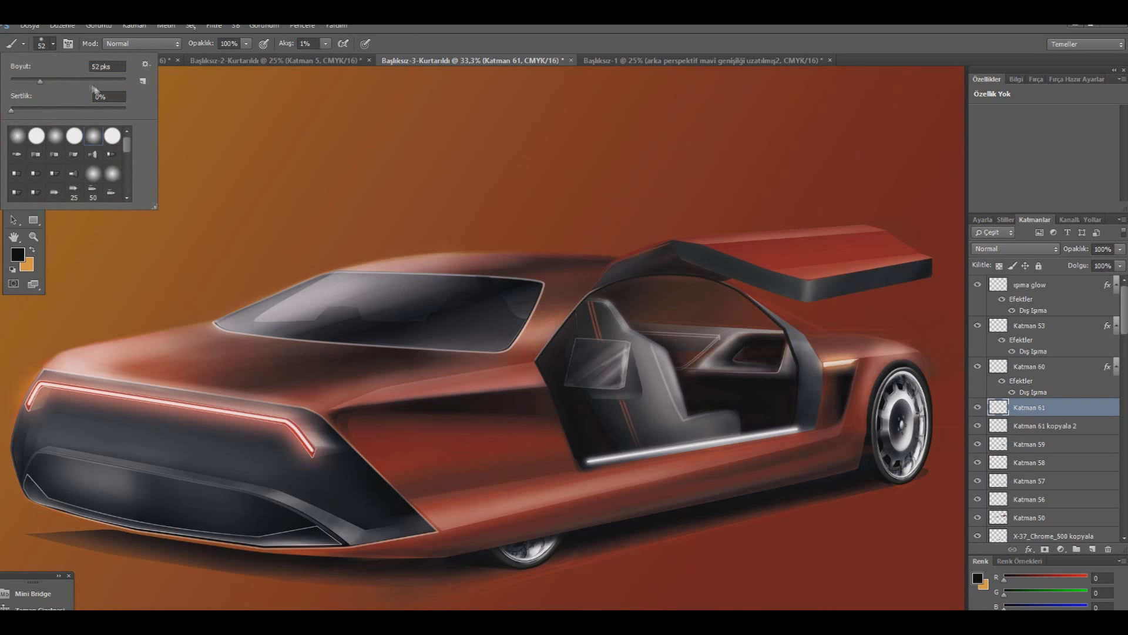
{"action": "left_click", "coordinate": [610, 434]}
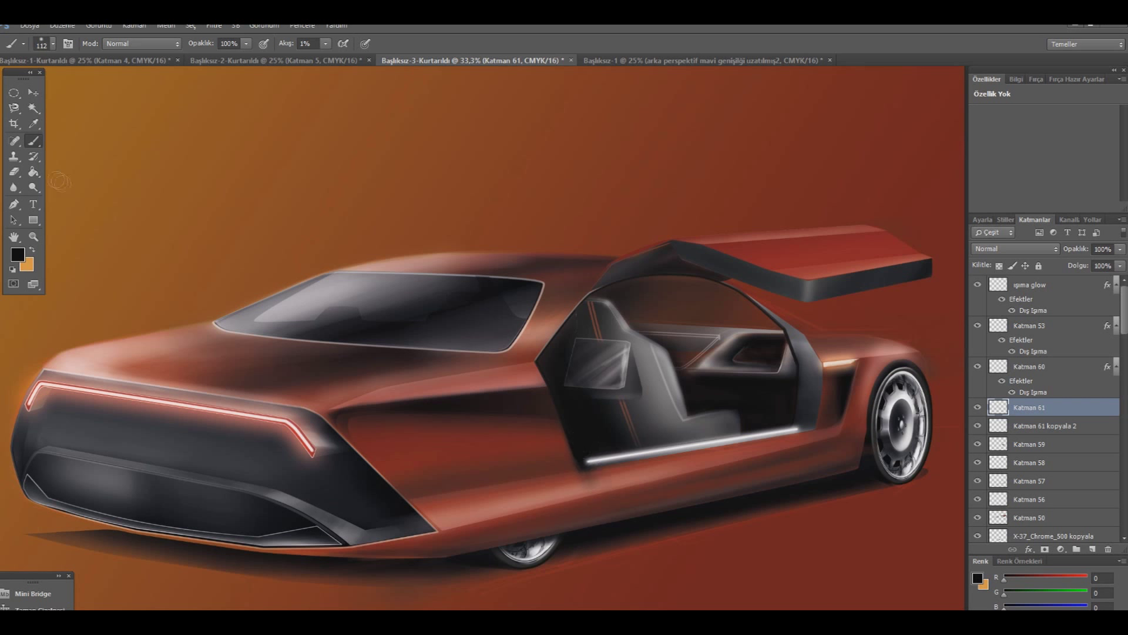
- Paint and erase soft black shading on the car, then add another empty layer for the hinge strut
{"action": "key", "text": "e"}
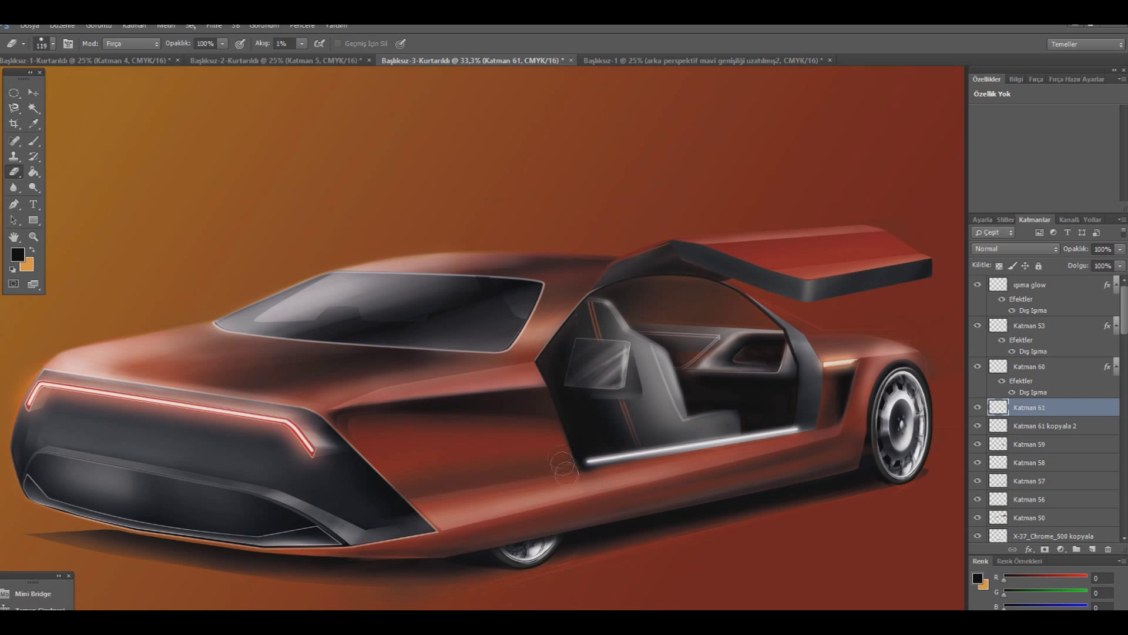
{"action": "key", "text": "b"}
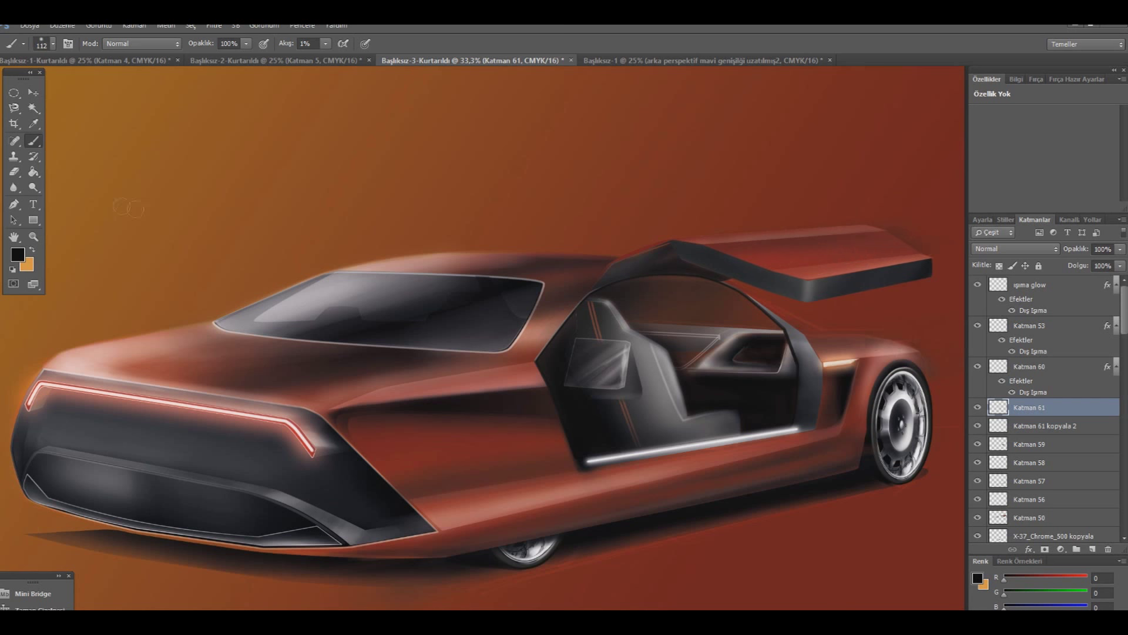
{"action": "key", "text": "e"}
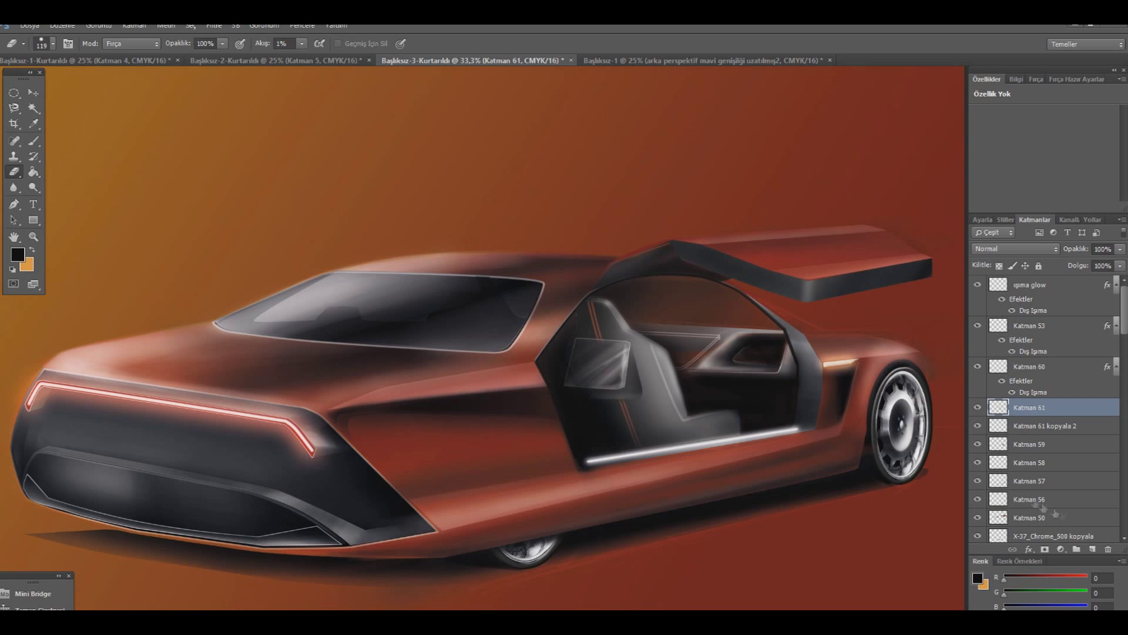
{"action": "left_click", "coordinate": [1093, 549]}
{"action": "key", "text": "p"}
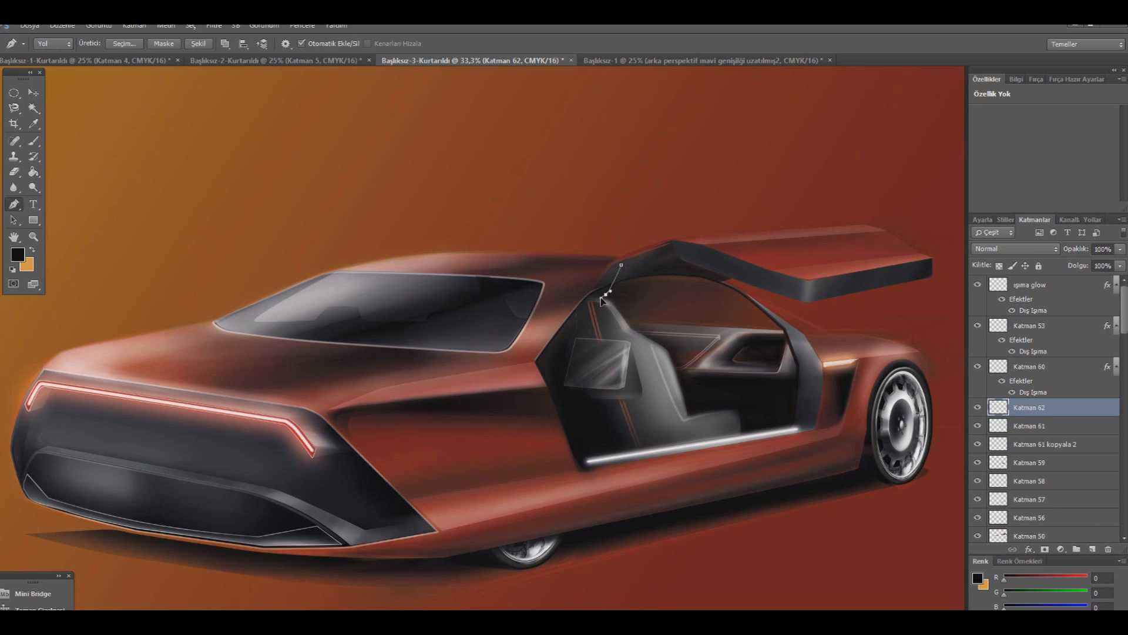
- Outline the hinge strut as a path, make it a selection, and fill it black
{"action": "left_click_drag", "start_coordinate": [606, 301], "coordinate": [606, 292]}
{"action": "key", "text": "Return"}
{"action": "right_click", "coordinate": [543, 202]}
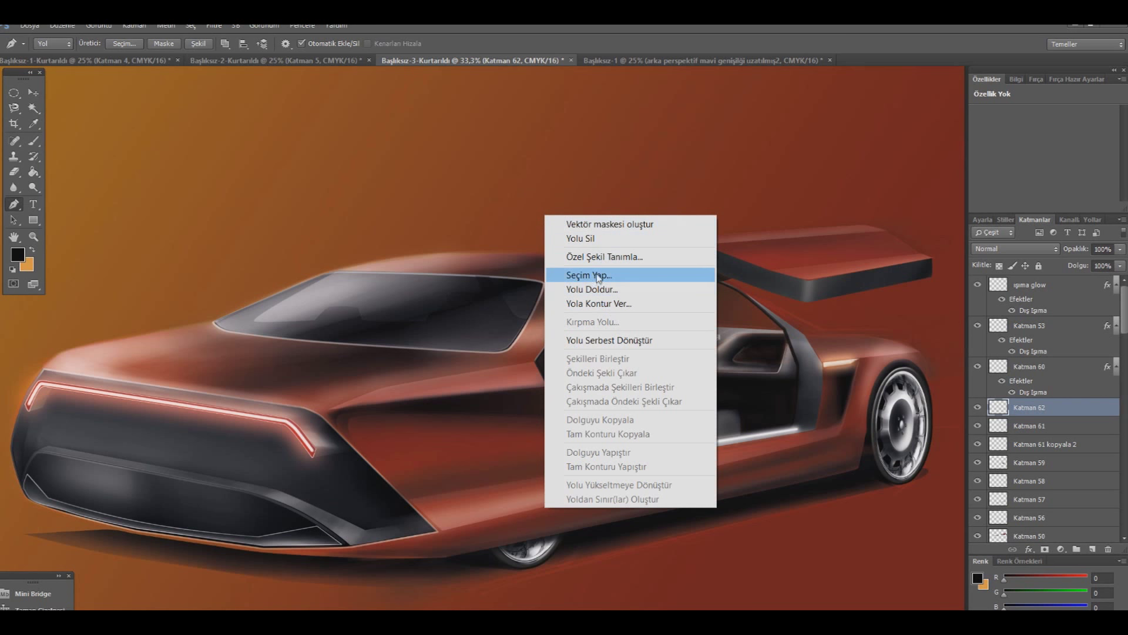
{"action": "left_click", "coordinate": [582, 272]}
{"action": "key", "text": "Return"}
{"action": "left_click", "coordinate": [33, 171]}
{"action": "left_click", "coordinate": [611, 284]}
- On a new layer, paint a thin light grey strut highlight with a 19 px brush
{"action": "left_click", "coordinate": [1092, 549]}
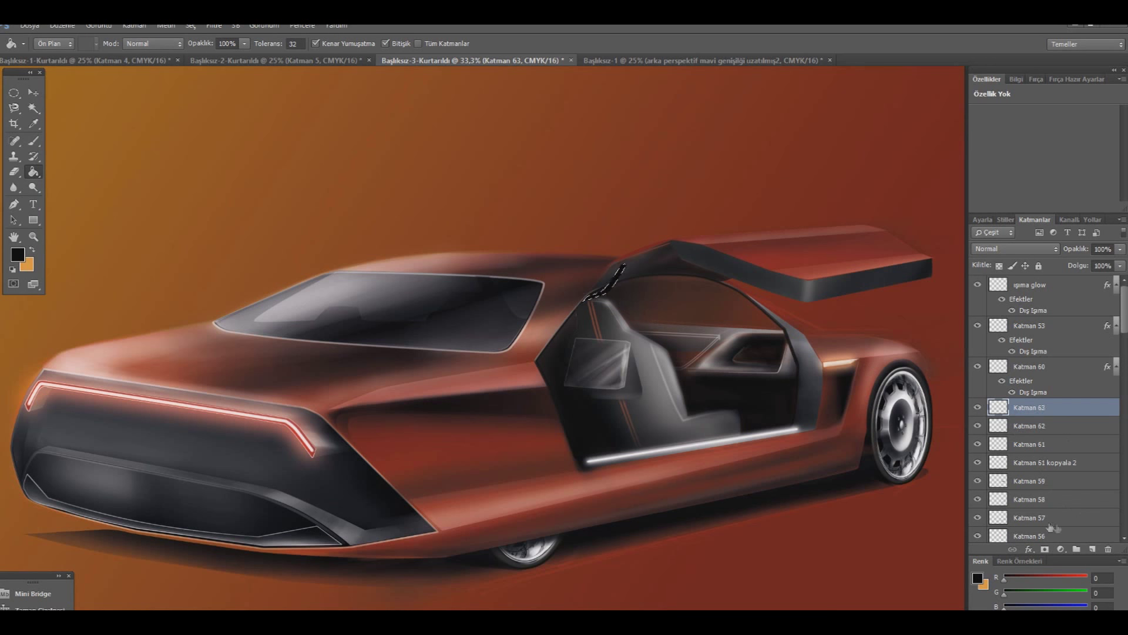
{"action": "left_click", "coordinate": [19, 254]}
{"action": "left_click_drag", "start_coordinate": [724, 489], "coordinate": [655, 434]}
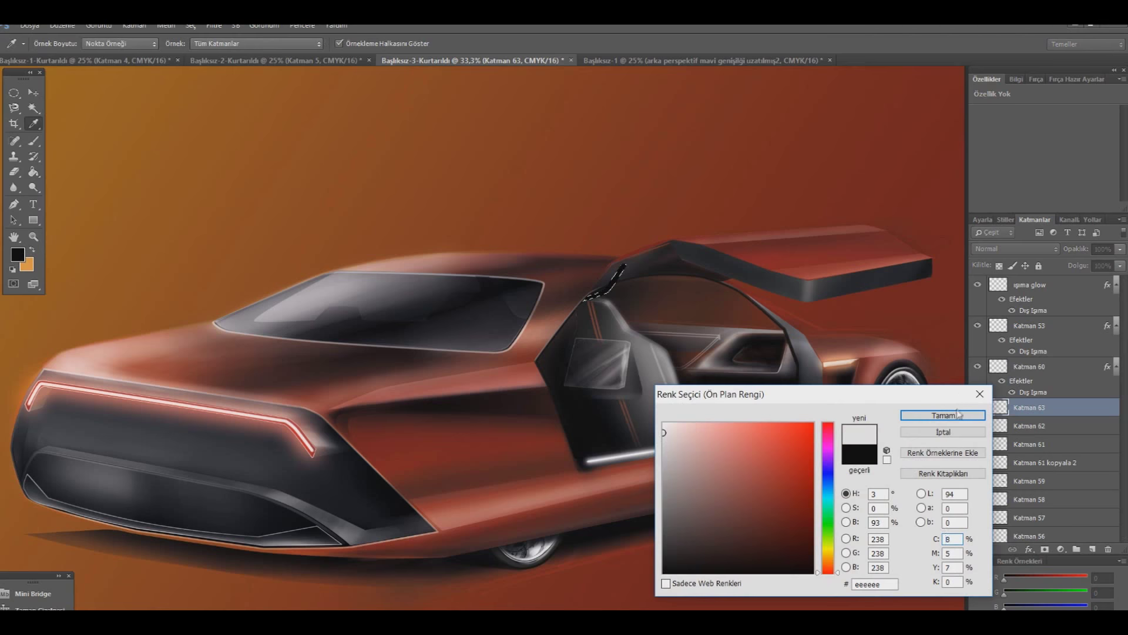
{"action": "left_click", "coordinate": [944, 415]}
{"action": "left_click", "coordinate": [34, 141]}
{"action": "left_click", "coordinate": [53, 43]}
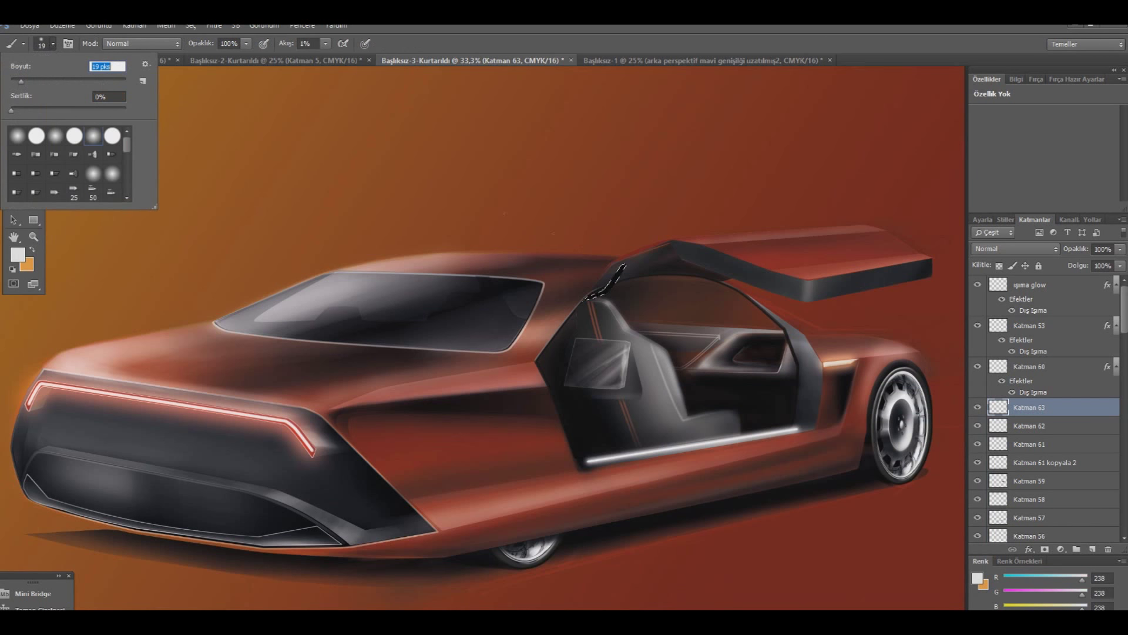
{"action": "key", "text": "Return"}
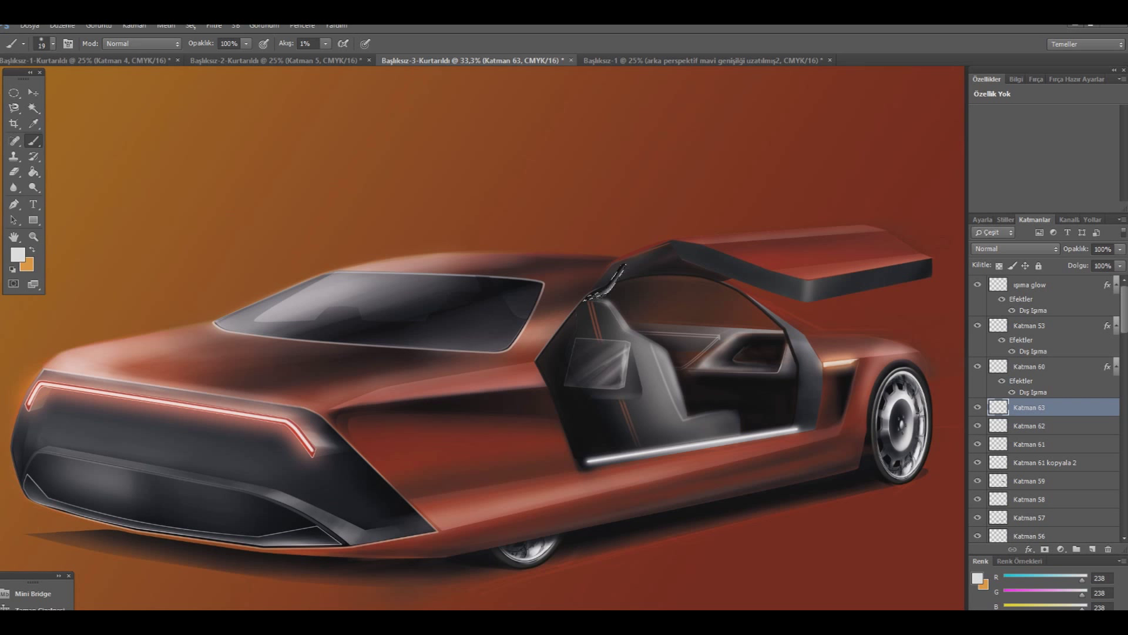
{"action": "key", "text": "m"}
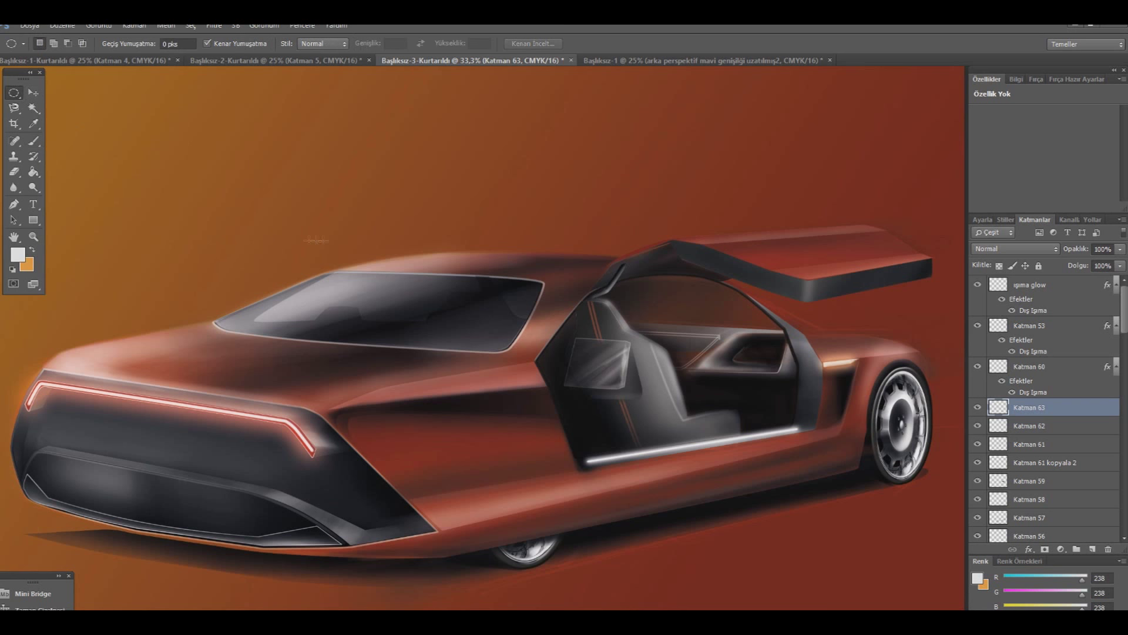
{"action": "left_click", "coordinate": [33, 93]}
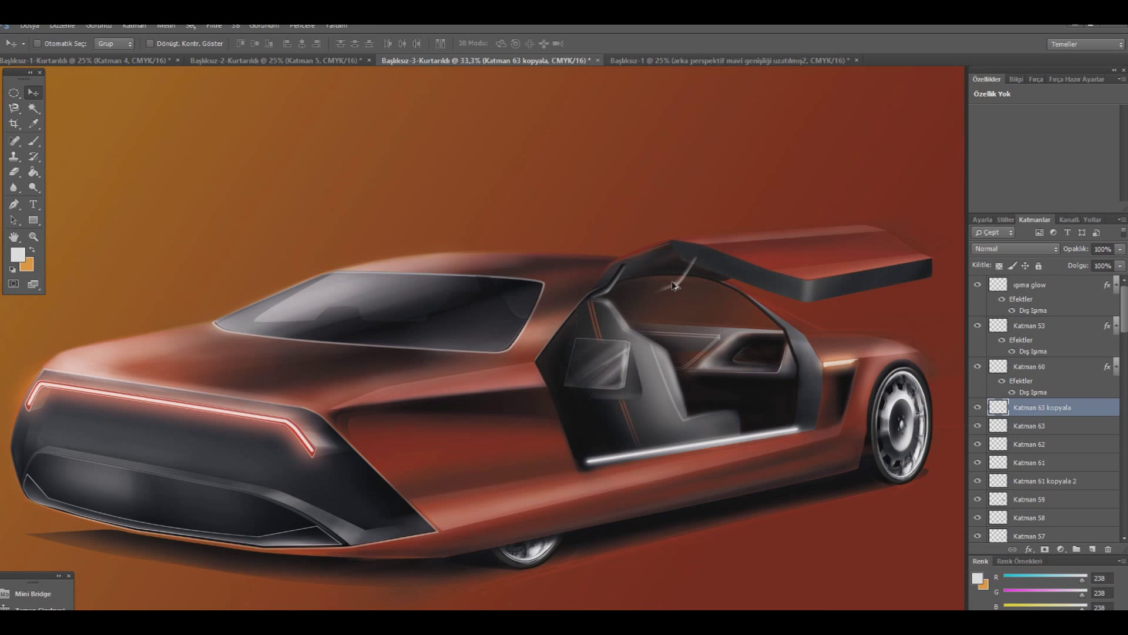
- Merge the strut and highlight layers, hide the original, and place a duplicate strut beside it
{"action": "right_click", "coordinate": [1053, 422]}
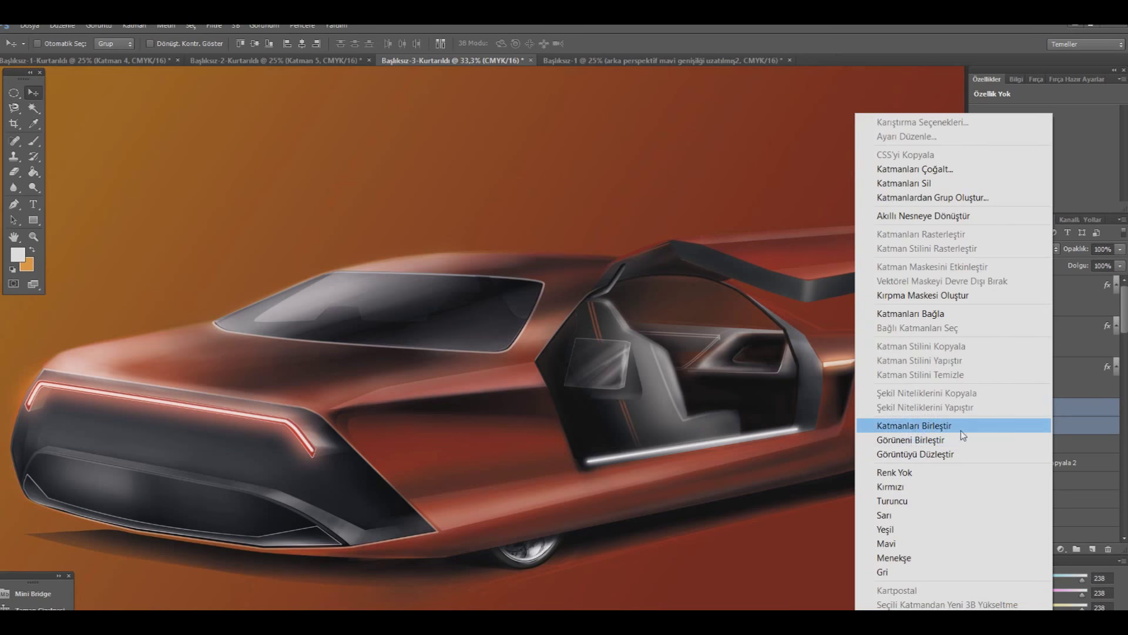
{"action": "left_click", "coordinate": [961, 430]}
{"action": "left_click", "coordinate": [978, 407]}
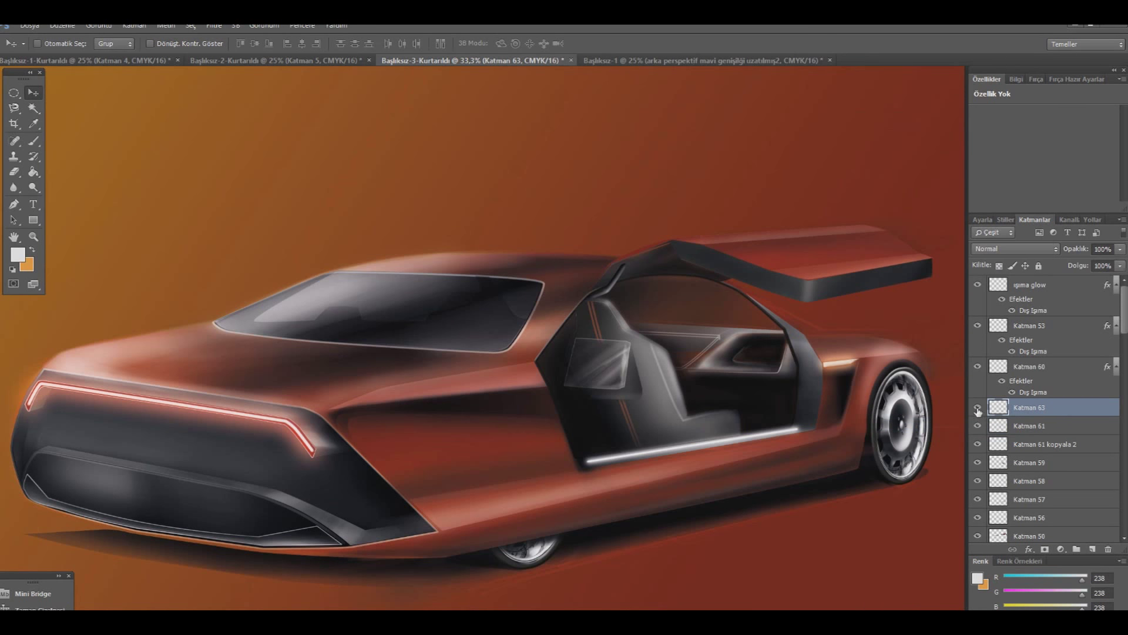
{"action": "mouse_move", "coordinate": [615, 294]}
{"action": "left_mouse_down"}
{"action": "mouse_move", "coordinate": [709, 274]}
{"action": "mouse_move", "coordinate": [704, 283]}
{"action": "left_mouse_up"}
{"action": "key", "text": "ctrl+j"}
{"action": "left_click_drag", "start_coordinate": [704, 282], "coordinate": [670, 294]}
- Flip the strut copy horizontally, nudge it under the hinge, and erase the overlaps
{"action": "left_click", "coordinate": [61, 25]}
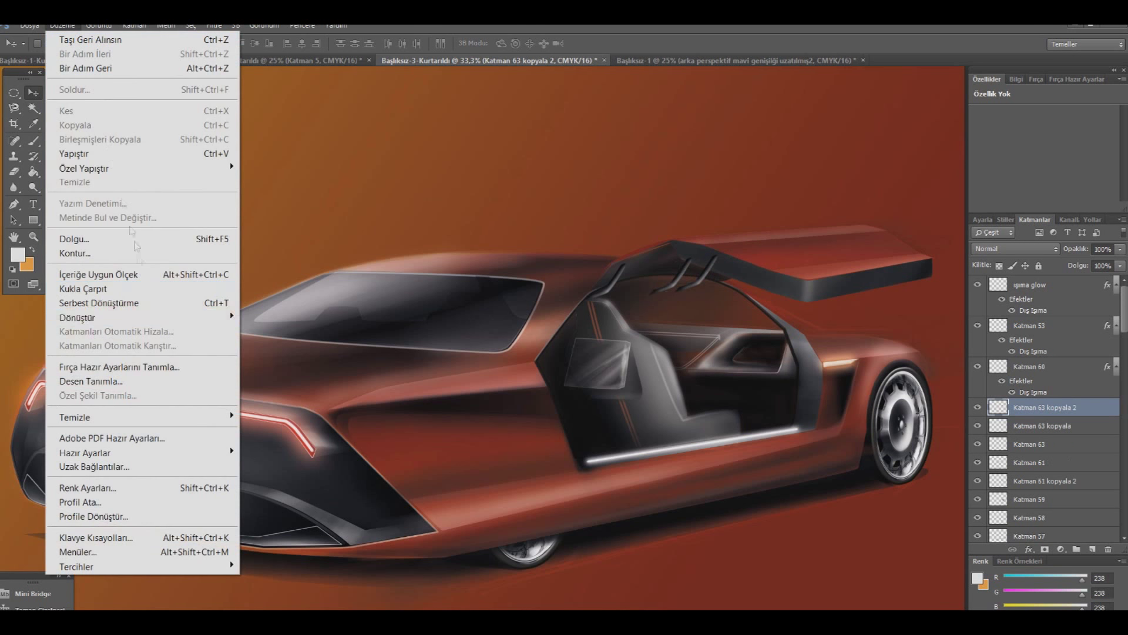
{"action": "left_click", "coordinate": [276, 482]}
{"action": "left_click_drag", "start_coordinate": [676, 276], "coordinate": [672, 284]}
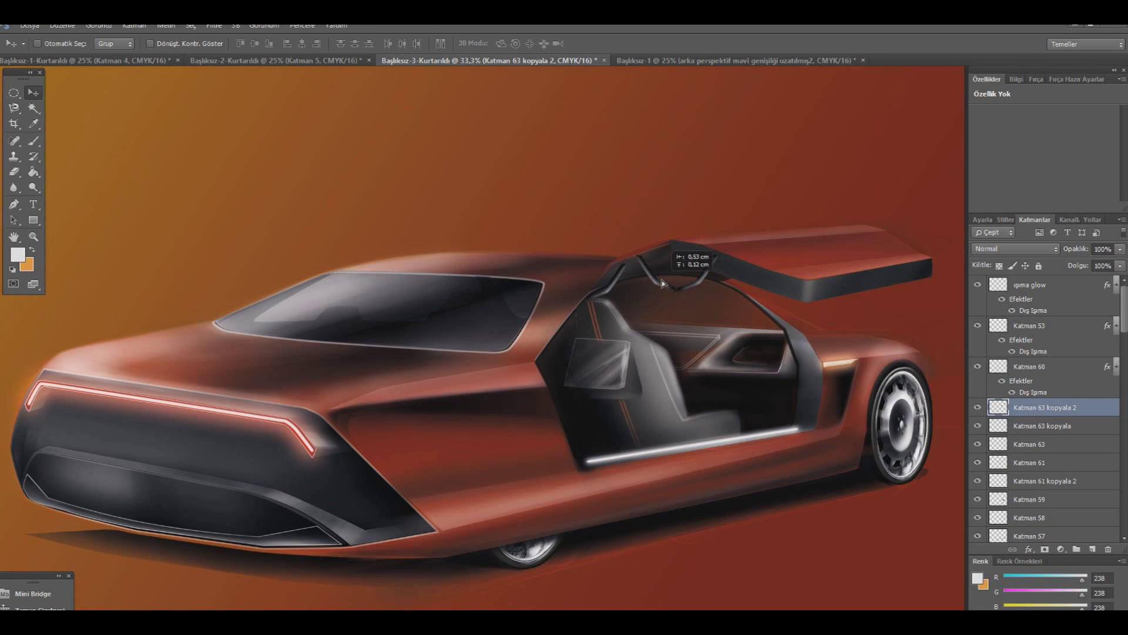
{"action": "left_click_drag", "start_coordinate": [672, 284], "coordinate": [676, 282]}
{"action": "left_click", "coordinate": [14, 172]}
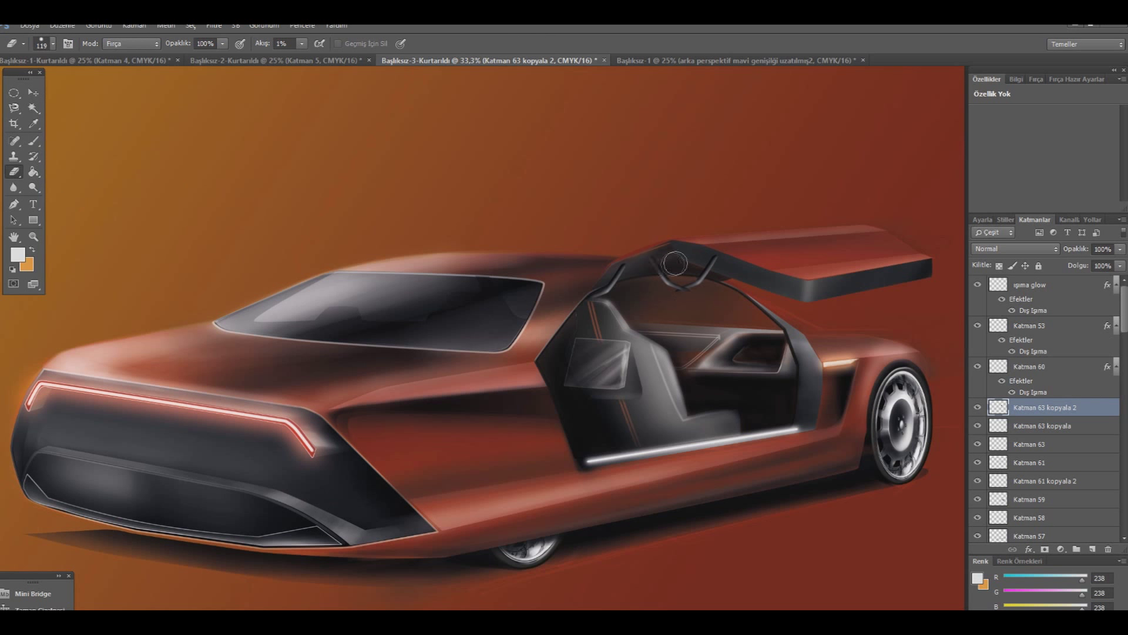
{"action": "left_click", "coordinate": [1028, 426]}
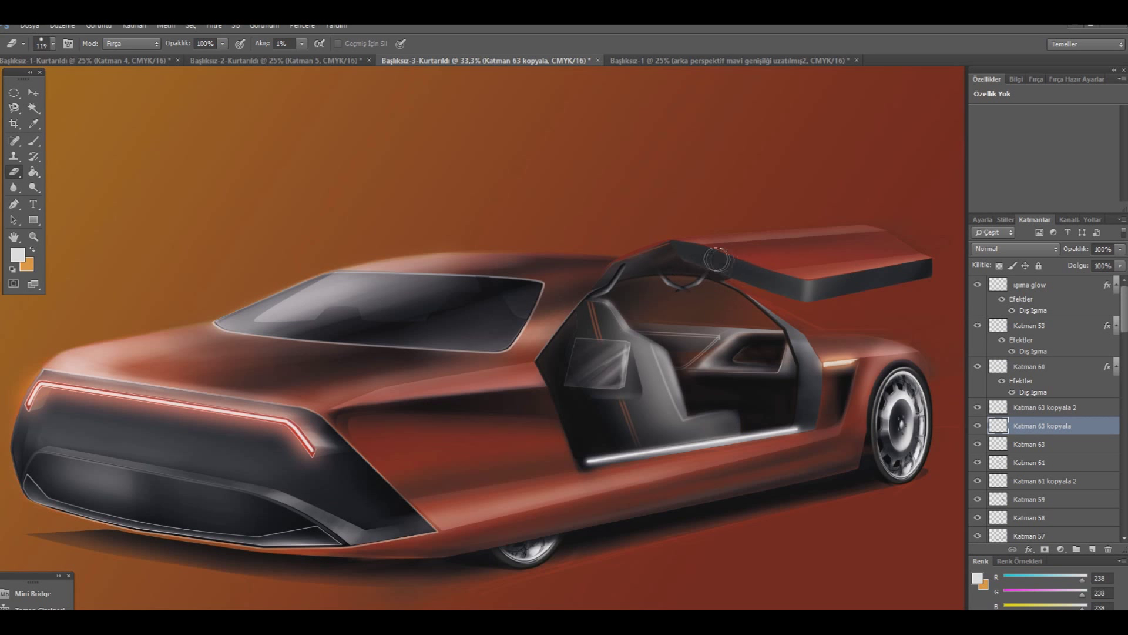
{"action": "key", "text": "alt+bracketright"}
{"action": "key", "text": "alt+bracketleft"}
- Show the original strut, hide the second copy, and set black as the brush colour
{"action": "left_click", "coordinate": [978, 444]}
{"action": "left_click", "coordinate": [978, 407]}
{"action": "left_click", "coordinate": [1035, 410]}
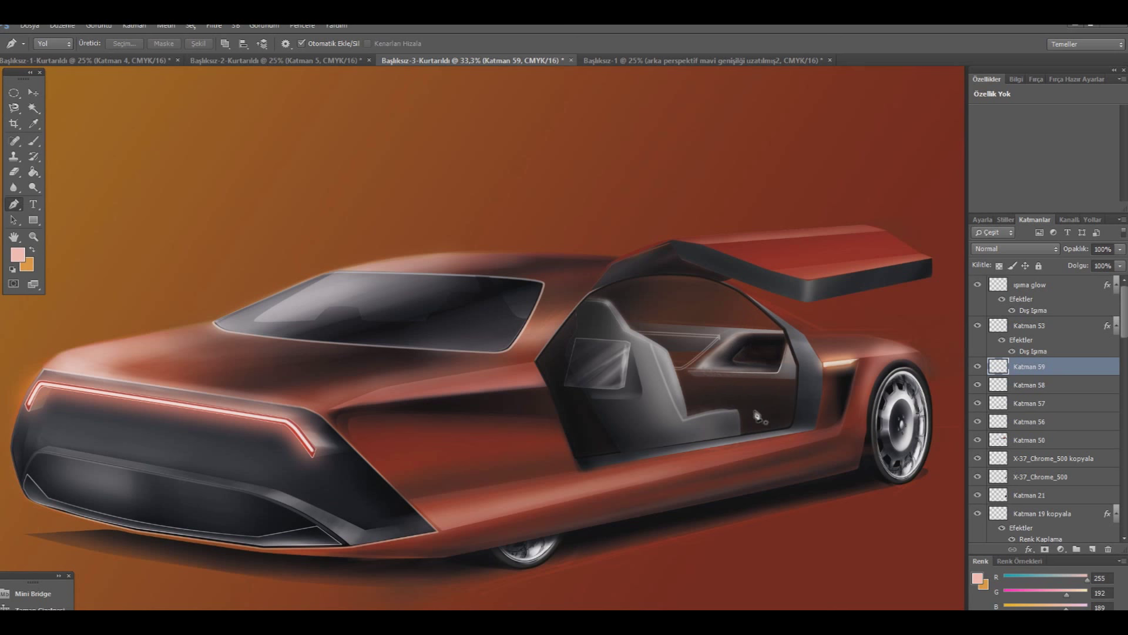
{"action": "left_click", "coordinate": [33, 142]}
{"action": "left_click", "coordinate": [18, 254]}
{"action": "left_click", "coordinate": [665, 572]}
{"action": "left_click", "coordinate": [932, 418]}
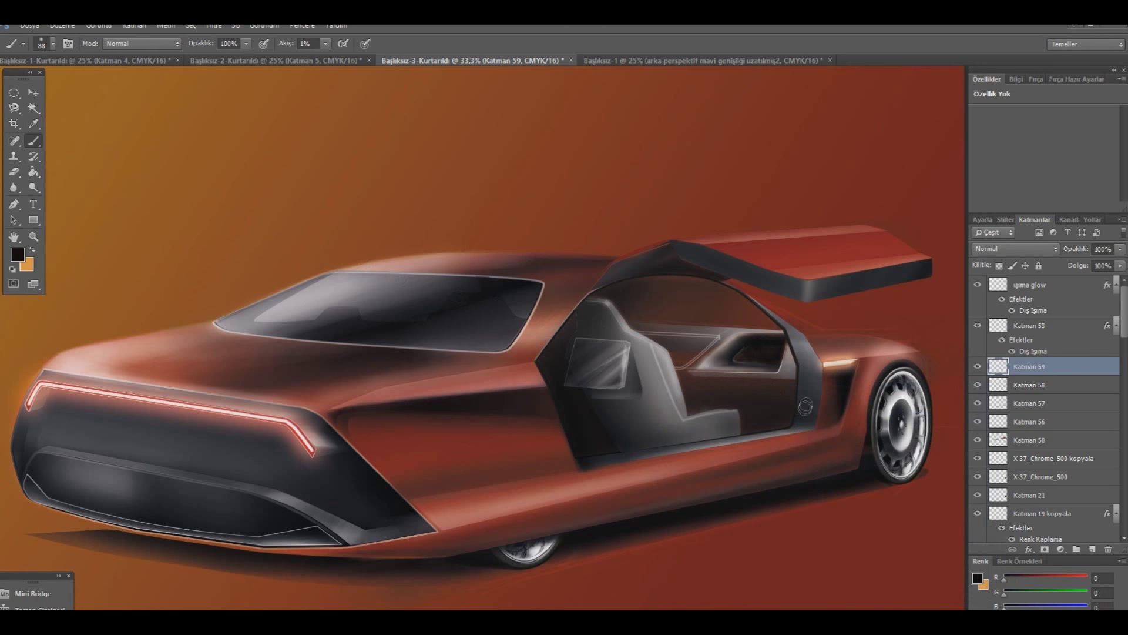